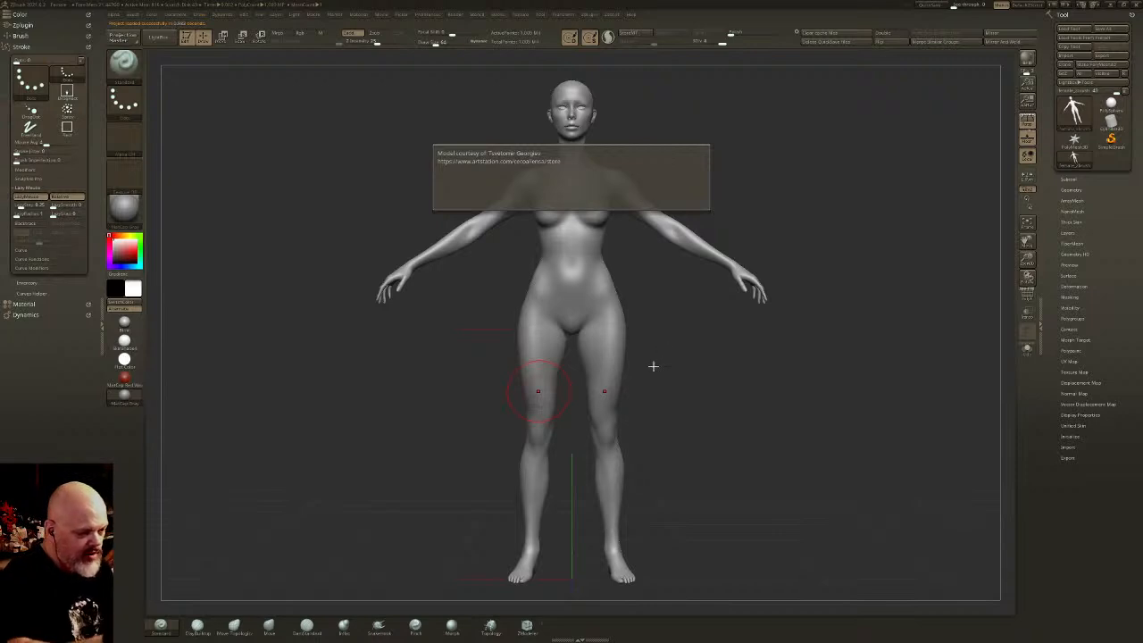
# - Show the subtool list and drop the figure to a lower subdivision level
pyautogui.moveTo(776, 405)
pyautogui.mouseDown()
pyautogui.moveTo(696, 408)
pyautogui.moveTo(686, 363)
pyautogui.mouseUp()
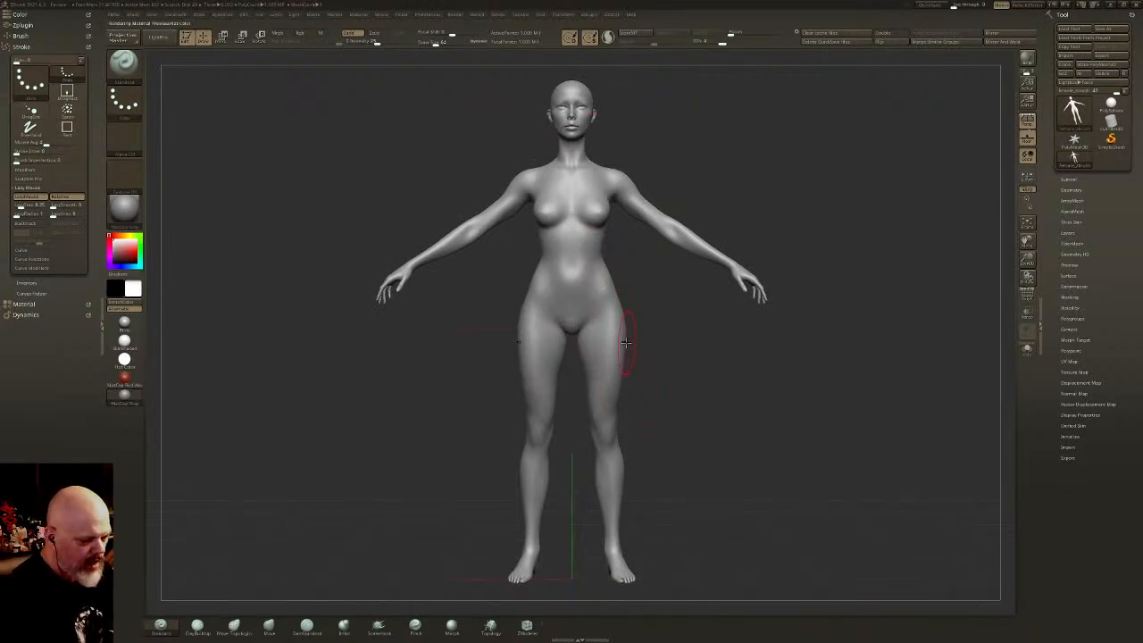
pyautogui.moveTo(645, 408)
pyautogui.mouseDown()
pyautogui.moveTo(623, 401)
pyautogui.moveTo(735, 402)
pyautogui.mouseUp()
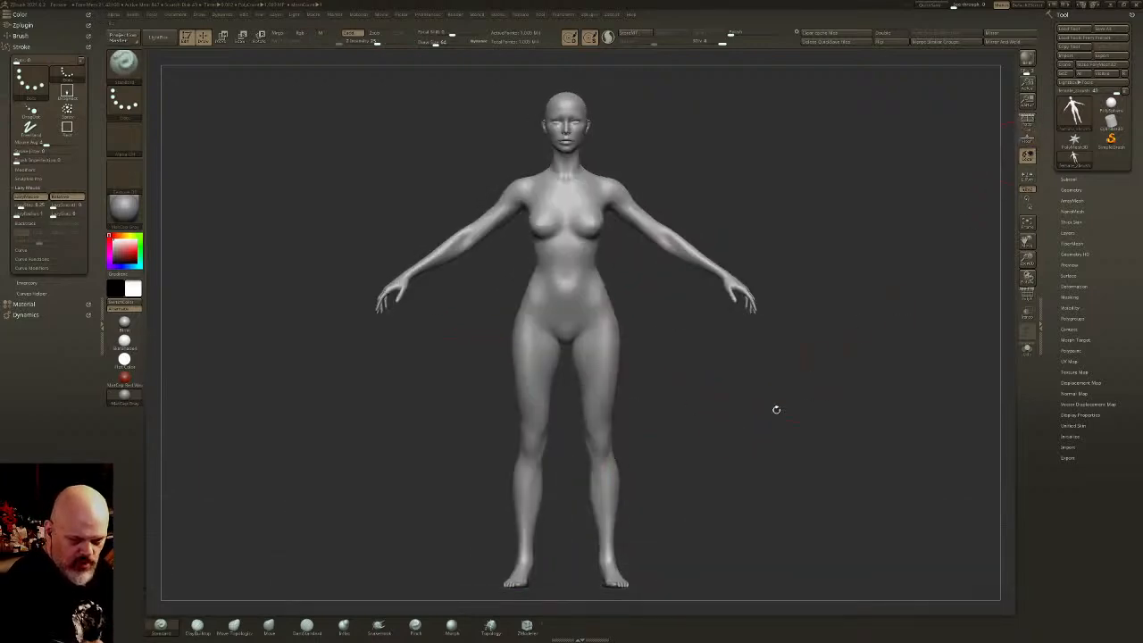
pyautogui.click(1070, 180)
pyautogui.keyDown('alt'); pyautogui.moveTo(564, 272); pyautogui.dragTo(569, 299, button='right'); pyautogui.keyUp('alt')
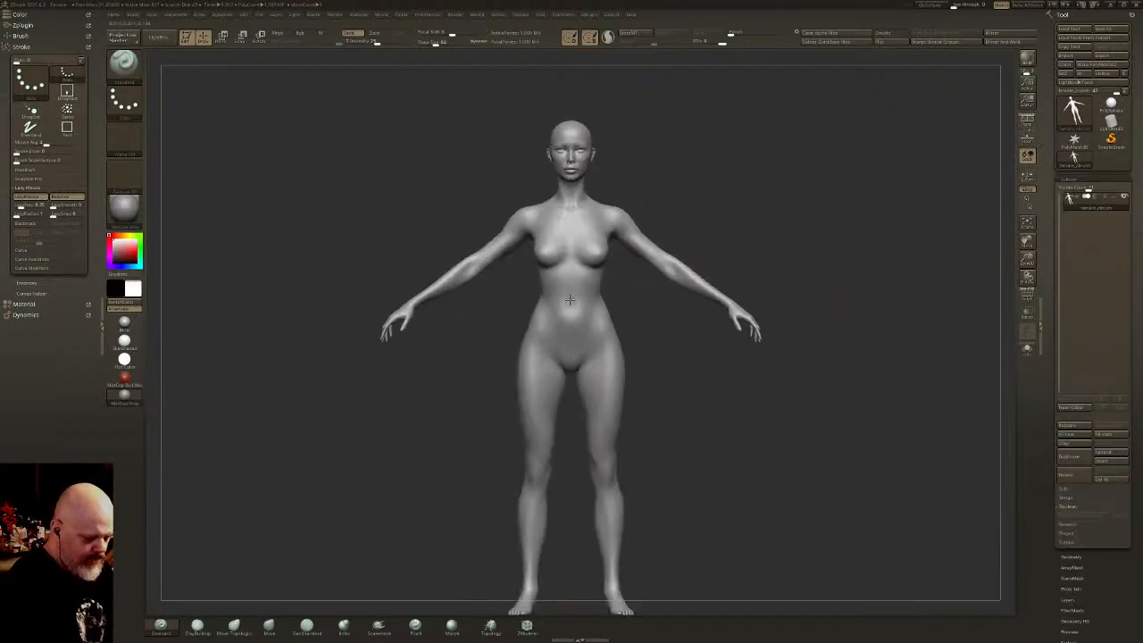
pyautogui.click(435, 42)
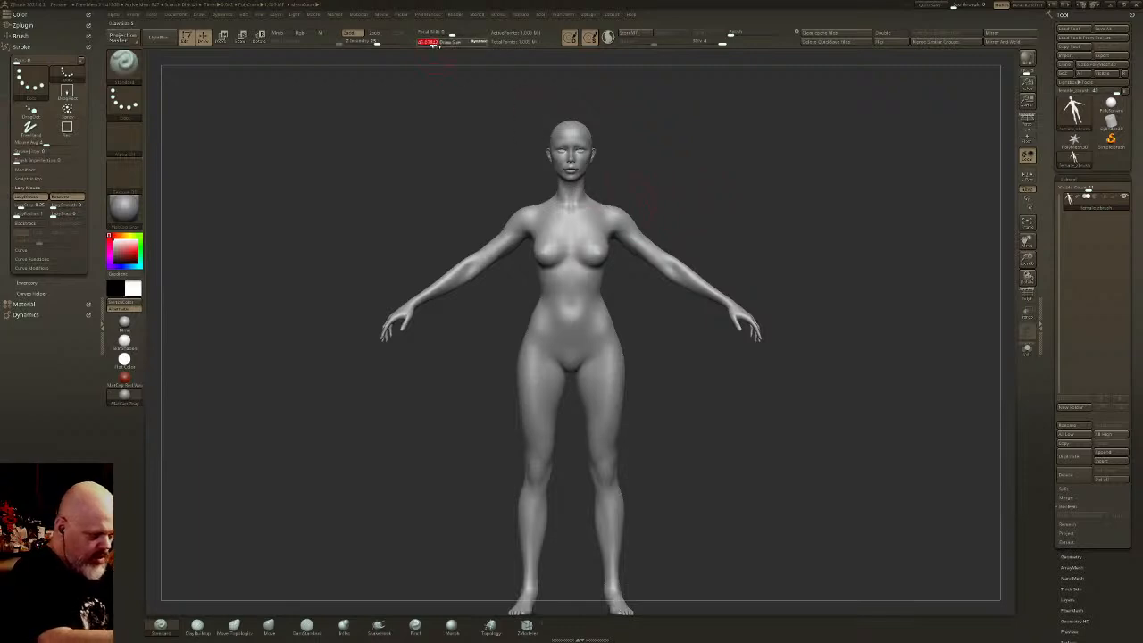
pyautogui.moveTo(715, 41); pyautogui.dragTo(690, 59)
pyautogui.keyDown('ctrl'); pyautogui.moveTo(585, 218); pyautogui.dragTo(599, 238, button='right'); pyautogui.keyUp('ctrl')
pyautogui.moveTo(599, 237); pyautogui.dragTo(956, 245, button='right')
# - Open the geometry settings and shorten the visible subtool list so both fit together
pyautogui.scroll(-5, 1109, 286)
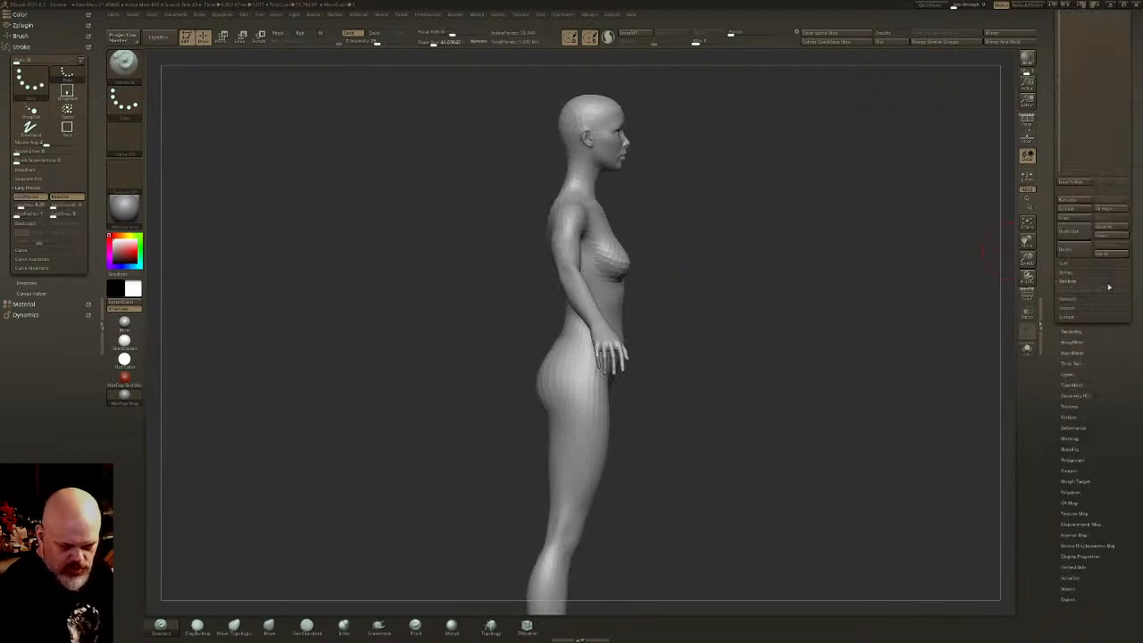
pyautogui.click(1077, 332)
pyautogui.scroll(5, 1115, 361)
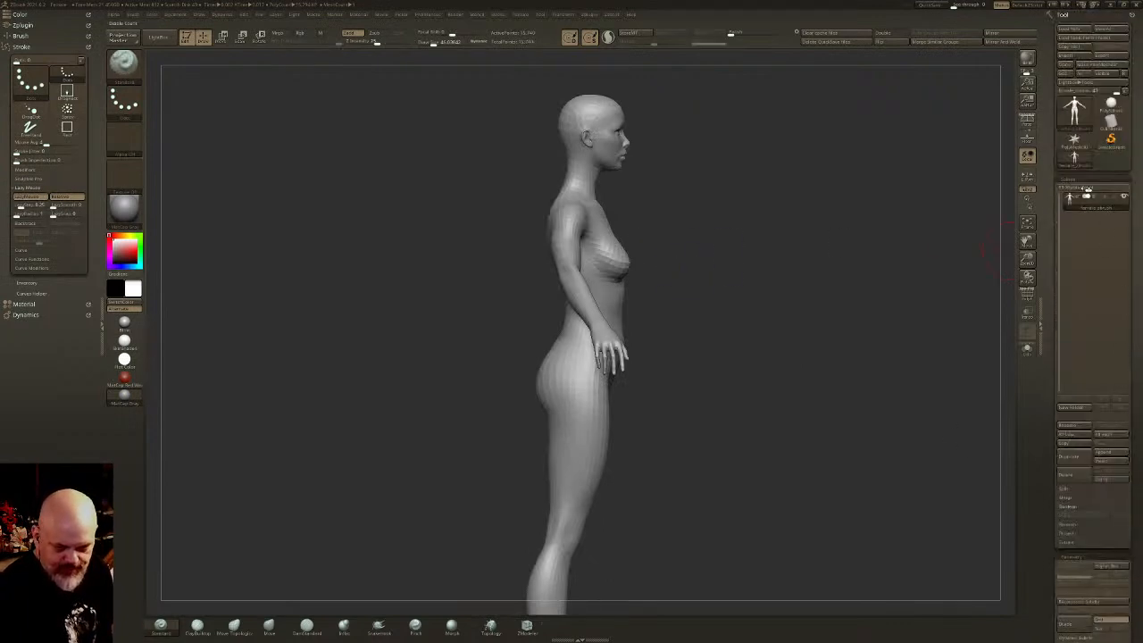
pyautogui.moveTo(1068, 189); pyautogui.dragTo(1062, 190)
pyautogui.keyDown('shift'); pyautogui.moveTo(875, 314); pyautogui.dragTo(747, 331); pyautogui.keyUp('shift')
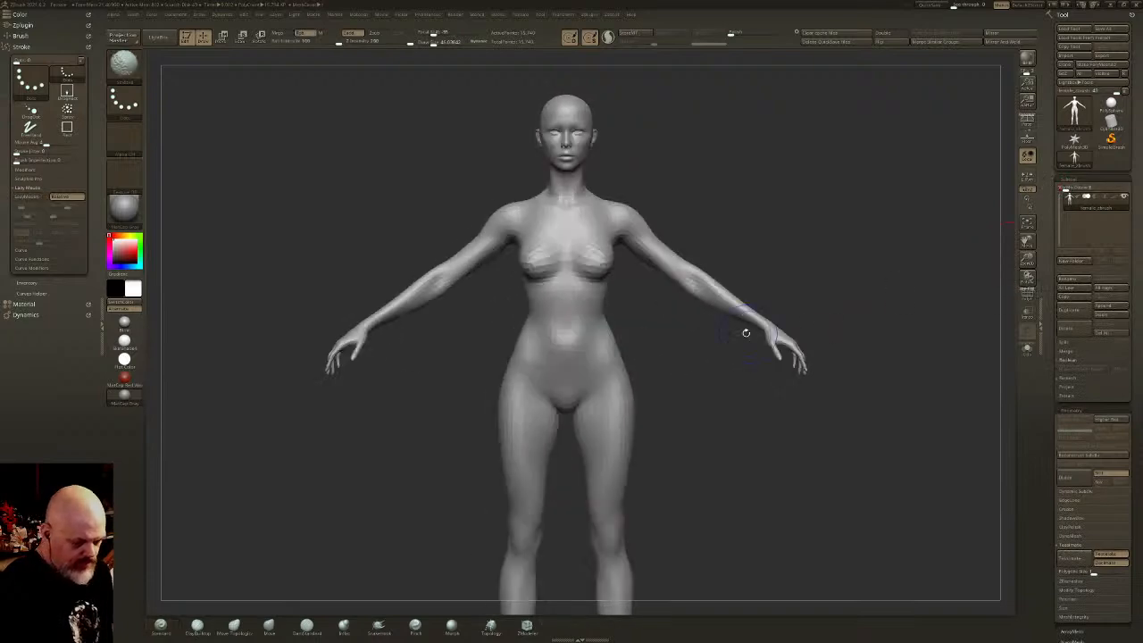
pyautogui.moveTo(829, 154); pyautogui.dragTo(761, 217)
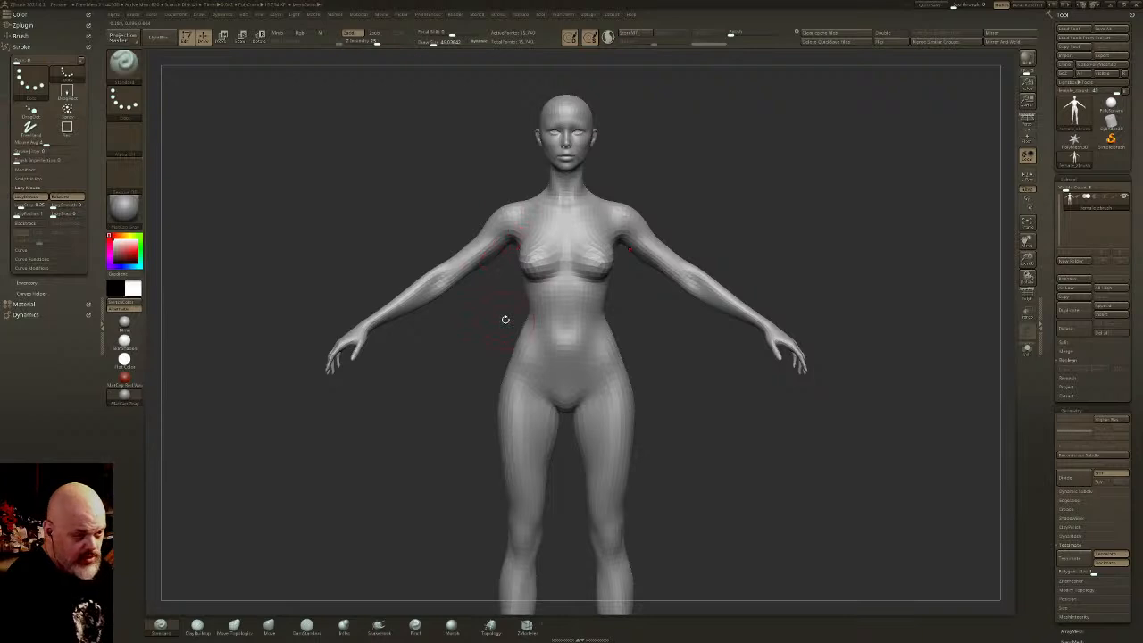
pyautogui.moveTo(555, 417)
pyautogui.mouseDown(button='right')
pyautogui.moveTo(616, 411)
pyautogui.moveTo(648, 434)
pyautogui.moveTo(614, 397)
pyautogui.moveTo(652, 260)
pyautogui.moveTo(653, 392)
pyautogui.mouseUp(button='right')
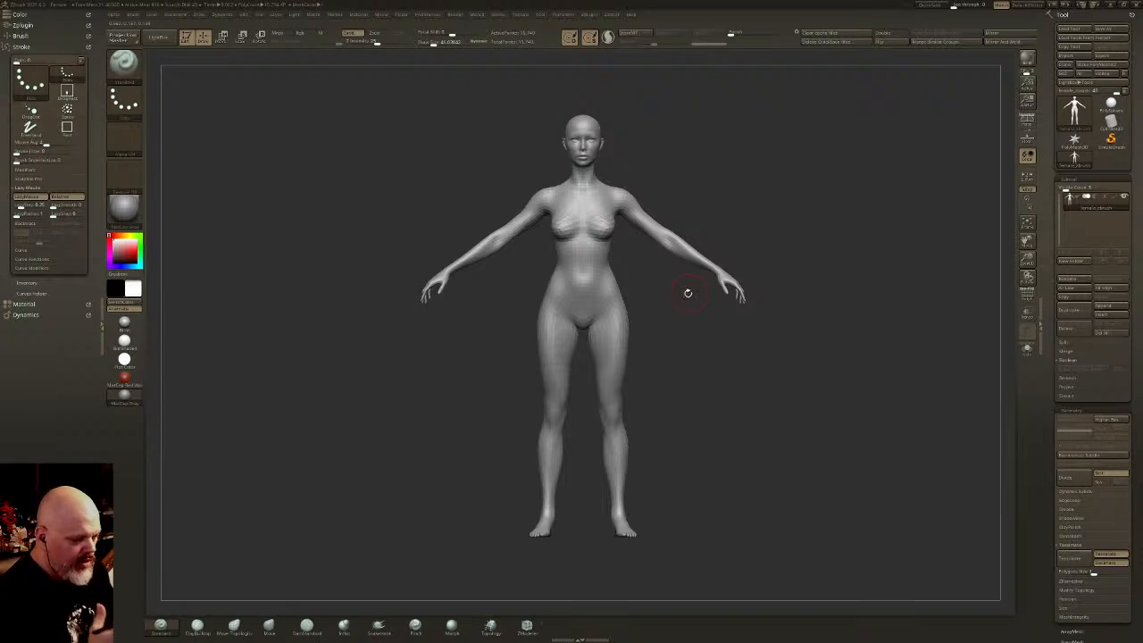
# - Isolate the figure's hips and legs by hiding the upper body with a lasso selection
pyautogui.hotkey('ctrl', 'shift')
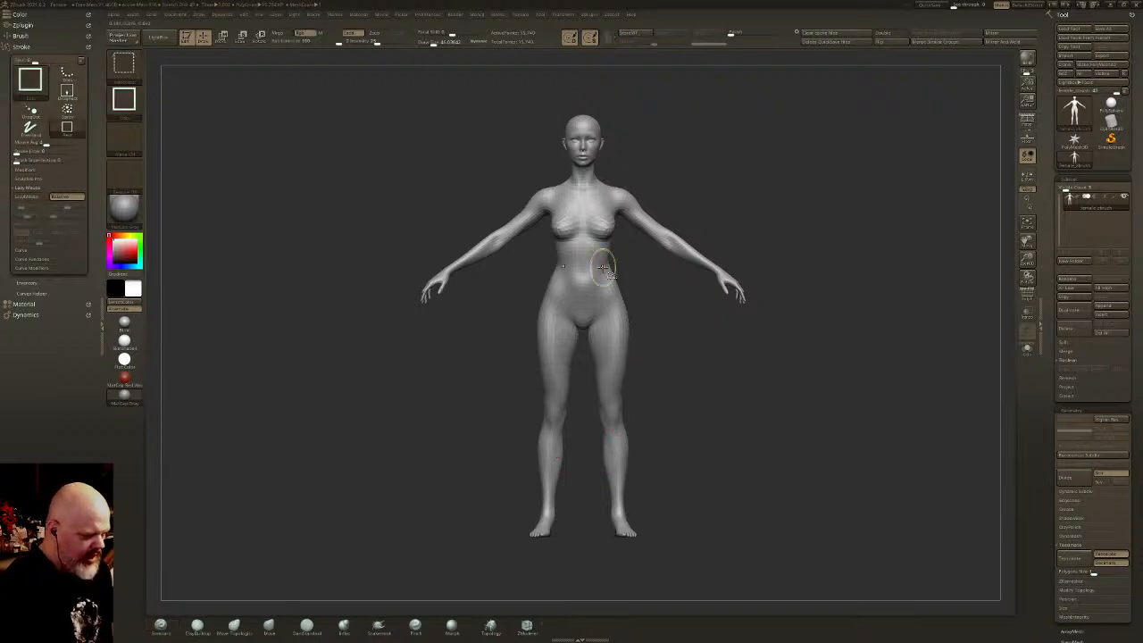
pyautogui.keyDown('ctrl'); pyautogui.keyDown('alt'); pyautogui.keyDown('shift'); pyautogui.moveTo(654, 277); pyautogui.dragTo(487, 580); pyautogui.keyUp('shift'); pyautogui.keyUp('alt'); pyautogui.keyUp('ctrl')
pyautogui.keyDown('ctrl'); pyautogui.keyDown('shift'); pyautogui.click(704, 368); pyautogui.keyUp('shift'); pyautogui.keyUp('ctrl')
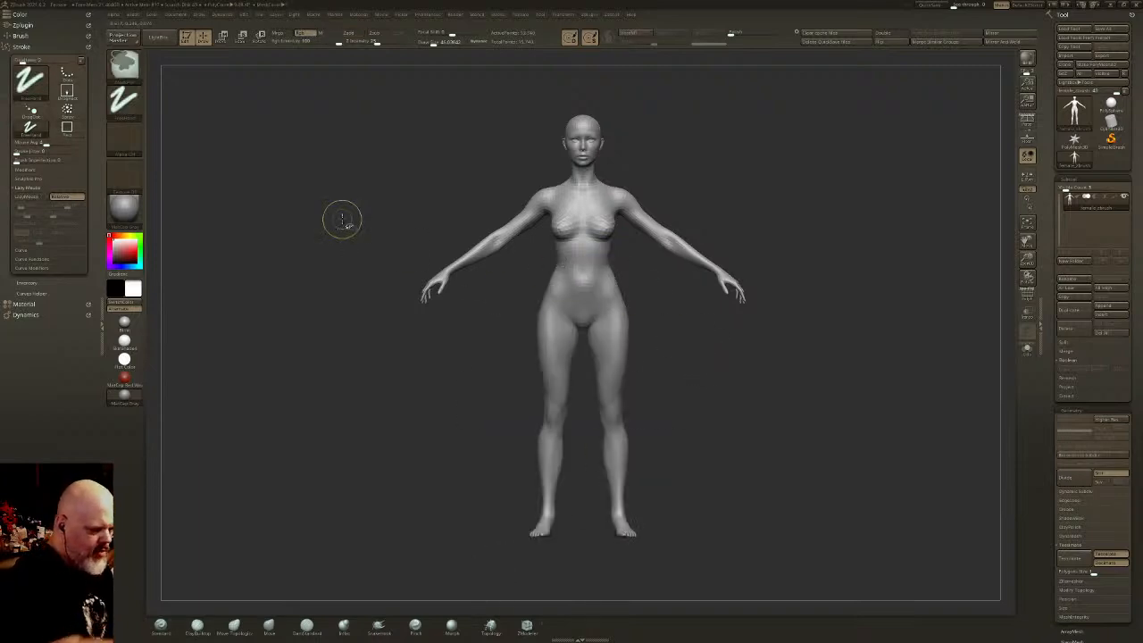
pyautogui.keyDown('ctrl'); pyautogui.keyDown('shift'); pyautogui.moveTo(655, 244); pyautogui.dragTo(636, 357); pyautogui.keyUp('shift'); pyautogui.keyUp('ctrl')
pyautogui.keyDown('ctrl'); pyautogui.moveTo(635, 357); pyautogui.dragTo(607, 383, button='right'); pyautogui.keyUp('ctrl')
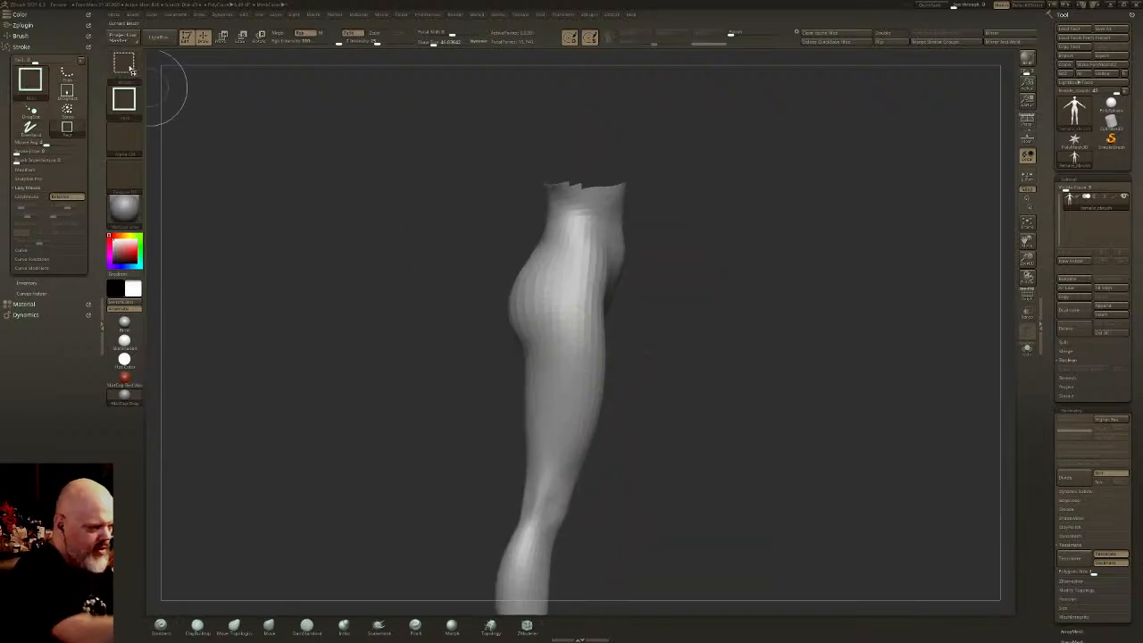
# - Turn on polyframe, slice the lower body with SliceCurve across the hips and diagonally over one hip, and show the whole figure
pyautogui.keyDown('ctrl'); pyautogui.keyDown('shift'); pyautogui.click(125, 68); pyautogui.keyUp('shift'); pyautogui.keyUp('ctrl')
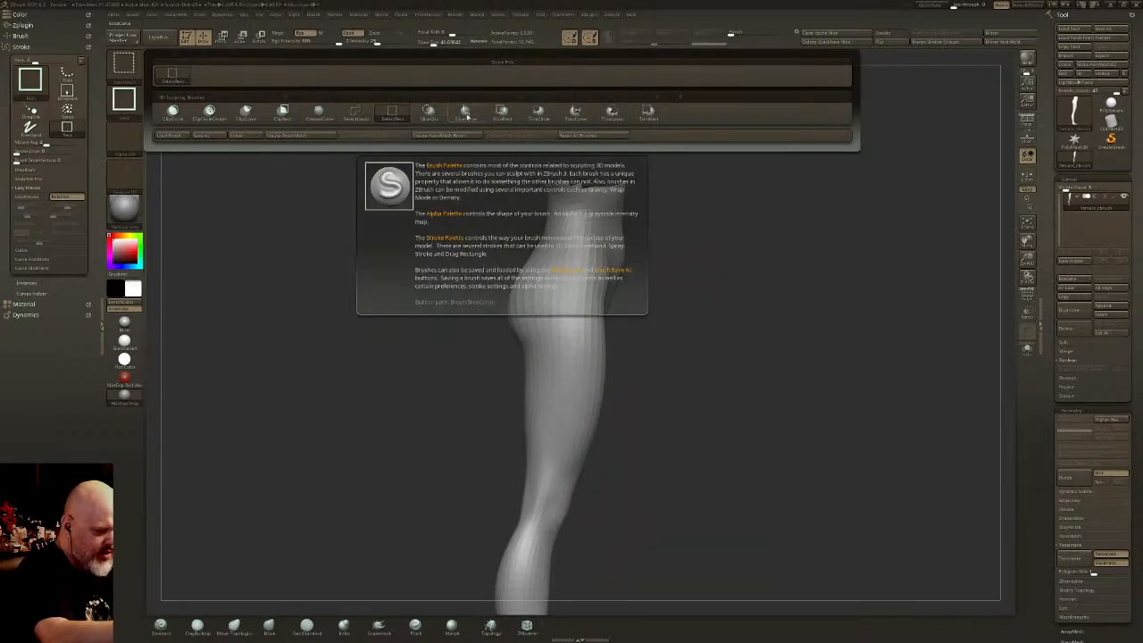
pyautogui.click(356, 111)
pyautogui.hotkey('shift', 'f')
pyautogui.keyDown('alt'); pyautogui.moveTo(822, 351); pyautogui.dragTo(801, 387); pyautogui.keyUp('alt')
pyautogui.moveTo(432, 312)
pyautogui.keyDown('ctrl'); pyautogui.keyDown('shift'); pyautogui.mouseDown()
pyautogui.moveTo(511, 294)
pyautogui.moveTo(531, 262)
pyautogui.moveTo(528, 281)
pyautogui.moveTo(529, 225)
pyautogui.moveTo(548, 298)
pyautogui.moveTo(541, 253)
pyautogui.moveTo(536, 266)
pyautogui.moveTo(587, 358)
pyautogui.moveTo(630, 407)
pyautogui.moveTo(798, 395)
pyautogui.moveTo(755, 406)
pyautogui.mouseUp(); pyautogui.keyUp('shift'); pyautogui.keyUp('ctrl')
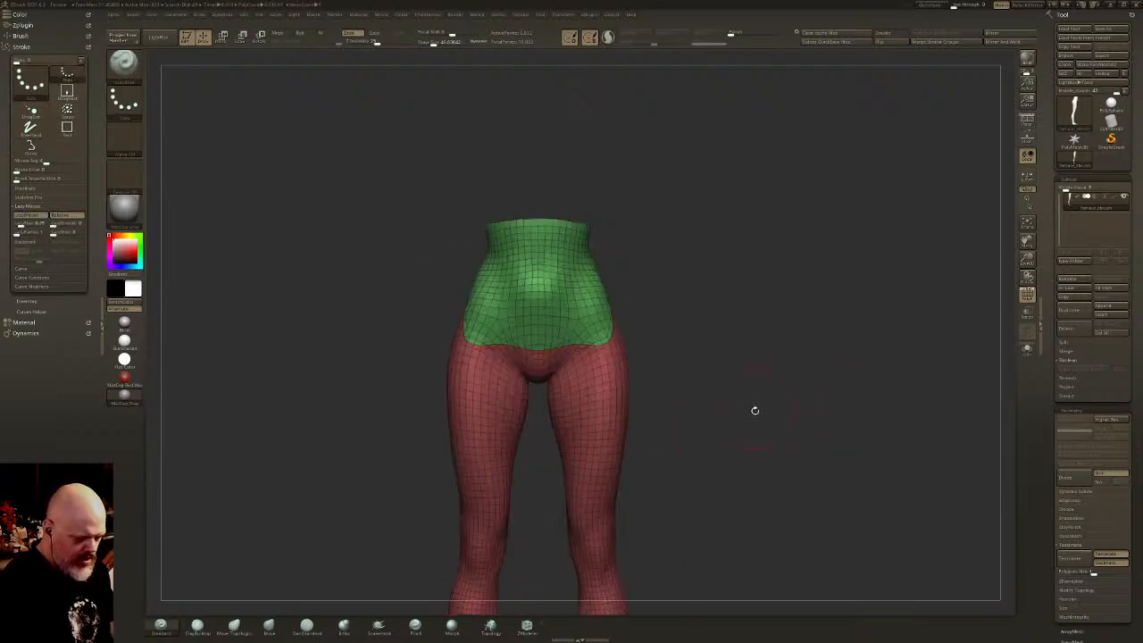
pyautogui.keyDown('ctrl'); pyautogui.keyDown('shift'); pyautogui.moveTo(447, 234); pyautogui.dragTo(536, 375); pyautogui.keyUp('shift'); pyautogui.keyUp('ctrl')
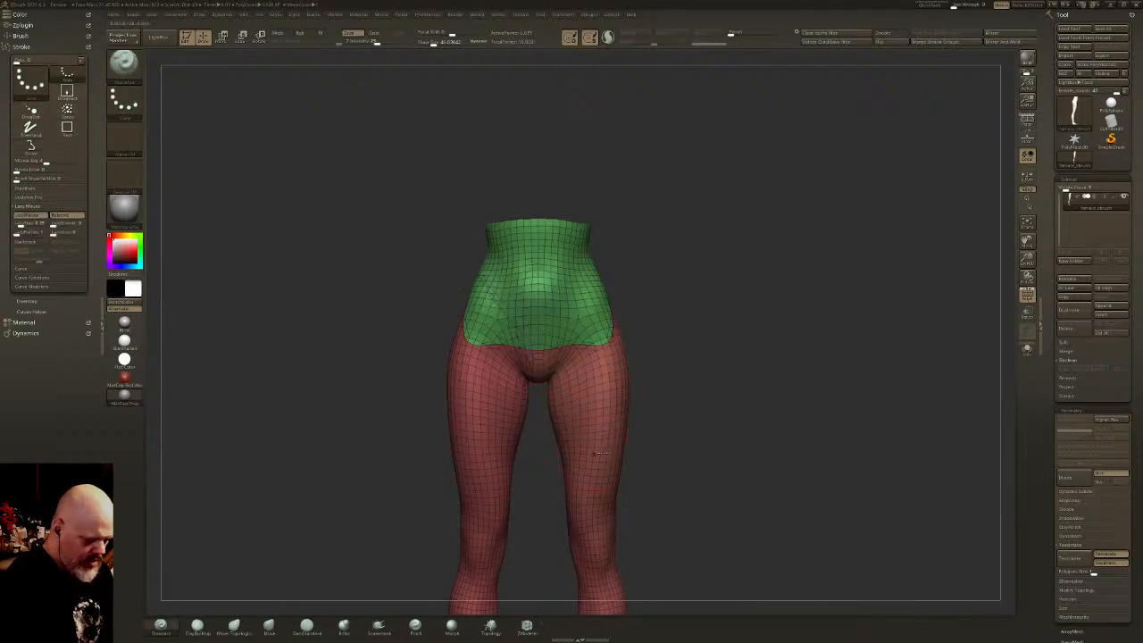
pyautogui.keyDown('ctrl'); pyautogui.keyDown('shift'); pyautogui.click(679, 314); pyautogui.keyUp('shift'); pyautogui.keyUp('ctrl')
# - Use SelectRect to toggle the sliced polygroups' visibility and combine the visible body parts into one polygroup
pyautogui.keyDown('ctrl'); pyautogui.keyDown('shift'); pyautogui.click(125, 70); pyautogui.keyUp('shift'); pyautogui.keyUp('ctrl')
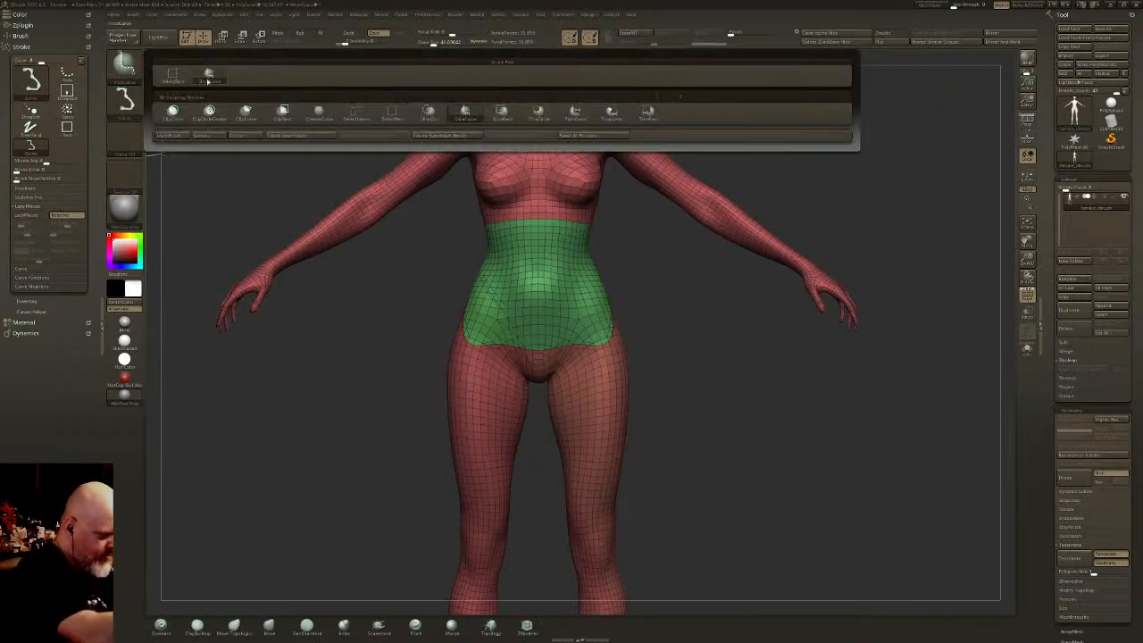
pyautogui.keyDown('ctrl'); pyautogui.keyDown('shift'); pyautogui.click(173, 77); pyautogui.keyUp('shift'); pyautogui.keyUp('ctrl')
pyautogui.keyDown('ctrl'); pyautogui.keyDown('shift'); pyautogui.click(502, 328); pyautogui.keyUp('shift'); pyautogui.keyUp('ctrl')
pyautogui.keyDown('ctrl'); pyautogui.keyDown('shift'); pyautogui.moveTo(685, 344); pyautogui.dragTo(659, 366); pyautogui.keyUp('shift'); pyautogui.keyUp('ctrl')
pyautogui.keyDown('ctrl'); pyautogui.keyDown('shift'); pyautogui.click(590, 399); pyautogui.keyUp('shift'); pyautogui.keyUp('ctrl')
pyautogui.keyDown('ctrl'); pyautogui.keyDown('shift'); pyautogui.moveTo(643, 447); pyautogui.dragTo(616, 474); pyautogui.keyUp('shift'); pyautogui.keyUp('ctrl')
pyautogui.keyDown('ctrl'); pyautogui.moveTo(625, 543); pyautogui.dragTo(676, 399, button='right'); pyautogui.keyUp('ctrl')
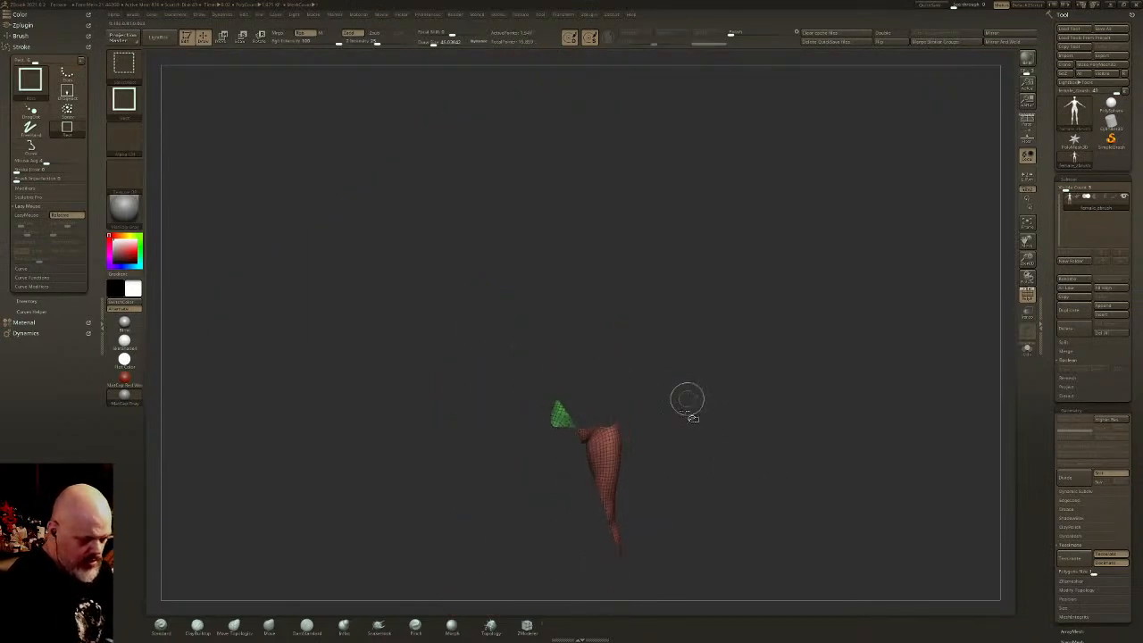
pyautogui.keyDown('ctrl'); pyautogui.keyDown('shift'); pyautogui.moveTo(676, 398); pyautogui.dragTo(652, 429); pyautogui.keyUp('shift'); pyautogui.keyUp('ctrl')
pyautogui.keyDown('ctrl'); pyautogui.keyDown('shift'); pyautogui.click(604, 542); pyautogui.keyUp('shift'); pyautogui.keyUp('ctrl')
pyautogui.keyDown('ctrl'); pyautogui.keyDown('shift'); pyautogui.click(634, 515); pyautogui.keyUp('shift'); pyautogui.keyUp('ctrl')
pyautogui.keyDown('ctrl'); pyautogui.keyDown('shift'); pyautogui.click(608, 546); pyautogui.keyUp('shift'); pyautogui.keyUp('ctrl')
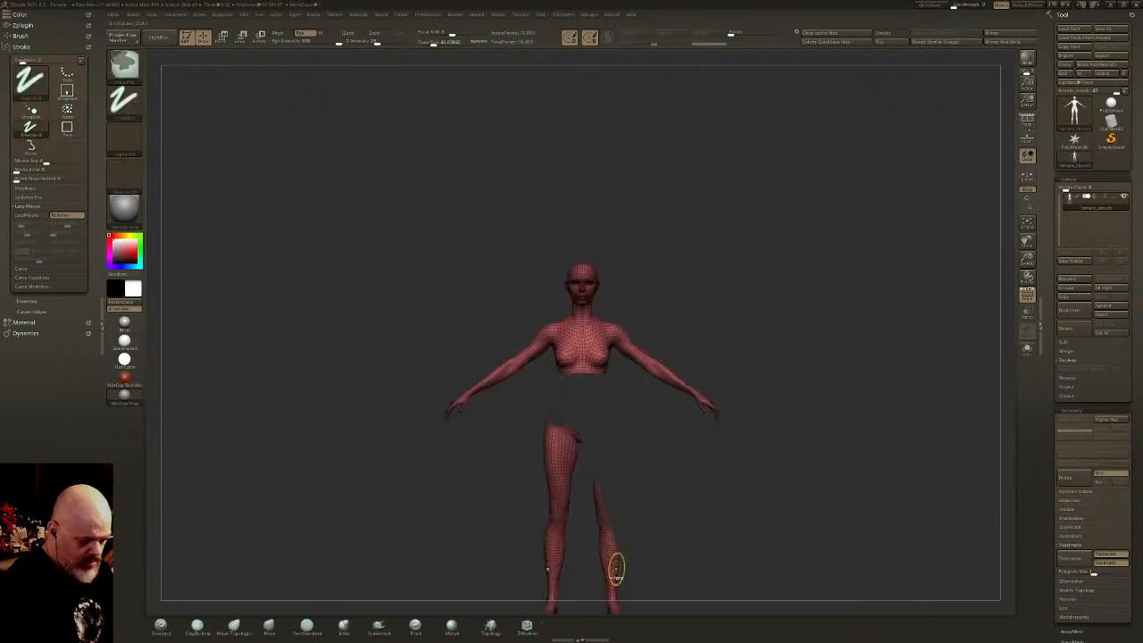
pyautogui.hotkey('ctrl', 'w')
# - Hide the leg polygroups, leaving only the upper body and the diagonally cut hip section visible
pyautogui.keyDown('ctrl'); pyautogui.keyDown('shift'); pyautogui.click(637, 487); pyautogui.keyUp('shift'); pyautogui.keyUp('ctrl')
pyautogui.keyDown('ctrl'); pyautogui.keyDown('shift'); pyautogui.click(589, 342); pyautogui.keyUp('shift'); pyautogui.keyUp('ctrl')
pyautogui.keyDown('ctrl'); pyautogui.keyDown('shift'); pyautogui.moveTo(676, 453); pyautogui.dragTo(657, 471); pyautogui.keyUp('shift'); pyautogui.keyUp('ctrl')
pyautogui.keyDown('ctrl'); pyautogui.keyDown('shift'); pyautogui.click(590, 384); pyautogui.keyUp('shift'); pyautogui.keyUp('ctrl')
pyautogui.keyDown('ctrl'); pyautogui.moveTo(649, 422); pyautogui.dragTo(676, 478, button='right'); pyautogui.keyUp('ctrl')
pyautogui.keyDown('ctrl'); pyautogui.keyDown('shift'); pyautogui.moveTo(708, 417); pyautogui.dragTo(722, 433); pyautogui.keyUp('shift'); pyautogui.keyUp('ctrl')
# - Open the topology modification options and run Mirror And Weld to make the cut hip edge symmetrical
pyautogui.moveTo(1138, 366); pyautogui.dragTo(1141, 208)
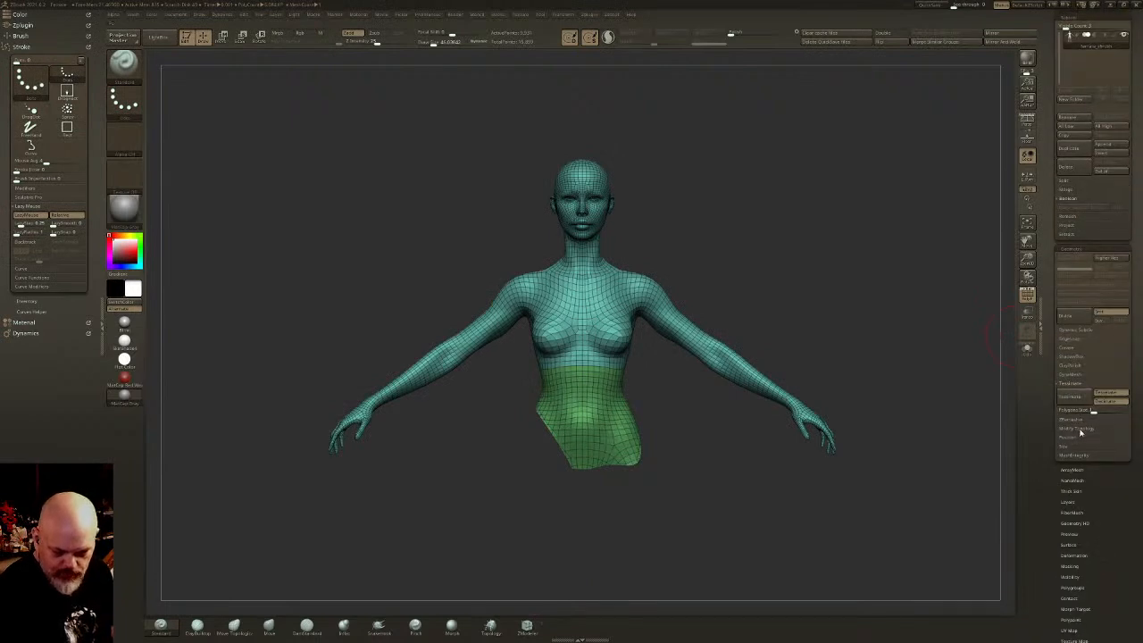
pyautogui.click(1079, 429)
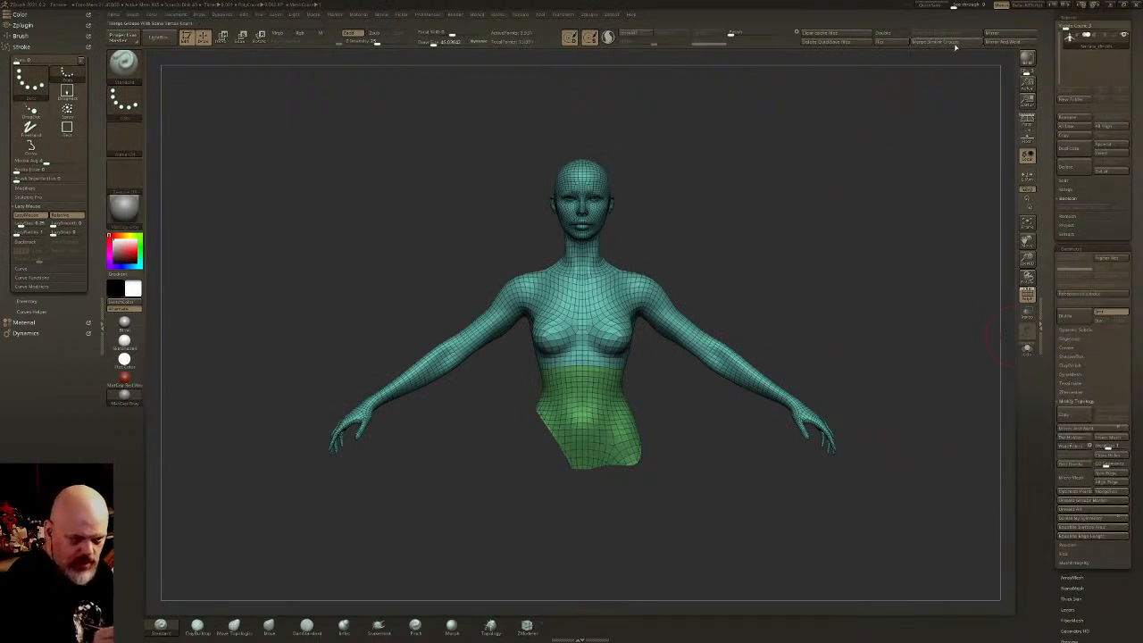
pyautogui.click(1010, 43)
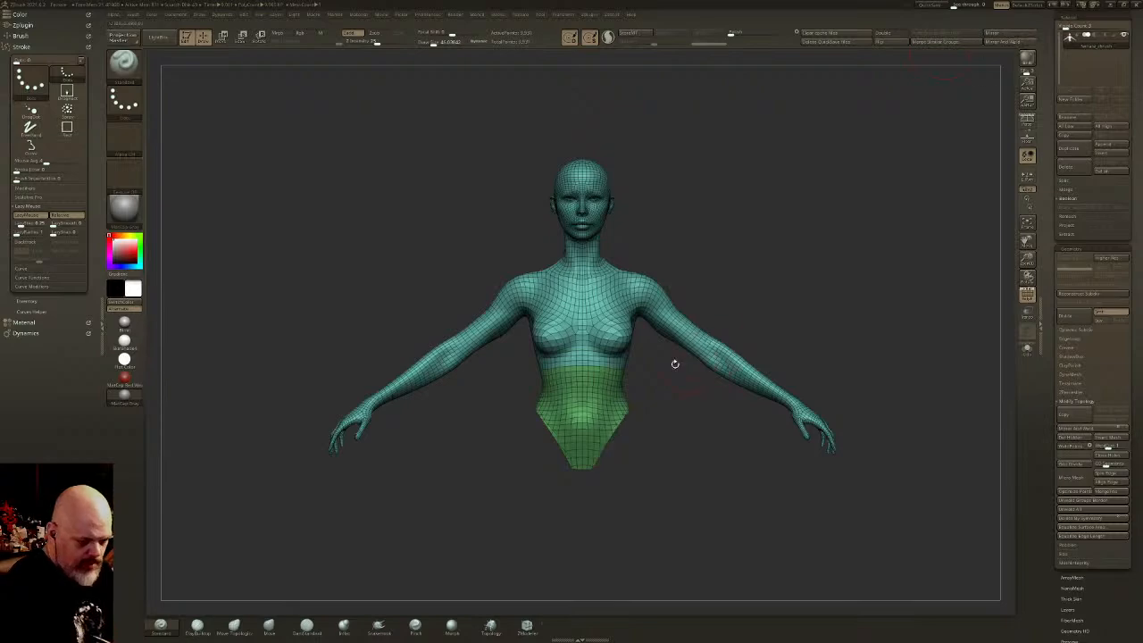
pyautogui.keyDown('ctrl'); pyautogui.moveTo(602, 413); pyautogui.dragTo(609, 438, button='right'); pyautogui.keyUp('ctrl')
pyautogui.moveTo(609, 438); pyautogui.dragTo(691, 334, button='right')
pyautogui.keyDown('ctrl'); pyautogui.keyDown('shift'); pyautogui.click(638, 429); pyautogui.keyUp('shift'); pyautogui.keyUp('ctrl')
pyautogui.keyDown('ctrl'); pyautogui.keyDown('shift'); pyautogui.click(656, 259); pyautogui.keyUp('shift'); pyautogui.keyUp('ctrl')
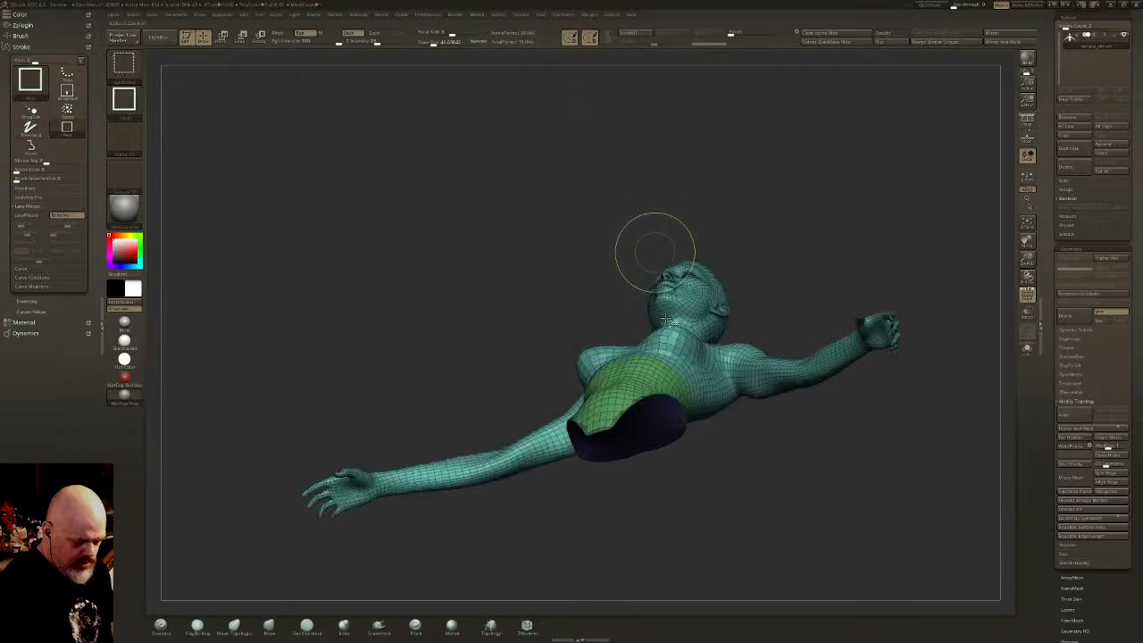
# - Extrude the open hip edge straight down with the gizmo to start a tube-shaped skirt
pyautogui.press('w')
pyautogui.keyDown('shift'); pyautogui.moveTo(708, 436); pyautogui.dragTo(690, 350, button='right'); pyautogui.keyUp('shift')
pyautogui.click(656, 375)
pyautogui.keyDown('ctrl'); pyautogui.moveTo(656, 322); pyautogui.dragTo(656, 372); pyautogui.keyUp('ctrl')
pyautogui.keyDown('alt'); pyautogui.moveTo(656, 368); pyautogui.dragTo(642, 231, button='right'); pyautogui.keyUp('alt')
pyautogui.keyDown('ctrl'); pyautogui.moveTo(642, 230); pyautogui.dragTo(636, 465); pyautogui.keyUp('ctrl')
pyautogui.moveTo(657, 397)
pyautogui.keyDown('ctrl'); pyautogui.mouseDown(button='right')
pyautogui.moveTo(656, 359)
pyautogui.moveTo(619, 377)
pyautogui.mouseUp(button='right'); pyautogui.keyUp('ctrl')
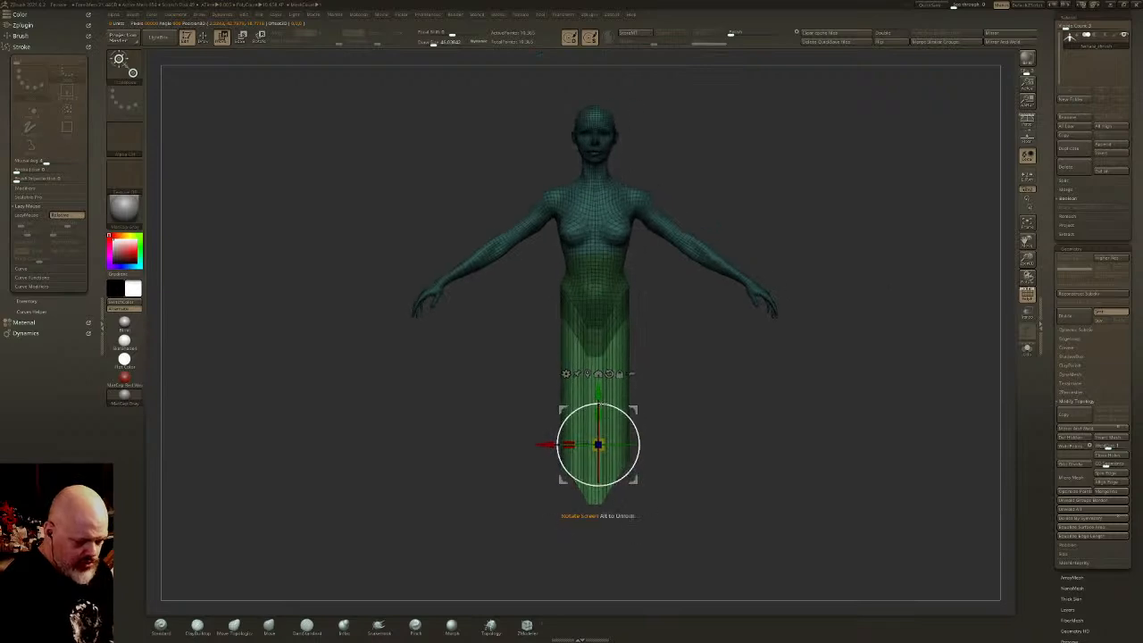
# - Move the extruded lower edge further down to lengthen the skirt
pyautogui.moveTo(599, 404); pyautogui.dragTo(598, 530)
pyautogui.keyDown('ctrl'); pyautogui.moveTo(617, 513); pyautogui.dragTo(616, 457, button='right'); pyautogui.keyUp('ctrl')
pyautogui.moveTo(617, 457)
pyautogui.keyDown('alt'); pyautogui.mouseDown(button='right')
pyautogui.moveTo(611, 399)
pyautogui.moveTo(599, 456)
pyautogui.mouseUp(button='right'); pyautogui.keyUp('alt')
pyautogui.moveTo(597, 480); pyautogui.dragTo(597, 507)
pyautogui.keyDown('alt'); pyautogui.moveTo(607, 503); pyautogui.dragTo(605, 432, button='right'); pyautogui.keyUp('alt')
pyautogui.moveTo(604, 431)
pyautogui.mouseDown(button='right')
pyautogui.moveTo(657, 414)
pyautogui.moveTo(640, 425)
pyautogui.mouseUp(button='right')
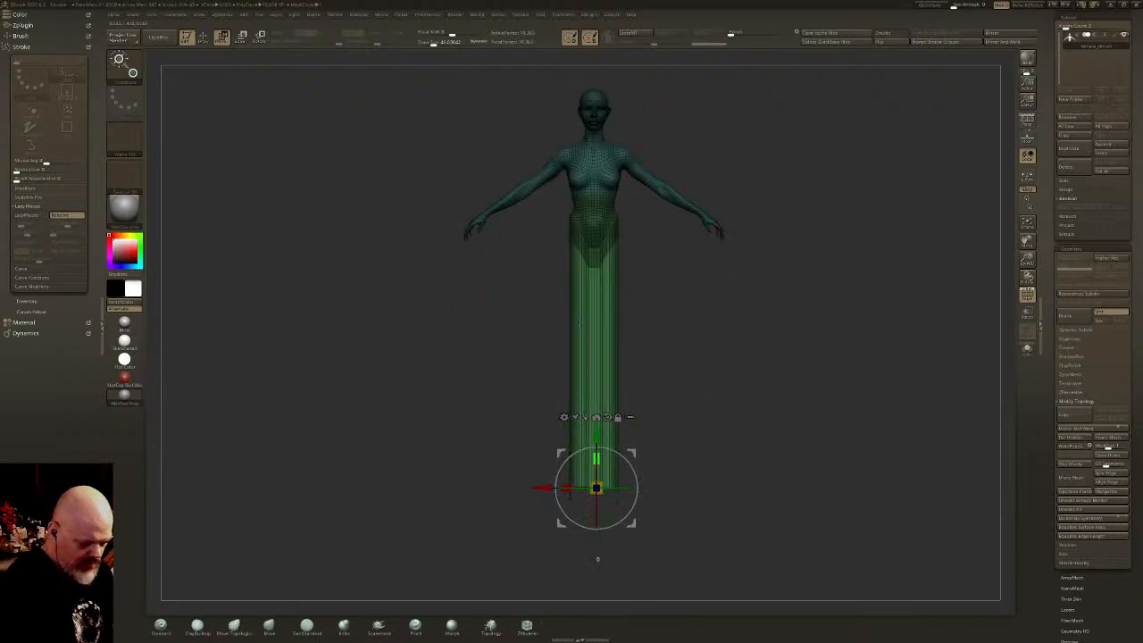
pyautogui.moveTo(600, 434); pyautogui.dragTo(603, 486)
# - Scale the skirt's lower edge outward into a wide flare and return to draw mode
pyautogui.moveTo(596, 536)
pyautogui.mouseDown()
pyautogui.moveTo(661, 536)
pyautogui.moveTo(644, 541)
pyautogui.mouseUp()
pyautogui.press('q')
pyautogui.moveTo(644, 541)
pyautogui.mouseDown(button='right')
pyautogui.moveTo(634, 442)
pyautogui.moveTo(627, 477)
pyautogui.moveTo(631, 402)
pyautogui.moveTo(588, 500)
pyautogui.mouseUp(button='right')
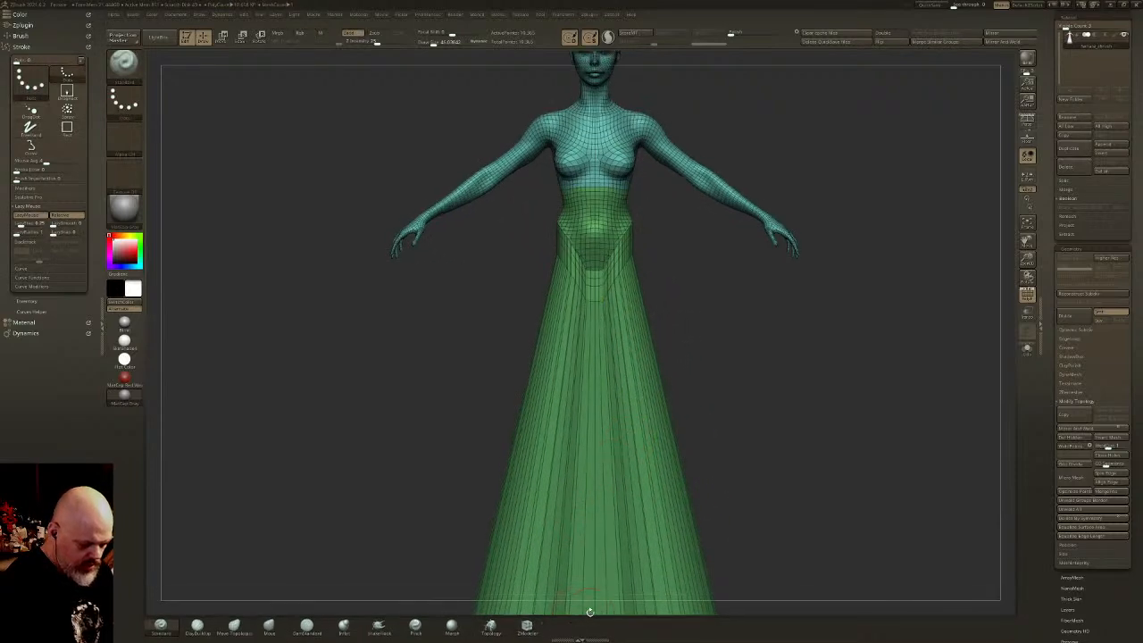
pyautogui.keyDown('alt'); pyautogui.moveTo(618, 405); pyautogui.dragTo(621, 362, button='right'); pyautogui.keyUp('alt')
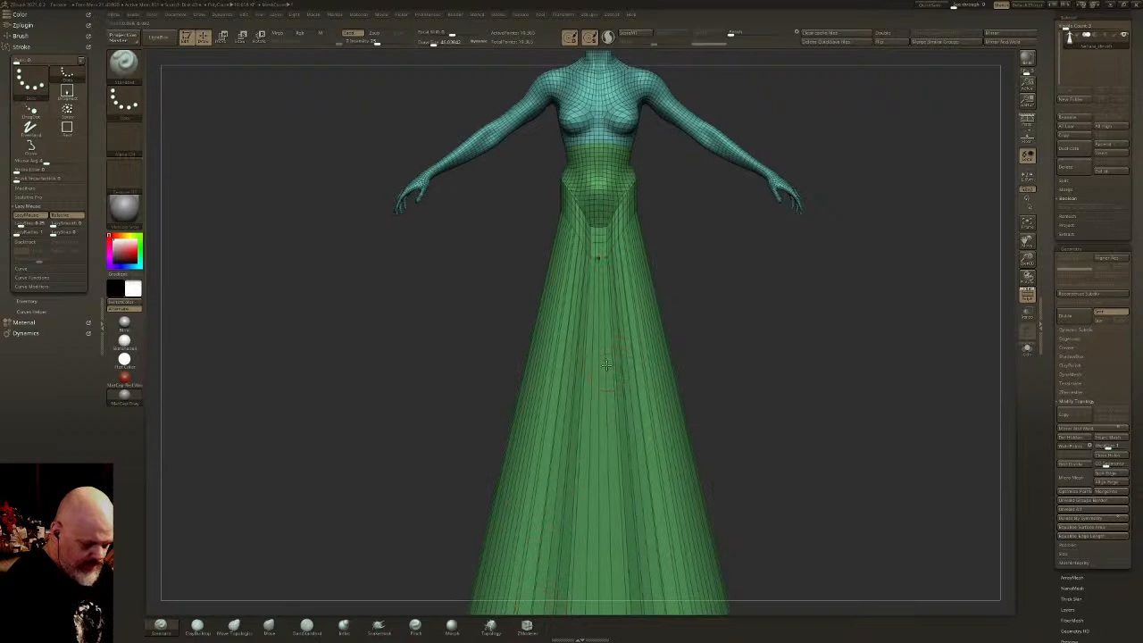
# - Use ZModeler's edge Insert action with the Multiple EdgeLoops target to add evenly spaced loops along the skirt
pyautogui.click(527, 626)
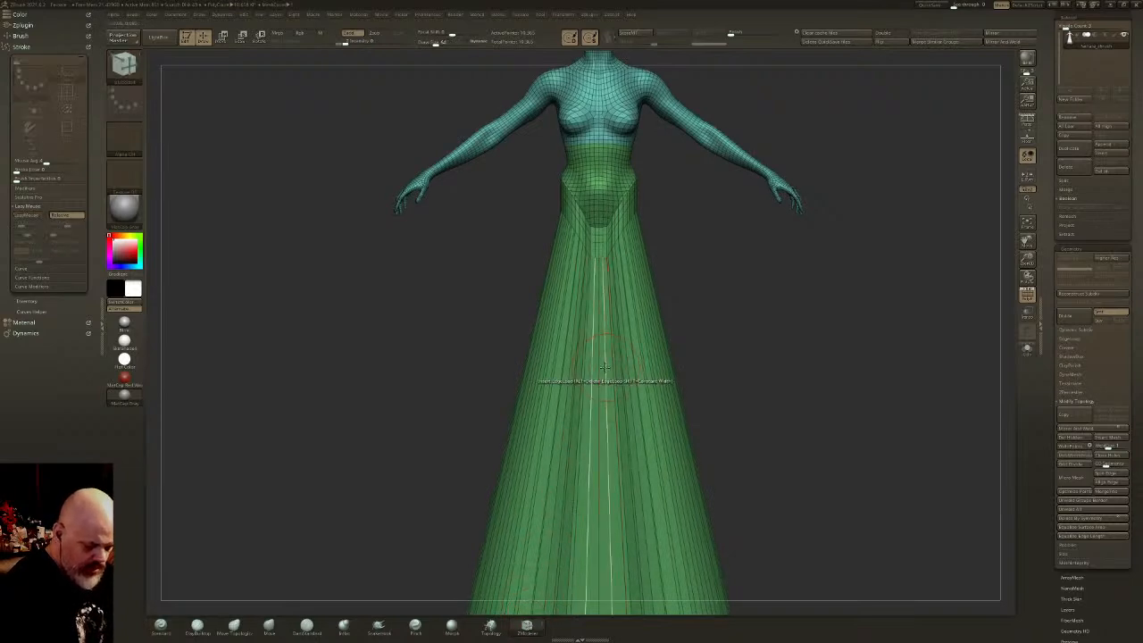
pyautogui.press('space')
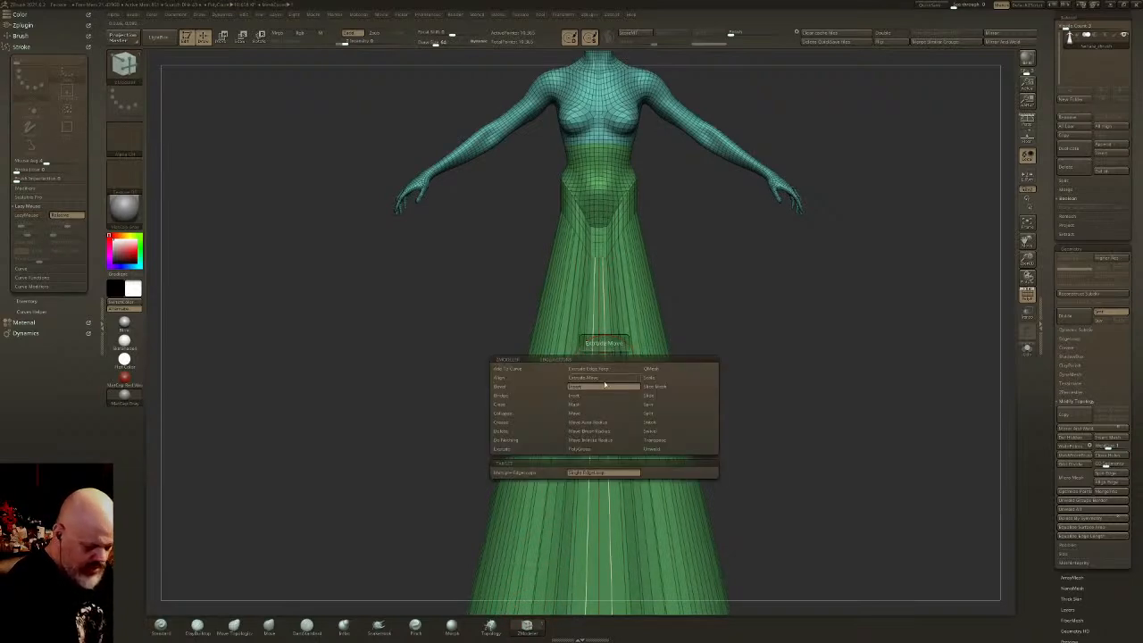
pyautogui.click(555, 473)
pyautogui.moveTo(604, 376)
pyautogui.mouseDown()
pyautogui.moveTo(609, 358)
pyautogui.moveTo(612, 366)
pyautogui.mouseUp()
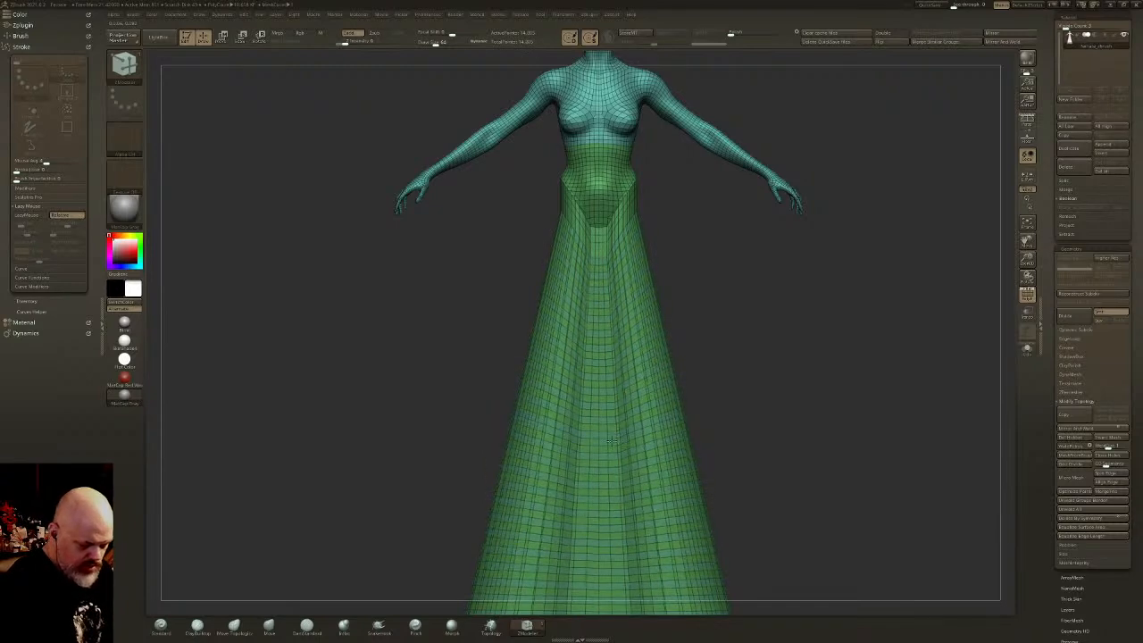
# - Close the open hole at the skirt's hem with Close Holes
pyautogui.keyDown('alt'); pyautogui.moveTo(629, 381); pyautogui.dragTo(626, 335, button='right'); pyautogui.keyUp('alt')
pyautogui.moveTo(637, 387); pyautogui.dragTo(612, 408, button='right')
pyautogui.keyDown('ctrl'); pyautogui.keyDown('shift'); pyautogui.click(651, 536); pyautogui.keyUp('shift'); pyautogui.keyUp('ctrl')
pyautogui.keyDown('ctrl'); pyautogui.keyDown('shift'); pyautogui.moveTo(801, 445); pyautogui.dragTo(825, 425); pyautogui.keyUp('shift'); pyautogui.keyUp('ctrl')
pyautogui.moveTo(768, 453); pyautogui.dragTo(752, 508, button='right')
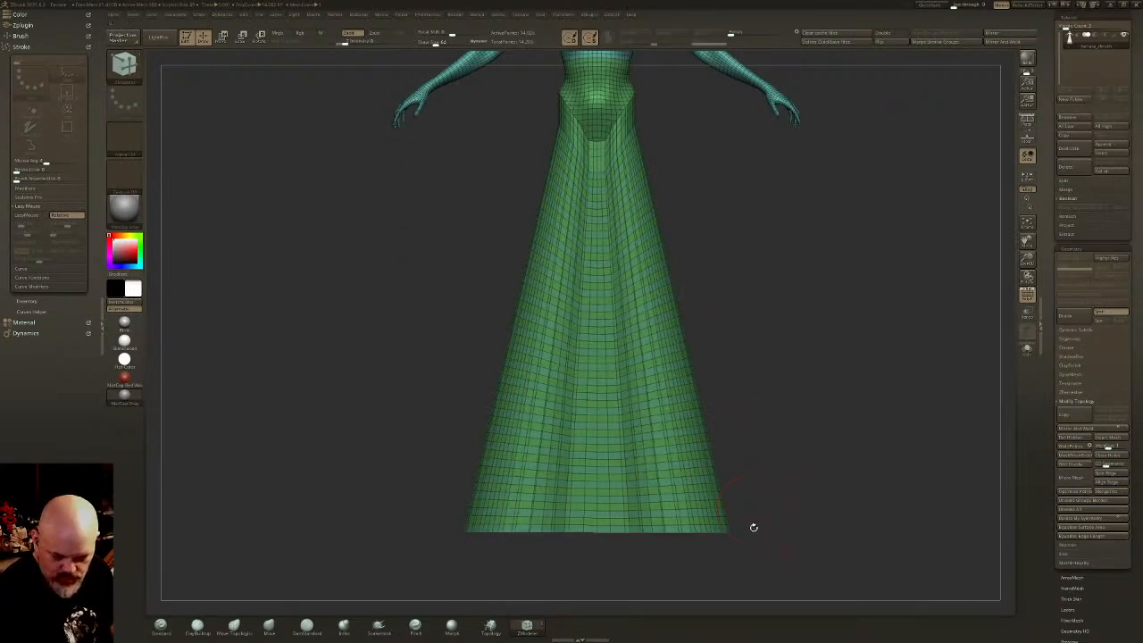
pyautogui.click(1110, 458)
# - Mask around the skirt, invert and soften the mask, and apply the smoothing deformation twice
pyautogui.moveTo(650, 362)
pyautogui.keyDown('alt'); pyautogui.mouseDown(button='right')
pyautogui.moveTo(649, 418)
pyautogui.moveTo(642, 390)
pyautogui.moveTo(616, 410)
pyautogui.mouseUp(button='right'); pyautogui.keyUp('alt')
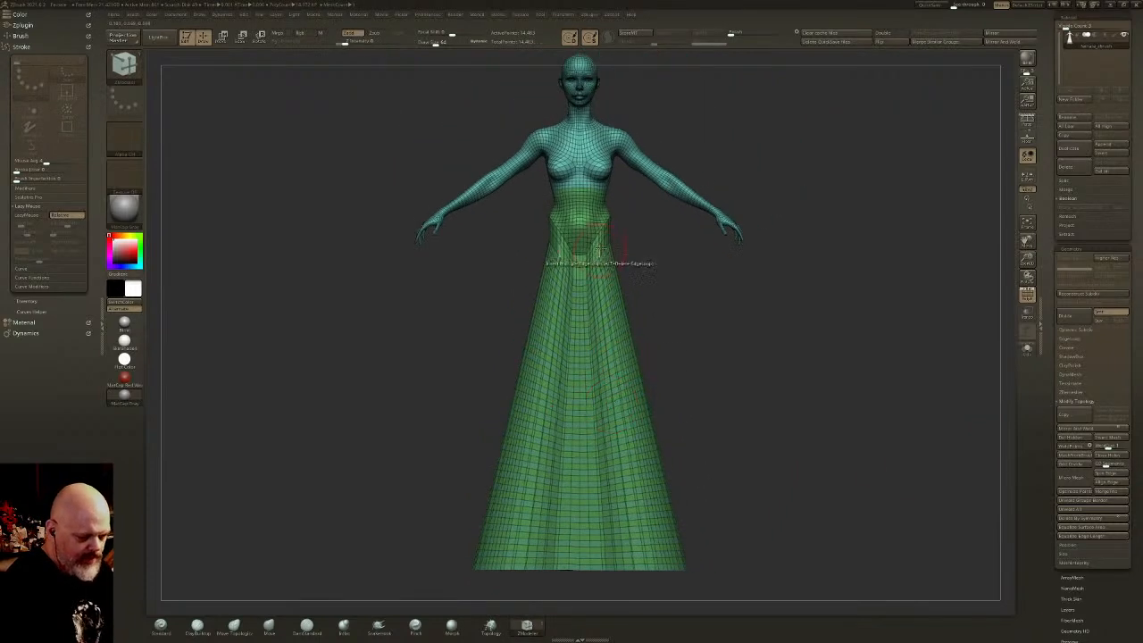
pyautogui.moveTo(552, 321); pyautogui.dragTo(637, 413, button='right')
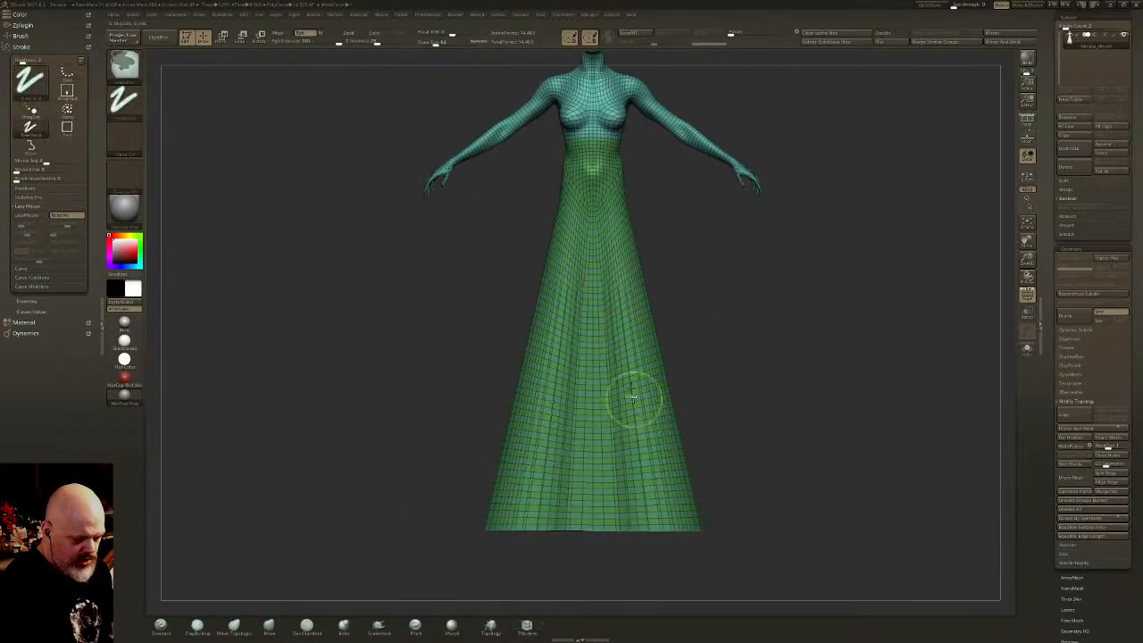
pyautogui.keyDown('ctrl'); pyautogui.moveTo(747, 237); pyautogui.dragTo(455, 579); pyautogui.keyUp('ctrl')
pyautogui.keyDown('ctrl'); pyautogui.click(748, 347); pyautogui.keyUp('ctrl')
pyautogui.keyDown('ctrl'); pyautogui.click(605, 175); pyautogui.keyUp('ctrl')
pyautogui.keyDown('ctrl'); pyautogui.click(607, 152); pyautogui.keyUp('ctrl')
pyautogui.click(738, 32)
pyautogui.click(738, 32)
# - Hide the cap polygons closing the skirt's hem while keeping the upper body and skirt visible
pyautogui.moveTo(626, 393); pyautogui.dragTo(611, 179, button='right')
pyautogui.moveTo(645, 357); pyautogui.dragTo(624, 415, button='right')
pyautogui.click(124, 62)
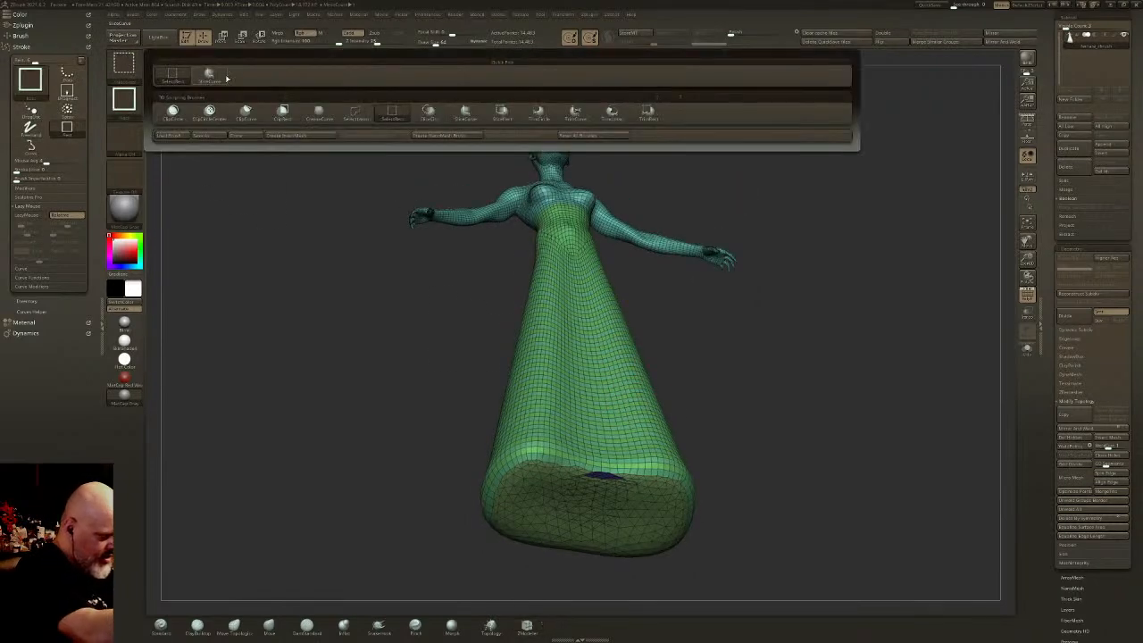
pyautogui.keyDown('ctrl'); pyautogui.keyDown('shift'); pyautogui.click(613, 370); pyautogui.keyUp('shift'); pyautogui.keyUp('ctrl')
pyautogui.keyDown('ctrl'); pyautogui.keyDown('shift'); pyautogui.moveTo(720, 345); pyautogui.dragTo(693, 356); pyautogui.keyUp('shift'); pyautogui.keyUp('ctrl')
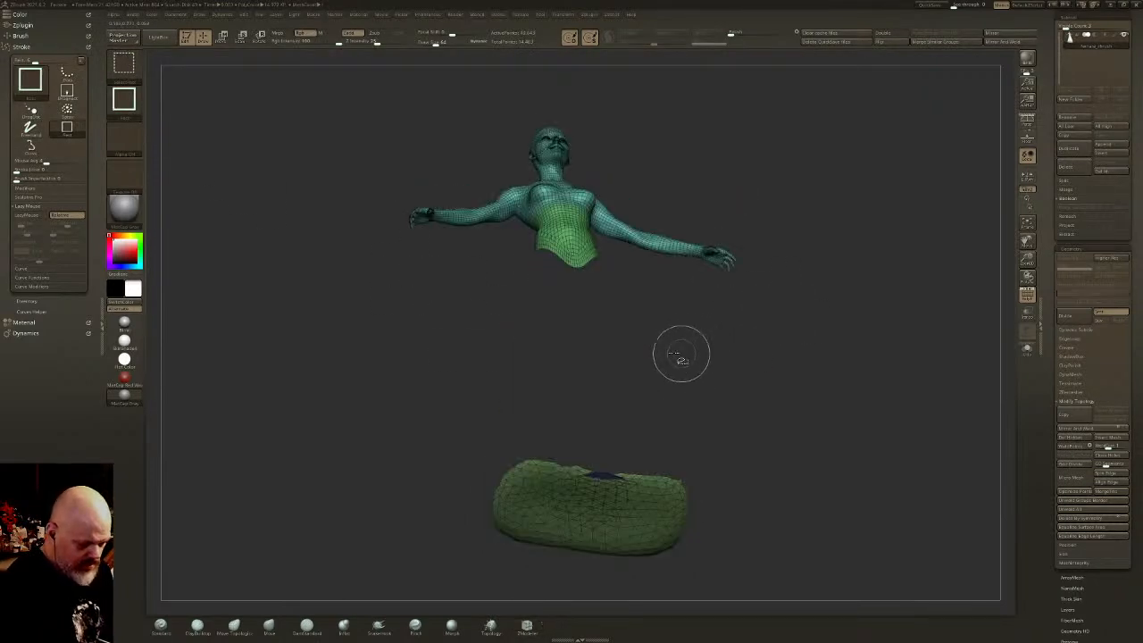
pyautogui.keyDown('ctrl'); pyautogui.keyDown('shift'); pyautogui.click(577, 240); pyautogui.keyUp('shift'); pyautogui.keyUp('ctrl')
pyautogui.keyDown('ctrl'); pyautogui.keyDown('shift'); pyautogui.click(569, 192); pyautogui.keyUp('shift'); pyautogui.keyUp('ctrl')
pyautogui.keyDown('ctrl'); pyautogui.keyDown('shift'); pyautogui.moveTo(835, 268); pyautogui.dragTo(892, 363); pyautogui.keyUp('shift'); pyautogui.keyUp('ctrl')
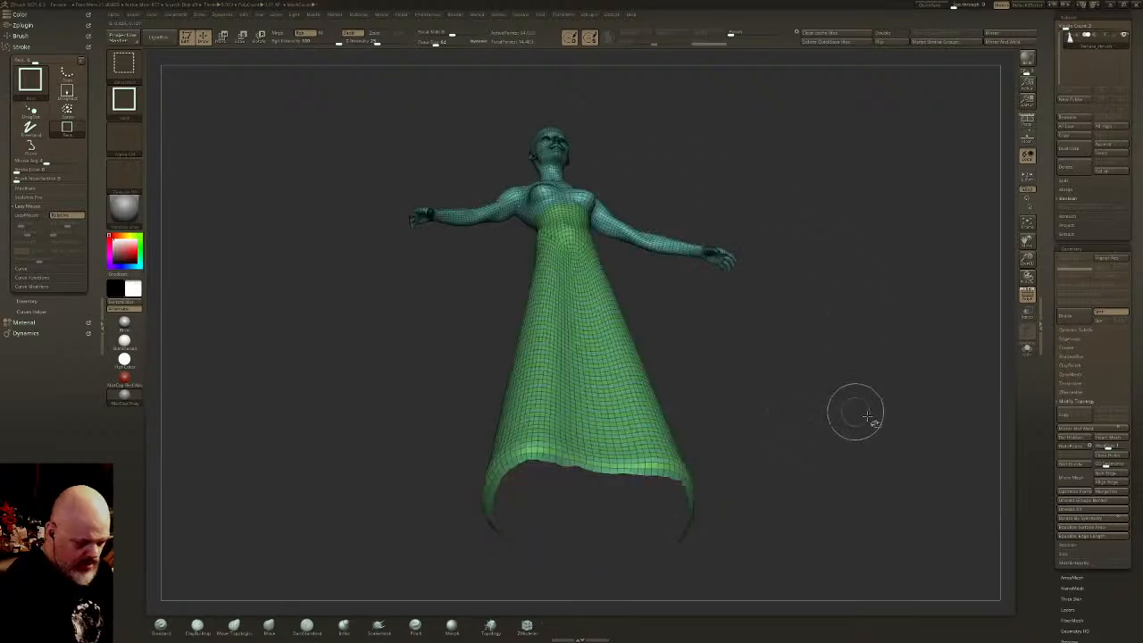
# - Isolate the skirt as its own polygroup, unhide the whole figure and leave only the upper body masked
pyautogui.moveTo(714, 398)
pyautogui.keyDown('shift'); pyautogui.mouseDown()
pyautogui.moveTo(711, 431)
pyautogui.moveTo(695, 338)
pyautogui.mouseUp(); pyautogui.keyUp('shift')
pyautogui.keyDown('ctrl'); pyautogui.keyDown('shift'); pyautogui.click(614, 300); pyautogui.keyUp('shift'); pyautogui.keyUp('ctrl')
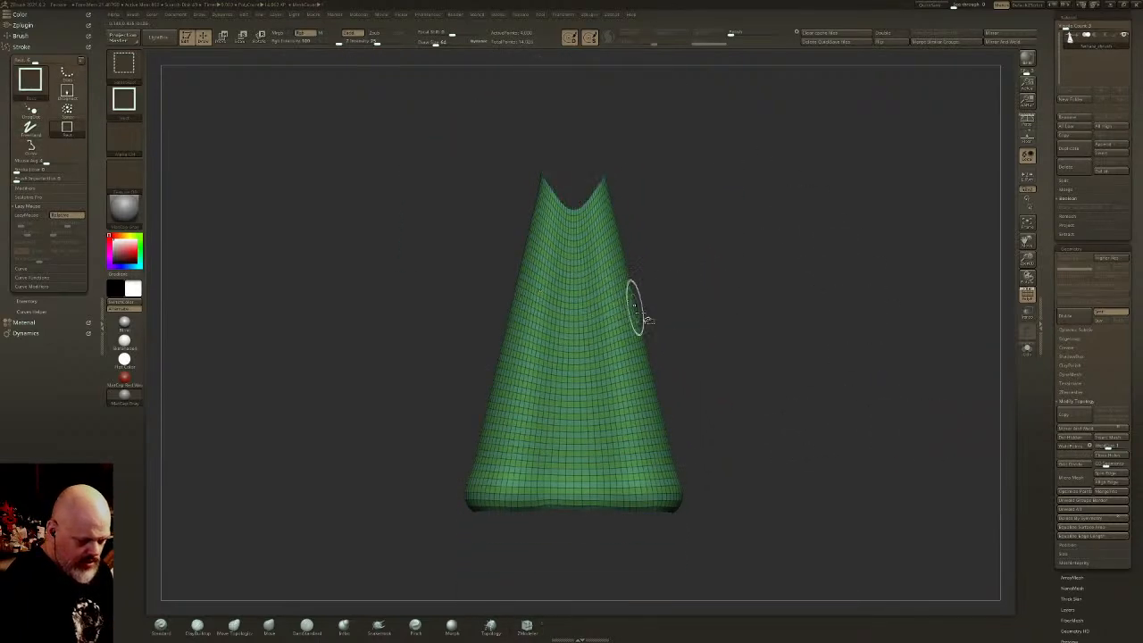
pyautogui.hotkey('ctrl', 'w')
pyautogui.keyDown('ctrl'); pyautogui.keyDown('shift'); pyautogui.click(721, 336); pyautogui.keyUp('shift'); pyautogui.keyUp('ctrl')
pyautogui.keyDown('ctrl'); pyautogui.click(736, 331); pyautogui.keyUp('ctrl')
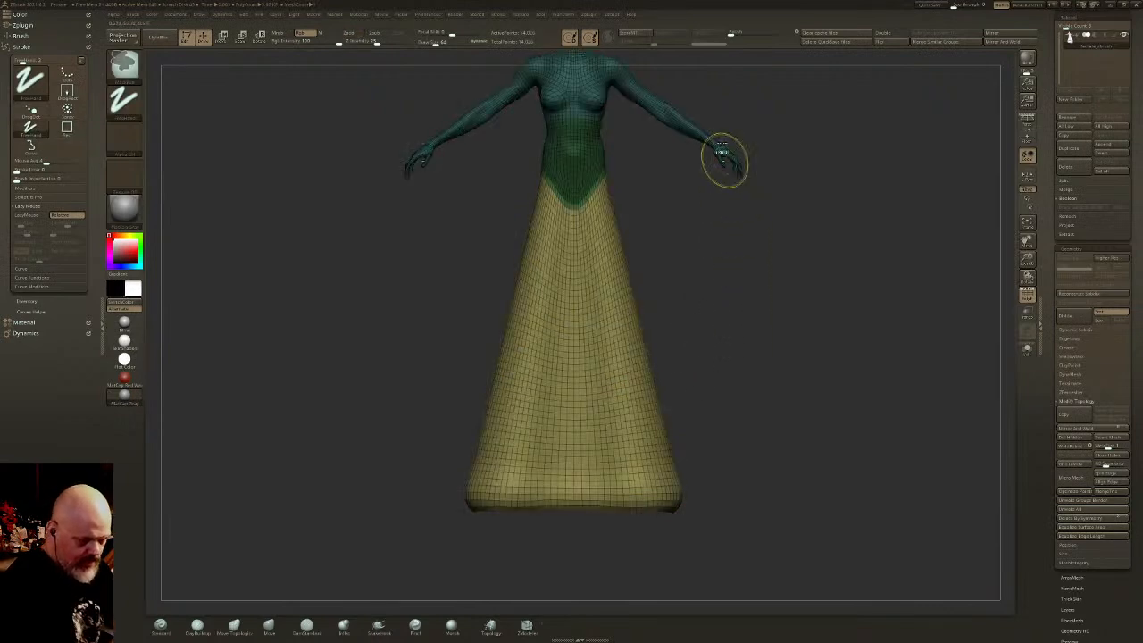
# - Clear the mask from the whole figure and return to the ZModeler brush
pyautogui.click(745, 34)
pyautogui.click(745, 34)
pyautogui.click(748, 34)
pyautogui.keyDown('ctrl'); pyautogui.moveTo(706, 402); pyautogui.dragTo(655, 398, button='right'); pyautogui.keyUp('ctrl')
pyautogui.hotkey('ctrl', 'shift', 'a')
pyautogui.moveTo(655, 398); pyautogui.dragTo(627, 421, button='right')
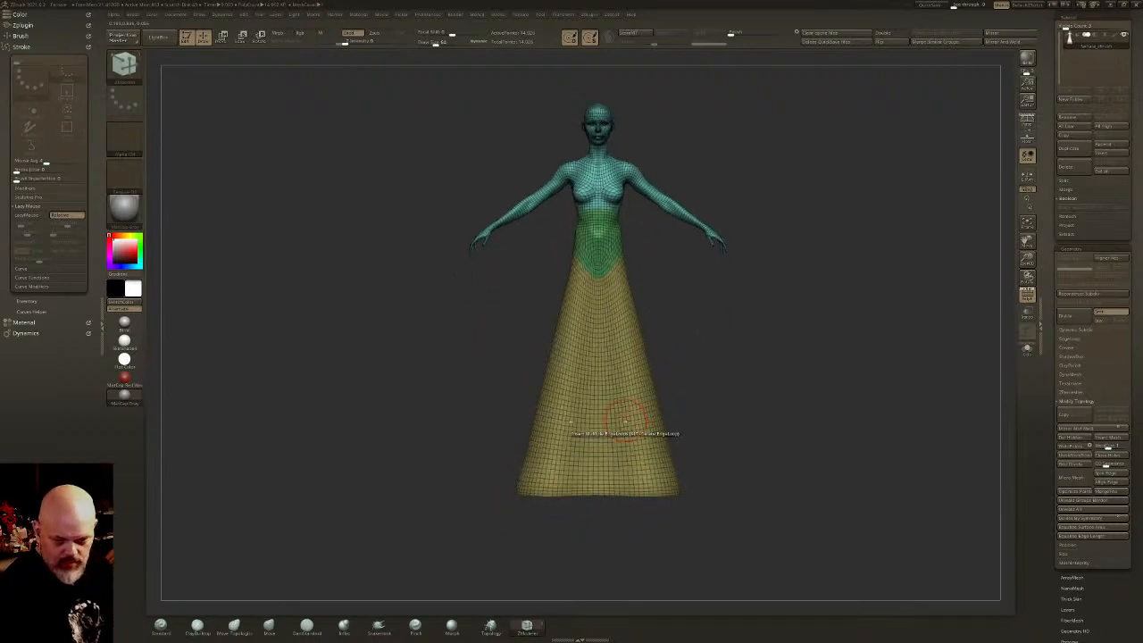
pyautogui.moveTo(707, 490)
pyautogui.mouseDown(button='right')
pyautogui.moveTo(769, 482)
pyautogui.moveTo(670, 414)
pyautogui.moveTo(643, 417)
pyautogui.moveTo(654, 419)
pyautogui.moveTo(614, 449)
pyautogui.moveTo(612, 424)
pyautogui.mouseUp(button='right')
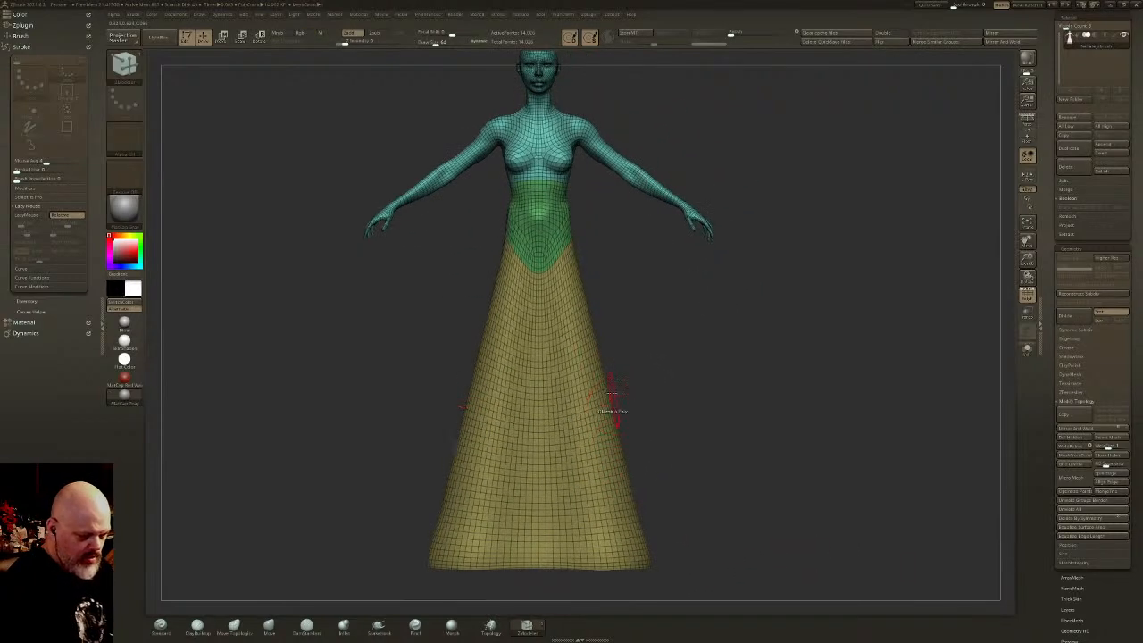
# - Mask the upper body with a soft edge at the hips, leaving the skirt free, and store a morph target
pyautogui.keyDown('ctrl'); pyautogui.keyDown('shift'); pyautogui.click(555, 313); pyautogui.keyUp('shift'); pyautogui.keyUp('ctrl')
pyautogui.keyDown('ctrl'); pyautogui.moveTo(671, 388); pyautogui.dragTo(669, 373, button='right'); pyautogui.keyUp('ctrl')
pyautogui.keyDown('ctrl'); pyautogui.keyDown('shift'); pyautogui.click(672, 373); pyautogui.keyUp('shift'); pyautogui.keyUp('ctrl')
pyautogui.press('b')
pyautogui.press('z')
pyautogui.press('m')
pyautogui.moveTo(544, 221)
pyautogui.mouseDown(button='right')
pyautogui.moveTo(562, 193)
pyautogui.moveTo(536, 201)
pyautogui.mouseUp(button='right')
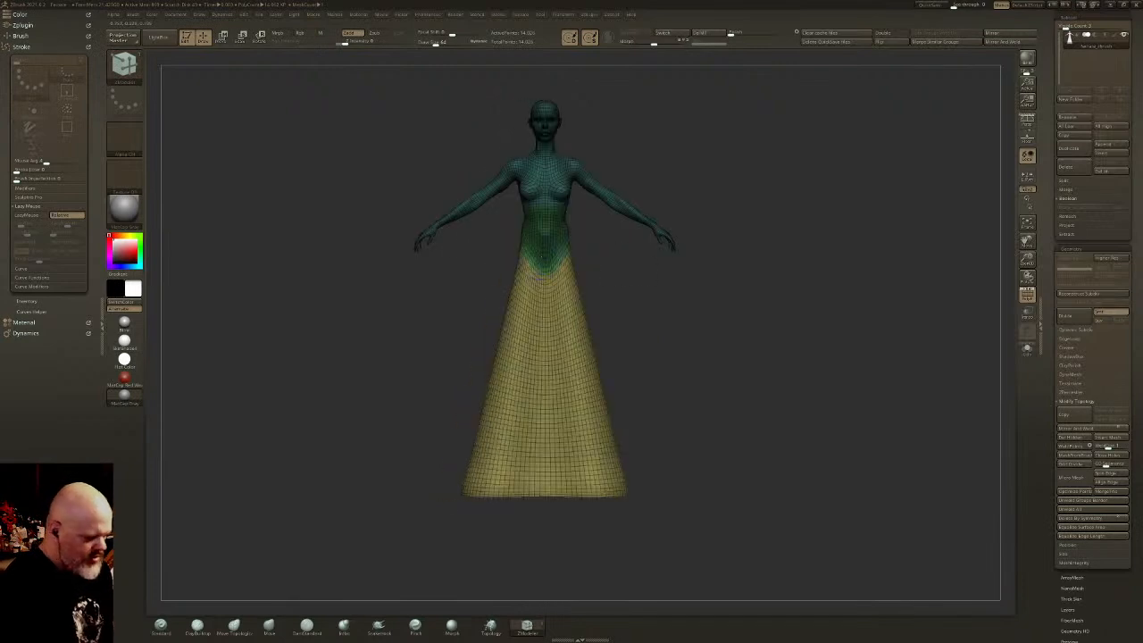
# - Try a gravity cloth simulation on the unmasked skirt from the Dynamics settings and undo it
pyautogui.click(25, 333)
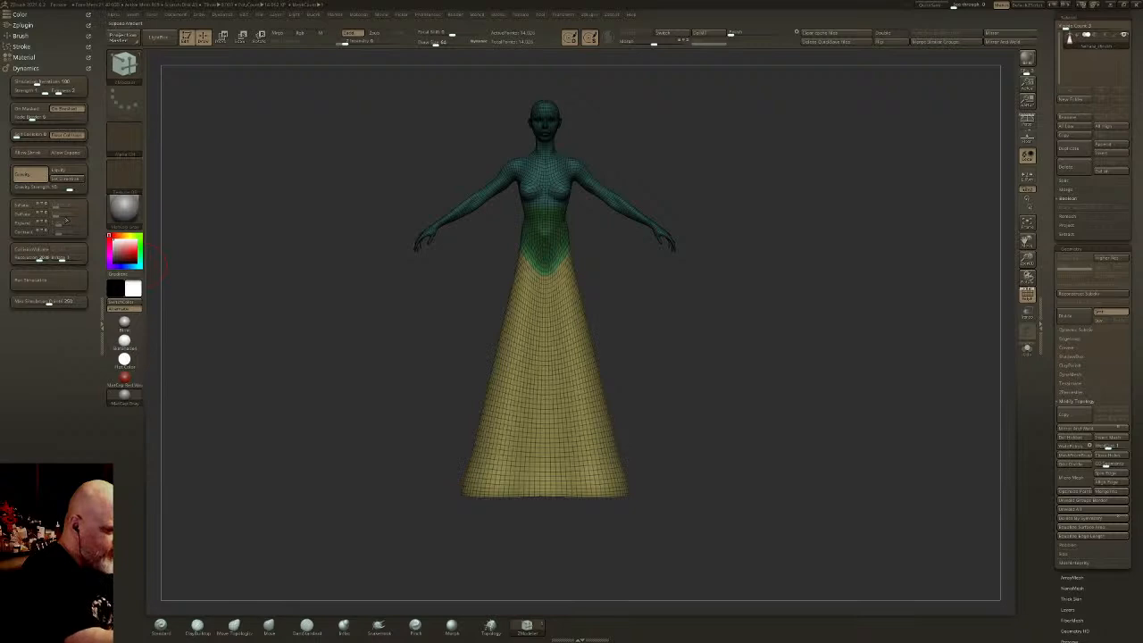
pyautogui.click(43, 254)
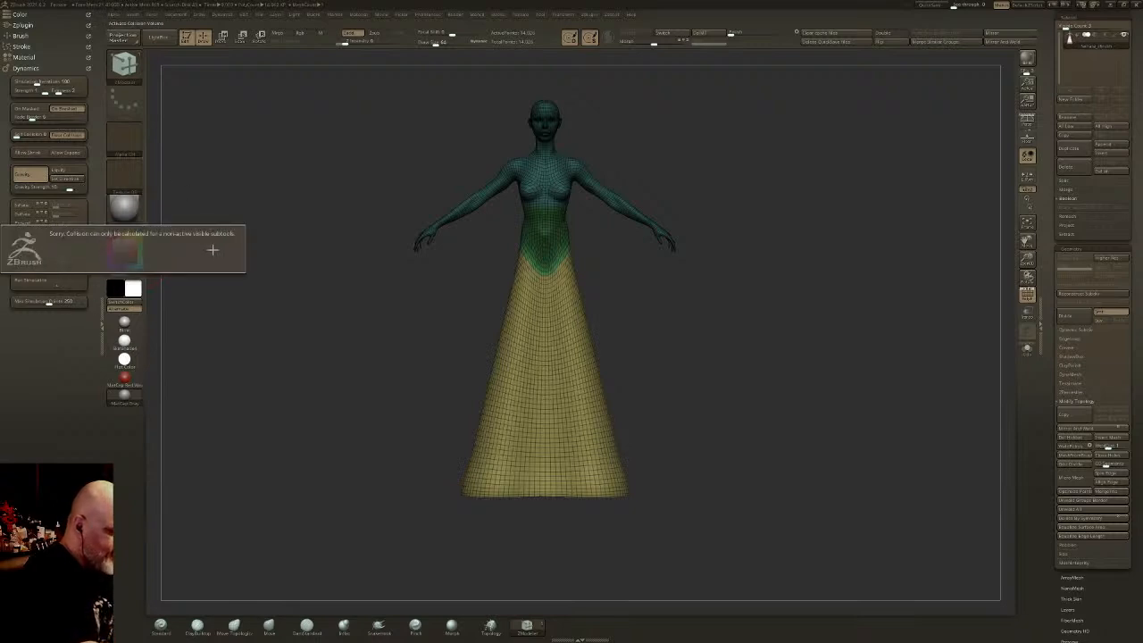
pyautogui.click(45, 282)
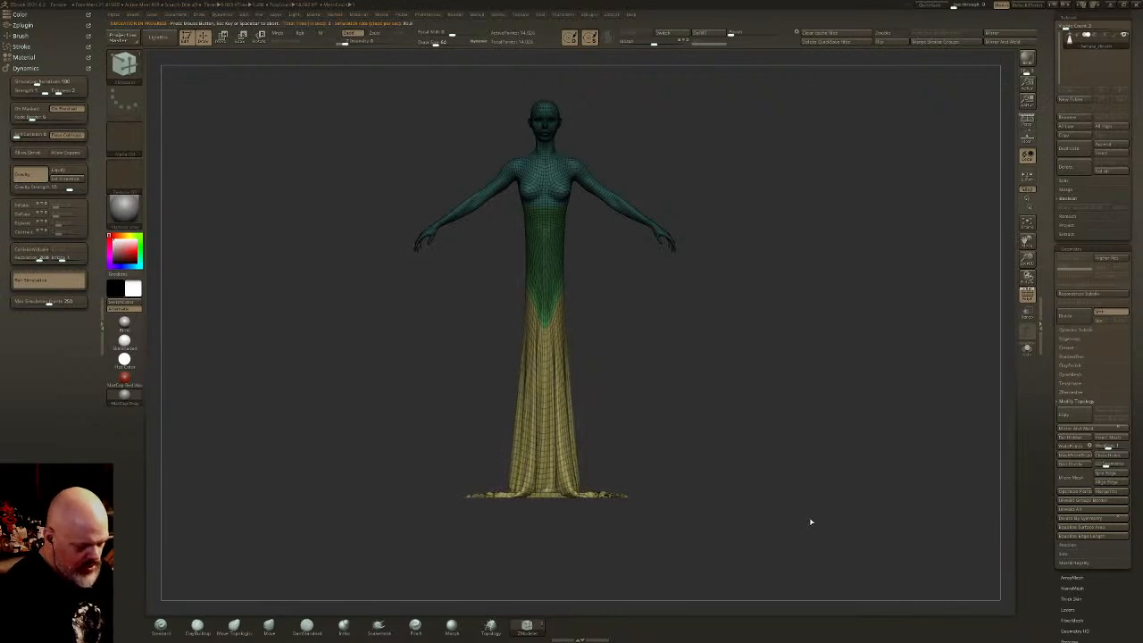
pyautogui.click(718, 406)
pyautogui.moveTo(721, 402)
pyautogui.mouseDown()
pyautogui.moveTo(738, 426)
pyautogui.moveTo(782, 416)
pyautogui.moveTo(811, 384)
pyautogui.moveTo(711, 399)
pyautogui.moveTo(722, 396)
pyautogui.moveTo(719, 433)
pyautogui.moveTo(694, 358)
pyautogui.mouseUp()
pyautogui.hotkey('ctrl', 'z')
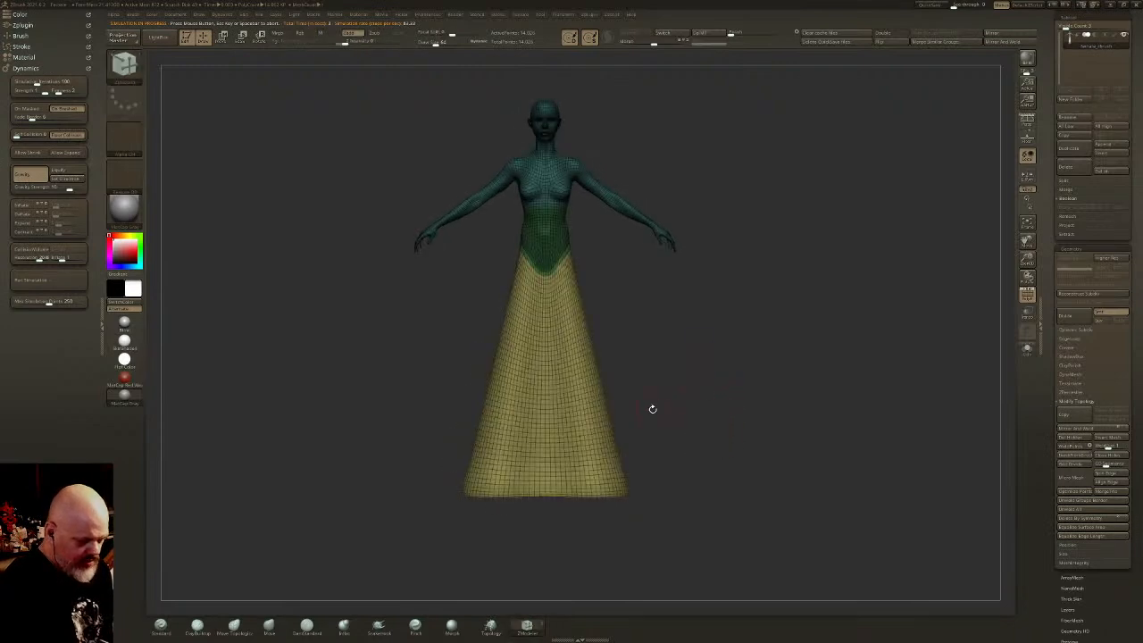
# - Select a cloth brush and pull the skirt's hem and front upward to start bunching the fabric
pyautogui.keyDown('alt'); pyautogui.moveTo(661, 404); pyautogui.dragTo(710, 368); pyautogui.keyUp('alt')
pyautogui.press('b')
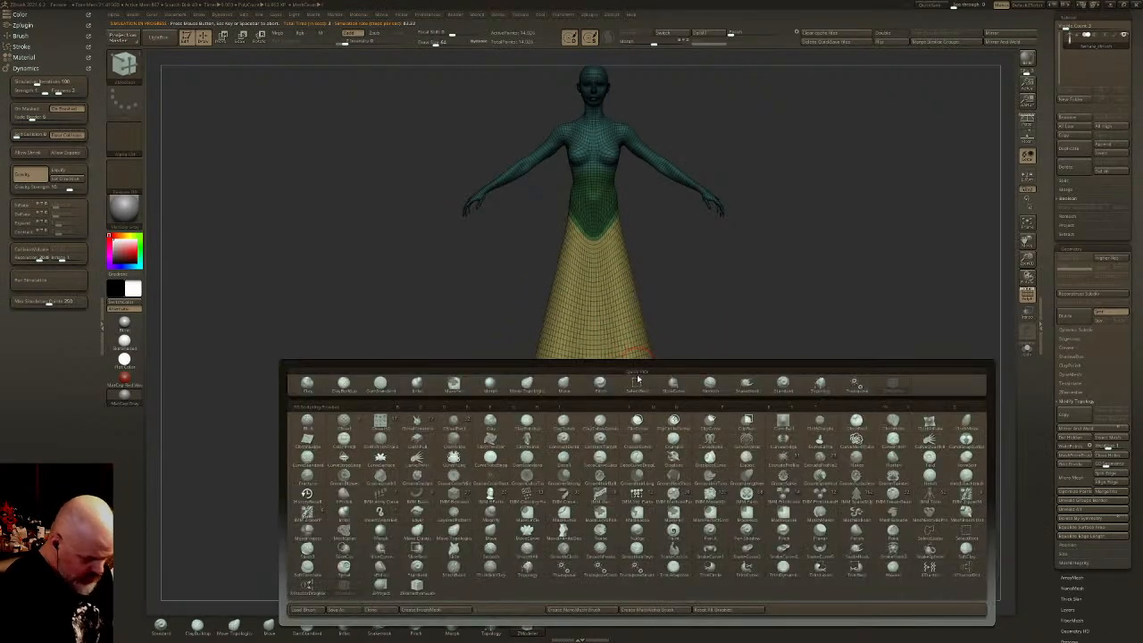
pyautogui.press('c')
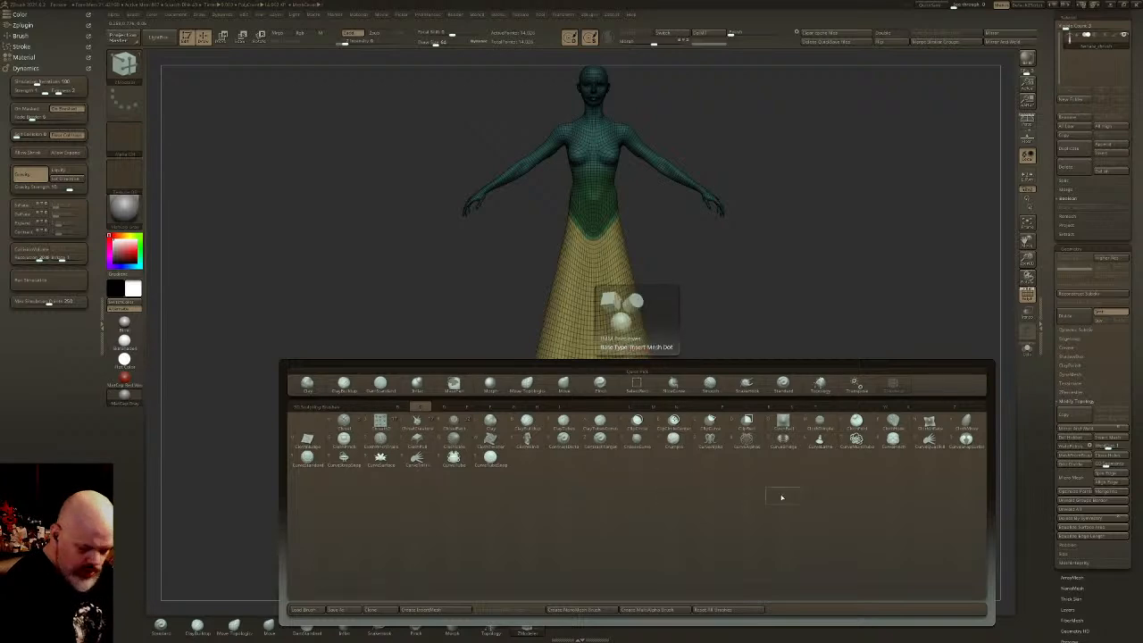
pyautogui.click(893, 422)
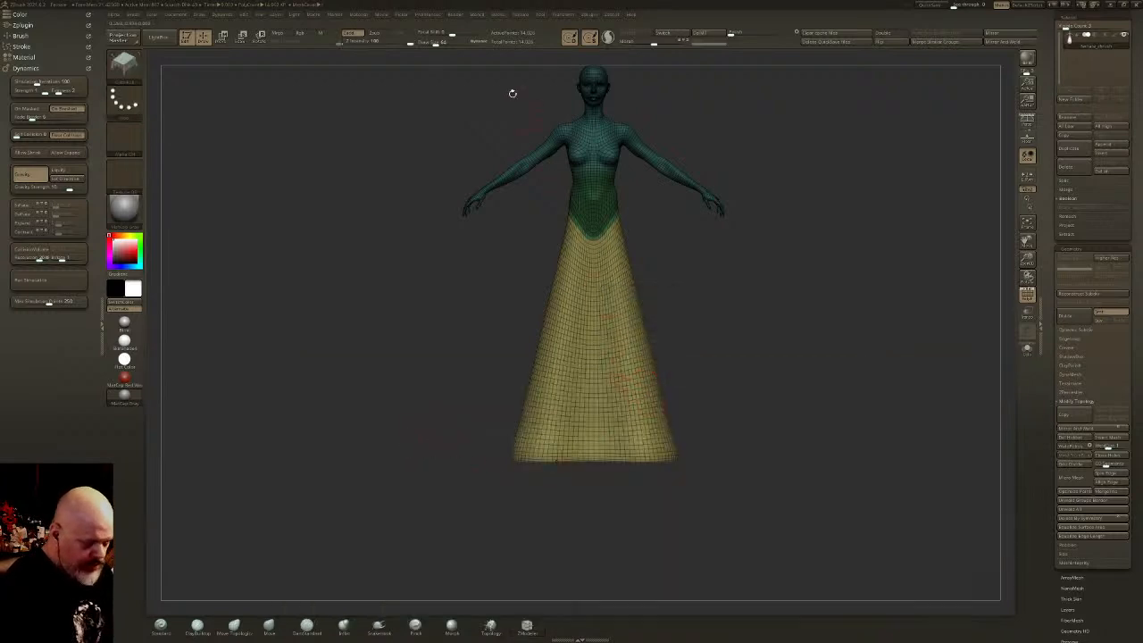
pyautogui.moveTo(668, 464)
pyautogui.mouseDown()
pyautogui.moveTo(689, 459)
pyautogui.moveTo(676, 457)
pyautogui.mouseUp()
pyautogui.moveTo(663, 409)
pyautogui.mouseDown()
pyautogui.moveTo(634, 336)
pyautogui.moveTo(637, 382)
pyautogui.moveTo(641, 345)
pyautogui.moveTo(591, 280)
pyautogui.moveTo(595, 257)
pyautogui.mouseUp()
# - Push more folds into the upper and lower skirt with the cloth brush and smooth the rough creases
pyautogui.moveTo(572, 312)
pyautogui.mouseDown(button='right')
pyautogui.moveTo(588, 329)
pyautogui.moveTo(597, 253)
pyautogui.moveTo(625, 234)
pyautogui.mouseUp(button='right')
pyautogui.keyDown('ctrl'); pyautogui.keyDown('alt'); pyautogui.moveTo(619, 215); pyautogui.dragTo(620, 200); pyautogui.keyUp('alt'); pyautogui.keyUp('ctrl')
pyautogui.moveTo(618, 332); pyautogui.dragTo(614, 270)
pyautogui.moveTo(615, 259)
pyautogui.keyDown('shift'); pyautogui.mouseDown()
pyautogui.moveTo(618, 240)
pyautogui.moveTo(613, 400)
pyautogui.mouseUp(); pyautogui.keyUp('shift')
pyautogui.moveTo(613, 400); pyautogui.dragTo(539, 439, button='right')
pyautogui.moveTo(540, 439)
pyautogui.mouseDown()
pyautogui.moveTo(506, 237)
pyautogui.moveTo(505, 357)
pyautogui.moveTo(592, 445)
pyautogui.moveTo(527, 402)
pyautogui.moveTo(522, 362)
pyautogui.moveTo(527, 409)
pyautogui.moveTo(518, 399)
pyautogui.moveTo(558, 384)
pyautogui.mouseUp()
pyautogui.moveTo(585, 382)
pyautogui.mouseDown(button='right')
pyautogui.moveTo(550, 371)
pyautogui.moveTo(581, 203)
pyautogui.mouseUp(button='right')
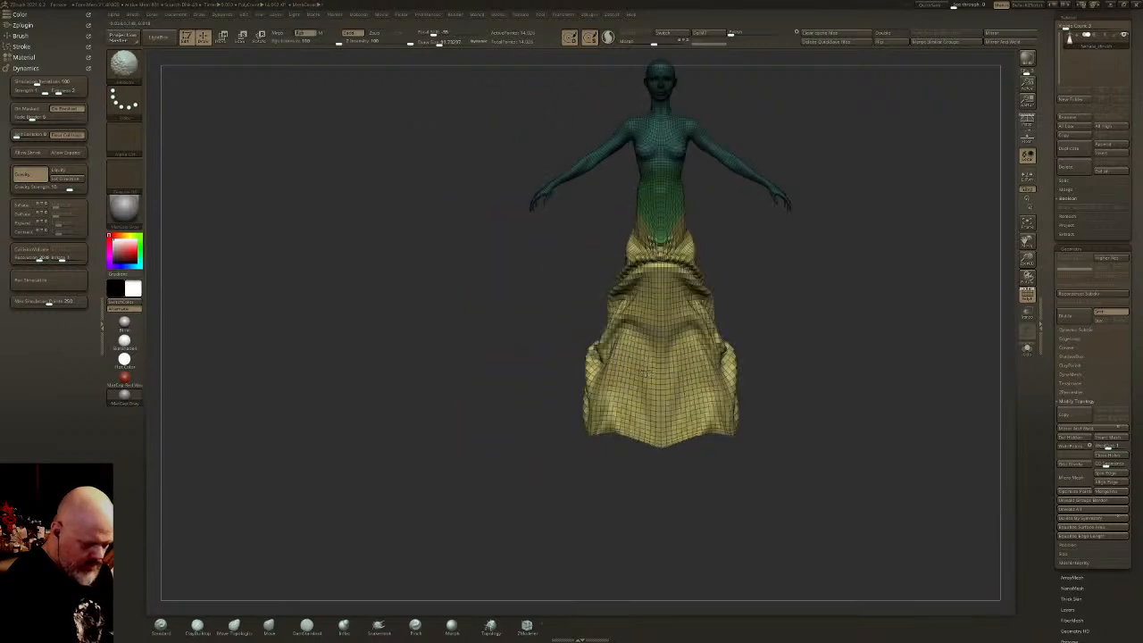
# - Pull the skirt's side and hem upward and outward to form a backward-swept train with layered folds
pyautogui.moveTo(729, 422); pyautogui.dragTo(757, 326)
pyautogui.moveTo(747, 392)
pyautogui.mouseDown()
pyautogui.moveTo(730, 363)
pyautogui.moveTo(730, 282)
pyautogui.moveTo(778, 342)
pyautogui.moveTo(794, 292)
pyautogui.mouseUp()
pyautogui.moveTo(711, 373); pyautogui.dragTo(703, 360)
pyautogui.moveTo(701, 357); pyautogui.dragTo(798, 393, button='right')
pyautogui.moveTo(751, 368); pyautogui.dragTo(771, 382)
pyautogui.keyDown('shift'); pyautogui.moveTo(771, 384); pyautogui.dragTo(747, 397, button='right'); pyautogui.keyUp('shift')
pyautogui.moveTo(748, 396)
pyautogui.mouseDown()
pyautogui.moveTo(746, 365)
pyautogui.moveTo(682, 359)
pyautogui.moveTo(671, 344)
pyautogui.moveTo(690, 318)
pyautogui.moveTo(718, 315)
pyautogui.moveTo(750, 330)
pyautogui.mouseUp()
pyautogui.moveTo(822, 370); pyautogui.dragTo(774, 371, button='right')
pyautogui.keyDown('shift'); pyautogui.moveTo(828, 324); pyautogui.dragTo(732, 340, button='right'); pyautogui.keyUp('shift')
# - Switch to the stored morph target and back to compare the original skirt with the folded one
pyautogui.click(747, 32)
pyautogui.moveTo(667, 321); pyautogui.dragTo(704, 346, button='right')
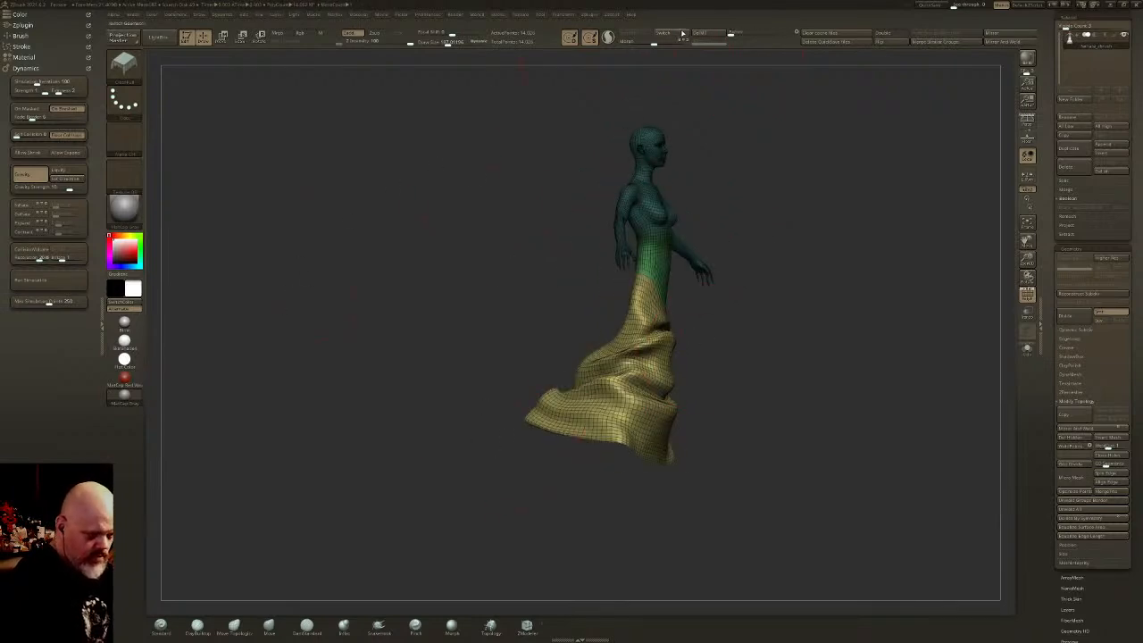
pyautogui.click(665, 36)
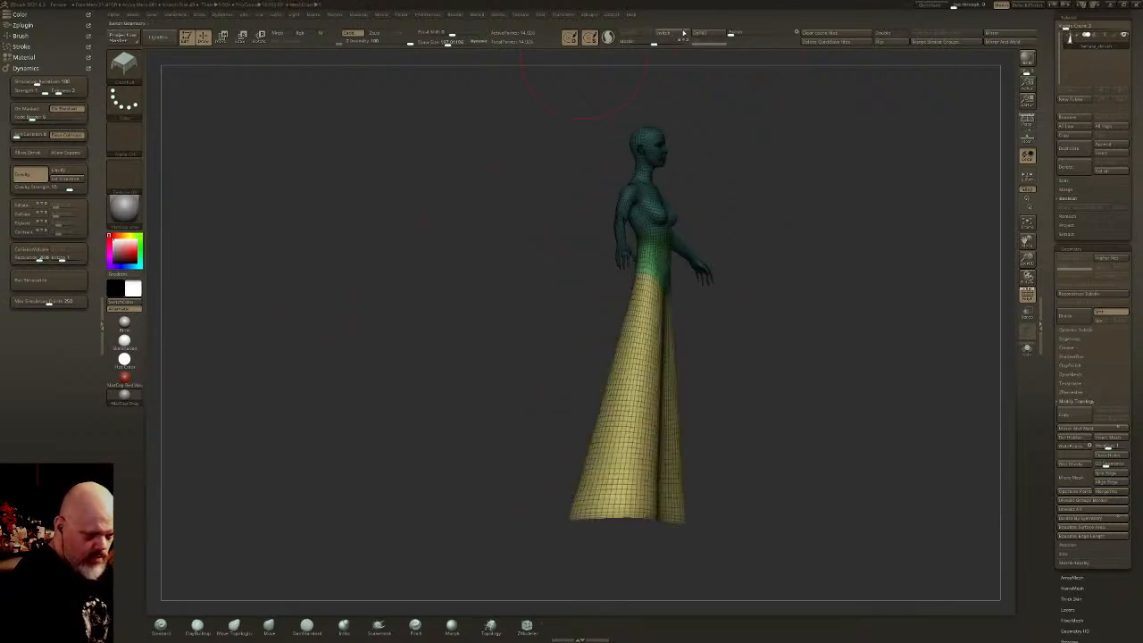
pyautogui.click(688, 33)
pyautogui.click(644, 34)
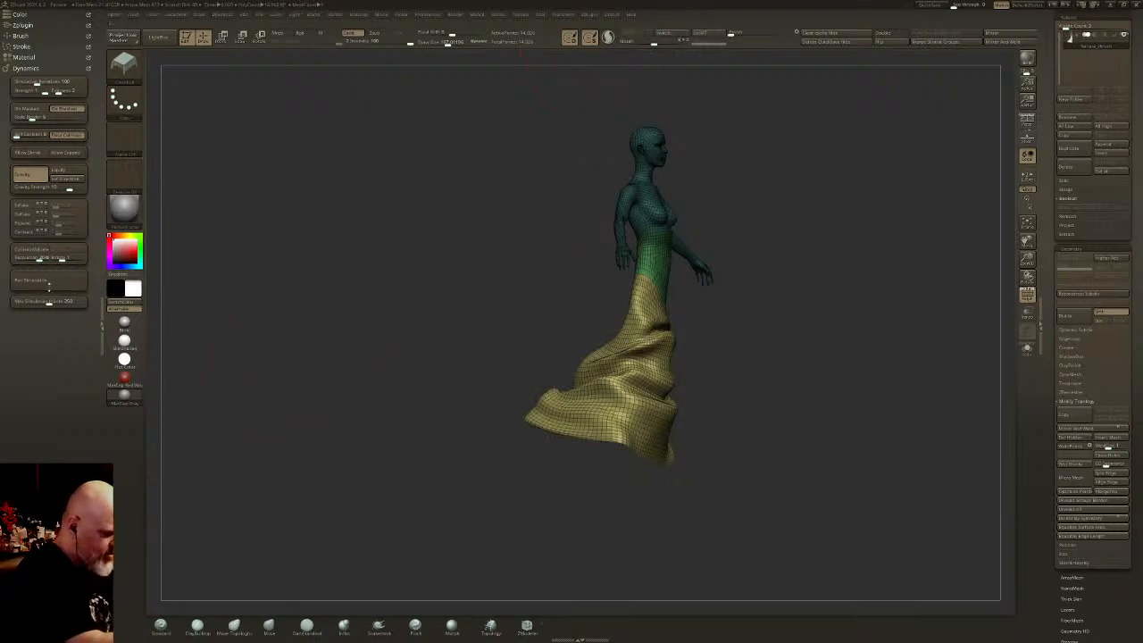
# - Try a gravity cloth simulation on the folded skirt and undo its result
pyautogui.click(52, 284)
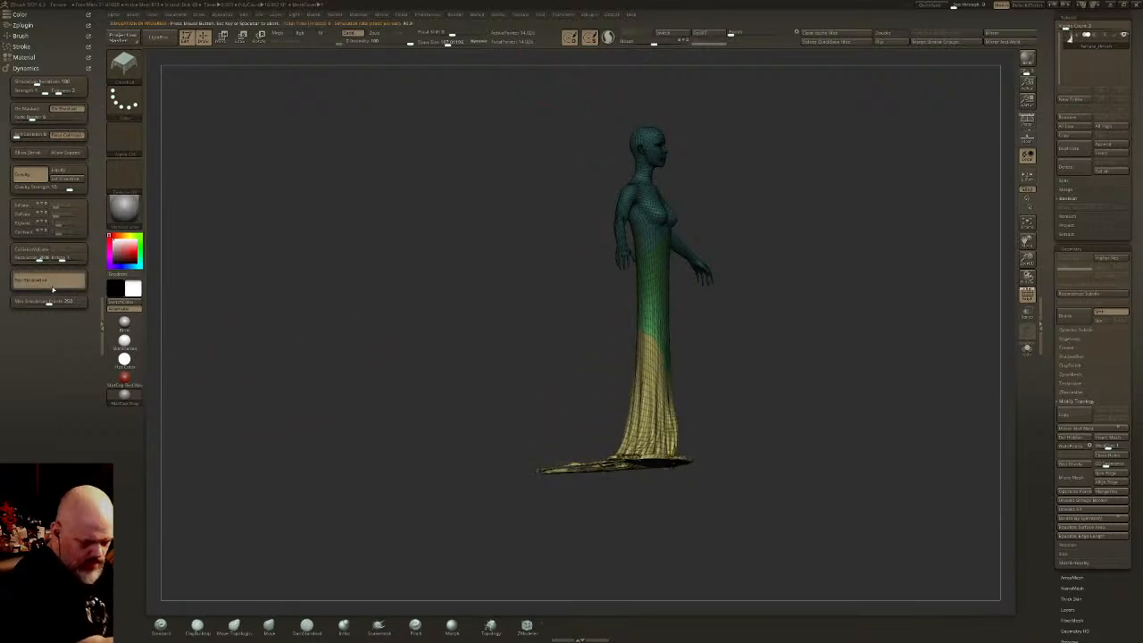
pyautogui.keyDown('shift'); pyautogui.moveTo(294, 441); pyautogui.dragTo(710, 407); pyautogui.keyUp('shift')
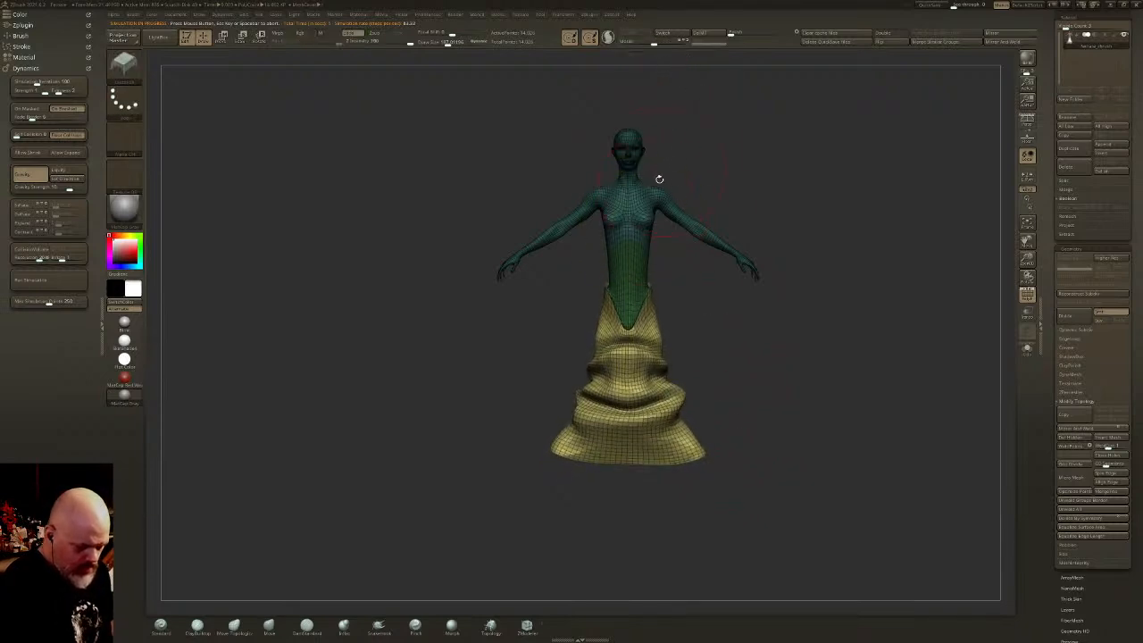
# - Smooth the skirt's folds, apply Mirror And Weld to match both halves, and clear the upper-body mask
pyautogui.moveTo(654, 314); pyautogui.dragTo(620, 301, button='right')
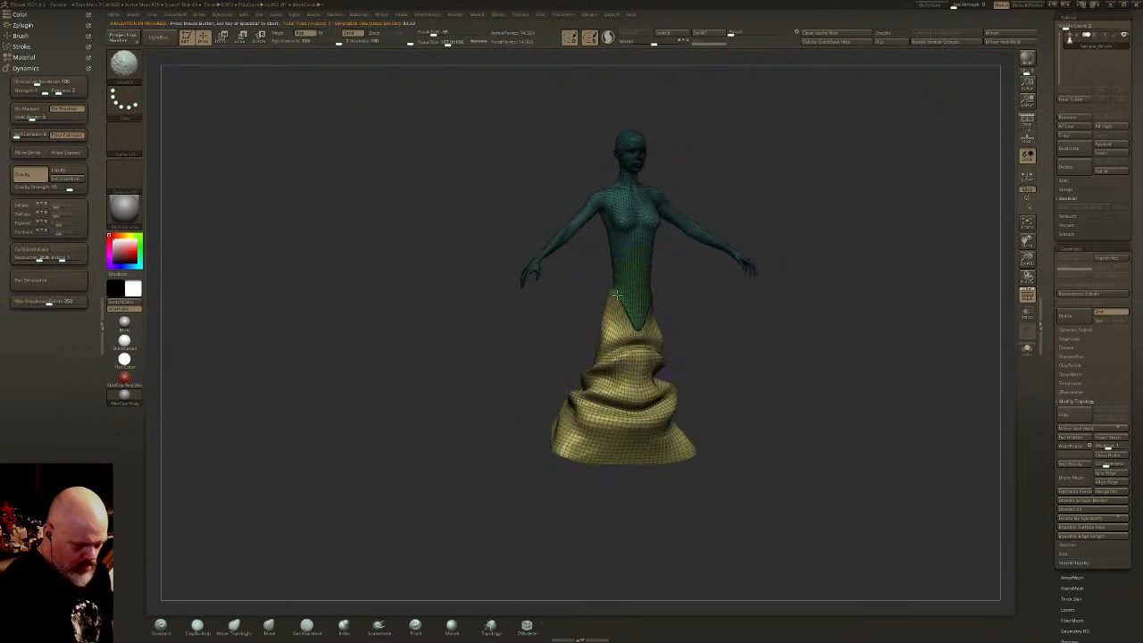
pyautogui.moveTo(611, 408); pyautogui.dragTo(575, 492, button='right')
pyautogui.moveTo(574, 398)
pyautogui.keyDown('alt'); pyautogui.mouseDown(button='right')
pyautogui.moveTo(621, 446)
pyautogui.moveTo(631, 502)
pyautogui.mouseUp(button='right'); pyautogui.keyUp('alt')
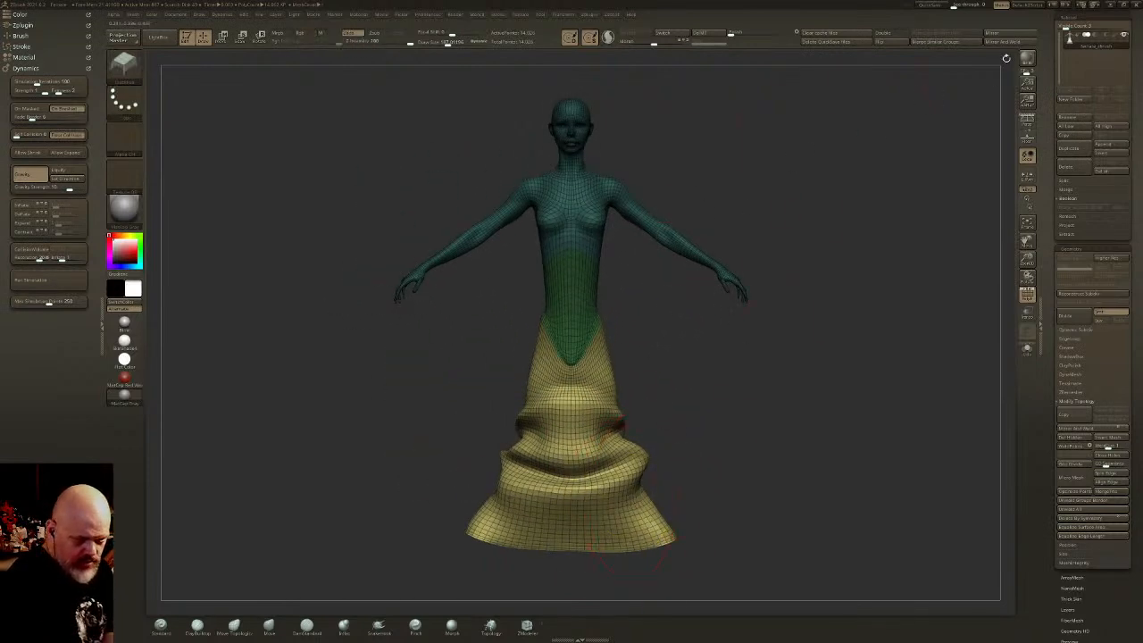
pyautogui.click(1002, 42)
pyautogui.moveTo(582, 400)
pyautogui.keyDown('shift'); pyautogui.mouseDown()
pyautogui.moveTo(582, 462)
pyautogui.moveTo(584, 395)
pyautogui.mouseUp(); pyautogui.keyUp('shift')
pyautogui.moveTo(592, 371)
pyautogui.keyDown('alt'); pyautogui.mouseDown(button='right')
pyautogui.moveTo(594, 382)
pyautogui.moveTo(658, 395)
pyautogui.moveTo(619, 403)
pyautogui.mouseUp(button='right'); pyautogui.keyUp('alt')
pyautogui.moveTo(698, 402); pyautogui.dragTo(665, 430, button='right')
pyautogui.moveTo(759, 437); pyautogui.dragTo(715, 426, button='right')
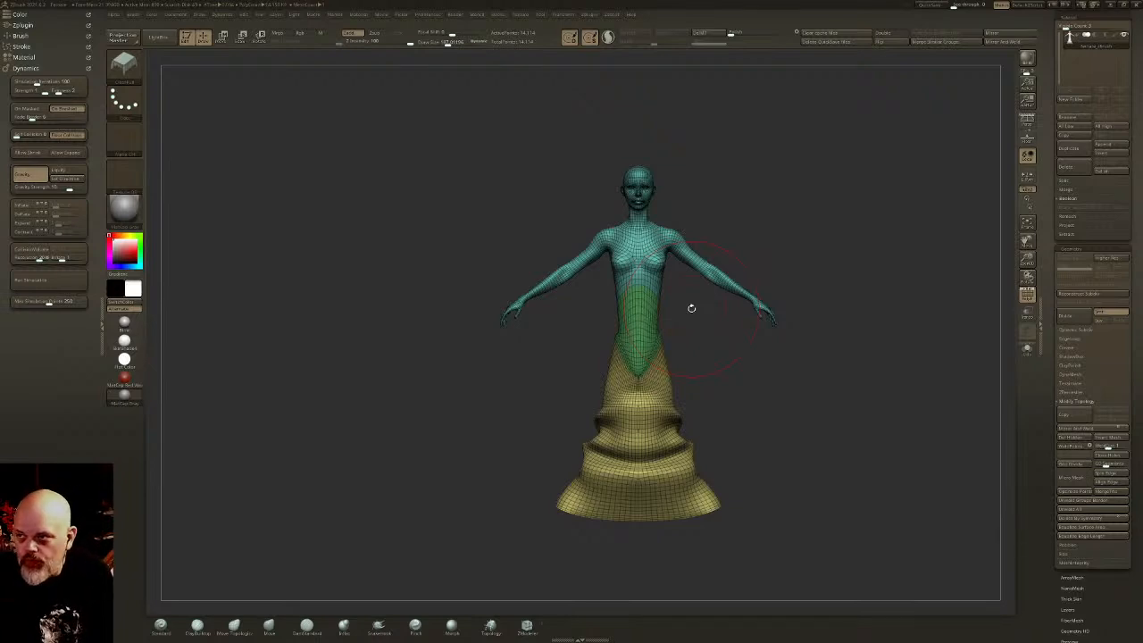
# - Cap the open underside of the skirt with Close Holes and turn on Sculptris Pro
pyautogui.moveTo(692, 308); pyautogui.dragTo(732, 343, button='right')
pyautogui.keyDown('ctrl'); pyautogui.moveTo(732, 343); pyautogui.dragTo(662, 429, button='right'); pyautogui.keyUp('ctrl')
pyautogui.keyDown('alt'); pyautogui.moveTo(662, 429); pyautogui.dragTo(610, 333, button='right'); pyautogui.keyUp('alt')
pyautogui.moveTo(616, 473); pyautogui.dragTo(621, 386, button='right')
pyautogui.keyDown('alt'); pyautogui.moveTo(621, 387); pyautogui.dragTo(628, 291, button='right'); pyautogui.keyUp('alt')
pyautogui.click(1112, 459)
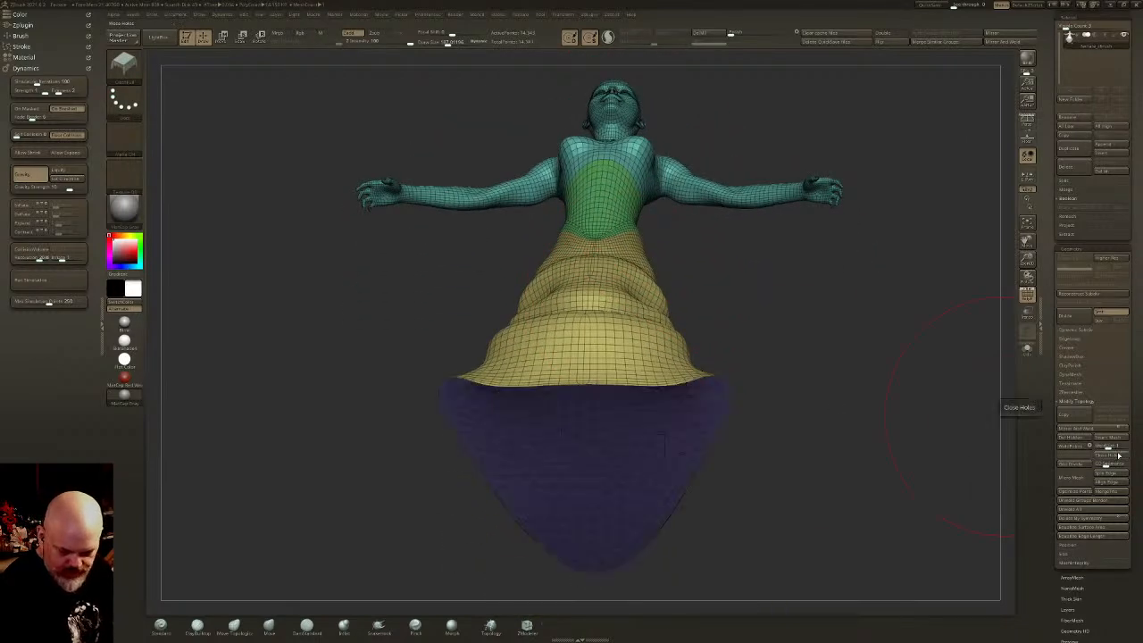
pyautogui.moveTo(834, 482); pyautogui.dragTo(770, 449, button='right')
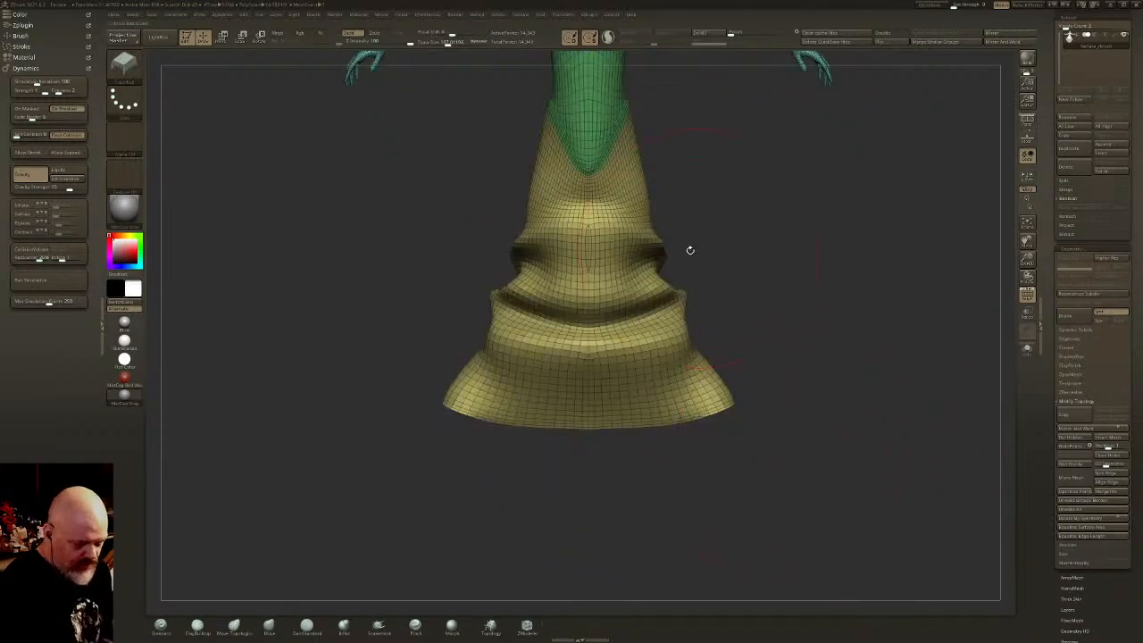
pyautogui.moveTo(704, 249); pyautogui.dragTo(612, 79, button='right')
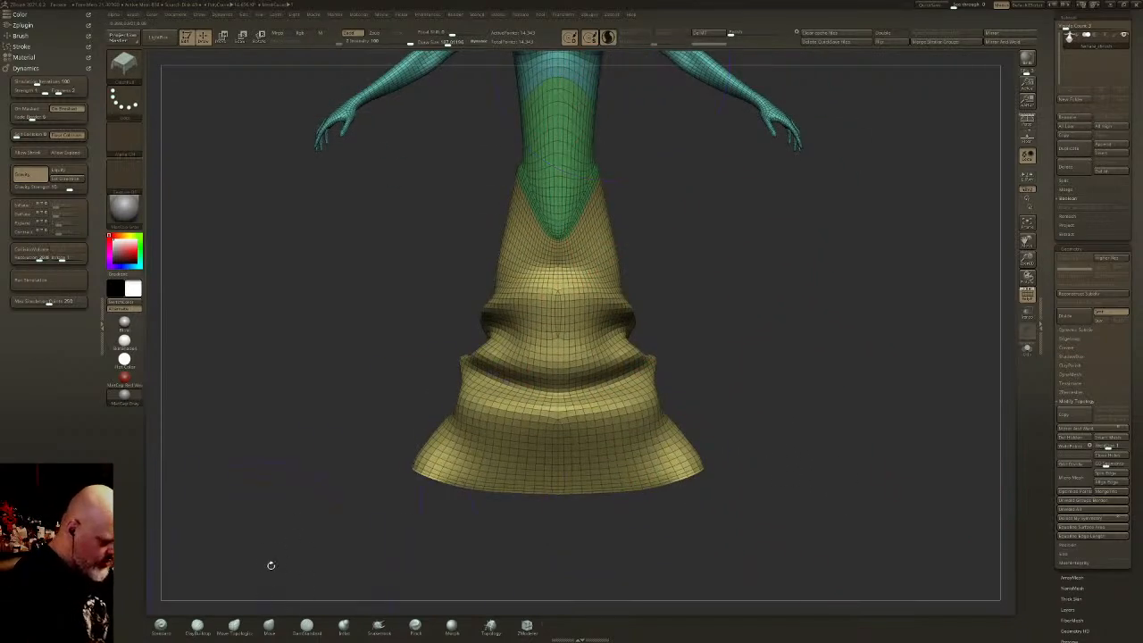
# - Select the SnakeHook brush and pull several long, tapering tendrils backward from the skirt's sides
pyautogui.click(378, 626)
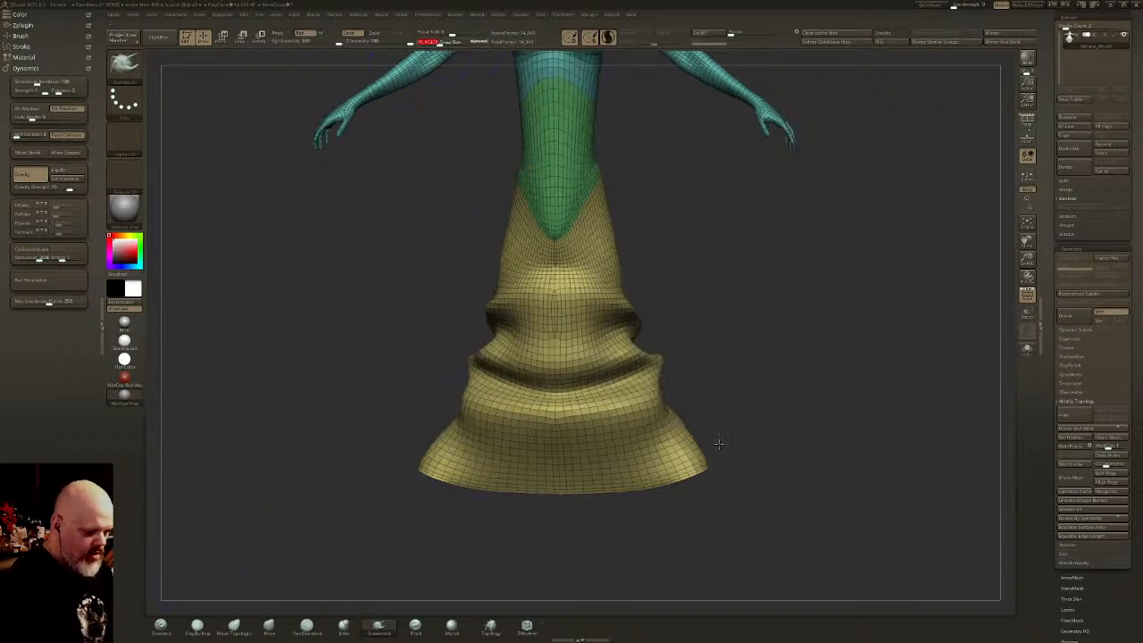
pyautogui.moveTo(724, 443); pyautogui.dragTo(625, 437)
pyautogui.moveTo(655, 249)
pyautogui.mouseDown()
pyautogui.moveTo(798, 197)
pyautogui.moveTo(941, 289)
pyautogui.moveTo(934, 299)
pyautogui.moveTo(922, 256)
pyautogui.moveTo(868, 171)
pyautogui.moveTo(778, 211)
pyautogui.mouseUp()
pyautogui.moveTo(686, 287)
pyautogui.mouseDown()
pyautogui.moveTo(823, 302)
pyautogui.moveTo(900, 181)
pyautogui.moveTo(857, 272)
pyautogui.moveTo(825, 290)
pyautogui.mouseUp()
pyautogui.moveTo(701, 407); pyautogui.dragTo(893, 382)
pyautogui.moveTo(800, 404)
pyautogui.mouseDown()
pyautogui.moveTo(955, 357)
pyautogui.moveTo(975, 335)
pyautogui.mouseUp()
pyautogui.keyDown('alt'); pyautogui.moveTo(974, 402); pyautogui.dragTo(745, 401); pyautogui.keyUp('alt')
pyautogui.moveTo(478, 453); pyautogui.dragTo(787, 427)
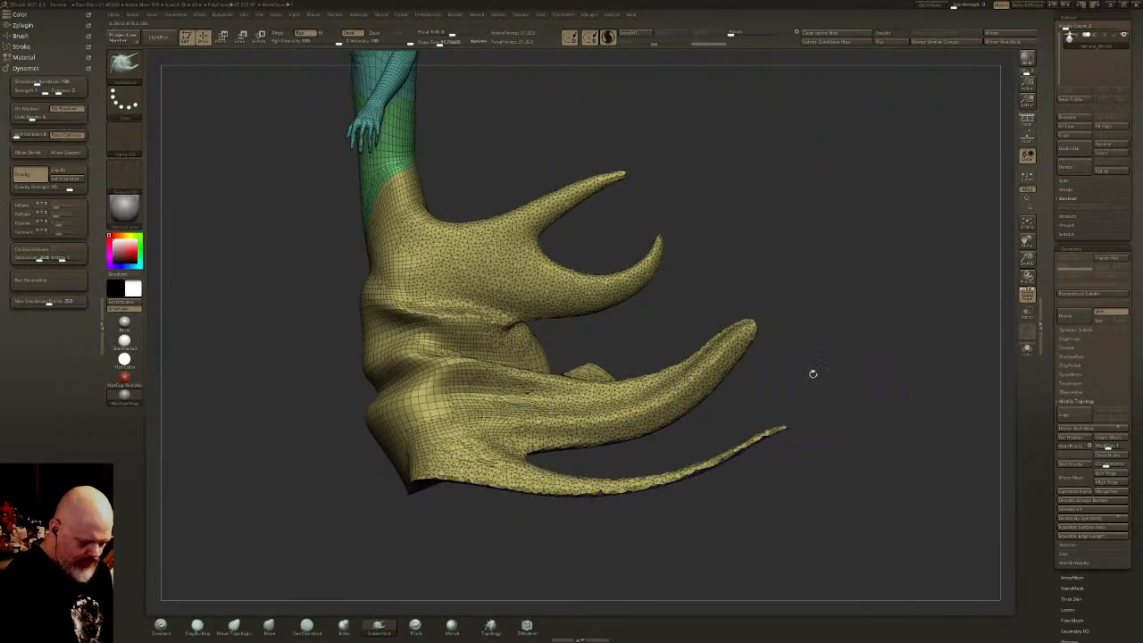
# - Pull further tendrils out of the skirt's lower rear and hem to fill the gaps between the first ones
pyautogui.moveTo(420, 484); pyautogui.dragTo(678, 497)
pyautogui.moveTo(455, 389)
pyautogui.mouseDown()
pyautogui.moveTo(593, 381)
pyautogui.moveTo(759, 322)
pyautogui.mouseUp()
pyautogui.moveTo(454, 334)
pyautogui.mouseDown()
pyautogui.moveTo(846, 145)
pyautogui.moveTo(754, 326)
pyautogui.moveTo(589, 406)
pyautogui.mouseUp()
pyautogui.moveTo(380, 426); pyautogui.dragTo(532, 463)
pyautogui.moveTo(431, 469)
pyautogui.mouseDown()
pyautogui.moveTo(629, 491)
pyautogui.moveTo(709, 473)
pyautogui.mouseUp()
pyautogui.moveTo(393, 522); pyautogui.dragTo(295, 522)
pyautogui.moveTo(634, 462); pyautogui.dragTo(800, 346, button='right')
pyautogui.moveTo(429, 415)
pyautogui.mouseDown()
pyautogui.moveTo(621, 419)
pyautogui.moveTo(465, 420)
pyautogui.moveTo(482, 393)
pyautogui.moveTo(393, 424)
pyautogui.moveTo(469, 427)
pyautogui.mouseUp()
# - Smooth the pulled tendrils and the rough surface between them around the lower skirt
pyautogui.moveTo(543, 421)
pyautogui.keyDown('shift'); pyautogui.mouseDown()
pyautogui.moveTo(715, 433)
pyautogui.moveTo(531, 433)
pyautogui.moveTo(625, 435)
pyautogui.moveTo(545, 446)
pyautogui.moveTo(531, 358)
pyautogui.moveTo(428, 335)
pyautogui.moveTo(482, 323)
pyautogui.moveTo(429, 339)
pyautogui.moveTo(446, 353)
pyautogui.moveTo(418, 349)
pyautogui.mouseUp(); pyautogui.keyUp('shift')
pyautogui.moveTo(418, 349); pyautogui.dragTo(446, 362, button='right')
pyautogui.moveTo(446, 330)
pyautogui.keyDown('shift'); pyautogui.mouseDown()
pyautogui.moveTo(375, 321)
pyautogui.moveTo(393, 312)
pyautogui.moveTo(289, 307)
pyautogui.moveTo(223, 215)
pyautogui.moveTo(205, 210)
pyautogui.moveTo(263, 299)
pyautogui.moveTo(367, 331)
pyautogui.mouseUp(); pyautogui.keyUp('shift')
pyautogui.moveTo(431, 434)
pyautogui.keyDown('shift'); pyautogui.mouseDown(button='right')
pyautogui.moveTo(536, 408)
pyautogui.moveTo(616, 526)
pyautogui.moveTo(581, 398)
pyautogui.moveTo(477, 399)
pyautogui.mouseUp(button='right'); pyautogui.keyUp('shift')
pyautogui.moveTo(477, 399)
pyautogui.mouseDown()
pyautogui.moveTo(467, 411)
pyautogui.moveTo(455, 394)
pyautogui.moveTo(464, 424)
pyautogui.mouseUp()
pyautogui.moveTo(616, 402); pyautogui.dragTo(514, 384, button='right')
pyautogui.keyDown('shift'); pyautogui.moveTo(590, 473); pyautogui.dragTo(500, 384); pyautogui.keyUp('shift')
pyautogui.keyDown('shift'); pyautogui.moveTo(545, 446); pyautogui.dragTo(599, 478); pyautogui.keyUp('shift')
pyautogui.moveTo(822, 483); pyautogui.dragTo(741, 459, button='right')
pyautogui.keyDown('shift'); pyautogui.moveTo(670, 476); pyautogui.dragTo(759, 455); pyautogui.keyUp('shift')
# - Try more SnakeHook pulls on the lower skirt with an adjusted draw size and undo them
pyautogui.moveTo(884, 383)
pyautogui.keyDown('alt'); pyautogui.mouseDown(button='right')
pyautogui.moveTo(791, 441)
pyautogui.moveTo(777, 393)
pyautogui.mouseUp(button='right'); pyautogui.keyUp('alt')
pyautogui.moveTo(777, 393)
pyautogui.mouseDown(button='right')
pyautogui.moveTo(688, 420)
pyautogui.moveTo(764, 430)
pyautogui.moveTo(727, 460)
pyautogui.moveTo(731, 476)
pyautogui.mouseUp(button='right')
pyautogui.moveTo(730, 478); pyautogui.dragTo(752, 450)
pyautogui.hotkey('ctrl', 'z')
pyautogui.click(437, 43)
pyautogui.moveTo(672, 346); pyautogui.dragTo(705, 310)
pyautogui.hotkey('ctrl', 'z')
pyautogui.moveTo(687, 429)
pyautogui.mouseDown()
pyautogui.moveTo(712, 440)
pyautogui.moveTo(773, 425)
pyautogui.moveTo(706, 536)
pyautogui.moveTo(752, 446)
pyautogui.mouseUp()
pyautogui.moveTo(760, 400)
pyautogui.mouseDown()
pyautogui.moveTo(743, 493)
pyautogui.moveTo(761, 431)
pyautogui.mouseUp()
pyautogui.hotkey('ctrl', 'z')
pyautogui.hotkey('ctrl', 'z')
pyautogui.hotkey('ctrl', 'z')
# - Pull additional tendrils backward from the skirt's side, smooth them and undo the last pull
pyautogui.moveTo(706, 525)
pyautogui.mouseDown()
pyautogui.moveTo(760, 428)
pyautogui.moveTo(615, 410)
pyautogui.mouseUp()
pyautogui.moveTo(723, 434)
pyautogui.keyDown('shift'); pyautogui.mouseDown()
pyautogui.moveTo(622, 414)
pyautogui.moveTo(734, 466)
pyautogui.moveTo(578, 441)
pyautogui.mouseUp(); pyautogui.keyUp('shift')
pyautogui.moveTo(722, 393)
pyautogui.mouseDown()
pyautogui.moveTo(579, 348)
pyautogui.moveTo(705, 402)
pyautogui.moveTo(678, 413)
pyautogui.moveTo(730, 444)
pyautogui.moveTo(608, 430)
pyautogui.moveTo(598, 417)
pyautogui.mouseUp()
pyautogui.keyDown('shift'); pyautogui.moveTo(662, 473); pyautogui.dragTo(618, 459); pyautogui.keyUp('shift')
pyautogui.moveTo(589, 390)
pyautogui.mouseDown()
pyautogui.moveTo(538, 356)
pyautogui.moveTo(592, 296)
pyautogui.moveTo(565, 367)
pyautogui.moveTo(547, 363)
pyautogui.moveTo(560, 359)
pyautogui.moveTo(532, 428)
pyautogui.moveTo(548, 415)
pyautogui.moveTo(607, 425)
pyautogui.moveTo(555, 447)
pyautogui.moveTo(490, 418)
pyautogui.moveTo(461, 357)
pyautogui.moveTo(455, 297)
pyautogui.mouseUp()
pyautogui.hotkey('ctrl', 'z')
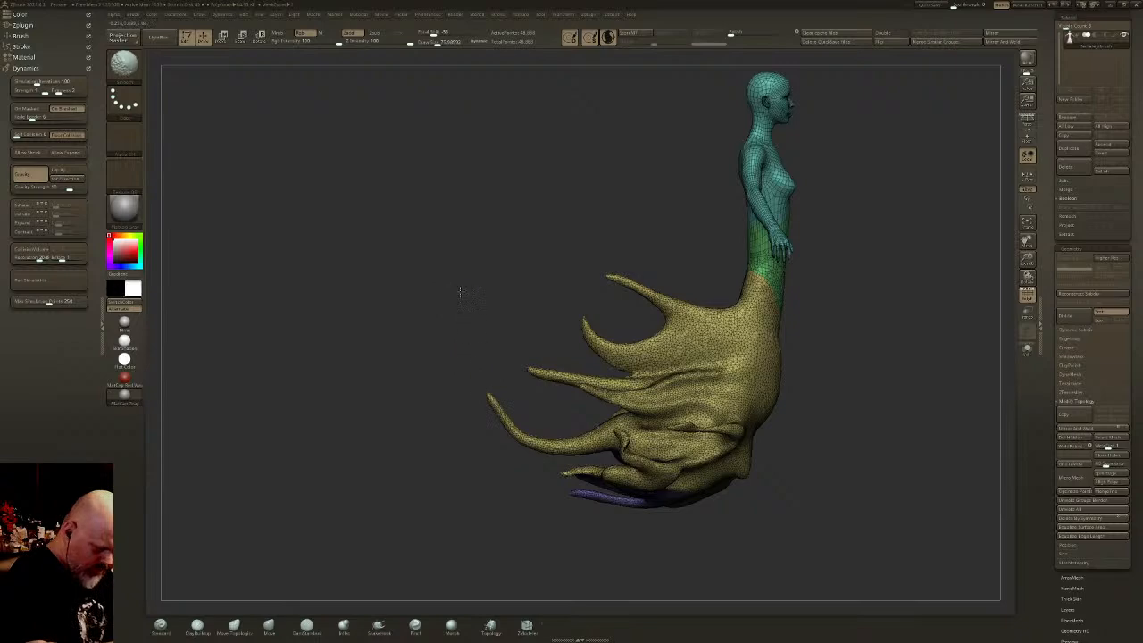
# - Reshape the skirt's front with SnakeHook, hide the polyframe and smooth the skirt's lower side
pyautogui.moveTo(642, 391)
pyautogui.mouseDown(button='right')
pyautogui.moveTo(718, 404)
pyautogui.moveTo(751, 432)
pyautogui.moveTo(630, 486)
pyautogui.mouseUp(button='right')
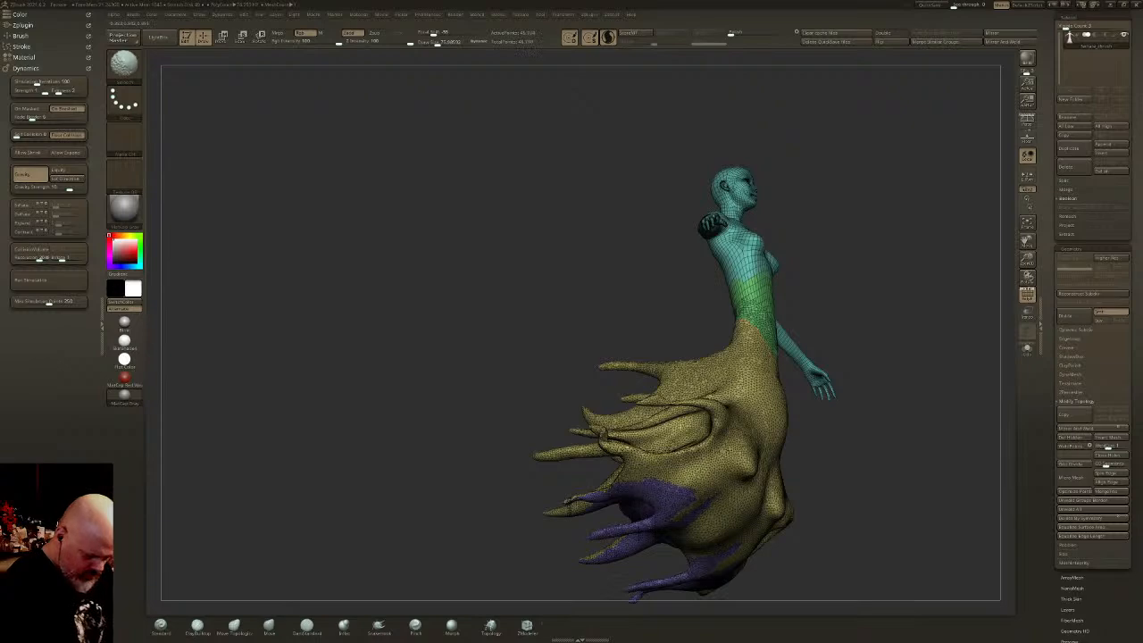
pyautogui.moveTo(643, 460); pyautogui.dragTo(728, 427, button='right')
pyautogui.moveTo(704, 391)
pyautogui.mouseDown()
pyautogui.moveTo(709, 404)
pyautogui.moveTo(676, 420)
pyautogui.moveTo(658, 450)
pyautogui.mouseUp()
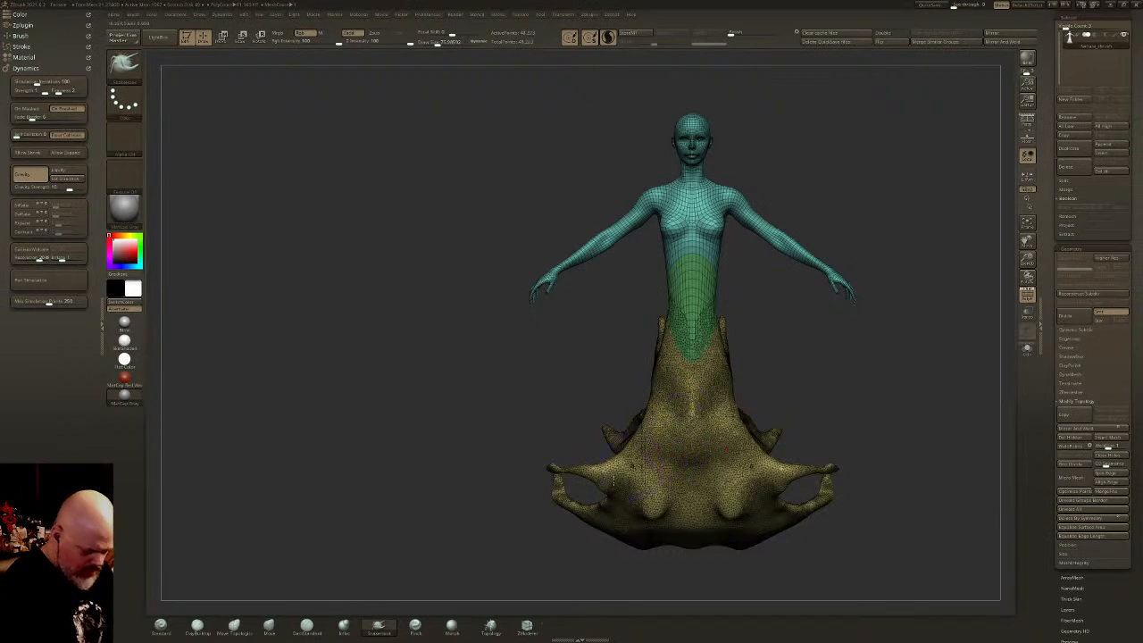
pyautogui.keyDown('alt'); pyautogui.moveTo(483, 448); pyautogui.dragTo(454, 398); pyautogui.keyUp('alt')
pyautogui.click(1024, 294)
pyautogui.moveTo(763, 406); pyautogui.dragTo(697, 404)
pyautogui.keyDown('shift'); pyautogui.moveTo(647, 437); pyautogui.dragTo(623, 468); pyautogui.keyUp('shift')
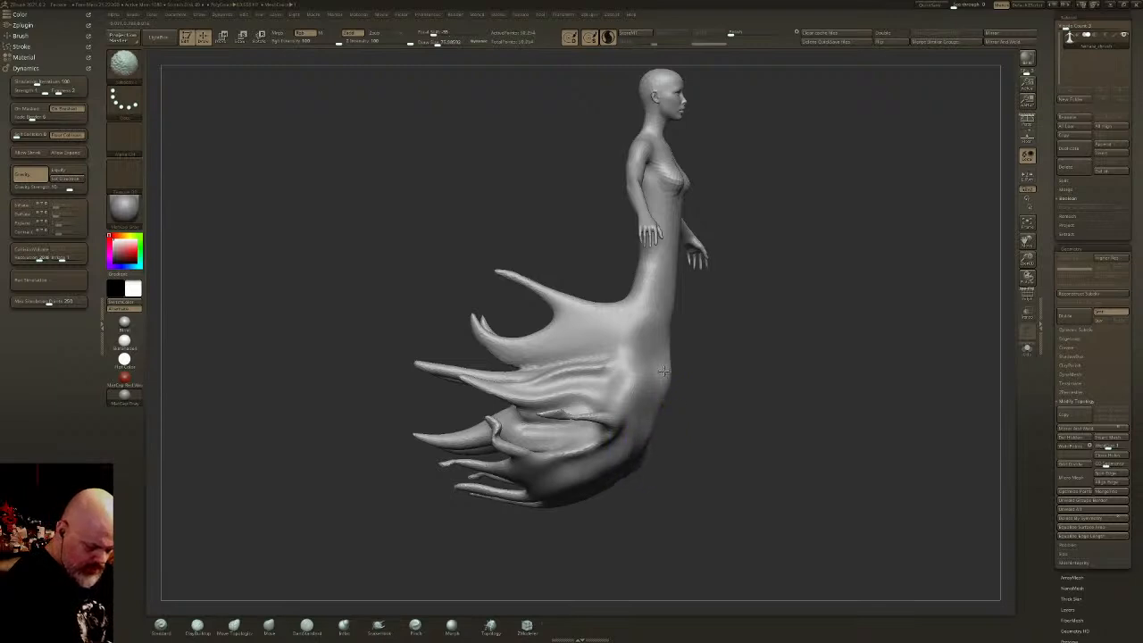
# - Carve long fold creases from the hips back across the skirt's side with the DamStandard brush
pyautogui.click(314, 625)
pyautogui.moveTo(759, 402); pyautogui.dragTo(706, 399)
pyautogui.moveTo(671, 309); pyautogui.dragTo(624, 407)
pyautogui.moveTo(668, 313); pyautogui.dragTo(603, 414)
pyautogui.moveTo(668, 293)
pyautogui.mouseDown()
pyautogui.moveTo(614, 374)
pyautogui.moveTo(569, 309)
pyautogui.moveTo(655, 287)
pyautogui.moveTo(609, 343)
pyautogui.moveTo(530, 361)
pyautogui.moveTo(665, 330)
pyautogui.mouseUp()
pyautogui.moveTo(659, 333)
pyautogui.mouseDown()
pyautogui.moveTo(617, 377)
pyautogui.moveTo(546, 389)
pyautogui.mouseUp()
pyautogui.moveTo(671, 312)
pyautogui.mouseDown()
pyautogui.moveTo(611, 400)
pyautogui.moveTo(583, 418)
pyautogui.mouseUp()
pyautogui.moveTo(665, 343)
pyautogui.mouseDown()
pyautogui.moveTo(629, 423)
pyautogui.moveTo(534, 466)
pyautogui.mouseUp()
# - Cut more sweeping creases down the skirt's lower side and front toward the hem with DamStandard
pyautogui.moveTo(650, 393)
pyautogui.mouseDown()
pyautogui.moveTo(634, 412)
pyautogui.moveTo(500, 464)
pyautogui.mouseUp()
pyautogui.moveTo(636, 418); pyautogui.dragTo(519, 476)
pyautogui.moveTo(666, 446); pyautogui.dragTo(618, 507)
pyautogui.moveTo(650, 526); pyautogui.dragTo(616, 451, button='right')
pyautogui.moveTo(627, 447); pyautogui.dragTo(539, 514)
pyautogui.moveTo(611, 484); pyautogui.dragTo(552, 516)
pyautogui.moveTo(663, 436)
pyautogui.mouseDown()
pyautogui.moveTo(620, 525)
pyautogui.moveTo(577, 536)
pyautogui.mouseUp()
pyautogui.moveTo(677, 402); pyautogui.dragTo(618, 507)
pyautogui.moveTo(686, 382); pyautogui.dragTo(614, 505)
pyautogui.moveTo(616, 500); pyautogui.dragTo(662, 458, button='right')
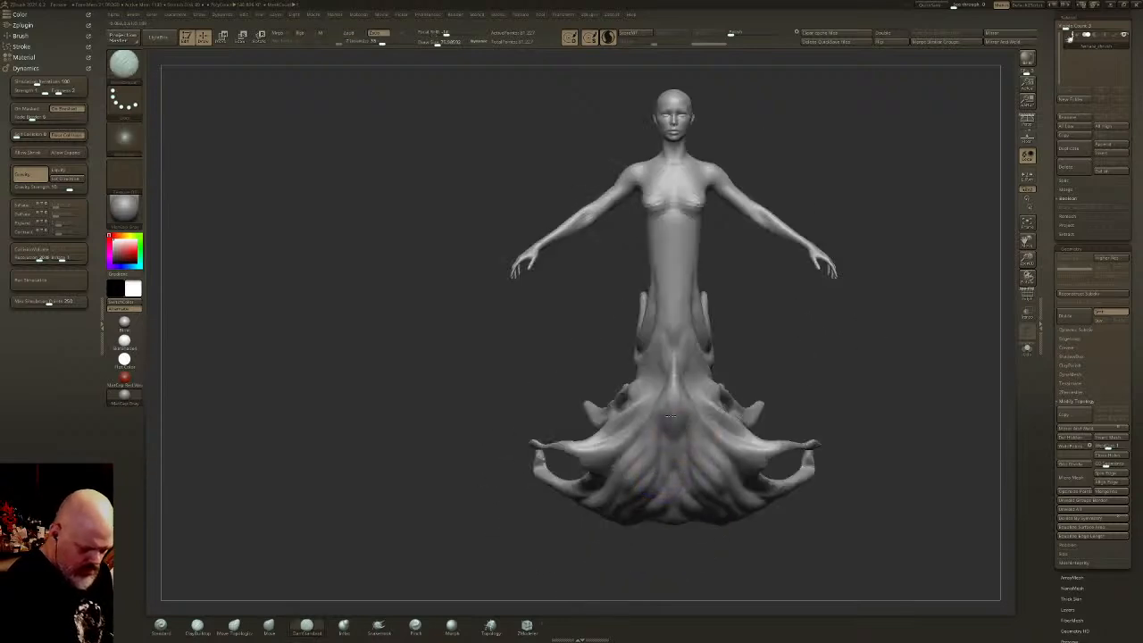
# - Build up the hips and buttocks with the ClayBuildup brush and smooth them into the waist
pyautogui.moveTo(666, 273)
pyautogui.mouseDown(button='right')
pyautogui.moveTo(652, 325)
pyautogui.moveTo(661, 263)
pyautogui.mouseUp(button='right')
pyautogui.click(197, 631)
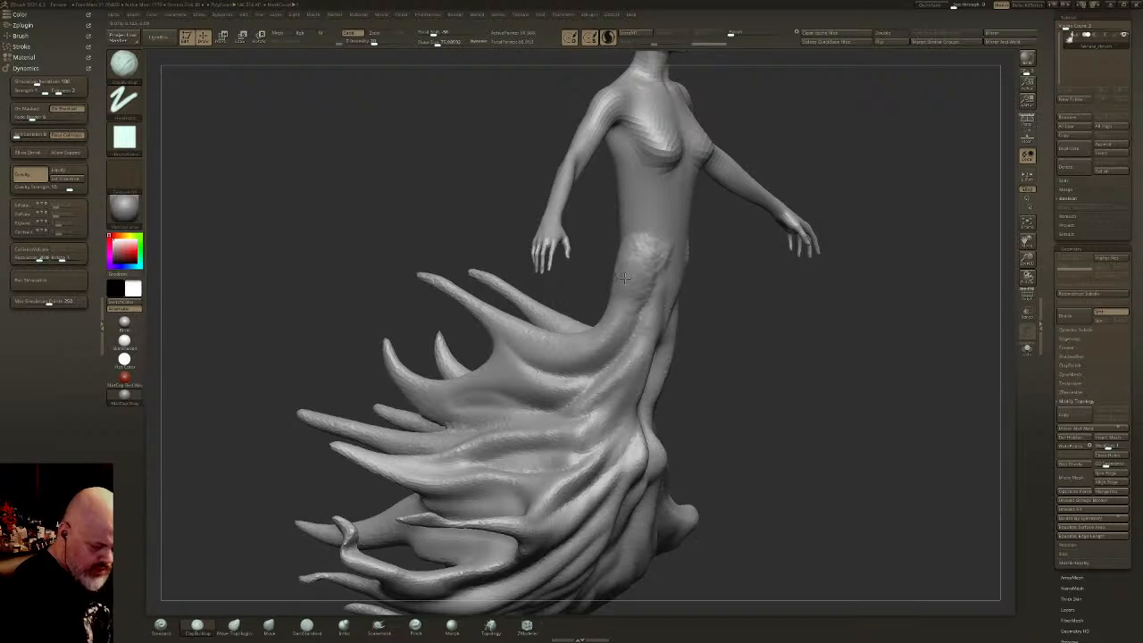
pyautogui.moveTo(616, 291); pyautogui.dragTo(651, 272, button='right')
pyautogui.moveTo(656, 280); pyautogui.dragTo(685, 283)
pyautogui.moveTo(655, 260)
pyautogui.keyDown('shift'); pyautogui.mouseDown()
pyautogui.moveTo(661, 250)
pyautogui.moveTo(639, 295)
pyautogui.moveTo(617, 300)
pyautogui.moveTo(611, 262)
pyautogui.mouseUp(); pyautogui.keyUp('shift')
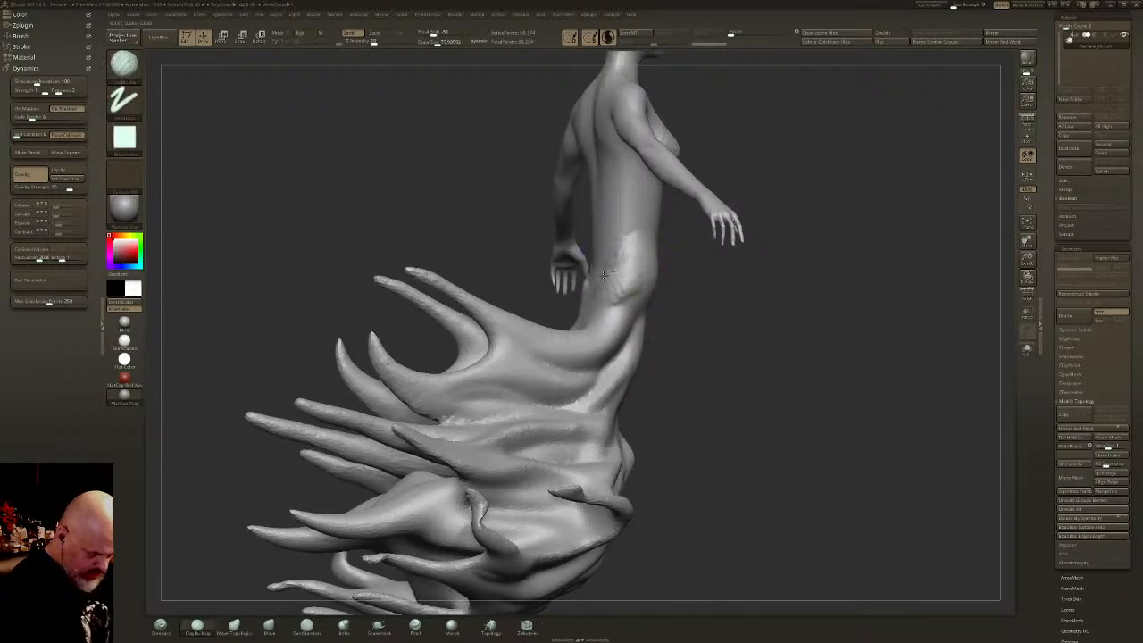
pyautogui.moveTo(741, 357); pyautogui.dragTo(808, 368)
pyautogui.moveTo(613, 246)
pyautogui.mouseDown()
pyautogui.moveTo(563, 255)
pyautogui.moveTo(564, 294)
pyautogui.moveTo(594, 264)
pyautogui.mouseUp()
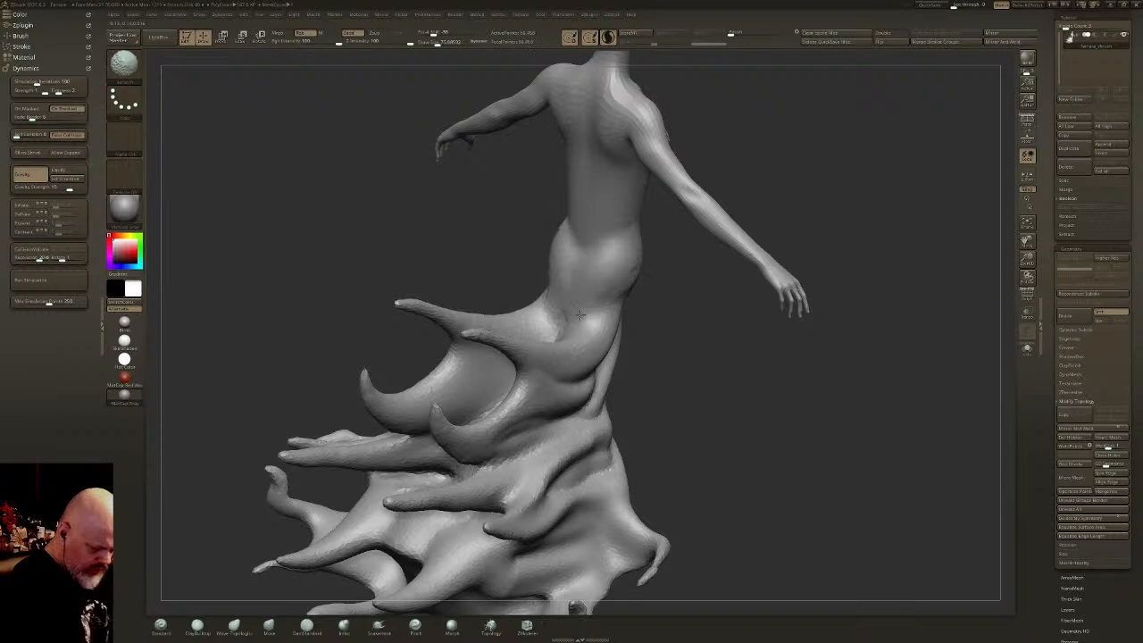
# - Add ClayBuildup strokes along the front of the hips to shape the pelvis above the skirt
pyautogui.moveTo(768, 295)
pyautogui.mouseDown()
pyautogui.moveTo(661, 290)
pyautogui.moveTo(714, 290)
pyautogui.mouseUp()
pyautogui.moveTo(648, 242)
pyautogui.mouseDown()
pyautogui.moveTo(668, 268)
pyautogui.moveTo(666, 305)
pyautogui.mouseUp()
pyautogui.moveTo(652, 262)
pyautogui.mouseDown()
pyautogui.moveTo(668, 336)
pyautogui.moveTo(694, 296)
pyautogui.mouseUp()
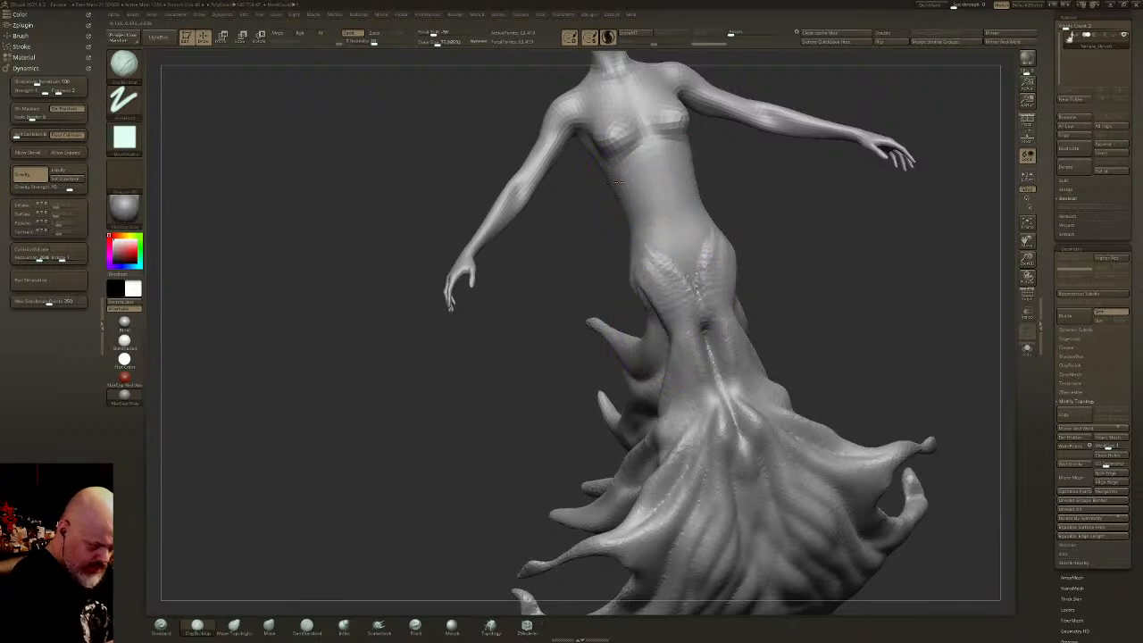
# - Smooth the clay strokes on the chest and the front of the hips
pyautogui.press('shift')
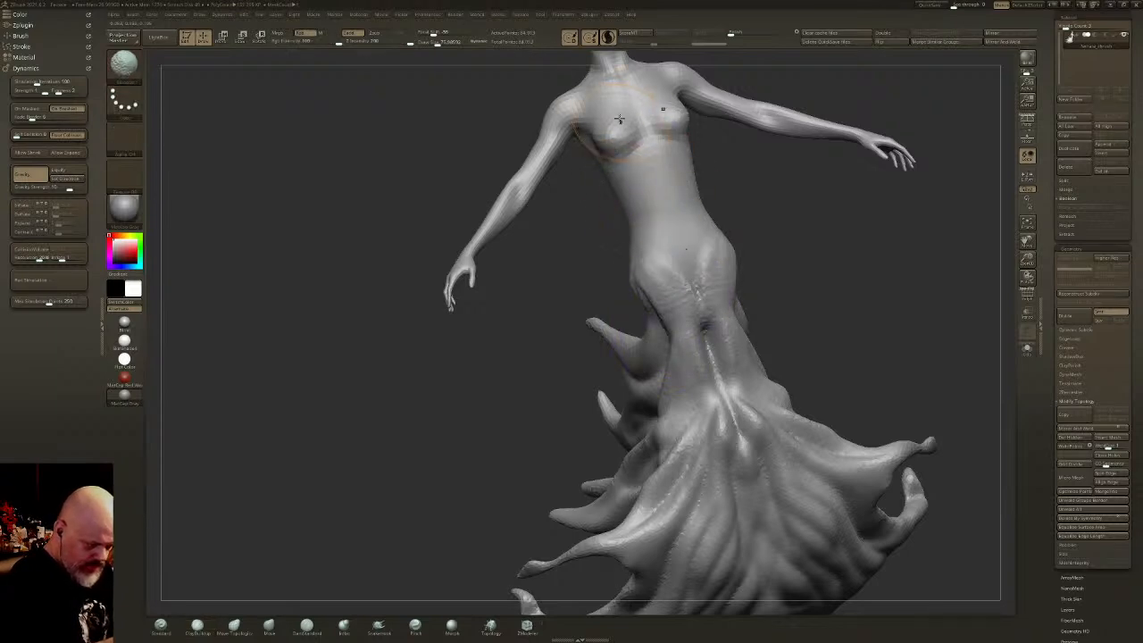
pyautogui.moveTo(673, 184)
pyautogui.keyDown('shift'); pyautogui.mouseDown(button='right')
pyautogui.moveTo(704, 222)
pyautogui.moveTo(634, 410)
pyautogui.mouseUp(button='right'); pyautogui.keyUp('shift')
pyautogui.keyDown('alt'); pyautogui.moveTo(579, 335); pyautogui.dragTo(576, 385, button='right'); pyautogui.keyUp('alt')
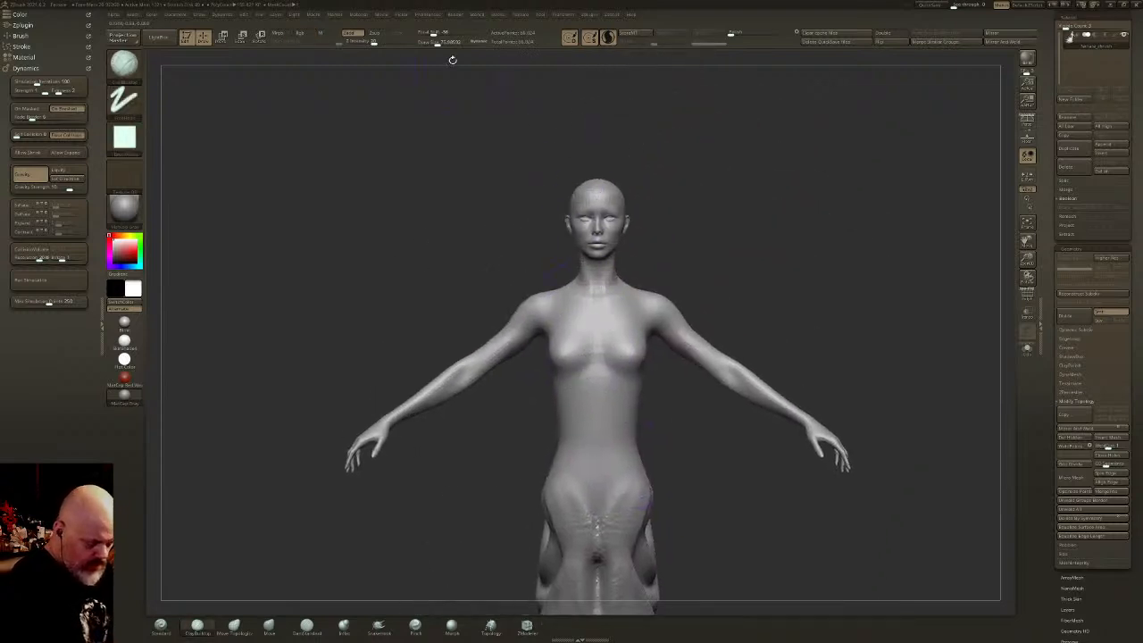
# - Reduce the brush size, build up the ribcage below the breasts with ClayBuildup, and smooth it into the waist
pyautogui.moveTo(437, 42); pyautogui.dragTo(431, 42)
pyautogui.press('shift')
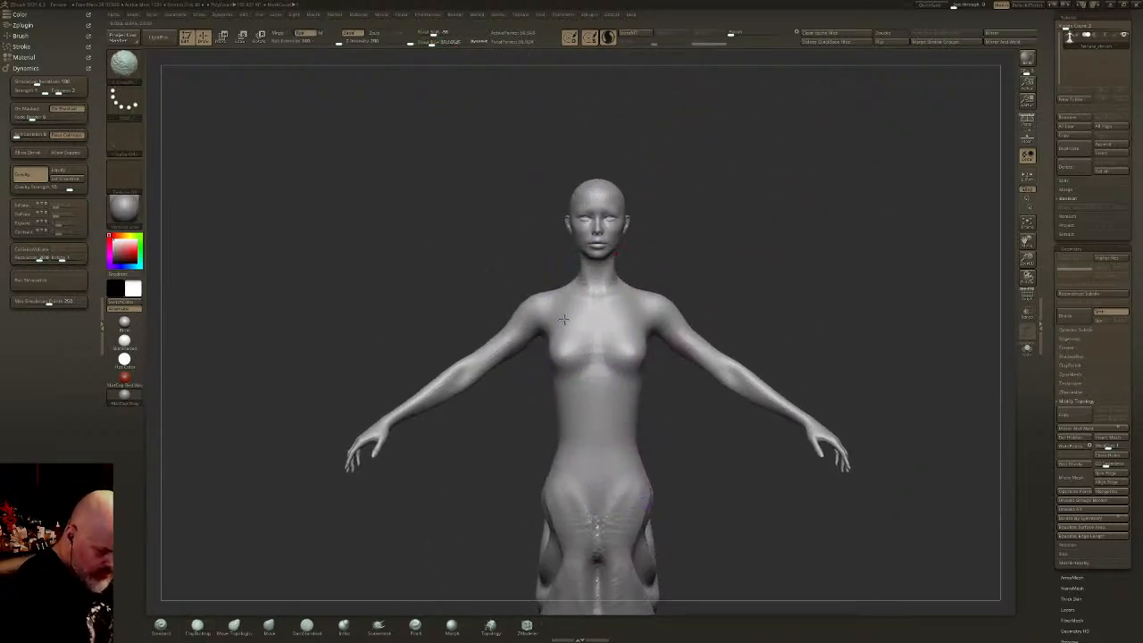
pyautogui.moveTo(546, 415)
pyautogui.mouseDown()
pyautogui.moveTo(561, 367)
pyautogui.moveTo(541, 319)
pyautogui.mouseUp()
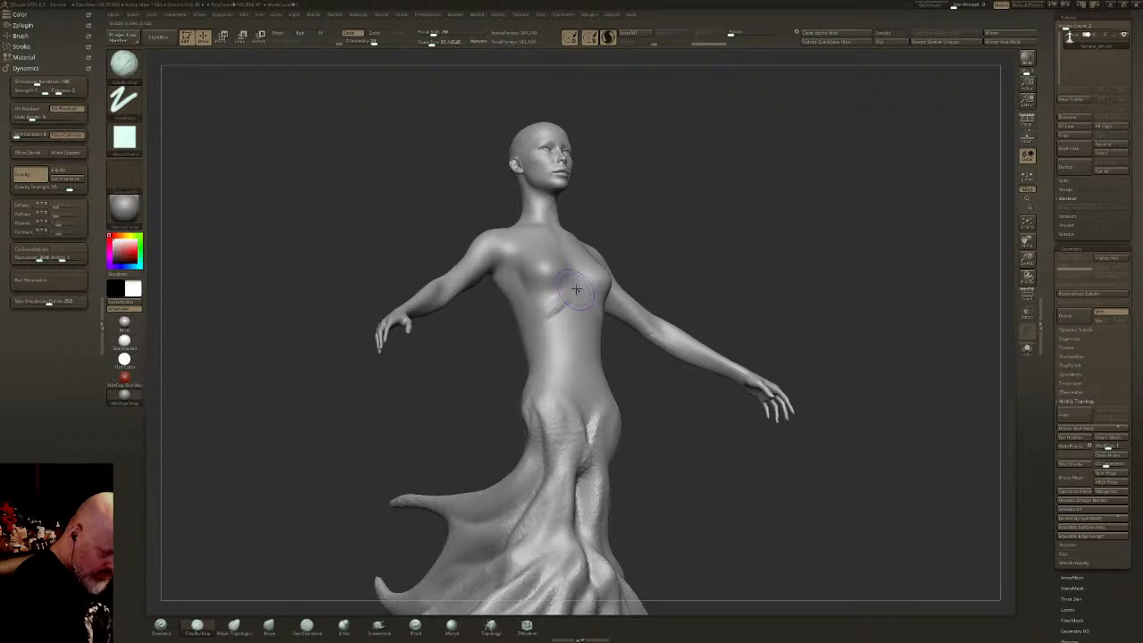
pyautogui.moveTo(465, 315)
pyautogui.mouseDown()
pyautogui.moveTo(545, 311)
pyautogui.moveTo(514, 329)
pyautogui.moveTo(511, 319)
pyautogui.mouseUp()
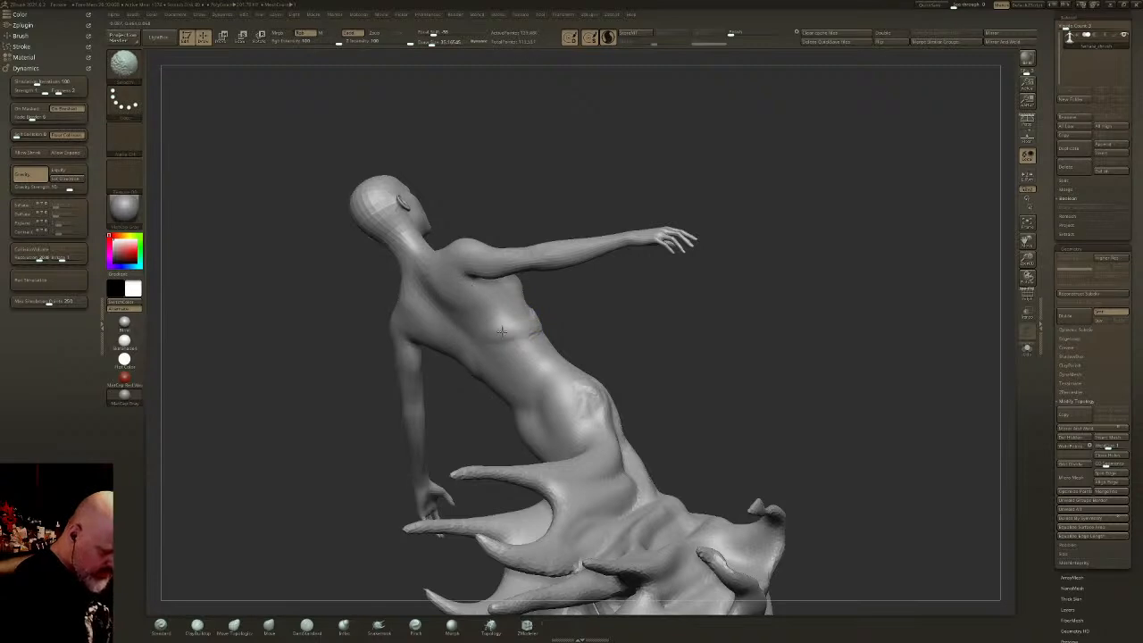
pyautogui.moveTo(528, 357)
pyautogui.mouseDown()
pyautogui.moveTo(455, 335)
pyautogui.moveTo(536, 304)
pyautogui.mouseUp()
pyautogui.keyDown('shift'); pyautogui.moveTo(599, 299); pyautogui.dragTo(571, 293); pyautogui.keyUp('shift')
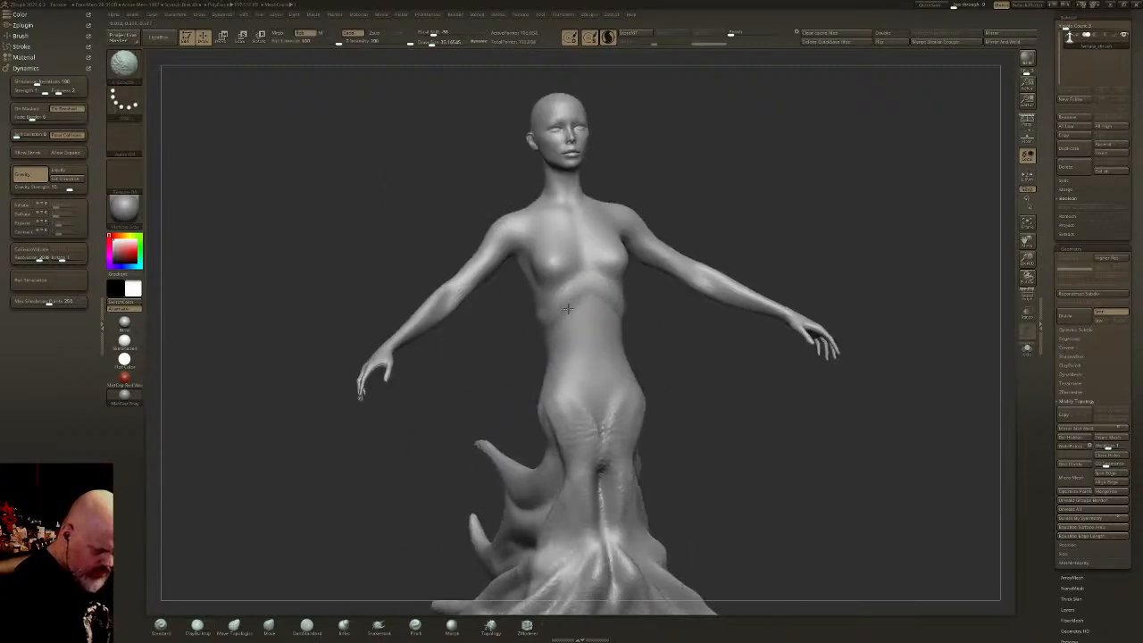
# - Add volume to both breasts with ClayBuildup strokes and smooth them into the chest
pyautogui.moveTo(559, 255); pyautogui.dragTo(545, 283)
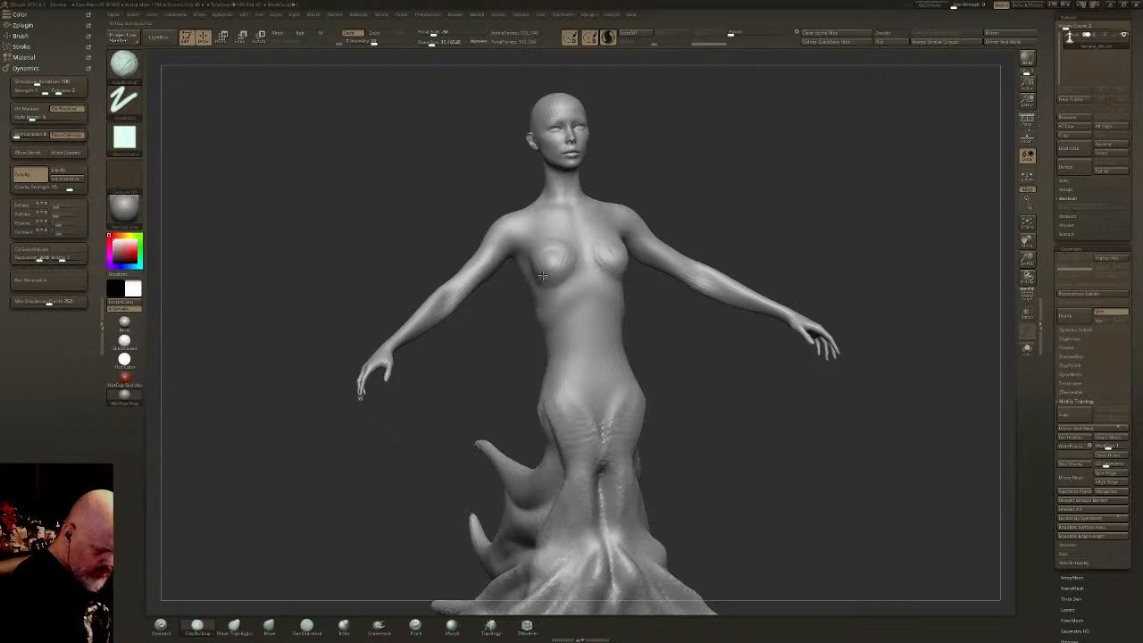
pyautogui.press('shift')
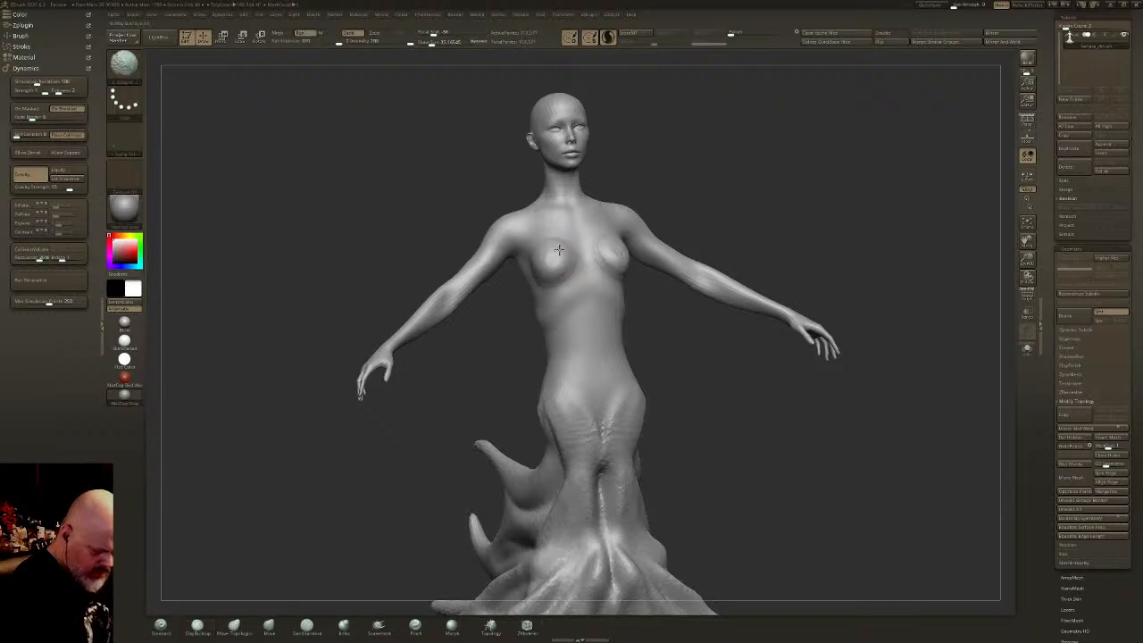
pyautogui.keyDown('shift'); pyautogui.moveTo(567, 252); pyautogui.dragTo(574, 257); pyautogui.keyUp('shift')
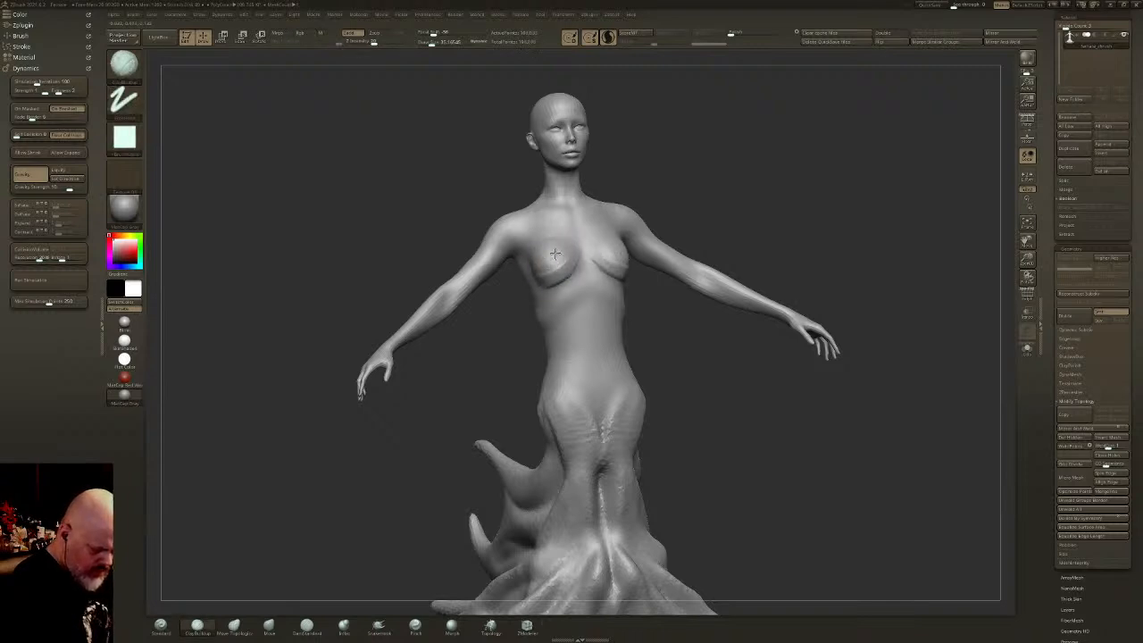
pyautogui.moveTo(568, 248)
pyautogui.keyDown('shift'); pyautogui.mouseDown()
pyautogui.moveTo(566, 272)
pyautogui.moveTo(574, 254)
pyautogui.mouseUp(); pyautogui.keyUp('shift')
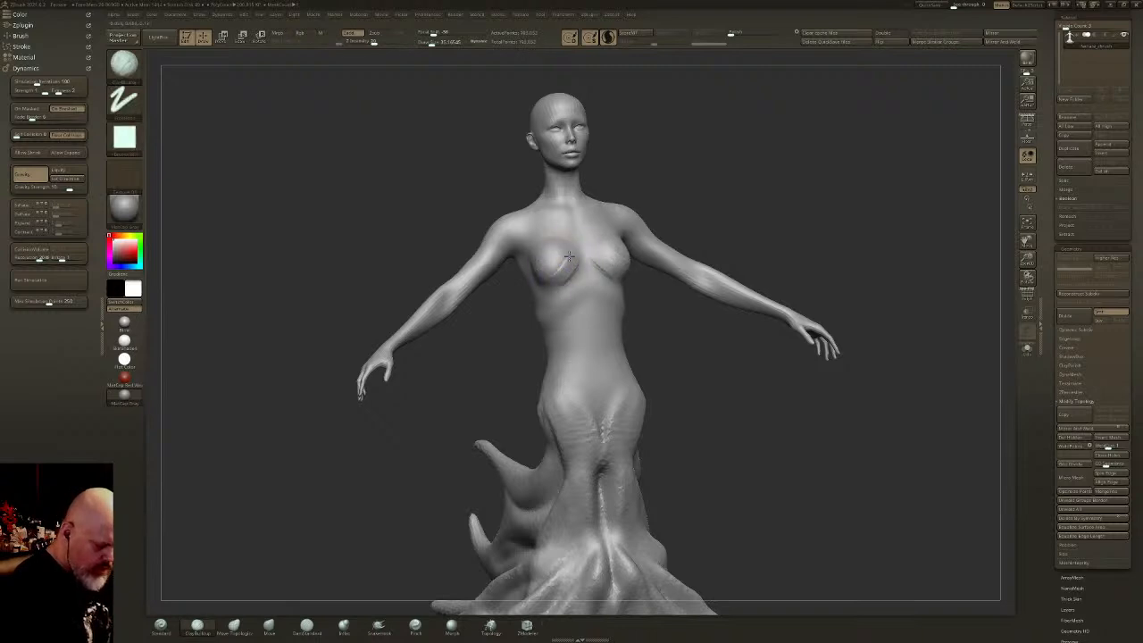
pyautogui.moveTo(536, 261)
pyautogui.mouseDown()
pyautogui.moveTo(554, 244)
pyautogui.moveTo(554, 283)
pyautogui.mouseUp()
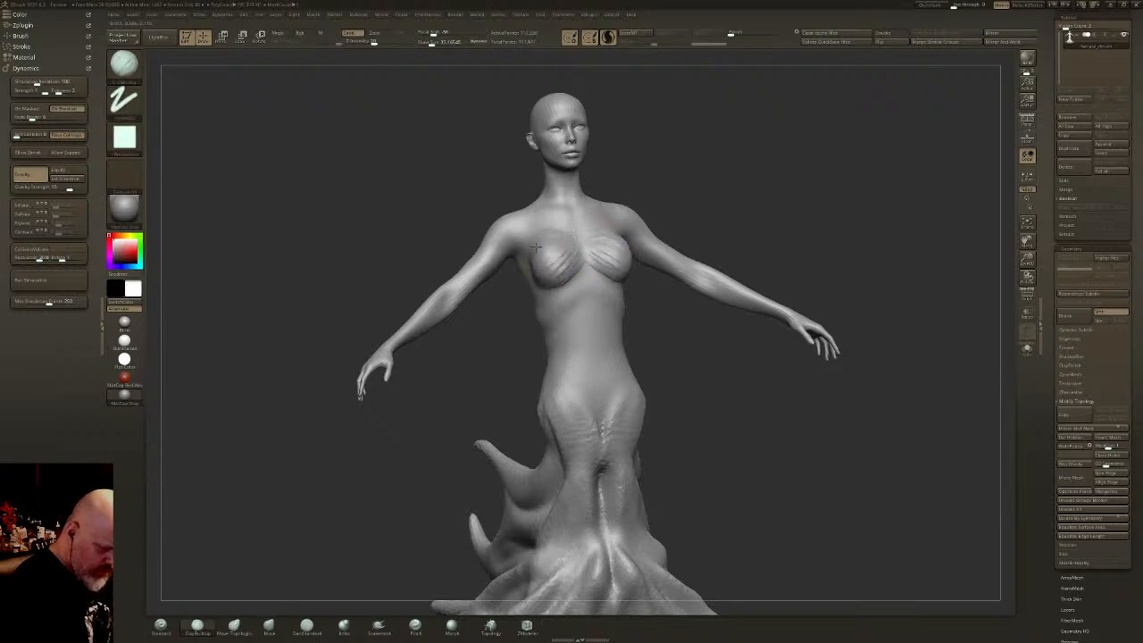
pyautogui.keyDown('shift'); pyautogui.moveTo(558, 225); pyautogui.dragTo(559, 251); pyautogui.keyUp('shift')
pyautogui.moveTo(557, 266); pyautogui.dragTo(562, 236, button='right')
pyautogui.moveTo(506, 254)
pyautogui.keyDown('shift'); pyautogui.mouseDown()
pyautogui.moveTo(523, 278)
pyautogui.moveTo(514, 284)
pyautogui.mouseUp(); pyautogui.keyUp('shift')
# - Build up the shoulder blade and side muscles of the back with ClayBuildup, smoothing them down to the waist
pyautogui.moveTo(514, 284); pyautogui.dragTo(513, 279, button='right')
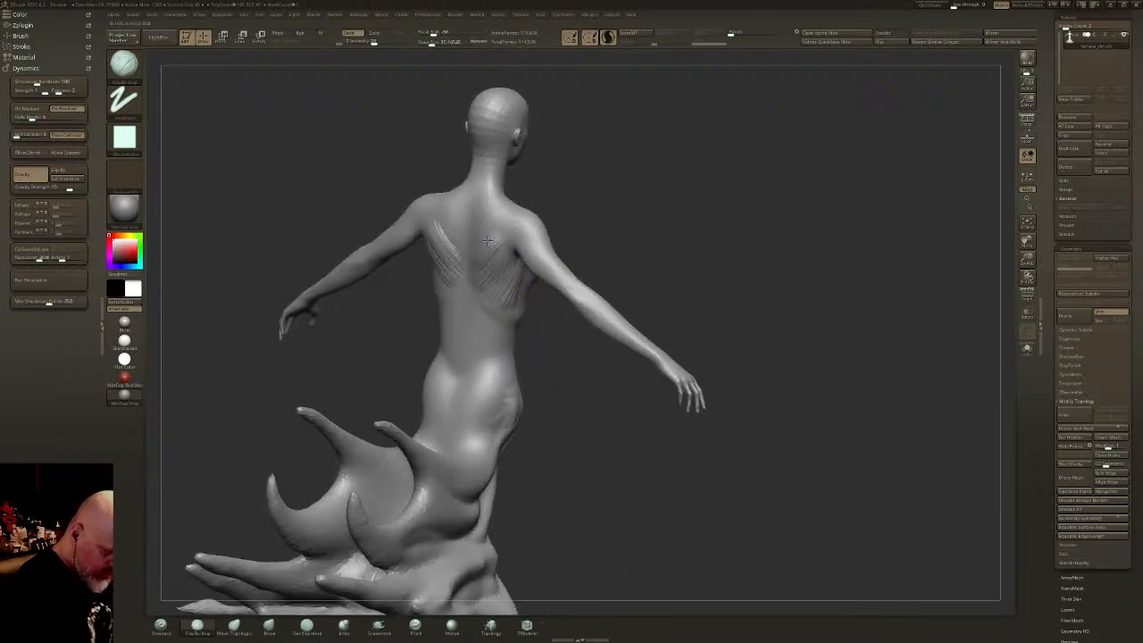
pyautogui.press('shift')
pyautogui.moveTo(516, 316); pyautogui.dragTo(487, 326, button='right')
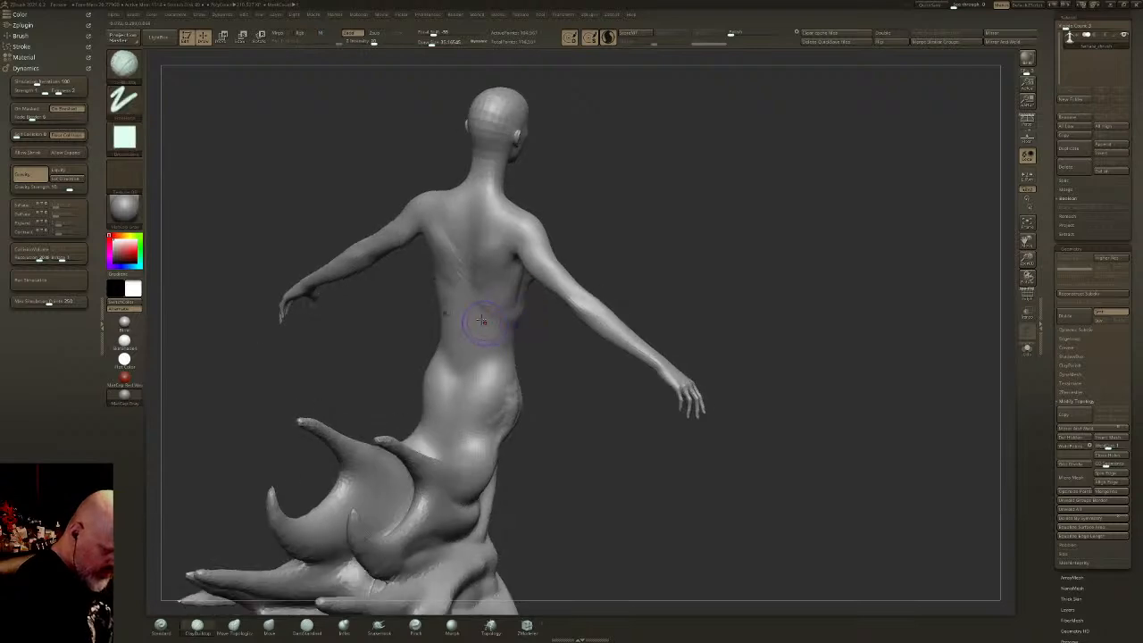
pyautogui.press('shift')
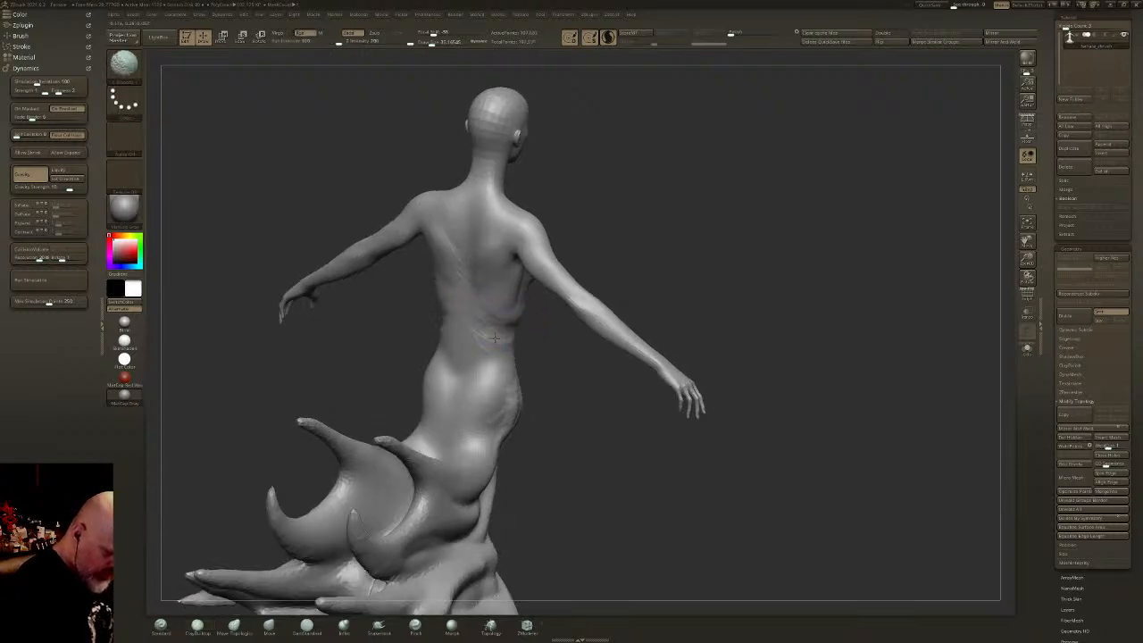
pyautogui.moveTo(481, 334)
pyautogui.keyDown('shift'); pyautogui.mouseDown()
pyautogui.moveTo(465, 314)
pyautogui.moveTo(469, 330)
pyautogui.mouseUp(); pyautogui.keyUp('shift')
pyautogui.moveTo(478, 310); pyautogui.dragTo(489, 313, button='right')
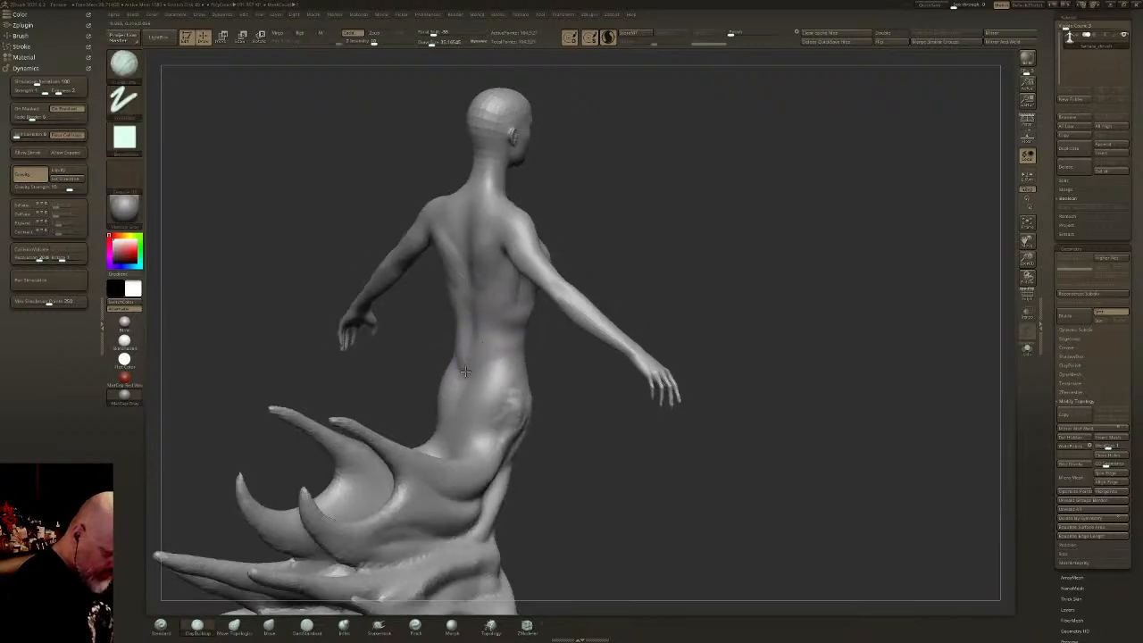
# - Shape the buttocks and lower back with ClayBuildup strokes and smooth them into the hips and skirt
pyautogui.moveTo(455, 387)
pyautogui.mouseDown()
pyautogui.moveTo(453, 344)
pyautogui.moveTo(459, 397)
pyautogui.moveTo(439, 370)
pyautogui.moveTo(462, 414)
pyautogui.moveTo(493, 361)
pyautogui.moveTo(487, 377)
pyautogui.mouseUp()
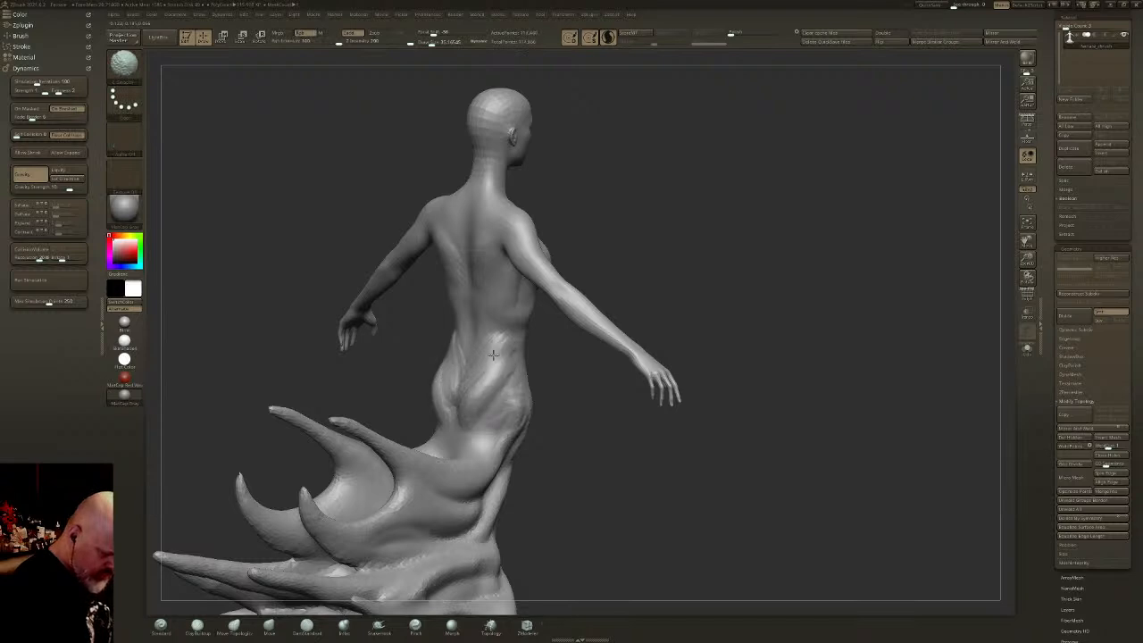
pyautogui.moveTo(501, 339); pyautogui.dragTo(504, 373)
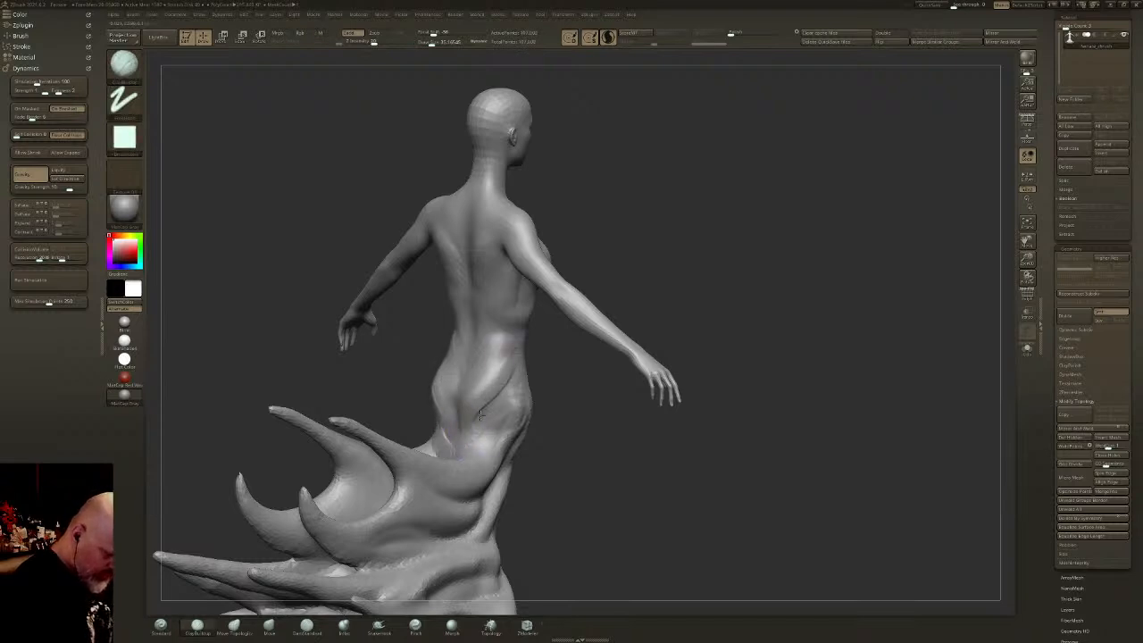
pyautogui.keyDown('shift'); pyautogui.moveTo(475, 424); pyautogui.dragTo(507, 359); pyautogui.keyUp('shift')
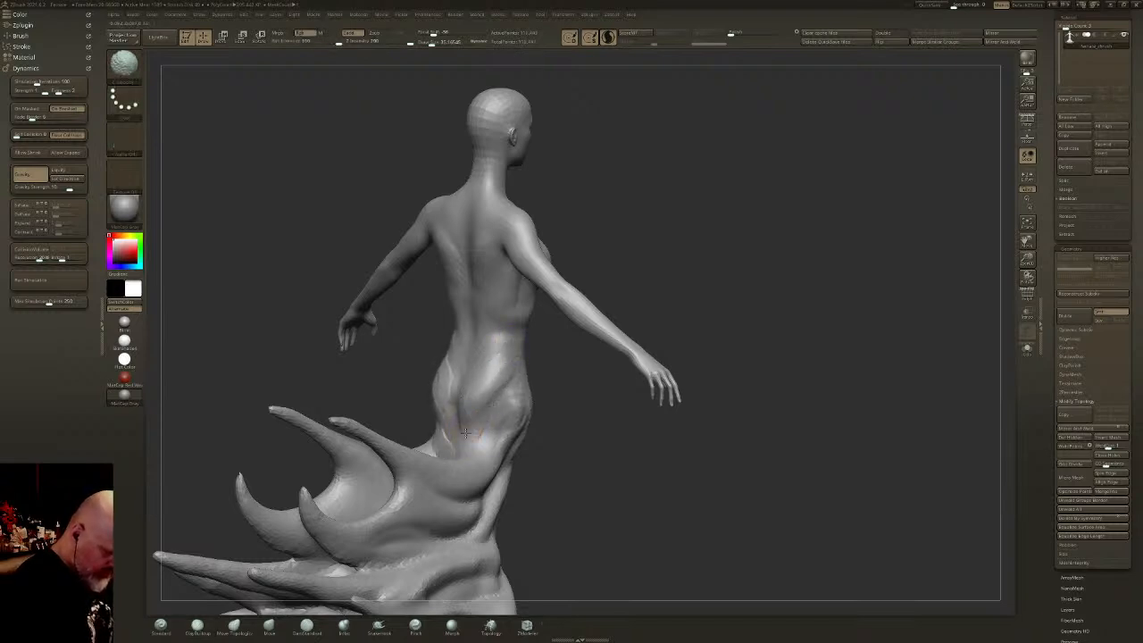
pyautogui.keyDown('shift'); pyautogui.moveTo(451, 420); pyautogui.dragTo(475, 394); pyautogui.keyUp('shift')
pyautogui.moveTo(688, 379)
pyautogui.mouseDown()
pyautogui.moveTo(580, 373)
pyautogui.moveTo(625, 371)
pyautogui.moveTo(595, 370)
pyautogui.moveTo(571, 383)
pyautogui.mouseUp()
pyautogui.keyDown('shift'); pyautogui.moveTo(532, 467); pyautogui.dragTo(548, 420); pyautogui.keyUp('shift')
pyautogui.moveTo(625, 394); pyautogui.dragTo(571, 402)
pyautogui.keyDown('shift'); pyautogui.moveTo(526, 493); pyautogui.dragTo(534, 502); pyautogui.keyUp('shift')
pyautogui.moveTo(453, 368); pyautogui.dragTo(524, 350)
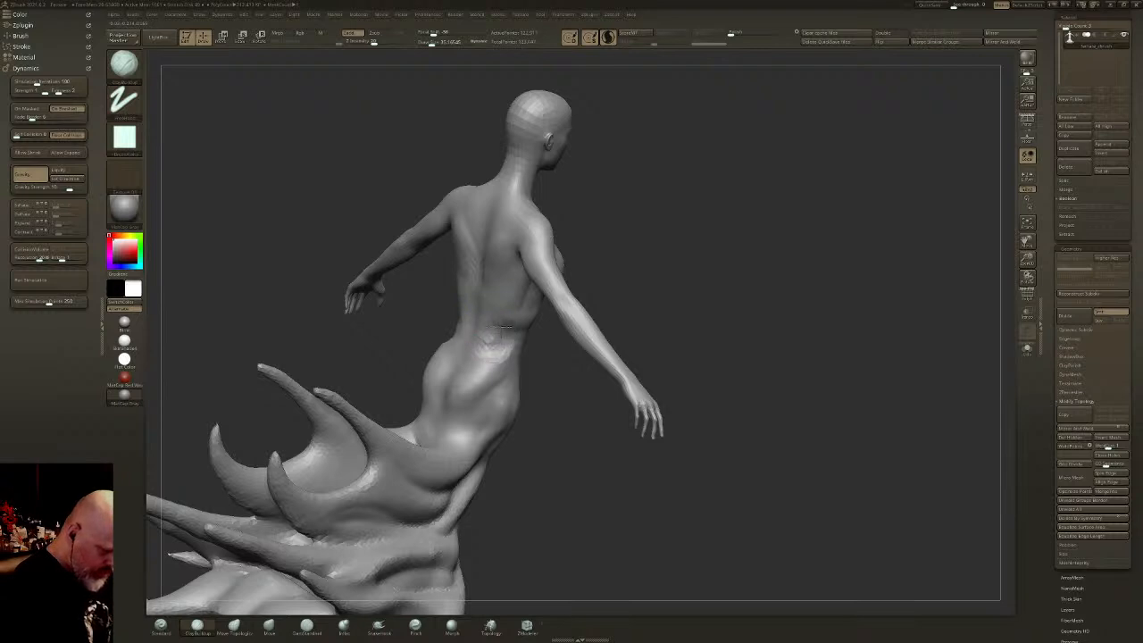
pyautogui.press('shift')
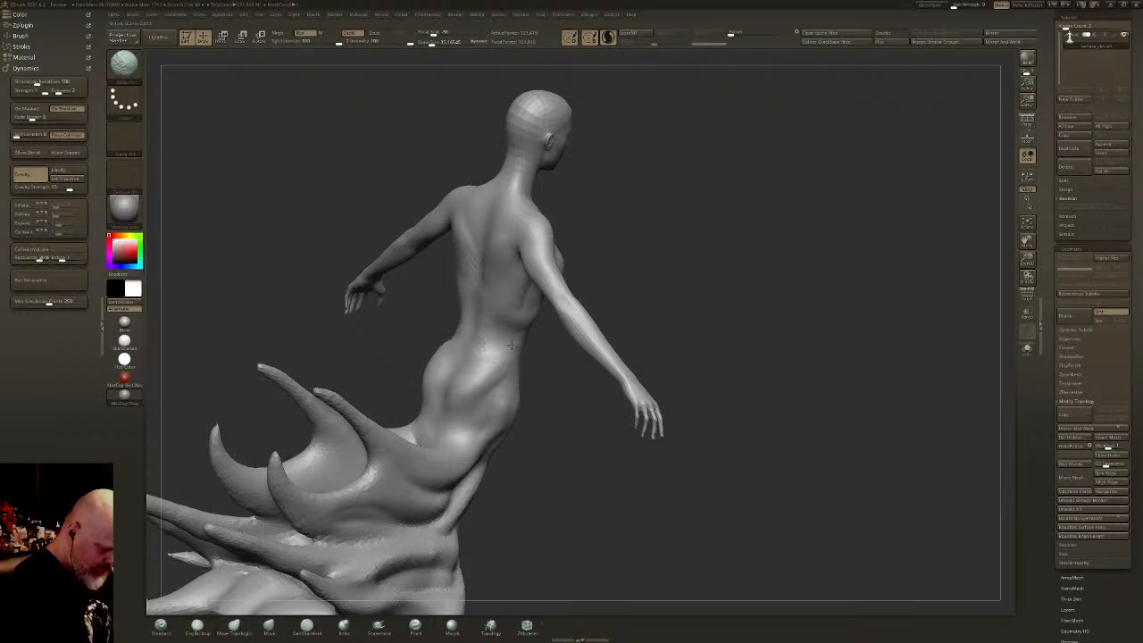
# - Smooth the side of the torso and the front of the pelvis into the skirt
pyautogui.moveTo(732, 357); pyautogui.dragTo(741, 335)
pyautogui.press('shift')
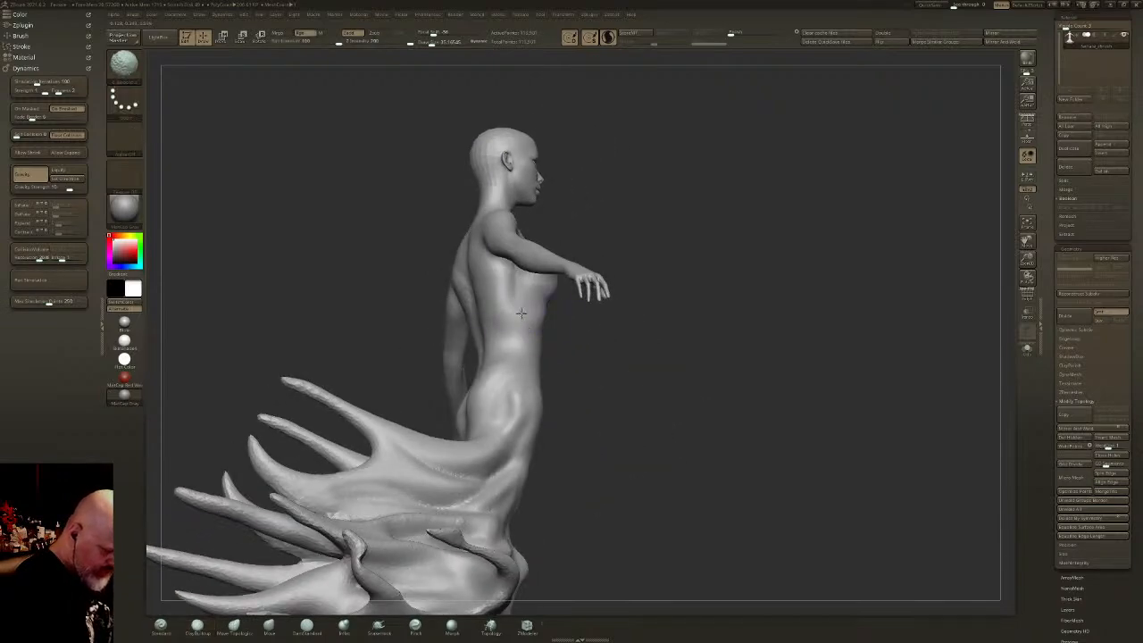
pyautogui.moveTo(652, 357); pyautogui.dragTo(732, 344)
pyautogui.moveTo(460, 259); pyautogui.dragTo(523, 301)
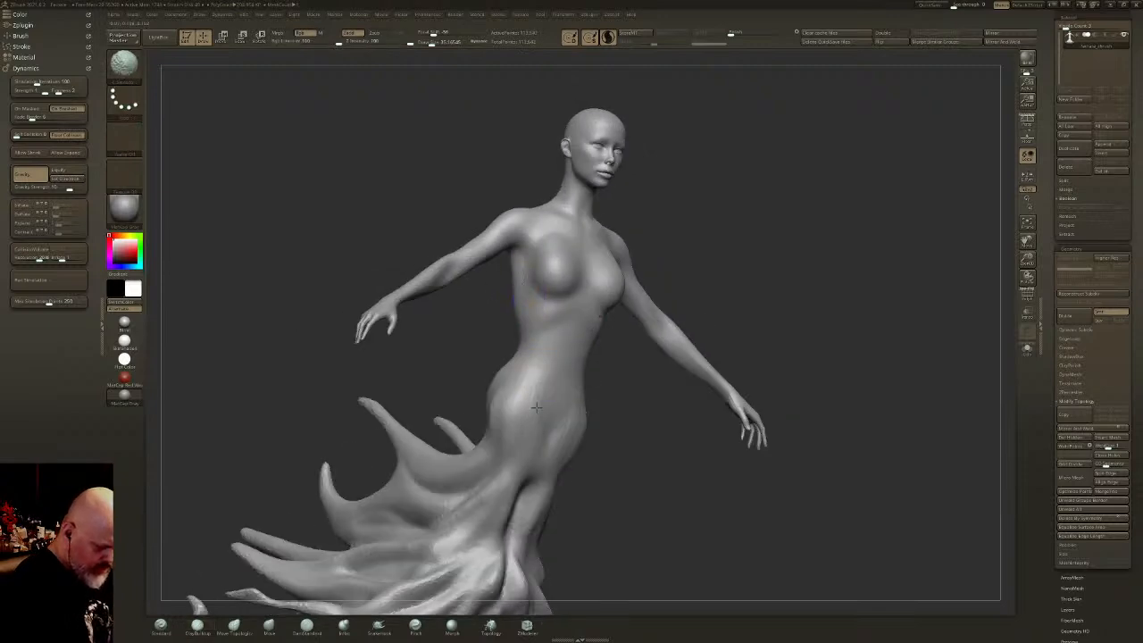
pyautogui.keyDown('shift'); pyautogui.moveTo(596, 370); pyautogui.dragTo(659, 400); pyautogui.keyUp('shift')
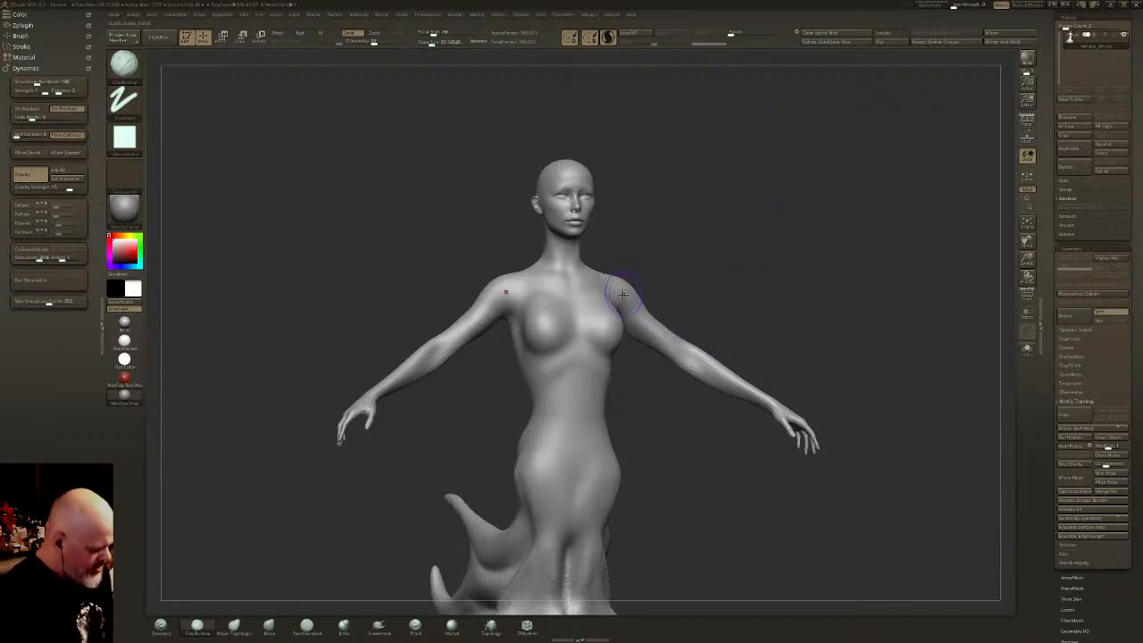
# - Smooth the shoulders and upper arms where they meet the chest and neck
pyautogui.moveTo(592, 324); pyautogui.dragTo(621, 233, button='right')
pyautogui.press('ctrl')
pyautogui.keyDown('shift'); pyautogui.moveTo(587, 287); pyautogui.dragTo(586, 327); pyautogui.keyUp('shift')
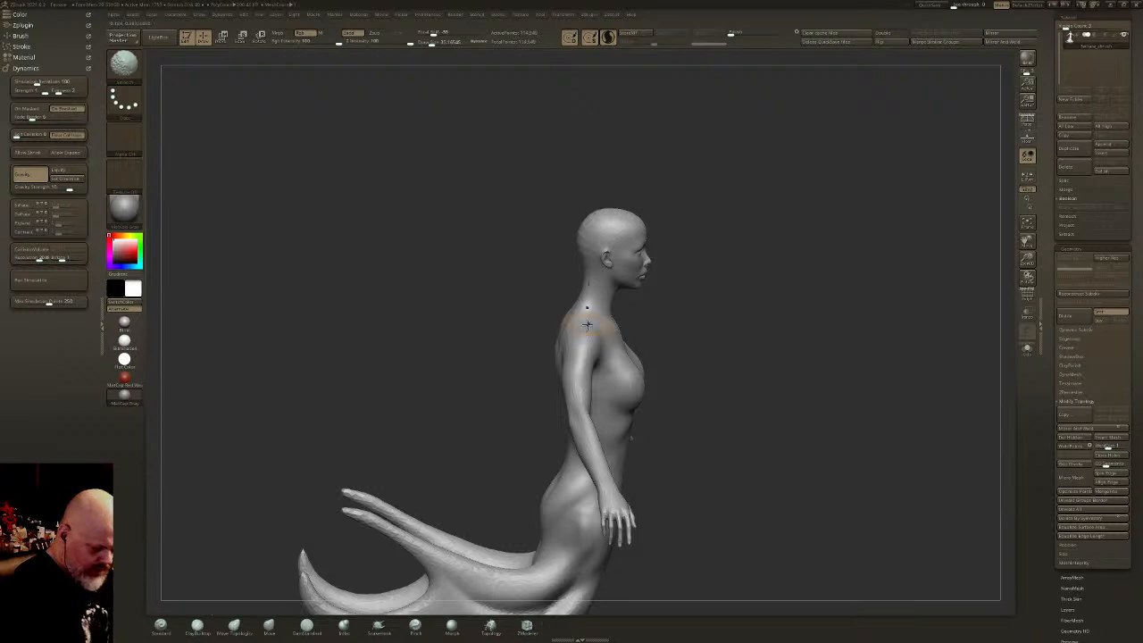
pyautogui.moveTo(681, 343); pyautogui.dragTo(571, 325, button='right')
pyautogui.keyDown('alt'); pyautogui.moveTo(740, 306); pyautogui.dragTo(670, 324, button='right'); pyautogui.keyUp('alt')
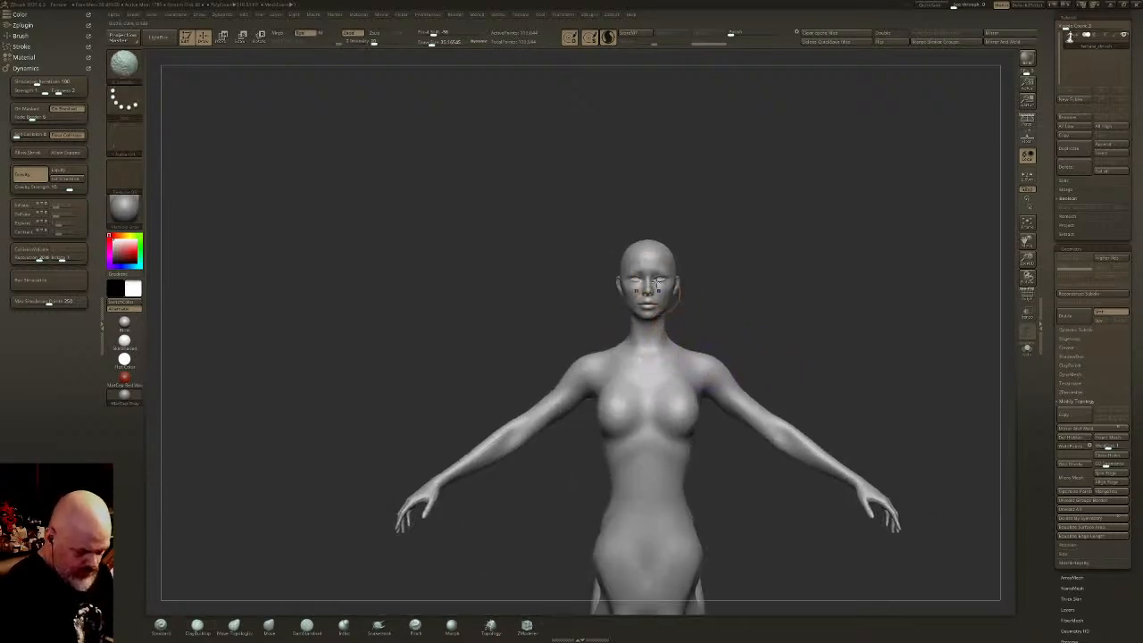
# - Reshape the eye area with the Move brush into large rounded sockets and smooth the surrounding face
pyautogui.keyDown('ctrl'); pyautogui.moveTo(665, 250); pyautogui.dragTo(665, 215, button='right'); pyautogui.keyUp('ctrl')
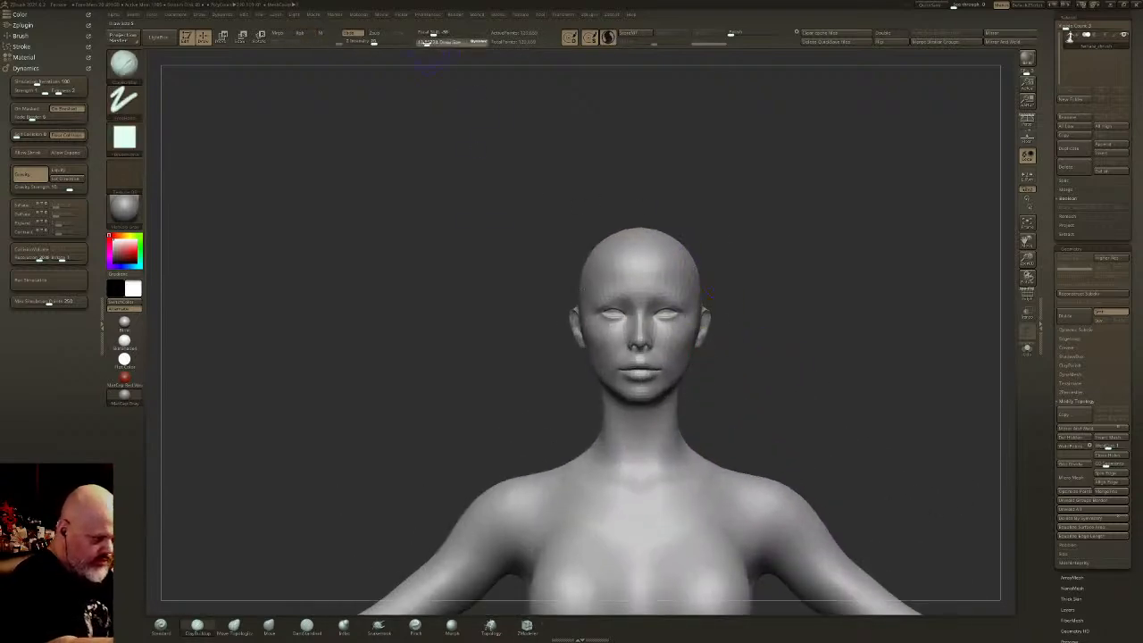
pyautogui.click(269, 625)
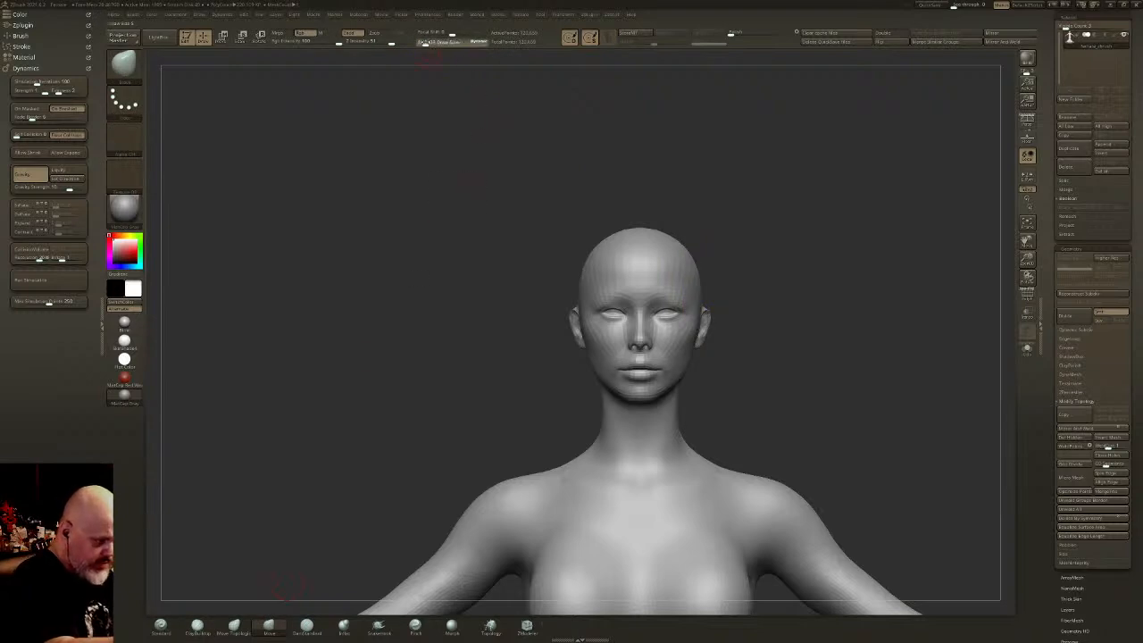
pyautogui.keyDown('ctrl'); pyautogui.moveTo(589, 250); pyautogui.dragTo(670, 286, button='right'); pyautogui.keyUp('ctrl')
pyautogui.moveTo(670, 286)
pyautogui.mouseDown()
pyautogui.moveTo(669, 343)
pyautogui.moveTo(656, 332)
pyautogui.moveTo(662, 304)
pyautogui.moveTo(651, 303)
pyautogui.moveTo(684, 305)
pyautogui.mouseUp()
pyautogui.moveTo(686, 313); pyautogui.dragTo(694, 326)
pyautogui.moveTo(692, 331); pyautogui.dragTo(664, 336)
pyautogui.press('shift')
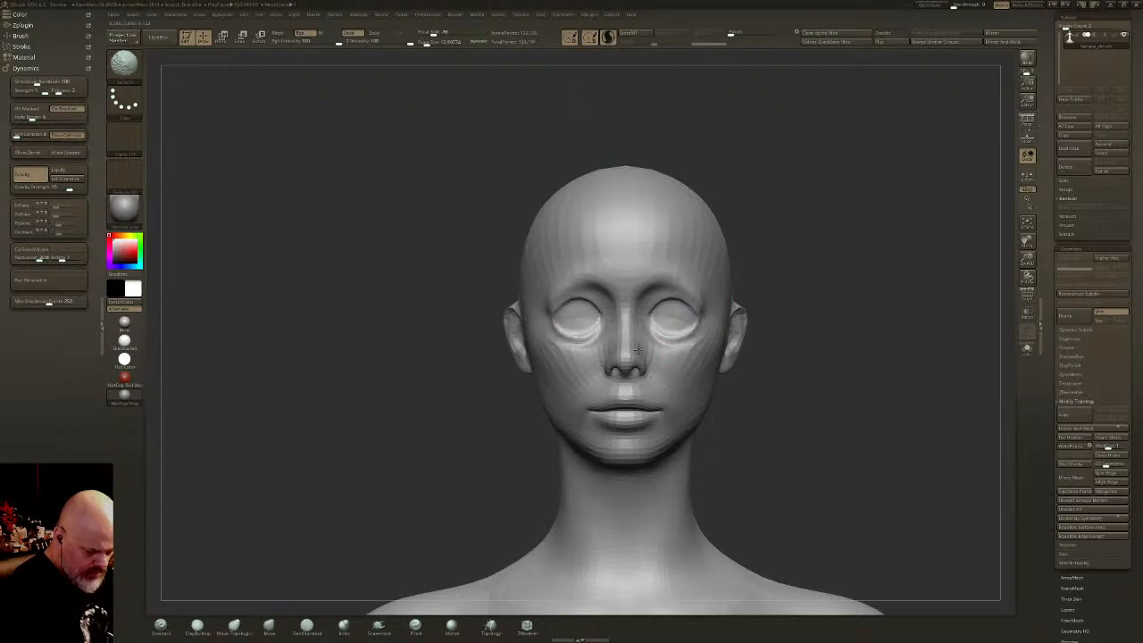
# - Open the mouth and pull the chin and jaw downward with the Move Topological brush
pyautogui.moveTo(759, 411)
pyautogui.mouseDown()
pyautogui.moveTo(809, 413)
pyautogui.moveTo(795, 416)
pyautogui.mouseUp()
pyautogui.click(232, 630)
pyautogui.moveTo(626, 417)
pyautogui.mouseDown()
pyautogui.moveTo(626, 432)
pyautogui.moveTo(627, 389)
pyautogui.moveTo(655, 415)
pyautogui.moveTo(650, 430)
pyautogui.moveTo(658, 421)
pyautogui.moveTo(627, 434)
pyautogui.mouseUp()
pyautogui.moveTo(451, 429); pyautogui.dragTo(683, 427)
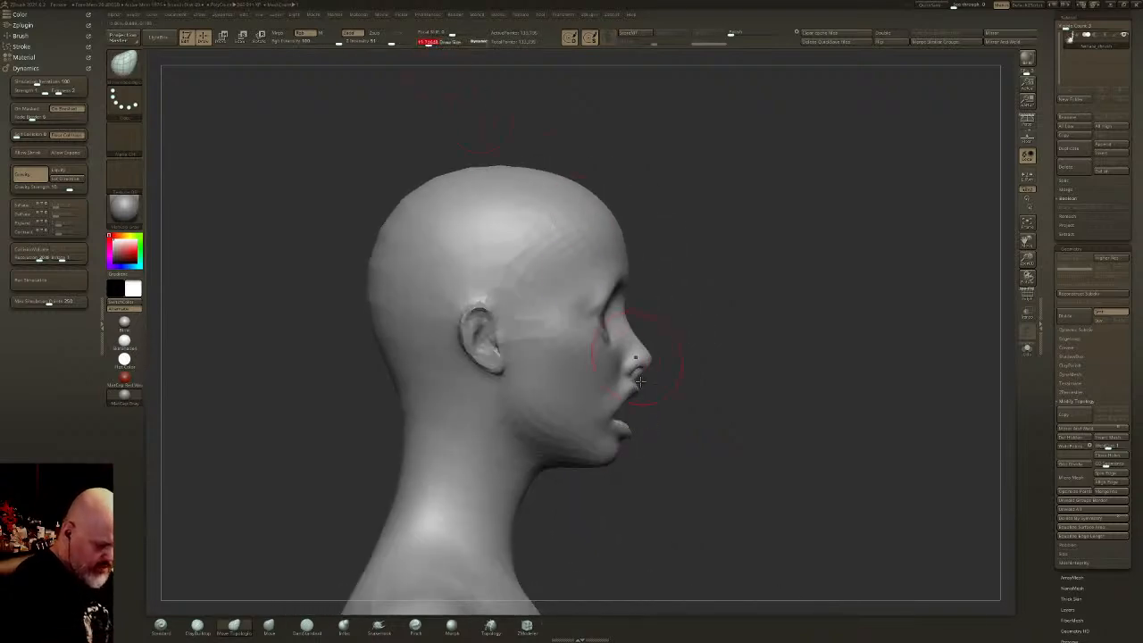
pyautogui.moveTo(616, 451); pyautogui.dragTo(612, 473)
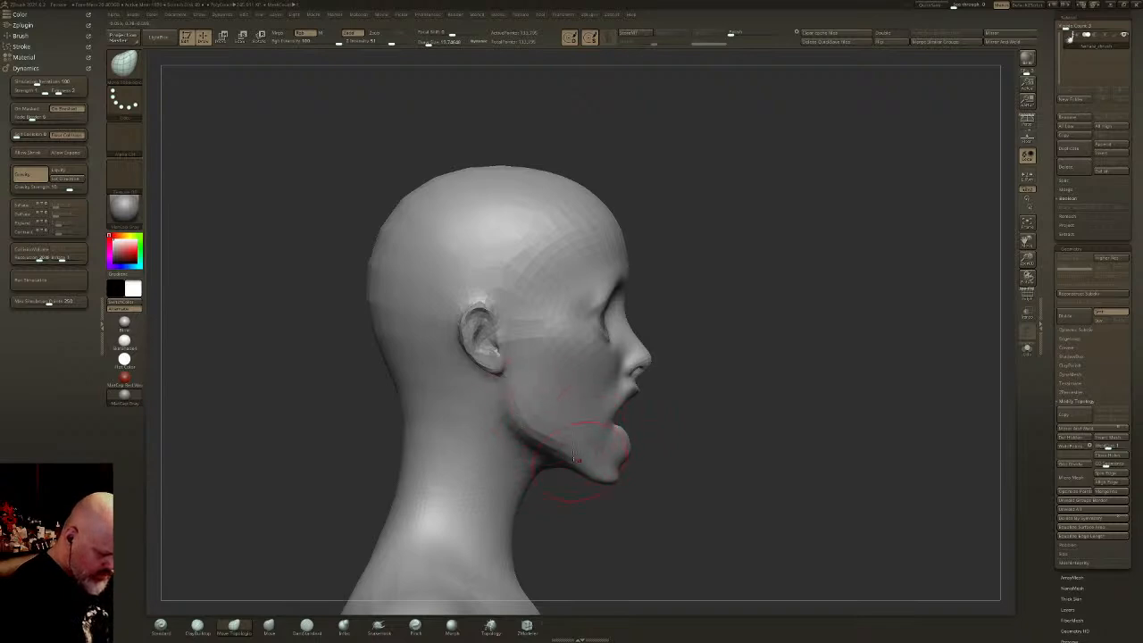
pyautogui.moveTo(624, 453)
pyautogui.mouseDown()
pyautogui.moveTo(611, 489)
pyautogui.moveTo(553, 446)
pyautogui.moveTo(581, 474)
pyautogui.moveTo(526, 393)
pyautogui.mouseUp()
# - Reduce the brush size, then refine and smooth the lower lip, mouth corners and pointed chin
pyautogui.moveTo(714, 439); pyautogui.dragTo(625, 431)
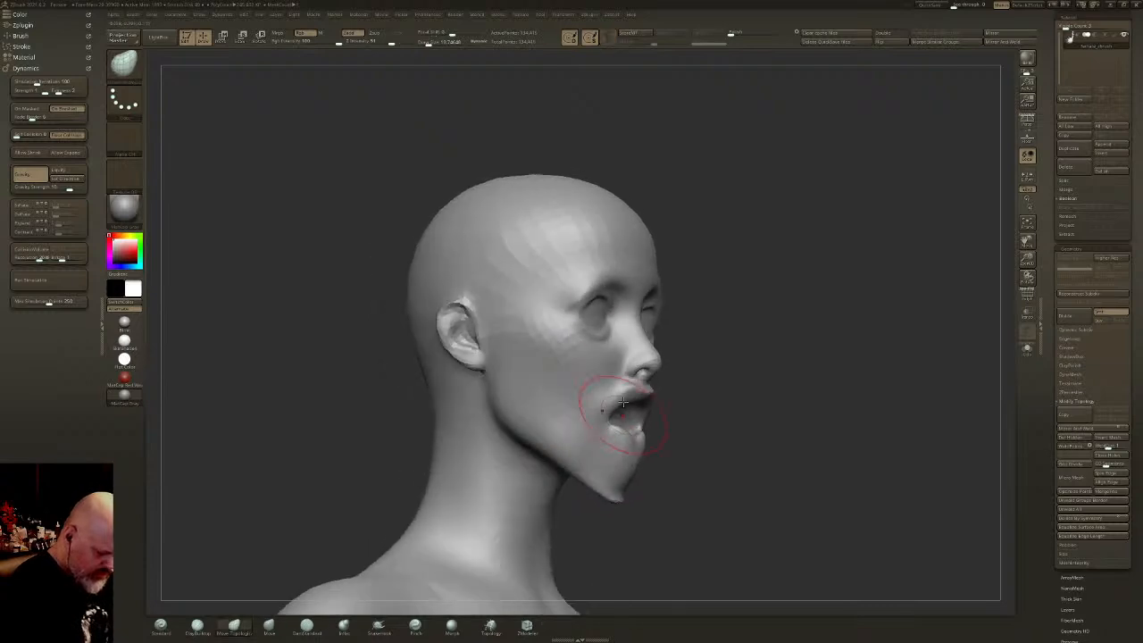
pyautogui.moveTo(441, 43); pyautogui.dragTo(434, 44)
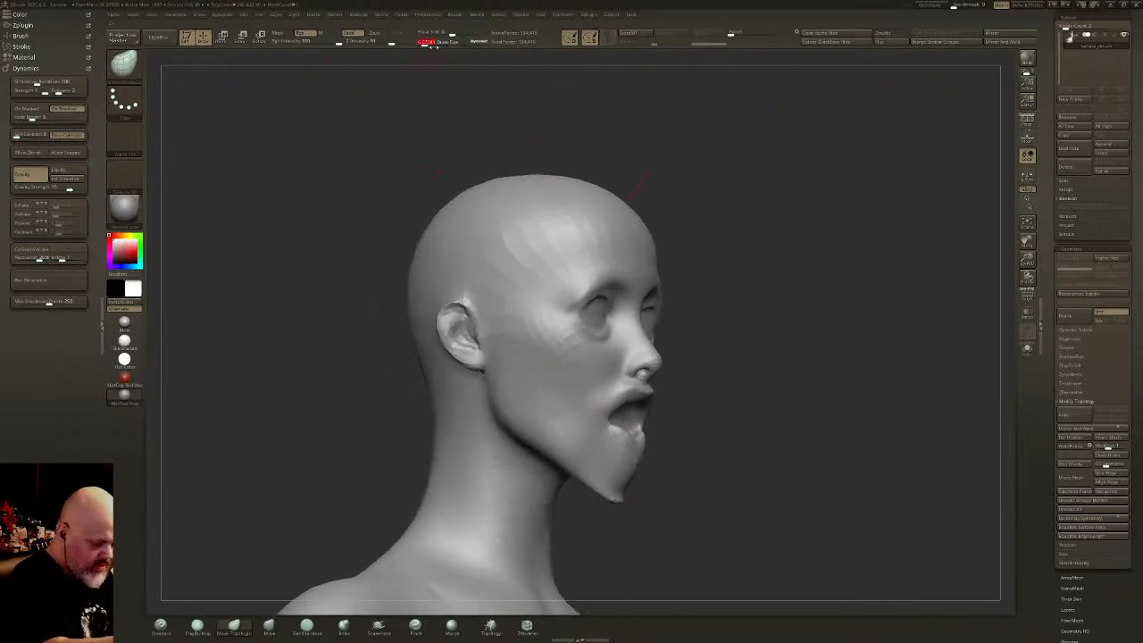
pyautogui.keyDown('shift'); pyautogui.moveTo(616, 501); pyautogui.dragTo(615, 494); pyautogui.keyUp('shift')
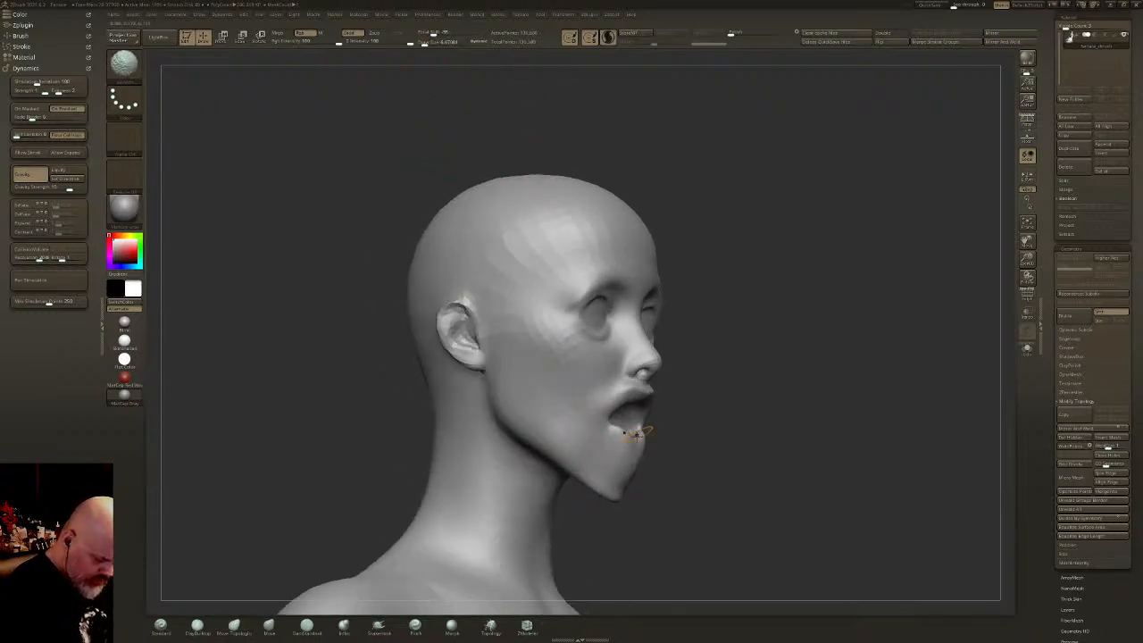
pyautogui.keyDown('shift'); pyautogui.moveTo(625, 437); pyautogui.dragTo(625, 436); pyautogui.keyUp('shift')
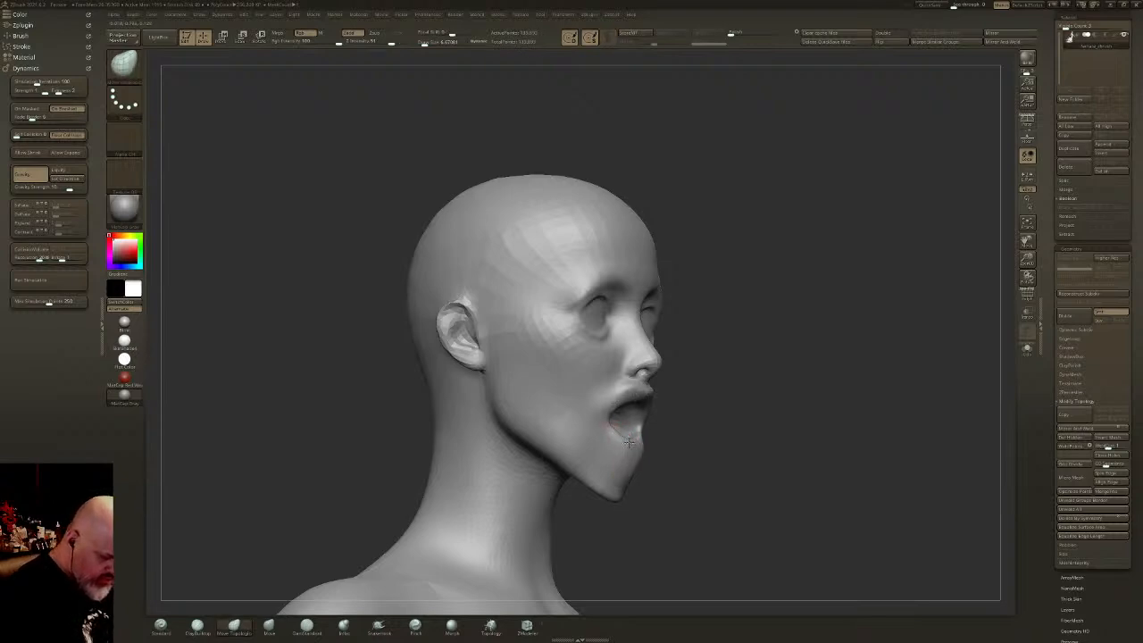
pyautogui.keyDown('shift'); pyautogui.moveTo(619, 495); pyautogui.dragTo(603, 487); pyautogui.keyUp('shift')
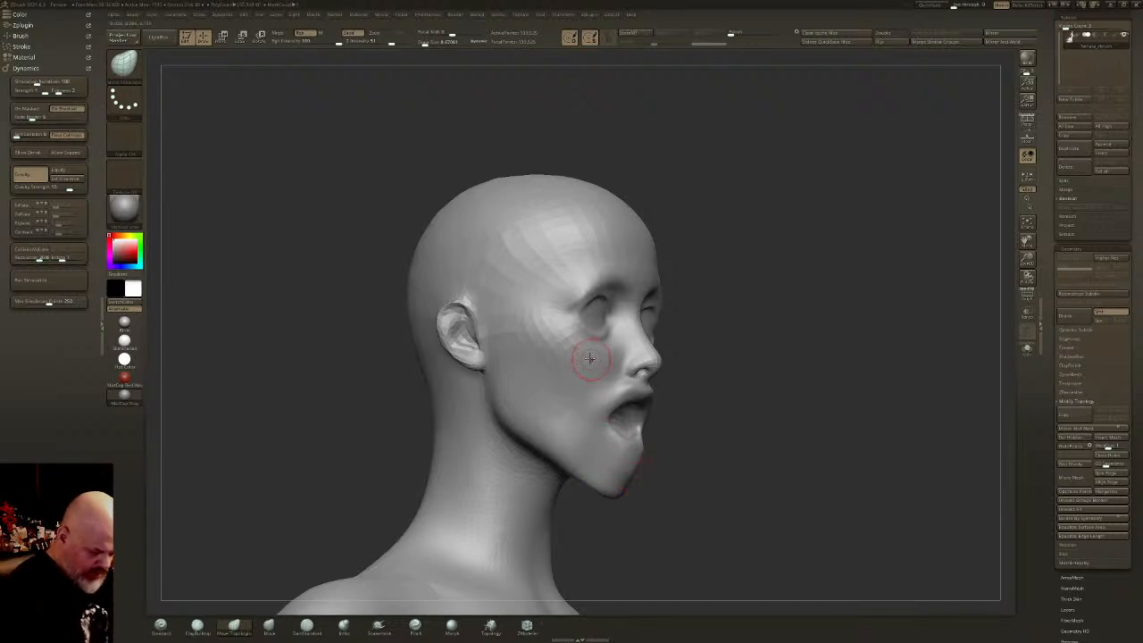
# - Smooth the temples and forehead, and adjust the outer side of the face with the Move Topological brush
pyautogui.keyDown('shift'); pyautogui.moveTo(582, 357); pyautogui.dragTo(559, 361); pyautogui.keyUp('shift')
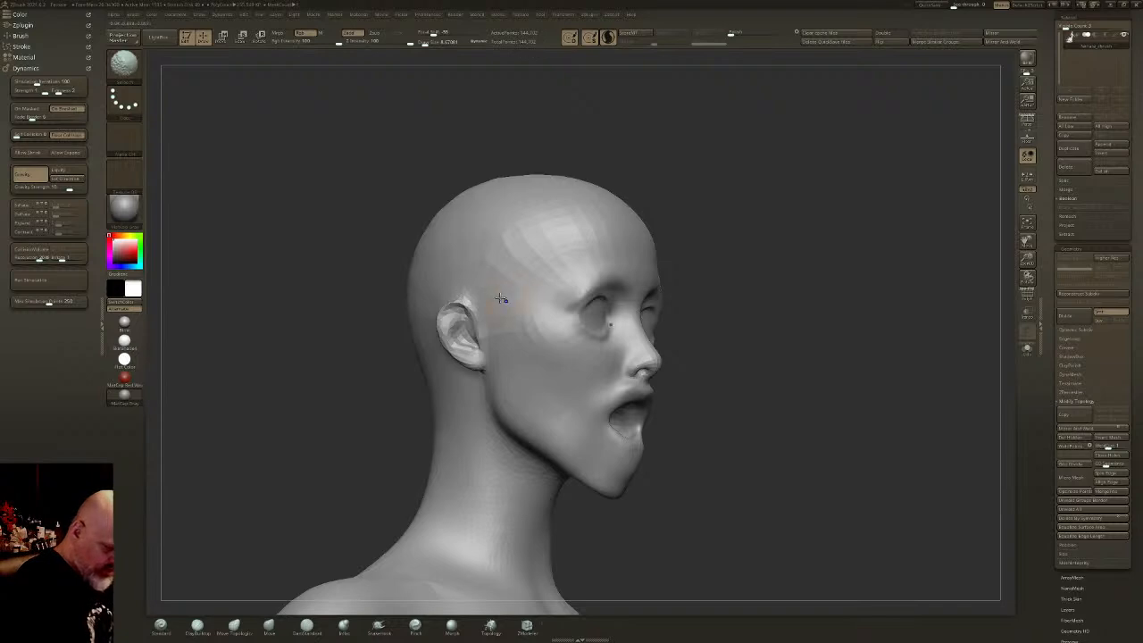
pyautogui.moveTo(581, 280); pyautogui.dragTo(556, 353, button='right')
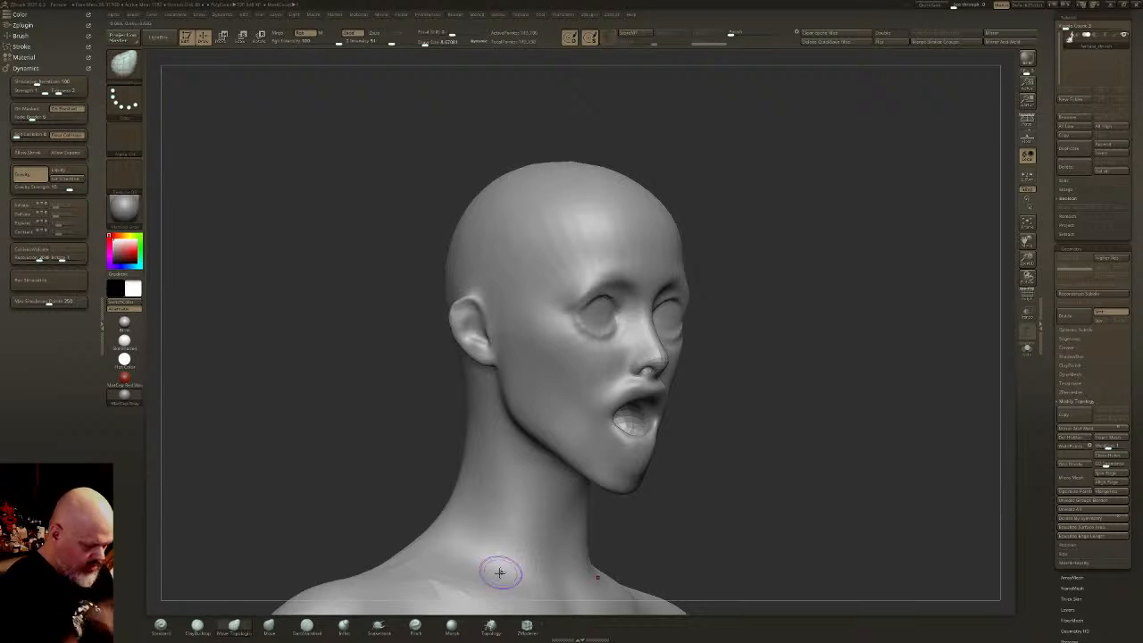
pyautogui.keyDown('shift'); pyautogui.moveTo(765, 393); pyautogui.dragTo(697, 389); pyautogui.keyUp('shift')
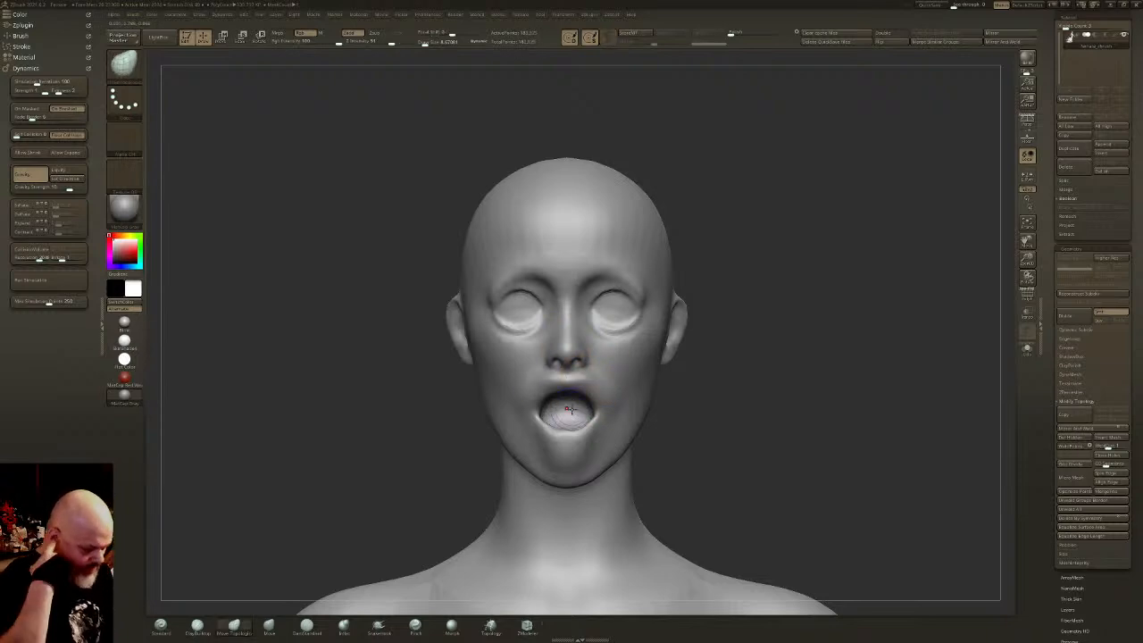
pyautogui.moveTo(658, 331); pyautogui.dragTo(658, 312)
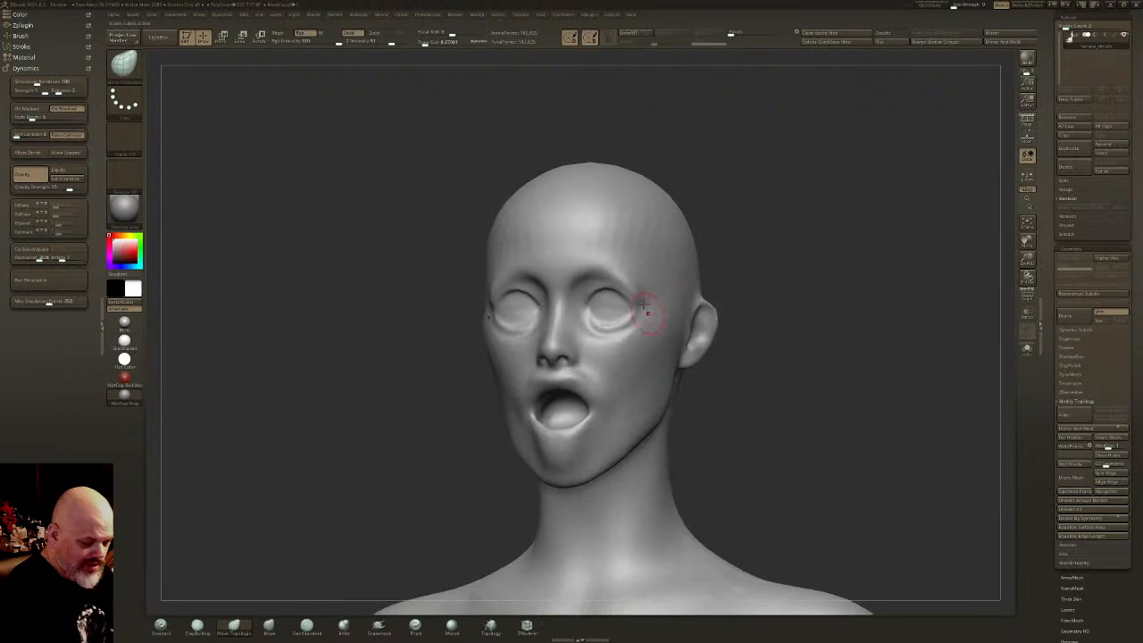
pyautogui.moveTo(637, 290); pyautogui.dragTo(620, 255, button='right')
pyautogui.moveTo(615, 261); pyautogui.dragTo(640, 279)
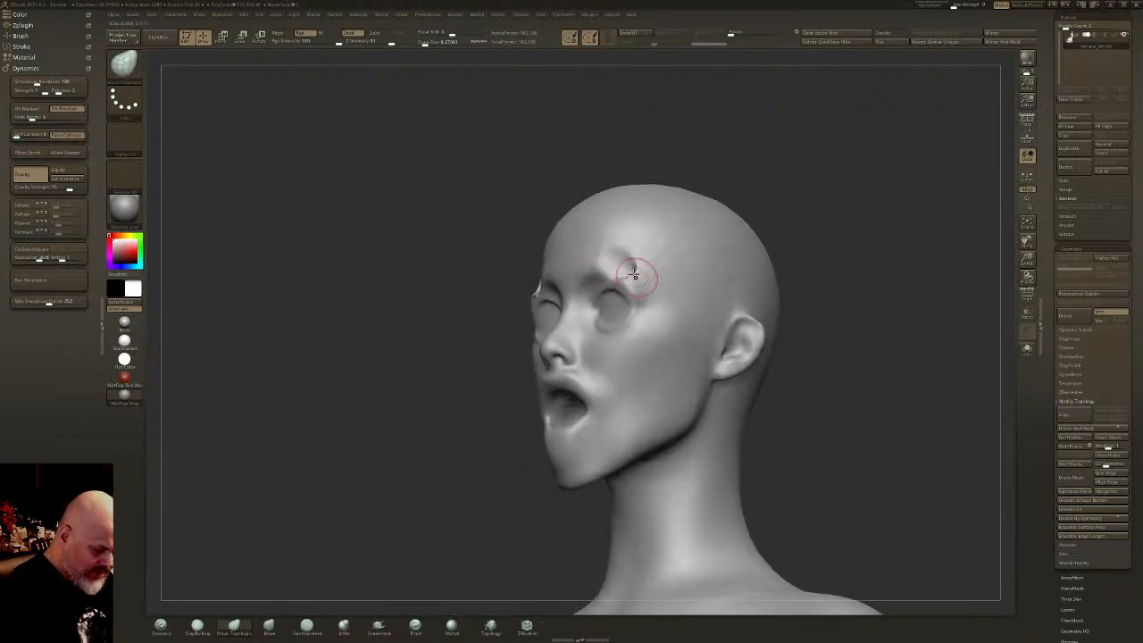
pyautogui.hotkey('ctrl', 'z')
# - Smooth the surface around the eye sockets and the bridge of the nose
pyautogui.moveTo(683, 391); pyautogui.dragTo(686, 375, button='right')
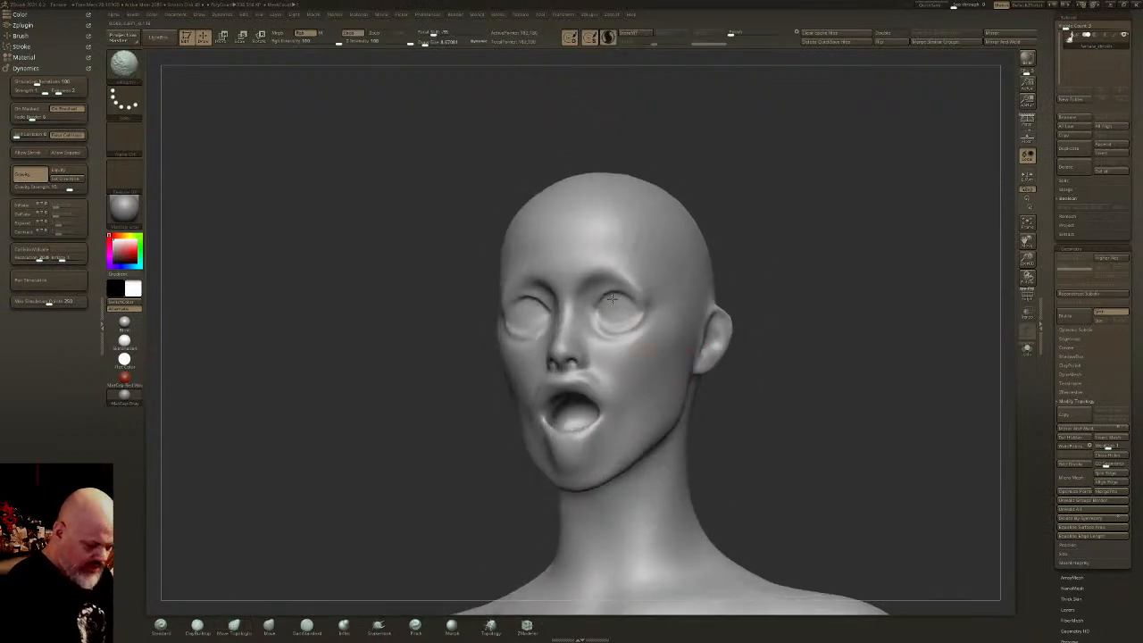
pyautogui.moveTo(671, 309); pyautogui.dragTo(639, 314, button='right')
pyautogui.moveTo(630, 364); pyautogui.dragTo(647, 324, button='right')
pyautogui.moveTo(363, 522); pyautogui.dragTo(653, 366, button='right')
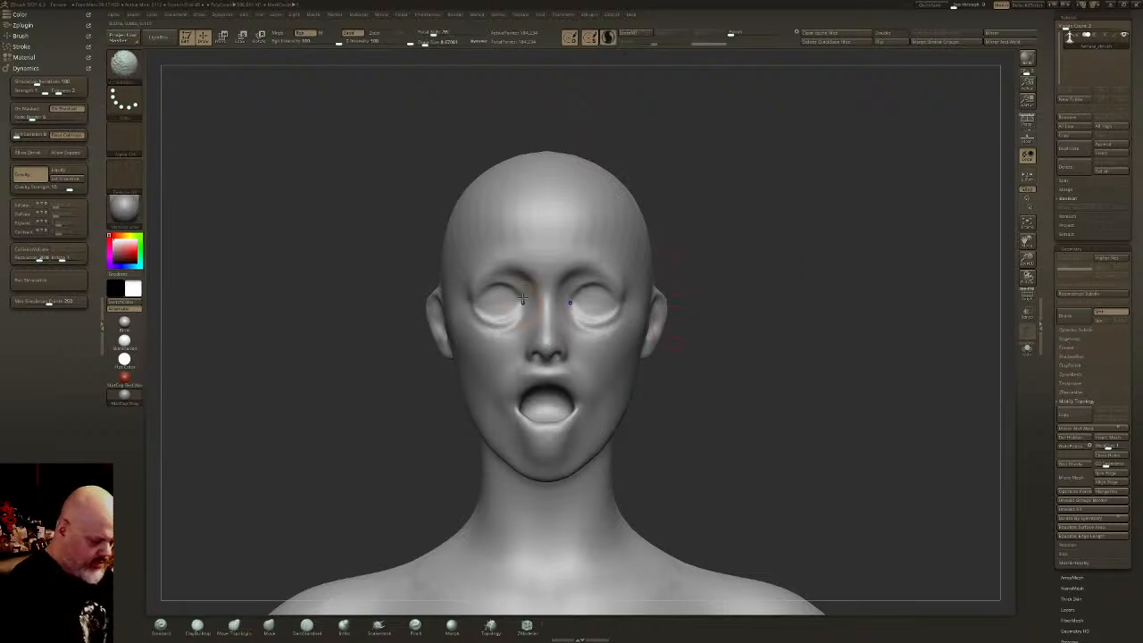
# - Define the lower lip's edge and the mouth corners using the DamStandard brush at a smaller size
pyautogui.click(306, 626)
pyautogui.moveTo(393, 500); pyautogui.dragTo(526, 393, button='right')
pyautogui.press('[')
pyautogui.press('[')
pyautogui.press('[')
pyautogui.press('[')
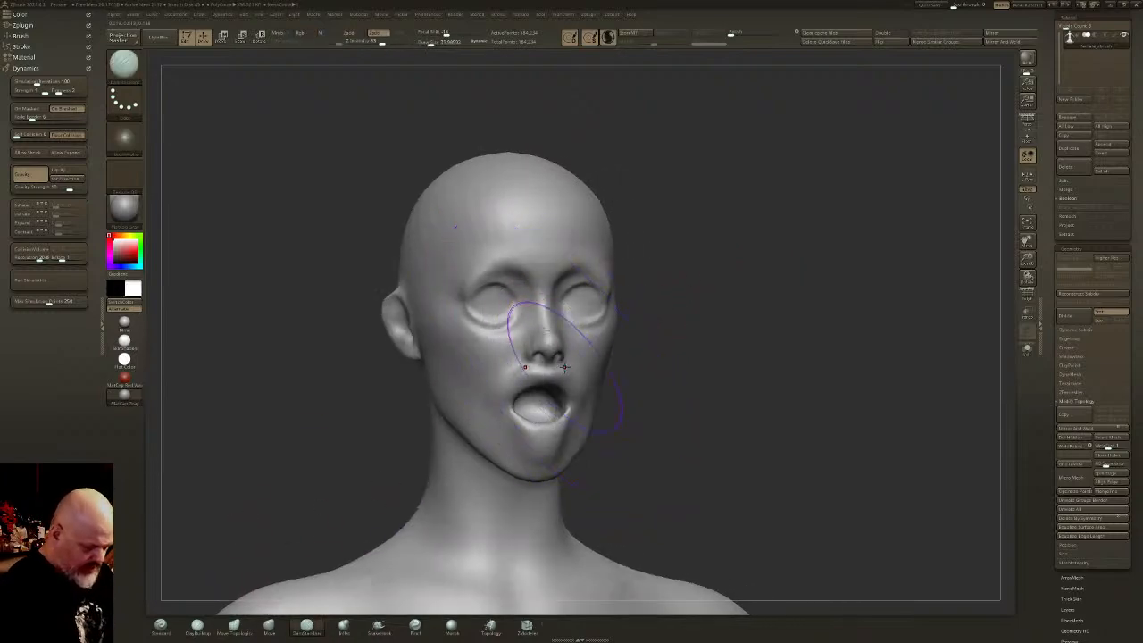
pyautogui.moveTo(559, 359)
pyautogui.keyDown('alt'); pyautogui.mouseDown(button='right')
pyautogui.moveTo(692, 334)
pyautogui.moveTo(709, 411)
pyautogui.mouseUp(button='right'); pyautogui.keyUp('alt')
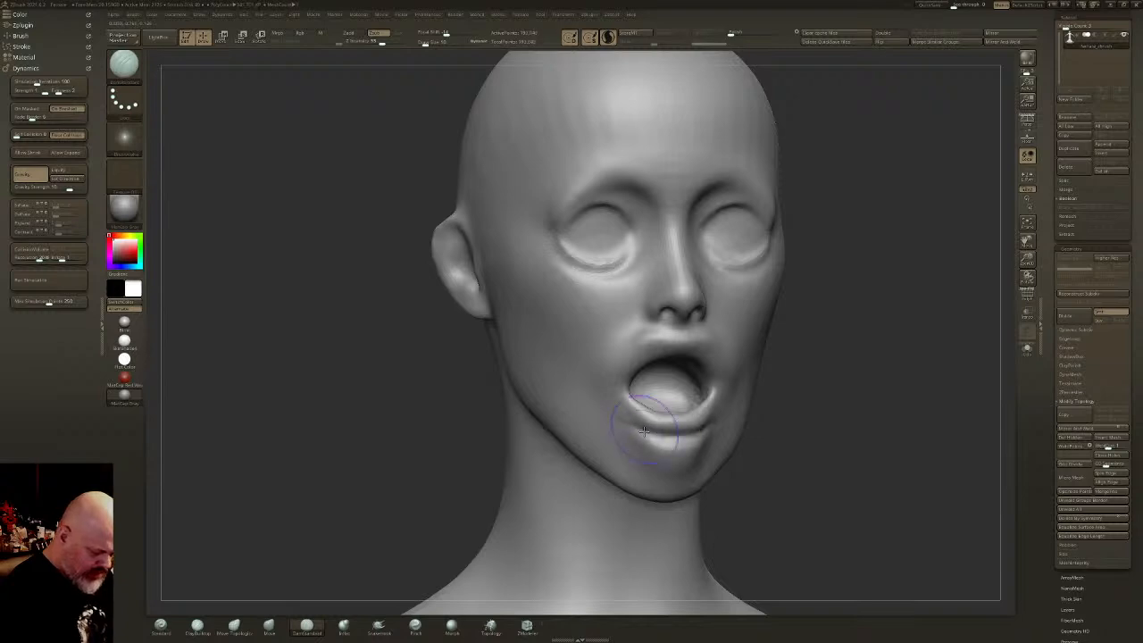
pyautogui.moveTo(619, 405)
pyautogui.mouseDown()
pyautogui.moveTo(665, 441)
pyautogui.moveTo(629, 459)
pyautogui.moveTo(661, 443)
pyautogui.moveTo(668, 463)
pyautogui.moveTo(664, 449)
pyautogui.moveTo(617, 432)
pyautogui.moveTo(601, 387)
pyautogui.moveTo(612, 424)
pyautogui.moveTo(633, 339)
pyautogui.mouseUp()
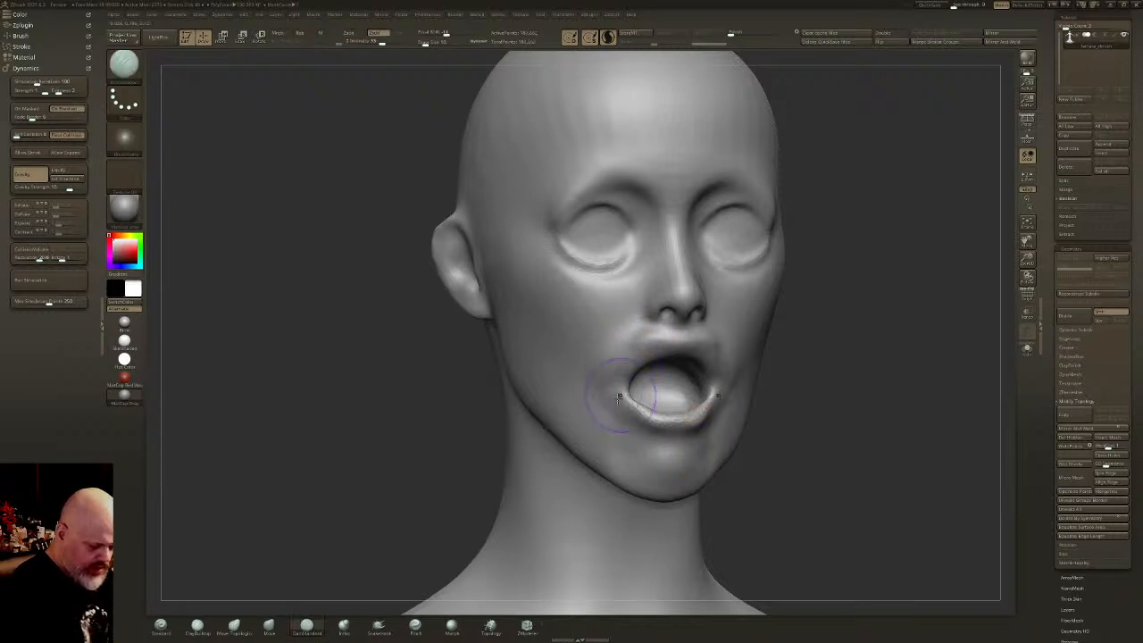
pyautogui.moveTo(625, 393); pyautogui.dragTo(615, 387)
# - Refine the lip corners and the inner rim of the open mouth with the DamStandard brush
pyautogui.moveTo(665, 386); pyautogui.dragTo(564, 391, button='right')
pyautogui.moveTo(600, 373)
pyautogui.mouseDown()
pyautogui.moveTo(593, 384)
pyautogui.moveTo(615, 379)
pyautogui.mouseUp()
pyautogui.moveTo(600, 379)
pyautogui.mouseDown(button='right')
pyautogui.moveTo(614, 380)
pyautogui.moveTo(625, 404)
pyautogui.mouseUp(button='right')
pyautogui.moveTo(615, 402); pyautogui.dragTo(615, 416)
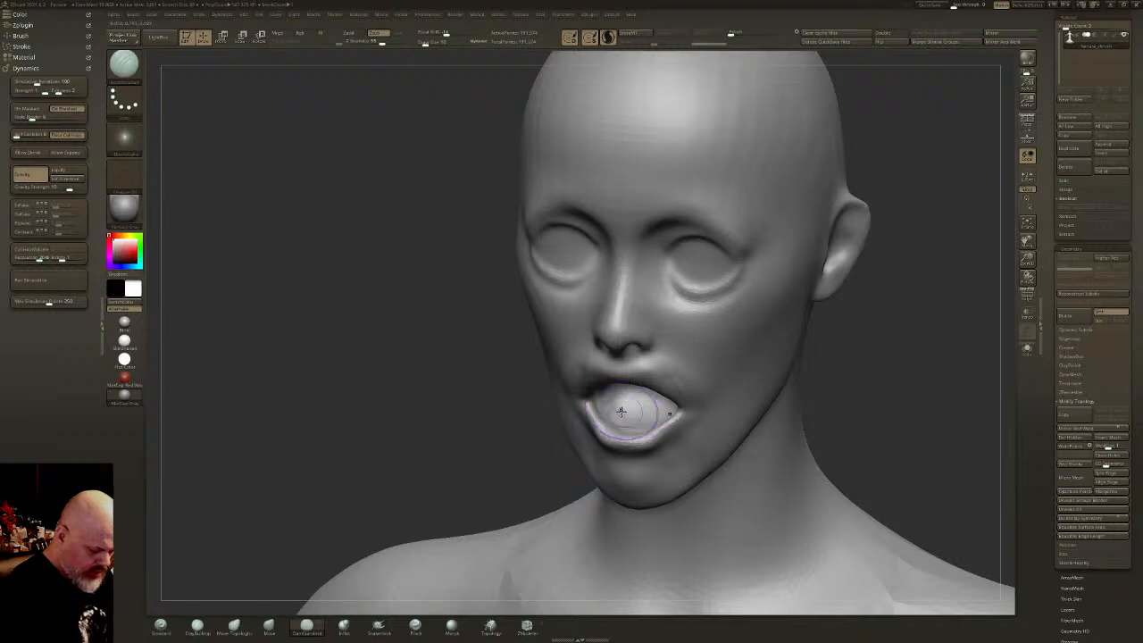
pyautogui.moveTo(625, 410); pyautogui.dragTo(631, 426, button='right')
pyautogui.moveTo(631, 429); pyautogui.dragTo(615, 416)
pyautogui.moveTo(614, 416)
pyautogui.mouseDown(button='right')
pyautogui.moveTo(590, 373)
pyautogui.moveTo(608, 330)
pyautogui.mouseUp(button='right')
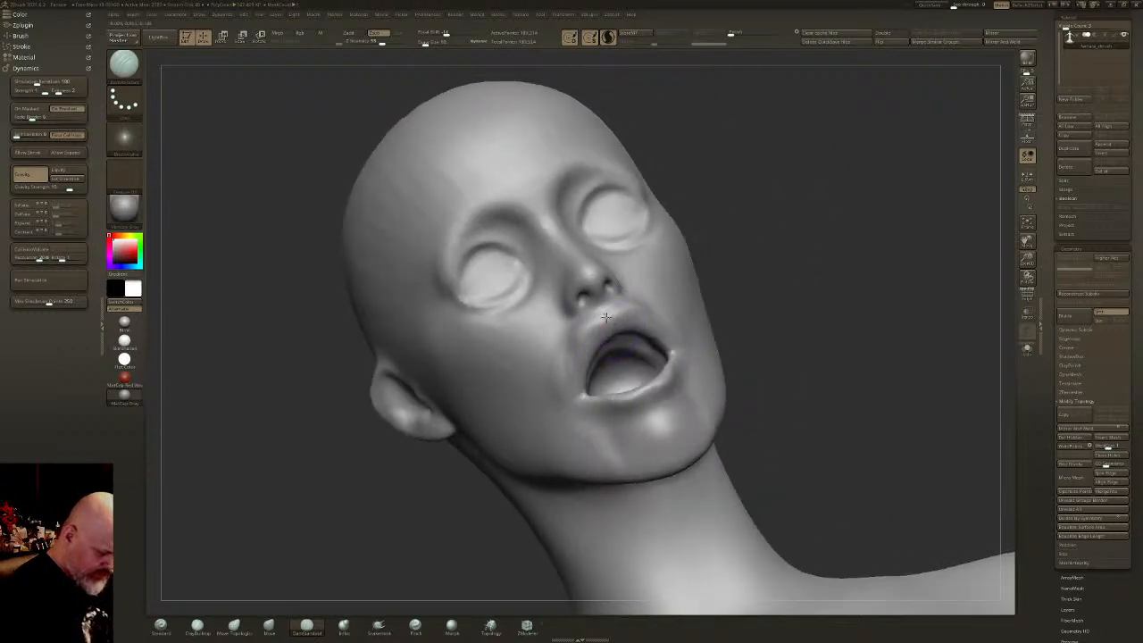
# - Carve the philtrum below the nose and define the upper lip's contour, smoothing the surrounding skin
pyautogui.moveTo(607, 313); pyautogui.dragTo(610, 317)
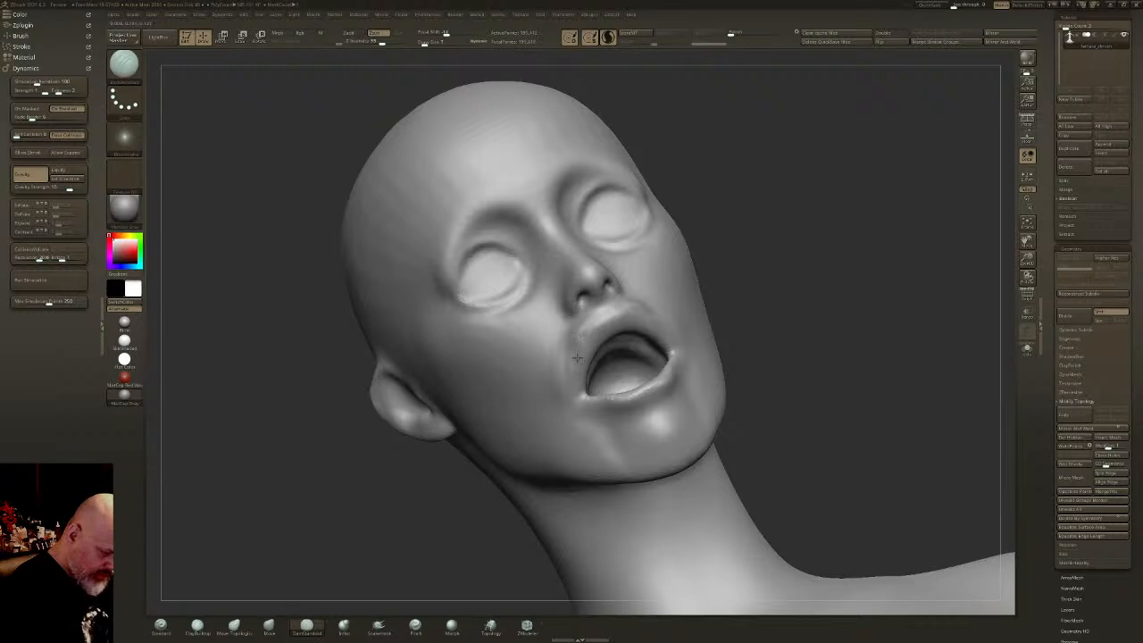
pyautogui.moveTo(588, 321)
pyautogui.keyDown('shift'); pyautogui.mouseDown()
pyautogui.moveTo(576, 331)
pyautogui.moveTo(602, 307)
pyautogui.mouseUp(); pyautogui.keyUp('shift')
pyautogui.moveTo(587, 295)
pyautogui.mouseDown()
pyautogui.moveTo(578, 308)
pyautogui.moveTo(587, 348)
pyautogui.mouseUp()
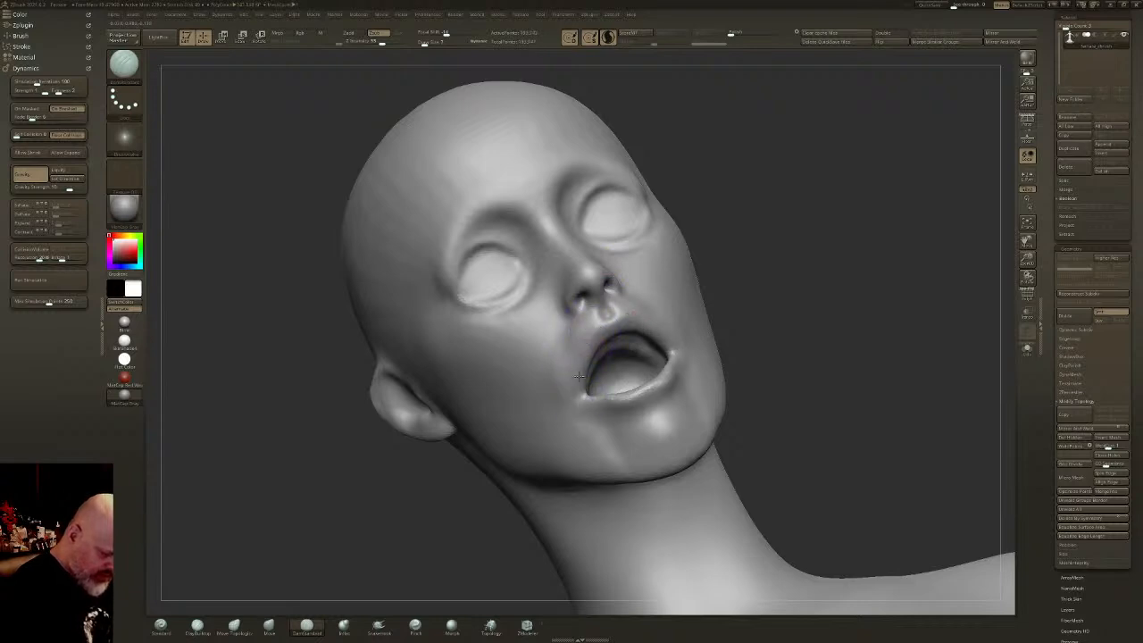
pyautogui.moveTo(674, 361)
pyautogui.keyDown('alt'); pyautogui.mouseDown()
pyautogui.moveTo(668, 384)
pyautogui.moveTo(605, 402)
pyautogui.moveTo(635, 398)
pyautogui.mouseUp(); pyautogui.keyUp('alt')
pyautogui.moveTo(585, 398)
pyautogui.mouseDown(button='right')
pyautogui.moveTo(641, 372)
pyautogui.moveTo(607, 378)
pyautogui.moveTo(592, 454)
pyautogui.mouseUp(button='right')
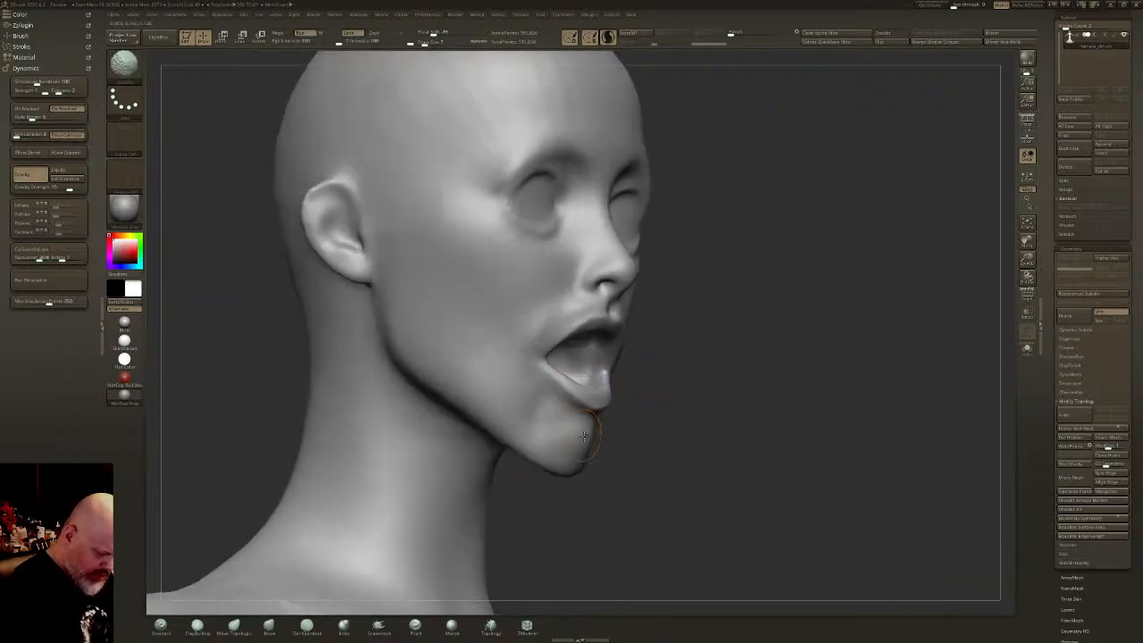
# - Smooth the chin and build up the chin and jawline with the ClayBuildup brush
pyautogui.keyDown('shift'); pyautogui.moveTo(578, 468); pyautogui.dragTo(588, 445); pyautogui.keyUp('shift')
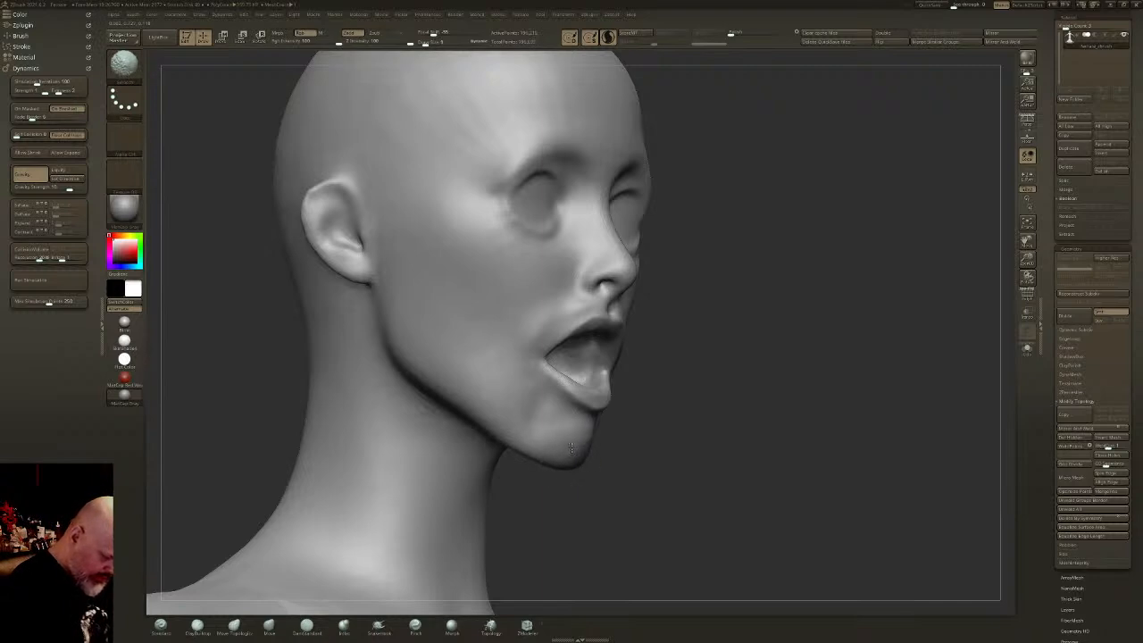
pyautogui.moveTo(412, 197)
pyautogui.mouseDown(button='right')
pyautogui.moveTo(548, 357)
pyautogui.moveTo(539, 473)
pyautogui.mouseUp(button='right')
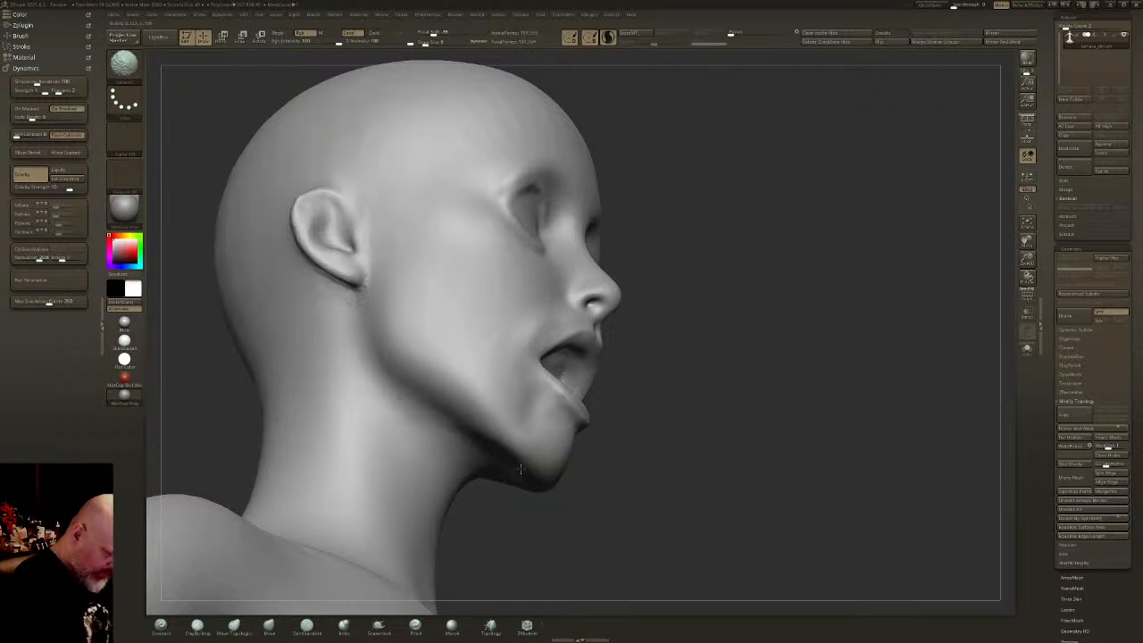
pyautogui.press('b')
pyautogui.press('c')
pyautogui.press('b')
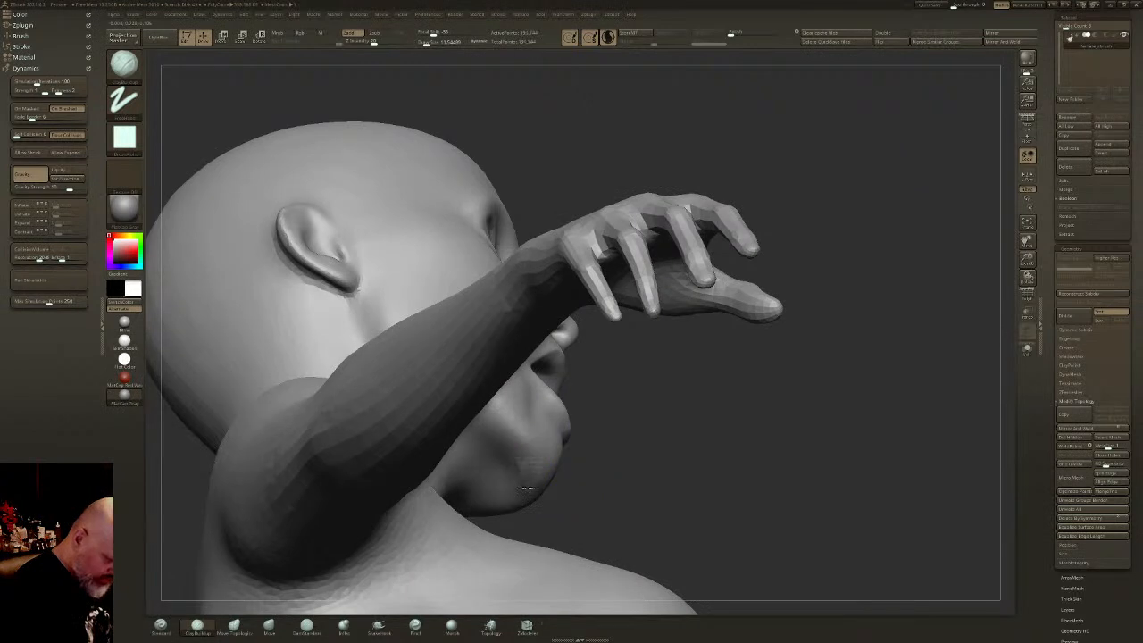
pyautogui.moveTo(527, 488)
pyautogui.mouseDown()
pyautogui.moveTo(500, 482)
pyautogui.moveTo(494, 493)
pyautogui.mouseUp()
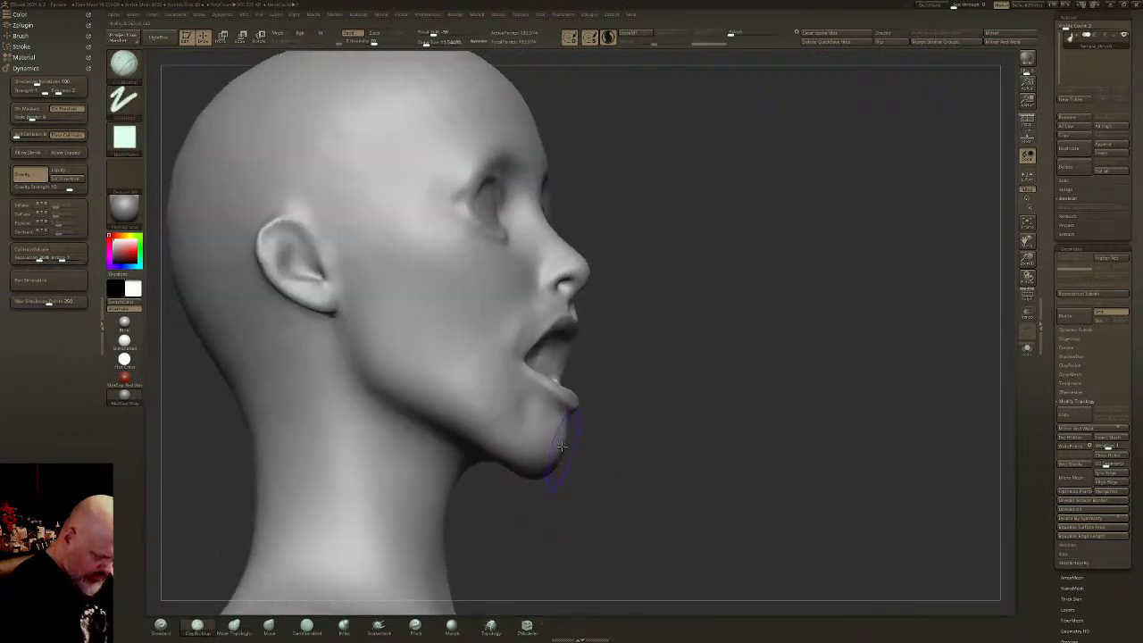
pyautogui.moveTo(562, 446); pyautogui.dragTo(481, 434, button='right')
pyautogui.moveTo(725, 407)
pyautogui.mouseDown()
pyautogui.moveTo(646, 416)
pyautogui.moveTo(623, 450)
pyautogui.moveTo(656, 440)
pyautogui.mouseUp()
# - Sculpt gaunt cheeks with ClayBuildup strokes between the cheekbones and jaw, and smooth them into the face
pyautogui.press('b')
pyautogui.press('s')
pyautogui.press('t')
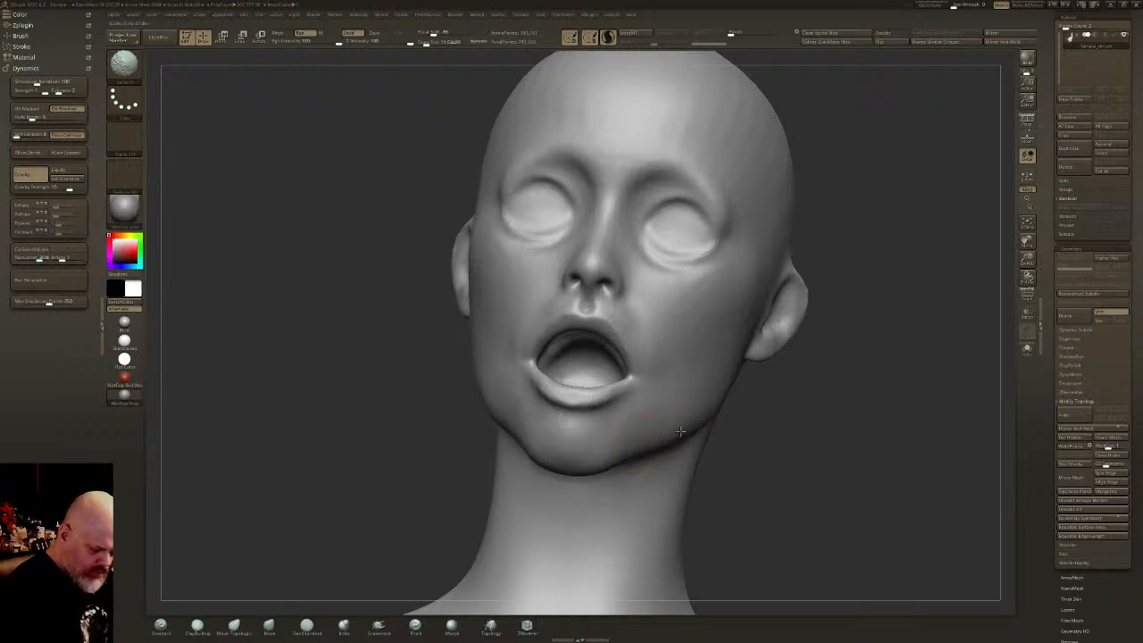
pyautogui.moveTo(750, 416)
pyautogui.mouseDown(button='right')
pyautogui.moveTo(668, 408)
pyautogui.moveTo(730, 402)
pyautogui.moveTo(715, 288)
pyautogui.moveTo(772, 373)
pyautogui.moveTo(768, 390)
pyautogui.moveTo(669, 347)
pyautogui.mouseUp(button='right')
pyautogui.moveTo(686, 322); pyautogui.dragTo(642, 377)
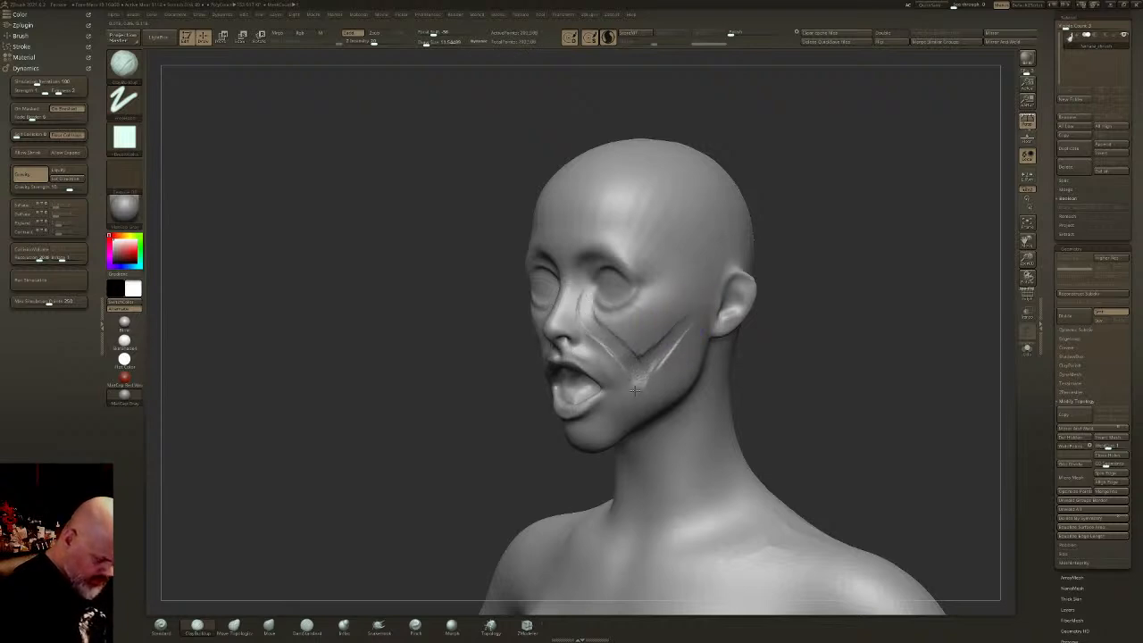
pyautogui.keyDown('shift'); pyautogui.moveTo(602, 422); pyautogui.dragTo(632, 399); pyautogui.keyUp('shift')
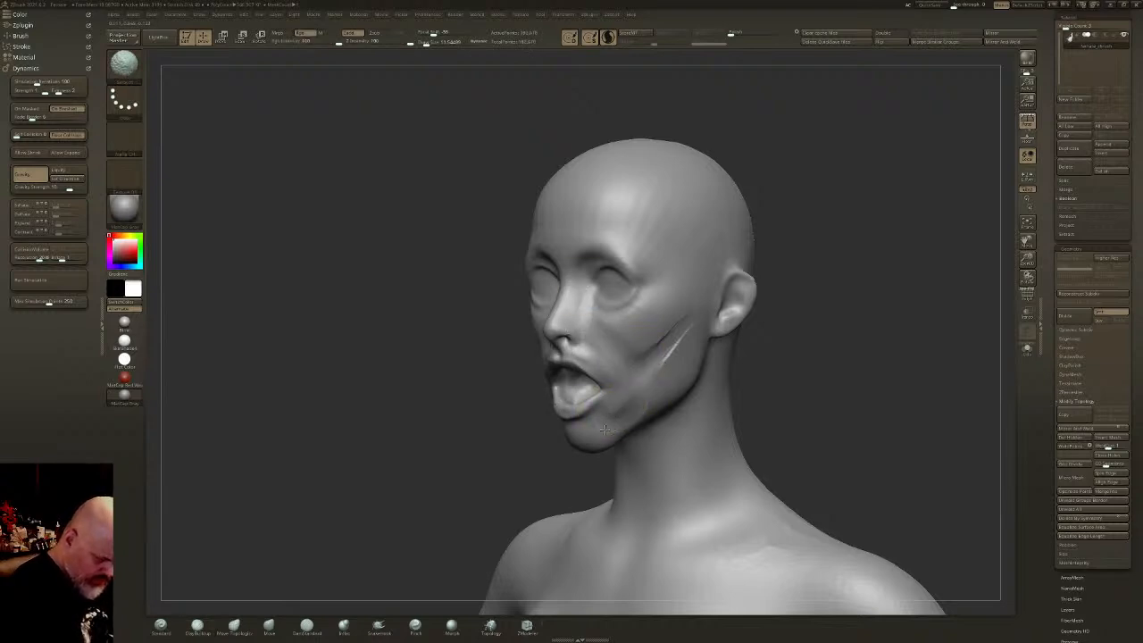
pyautogui.moveTo(680, 309)
pyautogui.mouseDown(button='right')
pyautogui.moveTo(694, 276)
pyautogui.moveTo(670, 319)
pyautogui.moveTo(625, 331)
pyautogui.moveTo(702, 334)
pyautogui.mouseUp(button='right')
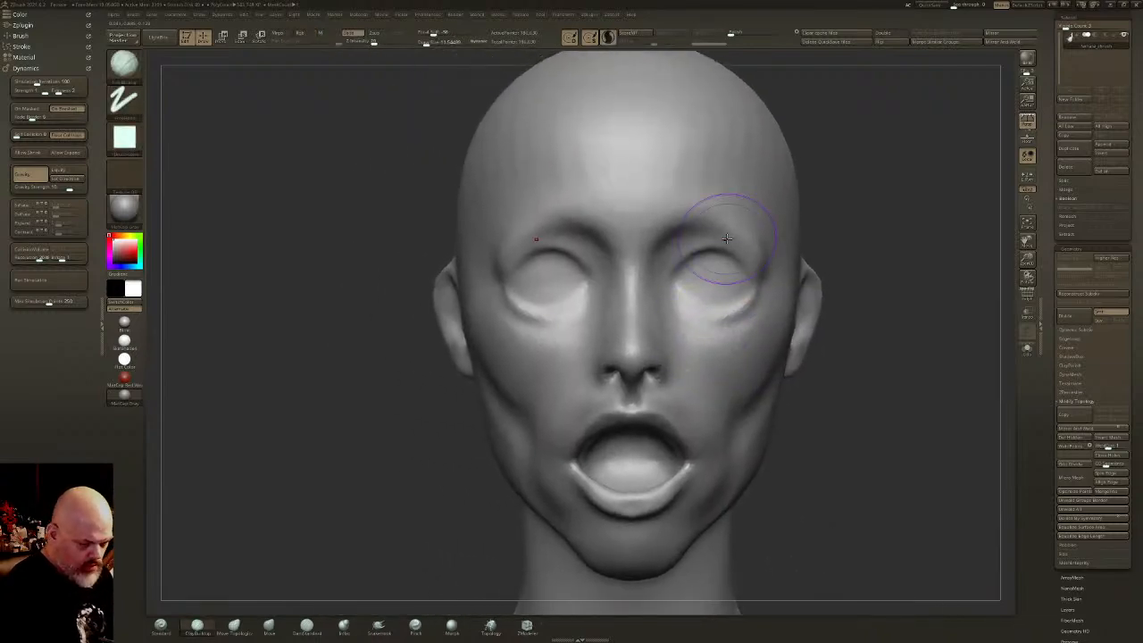
# - Sharpen and deepen the rims of both eye sockets with the DamStandard brush
pyautogui.click(307, 626)
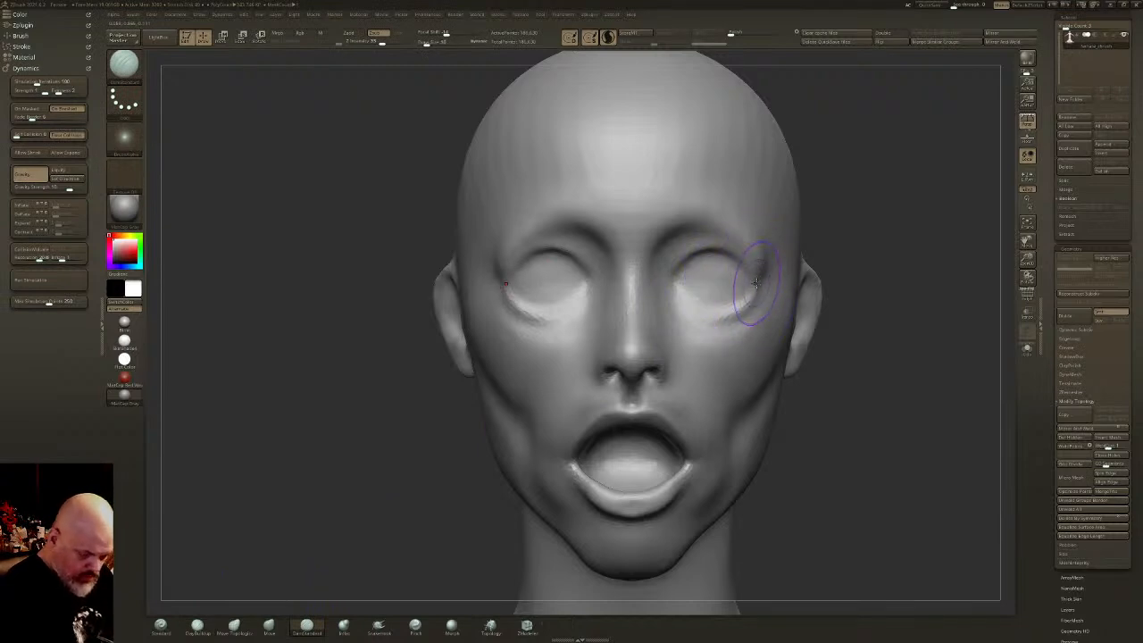
pyautogui.moveTo(744, 286)
pyautogui.mouseDown()
pyautogui.moveTo(702, 302)
pyautogui.moveTo(681, 292)
pyautogui.moveTo(690, 261)
pyautogui.moveTo(715, 254)
pyautogui.moveTo(749, 269)
pyautogui.moveTo(712, 249)
pyautogui.moveTo(673, 271)
pyautogui.moveTo(732, 256)
pyautogui.moveTo(737, 292)
pyautogui.moveTo(676, 285)
pyautogui.moveTo(707, 259)
pyautogui.moveTo(700, 292)
pyautogui.moveTo(731, 288)
pyautogui.moveTo(723, 270)
pyautogui.moveTo(706, 279)
pyautogui.moveTo(720, 275)
pyautogui.mouseUp()
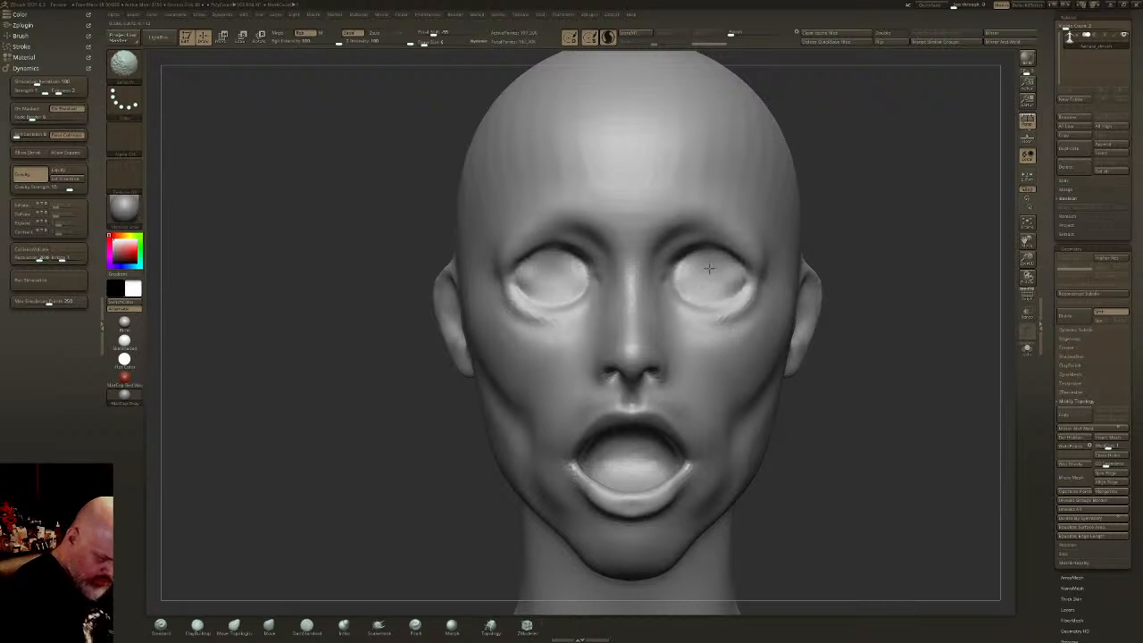
pyautogui.moveTo(702, 294)
pyautogui.mouseDown(button='right')
pyautogui.moveTo(692, 354)
pyautogui.moveTo(719, 332)
pyautogui.mouseUp(button='right')
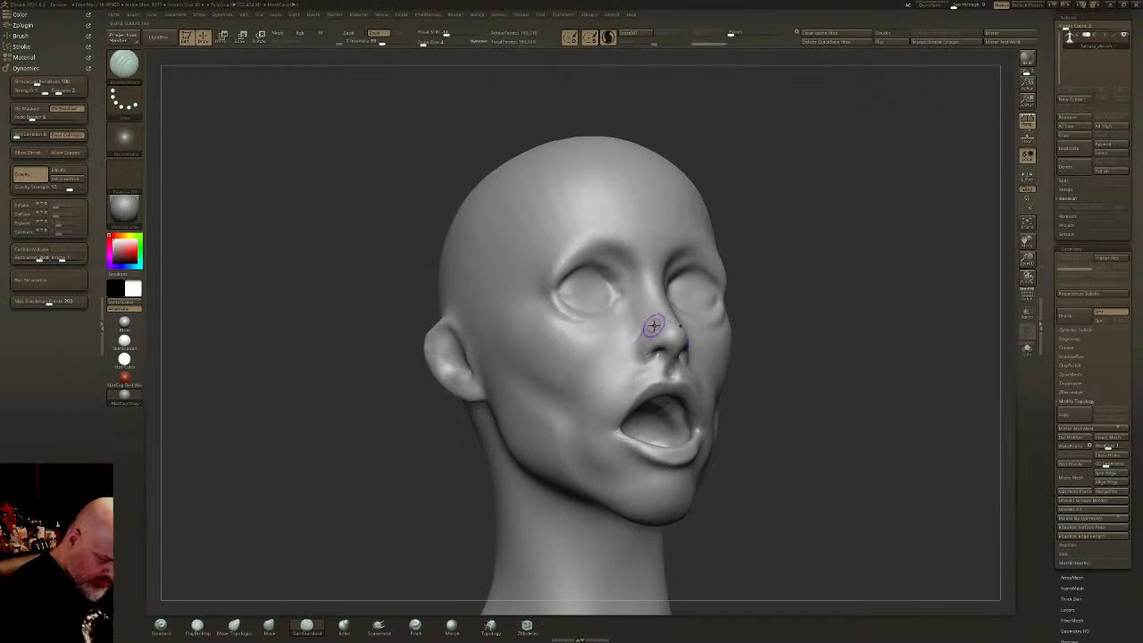
# - Carve creases from the nostrils down around the mouth, soften them, and define the mouth corners
pyautogui.moveTo(630, 342); pyautogui.dragTo(609, 384)
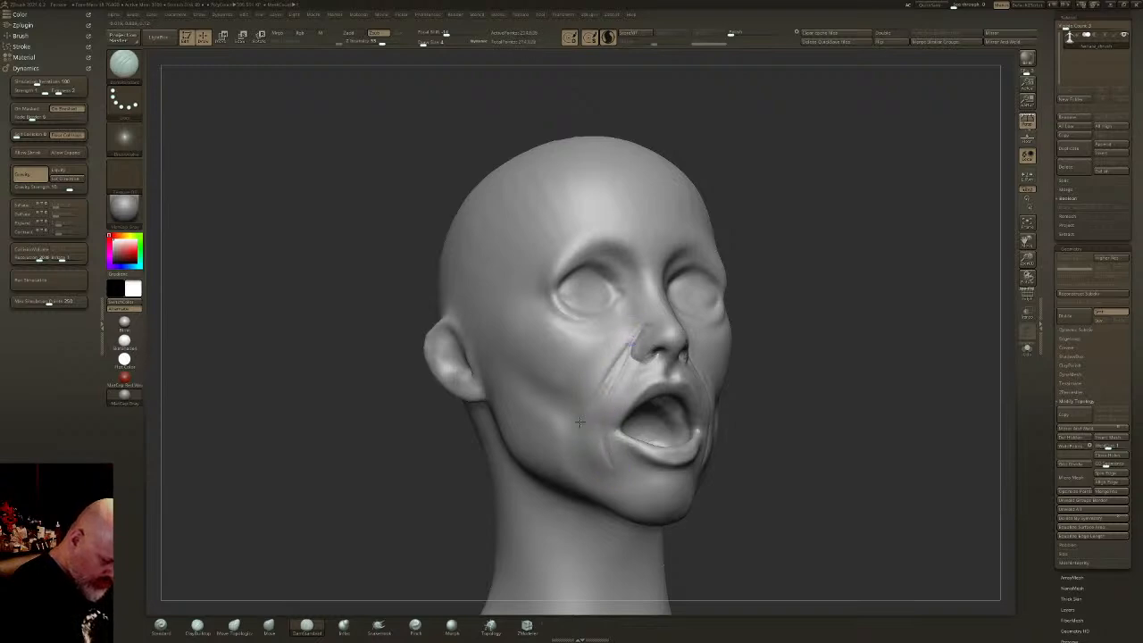
pyautogui.keyDown('shift'); pyautogui.moveTo(640, 325); pyautogui.dragTo(603, 389); pyautogui.keyUp('shift')
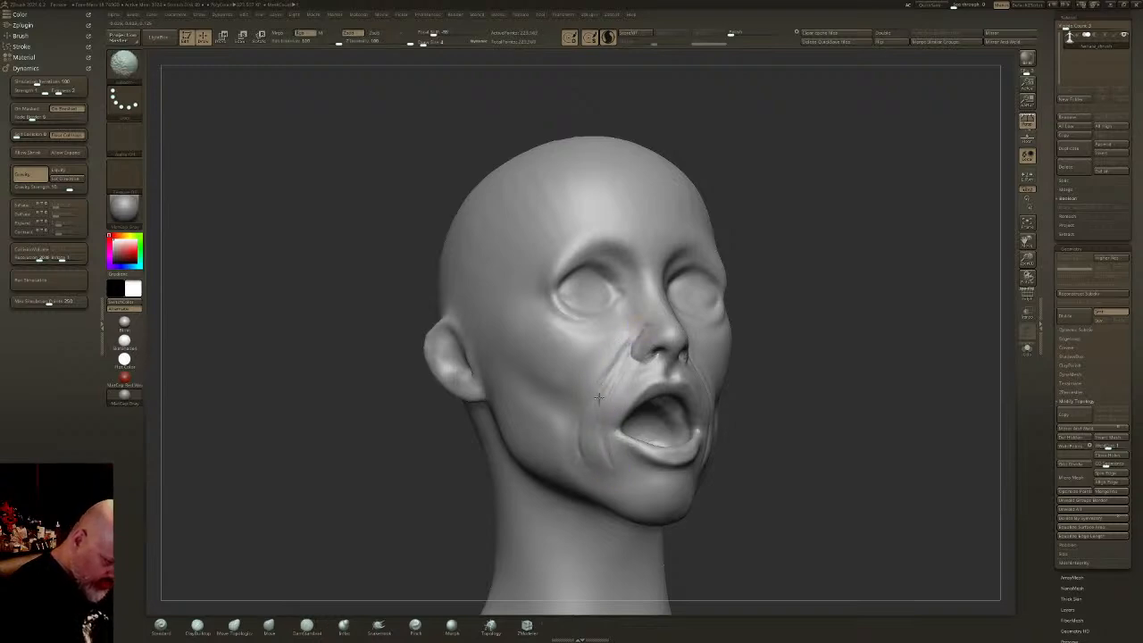
pyautogui.moveTo(616, 432); pyautogui.dragTo(623, 423)
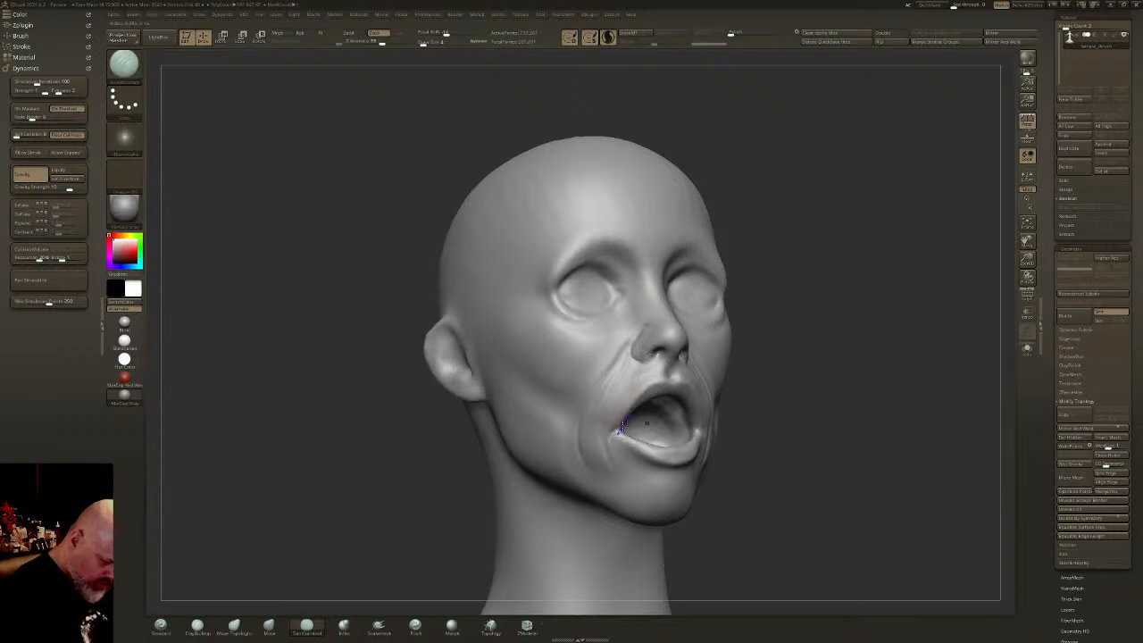
pyautogui.moveTo(618, 432); pyautogui.dragTo(671, 335, button='right')
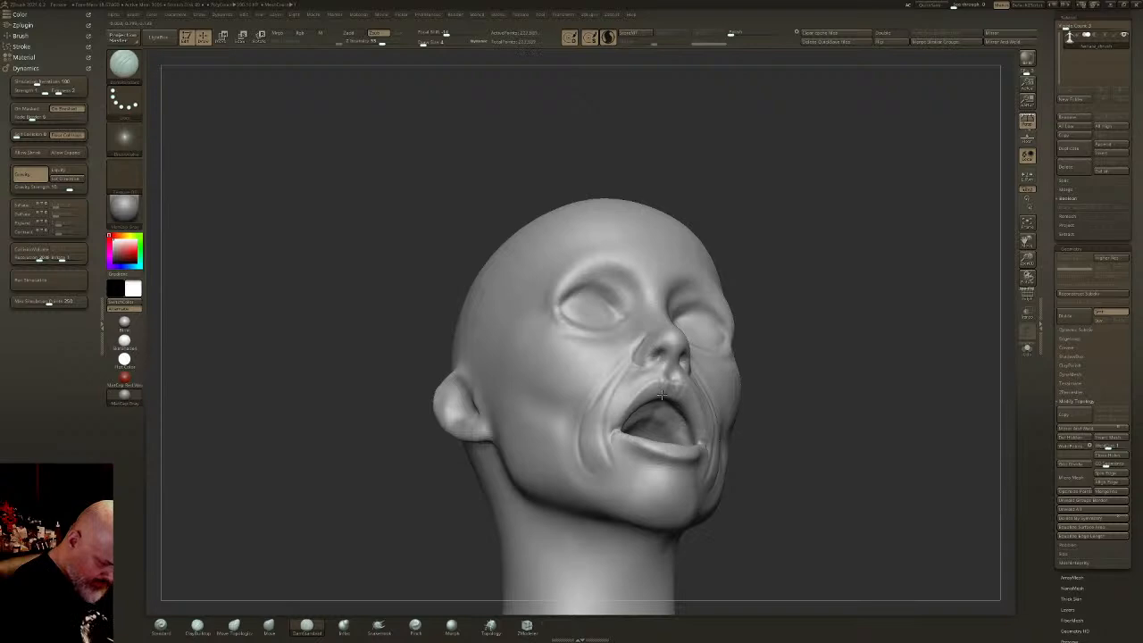
# - Carve fine wrinkles into both lips and a crease above the chin, and soften the folds beside the mouth
pyautogui.moveTo(656, 395); pyautogui.dragTo(652, 366)
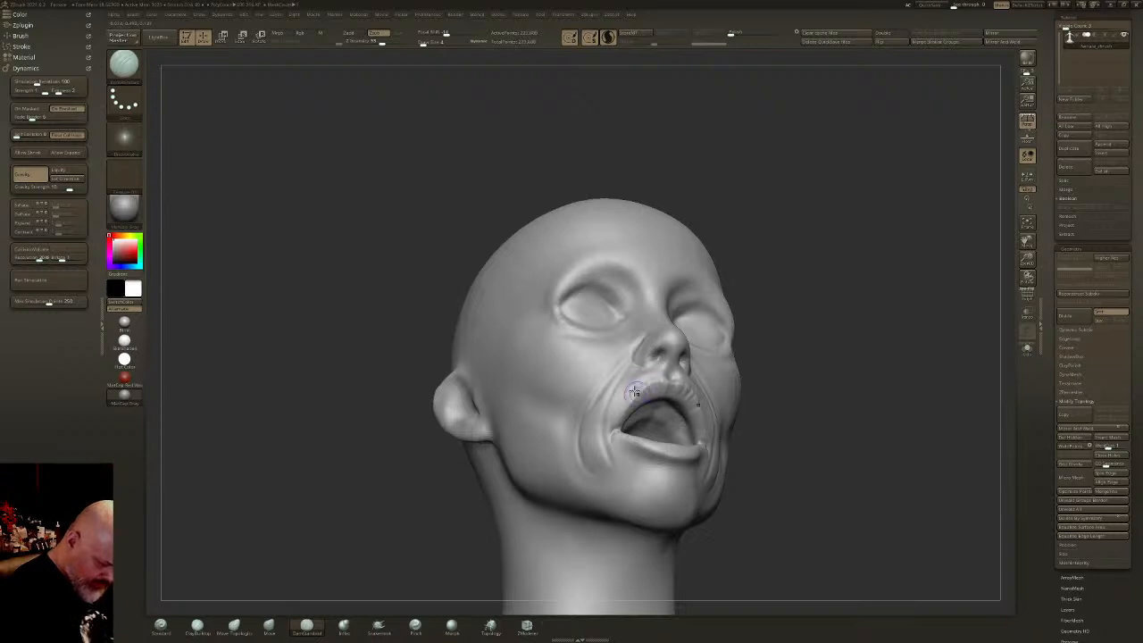
pyautogui.moveTo(641, 427); pyautogui.dragTo(661, 483, button='right')
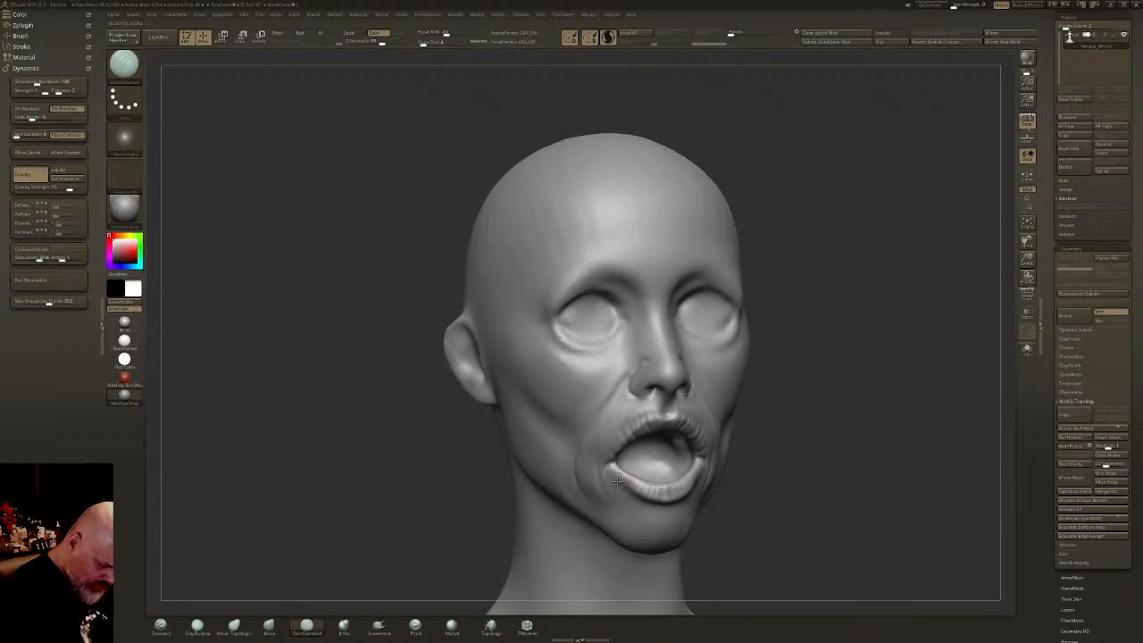
pyautogui.moveTo(625, 474); pyautogui.dragTo(611, 465)
pyautogui.moveTo(651, 509); pyautogui.dragTo(664, 476, button='right')
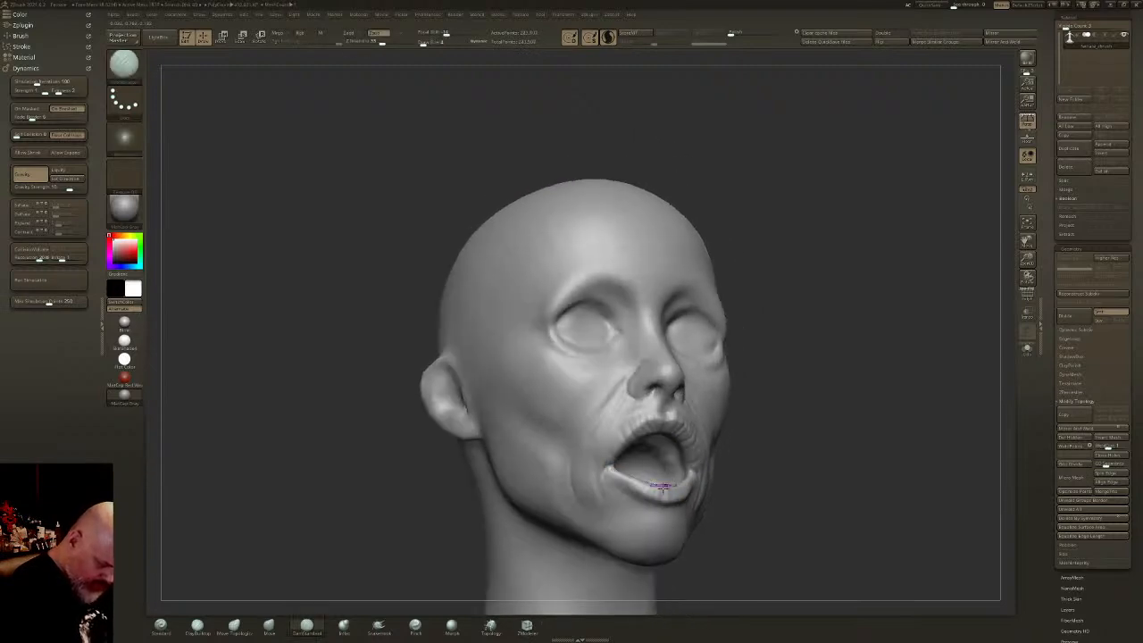
pyautogui.moveTo(639, 510); pyautogui.dragTo(650, 509)
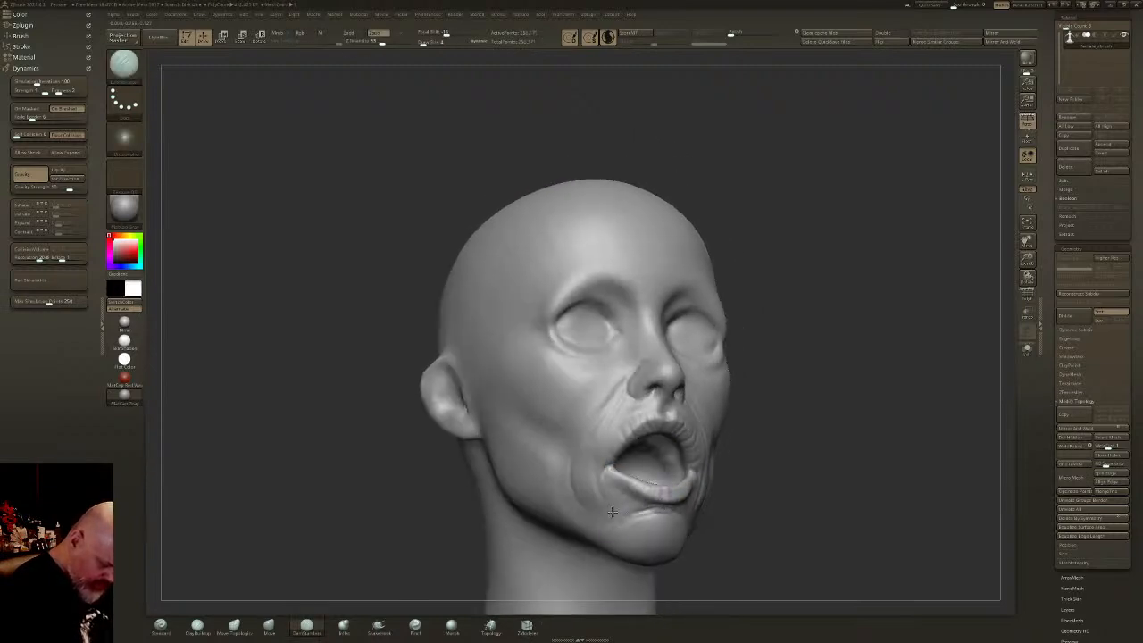
pyautogui.keyDown('shift'); pyautogui.moveTo(556, 482); pyautogui.dragTo(566, 436); pyautogui.keyUp('shift')
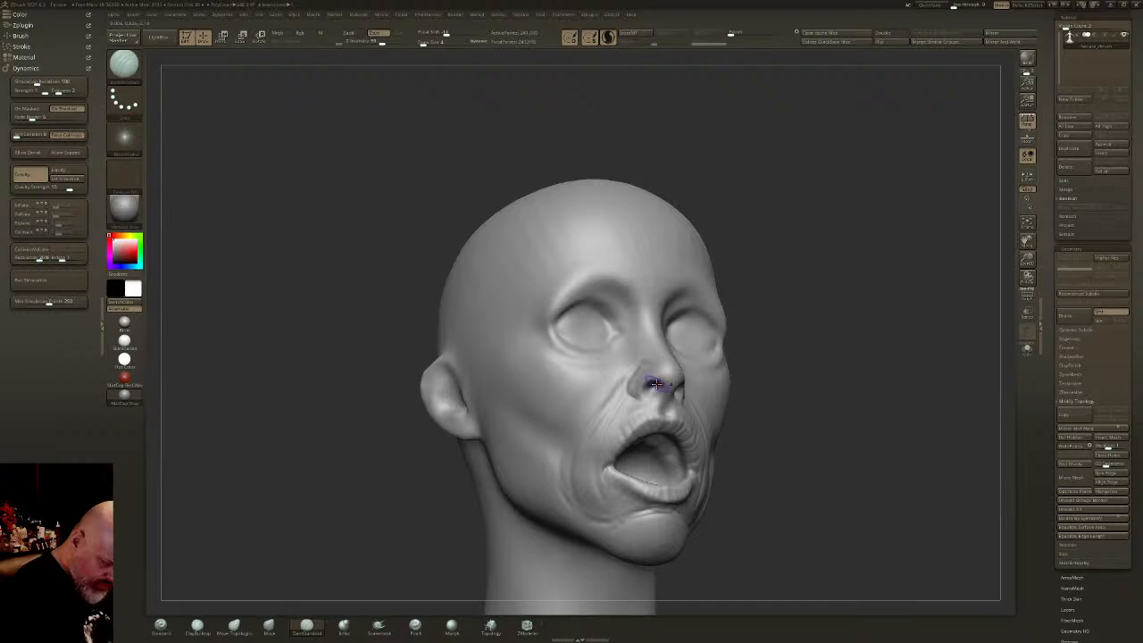
# - Carve and soften the creases around the nostrils and along the sides of the nose
pyautogui.keyDown('shift'); pyautogui.moveTo(649, 385); pyautogui.dragTo(642, 389); pyautogui.keyUp('shift')
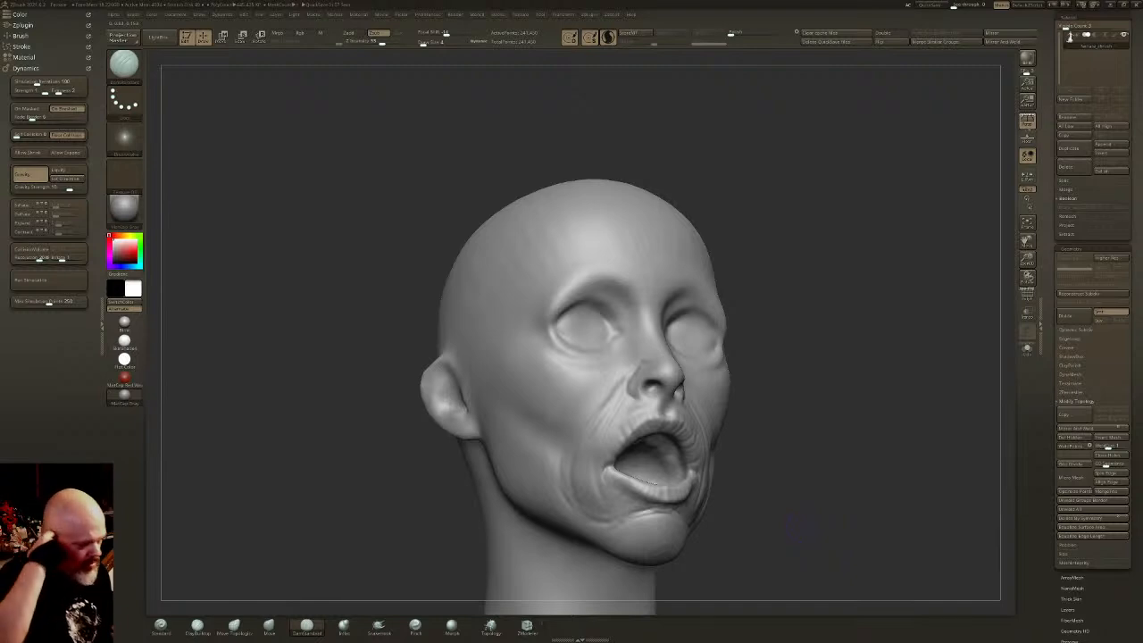
pyautogui.moveTo(674, 378)
pyautogui.keyDown('shift'); pyautogui.mouseDown(button='right')
pyautogui.moveTo(702, 413)
pyautogui.moveTo(641, 321)
pyautogui.moveTo(618, 324)
pyautogui.mouseUp(button='right'); pyautogui.keyUp('shift')
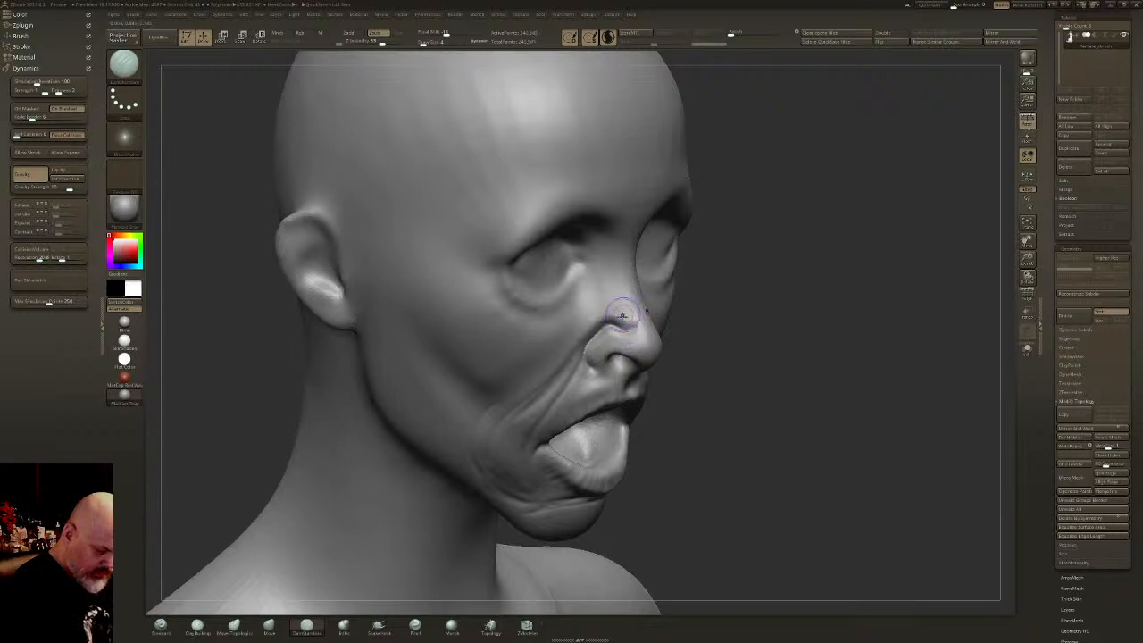
pyautogui.moveTo(632, 328)
pyautogui.mouseDown()
pyautogui.moveTo(623, 312)
pyautogui.moveTo(593, 310)
pyautogui.moveTo(641, 328)
pyautogui.mouseUp()
pyautogui.moveTo(635, 286)
pyautogui.keyDown('ctrl'); pyautogui.mouseDown(button='right')
pyautogui.moveTo(658, 375)
pyautogui.moveTo(635, 438)
pyautogui.moveTo(602, 418)
pyautogui.moveTo(641, 337)
pyautogui.moveTo(630, 379)
pyautogui.moveTo(605, 273)
pyautogui.moveTo(606, 328)
pyautogui.mouseUp(button='right'); pyautogui.keyUp('ctrl')
pyautogui.keyDown('ctrl'); pyautogui.moveTo(613, 391); pyautogui.dragTo(615, 364, button='right'); pyautogui.keyUp('ctrl')
pyautogui.keyDown('ctrl'); pyautogui.moveTo(621, 404); pyautogui.dragTo(607, 367, button='right'); pyautogui.keyUp('ctrl')
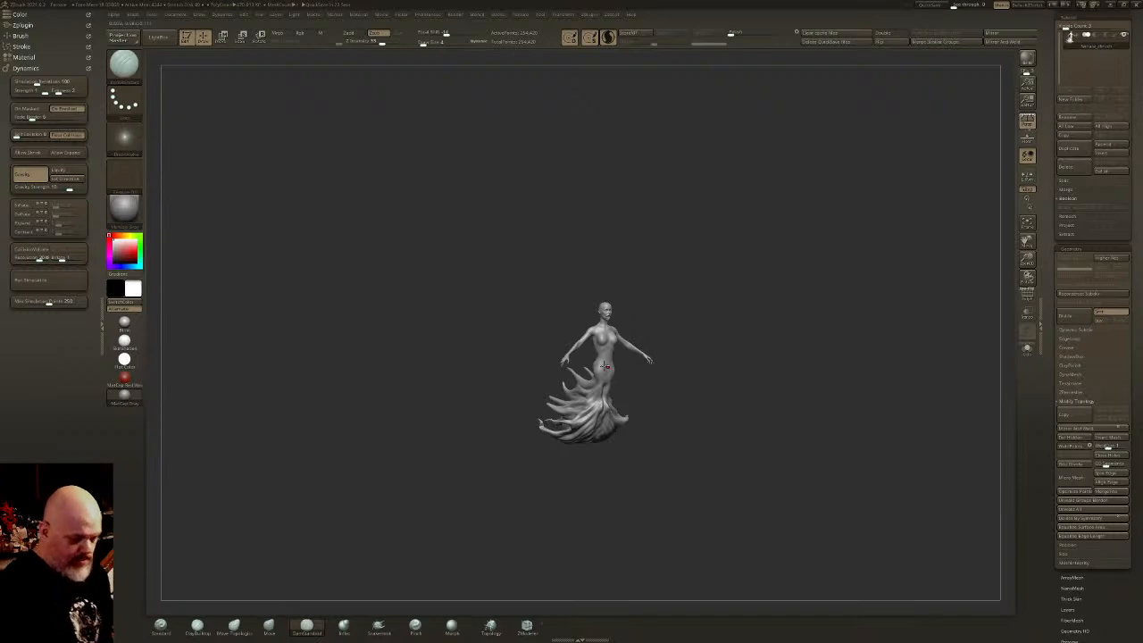
# - Carve frown wrinkles between the eyebrows and sharpen the brow ridges outward to the temples with the DamStandard brush
pyautogui.keyDown('ctrl'); pyautogui.moveTo(606, 366); pyautogui.dragTo(661, 325, button='right'); pyautogui.keyUp('ctrl')
pyautogui.moveTo(656, 192)
pyautogui.keyDown('alt'); pyautogui.mouseDown(button='right')
pyautogui.moveTo(635, 406)
pyautogui.moveTo(655, 351)
pyautogui.moveTo(657, 306)
pyautogui.moveTo(629, 408)
pyautogui.moveTo(690, 572)
pyautogui.moveTo(687, 607)
pyautogui.mouseUp(button='right'); pyautogui.keyUp('alt')
pyautogui.moveTo(679, 404)
pyautogui.keyDown('ctrl'); pyautogui.mouseDown(button='right')
pyautogui.moveTo(679, 559)
pyautogui.moveTo(633, 327)
pyautogui.mouseUp(button='right'); pyautogui.keyUp('ctrl')
pyautogui.moveTo(633, 384)
pyautogui.keyDown('ctrl'); pyautogui.mouseDown(button='right')
pyautogui.moveTo(627, 353)
pyautogui.moveTo(629, 372)
pyautogui.moveTo(672, 346)
pyautogui.moveTo(624, 332)
pyautogui.moveTo(640, 199)
pyautogui.mouseUp(button='right'); pyautogui.keyUp('ctrl')
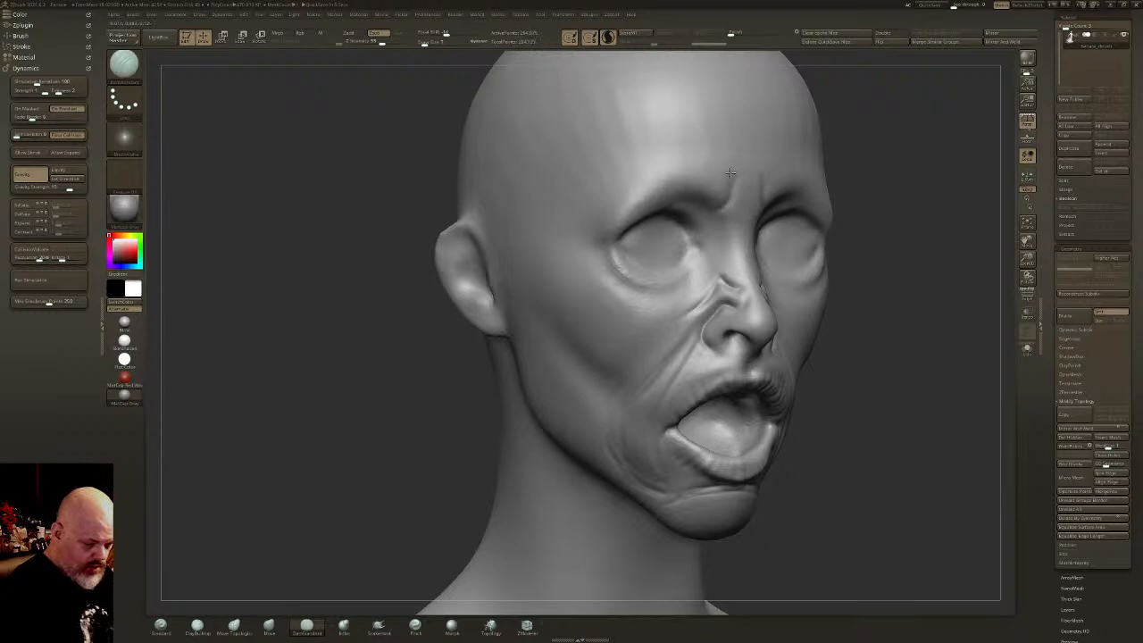
pyautogui.moveTo(705, 205)
pyautogui.mouseDown()
pyautogui.moveTo(745, 184)
pyautogui.moveTo(735, 133)
pyautogui.moveTo(737, 231)
pyautogui.moveTo(716, 223)
pyautogui.mouseUp()
pyautogui.moveTo(713, 212); pyautogui.dragTo(717, 174, button='right')
pyautogui.moveTo(713, 193); pyautogui.dragTo(653, 181)
pyautogui.moveTo(642, 166); pyautogui.dragTo(692, 182, button='right')
pyautogui.moveTo(679, 182)
pyautogui.mouseDown()
pyautogui.moveTo(625, 185)
pyautogui.moveTo(568, 168)
pyautogui.moveTo(617, 202)
pyautogui.moveTo(653, 183)
pyautogui.mouseUp()
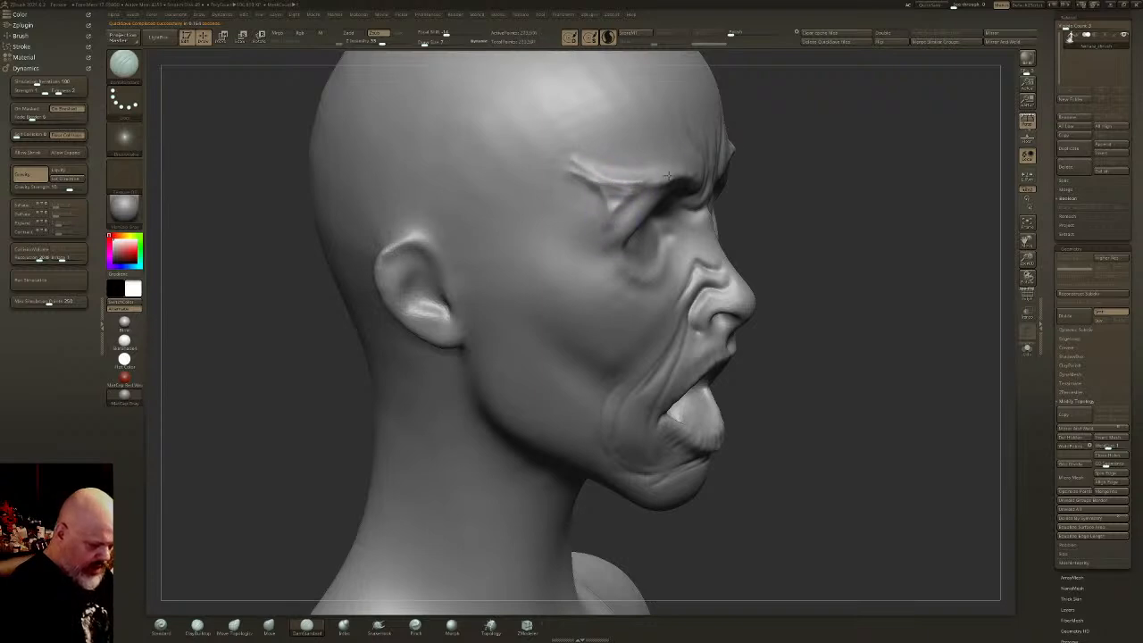
pyautogui.moveTo(654, 182); pyautogui.dragTo(605, 177, button='right')
pyautogui.moveTo(701, 184); pyautogui.dragTo(623, 191)
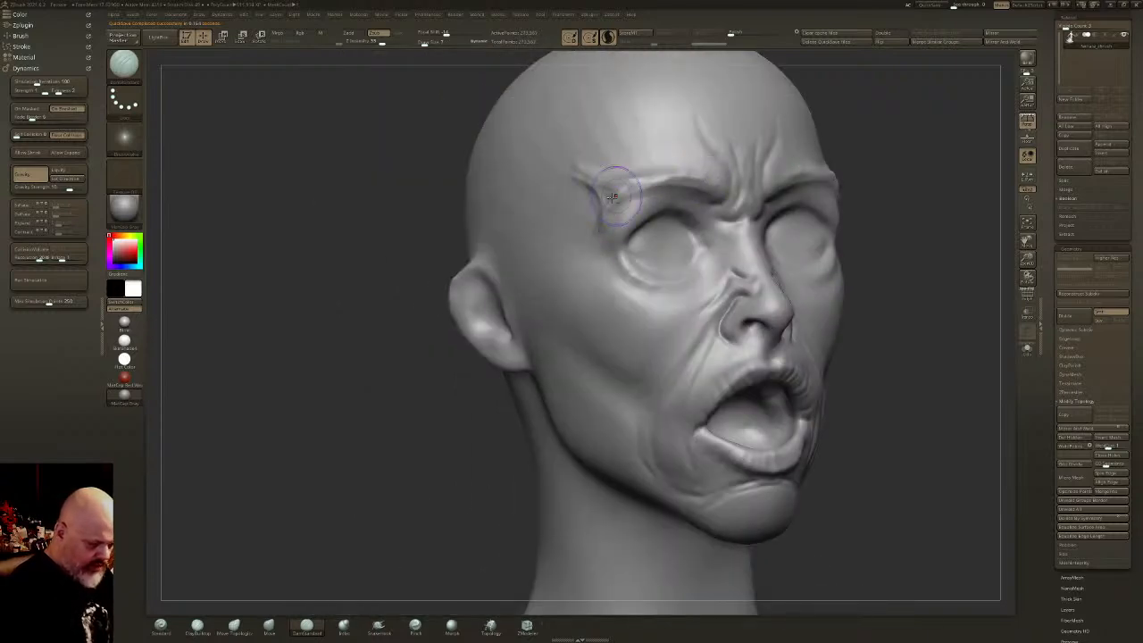
pyautogui.moveTo(716, 182)
pyautogui.mouseDown()
pyautogui.moveTo(582, 174)
pyautogui.moveTo(591, 183)
pyautogui.moveTo(633, 177)
pyautogui.mouseUp()
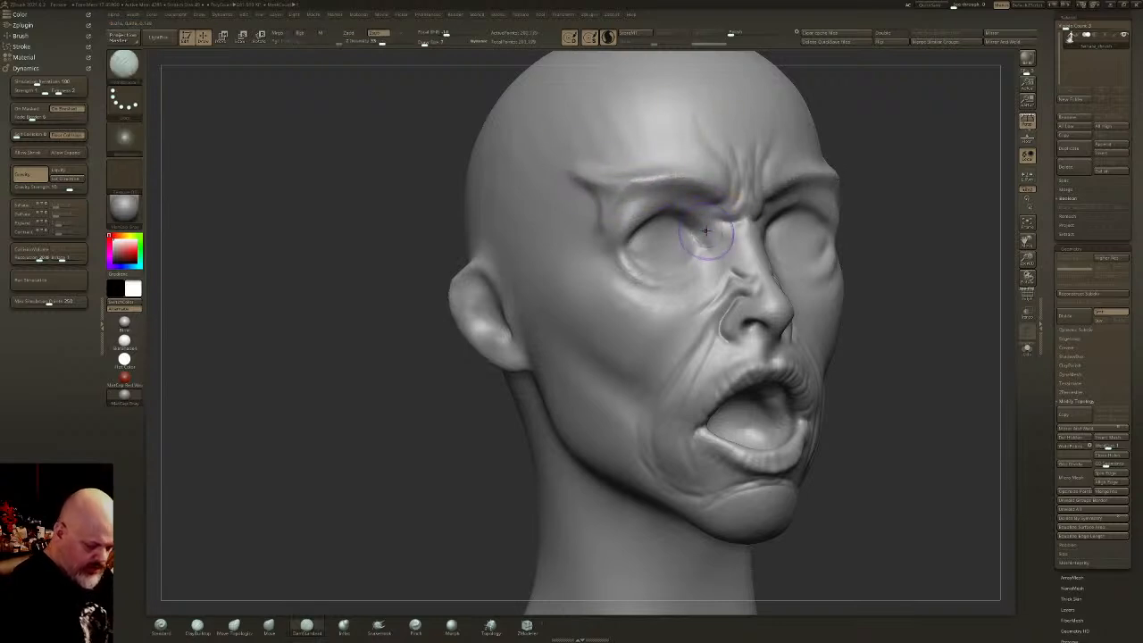
# - Carve the upper and lower eyelid rims and crease the sides of the nose bridge
pyautogui.moveTo(709, 234); pyautogui.dragTo(683, 209, button='right')
pyautogui.moveTo(664, 202)
pyautogui.mouseDown()
pyautogui.moveTo(629, 222)
pyautogui.moveTo(705, 222)
pyautogui.mouseUp()
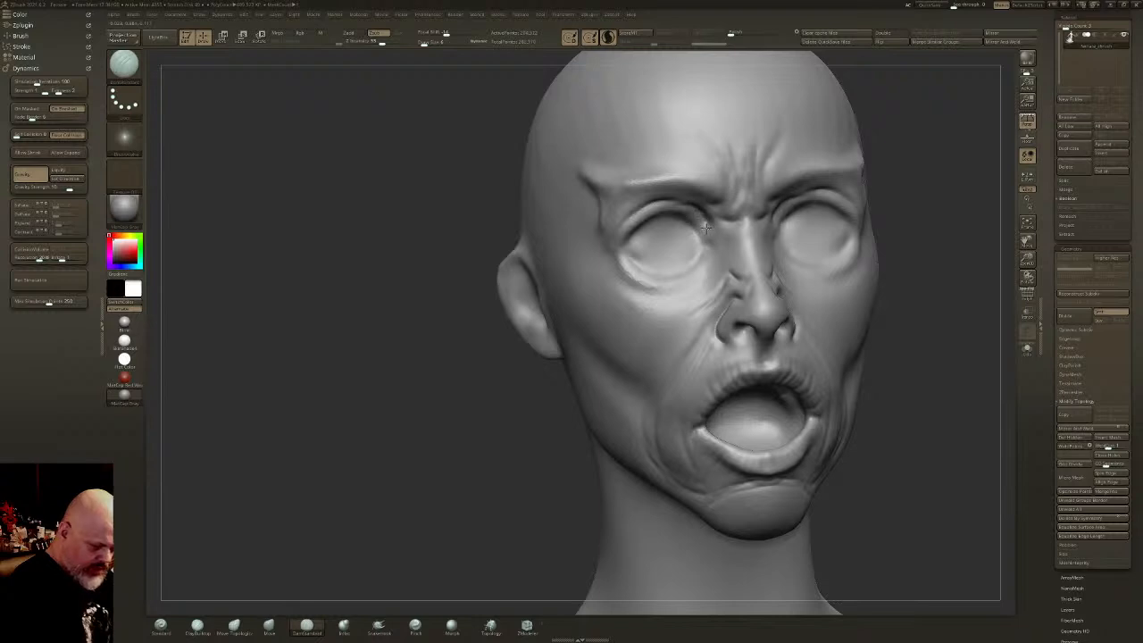
pyautogui.moveTo(699, 218)
pyautogui.mouseDown()
pyautogui.moveTo(658, 200)
pyautogui.moveTo(624, 223)
pyautogui.moveTo(630, 210)
pyautogui.mouseUp()
pyautogui.moveTo(619, 250)
pyautogui.mouseDown()
pyautogui.moveTo(662, 198)
pyautogui.moveTo(705, 207)
pyautogui.moveTo(713, 234)
pyautogui.moveTo(737, 216)
pyautogui.moveTo(725, 216)
pyautogui.moveTo(738, 270)
pyautogui.mouseUp()
pyautogui.moveTo(721, 219); pyautogui.dragTo(738, 275)
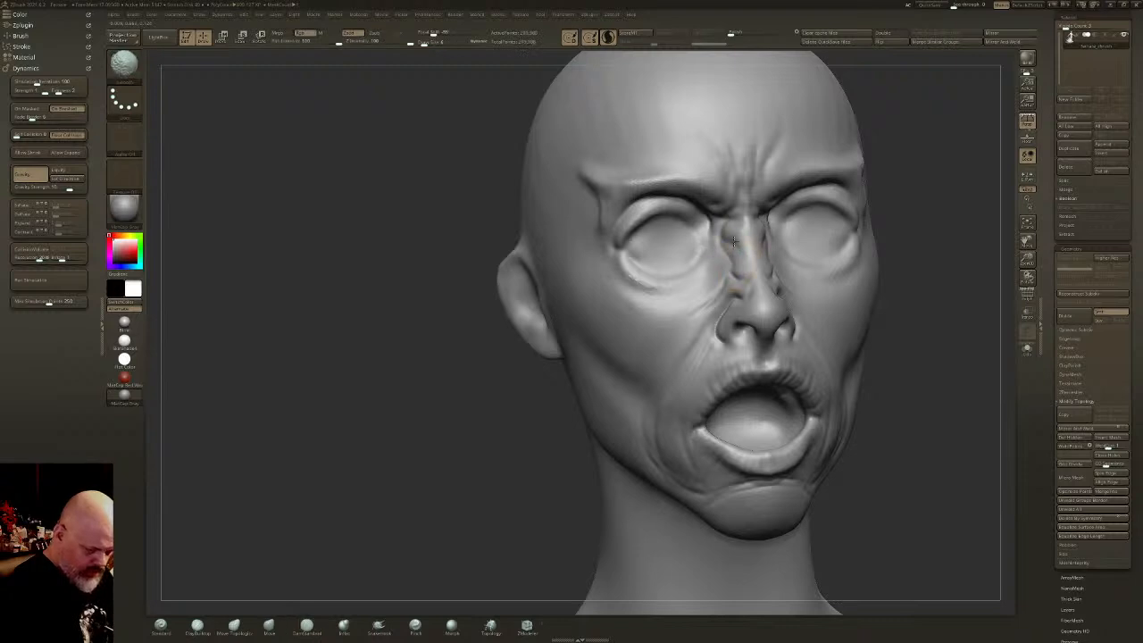
# - Deepen the creases beneath the eyes and extend them down onto the cheeks
pyautogui.moveTo(724, 220); pyautogui.dragTo(732, 216, button='right')
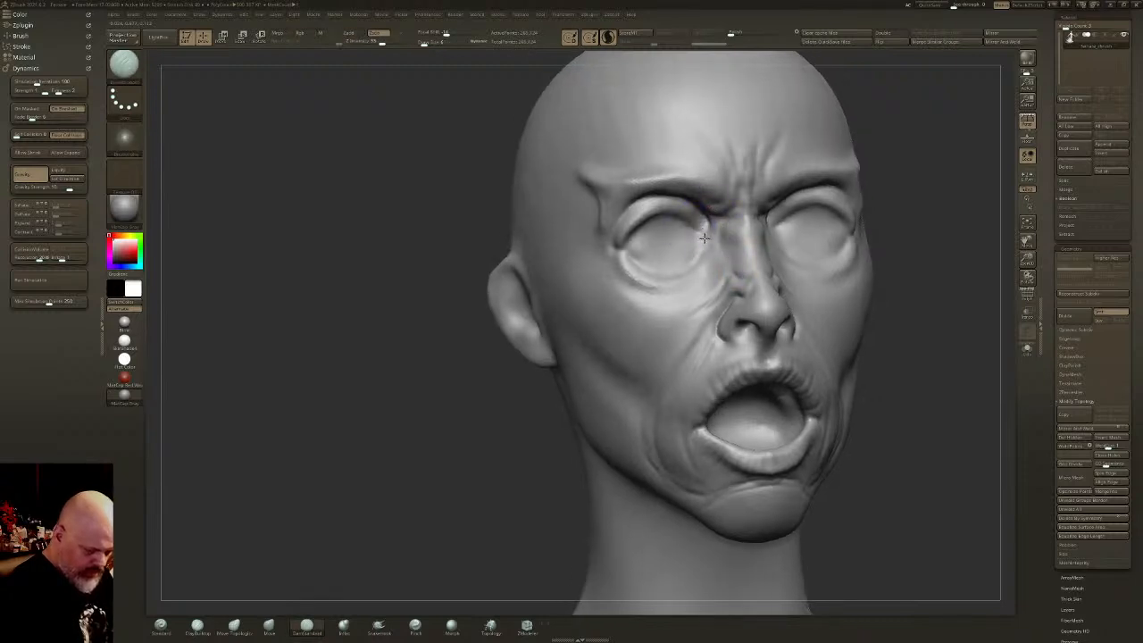
pyautogui.moveTo(696, 245)
pyautogui.mouseDown()
pyautogui.moveTo(632, 259)
pyautogui.moveTo(625, 247)
pyautogui.mouseUp()
pyautogui.moveTo(641, 285)
pyautogui.mouseDown()
pyautogui.moveTo(700, 286)
pyautogui.moveTo(636, 366)
pyautogui.mouseUp()
pyautogui.moveTo(713, 264); pyautogui.dragTo(633, 387)
# - Carve deep grooves from in front of the ear, under the cheekbone, into the hollow cheek
pyautogui.keyDown('ctrl'); pyautogui.moveTo(770, 258); pyautogui.dragTo(788, 400, button='right'); pyautogui.keyUp('ctrl')
pyautogui.moveTo(553, 393); pyautogui.dragTo(655, 387, button='right')
pyautogui.moveTo(551, 309)
pyautogui.mouseDown()
pyautogui.moveTo(576, 382)
pyautogui.moveTo(628, 429)
pyautogui.mouseUp()
pyautogui.moveTo(593, 386)
pyautogui.mouseDown()
pyautogui.moveTo(640, 442)
pyautogui.moveTo(551, 290)
pyautogui.moveTo(643, 463)
pyautogui.moveTo(547, 276)
pyautogui.mouseUp()
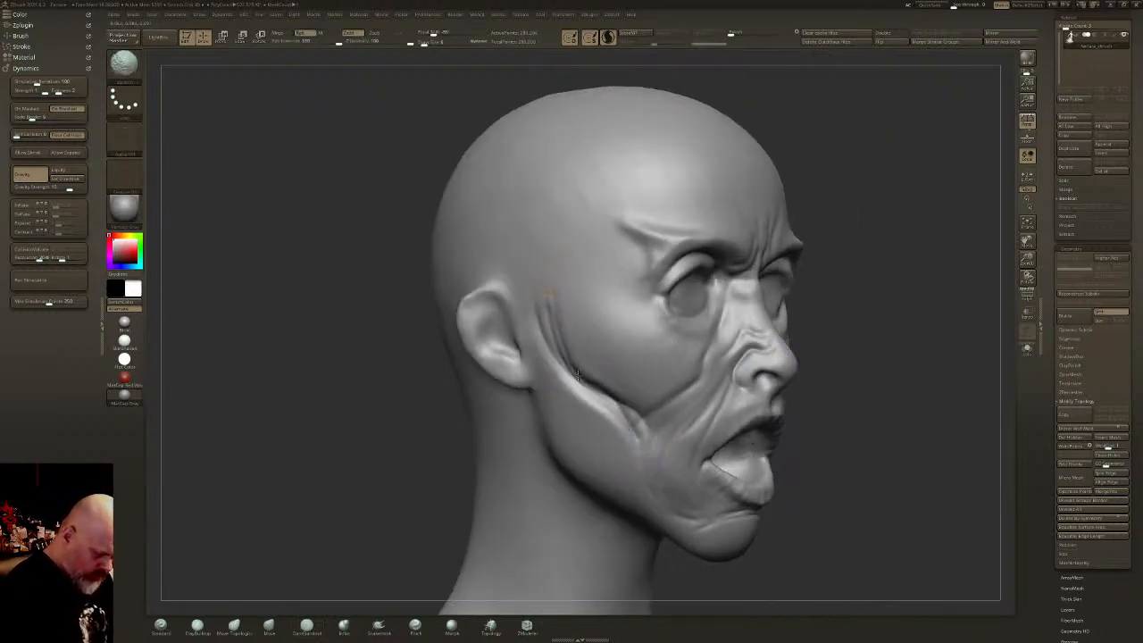
# - Carve the neck muscle lines from behind the ear down to the base of the throat
pyautogui.moveTo(714, 371); pyautogui.dragTo(676, 317, button='right')
pyautogui.moveTo(739, 412)
pyautogui.keyDown('alt'); pyautogui.mouseDown(button='right')
pyautogui.moveTo(724, 364)
pyautogui.moveTo(668, 321)
pyautogui.moveTo(664, 382)
pyautogui.moveTo(605, 349)
pyautogui.mouseUp(button='right'); pyautogui.keyUp('alt')
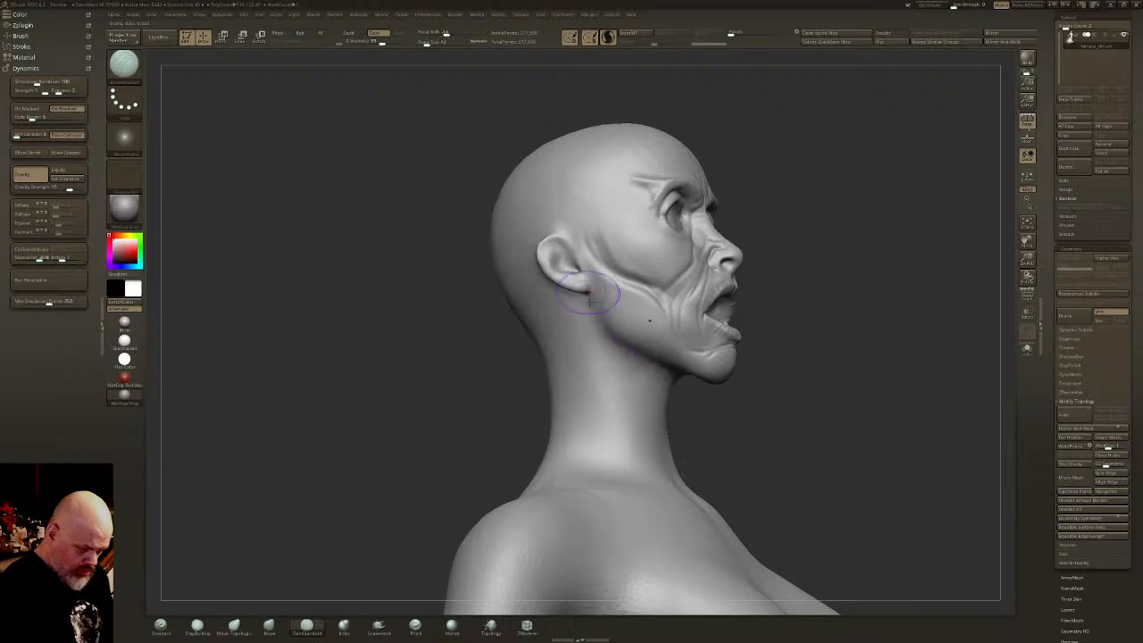
pyautogui.moveTo(640, 436); pyautogui.dragTo(654, 474)
pyautogui.moveTo(597, 316); pyautogui.dragTo(642, 458)
pyautogui.moveTo(589, 295); pyautogui.dragTo(611, 367)
pyautogui.moveTo(625, 406); pyautogui.dragTo(544, 396, button='right')
pyautogui.moveTo(602, 341); pyautogui.dragTo(650, 442)
pyautogui.moveTo(635, 387)
pyautogui.mouseDown()
pyautogui.moveTo(659, 425)
pyautogui.moveTo(677, 409)
pyautogui.moveTo(630, 416)
pyautogui.mouseUp()
# - Define the tendons at the base of the neck and smooth their transitions into the throat
pyautogui.moveTo(668, 477); pyautogui.dragTo(644, 464, button='right')
pyautogui.moveTo(660, 473); pyautogui.dragTo(683, 509)
pyautogui.moveTo(630, 422); pyautogui.dragTo(676, 504)
pyautogui.moveTo(642, 426); pyautogui.dragTo(612, 429, button='right')
pyautogui.keyDown('shift'); pyautogui.moveTo(659, 465); pyautogui.dragTo(663, 495); pyautogui.keyUp('shift')
pyautogui.moveTo(795, 465); pyautogui.dragTo(726, 455, button='right')
pyautogui.moveTo(664, 478); pyautogui.dragTo(643, 460)
pyautogui.moveTo(759, 355); pyautogui.dragTo(725, 349, button='right')
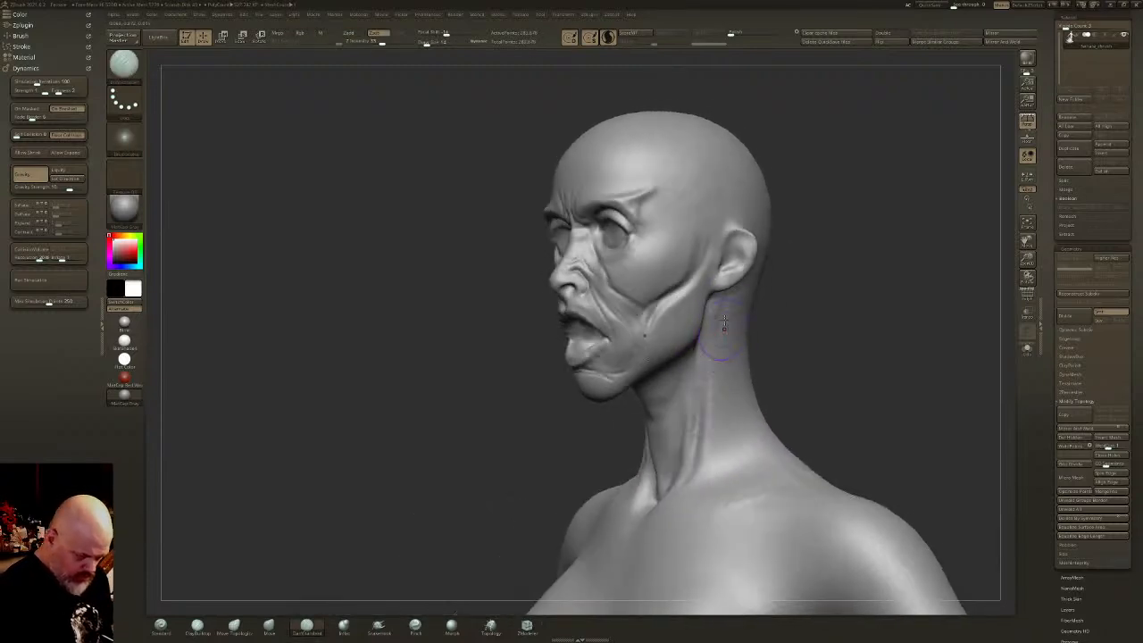
pyautogui.moveTo(708, 394); pyautogui.dragTo(710, 455)
# - Carve the collarbones and the hollows above them, and soften the area beside the neck
pyautogui.moveTo(710, 455); pyautogui.dragTo(766, 472, button='right')
pyautogui.moveTo(766, 473)
pyautogui.mouseDown()
pyautogui.moveTo(731, 485)
pyautogui.moveTo(747, 465)
pyautogui.moveTo(721, 503)
pyautogui.moveTo(749, 483)
pyautogui.moveTo(707, 484)
pyautogui.moveTo(728, 456)
pyautogui.mouseUp()
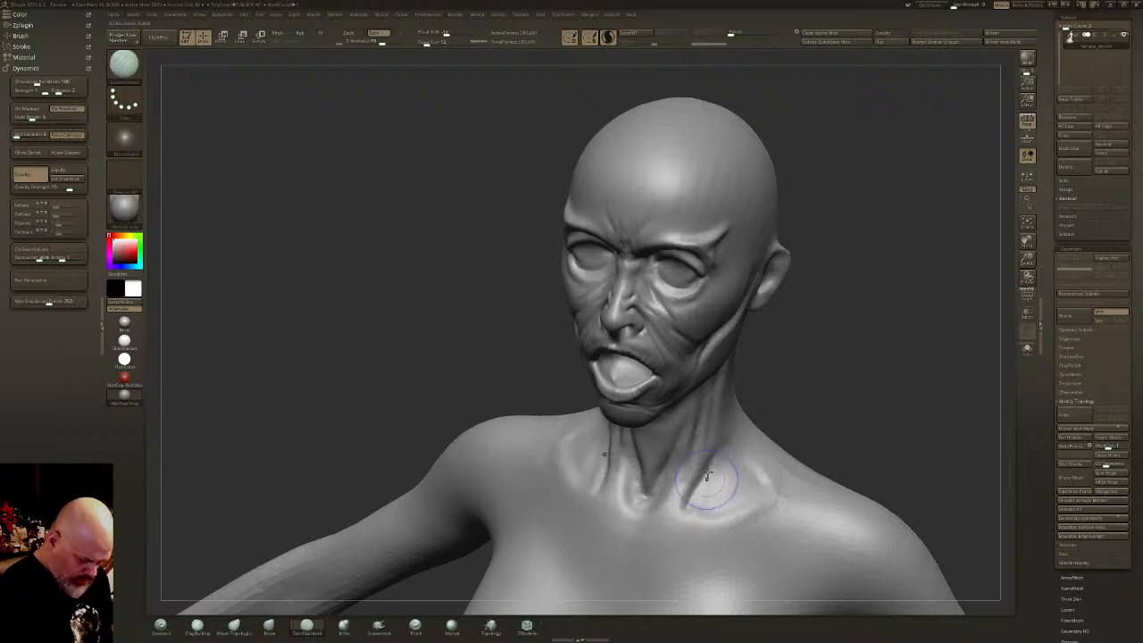
pyautogui.moveTo(695, 472); pyautogui.dragTo(681, 505)
pyautogui.moveTo(694, 514)
pyautogui.mouseDown()
pyautogui.moveTo(719, 500)
pyautogui.moveTo(730, 512)
pyautogui.mouseUp()
pyautogui.moveTo(683, 483)
pyautogui.mouseDown()
pyautogui.moveTo(663, 516)
pyautogui.moveTo(720, 436)
pyautogui.mouseUp()
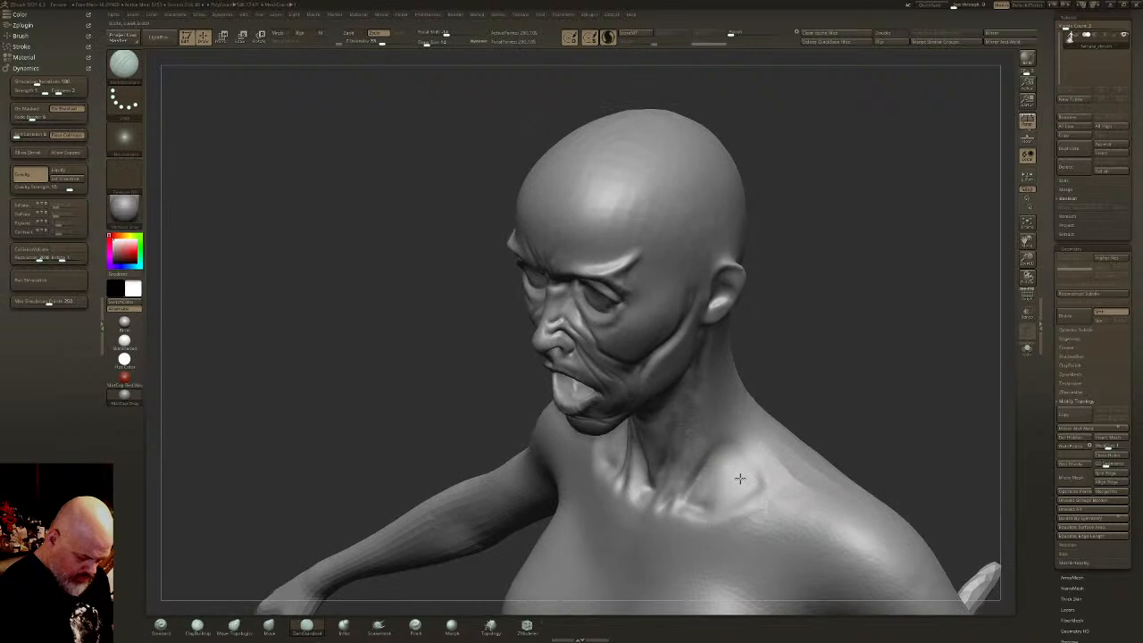
pyautogui.moveTo(741, 478); pyautogui.dragTo(722, 499)
pyautogui.moveTo(750, 446)
pyautogui.mouseDown()
pyautogui.moveTo(715, 493)
pyautogui.moveTo(696, 497)
pyautogui.mouseUp()
pyautogui.keyDown('shift'); pyautogui.moveTo(741, 489); pyautogui.dragTo(717, 473); pyautogui.keyUp('shift')
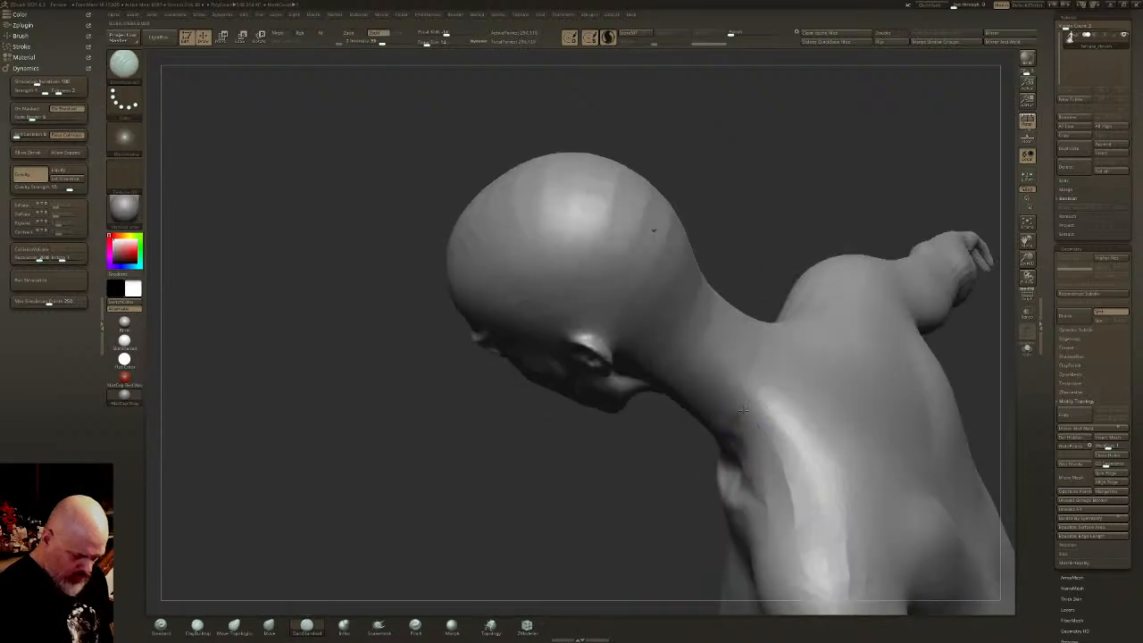
# - Carve DamStandard folds along the uppermost and middle strands on the side of the skirt
pyautogui.moveTo(765, 375); pyautogui.dragTo(747, 358, button='right')
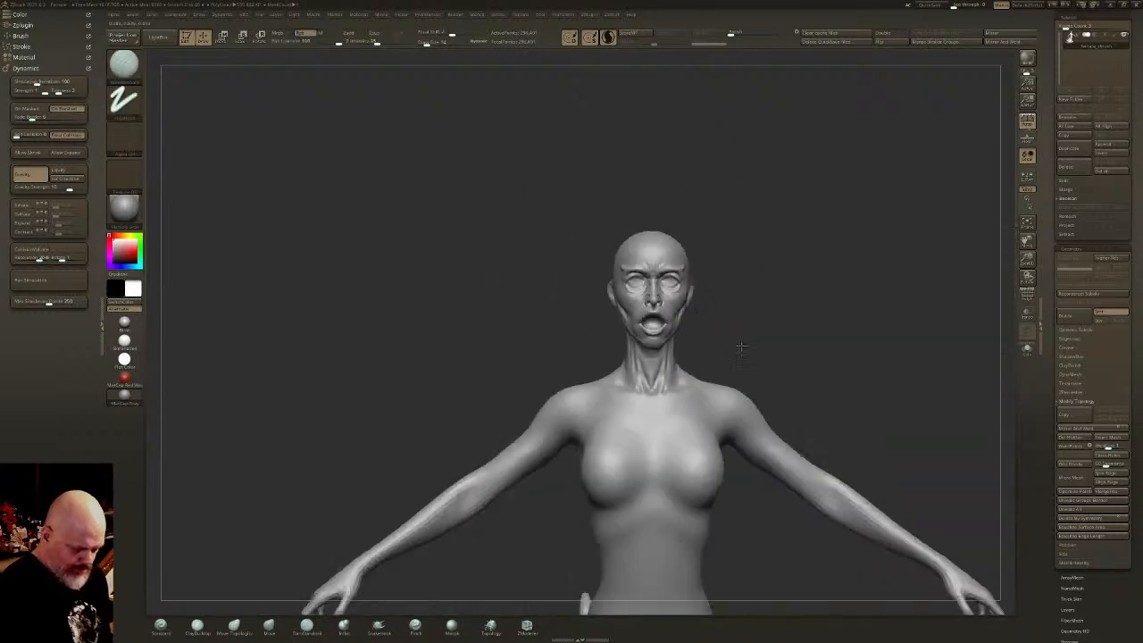
pyautogui.moveTo(764, 466); pyautogui.dragTo(719, 386, button='right')
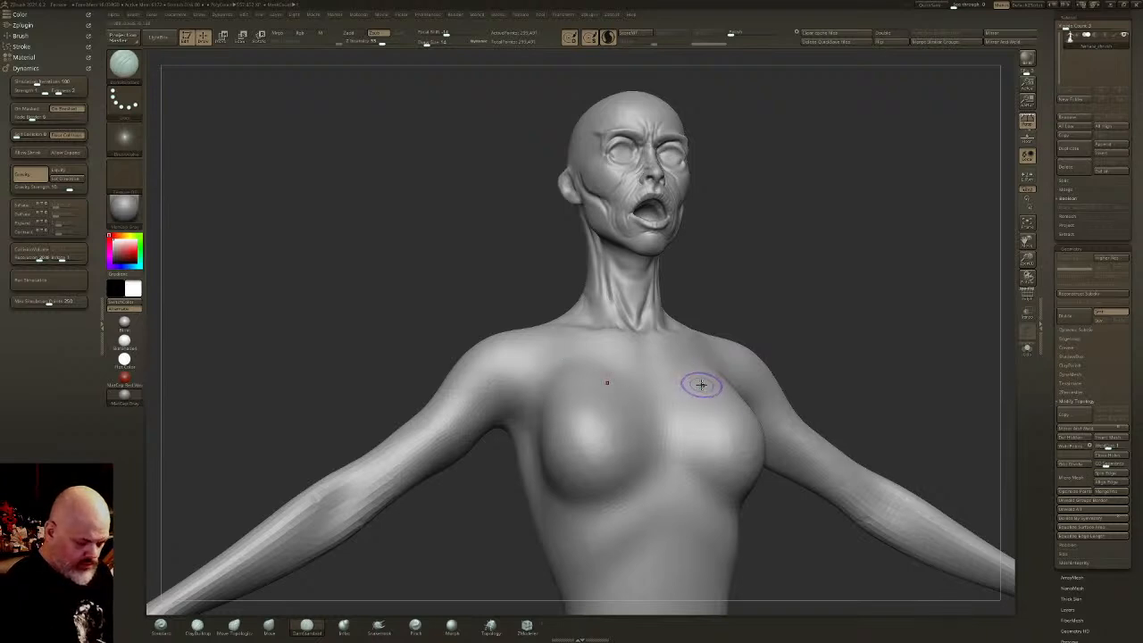
pyautogui.press('f')
pyautogui.moveTo(687, 378)
pyautogui.mouseDown()
pyautogui.moveTo(598, 389)
pyautogui.moveTo(650, 409)
pyautogui.moveTo(646, 395)
pyautogui.moveTo(564, 357)
pyautogui.mouseUp()
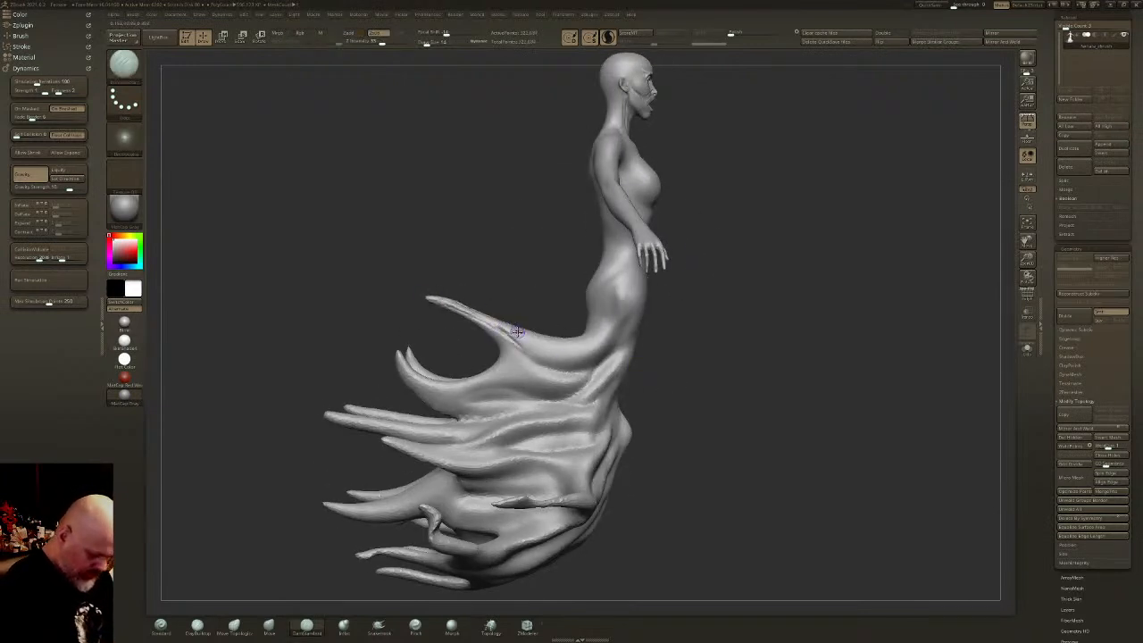
pyautogui.moveTo(607, 353)
pyautogui.mouseDown()
pyautogui.moveTo(527, 344)
pyautogui.moveTo(432, 303)
pyautogui.moveTo(467, 315)
pyautogui.mouseUp()
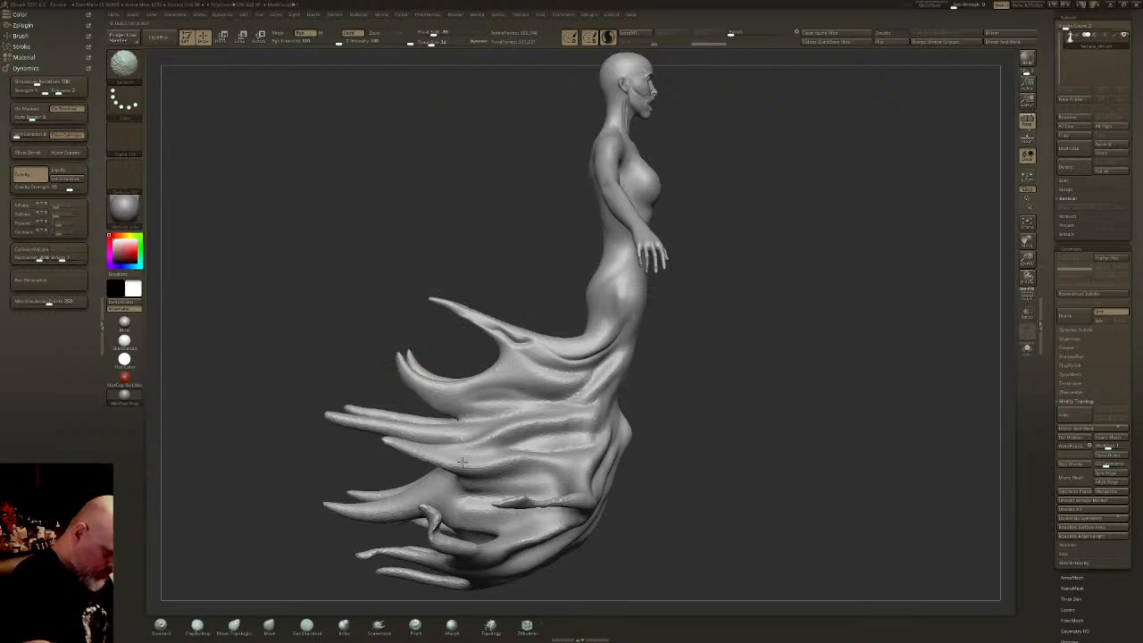
pyautogui.moveTo(551, 444); pyautogui.dragTo(414, 450)
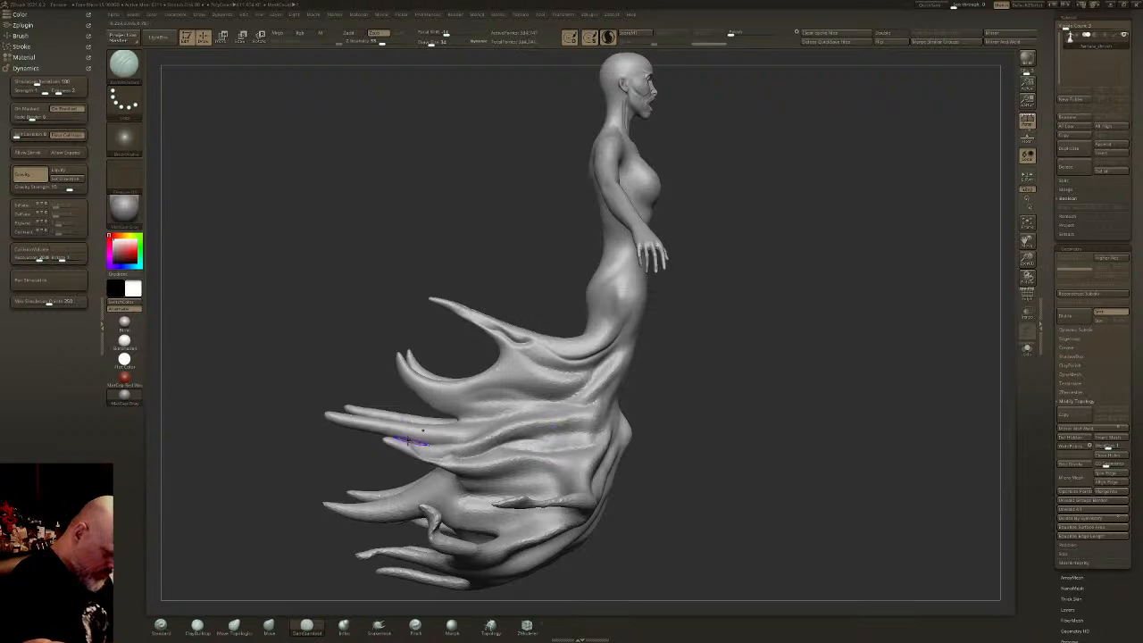
# - Carve long flowing folds across the side of the skirt toward the strand tips
pyautogui.moveTo(449, 434); pyautogui.dragTo(455, 487, button='right')
pyautogui.moveTo(535, 415)
pyautogui.mouseDown()
pyautogui.moveTo(454, 434)
pyautogui.moveTo(344, 426)
pyautogui.mouseUp()
pyautogui.moveTo(351, 382); pyautogui.dragTo(553, 398)
pyautogui.moveTo(408, 376)
pyautogui.mouseDown()
pyautogui.moveTo(510, 390)
pyautogui.moveTo(589, 360)
pyautogui.mouseUp()
# - Sculpt and smooth folds down the back of the skirt between its trailing strands
pyautogui.moveTo(588, 360)
pyautogui.mouseDown(button='right')
pyautogui.moveTo(500, 357)
pyautogui.moveTo(496, 309)
pyautogui.moveTo(564, 318)
pyautogui.moveTo(603, 307)
pyautogui.mouseUp(button='right')
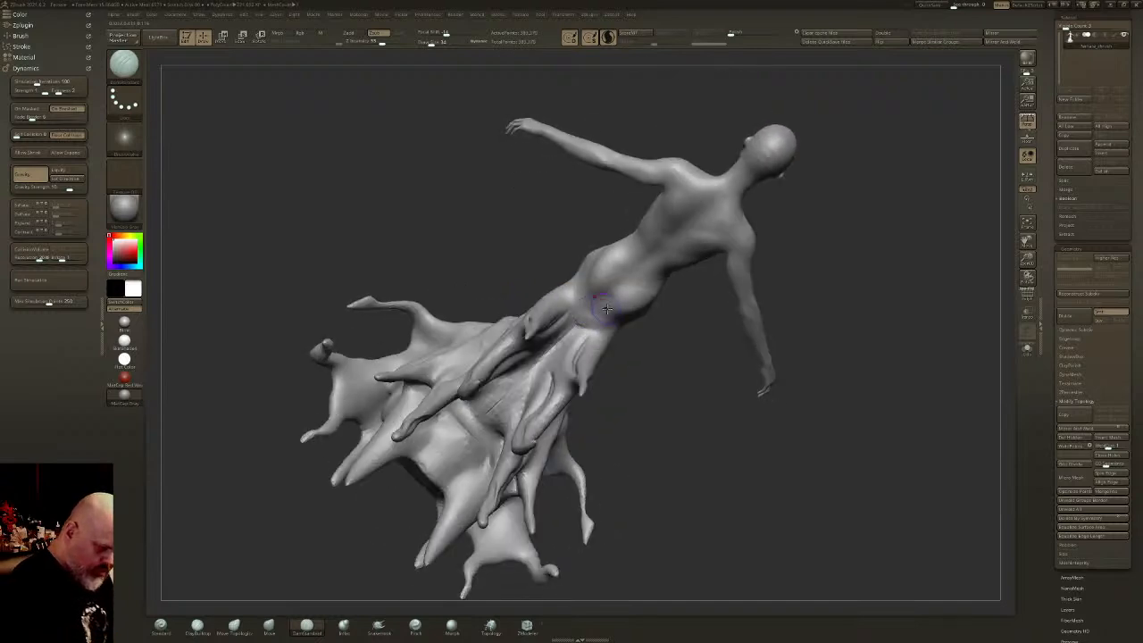
pyautogui.keyDown('shift'); pyautogui.moveTo(562, 333); pyautogui.dragTo(488, 414); pyautogui.keyUp('shift')
pyautogui.moveTo(496, 414); pyautogui.dragTo(483, 418, button='right')
pyautogui.moveTo(483, 418)
pyautogui.mouseDown()
pyautogui.moveTo(468, 448)
pyautogui.moveTo(474, 438)
pyautogui.mouseUp()
pyautogui.moveTo(441, 484)
pyautogui.mouseDown()
pyautogui.moveTo(477, 436)
pyautogui.moveTo(458, 437)
pyautogui.mouseUp()
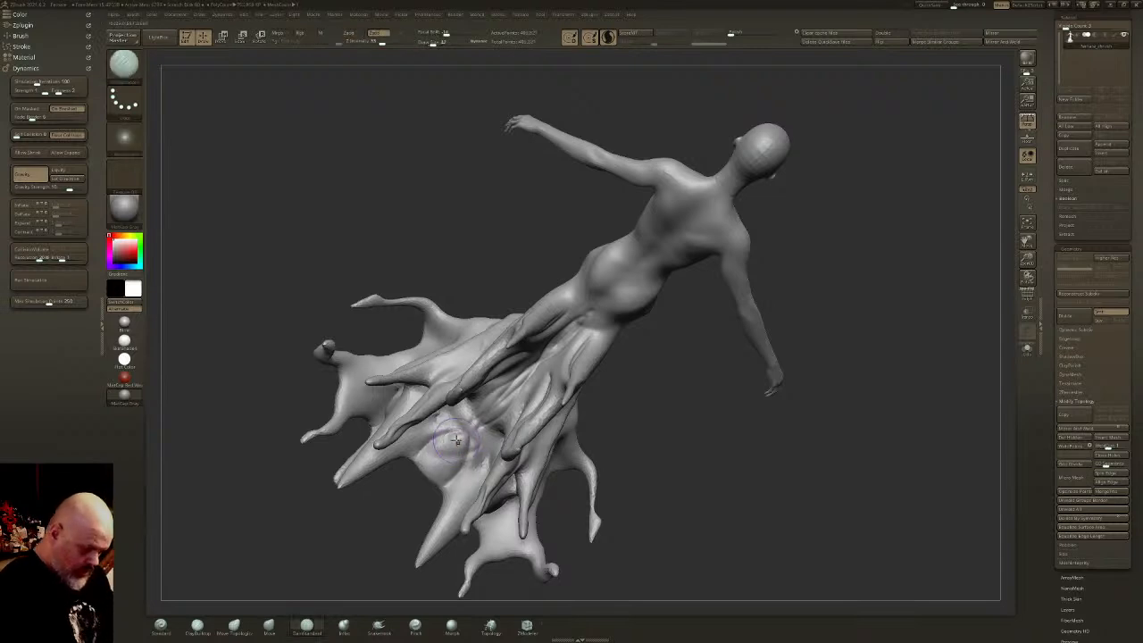
pyautogui.moveTo(454, 442); pyautogui.dragTo(457, 421, button='right')
pyautogui.moveTo(458, 427)
pyautogui.keyDown('shift'); pyautogui.mouseDown()
pyautogui.moveTo(436, 439)
pyautogui.moveTo(451, 445)
pyautogui.moveTo(403, 437)
pyautogui.moveTo(356, 461)
pyautogui.mouseUp(); pyautogui.keyUp('shift')
# - Carve lengthwise creases into the skirt's side strands and the fabric between them
pyautogui.moveTo(420, 427)
pyautogui.mouseDown(button='right')
pyautogui.moveTo(462, 462)
pyautogui.moveTo(441, 453)
pyautogui.moveTo(441, 421)
pyautogui.mouseUp(button='right')
pyautogui.moveTo(441, 426); pyautogui.dragTo(402, 450)
pyautogui.moveTo(422, 431)
pyautogui.mouseDown(button='right')
pyautogui.moveTo(456, 468)
pyautogui.moveTo(464, 419)
pyautogui.mouseUp(button='right')
pyautogui.moveTo(467, 316); pyautogui.dragTo(436, 366)
pyautogui.moveTo(434, 380); pyautogui.dragTo(388, 364, button='right')
pyautogui.moveTo(374, 342); pyautogui.dragTo(379, 423)
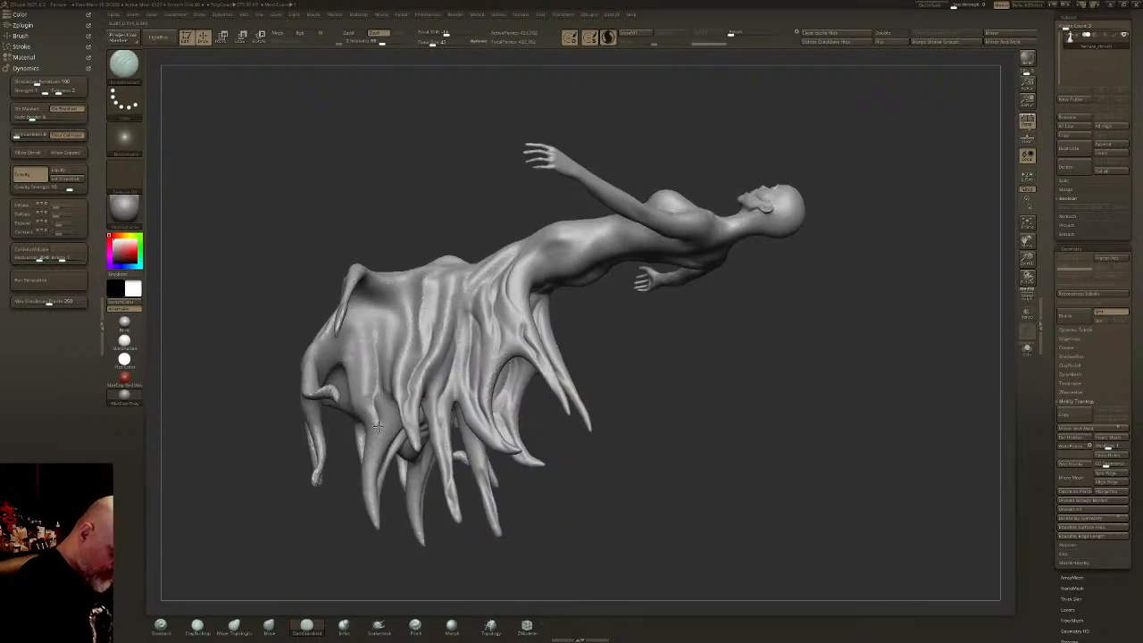
pyautogui.moveTo(373, 513)
pyautogui.mouseDown()
pyautogui.moveTo(371, 292)
pyautogui.moveTo(393, 417)
pyautogui.moveTo(402, 288)
pyautogui.moveTo(379, 425)
pyautogui.moveTo(355, 327)
pyautogui.mouseUp()
# - Carve folds into the lower hem and the underside of the skirt
pyautogui.moveTo(355, 327); pyautogui.dragTo(280, 359, button='right')
pyautogui.moveTo(332, 345)
pyautogui.mouseDown()
pyautogui.moveTo(305, 446)
pyautogui.moveTo(312, 401)
pyautogui.moveTo(291, 371)
pyautogui.mouseUp()
pyautogui.moveTo(295, 371); pyautogui.dragTo(305, 321, button='right')
pyautogui.moveTo(307, 373); pyautogui.dragTo(366, 323)
pyautogui.moveTo(348, 327)
pyautogui.mouseDown(button='right')
pyautogui.moveTo(337, 327)
pyautogui.moveTo(338, 350)
pyautogui.mouseUp(button='right')
pyautogui.moveTo(337, 411); pyautogui.dragTo(335, 473)
pyautogui.moveTo(345, 413); pyautogui.dragTo(352, 359, button='right')
pyautogui.moveTo(350, 362); pyautogui.dragTo(355, 398)
pyautogui.moveTo(355, 398)
pyautogui.mouseDown(button='right')
pyautogui.moveTo(367, 392)
pyautogui.moveTo(380, 417)
pyautogui.mouseUp(button='right')
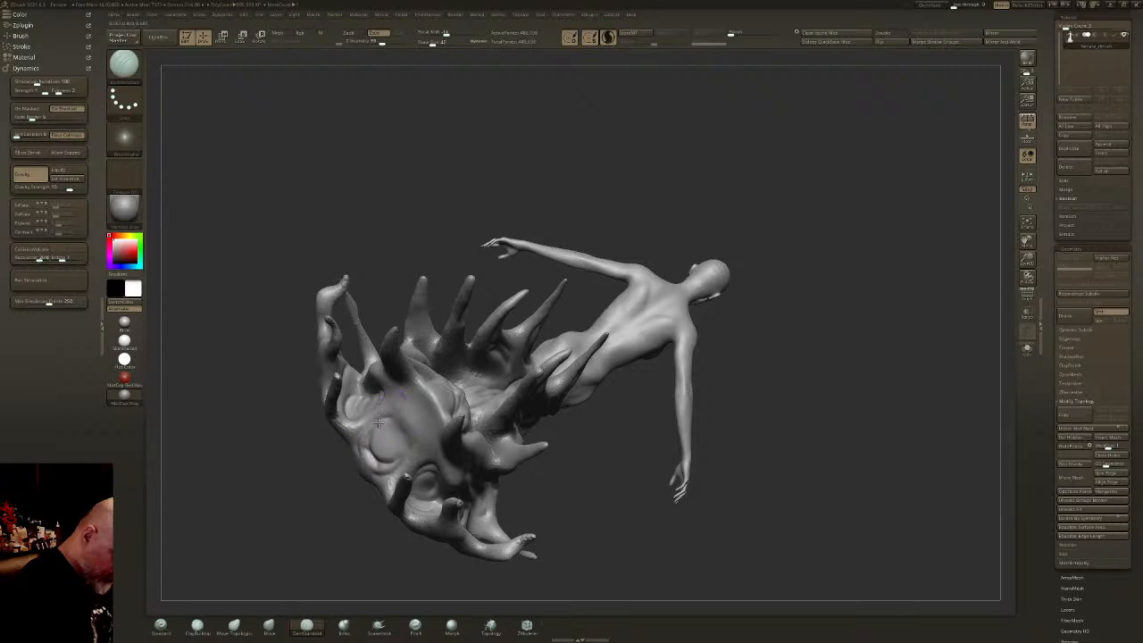
# - Add flowing folds across the lower skirt surface and refine the strands along its hem
pyautogui.moveTo(402, 412)
pyautogui.mouseDown(button='right')
pyautogui.moveTo(409, 423)
pyautogui.moveTo(451, 399)
pyautogui.mouseUp(button='right')
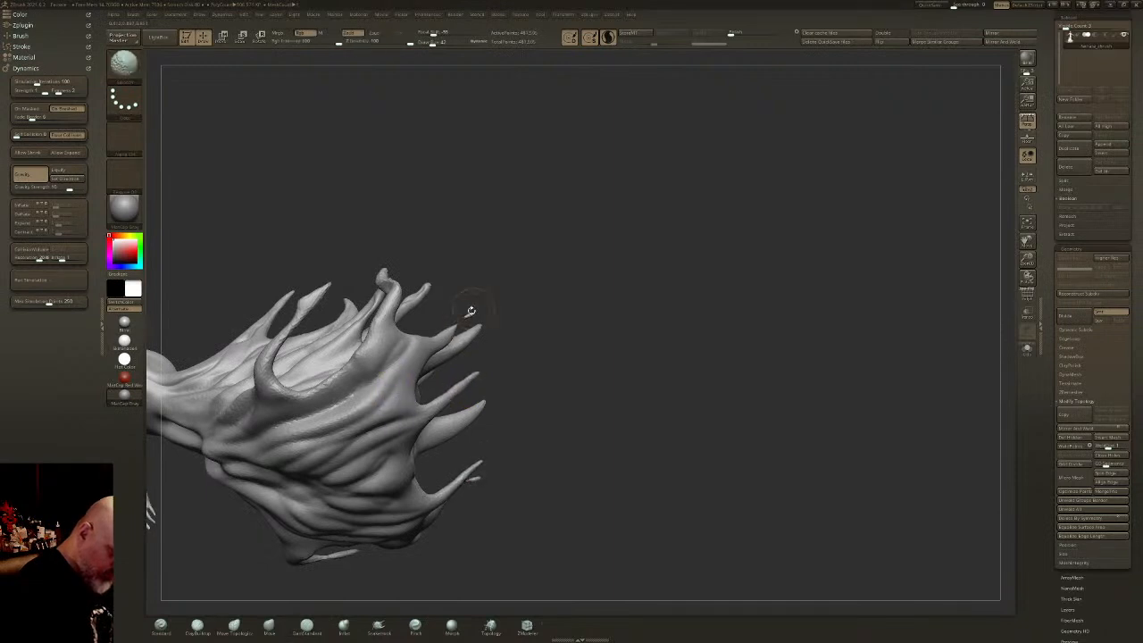
pyautogui.moveTo(400, 404)
pyautogui.mouseDown()
pyautogui.moveTo(411, 368)
pyautogui.moveTo(440, 343)
pyautogui.moveTo(384, 408)
pyautogui.moveTo(425, 340)
pyautogui.mouseUp()
pyautogui.moveTo(329, 405); pyautogui.dragTo(390, 307)
pyautogui.moveTo(323, 405); pyautogui.dragTo(380, 356)
pyautogui.moveTo(381, 356)
pyautogui.mouseDown(button='right')
pyautogui.moveTo(543, 345)
pyautogui.moveTo(487, 362)
pyautogui.mouseUp(button='right')
pyautogui.moveTo(461, 302)
pyautogui.mouseDown()
pyautogui.moveTo(498, 241)
pyautogui.moveTo(488, 266)
pyautogui.mouseUp()
pyautogui.moveTo(438, 317)
pyautogui.mouseDown(button='right')
pyautogui.moveTo(465, 308)
pyautogui.moveTo(471, 278)
pyautogui.moveTo(516, 373)
pyautogui.moveTo(671, 355)
pyautogui.moveTo(548, 374)
pyautogui.mouseUp(button='right')
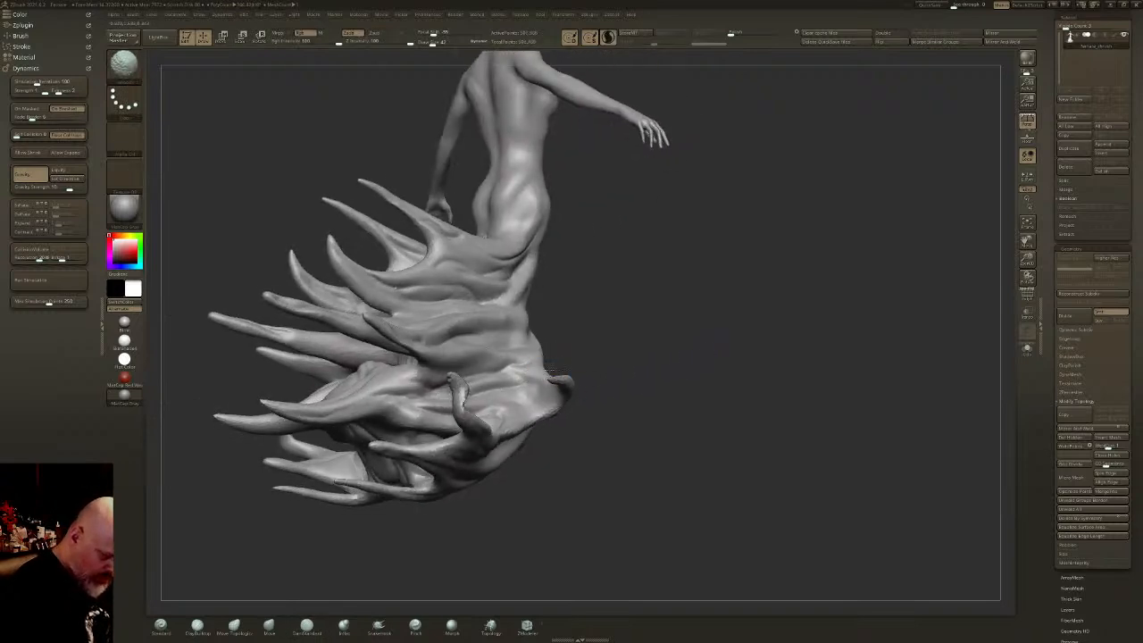
# - Carve creases into the inner fabric and lower strands at the back of the skirt
pyautogui.moveTo(547, 373); pyautogui.dragTo(514, 370, button='right')
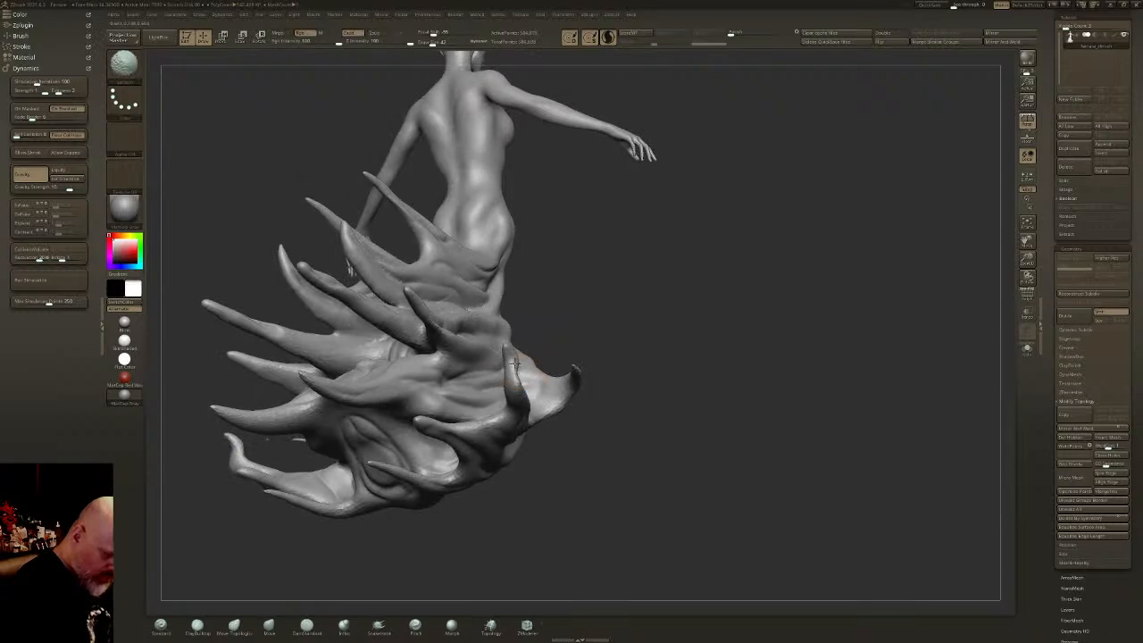
pyautogui.moveTo(514, 368); pyautogui.dragTo(522, 380, button='right')
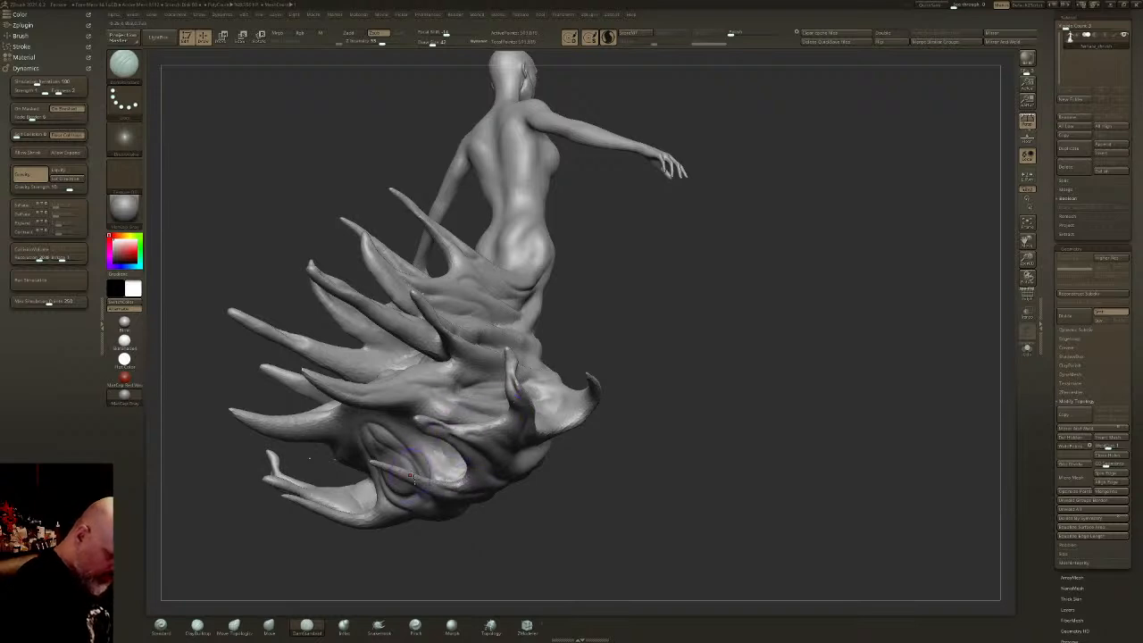
pyautogui.moveTo(391, 508); pyautogui.dragTo(351, 497)
pyautogui.moveTo(290, 496)
pyautogui.mouseDown(button='right')
pyautogui.moveTo(352, 494)
pyautogui.moveTo(342, 509)
pyautogui.mouseUp(button='right')
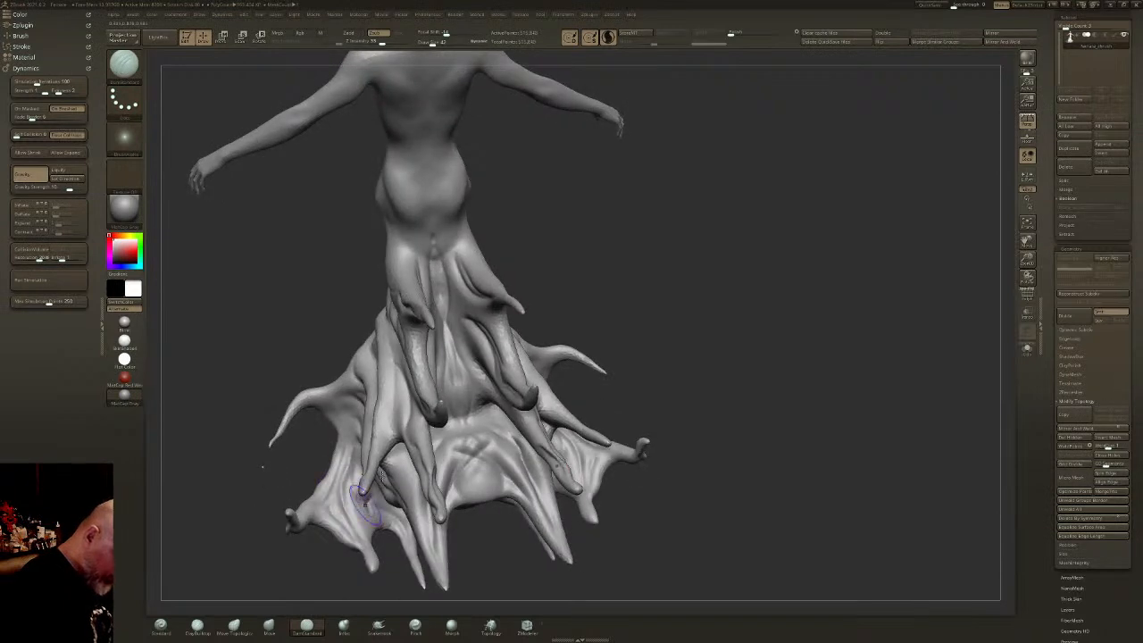
pyautogui.moveTo(385, 372); pyautogui.dragTo(387, 433)
# - Carve long folds from the hips and thighs down the front of the skirt
pyautogui.moveTo(321, 395)
pyautogui.keyDown('shift'); pyautogui.mouseDown(button='right')
pyautogui.moveTo(240, 404)
pyautogui.moveTo(350, 414)
pyautogui.moveTo(358, 353)
pyautogui.mouseUp(button='right'); pyautogui.keyUp('shift')
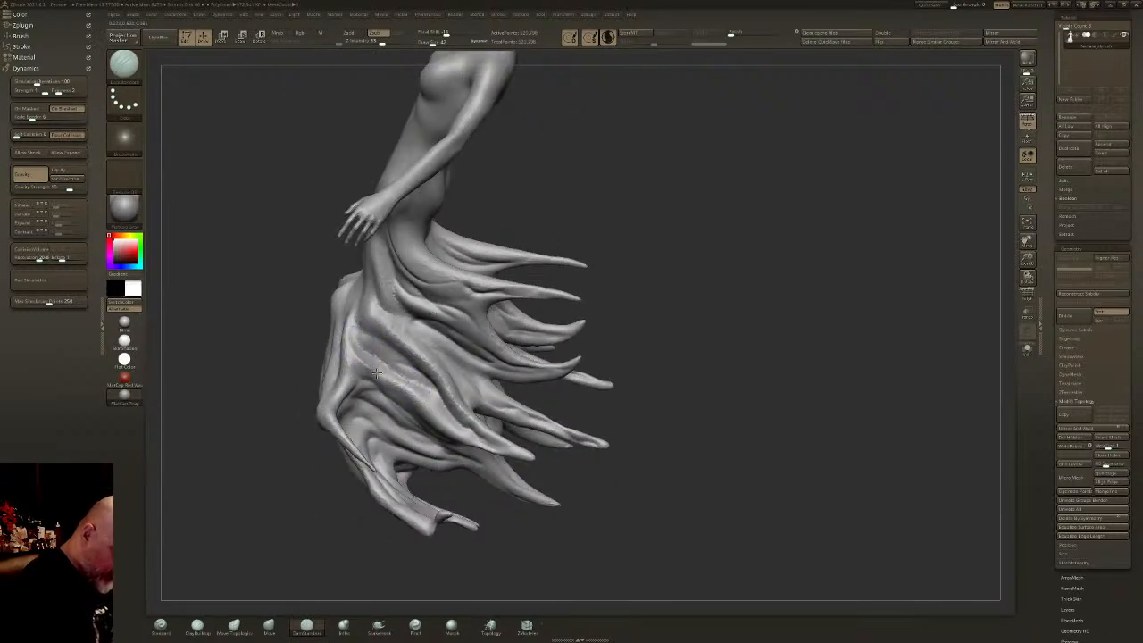
pyautogui.moveTo(437, 317); pyautogui.dragTo(390, 342, button='right')
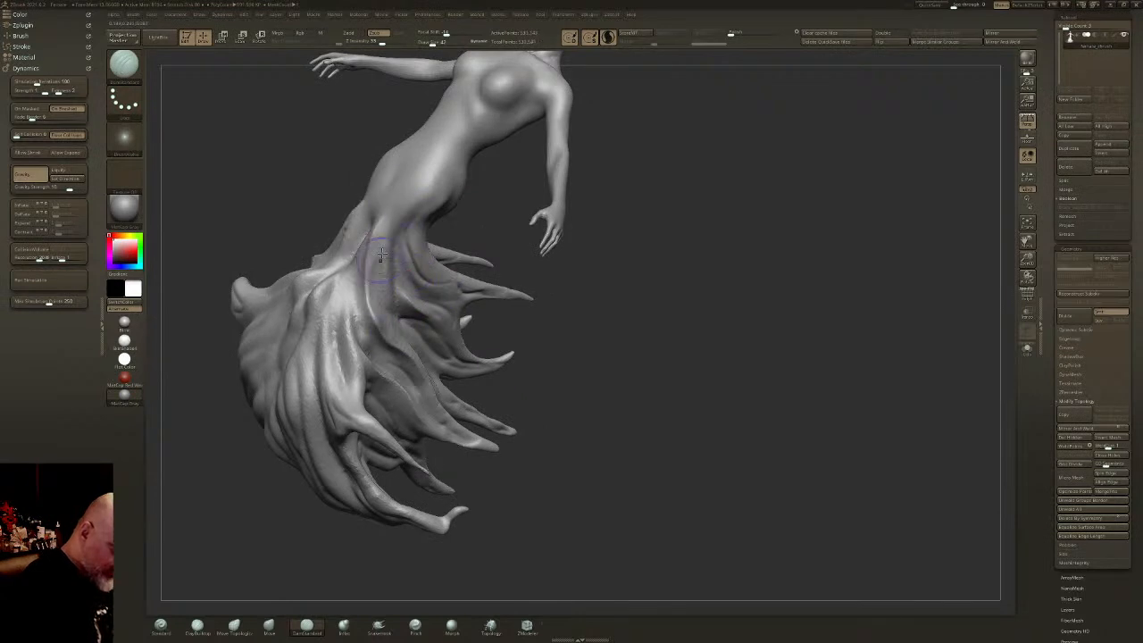
pyautogui.moveTo(348, 272); pyautogui.dragTo(323, 286, button='right')
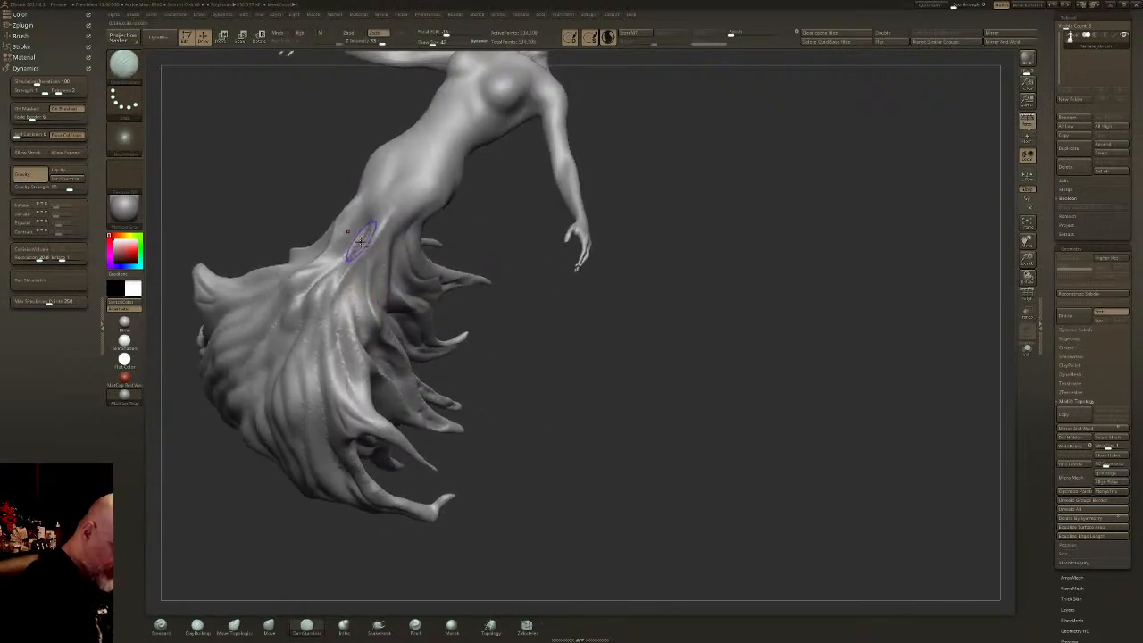
pyautogui.moveTo(367, 236); pyautogui.dragTo(295, 364)
pyautogui.moveTo(364, 232); pyautogui.dragTo(275, 357)
pyautogui.moveTo(336, 266)
pyautogui.mouseDown()
pyautogui.moveTo(290, 332)
pyautogui.moveTo(308, 302)
pyautogui.mouseUp()
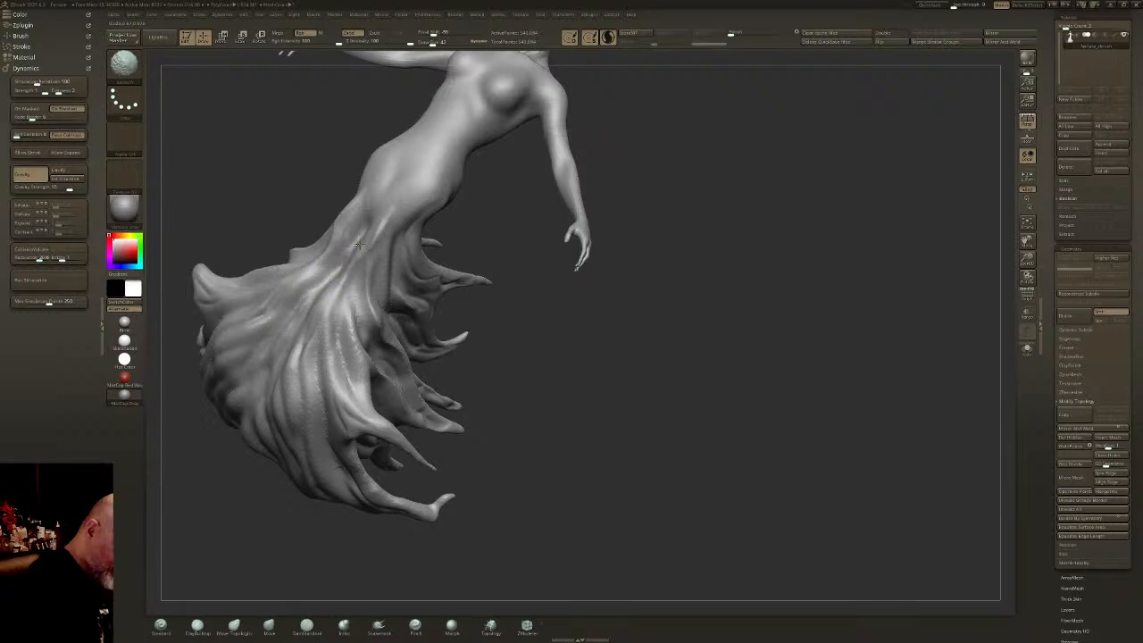
pyautogui.moveTo(396, 245)
pyautogui.mouseDown(button='right')
pyautogui.moveTo(498, 309)
pyautogui.moveTo(577, 313)
pyautogui.mouseUp(button='right')
pyautogui.moveTo(577, 312)
pyautogui.keyDown('alt'); pyautogui.mouseDown(button='right')
pyautogui.moveTo(784, 437)
pyautogui.moveTo(754, 282)
pyautogui.mouseUp(button='right'); pyautogui.keyUp('alt')
pyautogui.moveTo(754, 339)
pyautogui.mouseDown(button='right')
pyautogui.moveTo(685, 331)
pyautogui.moveTo(706, 324)
pyautogui.moveTo(729, 511)
pyautogui.mouseUp(button='right')
pyautogui.moveTo(729, 511); pyautogui.dragTo(741, 513, button='right')
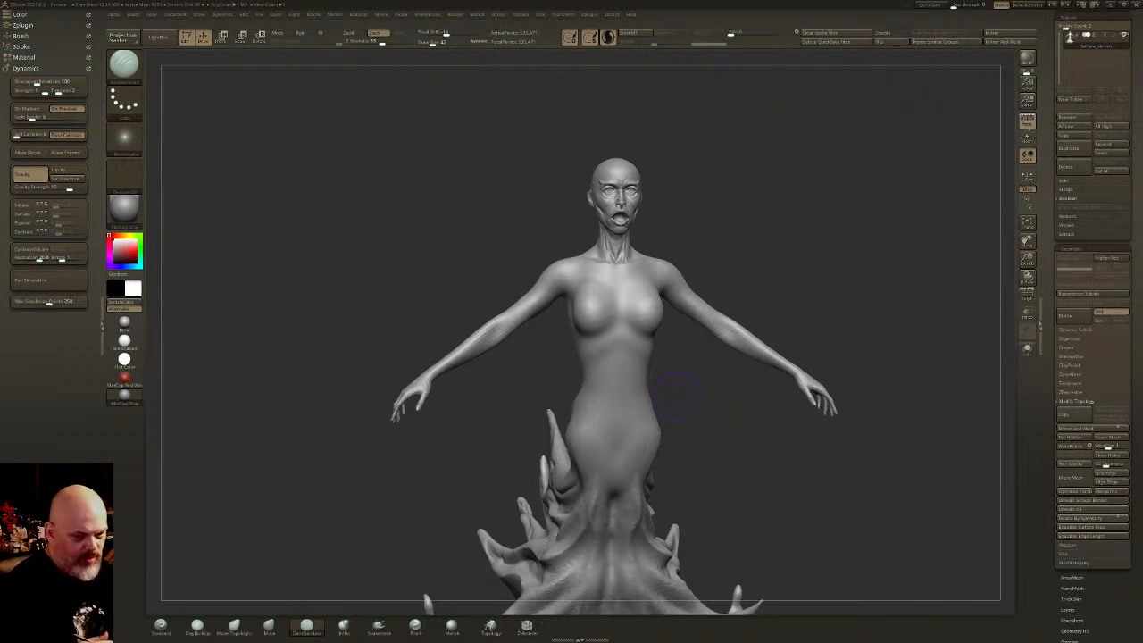
# - Carve the lower edge of the ribcage around the torso and define the shoulder blades on the back
pyautogui.keyDown('alt'); pyautogui.moveTo(734, 483); pyautogui.dragTo(750, 490); pyautogui.keyUp('alt')
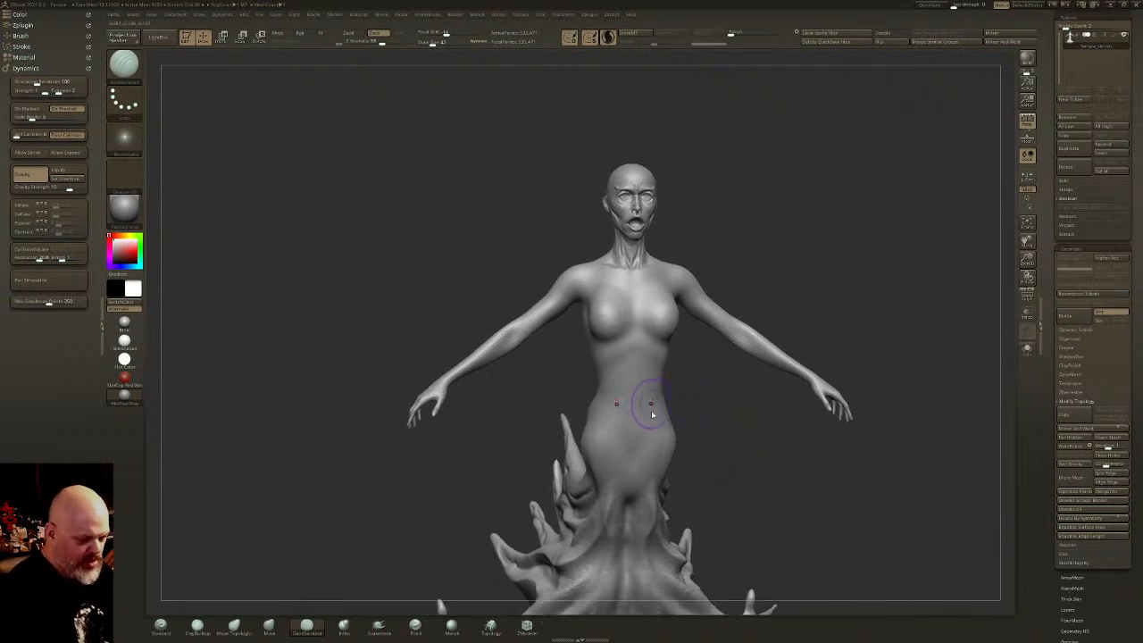
pyautogui.keyDown('ctrl'); pyautogui.moveTo(677, 430); pyautogui.dragTo(710, 486, button='right'); pyautogui.keyUp('ctrl')
pyautogui.moveTo(644, 356)
pyautogui.mouseDown()
pyautogui.moveTo(617, 364)
pyautogui.moveTo(637, 339)
pyautogui.moveTo(623, 360)
pyautogui.mouseUp()
pyautogui.moveTo(624, 360); pyautogui.dragTo(670, 369, button='right')
pyautogui.moveTo(614, 378)
pyautogui.mouseDown()
pyautogui.moveTo(572, 399)
pyautogui.moveTo(527, 378)
pyautogui.mouseUp()
pyautogui.moveTo(524, 378); pyautogui.dragTo(585, 373, button='right')
pyautogui.moveTo(533, 406)
pyautogui.mouseDown(button='right')
pyautogui.moveTo(530, 447)
pyautogui.moveTo(553, 396)
pyautogui.mouseUp(button='right')
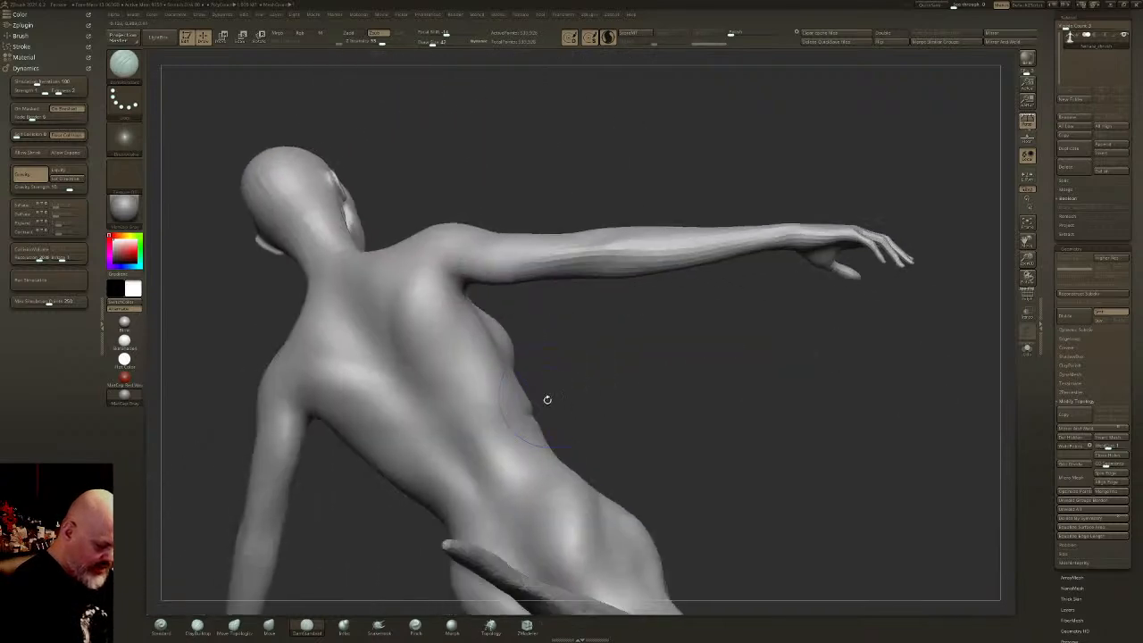
pyautogui.moveTo(487, 416)
pyautogui.mouseDown()
pyautogui.moveTo(424, 436)
pyautogui.moveTo(419, 376)
pyautogui.moveTo(443, 357)
pyautogui.moveTo(456, 318)
pyautogui.moveTo(443, 284)
pyautogui.moveTo(432, 390)
pyautogui.moveTo(406, 427)
pyautogui.moveTo(393, 419)
pyautogui.moveTo(413, 265)
pyautogui.moveTo(393, 333)
pyautogui.moveTo(475, 416)
pyautogui.moveTo(457, 379)
pyautogui.moveTo(472, 421)
pyautogui.moveTo(479, 387)
pyautogui.moveTo(459, 344)
pyautogui.mouseUp()
pyautogui.keyDown('shift'); pyautogui.moveTo(505, 407); pyautogui.dragTo(447, 191, button='right'); pyautogui.keyUp('shift')
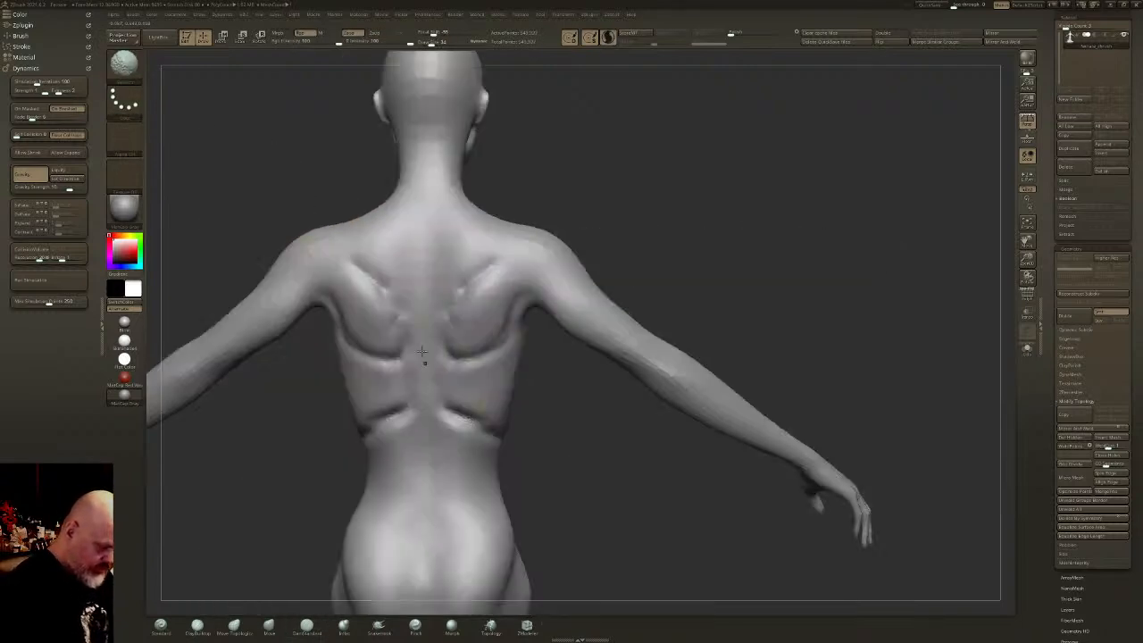
# - Carve the spine groove down the middle of the back and smooth the upper back and shoulders
pyautogui.moveTo(423, 324)
pyautogui.mouseDown()
pyautogui.moveTo(434, 439)
pyautogui.moveTo(445, 471)
pyautogui.moveTo(457, 473)
pyautogui.moveTo(411, 518)
pyautogui.moveTo(423, 551)
pyautogui.moveTo(436, 490)
pyautogui.mouseUp()
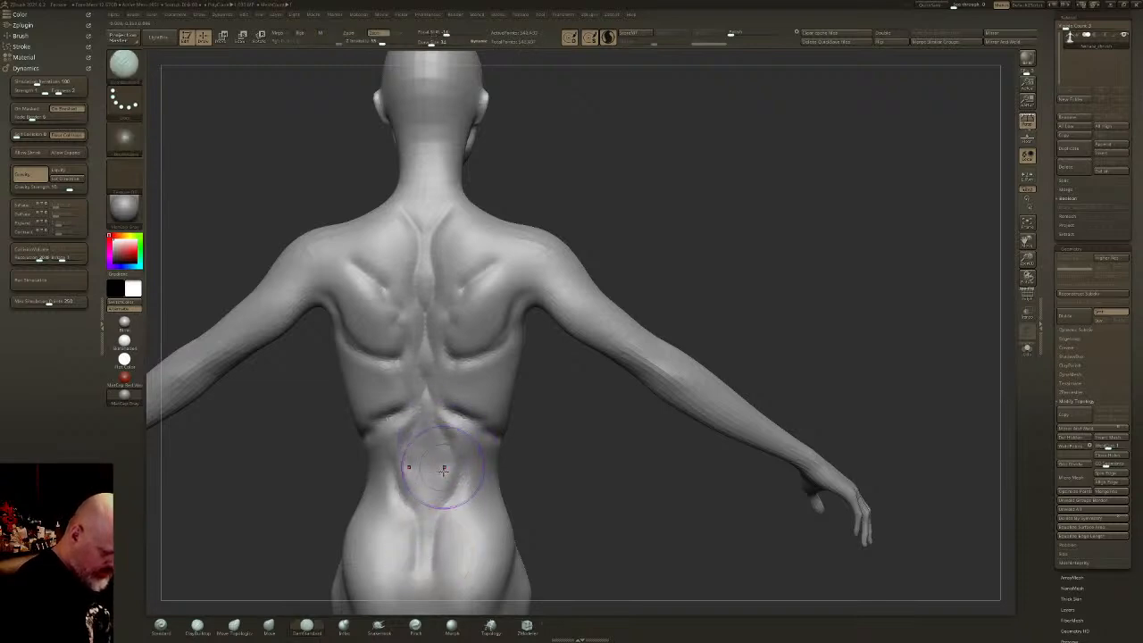
pyautogui.moveTo(421, 278)
pyautogui.mouseDown(button='right')
pyautogui.moveTo(575, 404)
pyautogui.moveTo(540, 362)
pyautogui.mouseUp(button='right')
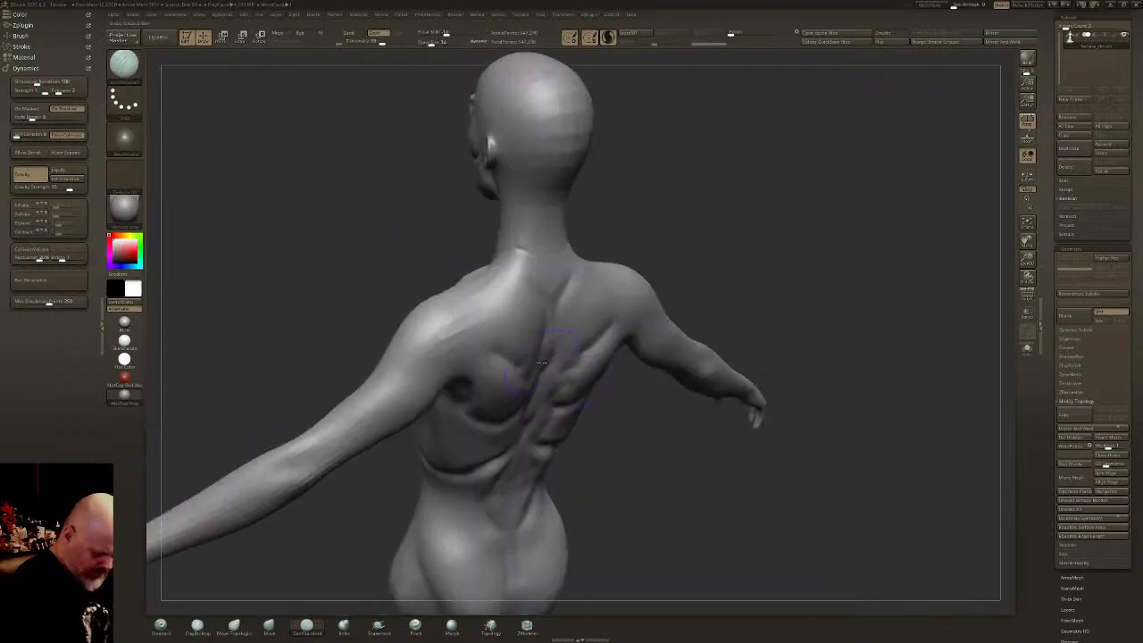
pyautogui.press('shift')
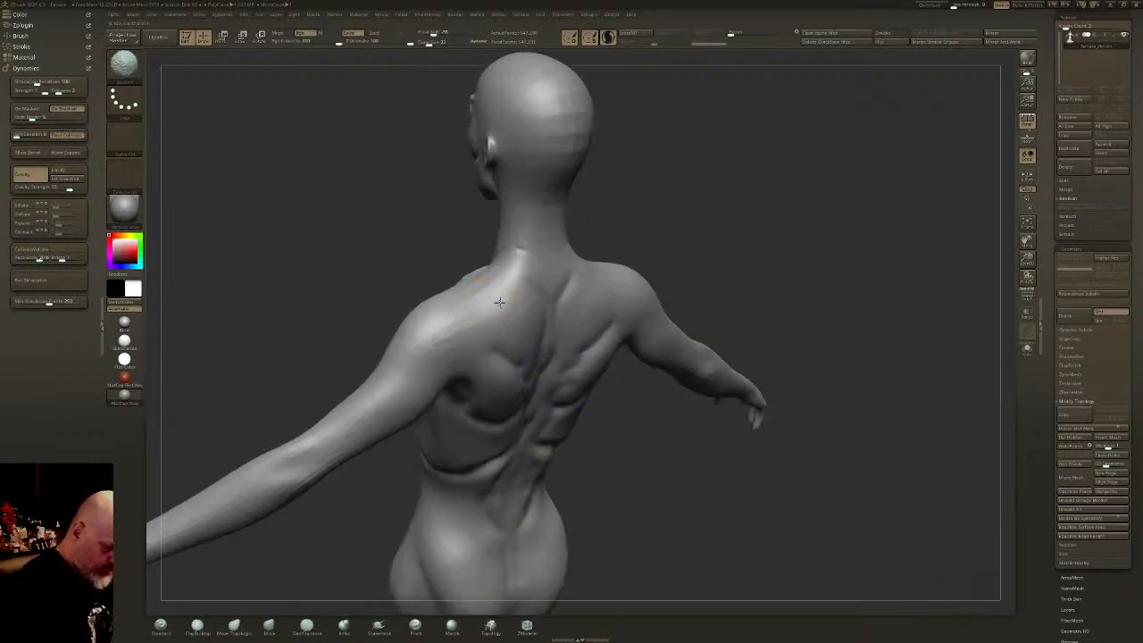
pyautogui.moveTo(539, 264)
pyautogui.keyDown('shift'); pyautogui.mouseDown()
pyautogui.moveTo(541, 286)
pyautogui.moveTo(539, 225)
pyautogui.moveTo(526, 190)
pyautogui.moveTo(502, 174)
pyautogui.mouseUp(); pyautogui.keyUp('shift')
pyautogui.press('shift')
# - Carve the arch of the ribcage beneath the breasts and smooth the arms around the elbows
pyautogui.moveTo(543, 231)
pyautogui.mouseDown(button='right')
pyautogui.moveTo(622, 321)
pyautogui.moveTo(582, 386)
pyautogui.mouseUp(button='right')
pyautogui.keyDown('alt'); pyautogui.moveTo(582, 385); pyautogui.dragTo(618, 335, button='right'); pyautogui.keyUp('alt')
pyautogui.press('ctrl')
pyautogui.keyDown('ctrl'); pyautogui.moveTo(624, 416); pyautogui.dragTo(593, 367, button='right'); pyautogui.keyUp('ctrl')
pyautogui.moveTo(593, 368); pyautogui.dragTo(617, 357, button='right')
pyautogui.moveTo(611, 302); pyautogui.dragTo(611, 318)
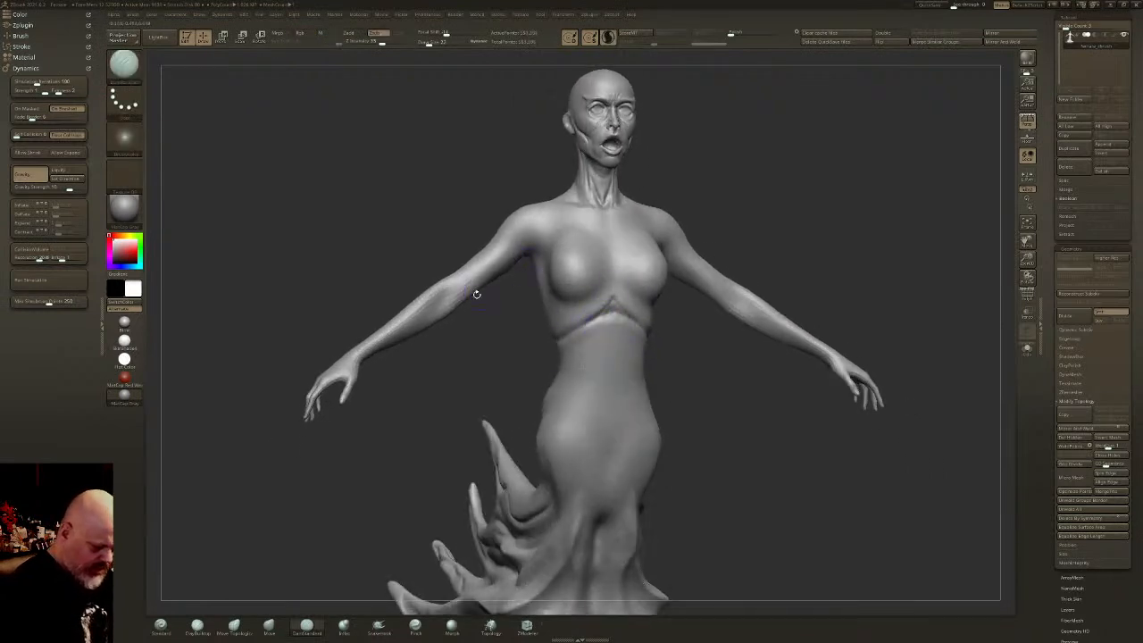
pyautogui.keyDown('shift'); pyautogui.moveTo(457, 292); pyautogui.dragTo(446, 305); pyautogui.keyUp('shift')
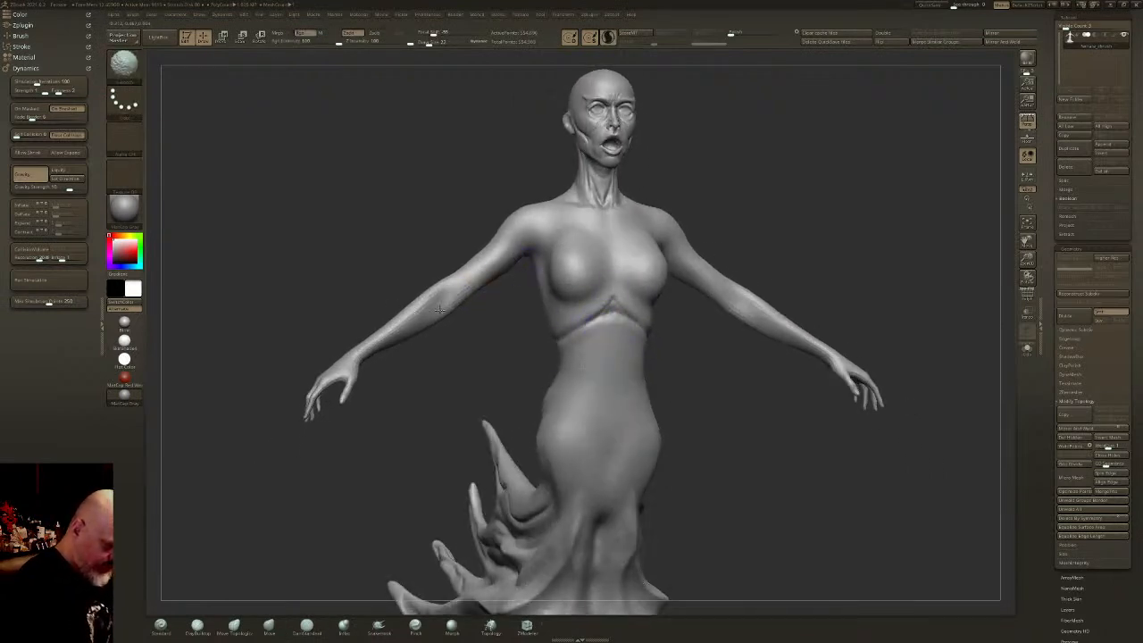
# - Isolate both hands with an inverted mask and scale them from the wrist
pyautogui.moveTo(438, 317)
pyautogui.mouseDown(button='right')
pyautogui.moveTo(447, 312)
pyautogui.moveTo(381, 337)
pyautogui.mouseUp(button='right')
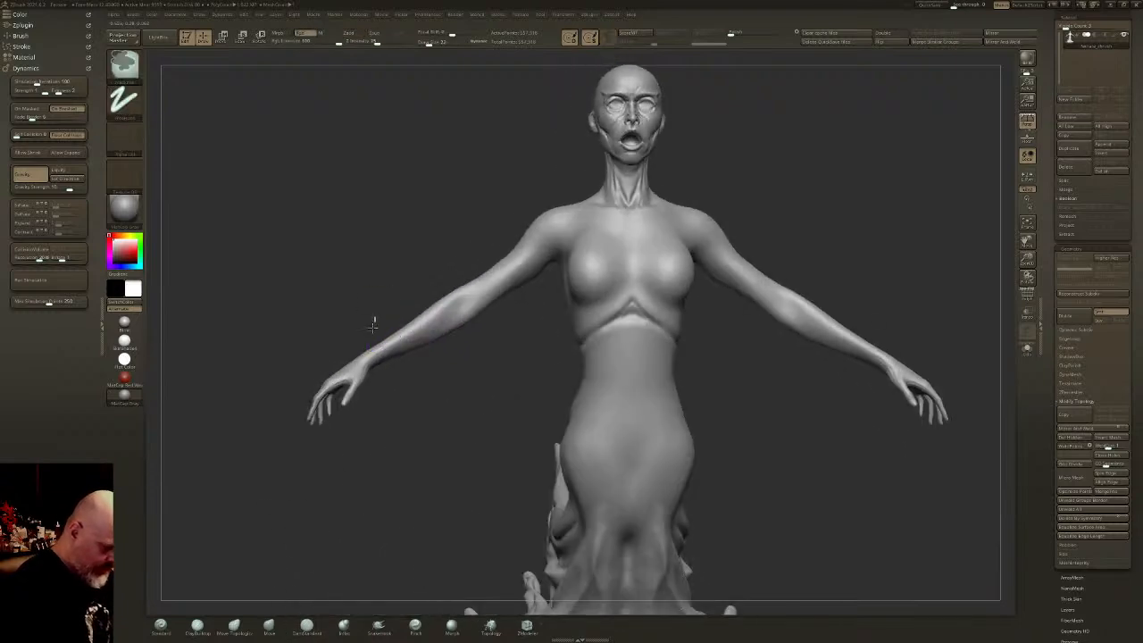
pyautogui.keyDown('ctrl'); pyautogui.moveTo(384, 315); pyautogui.dragTo(304, 451); pyautogui.keyUp('ctrl')
pyautogui.keyDown('ctrl'); pyautogui.click(406, 385); pyautogui.keyUp('ctrl')
pyautogui.keyDown('ctrl'); pyautogui.click(435, 318); pyautogui.keyUp('ctrl')
pyautogui.press('w')
pyautogui.moveTo(435, 327)
pyautogui.mouseDown(button='right')
pyautogui.moveTo(434, 361)
pyautogui.moveTo(446, 369)
pyautogui.mouseUp(button='right')
pyautogui.keyDown('alt'); pyautogui.click(386, 377); pyautogui.keyUp('alt')
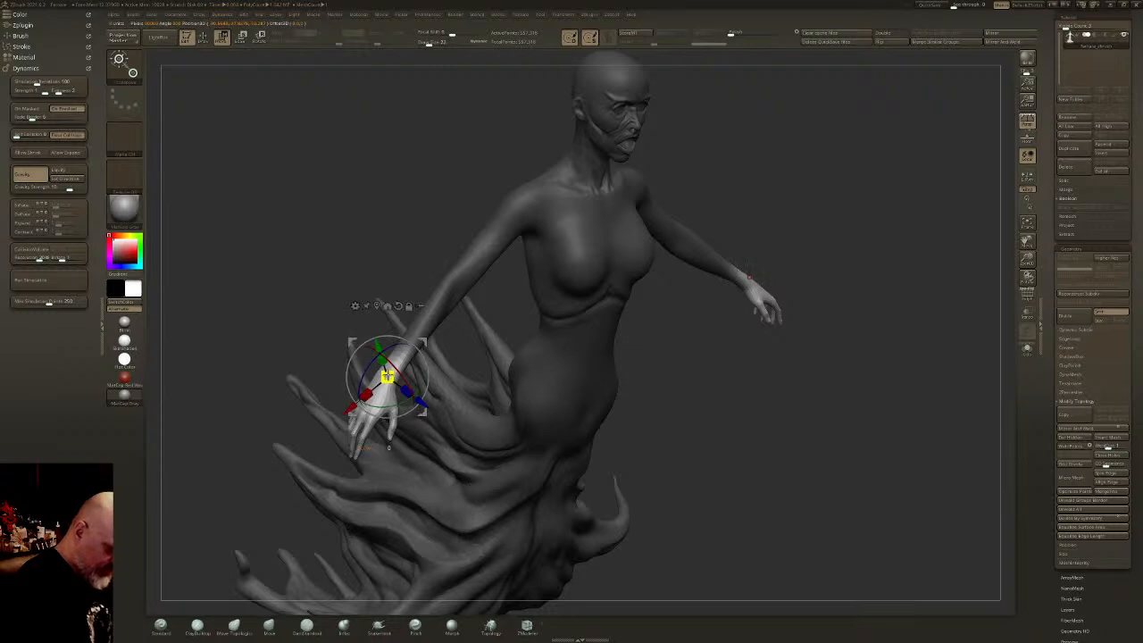
pyautogui.moveTo(386, 377); pyautogui.dragTo(392, 374)
# - Mask the hands to isolate individual fingers, adjust the finger pose, and clear the mask
pyautogui.press('q')
pyautogui.moveTo(387, 390)
pyautogui.mouseDown(button='right')
pyautogui.moveTo(414, 407)
pyautogui.moveTo(446, 406)
pyautogui.mouseUp(button='right')
pyautogui.moveTo(447, 406)
pyautogui.keyDown('alt'); pyautogui.mouseDown(button='right')
pyautogui.moveTo(607, 353)
pyautogui.moveTo(630, 437)
pyautogui.mouseUp(button='right'); pyautogui.keyUp('alt')
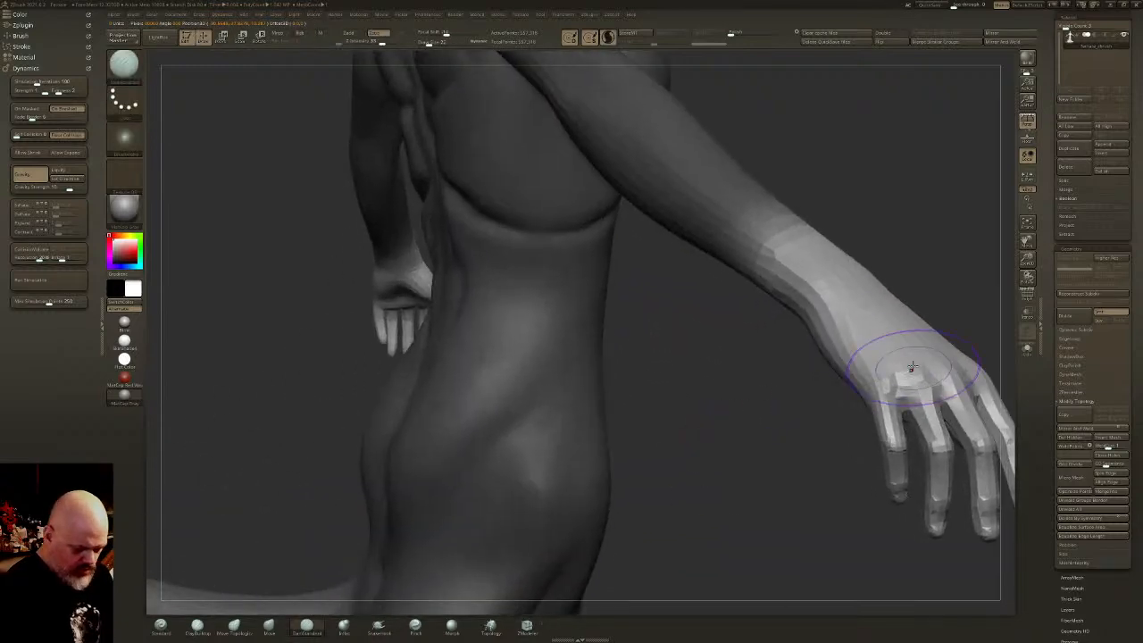
pyautogui.keyDown('alt'); pyautogui.moveTo(910, 372); pyautogui.dragTo(763, 325, button='right'); pyautogui.keyUp('alt')
pyautogui.press('w')
pyautogui.keyDown('alt'); pyautogui.click(655, 323); pyautogui.keyUp('alt')
pyautogui.moveTo(656, 325)
pyautogui.keyDown('ctrl'); pyautogui.mouseDown()
pyautogui.moveTo(663, 352)
pyautogui.moveTo(780, 326)
pyautogui.mouseUp(); pyautogui.keyUp('ctrl')
pyautogui.moveTo(780, 326); pyautogui.dragTo(686, 319, button='right')
pyautogui.keyDown('ctrl'); pyautogui.moveTo(772, 313); pyautogui.dragTo(790, 343); pyautogui.keyUp('ctrl')
pyautogui.moveTo(677, 166)
pyautogui.keyDown('ctrl'); pyautogui.mouseDown()
pyautogui.moveTo(773, 327)
pyautogui.moveTo(784, 371)
pyautogui.moveTo(809, 363)
pyautogui.mouseUp(); pyautogui.keyUp('ctrl')
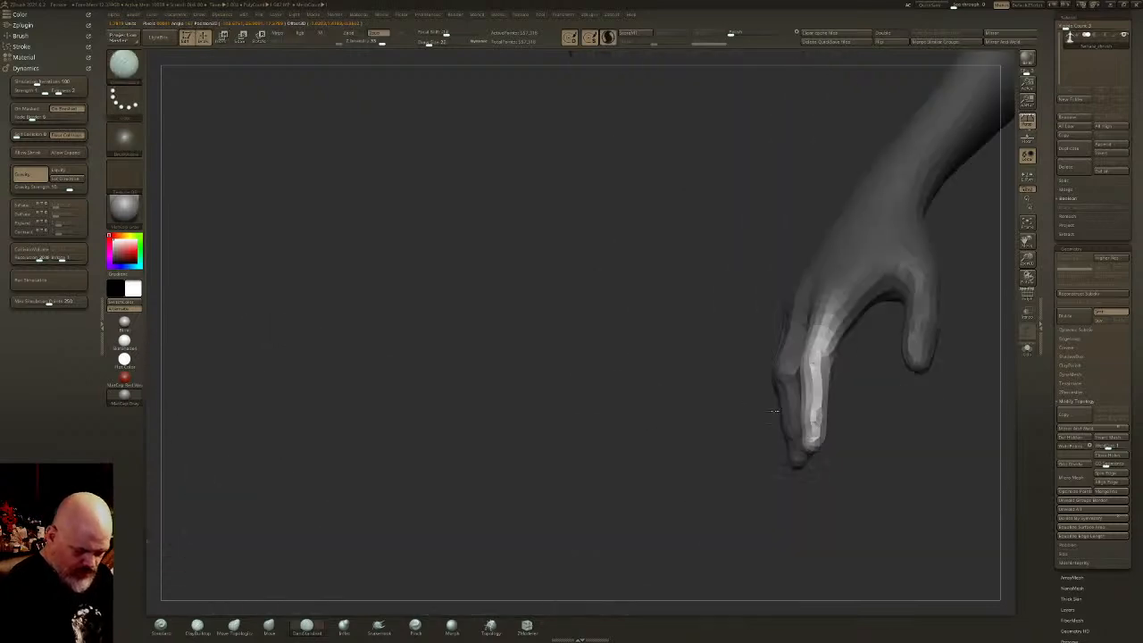
pyautogui.moveTo(775, 410); pyautogui.dragTo(599, 357, button='right')
pyautogui.keyDown('ctrl'); pyautogui.moveTo(526, 358); pyautogui.dragTo(550, 384); pyautogui.keyUp('ctrl')
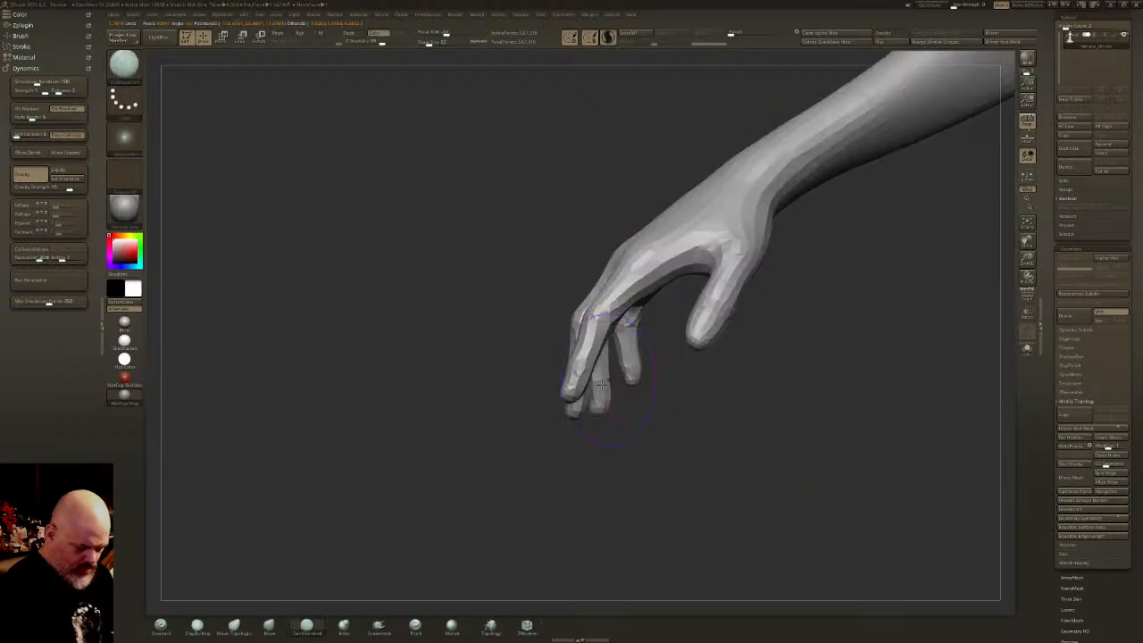
# - Stretch the tip of the index finger into a long, sharp point with the Move Topological brush
pyautogui.click(230, 628)
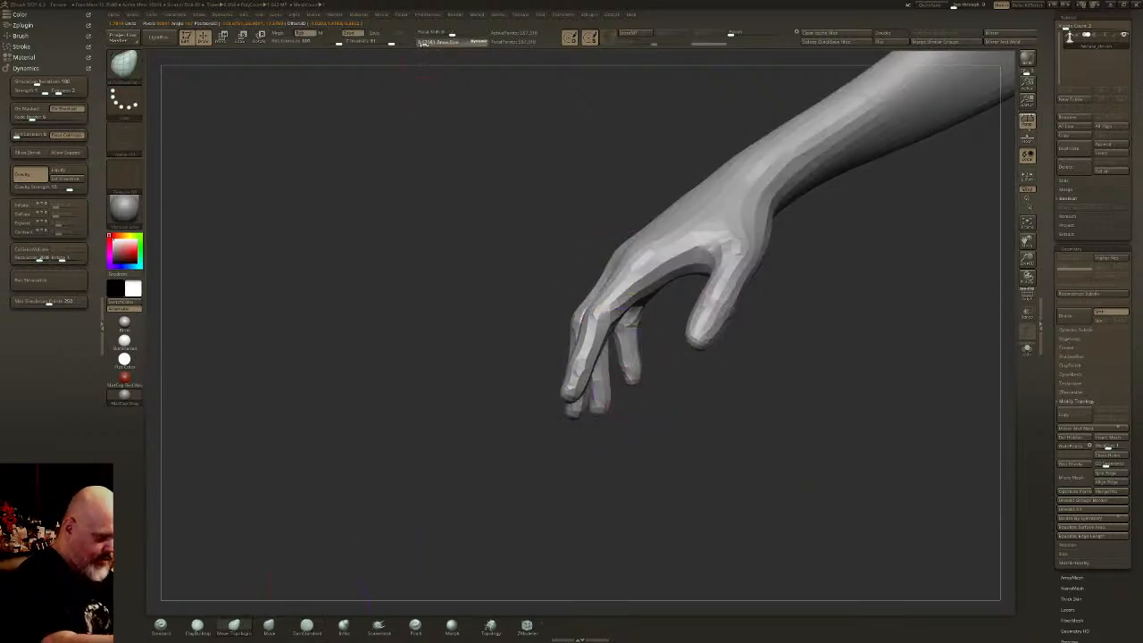
pyautogui.keyDown('alt'); pyautogui.moveTo(624, 241); pyautogui.dragTo(549, 177, button='right'); pyautogui.keyUp('alt')
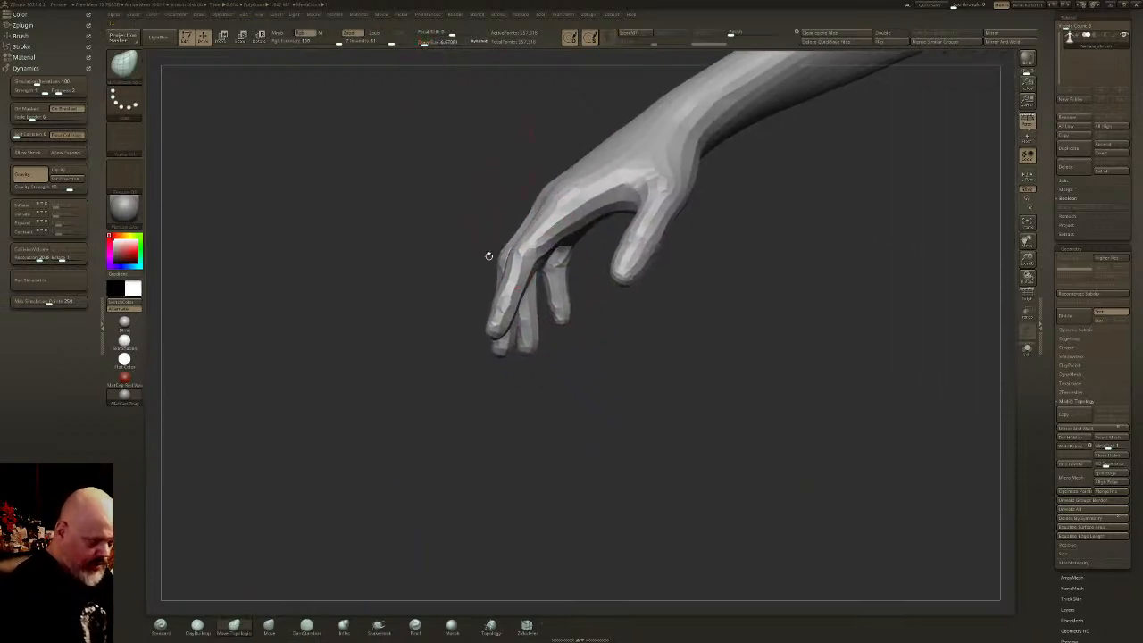
pyautogui.moveTo(493, 327); pyautogui.dragTo(482, 369)
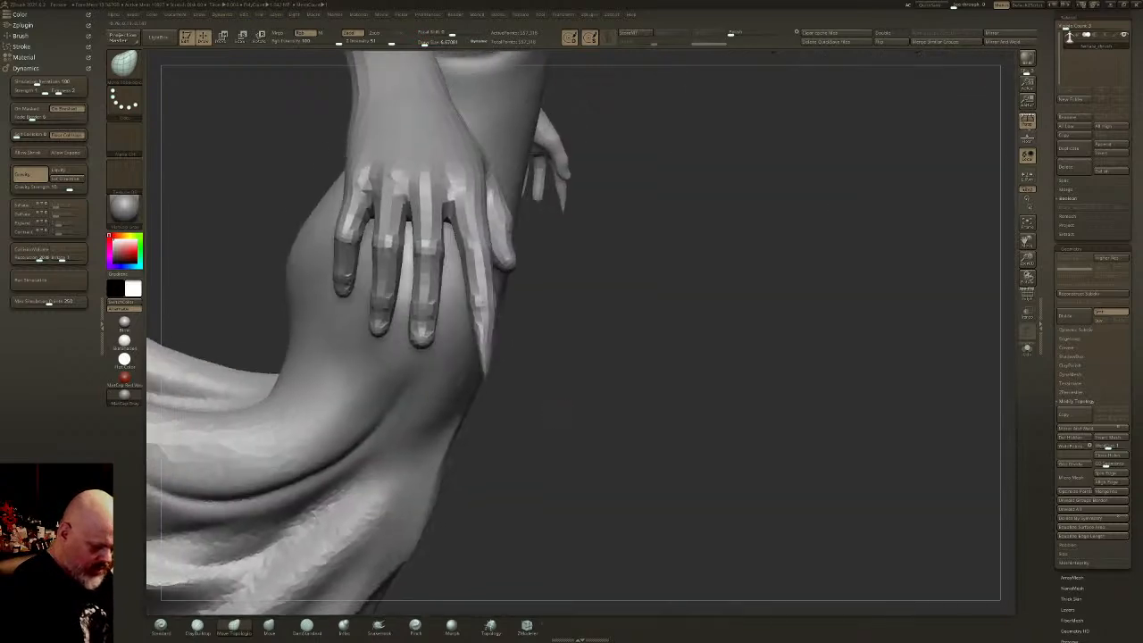
pyautogui.moveTo(486, 375); pyautogui.dragTo(483, 406)
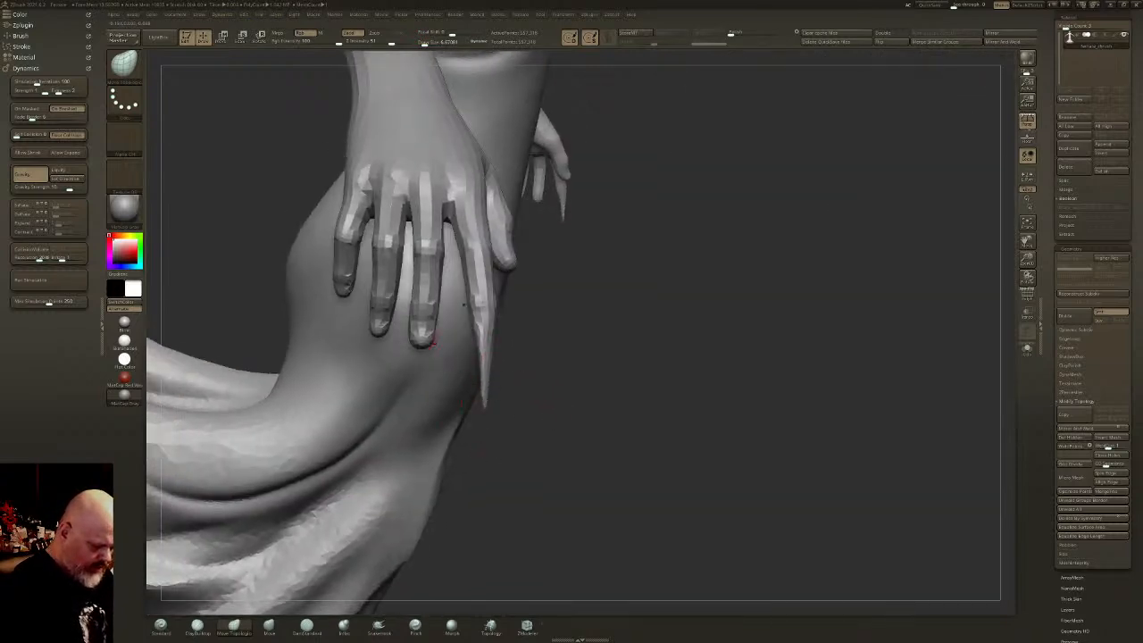
# - Adjust the brush size and pull the middle, ring and little fingers out into long, pointed tips
pyautogui.click(427, 43)
pyautogui.moveTo(468, 354); pyautogui.dragTo(514, 363, button='right')
pyautogui.moveTo(796, 396); pyautogui.dragTo(770, 375, button='right')
pyautogui.moveTo(770, 374); pyautogui.dragTo(760, 464)
pyautogui.hotkey('ctrl', 'z')
pyautogui.moveTo(773, 373)
pyautogui.mouseDown()
pyautogui.moveTo(761, 465)
pyautogui.moveTo(769, 444)
pyautogui.mouseUp()
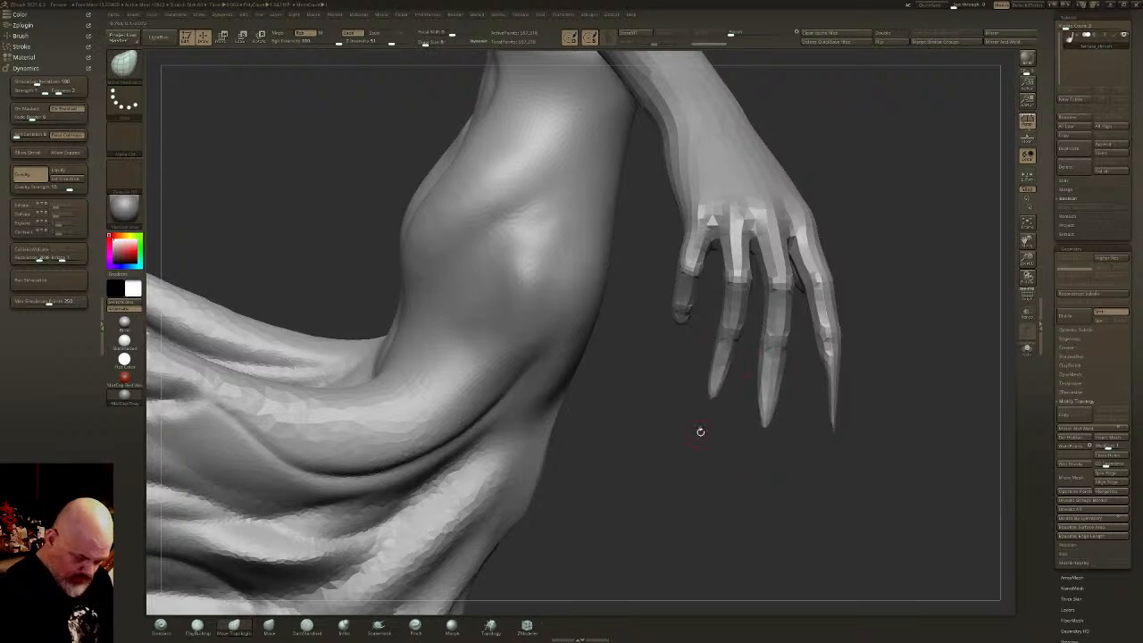
pyautogui.moveTo(699, 434); pyautogui.dragTo(720, 380, button='right')
pyautogui.moveTo(672, 323)
pyautogui.mouseDown()
pyautogui.moveTo(634, 430)
pyautogui.moveTo(651, 373)
pyautogui.mouseUp()
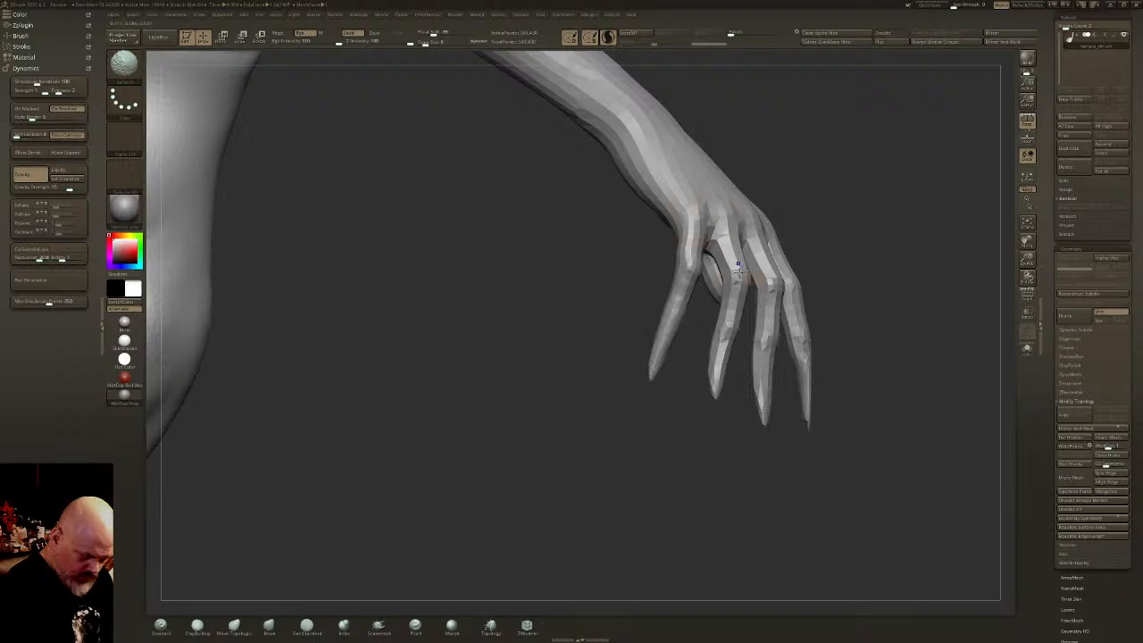
# - Smooth the faceted surfaces of the fingers and knuckles and adjust the pointed fingertips
pyautogui.moveTo(778, 363)
pyautogui.keyDown('shift'); pyautogui.mouseDown()
pyautogui.moveTo(774, 407)
pyautogui.moveTo(809, 426)
pyautogui.mouseUp(); pyautogui.keyUp('shift')
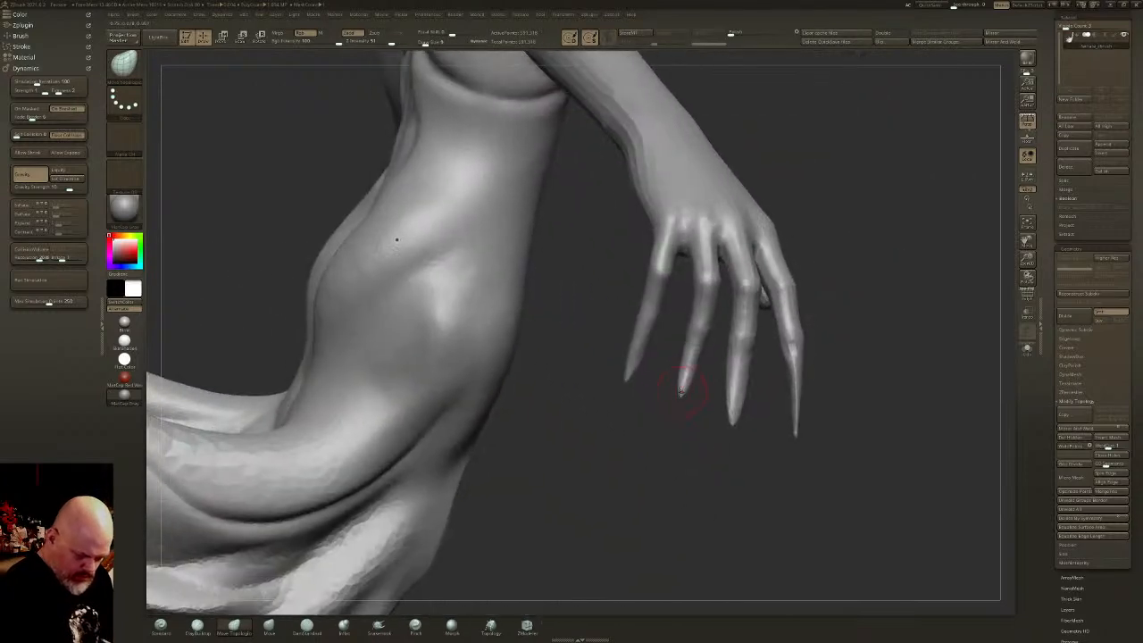
pyautogui.moveTo(680, 391); pyautogui.dragTo(683, 402)
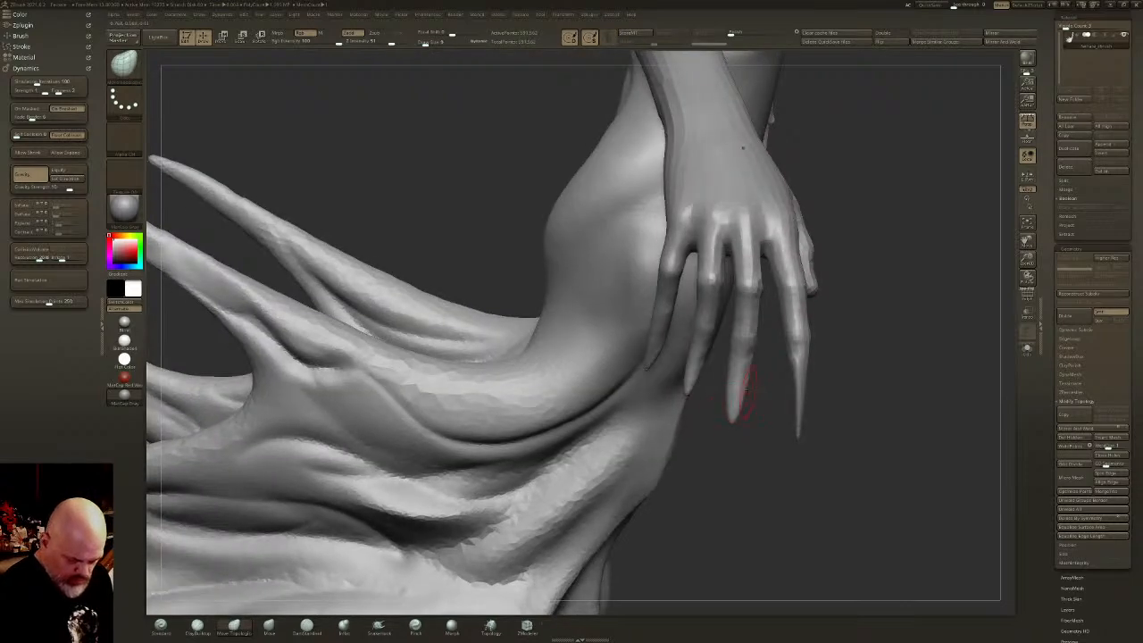
pyautogui.moveTo(848, 393)
pyautogui.mouseDown()
pyautogui.moveTo(929, 384)
pyautogui.moveTo(920, 357)
pyautogui.mouseUp()
pyautogui.moveTo(715, 429)
pyautogui.mouseDown()
pyautogui.moveTo(823, 455)
pyautogui.moveTo(808, 444)
pyautogui.moveTo(816, 327)
pyautogui.moveTo(816, 342)
pyautogui.moveTo(642, 350)
pyautogui.mouseUp()
pyautogui.hotkey('ctrl', 'z')
# - Smooth the undersides of the fingers and refine their tips into tapered claws
pyautogui.press('shift')
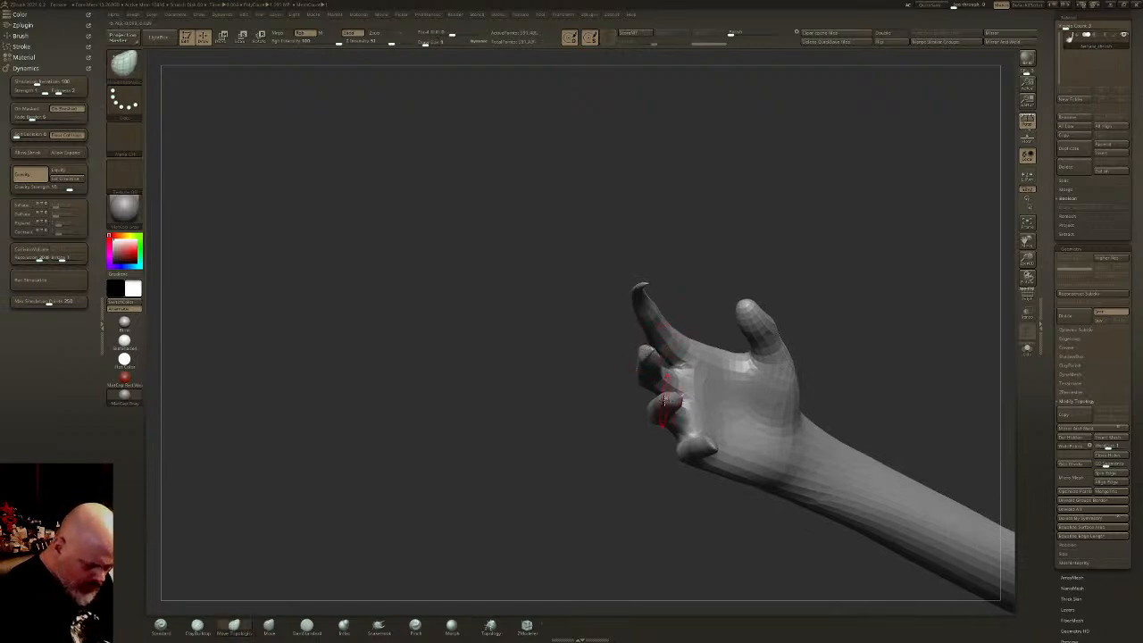
pyautogui.press('shift')
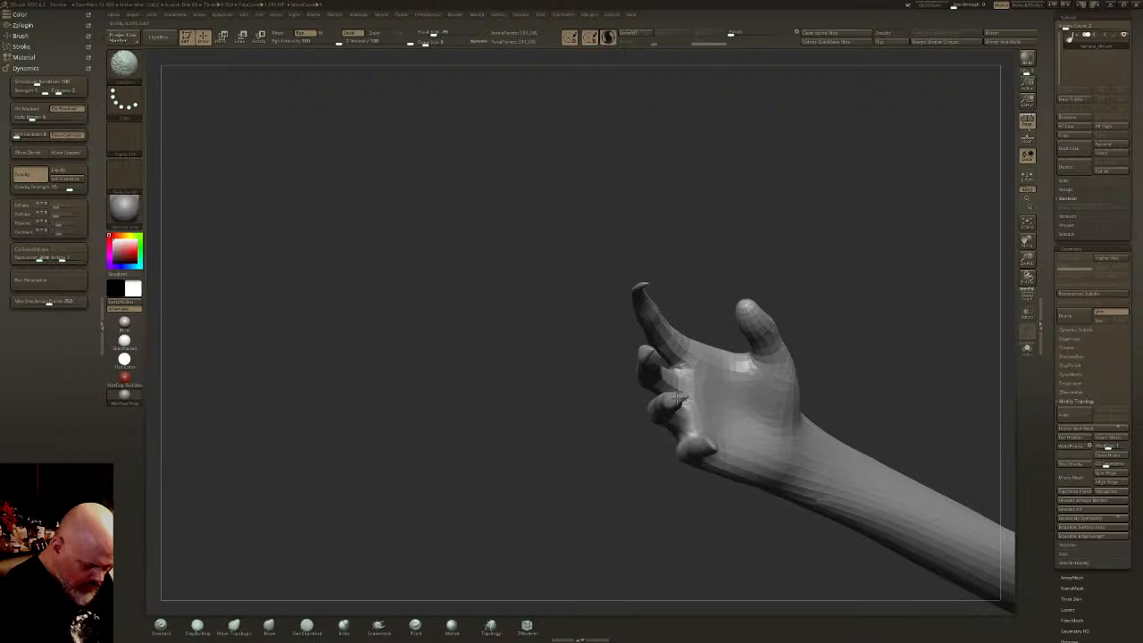
pyautogui.press('shift')
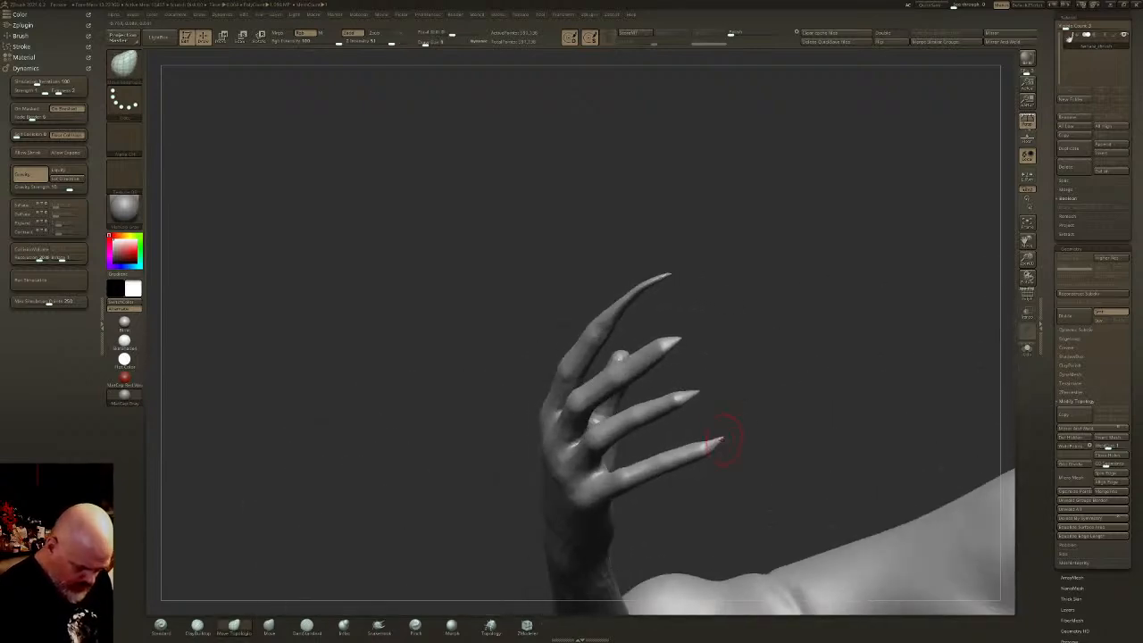
pyautogui.press('shift')
pyautogui.press('shift')
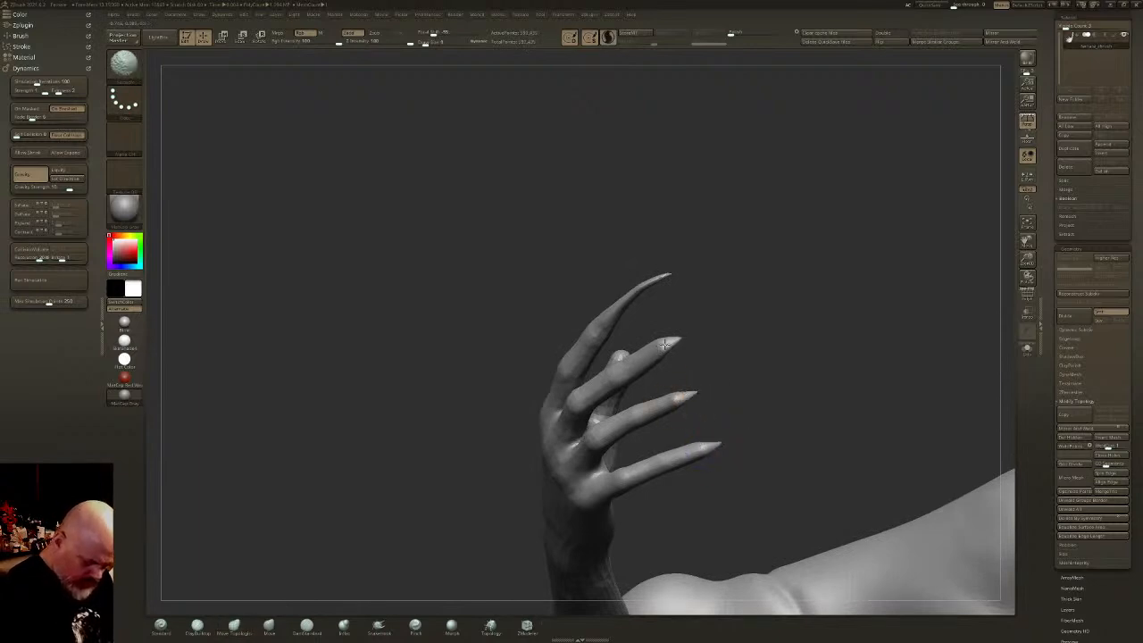
pyautogui.moveTo(671, 341)
pyautogui.keyDown('shift'); pyautogui.mouseDown()
pyautogui.moveTo(650, 357)
pyautogui.moveTo(640, 441)
pyautogui.moveTo(681, 375)
pyautogui.moveTo(708, 392)
pyautogui.mouseUp(); pyautogui.keyUp('shift')
# - Reshape the curve and length of the clawed fingers, then thicken the index fingertip with Inflate and smooth it
pyautogui.moveTo(708, 392)
pyautogui.mouseDown(button='right')
pyautogui.moveTo(737, 369)
pyautogui.moveTo(625, 294)
pyautogui.moveTo(741, 233)
pyautogui.moveTo(749, 335)
pyautogui.moveTo(727, 319)
pyautogui.moveTo(678, 370)
pyautogui.moveTo(700, 382)
pyautogui.moveTo(686, 390)
pyautogui.mouseUp(button='right')
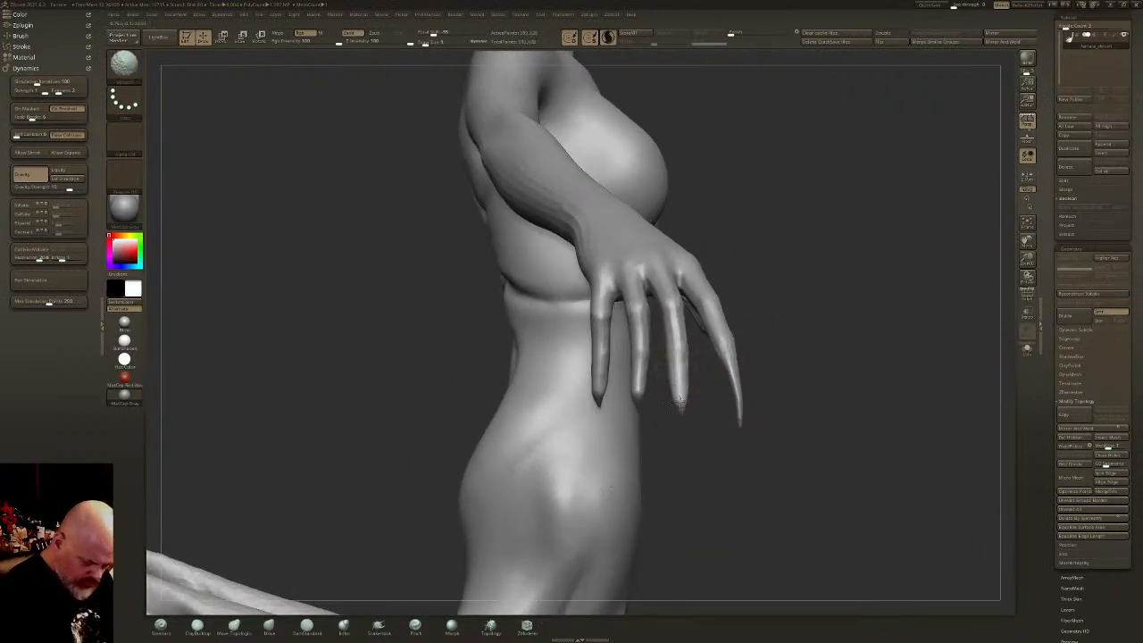
pyautogui.moveTo(680, 394); pyautogui.dragTo(684, 387, button='right')
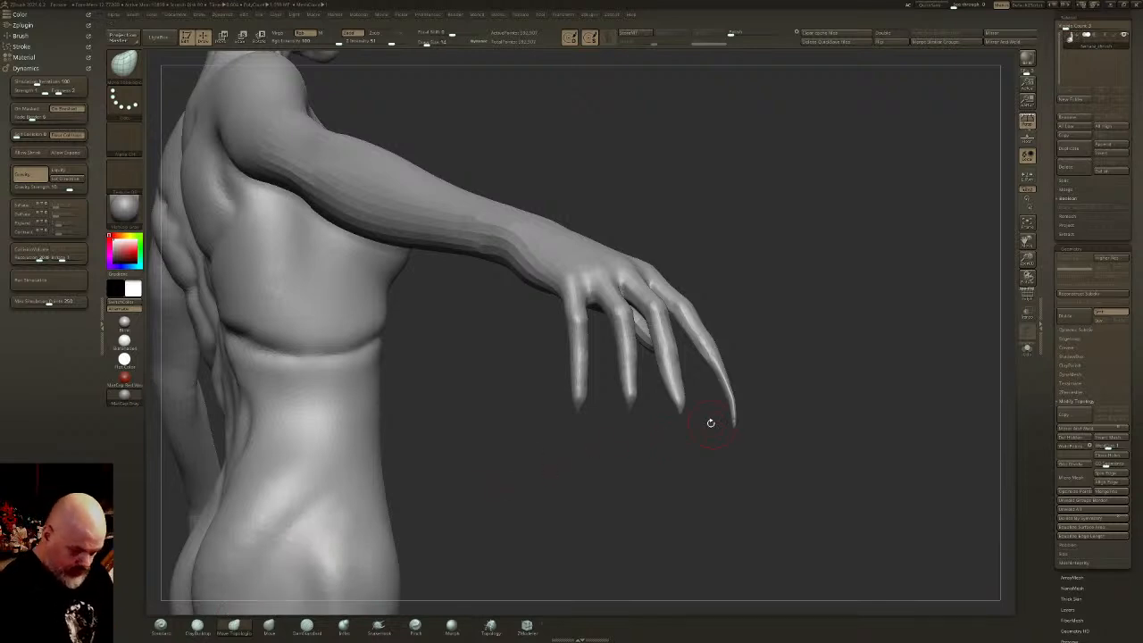
pyautogui.moveTo(712, 423); pyautogui.dragTo(652, 423)
pyautogui.moveTo(579, 430); pyautogui.dragTo(634, 455)
pyautogui.moveTo(679, 413); pyautogui.dragTo(687, 452)
pyautogui.moveTo(690, 452); pyautogui.dragTo(682, 442)
pyautogui.moveTo(751, 411)
pyautogui.mouseDown()
pyautogui.moveTo(715, 414)
pyautogui.moveTo(737, 408)
pyautogui.mouseUp()
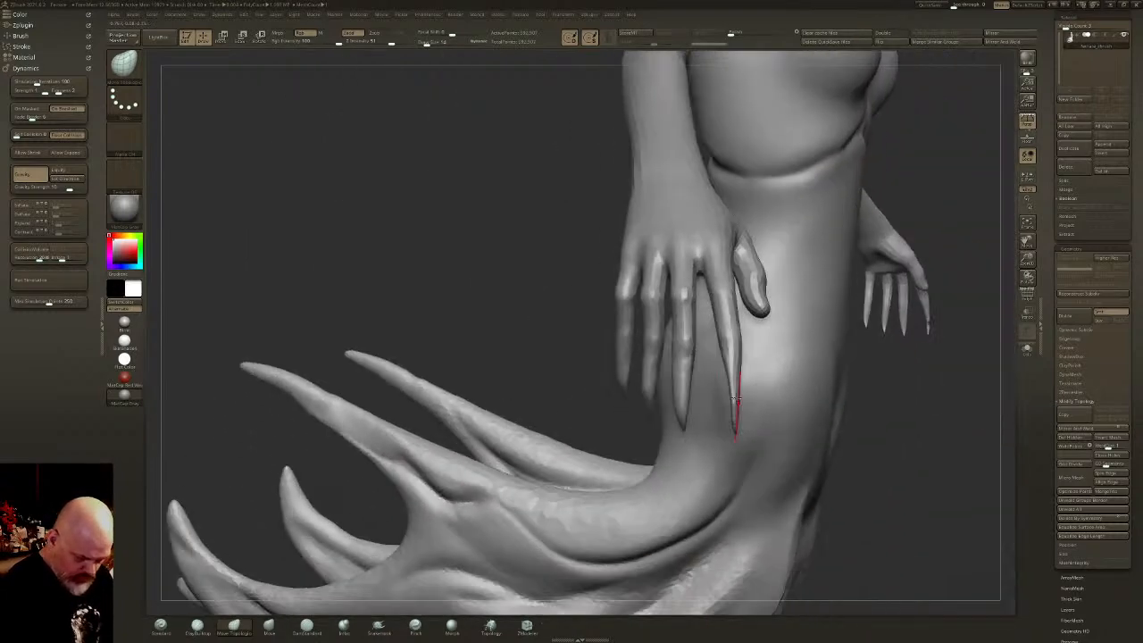
pyautogui.click(345, 624)
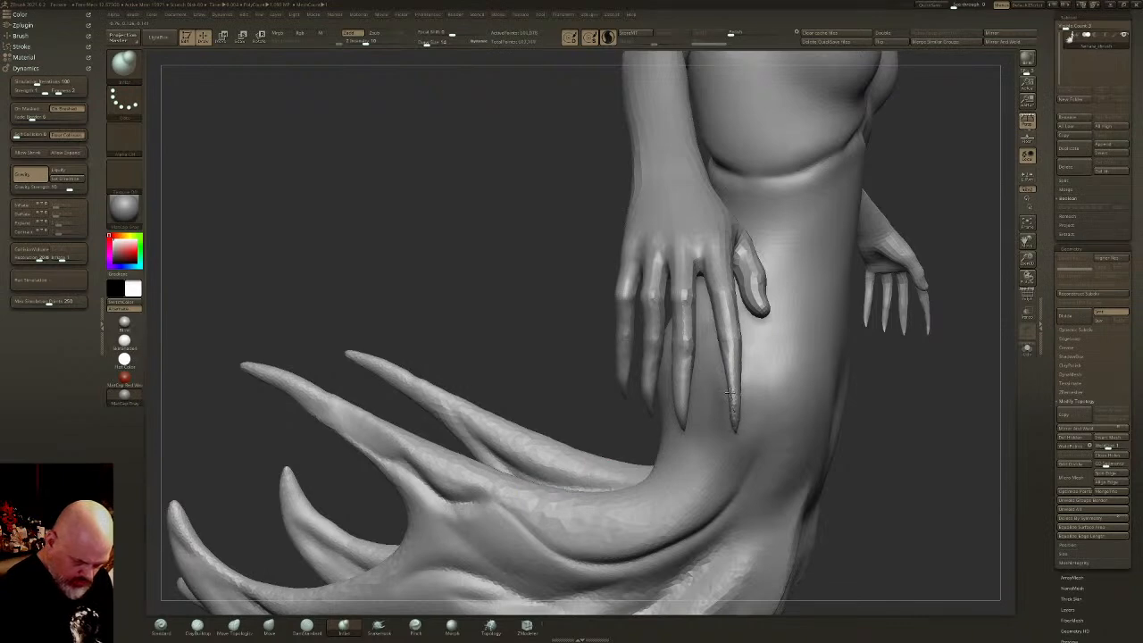
pyautogui.keyDown('shift'); pyautogui.moveTo(728, 359); pyautogui.dragTo(733, 388); pyautogui.keyUp('shift')
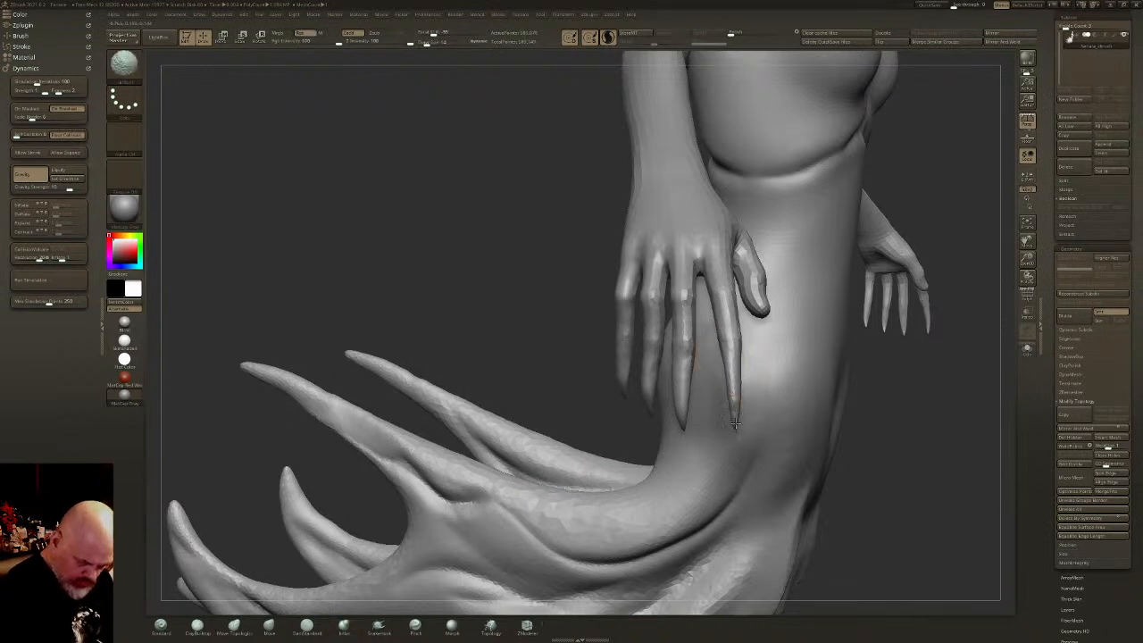
# - Stretch the thumb into a pointed claw with the Move Topological brush and smooth its surface
pyautogui.moveTo(732, 330); pyautogui.dragTo(788, 246, button='right')
pyautogui.keyDown('alt'); pyautogui.moveTo(835, 204); pyautogui.dragTo(688, 239, button='right'); pyautogui.keyUp('alt')
pyautogui.click(236, 627)
pyautogui.moveTo(696, 343)
pyautogui.mouseDown(button='right')
pyautogui.moveTo(675, 351)
pyautogui.moveTo(676, 341)
pyautogui.mouseUp(button='right')
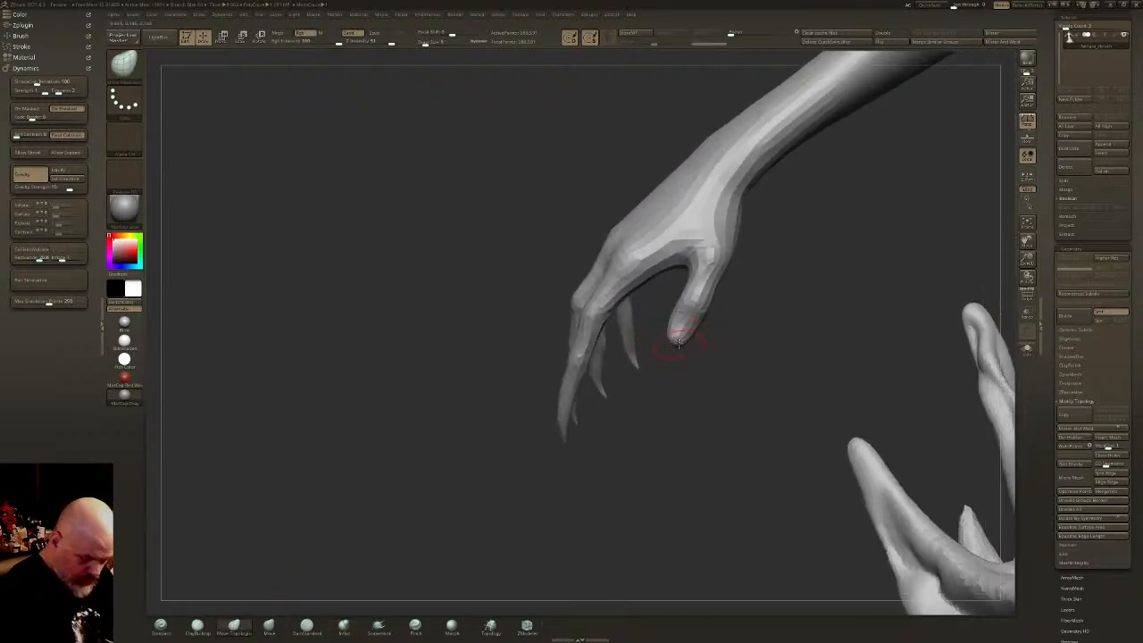
pyautogui.moveTo(676, 339); pyautogui.dragTo(651, 393)
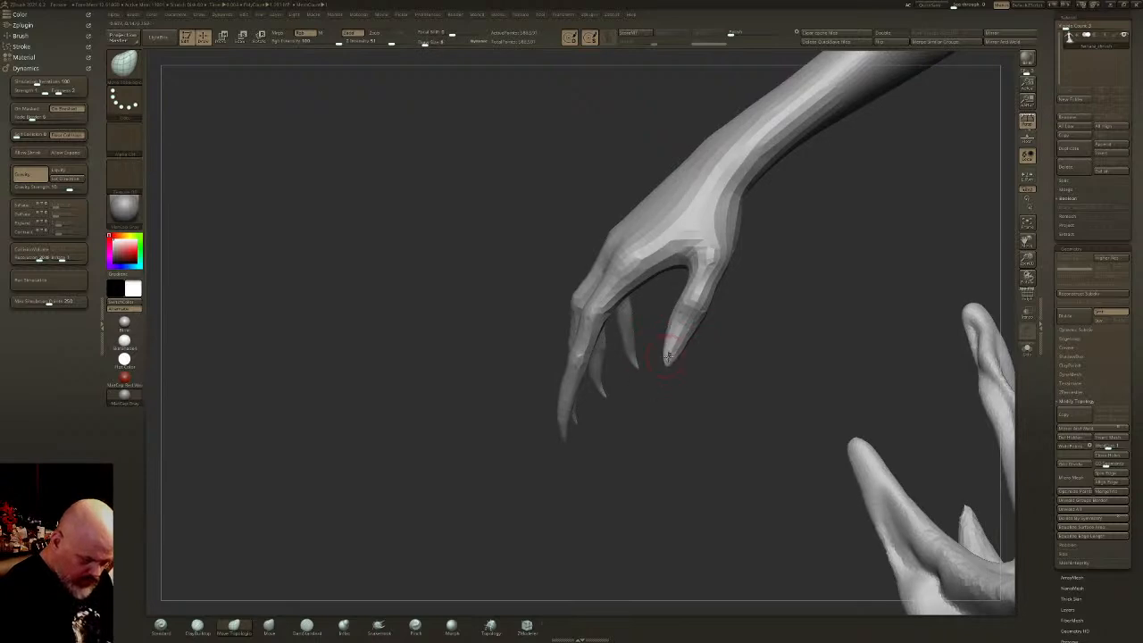
pyautogui.press('shift')
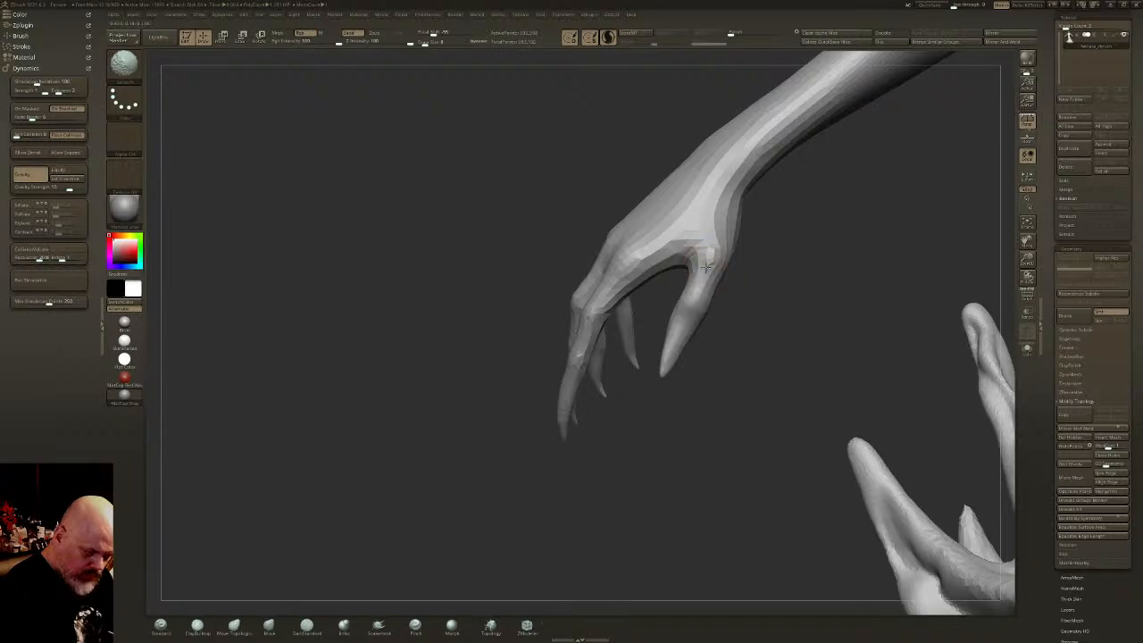
pyautogui.moveTo(701, 275)
pyautogui.mouseDown(button='right')
pyautogui.moveTo(764, 290)
pyautogui.moveTo(748, 284)
pyautogui.mouseUp(button='right')
pyautogui.moveTo(742, 286)
pyautogui.keyDown('shift'); pyautogui.mouseDown()
pyautogui.moveTo(693, 286)
pyautogui.moveTo(716, 293)
pyautogui.mouseUp(); pyautogui.keyUp('shift')
pyautogui.moveTo(655, 315); pyautogui.dragTo(776, 307, button='right')
pyautogui.press('f')
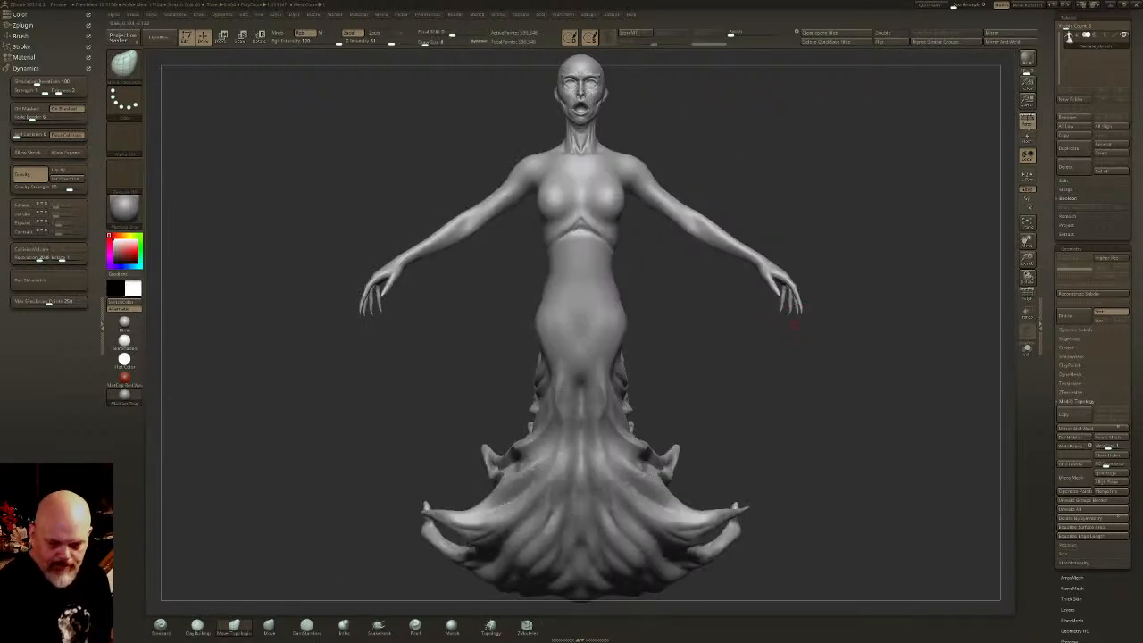
pyautogui.keyDown('alt'); pyautogui.moveTo(615, 231); pyautogui.dragTo(621, 305, button='right'); pyautogui.keyUp('alt')
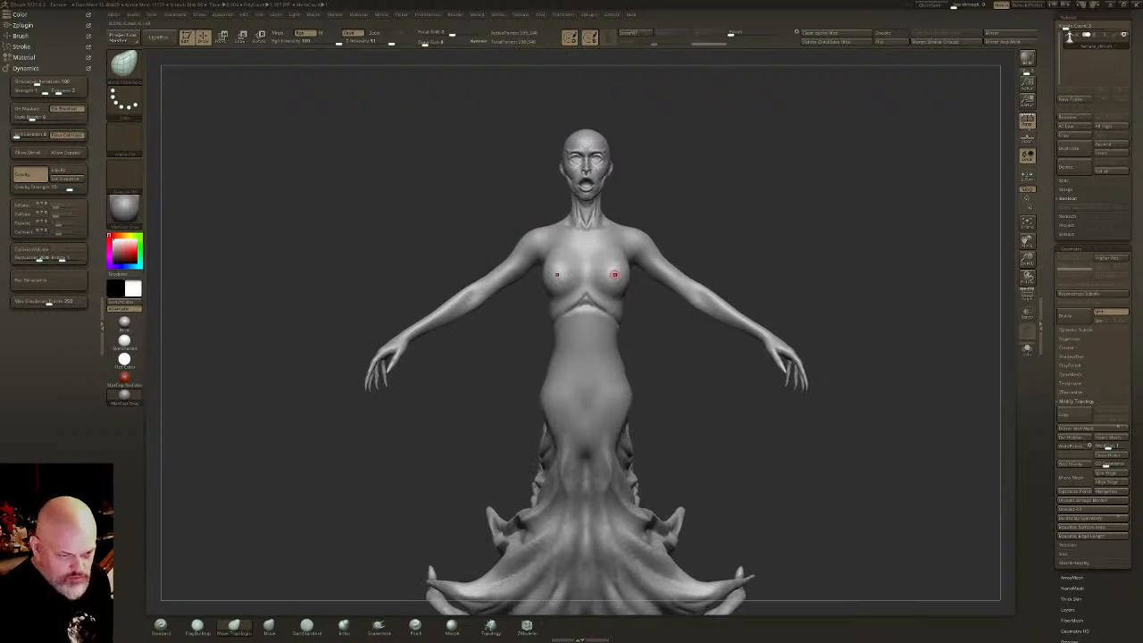
# - Try to pull the ear's upper edge upward into a point with the Move Topological brush
pyautogui.moveTo(688, 448); pyautogui.dragTo(682, 451, button='right')
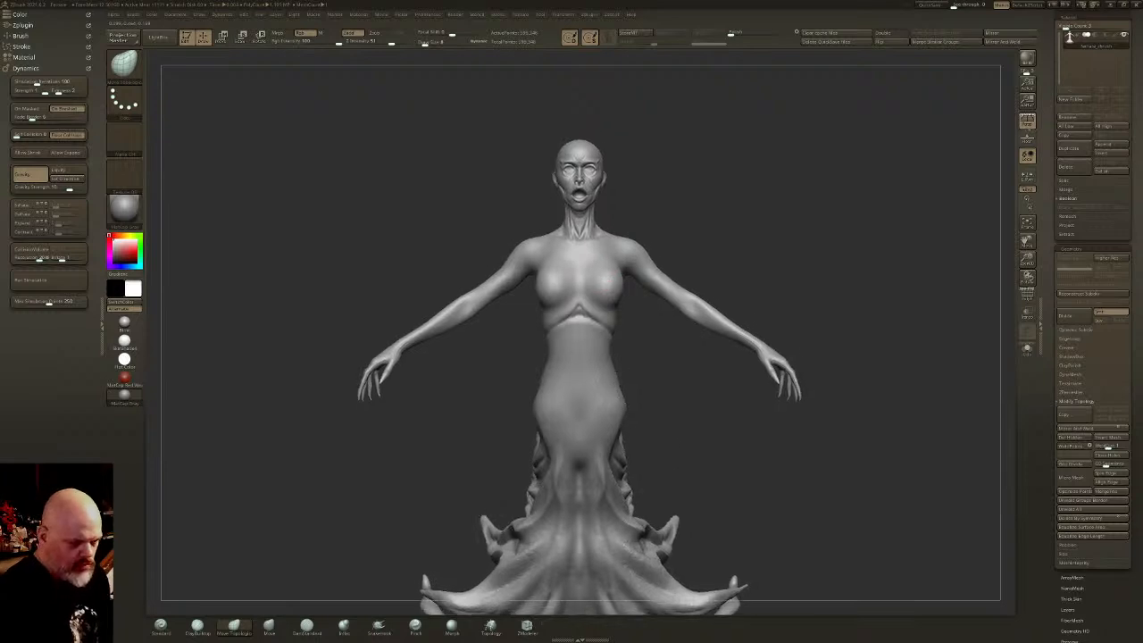
pyautogui.keyDown('ctrl'); pyautogui.moveTo(599, 227); pyautogui.dragTo(599, 357, button='right'); pyautogui.keyUp('ctrl')
pyautogui.keyDown('alt'); pyautogui.moveTo(660, 228); pyautogui.dragTo(665, 333, button='right'); pyautogui.keyUp('alt')
pyautogui.moveTo(705, 333); pyautogui.dragTo(618, 333, button='right')
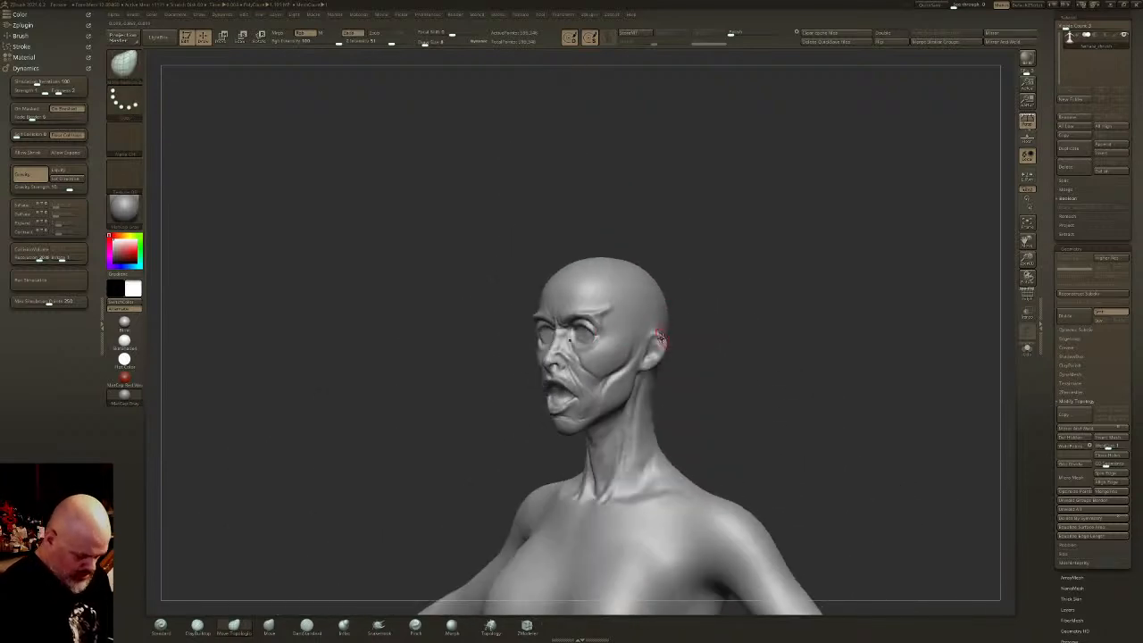
pyautogui.moveTo(679, 308); pyautogui.dragTo(684, 260)
pyautogui.hotkey('ctrl', 'z')
# - Draw the top of the ears out into long, thin points with a small SnakeHook brush
pyautogui.press('b')
pyautogui.press('s')
pyautogui.press('h')
pyautogui.press('[')
pyautogui.press('[')
pyautogui.press('[')
pyautogui.press('[')
pyautogui.press('[')
pyautogui.press('[')
pyautogui.press('[')
pyautogui.press('[')
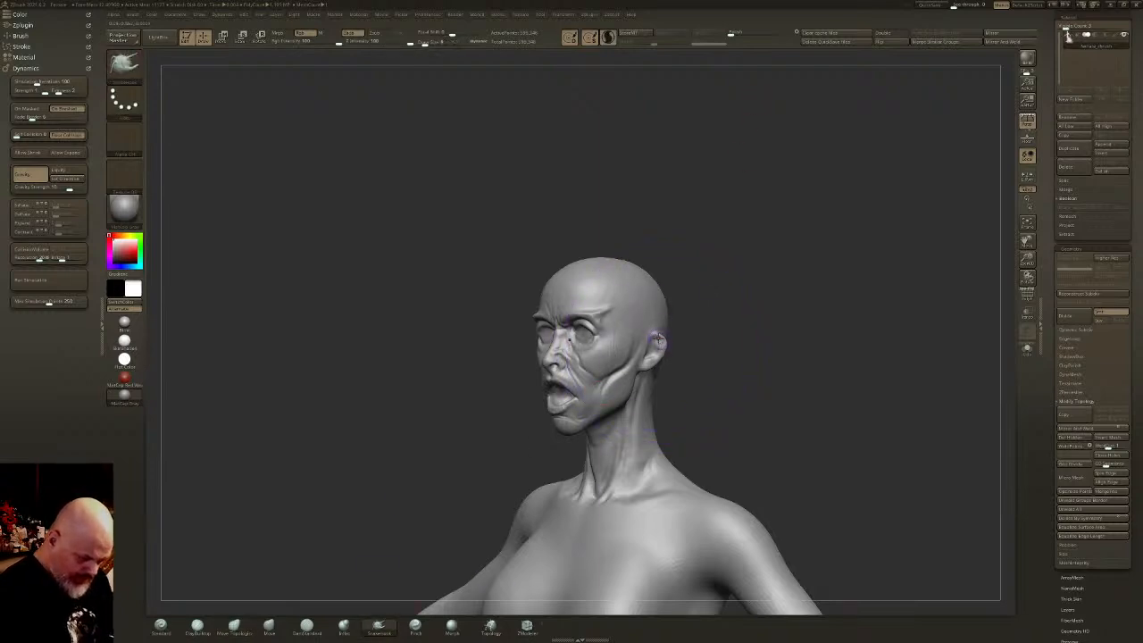
pyautogui.moveTo(669, 319); pyautogui.dragTo(738, 219)
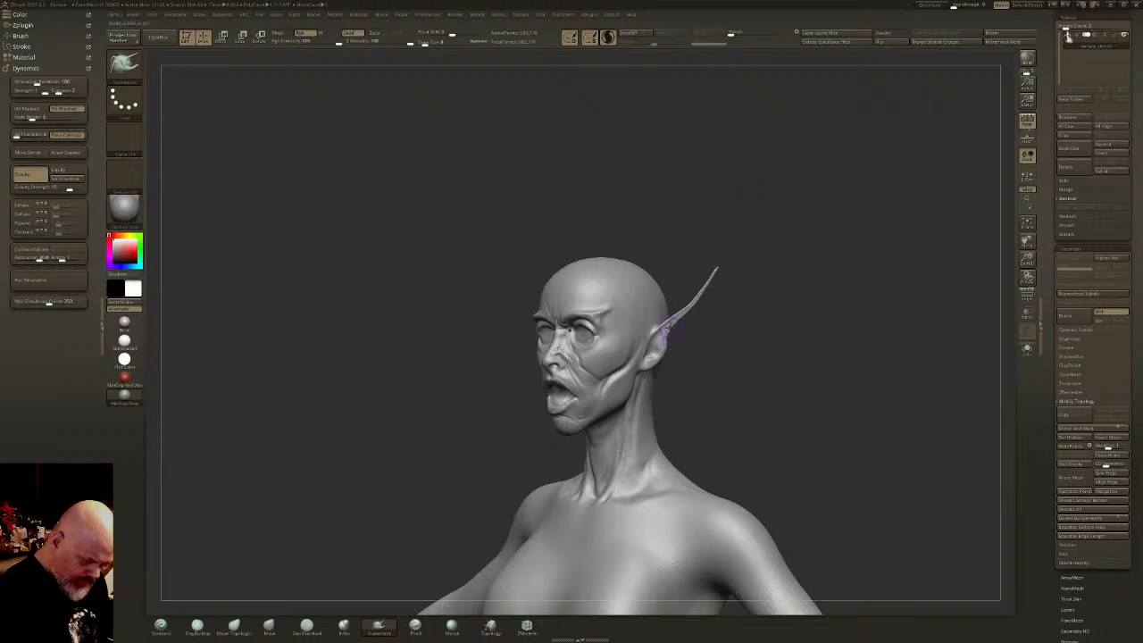
# - Smooth and thicken the pointed ears with the Inflate brush, then shorten their thin tips by smoothing
pyautogui.keyDown('shift'); pyautogui.moveTo(677, 329); pyautogui.dragTo(690, 322); pyautogui.keyUp('shift')
pyautogui.click(344, 626)
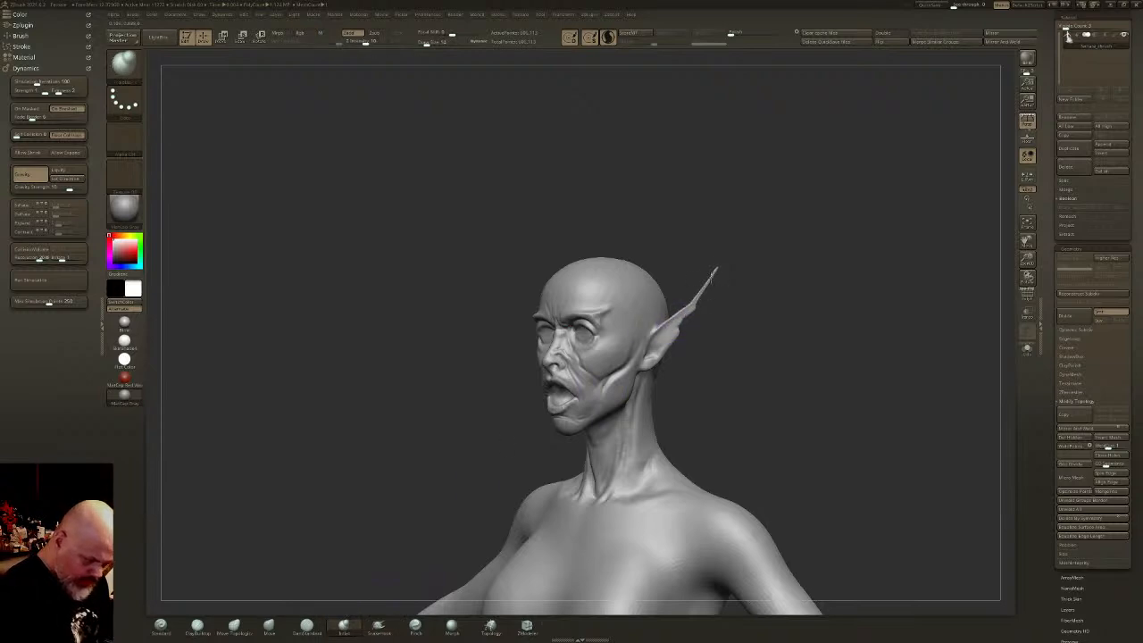
pyautogui.keyDown('shift'); pyautogui.moveTo(704, 295); pyautogui.dragTo(711, 279); pyautogui.keyUp('shift')
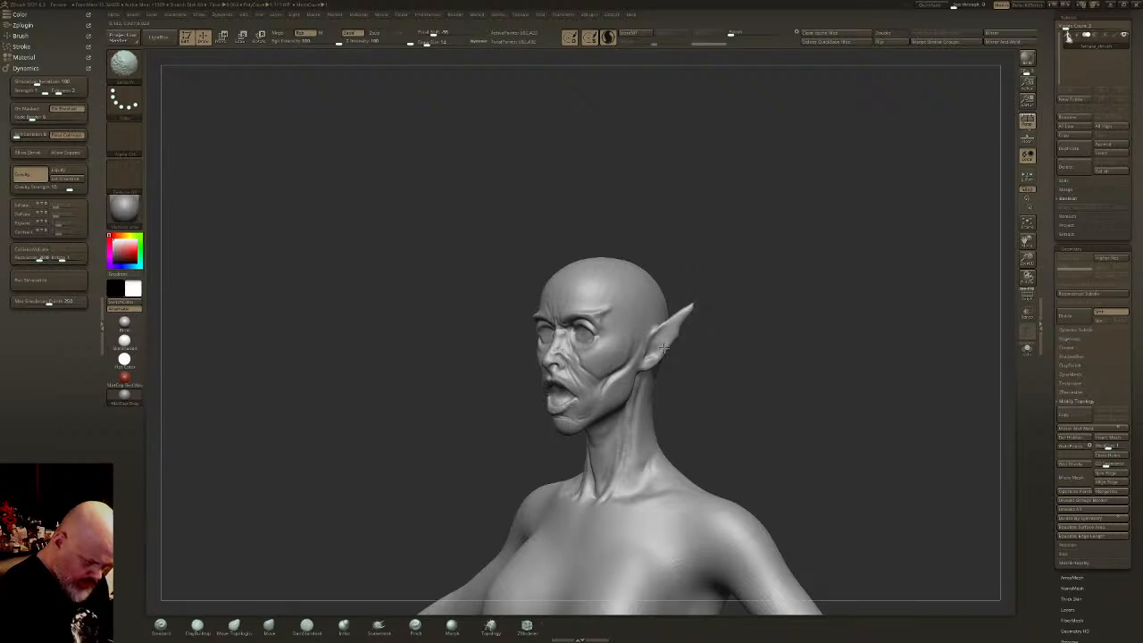
pyautogui.keyDown('shift'); pyautogui.moveTo(687, 302); pyautogui.dragTo(712, 307); pyautogui.keyUp('shift')
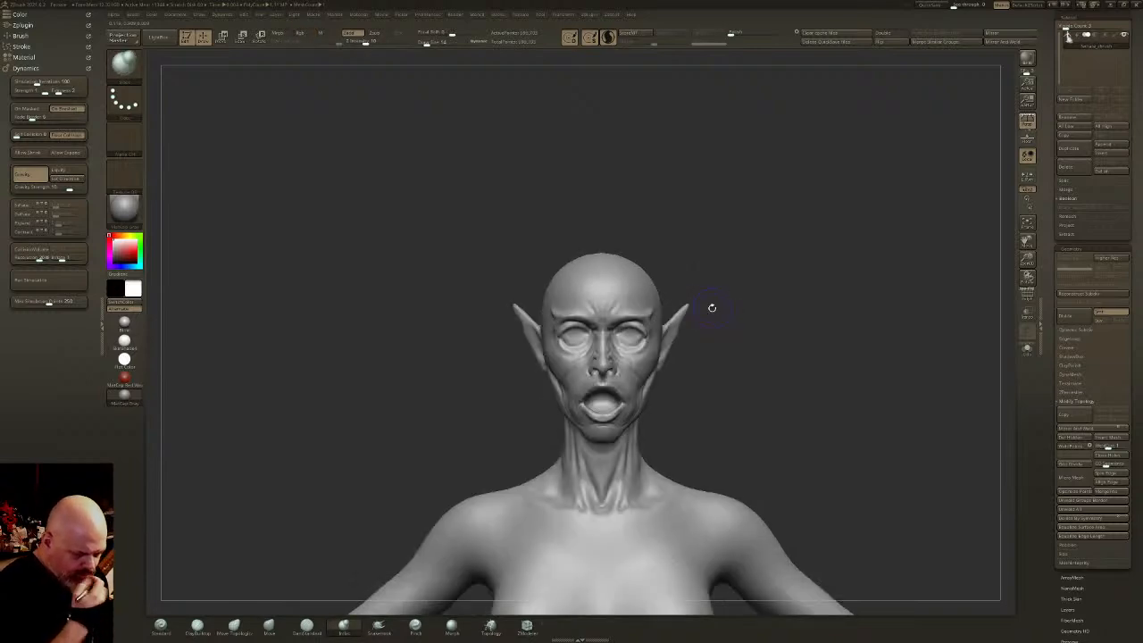
# - Arch the brows upward, pull down the area below the eyes and reshape the chin with the Move brush
pyautogui.click(269, 626)
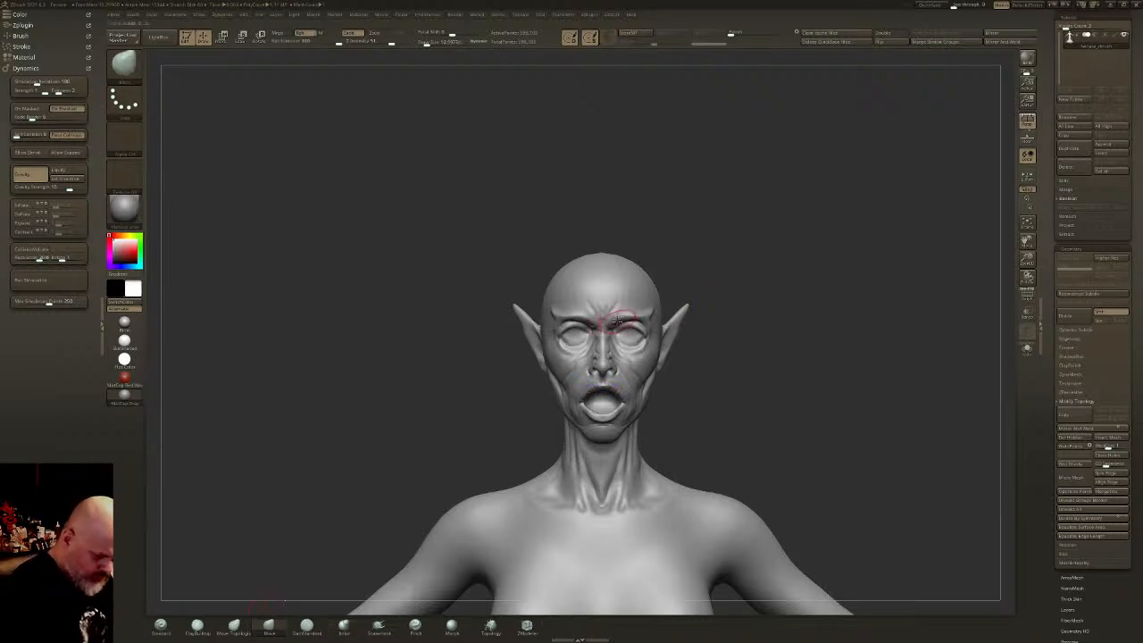
pyautogui.press(']')
pyautogui.moveTo(618, 316)
pyautogui.mouseDown()
pyautogui.moveTo(613, 324)
pyautogui.moveTo(630, 319)
pyautogui.moveTo(634, 302)
pyautogui.mouseUp()
pyautogui.press(']')
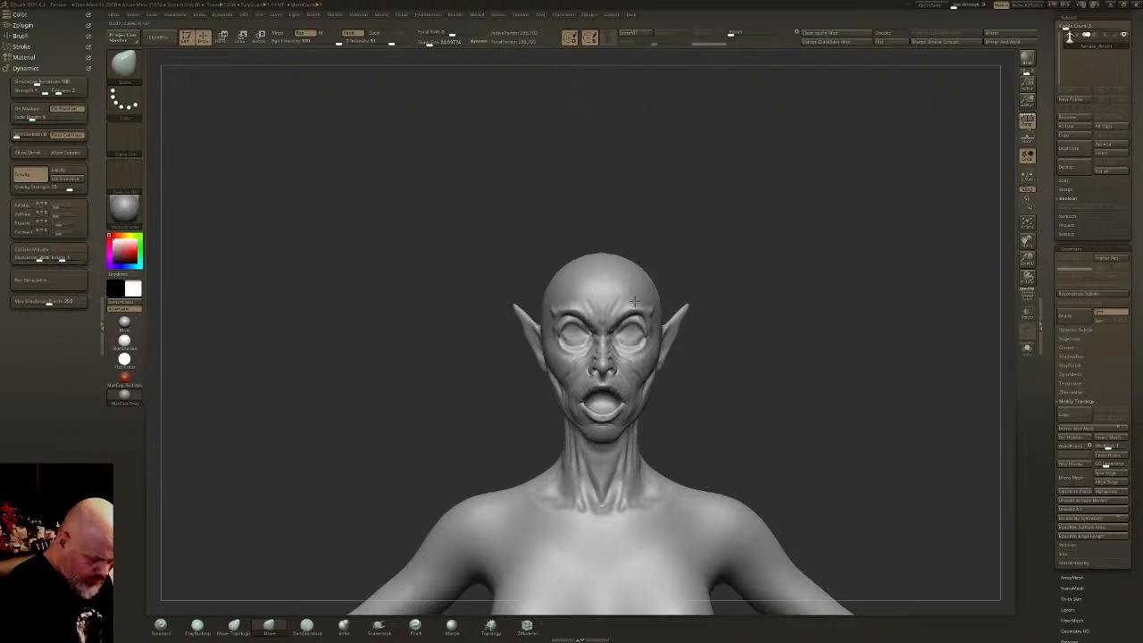
pyautogui.moveTo(632, 347); pyautogui.dragTo(632, 366)
pyautogui.moveTo(610, 434)
pyautogui.mouseDown()
pyautogui.moveTo(609, 446)
pyautogui.moveTo(622, 438)
pyautogui.mouseUp()
pyautogui.moveTo(627, 434); pyautogui.dragTo(655, 446, button='right')
pyautogui.moveTo(607, 416); pyautogui.dragTo(609, 427)
# - Isolate the inner surface of the open mouth with a painted mask
pyautogui.moveTo(642, 396)
pyautogui.mouseDown(button='right')
pyautogui.moveTo(626, 392)
pyautogui.moveTo(465, 151)
pyautogui.mouseUp(button='right')
pyautogui.moveTo(539, 184); pyautogui.dragTo(613, 198, button='right')
pyautogui.click(1026, 295)
pyautogui.click(1031, 291)
pyautogui.click(1027, 295)
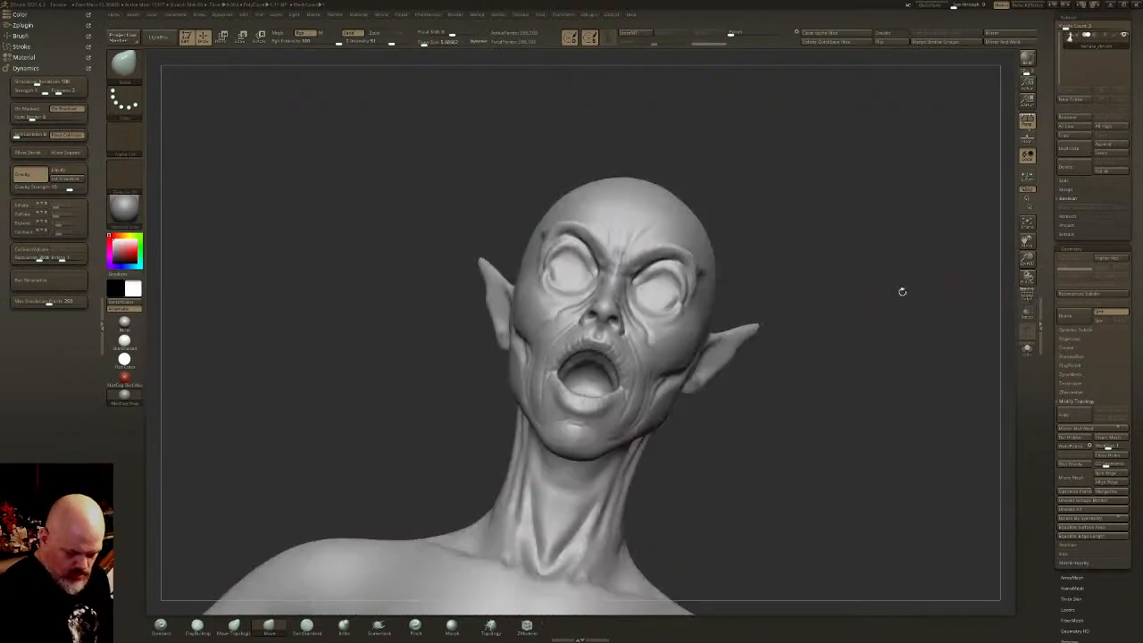
pyautogui.keyDown('ctrl'); pyautogui.moveTo(595, 375); pyautogui.dragTo(593, 384); pyautogui.keyUp('ctrl')
pyautogui.moveTo(593, 365); pyautogui.dragTo(527, 313, button='right')
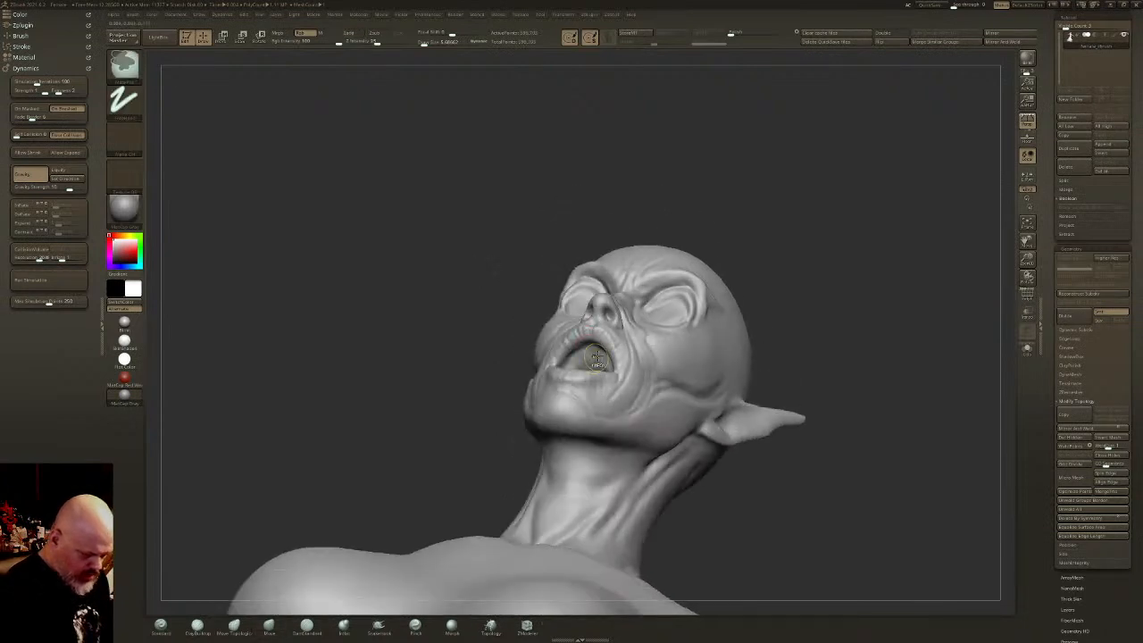
pyautogui.moveTo(593, 364); pyautogui.dragTo(551, 435, button='right')
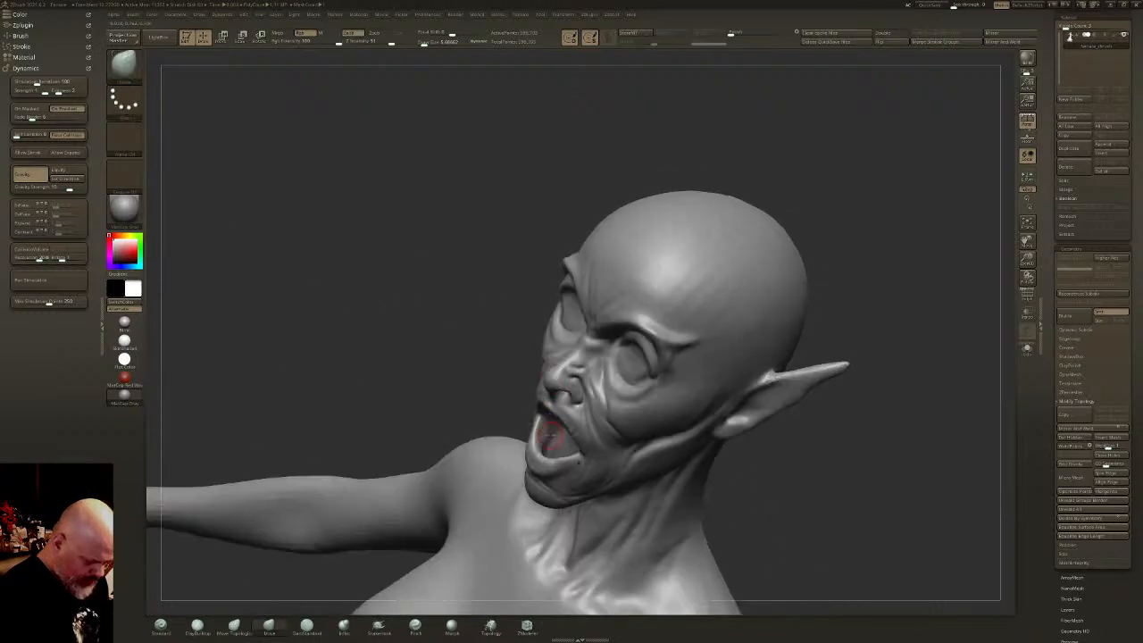
# - Move the isolated inner mouth surface forward to fill the opening behind the lips
pyautogui.moveTo(523, 349)
pyautogui.mouseDown(button='right')
pyautogui.moveTo(613, 357)
pyautogui.moveTo(727, 306)
pyautogui.moveTo(716, 332)
pyautogui.moveTo(735, 360)
pyautogui.moveTo(614, 451)
pyautogui.moveTo(627, 381)
pyautogui.mouseUp(button='right')
pyautogui.press('w')
pyautogui.keyDown('alt'); pyautogui.click(616, 337); pyautogui.keyUp('alt')
pyautogui.click(595, 337)
pyautogui.moveTo(626, 399); pyautogui.dragTo(703, 398)
pyautogui.press('q')
# - Smooth the filled mouth interior into a rounded form and clear the mask
pyautogui.moveTo(625, 393); pyautogui.dragTo(728, 373, button='right')
pyautogui.moveTo(424, 42); pyautogui.dragTo(432, 42)
pyautogui.moveTo(597, 425)
pyautogui.keyDown('shift'); pyautogui.mouseDown()
pyautogui.moveTo(601, 412)
pyautogui.moveTo(590, 419)
pyautogui.mouseUp(); pyautogui.keyUp('shift')
pyautogui.moveTo(571, 412); pyautogui.dragTo(602, 405, button='right')
pyautogui.keyDown('shift'); pyautogui.moveTo(601, 416); pyautogui.dragTo(598, 418); pyautogui.keyUp('shift')
pyautogui.moveTo(430, 42); pyautogui.dragTo(427, 43)
pyautogui.moveTo(582, 409)
pyautogui.keyDown('shift'); pyautogui.mouseDown()
pyautogui.moveTo(561, 420)
pyautogui.moveTo(585, 438)
pyautogui.mouseUp(); pyautogui.keyUp('shift')
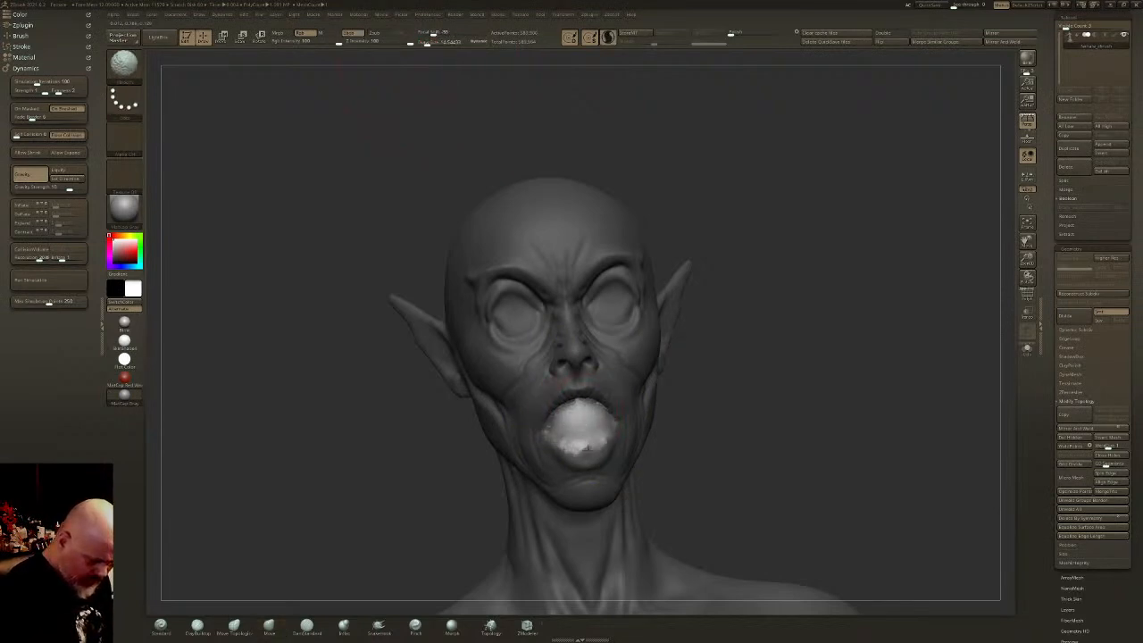
pyautogui.keyDown('ctrl'); pyautogui.moveTo(692, 393); pyautogui.dragTo(710, 406); pyautogui.keyUp('ctrl')
# - Reshape the profile of the brow, nose, mouth and chin with an enlarged Move brush
pyautogui.moveTo(688, 402)
pyautogui.mouseDown()
pyautogui.moveTo(759, 393)
pyautogui.moveTo(769, 357)
pyautogui.mouseUp()
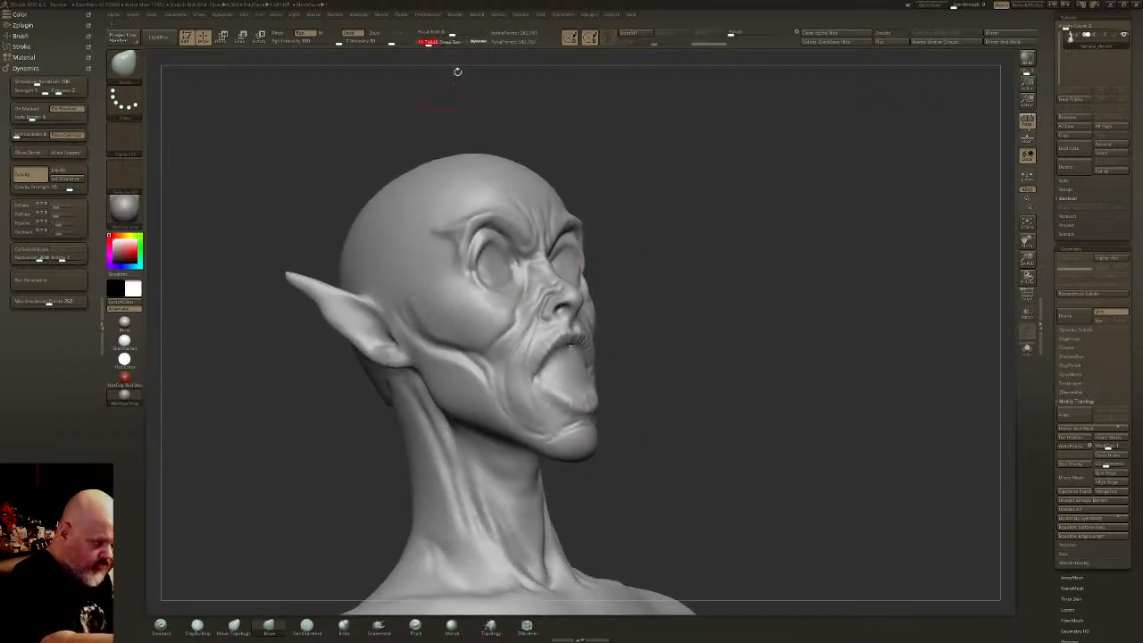
pyautogui.moveTo(706, 285); pyautogui.dragTo(646, 280)
pyautogui.moveTo(433, 42); pyautogui.dragTo(475, 33)
pyautogui.moveTo(586, 251); pyautogui.dragTo(603, 254)
pyautogui.moveTo(612, 310); pyautogui.dragTo(615, 328)
pyautogui.moveTo(586, 427); pyautogui.dragTo(597, 429)
pyautogui.moveTo(608, 337); pyautogui.dragTo(624, 310)
pyautogui.moveTo(600, 237); pyautogui.dragTo(607, 237)
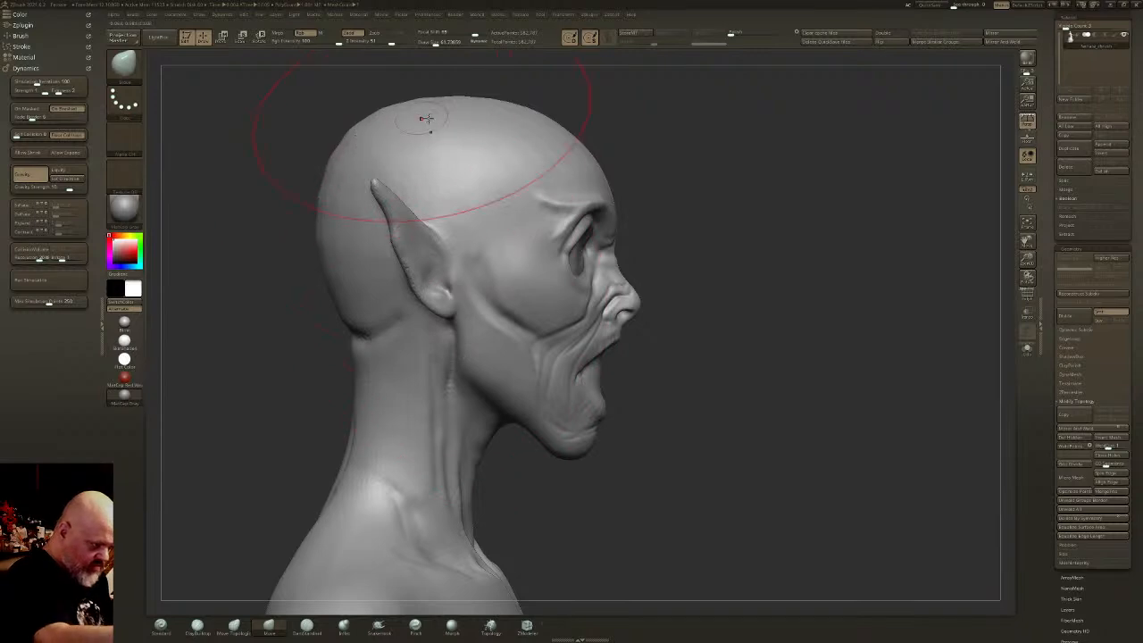
pyautogui.moveTo(679, 183); pyautogui.dragTo(460, 198)
# - Carve a crisp line between the lips and the mouth filling with the DamStandard brush
pyautogui.click(306, 625)
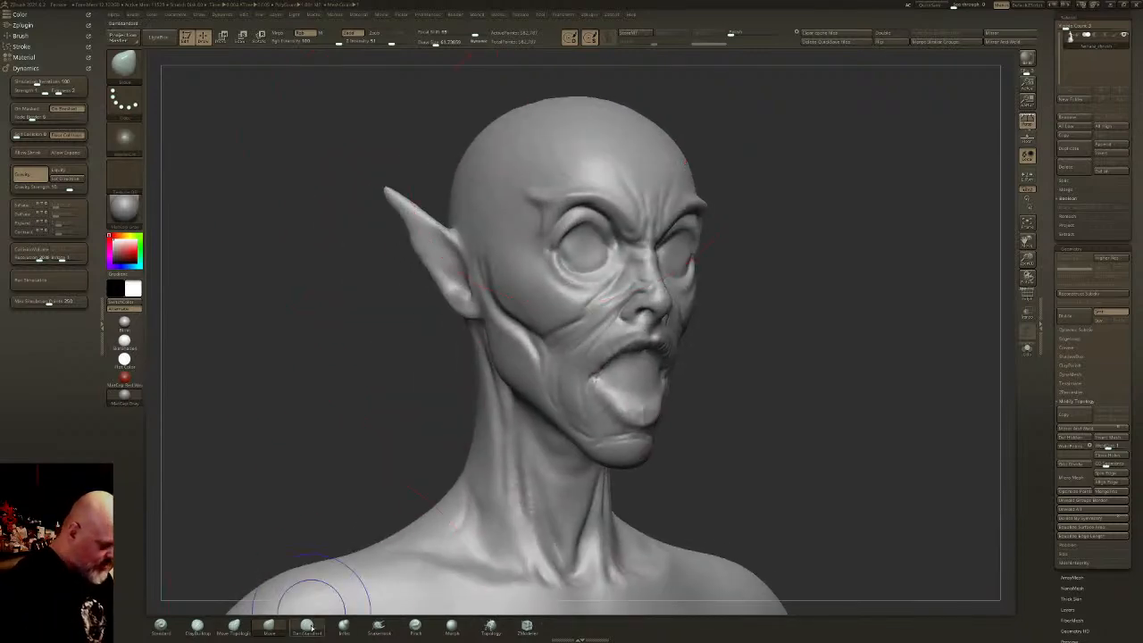
pyautogui.click(424, 43)
pyautogui.moveTo(759, 410)
pyautogui.mouseDown(button='right')
pyautogui.moveTo(655, 352)
pyautogui.moveTo(656, 369)
pyautogui.mouseUp(button='right')
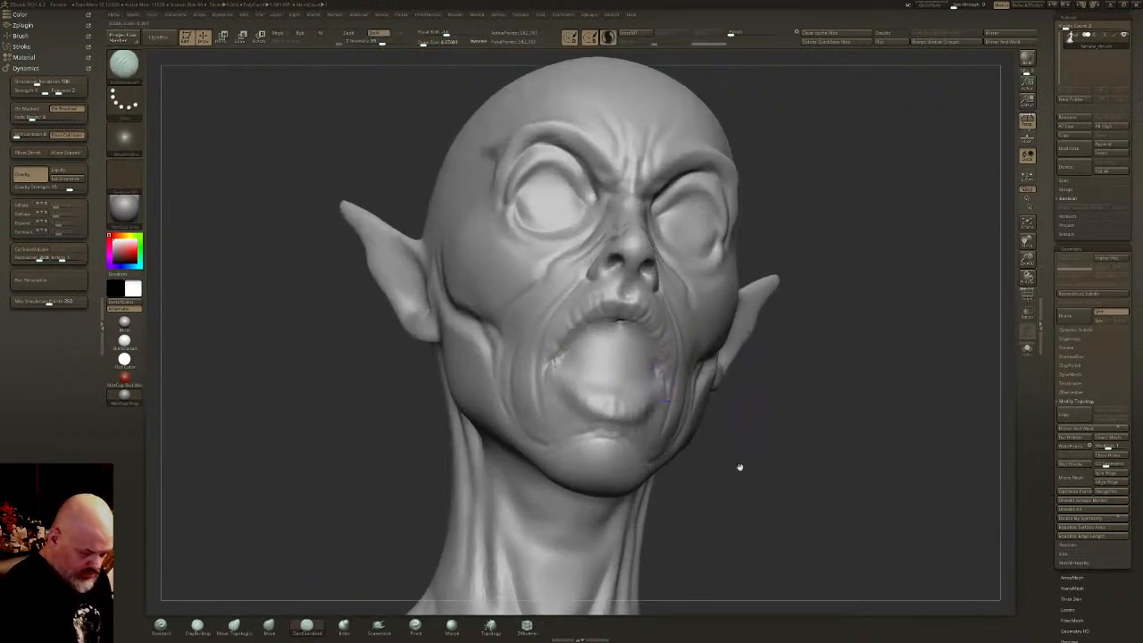
pyautogui.keyDown('ctrl'); pyautogui.moveTo(628, 331); pyautogui.dragTo(611, 343, button='right'); pyautogui.keyUp('ctrl')
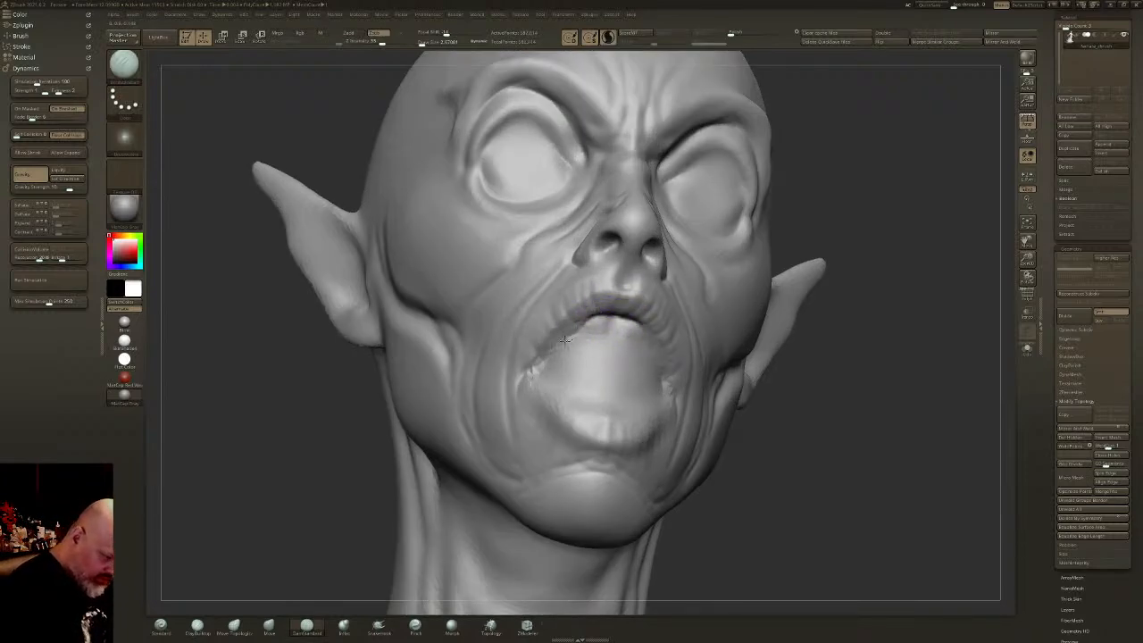
pyautogui.moveTo(598, 315)
pyautogui.mouseDown()
pyautogui.moveTo(533, 368)
pyautogui.moveTo(564, 400)
pyautogui.mouseUp()
pyautogui.moveTo(565, 399); pyautogui.dragTo(604, 411, button='right')
pyautogui.moveTo(547, 376)
pyautogui.mouseDown()
pyautogui.moveTo(581, 414)
pyautogui.moveTo(610, 417)
pyautogui.moveTo(525, 362)
pyautogui.moveTo(549, 345)
pyautogui.moveTo(579, 408)
pyautogui.moveTo(529, 365)
pyautogui.moveTo(549, 404)
pyautogui.moveTo(610, 432)
pyautogui.moveTo(588, 443)
pyautogui.mouseUp()
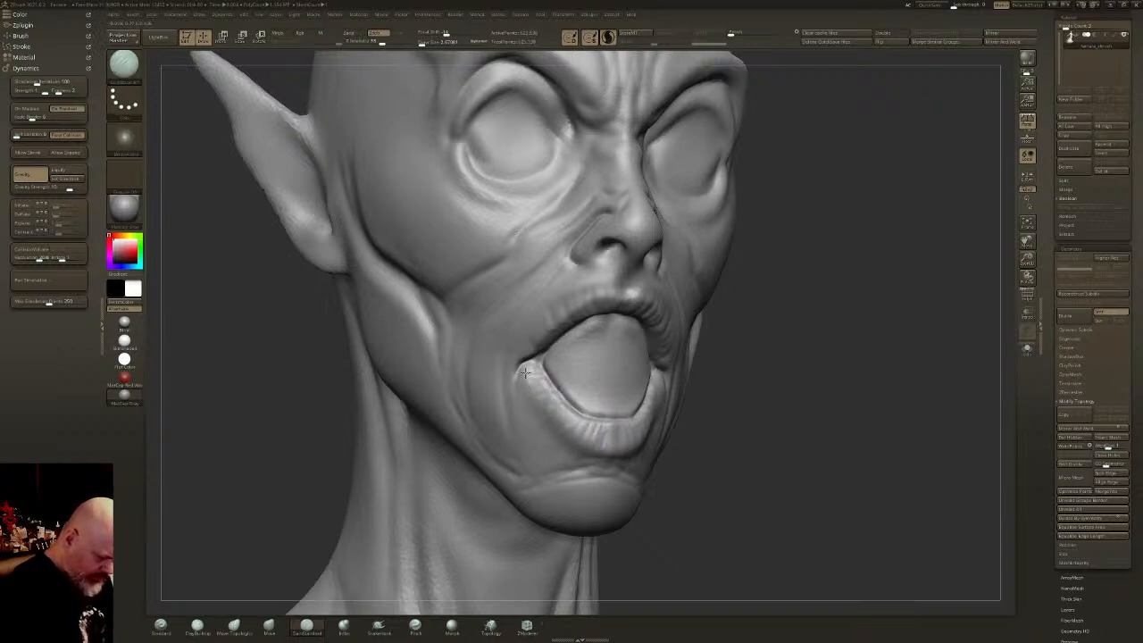
# - Refine the mouth corner and both lips, softening the creases of the upper lip with smoothing
pyautogui.moveTo(534, 385)
pyautogui.mouseDown()
pyautogui.moveTo(528, 377)
pyautogui.moveTo(539, 409)
pyautogui.moveTo(533, 401)
pyautogui.mouseUp()
pyautogui.press(']')
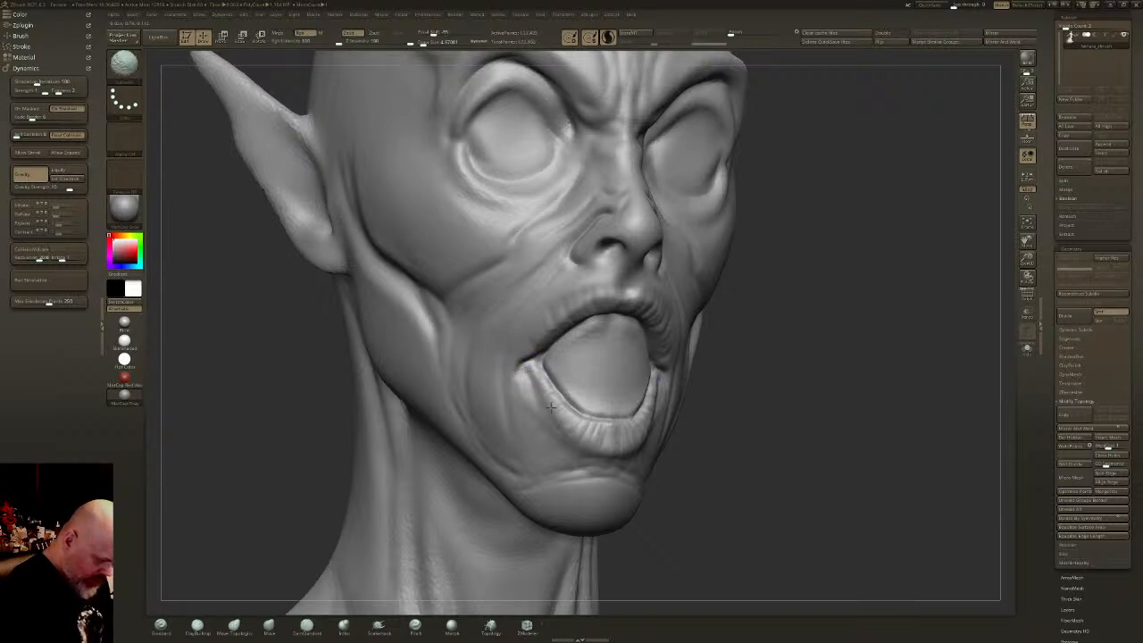
pyautogui.moveTo(569, 382); pyautogui.dragTo(617, 375, button='right')
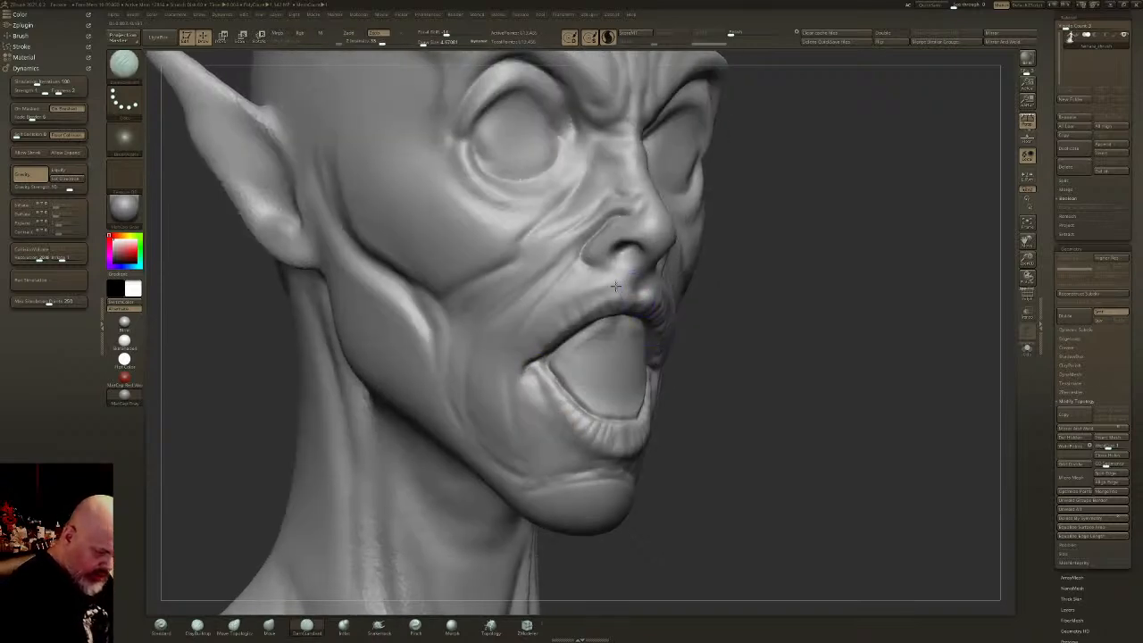
pyautogui.moveTo(609, 293)
pyautogui.mouseDown()
pyautogui.moveTo(536, 351)
pyautogui.moveTo(597, 302)
pyautogui.moveTo(573, 315)
pyautogui.mouseUp()
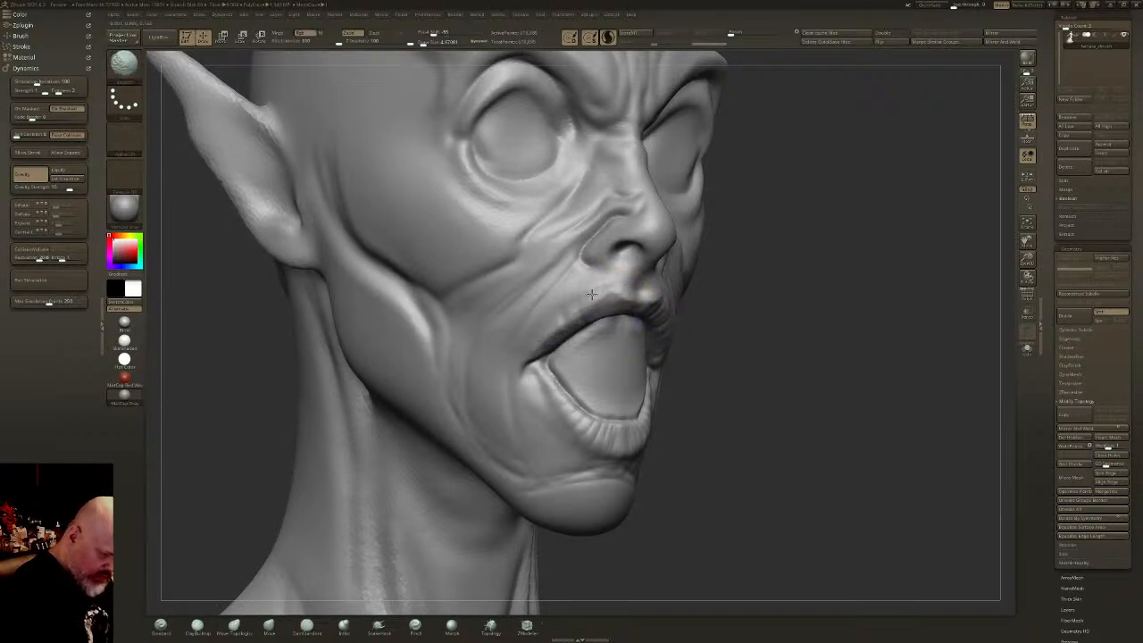
pyautogui.moveTo(575, 347)
pyautogui.keyDown('shift'); pyautogui.mouseDown(button='right')
pyautogui.moveTo(652, 382)
pyautogui.moveTo(674, 352)
pyautogui.moveTo(668, 410)
pyautogui.moveTo(682, 426)
pyautogui.moveTo(658, 459)
pyautogui.moveTo(656, 361)
pyautogui.moveTo(610, 315)
pyautogui.mouseUp(button='right'); pyautogui.keyUp('shift')
pyautogui.keyDown('shift'); pyautogui.moveTo(609, 315); pyautogui.dragTo(601, 327); pyautogui.keyUp('shift')
# - Carve rows of small teeth along the inner edges of the upper and lower lips with DamStandard
pyautogui.moveTo(604, 323)
pyautogui.mouseDown(button='right')
pyautogui.moveTo(602, 304)
pyautogui.moveTo(600, 314)
pyautogui.mouseUp(button='right')
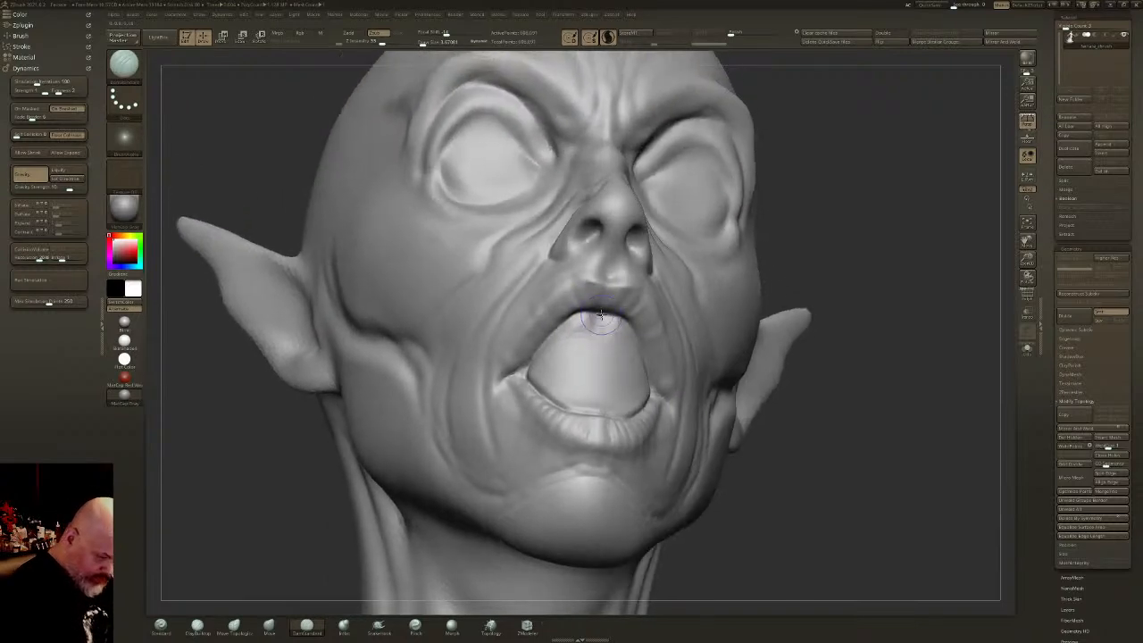
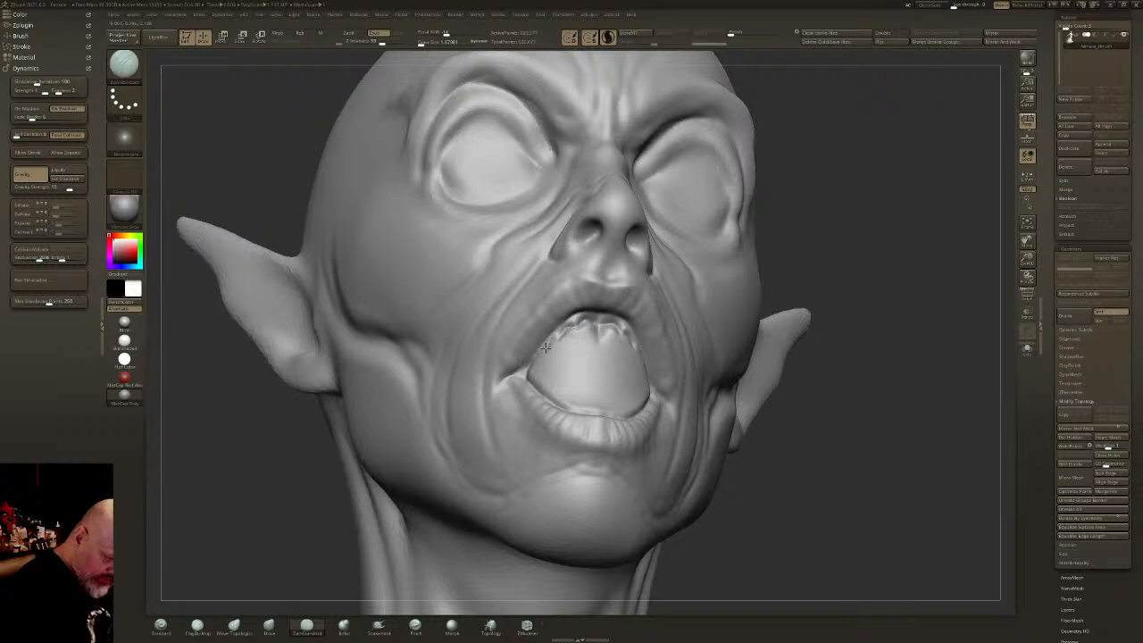
pyautogui.moveTo(544, 350); pyautogui.dragTo(714, 354, button='right')
pyautogui.moveTo(545, 350); pyautogui.dragTo(540, 357)
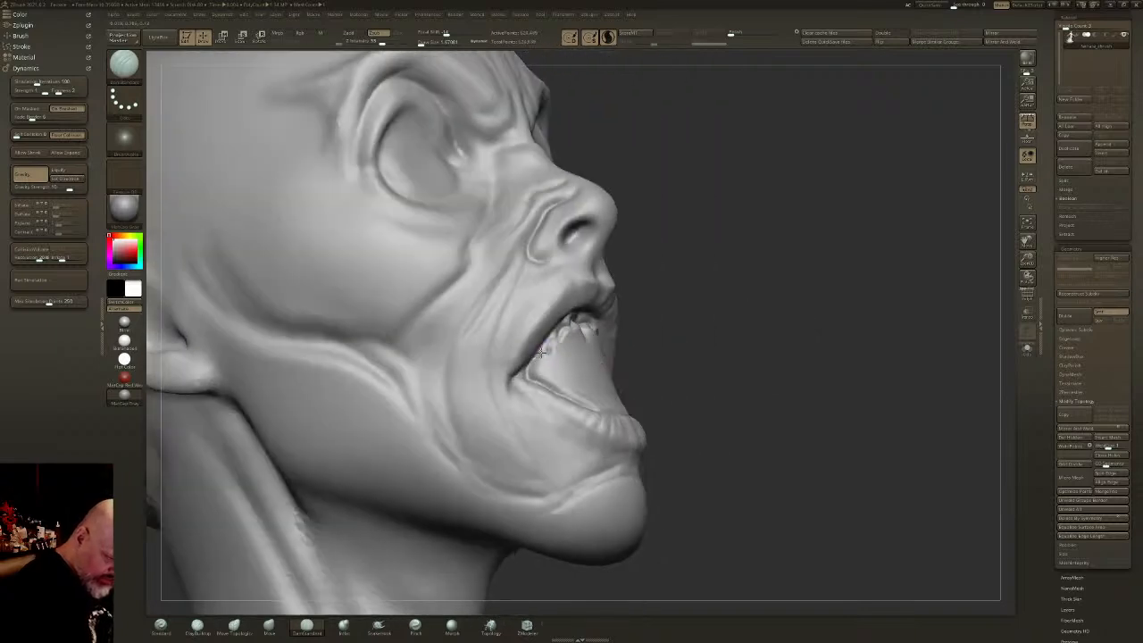
pyautogui.moveTo(567, 339)
pyautogui.mouseDown(button='right')
pyautogui.moveTo(534, 382)
pyautogui.moveTo(604, 384)
pyautogui.moveTo(612, 413)
pyautogui.mouseUp(button='right')
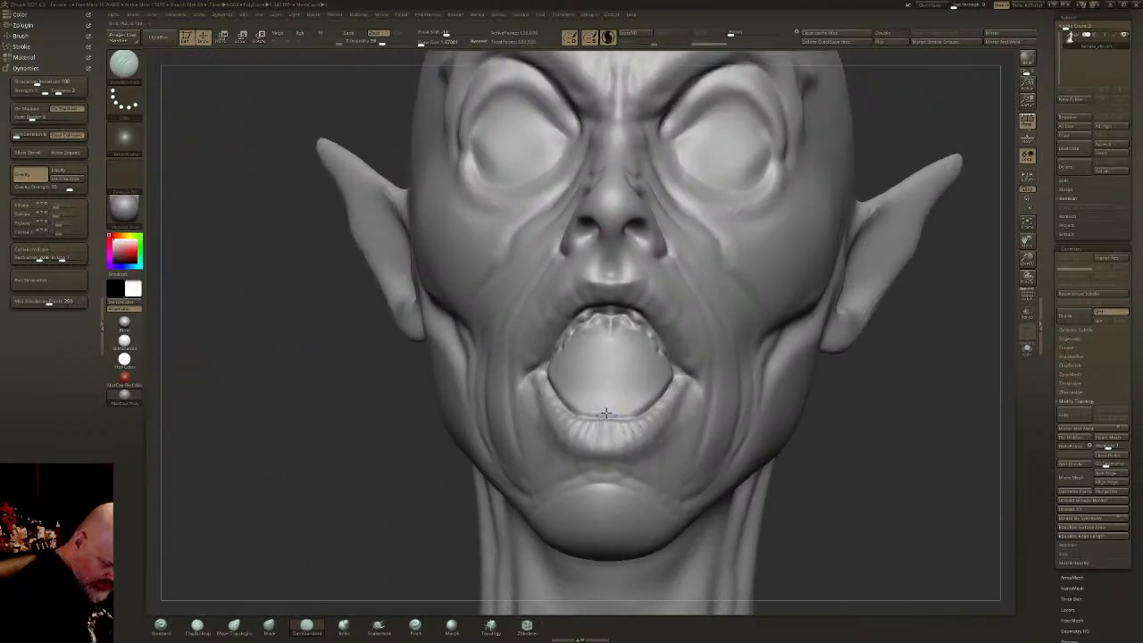
pyautogui.moveTo(593, 412)
pyautogui.mouseDown()
pyautogui.moveTo(604, 414)
pyautogui.moveTo(576, 404)
pyautogui.mouseUp()
# - Carve clustered side teeth into the mouth filling near the corners of the mouth
pyautogui.moveTo(573, 404); pyautogui.dragTo(643, 400, button='right')
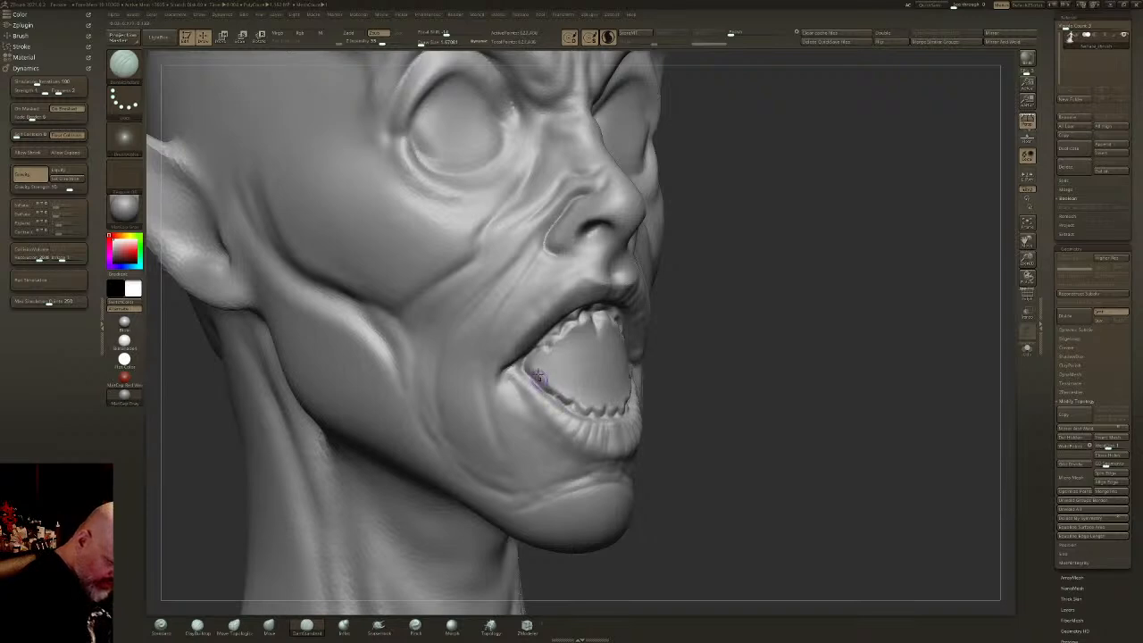
pyautogui.moveTo(547, 387); pyautogui.dragTo(545, 377)
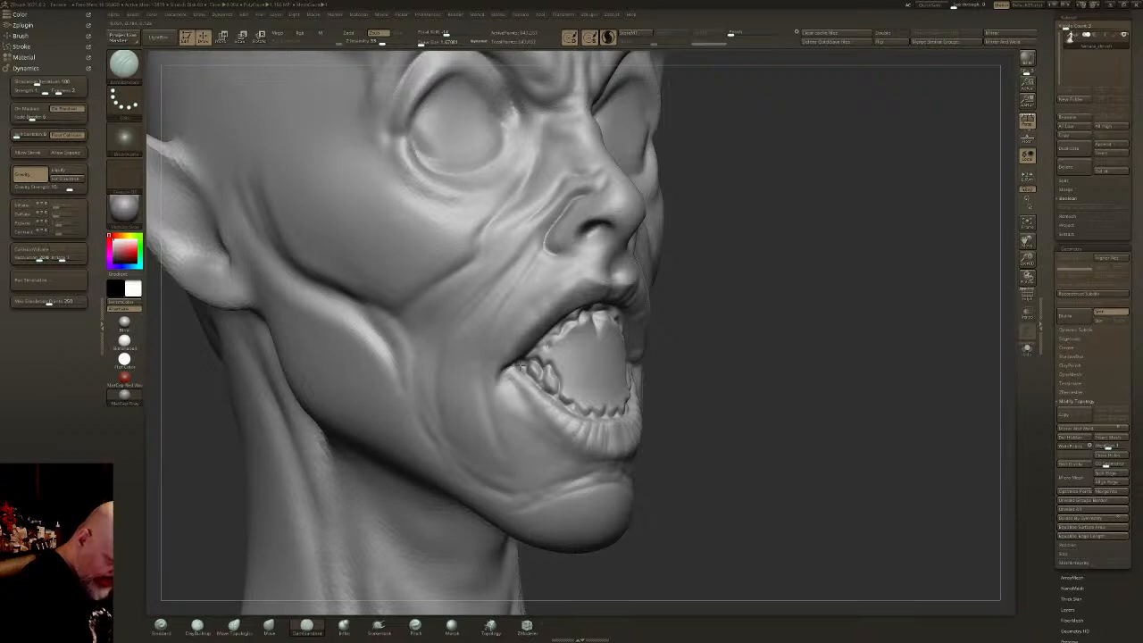
pyautogui.moveTo(524, 363); pyautogui.dragTo(527, 353, button='right')
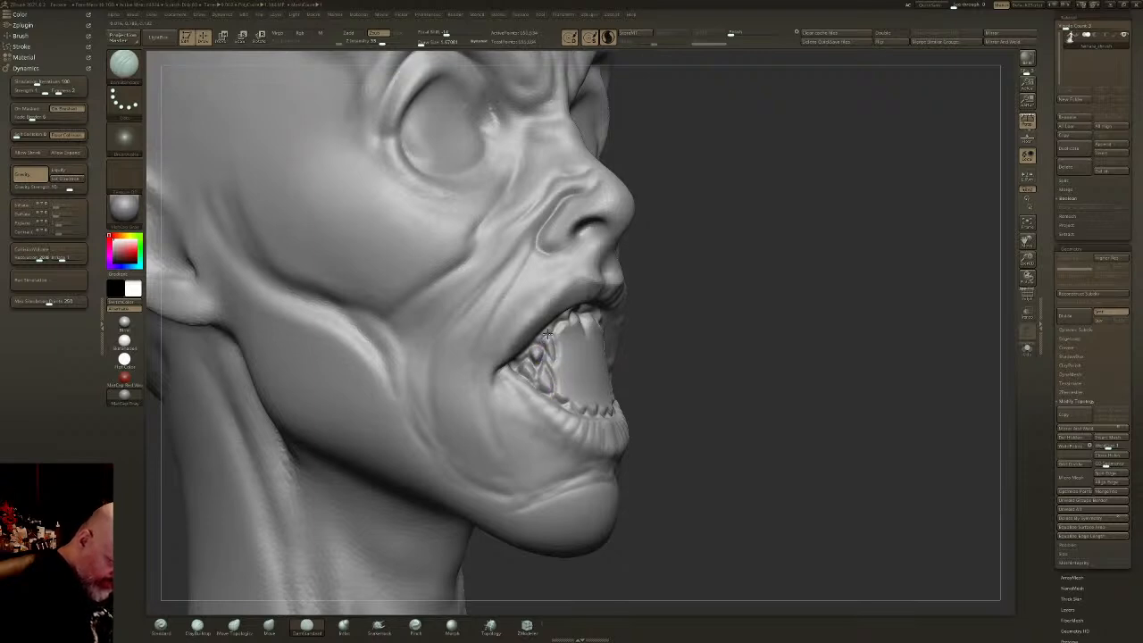
pyautogui.moveTo(547, 362); pyautogui.dragTo(556, 347)
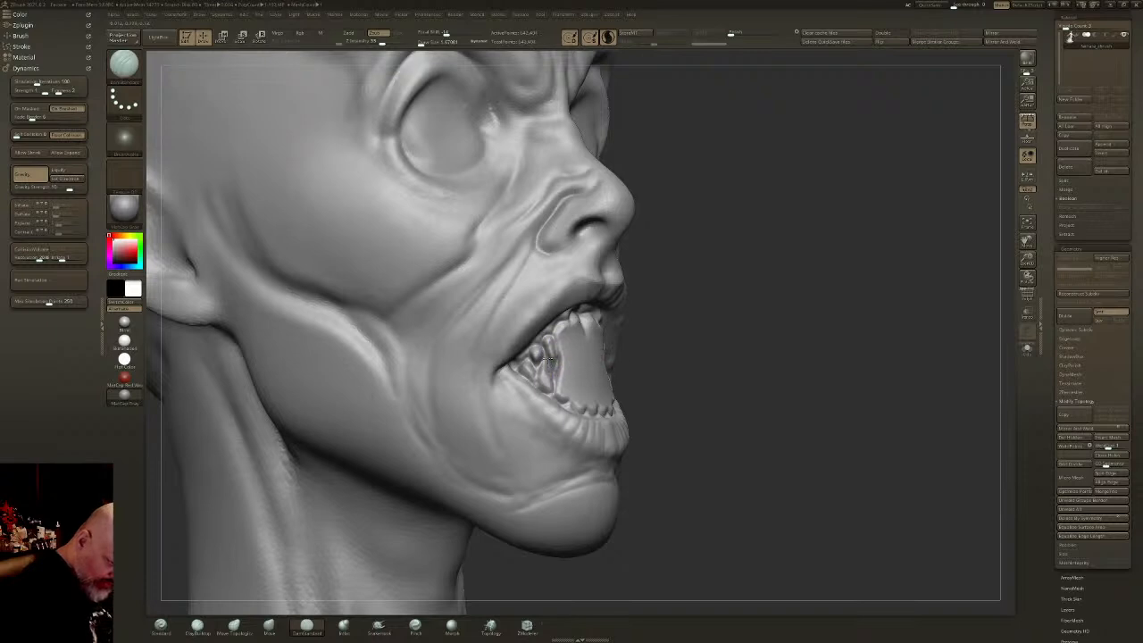
pyautogui.moveTo(545, 345); pyautogui.dragTo(552, 375)
# - Carve long, pointed upper and lower front teeth across the mouth filling
pyautogui.moveTo(571, 357); pyautogui.dragTo(518, 351, button='right')
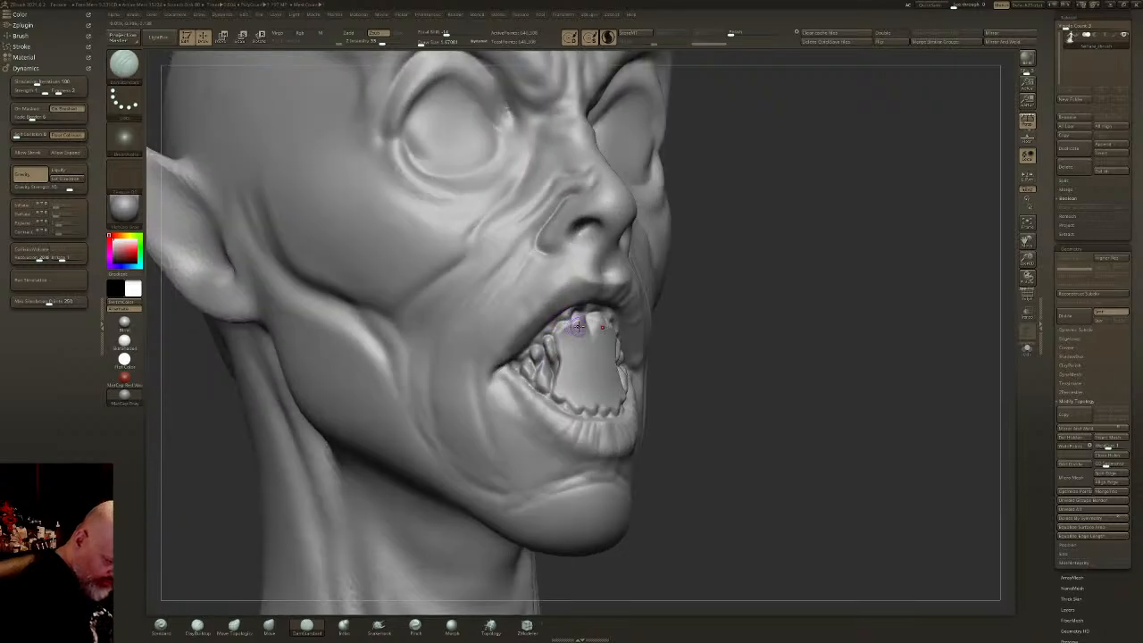
pyautogui.moveTo(573, 323)
pyautogui.mouseDown(button='right')
pyautogui.moveTo(619, 308)
pyautogui.moveTo(613, 323)
pyautogui.mouseUp(button='right')
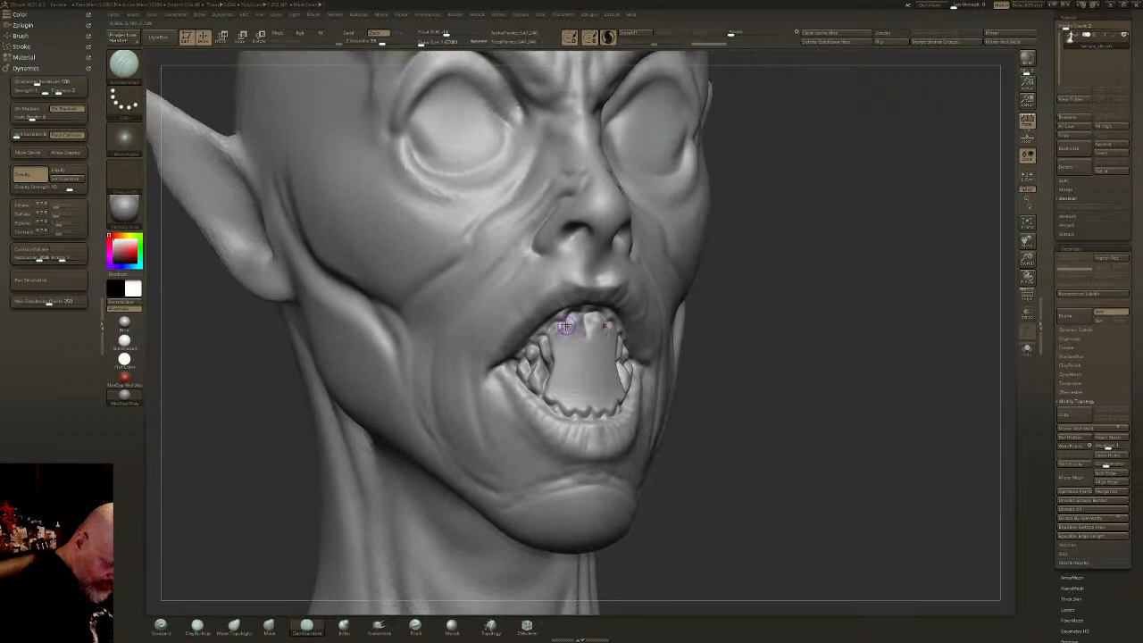
pyautogui.moveTo(566, 323)
pyautogui.mouseDown()
pyautogui.moveTo(563, 379)
pyautogui.moveTo(566, 353)
pyautogui.moveTo(553, 353)
pyautogui.moveTo(566, 349)
pyautogui.moveTo(566, 382)
pyautogui.moveTo(569, 330)
pyautogui.moveTo(573, 370)
pyautogui.moveTo(583, 329)
pyautogui.moveTo(580, 375)
pyautogui.mouseUp()
pyautogui.moveTo(580, 310)
pyautogui.mouseDown(button='right')
pyautogui.moveTo(598, 312)
pyautogui.moveTo(572, 318)
pyautogui.mouseUp(button='right')
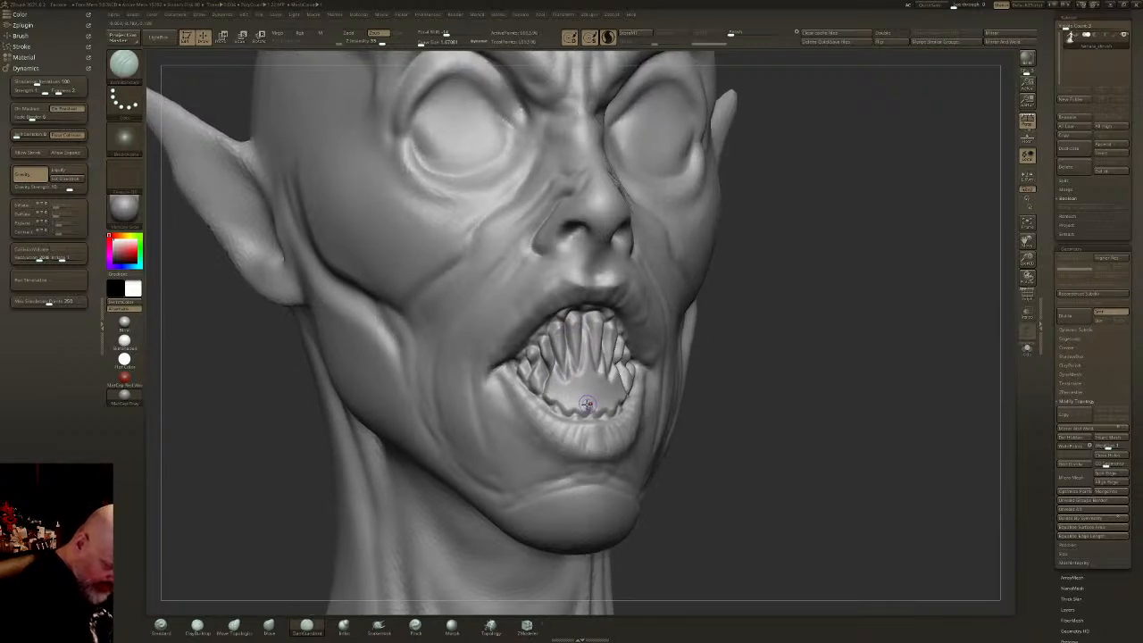
pyautogui.moveTo(578, 413)
pyautogui.mouseDown()
pyautogui.moveTo(578, 372)
pyautogui.moveTo(591, 410)
pyautogui.mouseUp()
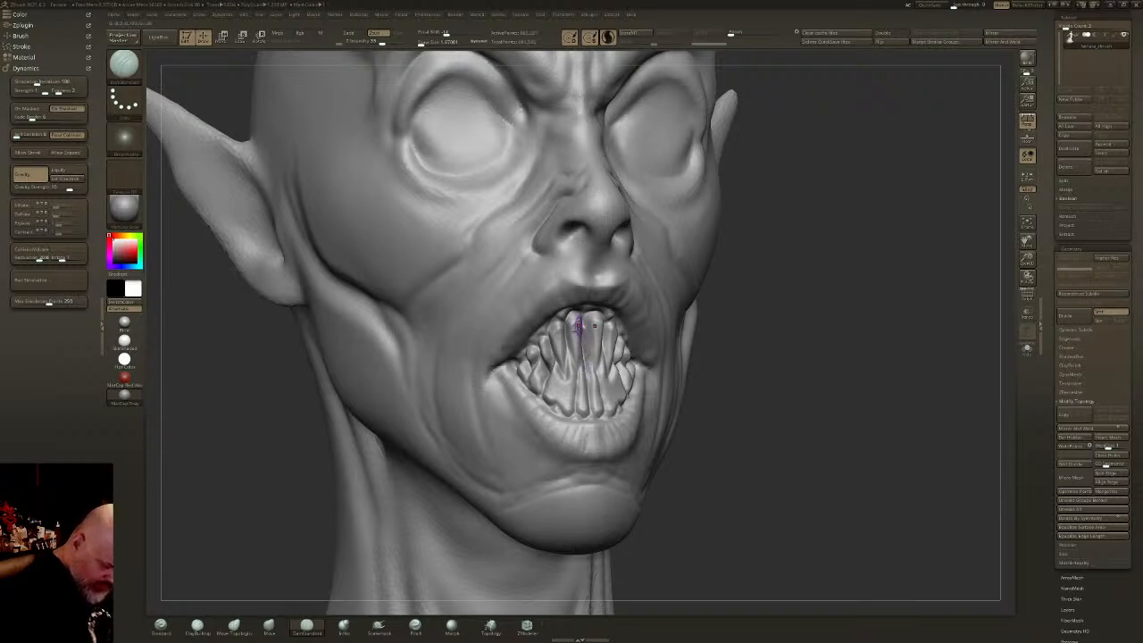
pyautogui.moveTo(581, 327); pyautogui.dragTo(527, 329, button='right')
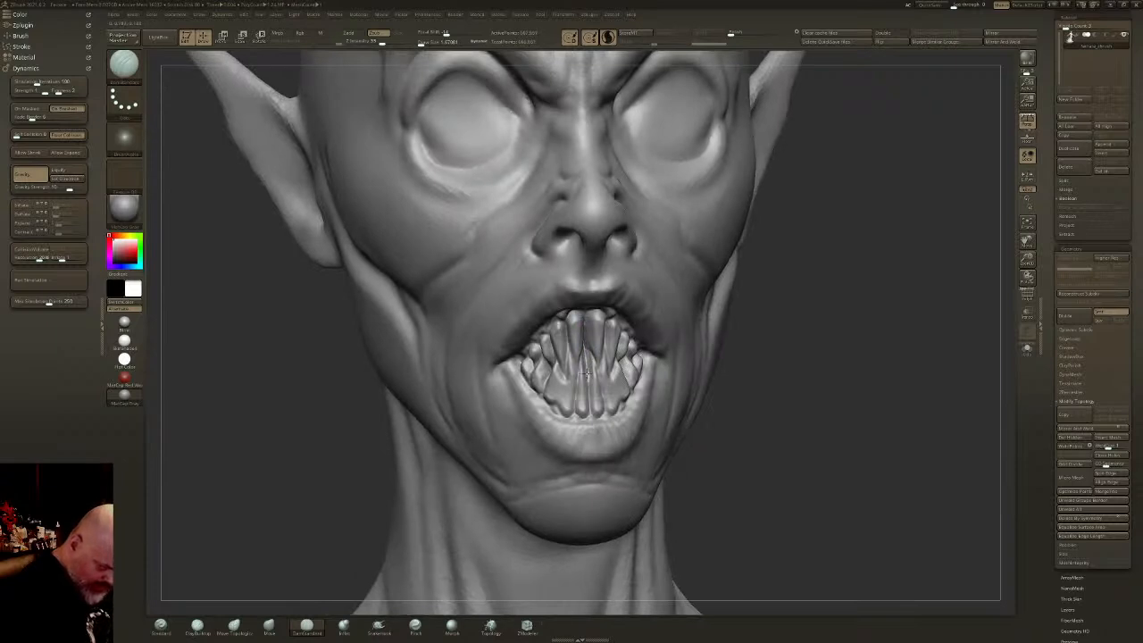
# - Deepen the gaps between the upper and lower front teeth with DamStandard, separating them along a jagged bite line
pyautogui.moveTo(581, 350); pyautogui.dragTo(581, 357, button='right')
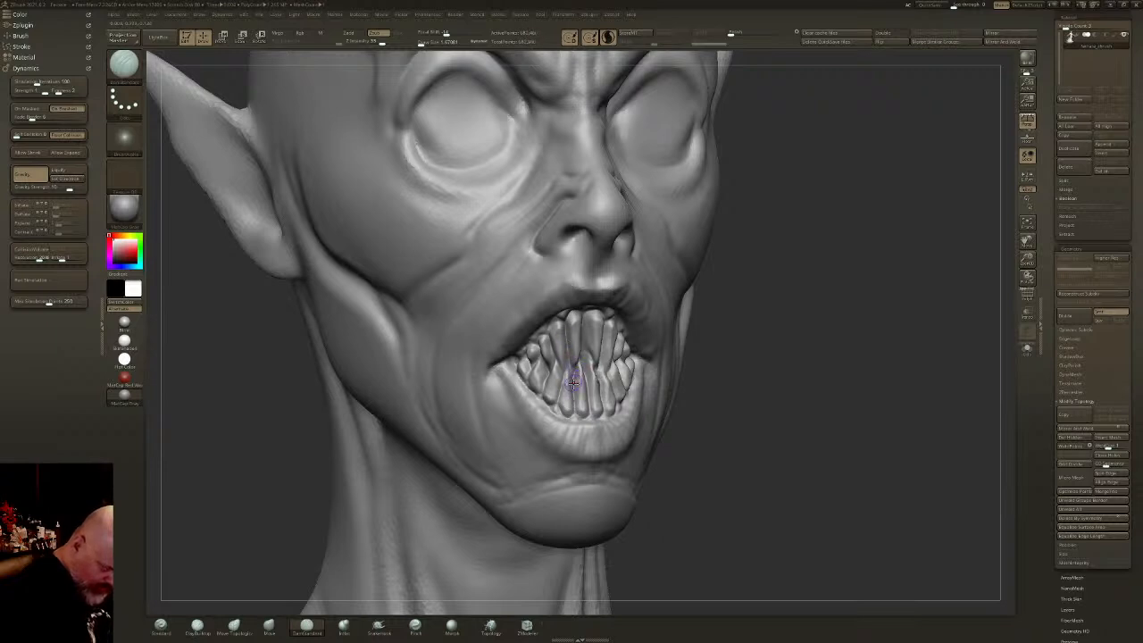
pyautogui.moveTo(564, 348); pyautogui.dragTo(616, 350, button='right')
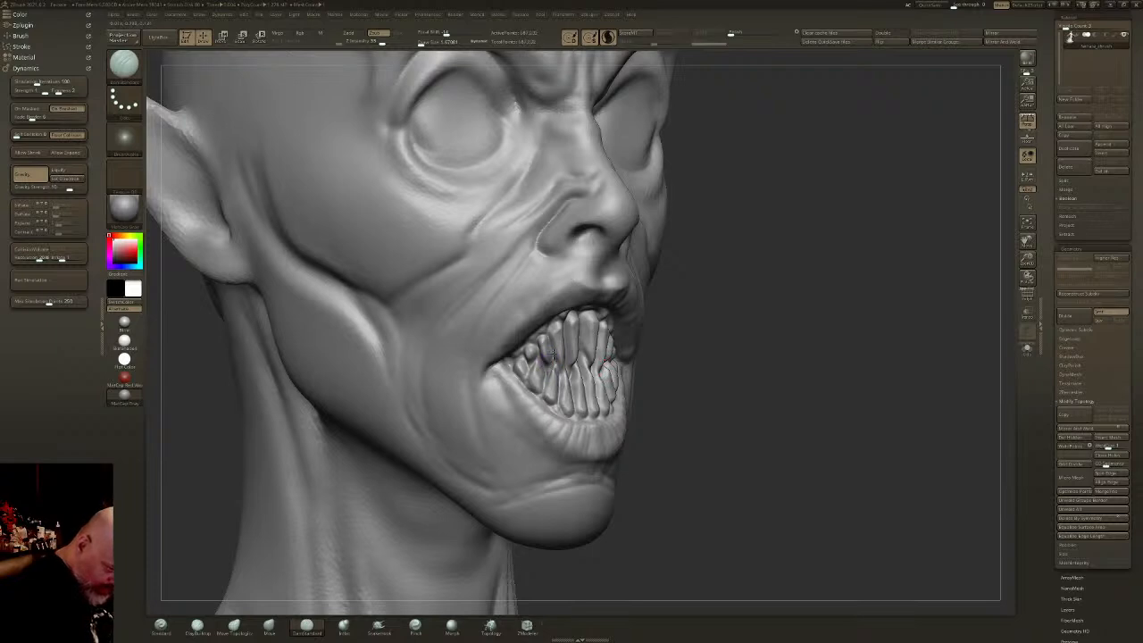
pyautogui.moveTo(687, 312); pyautogui.dragTo(589, 370, button='right')
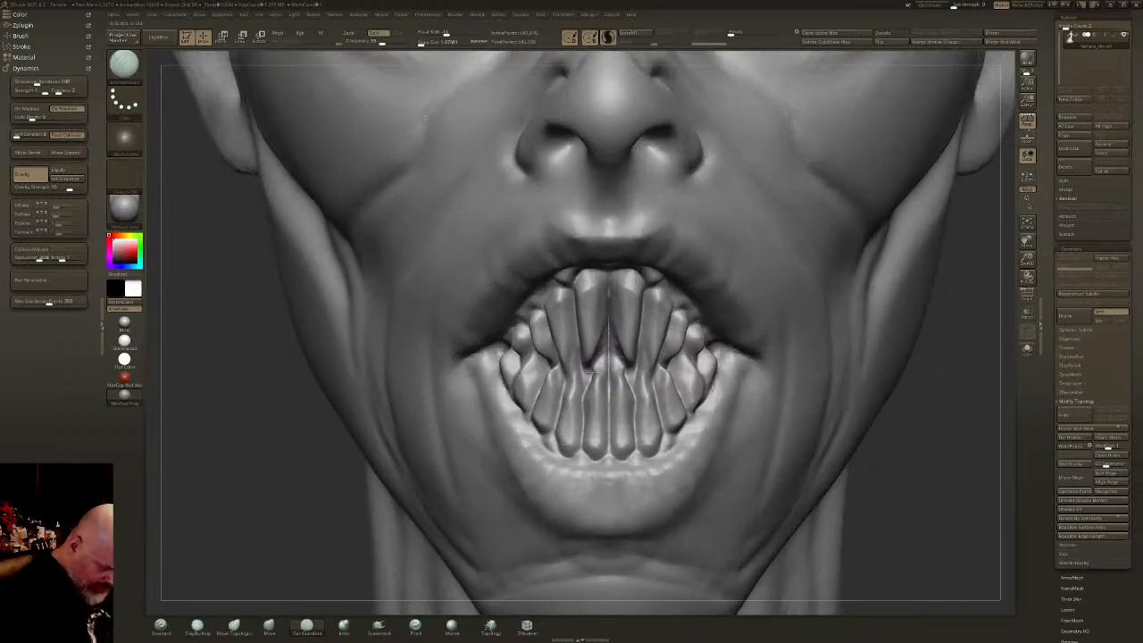
pyautogui.press('shift')
pyautogui.moveTo(600, 367)
pyautogui.keyDown('shift'); pyautogui.mouseDown()
pyautogui.moveTo(609, 414)
pyautogui.moveTo(586, 384)
pyautogui.moveTo(583, 426)
pyautogui.moveTo(580, 407)
pyautogui.mouseUp(); pyautogui.keyUp('shift')
# - Carve the gaps between the upper side teeth toward the corner of the mouth
pyautogui.moveTo(572, 368); pyautogui.dragTo(623, 353, button='right')
pyautogui.moveTo(573, 343)
pyautogui.mouseDown()
pyautogui.moveTo(567, 385)
pyautogui.moveTo(572, 361)
pyautogui.moveTo(557, 382)
pyautogui.moveTo(566, 353)
pyautogui.moveTo(561, 372)
pyautogui.moveTo(555, 356)
pyautogui.moveTo(566, 379)
pyautogui.moveTo(574, 346)
pyautogui.mouseUp()
pyautogui.click(576, 370)
pyautogui.moveTo(576, 327); pyautogui.dragTo(634, 336, button='right')
pyautogui.moveTo(552, 352); pyautogui.dragTo(540, 368)
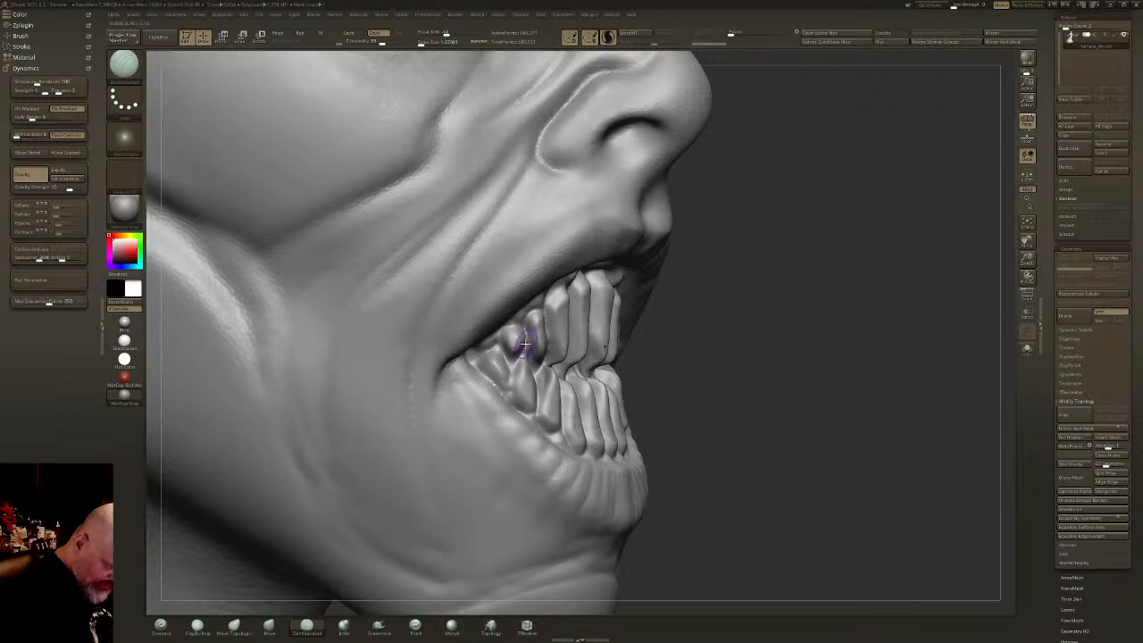
# - Define the lower side and front teeth and their bases along the inner edge of the lower lip
pyautogui.moveTo(507, 362); pyautogui.dragTo(488, 334, button='right')
pyautogui.moveTo(484, 359)
pyautogui.mouseDown()
pyautogui.moveTo(495, 386)
pyautogui.moveTo(588, 458)
pyautogui.mouseUp()
pyautogui.moveTo(552, 427); pyautogui.dragTo(571, 450)
pyautogui.moveTo(597, 407); pyautogui.dragTo(563, 459, button='right')
pyautogui.moveTo(594, 464); pyautogui.dragTo(555, 452)
pyautogui.moveTo(557, 453)
pyautogui.mouseDown()
pyautogui.moveTo(501, 403)
pyautogui.moveTo(473, 345)
pyautogui.moveTo(538, 437)
pyautogui.moveTo(616, 459)
pyautogui.mouseUp()
# - Check the head against the whole figure and adjust the mouth shape with the Move Topological brush
pyautogui.moveTo(616, 446)
pyautogui.keyDown('shift'); pyautogui.mouseDown(button='right')
pyautogui.moveTo(649, 370)
pyautogui.moveTo(610, 120)
pyautogui.mouseUp(button='right'); pyautogui.keyUp('shift')
pyautogui.keyDown('ctrl'); pyautogui.moveTo(659, 357); pyautogui.dragTo(659, 143, button='right'); pyautogui.keyUp('ctrl')
pyautogui.keyDown('alt'); pyautogui.moveTo(715, 459); pyautogui.dragTo(620, 379, button='right'); pyautogui.keyUp('alt')
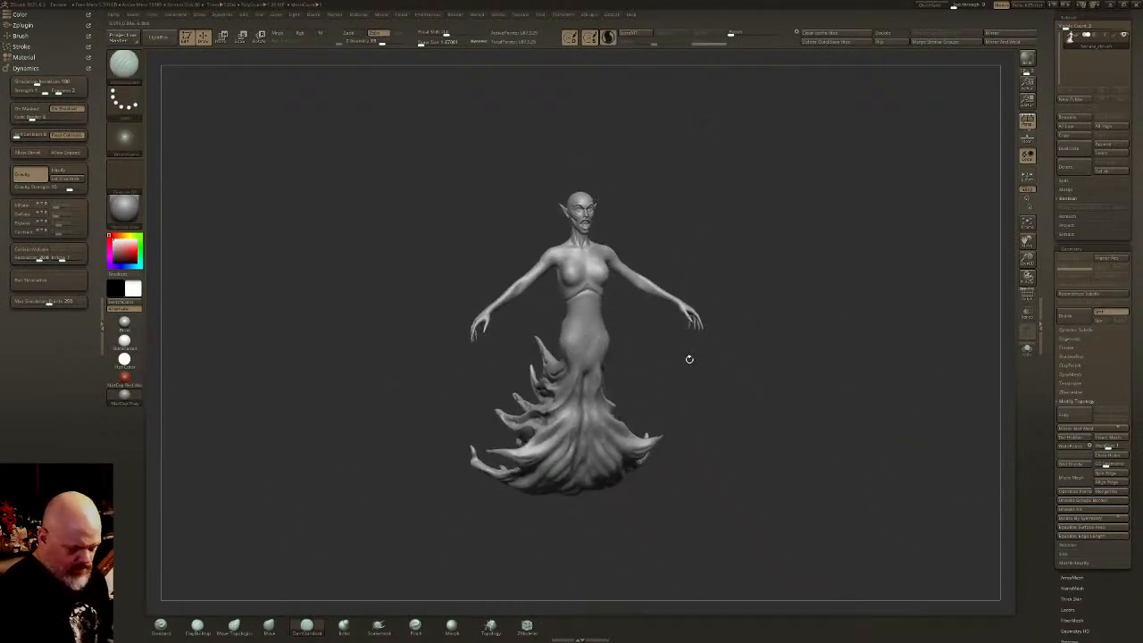
pyautogui.keyDown('ctrl'); pyautogui.moveTo(605, 297); pyautogui.dragTo(654, 284, button='right'); pyautogui.keyUp('ctrl')
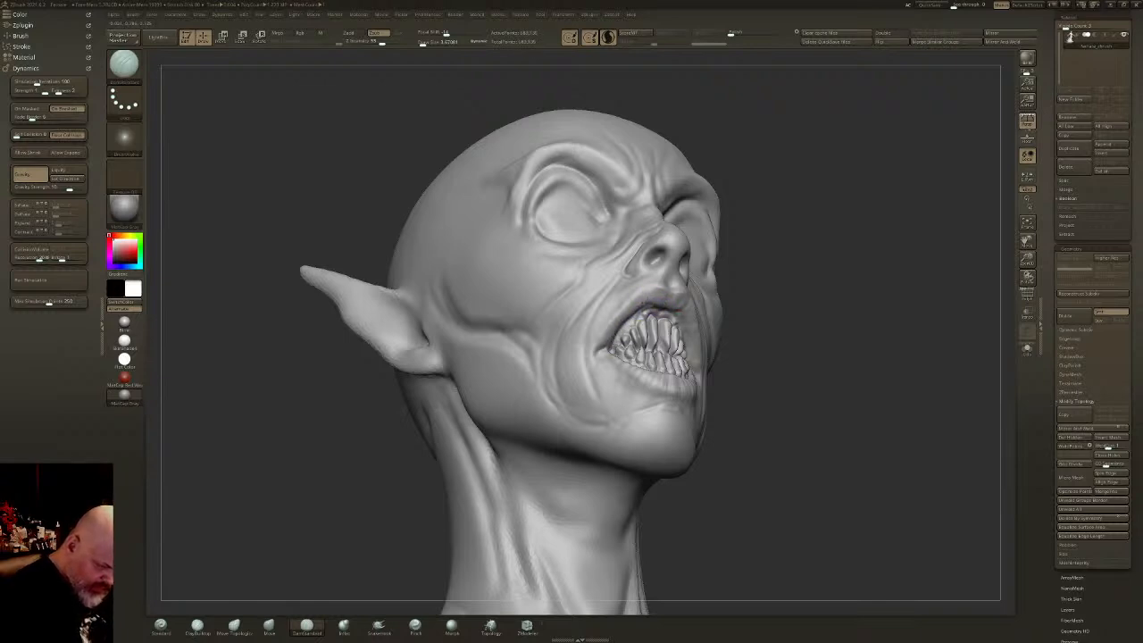
pyautogui.moveTo(678, 313); pyautogui.dragTo(716, 267, button='right')
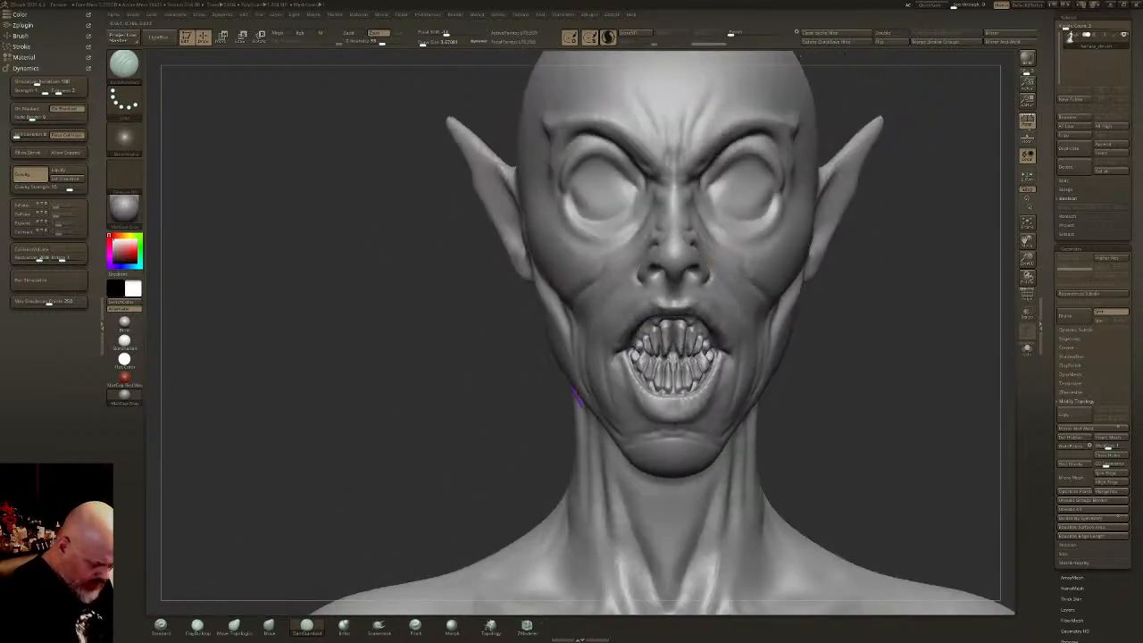
pyautogui.click(235, 626)
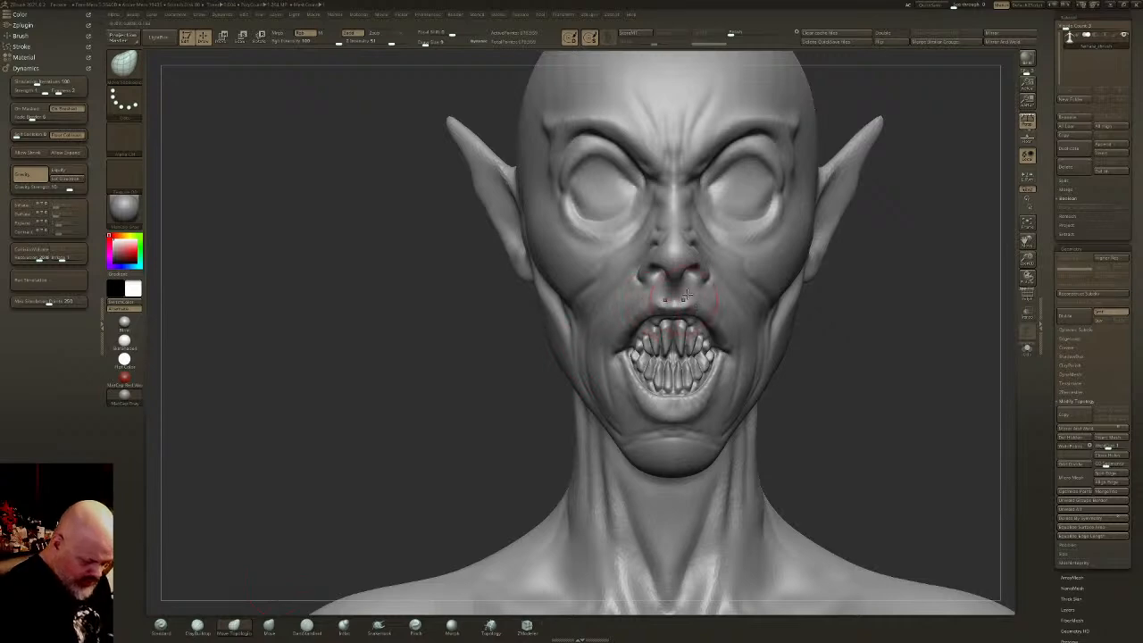
pyautogui.click(1027, 294)
pyautogui.click(1027, 294)
pyautogui.moveTo(668, 318); pyautogui.dragTo(721, 312, button='right')
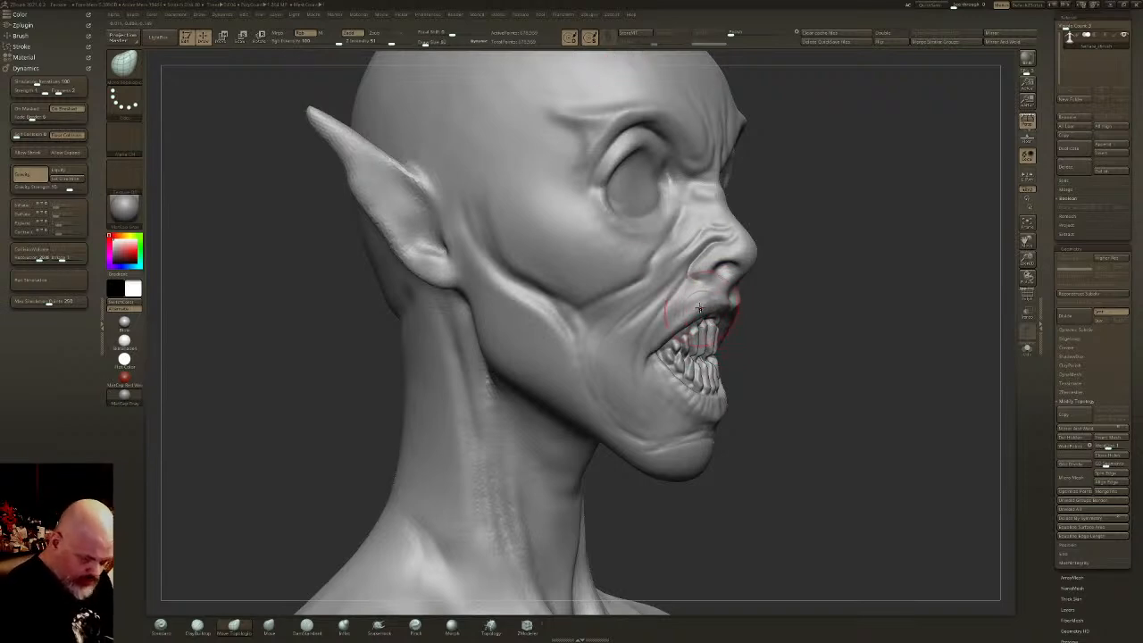
pyautogui.moveTo(706, 302); pyautogui.dragTo(768, 293, button='right')
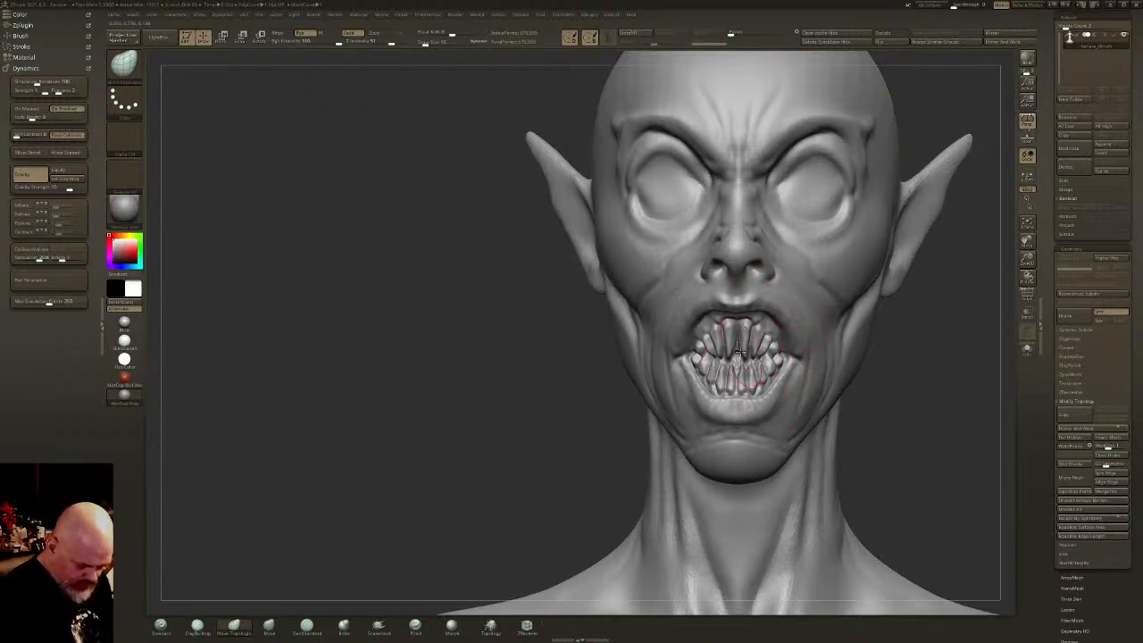
# - Smooth away the middle ends of the upper and lower teeth to clear a gap between the two rows
pyautogui.click(424, 44)
pyautogui.moveTo(763, 341)
pyautogui.keyDown('shift'); pyautogui.mouseDown()
pyautogui.moveTo(754, 359)
pyautogui.moveTo(771, 352)
pyautogui.moveTo(740, 357)
pyautogui.mouseUp(); pyautogui.keyUp('shift')
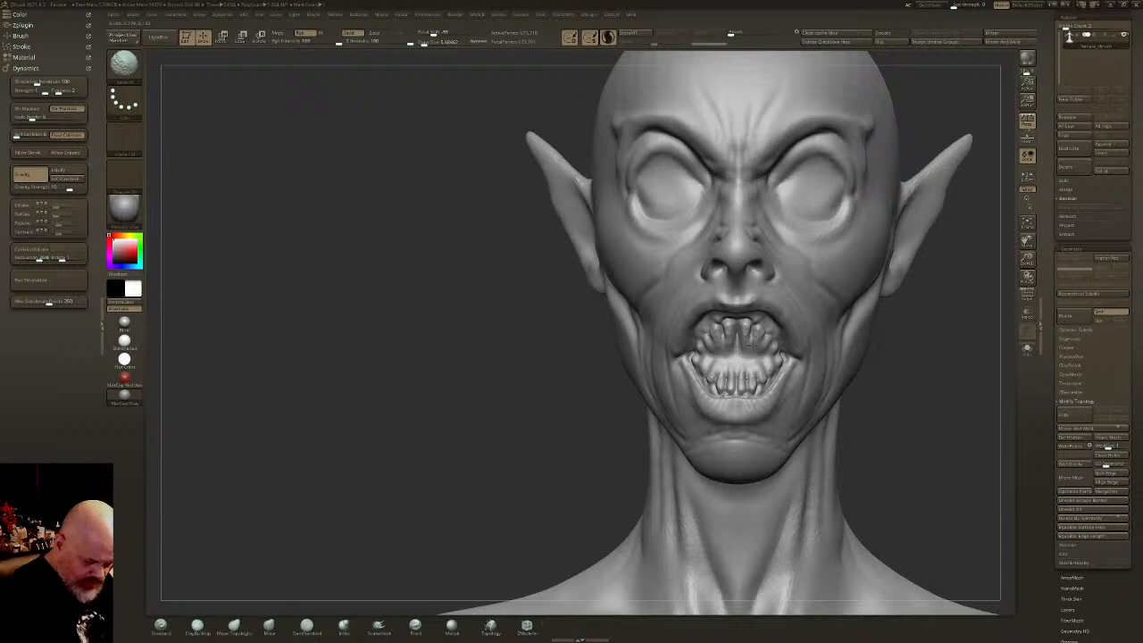
pyautogui.moveTo(760, 355); pyautogui.dragTo(924, 360, button='right')
# - Carve an opening between the upper and lower rows of teeth with ClayBuildup
pyautogui.click(197, 629)
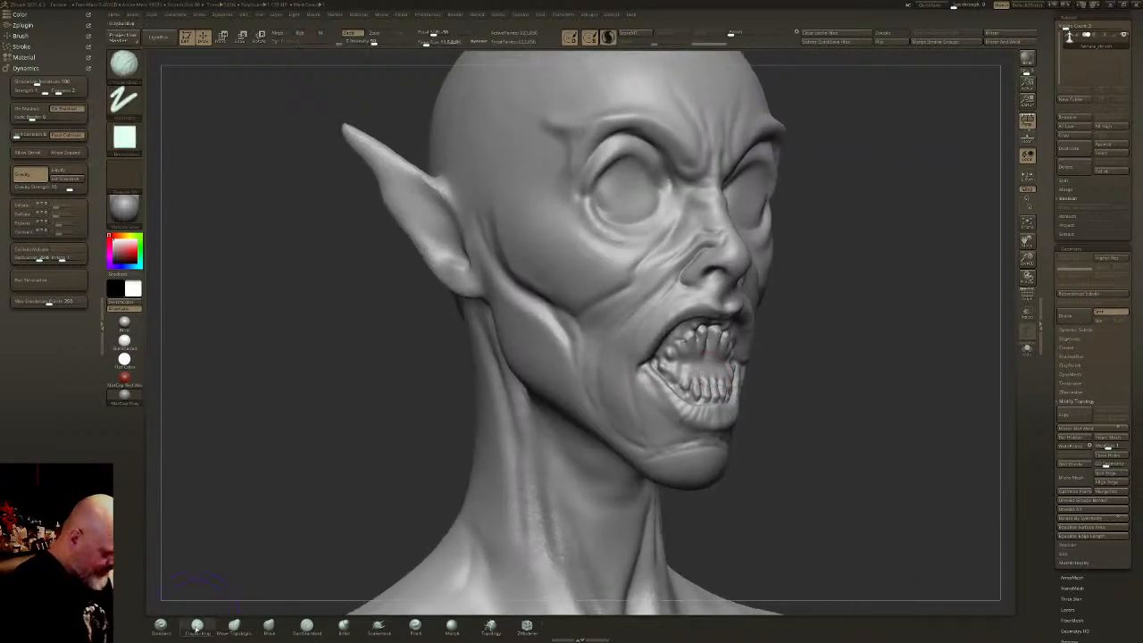
pyautogui.moveTo(721, 361)
pyautogui.mouseDown()
pyautogui.moveTo(680, 363)
pyautogui.moveTo(708, 360)
pyautogui.mouseUp()
pyautogui.keyDown('shift'); pyautogui.moveTo(708, 363); pyautogui.dragTo(695, 360, button='right'); pyautogui.keyUp('shift')
pyautogui.moveTo(698, 360); pyautogui.dragTo(684, 351)
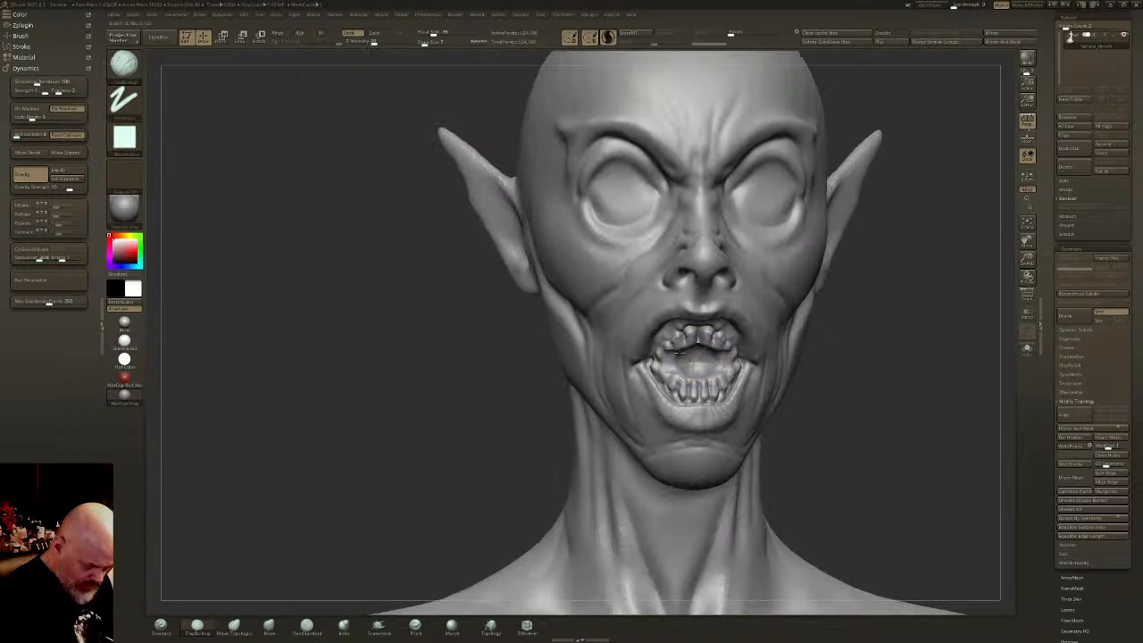
pyautogui.moveTo(704, 375)
pyautogui.keyDown('shift'); pyautogui.mouseDown(button='right')
pyautogui.moveTo(751, 376)
pyautogui.moveTo(698, 365)
pyautogui.moveTo(678, 373)
pyautogui.mouseUp(button='right'); pyautogui.keyUp('shift')
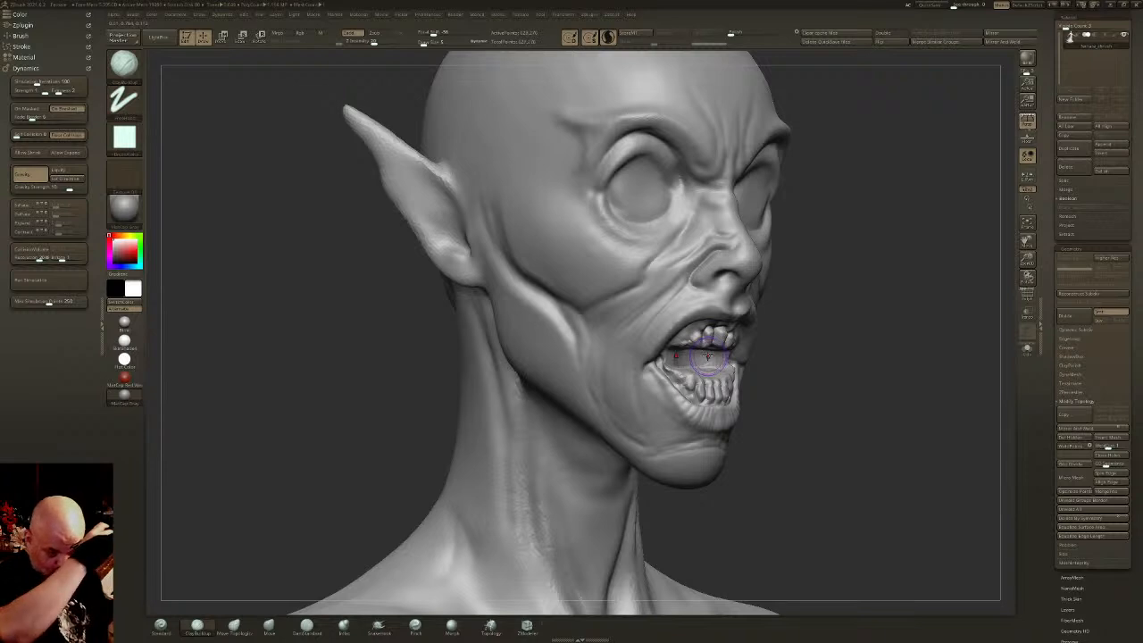
# - Deepen the mouth cavity behind both rows of teeth with ClayBuildup and smooth its inner surface
pyautogui.keyDown('shift'); pyautogui.moveTo(820, 317); pyautogui.dragTo(701, 359, button='right'); pyautogui.keyUp('shift')
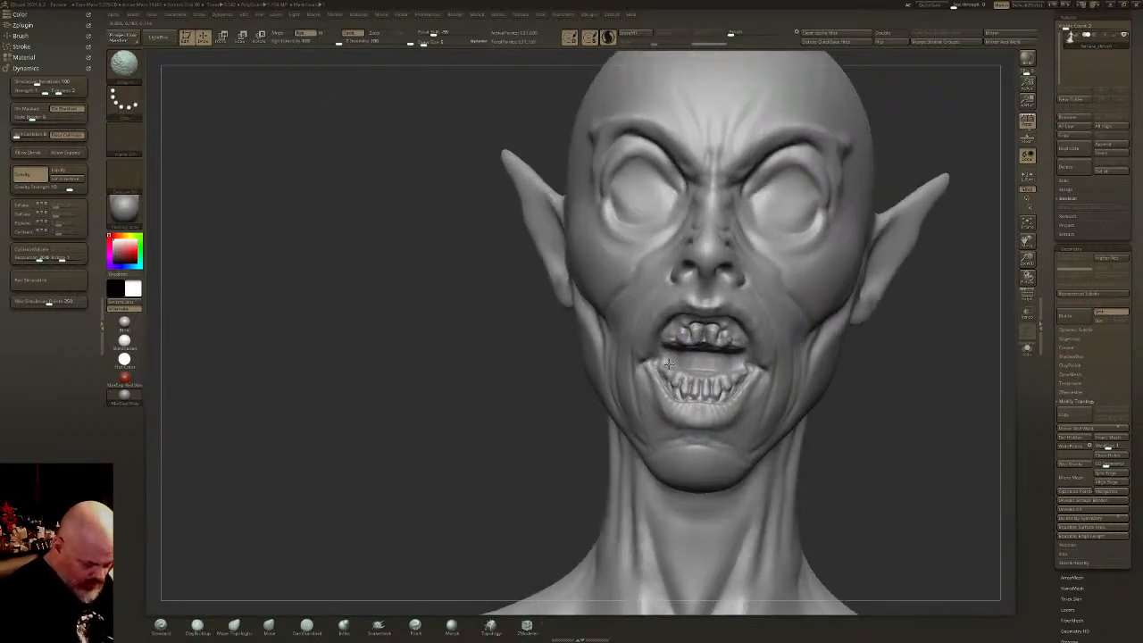
pyautogui.moveTo(699, 362)
pyautogui.mouseDown(button='right')
pyautogui.moveTo(687, 368)
pyautogui.moveTo(700, 372)
pyautogui.moveTo(720, 350)
pyautogui.mouseUp(button='right')
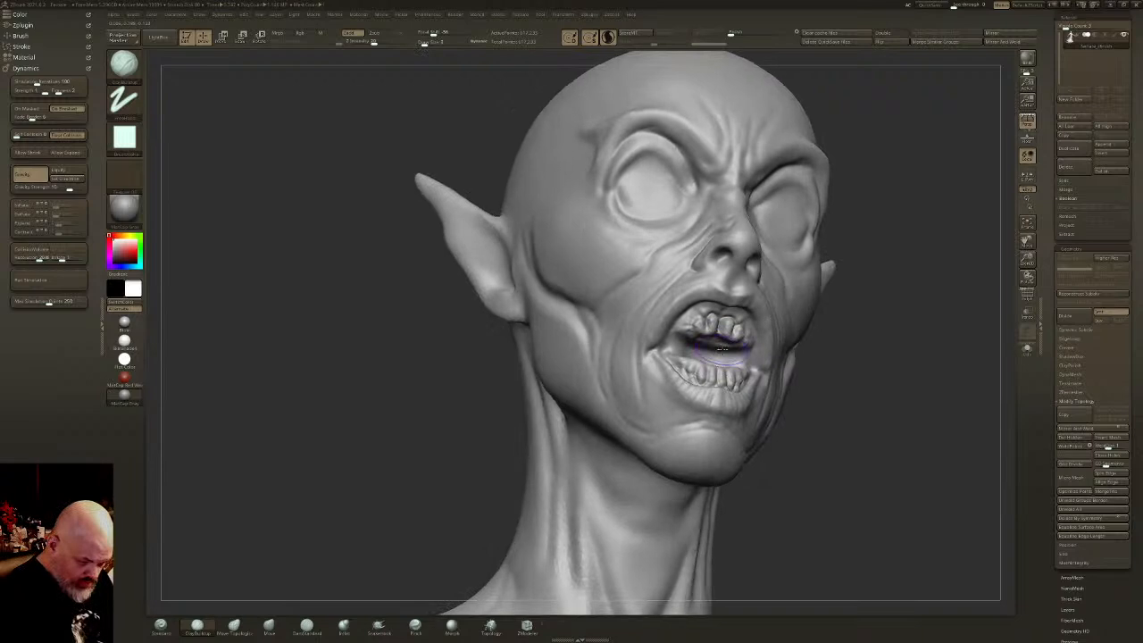
pyautogui.moveTo(724, 350); pyautogui.dragTo(704, 351)
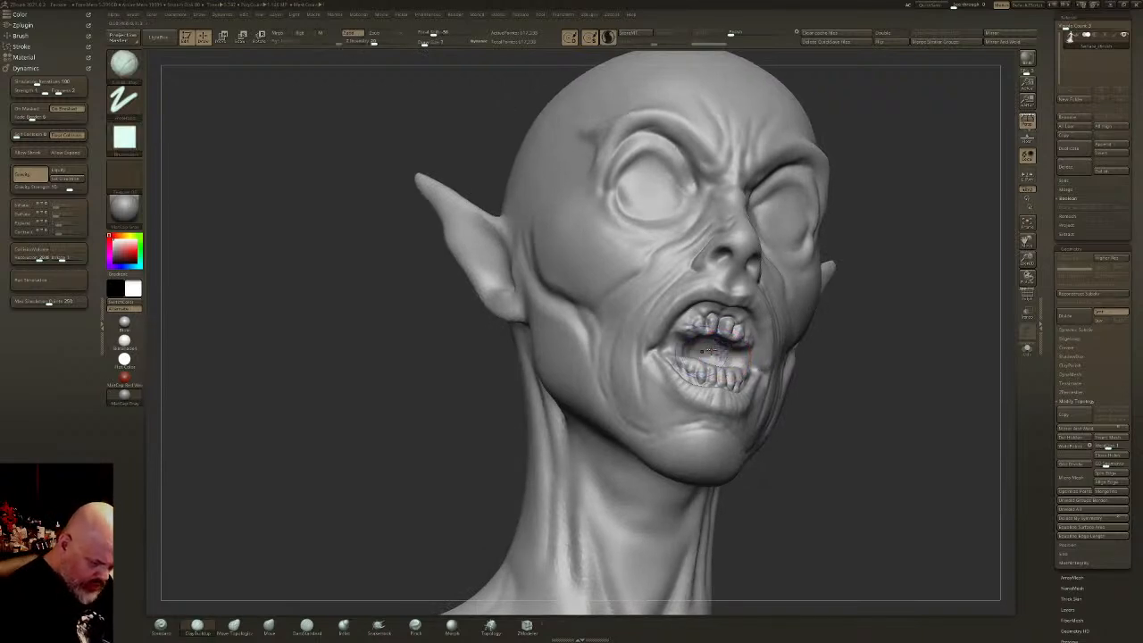
pyautogui.moveTo(706, 339); pyautogui.dragTo(695, 367, button='right')
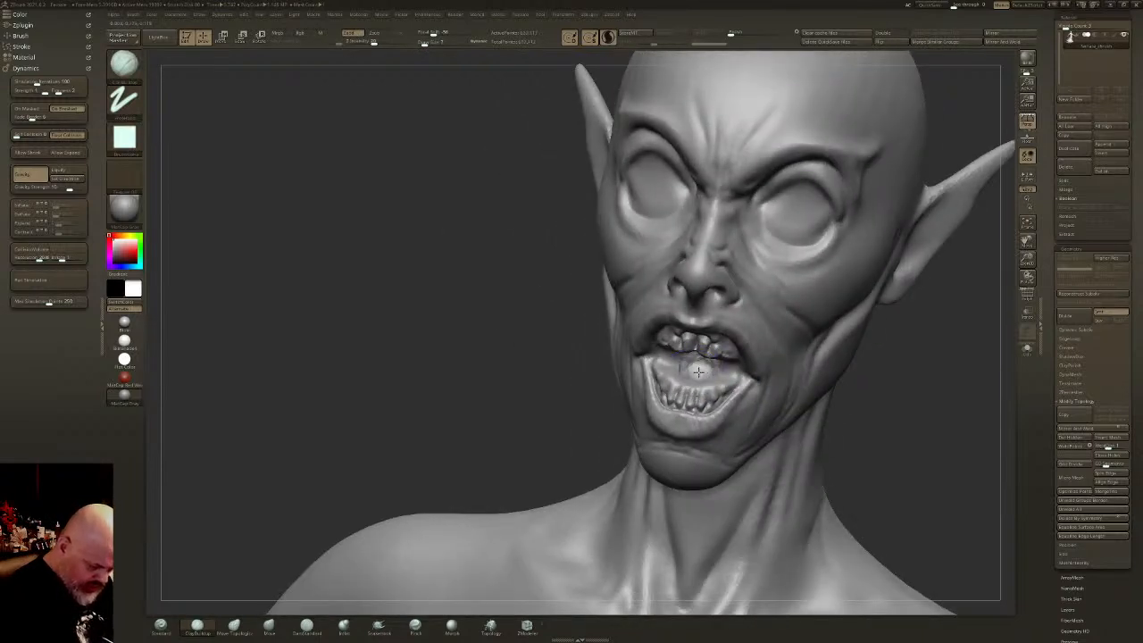
pyautogui.keyDown('shift'); pyautogui.moveTo(696, 372); pyautogui.dragTo(702, 364); pyautogui.keyUp('shift')
pyautogui.moveTo(695, 365); pyautogui.dragTo(682, 353, button='right')
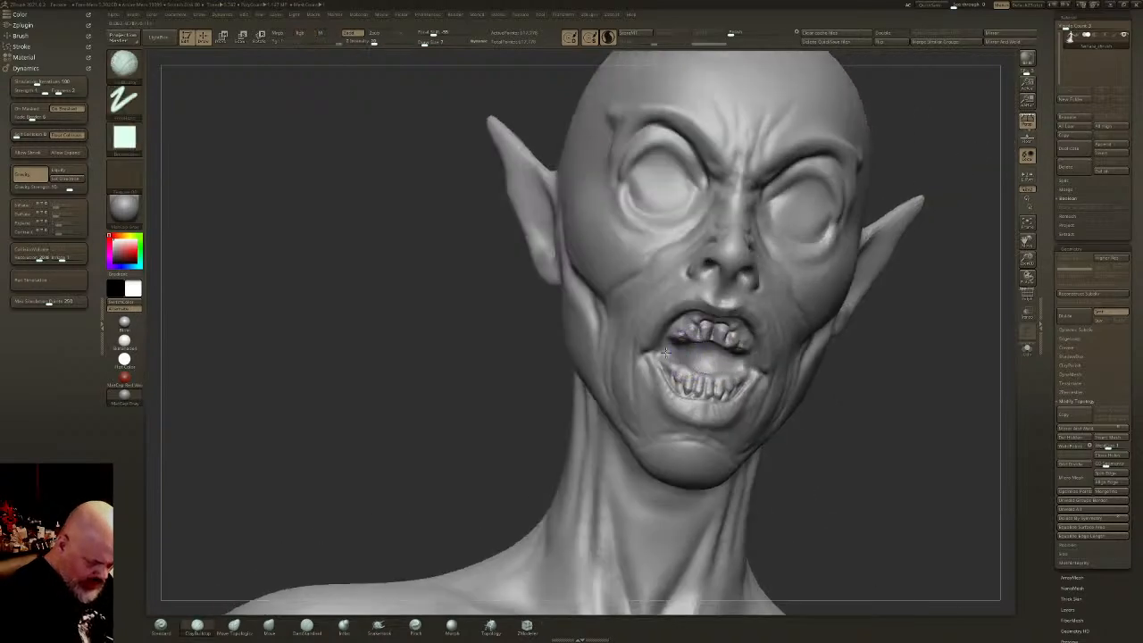
pyautogui.keyDown('shift'); pyautogui.moveTo(696, 359); pyautogui.dragTo(680, 349); pyautogui.keyUp('shift')
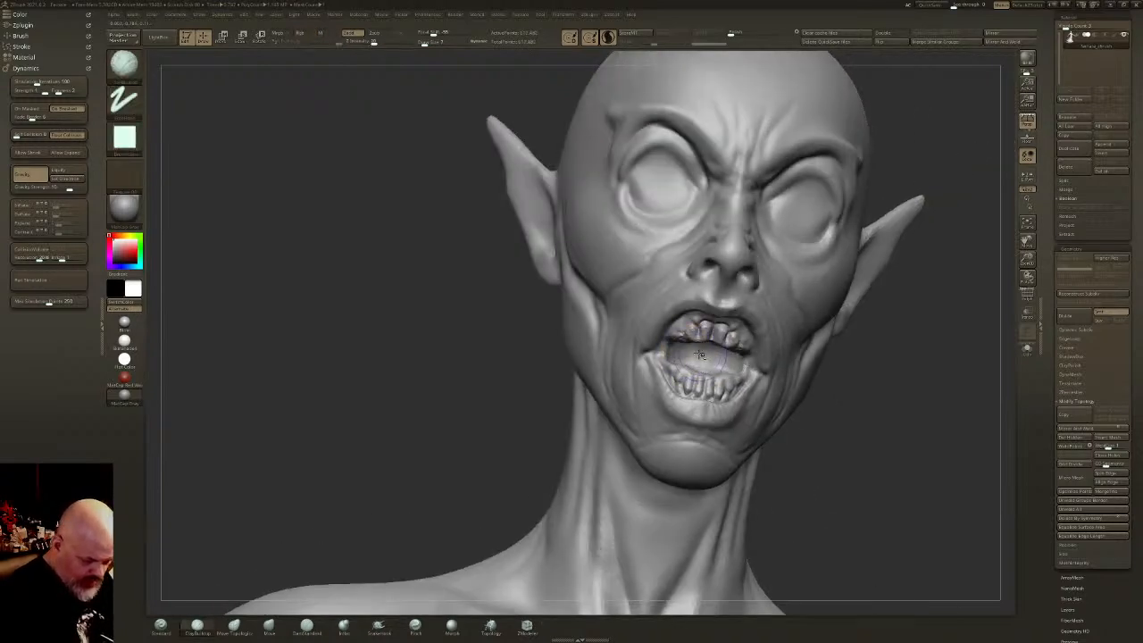
pyautogui.moveTo(701, 359); pyautogui.dragTo(711, 384, button='right')
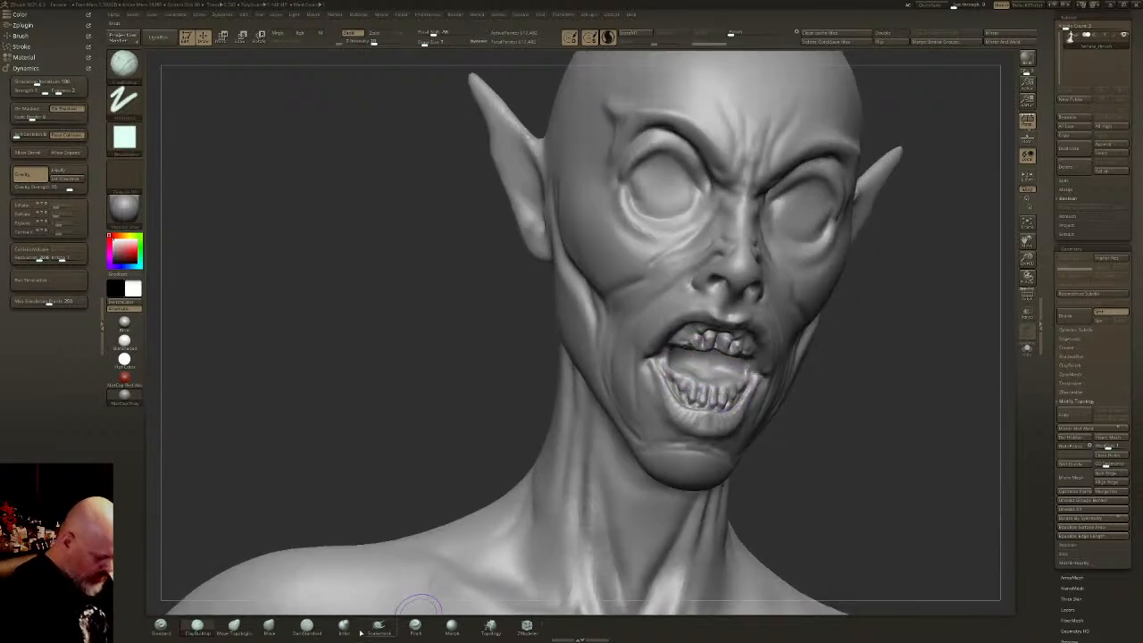
# - Recut the gaps between the lower front teeth with DamStandard
pyautogui.click(307, 625)
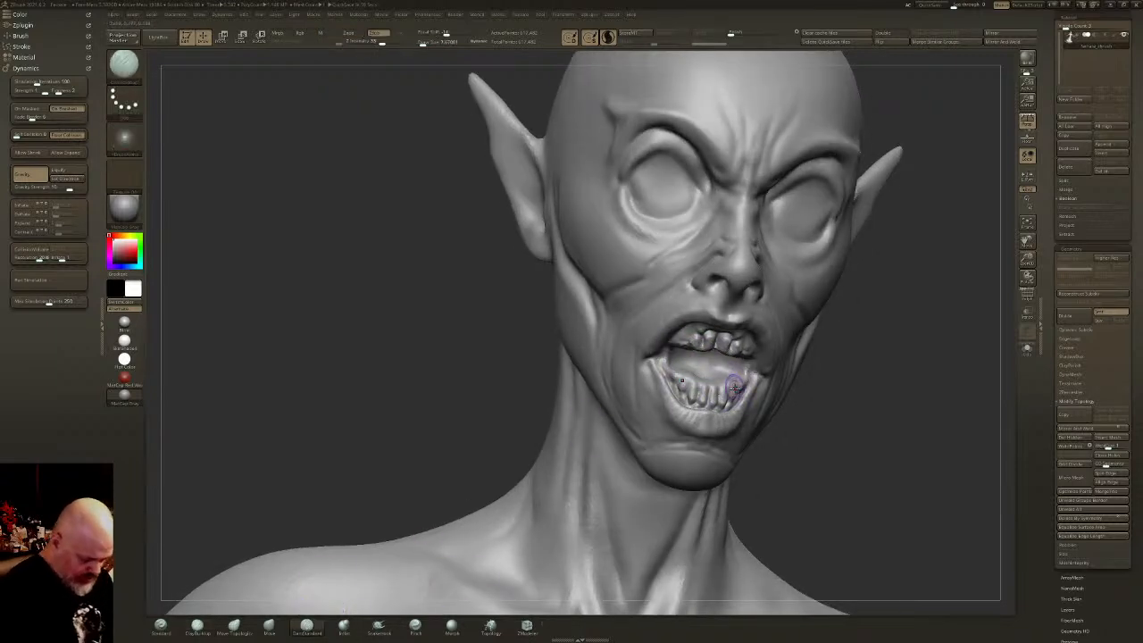
pyautogui.moveTo(735, 391)
pyautogui.mouseDown(button='right')
pyautogui.moveTo(683, 396)
pyautogui.moveTo(698, 392)
pyautogui.mouseUp(button='right')
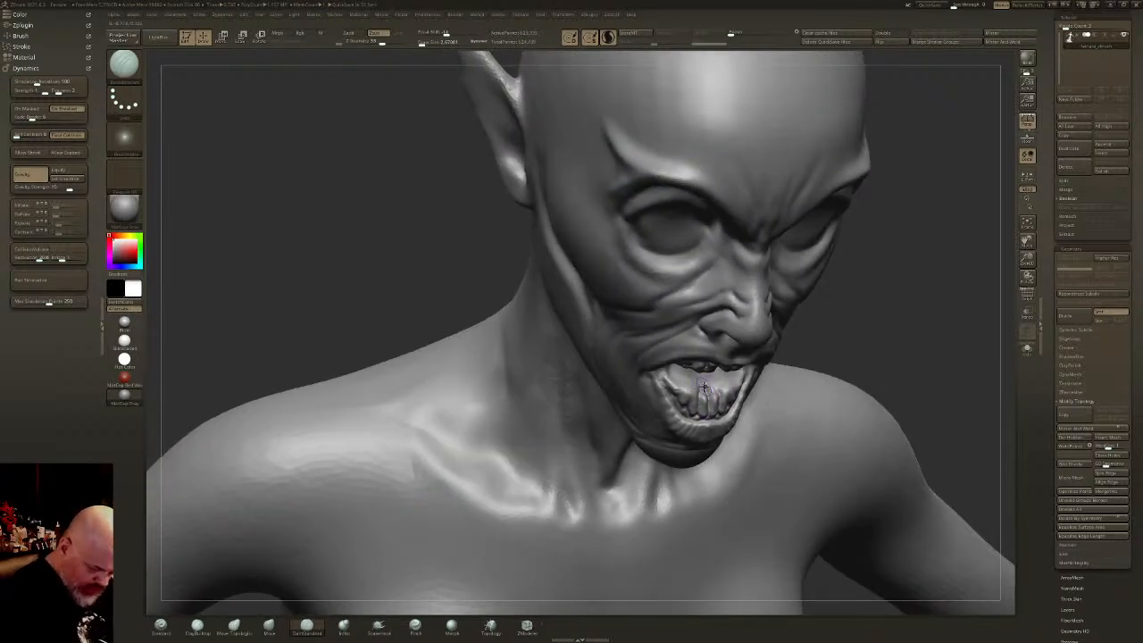
pyautogui.moveTo(700, 393); pyautogui.dragTo(702, 373, button='right')
# - Smooth away the lower and upper rows of teeth inside the open mouth
pyautogui.moveTo(699, 386)
pyautogui.mouseDown(button='right')
pyautogui.moveTo(660, 384)
pyautogui.moveTo(680, 389)
pyautogui.mouseUp(button='right')
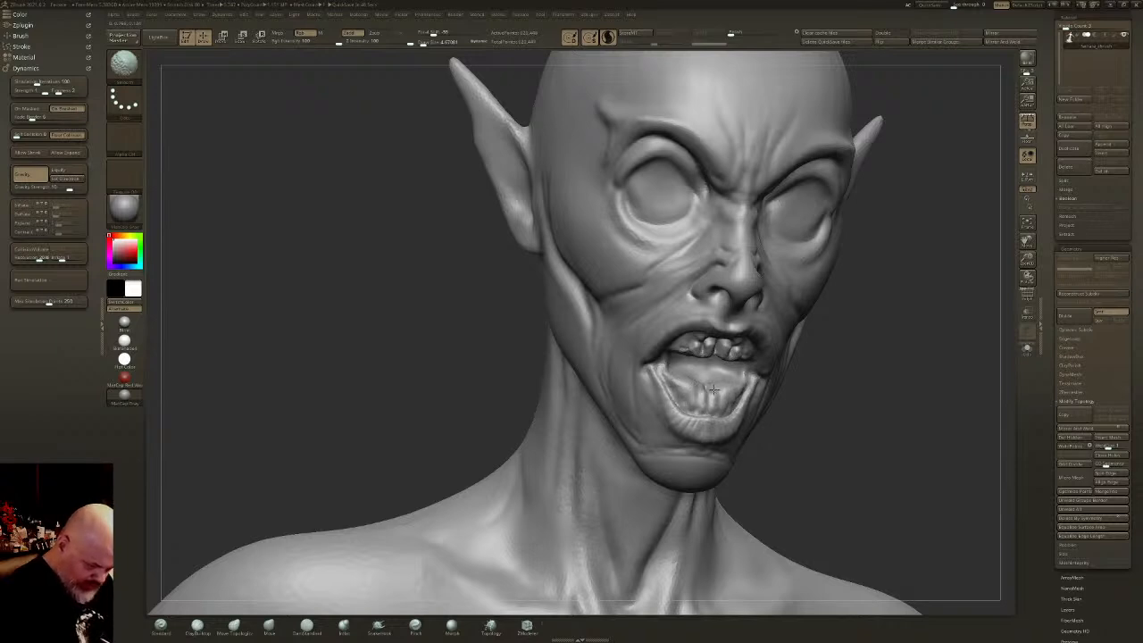
pyautogui.moveTo(730, 350); pyautogui.dragTo(720, 347, button='right')
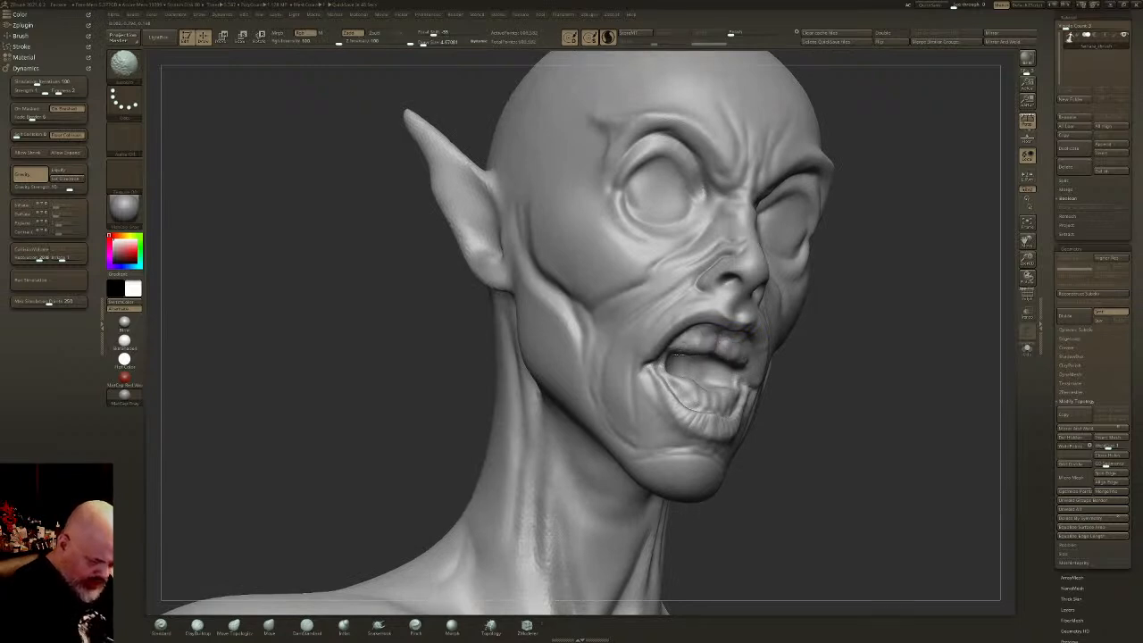
pyautogui.moveTo(715, 366); pyautogui.dragTo(702, 345, button='right')
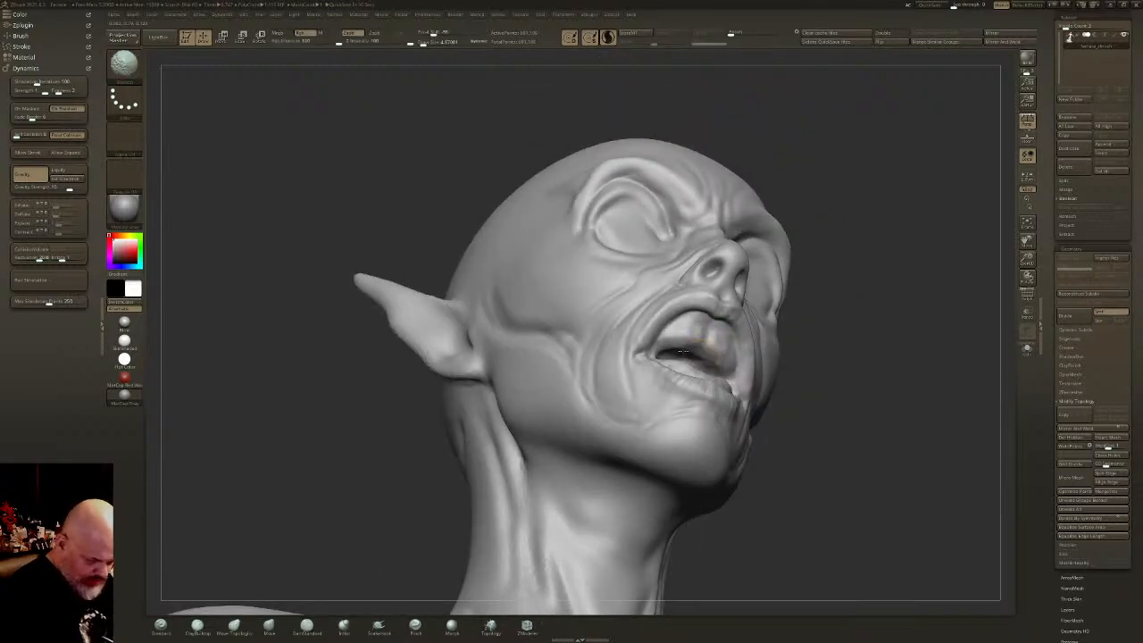
# - Rework the upper and lower gum areas inside the mouth with ClayBuildup and smooth them into plain surfaces
pyautogui.press('b')
pyautogui.press('d')
pyautogui.press('s')
pyautogui.moveTo(702, 328); pyautogui.dragTo(719, 300, button='right')
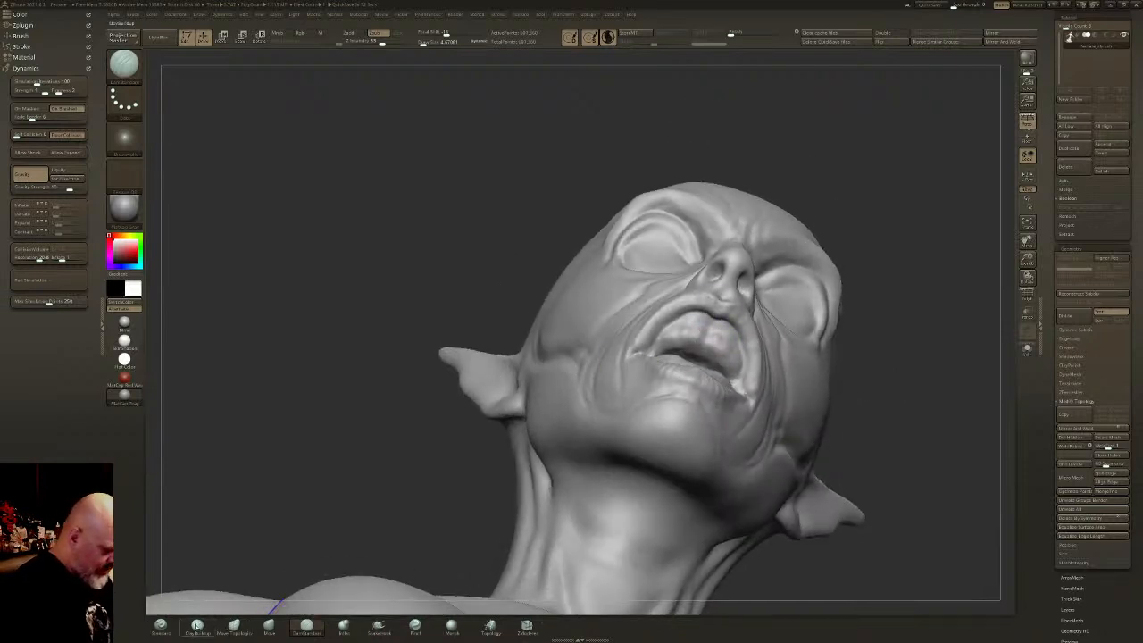
pyautogui.click(197, 627)
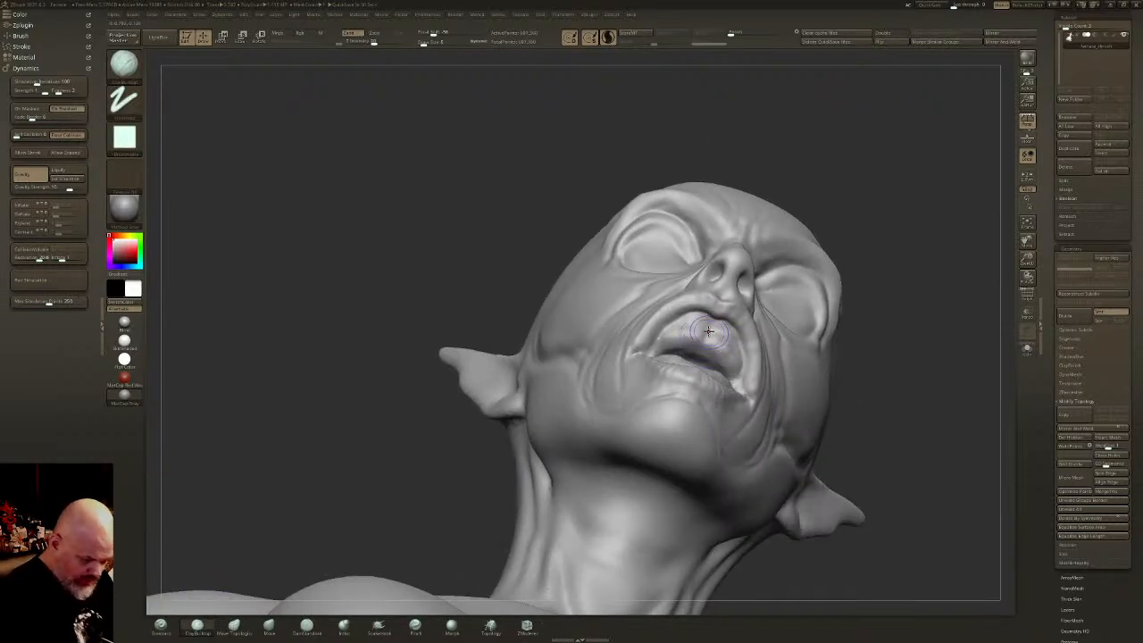
pyautogui.moveTo(707, 339); pyautogui.dragTo(696, 332)
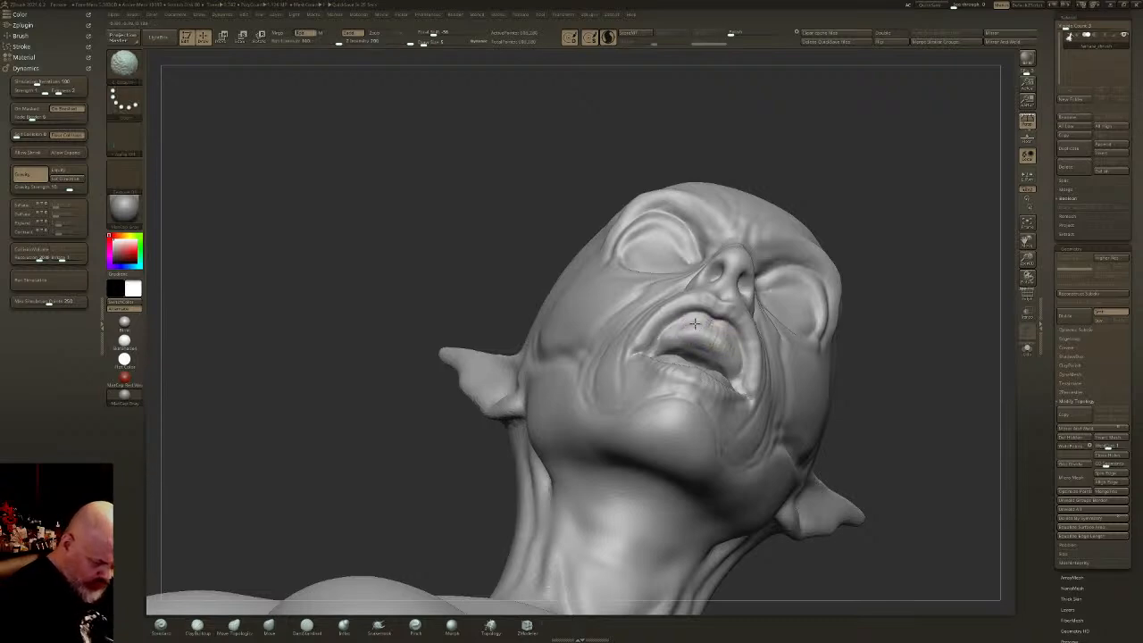
pyautogui.moveTo(698, 348); pyautogui.dragTo(657, 389, button='right')
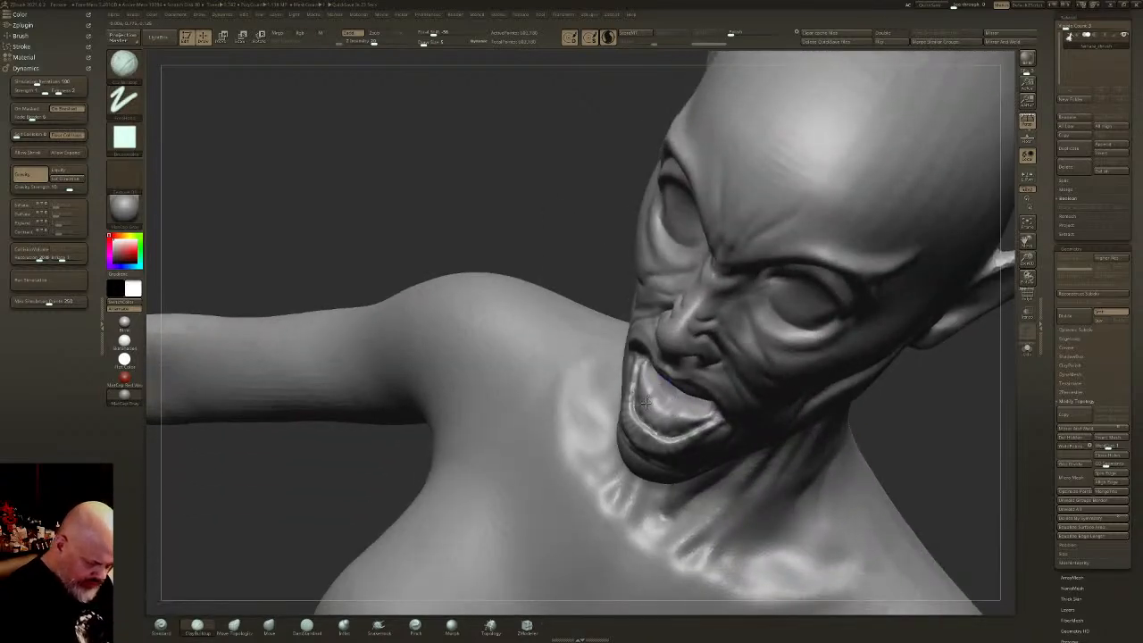
pyautogui.moveTo(657, 388)
pyautogui.mouseDown()
pyautogui.moveTo(664, 417)
pyautogui.moveTo(644, 387)
pyautogui.mouseUp()
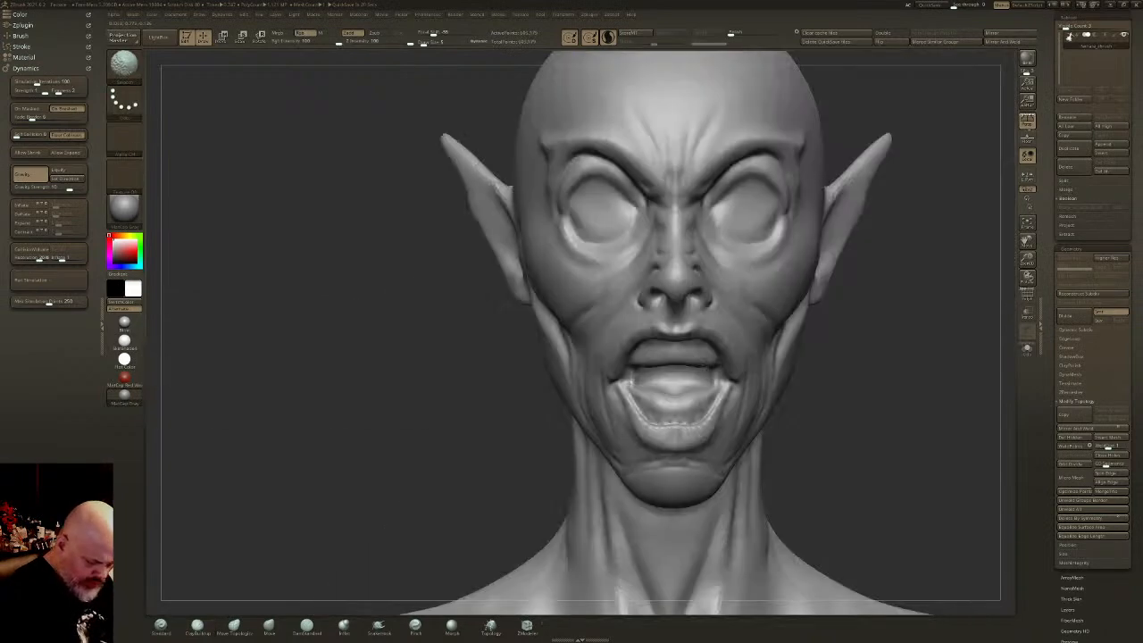
# - Build up and smooth a rounded tongue form inside the open mouth with ClayBuildup
pyautogui.moveTo(688, 343)
pyautogui.keyDown('ctrl'); pyautogui.mouseDown(button='right')
pyautogui.moveTo(704, 279)
pyautogui.moveTo(648, 385)
pyautogui.moveTo(656, 352)
pyautogui.mouseUp(button='right'); pyautogui.keyUp('ctrl')
pyautogui.moveTo(750, 514)
pyautogui.keyDown('alt'); pyautogui.mouseDown(button='right')
pyautogui.moveTo(622, 354)
pyautogui.moveTo(626, 488)
pyautogui.mouseUp(button='right'); pyautogui.keyUp('alt')
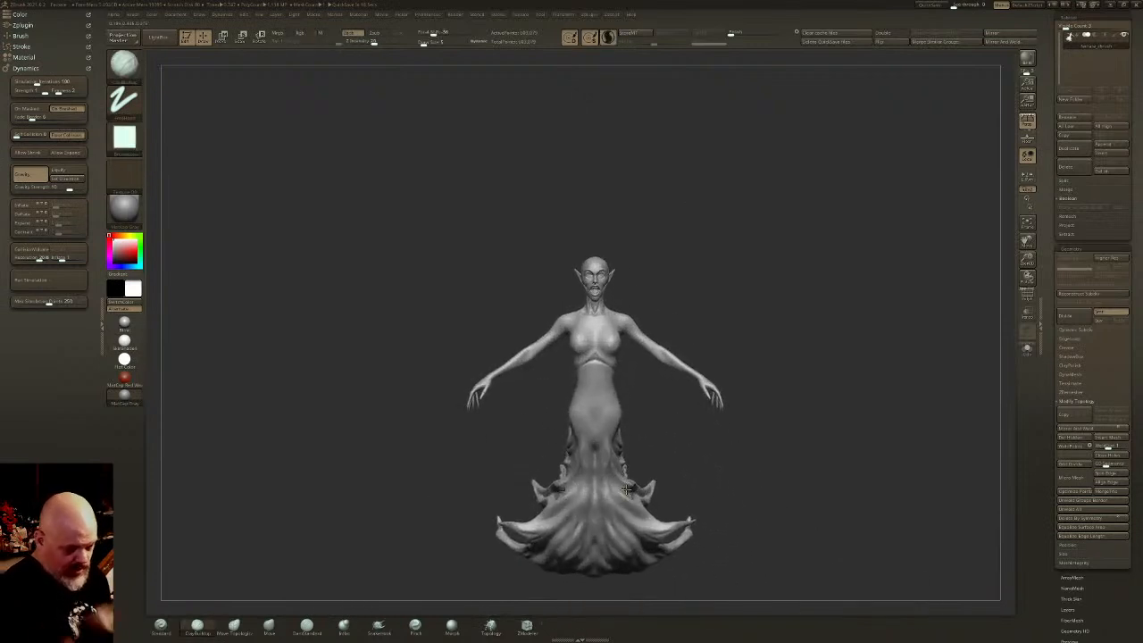
pyautogui.moveTo(604, 306)
pyautogui.keyDown('ctrl'); pyautogui.mouseDown(button='right')
pyautogui.moveTo(651, 342)
pyautogui.moveTo(639, 303)
pyautogui.moveTo(626, 321)
pyautogui.moveTo(602, 297)
pyautogui.mouseUp(button='right'); pyautogui.keyUp('ctrl')
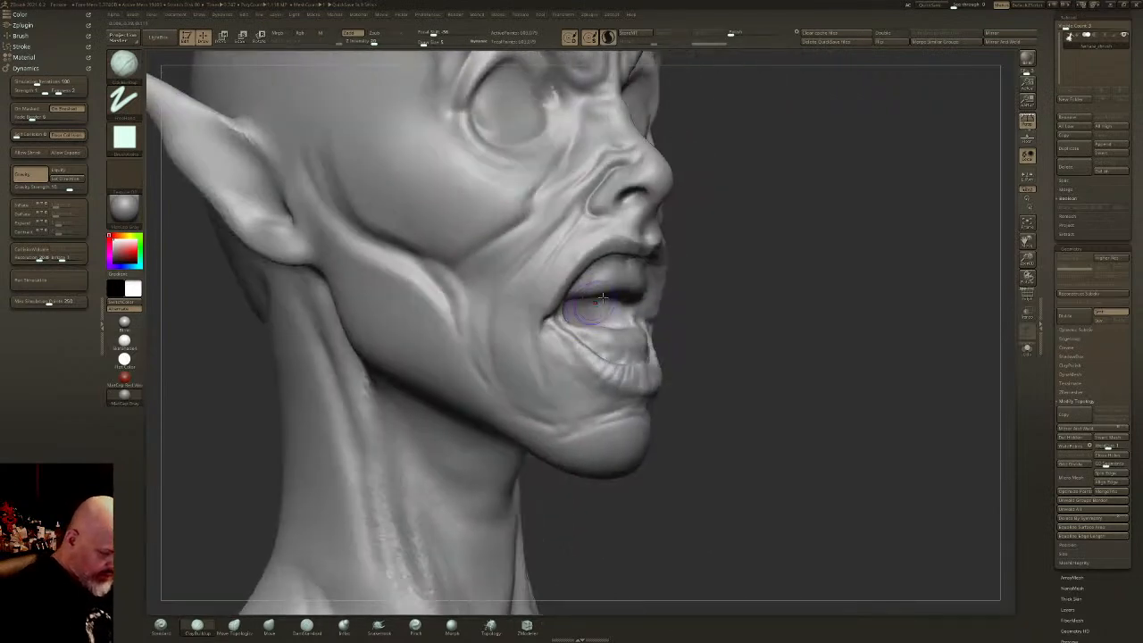
pyautogui.keyDown('shift'); pyautogui.moveTo(623, 309); pyautogui.dragTo(618, 310); pyautogui.keyUp('shift')
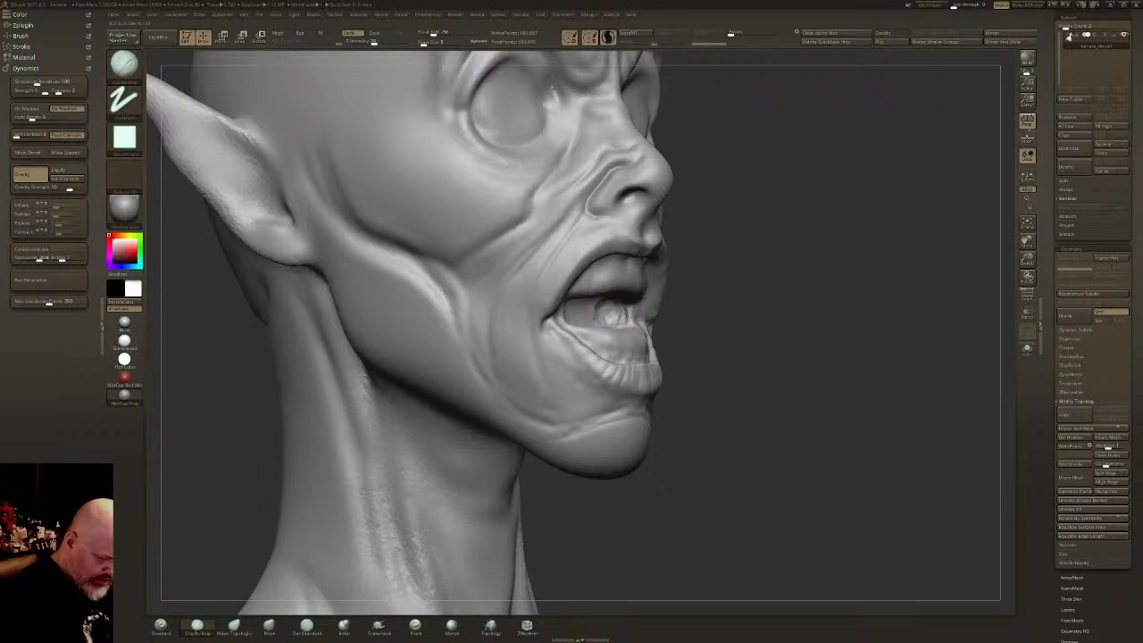
pyautogui.press('shift')
pyautogui.keyDown('shift'); pyautogui.moveTo(627, 310); pyautogui.dragTo(632, 307, button='right'); pyautogui.keyUp('shift')
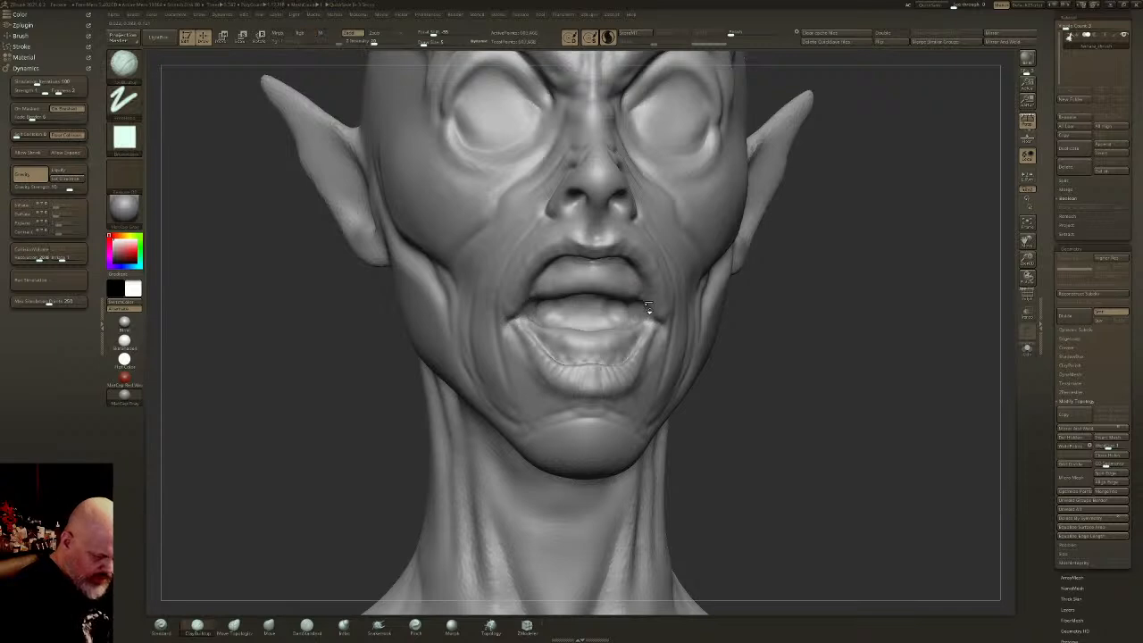
# - Mask the head and body so that only the lower jaw stays unmasked, redoing the selection once
pyautogui.moveTo(661, 289); pyautogui.dragTo(668, 288, button='right')
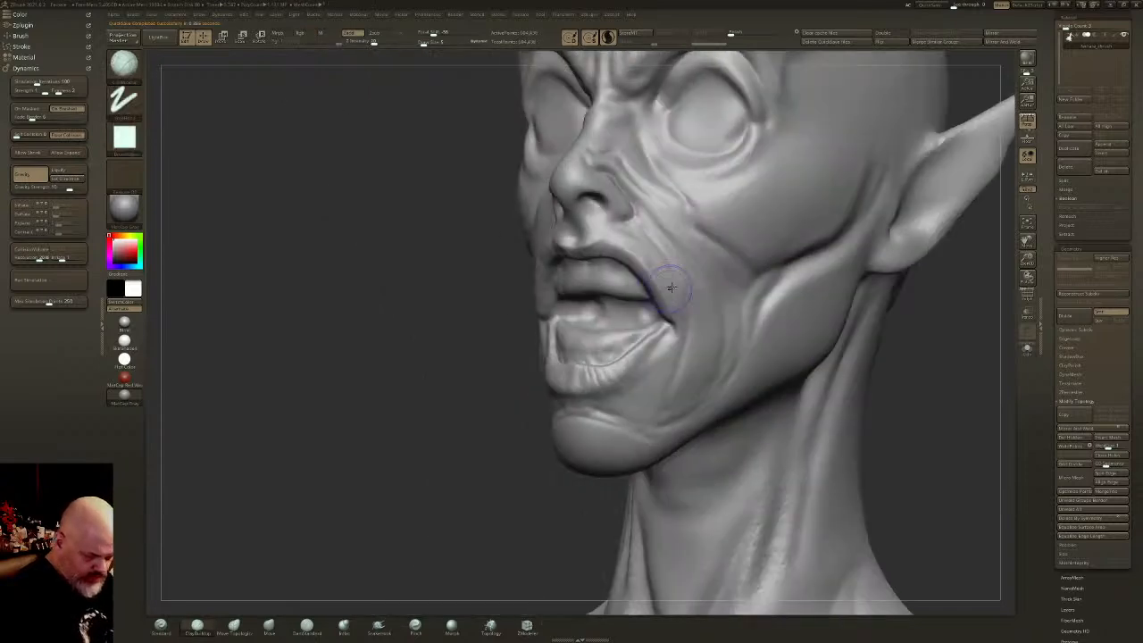
pyautogui.moveTo(694, 337); pyautogui.dragTo(742, 307, button='right')
pyautogui.keyDown('ctrl'); pyautogui.keyDown('shift'); pyautogui.moveTo(747, 306); pyautogui.dragTo(596, 472); pyautogui.keyUp('shift'); pyautogui.keyUp('ctrl')
pyautogui.keyDown('ctrl'); pyautogui.moveTo(698, 282); pyautogui.dragTo(559, 433); pyautogui.keyUp('ctrl')
pyautogui.hotkey('ctrl', 'z')
pyautogui.hotkey('ctrl', 'z')
pyautogui.keyDown('ctrl'); pyautogui.moveTo(704, 288); pyautogui.dragTo(560, 429); pyautogui.keyUp('ctrl')
pyautogui.keyDown('ctrl'); pyautogui.click(724, 388); pyautogui.keyUp('ctrl')
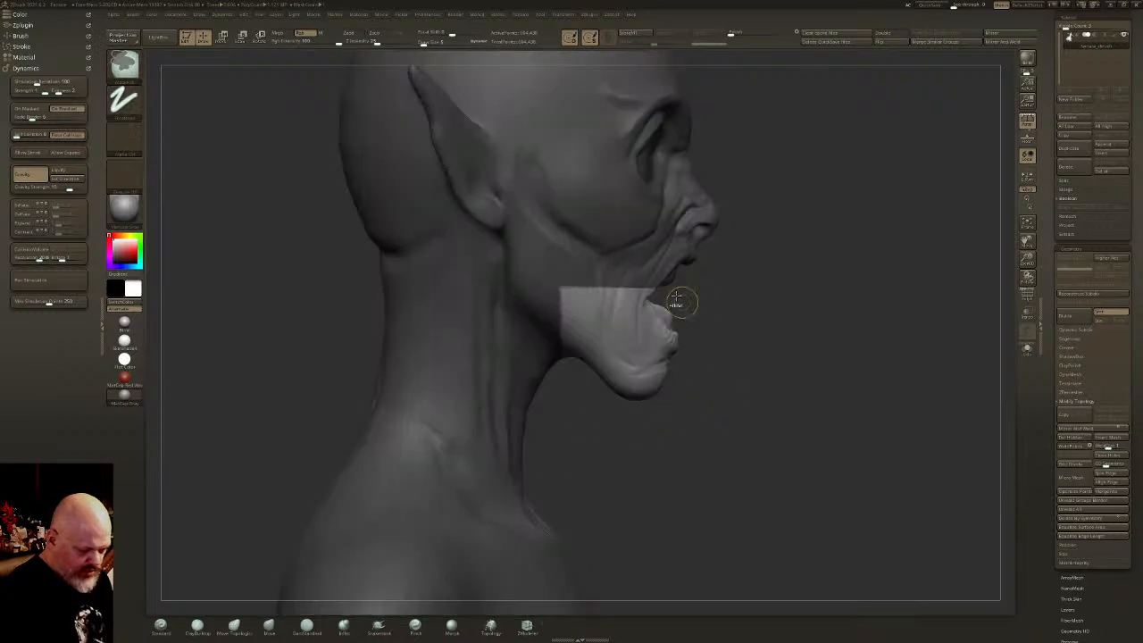
# - Extend the unmasked area up to the jaw hinge, swing the lower jaw down to open the mouth wide, and clear the mask
pyautogui.press('w')
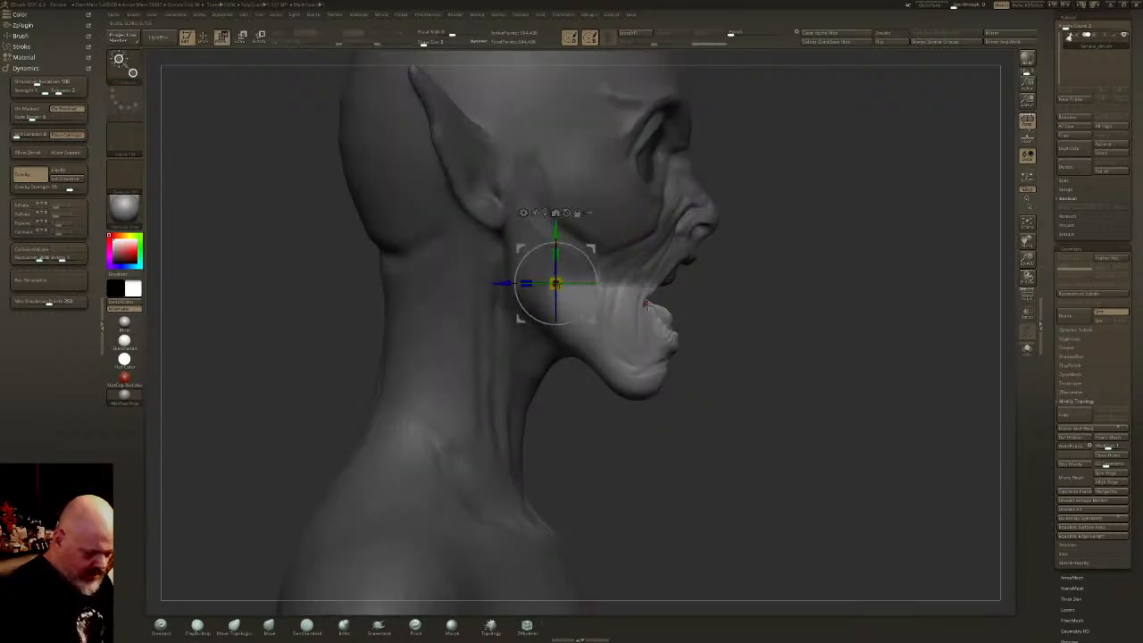
pyautogui.press('q')
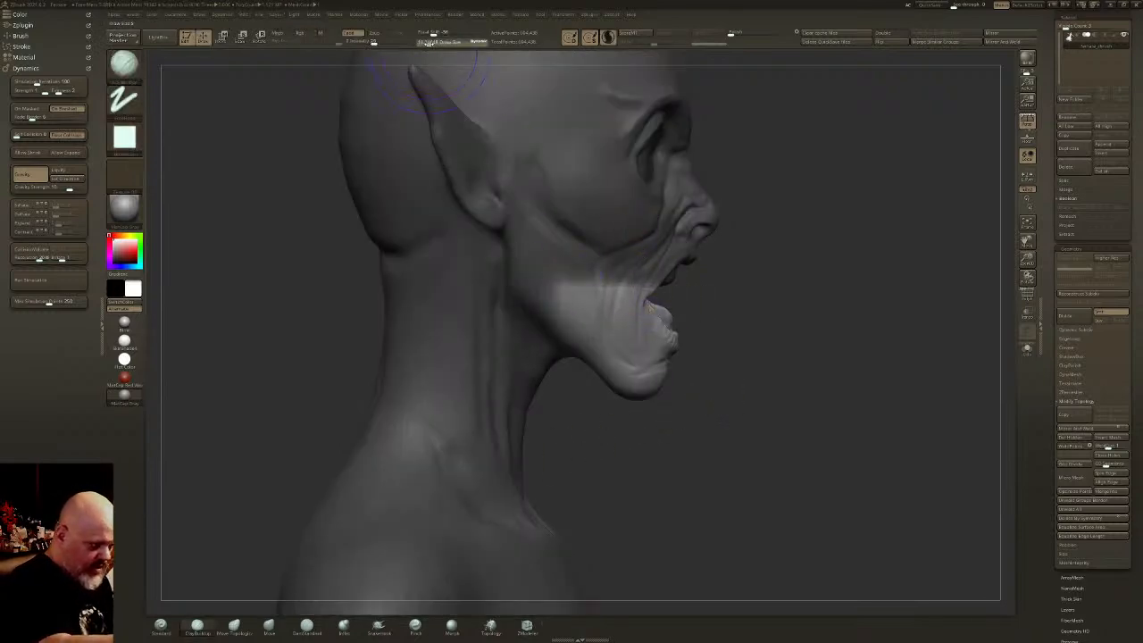
pyautogui.press('w')
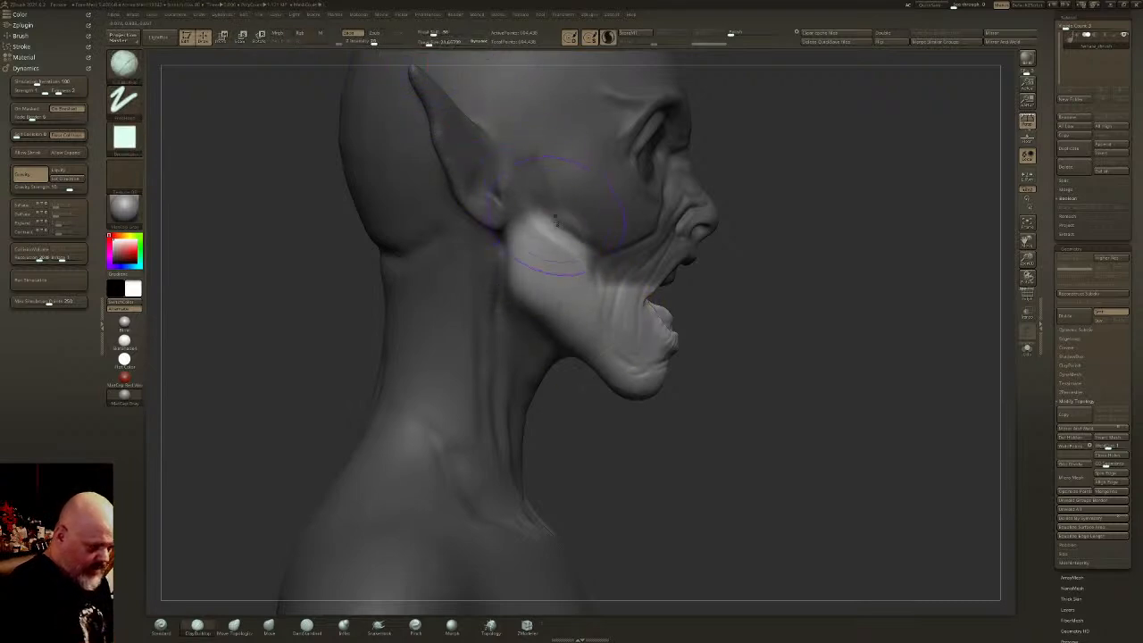
pyautogui.moveTo(603, 268)
pyautogui.mouseDown()
pyautogui.moveTo(590, 252)
pyautogui.moveTo(583, 270)
pyautogui.mouseUp()
pyautogui.moveTo(817, 335); pyautogui.dragTo(684, 277)
pyautogui.moveTo(586, 263); pyautogui.dragTo(589, 272)
pyautogui.press('q')
pyautogui.moveTo(684, 270)
pyautogui.mouseDown()
pyautogui.moveTo(631, 272)
pyautogui.moveTo(642, 278)
pyautogui.moveTo(629, 393)
pyautogui.mouseUp()
# - Smooth the stretched cheeks, mouth corners and jawline down to the upper neck
pyautogui.moveTo(430, 43); pyautogui.dragTo(426, 42)
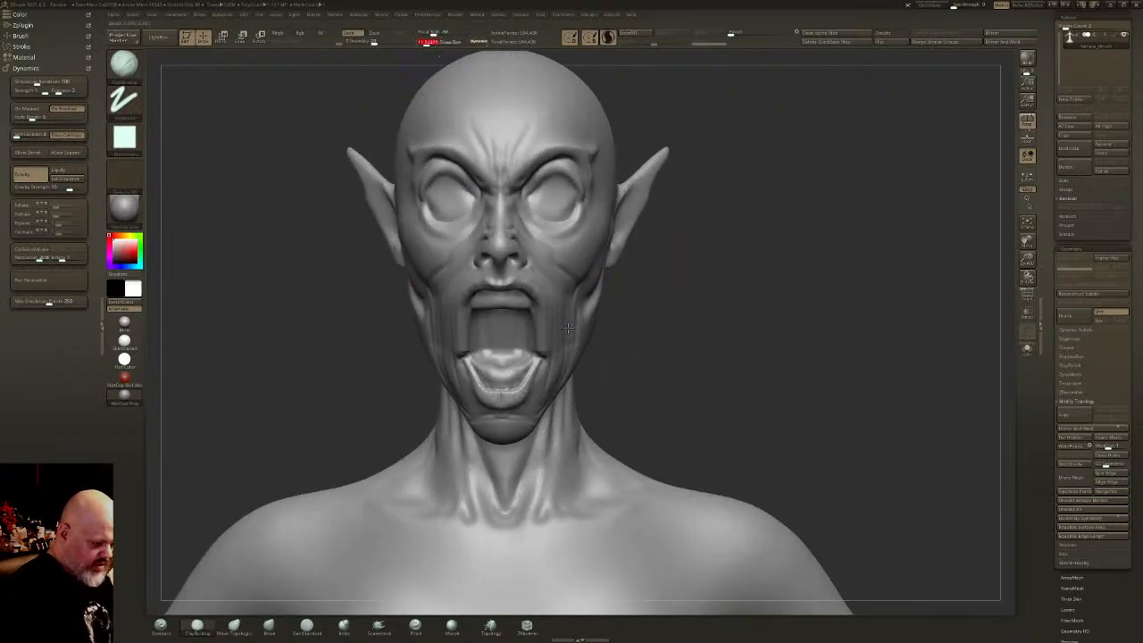
pyautogui.moveTo(611, 330); pyautogui.dragTo(572, 319)
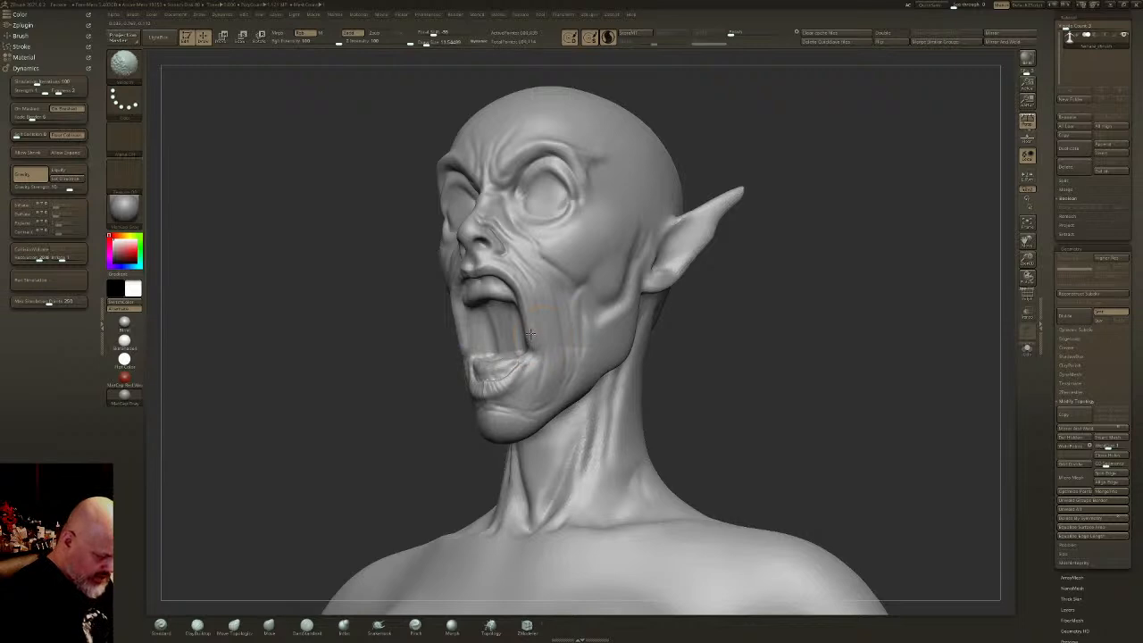
pyautogui.moveTo(550, 370); pyautogui.dragTo(652, 339, button='right')
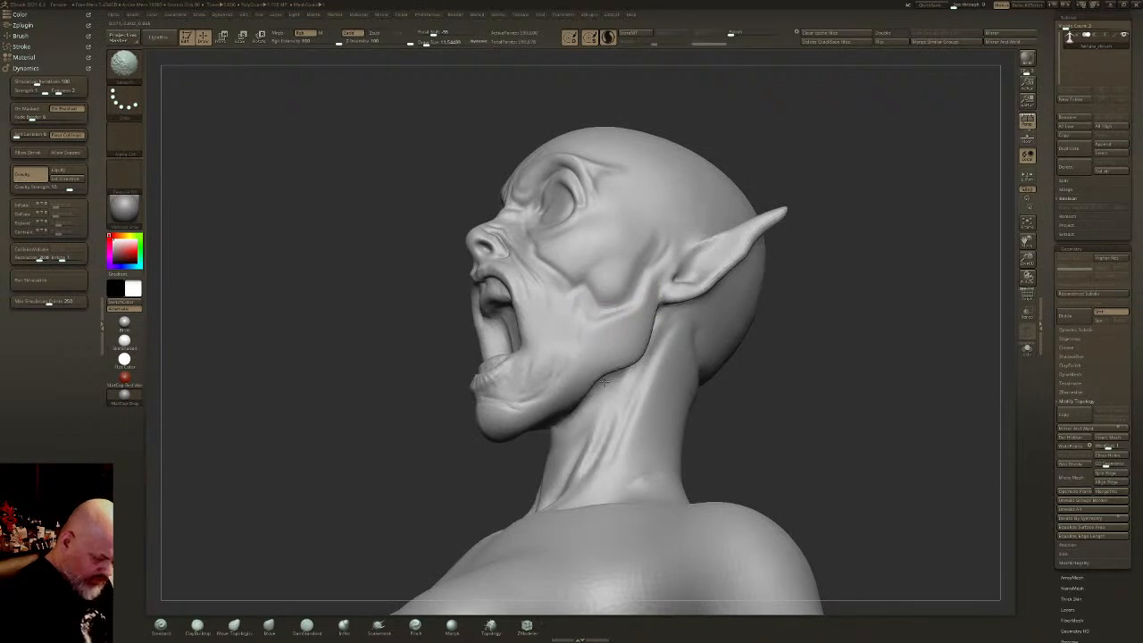
pyautogui.keyDown('shift'); pyautogui.moveTo(647, 348); pyautogui.dragTo(652, 316); pyautogui.keyUp('shift')
pyautogui.moveTo(652, 315); pyautogui.dragTo(661, 326, button='right')
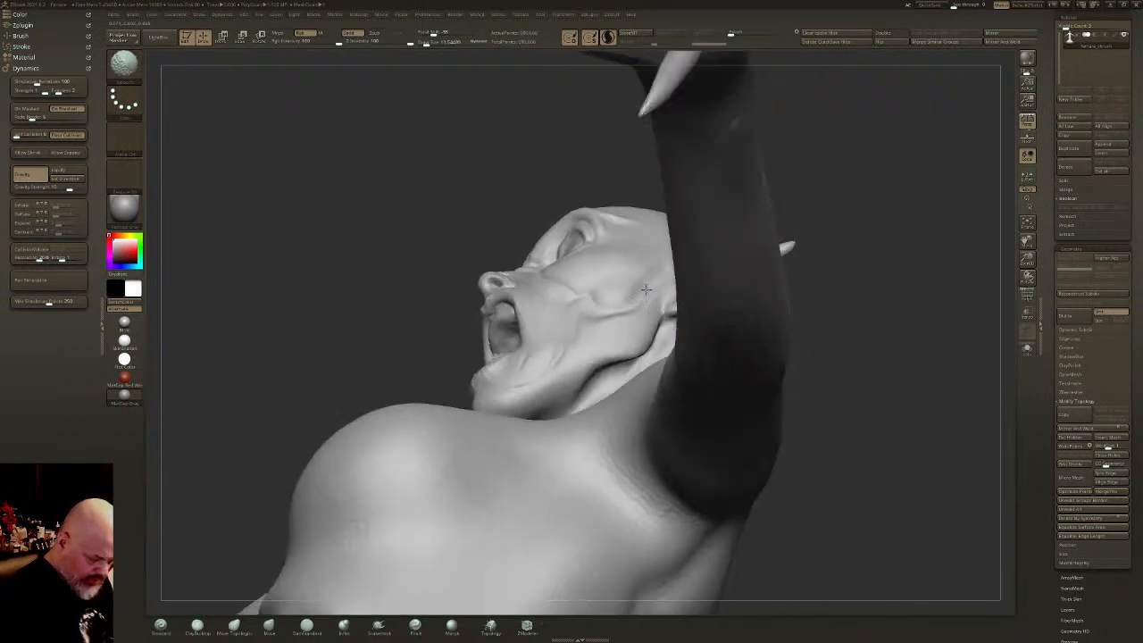
pyautogui.moveTo(661, 322); pyautogui.dragTo(628, 344)
pyautogui.moveTo(629, 344); pyautogui.dragTo(657, 335, button='right')
pyautogui.moveTo(643, 344); pyautogui.dragTo(675, 314)
pyautogui.moveTo(675, 314); pyautogui.dragTo(663, 323, button='right')
pyautogui.moveTo(669, 334)
pyautogui.mouseDown()
pyautogui.moveTo(645, 359)
pyautogui.moveTo(633, 355)
pyautogui.moveTo(659, 357)
pyautogui.moveTo(584, 383)
pyautogui.moveTo(648, 358)
pyautogui.moveTo(666, 330)
pyautogui.mouseUp()
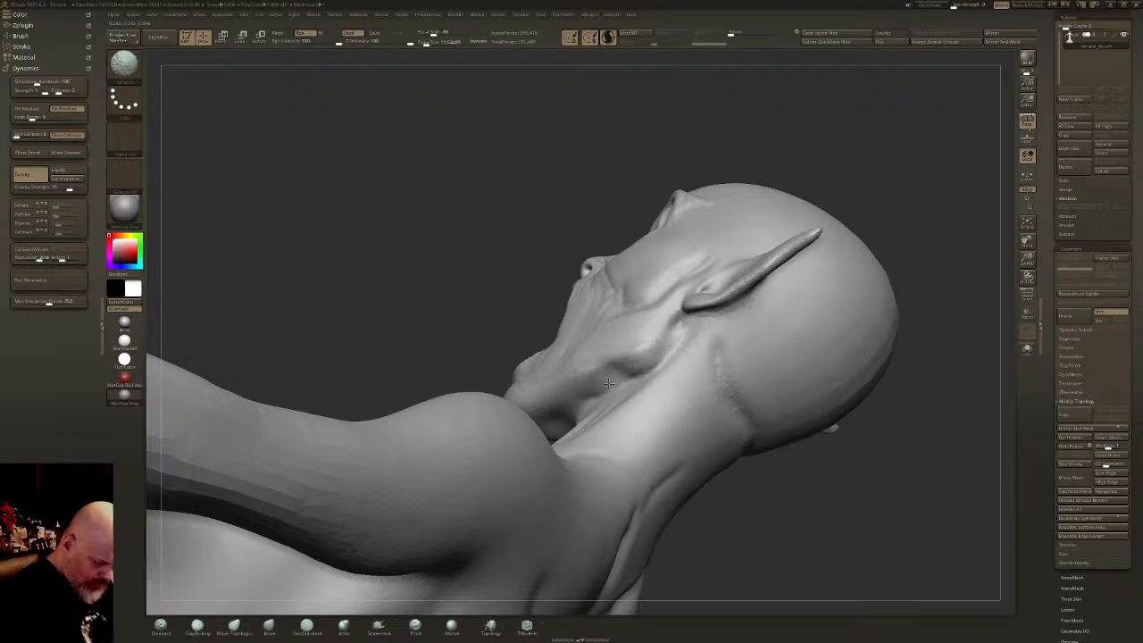
pyautogui.moveTo(643, 342); pyautogui.dragTo(656, 416, button='right')
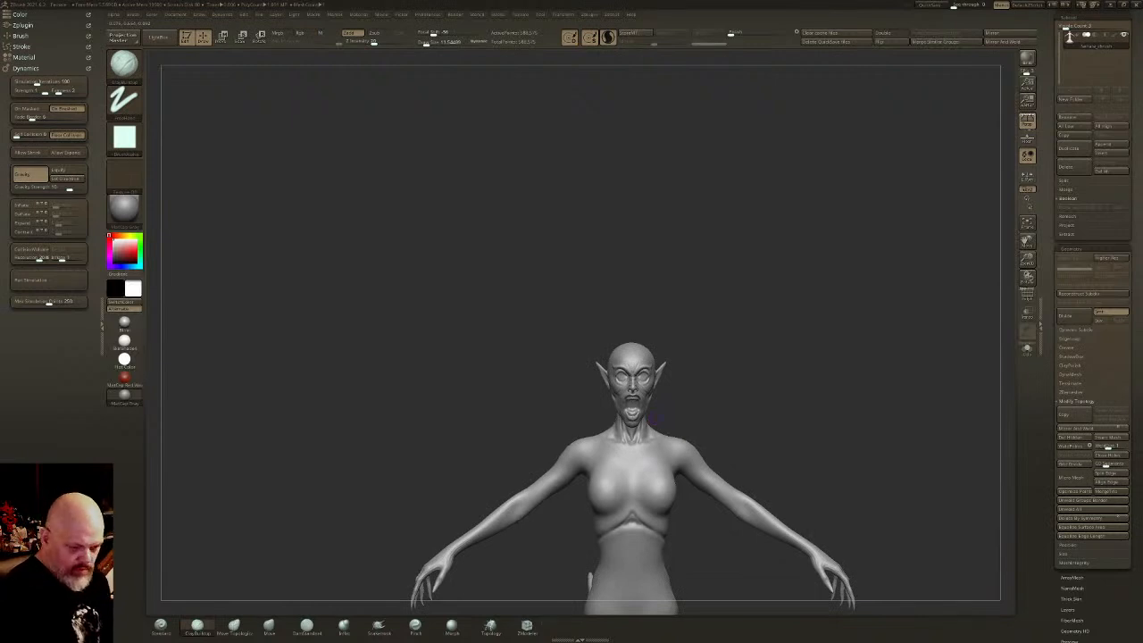
# - Pull the outer eye corners back around the side of the head with Move Topological
pyautogui.moveTo(656, 416)
pyautogui.mouseDown(button='right')
pyautogui.moveTo(620, 421)
pyautogui.moveTo(623, 366)
pyautogui.moveTo(682, 364)
pyautogui.moveTo(652, 272)
pyautogui.moveTo(647, 307)
pyautogui.mouseUp(button='right')
pyautogui.click(424, 43)
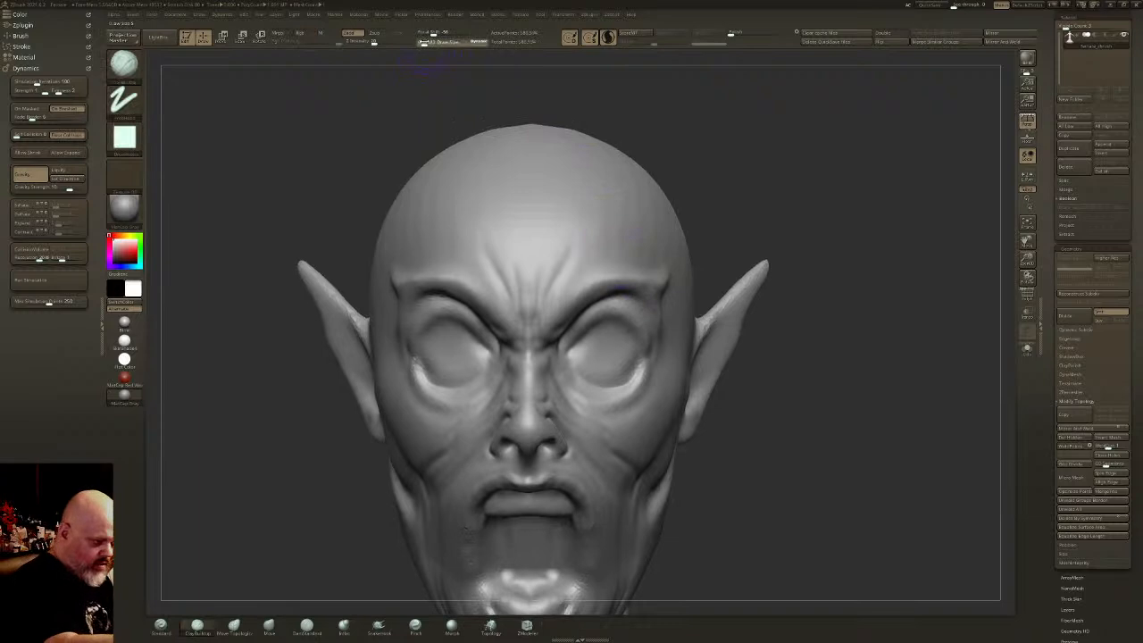
pyautogui.keyDown('alt'); pyautogui.moveTo(624, 373); pyautogui.dragTo(642, 326, button='right'); pyautogui.keyUp('alt')
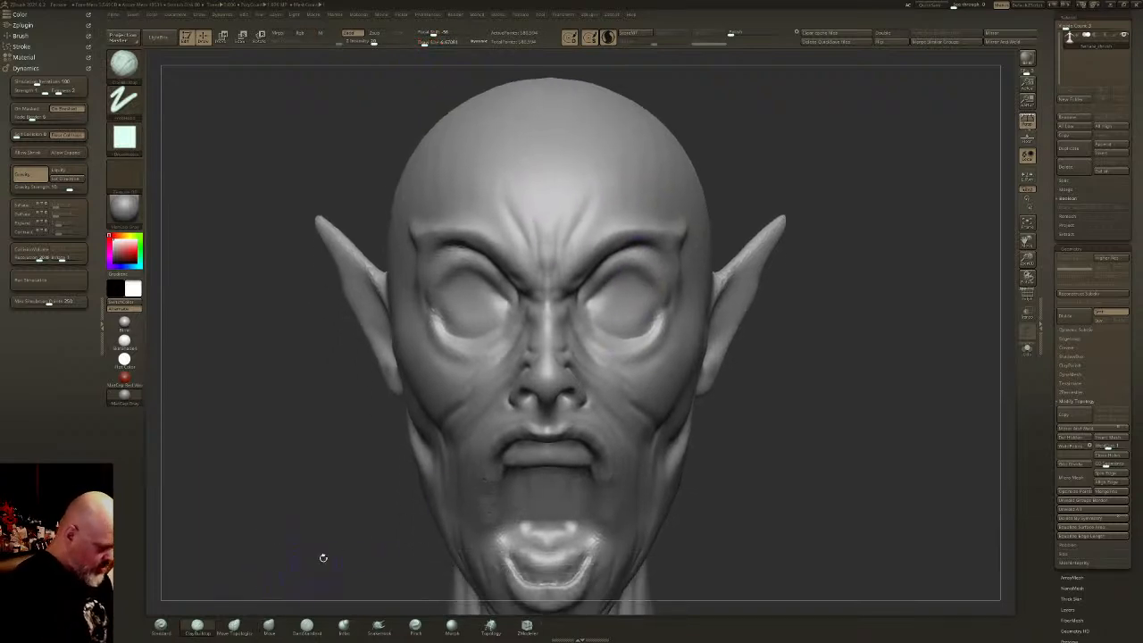
pyautogui.moveTo(218, 568); pyautogui.dragTo(234, 607, button='right')
pyautogui.click(306, 625)
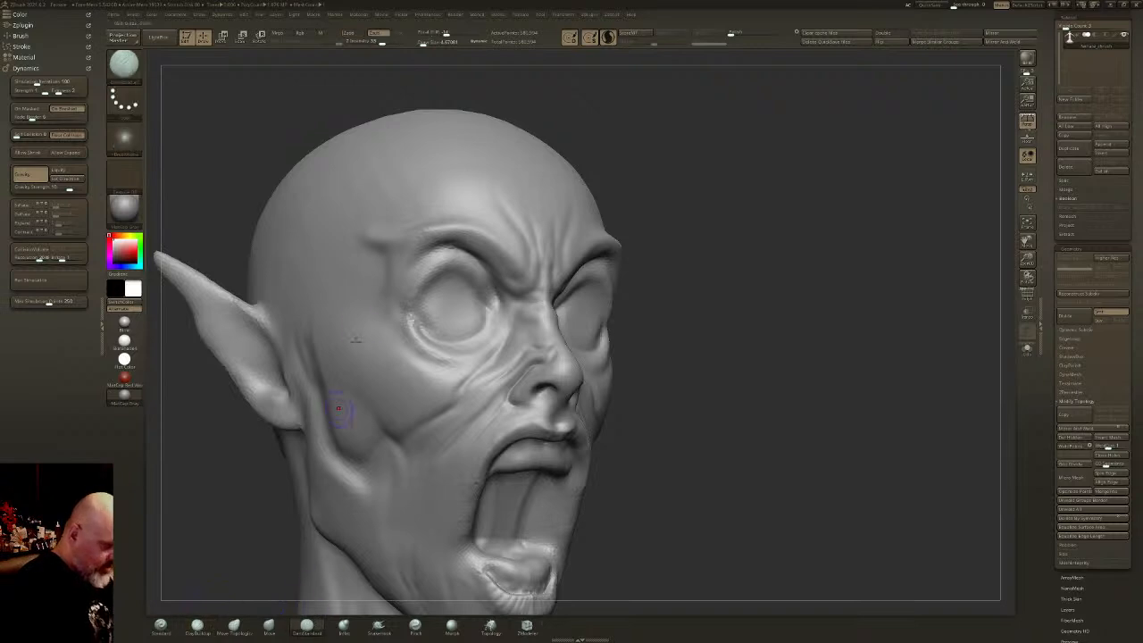
pyautogui.moveTo(510, 234); pyautogui.dragTo(561, 288, button='right')
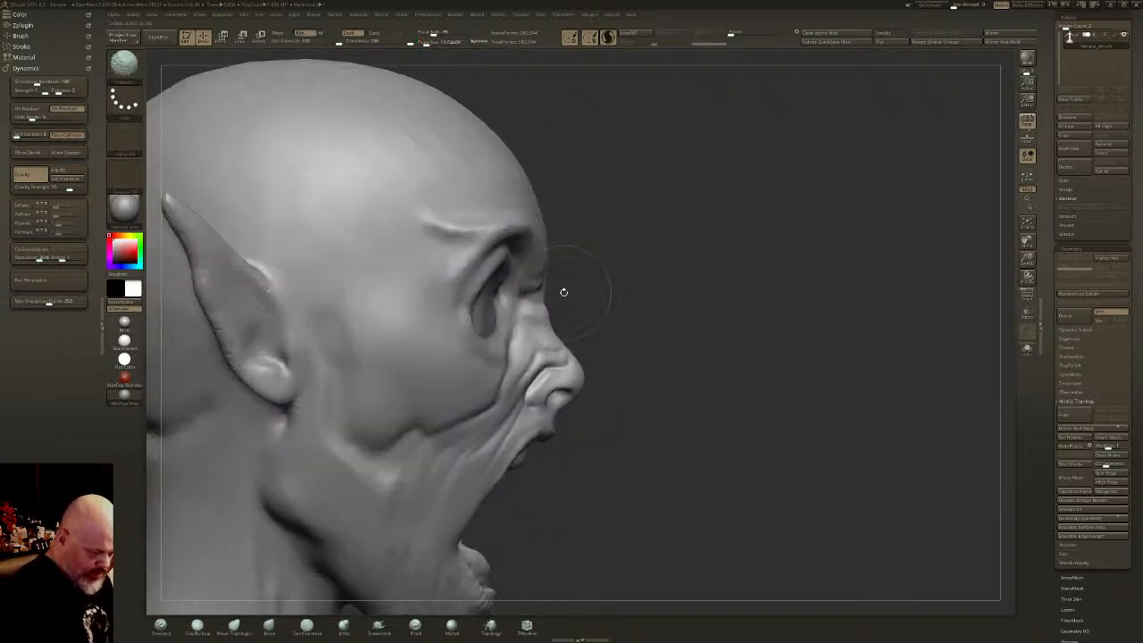
pyautogui.press('b')
pyautogui.press('m')
pyautogui.press('t')
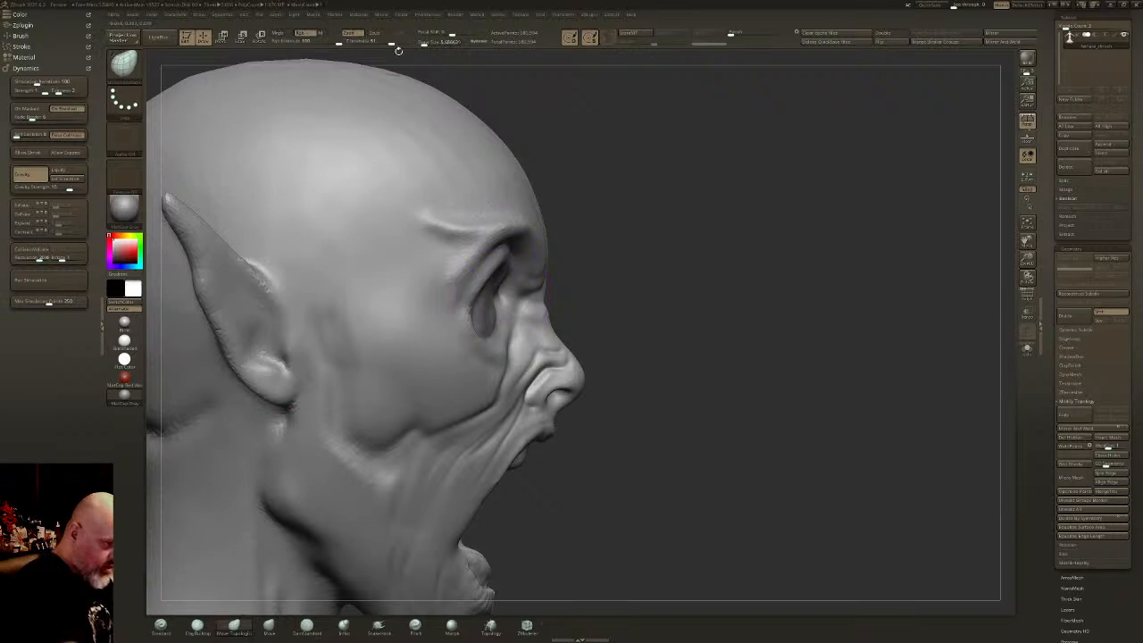
pyautogui.click(424, 42)
pyautogui.moveTo(464, 307)
pyautogui.mouseDown()
pyautogui.moveTo(448, 311)
pyautogui.moveTo(451, 327)
pyautogui.moveTo(459, 297)
pyautogui.moveTo(505, 299)
pyautogui.mouseUp()
pyautogui.press(']')
pyautogui.moveTo(516, 305); pyautogui.dragTo(488, 315, button='right')
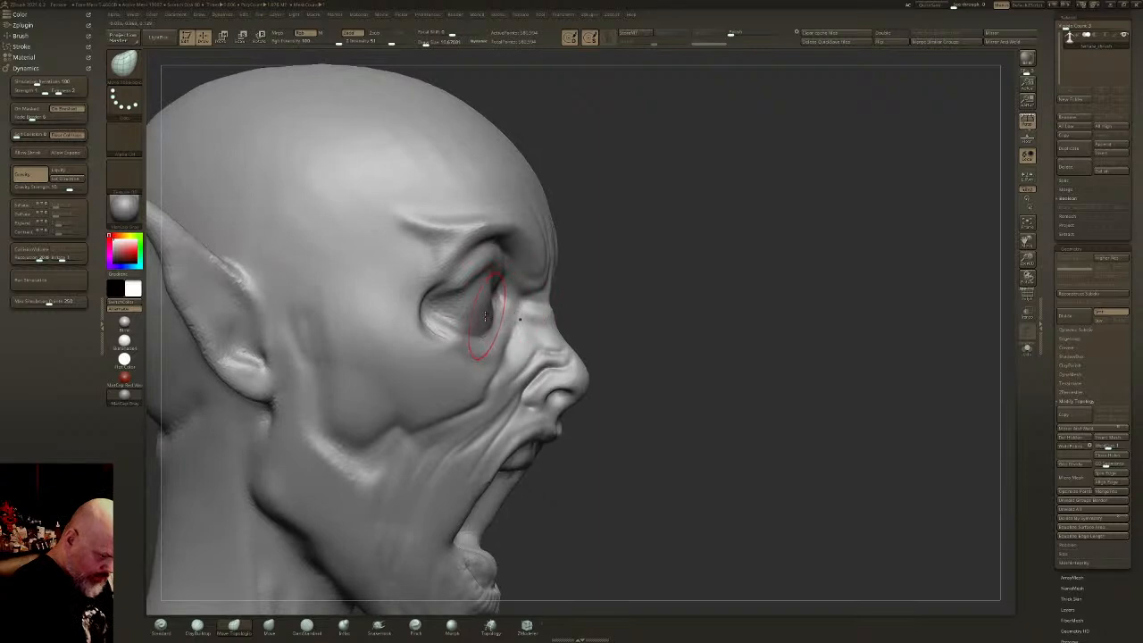
pyautogui.moveTo(516, 302); pyautogui.dragTo(503, 301)
# - Define the upper eyelids and eye rims around both eyeballs with DamStandard, smoothing the lid surfaces
pyautogui.moveTo(665, 260); pyautogui.dragTo(585, 245, button='right')
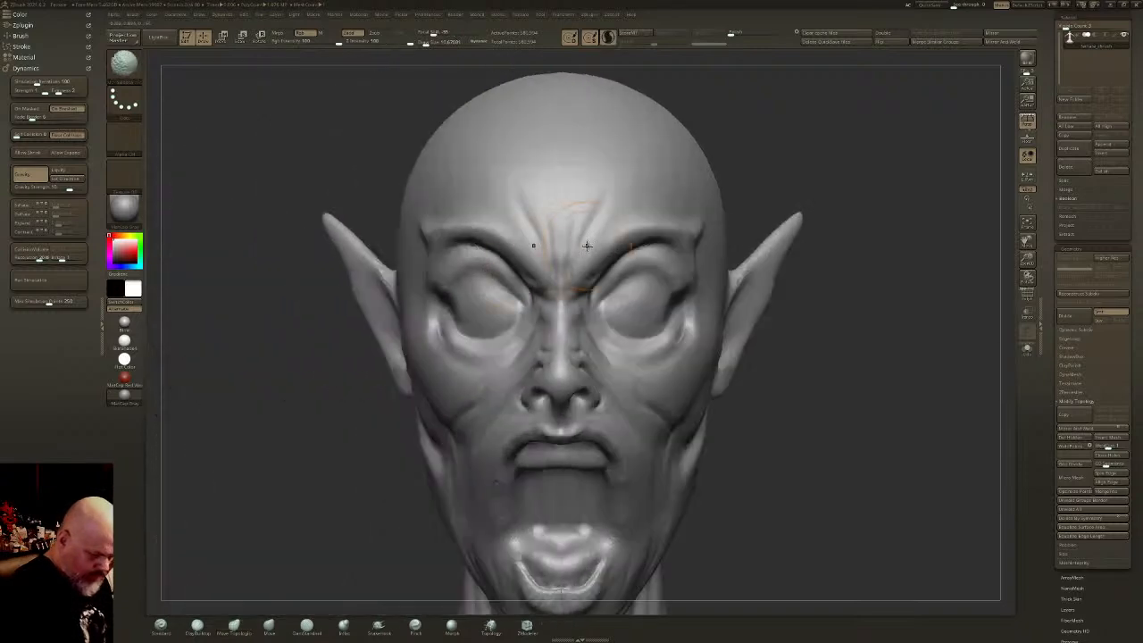
pyautogui.click(307, 623)
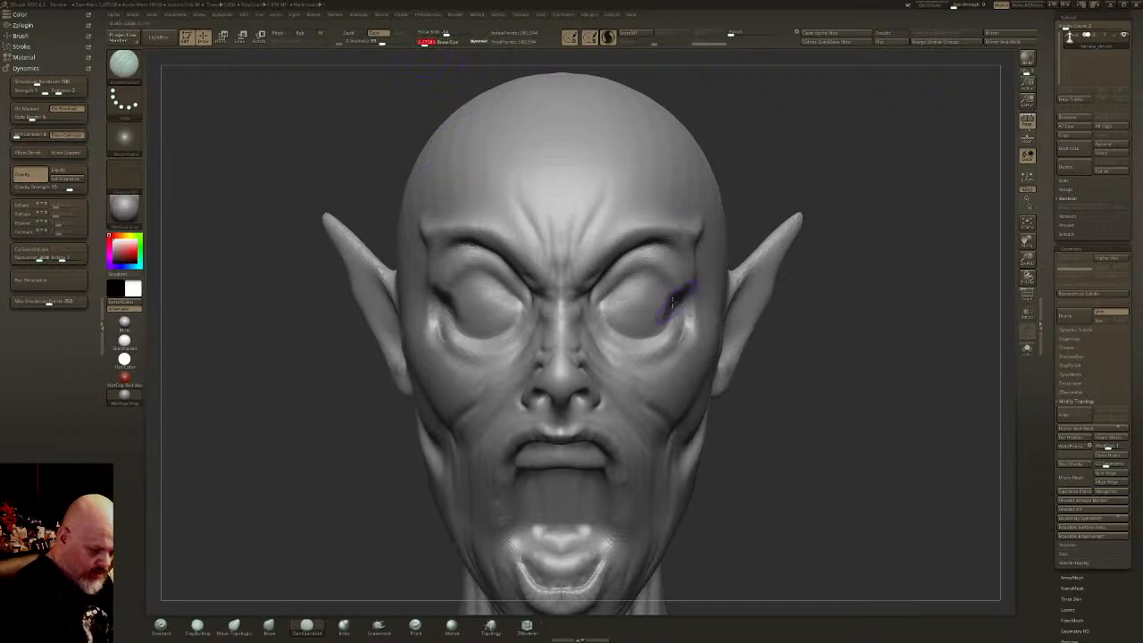
pyautogui.moveTo(510, 287); pyautogui.dragTo(472, 263)
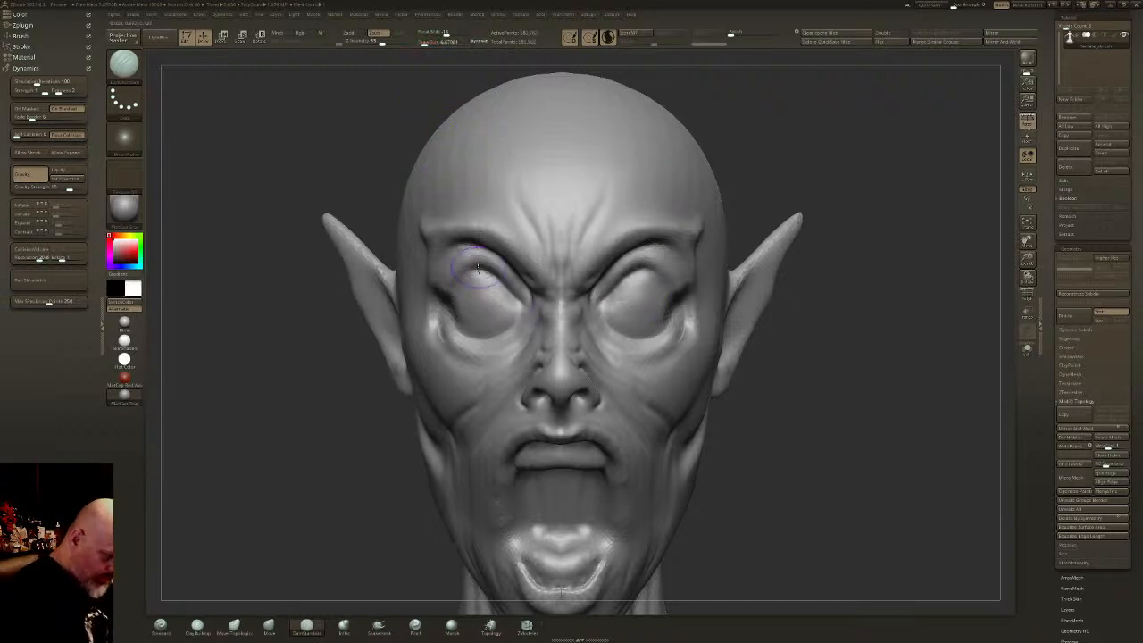
pyautogui.moveTo(469, 264); pyautogui.dragTo(562, 267, button='right')
pyautogui.moveTo(490, 265)
pyautogui.mouseDown()
pyautogui.moveTo(441, 290)
pyautogui.moveTo(434, 319)
pyautogui.moveTo(473, 344)
pyautogui.moveTo(520, 315)
pyautogui.moveTo(514, 330)
pyautogui.moveTo(500, 292)
pyautogui.moveTo(507, 323)
pyautogui.moveTo(464, 338)
pyautogui.moveTo(422, 304)
pyautogui.moveTo(482, 266)
pyautogui.mouseUp()
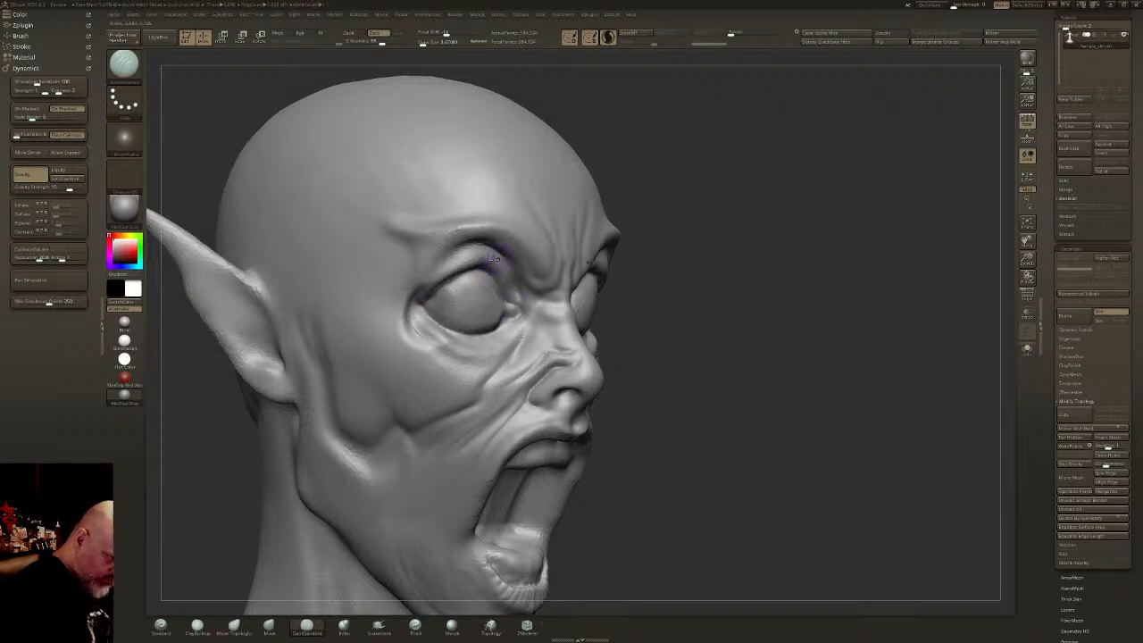
pyautogui.moveTo(496, 261); pyautogui.dragTo(384, 254, button='right')
pyautogui.keyDown('shift'); pyautogui.moveTo(509, 284); pyautogui.dragTo(493, 277); pyautogui.keyUp('shift')
pyautogui.moveTo(496, 280)
pyautogui.mouseDown(button='right')
pyautogui.moveTo(562, 268)
pyautogui.moveTo(552, 270)
pyautogui.mouseUp(button='right')
pyautogui.moveTo(462, 278)
pyautogui.mouseDown()
pyautogui.moveTo(442, 294)
pyautogui.moveTo(455, 292)
pyautogui.mouseUp()
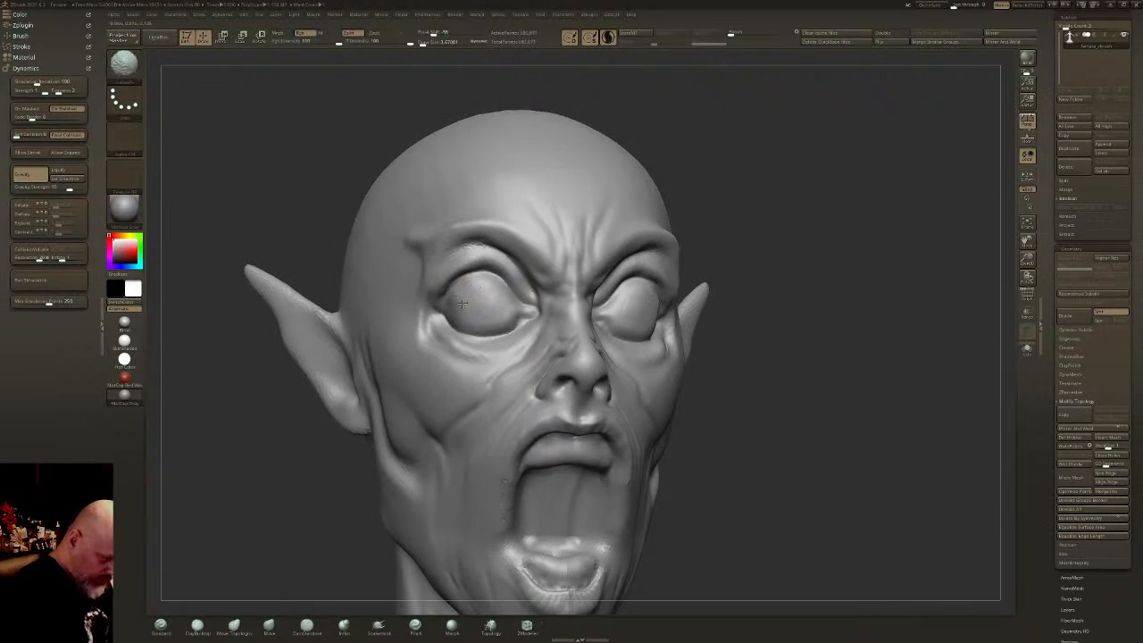
pyautogui.moveTo(493, 291); pyautogui.dragTo(536, 311, button='right')
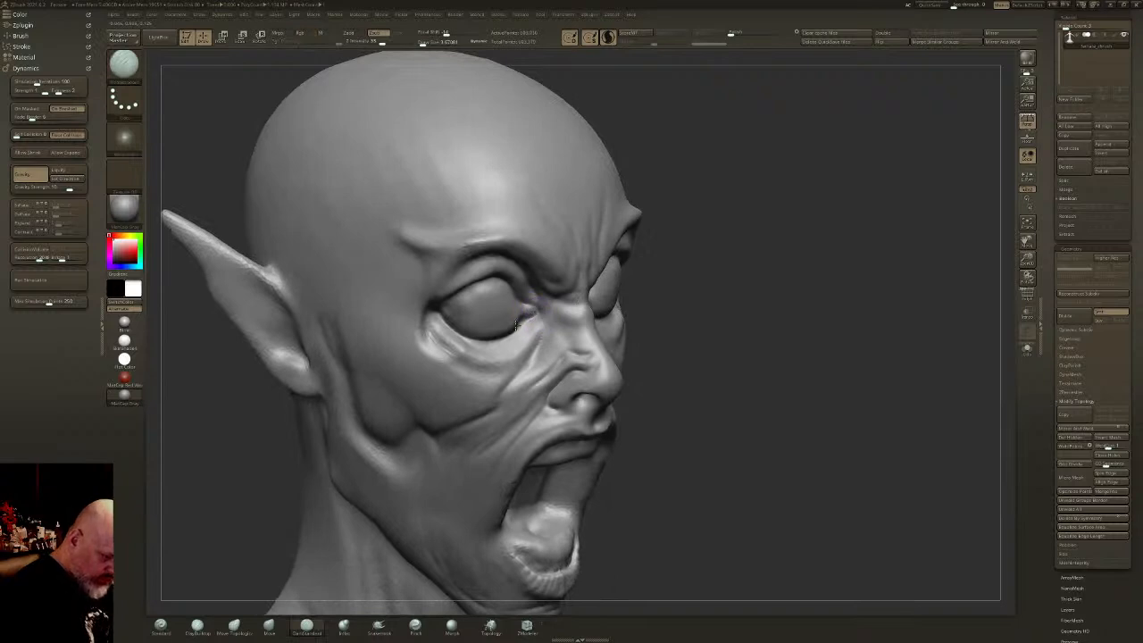
# - Carve folds under the eyes and crow's feet radiating from the outer eye corners towards the temples with DamStandard
pyautogui.moveTo(500, 336)
pyautogui.mouseDown()
pyautogui.moveTo(541, 316)
pyautogui.moveTo(487, 357)
pyautogui.moveTo(451, 348)
pyautogui.moveTo(432, 327)
pyautogui.moveTo(468, 354)
pyautogui.mouseUp()
pyautogui.moveTo(425, 320); pyautogui.dragTo(438, 336)
pyautogui.moveTo(409, 299)
pyautogui.mouseDown()
pyautogui.moveTo(429, 305)
pyautogui.moveTo(337, 295)
pyautogui.moveTo(434, 309)
pyautogui.moveTo(349, 301)
pyautogui.mouseUp()
pyautogui.moveTo(433, 317)
pyautogui.mouseDown()
pyautogui.moveTo(383, 351)
pyautogui.moveTo(434, 303)
pyautogui.moveTo(393, 271)
pyautogui.moveTo(339, 255)
pyautogui.moveTo(431, 297)
pyautogui.mouseUp()
pyautogui.moveTo(436, 298); pyautogui.dragTo(345, 212)
pyautogui.moveTo(417, 276)
pyautogui.mouseDown()
pyautogui.moveTo(349, 191)
pyautogui.moveTo(427, 268)
pyautogui.mouseUp()
pyautogui.moveTo(768, 267); pyautogui.dragTo(677, 306)
pyautogui.keyDown('ctrl'); pyautogui.moveTo(677, 306); pyautogui.dragTo(763, 380, button='right'); pyautogui.keyUp('ctrl')
# - Deepen the upper eyelid edge from the inner to the outer eye corner with DamStandard
pyautogui.moveTo(803, 326); pyautogui.dragTo(640, 307, button='right')
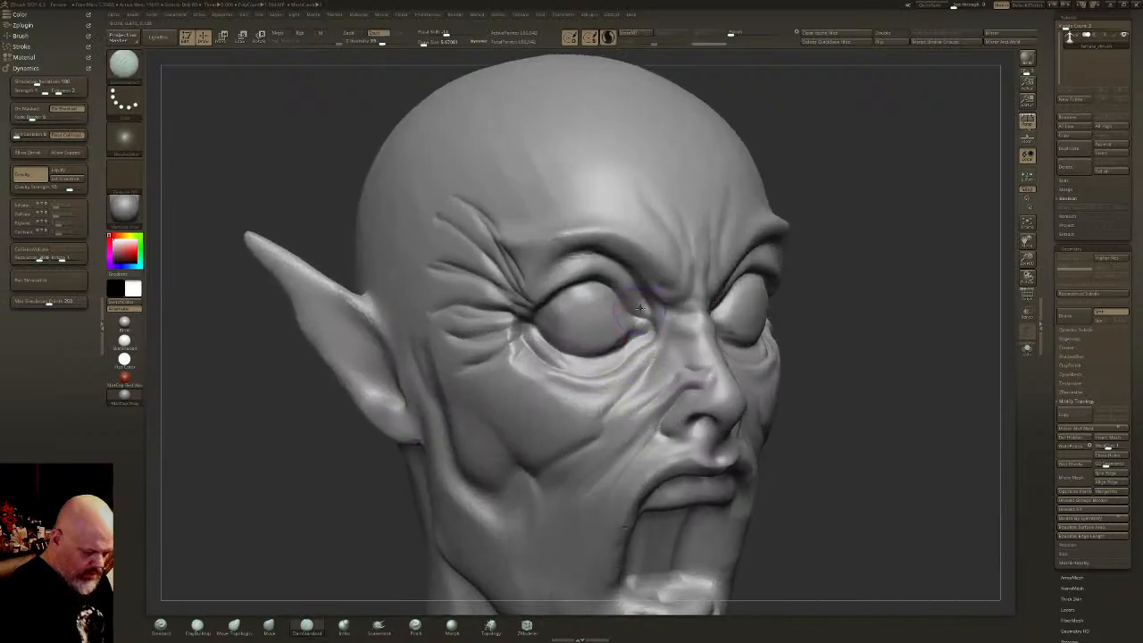
pyautogui.moveTo(624, 287)
pyautogui.mouseDown()
pyautogui.moveTo(597, 268)
pyautogui.moveTo(528, 303)
pyautogui.mouseUp()
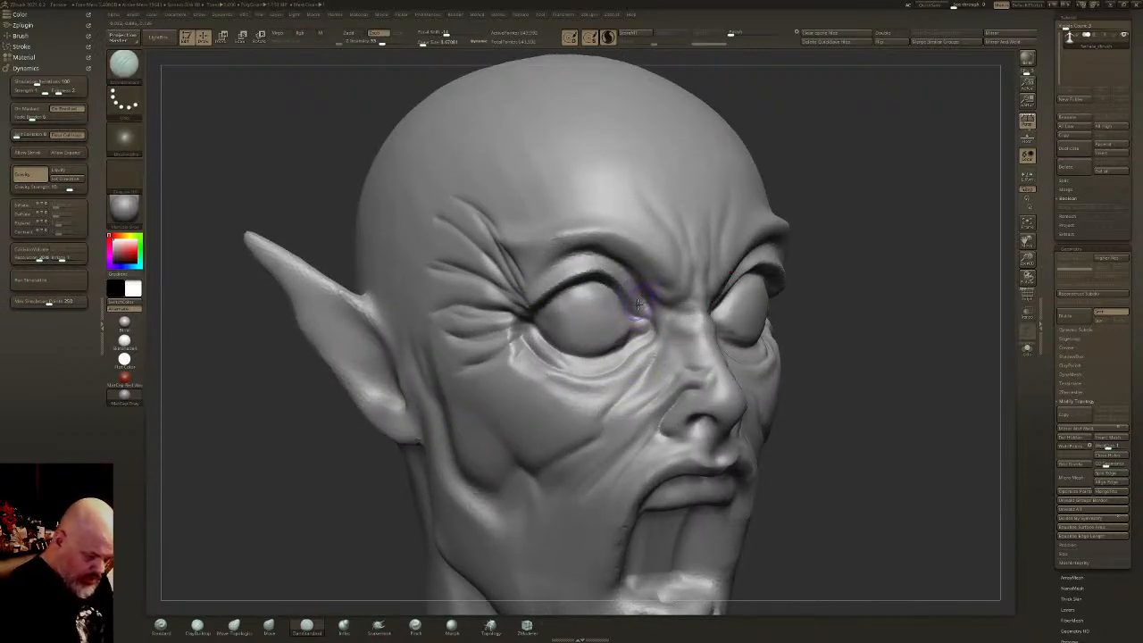
pyautogui.moveTo(643, 306)
pyautogui.mouseDown()
pyautogui.moveTo(589, 269)
pyautogui.moveTo(530, 304)
pyautogui.moveTo(552, 277)
pyautogui.moveTo(568, 271)
pyautogui.moveTo(534, 304)
pyautogui.mouseUp()
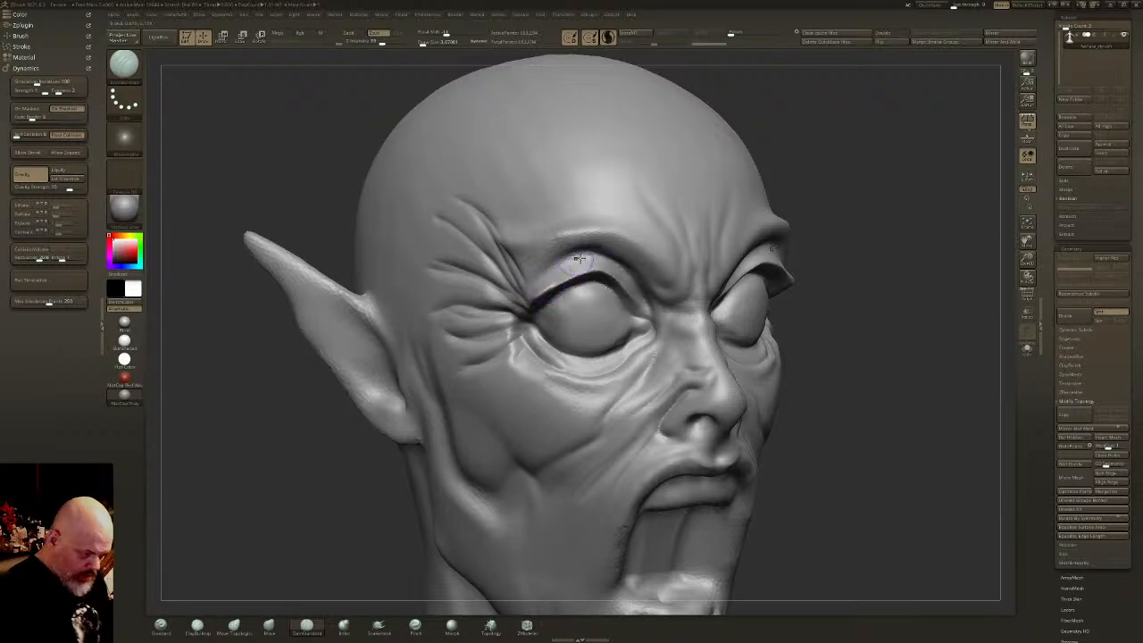
pyautogui.moveTo(552, 284)
pyautogui.mouseDown(button='right')
pyautogui.moveTo(697, 339)
pyautogui.moveTo(611, 232)
pyautogui.mouseUp(button='right')
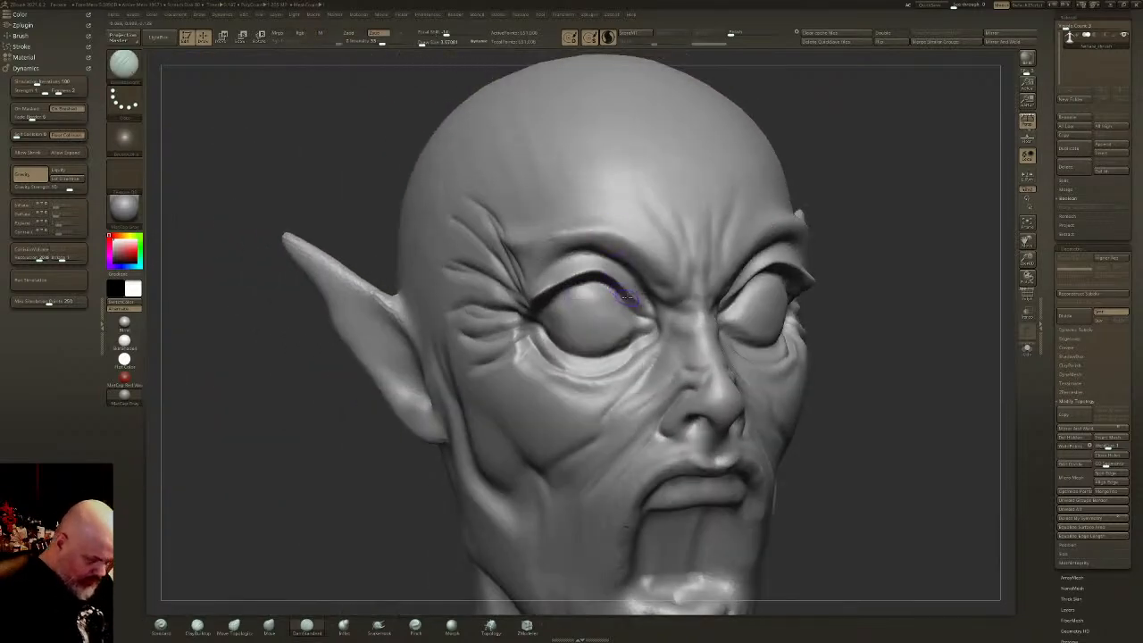
# - Sharpen the outer eye corners and the rim and crease of the upper eyelids with DamStandard
pyautogui.moveTo(629, 293)
pyautogui.mouseDown(button='right')
pyautogui.moveTo(616, 308)
pyautogui.moveTo(636, 324)
pyautogui.mouseUp(button='right')
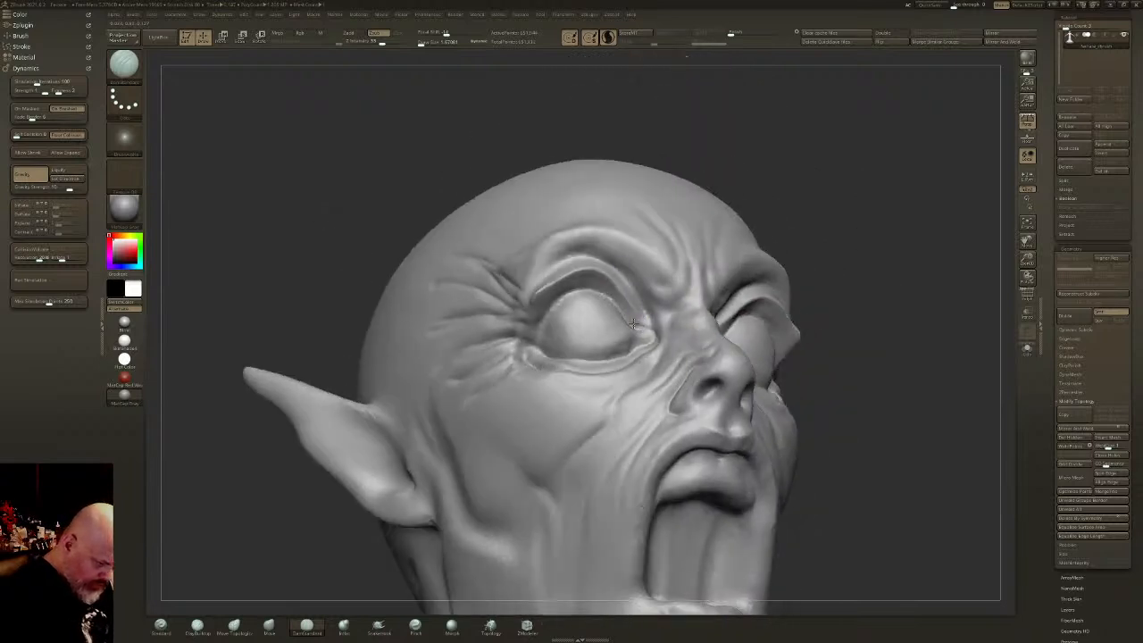
pyautogui.moveTo(557, 300); pyautogui.dragTo(534, 348)
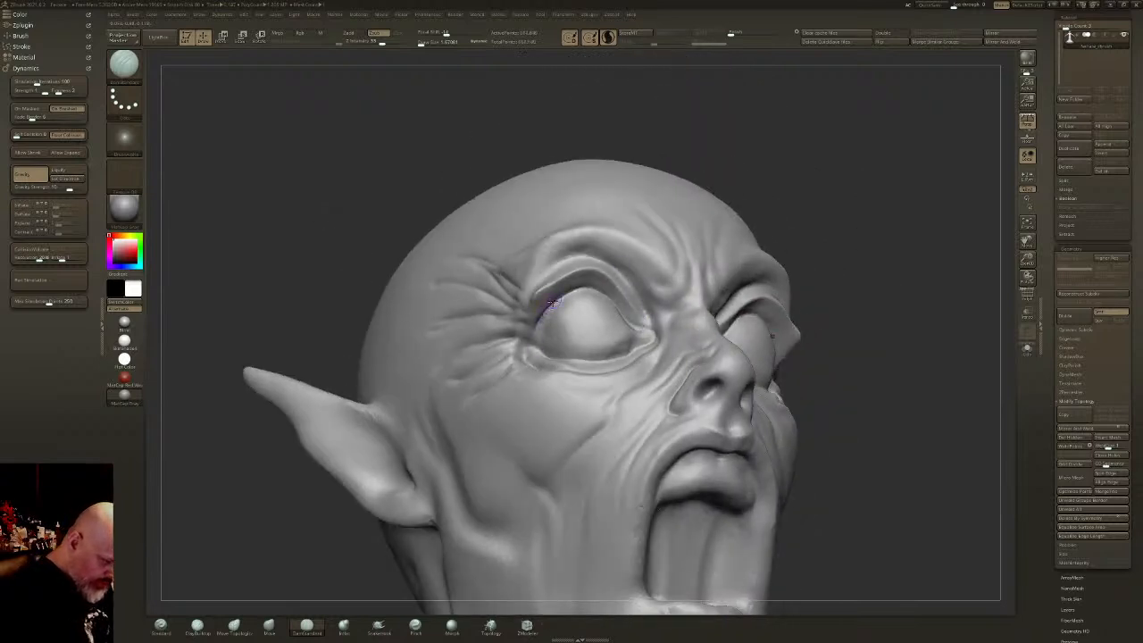
pyautogui.moveTo(536, 330); pyautogui.dragTo(534, 302, button='right')
pyautogui.moveTo(527, 309); pyautogui.dragTo(520, 335)
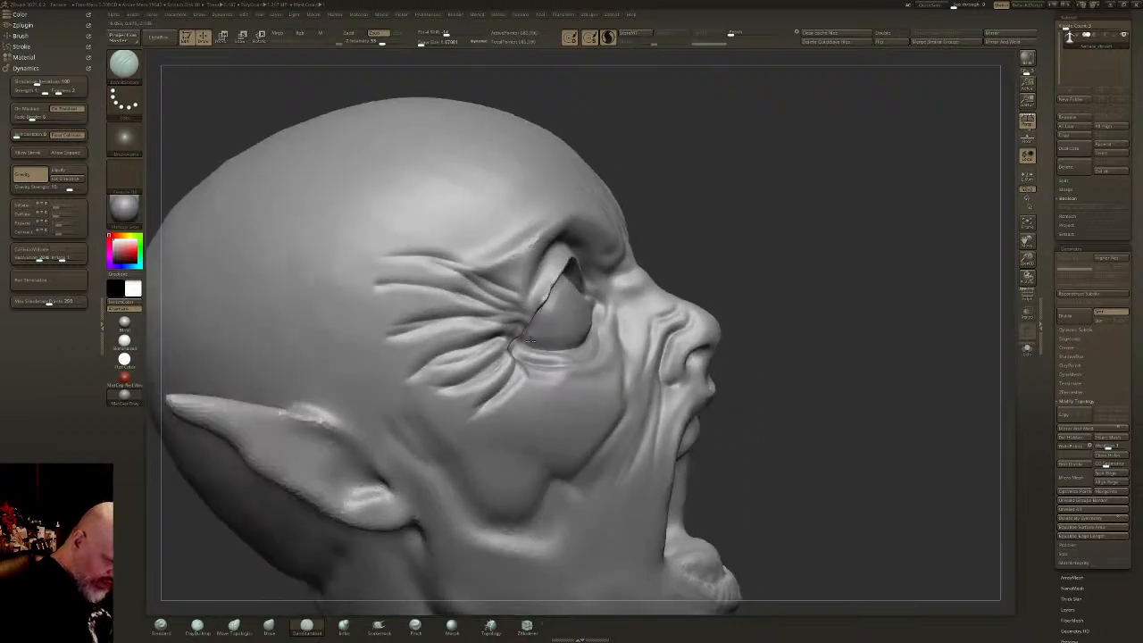
pyautogui.moveTo(534, 312); pyautogui.dragTo(520, 332, button='right')
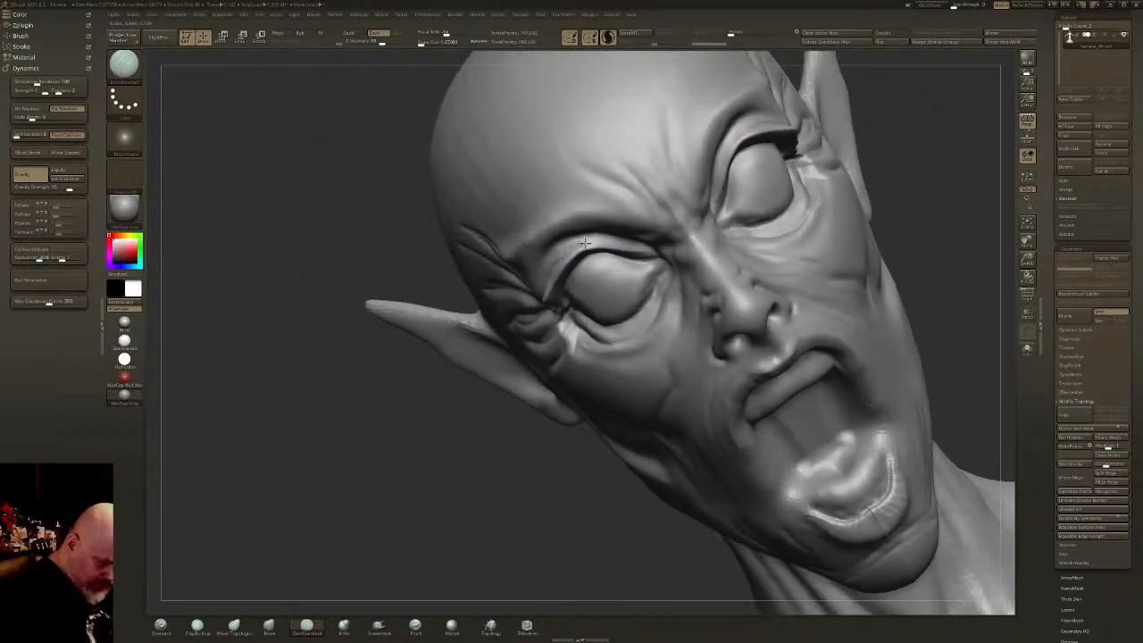
pyautogui.moveTo(584, 243)
pyautogui.mouseDown()
pyautogui.moveTo(654, 260)
pyautogui.moveTo(600, 241)
pyautogui.moveTo(564, 248)
pyautogui.moveTo(551, 265)
pyautogui.moveTo(584, 242)
pyautogui.moveTo(650, 254)
pyautogui.mouseUp()
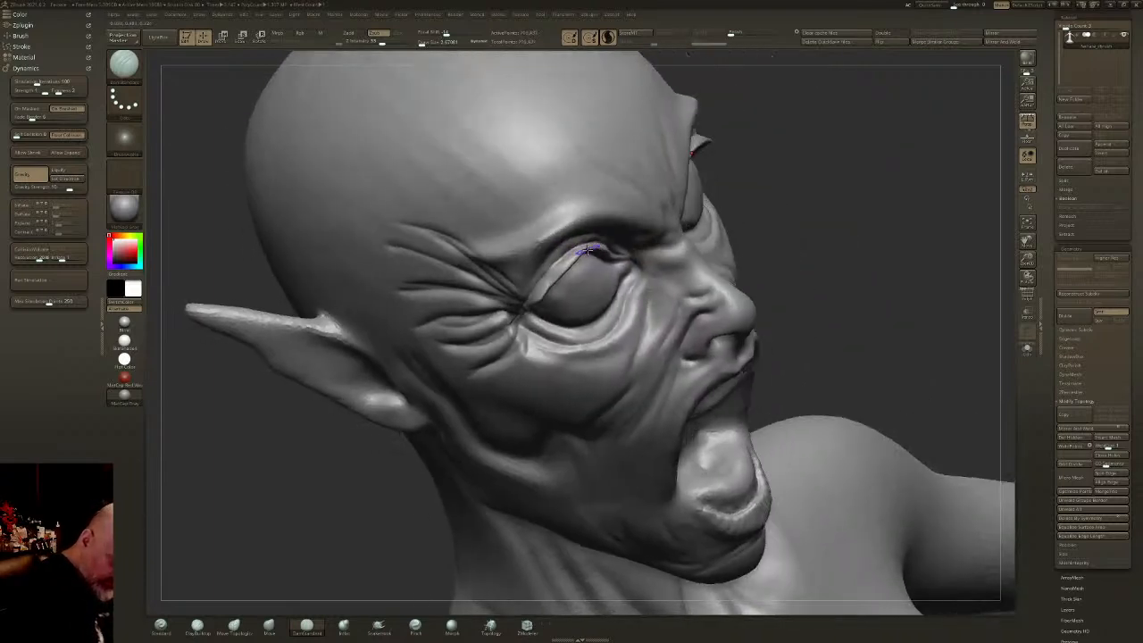
pyautogui.moveTo(588, 251); pyautogui.dragTo(547, 268)
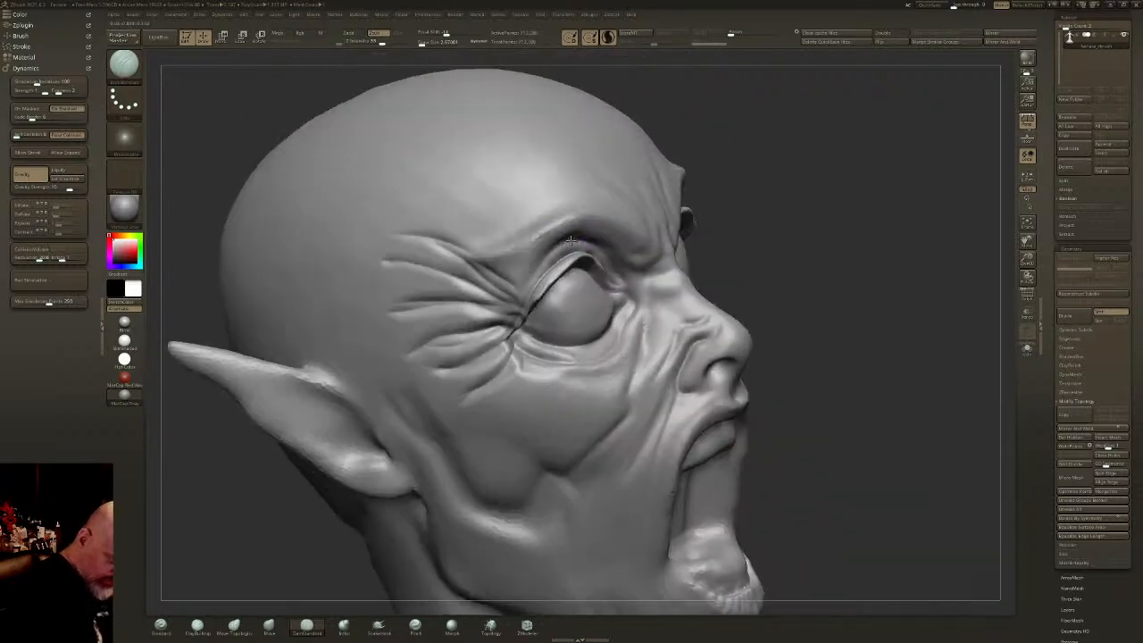
# - Carve short overlapping wrinkles along the eyebrow ridges with DamStandard
pyautogui.moveTo(571, 240)
pyautogui.mouseDown()
pyautogui.moveTo(527, 284)
pyautogui.moveTo(546, 252)
pyautogui.moveTo(495, 288)
pyautogui.moveTo(532, 262)
pyautogui.moveTo(466, 270)
pyautogui.moveTo(442, 247)
pyautogui.moveTo(554, 230)
pyautogui.moveTo(473, 266)
pyautogui.moveTo(563, 228)
pyautogui.moveTo(437, 250)
pyautogui.moveTo(542, 254)
pyautogui.moveTo(428, 264)
pyautogui.moveTo(536, 256)
pyautogui.moveTo(439, 273)
pyautogui.moveTo(433, 241)
pyautogui.moveTo(531, 243)
pyautogui.moveTo(446, 229)
pyautogui.moveTo(549, 216)
pyautogui.moveTo(529, 238)
pyautogui.moveTo(581, 228)
pyautogui.mouseUp()
pyautogui.moveTo(660, 259); pyautogui.dragTo(572, 216, button='right')
pyautogui.moveTo(516, 229)
pyautogui.mouseDown()
pyautogui.moveTo(596, 224)
pyautogui.moveTo(659, 257)
pyautogui.moveTo(670, 243)
pyautogui.moveTo(622, 230)
pyautogui.moveTo(650, 264)
pyautogui.moveTo(631, 239)
pyautogui.moveTo(594, 225)
pyautogui.moveTo(538, 228)
pyautogui.moveTo(578, 219)
pyautogui.mouseUp()
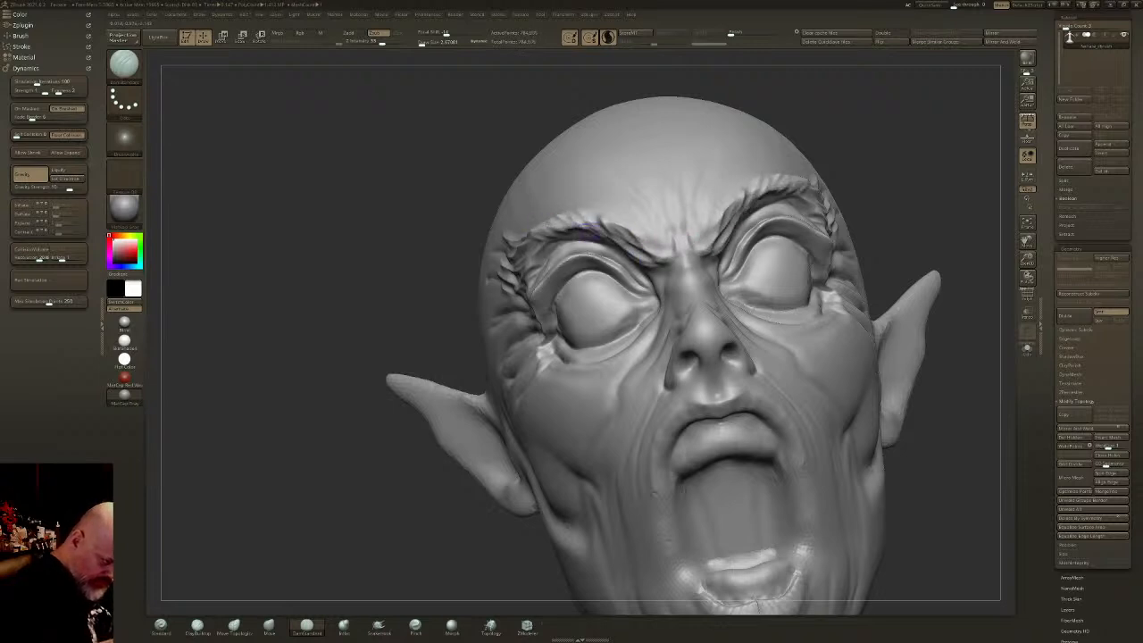
pyautogui.moveTo(602, 230)
pyautogui.mouseDown(button='right')
pyautogui.moveTo(692, 281)
pyautogui.moveTo(697, 269)
pyautogui.mouseUp(button='right')
pyautogui.moveTo(616, 228)
pyautogui.mouseDown()
pyautogui.moveTo(497, 230)
pyautogui.moveTo(618, 219)
pyautogui.moveTo(650, 248)
pyautogui.mouseUp()
# - Cut deep frown furrows between the brows and up the forehead with DamStandard
pyautogui.moveTo(659, 251); pyautogui.dragTo(589, 224, button='right')
pyautogui.moveTo(666, 232)
pyautogui.mouseDown()
pyautogui.moveTo(599, 159)
pyautogui.moveTo(630, 135)
pyautogui.moveTo(687, 256)
pyautogui.mouseUp()
pyautogui.moveTo(686, 257); pyautogui.dragTo(692, 259, button='right')
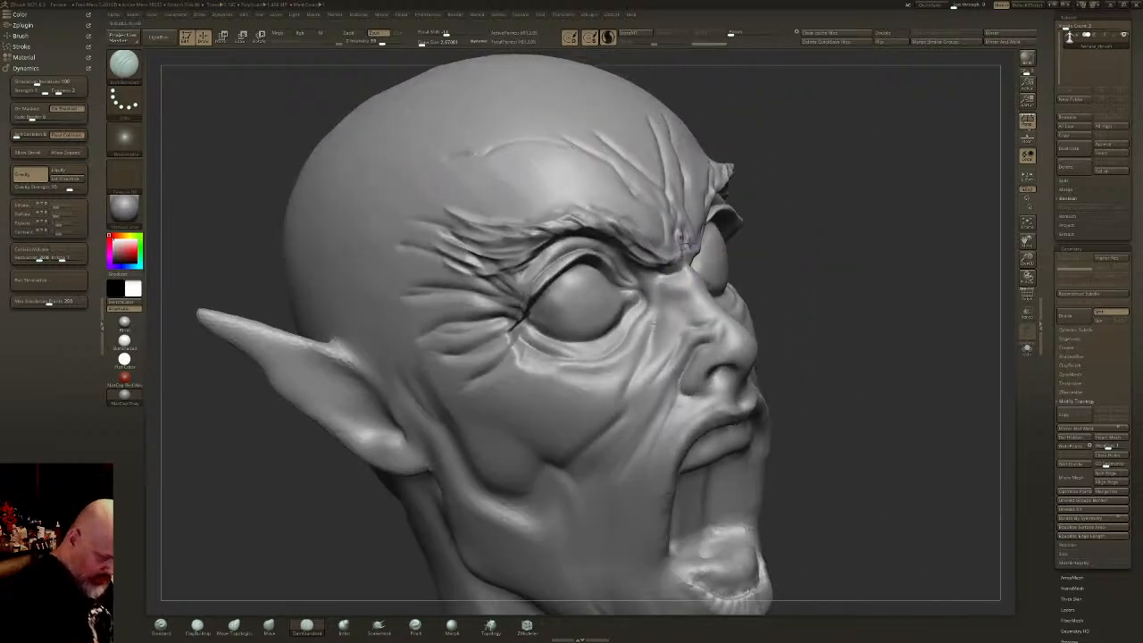
# - Deepen the outer eye corners and the crease along the lower eyelids with DamStandard
pyautogui.moveTo(671, 231); pyautogui.dragTo(673, 279, button='right')
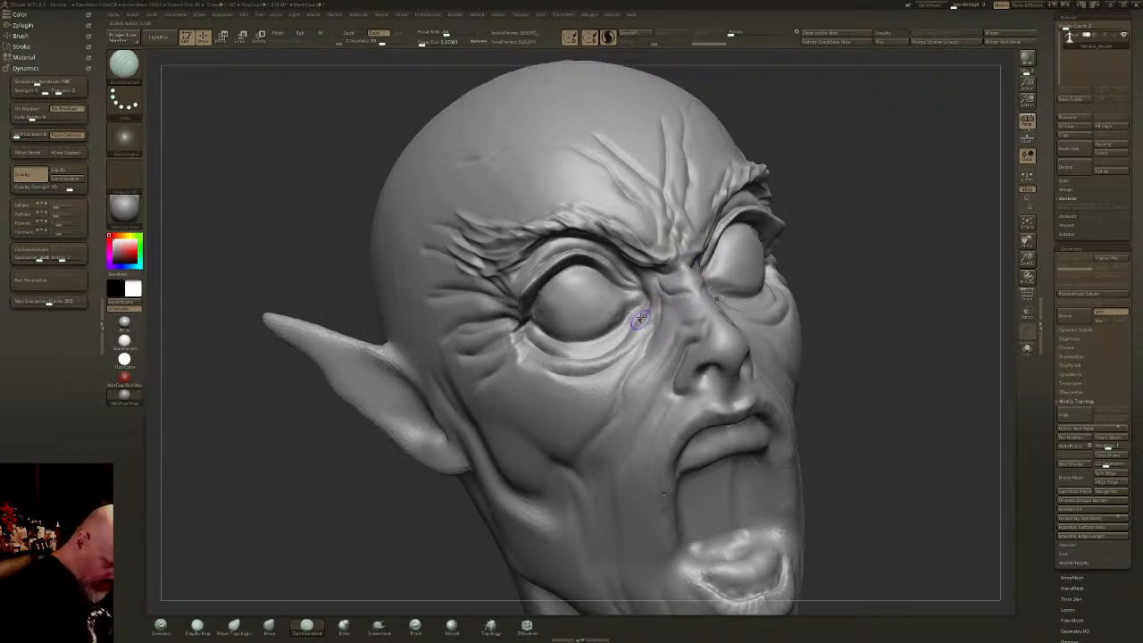
pyautogui.moveTo(629, 331); pyautogui.dragTo(644, 306, button='right')
pyautogui.moveTo(610, 347)
pyautogui.mouseDown()
pyautogui.moveTo(572, 354)
pyautogui.moveTo(535, 332)
pyautogui.mouseUp()
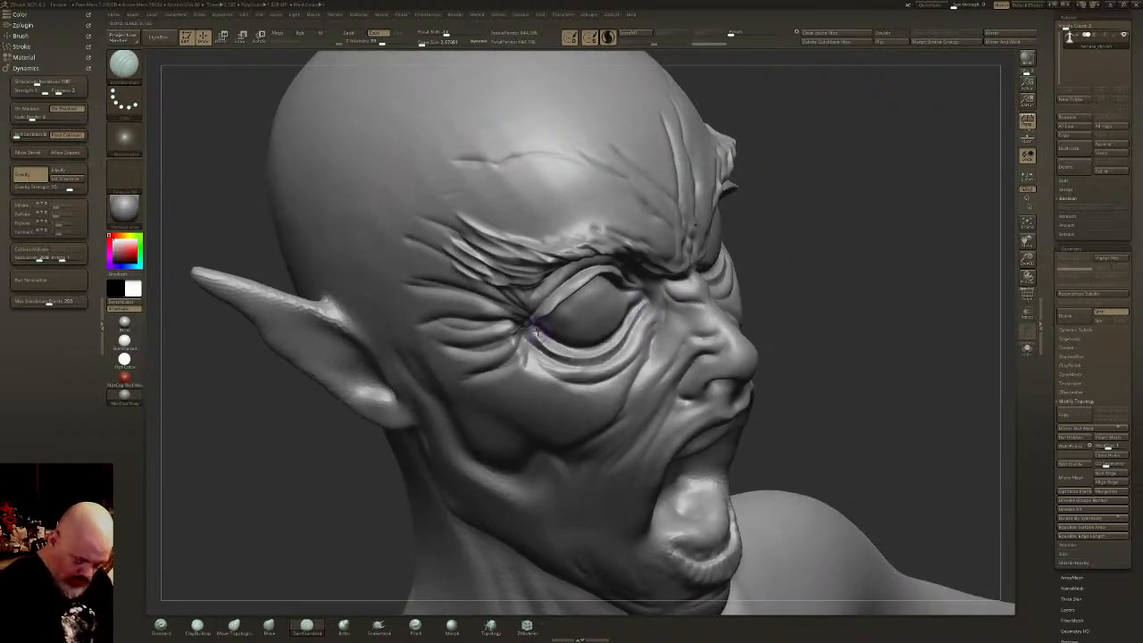
pyautogui.moveTo(650, 324); pyautogui.dragTo(620, 324, button='right')
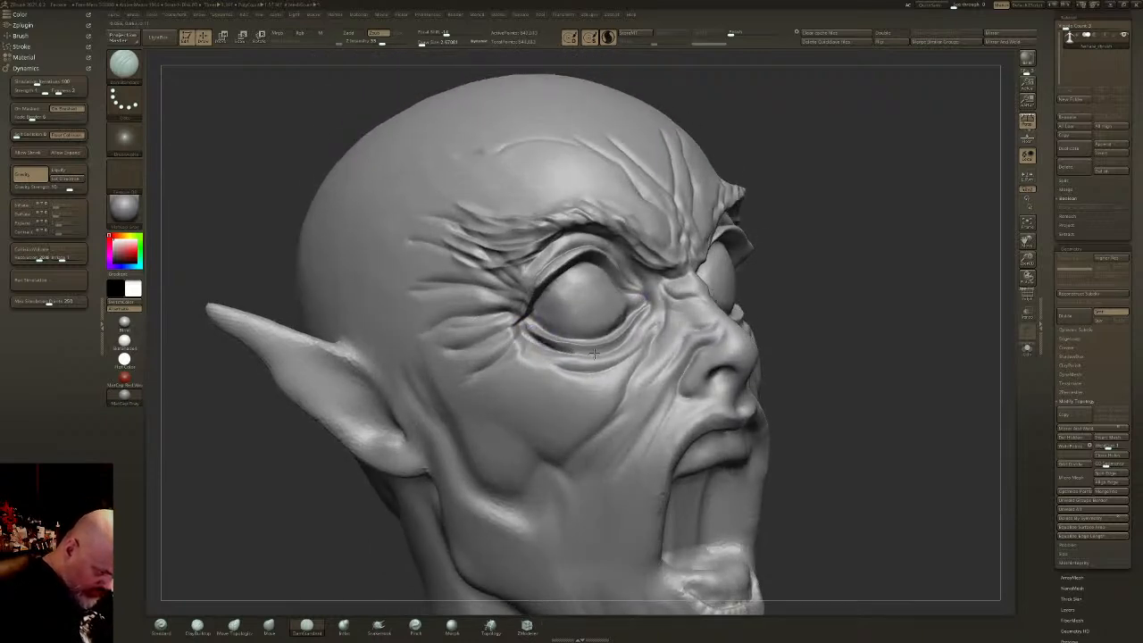
pyautogui.moveTo(581, 319)
pyautogui.mouseDown(button='right')
pyautogui.moveTo(563, 317)
pyautogui.moveTo(575, 321)
pyautogui.mouseUp(button='right')
# - Mask the outer part of the lower eyelid rims and invert the mask so only those rims stay editable
pyautogui.click(234, 626)
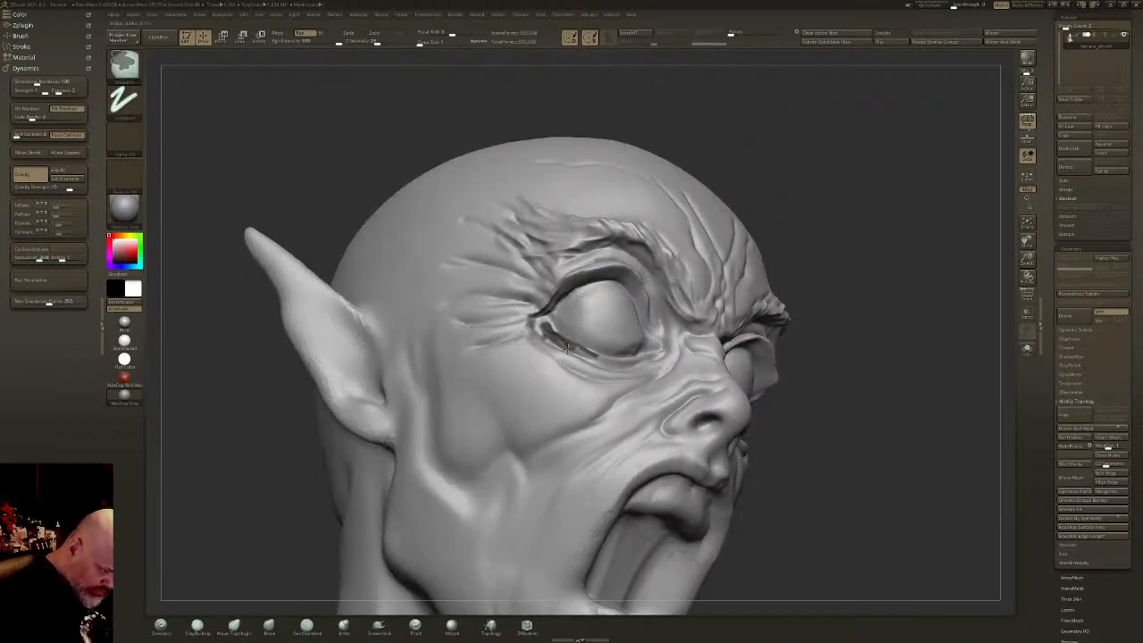
pyautogui.keyDown('ctrl'); pyautogui.click(856, 192); pyautogui.keyUp('ctrl')
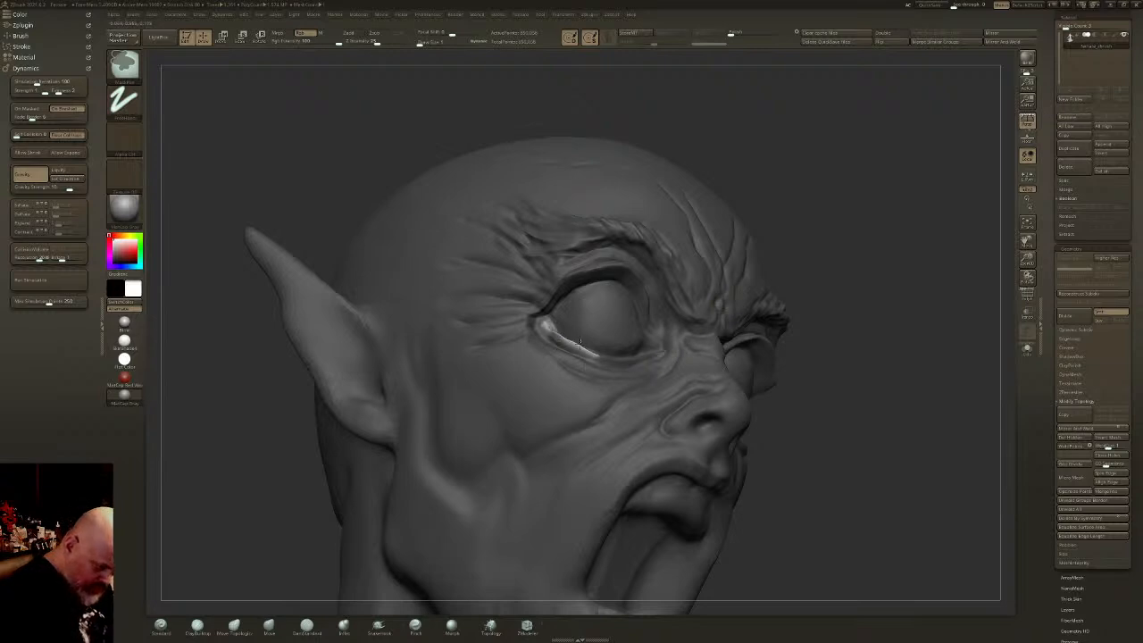
pyautogui.moveTo(842, 235); pyautogui.dragTo(802, 292)
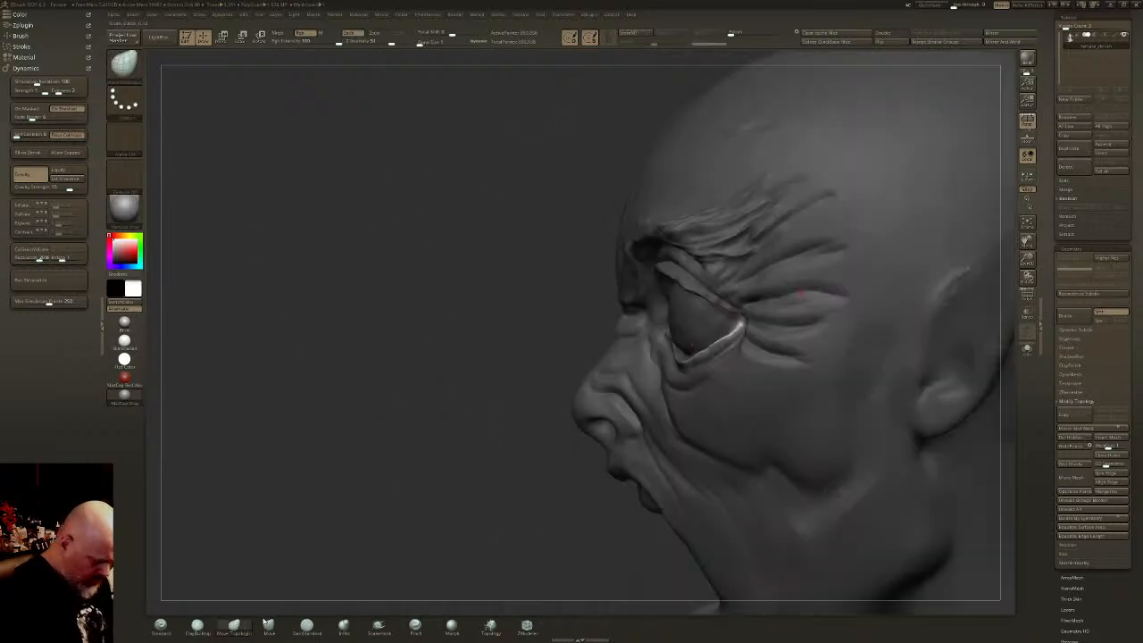
# - Pull the unmasked lower eyelid rims toward the outer eye corners with Move Topological and smooth them
pyautogui.moveTo(345, 468); pyautogui.dragTo(562, 456)
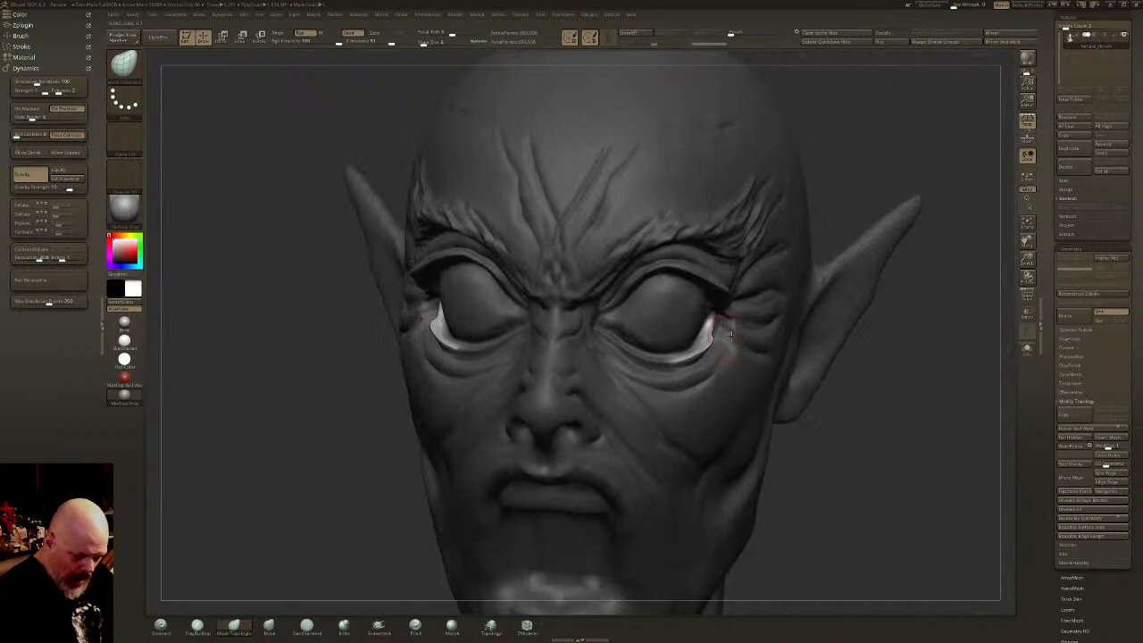
pyautogui.moveTo(847, 429); pyautogui.dragTo(893, 509)
pyautogui.moveTo(423, 302)
pyautogui.mouseDown()
pyautogui.moveTo(399, 290)
pyautogui.moveTo(423, 322)
pyautogui.mouseUp()
pyautogui.moveTo(268, 384); pyautogui.dragTo(263, 304)
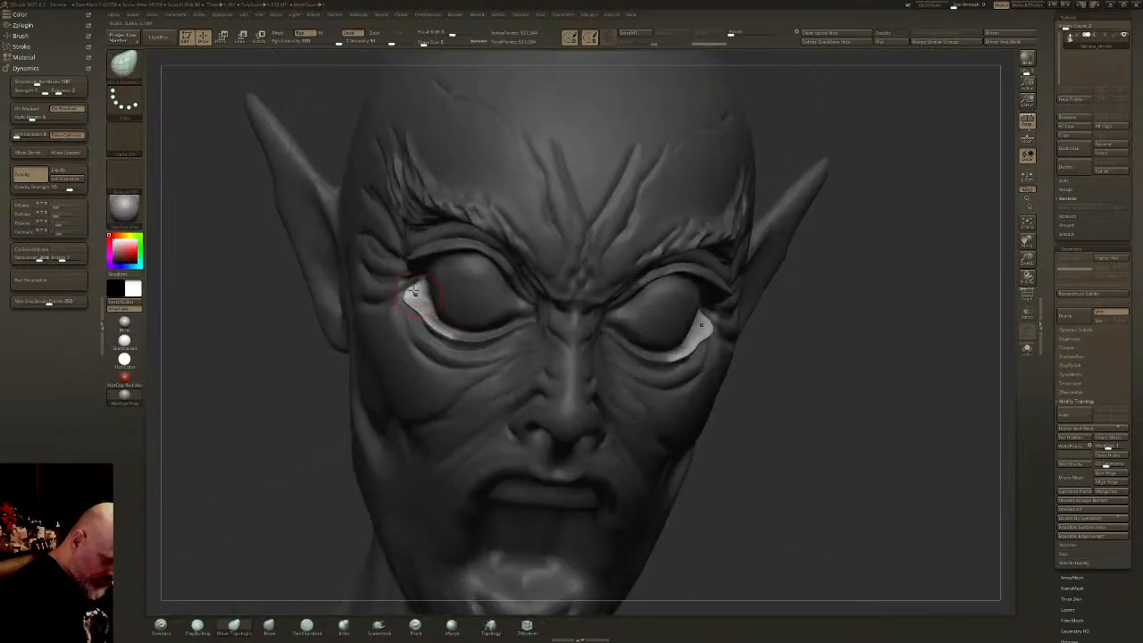
pyautogui.moveTo(268, 384); pyautogui.dragTo(353, 364)
pyautogui.press('shift')
pyautogui.keyDown('shift'); pyautogui.moveTo(411, 293); pyautogui.dragTo(420, 310); pyautogui.keyUp('shift')
pyautogui.moveTo(353, 362); pyautogui.dragTo(267, 386)
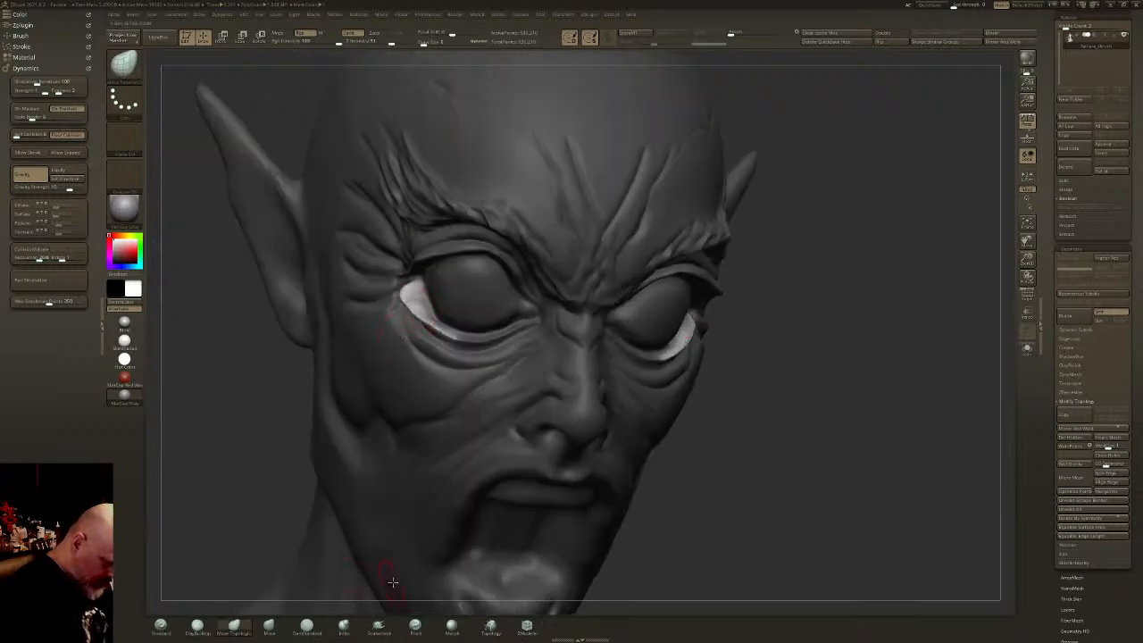
# - Widen the outer ends of the unmasked lower eyelids into pointed corners with the Move brush
pyautogui.click(415, 625)
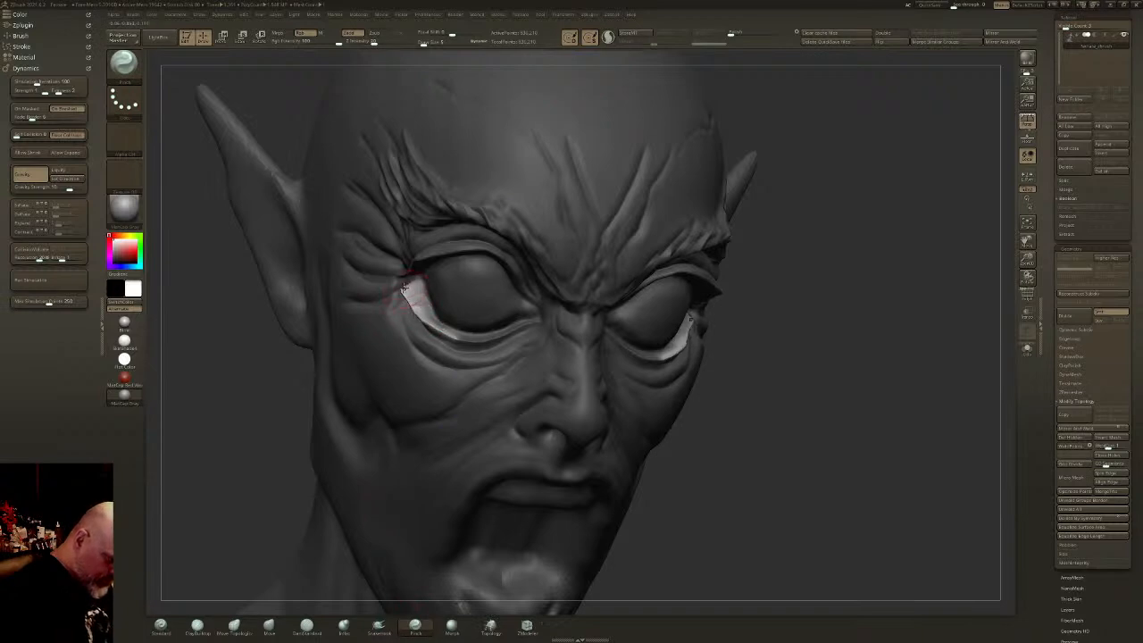
pyautogui.click(268, 625)
pyautogui.press('s')
pyautogui.moveTo(405, 294); pyautogui.dragTo(408, 303)
pyautogui.moveTo(408, 303); pyautogui.dragTo(390, 304, button='right')
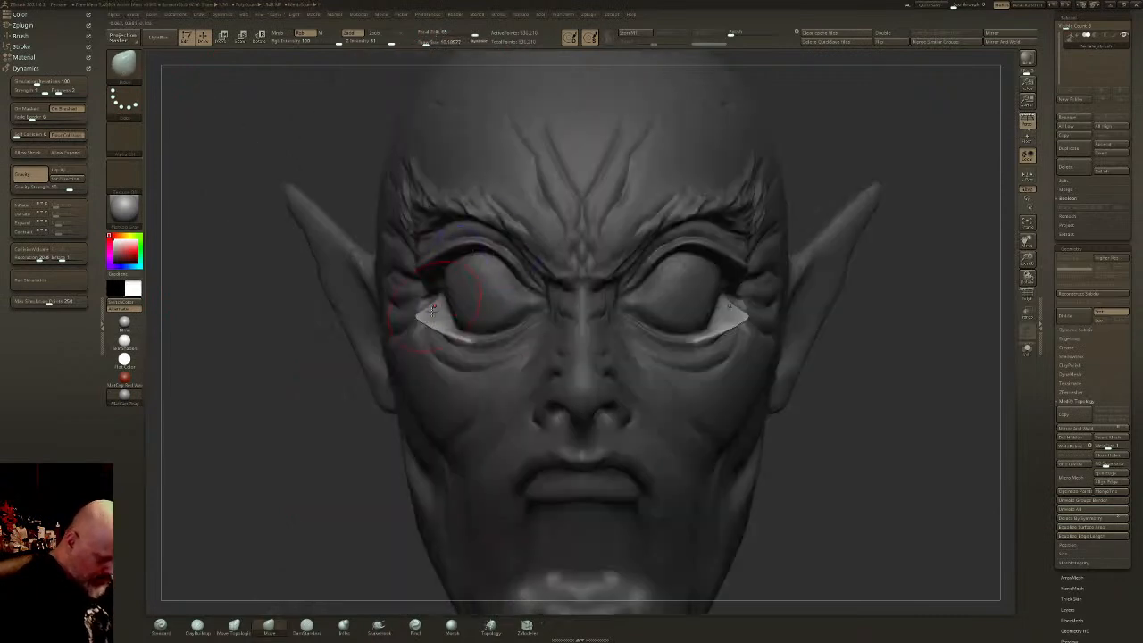
pyautogui.keyDown('shift'); pyautogui.moveTo(437, 309); pyautogui.dragTo(441, 327); pyautogui.keyUp('shift')
pyautogui.moveTo(438, 327); pyautogui.dragTo(612, 339, button='right')
pyautogui.moveTo(416, 367); pyautogui.dragTo(429, 382)
pyautogui.moveTo(482, 332); pyautogui.dragTo(543, 333, button='right')
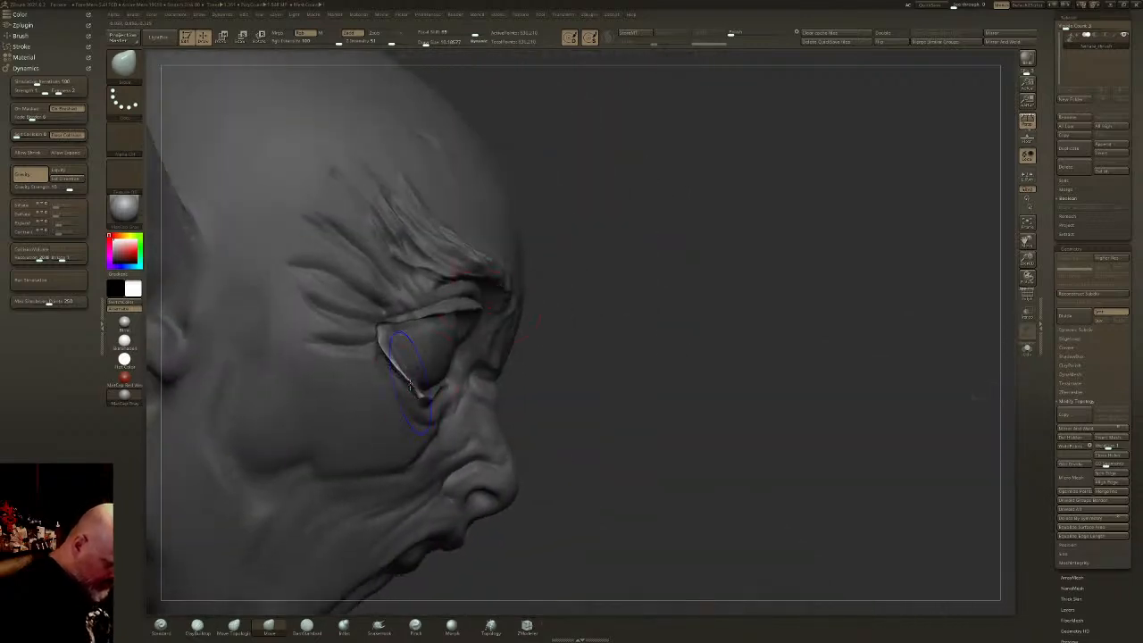
pyautogui.press('w')
pyautogui.moveTo(414, 349); pyautogui.dragTo(409, 353)
pyautogui.press('q')
pyautogui.moveTo(421, 395); pyautogui.dragTo(356, 389, button='right')
pyautogui.hotkey('ctrl', 'z')
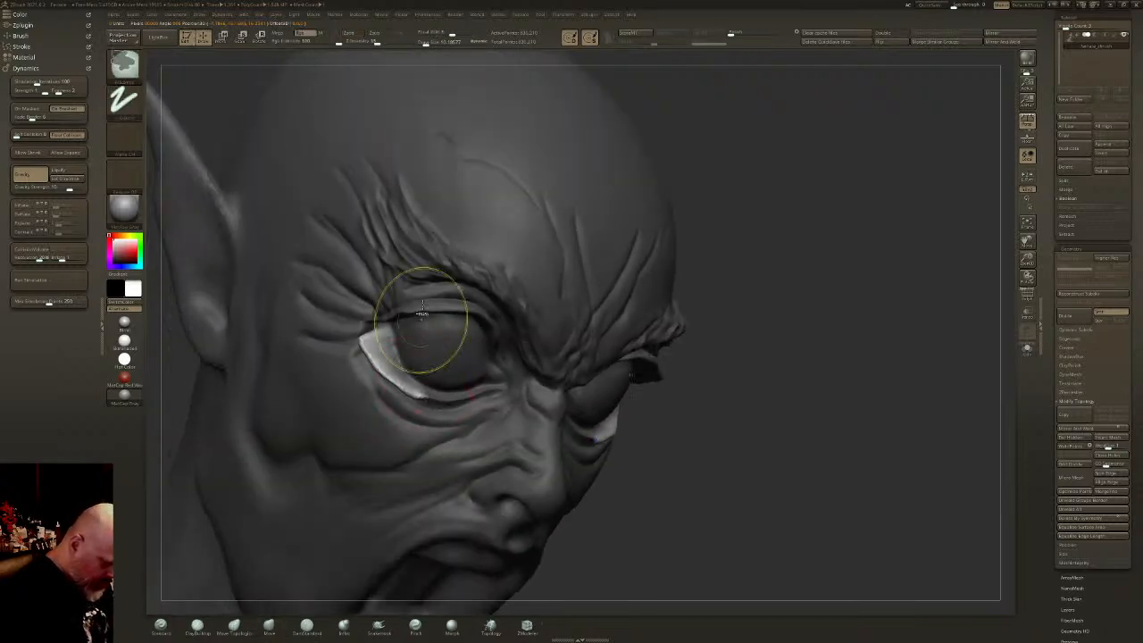
# - Unmask the lower eyelids further toward the inner eye corners with a smaller brush and smooth the exposed area
pyautogui.click(423, 43)
pyautogui.moveTo(435, 356); pyautogui.dragTo(429, 396, button='right')
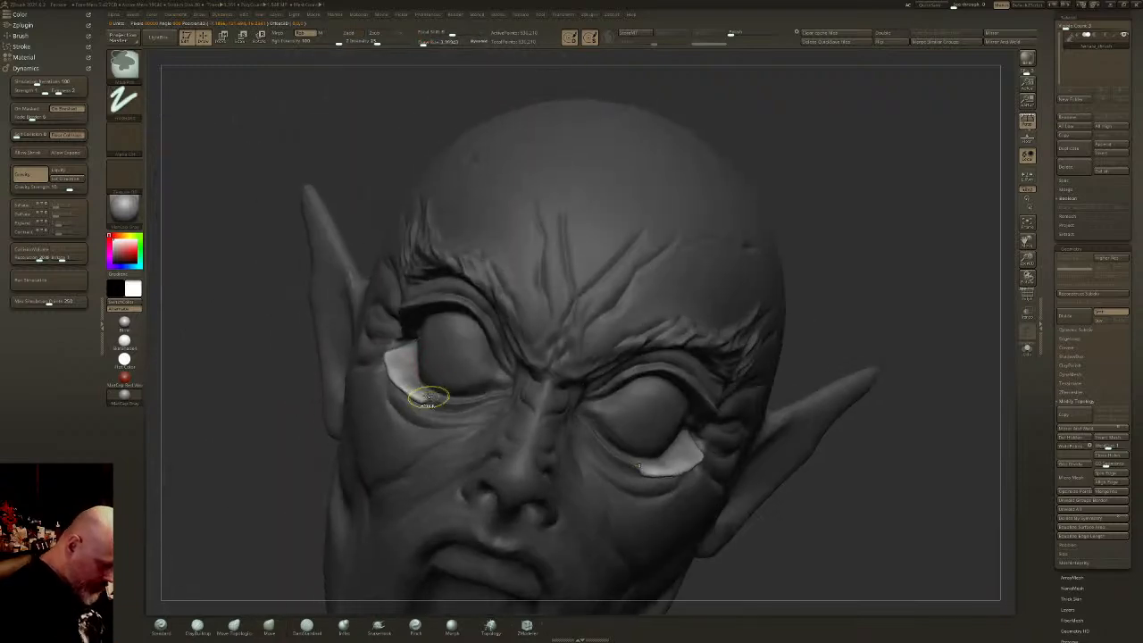
pyautogui.keyDown('ctrl'); pyautogui.keyDown('alt'); pyautogui.moveTo(475, 403); pyautogui.dragTo(499, 395); pyautogui.keyUp('alt'); pyautogui.keyUp('ctrl')
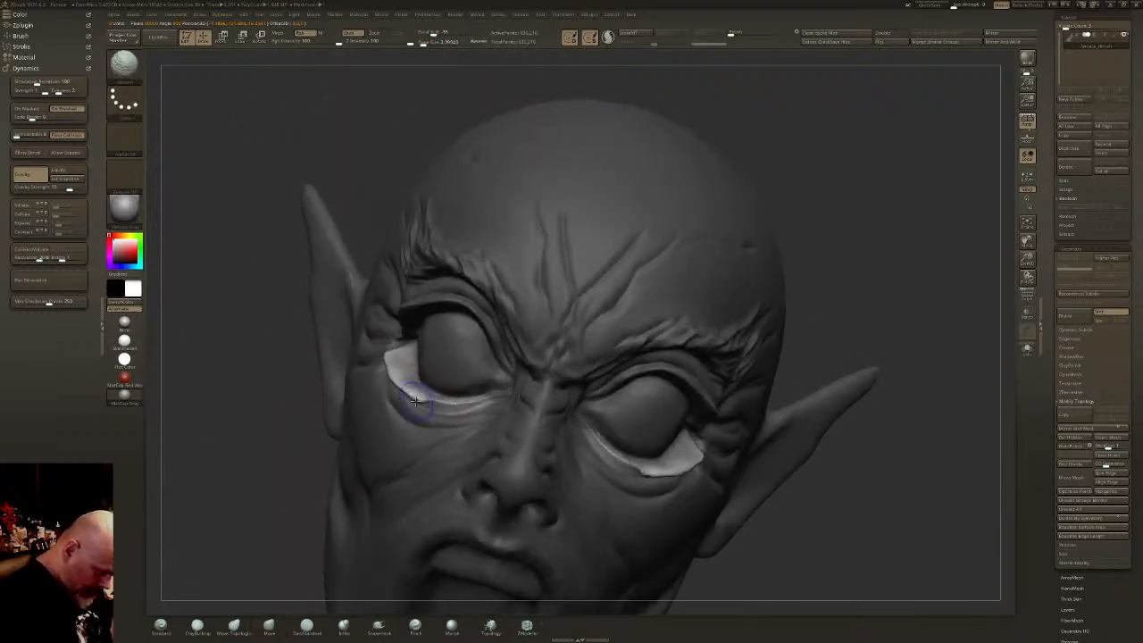
pyautogui.click(608, 37)
pyautogui.keyDown('shift'); pyautogui.moveTo(417, 392); pyautogui.dragTo(417, 392, button='right'); pyautogui.keyUp('shift')
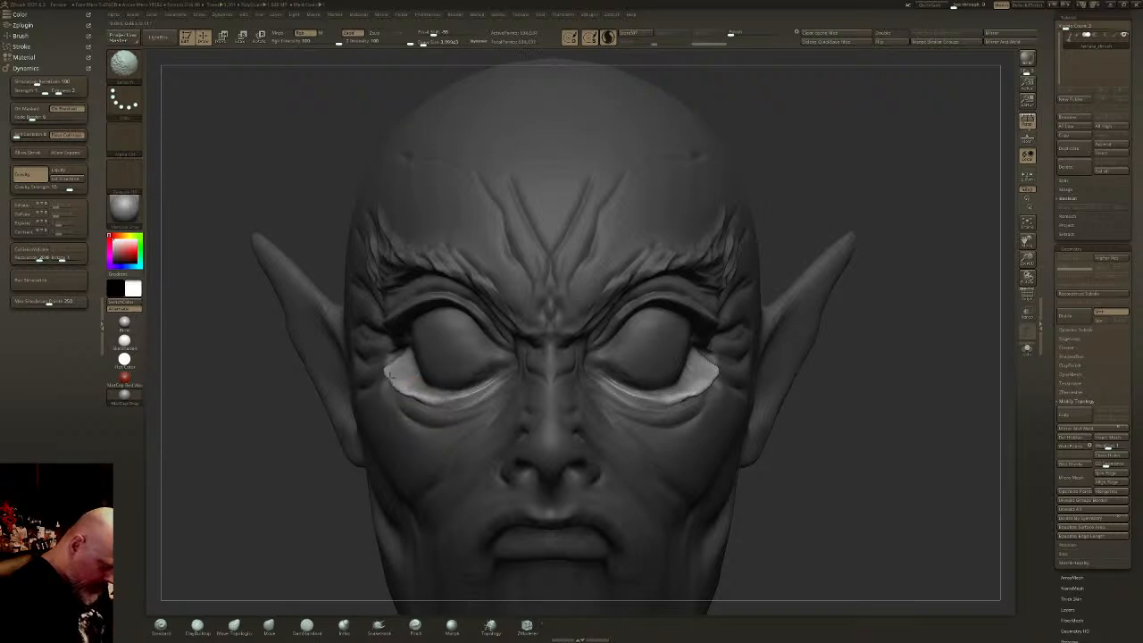
# - Fit the unmasked lower eyelids around the eyeballs with the Move brush and clear the mask
pyautogui.press('b')
pyautogui.press('m')
pyautogui.press('v')
pyautogui.moveTo(625, 380)
pyautogui.mouseDown(button='right')
pyautogui.moveTo(724, 387)
pyautogui.moveTo(681, 244)
pyautogui.moveTo(683, 201)
pyautogui.mouseUp(button='right')
pyautogui.keyDown('alt'); pyautogui.moveTo(701, 486); pyautogui.dragTo(631, 341, button='right'); pyautogui.keyUp('alt')
pyautogui.moveTo(676, 414)
pyautogui.mouseDown(button='right')
pyautogui.moveTo(735, 478)
pyautogui.moveTo(727, 434)
pyautogui.moveTo(684, 375)
pyautogui.moveTo(680, 472)
pyautogui.mouseUp(button='right')
pyautogui.keyDown('ctrl'); pyautogui.click(736, 490); pyautogui.keyUp('ctrl')
pyautogui.keyDown('ctrl'); pyautogui.moveTo(698, 379); pyautogui.dragTo(698, 420, button='right'); pyautogui.keyUp('ctrl')
pyautogui.moveTo(759, 344); pyautogui.dragTo(702, 315, button='right')
# - Carve the lower eyelid edge at the outer eye corners with DamStandard and smooth the strokes
pyautogui.click(306, 625)
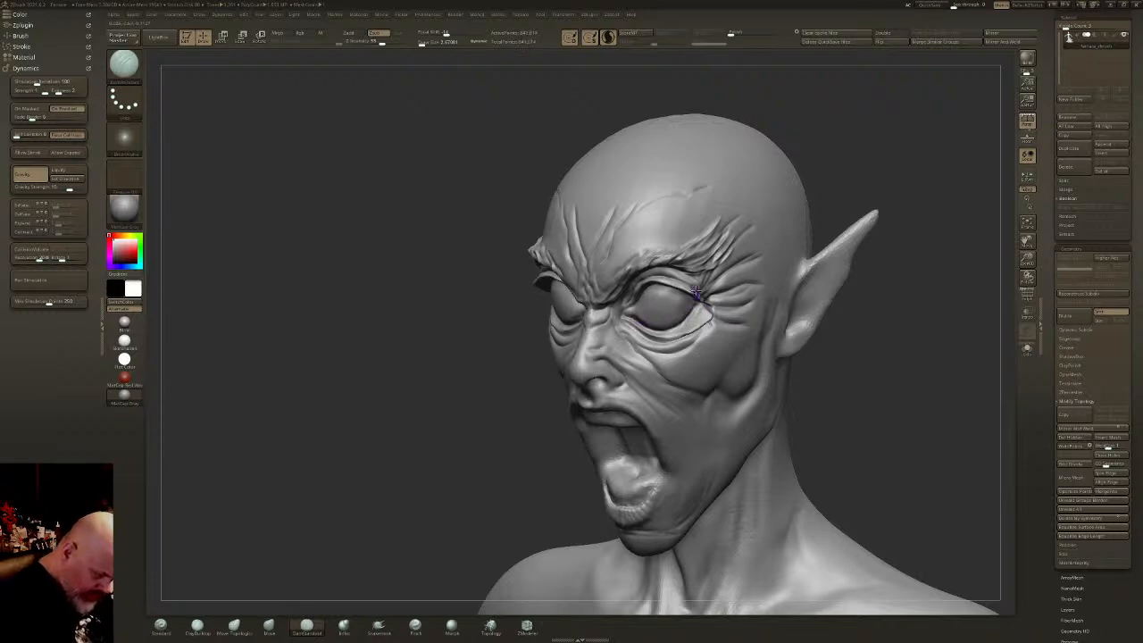
pyautogui.moveTo(675, 301); pyautogui.dragTo(710, 298, button='right')
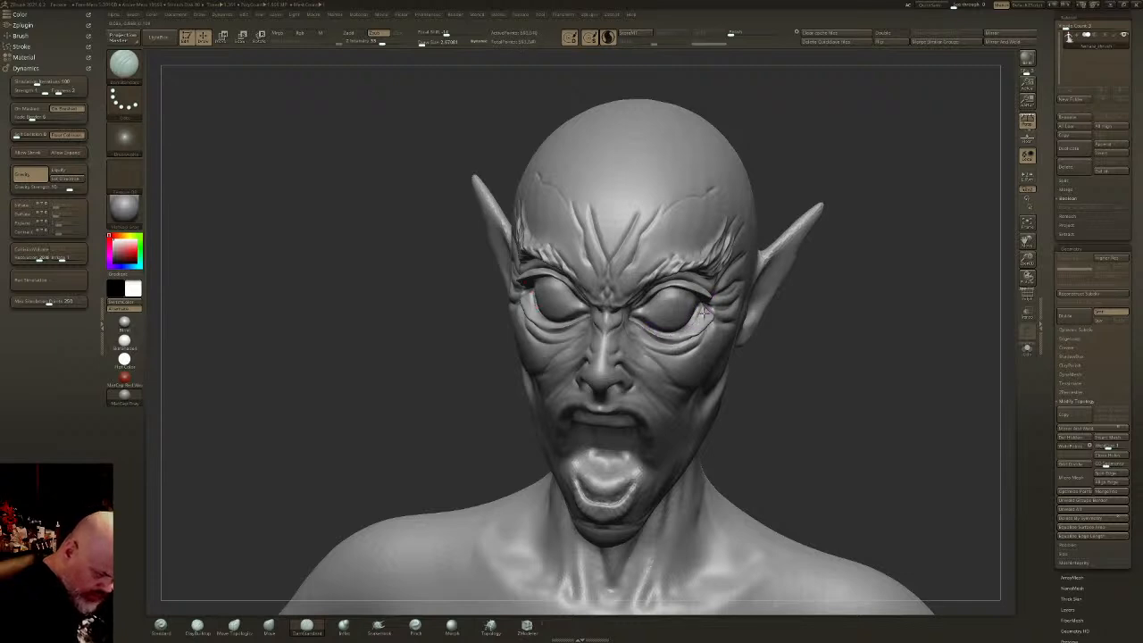
pyautogui.moveTo(710, 306)
pyautogui.mouseDown(button='right')
pyautogui.moveTo(705, 295)
pyautogui.moveTo(715, 320)
pyautogui.moveTo(706, 322)
pyautogui.mouseUp(button='right')
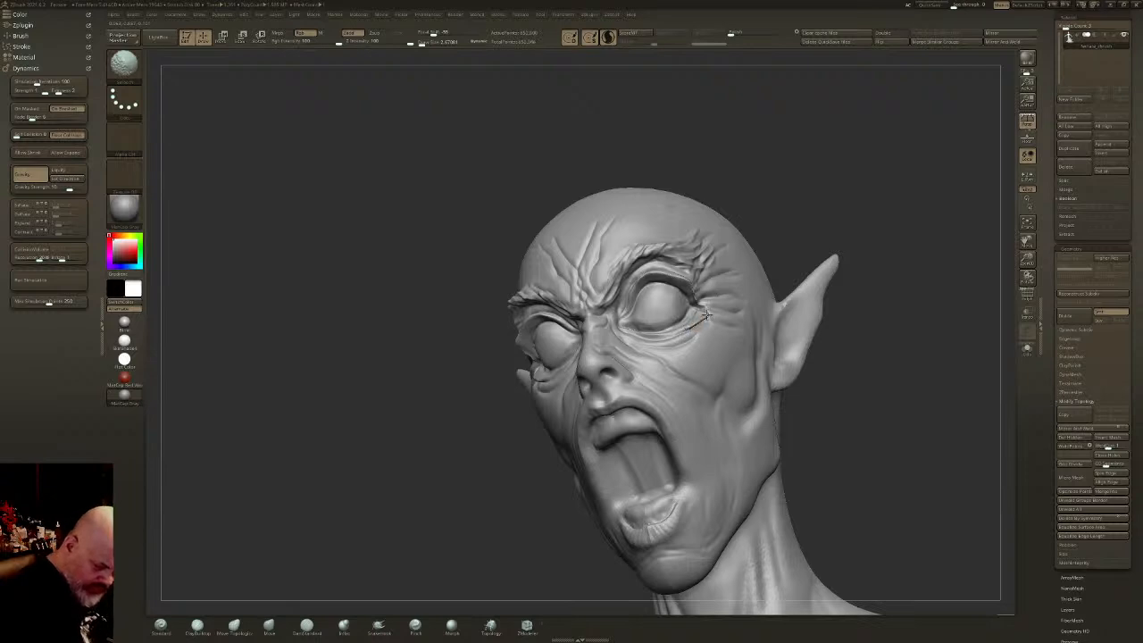
pyautogui.moveTo(689, 314); pyautogui.dragTo(702, 319)
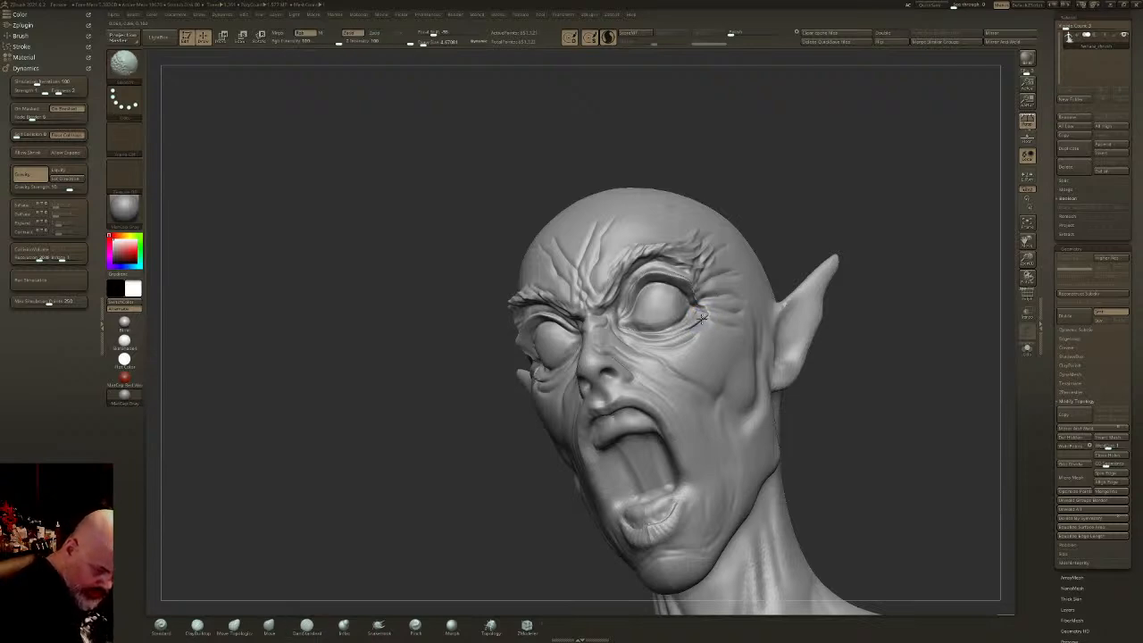
# - Refine the upper eyelid edge down to the outer eye corners with DamStandard and soften it
pyautogui.moveTo(704, 314); pyautogui.dragTo(691, 271, button='right')
pyautogui.moveTo(695, 269)
pyautogui.keyDown('shift'); pyautogui.mouseDown()
pyautogui.moveTo(701, 300)
pyautogui.moveTo(673, 262)
pyautogui.mouseUp(); pyautogui.keyUp('shift')
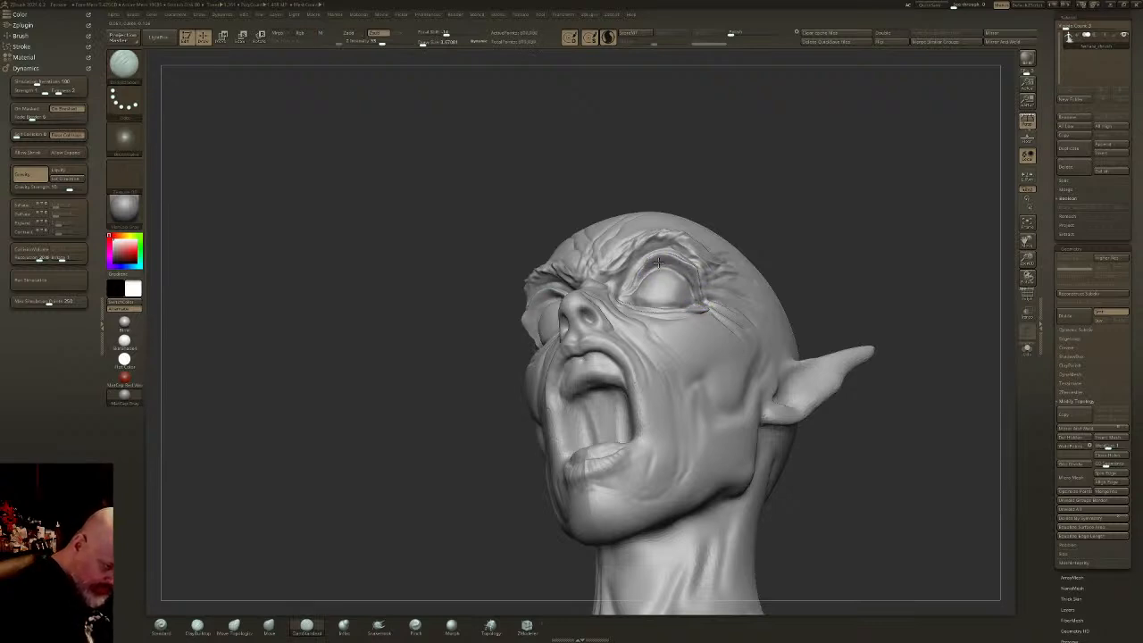
pyautogui.moveTo(700, 280); pyautogui.dragTo(725, 313, button='right')
pyautogui.moveTo(700, 284)
pyautogui.keyDown('shift'); pyautogui.mouseDown()
pyautogui.moveTo(703, 264)
pyautogui.moveTo(702, 302)
pyautogui.moveTo(696, 289)
pyautogui.mouseUp(); pyautogui.keyUp('shift')
# - Build up the eyelids around the outer eye corners with ClayBuildup and smooth the added volume
pyautogui.click(198, 627)
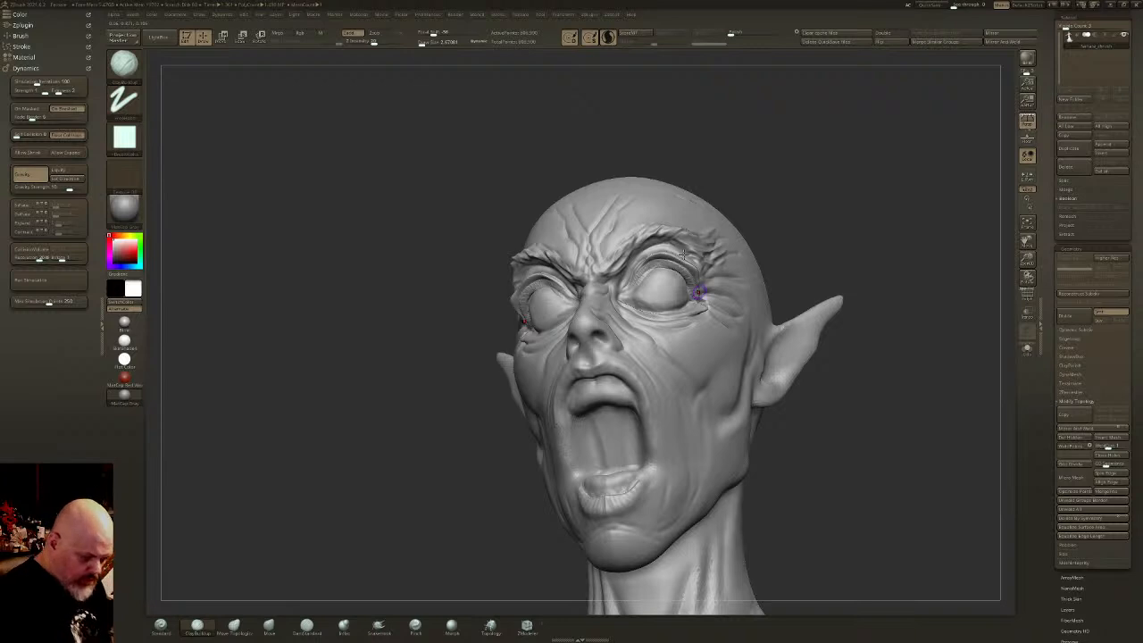
pyautogui.moveTo(688, 225); pyautogui.dragTo(684, 259)
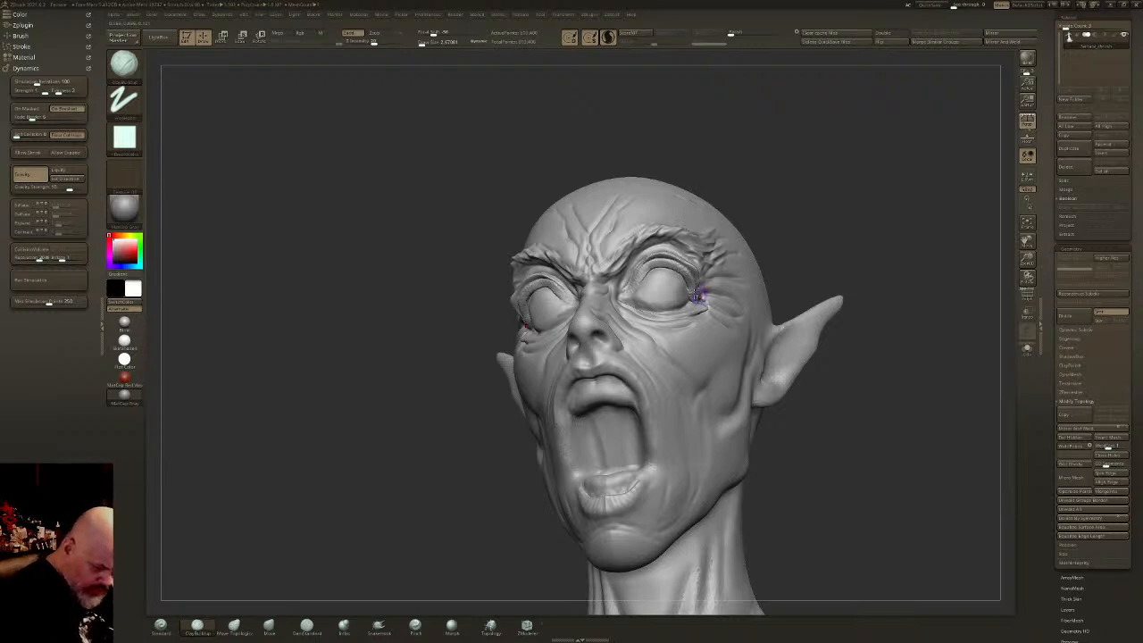
pyautogui.press('shift')
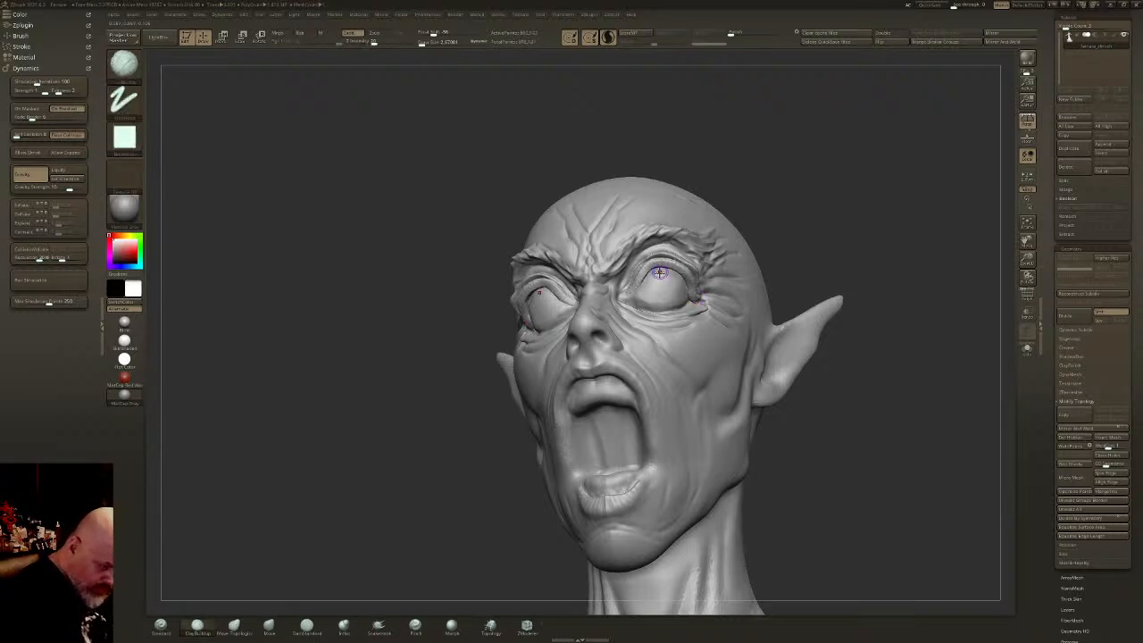
pyautogui.press('shift')
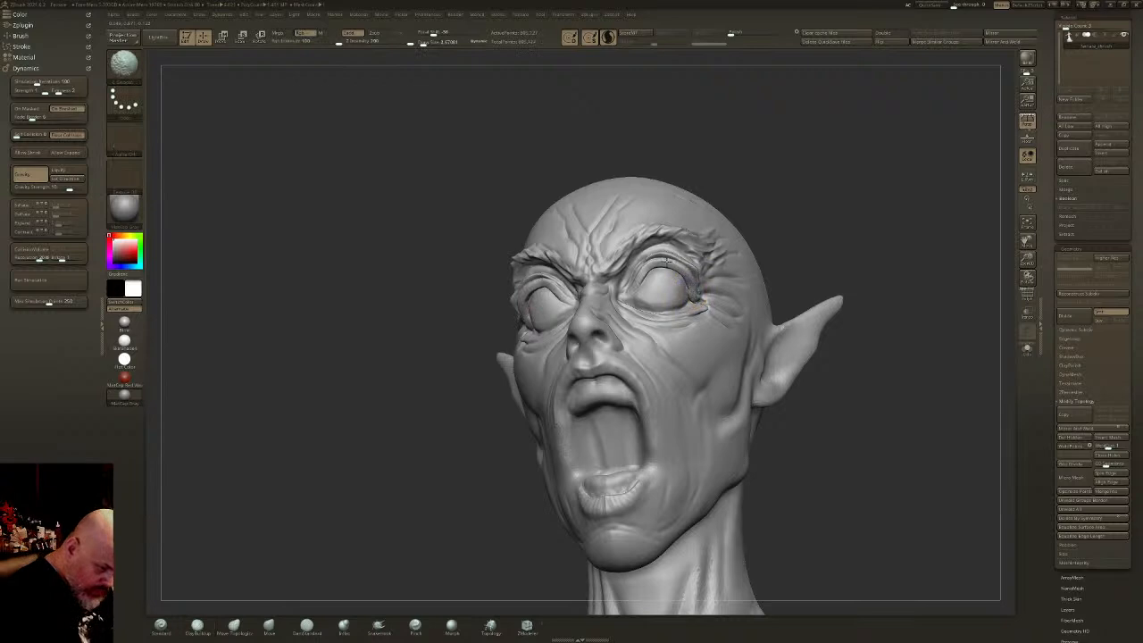
pyautogui.keyDown('shift'); pyautogui.moveTo(661, 280); pyautogui.dragTo(671, 304, button='right'); pyautogui.keyUp('shift')
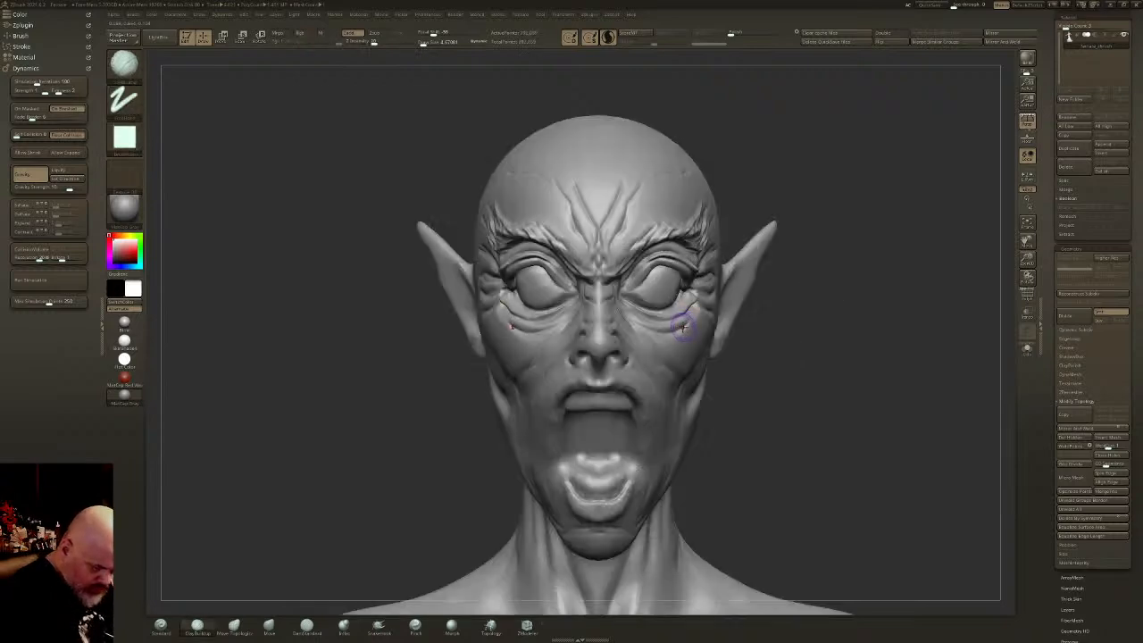
pyautogui.moveTo(676, 348); pyautogui.dragTo(687, 298, button='right')
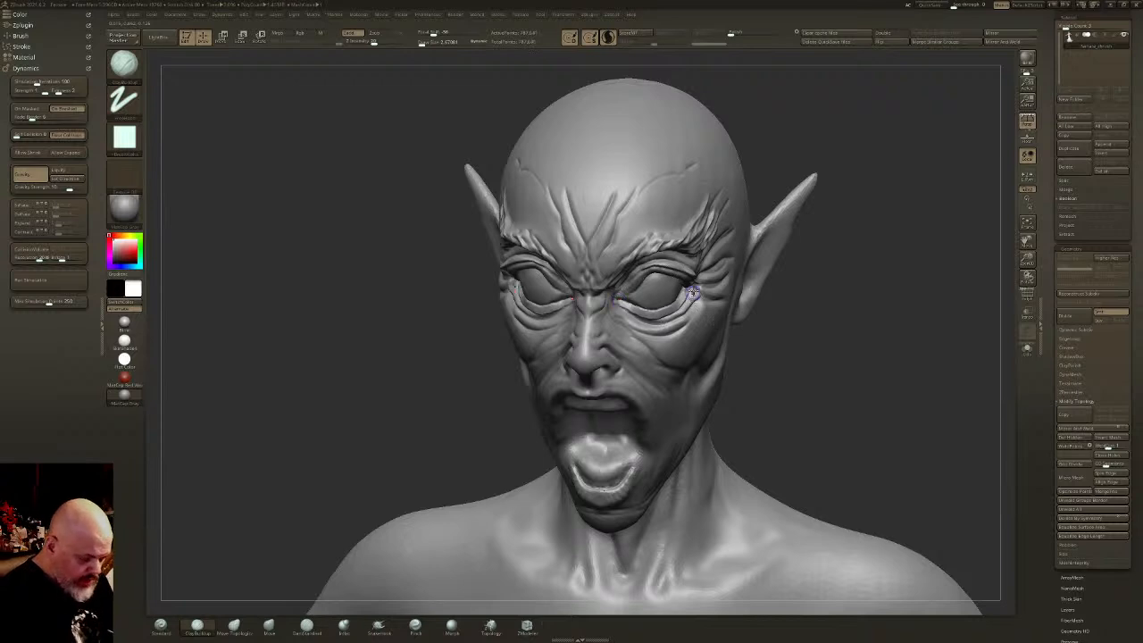
pyautogui.moveTo(688, 294); pyautogui.dragTo(683, 293, button='right')
pyautogui.keyDown('shift'); pyautogui.moveTo(684, 293); pyautogui.dragTo(676, 301); pyautogui.keyUp('shift')
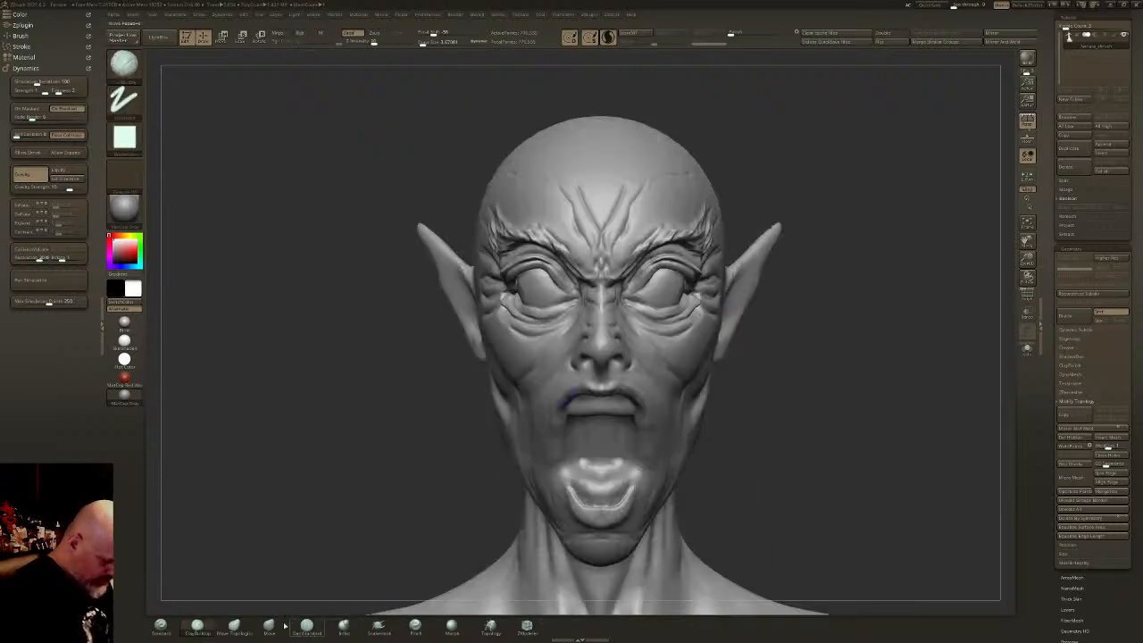
# - Cut fine wrinkles into the outer eye corners and the bags under the eyes with DamStandard
pyautogui.click(308, 625)
pyautogui.moveTo(721, 366); pyautogui.dragTo(669, 406)
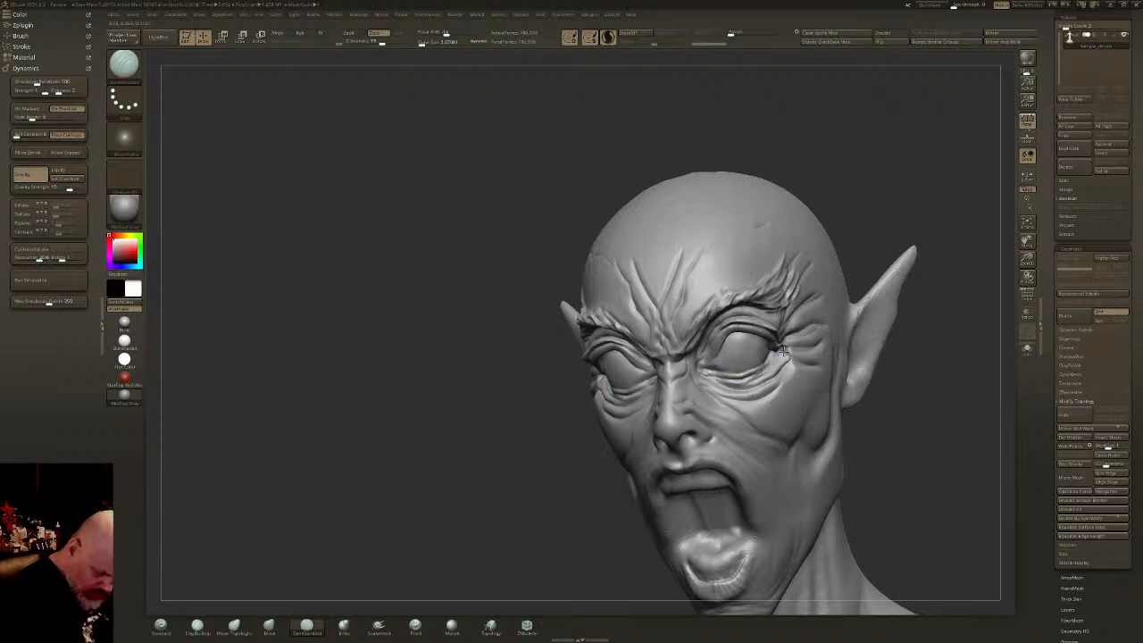
pyautogui.moveTo(788, 335)
pyautogui.mouseDown(button='right')
pyautogui.moveTo(725, 341)
pyautogui.moveTo(779, 348)
pyautogui.mouseUp(button='right')
pyautogui.moveTo(793, 344); pyautogui.dragTo(782, 346)
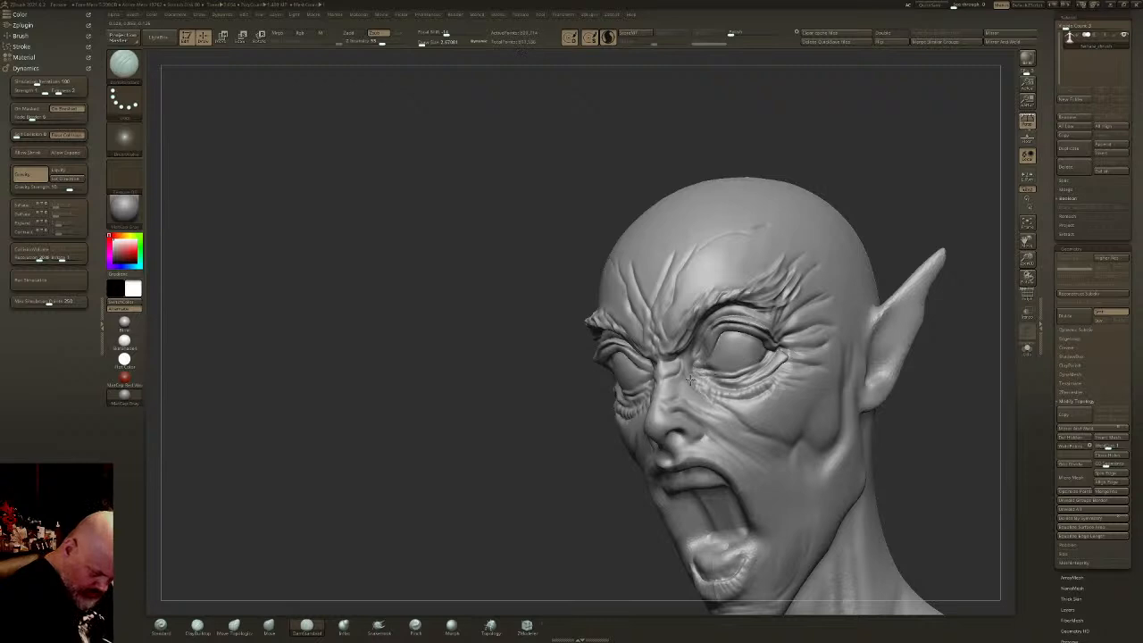
# - Adjust the eyelids near the inner eye corners with the Move brush
pyautogui.moveTo(731, 402)
pyautogui.keyDown('shift'); pyautogui.mouseDown(button='right')
pyautogui.moveTo(755, 374)
pyautogui.moveTo(645, 315)
pyautogui.moveTo(619, 343)
pyautogui.mouseUp(button='right'); pyautogui.keyUp('shift')
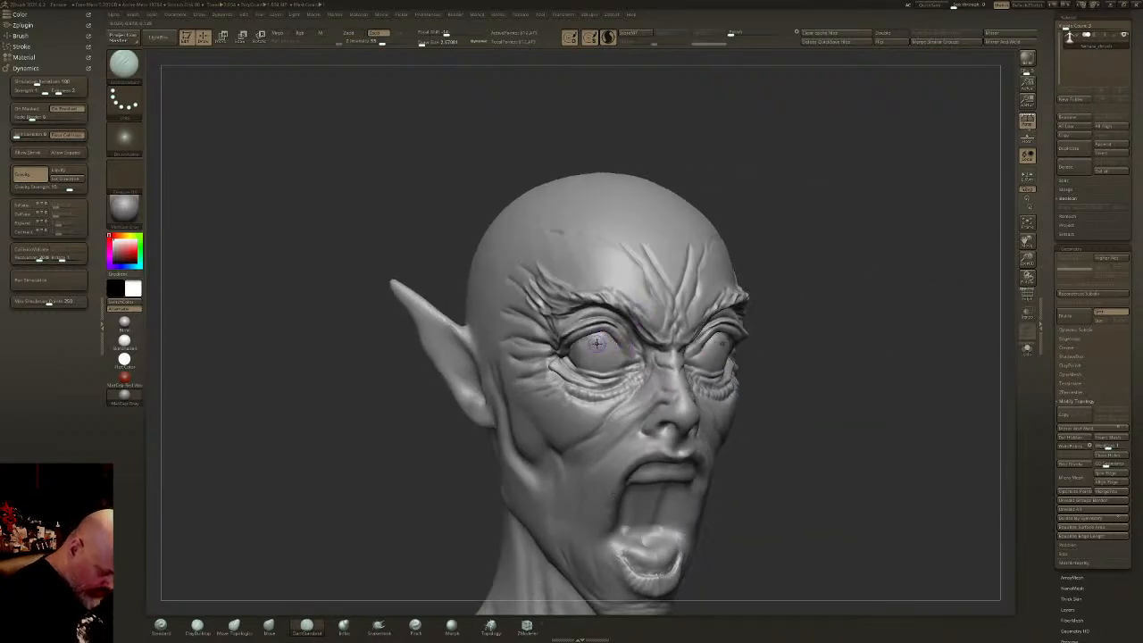
pyautogui.click(270, 627)
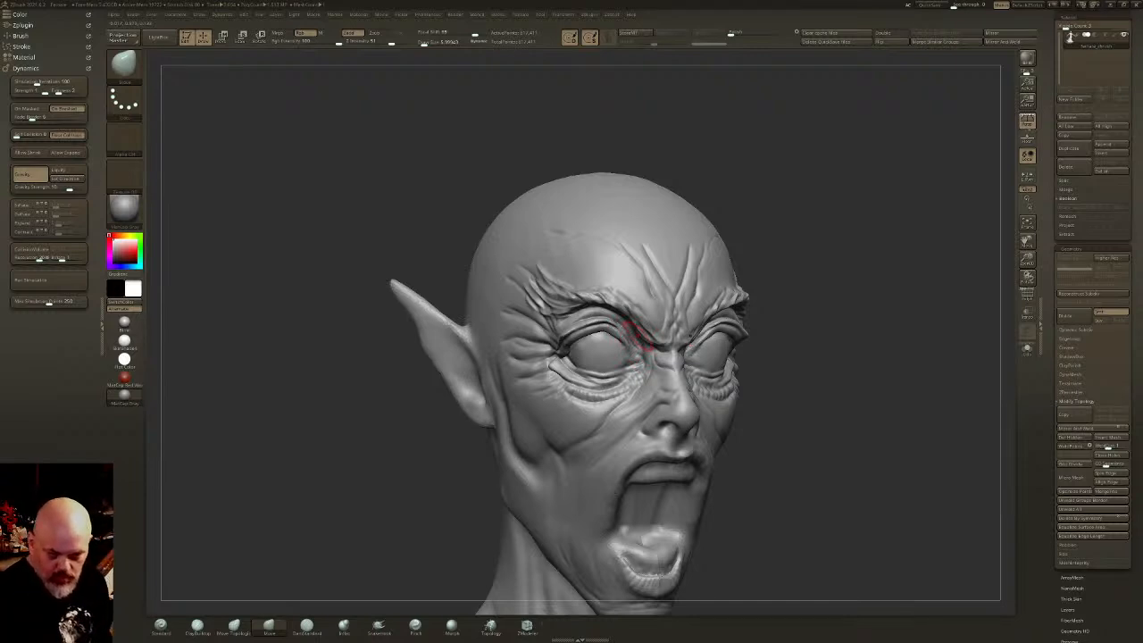
pyautogui.moveTo(629, 364); pyautogui.dragTo(641, 308, button='right')
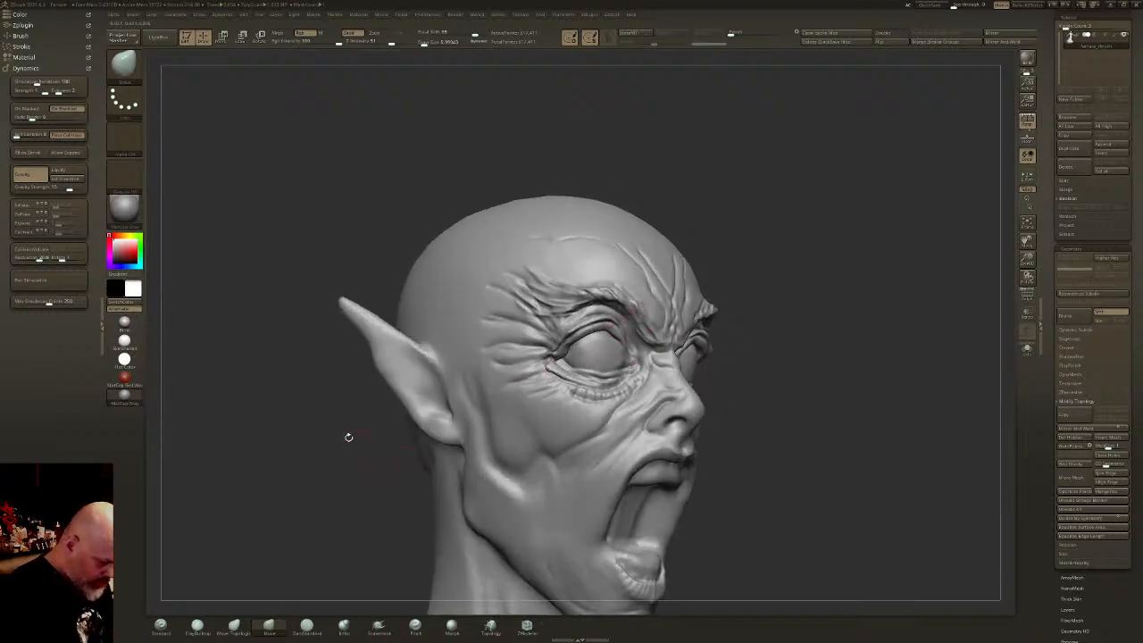
# - Sharpen the upper eyelid edge from the inner eye corner over the eyeball with DamStandard
pyautogui.click(306, 628)
pyautogui.moveTo(591, 376); pyautogui.dragTo(528, 369, button='right')
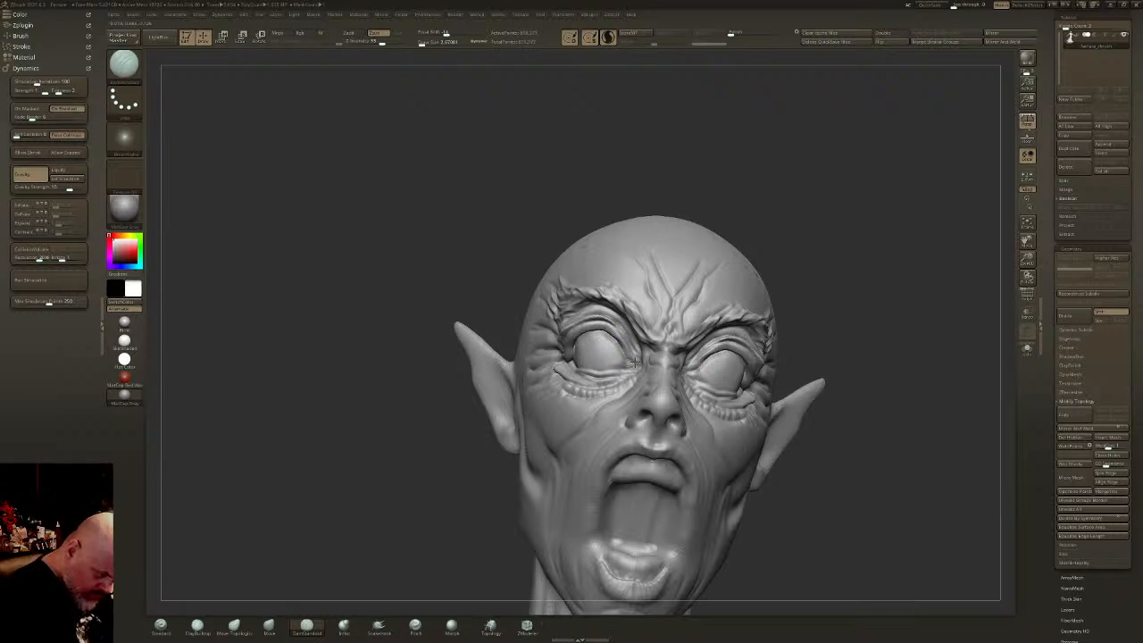
pyautogui.moveTo(628, 360); pyautogui.dragTo(607, 335)
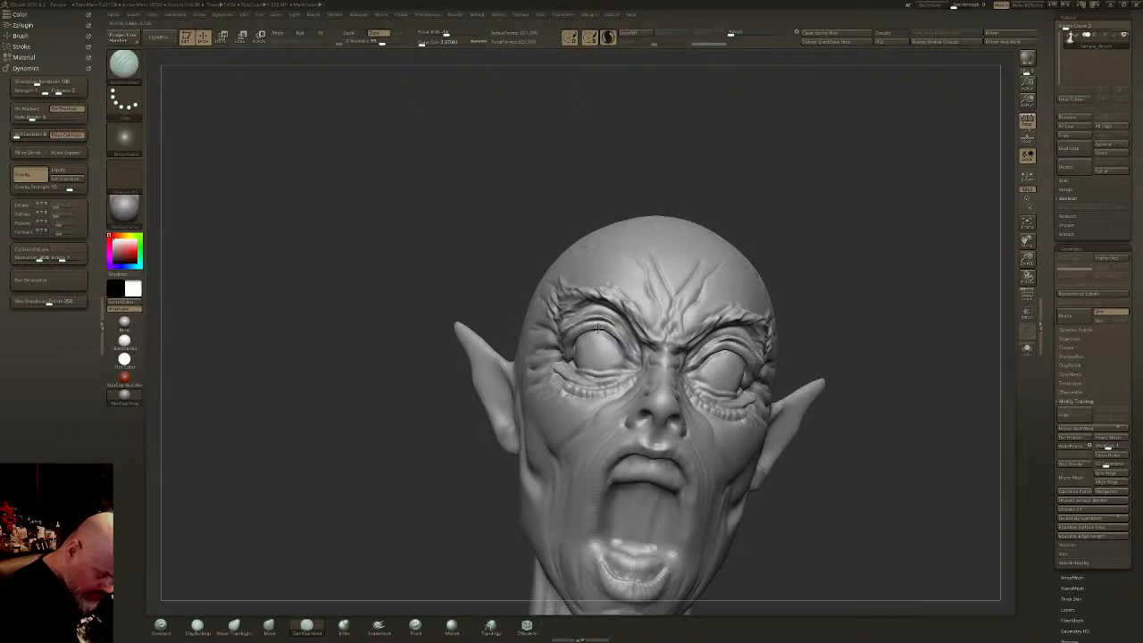
# - Deepen the creases at the outer eye corners with the DamStandard brush
pyautogui.moveTo(606, 335); pyautogui.dragTo(597, 315, button='right')
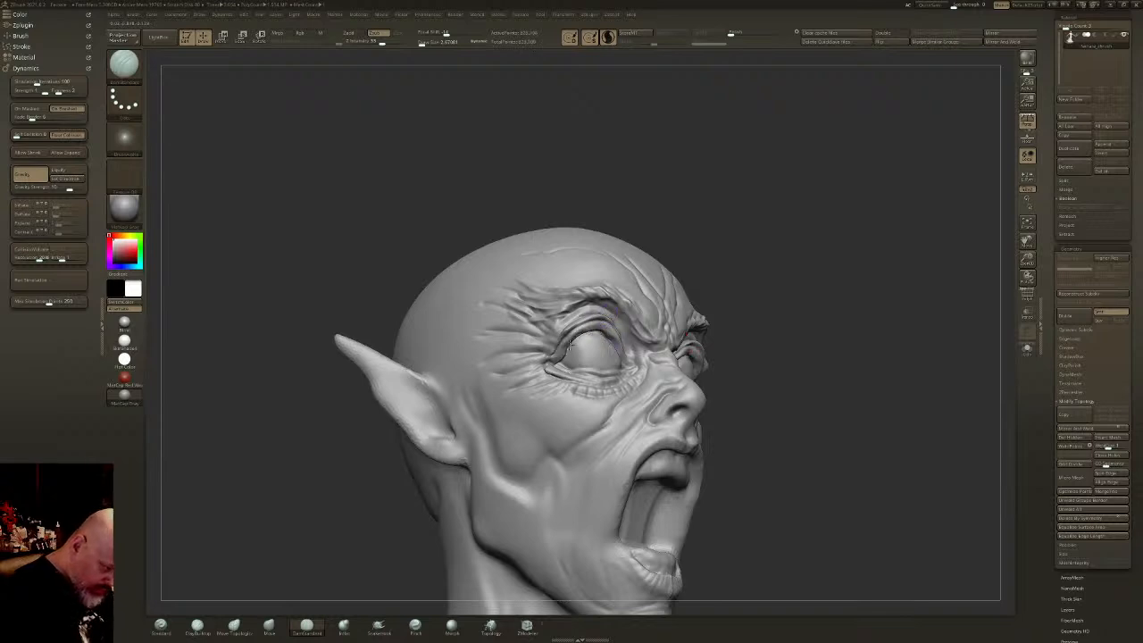
pyautogui.moveTo(555, 364)
pyautogui.mouseDown(button='right')
pyautogui.moveTo(608, 357)
pyautogui.moveTo(544, 359)
pyautogui.moveTo(625, 354)
pyautogui.mouseUp(button='right')
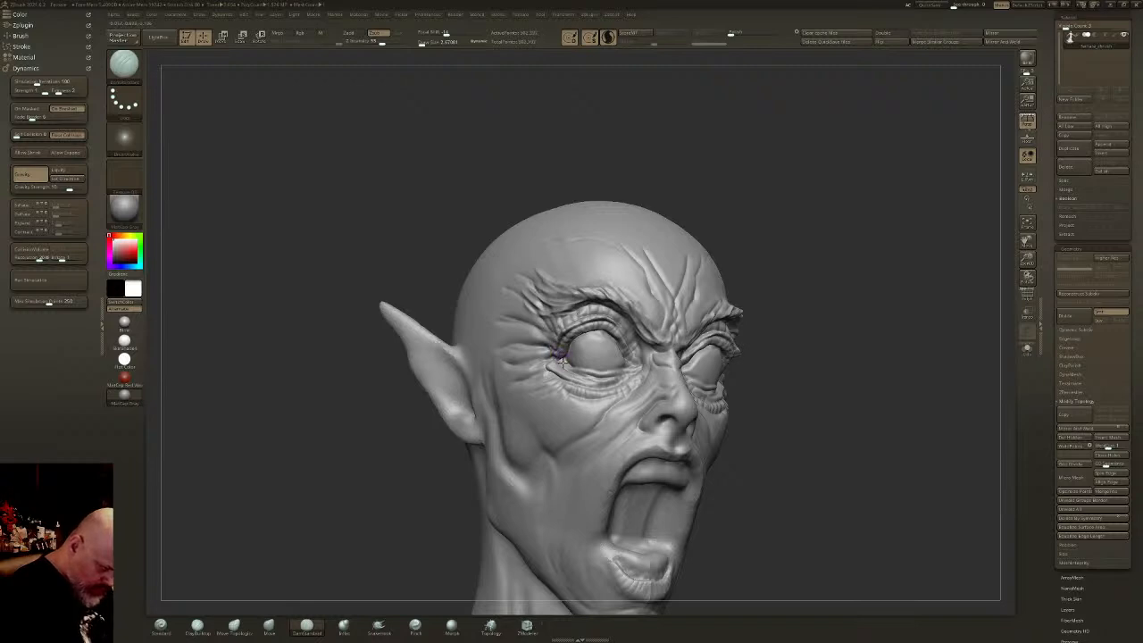
pyautogui.moveTo(558, 349); pyautogui.dragTo(635, 355, button='right')
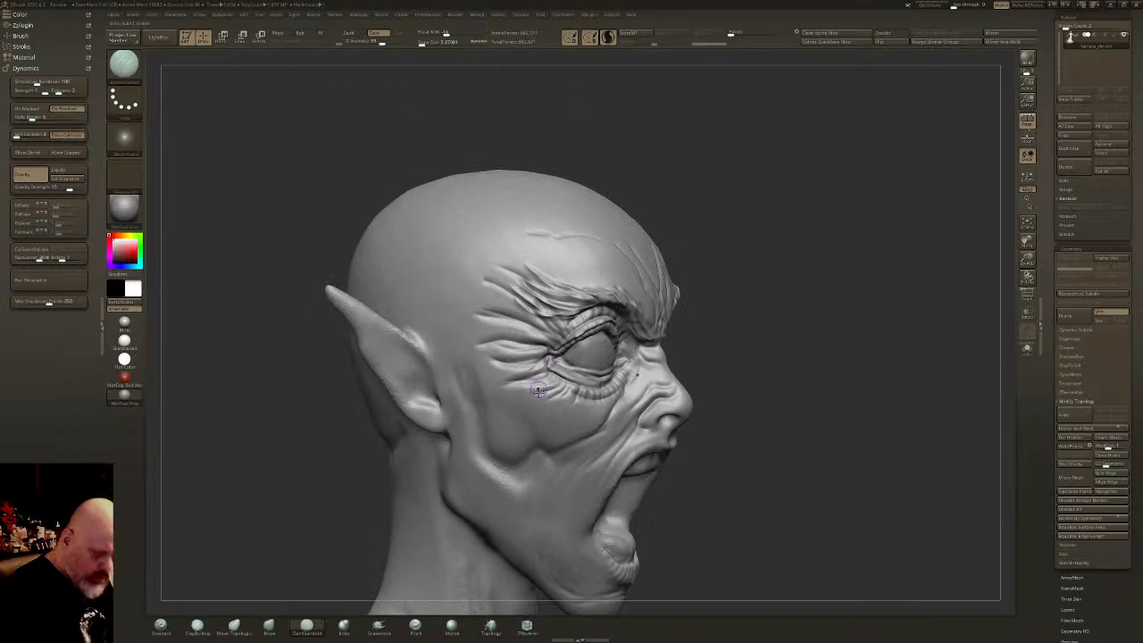
pyautogui.moveTo(590, 280); pyautogui.dragTo(604, 233, button='right')
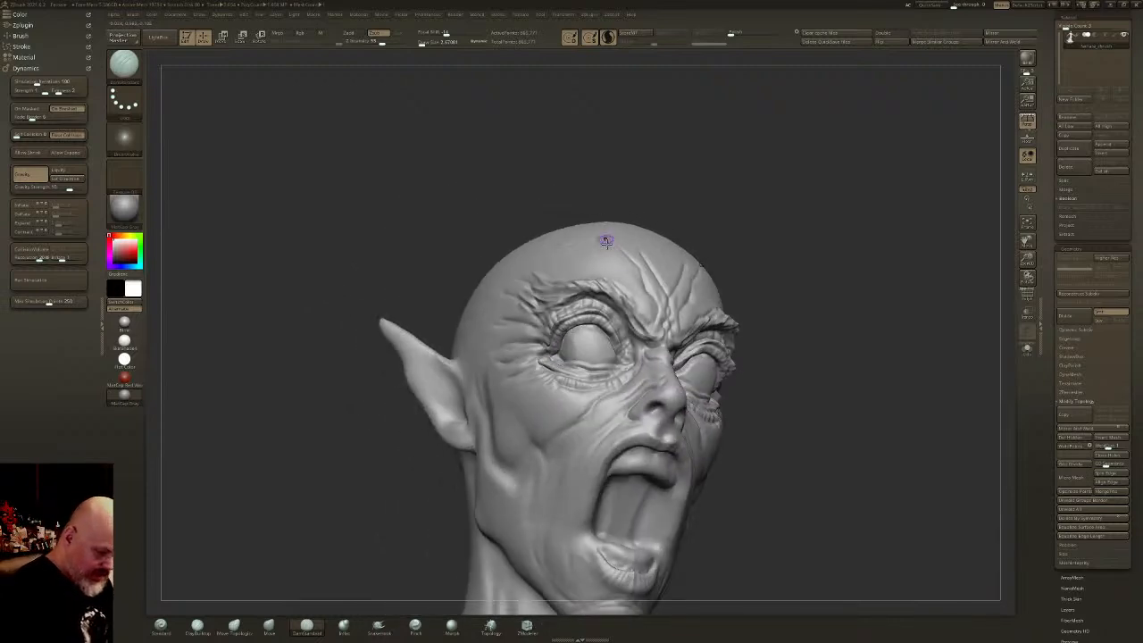
# - Carve the nostril edges and the crease between nose and upper lip with DamStandard
pyautogui.moveTo(644, 307); pyautogui.dragTo(686, 393, button='right')
pyautogui.moveTo(670, 391); pyautogui.dragTo(653, 415)
pyautogui.moveTo(653, 414); pyautogui.dragTo(641, 412, button='right')
pyautogui.moveTo(648, 416); pyautogui.dragTo(668, 429)
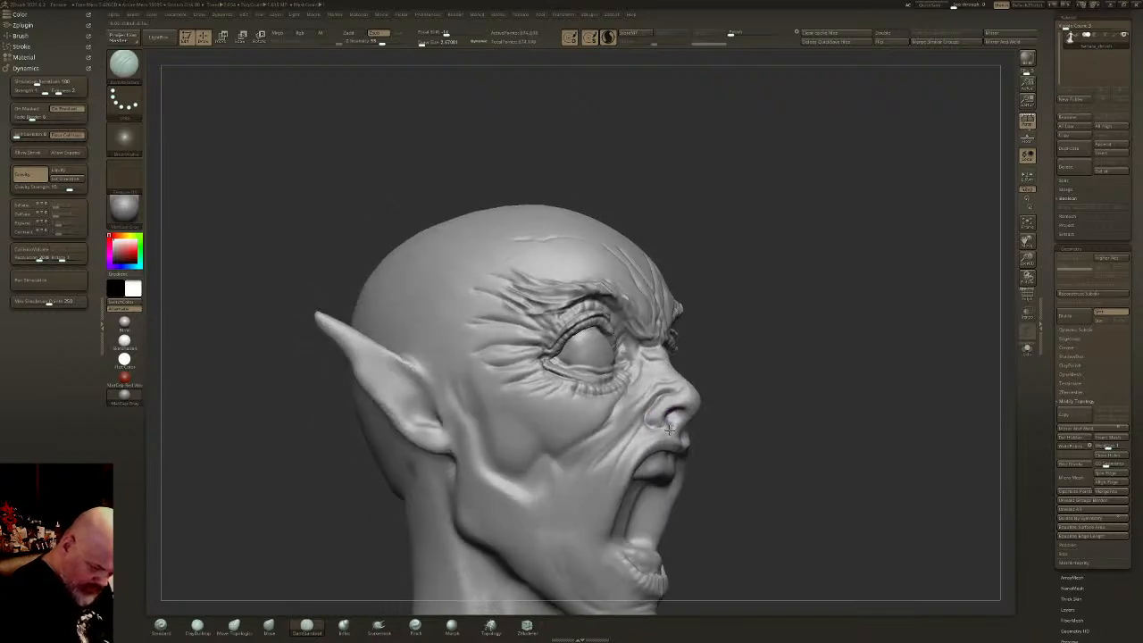
pyautogui.moveTo(666, 416)
pyautogui.mouseDown(button='right')
pyautogui.moveTo(679, 423)
pyautogui.moveTo(700, 395)
pyautogui.mouseUp(button='right')
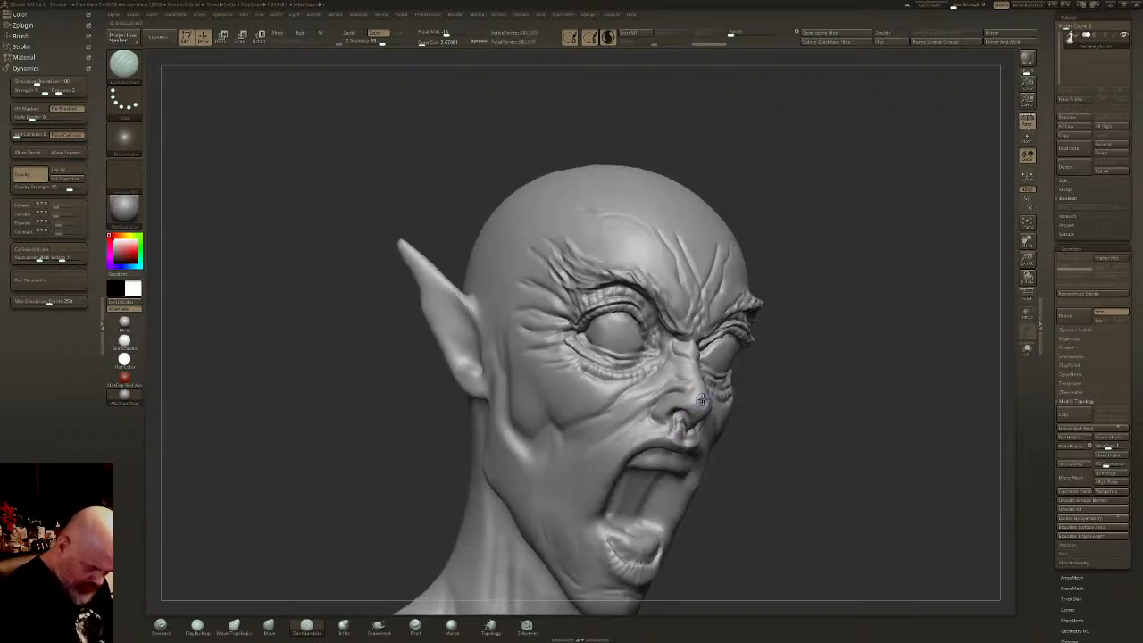
# - Define the tip and wings of the nose with DamStandard and smooth the surrounding surface
pyautogui.press('shift')
pyautogui.moveTo(694, 382); pyautogui.dragTo(701, 392)
pyautogui.moveTo(699, 386); pyautogui.dragTo(684, 376, button='right')
pyautogui.moveTo(687, 375); pyautogui.dragTo(698, 396)
pyautogui.press('shift')
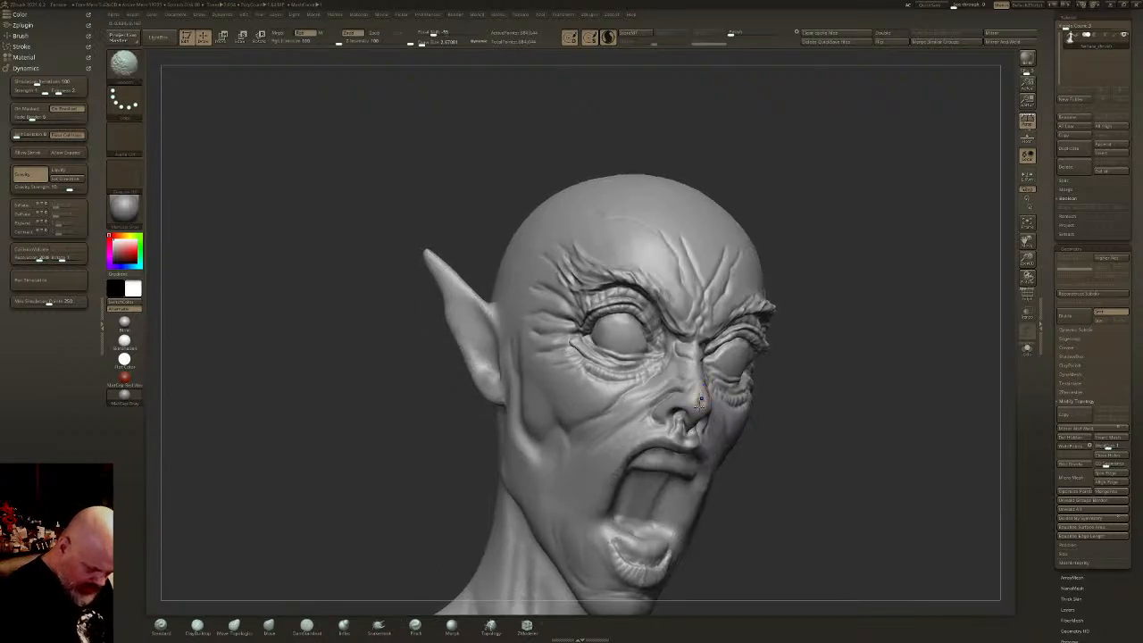
pyautogui.moveTo(686, 393); pyautogui.dragTo(690, 403, button='right')
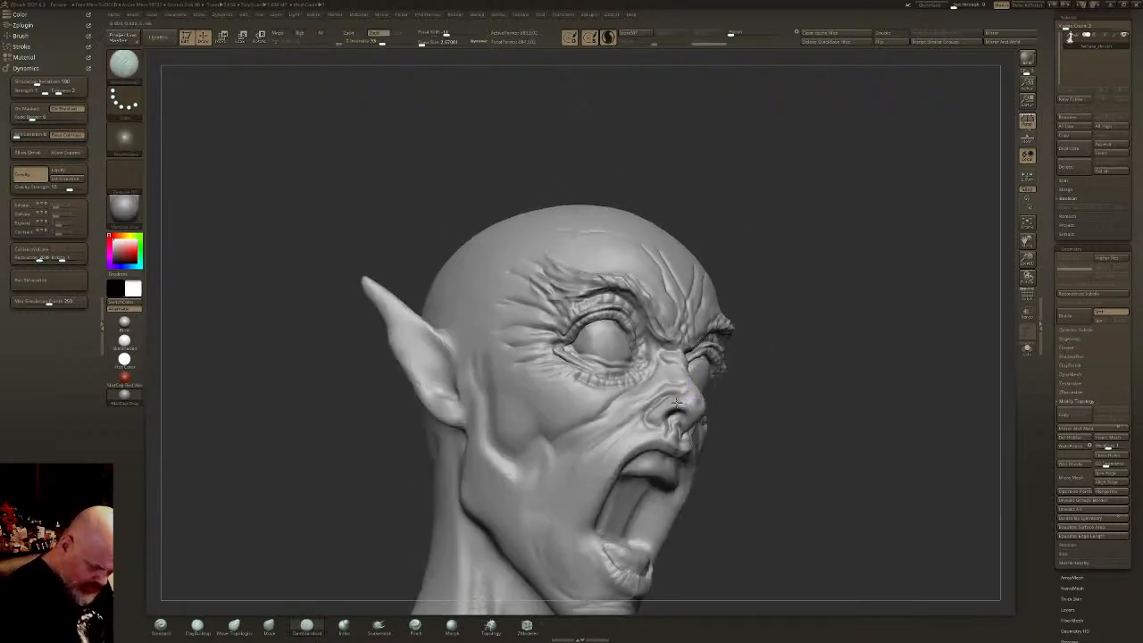
pyautogui.moveTo(652, 419); pyautogui.dragTo(653, 422)
pyautogui.press('shift')
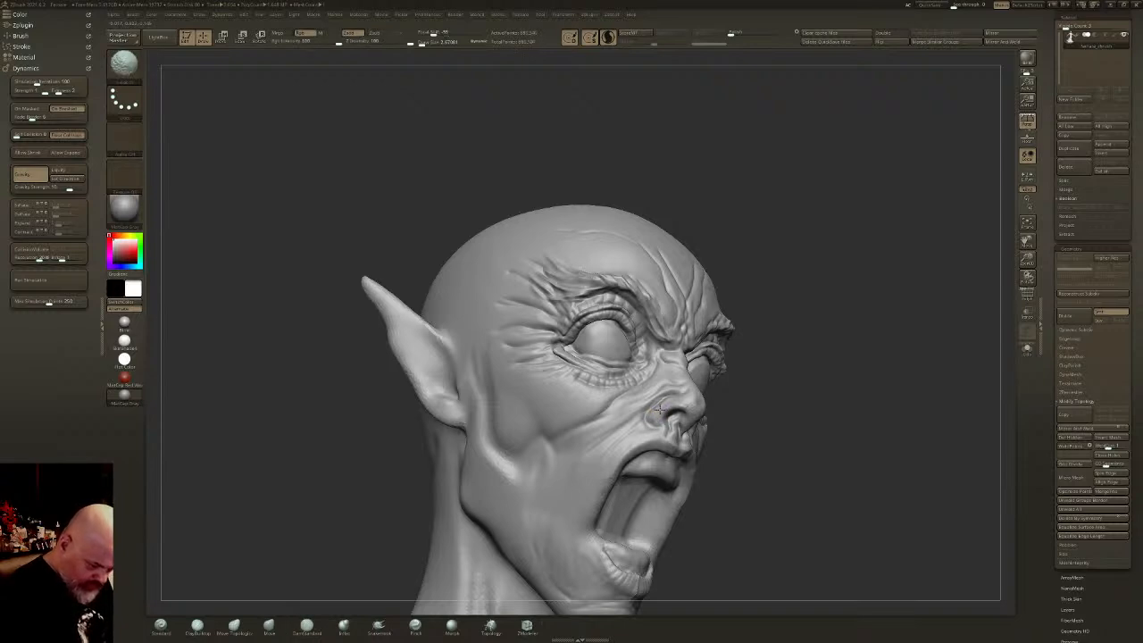
pyautogui.moveTo(703, 346)
pyautogui.mouseDown(button='right')
pyautogui.moveTo(700, 494)
pyautogui.moveTo(699, 402)
pyautogui.moveTo(643, 333)
pyautogui.moveTo(689, 353)
pyautogui.moveTo(723, 301)
pyautogui.moveTo(710, 344)
pyautogui.mouseUp(button='right')
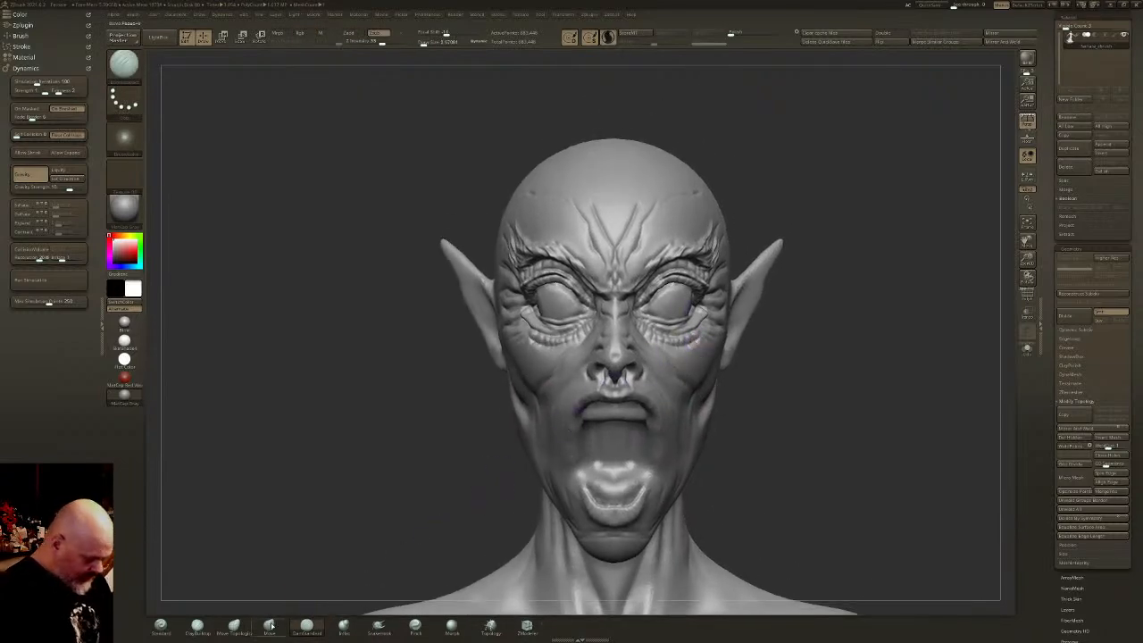
# - Reshape the eyelids and the area around the outer eye corners with an enlarged Move brush
pyautogui.press('b')
pyautogui.press('m')
pyautogui.press('v')
pyautogui.press(']')
pyautogui.press(']')
pyautogui.moveTo(694, 309)
pyautogui.mouseDown()
pyautogui.moveTo(704, 302)
pyautogui.moveTo(688, 275)
pyautogui.moveTo(672, 275)
pyautogui.mouseUp()
pyautogui.moveTo(676, 338); pyautogui.dragTo(678, 330)
pyautogui.moveTo(703, 317); pyautogui.dragTo(708, 310)
# - Frame the whole figure and reshape the hips and body silhouette with a much larger Move brush
pyautogui.keyDown('ctrl'); pyautogui.moveTo(689, 418); pyautogui.dragTo(651, 213, button='right'); pyautogui.keyUp('ctrl')
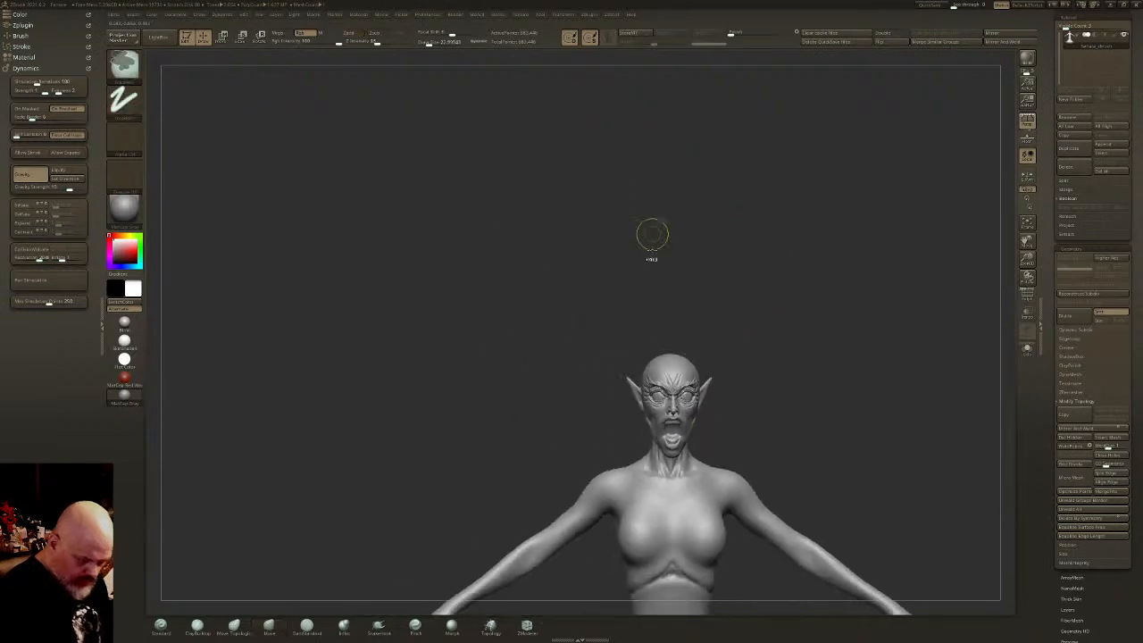
pyautogui.press('p')
pyautogui.press('p')
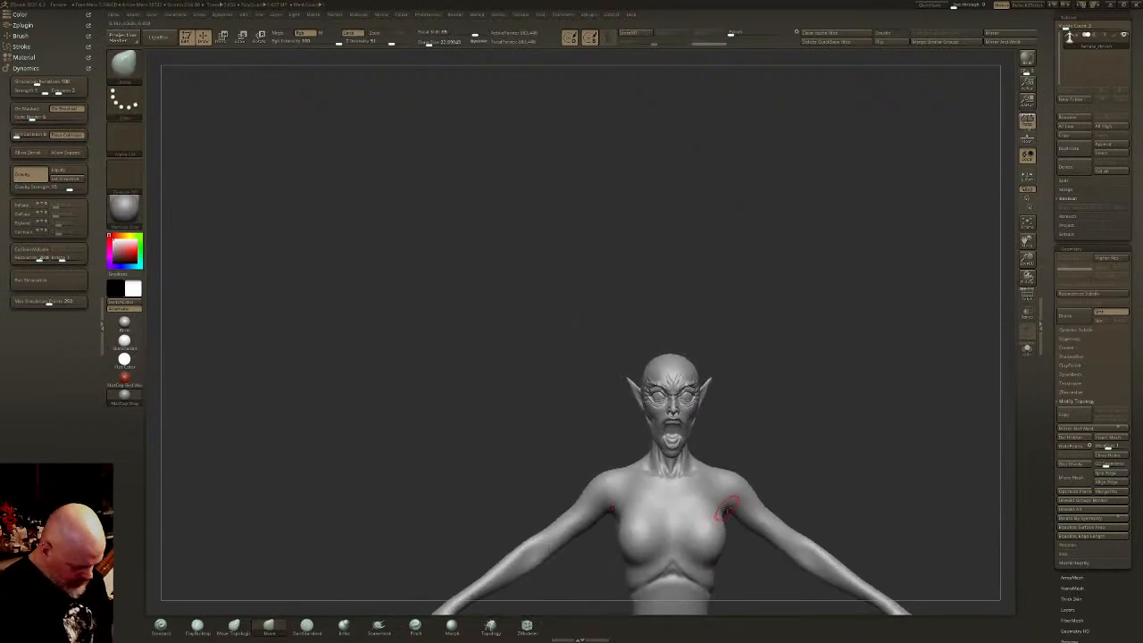
pyautogui.press('f')
pyautogui.moveTo(714, 452); pyautogui.dragTo(684, 405, button='right')
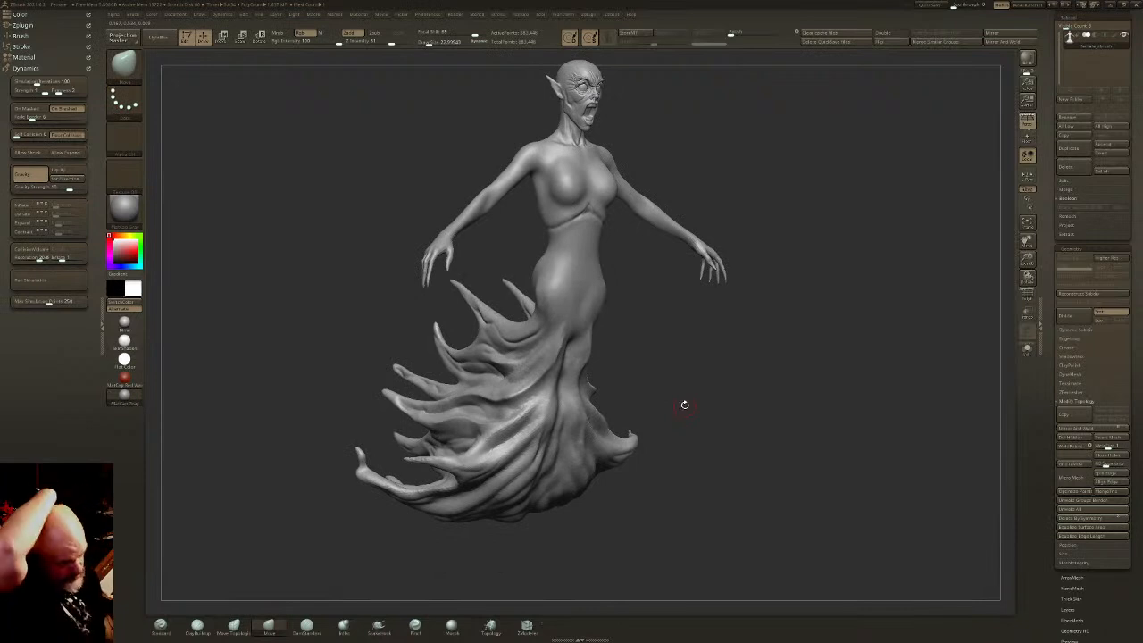
pyautogui.moveTo(686, 366)
pyautogui.keyDown('ctrl'); pyautogui.mouseDown(button='right')
pyautogui.moveTo(650, 372)
pyautogui.moveTo(616, 312)
pyautogui.mouseUp(button='right'); pyautogui.keyUp('ctrl')
pyautogui.keyDown('shift'); pyautogui.moveTo(592, 234); pyautogui.dragTo(536, 161, button='right'); pyautogui.keyUp('shift')
pyautogui.click(428, 43)
pyautogui.moveTo(429, 43); pyautogui.dragTo(451, 43)
pyautogui.moveTo(623, 299); pyautogui.dragTo(634, 301)
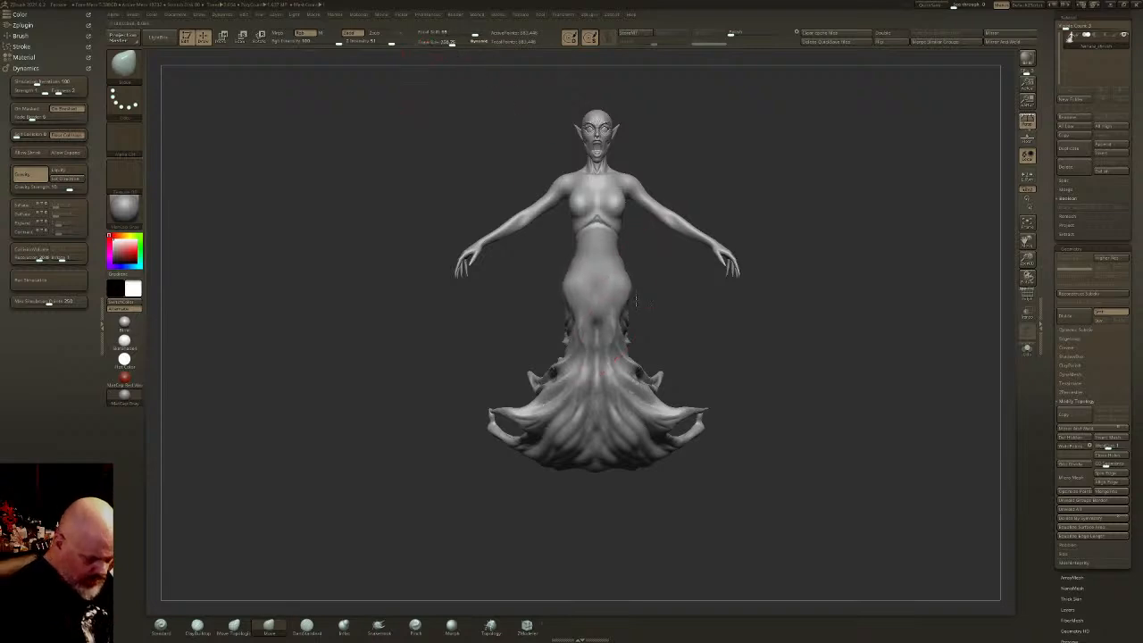
pyautogui.moveTo(632, 308)
pyautogui.mouseDown(button='right')
pyautogui.moveTo(643, 312)
pyautogui.moveTo(624, 322)
pyautogui.mouseUp(button='right')
pyautogui.moveTo(617, 362); pyautogui.dragTo(629, 382, button='right')
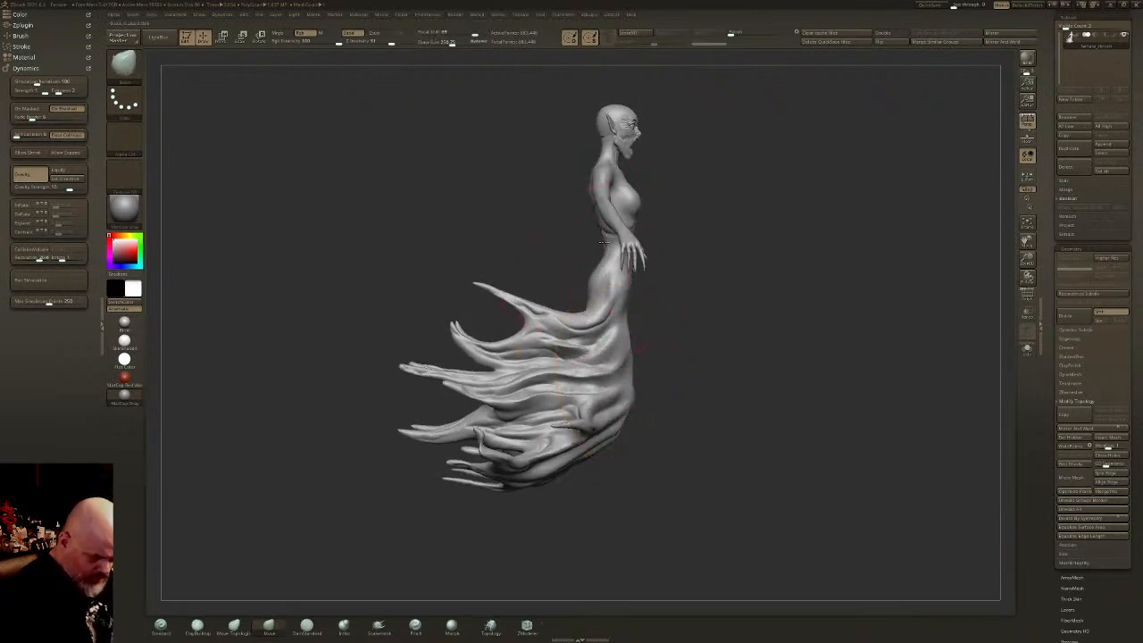
pyautogui.moveTo(638, 236)
pyautogui.mouseDown(button='right')
pyautogui.moveTo(631, 284)
pyautogui.moveTo(636, 234)
pyautogui.moveTo(687, 281)
pyautogui.moveTo(671, 262)
pyautogui.moveTo(654, 393)
pyautogui.moveTo(652, 380)
pyautogui.mouseUp(button='right')
pyautogui.moveTo(454, 42); pyautogui.dragTo(427, 42)
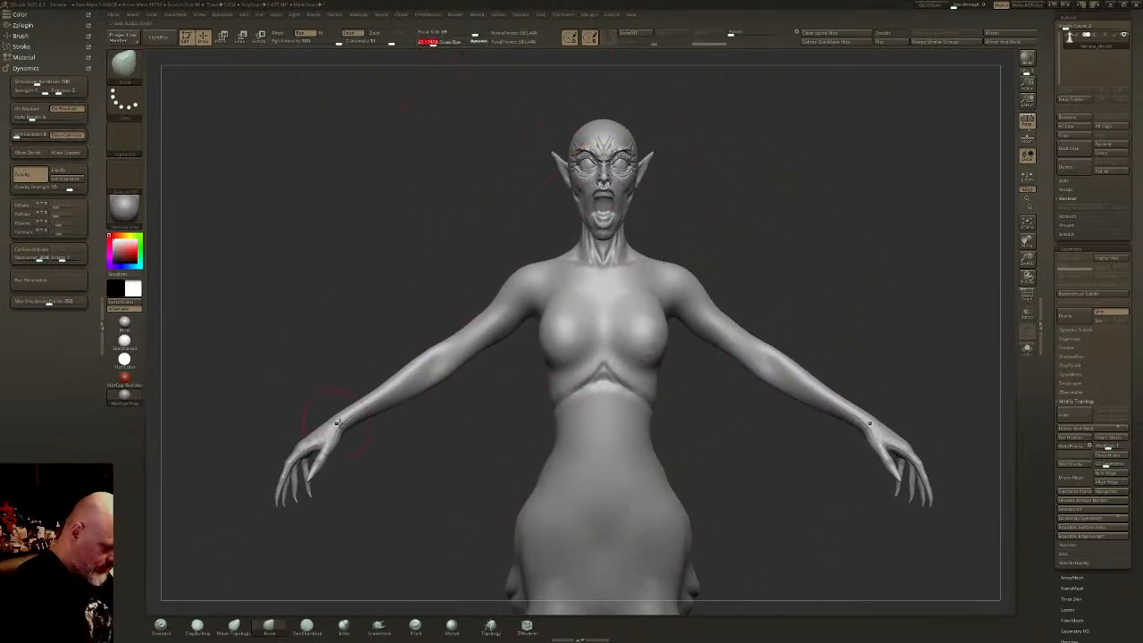
# - Carve the creases beneath the breasts using DamStandard with a larger draw size
pyautogui.click(308, 632)
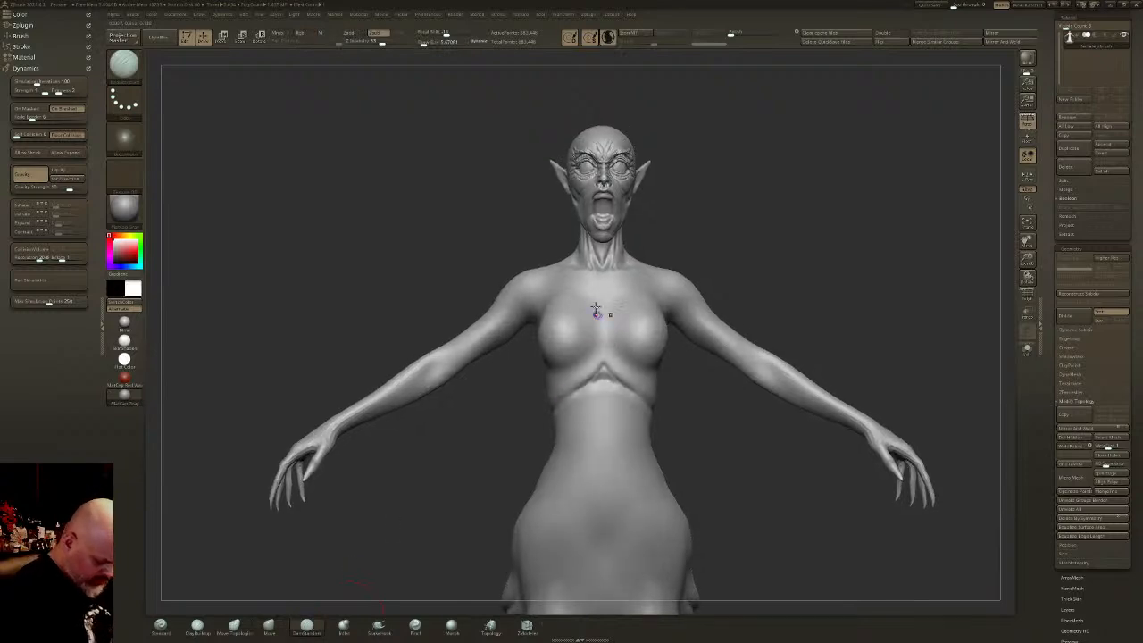
pyautogui.moveTo(425, 43); pyautogui.dragTo(432, 43)
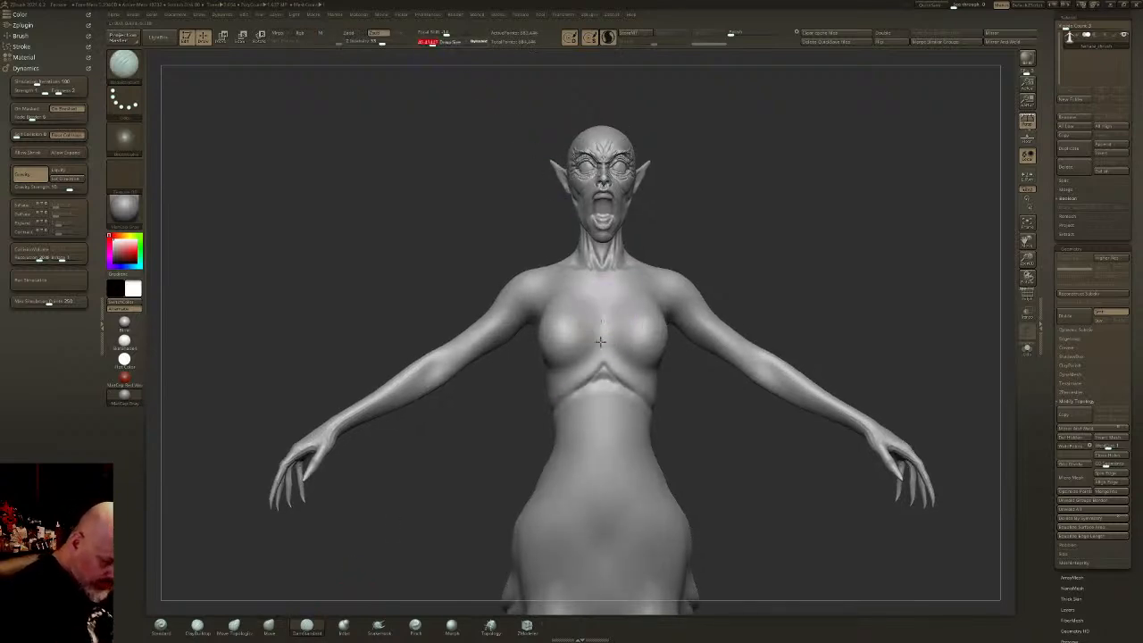
pyautogui.moveTo(585, 358); pyautogui.dragTo(598, 342)
pyautogui.moveTo(598, 341); pyautogui.dragTo(661, 345, button='right')
pyautogui.moveTo(577, 364); pyautogui.dragTo(535, 359)
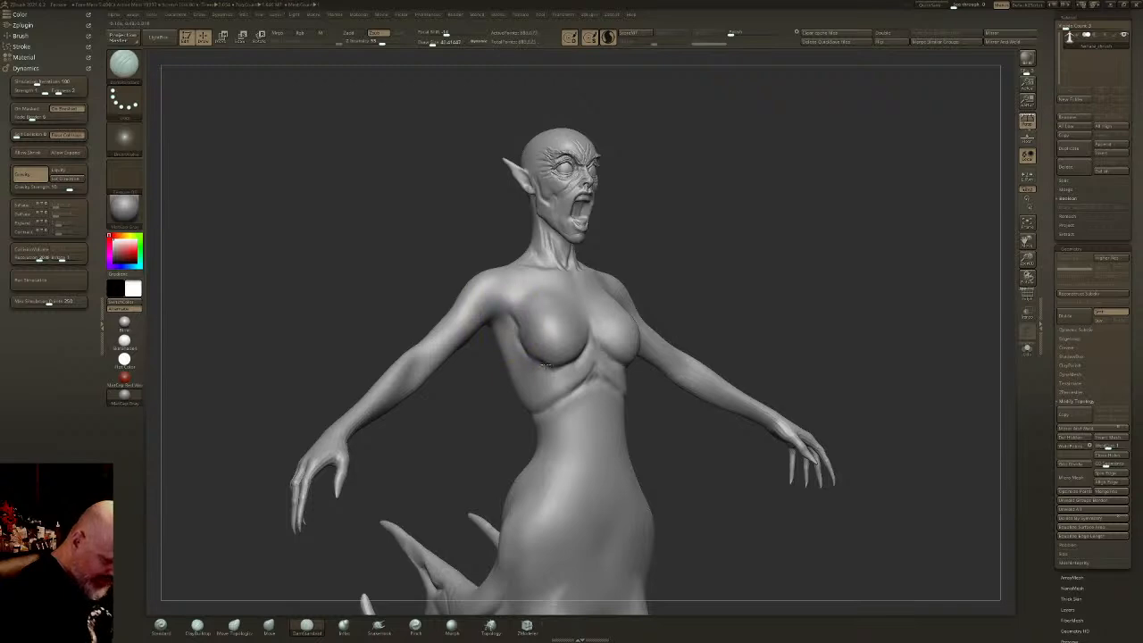
pyautogui.moveTo(556, 371); pyautogui.dragTo(566, 367)
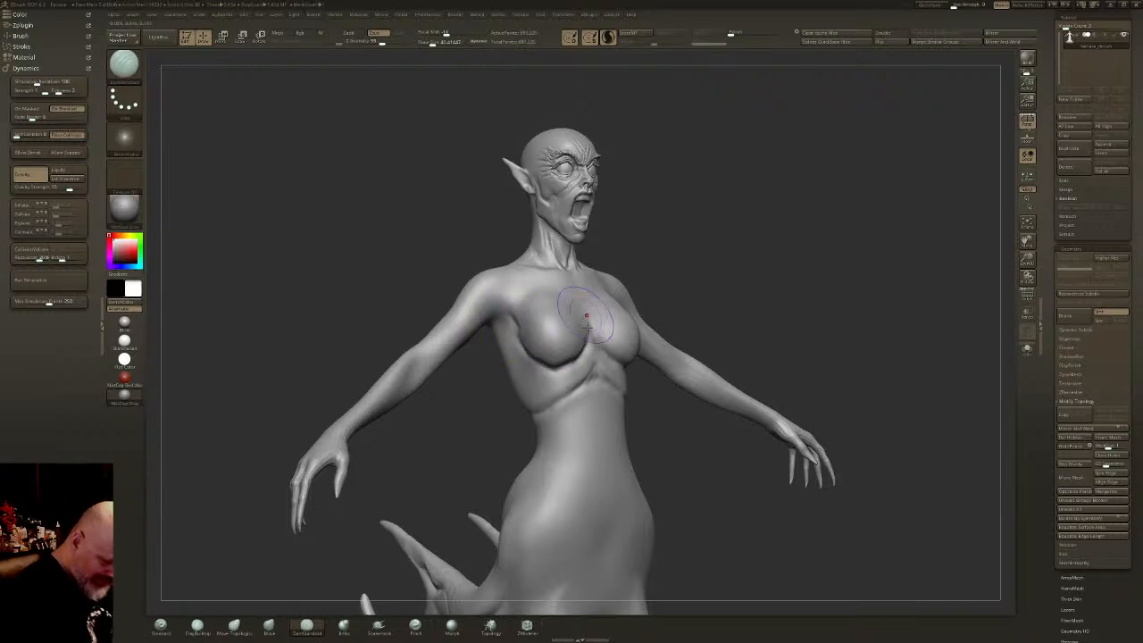
# - Refine the cleavage and the underbust creases with DamStandard, continuing the crease up to the armpits
pyautogui.moveTo(584, 320); pyautogui.dragTo(589, 334, button='right')
pyautogui.press('shift')
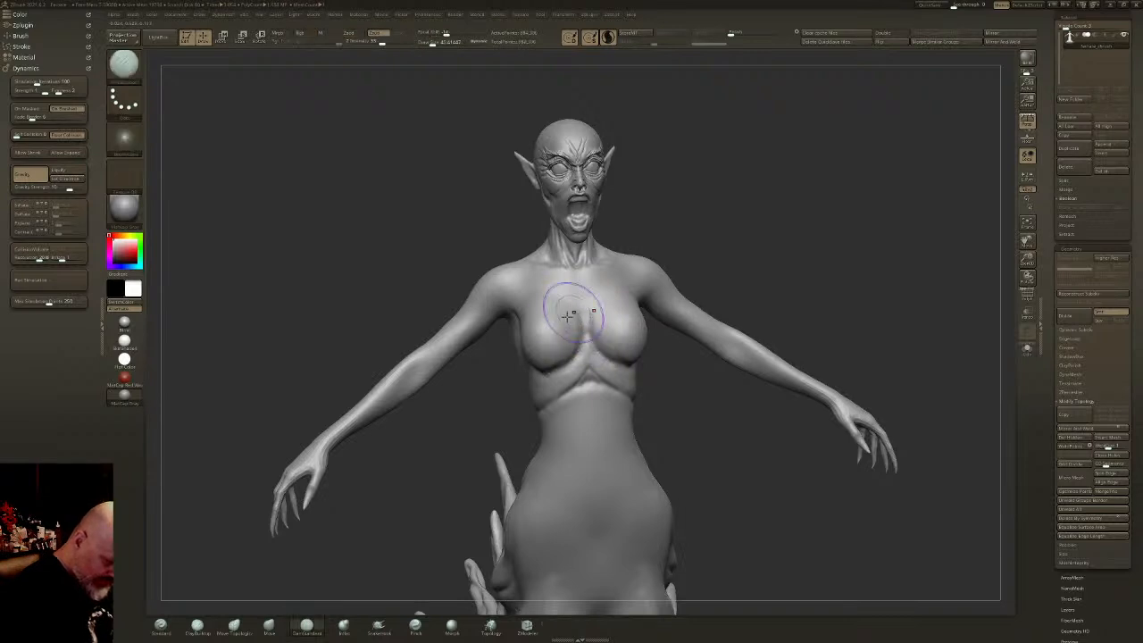
pyautogui.moveTo(583, 327); pyautogui.dragTo(556, 368, button='right')
pyautogui.moveTo(575, 342); pyautogui.dragTo(538, 374)
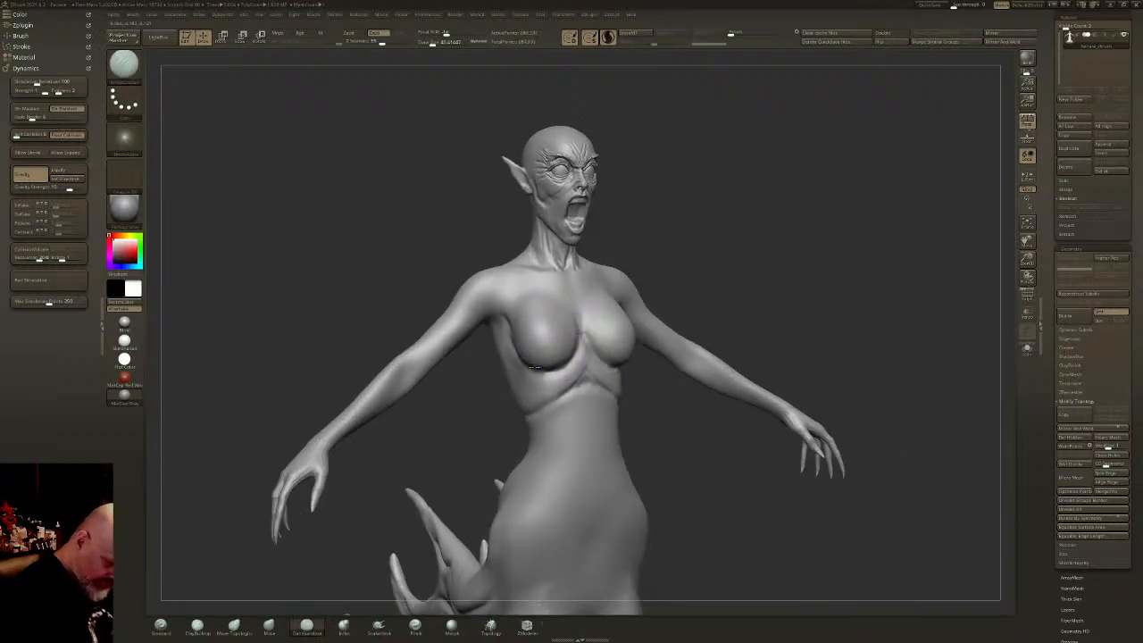
pyautogui.moveTo(521, 361)
pyautogui.mouseDown(button='right')
pyautogui.moveTo(554, 366)
pyautogui.moveTo(499, 330)
pyautogui.mouseUp(button='right')
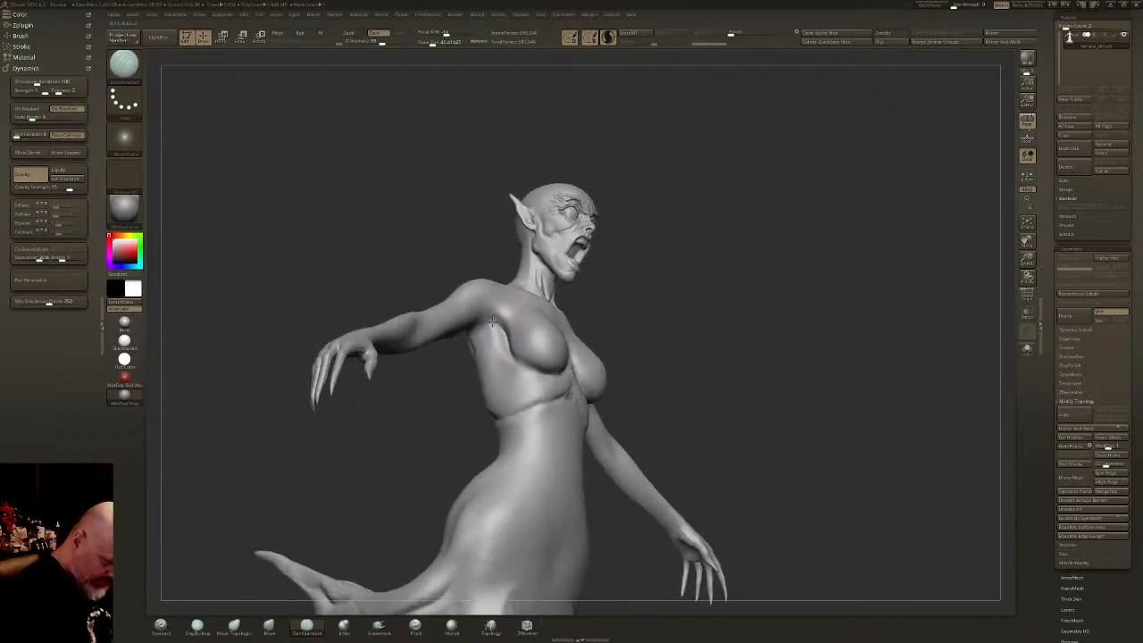
pyautogui.moveTo(495, 315)
pyautogui.mouseDown()
pyautogui.moveTo(509, 348)
pyautogui.moveTo(538, 367)
pyautogui.moveTo(503, 337)
pyautogui.mouseUp()
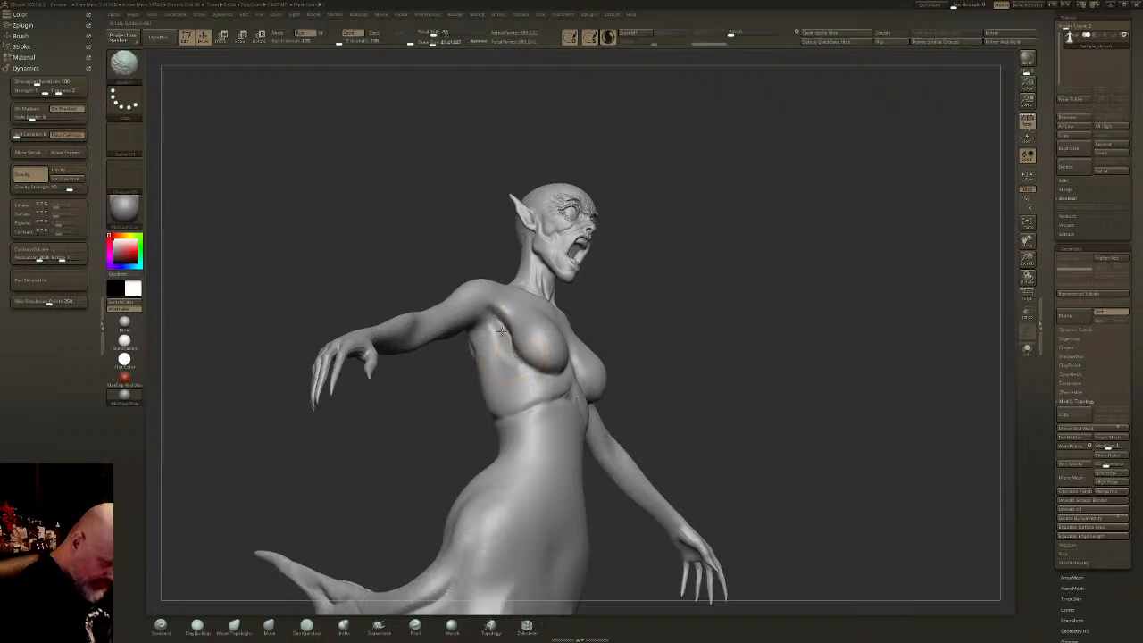
# - Carve the ribs and side muscles below the armpits with DamStandard and soften them by smoothing
pyautogui.moveTo(482, 319); pyautogui.dragTo(483, 322, button='right')
pyautogui.moveTo(487, 322); pyautogui.dragTo(490, 294, button='right')
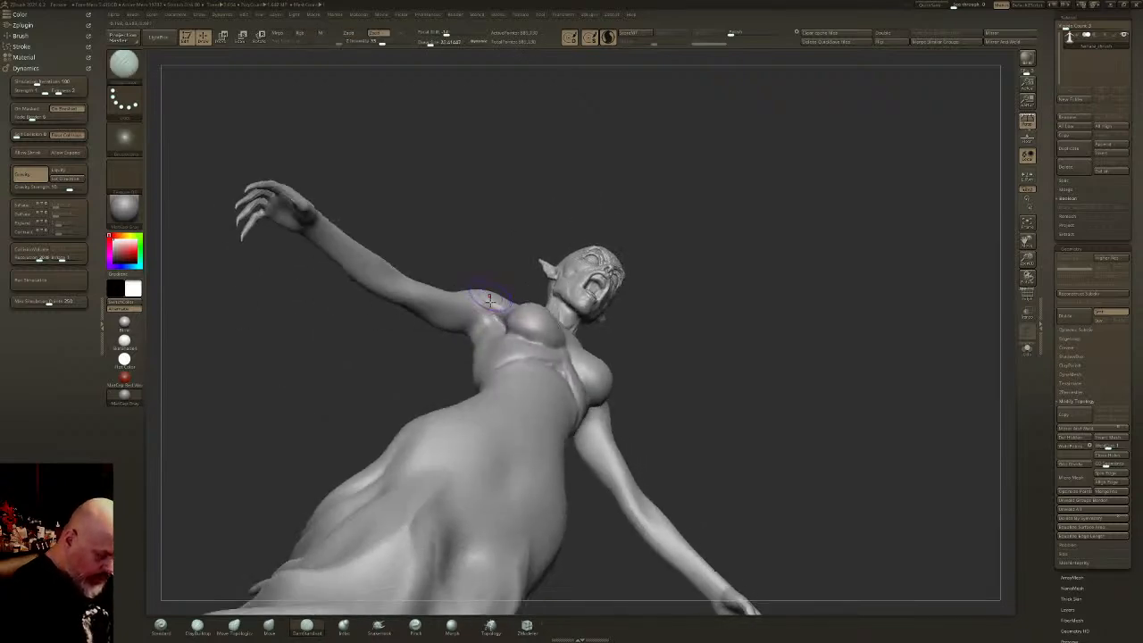
pyautogui.moveTo(476, 336); pyautogui.dragTo(490, 319, button='right')
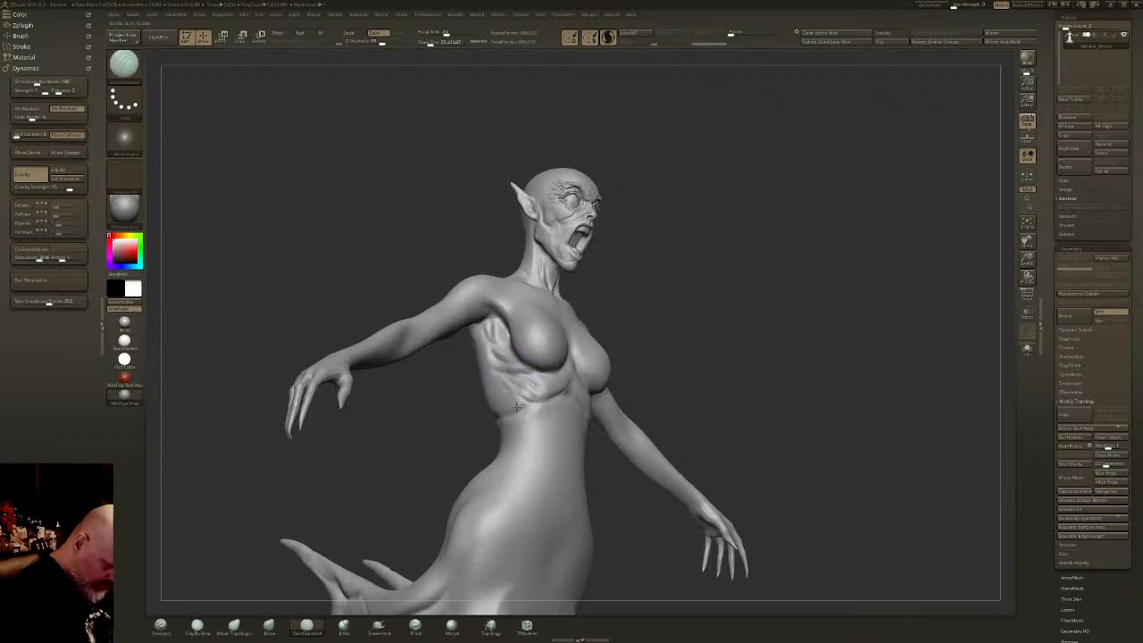
pyautogui.keyDown('shift'); pyautogui.moveTo(505, 359); pyautogui.dragTo(496, 349); pyautogui.keyUp('shift')
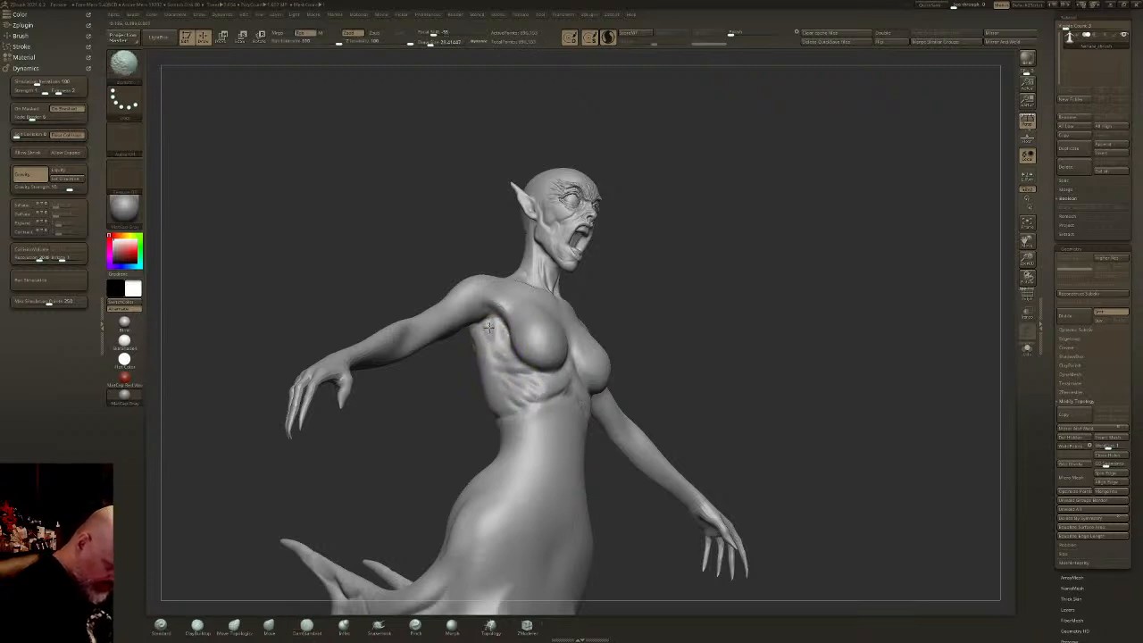
pyautogui.moveTo(487, 329)
pyautogui.mouseDown(button='right')
pyautogui.moveTo(555, 396)
pyautogui.moveTo(495, 334)
pyautogui.moveTo(443, 340)
pyautogui.moveTo(407, 426)
pyautogui.moveTo(308, 581)
pyautogui.mouseUp(button='right')
# - Add volume to the arms with the Inflat brush and smooth the upper arms
pyautogui.click(344, 625)
pyautogui.moveTo(436, 71)
pyautogui.mouseDown(button='right')
pyautogui.moveTo(427, 45)
pyautogui.moveTo(439, 274)
pyautogui.mouseUp(button='right')
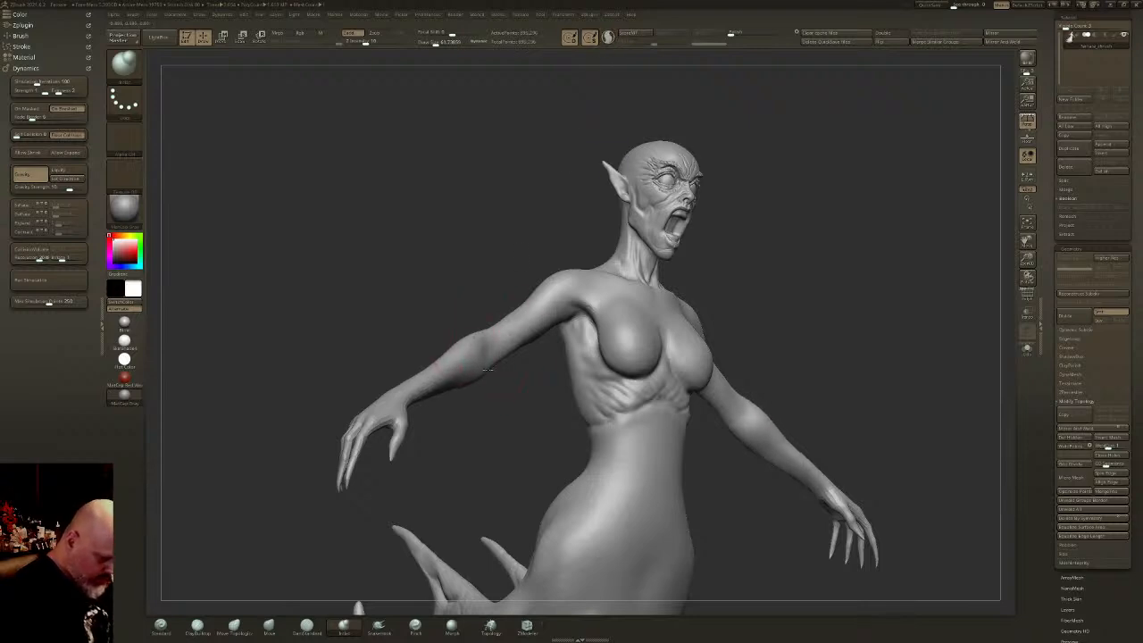
pyautogui.keyDown('shift'); pyautogui.moveTo(525, 334); pyautogui.dragTo(512, 346); pyautogui.keyUp('shift')
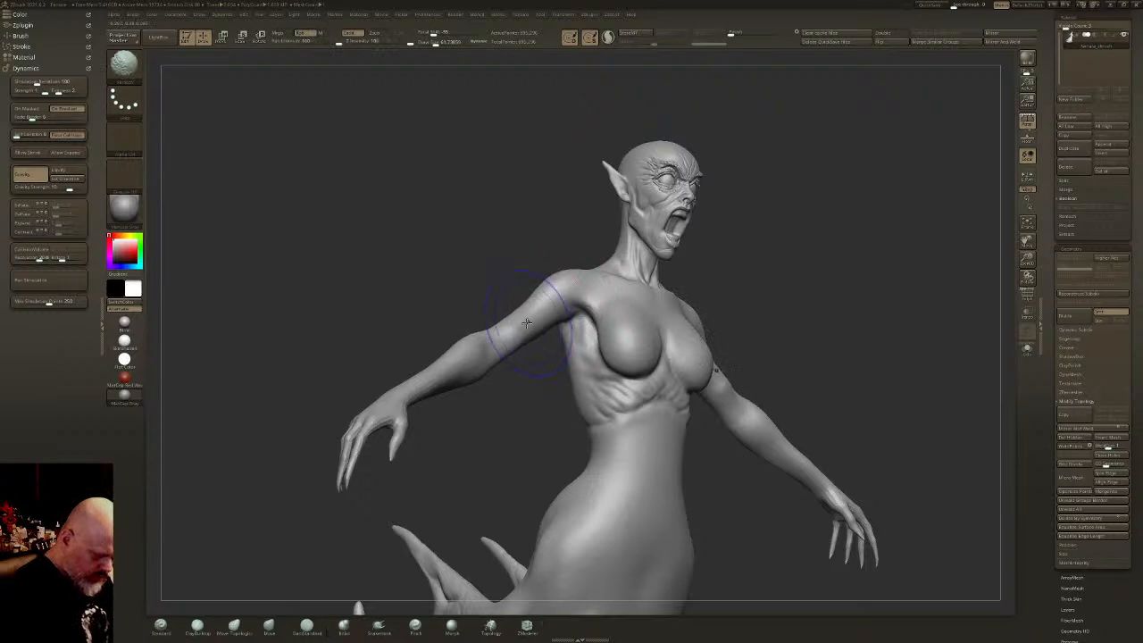
pyautogui.moveTo(647, 302)
pyautogui.keyDown('shift'); pyautogui.mouseDown(button='right')
pyautogui.moveTo(711, 265)
pyautogui.moveTo(635, 214)
pyautogui.mouseUp(button='right'); pyautogui.keyUp('shift')
pyautogui.moveTo(699, 352)
pyautogui.mouseDown(button='right')
pyautogui.moveTo(714, 356)
pyautogui.moveTo(699, 353)
pyautogui.mouseUp(button='right')
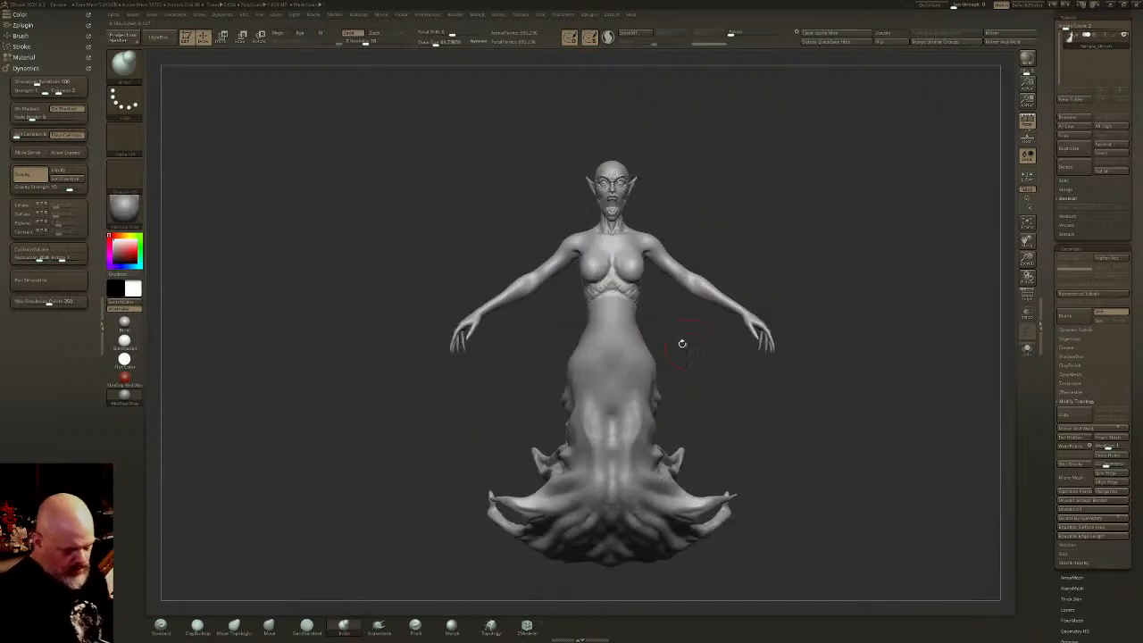
# - Mask the scalp area with MaskLasso along a hairline behind the forehead and ears
pyautogui.moveTo(645, 288)
pyautogui.mouseDown(button='right')
pyautogui.moveTo(665, 245)
pyautogui.moveTo(629, 343)
pyautogui.moveTo(586, 300)
pyautogui.mouseUp(button='right')
pyautogui.moveTo(590, 250)
pyautogui.mouseDown(button='right')
pyautogui.moveTo(643, 259)
pyautogui.moveTo(612, 243)
pyautogui.moveTo(651, 247)
pyautogui.moveTo(646, 263)
pyautogui.moveTo(633, 256)
pyautogui.mouseUp(button='right')
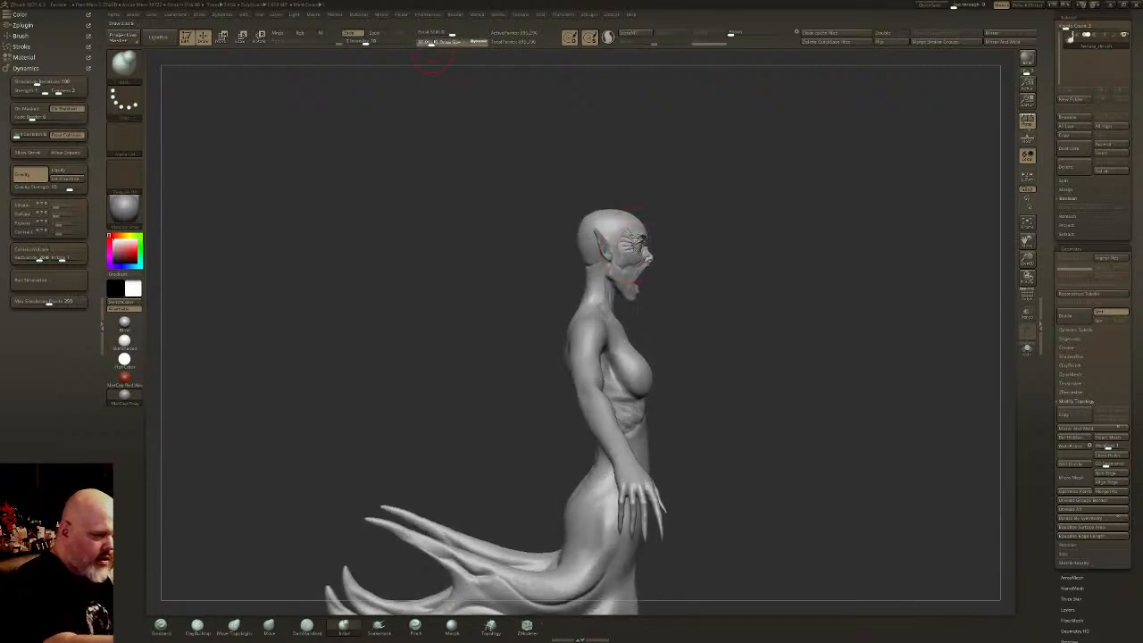
pyautogui.keyDown('ctrl'); pyautogui.moveTo(527, 174); pyautogui.dragTo(550, 226, button='right'); pyautogui.keyUp('ctrl')
pyautogui.keyDown('ctrl'); pyautogui.click(131, 65); pyautogui.keyUp('ctrl')
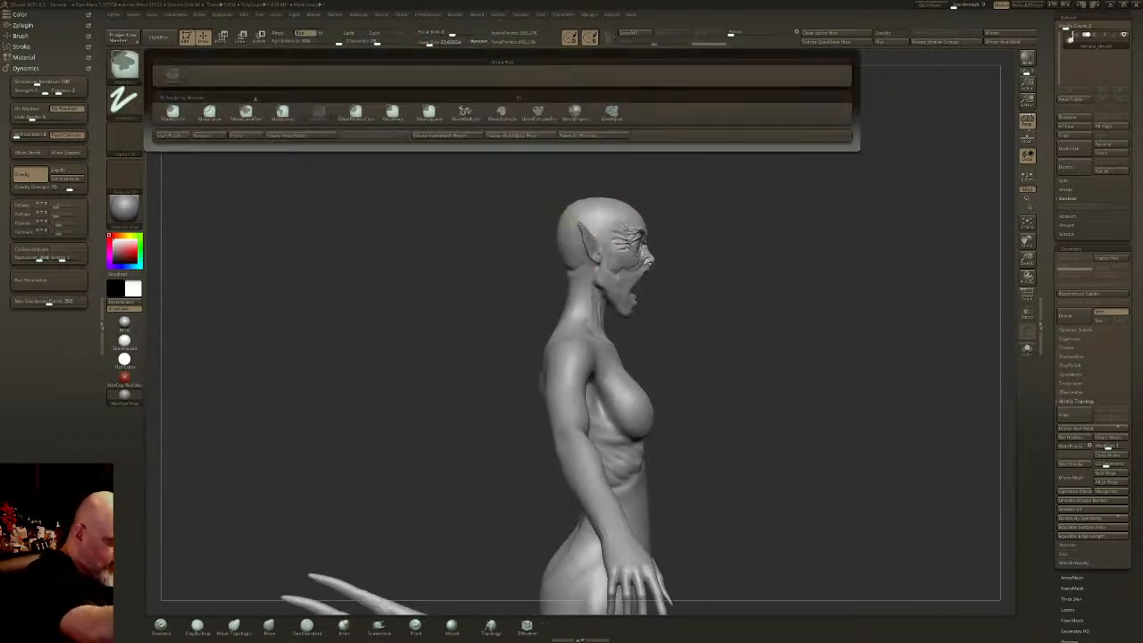
pyautogui.click(282, 112)
pyautogui.keyDown('ctrl'); pyautogui.moveTo(616, 214); pyautogui.dragTo(641, 187, button='right'); pyautogui.keyUp('ctrl')
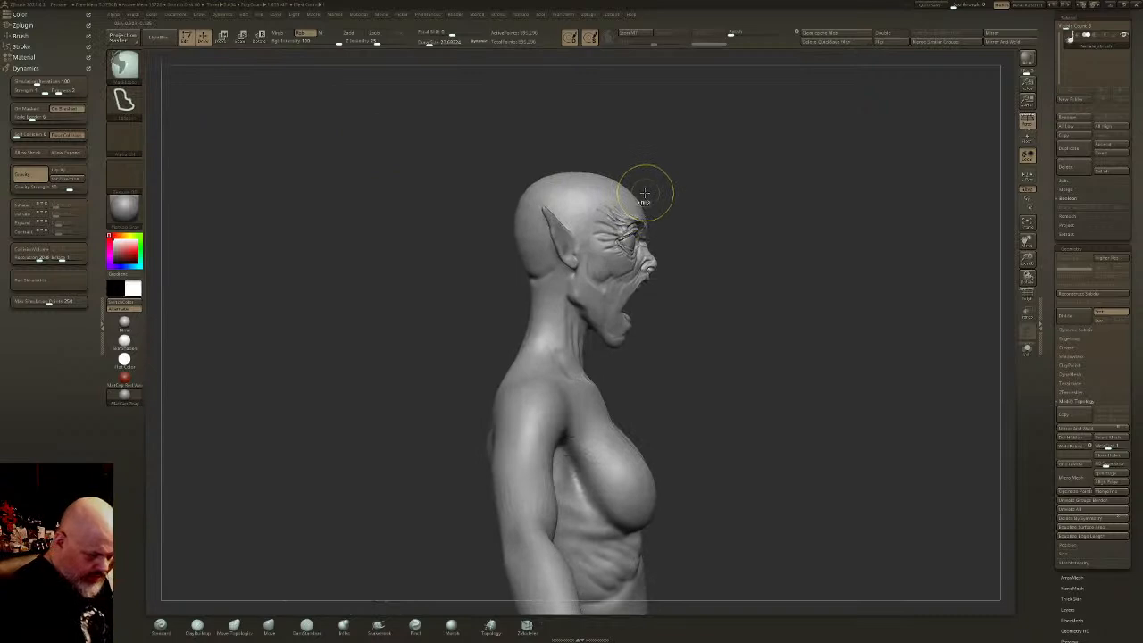
pyautogui.moveTo(610, 183)
pyautogui.keyDown('ctrl'); pyautogui.mouseDown()
pyautogui.moveTo(555, 245)
pyautogui.moveTo(548, 286)
pyautogui.moveTo(569, 63)
pyautogui.moveTo(643, 125)
pyautogui.mouseUp(); pyautogui.keyUp('ctrl')
pyautogui.moveTo(611, 272); pyautogui.dragTo(670, 260, button='right')
pyautogui.moveTo(677, 158)
pyautogui.keyDown('ctrl'); pyautogui.mouseDown()
pyautogui.moveTo(643, 186)
pyautogui.moveTo(631, 253)
pyautogui.moveTo(672, 284)
pyautogui.mouseUp(); pyautogui.keyUp('ctrl')
pyautogui.keyDown('shift'); pyautogui.moveTo(697, 267); pyautogui.dragTo(665, 270, button='right'); pyautogui.keyUp('shift')
# - Invert the mask until only the scalp is masked and the face and body are free
pyautogui.keyDown('ctrl'); pyautogui.click(631, 154); pyautogui.keyUp('ctrl')
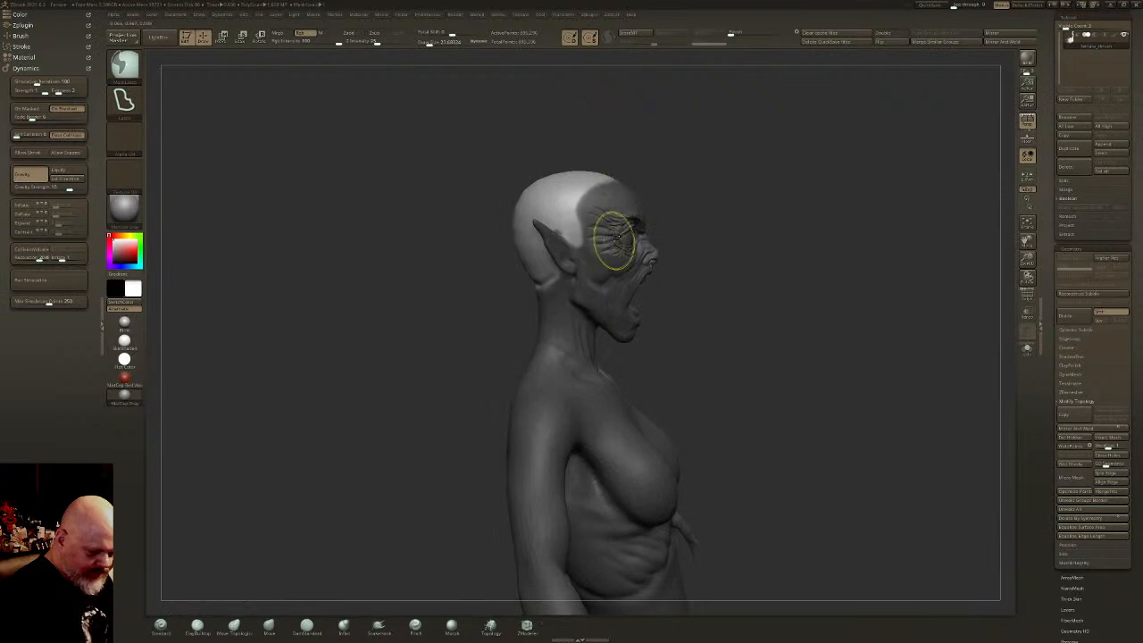
pyautogui.keyDown('ctrl'); pyautogui.click(645, 183); pyautogui.keyUp('ctrl')
pyautogui.keyDown('ctrl'); pyautogui.click(645, 184); pyautogui.keyUp('ctrl')
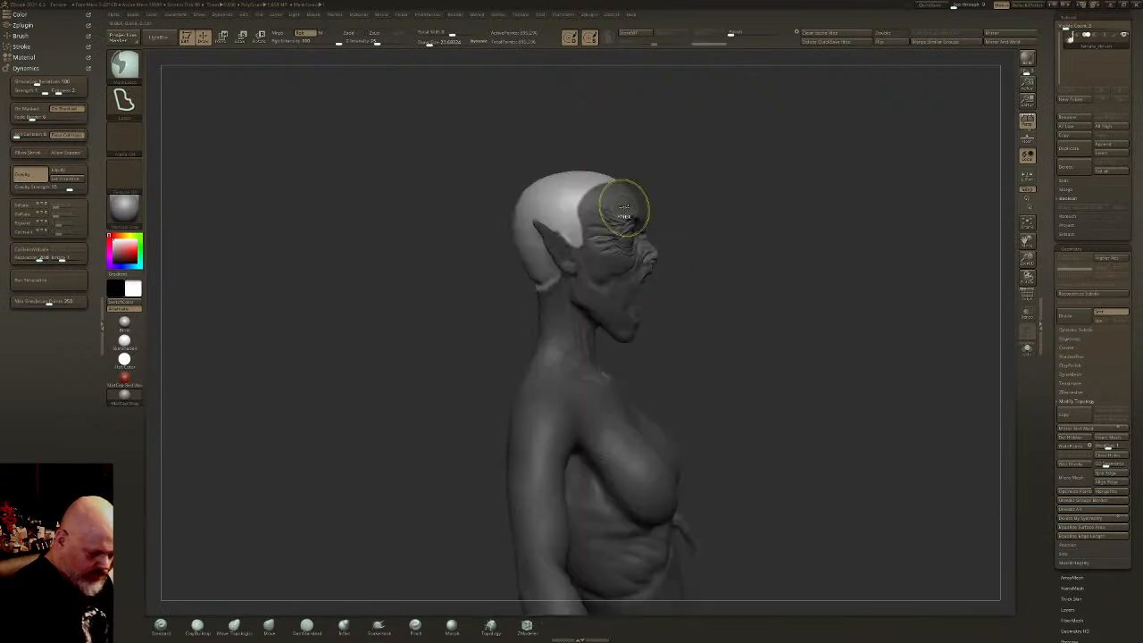
pyautogui.keyDown('ctrl'); pyautogui.click(646, 179); pyautogui.keyUp('ctrl')
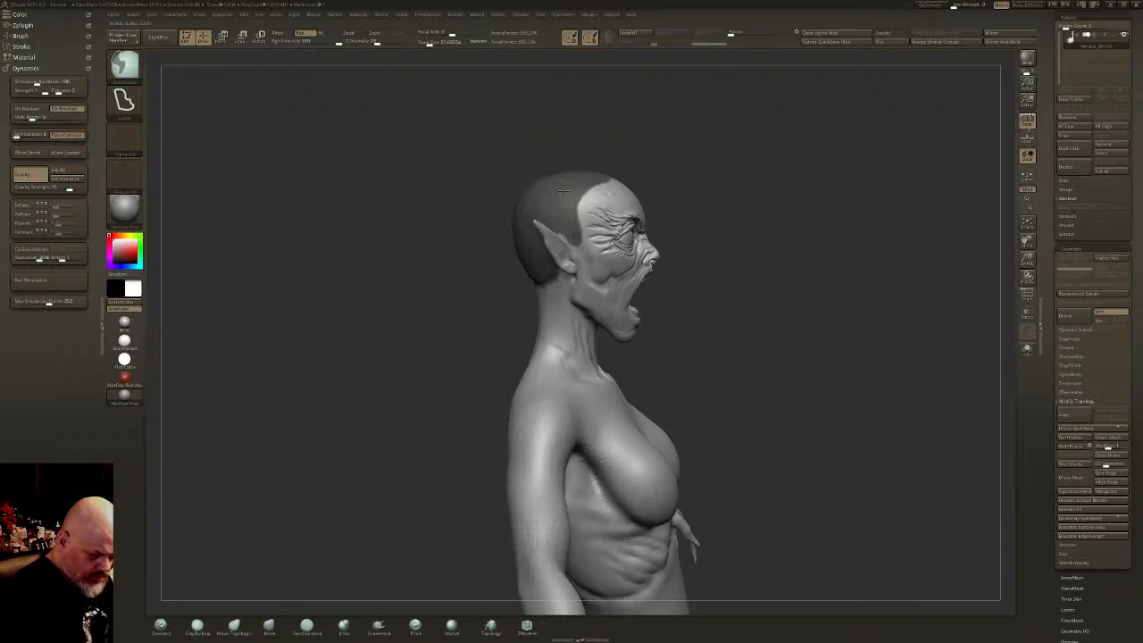
# - Refine the scalp mask into a clean hairline with a widow's peak at the centre of the forehead
pyautogui.moveTo(656, 165); pyautogui.dragTo(327, 177)
pyautogui.keyDown('ctrl'); pyautogui.click(127, 67); pyautogui.keyUp('ctrl')
pyautogui.keyDown('ctrl'); pyautogui.click(206, 75); pyautogui.keyUp('ctrl')
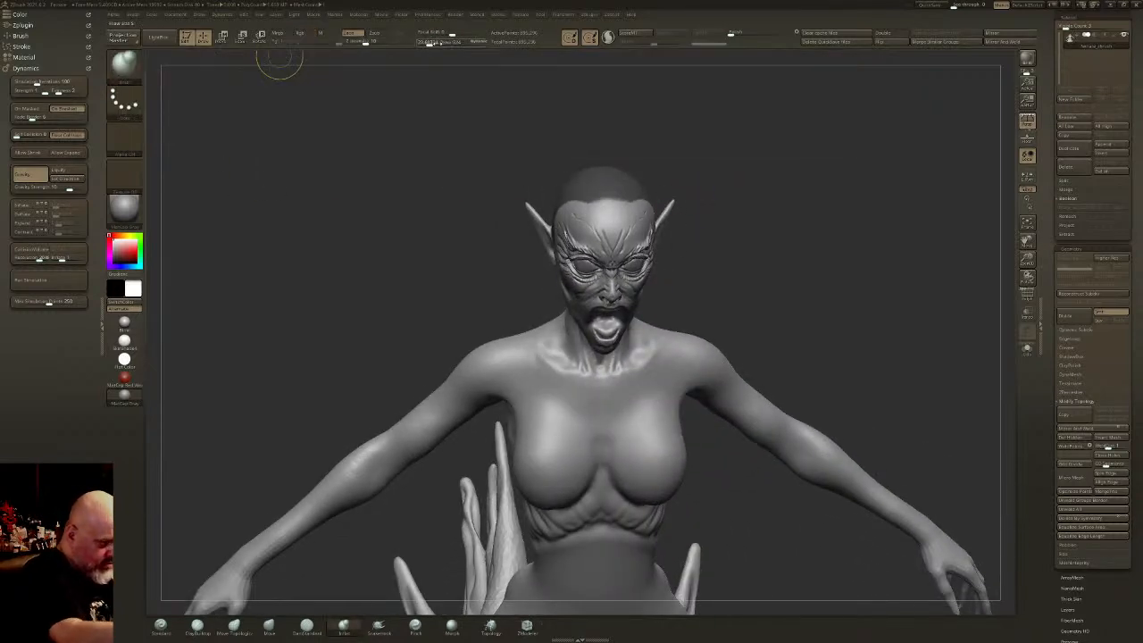
pyautogui.click(425, 43)
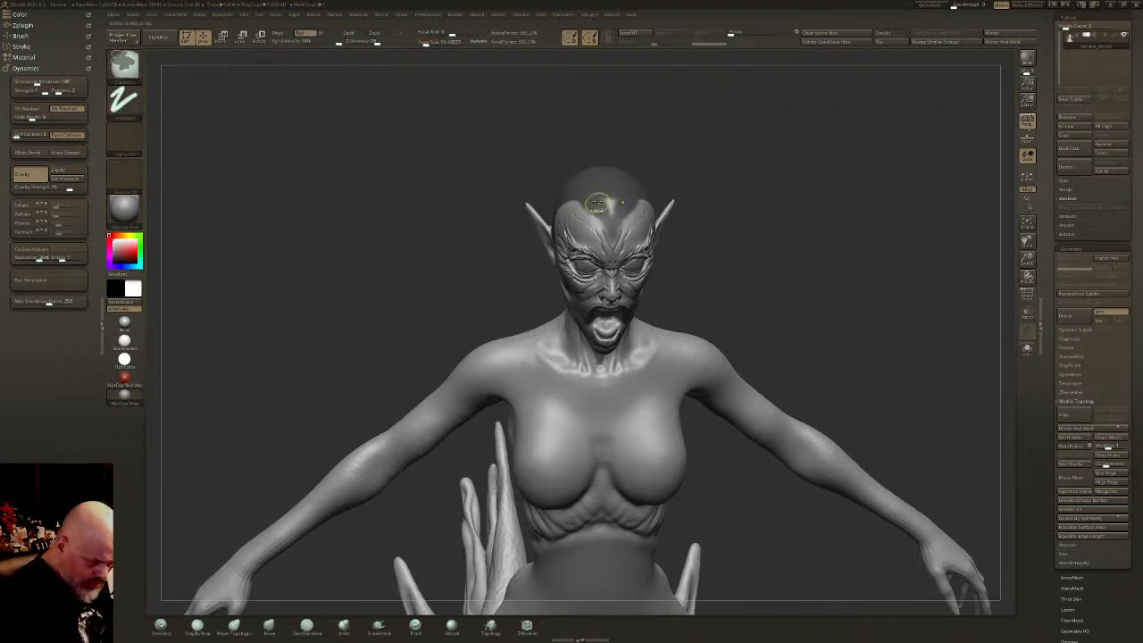
pyautogui.keyDown('ctrl'); pyautogui.keyDown('alt'); pyautogui.moveTo(589, 221); pyautogui.dragTo(585, 214); pyautogui.keyUp('alt'); pyautogui.keyUp('ctrl')
pyautogui.moveTo(428, 214); pyautogui.dragTo(580, 221)
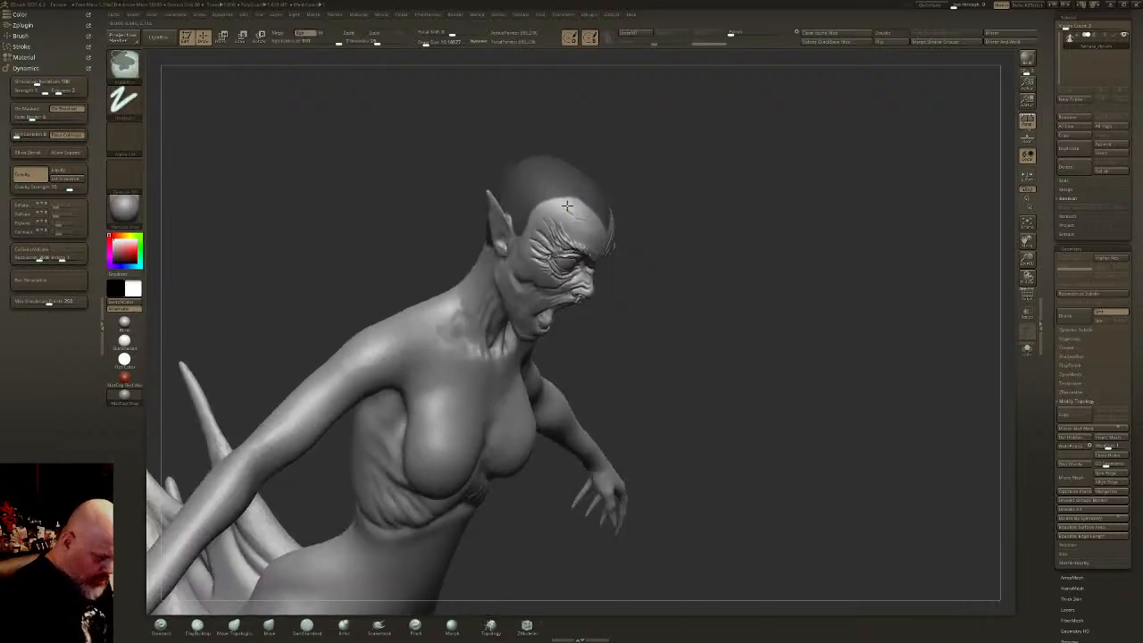
pyautogui.moveTo(706, 214)
pyautogui.mouseDown()
pyautogui.moveTo(633, 199)
pyautogui.moveTo(694, 281)
pyautogui.moveTo(678, 294)
pyautogui.moveTo(545, 303)
pyautogui.mouseUp()
pyautogui.keyDown('alt'); pyautogui.moveTo(814, 354); pyautogui.dragTo(687, 370); pyautogui.keyUp('alt')
# - Extract a thick shell from the masked scalp and accept it as a separate subtool
pyautogui.click(1068, 227)
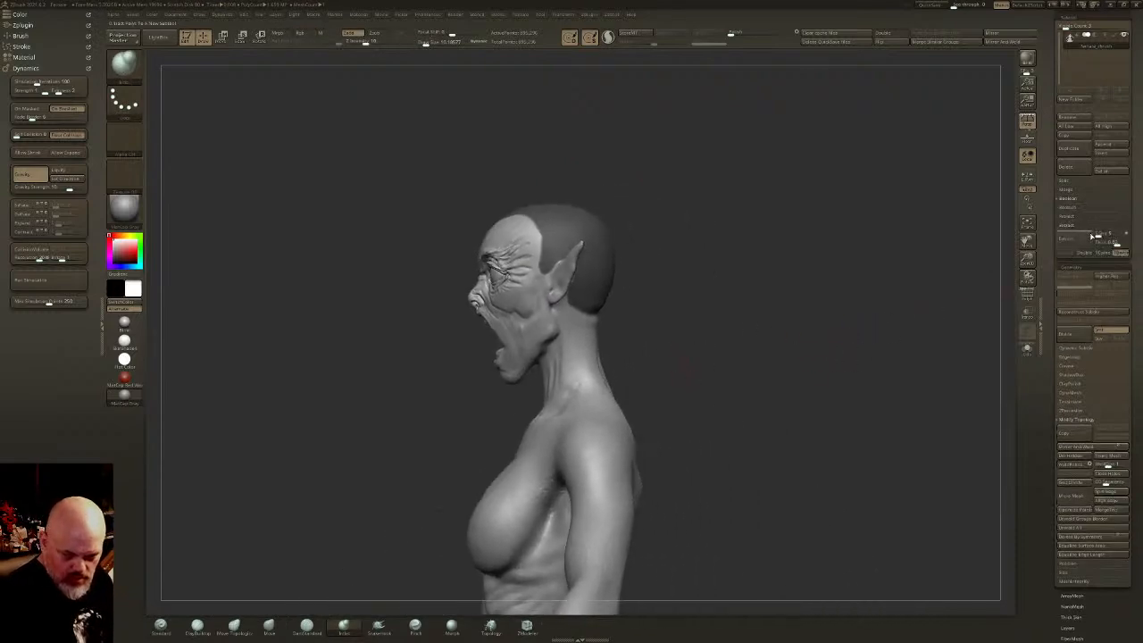
pyautogui.click(1070, 240)
pyautogui.click(1065, 252)
pyautogui.moveTo(692, 371); pyautogui.dragTo(803, 345)
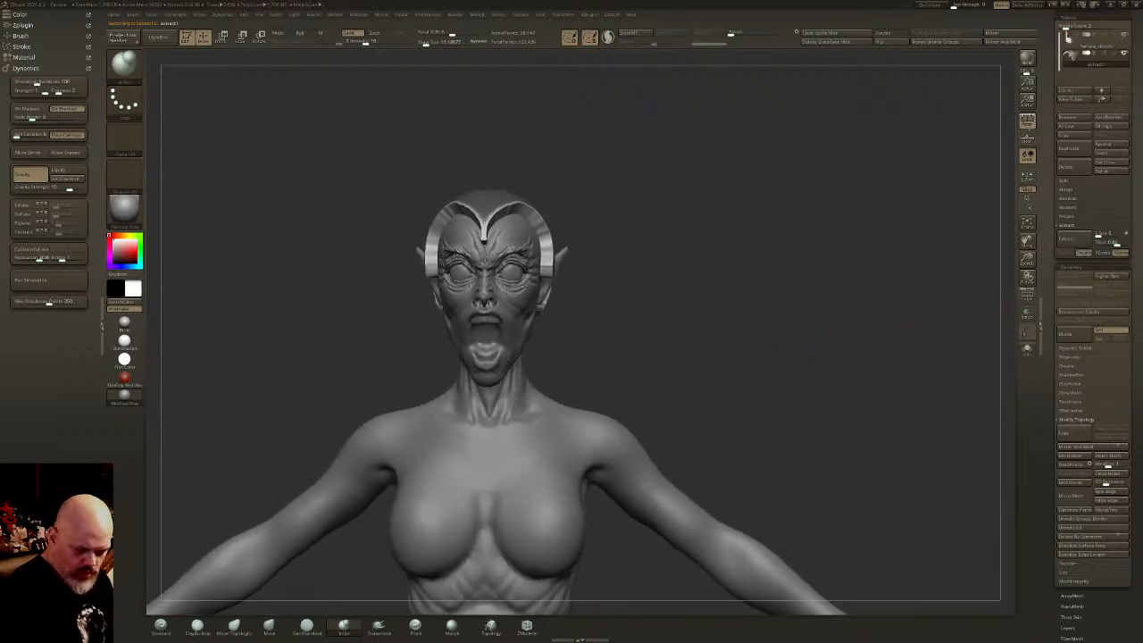
# - Isolate the extracted cap and smooth its stepped rim around the hairline, ears and nape
pyautogui.click(1025, 350)
pyautogui.moveTo(619, 275); pyautogui.dragTo(733, 265)
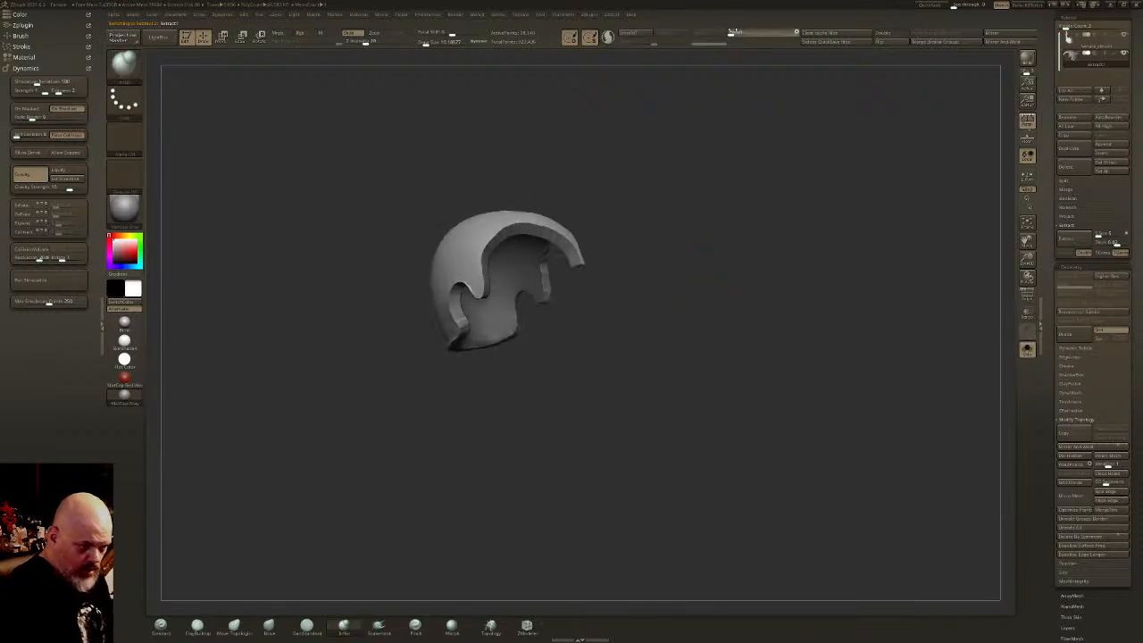
pyautogui.click(730, 32)
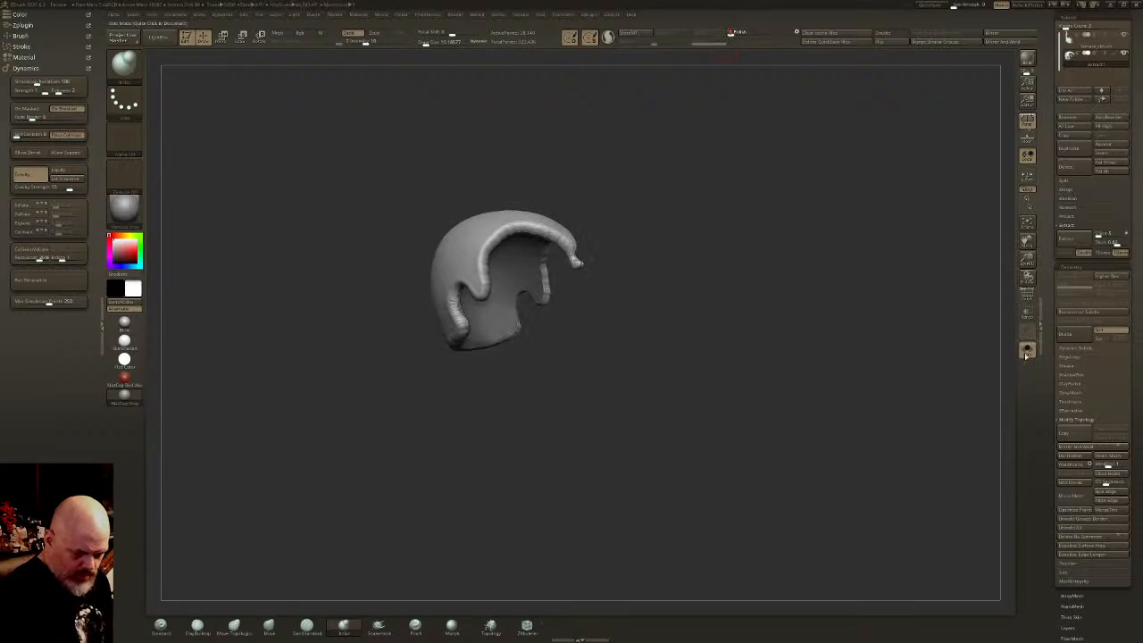
pyautogui.hotkey('ctrl', 'z')
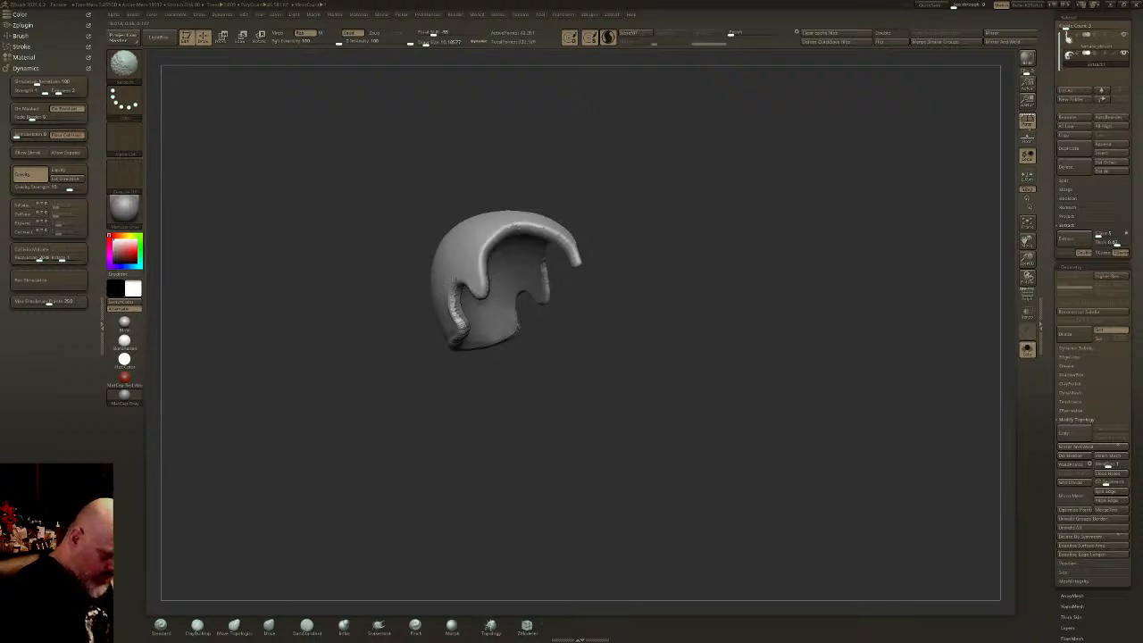
pyautogui.moveTo(455, 333); pyautogui.dragTo(518, 329, button='right')
pyautogui.moveTo(503, 242); pyautogui.dragTo(409, 318, button='right')
pyautogui.moveTo(721, 275); pyautogui.dragTo(907, 174, button='right')
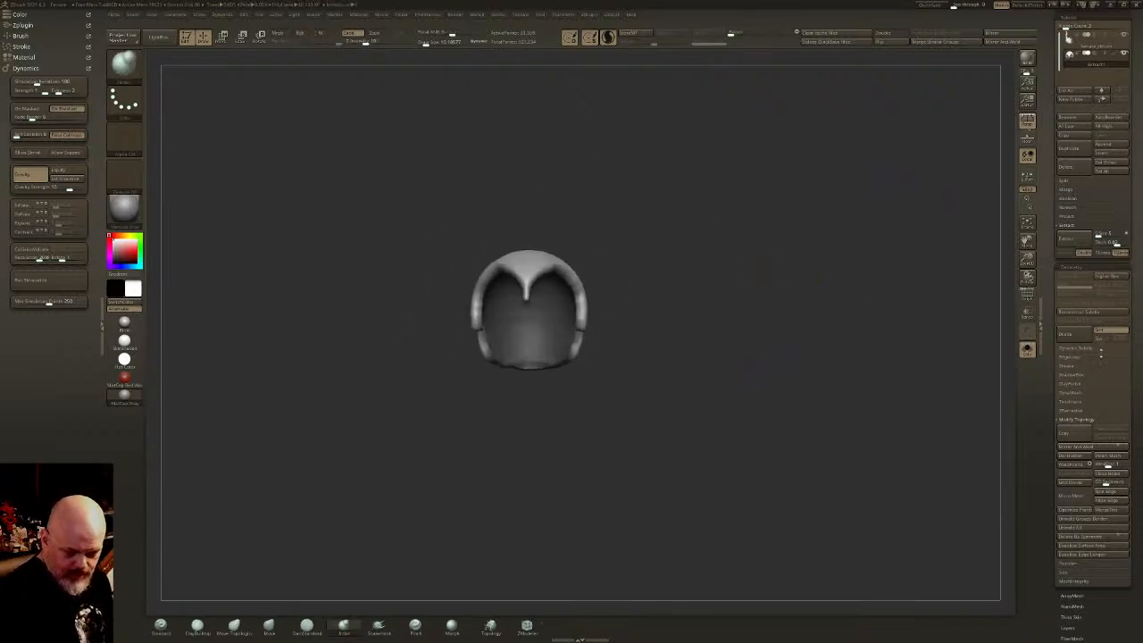
# - Apply ClayPolish to the cap, clear its mask and polish the surface further
pyautogui.click(1084, 382)
pyautogui.click(1075, 401)
pyautogui.moveTo(800, 393)
pyautogui.mouseDown(button='right')
pyautogui.moveTo(786, 395)
pyautogui.moveTo(900, 384)
pyautogui.moveTo(868, 341)
pyautogui.mouseUp(button='right')
pyautogui.keyDown('ctrl'); pyautogui.moveTo(964, 272); pyautogui.dragTo(786, 121); pyautogui.keyUp('ctrl')
pyautogui.moveTo(732, 34); pyautogui.dragTo(749, 33)
pyautogui.click(1027, 350)
pyautogui.moveTo(843, 364)
pyautogui.mouseDown()
pyautogui.moveTo(747, 361)
pyautogui.moveTo(856, 348)
pyautogui.mouseUp()
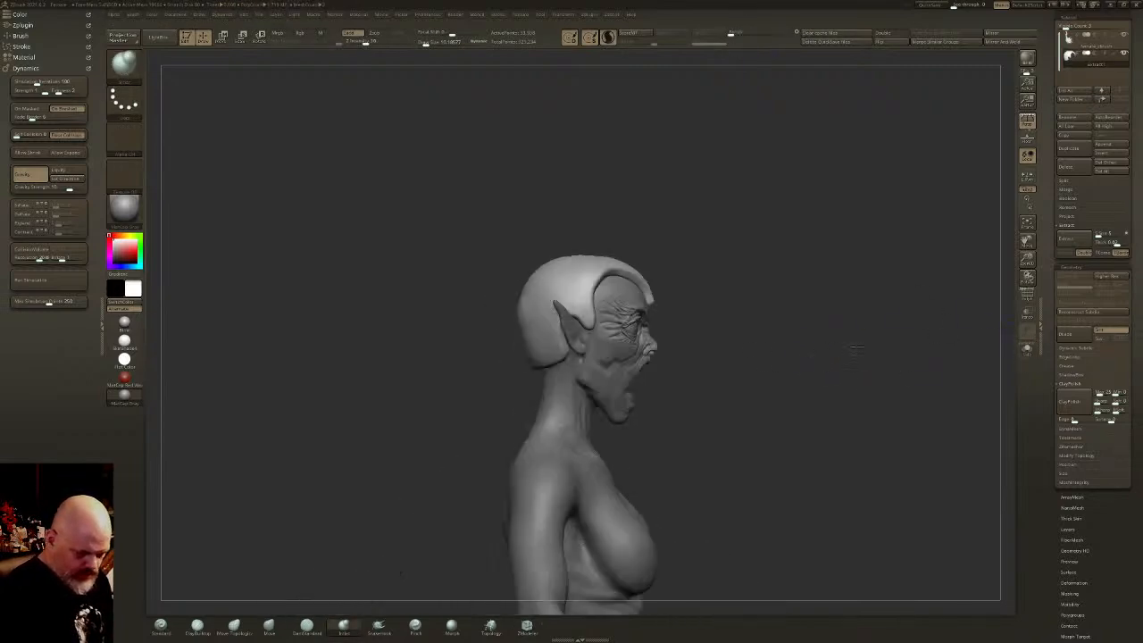
# - Mask the cap's inner surface by its polygroup and bring the outer shell and figure back into view
pyautogui.click(1027, 349)
pyautogui.moveTo(992, 315); pyautogui.dragTo(907, 290)
pyautogui.keyDown('ctrl'); pyautogui.keyDown('shift'); pyautogui.click(606, 299); pyautogui.keyUp('shift'); pyautogui.keyUp('ctrl')
pyautogui.keyDown('ctrl'); pyautogui.click(683, 292); pyautogui.keyUp('ctrl')
pyautogui.keyDown('ctrl'); pyautogui.keyDown('shift'); pyautogui.click(708, 297); pyautogui.keyUp('shift'); pyautogui.keyUp('ctrl')
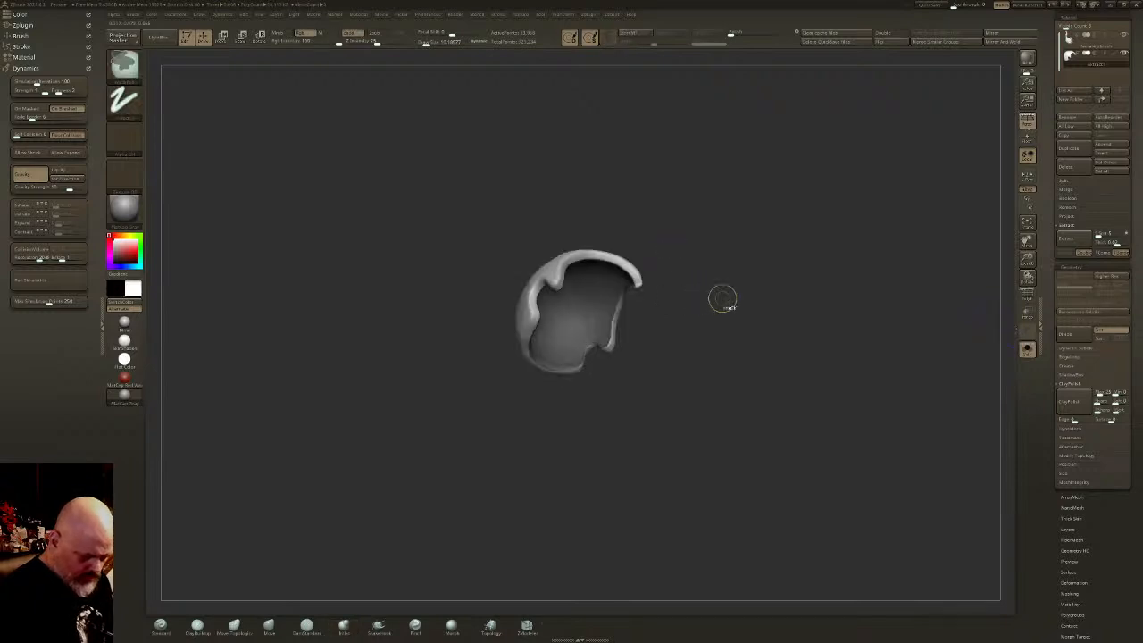
pyautogui.click(1027, 349)
pyautogui.moveTo(867, 393)
pyautogui.mouseDown()
pyautogui.moveTo(888, 438)
pyautogui.moveTo(855, 334)
pyautogui.mouseUp()
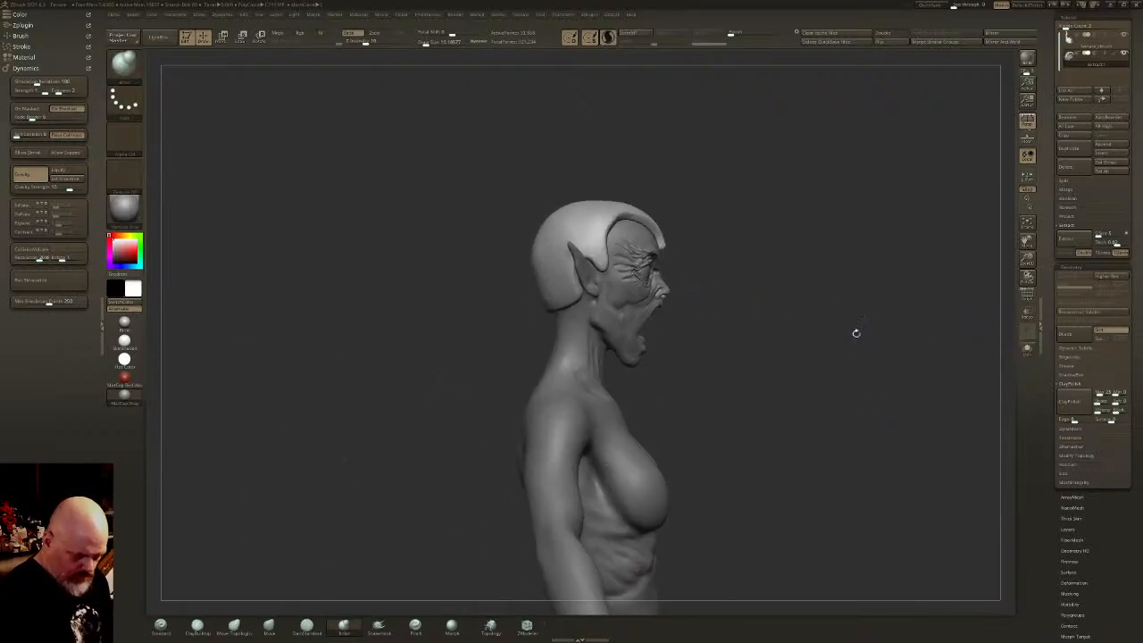
# - Move the cap's unmasked outer shell upward into a tall crown above the skull and polish it
pyautogui.moveTo(812, 378)
pyautogui.mouseDown()
pyautogui.moveTo(694, 400)
pyautogui.moveTo(858, 393)
pyautogui.moveTo(736, 379)
pyautogui.mouseUp()
pyautogui.press('w')
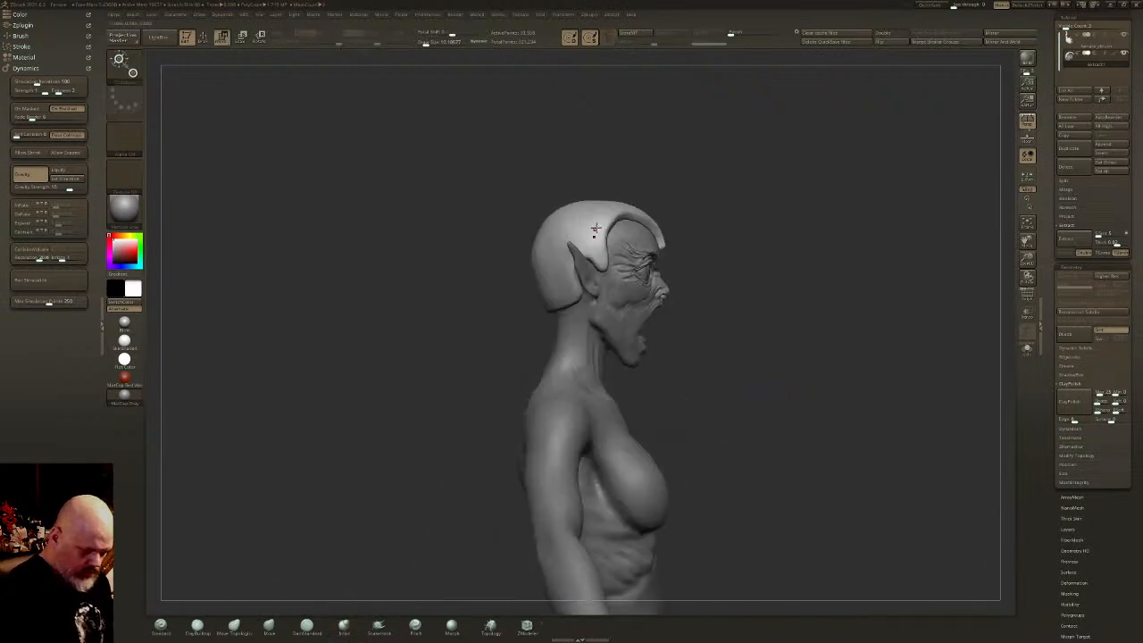
pyautogui.keyDown('alt'); pyautogui.click(606, 157); pyautogui.keyUp('alt')
pyautogui.moveTo(634, 191); pyautogui.dragTo(627, 127)
pyautogui.hotkey('ctrl', 'z')
pyautogui.moveTo(635, 198)
pyautogui.keyDown('ctrl'); pyautogui.mouseDown()
pyautogui.moveTo(623, 147)
pyautogui.moveTo(617, 156)
pyautogui.mouseUp(); pyautogui.keyUp('ctrl')
pyautogui.keyDown('ctrl'); pyautogui.moveTo(620, 145); pyautogui.dragTo(617, 123); pyautogui.keyUp('ctrl')
pyautogui.press('q')
pyautogui.moveTo(731, 35); pyautogui.dragTo(796, 35)
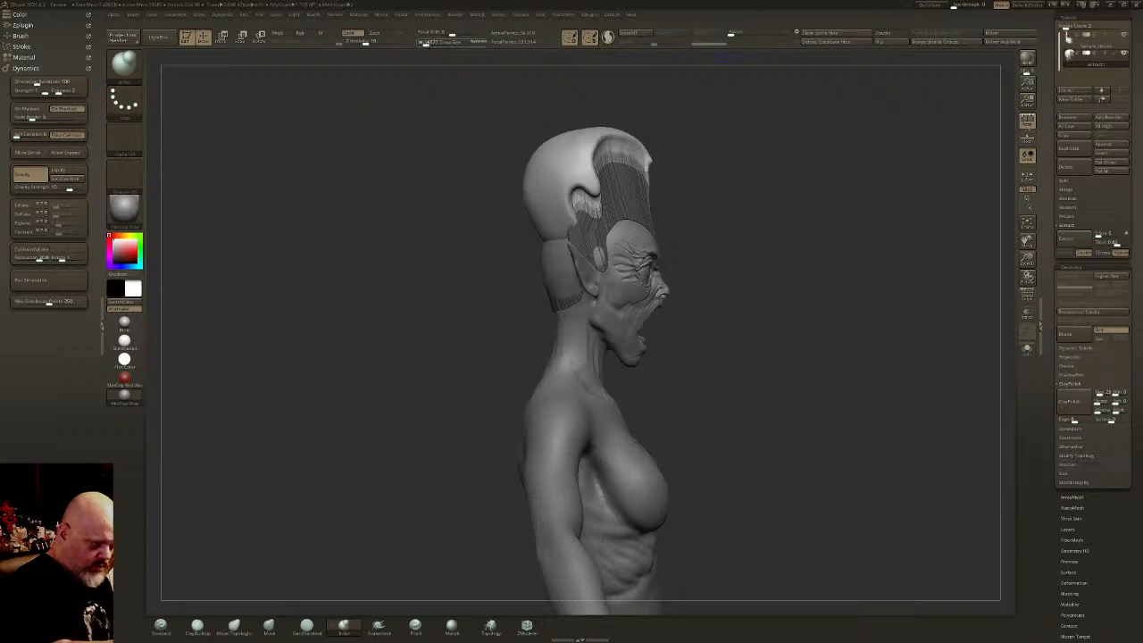
# - Smooth the stretched area at the front of the crown and raise the outer shell slightly further
pyautogui.keyDown('ctrl'); pyautogui.click(622, 173); pyautogui.keyUp('ctrl')
pyautogui.keyDown('shift'); pyautogui.moveTo(626, 179); pyautogui.dragTo(621, 165); pyautogui.keyUp('shift')
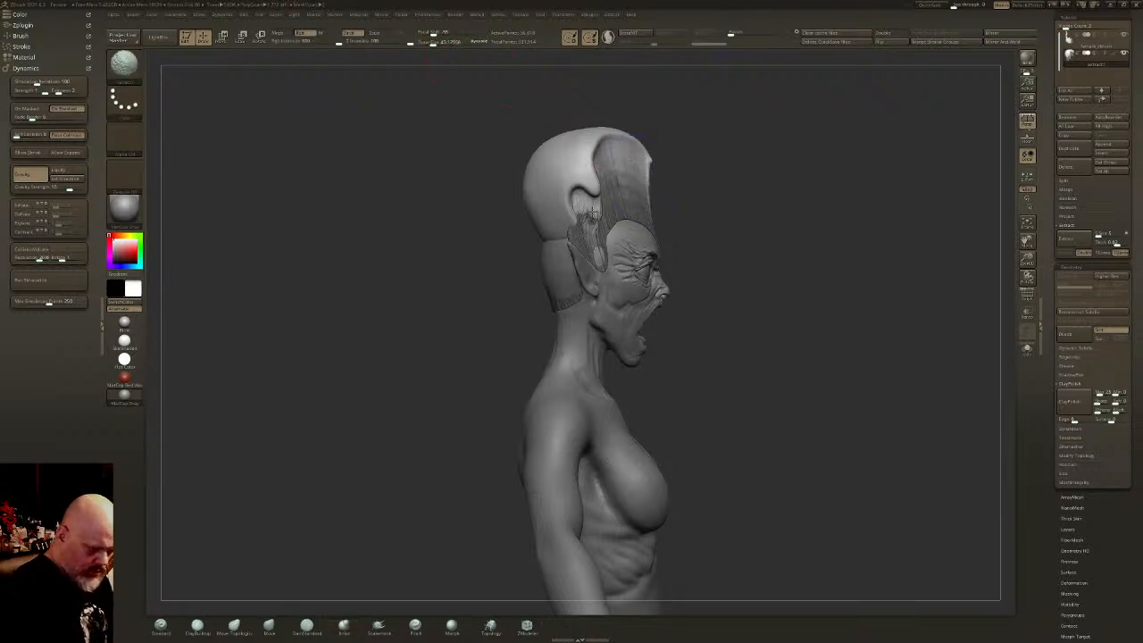
pyautogui.press('w')
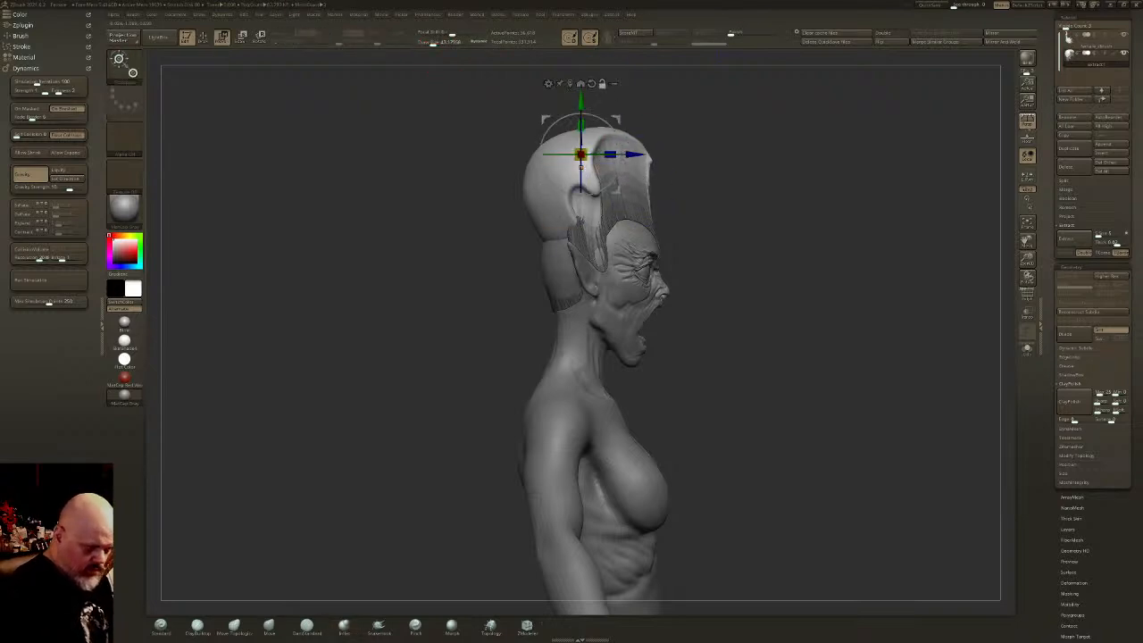
pyautogui.moveTo(586, 146); pyautogui.dragTo(595, 123)
pyautogui.press('q')
pyautogui.moveTo(804, 169); pyautogui.dragTo(661, 159)
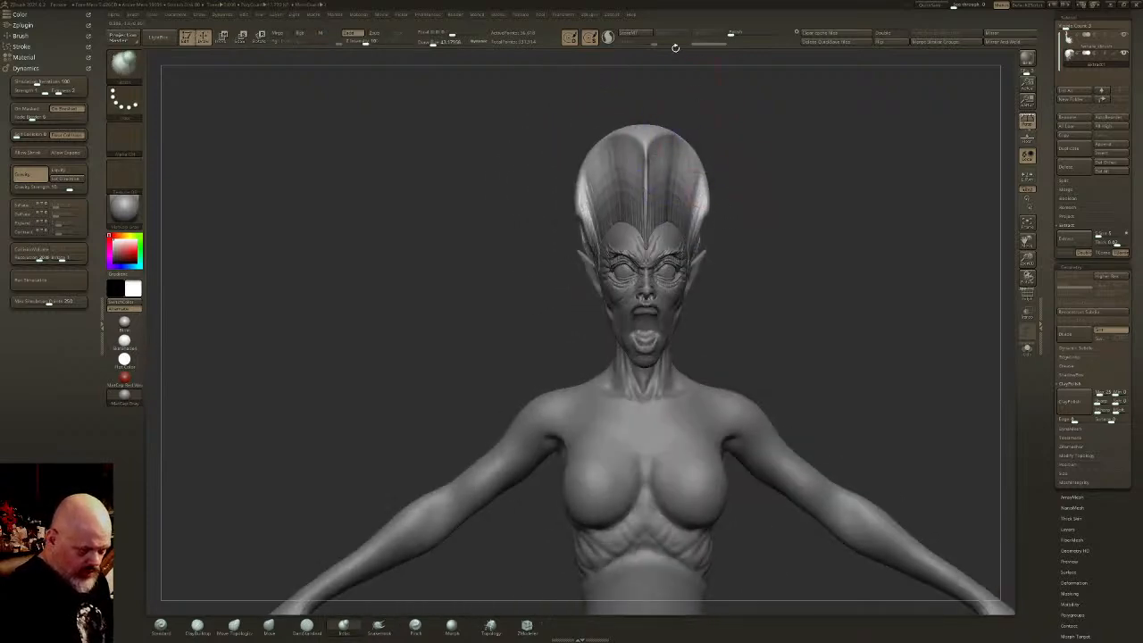
# - Smooth the stretched front and sides of the raised hair volume
pyautogui.moveTo(686, 143)
pyautogui.keyDown('shift'); pyautogui.mouseDown()
pyautogui.moveTo(661, 145)
pyautogui.moveTo(694, 174)
pyautogui.moveTo(699, 210)
pyautogui.moveTo(848, 179)
pyautogui.mouseUp(); pyautogui.keyUp('shift')
pyautogui.keyDown('shift'); pyautogui.moveTo(644, 175); pyautogui.dragTo(644, 196); pyautogui.keyUp('shift')
pyautogui.moveTo(652, 164); pyautogui.dragTo(697, 151, button='right')
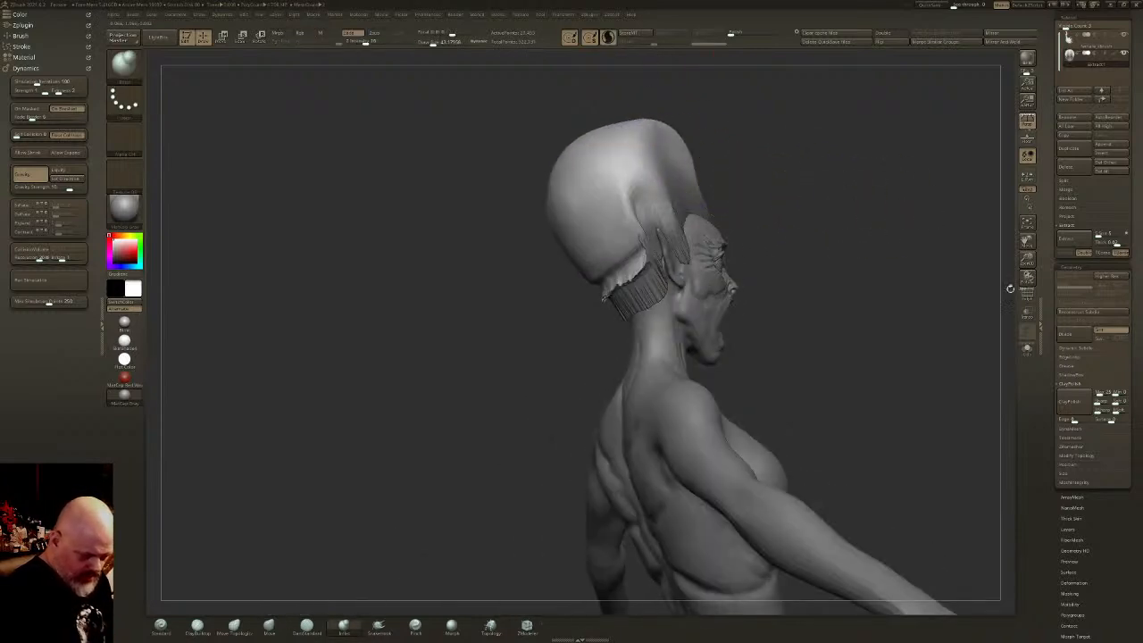
# - Isolate the cap's inner surface, grow the visible area outward and polish it
pyautogui.click(1026, 346)
pyautogui.moveTo(857, 332); pyautogui.dragTo(755, 268)
pyautogui.keyDown('ctrl'); pyautogui.keyDown('shift'); pyautogui.click(659, 239); pyautogui.keyUp('shift'); pyautogui.keyUp('ctrl')
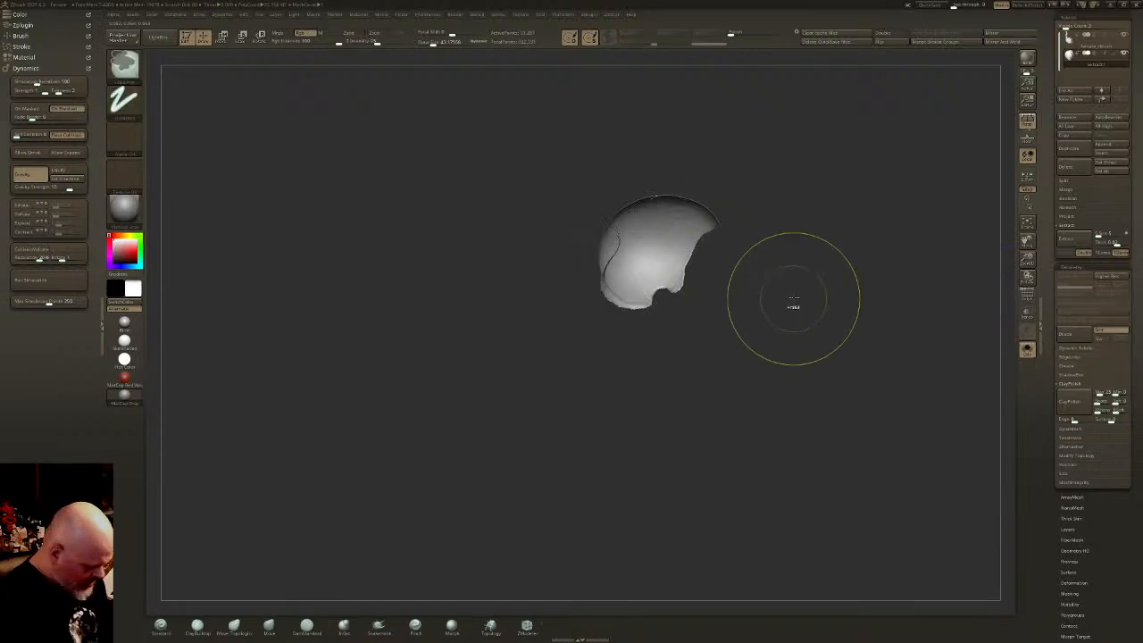
pyautogui.click(745, 35)
pyautogui.moveTo(724, 115); pyautogui.dragTo(737, 119)
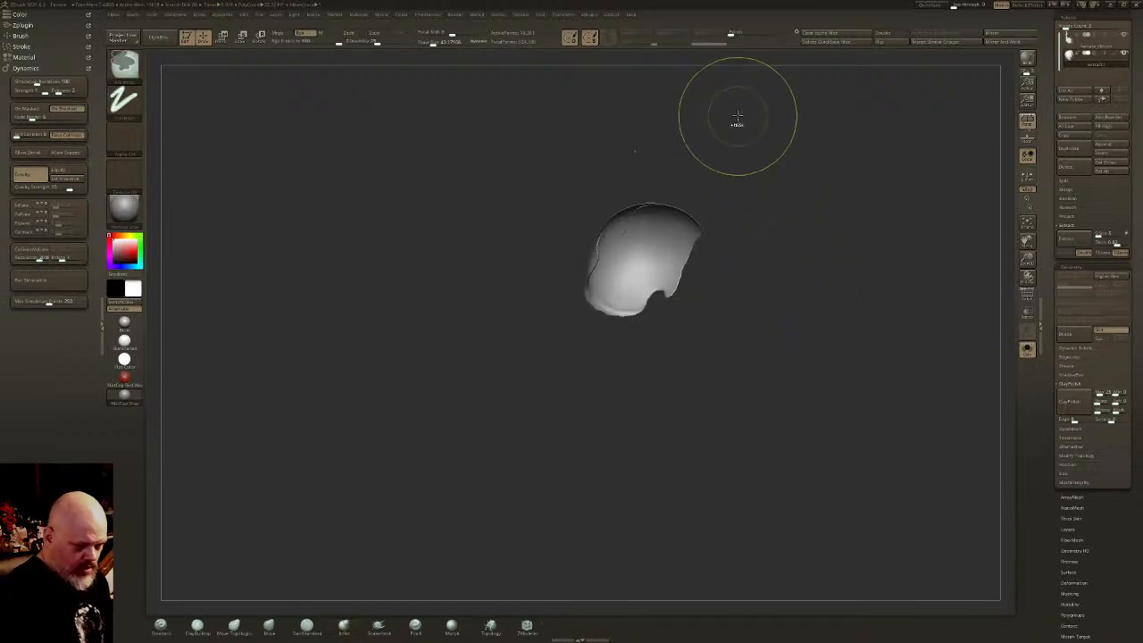
pyautogui.hotkey('ctrl', 'shift', 'x')
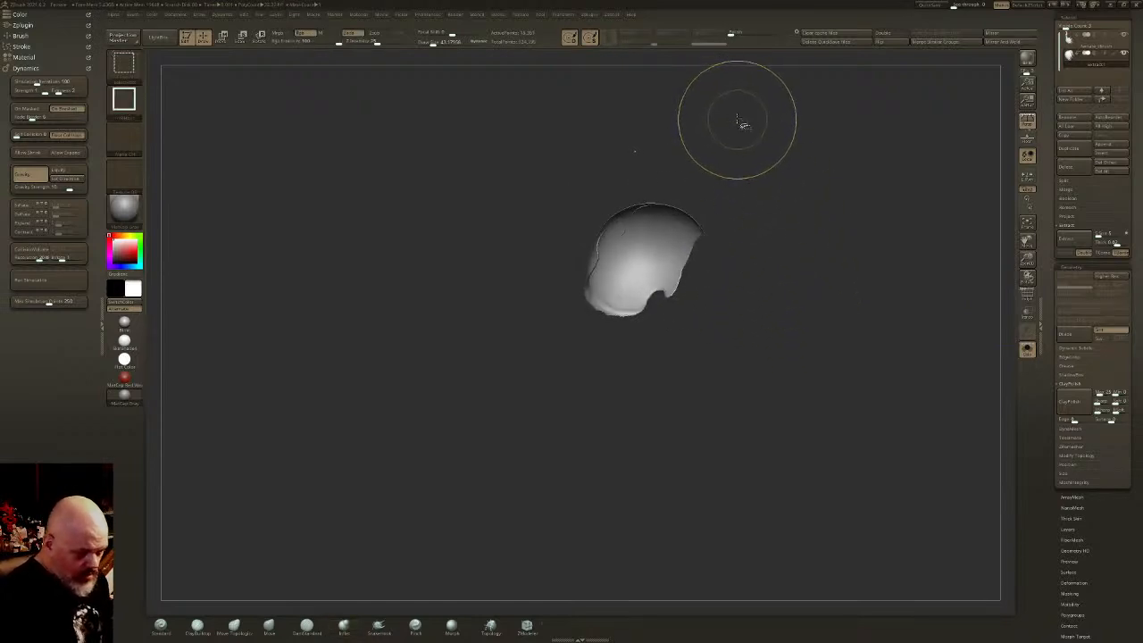
pyautogui.hotkey('ctrl', 'shift', 'x')
pyautogui.click(745, 36)
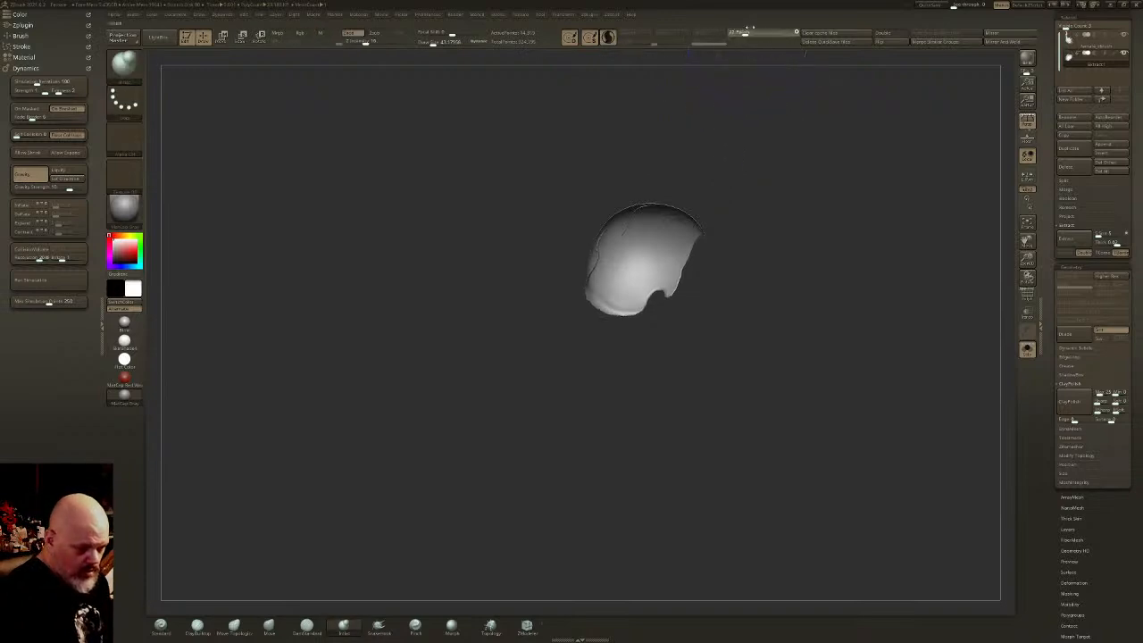
# - Undo the last polish, mask the cap's inner surface and show the whole shell again
pyautogui.keyDown('ctrl'); pyautogui.click(797, 259); pyautogui.keyUp('ctrl')
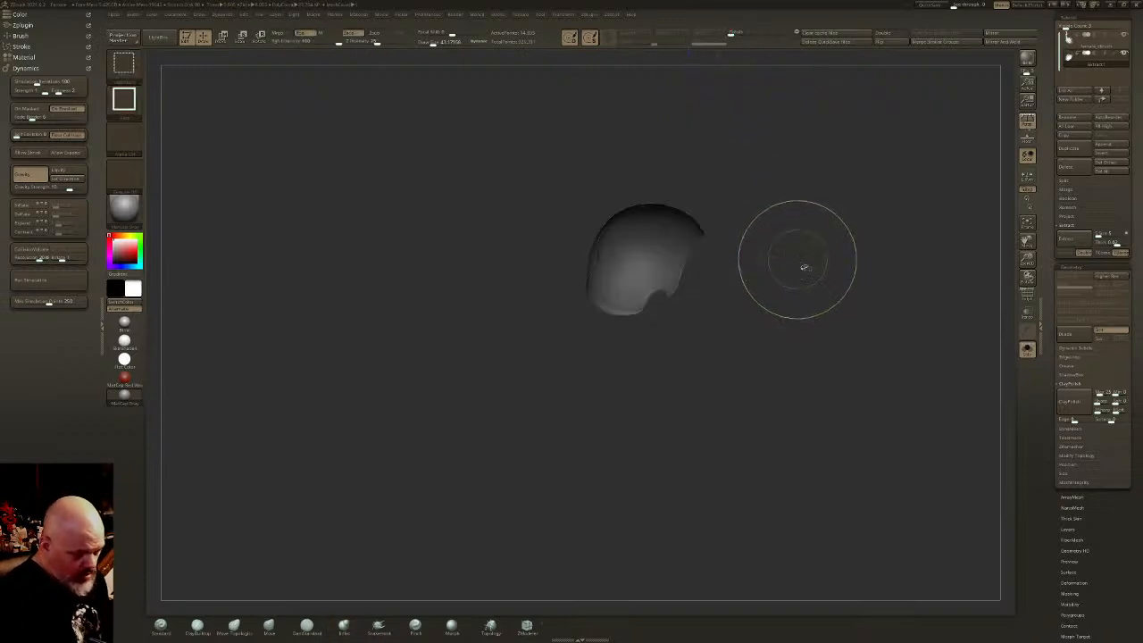
pyautogui.hotkey('ctrl', 'z')
pyautogui.hotkey('ctrl', 'z')
pyautogui.keyDown('ctrl'); pyautogui.keyDown('shift'); pyautogui.click(777, 251); pyautogui.keyUp('shift'); pyautogui.keyUp('ctrl')
pyautogui.keyDown('ctrl'); pyautogui.keyDown('shift'); pyautogui.click(701, 252); pyautogui.keyUp('shift'); pyautogui.keyUp('ctrl')
pyautogui.keyDown('ctrl'); pyautogui.click(793, 257); pyautogui.keyUp('ctrl')
pyautogui.keyDown('ctrl'); pyautogui.keyDown('shift'); pyautogui.click(811, 255); pyautogui.keyUp('shift'); pyautogui.keyUp('ctrl')
pyautogui.moveTo(811, 252); pyautogui.dragTo(806, 267)
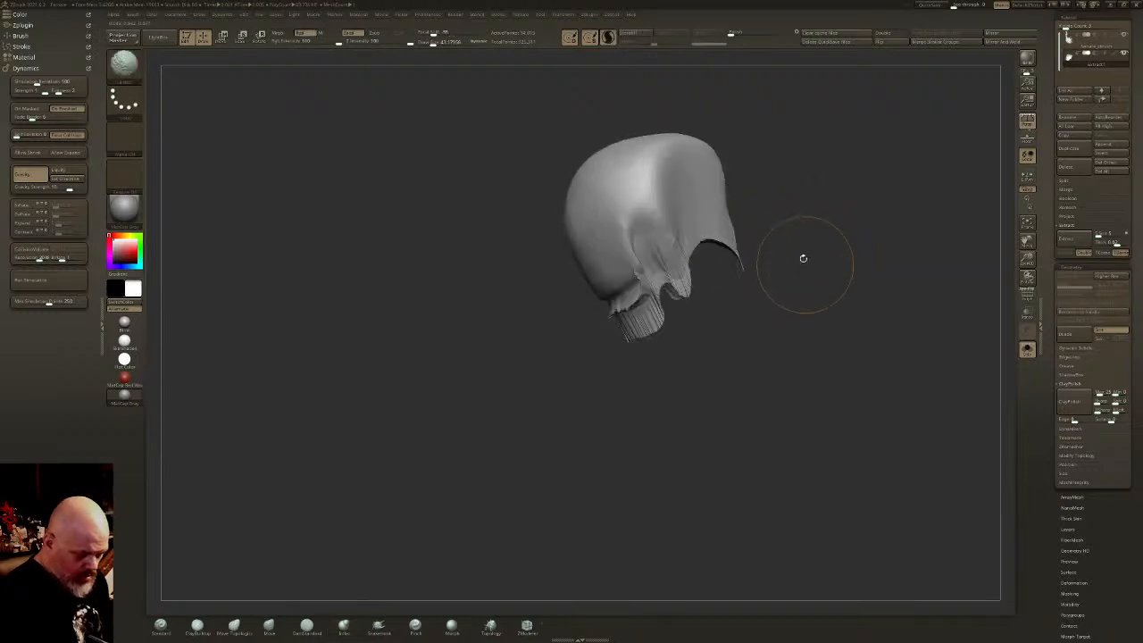
# - Smooth the front and side of the outer hair shell while the inner surface stays masked
pyautogui.keyDown('ctrl'); pyautogui.click(764, 204); pyautogui.keyUp('ctrl')
pyautogui.keyDown('ctrl'); pyautogui.click(713, 208); pyautogui.keyUp('ctrl')
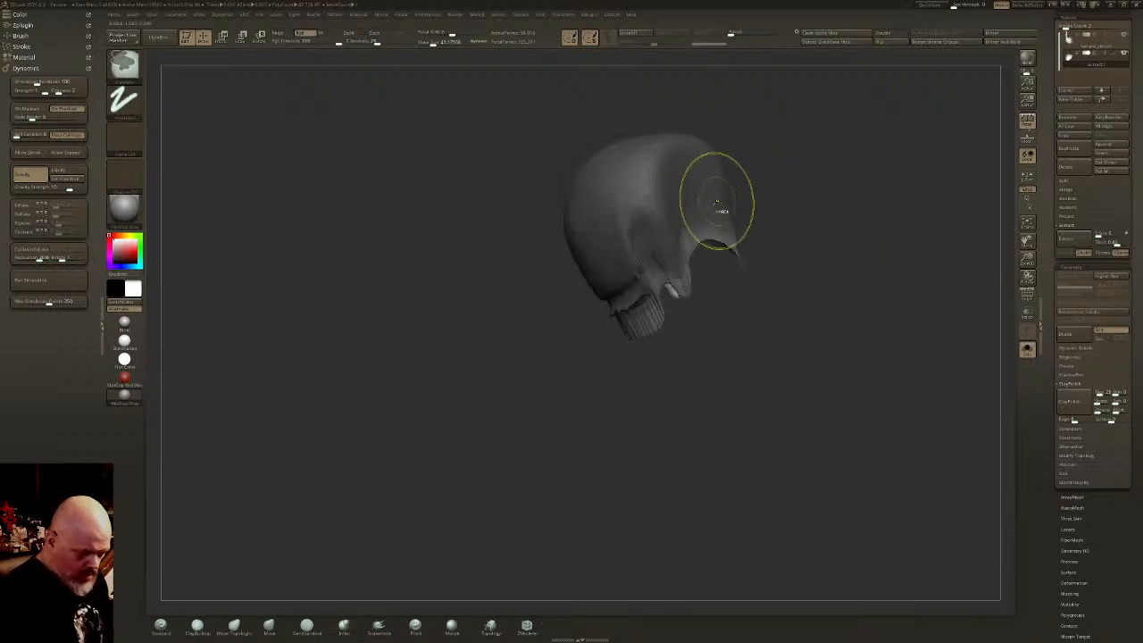
pyautogui.keyDown('ctrl'); pyautogui.click(769, 214); pyautogui.keyUp('ctrl')
pyautogui.moveTo(725, 212)
pyautogui.keyDown('shift'); pyautogui.mouseDown()
pyautogui.moveTo(679, 206)
pyautogui.moveTo(667, 261)
pyautogui.mouseUp(); pyautogui.keyUp('shift')
pyautogui.moveTo(704, 188); pyautogui.dragTo(694, 169, button='right')
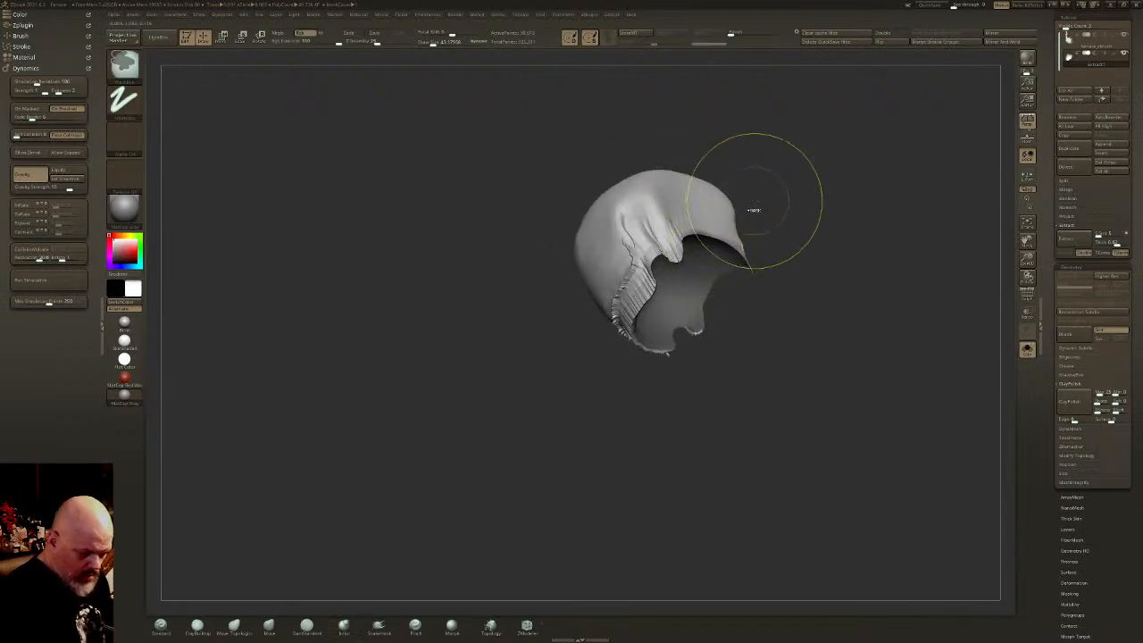
# - Turn the masked inner surface into a polygroup, isolate it and grow the visible area past its rim
pyautogui.keyDown('ctrl'); pyautogui.click(756, 200); pyautogui.keyUp('ctrl')
pyautogui.keyDown('ctrl'); pyautogui.click(707, 194); pyautogui.keyUp('ctrl')
pyautogui.keyDown('ctrl'); pyautogui.click(706, 194); pyautogui.keyUp('ctrl')
pyautogui.hotkey('ctrl', 'w')
pyautogui.keyDown('ctrl'); pyautogui.keyDown('shift'); pyautogui.click(732, 263); pyautogui.keyUp('shift'); pyautogui.keyUp('ctrl')
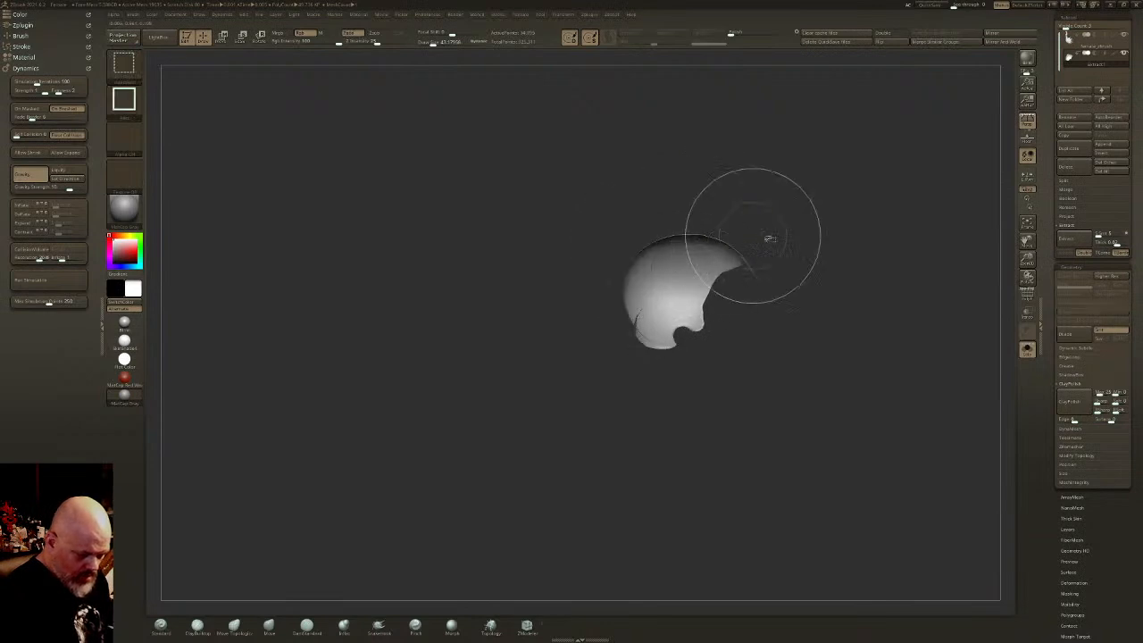
pyautogui.hotkey('ctrl', 'shift', 'x')
pyautogui.hotkey('ctrl', 'shift', 'x')
pyautogui.hotkey('ctrl', 'shift', 'x')
pyautogui.hotkey('ctrl', 'shift', 'x')
pyautogui.hotkey('ctrl', 'shift', 'x')
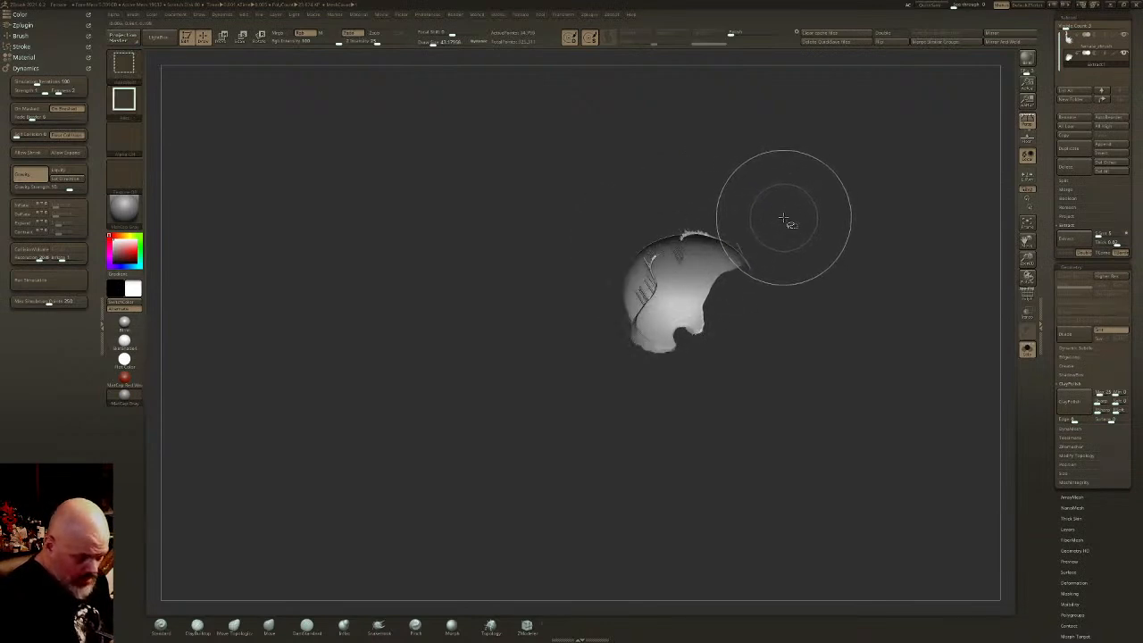
# - Mask the grown inner area and try smoothing the side of the full outer shell
pyautogui.keyDown('ctrl'); pyautogui.click(787, 220); pyautogui.keyUp('ctrl')
pyautogui.keyDown('ctrl'); pyautogui.keyDown('shift'); pyautogui.click(786, 220); pyautogui.keyUp('shift'); pyautogui.keyUp('ctrl')
pyautogui.keyDown('ctrl'); pyautogui.click(736, 251); pyautogui.keyUp('ctrl')
pyautogui.moveTo(778, 200); pyautogui.dragTo(796, 223)
pyautogui.moveTo(669, 238)
pyautogui.keyDown('shift'); pyautogui.mouseDown()
pyautogui.moveTo(661, 290)
pyautogui.moveTo(693, 306)
pyautogui.mouseUp(); pyautogui.keyUp('shift')
pyautogui.hotkey('ctrl', 'z')
# - Grow the isolated inner surface's visible area further outward into the stretched rim and polish it
pyautogui.moveTo(829, 292)
pyautogui.mouseDown()
pyautogui.moveTo(806, 305)
pyautogui.moveTo(811, 319)
pyautogui.moveTo(788, 286)
pyautogui.moveTo(748, 324)
pyautogui.moveTo(833, 378)
pyautogui.mouseUp()
pyautogui.hotkey('ctrl', 'shift', 'x')
pyautogui.hotkey('ctrl', 'shift', 'x')
pyautogui.hotkey('ctrl', 'shift', 'x')
pyautogui.hotkey('ctrl', 'shift', 'x')
pyautogui.hotkey('ctrl', 'shift', 'x')
pyautogui.hotkey('ctrl', 'shift', 'x')
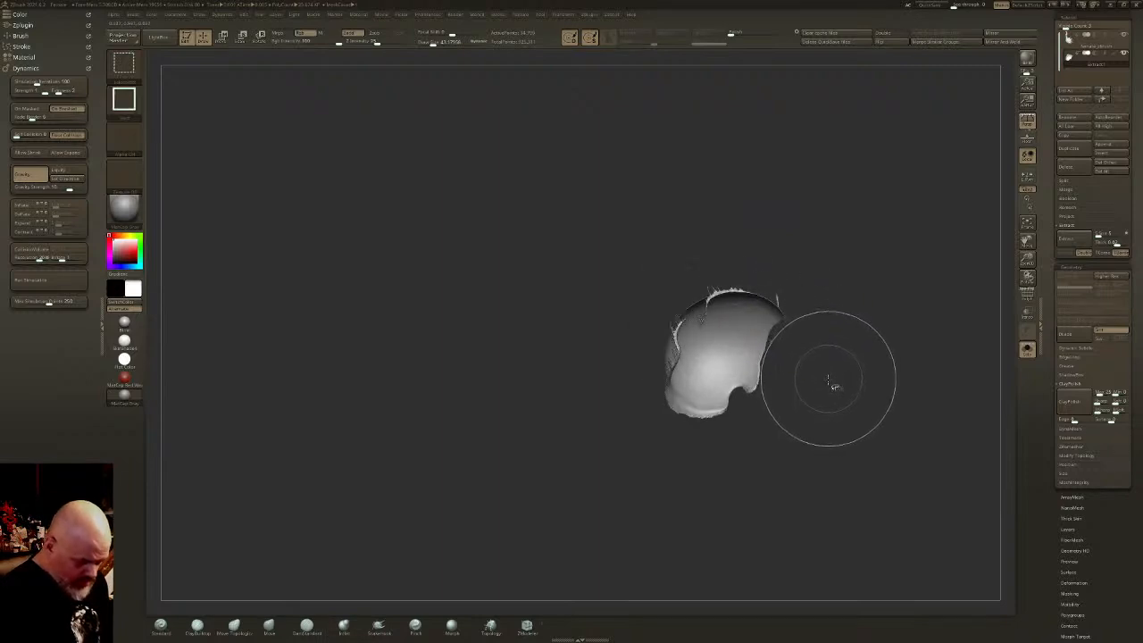
pyautogui.click(744, 30)
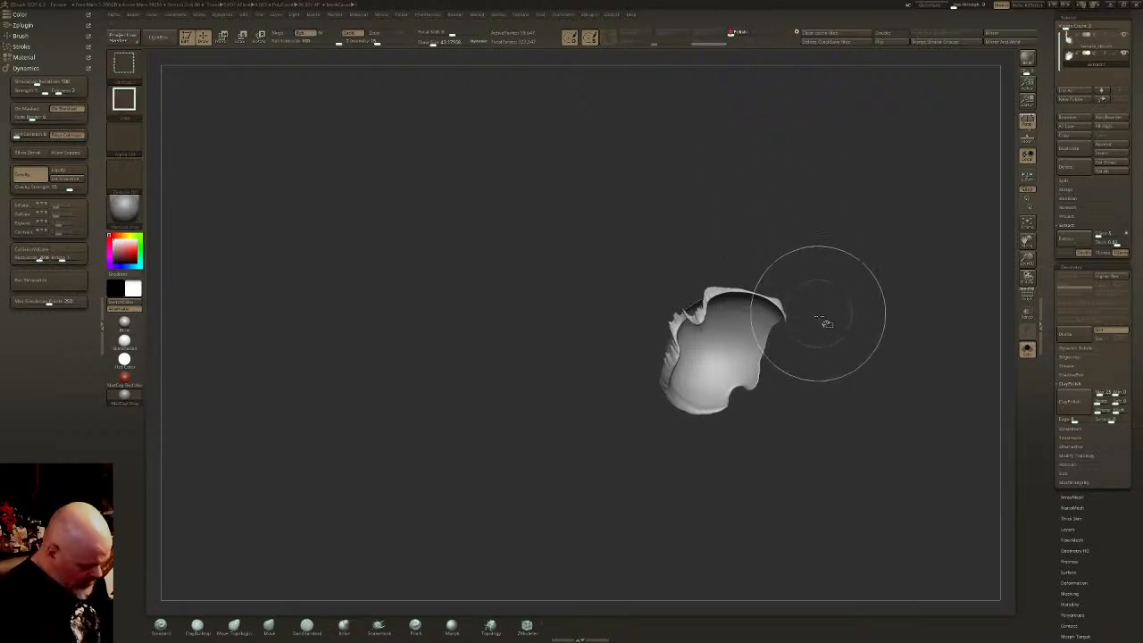
# - Try heavier smoothing on the front and side edges of the hair shell
pyautogui.moveTo(834, 309)
pyautogui.mouseDown()
pyautogui.moveTo(806, 299)
pyautogui.moveTo(745, 317)
pyautogui.mouseUp()
pyautogui.hotkey('ctrl', 'z')
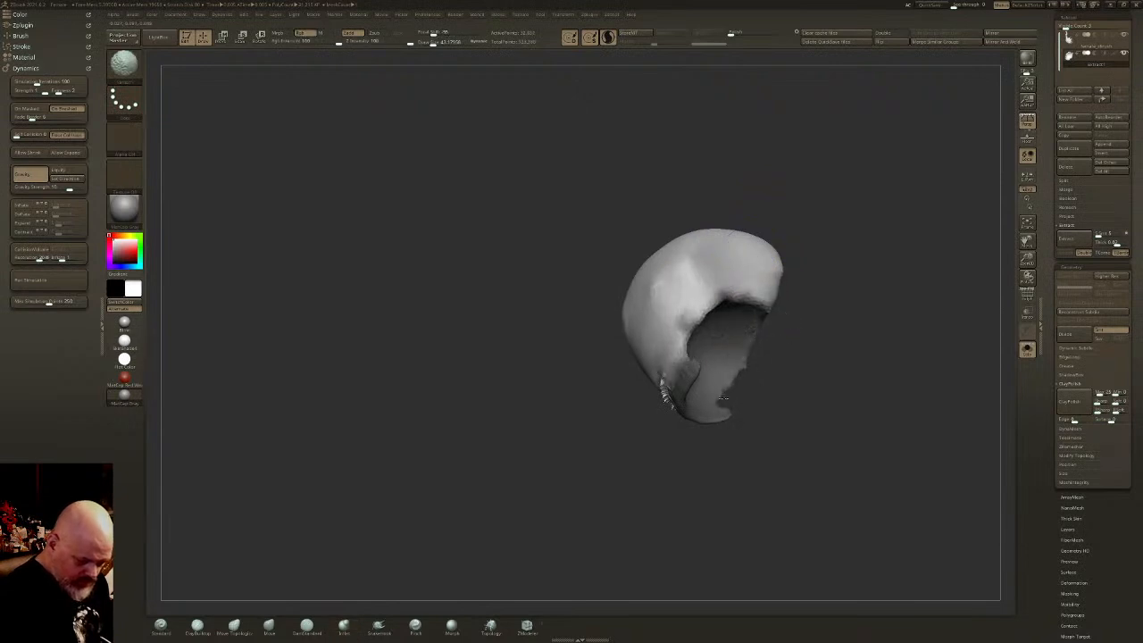
pyautogui.hotkey('ctrl', 'z')
# - Smooth the jagged side and nape edges and the front ridge of the hair shell with a smaller brush
pyautogui.moveTo(769, 268); pyautogui.dragTo(705, 290)
pyautogui.press('shift')
pyautogui.keyDown('shift'); pyautogui.moveTo(704, 293); pyautogui.dragTo(711, 315); pyautogui.keyUp('shift')
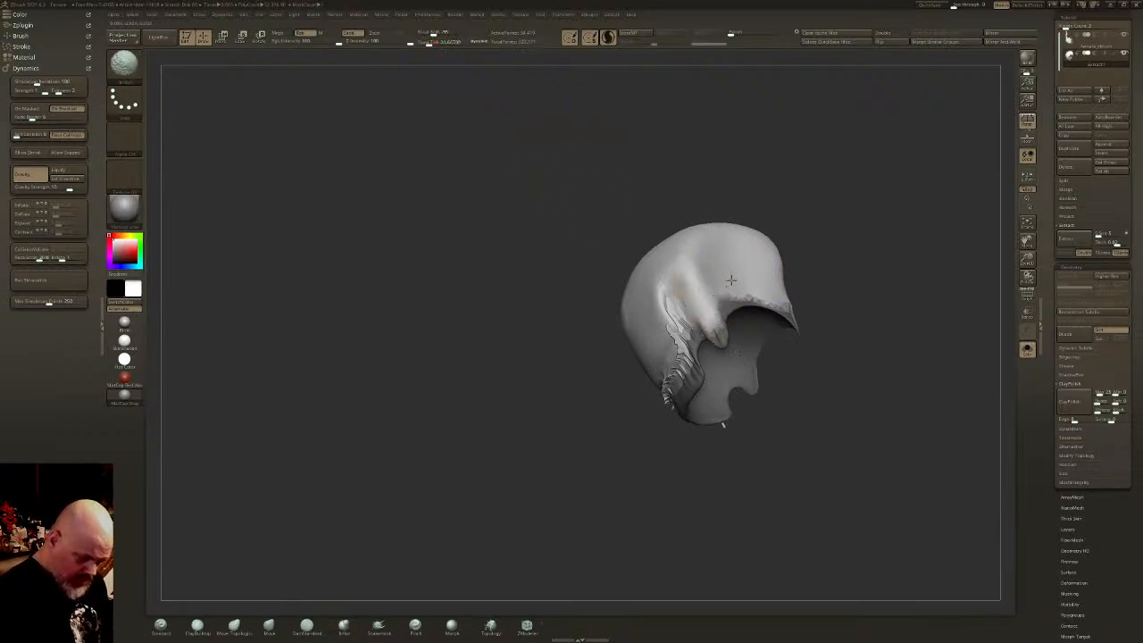
pyautogui.moveTo(746, 275); pyautogui.dragTo(720, 283, button='right')
pyautogui.keyDown('shift'); pyautogui.moveTo(688, 309); pyautogui.dragTo(685, 358); pyautogui.keyUp('shift')
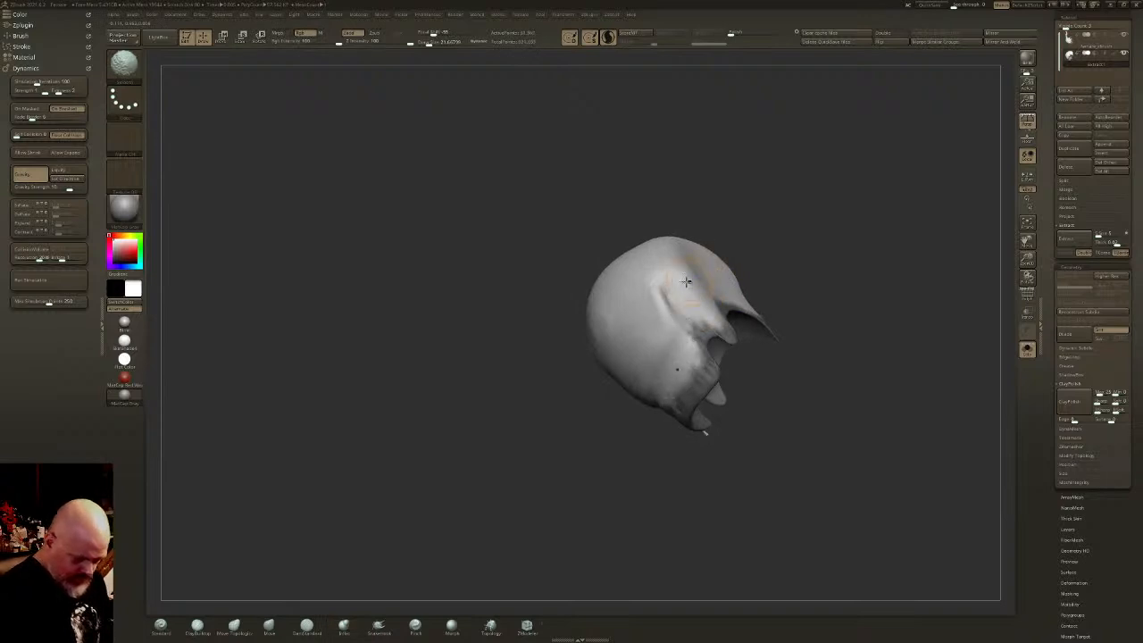
pyautogui.moveTo(669, 265); pyautogui.dragTo(779, 307, button='right')
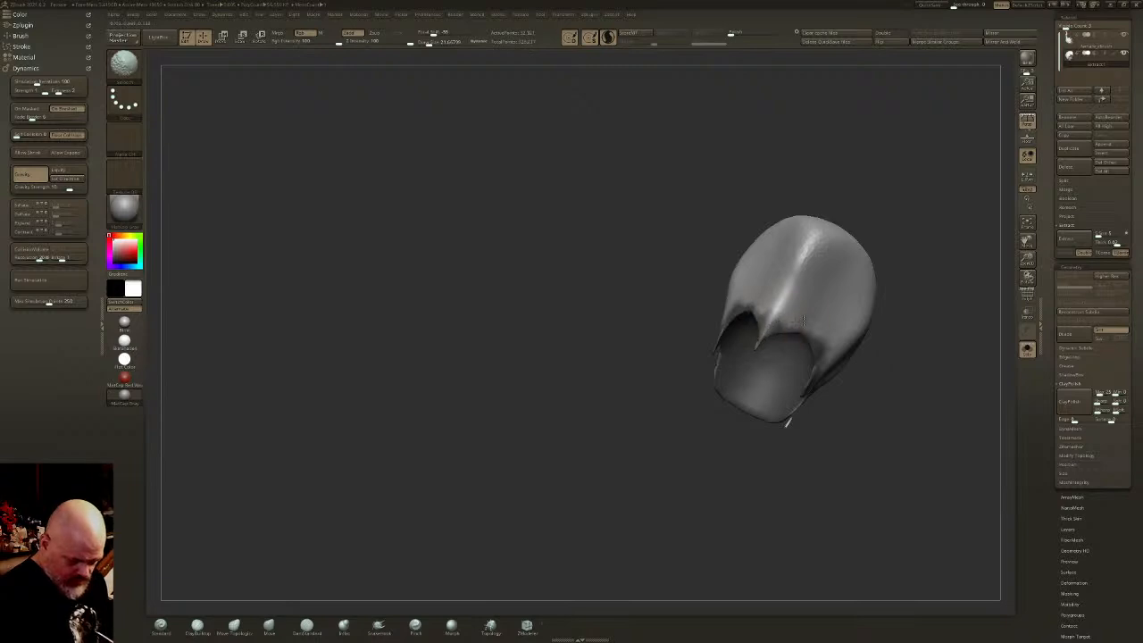
pyautogui.moveTo(833, 321)
pyautogui.mouseDown(button='right')
pyautogui.moveTo(908, 313)
pyautogui.moveTo(670, 235)
pyautogui.mouseUp(button='right')
pyautogui.press('space')
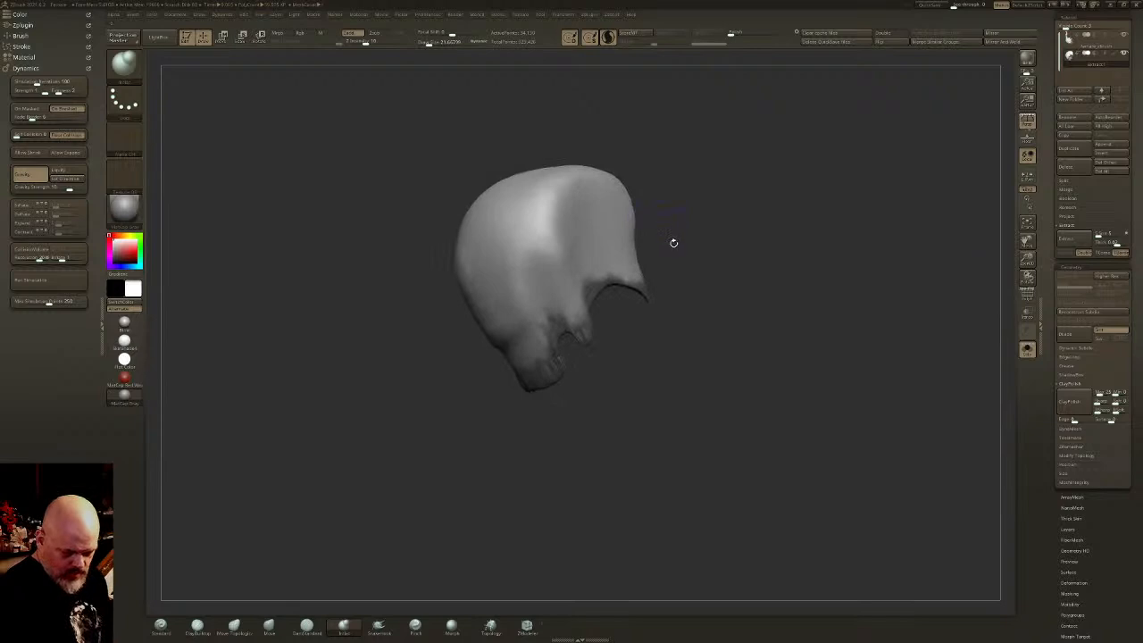
# - Bring back the full figure and enlarge the hair shell around the head
pyautogui.press('w')
pyautogui.keyDown('ctrl'); pyautogui.keyDown('shift'); pyautogui.click(880, 353); pyautogui.keyUp('shift'); pyautogui.keyUp('ctrl')
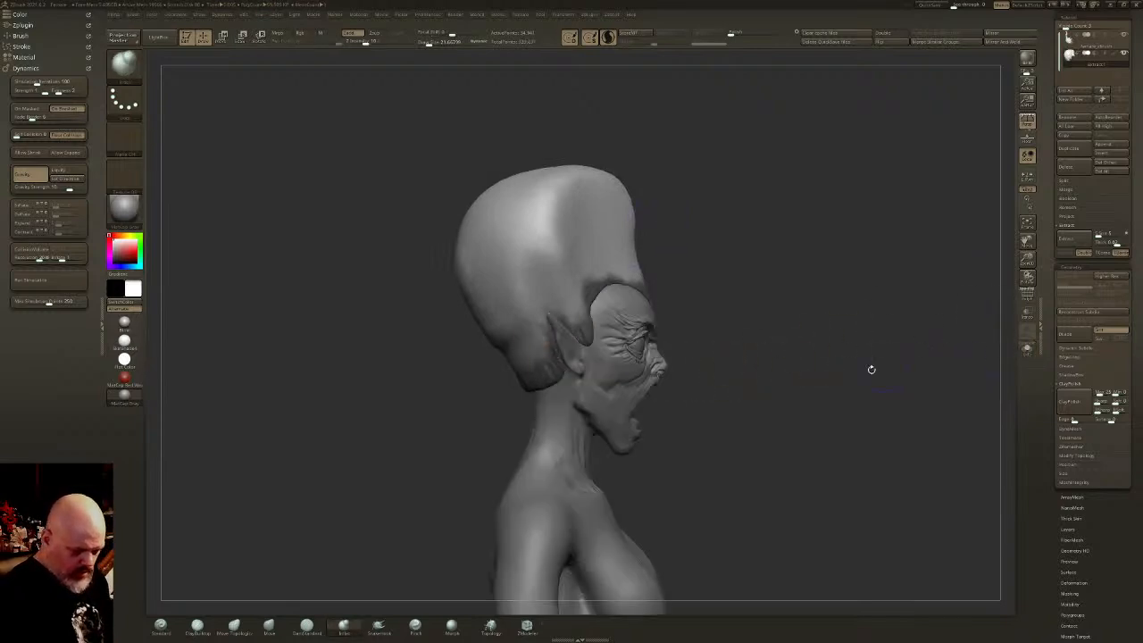
pyautogui.keyDown('ctrl'); pyautogui.click(544, 212); pyautogui.keyUp('ctrl')
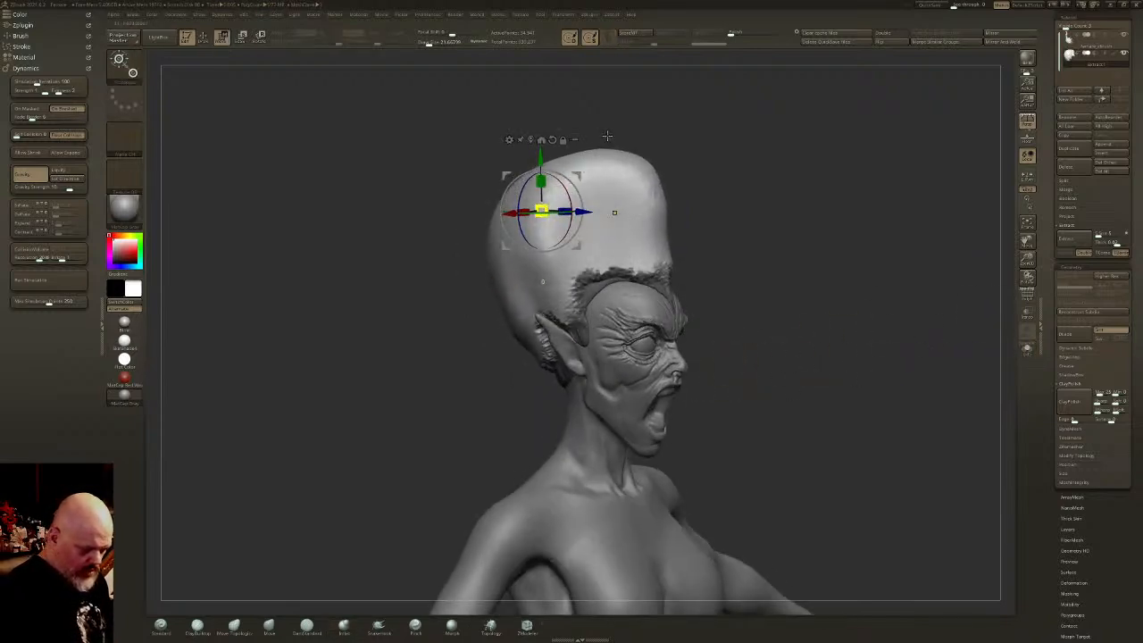
pyautogui.press('q')
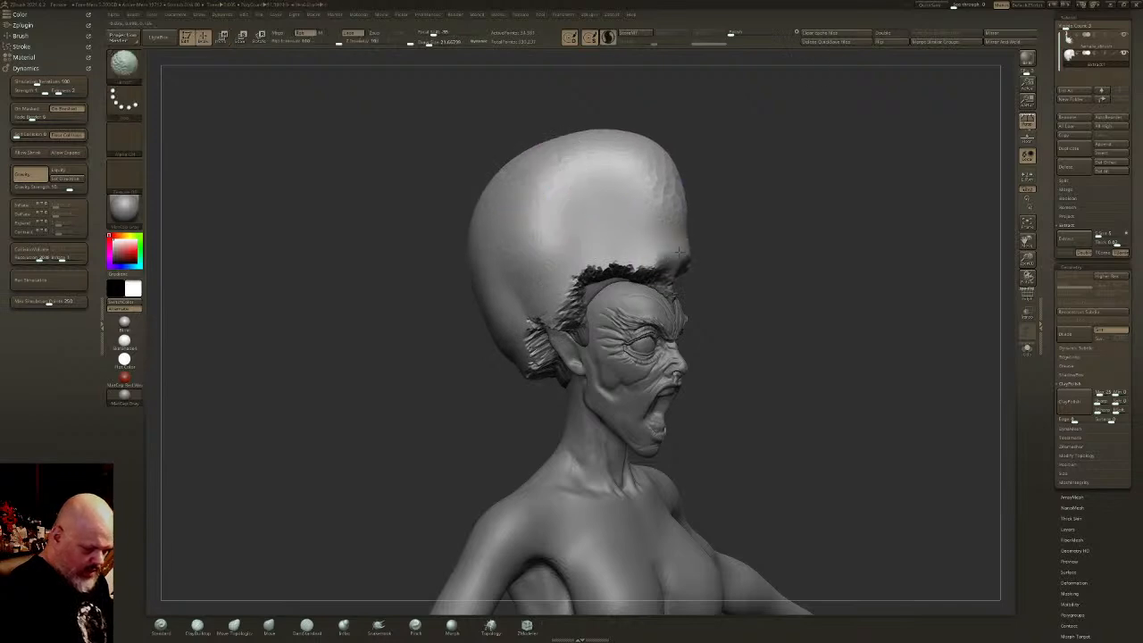
# - Smooth the jagged hairline edges of the enlarged shell around the forehead, ear and nape
pyautogui.moveTo(640, 263)
pyautogui.keyDown('shift'); pyautogui.mouseDown()
pyautogui.moveTo(580, 287)
pyautogui.moveTo(560, 328)
pyautogui.moveTo(539, 338)
pyautogui.mouseUp(); pyautogui.keyUp('shift')
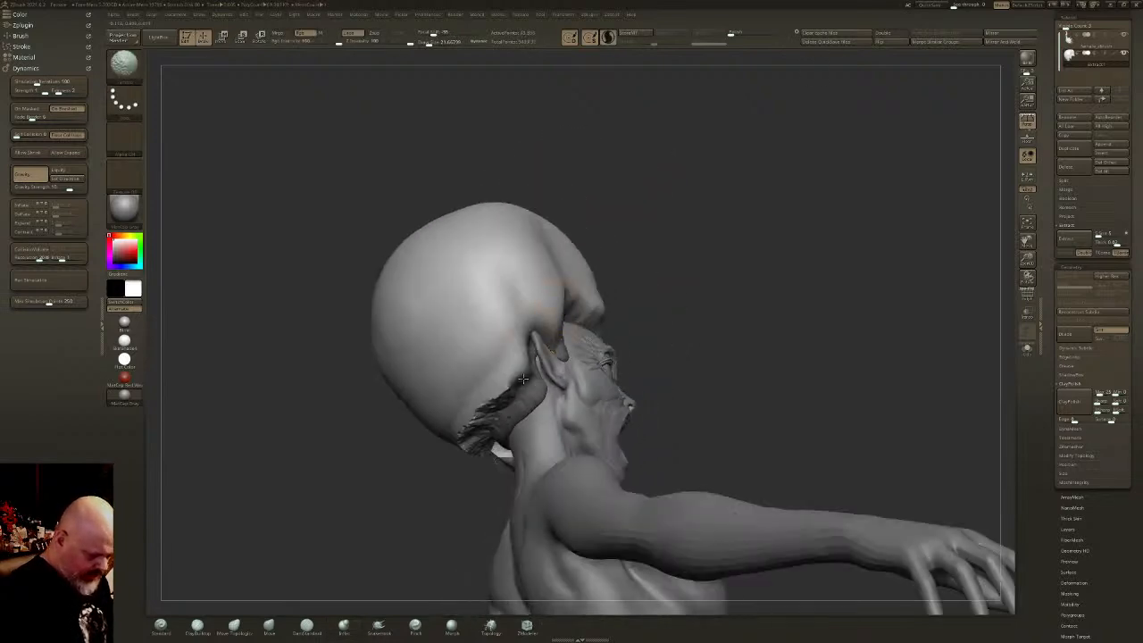
pyautogui.moveTo(522, 357); pyautogui.dragTo(480, 428)
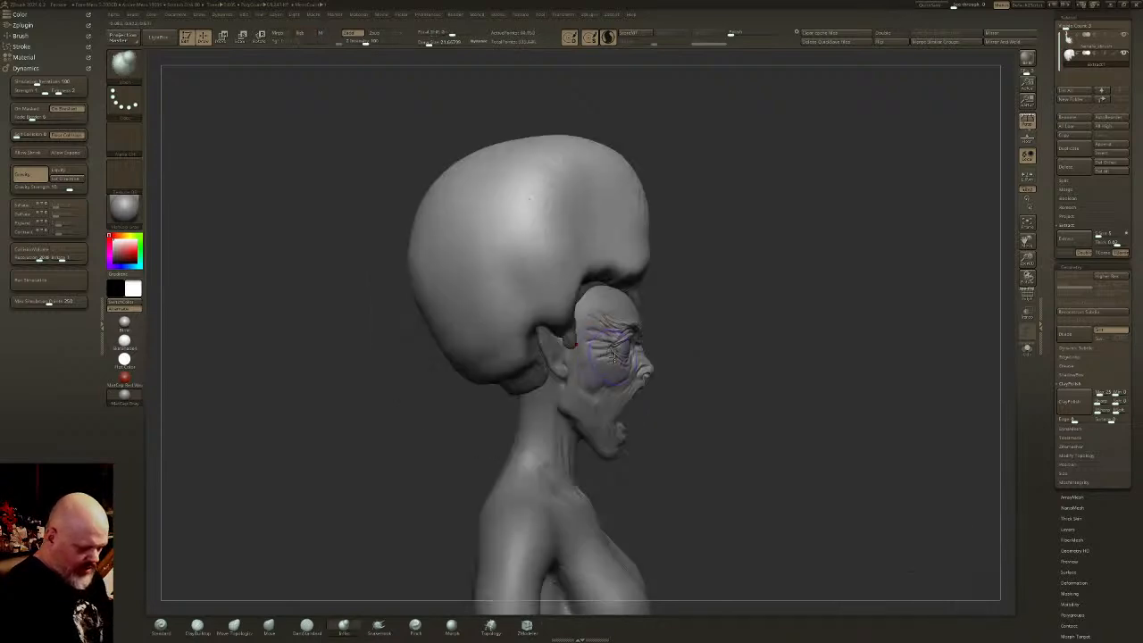
pyautogui.moveTo(661, 313); pyautogui.dragTo(729, 151)
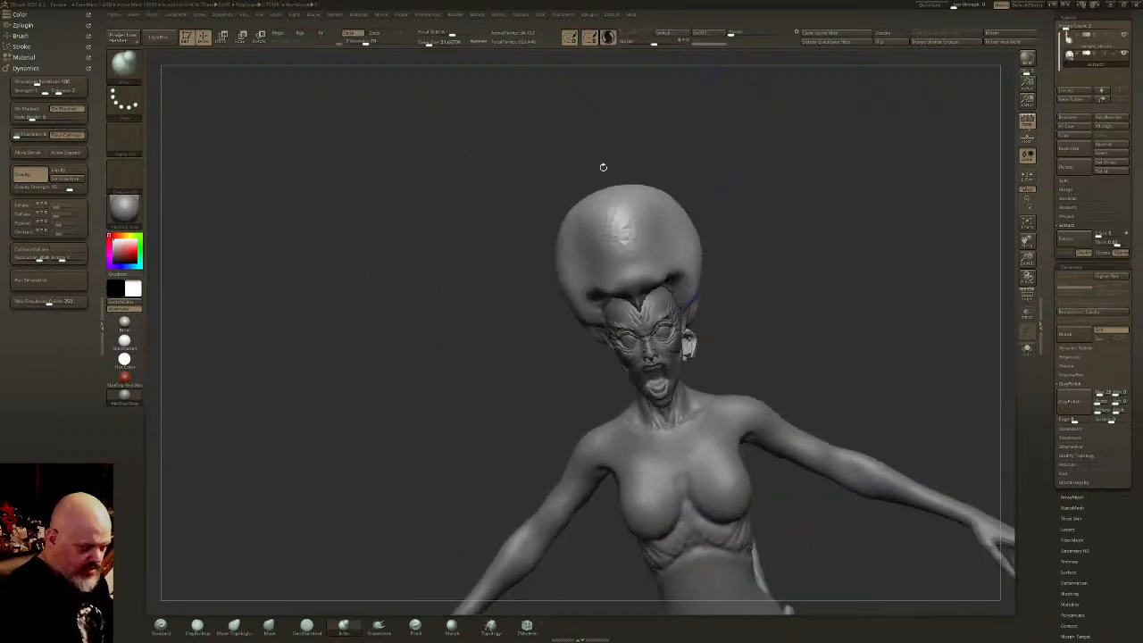
# - Drape the hair shell over the head and shoulders with a gravity simulation that has Collision Volume enabled
pyautogui.click(37, 283)
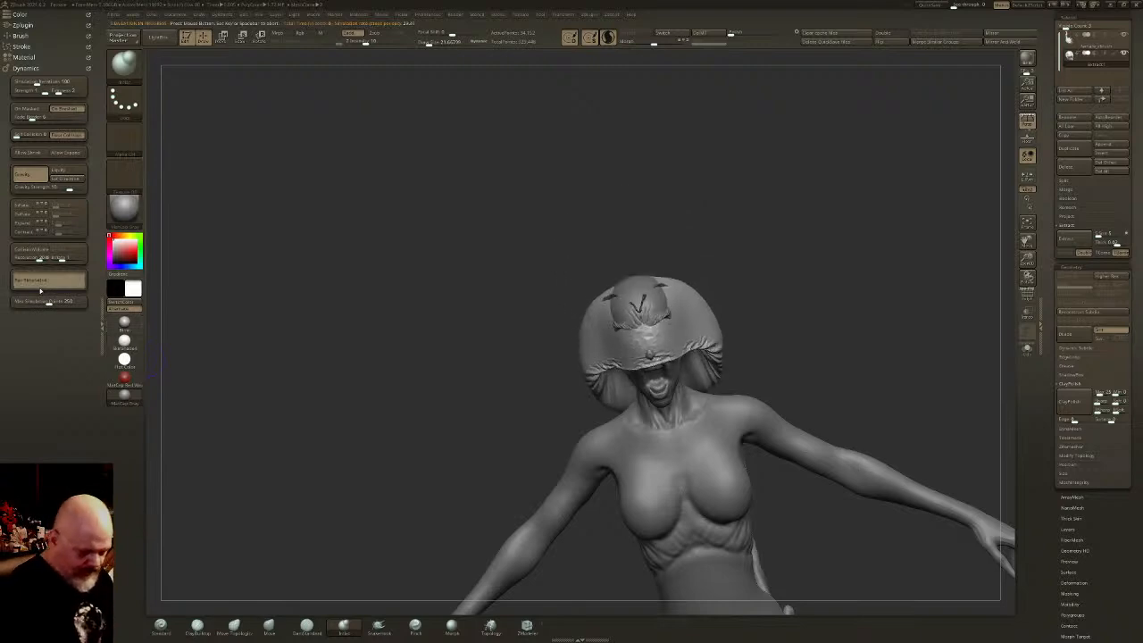
pyautogui.hotkey('ctrl', 'z')
pyautogui.click(40, 189)
pyautogui.click(36, 251)
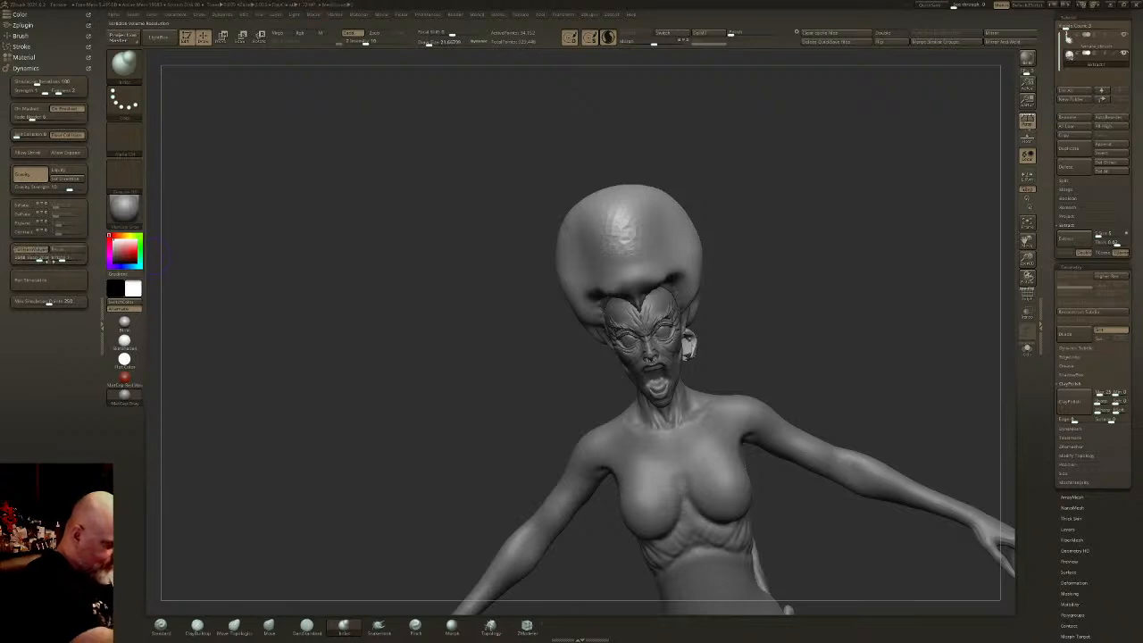
pyautogui.click(49, 279)
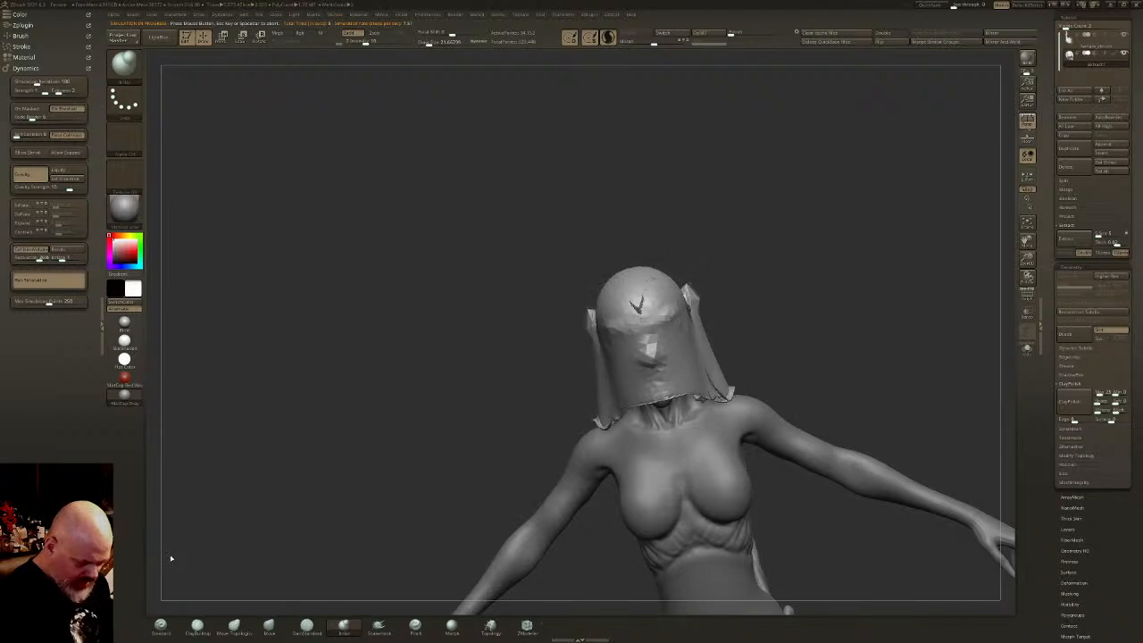
pyautogui.moveTo(770, 352); pyautogui.dragTo(794, 299)
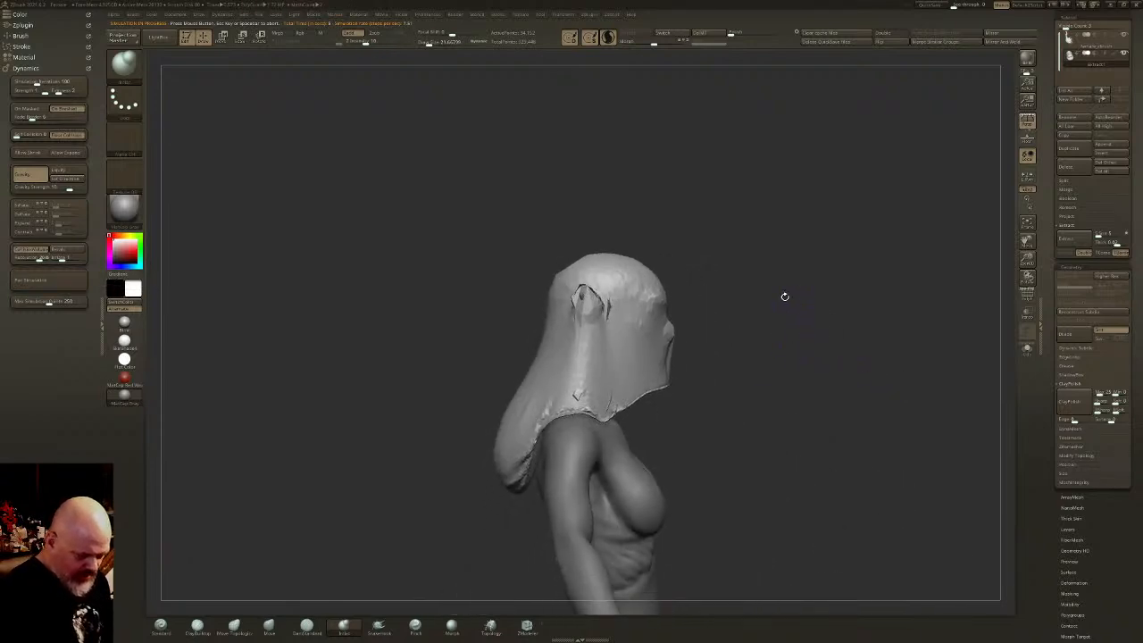
# - Raise and enlarge the draped hair over the head and smooth its surface
pyautogui.press('w')
pyautogui.moveTo(610, 185); pyautogui.dragTo(607, 167)
pyautogui.moveTo(572, 205); pyautogui.dragTo(580, 189)
pyautogui.press('q')
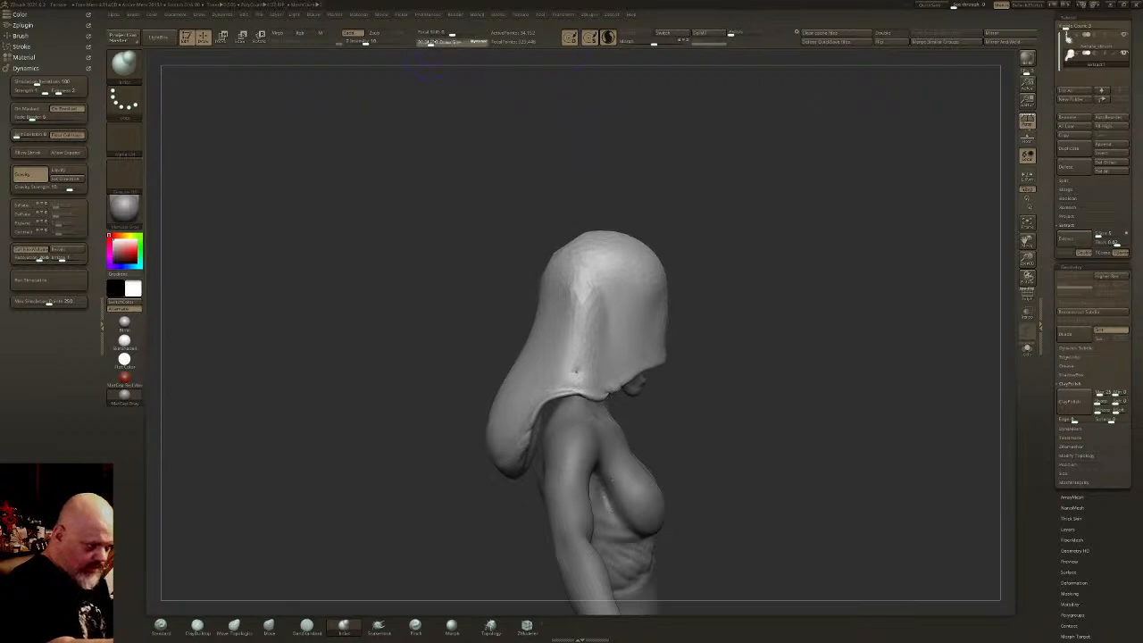
pyautogui.keyDown('shift'); pyautogui.moveTo(757, 234); pyautogui.dragTo(720, 252); pyautogui.keyUp('shift')
pyautogui.keyDown('shift'); pyautogui.moveTo(536, 429); pyautogui.dragTo(608, 405); pyautogui.keyUp('shift')
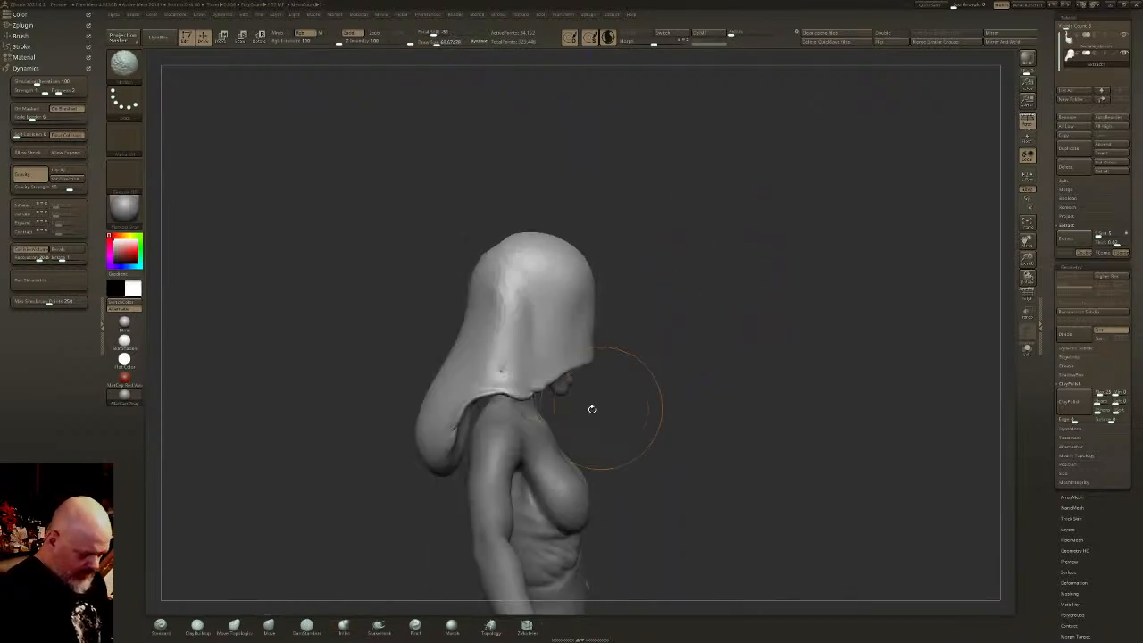
# - Push the front of the draped hair back off the face with a larger Move brush
pyautogui.click(270, 626)
pyautogui.moveTo(432, 44); pyautogui.dragTo(447, 44)
pyautogui.moveTo(583, 364)
pyautogui.mouseDown()
pyautogui.moveTo(588, 292)
pyautogui.moveTo(575, 285)
pyautogui.mouseUp()
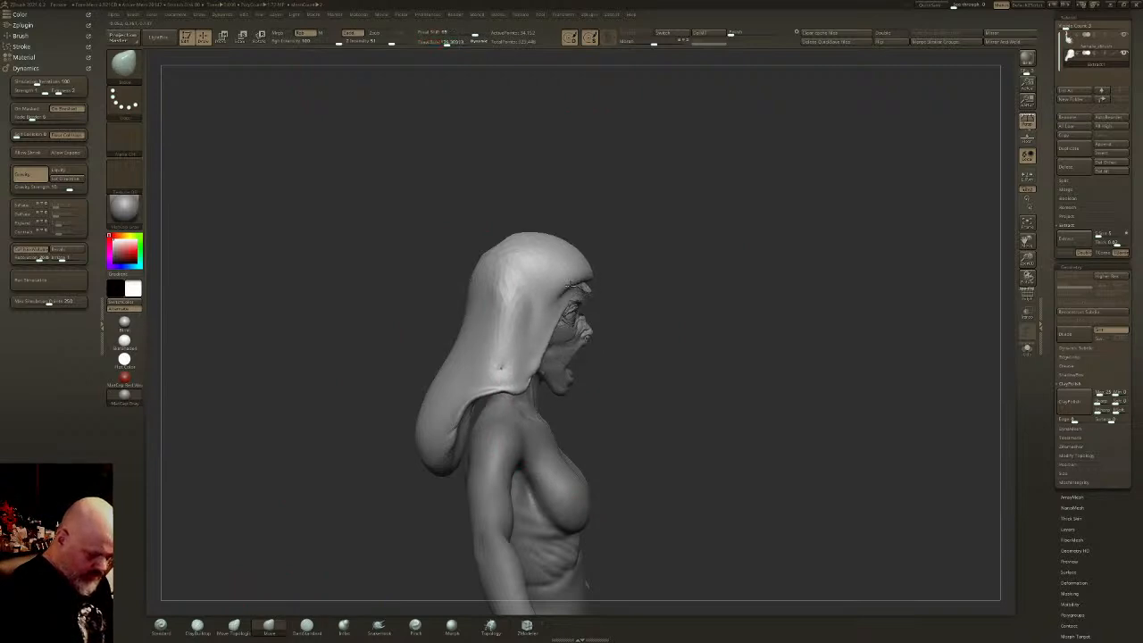
pyautogui.moveTo(555, 332); pyautogui.dragTo(541, 323)
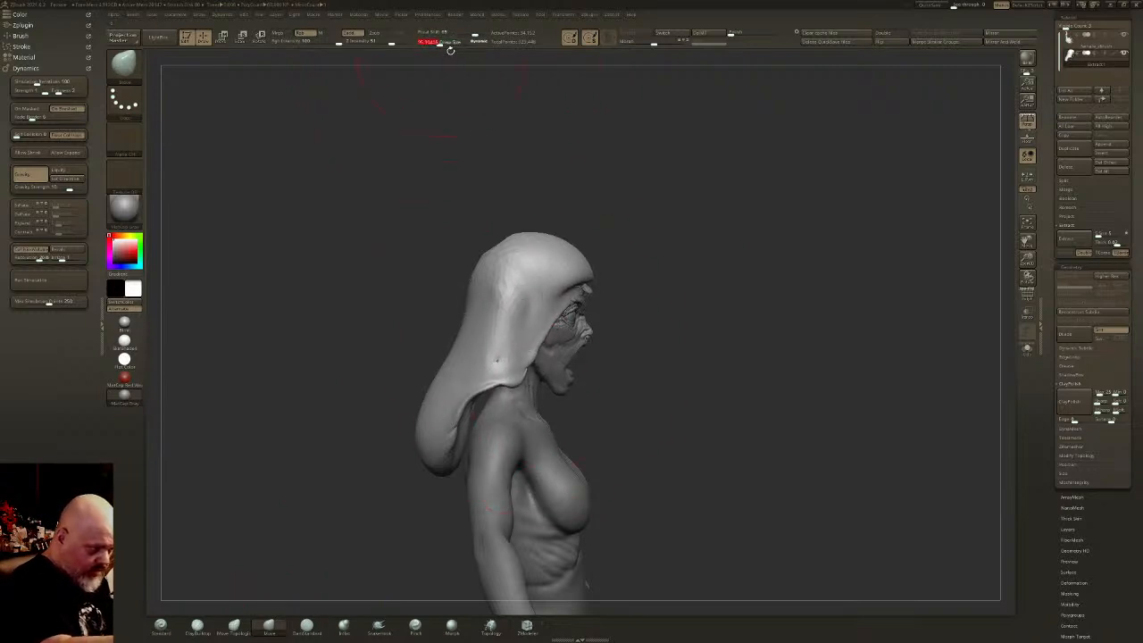
pyautogui.moveTo(571, 201); pyautogui.dragTo(542, 215)
# - Smooth the front and side edges of the hair around the face with a smaller brush
pyautogui.keyDown('ctrl'); pyautogui.moveTo(665, 219); pyautogui.dragTo(684, 250); pyautogui.keyUp('ctrl')
pyautogui.keyDown('shift'); pyautogui.moveTo(623, 270); pyautogui.dragTo(616, 261); pyautogui.keyUp('shift')
pyautogui.moveTo(437, 42); pyautogui.dragTo(429, 42)
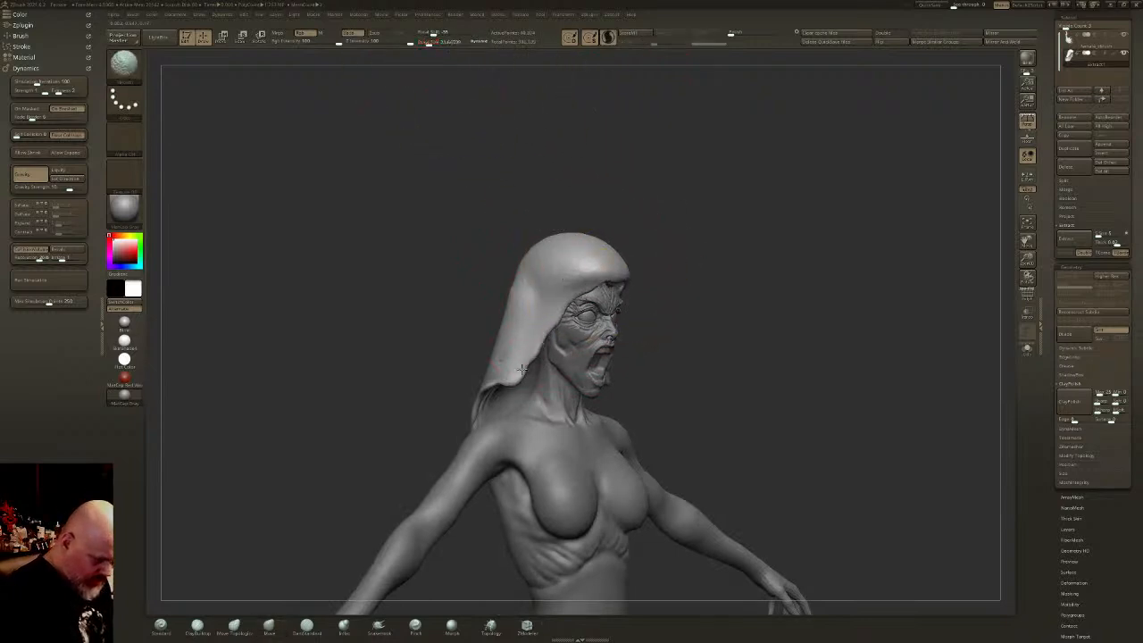
pyautogui.keyDown('shift'); pyautogui.moveTo(659, 278); pyautogui.dragTo(658, 275); pyautogui.keyUp('shift')
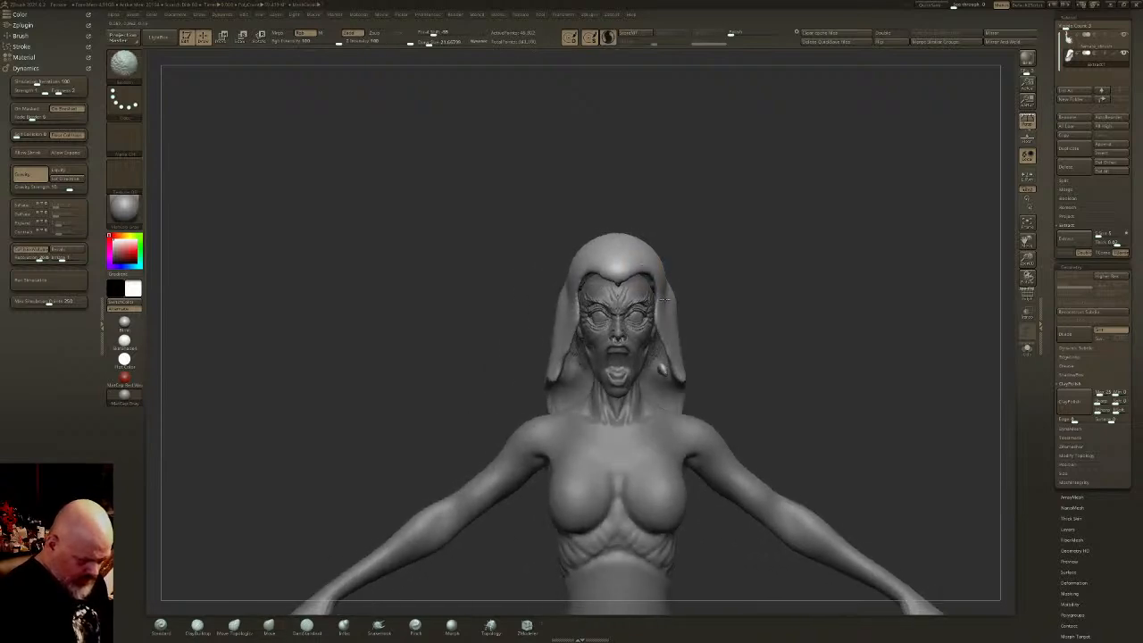
# - Pull the side hair back behind the ears and shape a pointed hairline with the Move Topological brush
pyautogui.moveTo(688, 340)
pyautogui.mouseDown()
pyautogui.moveTo(672, 376)
pyautogui.moveTo(686, 392)
pyautogui.moveTo(653, 292)
pyautogui.moveTo(677, 283)
pyautogui.mouseUp()
pyautogui.moveTo(688, 311); pyautogui.dragTo(696, 308, button='right')
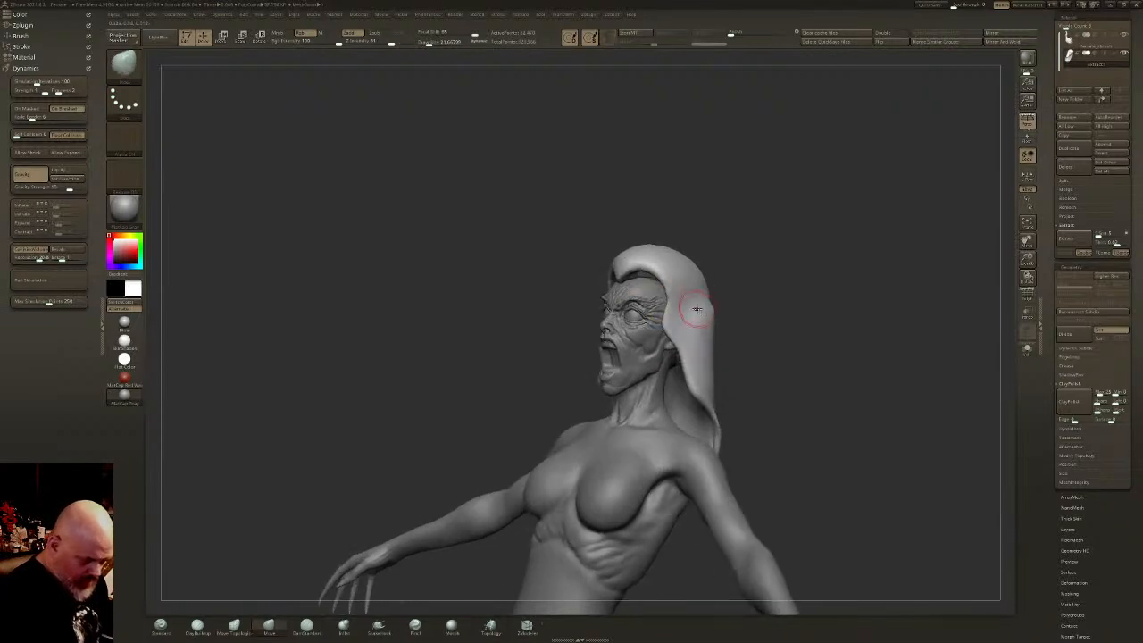
pyautogui.click(234, 625)
pyautogui.moveTo(712, 244)
pyautogui.mouseDown()
pyautogui.moveTo(706, 344)
pyautogui.moveTo(744, 359)
pyautogui.moveTo(701, 291)
pyautogui.moveTo(693, 314)
pyautogui.moveTo(672, 274)
pyautogui.moveTo(699, 327)
pyautogui.mouseUp()
pyautogui.moveTo(571, 305); pyautogui.dragTo(730, 321)
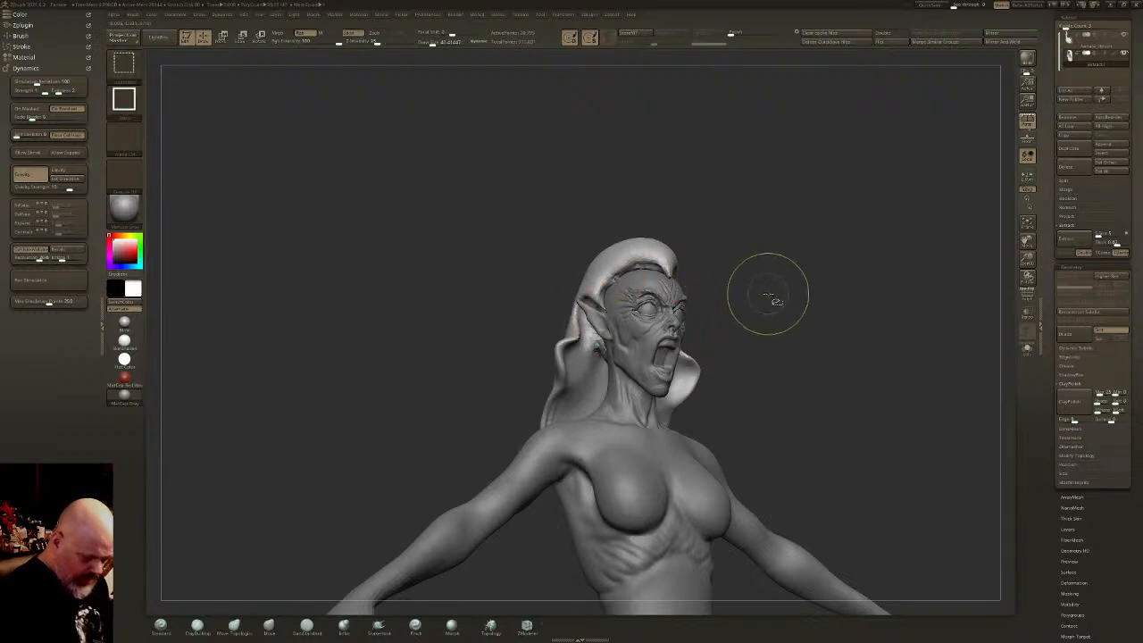
pyautogui.keyDown('shift'); pyautogui.moveTo(768, 294); pyautogui.dragTo(738, 297); pyautogui.keyUp('shift')
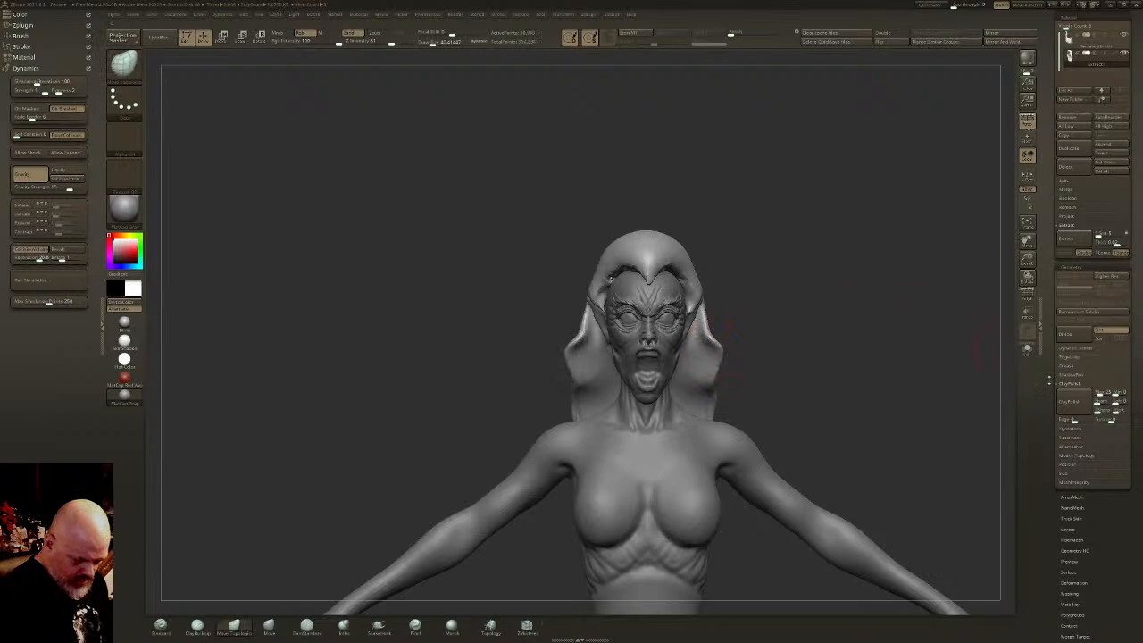
# - Show the hair on its own and isolate its inner scalp surface
pyautogui.click(1027, 350)
pyautogui.keyDown('ctrl'); pyautogui.keyDown('shift'); pyautogui.click(653, 315); pyautogui.keyUp('shift'); pyautogui.keyUp('ctrl')
pyautogui.keyDown('ctrl'); pyautogui.keyDown('shift'); pyautogui.click(767, 311); pyautogui.keyUp('shift'); pyautogui.keyUp('ctrl')
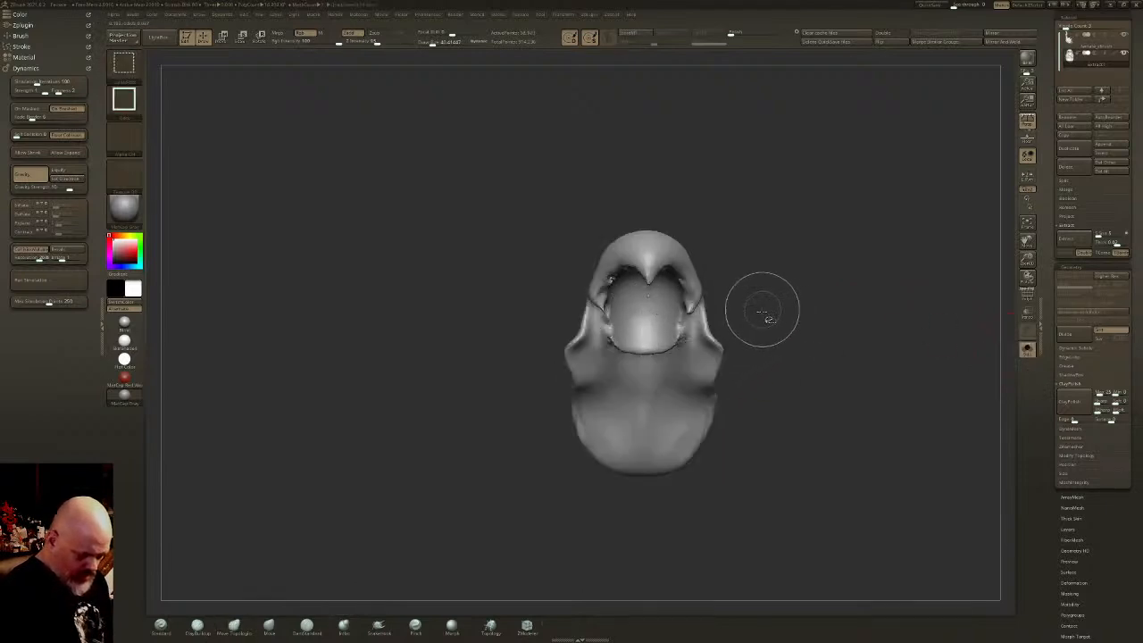
pyautogui.keyDown('ctrl'); pyautogui.keyDown('shift'); pyautogui.click(657, 330); pyautogui.keyUp('shift'); pyautogui.keyUp('ctrl')
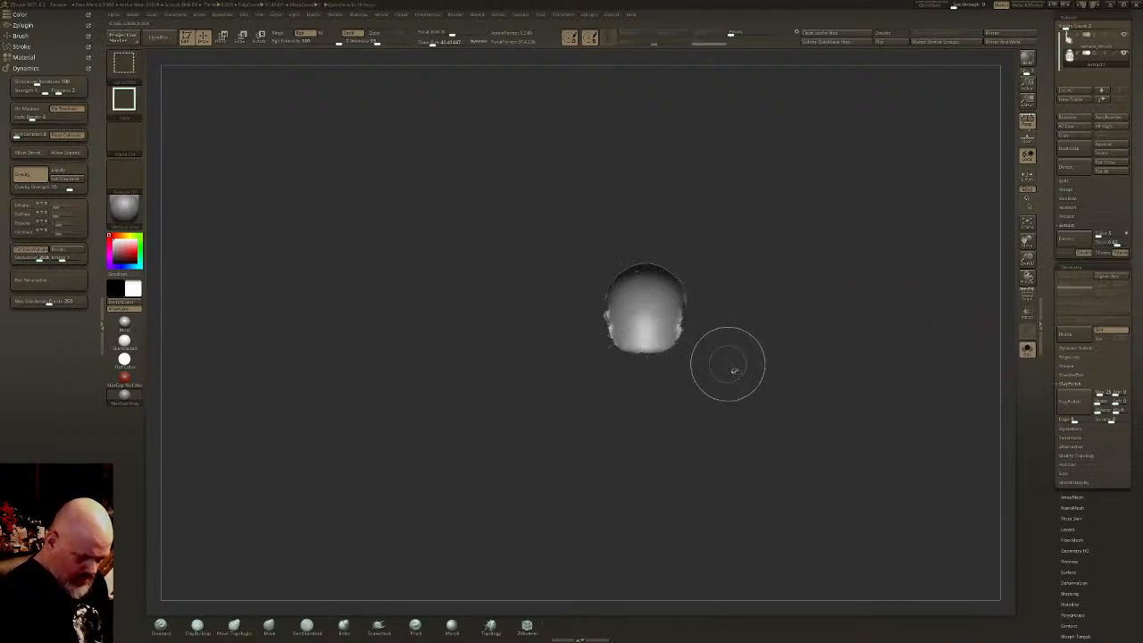
pyautogui.moveTo(738, 302)
pyautogui.mouseDown()
pyautogui.moveTo(791, 313)
pyautogui.moveTo(734, 300)
pyautogui.mouseUp()
pyautogui.keyDown('ctrl'); pyautogui.keyDown('shift'); pyautogui.click(793, 312); pyautogui.keyUp('shift'); pyautogui.keyUp('ctrl')
pyautogui.keyDown('ctrl'); pyautogui.keyDown('shift'); pyautogui.click(704, 302); pyautogui.keyUp('shift'); pyautogui.keyUp('ctrl')
pyautogui.keyDown('ctrl'); pyautogui.keyDown('shift'); pyautogui.click(773, 306); pyautogui.keyUp('shift'); pyautogui.keyUp('ctrl')
pyautogui.keyDown('ctrl'); pyautogui.keyDown('shift'); pyautogui.click(708, 306); pyautogui.keyUp('shift'); pyautogui.keyUp('ctrl')
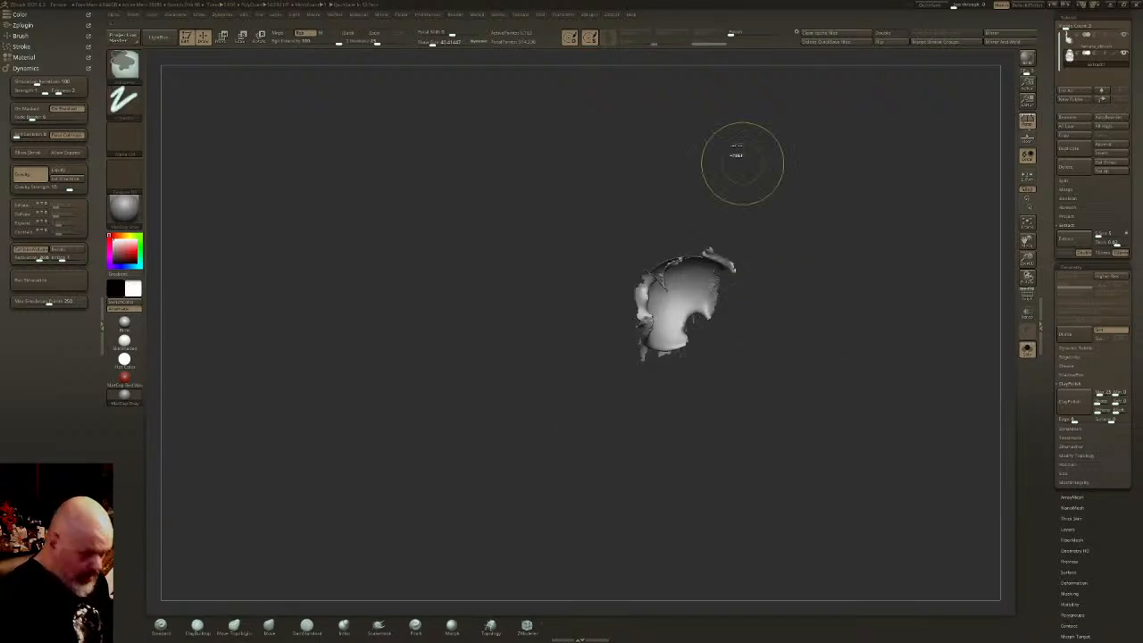
# - Mask the outer hair, leave the inner scalp surface unmasked, and isolate the separate surfaces
pyautogui.keyDown('ctrl'); pyautogui.click(813, 324); pyautogui.keyUp('ctrl')
pyautogui.keyDown('ctrl'); pyautogui.keyDown('shift'); pyautogui.click(814, 325); pyautogui.keyUp('shift'); pyautogui.keyUp('ctrl')
pyautogui.keyDown('shift'); pyautogui.moveTo(825, 328); pyautogui.dragTo(831, 342); pyautogui.keyUp('shift')
pyautogui.keyDown('ctrl'); pyautogui.click(846, 367); pyautogui.keyUp('ctrl')
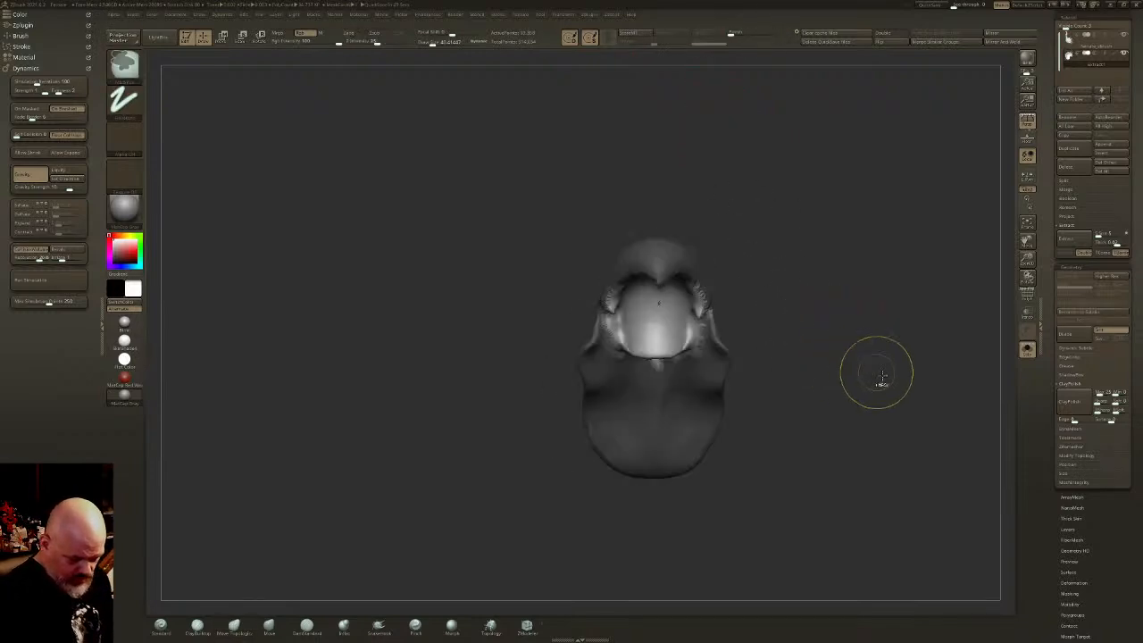
pyautogui.moveTo(743, 353)
pyautogui.mouseDown()
pyautogui.moveTo(783, 357)
pyautogui.moveTo(759, 327)
pyautogui.mouseUp()
pyautogui.keyDown('ctrl'); pyautogui.keyDown('shift'); pyautogui.click(710, 319); pyautogui.keyUp('shift'); pyautogui.keyUp('ctrl')
pyautogui.keyDown('ctrl'); pyautogui.keyDown('shift'); pyautogui.click(749, 226); pyautogui.keyUp('shift'); pyautogui.keyUp('ctrl')
pyautogui.keyDown('ctrl'); pyautogui.keyDown('shift'); pyautogui.click(694, 290); pyautogui.keyUp('shift'); pyautogui.keyUp('ctrl')
pyautogui.keyDown('ctrl'); pyautogui.keyDown('shift'); pyautogui.moveTo(900, 201); pyautogui.dragTo(804, 277); pyautogui.keyUp('shift'); pyautogui.keyUp('ctrl')
pyautogui.keyDown('ctrl'); pyautogui.keyDown('shift'); pyautogui.click(669, 308); pyautogui.keyUp('shift'); pyautogui.keyUp('ctrl')
pyautogui.keyDown('ctrl'); pyautogui.keyDown('shift'); pyautogui.click(666, 308); pyautogui.keyUp('shift'); pyautogui.keyUp('ctrl')
pyautogui.keyDown('ctrl'); pyautogui.keyDown('shift'); pyautogui.click(863, 344); pyautogui.keyUp('shift'); pyautogui.keyUp('ctrl')
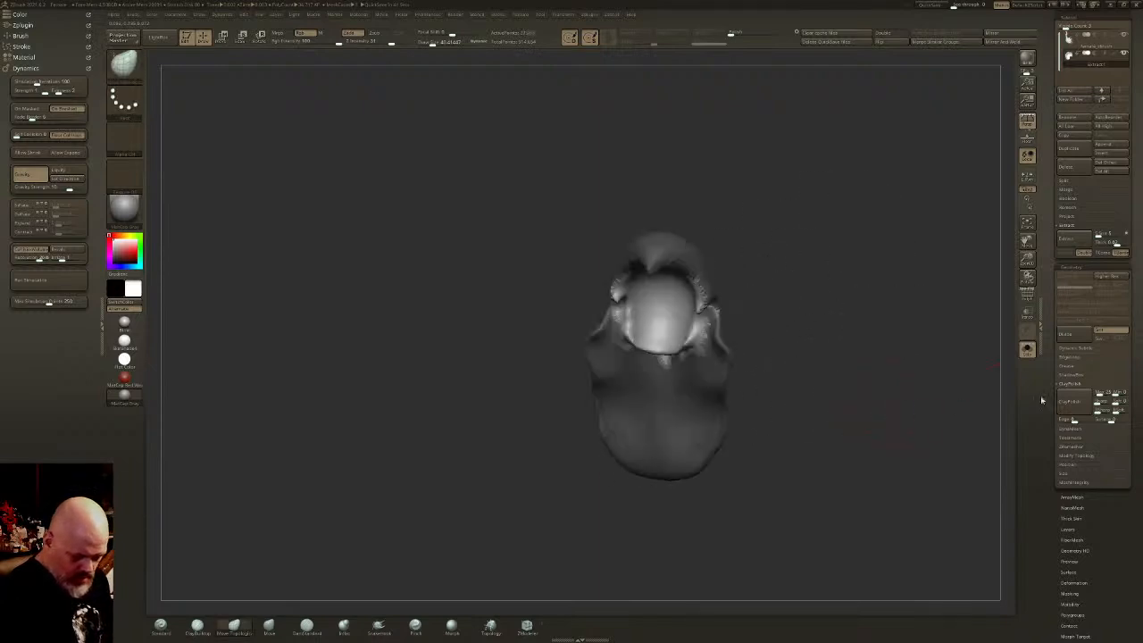
# - Delete the hidden geometry from the hair mesh, clear the mask and bring back the full figure
pyautogui.scroll(-2, 1140, 420)
pyautogui.click(1080, 354)
pyautogui.click(1076, 391)
pyautogui.keyDown('shift'); pyautogui.moveTo(775, 388); pyautogui.dragTo(706, 364); pyautogui.keyUp('shift')
pyautogui.keyDown('ctrl'); pyautogui.click(753, 304); pyautogui.keyUp('ctrl')
pyautogui.click(1027, 349)
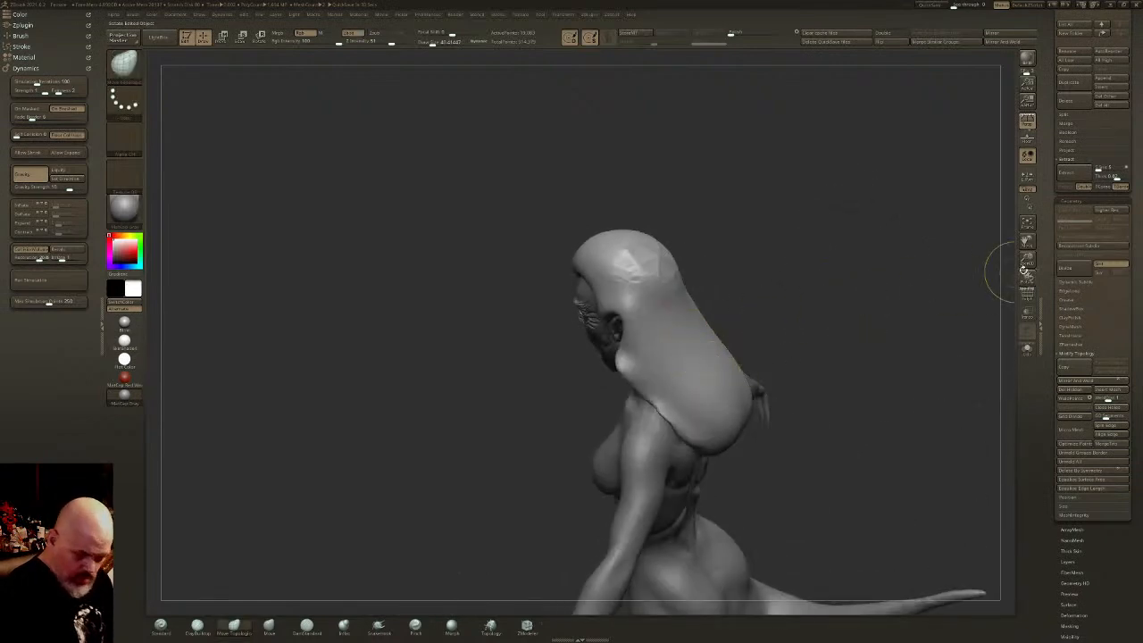
# - Show the hair's wireframe and smooth the faceted patch on the crown
pyautogui.click(1027, 294)
pyautogui.hotkey('ctrl', 'd')
pyautogui.moveTo(655, 264)
pyautogui.keyDown('shift'); pyautogui.mouseDown()
pyautogui.moveTo(624, 266)
pyautogui.moveTo(692, 348)
pyautogui.moveTo(638, 325)
pyautogui.mouseUp(); pyautogui.keyUp('shift')
# - Reshape the front, sides and lower lengths of the hair around the neck and shoulders, smoothing the edges
pyautogui.moveTo(536, 254)
pyautogui.mouseDown()
pyautogui.moveTo(642, 248)
pyautogui.moveTo(582, 254)
pyautogui.mouseUp()
pyautogui.moveTo(661, 341)
pyautogui.mouseDown()
pyautogui.moveTo(637, 355)
pyautogui.moveTo(665, 435)
pyautogui.mouseUp()
pyautogui.moveTo(689, 411); pyautogui.dragTo(752, 374)
pyautogui.moveTo(687, 343)
pyautogui.keyDown('shift'); pyautogui.mouseDown()
pyautogui.moveTo(669, 370)
pyautogui.moveTo(686, 354)
pyautogui.mouseUp(); pyautogui.keyUp('shift')
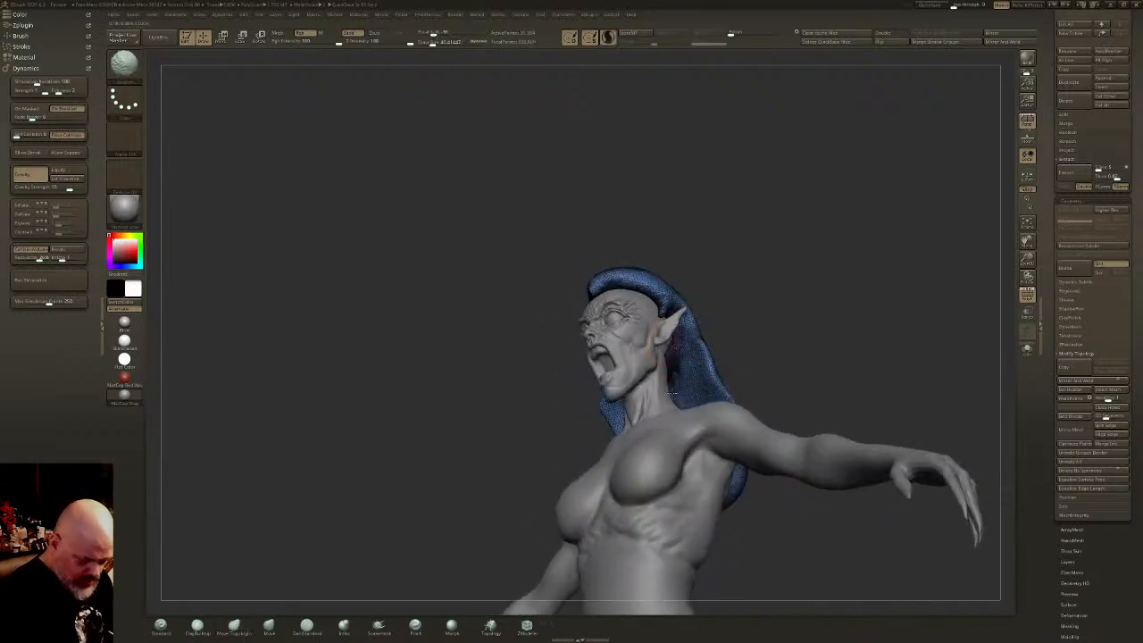
pyautogui.moveTo(728, 427)
pyautogui.mouseDown()
pyautogui.moveTo(768, 398)
pyautogui.moveTo(679, 336)
pyautogui.mouseUp()
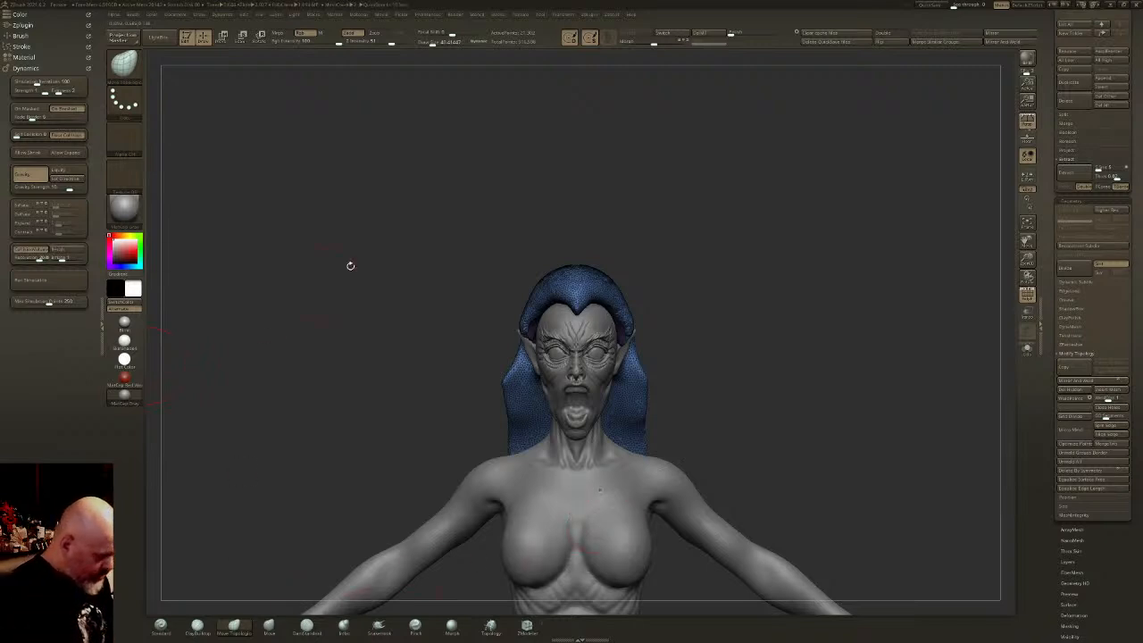
# - Try draping the long hair down the back with another gravity simulation
pyautogui.click(66, 285)
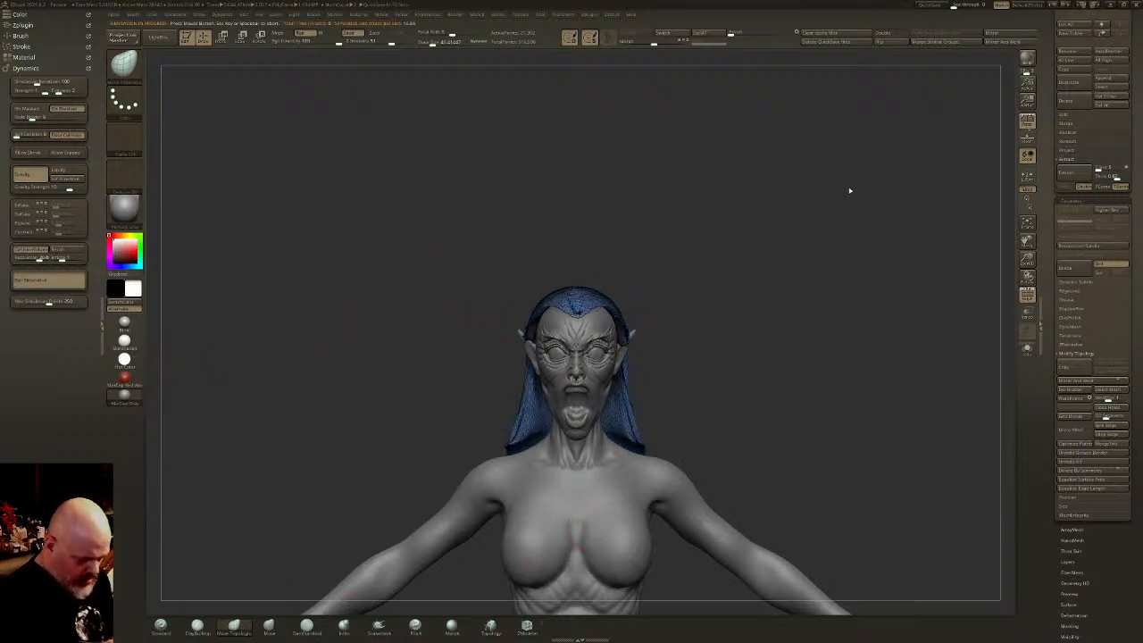
pyautogui.moveTo(778, 256); pyautogui.dragTo(636, 275)
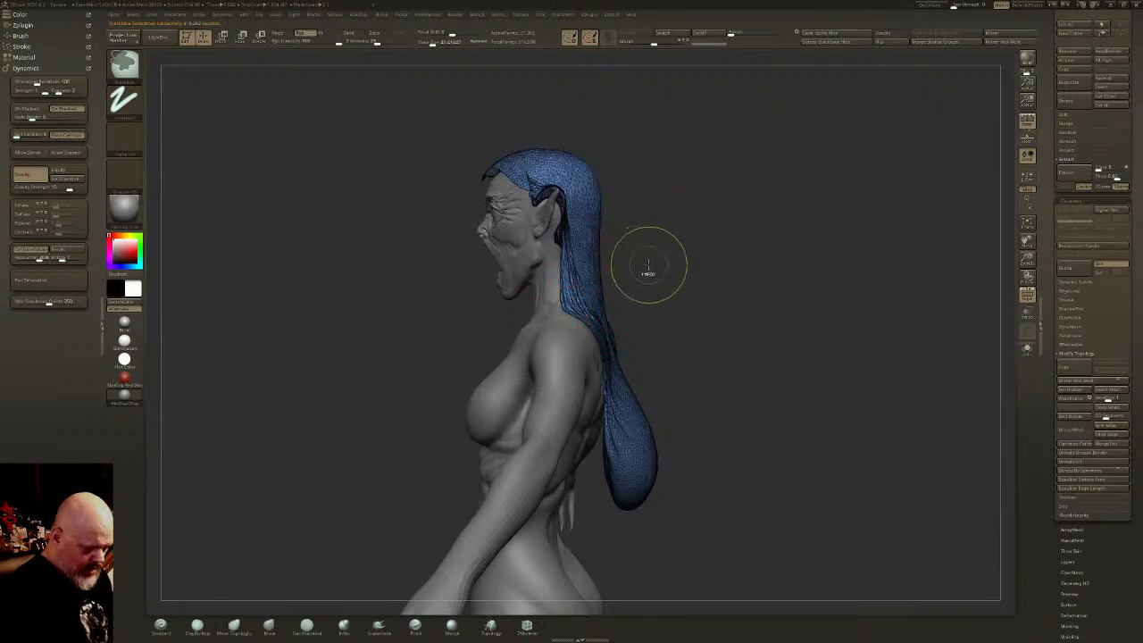
pyautogui.moveTo(663, 250); pyautogui.dragTo(684, 255)
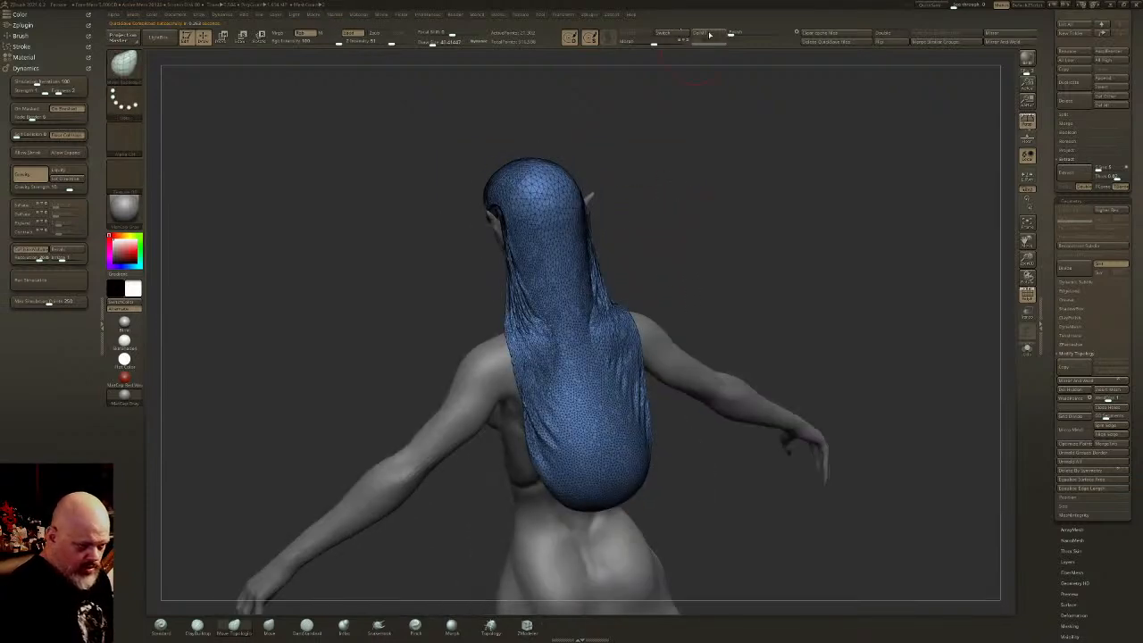
pyautogui.hotkey('ctrl', 'z')
# - Rework the hair lengths down the back with a large cloth brush in Sculptris Pro mode
pyautogui.moveTo(644, 84); pyautogui.dragTo(659, 267)
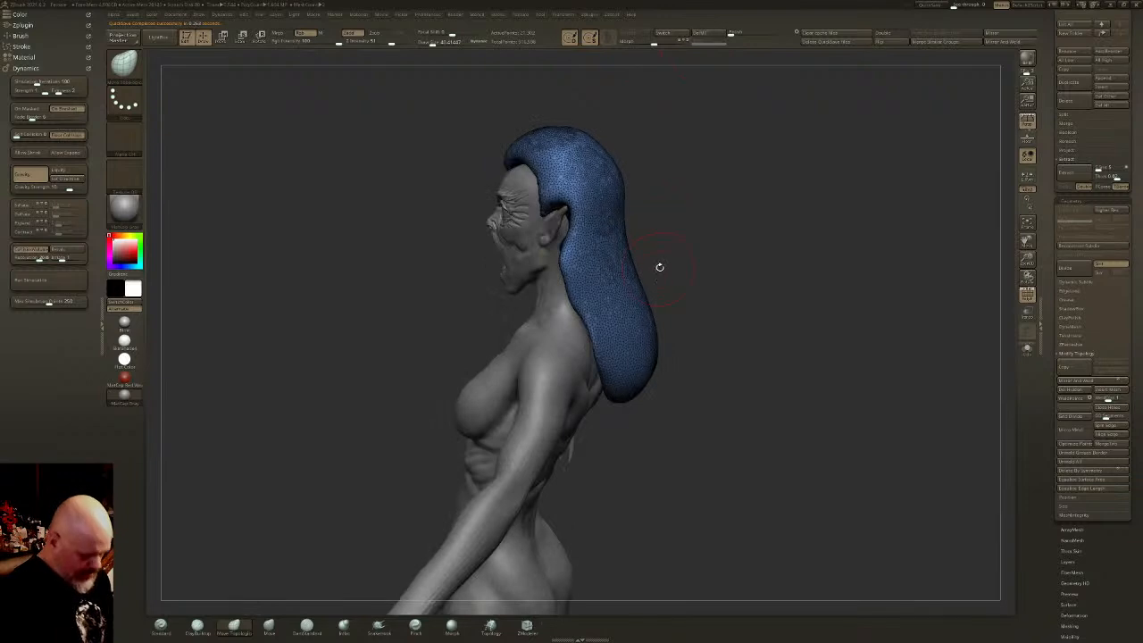
pyautogui.press('b')
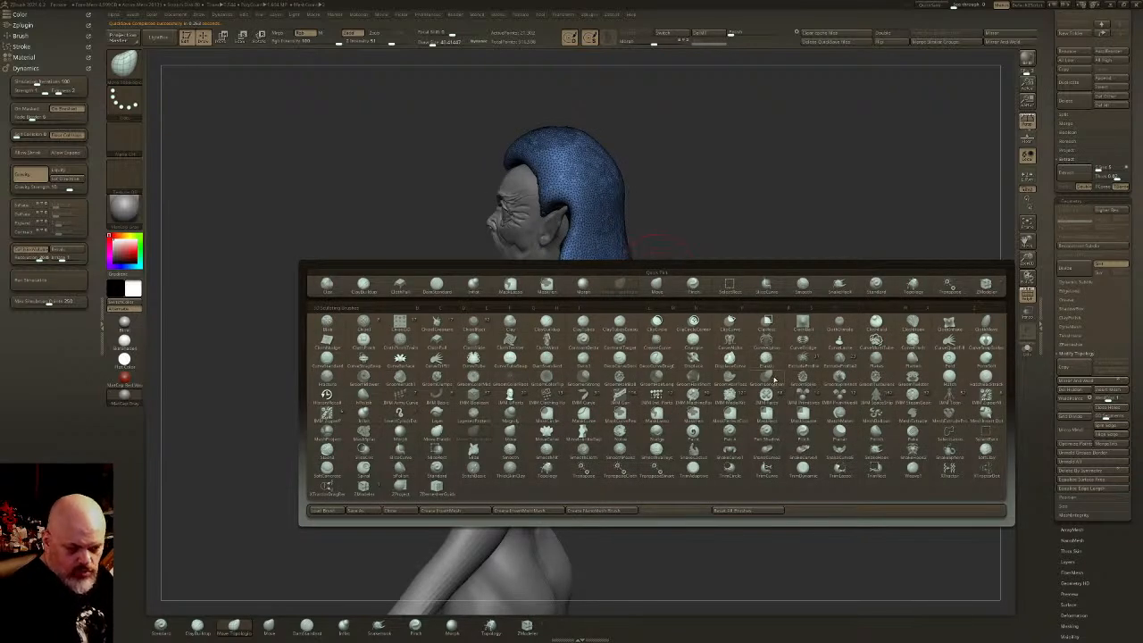
pyautogui.click(400, 286)
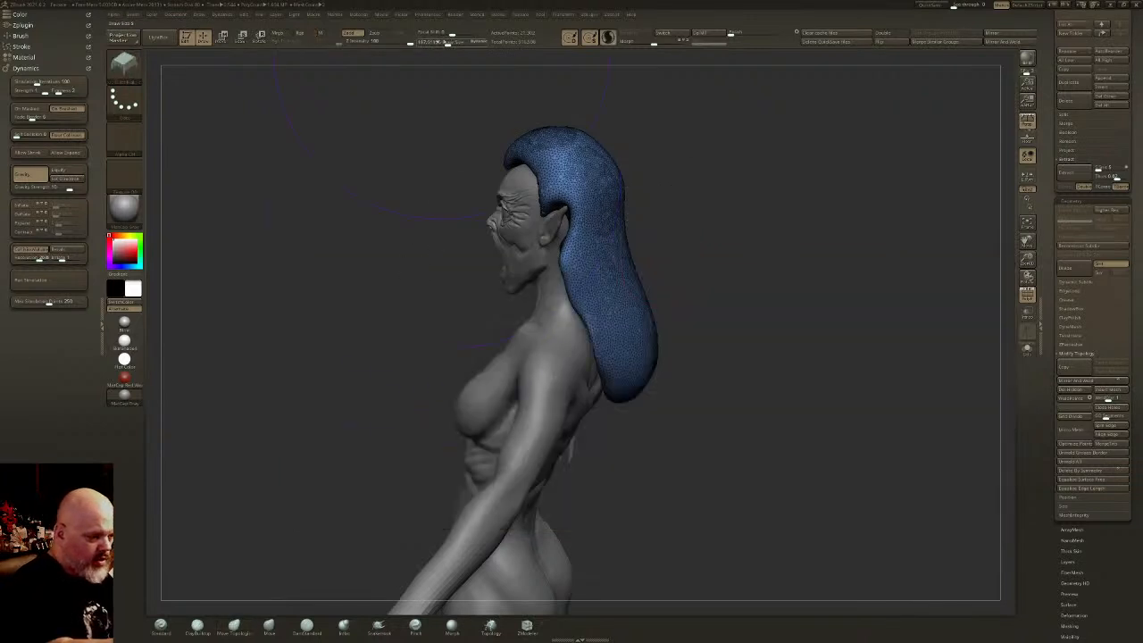
pyautogui.moveTo(437, 42); pyautogui.dragTo(442, 42)
pyautogui.moveTo(786, 242)
pyautogui.mouseDown()
pyautogui.moveTo(661, 299)
pyautogui.moveTo(614, 334)
pyautogui.moveTo(619, 368)
pyautogui.mouseUp()
pyautogui.hotkey('ctrl', 'z')
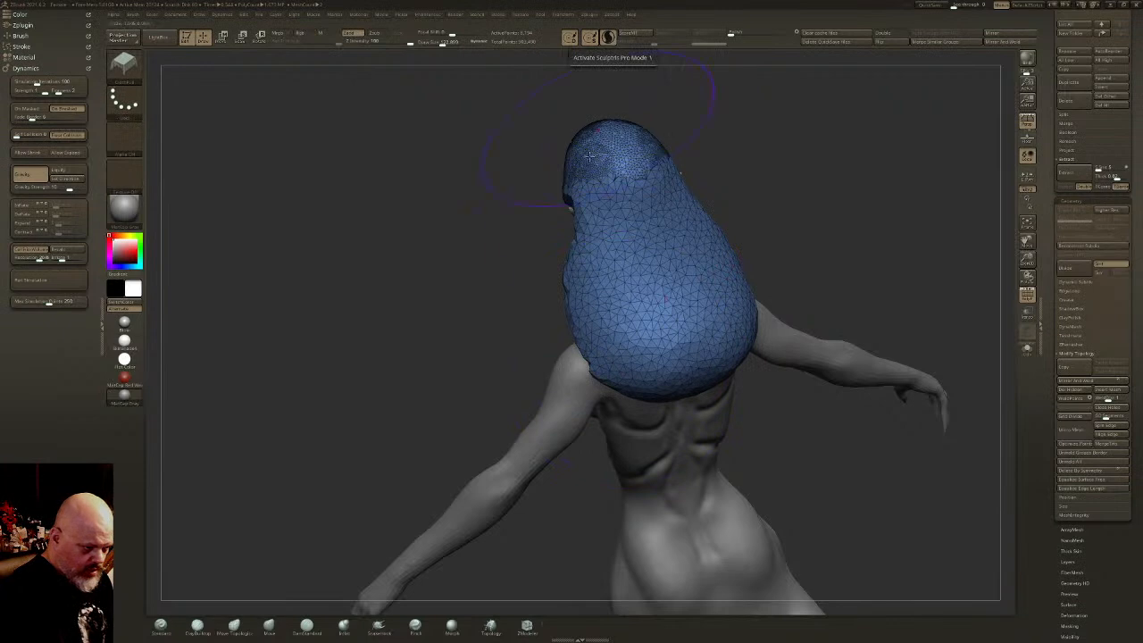
pyautogui.moveTo(786, 224); pyautogui.dragTo(919, 217)
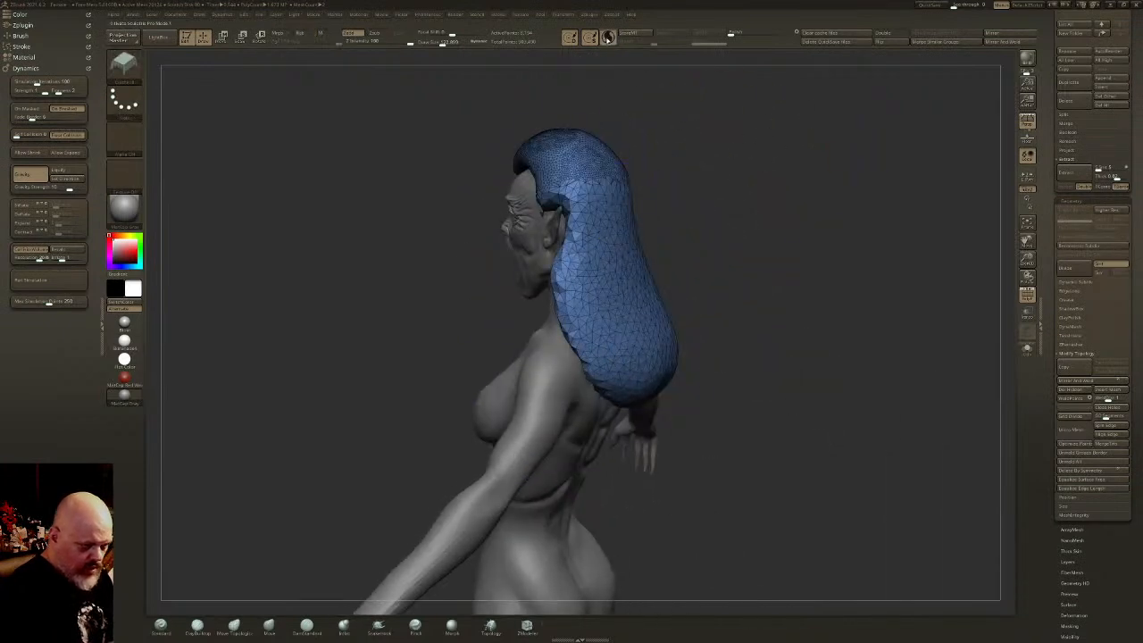
pyautogui.moveTo(675, 174); pyautogui.dragTo(687, 164)
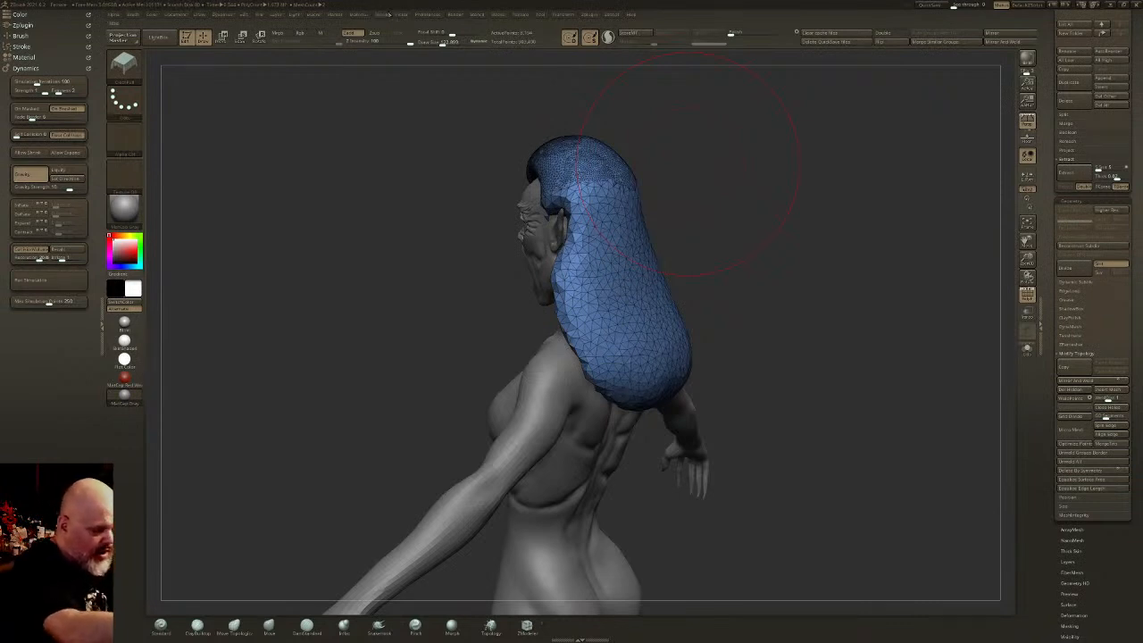
# - Examine the memory preferences and movie timeline options for a way to display the undo history
pyautogui.click(434, 15)
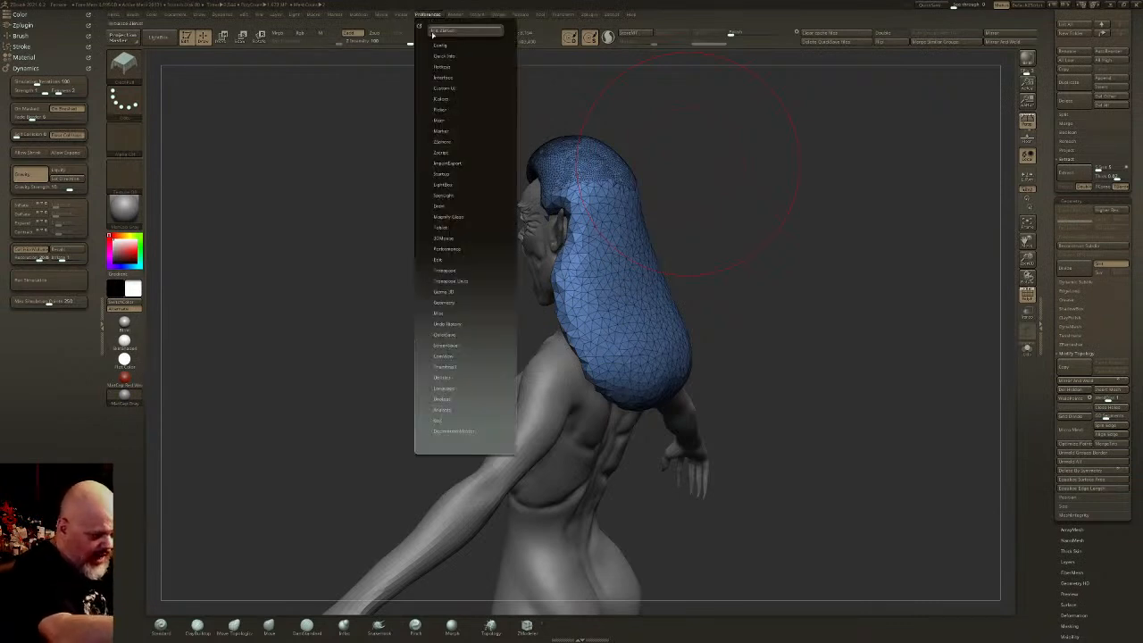
pyautogui.click(447, 119)
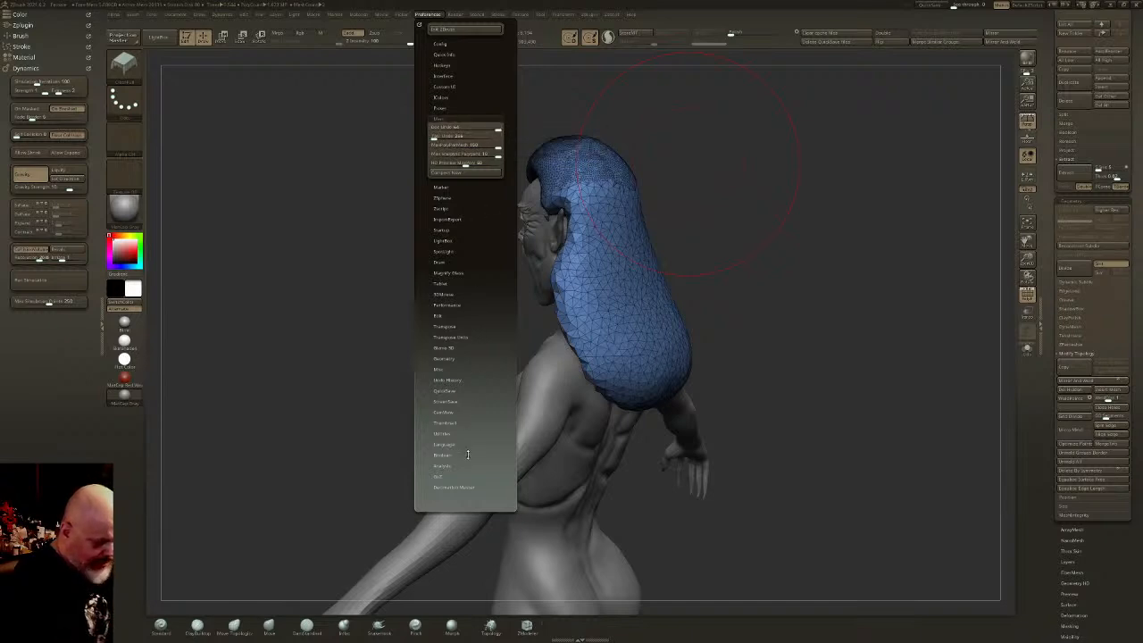
pyautogui.moveTo(741, 303); pyautogui.dragTo(800, 306)
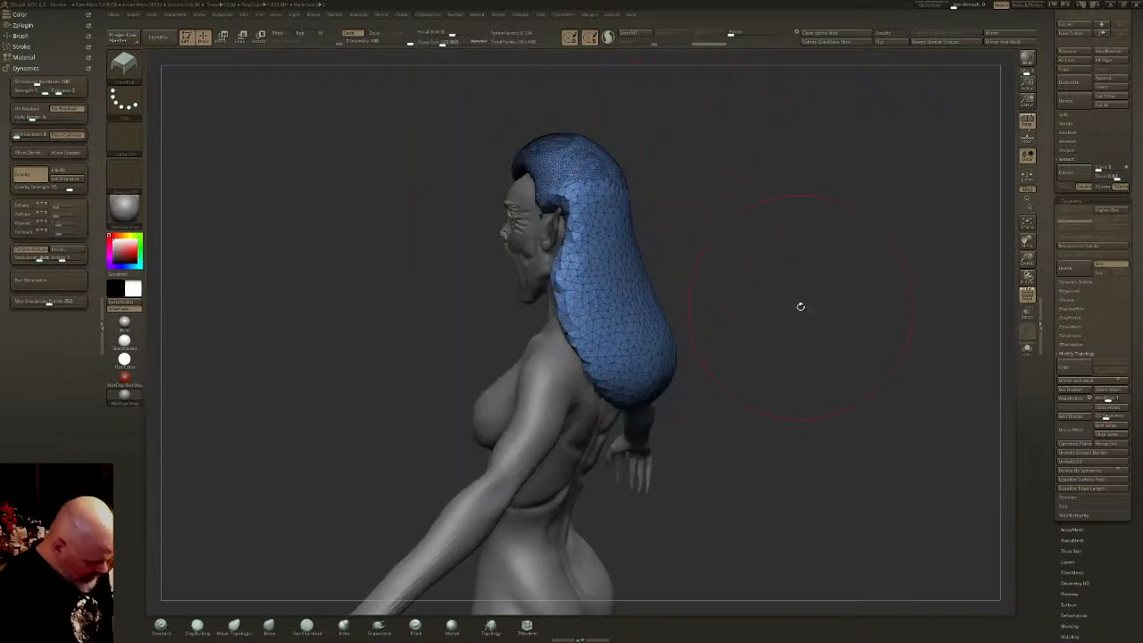
pyautogui.press('space')
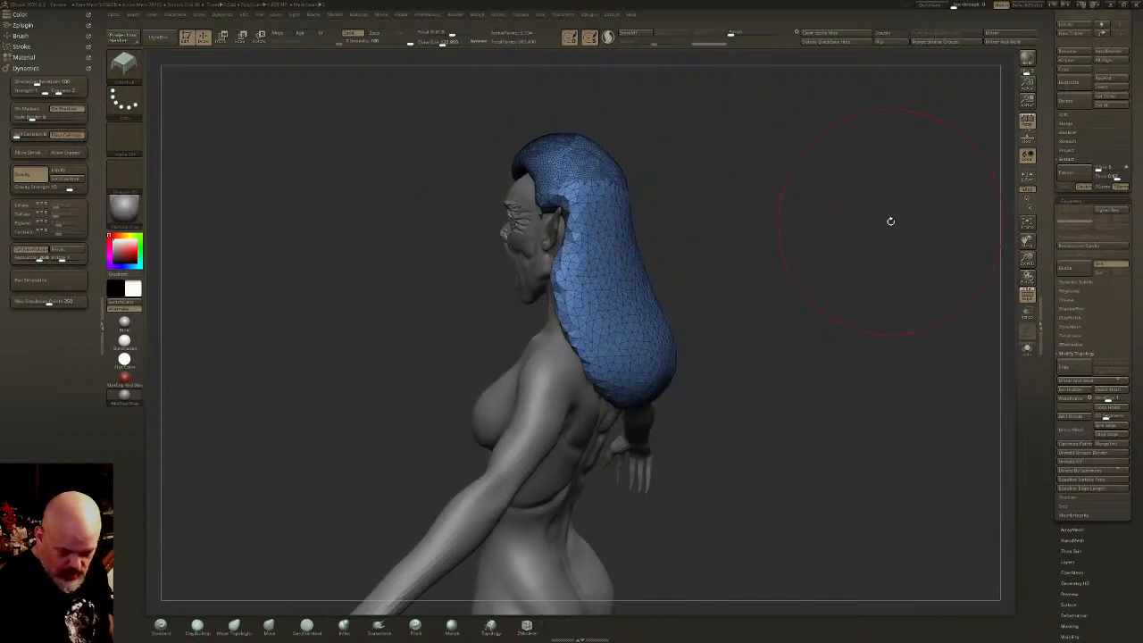
pyautogui.press('ctrl')
pyautogui.moveTo(891, 231); pyautogui.dragTo(754, 315)
pyautogui.moveTo(729, 293); pyautogui.dragTo(776, 285)
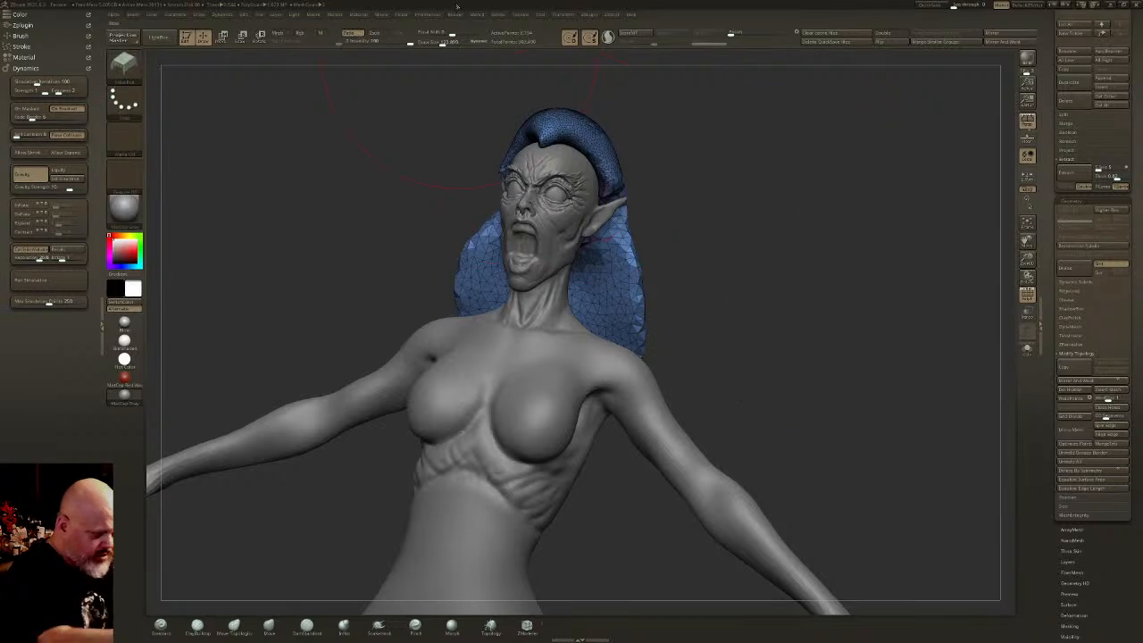
pyautogui.click(429, 17)
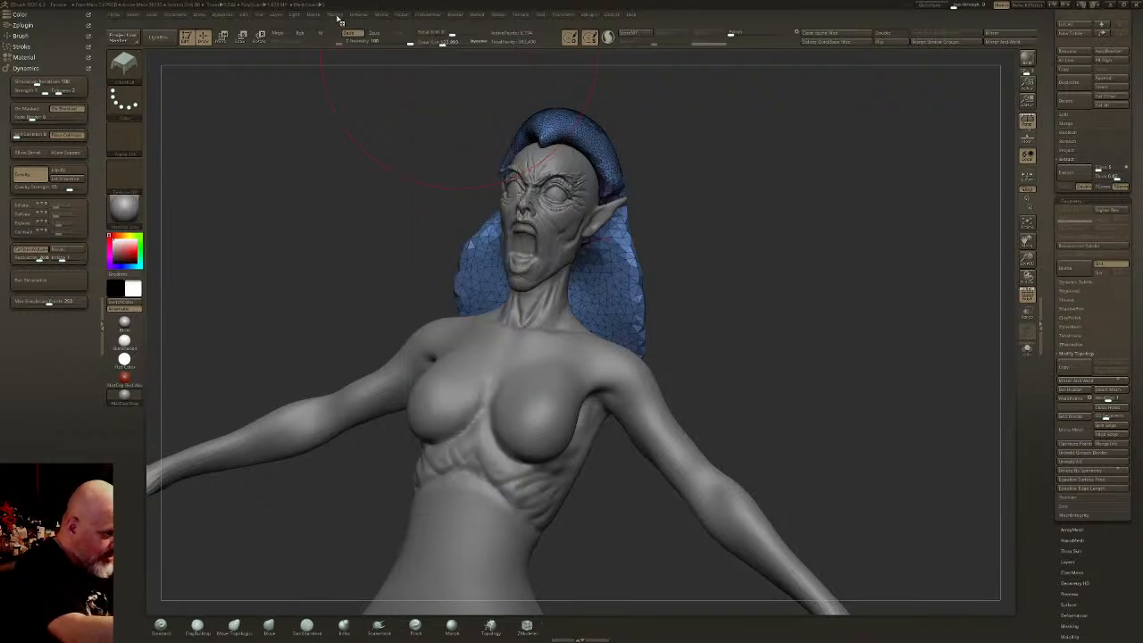
pyautogui.click(382, 17)
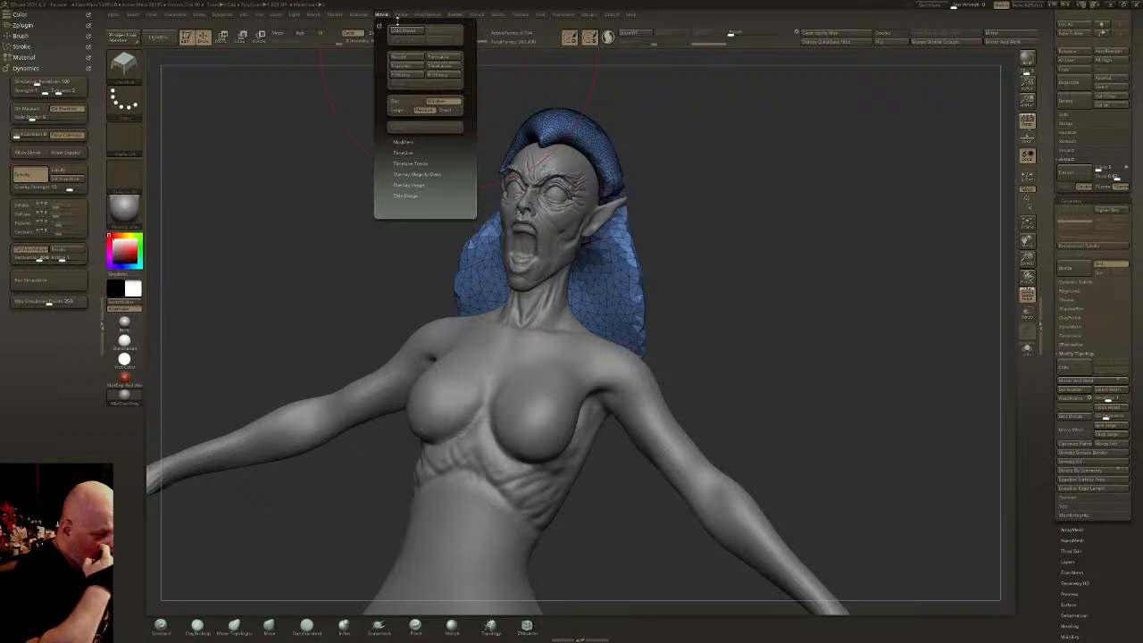
pyautogui.click(402, 153)
pyautogui.click(411, 171)
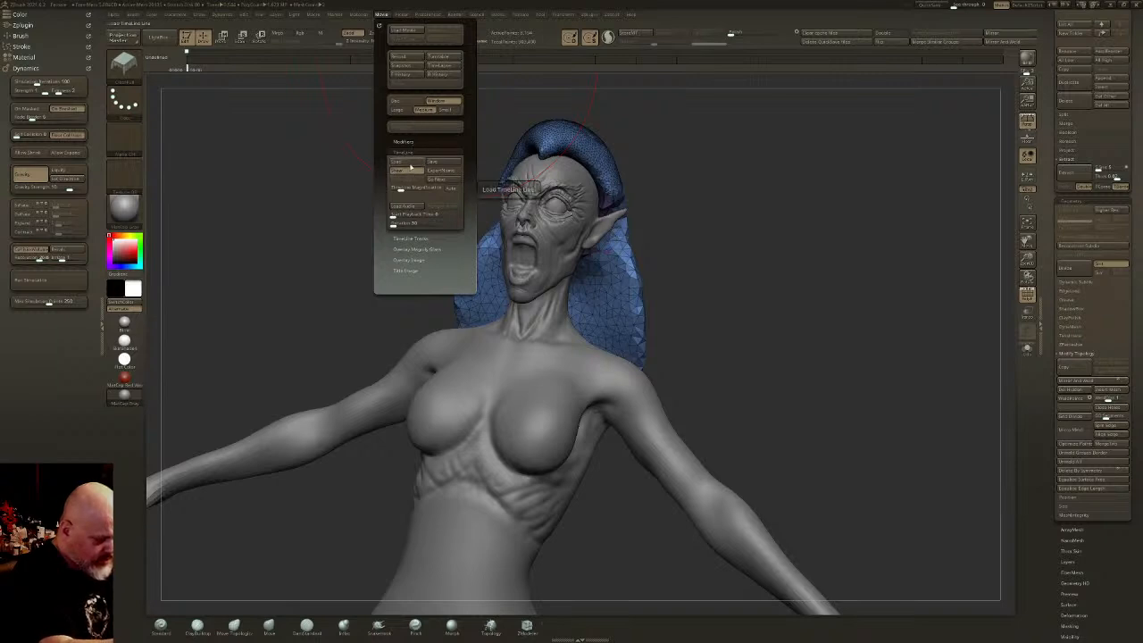
pyautogui.click(411, 171)
# - Turn on the undo history display and raise the reserved undo memory and the Warn When Deleting threshold
pyautogui.click(427, 14)
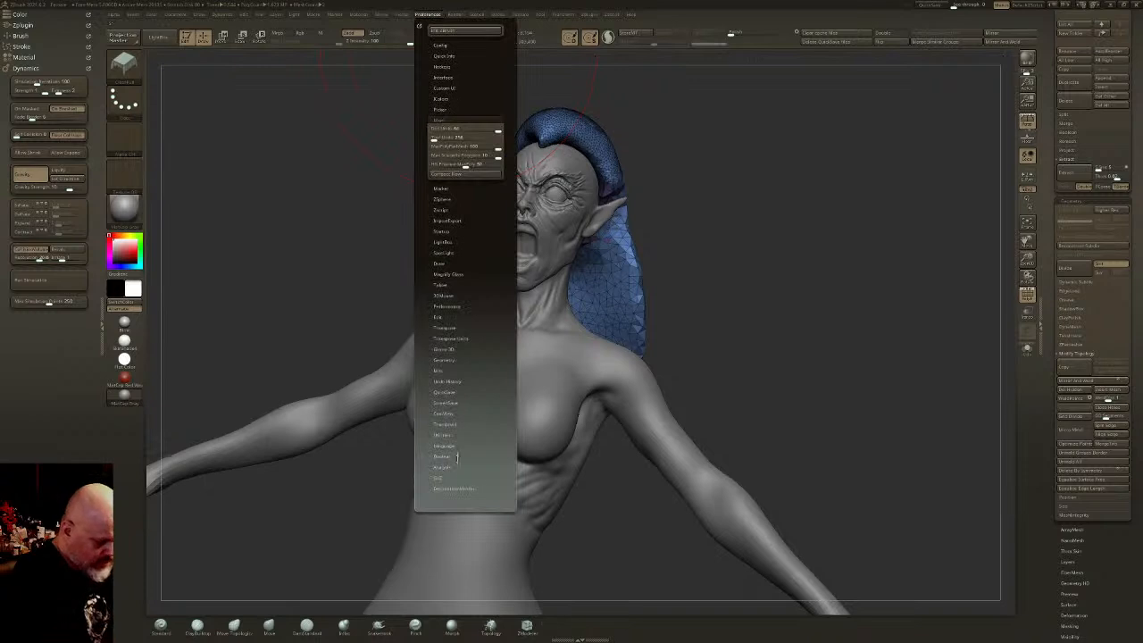
pyautogui.click(449, 382)
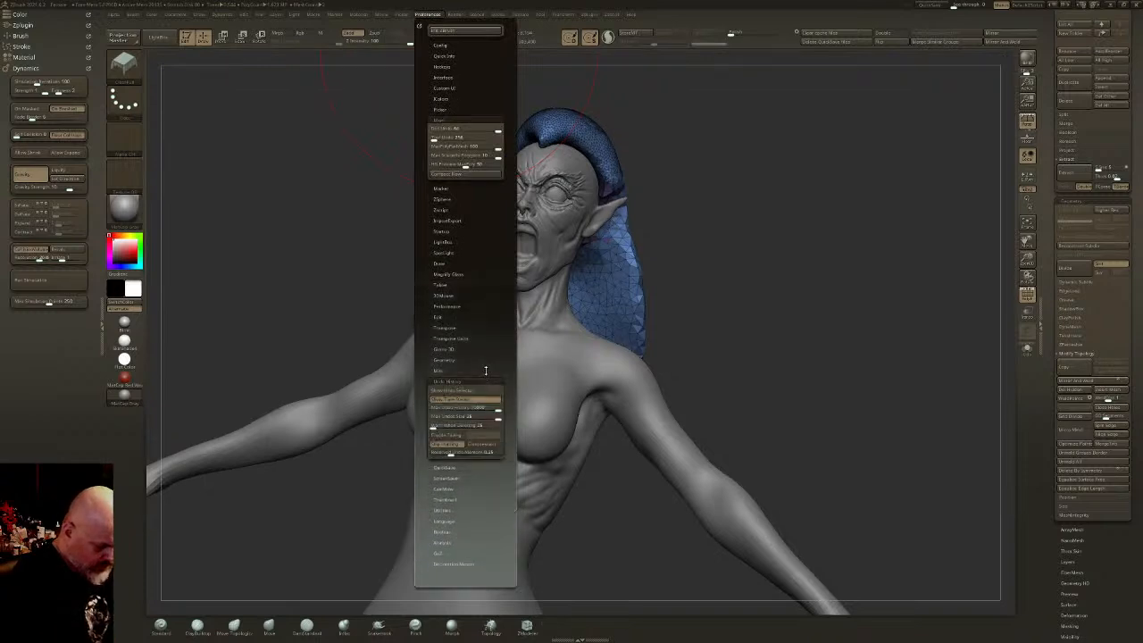
pyautogui.click(474, 390)
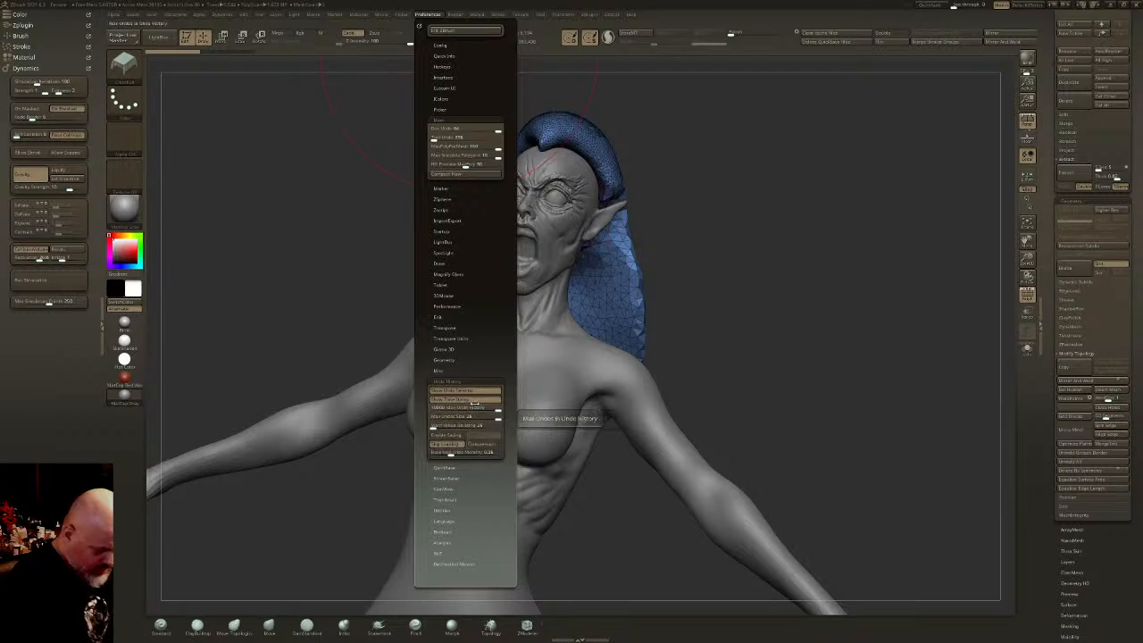
pyautogui.moveTo(450, 454)
pyautogui.mouseDown()
pyautogui.moveTo(498, 455)
pyautogui.moveTo(454, 455)
pyautogui.mouseUp()
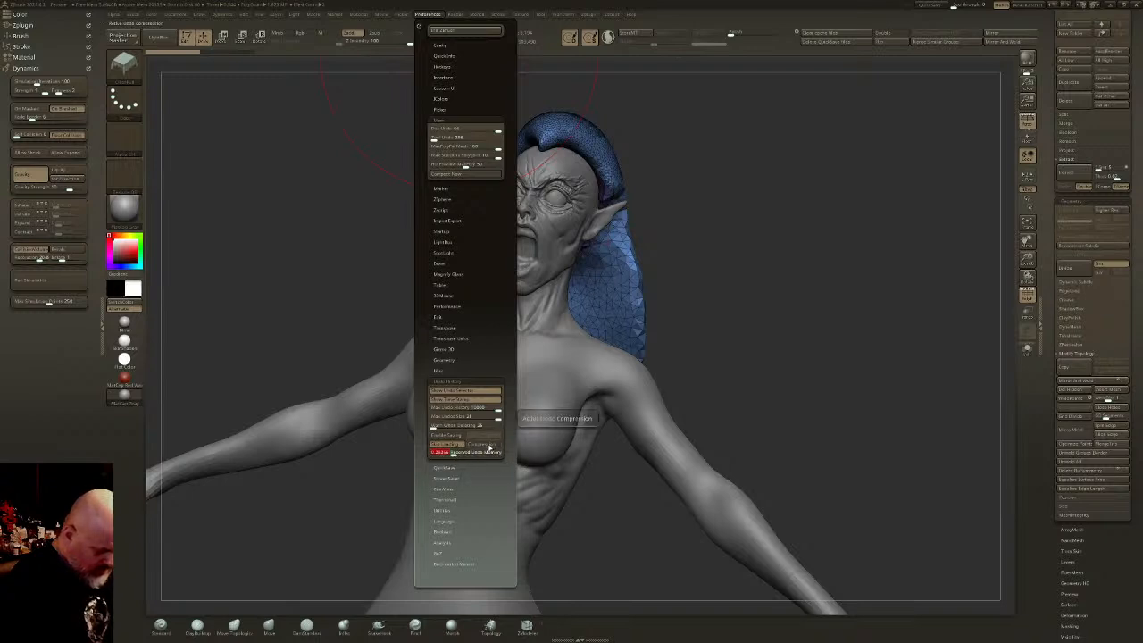
pyautogui.press('ctrl')
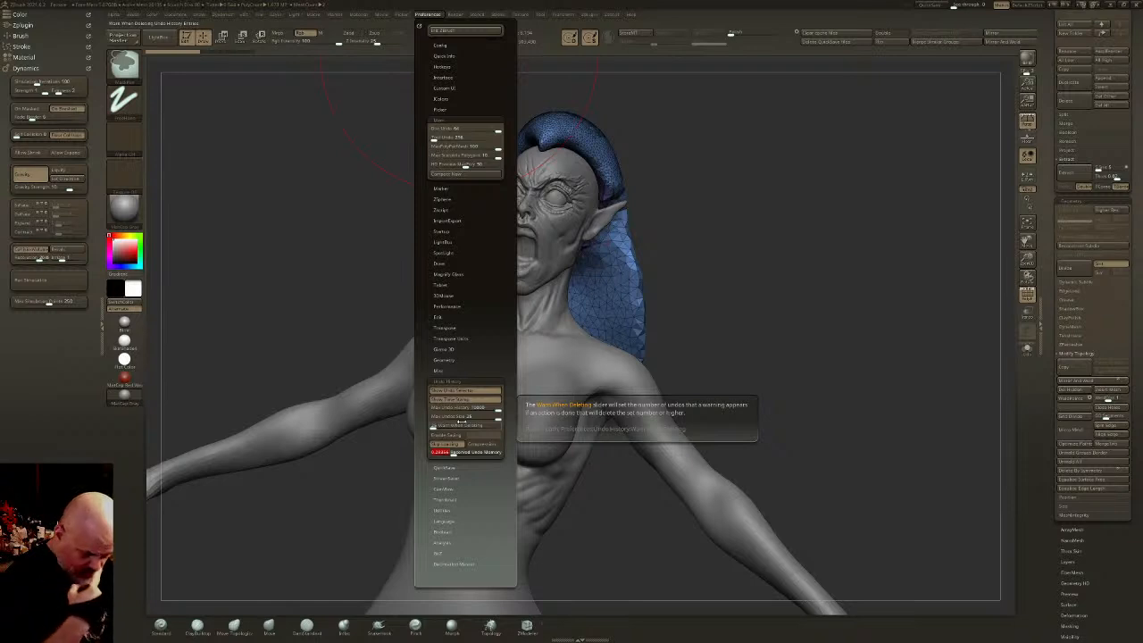
pyautogui.moveTo(435, 428)
pyautogui.mouseDown()
pyautogui.moveTo(499, 431)
pyautogui.moveTo(455, 429)
pyautogui.mouseUp()
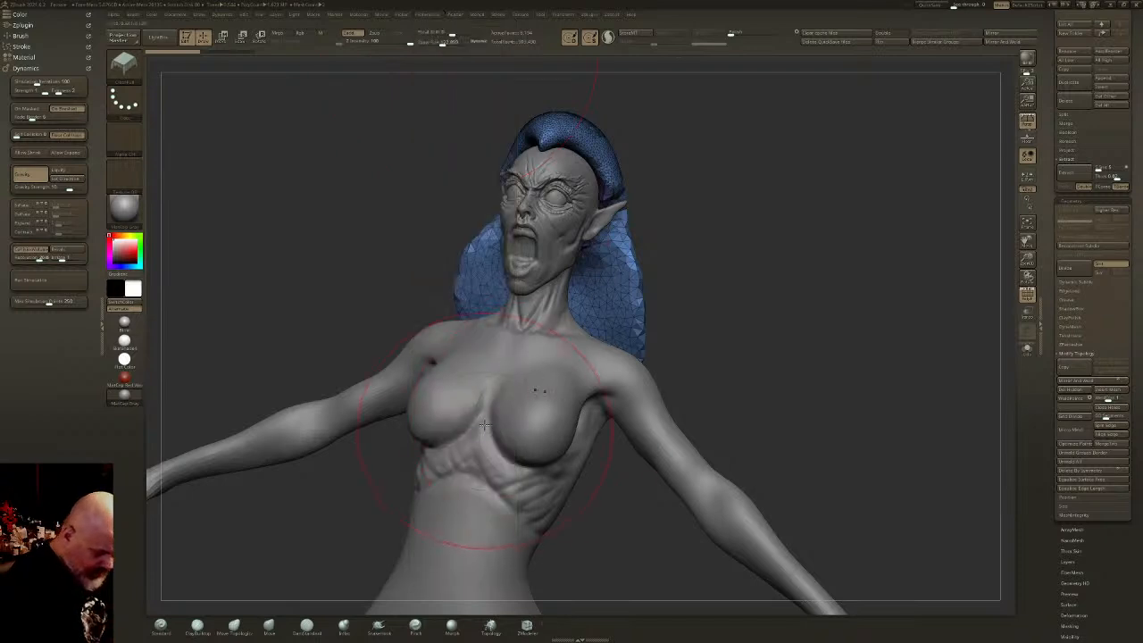
# - Reduce the brush size and smooth the jagged side lengths of the hair from the front in Sculptris Pro mode
pyautogui.click(430, 16)
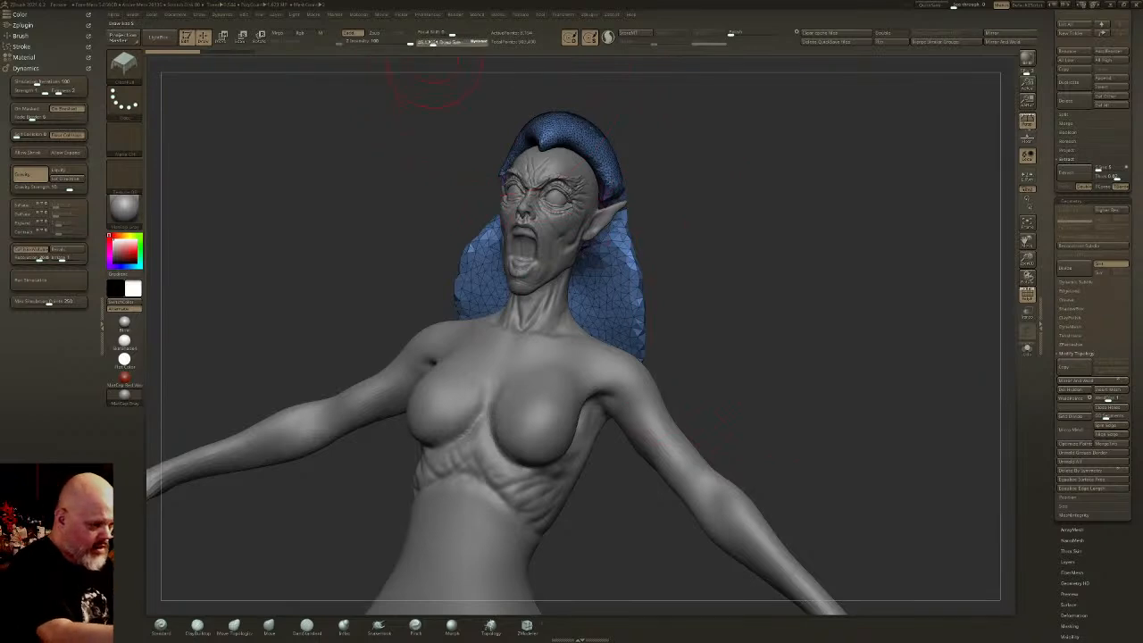
pyautogui.keyDown('shift'); pyautogui.moveTo(610, 222); pyautogui.dragTo(630, 241, button='right'); pyautogui.keyUp('shift')
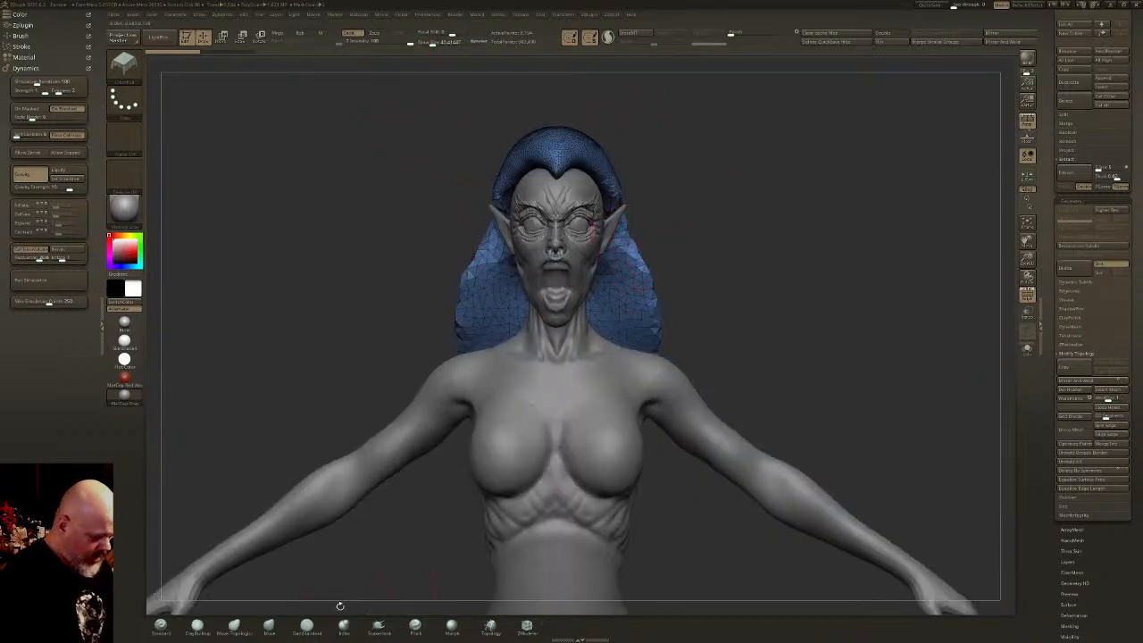
pyautogui.press('shift')
pyautogui.click(608, 36)
pyautogui.keyDown('shift'); pyautogui.moveTo(631, 243); pyautogui.dragTo(632, 293); pyautogui.keyUp('shift')
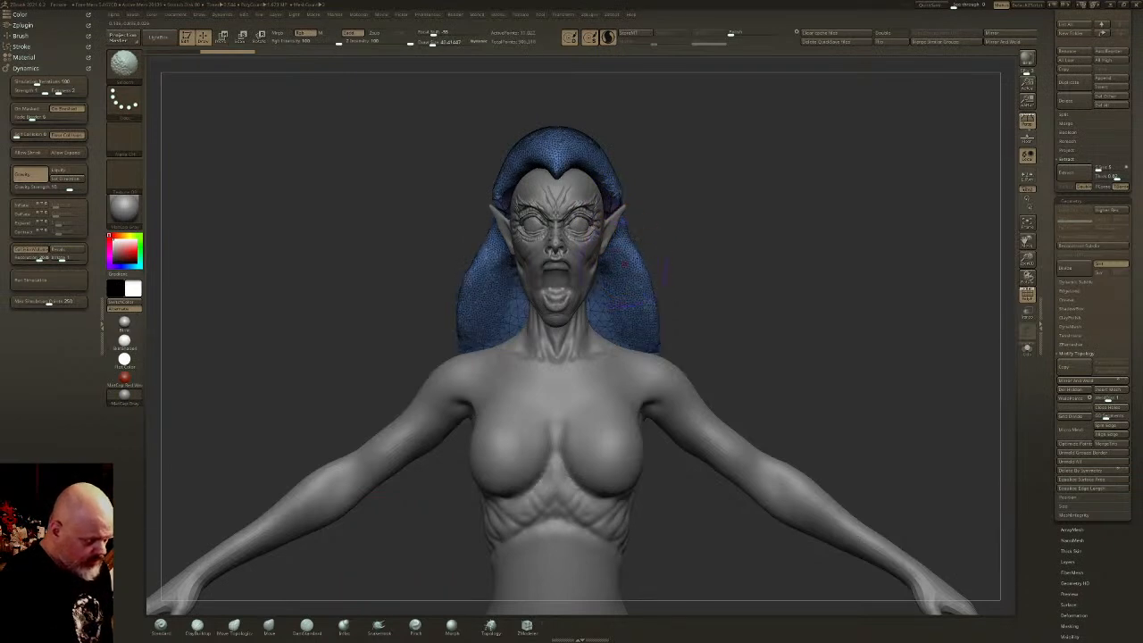
# - Step back and forth through the hair's undo history and undo the latest smoothing
pyautogui.click(191, 51)
pyautogui.click(225, 53)
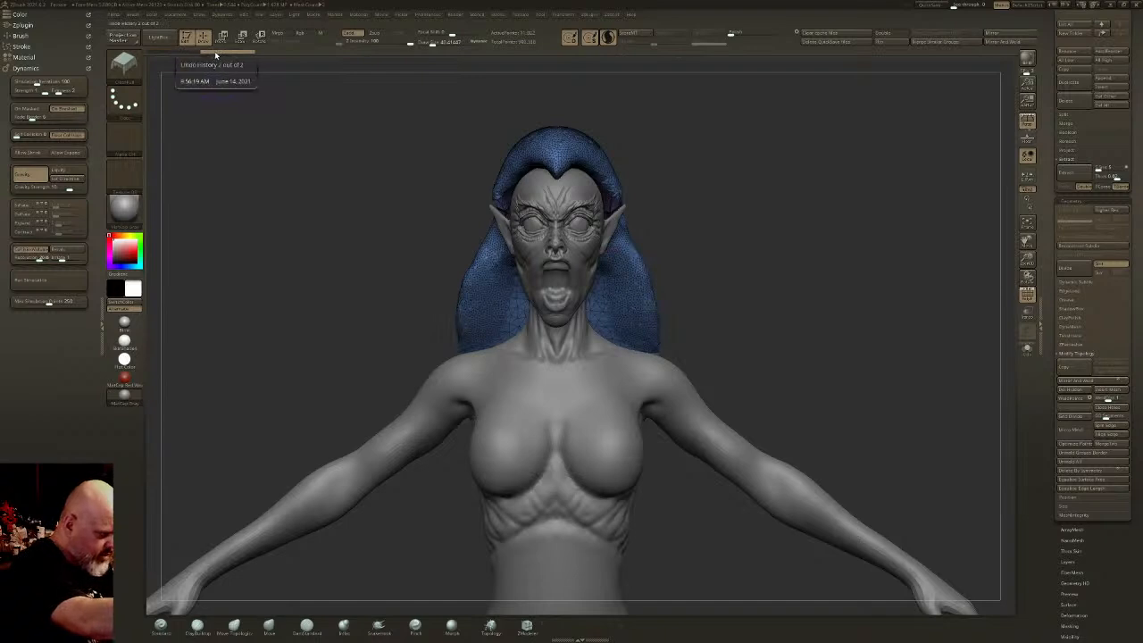
pyautogui.click(198, 54)
pyautogui.click(225, 53)
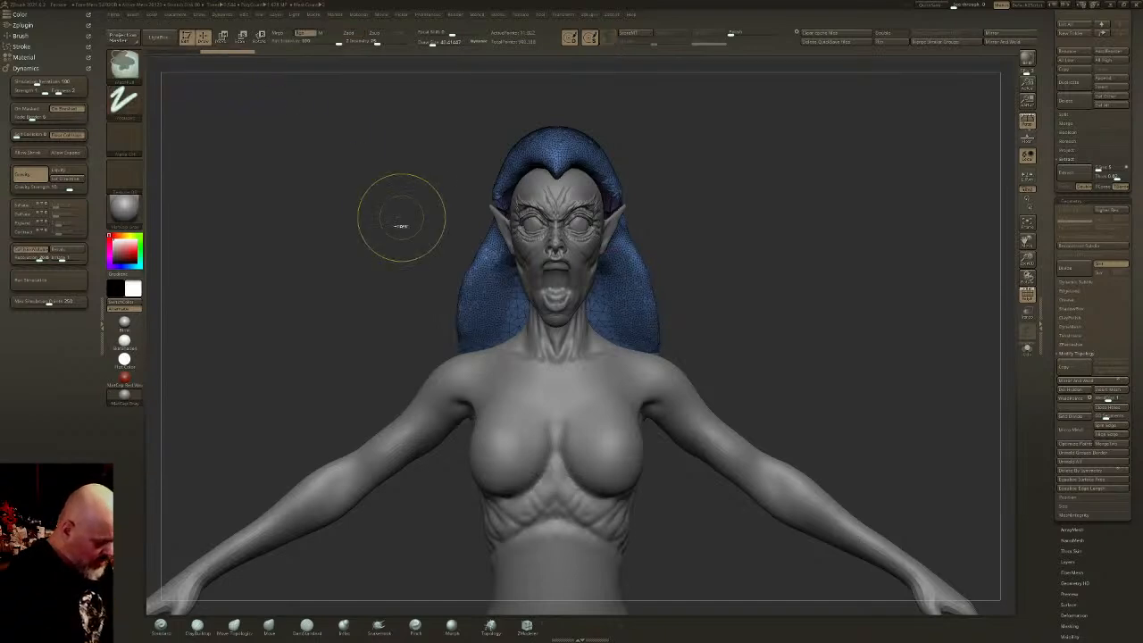
pyautogui.hotkey('ctrl', 'z')
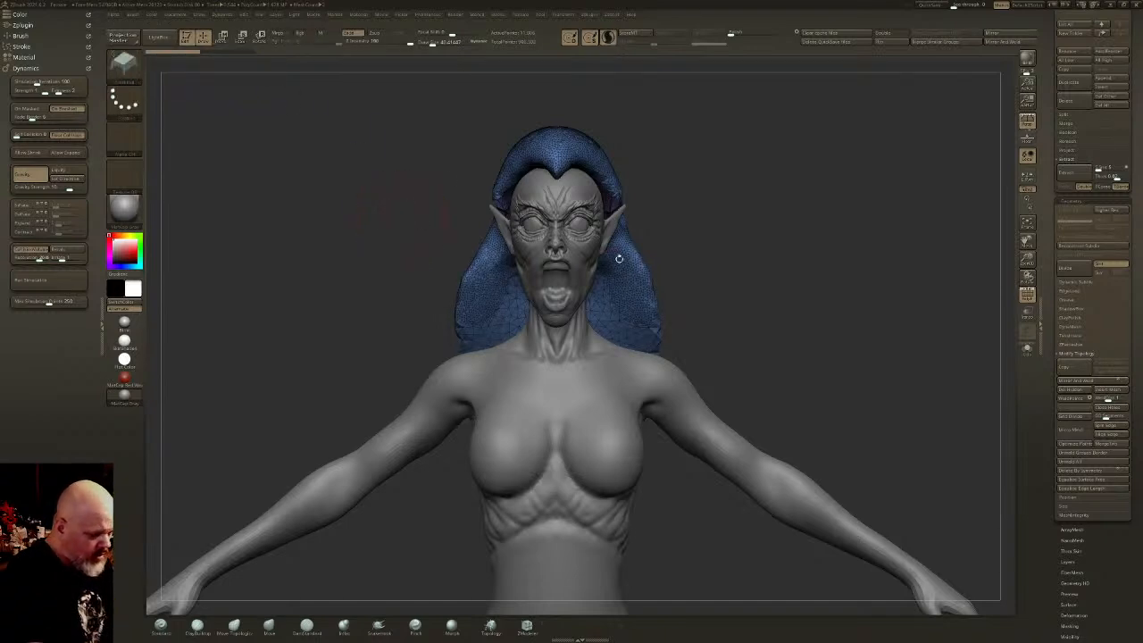
# - Smooth the hair's side lengths into straighter, cleaner edges and check them from the front
pyautogui.moveTo(627, 286)
pyautogui.keyDown('shift'); pyautogui.mouseDown()
pyautogui.moveTo(679, 243)
pyautogui.moveTo(370, 187)
pyautogui.mouseUp(); pyautogui.keyUp('shift')
pyautogui.hotkey('ctrl', 'z')
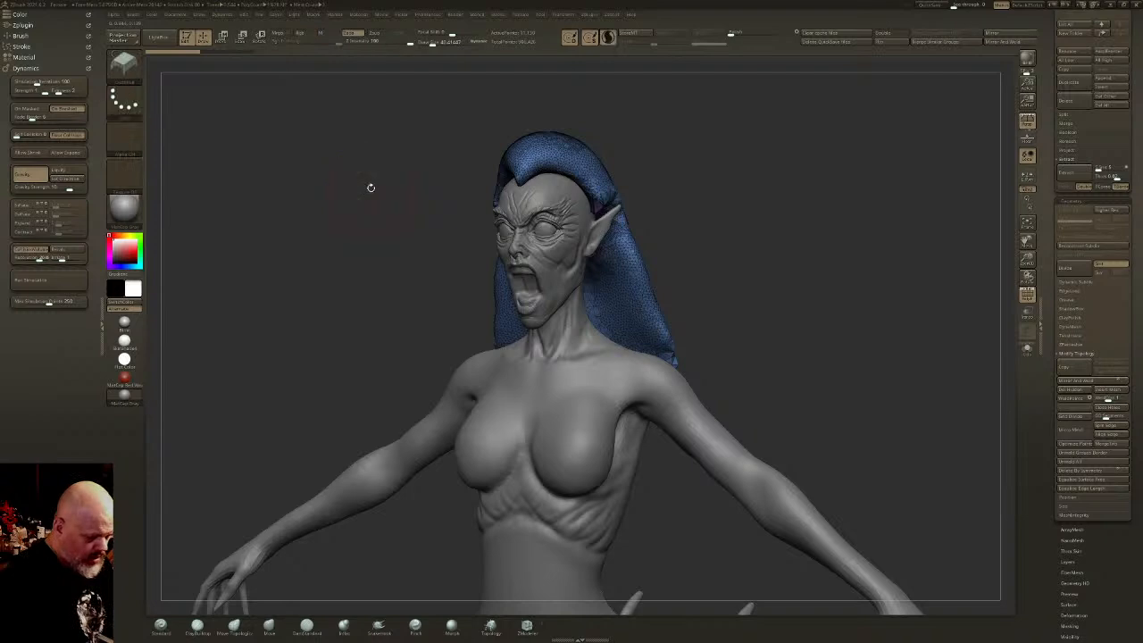
pyautogui.keyDown('shift'); pyautogui.moveTo(371, 187); pyautogui.dragTo(402, 188); pyautogui.keyUp('shift')
# - Set the Warn When Deleting threshold for undo history to 100 and read the Reserved Undo Memory description
pyautogui.click(428, 14)
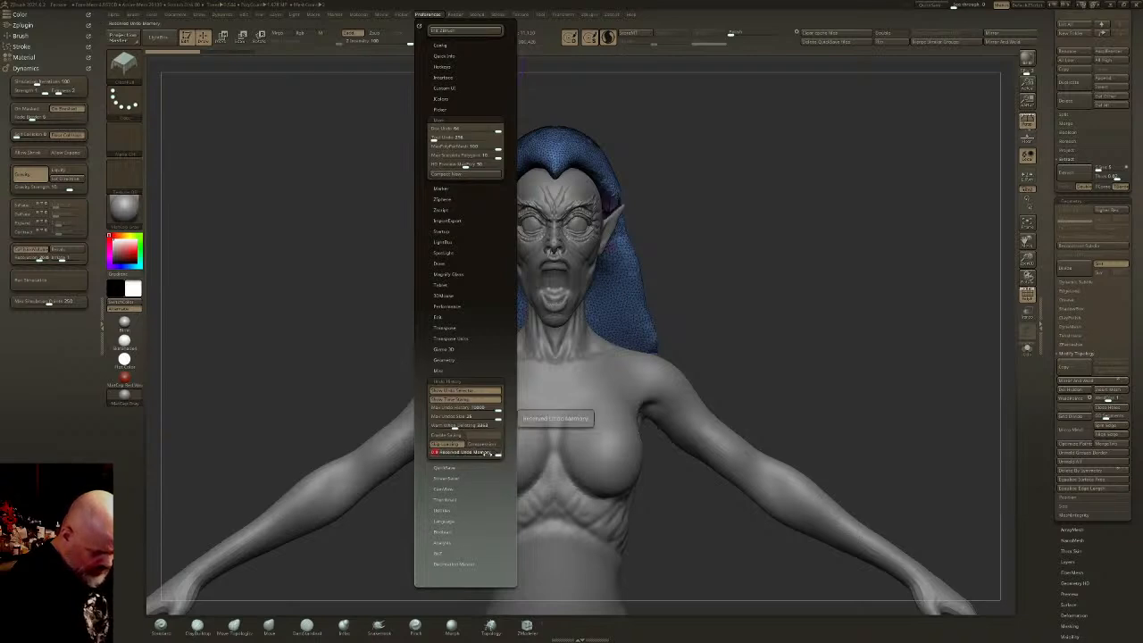
pyautogui.press('ctrl')
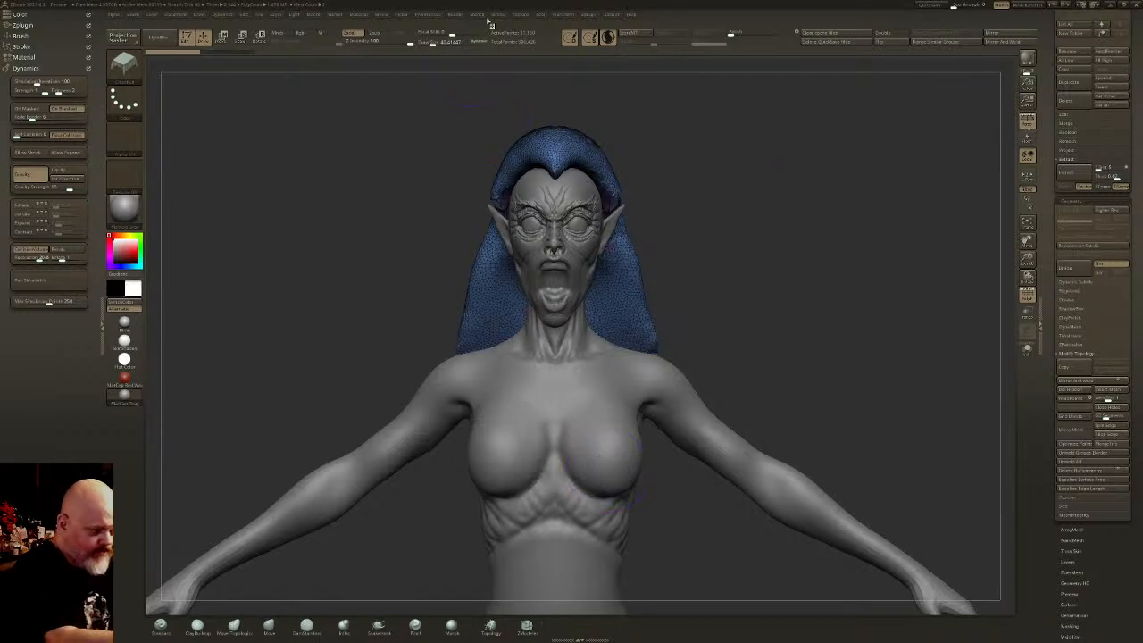
pyautogui.click(432, 15)
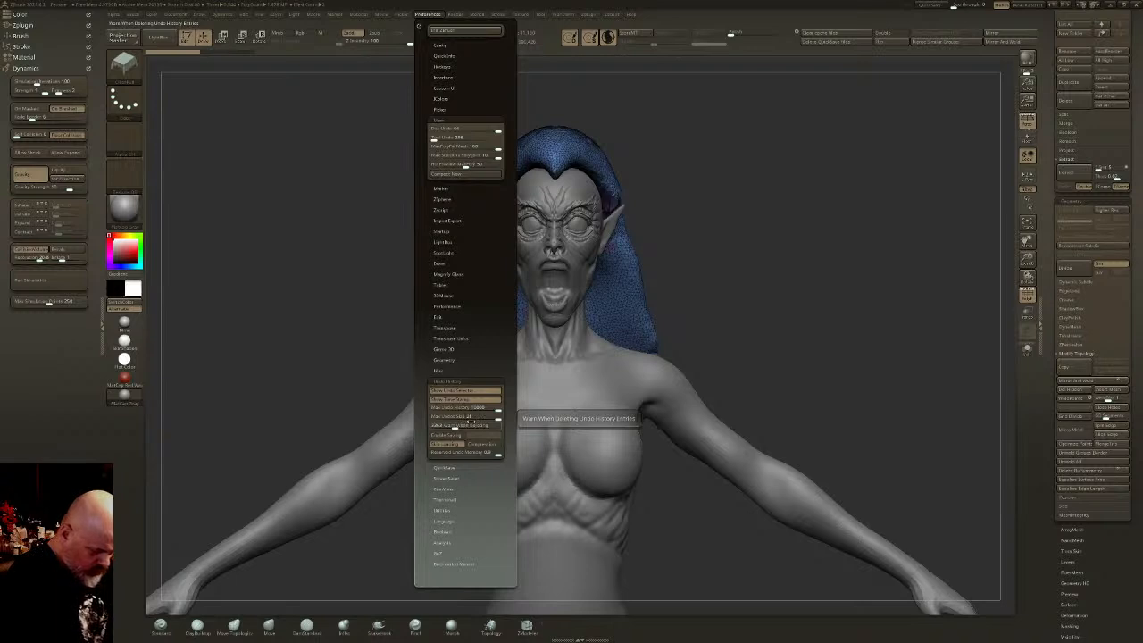
pyautogui.press('ctrl')
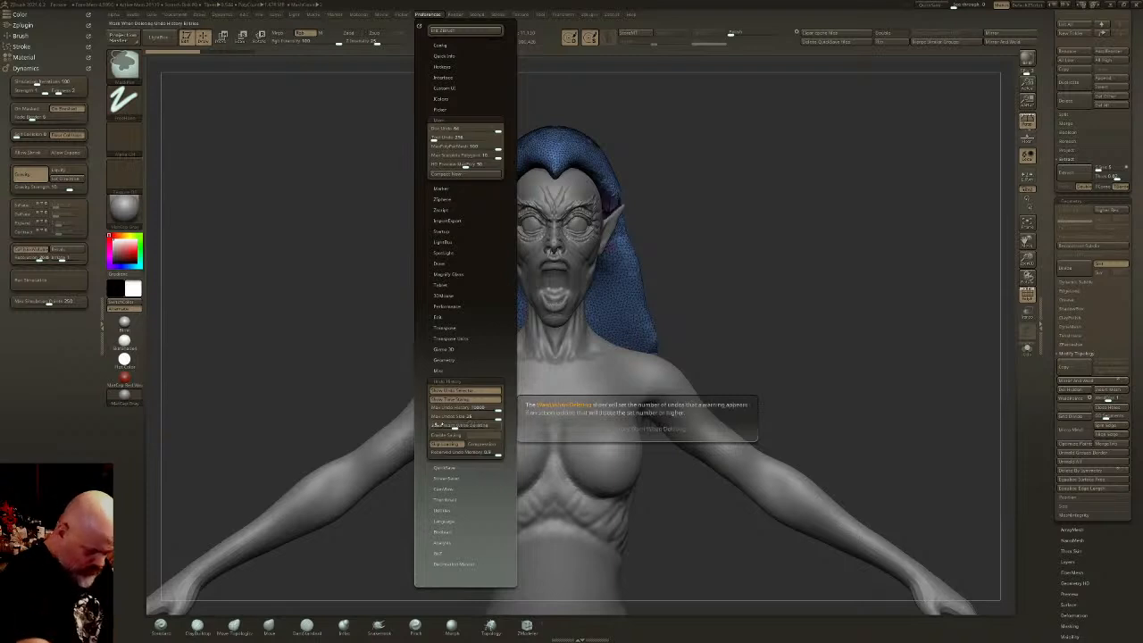
pyautogui.moveTo(454, 426); pyautogui.dragTo(440, 426)
pyautogui.click(439, 427)
pyautogui.write('100')
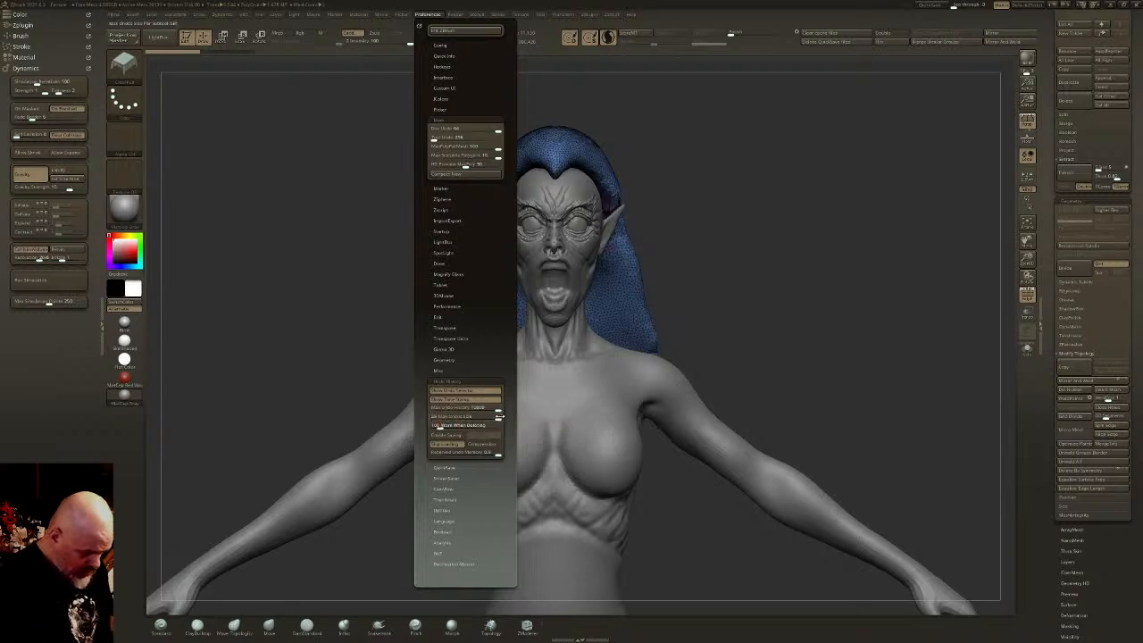
pyautogui.press('ctrl')
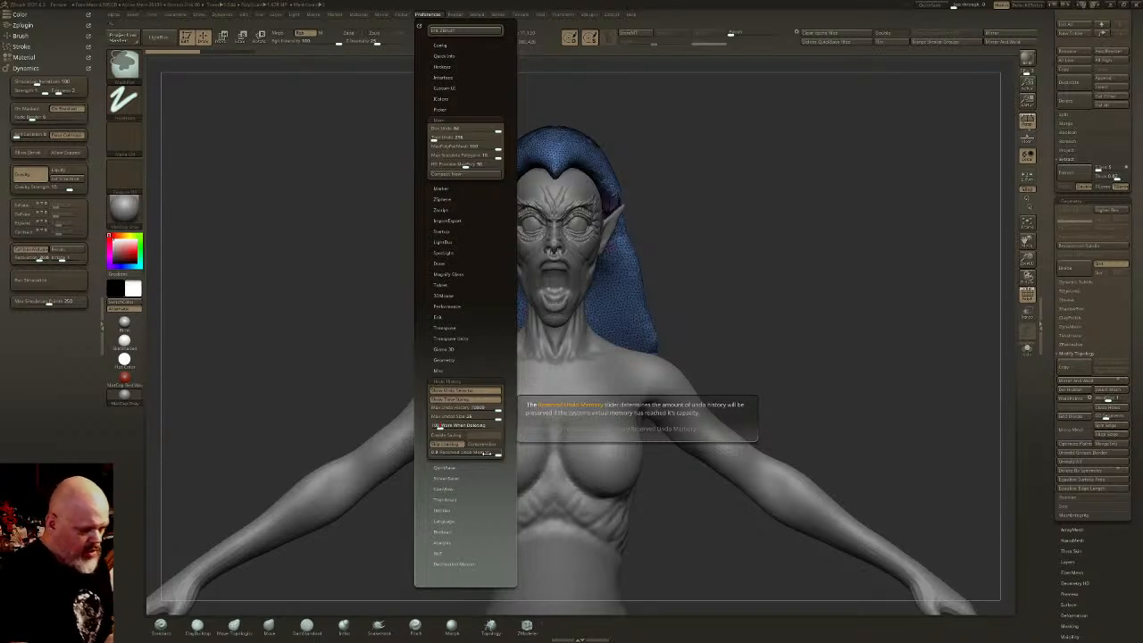
# - Divide the hair mesh once to add a higher subdivision level
pyautogui.moveTo(722, 275); pyautogui.dragTo(743, 285)
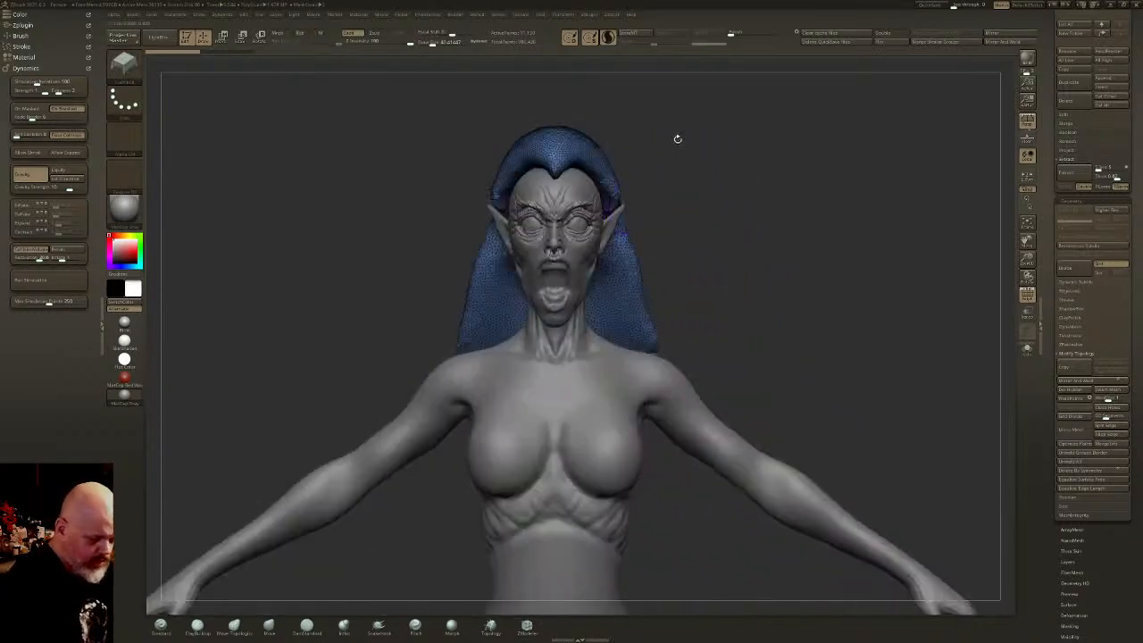
pyautogui.press('ctrl')
pyautogui.hotkey('ctrl', 'd')
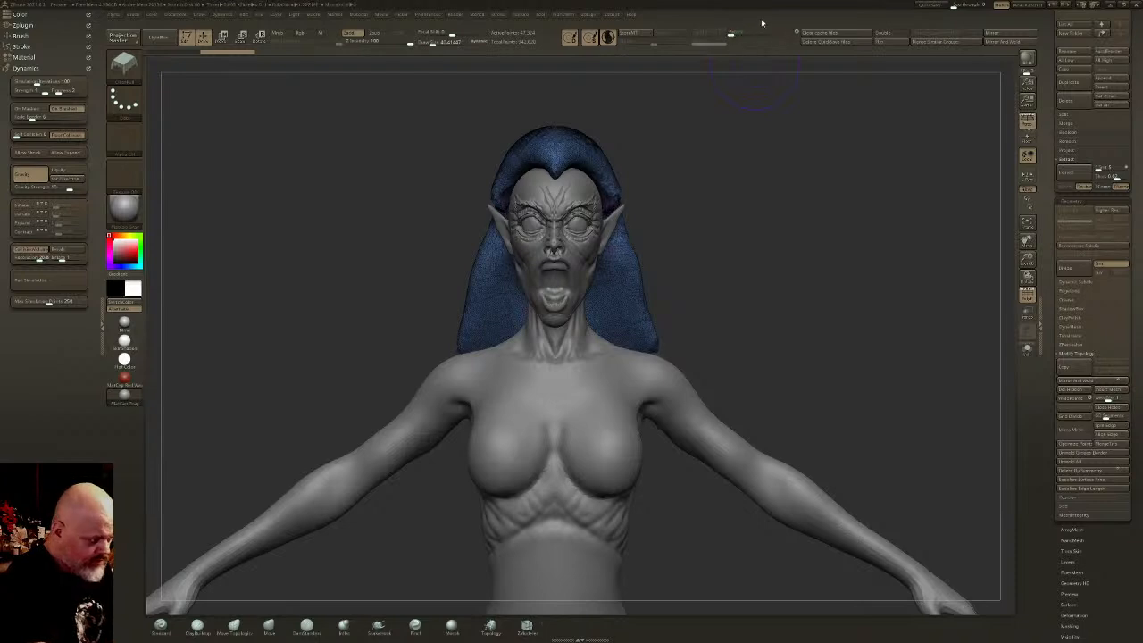
# - Check the subdivided hair from the side and front, and save the work
pyautogui.moveTo(661, 206)
pyautogui.mouseDown()
pyautogui.moveTo(684, 274)
pyautogui.moveTo(714, 281)
pyautogui.mouseUp()
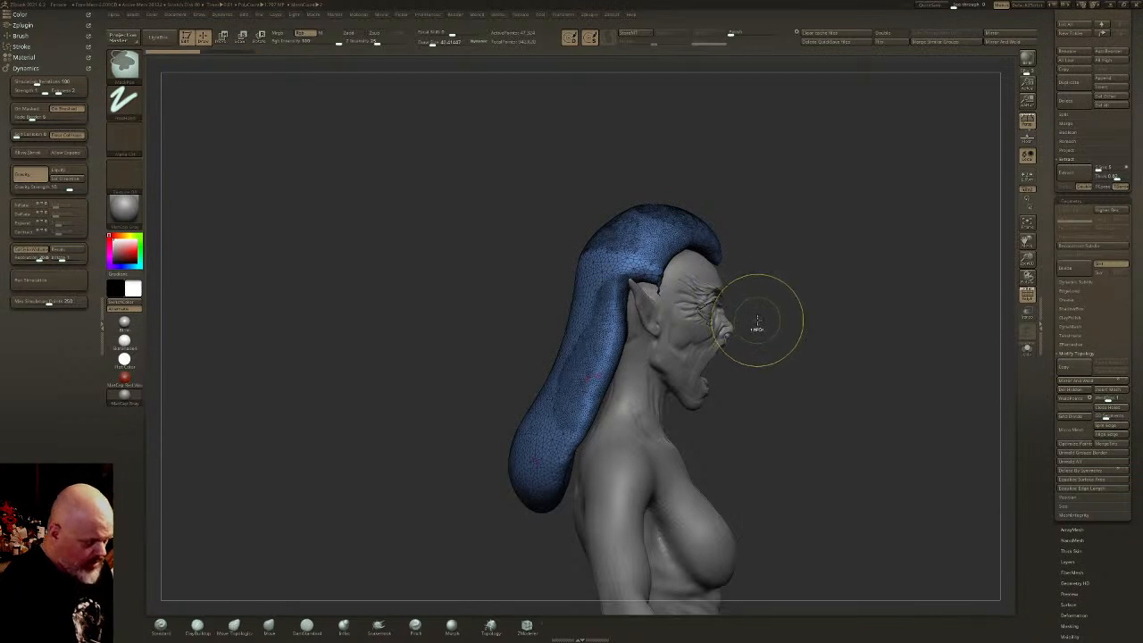
pyautogui.moveTo(717, 244); pyautogui.dragTo(687, 239, button='right')
pyautogui.moveTo(616, 273); pyautogui.dragTo(580, 89, button='right')
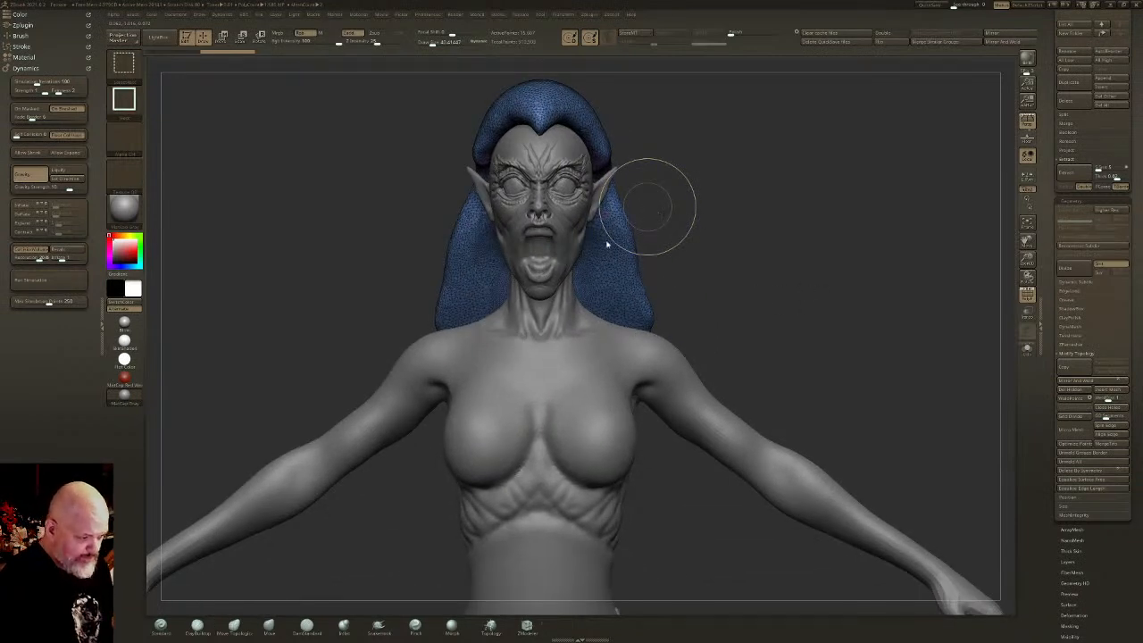
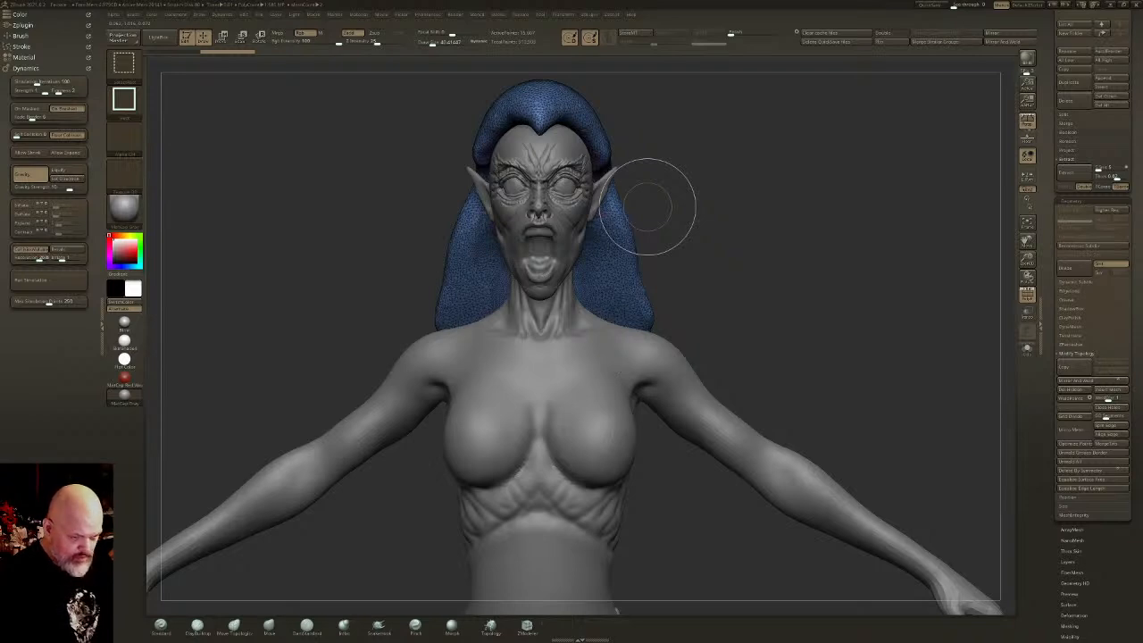
pyautogui.hotkey('ctrl', 's')
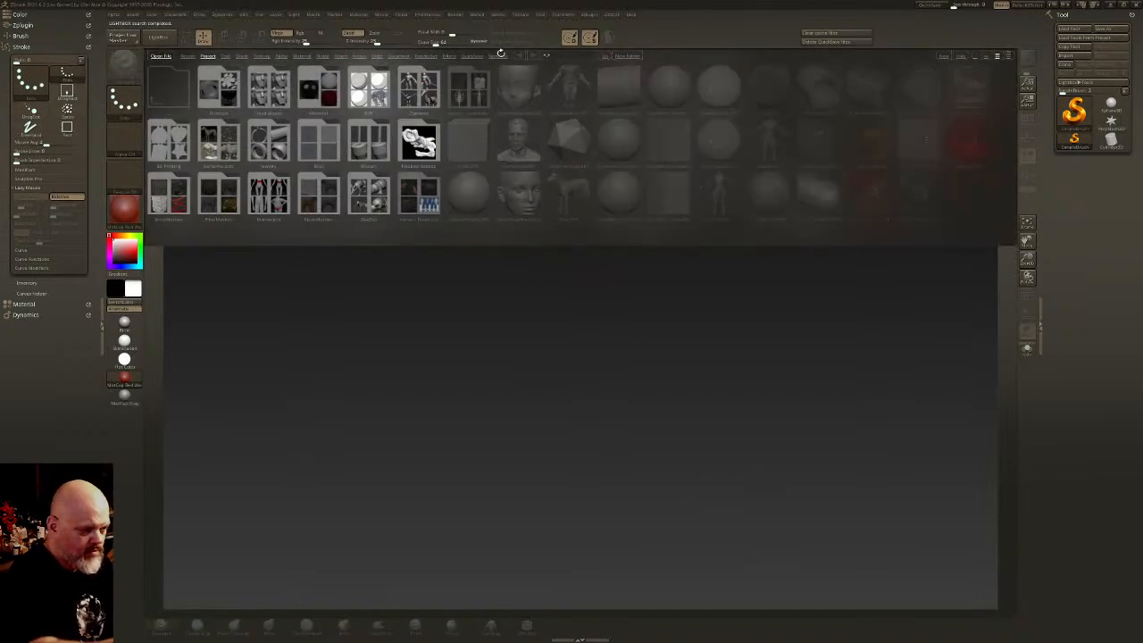
# - Raise the Tool Undo limit in the memory preferences and open the configuration preferences
pyautogui.click(428, 15)
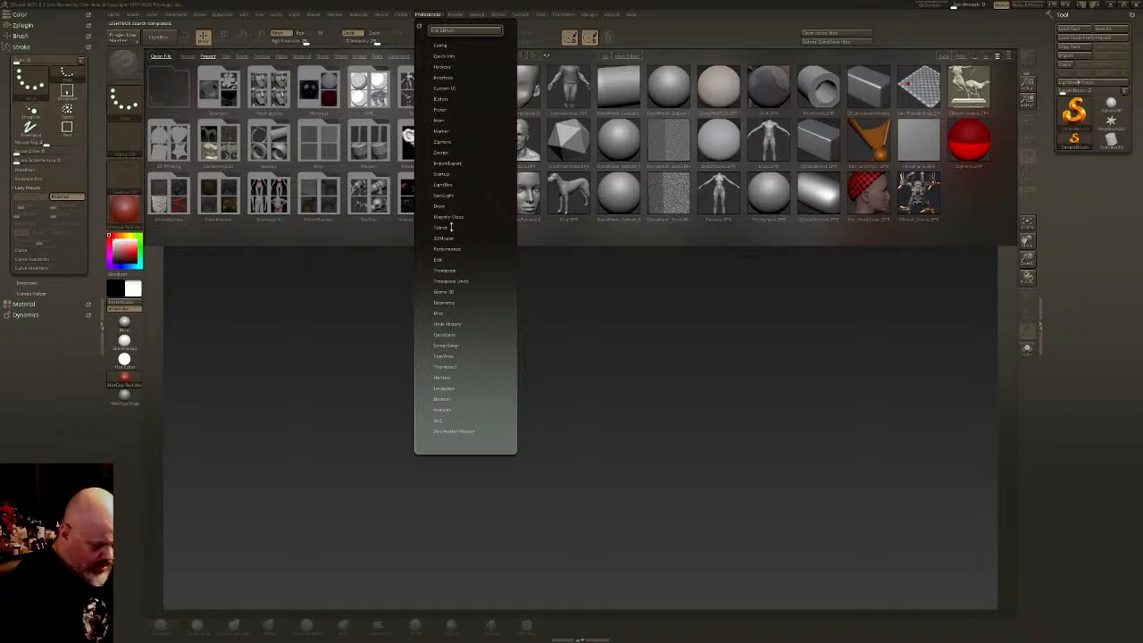
pyautogui.click(461, 323)
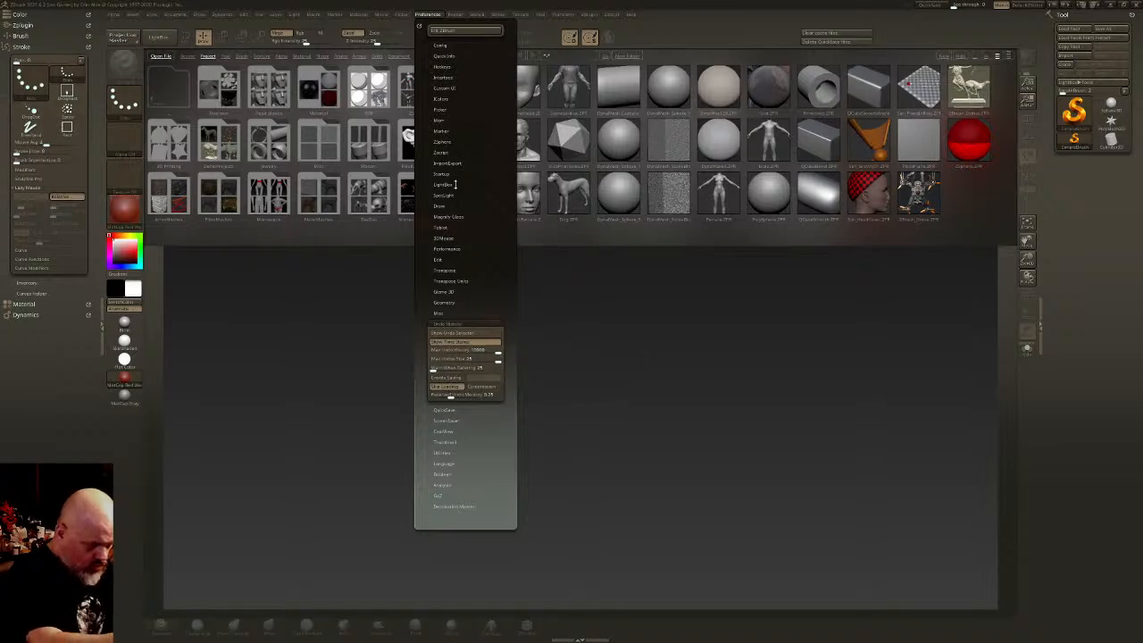
pyautogui.click(441, 121)
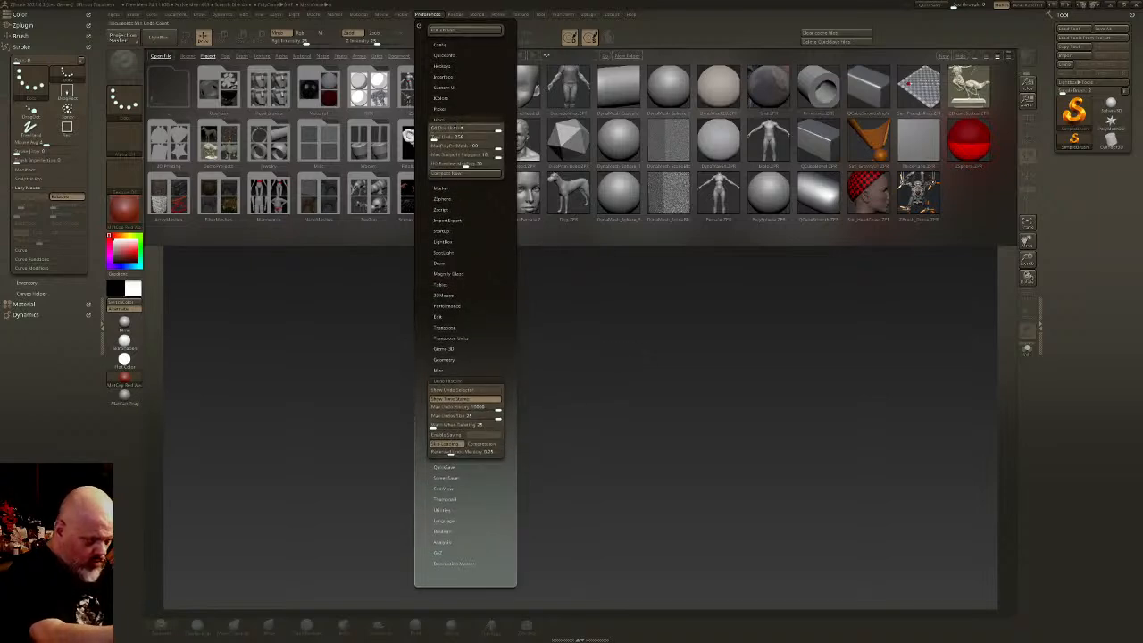
pyautogui.moveTo(454, 138); pyautogui.dragTo(479, 137)
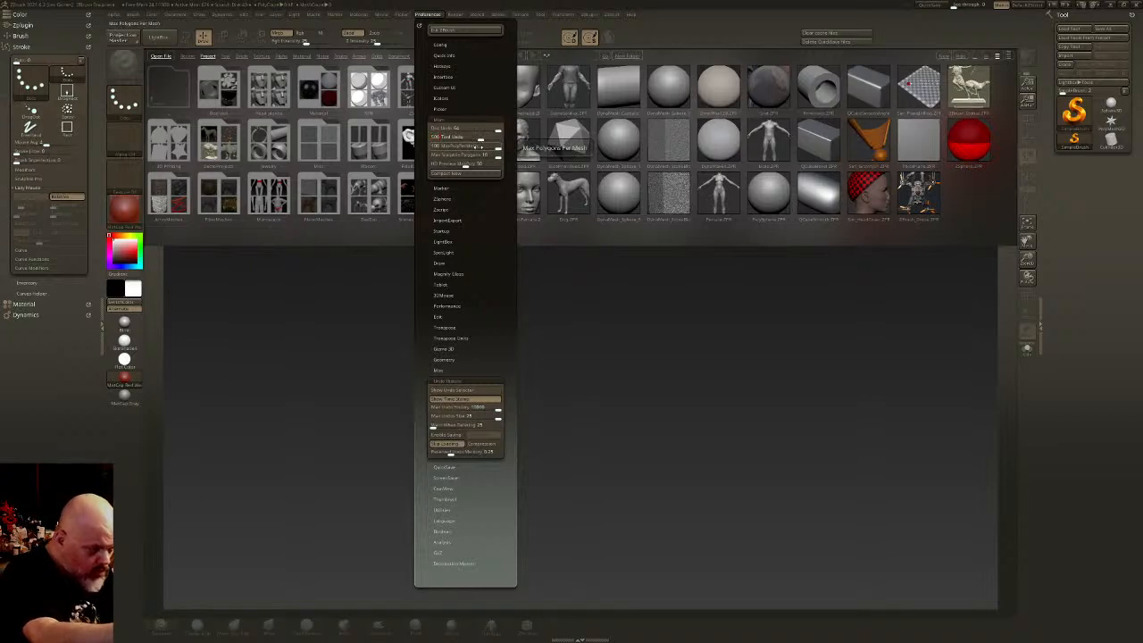
pyautogui.click(440, 43)
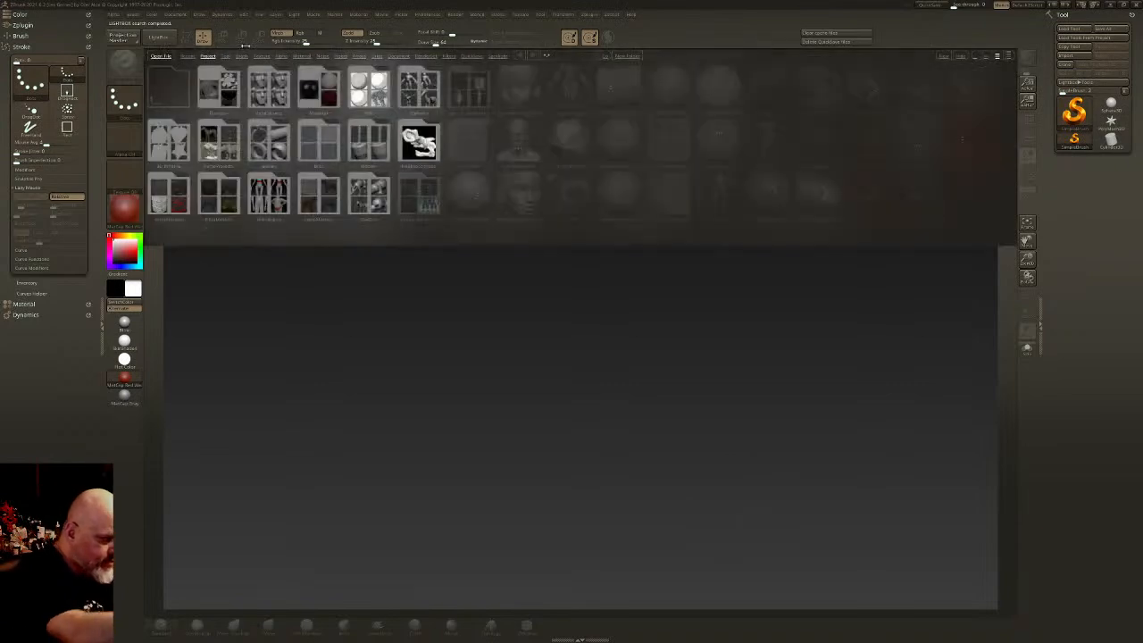
# - Reopen the recent figure file as an editable model, frame the head and hair, and switch it to a grey material
pyautogui.click(188, 57)
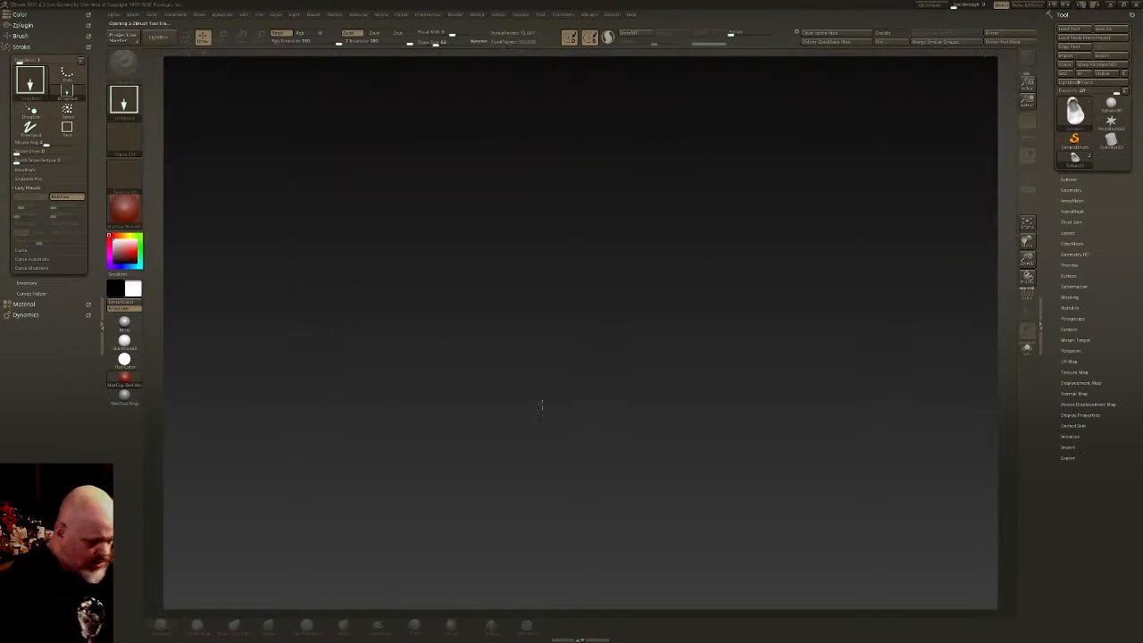
pyautogui.press('t')
pyautogui.press('f')
pyautogui.moveTo(620, 217)
pyautogui.keyDown('shift'); pyautogui.mouseDown()
pyautogui.moveTo(638, 164)
pyautogui.moveTo(655, 345)
pyautogui.mouseUp(); pyautogui.keyUp('shift')
pyautogui.keyDown('ctrl'); pyautogui.moveTo(614, 324); pyautogui.dragTo(626, 379, button='right'); pyautogui.keyUp('ctrl')
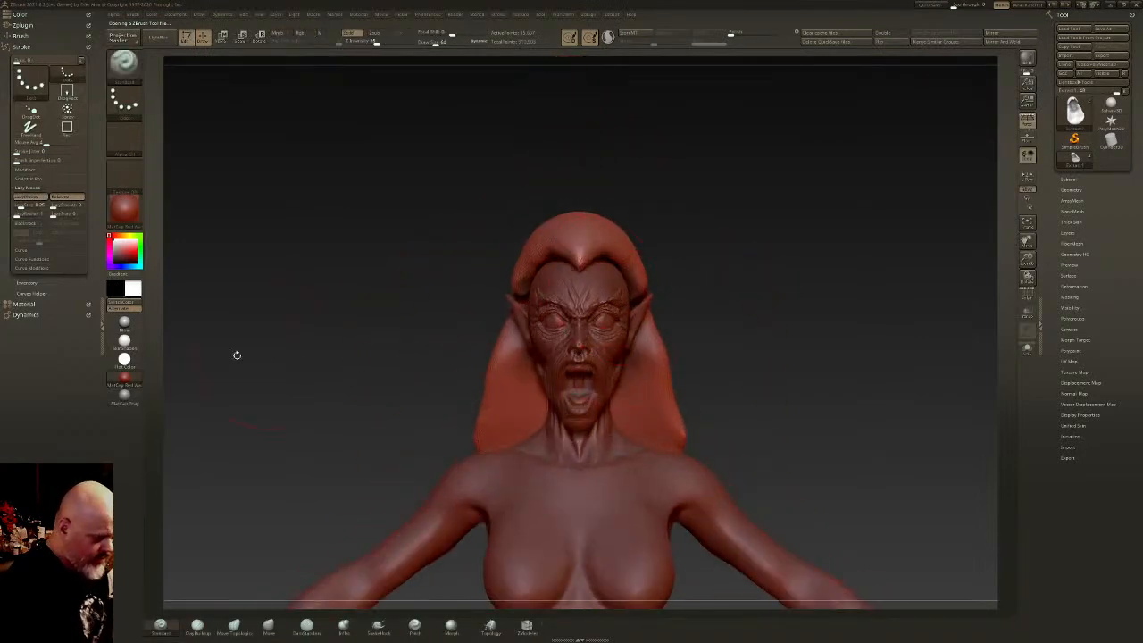
pyautogui.click(125, 326)
pyautogui.moveTo(544, 385); pyautogui.dragTo(662, 388, button='right')
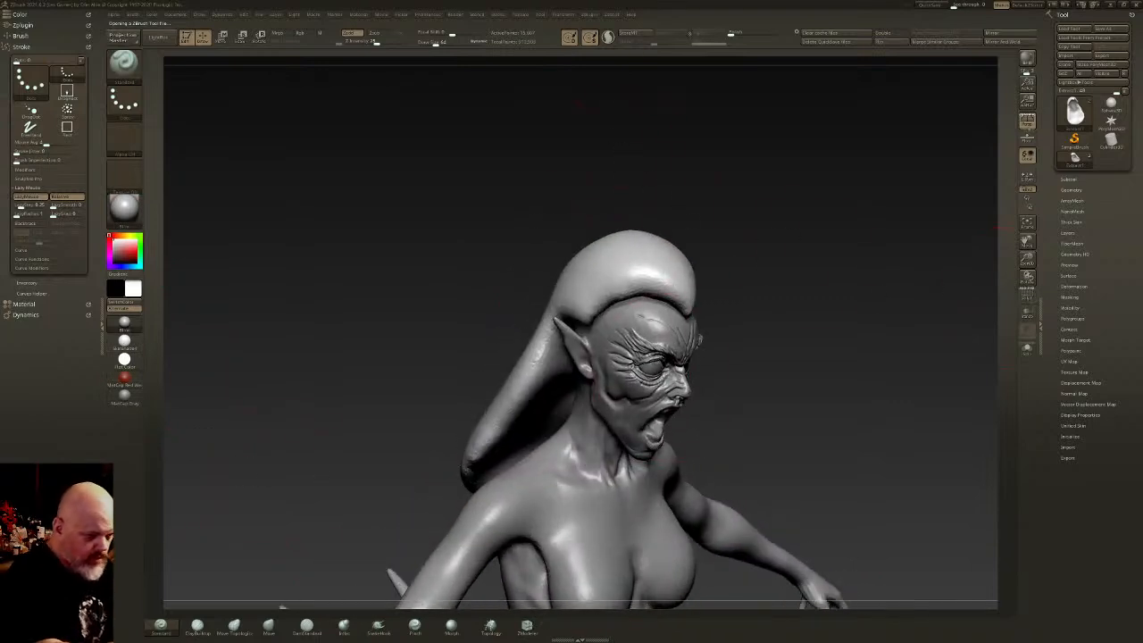
# - Show the polyframe, turn on Sculptris Pro and smooth the hair over the crown and front hairline
pyautogui.click(1027, 297)
pyautogui.moveTo(535, 321); pyautogui.dragTo(657, 323, button='right')
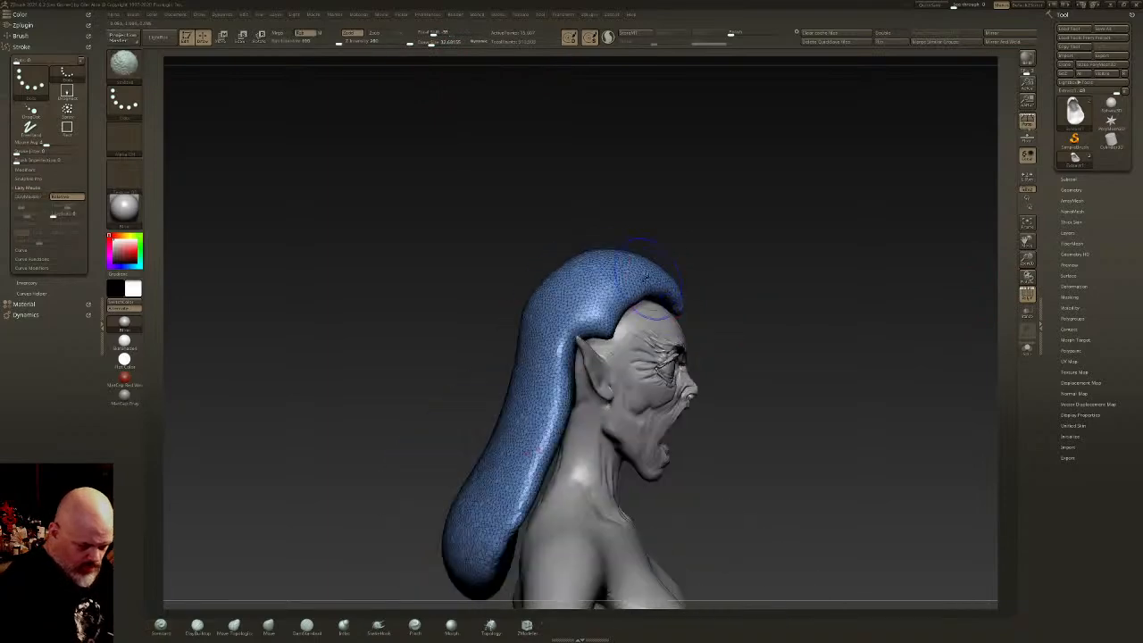
pyautogui.click(613, 41)
pyautogui.moveTo(637, 176)
pyautogui.mouseDown(button='right')
pyautogui.moveTo(652, 273)
pyautogui.moveTo(614, 259)
pyautogui.mouseUp(button='right')
pyautogui.moveTo(615, 266)
pyautogui.keyDown('shift'); pyautogui.mouseDown()
pyautogui.moveTo(581, 279)
pyautogui.moveTo(536, 437)
pyautogui.moveTo(595, 243)
pyautogui.mouseUp(); pyautogui.keyUp('shift')
pyautogui.moveTo(715, 224); pyautogui.dragTo(656, 241, button='right')
pyautogui.keyDown('shift'); pyautogui.moveTo(661, 272); pyautogui.dragTo(678, 261); pyautogui.keyUp('shift')
pyautogui.moveTo(741, 234)
pyautogui.mouseDown(button='right')
pyautogui.moveTo(678, 231)
pyautogui.moveTo(702, 183)
pyautogui.moveTo(714, 229)
pyautogui.moveTo(681, 248)
pyautogui.moveTo(741, 278)
pyautogui.mouseUp(button='right')
pyautogui.moveTo(742, 277)
pyautogui.keyDown('shift'); pyautogui.mouseDown()
pyautogui.moveTo(786, 357)
pyautogui.moveTo(799, 468)
pyautogui.mouseUp(); pyautogui.keyUp('shift')
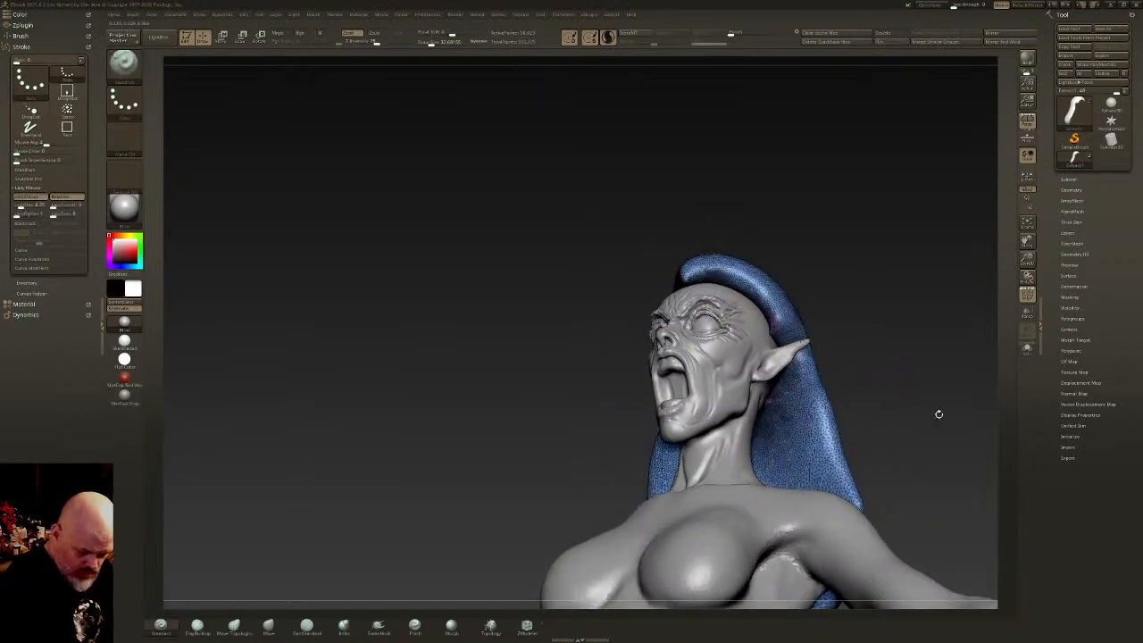
# - Isolate the hair and smooth its underside around the scalp cavity and along the side edges
pyautogui.click(1029, 352)
pyautogui.keyDown('alt'); pyautogui.moveTo(845, 392); pyautogui.dragTo(778, 287, button='right'); pyautogui.keyUp('alt')
pyautogui.moveTo(696, 326)
pyautogui.keyDown('shift'); pyautogui.mouseDown()
pyautogui.moveTo(704, 464)
pyautogui.moveTo(741, 393)
pyautogui.moveTo(698, 264)
pyautogui.mouseUp(); pyautogui.keyUp('shift')
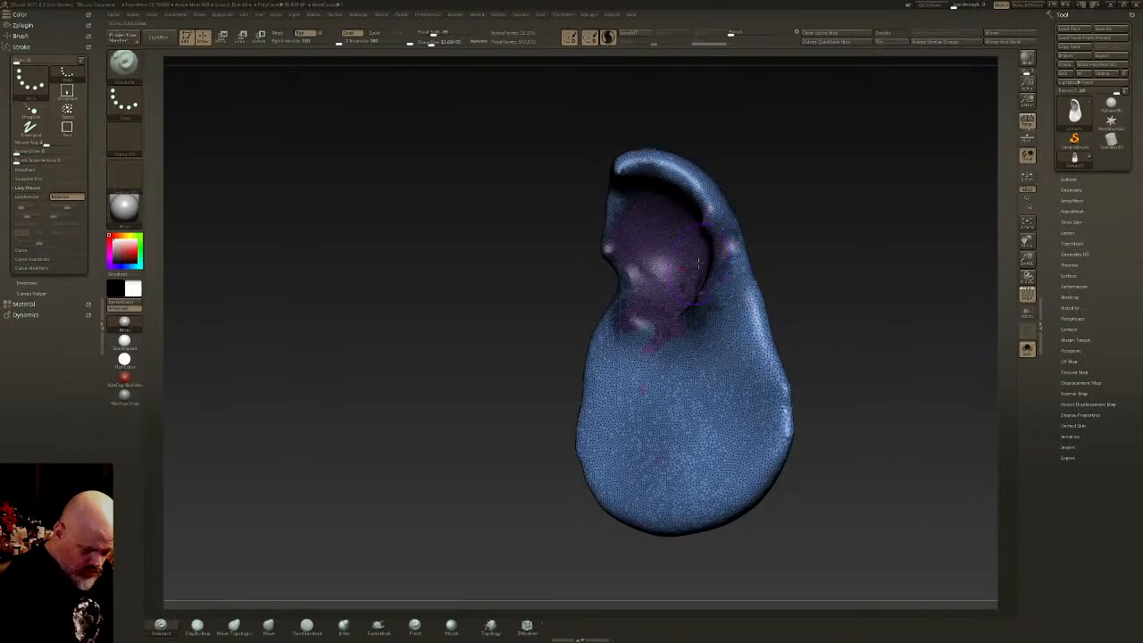
pyautogui.moveTo(698, 264); pyautogui.dragTo(741, 277, button='right')
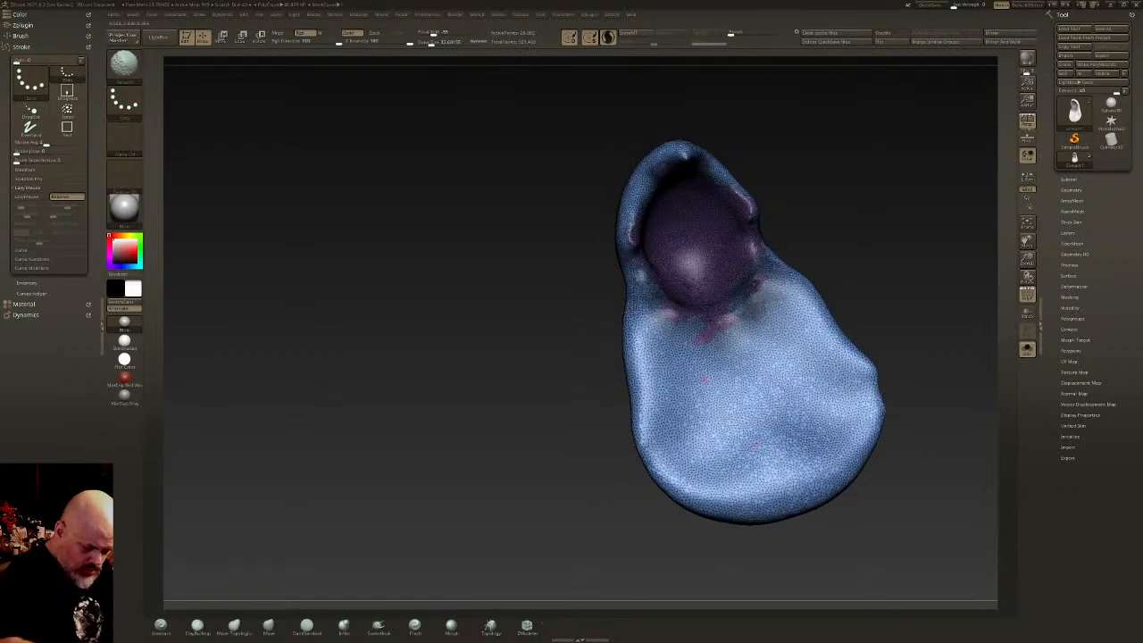
pyautogui.keyDown('shift'); pyautogui.moveTo(741, 277); pyautogui.dragTo(808, 402); pyautogui.keyUp('shift')
pyautogui.moveTo(830, 415); pyautogui.dragTo(692, 447, button='right')
pyautogui.moveTo(792, 192)
pyautogui.keyDown('shift'); pyautogui.mouseDown()
pyautogui.moveTo(792, 254)
pyautogui.moveTo(800, 223)
pyautogui.mouseUp(); pyautogui.keyUp('shift')
pyautogui.moveTo(799, 357)
pyautogui.mouseDown(button='right')
pyautogui.moveTo(848, 393)
pyautogui.moveTo(919, 417)
pyautogui.moveTo(770, 334)
pyautogui.moveTo(775, 344)
pyautogui.mouseUp(button='right')
pyautogui.keyDown('shift'); pyautogui.moveTo(759, 366); pyautogui.dragTo(769, 418); pyautogui.keyUp('shift')
pyautogui.moveTo(822, 401)
pyautogui.mouseDown(button='right')
pyautogui.moveTo(834, 396)
pyautogui.moveTo(839, 357)
pyautogui.moveTo(701, 355)
pyautogui.moveTo(833, 338)
pyautogui.mouseUp(button='right')
pyautogui.click(1027, 348)
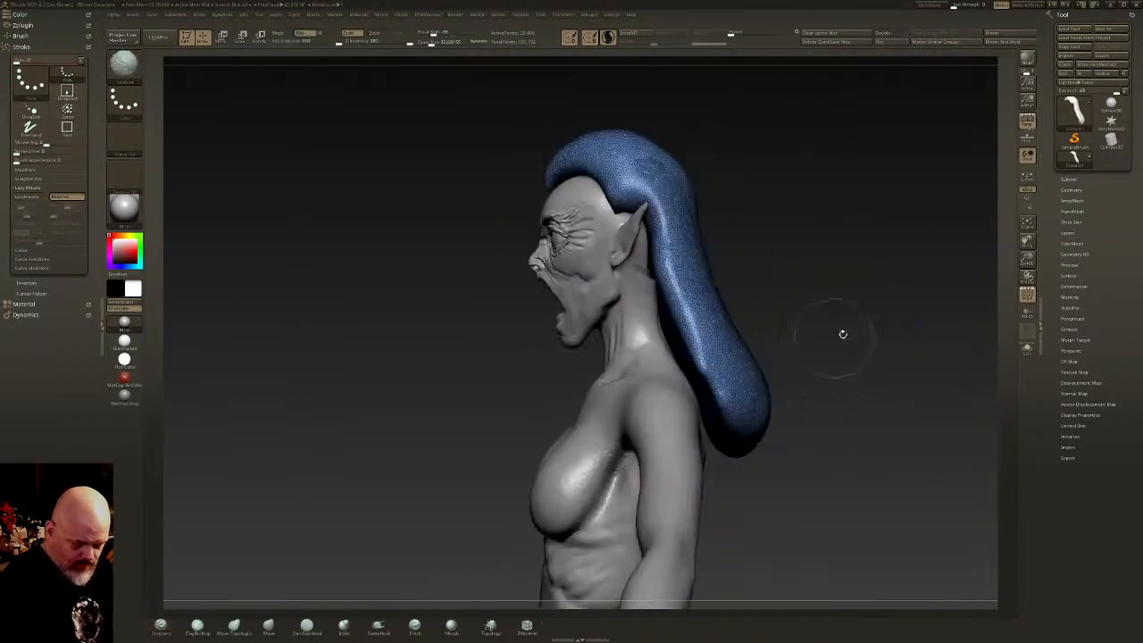
# - Isolate the hair and regroup everything outside the inner scalp cavity as one polygroup
pyautogui.click(1027, 349)
pyautogui.moveTo(634, 339); pyautogui.dragTo(735, 243, button='right')
pyautogui.keyDown('ctrl'); pyautogui.keyDown('shift'); pyautogui.click(610, 251); pyautogui.keyUp('shift'); pyautogui.keyUp('ctrl')
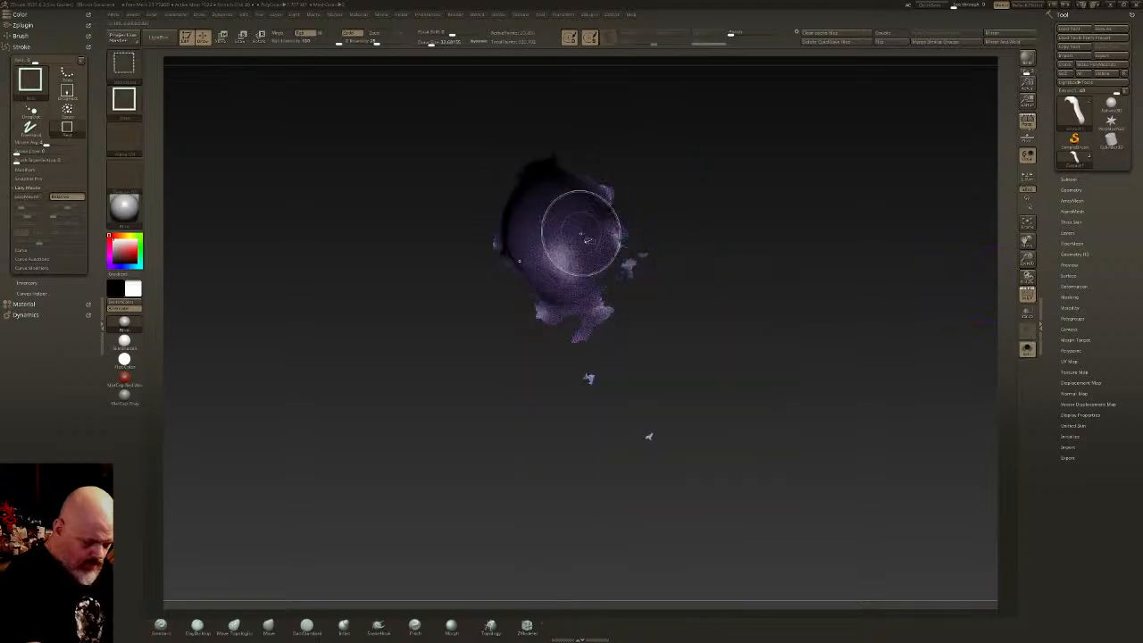
pyautogui.keyDown('ctrl'); pyautogui.keyDown('shift'); pyautogui.click(773, 306); pyautogui.keyUp('shift'); pyautogui.keyUp('ctrl')
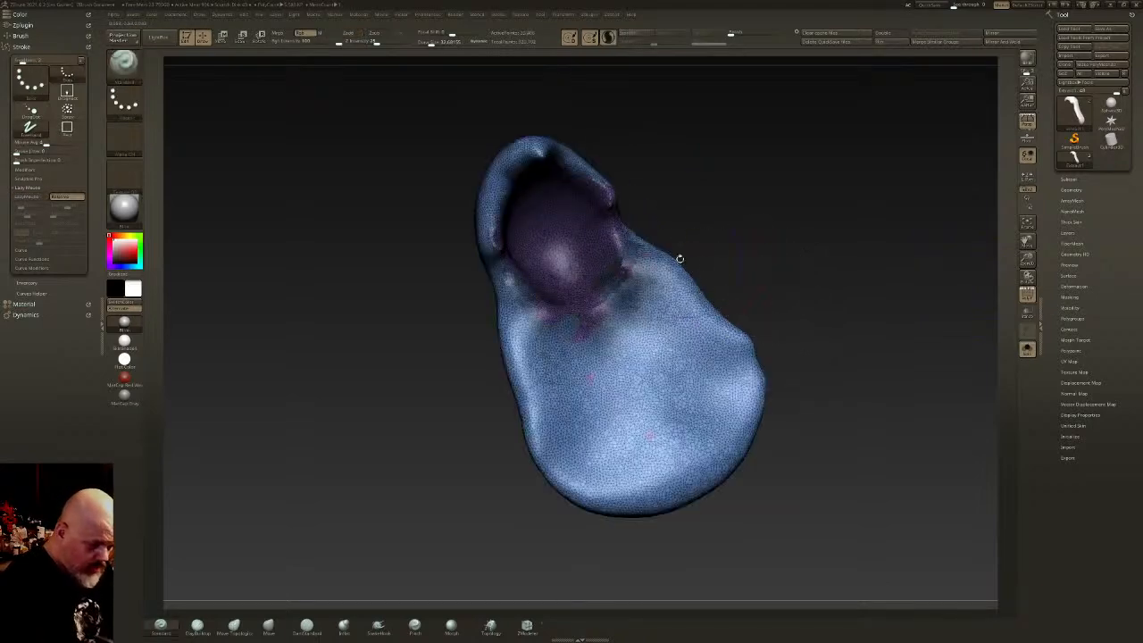
pyautogui.moveTo(699, 263); pyautogui.dragTo(665, 259, button='right')
pyautogui.moveTo(616, 229); pyautogui.dragTo(595, 248, button='right')
pyautogui.keyDown('ctrl'); pyautogui.keyDown('shift'); pyautogui.click(589, 170); pyautogui.keyUp('shift'); pyautogui.keyUp('ctrl')
pyautogui.hotkey('ctrl', 'w')
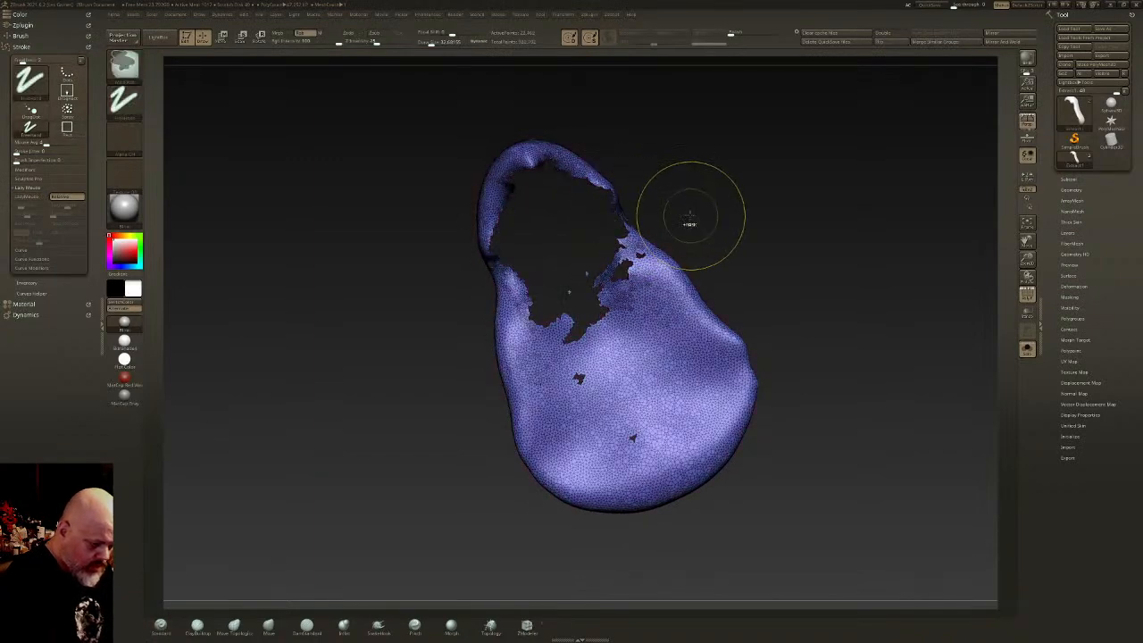
# - Assign the inner scalp cavity its own single polygroup and expand the visible area around it
pyautogui.keyDown('ctrl'); pyautogui.keyDown('shift'); pyautogui.click(682, 201); pyautogui.keyUp('shift'); pyautogui.keyUp('ctrl')
pyautogui.keyDown('ctrl'); pyautogui.keyDown('shift'); pyautogui.click(598, 231); pyautogui.keyUp('shift'); pyautogui.keyUp('ctrl')
pyautogui.hotkey('ctrl', 'w')
pyautogui.keyDown('ctrl'); pyautogui.keyDown('shift'); pyautogui.click(668, 237); pyautogui.keyUp('shift'); pyautogui.keyUp('ctrl')
pyautogui.keyDown('ctrl'); pyautogui.keyDown('shift'); pyautogui.click(581, 250); pyautogui.keyUp('shift'); pyautogui.keyUp('ctrl')
pyautogui.keyDown('ctrl'); pyautogui.keyDown('shift'); pyautogui.moveTo(672, 268); pyautogui.dragTo(658, 262); pyautogui.keyUp('shift'); pyautogui.keyUp('ctrl')
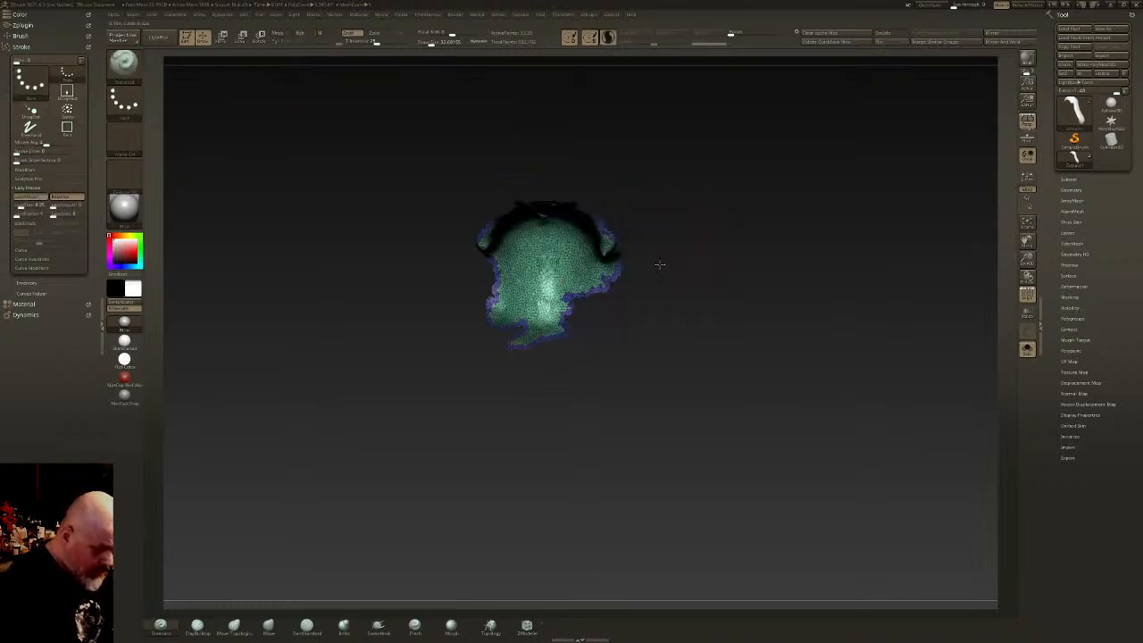
# - Hide the ragged lower part of the cavity with a rectangular selection and regroup the remaining polygons
pyautogui.keyDown('ctrl'); pyautogui.keyDown('shift'); pyautogui.click(124, 65); pyautogui.keyUp('shift'); pyautogui.keyUp('ctrl')
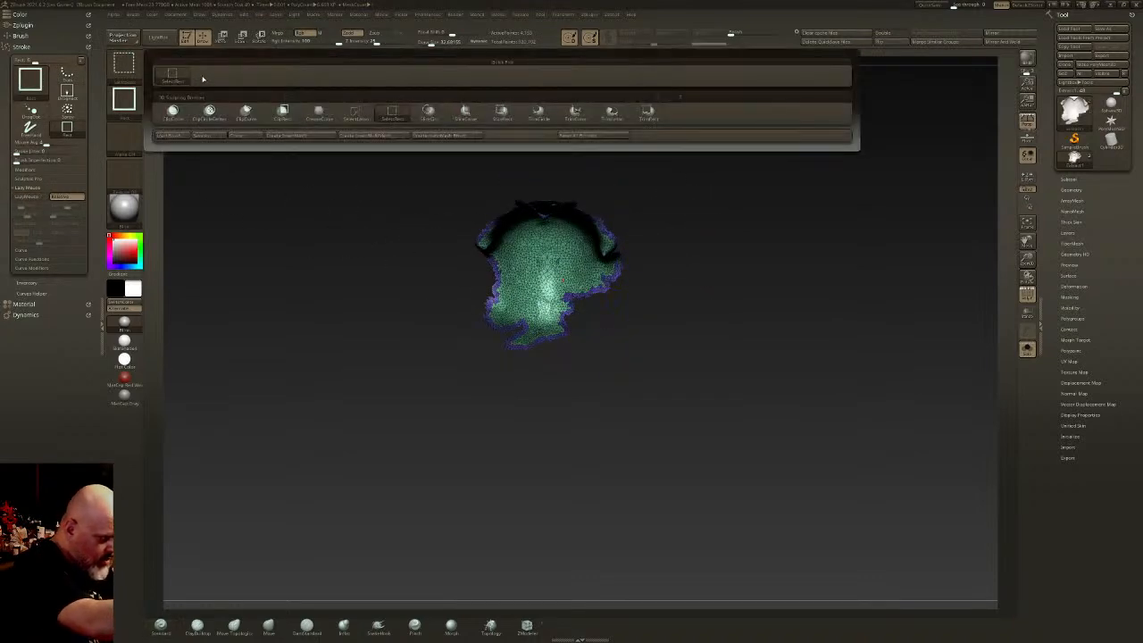
pyautogui.keyDown('ctrl'); pyautogui.keyDown('shift'); pyautogui.moveTo(593, 305); pyautogui.dragTo(455, 369); pyautogui.keyUp('shift'); pyautogui.keyUp('ctrl')
pyautogui.keyDown('ctrl'); pyautogui.keyDown('shift'); pyautogui.click(645, 323); pyautogui.keyUp('shift'); pyautogui.keyUp('ctrl')
pyautogui.keyDown('ctrl'); pyautogui.keyDown('shift'); pyautogui.moveTo(600, 304); pyautogui.dragTo(443, 371); pyautogui.keyUp('shift'); pyautogui.keyUp('ctrl')
pyautogui.hotkey('ctrl', 'w')
pyautogui.hotkey('ctrl', 'w')
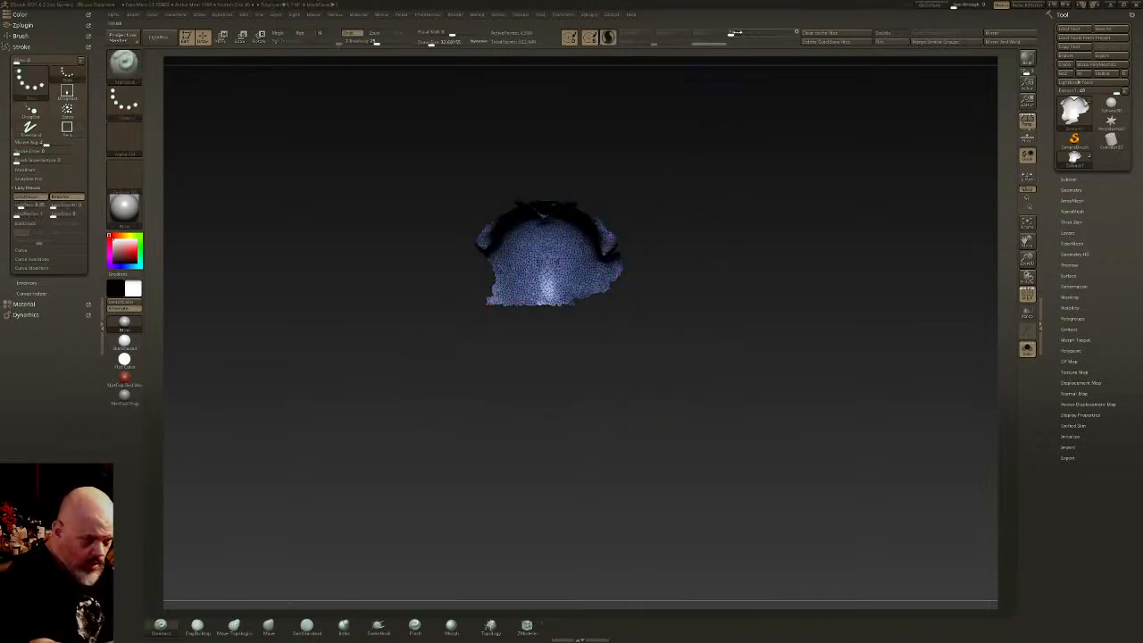
# - Show the whole hair and make its mesh and polygroups symmetrical across the centre
pyautogui.click(743, 34)
pyautogui.keyDown('ctrl'); pyautogui.keyDown('shift'); pyautogui.click(748, 184); pyautogui.keyUp('shift'); pyautogui.keyUp('ctrl')
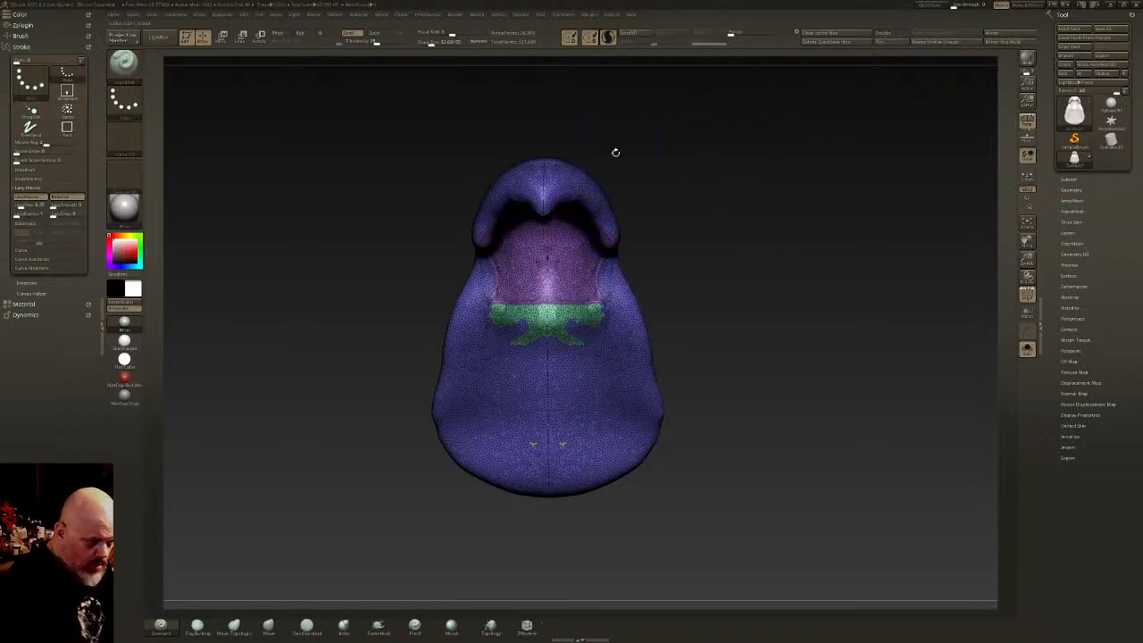
pyautogui.moveTo(583, 218); pyautogui.dragTo(585, 188, button='right')
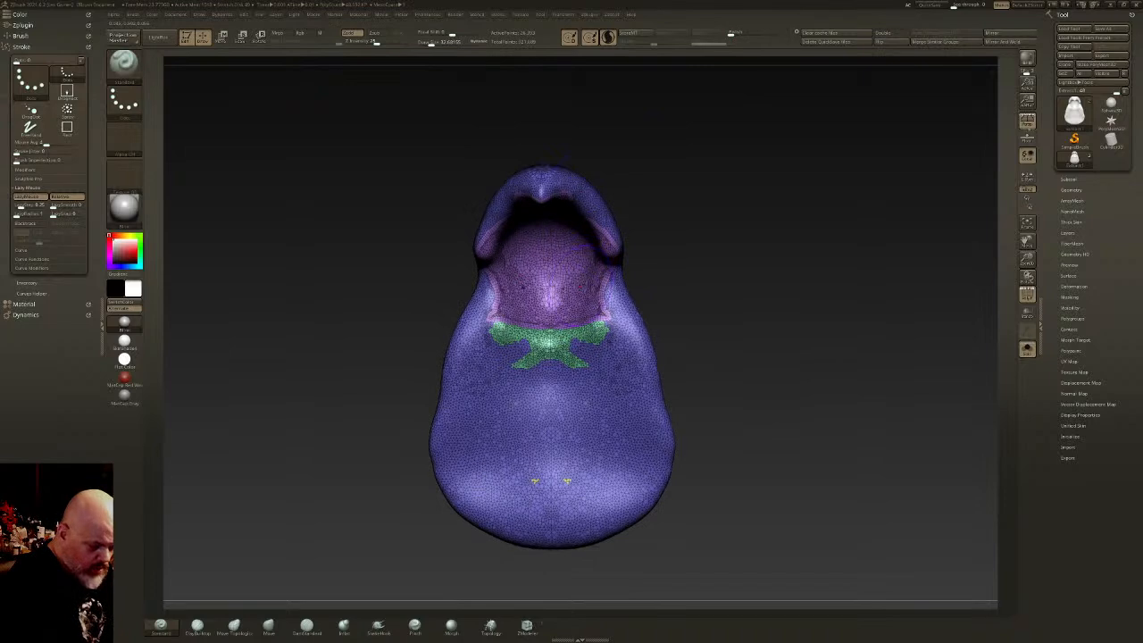
# - Smooth the inner scalp cavity, isolating its polygroup to check it, and restore the full hair mesh
pyautogui.keyDown('ctrl'); pyautogui.keyDown('shift'); pyautogui.click(581, 259); pyautogui.keyUp('shift'); pyautogui.keyUp('ctrl')
pyautogui.keyDown('ctrl'); pyautogui.keyDown('shift'); pyautogui.click(636, 261); pyautogui.keyUp('shift'); pyautogui.keyUp('ctrl')
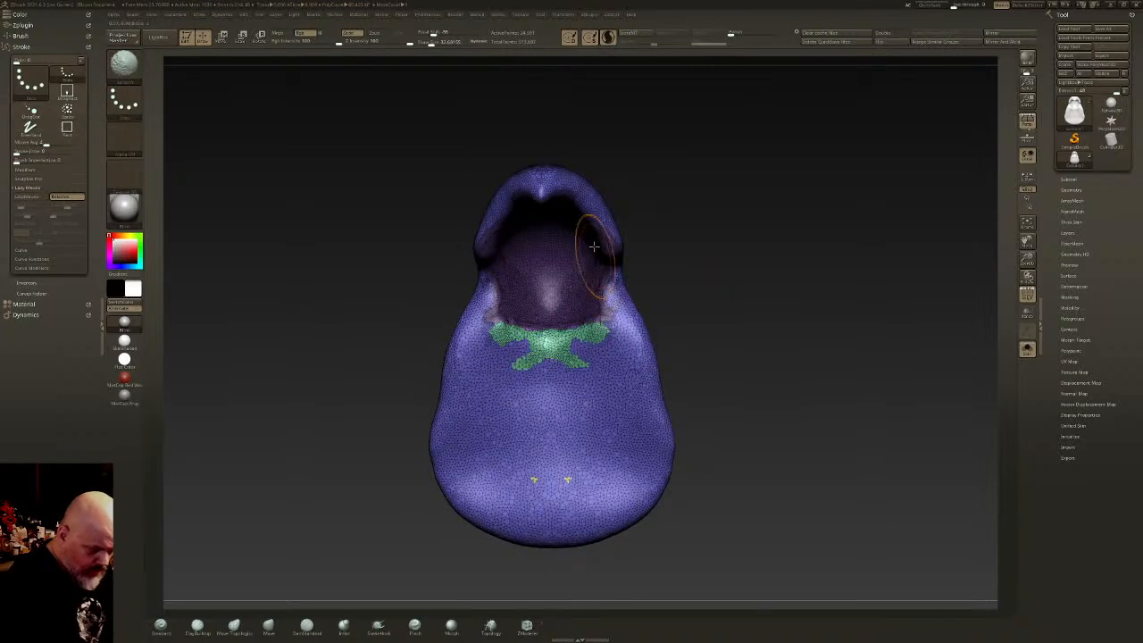
pyautogui.keyDown('ctrl'); pyautogui.moveTo(722, 254); pyautogui.dragTo(762, 379); pyautogui.keyUp('ctrl')
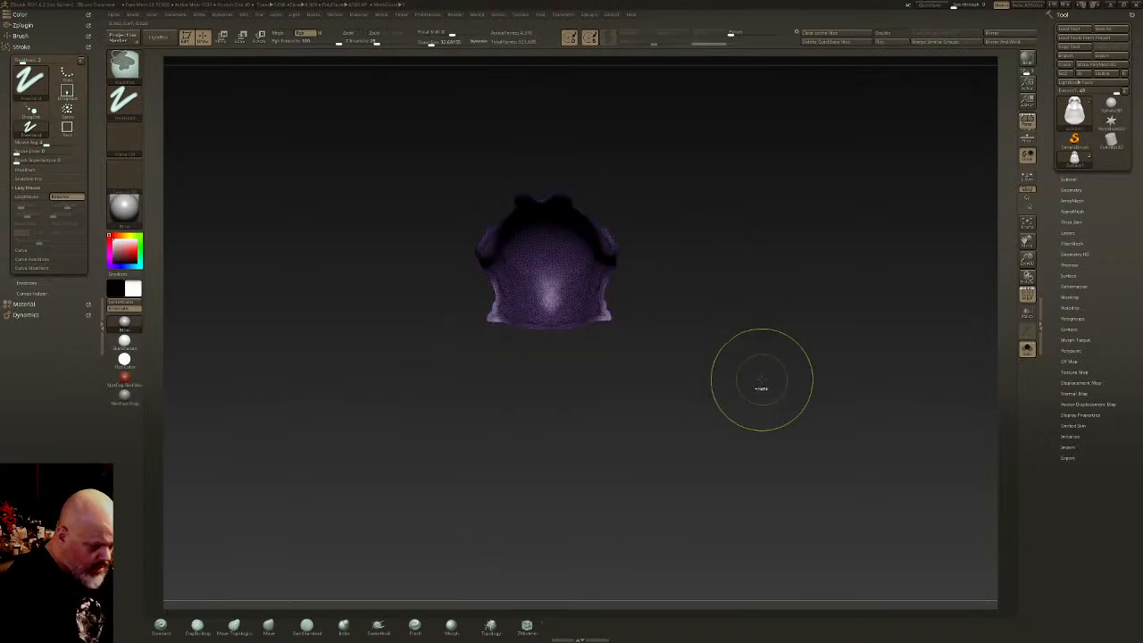
pyautogui.hotkey('ctrl', 'shift', 'z')
pyautogui.hotkey('ctrl', 'shift', 'z')
pyautogui.keyDown('ctrl'); pyautogui.keyDown('shift'); pyautogui.click(679, 307); pyautogui.keyUp('shift'); pyautogui.keyUp('ctrl')
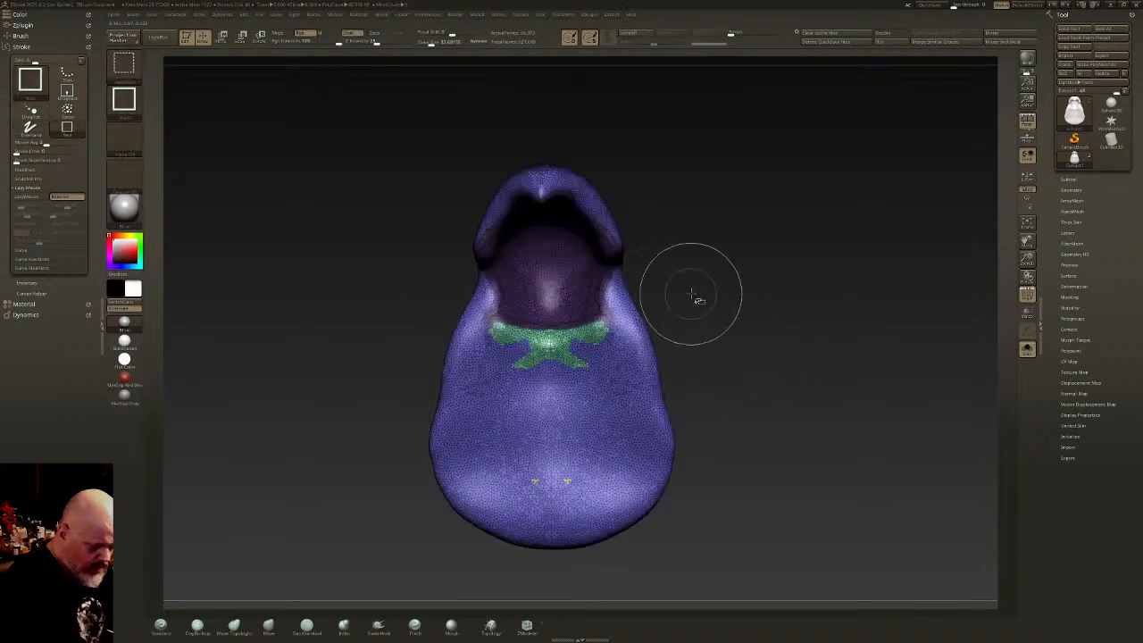
pyautogui.moveTo(666, 345); pyautogui.dragTo(649, 356)
pyautogui.keyDown('ctrl'); pyautogui.keyDown('shift'); pyautogui.click(585, 278); pyautogui.keyUp('shift'); pyautogui.keyUp('ctrl')
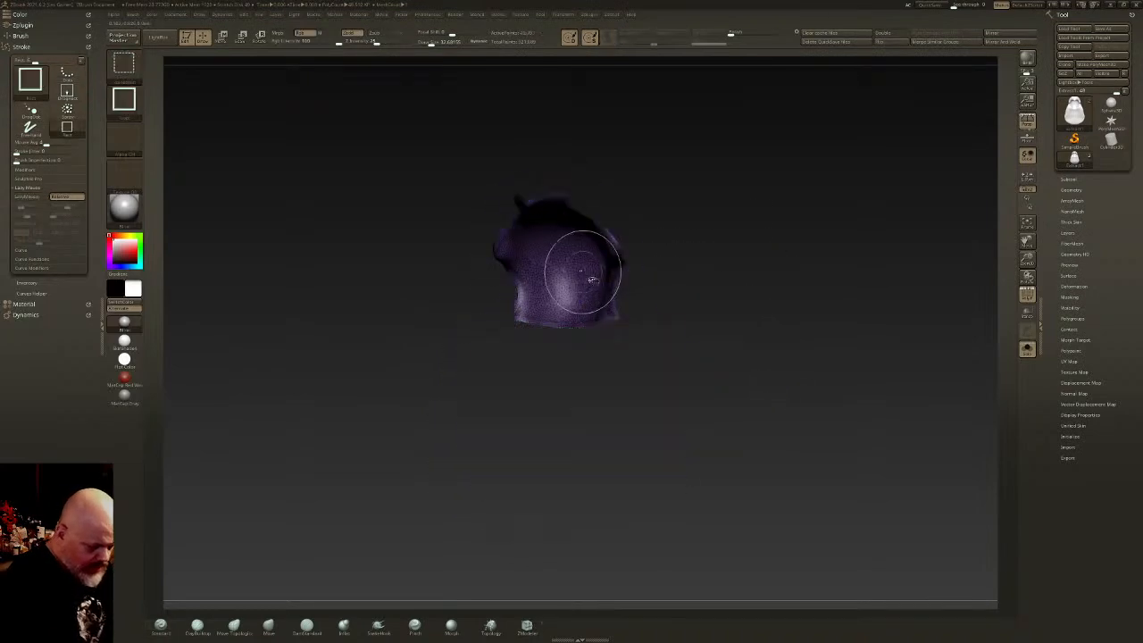
pyautogui.keyDown('ctrl'); pyautogui.click(714, 294); pyautogui.keyUp('ctrl')
pyautogui.keyDown('ctrl'); pyautogui.keyDown('shift'); pyautogui.click(717, 298); pyautogui.keyUp('shift'); pyautogui.keyUp('ctrl')
# - Turn off the polyframe, store a morph target for the hair and show the full figure from the front
pyautogui.moveTo(748, 406)
pyautogui.mouseDown()
pyautogui.moveTo(613, 400)
pyautogui.moveTo(658, 376)
pyautogui.mouseUp()
pyautogui.moveTo(942, 350); pyautogui.dragTo(1025, 350)
pyautogui.moveTo(804, 351); pyautogui.dragTo(1014, 352)
pyautogui.click(1025, 353)
pyautogui.click(1030, 297)
pyautogui.keyDown('alt'); pyautogui.moveTo(919, 348); pyautogui.dragTo(664, 365); pyautogui.keyUp('alt')
pyautogui.keyDown('ctrl'); pyautogui.moveTo(663, 364); pyautogui.dragTo(649, 294, button='right'); pyautogui.keyUp('ctrl')
pyautogui.moveTo(661, 191); pyautogui.dragTo(627, 183)
pyautogui.click(629, 34)
pyautogui.click(1025, 352)
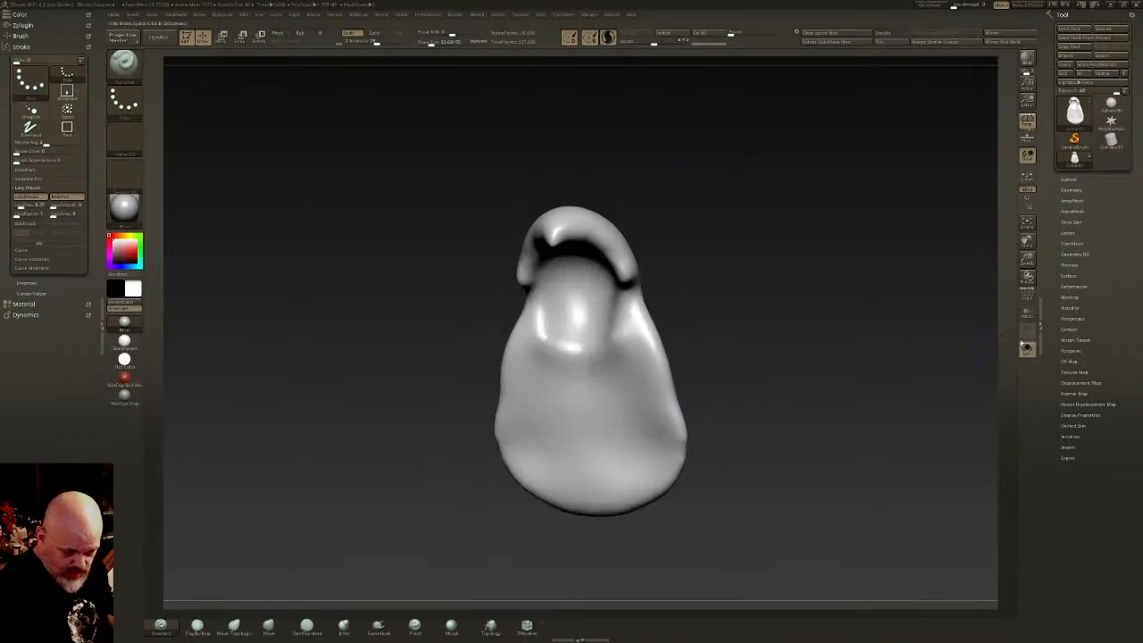
pyautogui.click(1023, 353)
pyautogui.moveTo(920, 361)
pyautogui.mouseDown()
pyautogui.moveTo(852, 375)
pyautogui.moveTo(735, 270)
pyautogui.mouseUp()
pyautogui.keyDown('ctrl'); pyautogui.keyDown('shift'); pyautogui.click(765, 349); pyautogui.keyUp('shift'); pyautogui.keyUp('ctrl')
pyautogui.keyDown('ctrl'); pyautogui.click(679, 287); pyautogui.keyUp('ctrl')
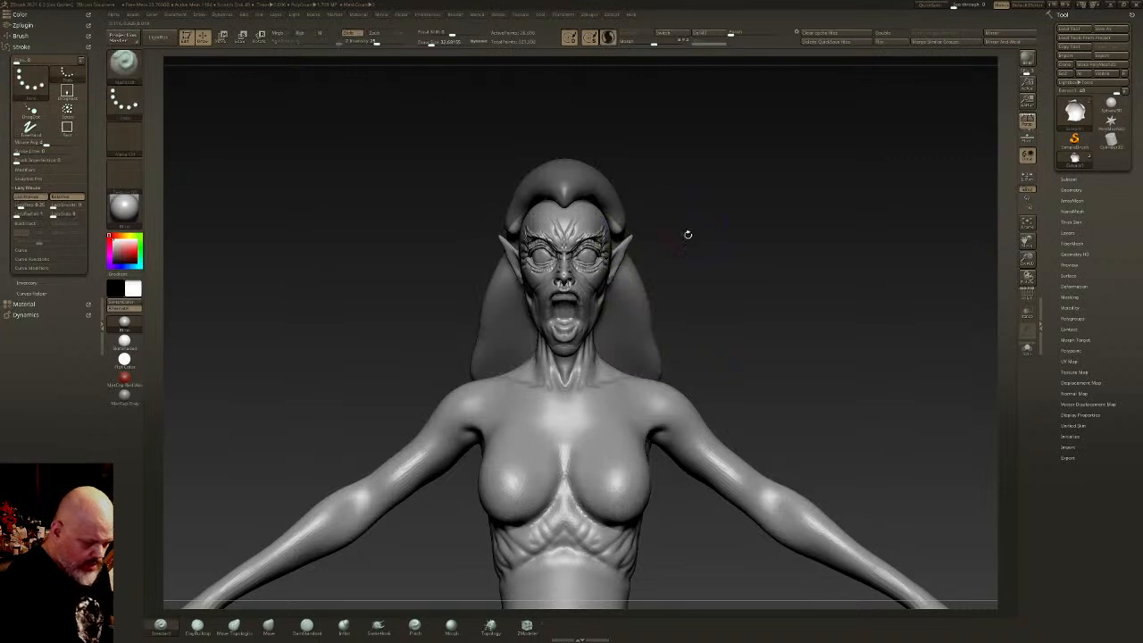
# - Reshape the hair around the temple and behind the ear with the Move brush, and smooth those areas
pyautogui.moveTo(694, 229); pyautogui.dragTo(666, 239)
pyautogui.click(269, 627)
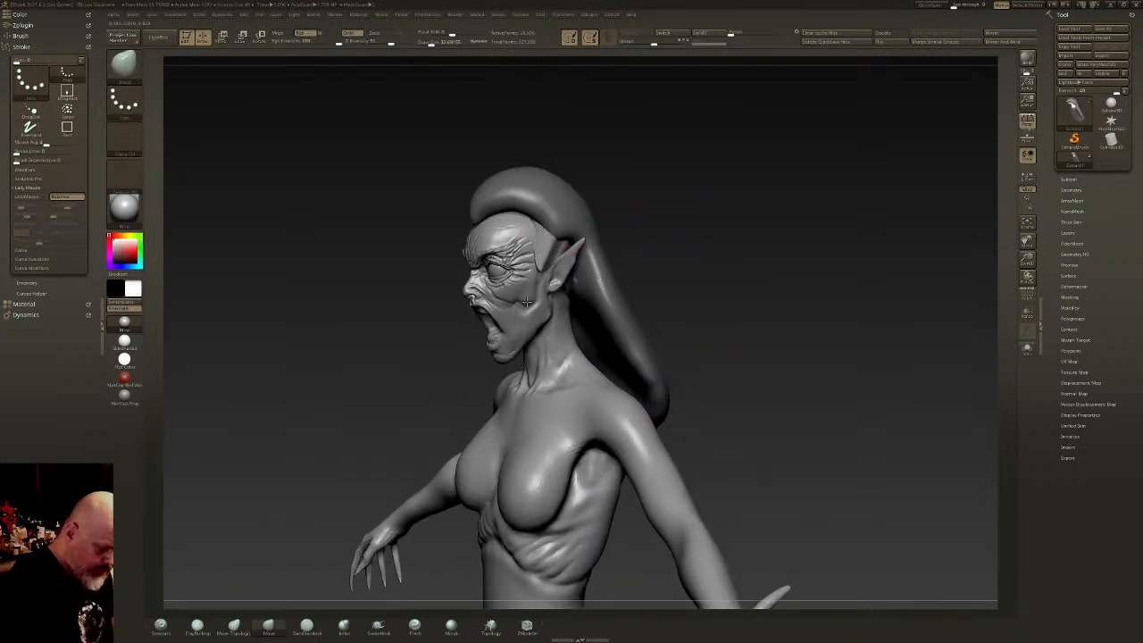
pyautogui.keyDown('shift'); pyautogui.moveTo(553, 248); pyautogui.dragTo(551, 248); pyautogui.keyUp('shift')
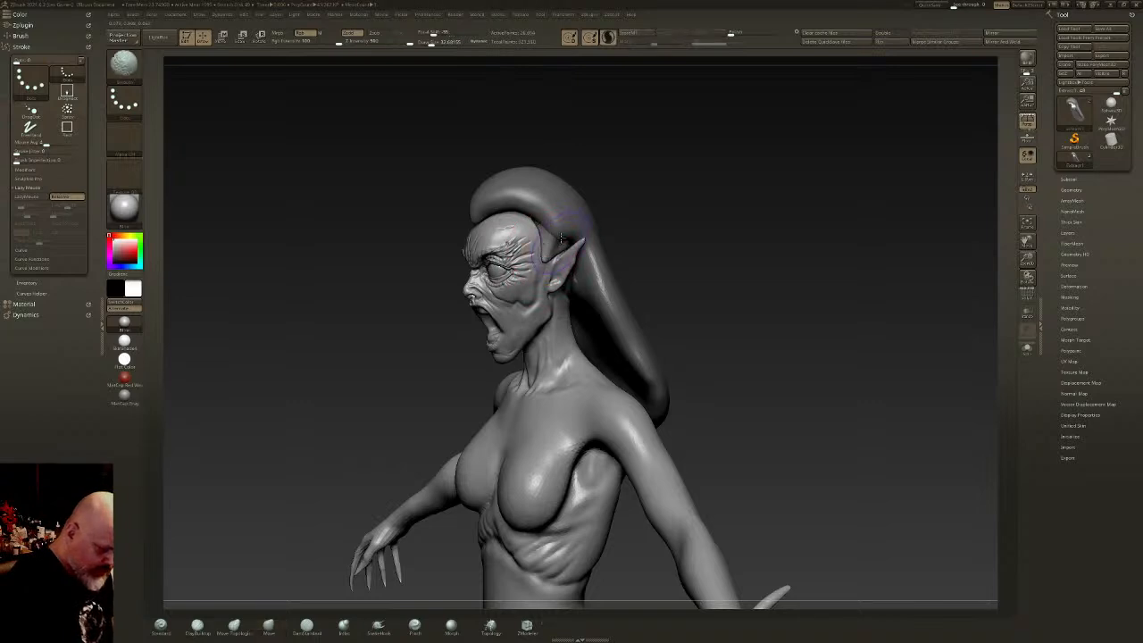
pyautogui.moveTo(636, 175); pyautogui.dragTo(558, 198)
pyautogui.moveTo(572, 268)
pyautogui.keyDown('shift'); pyautogui.mouseDown()
pyautogui.moveTo(583, 259)
pyautogui.moveTo(575, 269)
pyautogui.mouseUp(); pyautogui.keyUp('shift')
pyautogui.hotkey('ctrl', 'i')
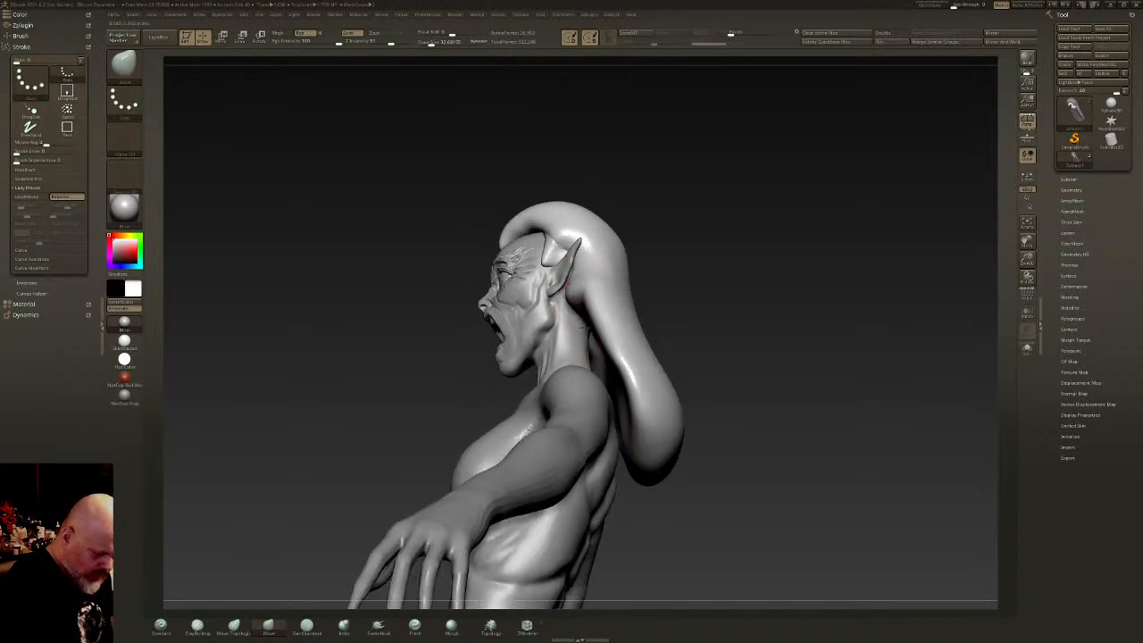
pyautogui.keyDown('shift'); pyautogui.moveTo(590, 342); pyautogui.dragTo(581, 279); pyautogui.keyUp('shift')
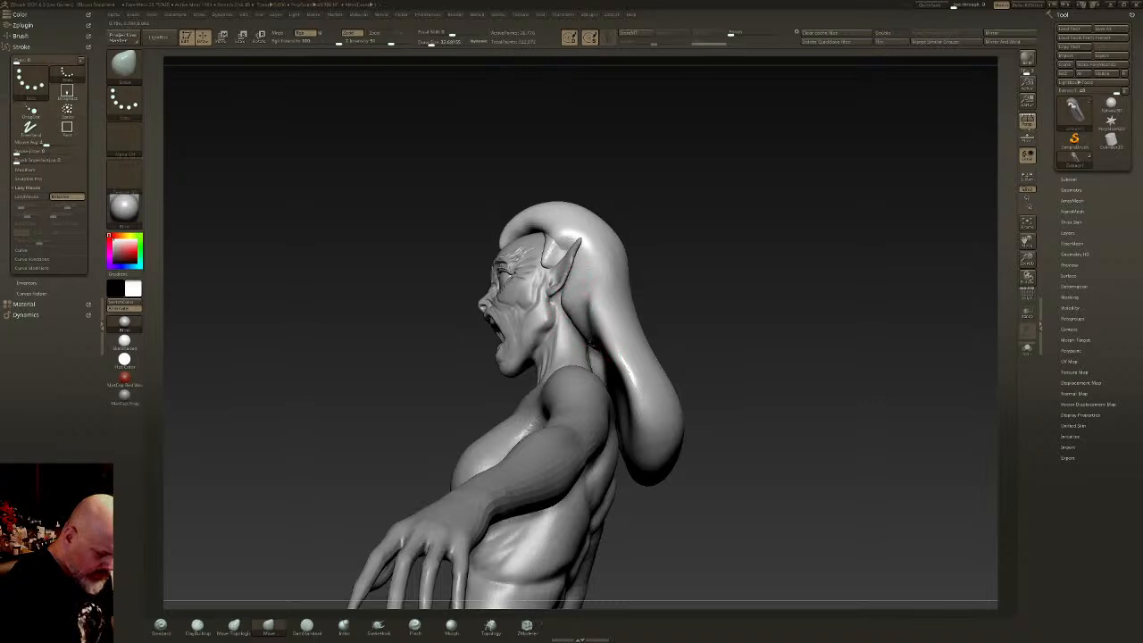
# - Smooth the side and front hairline of the hair and nudge the area above the forehead into shape
pyautogui.keyDown('shift'); pyautogui.moveTo(596, 362); pyautogui.dragTo(594, 352); pyautogui.keyUp('shift')
pyautogui.moveTo(574, 303); pyautogui.dragTo(619, 300, button='right')
pyautogui.moveTo(547, 245)
pyautogui.keyDown('shift'); pyautogui.mouseDown()
pyautogui.moveTo(537, 219)
pyautogui.moveTo(506, 211)
pyautogui.mouseUp(); pyautogui.keyUp('shift')
pyautogui.moveTo(504, 210); pyautogui.dragTo(475, 228, button='right')
pyautogui.moveTo(493, 220); pyautogui.dragTo(498, 226)
pyautogui.moveTo(553, 255)
pyautogui.mouseDown(button='right')
pyautogui.moveTo(566, 272)
pyautogui.moveTo(536, 279)
pyautogui.moveTo(576, 227)
pyautogui.moveTo(505, 204)
pyautogui.moveTo(627, 301)
pyautogui.mouseUp(button='right')
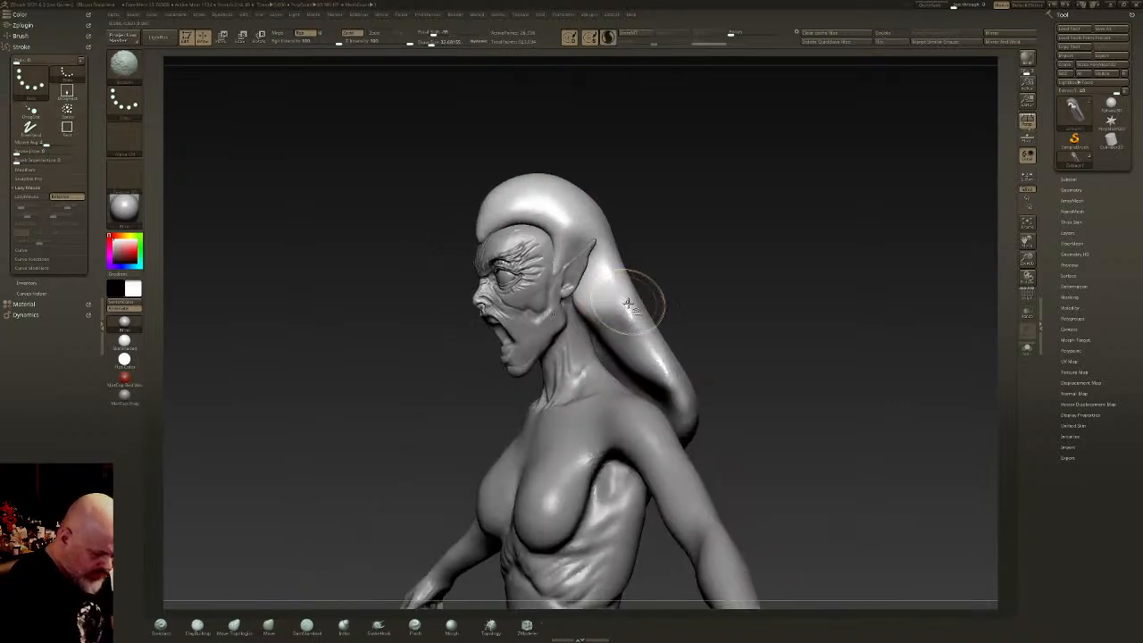
# - Isolate the outer hair polygroup, mask it, restore the full mesh, then lift the mask from the outer hair and face the figure forward
pyautogui.keyDown('ctrl'); pyautogui.keyDown('shift'); pyautogui.click(629, 302); pyautogui.keyUp('shift'); pyautogui.keyUp('ctrl')
pyautogui.keyDown('ctrl'); pyautogui.keyDown('shift'); pyautogui.click(706, 354); pyautogui.keyUp('shift'); pyautogui.keyUp('ctrl')
pyautogui.keyDown('ctrl'); pyautogui.keyDown('shift'); pyautogui.click(657, 335); pyautogui.keyUp('shift'); pyautogui.keyUp('ctrl')
pyautogui.keyDown('ctrl'); pyautogui.keyDown('shift'); pyautogui.click(708, 277); pyautogui.keyUp('shift'); pyautogui.keyUp('ctrl')
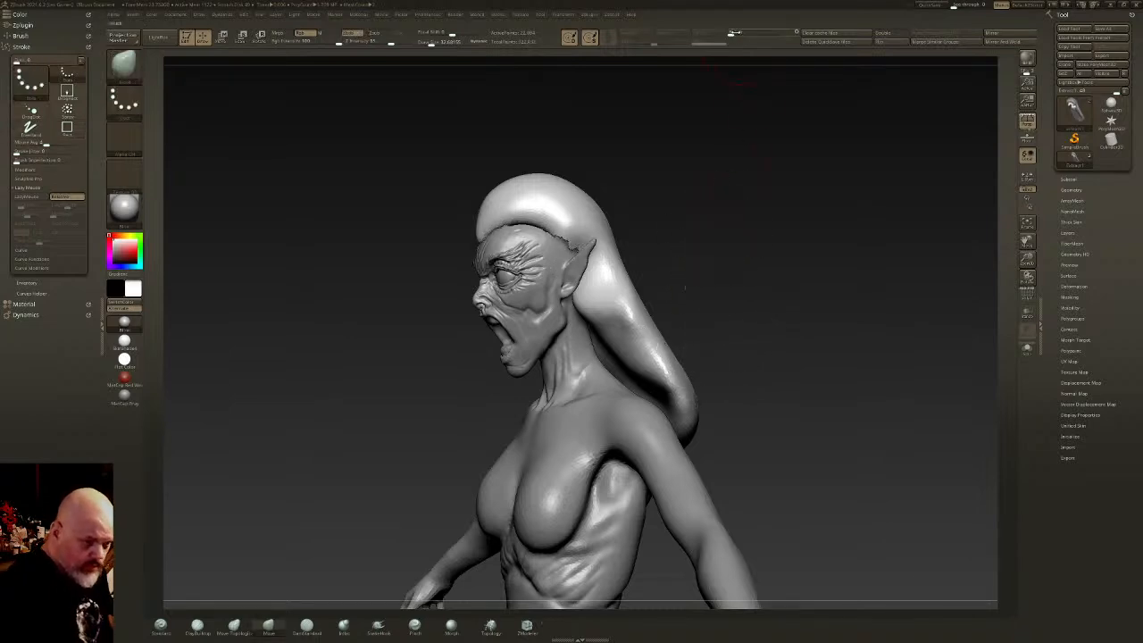
pyautogui.keyDown('ctrl'); pyautogui.click(707, 295); pyautogui.keyUp('ctrl')
pyautogui.keyDown('ctrl'); pyautogui.keyDown('shift'); pyautogui.click(688, 319); pyautogui.keyUp('shift'); pyautogui.keyUp('ctrl')
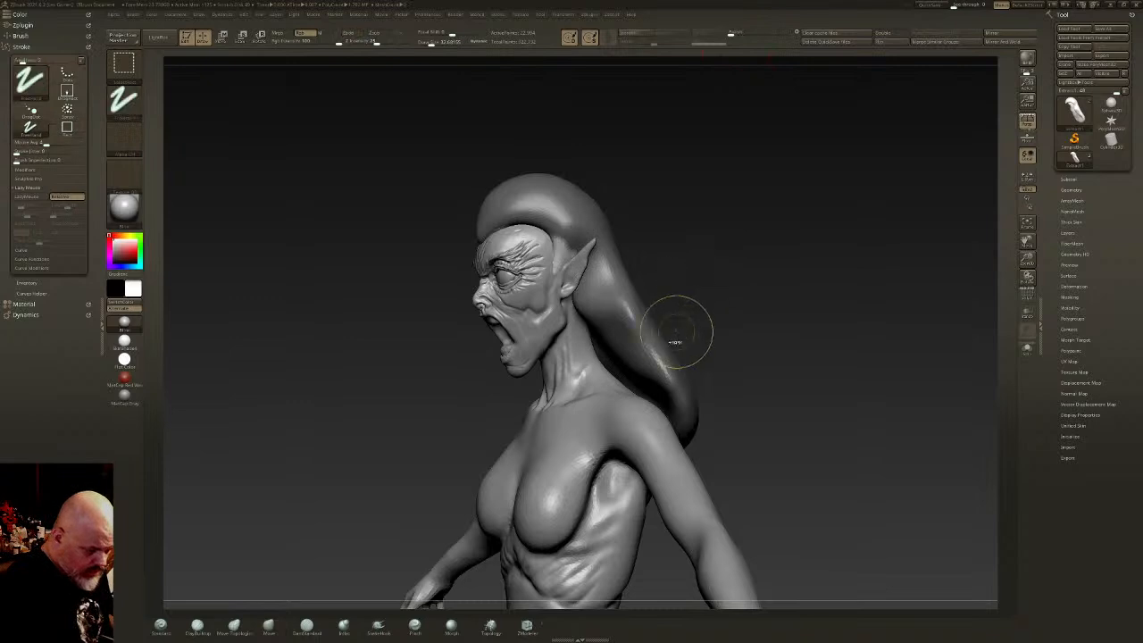
pyautogui.keyDown('ctrl'); pyautogui.moveTo(683, 308); pyautogui.dragTo(666, 295); pyautogui.keyUp('ctrl')
pyautogui.keyDown('shift'); pyautogui.moveTo(647, 211); pyautogui.dragTo(663, 152); pyautogui.keyUp('shift')
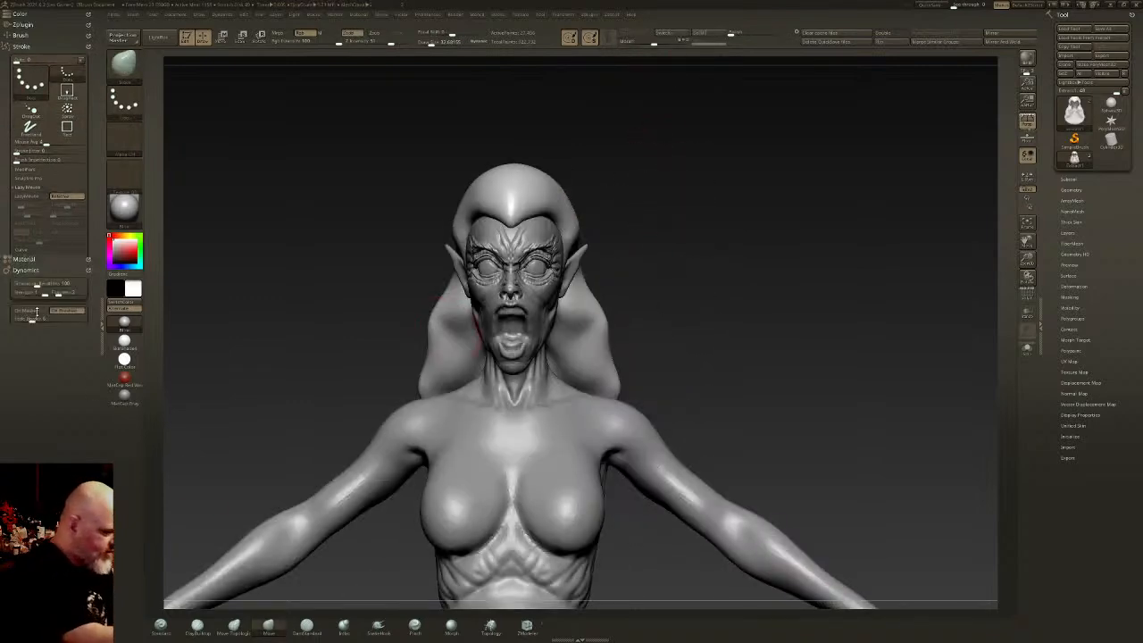
# - Try a Dynamics simulation on the hair and undo it
pyautogui.click(25, 314)
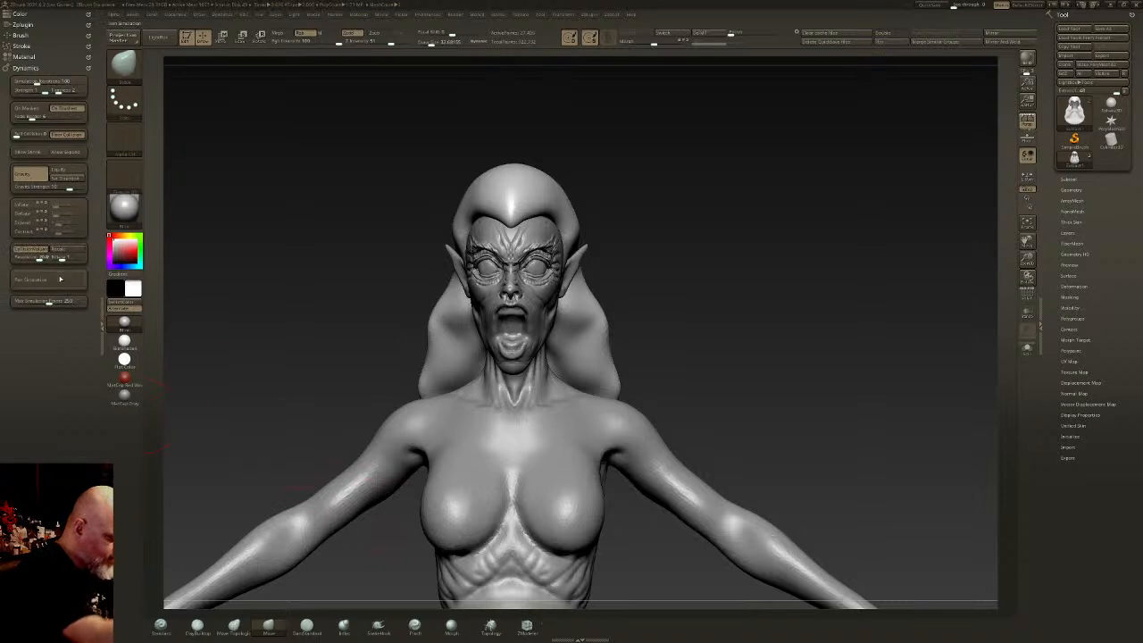
pyautogui.click(60, 278)
pyautogui.moveTo(744, 329); pyautogui.dragTo(714, 341)
pyautogui.hotkey('ctrl', 'z')
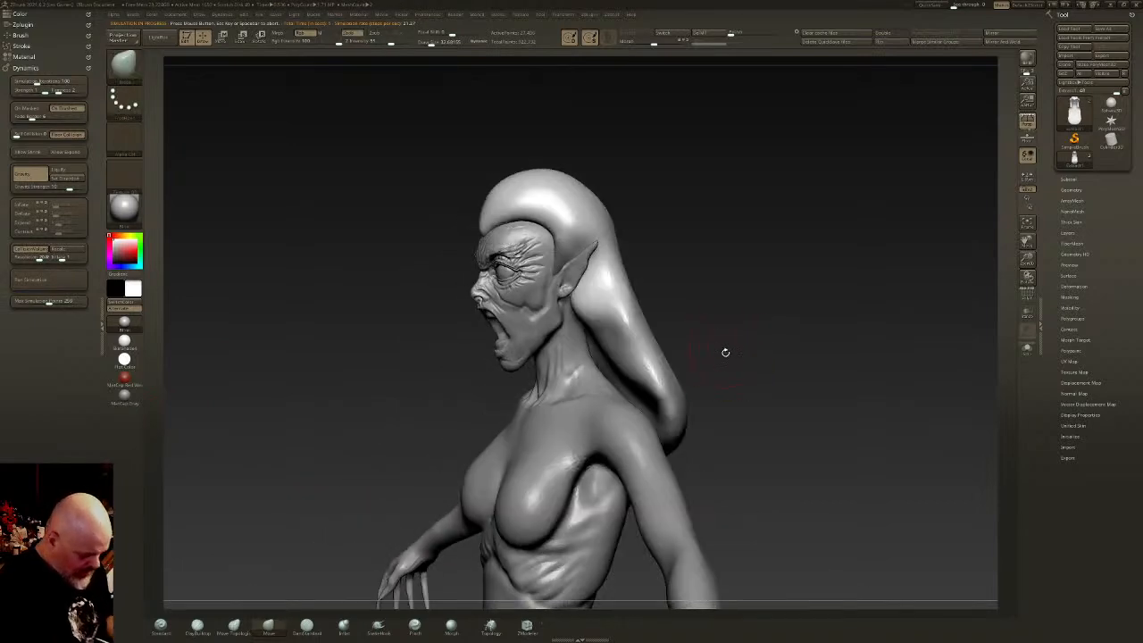
# - Choose the ClothPull brush for pulling the hair as cloth
pyautogui.press('b')
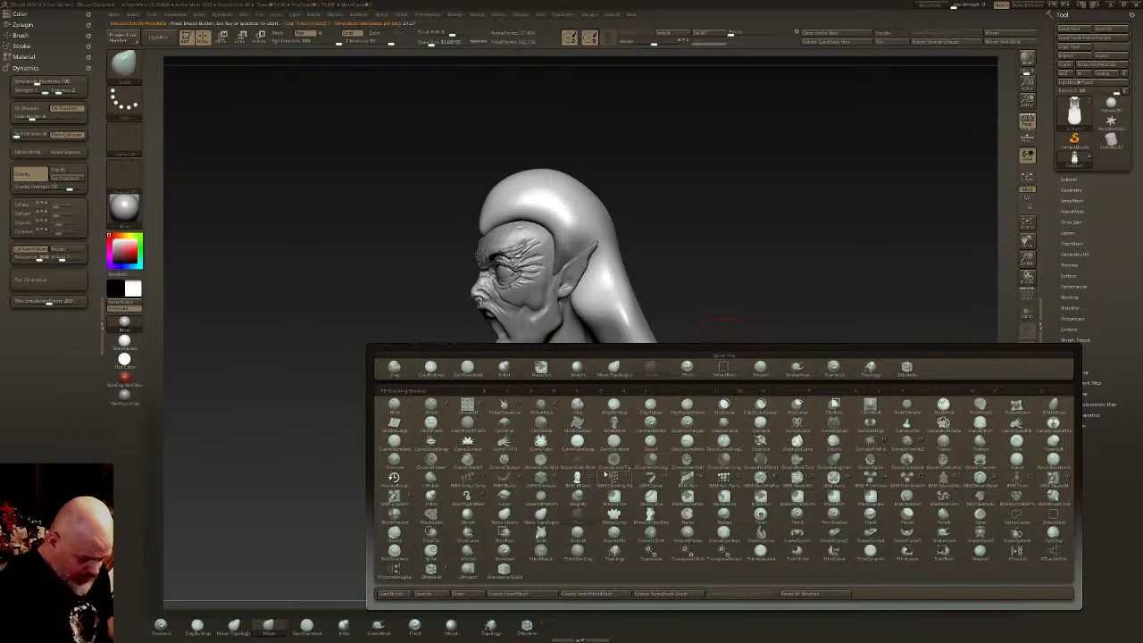
pyautogui.click(507, 424)
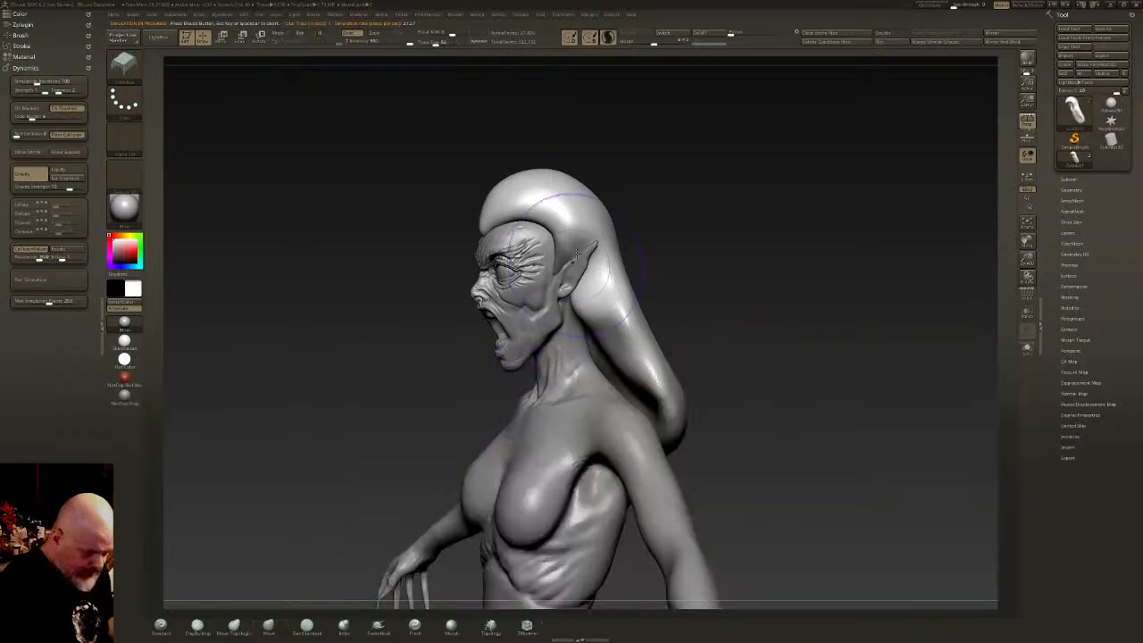
# - Try pulling the hair's lower ends down and its upper back outward with the ClothPull brush
pyautogui.moveTo(610, 323); pyautogui.dragTo(621, 348)
pyautogui.moveTo(759, 384); pyautogui.dragTo(688, 387)
pyautogui.moveTo(634, 384)
pyautogui.mouseDown()
pyautogui.moveTo(606, 428)
pyautogui.moveTo(625, 408)
pyautogui.moveTo(694, 408)
pyautogui.moveTo(727, 383)
pyautogui.moveTo(705, 486)
pyautogui.mouseUp()
pyautogui.moveTo(804, 473)
pyautogui.mouseDown()
pyautogui.moveTo(705, 485)
pyautogui.moveTo(745, 492)
pyautogui.moveTo(704, 323)
pyautogui.moveTo(697, 357)
pyautogui.mouseUp()
pyautogui.moveTo(563, 286); pyautogui.dragTo(702, 232)
pyautogui.moveTo(608, 223); pyautogui.dragTo(736, 228)
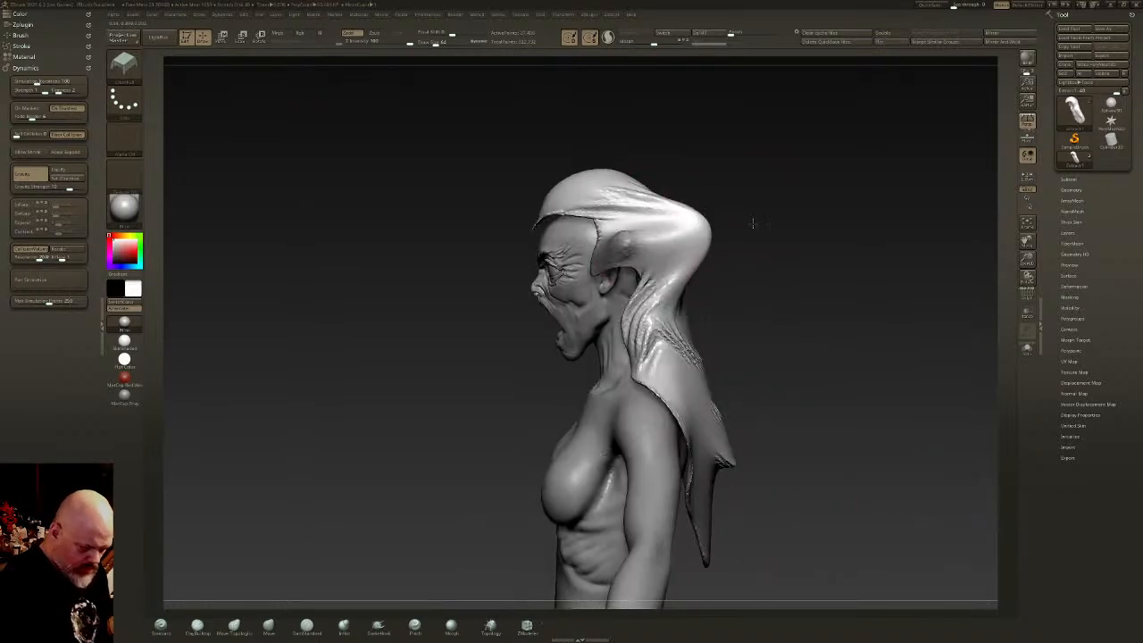
pyautogui.moveTo(622, 239); pyautogui.dragTo(788, 150)
pyautogui.moveTo(693, 186); pyautogui.dragTo(665, 224)
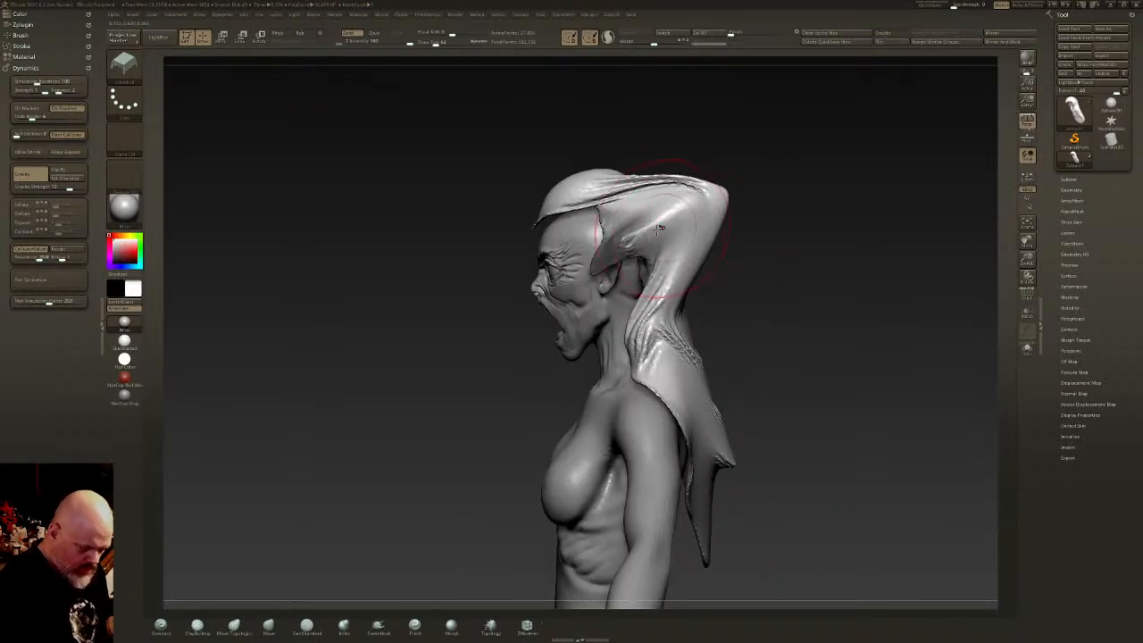
pyautogui.moveTo(613, 260)
pyautogui.mouseDown(button='right')
pyautogui.moveTo(643, 268)
pyautogui.moveTo(692, 242)
pyautogui.mouseUp(button='right')
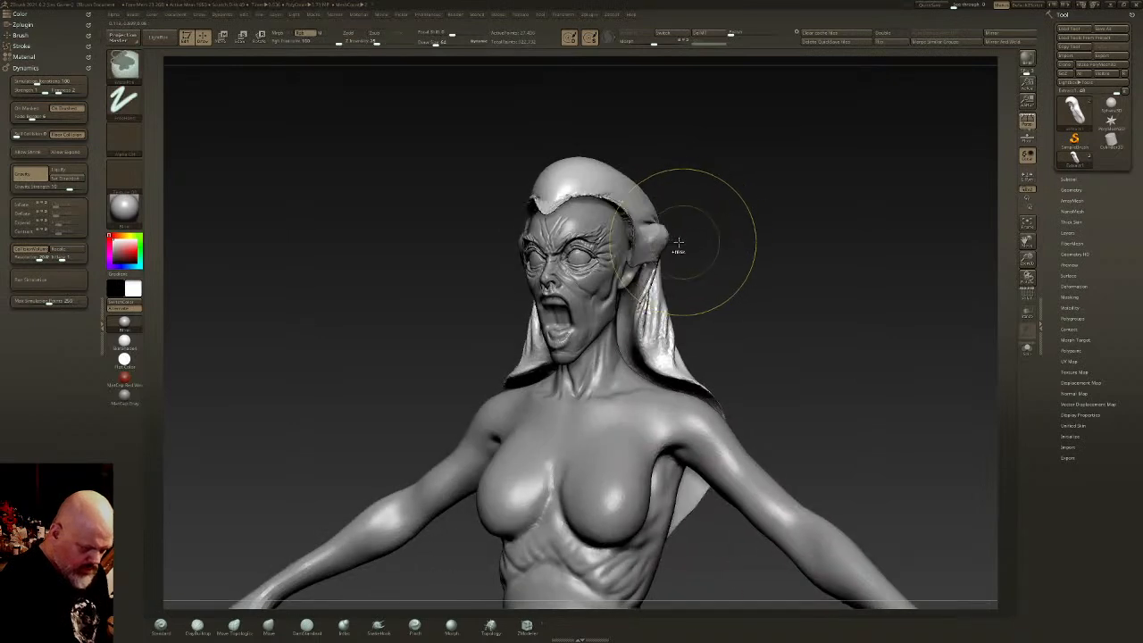
# - Undo the cloth strokes on the hair, along with one further test pull
pyautogui.hotkey('ctrl', 'z')
pyautogui.hotkey('ctrl', 'z')
pyautogui.hotkey('ctrl', 'z')
pyautogui.hotkey('ctrl', 'z')
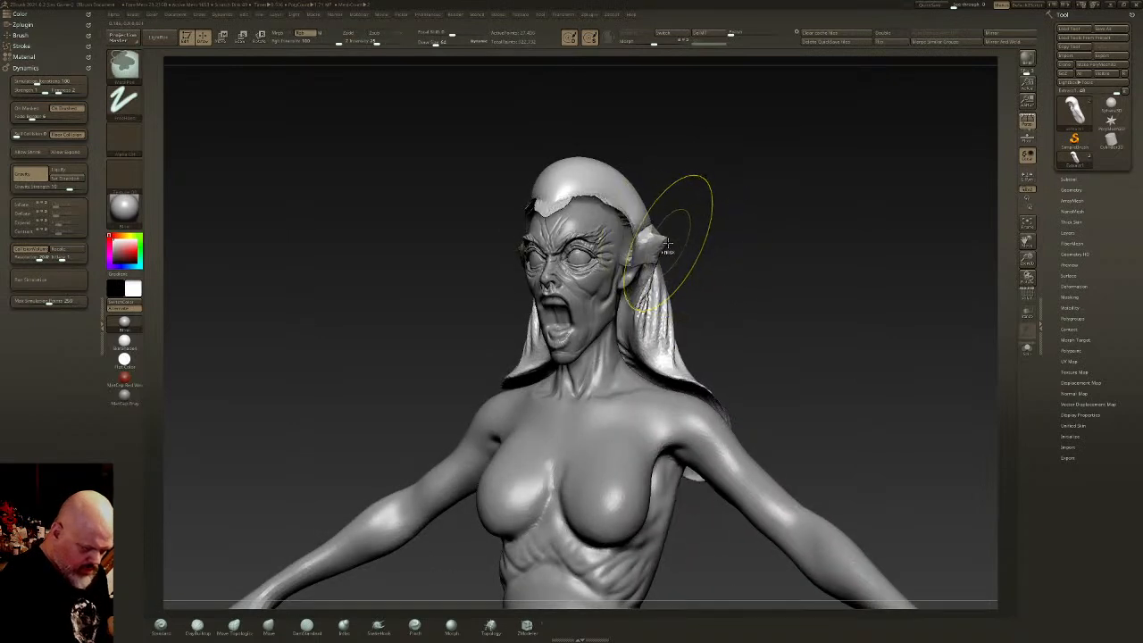
pyautogui.moveTo(661, 243); pyautogui.dragTo(659, 238, button='right')
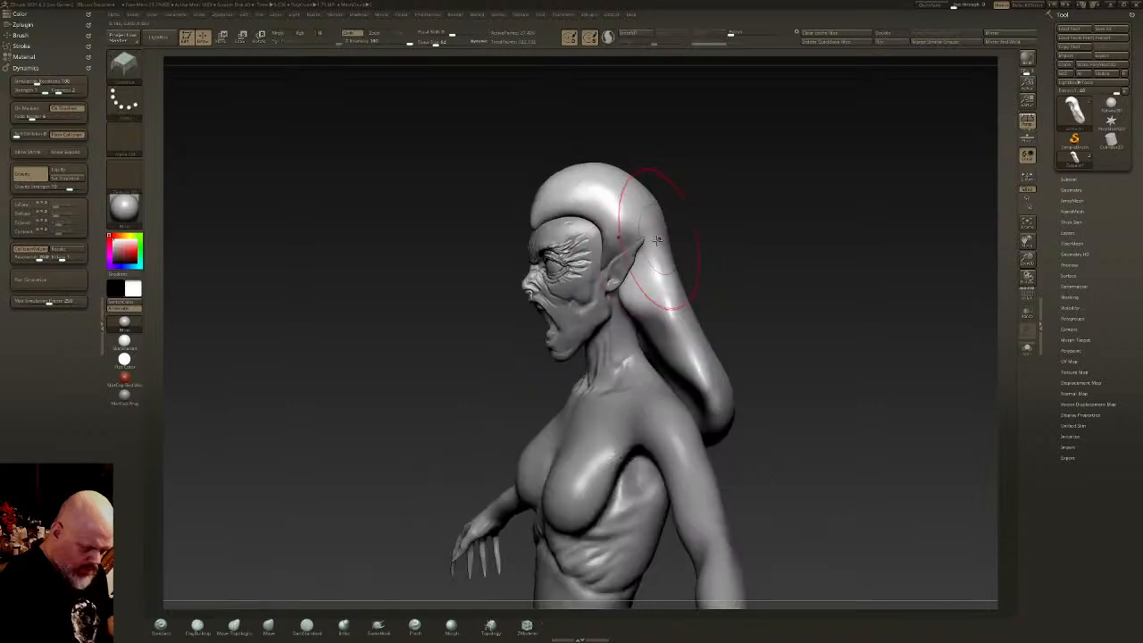
pyautogui.moveTo(720, 182); pyautogui.dragTo(720, 182)
pyautogui.hotkey('ctrl', 'z')
# - Pull the back and lower ends of the hair outward behind the head with the ClothPull brush
pyautogui.moveTo(636, 225)
pyautogui.mouseDown(button='right')
pyautogui.moveTo(683, 234)
pyautogui.moveTo(669, 234)
pyautogui.mouseUp(button='right')
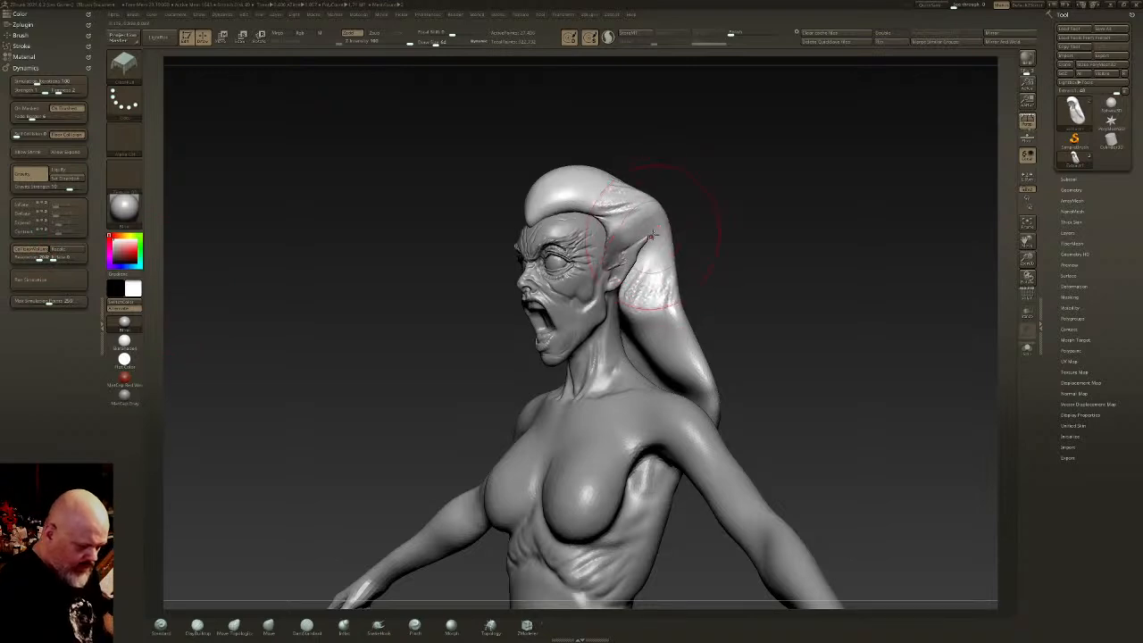
pyautogui.moveTo(646, 239); pyautogui.dragTo(649, 204, button='right')
pyautogui.moveTo(683, 240); pyautogui.dragTo(766, 227)
pyautogui.moveTo(712, 299); pyautogui.dragTo(954, 229)
pyautogui.moveTo(714, 386)
pyautogui.mouseDown()
pyautogui.moveTo(768, 388)
pyautogui.moveTo(834, 364)
pyautogui.mouseUp()
pyautogui.moveTo(718, 415); pyautogui.dragTo(899, 407)
pyautogui.moveTo(748, 453); pyautogui.dragTo(849, 428)
# - Pull the crown of the hair back and raise and widen its upper sides above the head
pyautogui.moveTo(625, 198)
pyautogui.mouseDown()
pyautogui.moveTo(669, 145)
pyautogui.moveTo(768, 87)
pyautogui.moveTo(875, 169)
pyautogui.mouseUp()
pyautogui.moveTo(714, 219); pyautogui.dragTo(900, 184)
pyautogui.moveTo(768, 241)
pyautogui.mouseDown(button='right')
pyautogui.moveTo(880, 268)
pyautogui.moveTo(847, 269)
pyautogui.moveTo(775, 350)
pyautogui.mouseUp(button='right')
pyautogui.moveTo(715, 273); pyautogui.dragTo(720, 375, button='right')
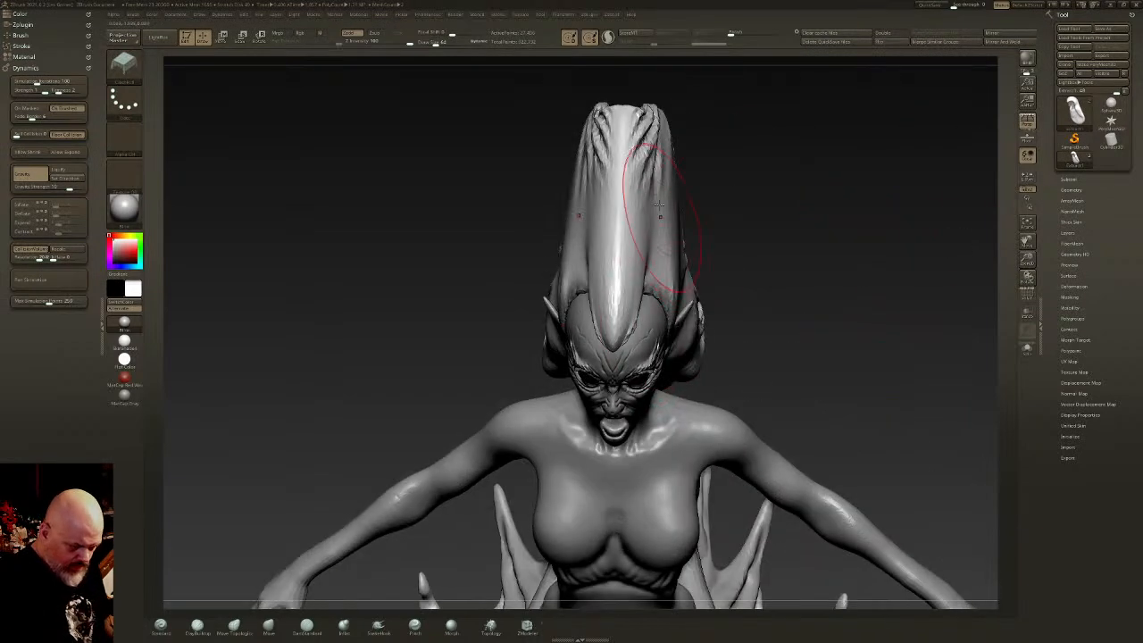
pyautogui.moveTo(667, 223); pyautogui.dragTo(717, 116)
pyautogui.moveTo(672, 221)
pyautogui.mouseDown()
pyautogui.moveTo(747, 223)
pyautogui.moveTo(768, 214)
pyautogui.moveTo(761, 198)
pyautogui.mouseUp()
# - Stretch the side of the hair behind the ear far backward into broad, flaring volume
pyautogui.moveTo(630, 264); pyautogui.dragTo(752, 271, button='right')
pyautogui.moveTo(585, 259); pyautogui.dragTo(473, 198)
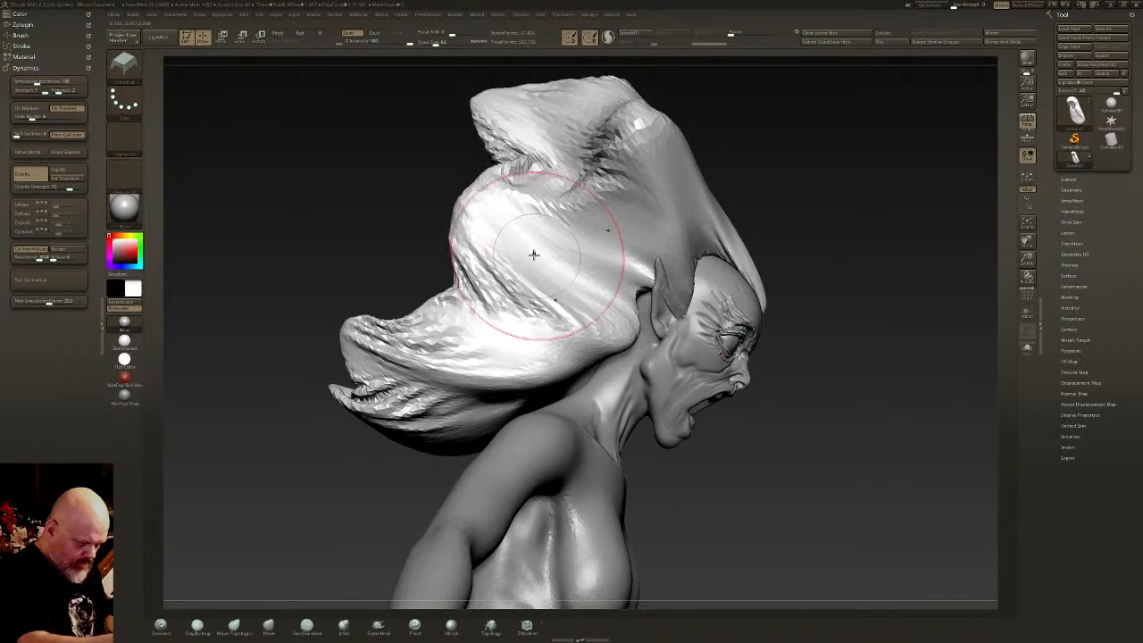
pyautogui.moveTo(539, 256); pyautogui.dragTo(437, 207)
pyautogui.moveTo(469, 299); pyautogui.dragTo(314, 283)
pyautogui.moveTo(447, 241); pyautogui.dragTo(344, 192)
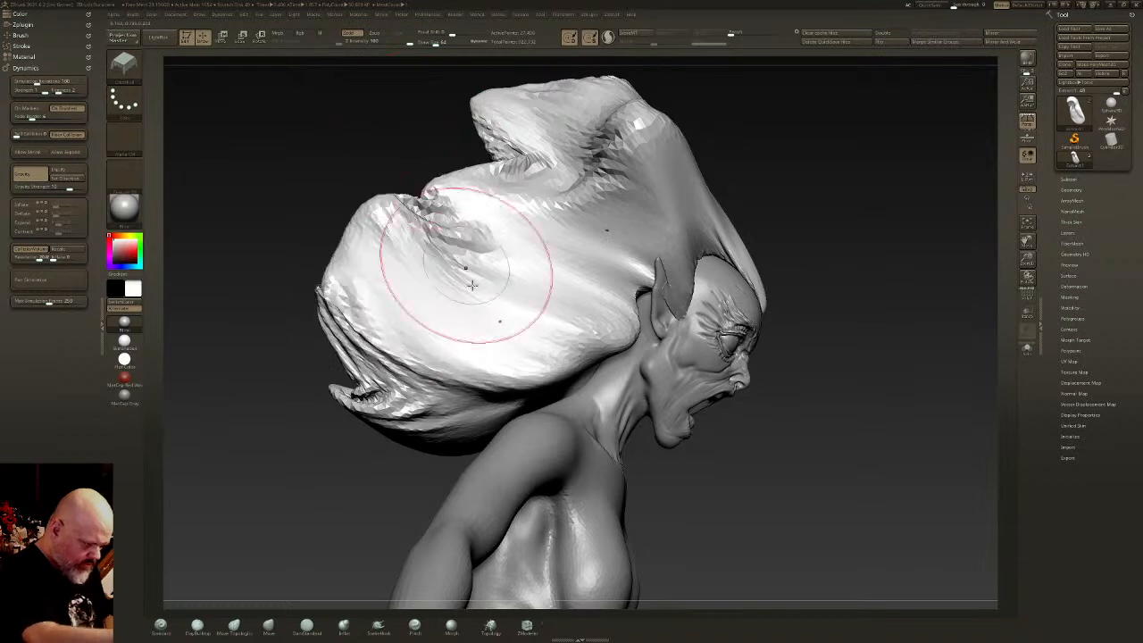
pyautogui.moveTo(442, 290); pyautogui.dragTo(295, 308)
pyautogui.moveTo(424, 339)
pyautogui.mouseDown()
pyautogui.moveTo(267, 396)
pyautogui.moveTo(234, 368)
pyautogui.mouseUp()
pyautogui.moveTo(418, 377); pyautogui.dragTo(272, 366)
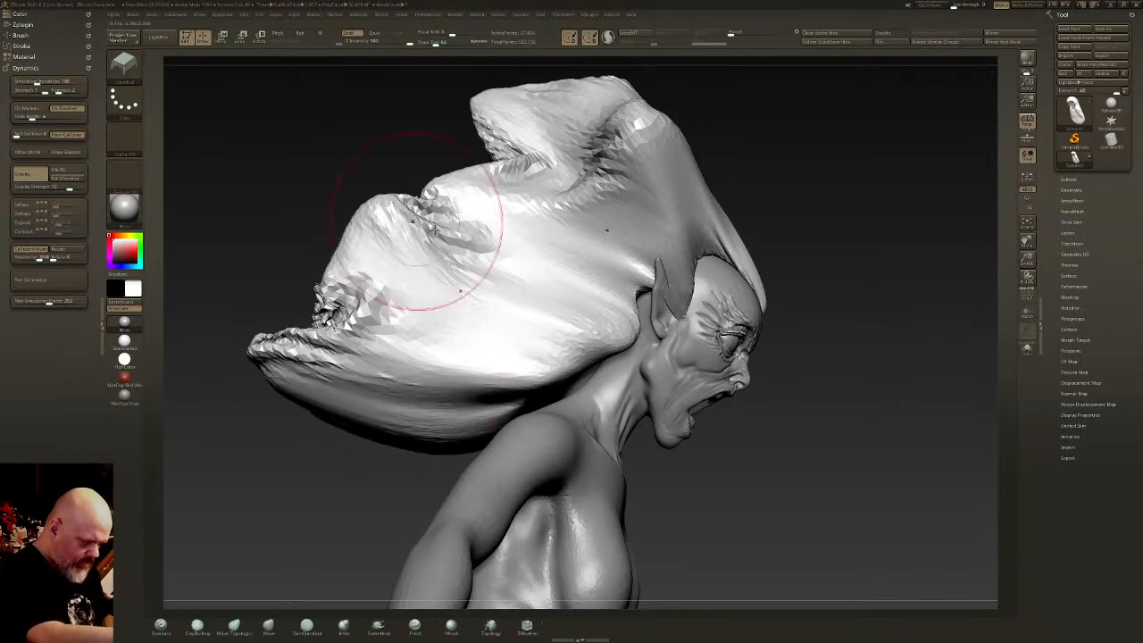
# - Pull the upper side of the hair backward and lift its crown higher with the ClothPull brush
pyautogui.moveTo(430, 256); pyautogui.dragTo(348, 187)
pyautogui.moveTo(583, 194)
pyautogui.mouseDown()
pyautogui.moveTo(470, 180)
pyautogui.moveTo(438, 144)
pyautogui.mouseUp()
pyautogui.moveTo(658, 152)
pyautogui.mouseDown()
pyautogui.moveTo(607, 100)
pyautogui.moveTo(657, 79)
pyautogui.mouseUp()
pyautogui.moveTo(778, 87); pyautogui.dragTo(793, 120, button='right')
pyautogui.moveTo(808, 203); pyautogui.dragTo(778, 257, button='right')
pyautogui.press('f')
pyautogui.moveTo(772, 319)
pyautogui.keyDown('ctrl'); pyautogui.mouseDown(button='right')
pyautogui.moveTo(758, 331)
pyautogui.moveTo(732, 429)
pyautogui.mouseUp(button='right'); pyautogui.keyUp('ctrl')
# - Pull the hair mass further up, sideways and down to widen its overall silhouette
pyautogui.moveTo(645, 301); pyautogui.dragTo(628, 189)
pyautogui.moveTo(664, 259); pyautogui.dragTo(735, 274)
pyautogui.moveTo(701, 364); pyautogui.dragTo(686, 341, button='right')
pyautogui.moveTo(645, 402); pyautogui.dragTo(659, 447)
pyautogui.moveTo(775, 350); pyautogui.dragTo(644, 361, button='right')
pyautogui.moveTo(641, 353)
pyautogui.mouseDown()
pyautogui.moveTo(668, 291)
pyautogui.moveTo(676, 217)
pyautogui.mouseUp()
pyautogui.moveTo(704, 430)
pyautogui.mouseDown()
pyautogui.moveTo(701, 473)
pyautogui.moveTo(722, 520)
pyautogui.moveTo(750, 528)
pyautogui.mouseUp()
pyautogui.keyDown('shift'); pyautogui.moveTo(800, 474); pyautogui.dragTo(807, 446); pyautogui.keyUp('shift')
# - Pull the centre back of the hair outward from behind to fill the area between its lobes
pyautogui.moveTo(806, 445); pyautogui.dragTo(651, 289, button='right')
pyautogui.moveTo(725, 313); pyautogui.dragTo(666, 305, button='right')
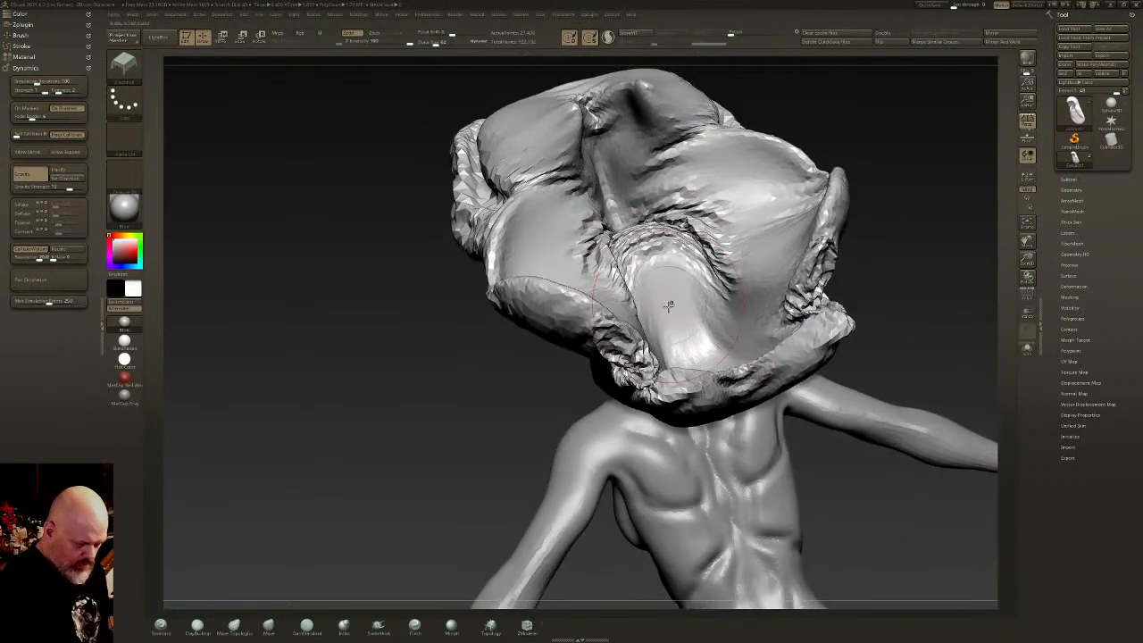
pyautogui.moveTo(734, 325); pyautogui.dragTo(800, 320, button='right')
pyautogui.moveTo(683, 320); pyautogui.dragTo(755, 357)
pyautogui.moveTo(685, 259); pyautogui.dragTo(772, 308)
pyautogui.moveTo(663, 183); pyautogui.dragTo(706, 231)
pyautogui.keyDown('ctrl'); pyautogui.moveTo(715, 268); pyautogui.dragTo(717, 350, button='right'); pyautogui.keyUp('ctrl')
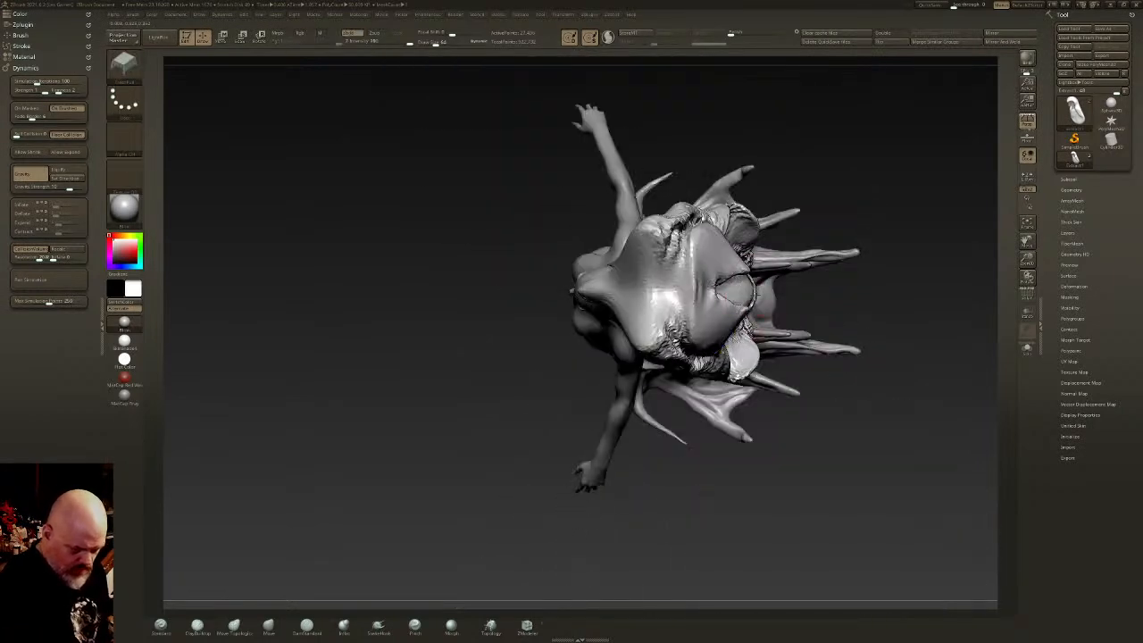
# - Smooth the rough, crumpled folds across the hair with a large Smooth brush
pyautogui.moveTo(779, 293); pyautogui.dragTo(665, 196, button='right')
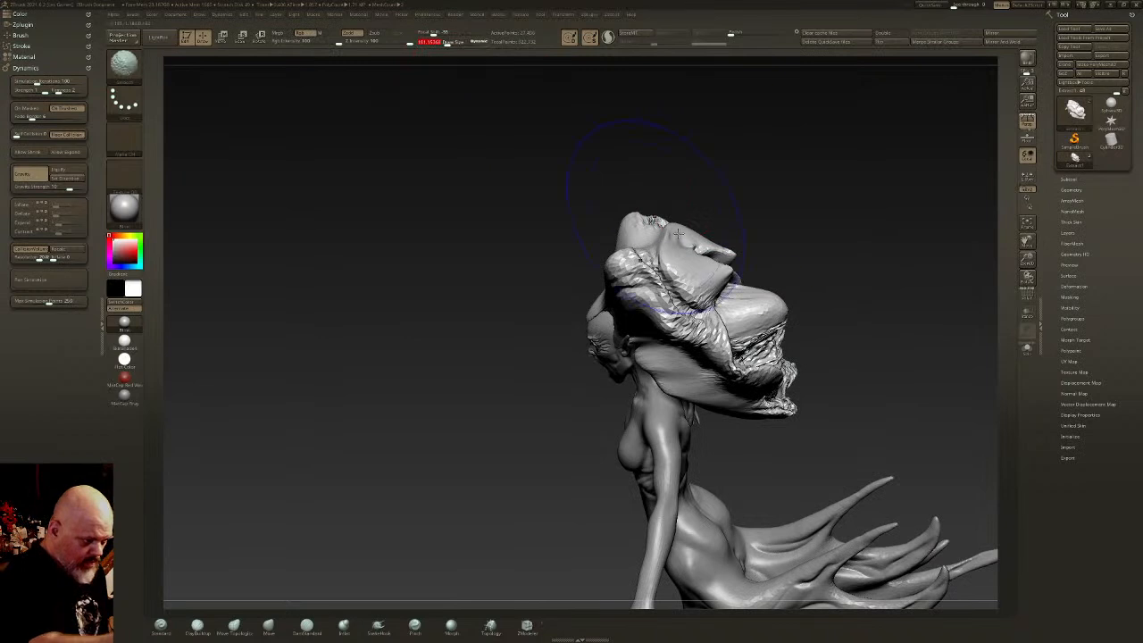
pyautogui.moveTo(730, 301); pyautogui.dragTo(725, 333)
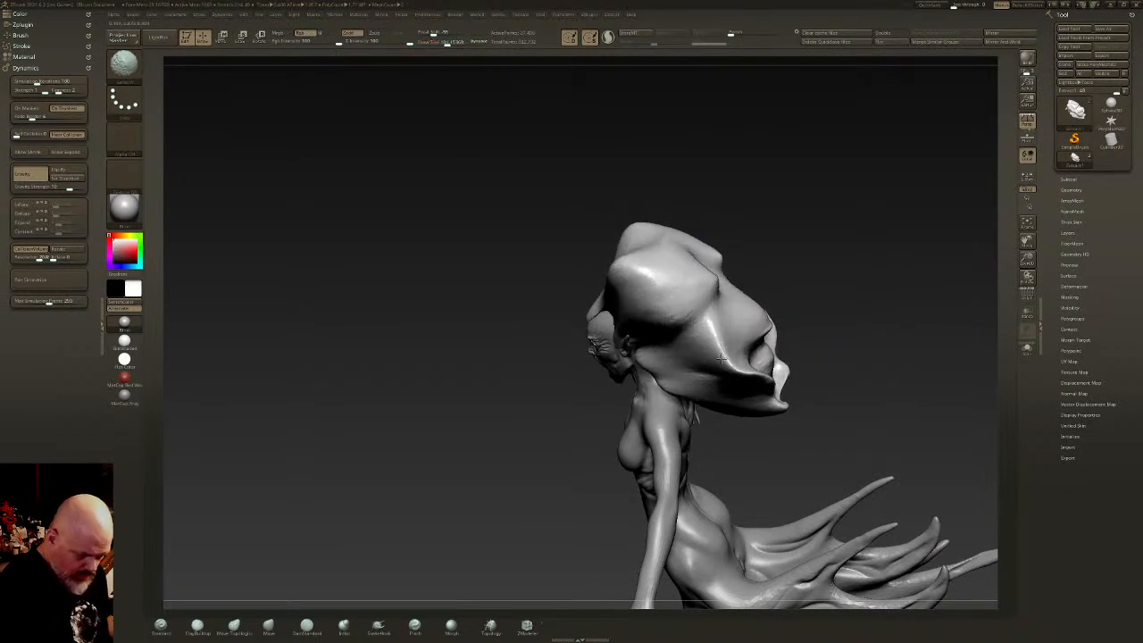
pyautogui.moveTo(655, 275)
pyautogui.mouseDown(button='right')
pyautogui.moveTo(755, 334)
pyautogui.moveTo(707, 235)
pyautogui.moveTo(641, 283)
pyautogui.moveTo(691, 423)
pyautogui.moveTo(666, 285)
pyautogui.mouseUp(button='right')
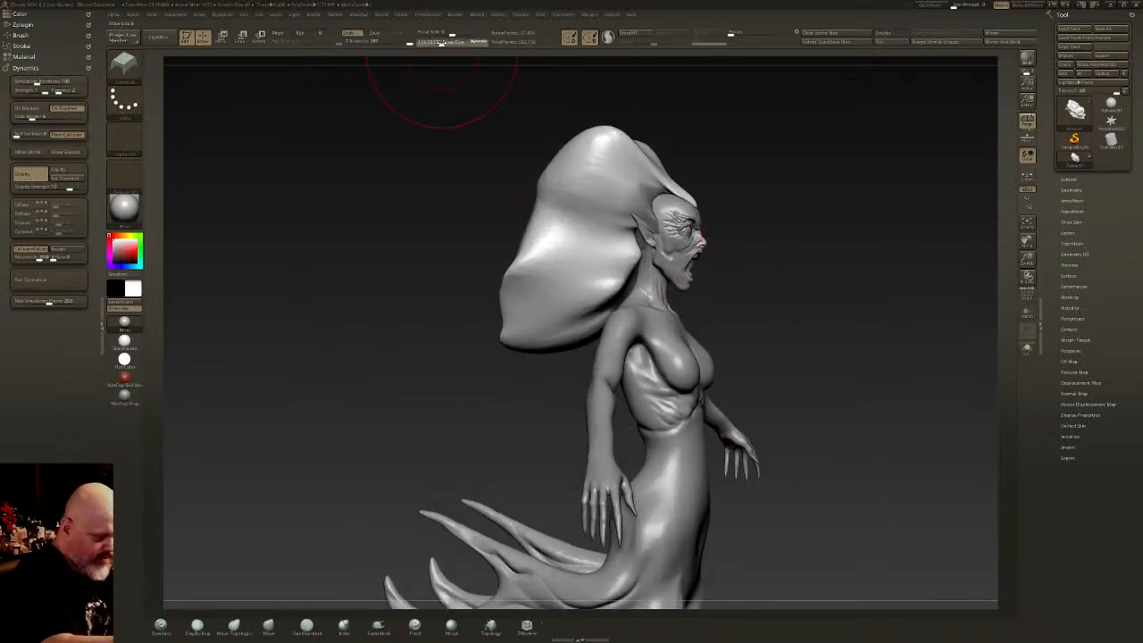
# - Reduce the brush size and keep pulling the crown, sides and lower ends of the hair into longer, swept-back volume
pyautogui.moveTo(634, 157); pyautogui.dragTo(637, 138)
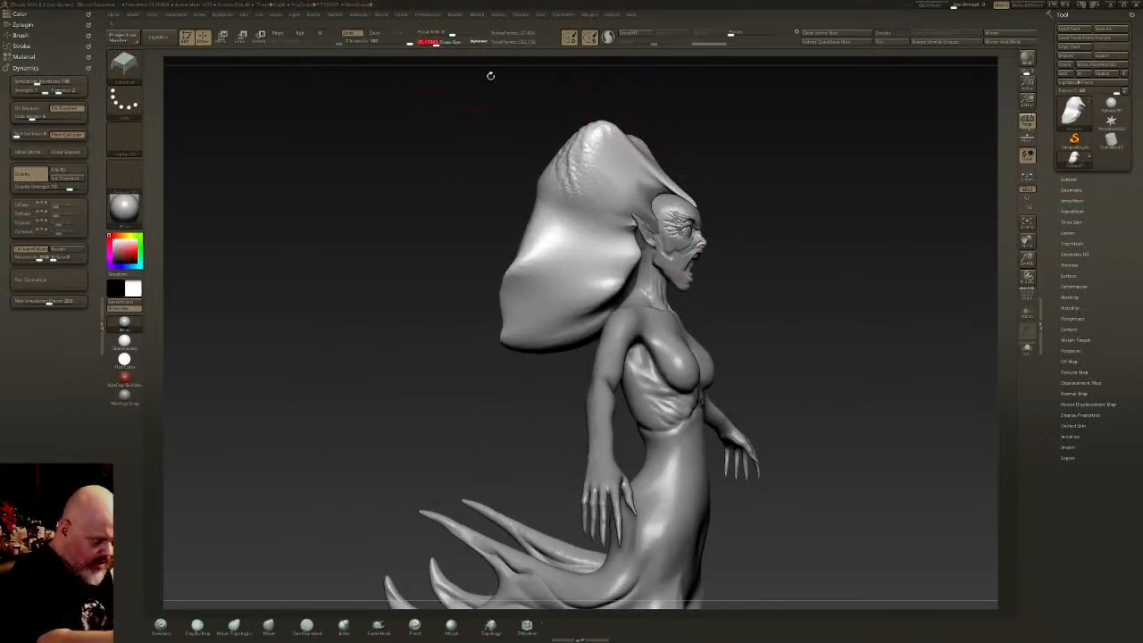
pyautogui.moveTo(647, 154); pyautogui.dragTo(637, 164, button='right')
pyautogui.moveTo(638, 161)
pyautogui.mouseDown()
pyautogui.moveTo(628, 135)
pyautogui.moveTo(583, 155)
pyautogui.moveTo(549, 214)
pyautogui.moveTo(532, 268)
pyautogui.moveTo(535, 313)
pyautogui.moveTo(557, 313)
pyautogui.mouseUp()
pyautogui.moveTo(557, 312)
pyautogui.mouseDown(button='right')
pyautogui.moveTo(597, 380)
pyautogui.moveTo(608, 427)
pyautogui.mouseUp(button='right')
pyautogui.moveTo(607, 427); pyautogui.dragTo(581, 295)
pyautogui.moveTo(581, 295); pyautogui.dragTo(567, 299, button='right')
pyautogui.moveTo(565, 297); pyautogui.dragTo(541, 229)
pyautogui.moveTo(541, 230); pyautogui.dragTo(581, 316, button='right')
pyautogui.moveTo(582, 316)
pyautogui.mouseDown()
pyautogui.moveTo(561, 282)
pyautogui.moveTo(538, 147)
pyautogui.moveTo(565, 198)
pyautogui.mouseUp()
pyautogui.moveTo(521, 364); pyautogui.dragTo(512, 389)
pyautogui.moveTo(512, 389); pyautogui.dragTo(517, 367, button='right')
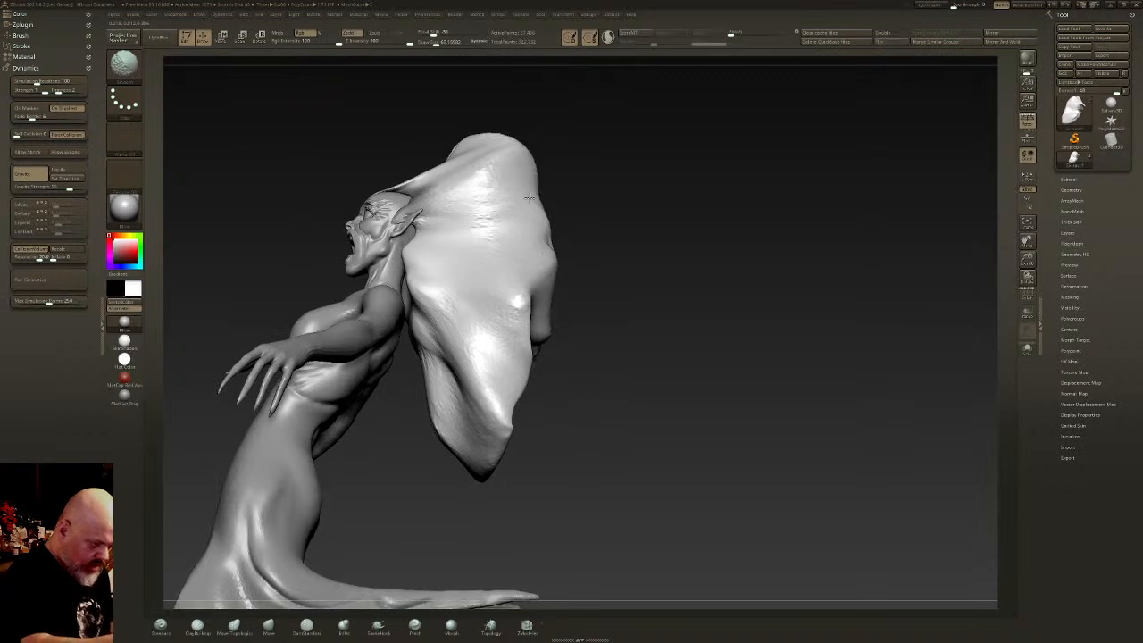
# - Smooth the folds along the back of the hair, undoing one smoothing stroke
pyautogui.moveTo(525, 173); pyautogui.dragTo(556, 265, button='right')
pyautogui.moveTo(584, 288)
pyautogui.keyDown('shift'); pyautogui.mouseDown()
pyautogui.moveTo(589, 311)
pyautogui.moveTo(547, 360)
pyautogui.mouseUp(); pyautogui.keyUp('shift')
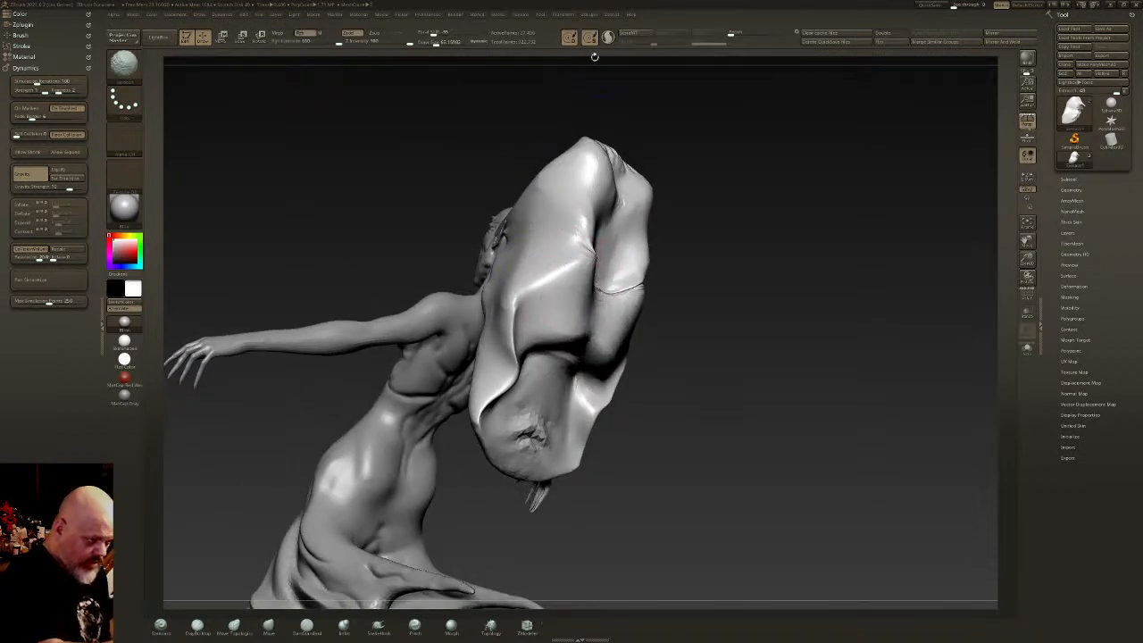
pyautogui.hotkey('ctrl', 'z')
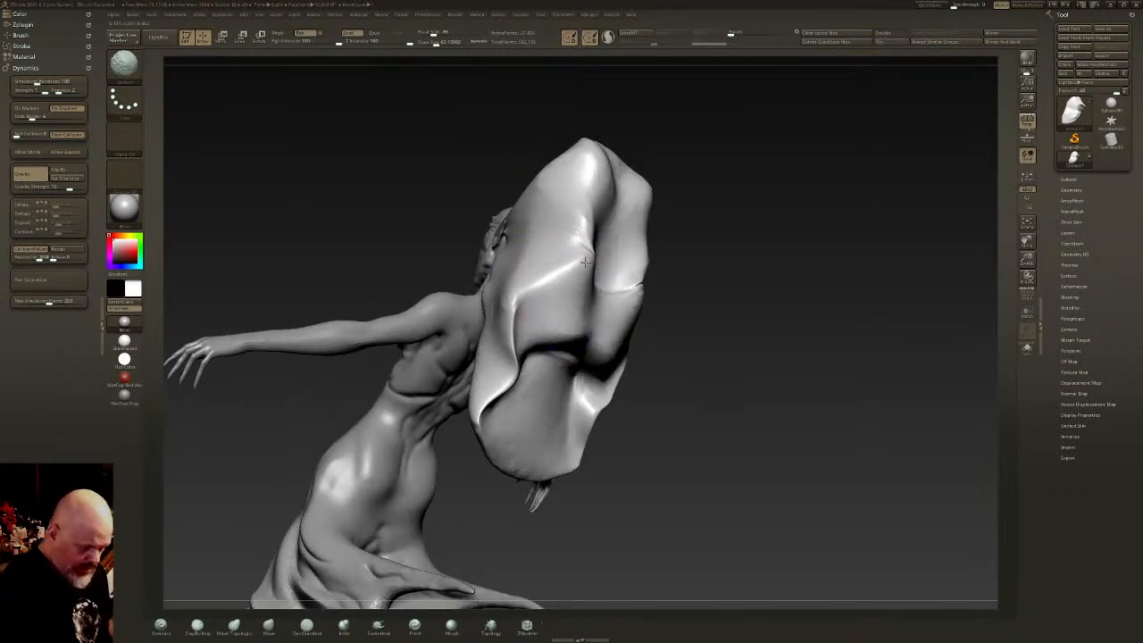
pyautogui.moveTo(631, 275); pyautogui.dragTo(661, 290, button='right')
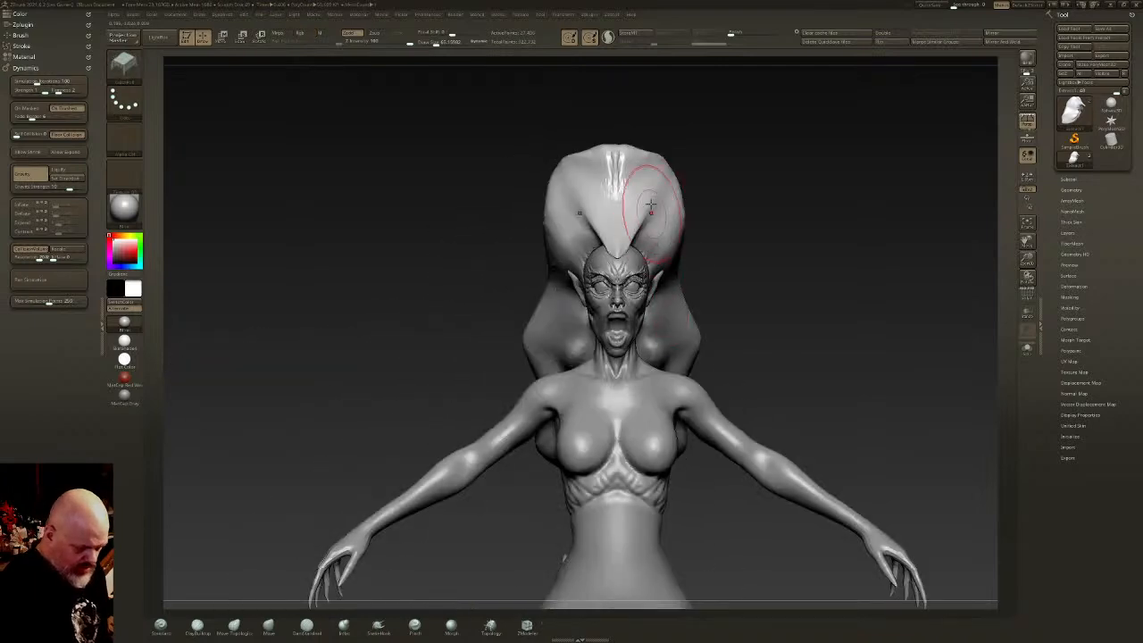
# - Shape the sides of the hair beside the head with the ClothPull brush and smooth the result
pyautogui.moveTo(680, 287)
pyautogui.mouseDown()
pyautogui.moveTo(707, 268)
pyautogui.moveTo(735, 191)
pyautogui.moveTo(714, 164)
pyautogui.moveTo(622, 175)
pyautogui.moveTo(654, 207)
pyautogui.mouseUp()
pyautogui.moveTo(675, 313); pyautogui.dragTo(686, 344)
pyautogui.moveTo(670, 340); pyautogui.dragTo(734, 361, button='right')
pyautogui.moveTo(723, 348)
pyautogui.keyDown('shift'); pyautogui.mouseDown()
pyautogui.moveTo(669, 388)
pyautogui.moveTo(645, 454)
pyautogui.moveTo(730, 365)
pyautogui.moveTo(784, 201)
pyautogui.mouseUp(); pyautogui.keyUp('shift')
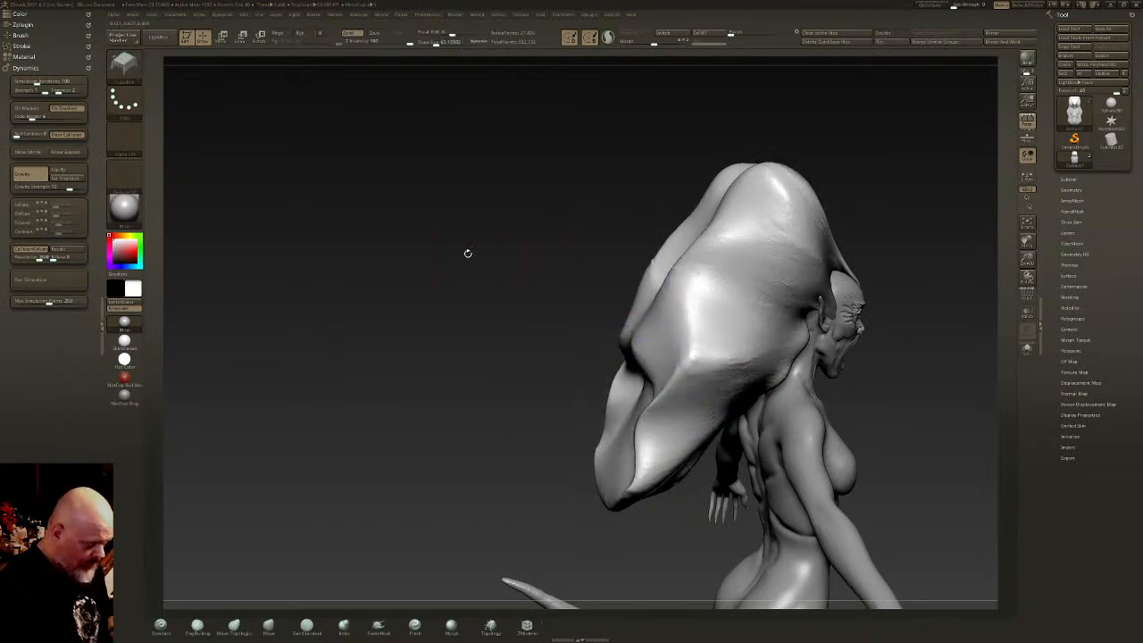
# - Switch to the ClothTwister brush, test a stroke on the hair, undo it and adjust the Z Intensity
pyautogui.press('b')
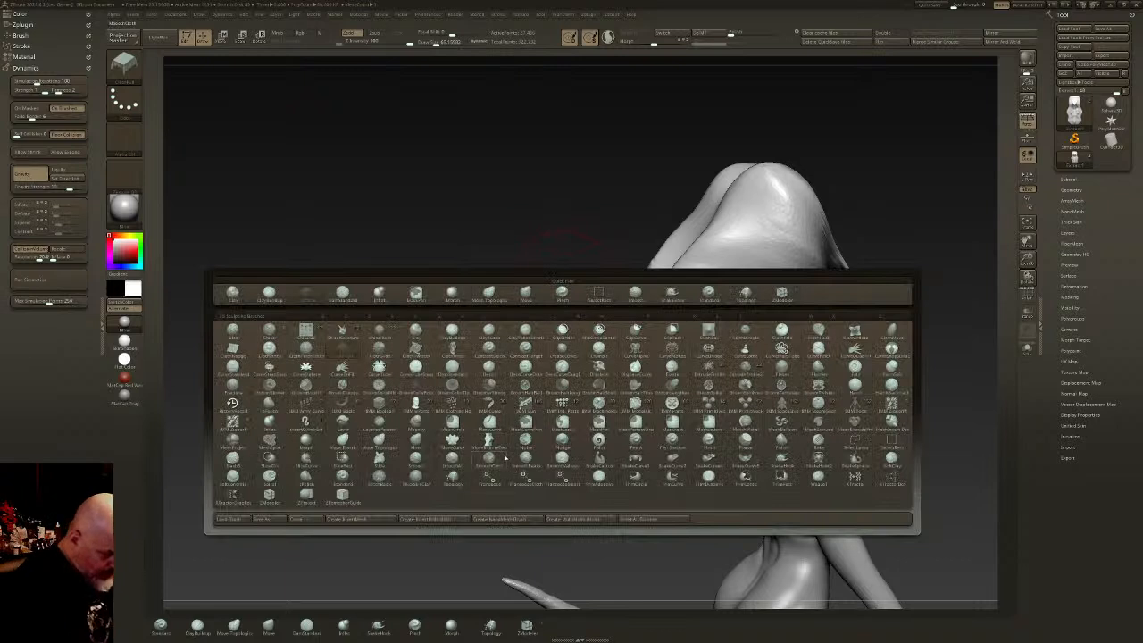
pyautogui.click(415, 349)
pyautogui.moveTo(712, 288)
pyautogui.mouseDown()
pyautogui.moveTo(752, 274)
pyautogui.moveTo(725, 273)
pyautogui.moveTo(761, 314)
pyautogui.moveTo(719, 313)
pyautogui.mouseUp()
pyautogui.hotkey('ctrl', 'z')
pyautogui.hotkey('ctrl', 'z')
pyautogui.click(378, 44)
# - Twist the side of the hair into sweeping, curved folds with the ClothTwister brush
pyautogui.moveTo(817, 317); pyautogui.dragTo(728, 311, button='right')
pyautogui.moveTo(766, 336)
pyautogui.mouseDown()
pyautogui.moveTo(732, 349)
pyautogui.moveTo(679, 428)
pyautogui.moveTo(732, 456)
pyautogui.moveTo(706, 473)
pyautogui.moveTo(668, 472)
pyautogui.mouseUp()
pyautogui.moveTo(791, 280)
pyautogui.mouseDown()
pyautogui.moveTo(768, 254)
pyautogui.moveTo(698, 295)
pyautogui.mouseUp()
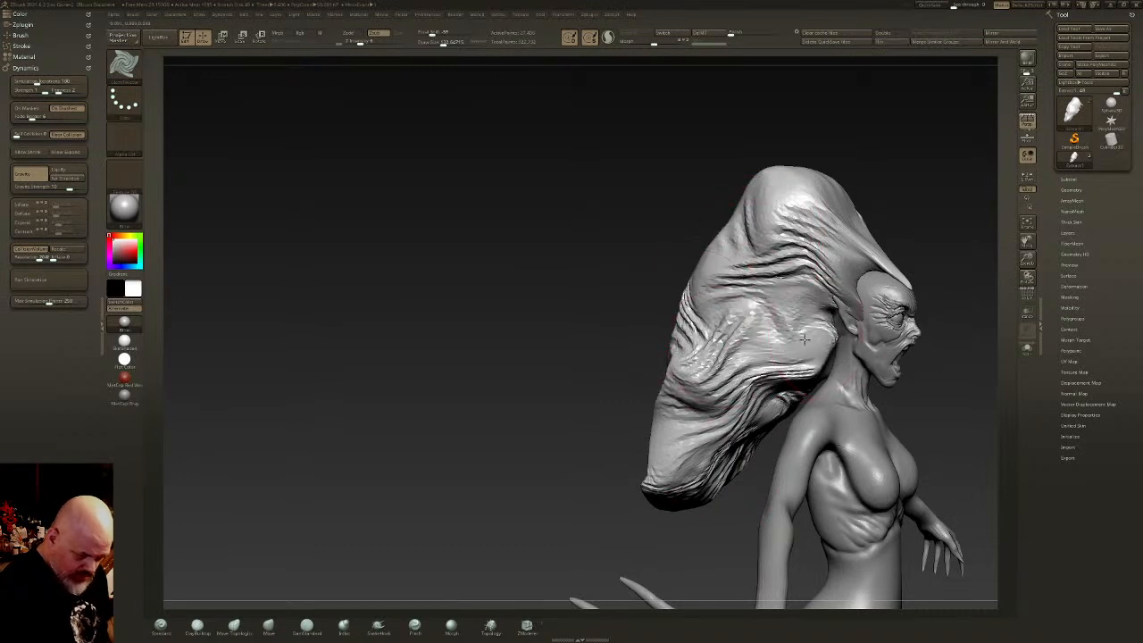
pyautogui.moveTo(799, 349); pyautogui.dragTo(821, 351, button='right')
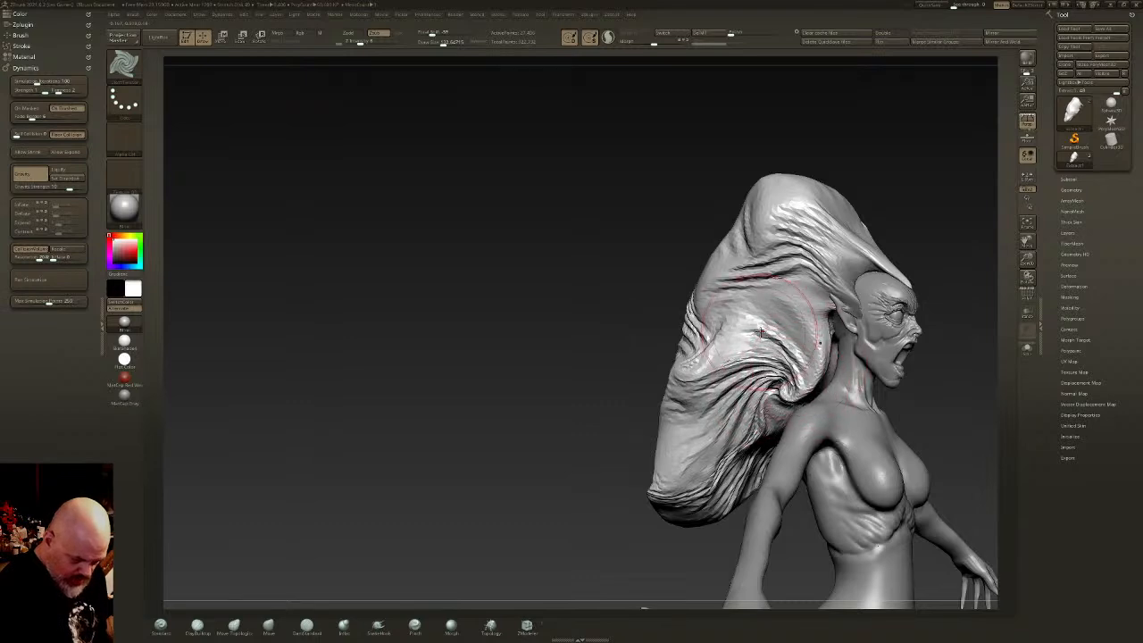
pyautogui.press('shift')
# - Smooth the swirled wrinkles on the side and crown of the hair back to soft, broad forms
pyautogui.moveTo(727, 401); pyautogui.dragTo(810, 358, button='right')
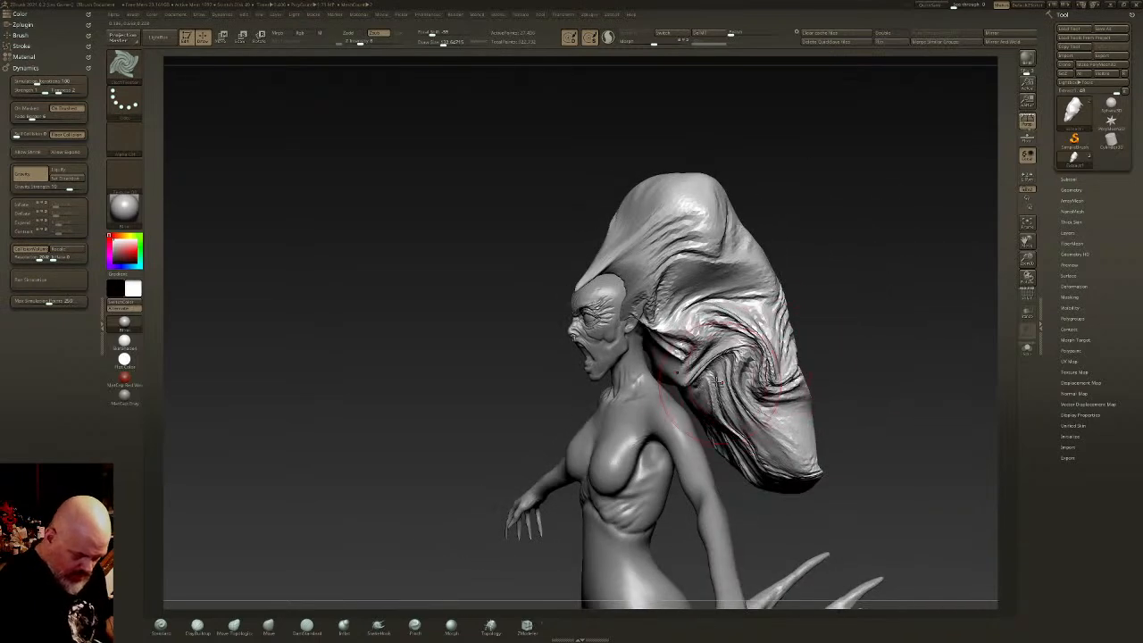
pyautogui.moveTo(737, 378)
pyautogui.keyDown('shift'); pyautogui.mouseDown()
pyautogui.moveTo(746, 388)
pyautogui.moveTo(713, 323)
pyautogui.mouseUp(); pyautogui.keyUp('shift')
pyautogui.moveTo(681, 267)
pyautogui.mouseDown()
pyautogui.moveTo(693, 240)
pyautogui.moveTo(665, 259)
pyautogui.moveTo(689, 264)
pyautogui.mouseUp()
pyautogui.keyDown('shift'); pyautogui.moveTo(725, 352); pyautogui.dragTo(746, 335); pyautogui.keyUp('shift')
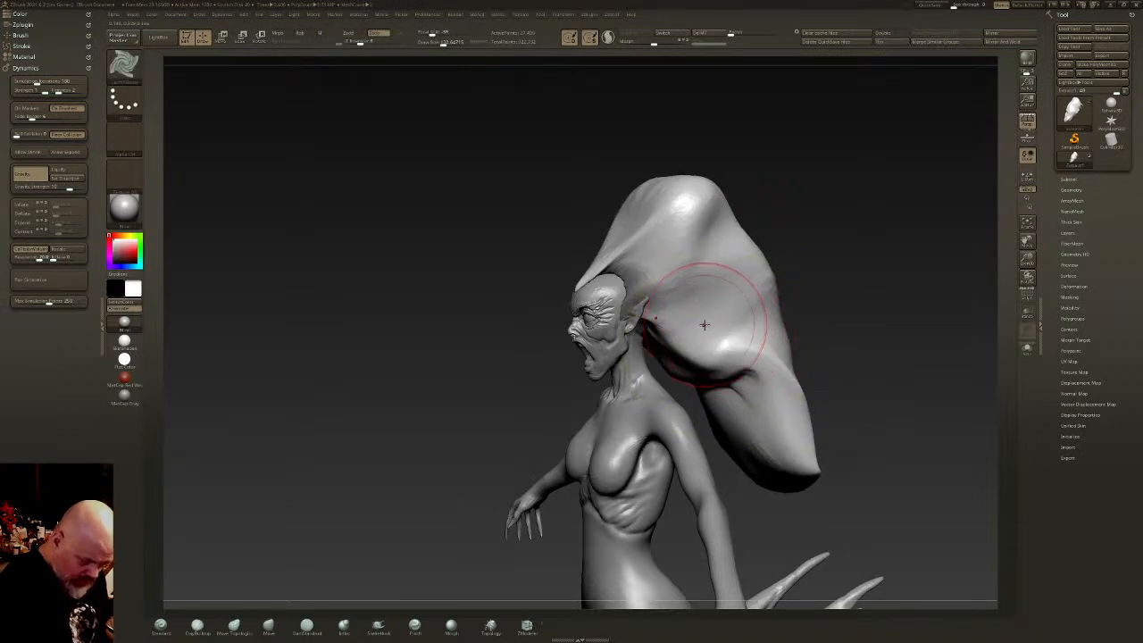
# - Twist the lower ends and upper side of the hair into wavy locks with ClothTwister, undoing the last stroke
pyautogui.moveTo(758, 359); pyautogui.dragTo(786, 446)
pyautogui.moveTo(634, 250)
pyautogui.mouseDown()
pyautogui.moveTo(679, 215)
pyautogui.moveTo(657, 240)
pyautogui.moveTo(679, 215)
pyautogui.moveTo(701, 236)
pyautogui.mouseUp()
pyautogui.hotkey('ctrl', 'z')
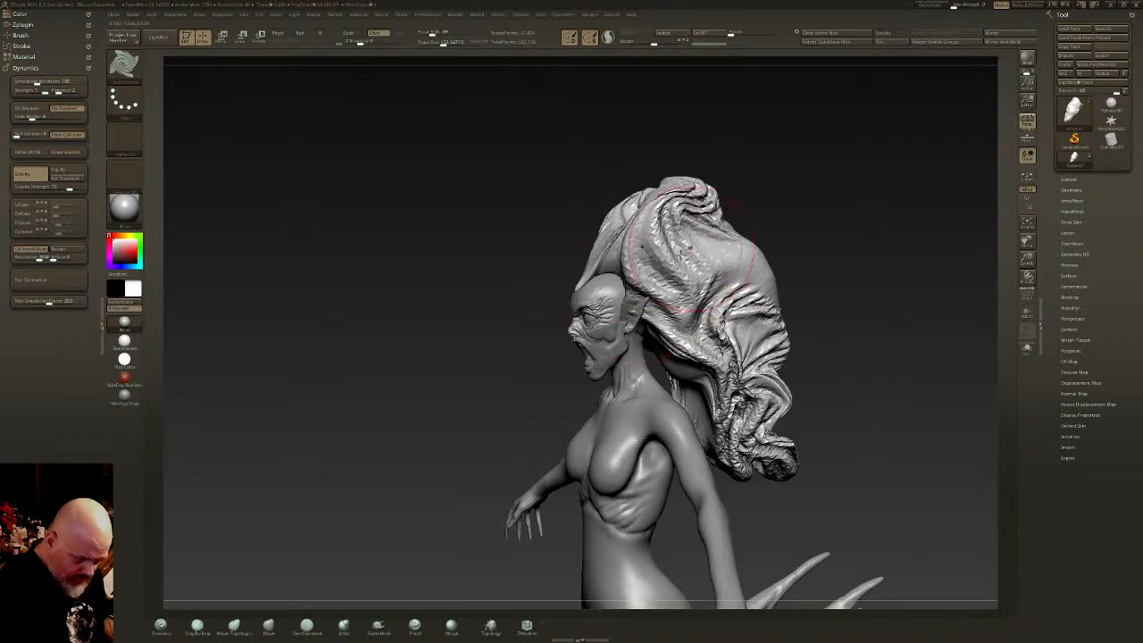
# - Smooth the wrinkled folds on the front, sides and lower ends of the hair into broad, flowing forms
pyautogui.moveTo(690, 255); pyautogui.dragTo(729, 269, button='right')
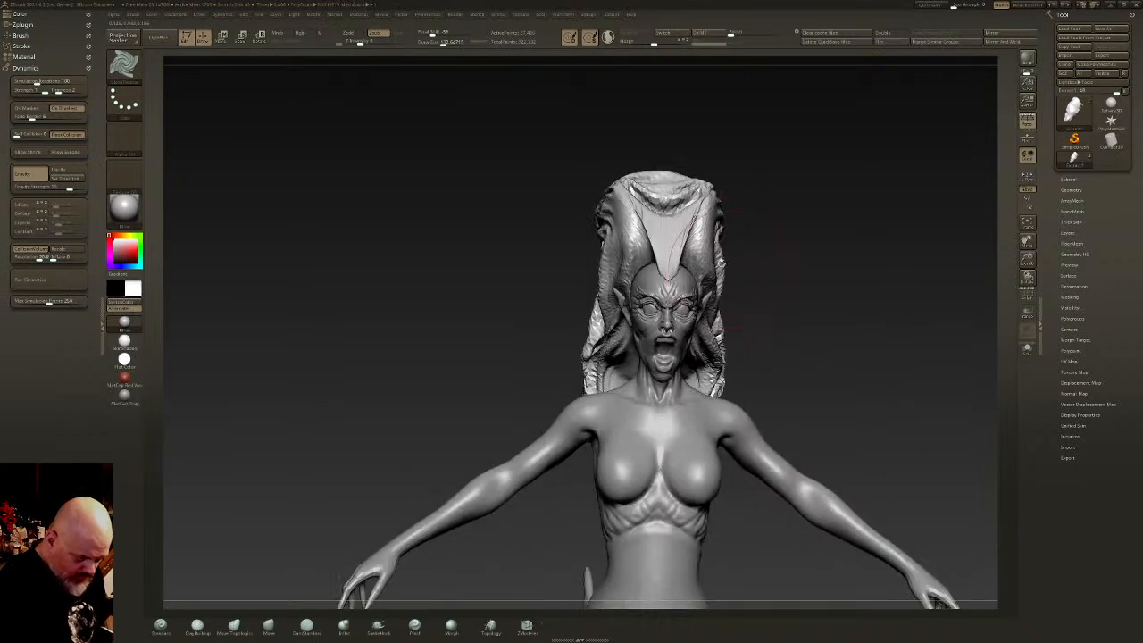
pyautogui.keyDown('shift'); pyautogui.moveTo(693, 240); pyautogui.dragTo(673, 258); pyautogui.keyUp('shift')
pyautogui.moveTo(676, 214)
pyautogui.mouseDown(button='right')
pyautogui.moveTo(687, 401)
pyautogui.moveTo(732, 399)
pyautogui.mouseUp(button='right')
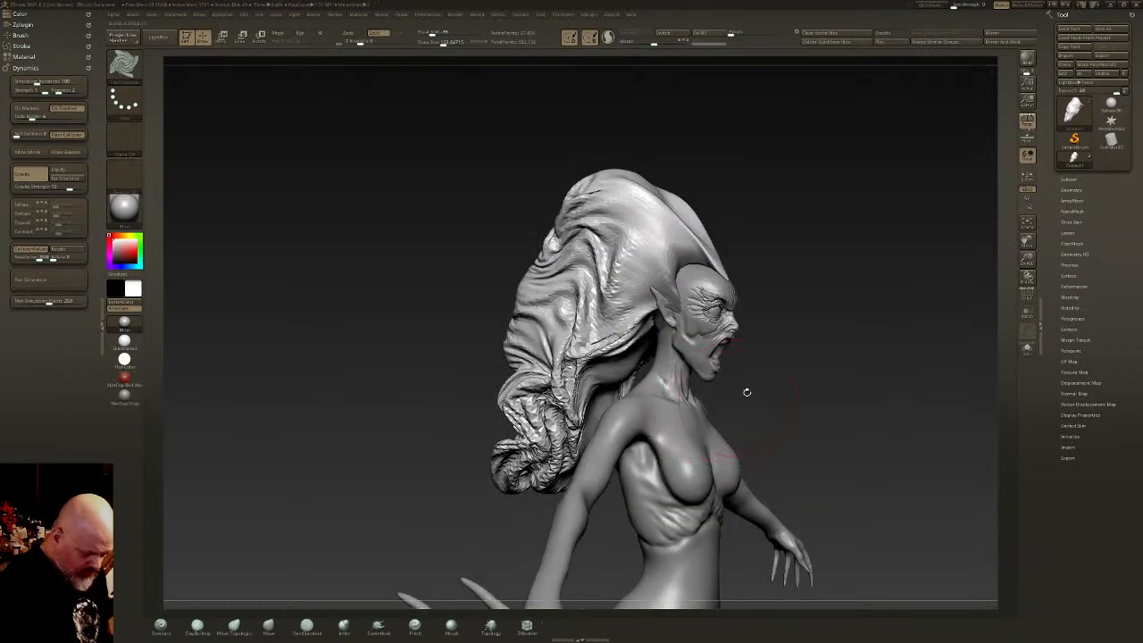
pyautogui.moveTo(591, 350)
pyautogui.keyDown('shift'); pyautogui.mouseDown()
pyautogui.moveTo(557, 452)
pyautogui.moveTo(546, 375)
pyautogui.mouseUp(); pyautogui.keyUp('shift')
pyautogui.moveTo(559, 304)
pyautogui.mouseDown(button='right')
pyautogui.moveTo(688, 299)
pyautogui.moveTo(742, 312)
pyautogui.mouseUp(button='right')
pyautogui.moveTo(742, 316); pyautogui.dragTo(752, 301)
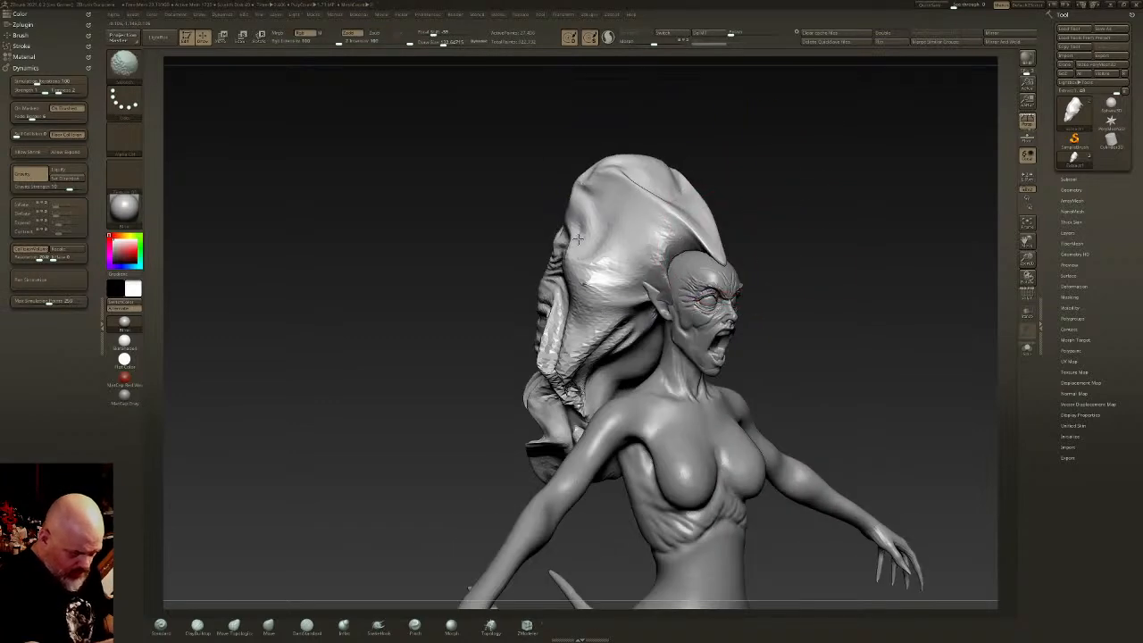
pyautogui.moveTo(678, 282); pyautogui.dragTo(589, 348)
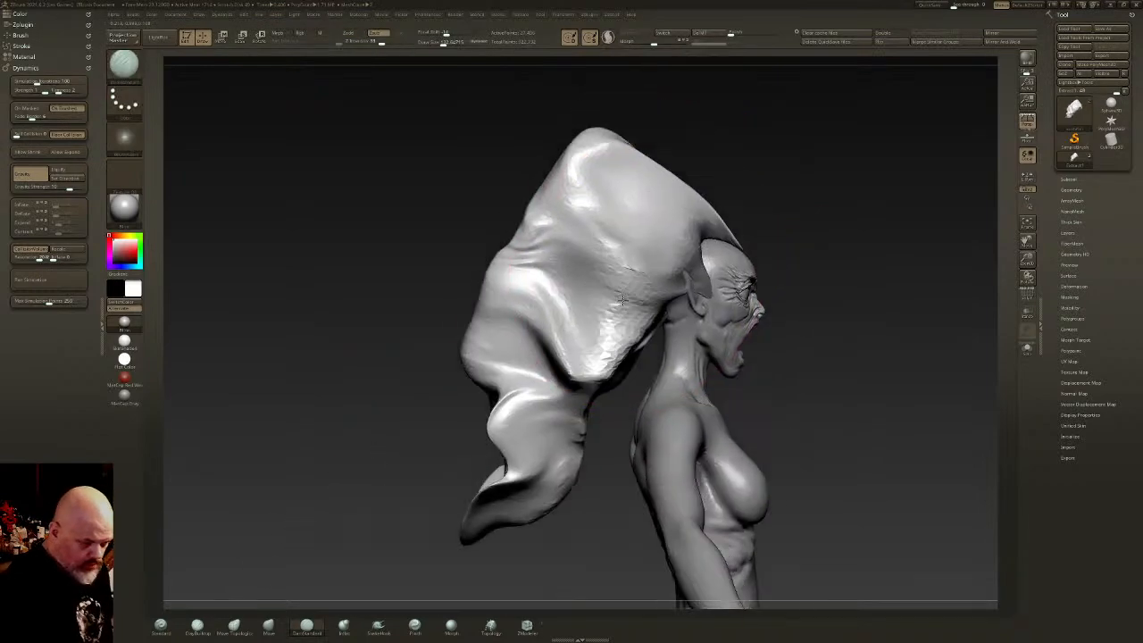
# - Turn on Sculptris Pro and carve strand grooves sweeping back from above the ear with the DamStandard brush
pyautogui.click(608, 36)
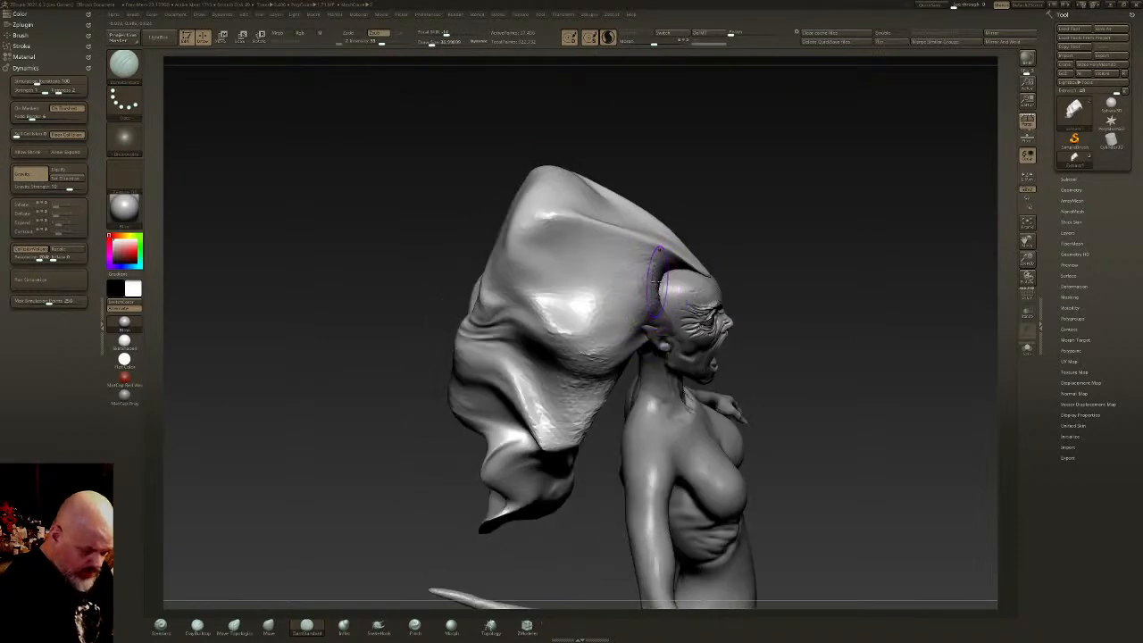
pyautogui.moveTo(655, 273)
pyautogui.mouseDown()
pyautogui.moveTo(645, 263)
pyautogui.moveTo(562, 278)
pyautogui.moveTo(518, 262)
pyautogui.moveTo(659, 270)
pyautogui.moveTo(509, 268)
pyautogui.moveTo(666, 278)
pyautogui.moveTo(509, 259)
pyautogui.moveTo(663, 286)
pyautogui.mouseUp()
pyautogui.moveTo(660, 293); pyautogui.dragTo(636, 318, button='right')
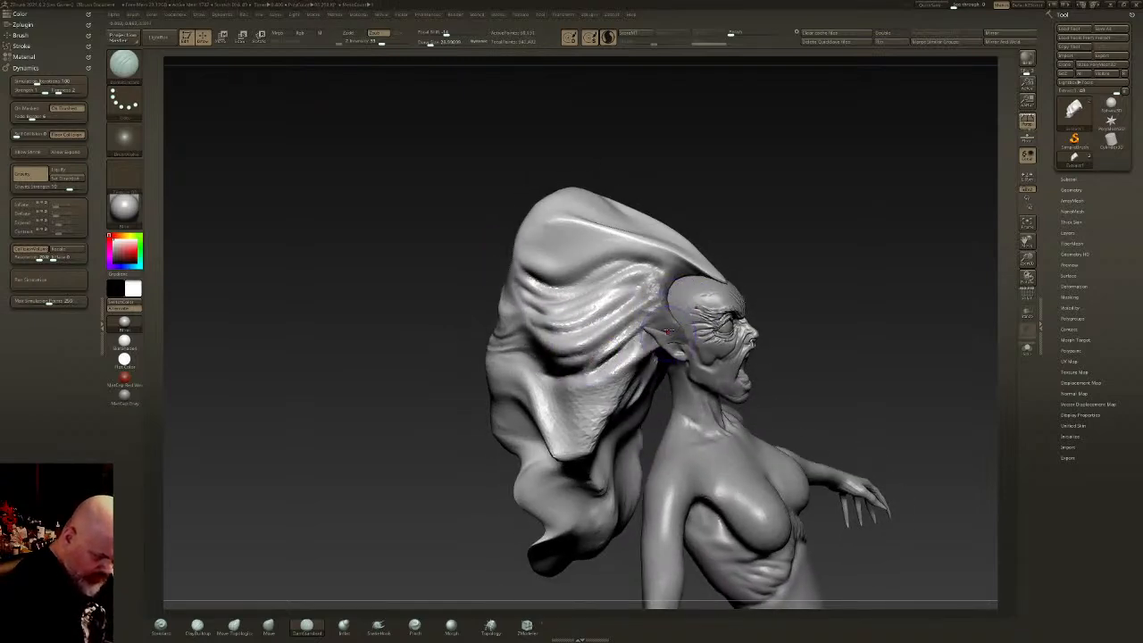
pyautogui.moveTo(638, 339); pyautogui.dragTo(707, 299, button='right')
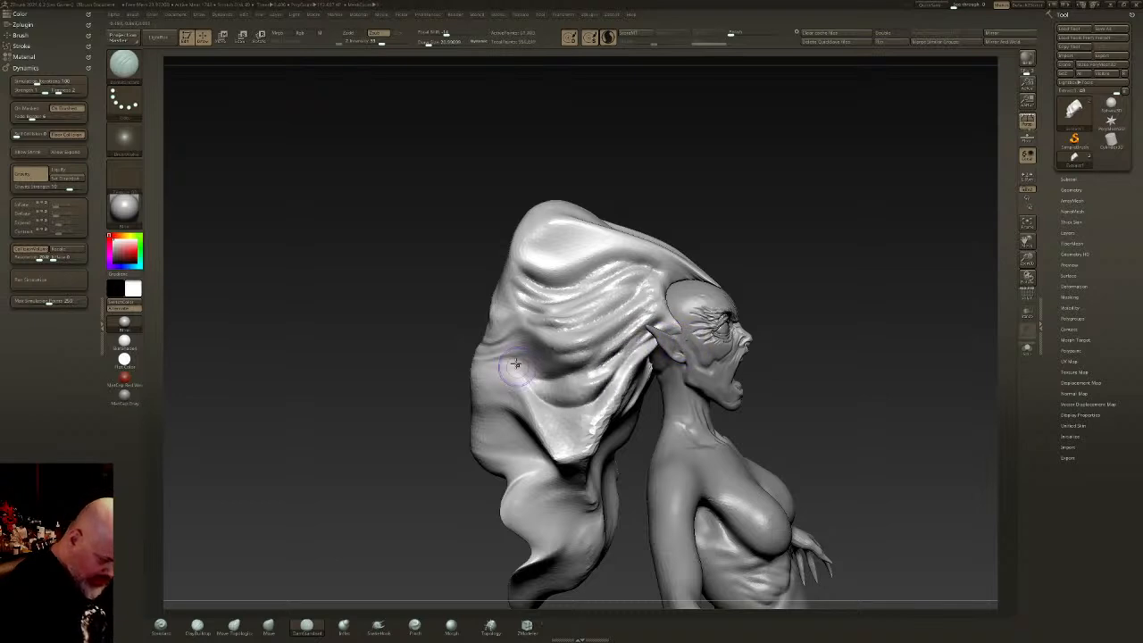
# - Carve additional curved grooves with DamStandard across the middle side and back of the hair
pyautogui.moveTo(618, 374); pyautogui.dragTo(529, 390)
pyautogui.moveTo(623, 343); pyautogui.dragTo(527, 374)
pyautogui.moveTo(438, 370); pyautogui.dragTo(539, 366)
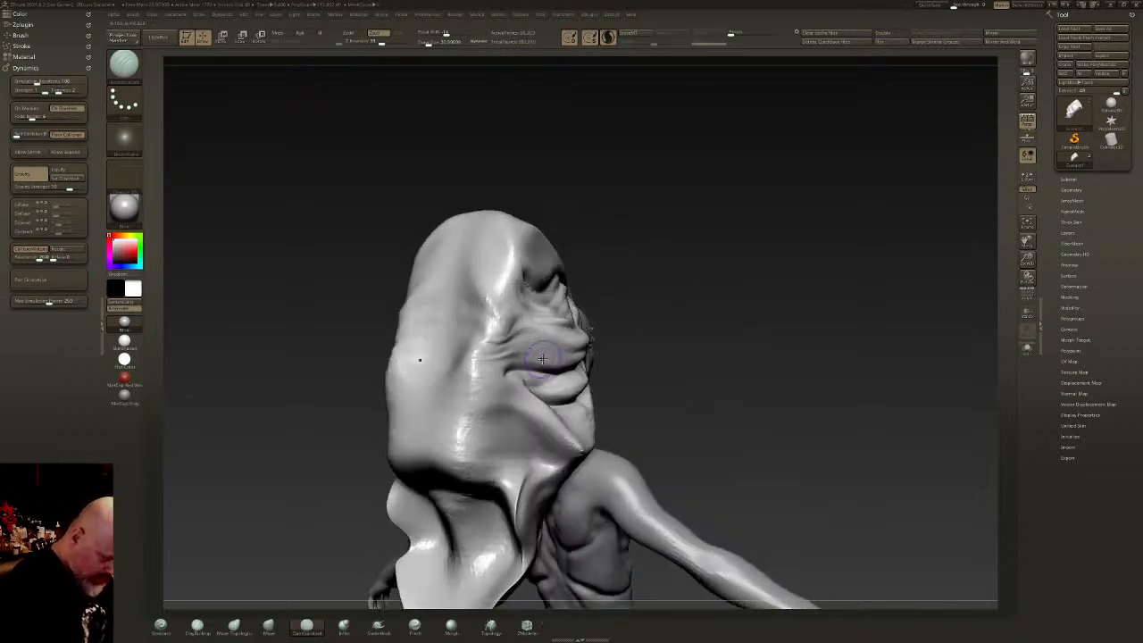
pyautogui.moveTo(500, 420)
pyautogui.mouseDown()
pyautogui.moveTo(566, 383)
pyautogui.moveTo(475, 400)
pyautogui.moveTo(495, 434)
pyautogui.mouseUp()
pyautogui.moveTo(500, 375)
pyautogui.mouseDown()
pyautogui.moveTo(503, 452)
pyautogui.moveTo(505, 371)
pyautogui.moveTo(474, 446)
pyautogui.moveTo(500, 348)
pyautogui.moveTo(464, 474)
pyautogui.moveTo(533, 340)
pyautogui.moveTo(449, 256)
pyautogui.moveTo(496, 357)
pyautogui.moveTo(558, 303)
pyautogui.moveTo(461, 259)
pyautogui.moveTo(464, 308)
pyautogui.moveTo(487, 235)
pyautogui.moveTo(525, 286)
pyautogui.moveTo(473, 268)
pyautogui.moveTo(455, 312)
pyautogui.moveTo(500, 322)
pyautogui.mouseUp()
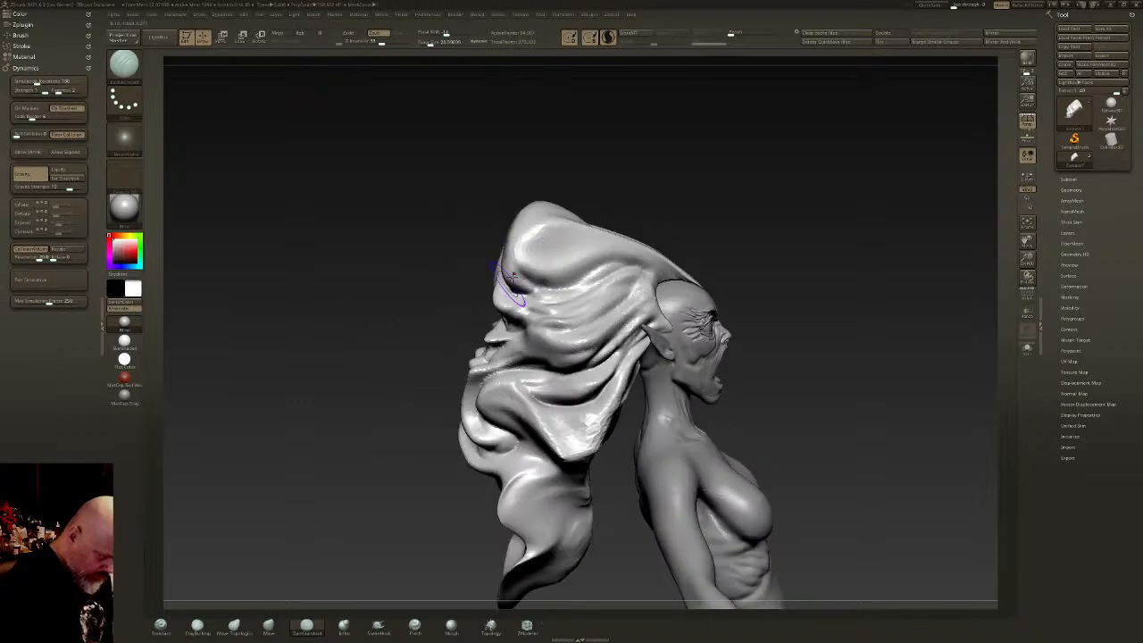
# - Deepen the flowing lock divisions on the upper back edge and lower side of the hair with DamStandard
pyautogui.moveTo(512, 279)
pyautogui.mouseDown()
pyautogui.moveTo(536, 320)
pyautogui.moveTo(536, 393)
pyautogui.moveTo(513, 406)
pyautogui.moveTo(607, 411)
pyautogui.moveTo(596, 382)
pyautogui.mouseUp()
pyautogui.moveTo(582, 424); pyautogui.dragTo(600, 407)
pyautogui.moveTo(600, 407); pyautogui.dragTo(618, 357, button='right')
pyautogui.moveTo(618, 368); pyautogui.dragTo(607, 420)
pyautogui.moveTo(607, 419); pyautogui.dragTo(638, 381, button='right')
pyautogui.moveTo(639, 384); pyautogui.dragTo(585, 429)
pyautogui.moveTo(631, 411); pyautogui.dragTo(706, 406, button='right')
# - Enlarge the Move brush and pull the lower side of the hair down and forward toward the neck and shoulder
pyautogui.click(269, 627)
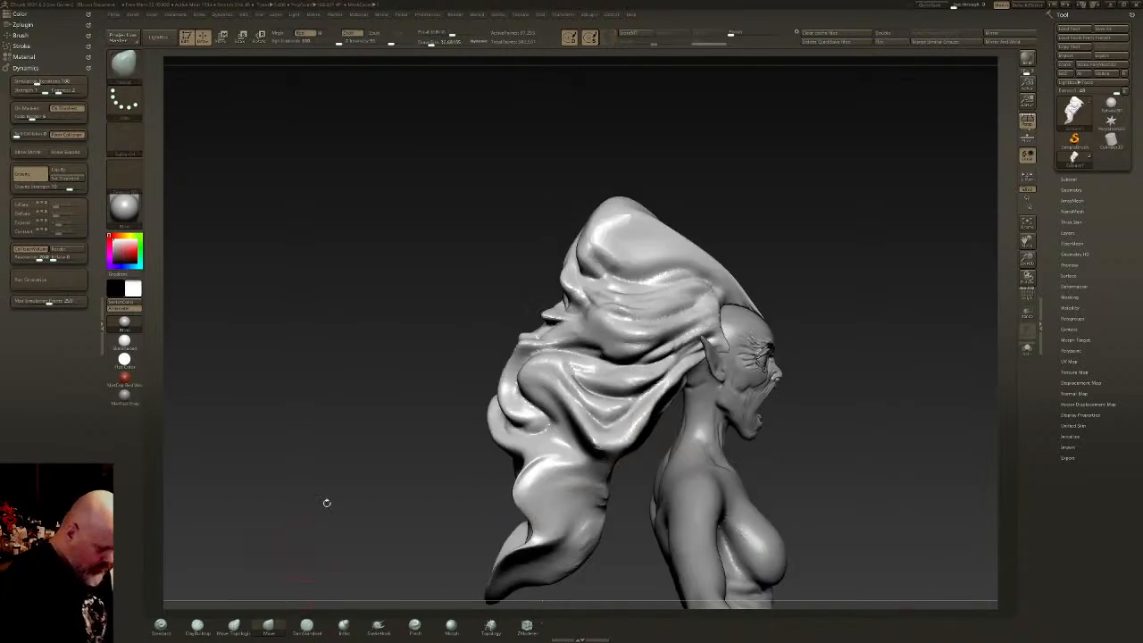
pyautogui.moveTo(431, 43); pyautogui.dragTo(438, 43)
pyautogui.moveTo(644, 384); pyautogui.dragTo(659, 400)
pyautogui.moveTo(659, 400); pyautogui.dragTo(663, 393, button='right')
pyautogui.moveTo(663, 393)
pyautogui.mouseDown()
pyautogui.moveTo(683, 418)
pyautogui.moveTo(700, 380)
pyautogui.moveTo(657, 451)
pyautogui.moveTo(664, 462)
pyautogui.moveTo(674, 456)
pyautogui.moveTo(636, 480)
pyautogui.mouseUp()
pyautogui.moveTo(635, 480); pyautogui.dragTo(671, 465, button='right')
pyautogui.moveTo(653, 440); pyautogui.dragTo(659, 463)
pyautogui.moveTo(695, 458)
pyautogui.mouseDown(button='right')
pyautogui.moveTo(662, 444)
pyautogui.moveTo(640, 460)
pyautogui.mouseUp(button='right')
# - Reduce the Move brush's draw size and fit the hair's edge around the pointed ear and temple
pyautogui.click(431, 42)
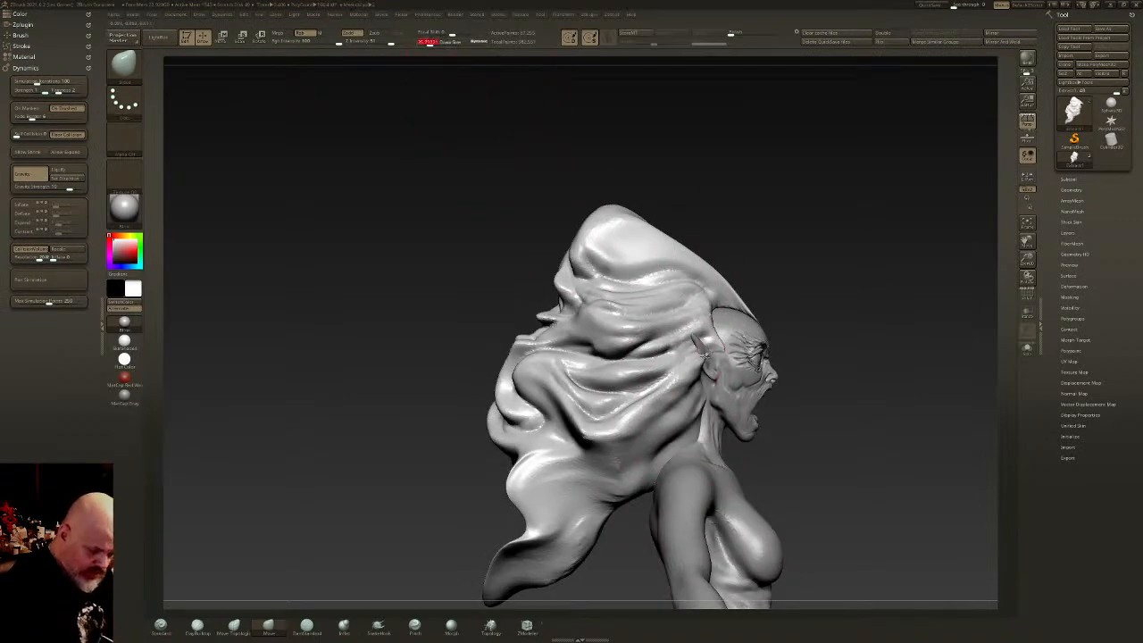
pyautogui.moveTo(689, 342); pyautogui.dragTo(682, 346)
pyautogui.moveTo(671, 347); pyautogui.dragTo(687, 352, button='right')
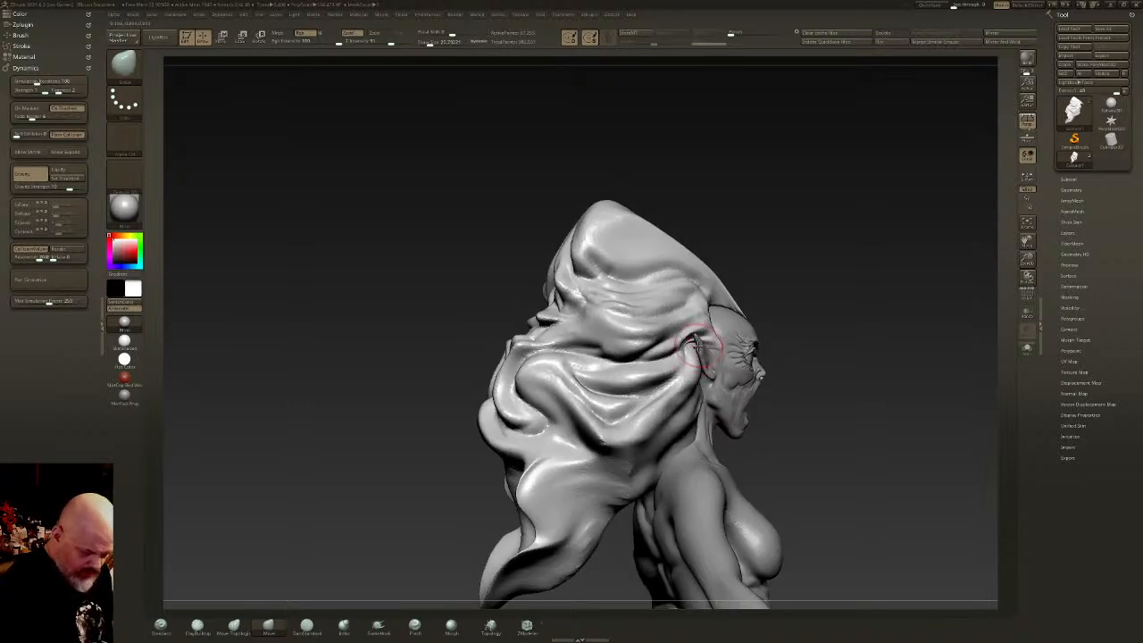
pyautogui.moveTo(692, 347)
pyautogui.mouseDown(button='right')
pyautogui.moveTo(719, 350)
pyautogui.moveTo(696, 341)
pyautogui.moveTo(759, 337)
pyautogui.moveTo(790, 322)
pyautogui.moveTo(813, 296)
pyautogui.moveTo(779, 278)
pyautogui.mouseUp(button='right')
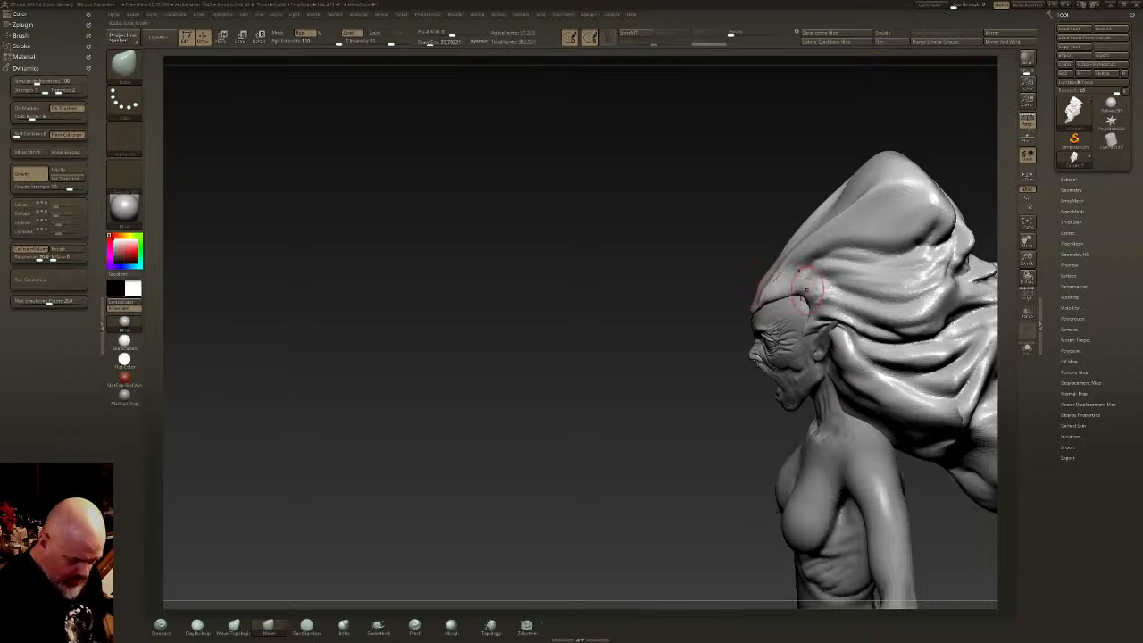
pyautogui.moveTo(809, 342); pyautogui.dragTo(829, 325)
pyautogui.moveTo(808, 330)
pyautogui.mouseDown(button='right')
pyautogui.moveTo(822, 333)
pyautogui.moveTo(822, 319)
pyautogui.mouseUp(button='right')
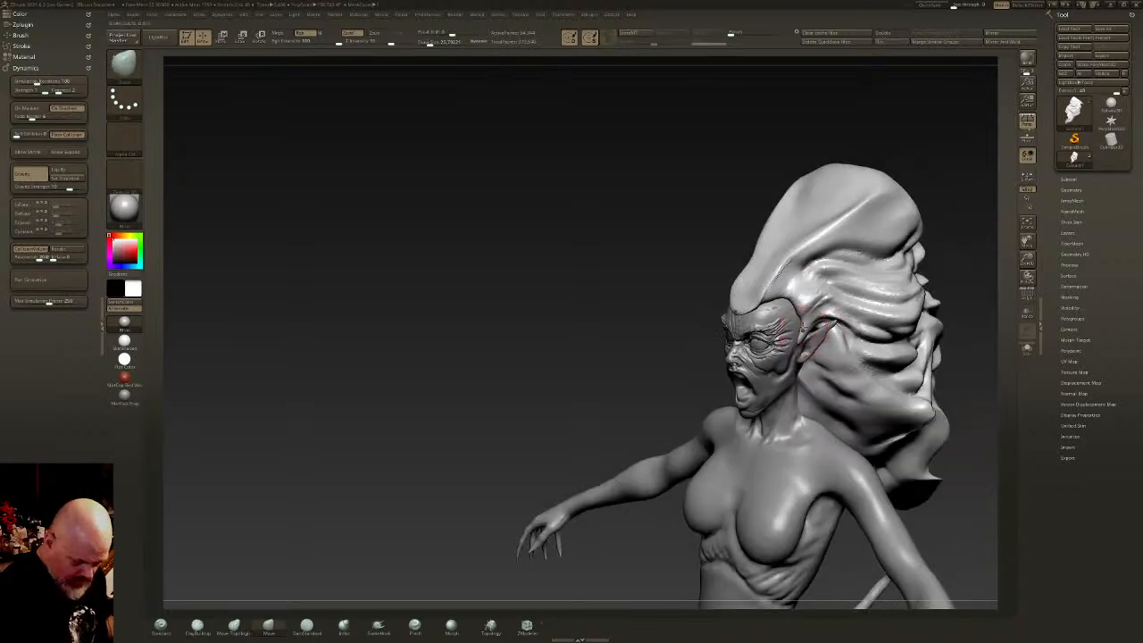
# - Smooth the hairline's peak at the center of the forehead
pyautogui.keyDown('shift'); pyautogui.moveTo(765, 300); pyautogui.dragTo(755, 304); pyautogui.keyUp('shift')
pyautogui.moveTo(785, 259); pyautogui.dragTo(745, 307, button='right')
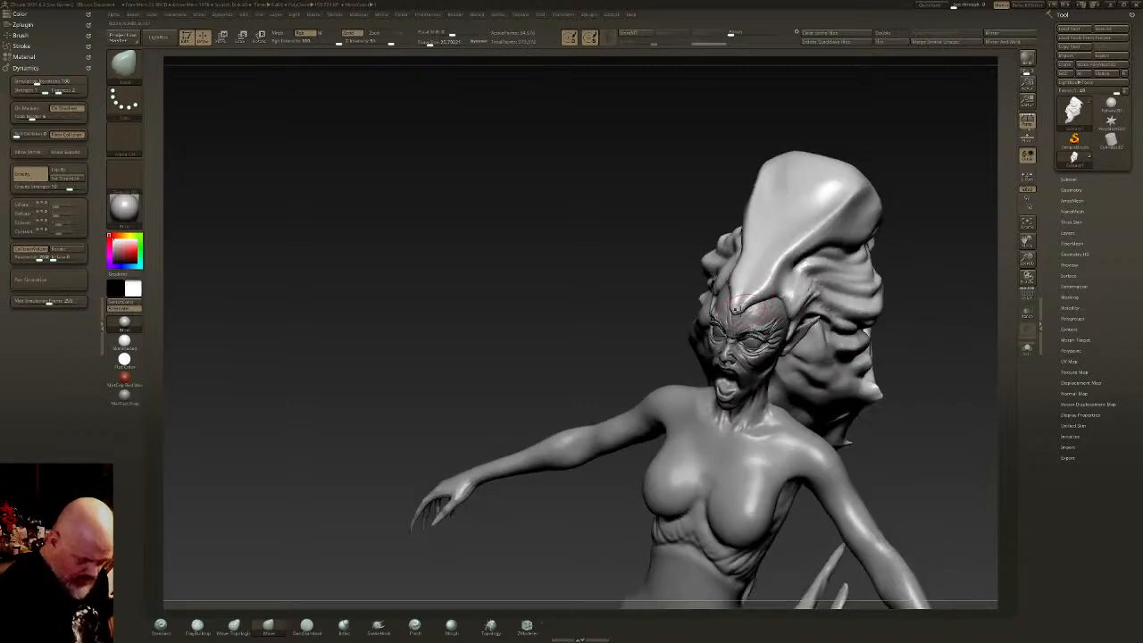
pyautogui.keyDown('shift'); pyautogui.moveTo(754, 287); pyautogui.dragTo(768, 277); pyautogui.keyUp('shift')
# - Select the body subtool and merge the hair below it into it with MergeDown, accepting the non-undoable operation
pyautogui.moveTo(773, 292)
pyautogui.keyDown('shift'); pyautogui.mouseDown(button='right')
pyautogui.moveTo(791, 312)
pyautogui.moveTo(740, 296)
pyautogui.moveTo(788, 451)
pyautogui.moveTo(568, 344)
pyautogui.mouseUp(button='right'); pyautogui.keyUp('shift')
pyautogui.keyDown('ctrl'); pyautogui.moveTo(568, 344); pyautogui.dragTo(636, 545, button='right'); pyautogui.keyUp('ctrl')
pyautogui.keyDown('alt'); pyautogui.moveTo(635, 545); pyautogui.dragTo(722, 480, button='right'); pyautogui.keyUp('alt')
pyautogui.click(1069, 178)
pyautogui.click(1104, 212)
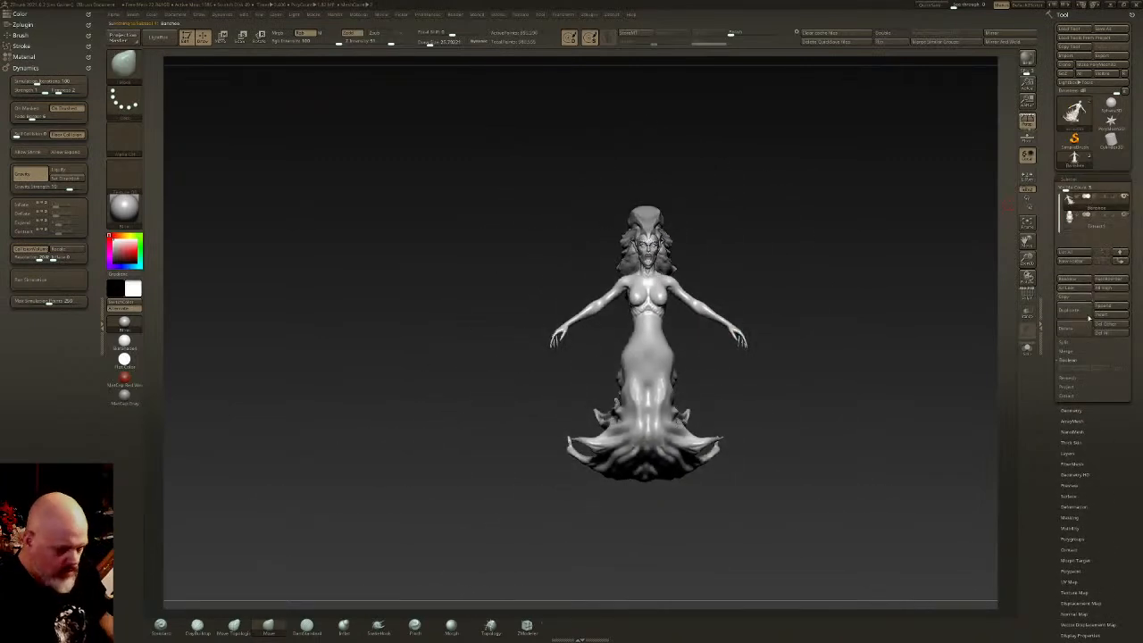
pyautogui.click(1088, 349)
pyautogui.click(1086, 358)
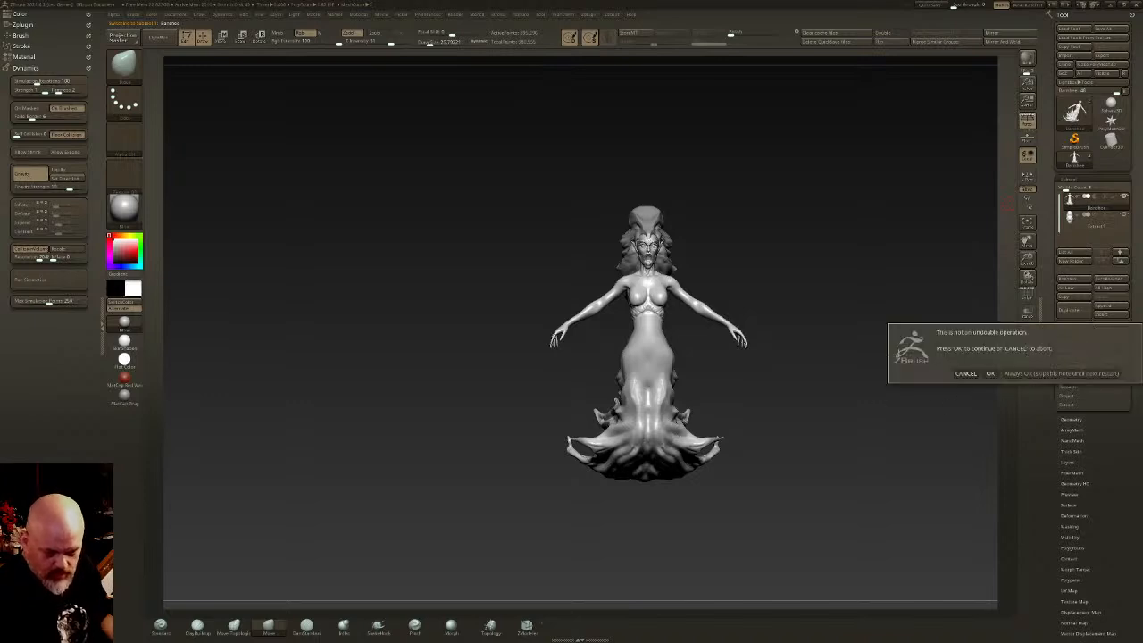
pyautogui.click(1029, 373)
# - DynaMesh the merged figure at a higher resolution to fuse the hair and body into one mesh
pyautogui.moveTo(665, 264)
pyautogui.keyDown('ctrl'); pyautogui.mouseDown(button='right')
pyautogui.moveTo(663, 339)
pyautogui.moveTo(680, 297)
pyautogui.mouseUp(button='right'); pyautogui.keyUp('ctrl')
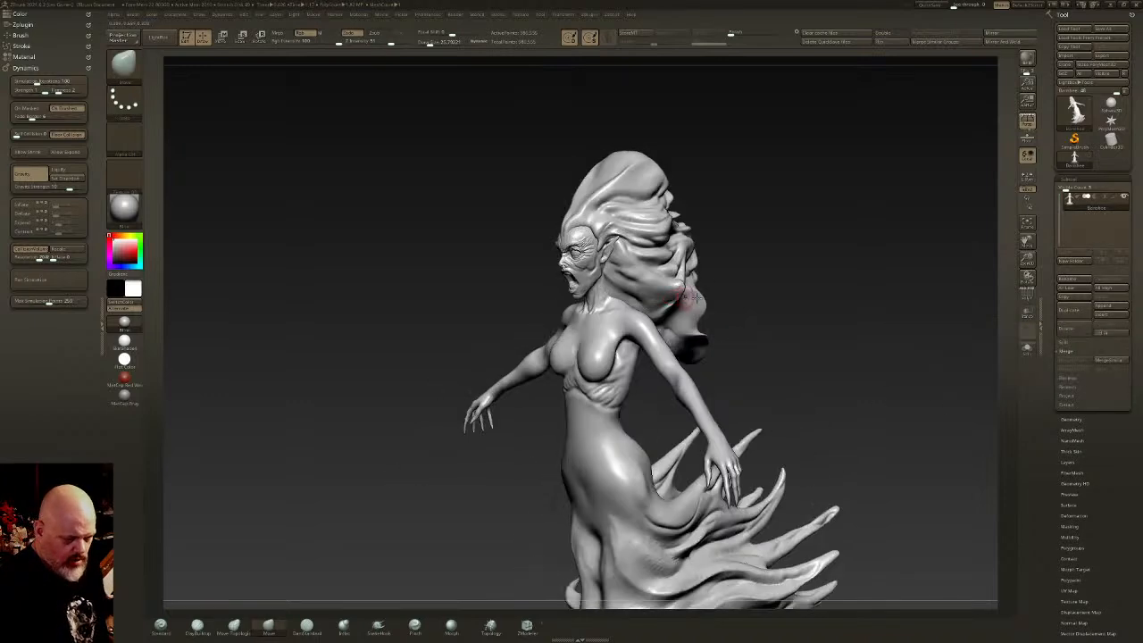
pyautogui.keyDown('alt'); pyautogui.moveTo(973, 471); pyautogui.dragTo(919, 374); pyautogui.keyUp('alt')
pyautogui.scroll(-3, 1072, 357)
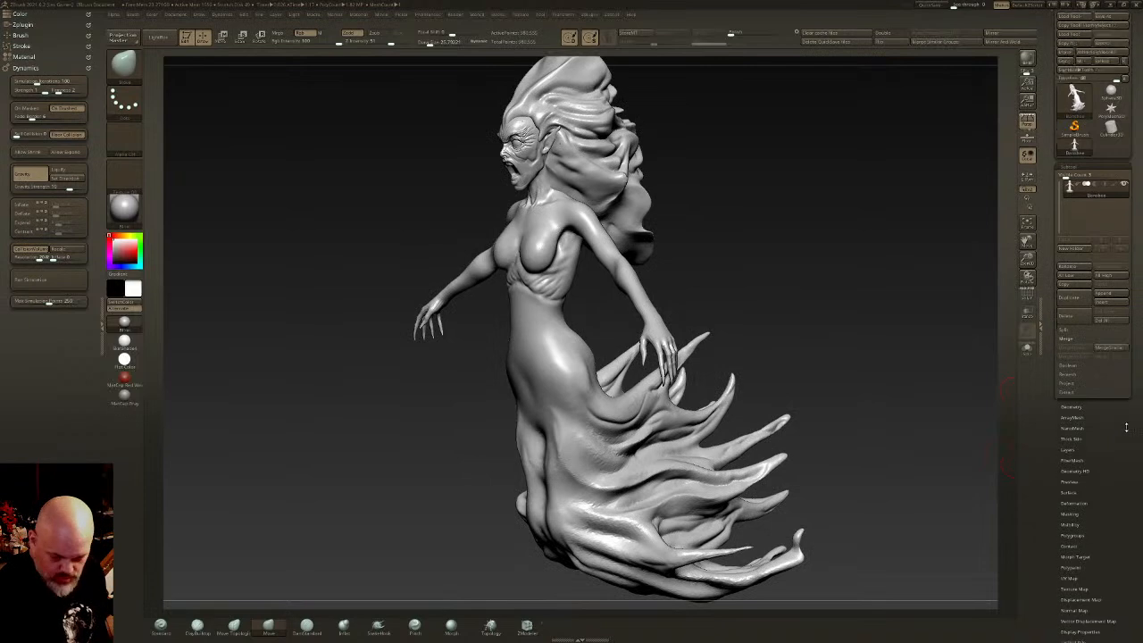
pyautogui.click(1075, 388)
pyautogui.scroll(-5, 1106, 344)
pyautogui.click(1075, 317)
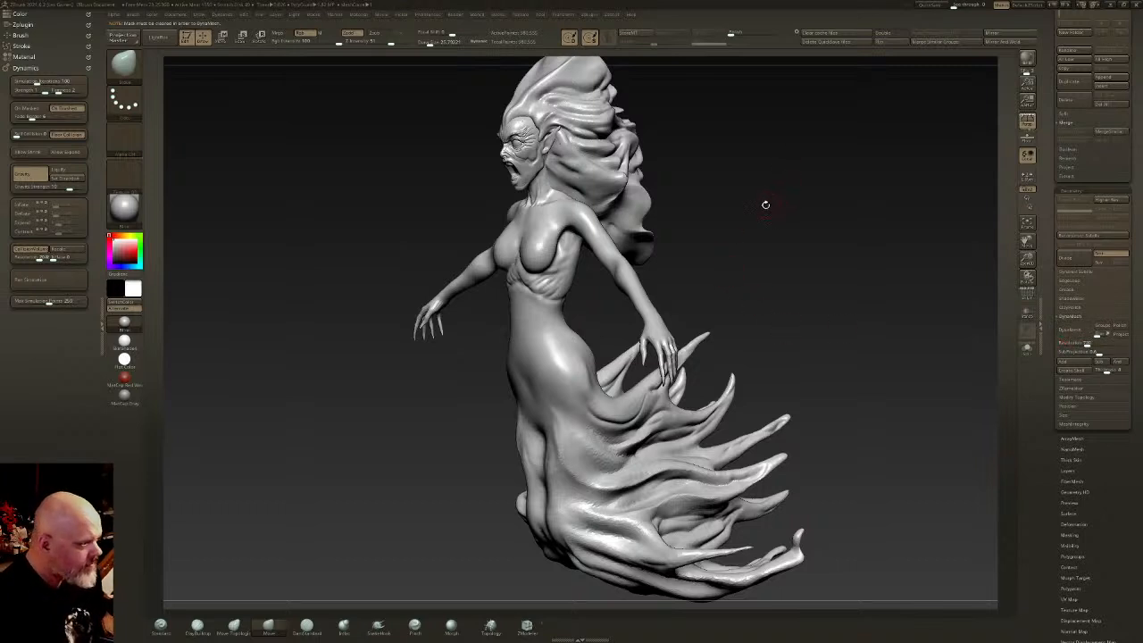
pyautogui.click(1071, 330)
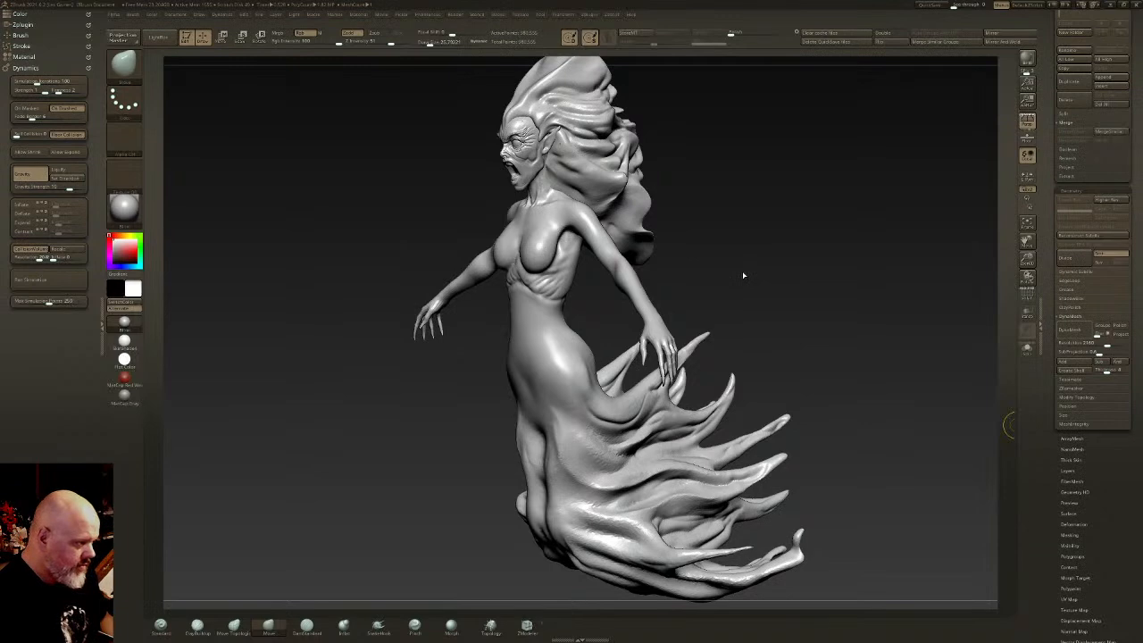
# - Smooth the seam where the pointed ear meets the hair, undoing the last stroke
pyautogui.moveTo(570, 153)
pyautogui.keyDown('alt'); pyautogui.mouseDown(button='right')
pyautogui.moveTo(601, 237)
pyautogui.moveTo(609, 359)
pyautogui.mouseUp(button='right'); pyautogui.keyUp('alt')
pyautogui.keyDown('ctrl'); pyautogui.moveTo(609, 359); pyautogui.dragTo(612, 434, button='right'); pyautogui.keyUp('ctrl')
pyautogui.moveTo(432, 43); pyautogui.dragTo(428, 44)
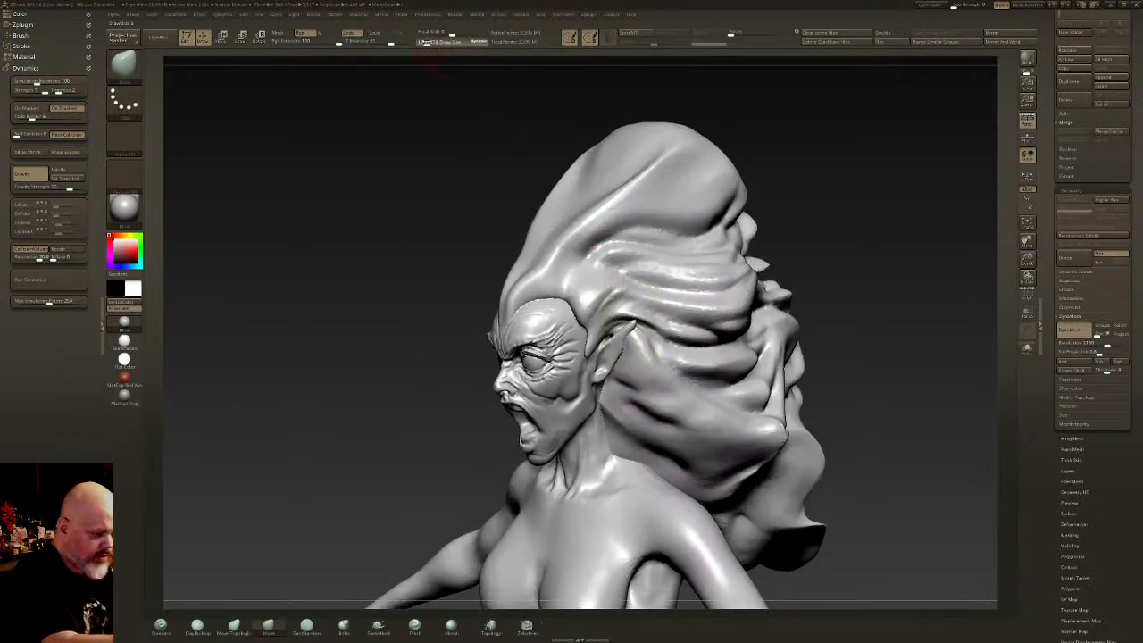
pyautogui.moveTo(656, 277); pyautogui.dragTo(617, 324, button='right')
pyautogui.keyDown('shift'); pyautogui.moveTo(625, 332); pyautogui.dragTo(611, 342); pyautogui.keyUp('shift')
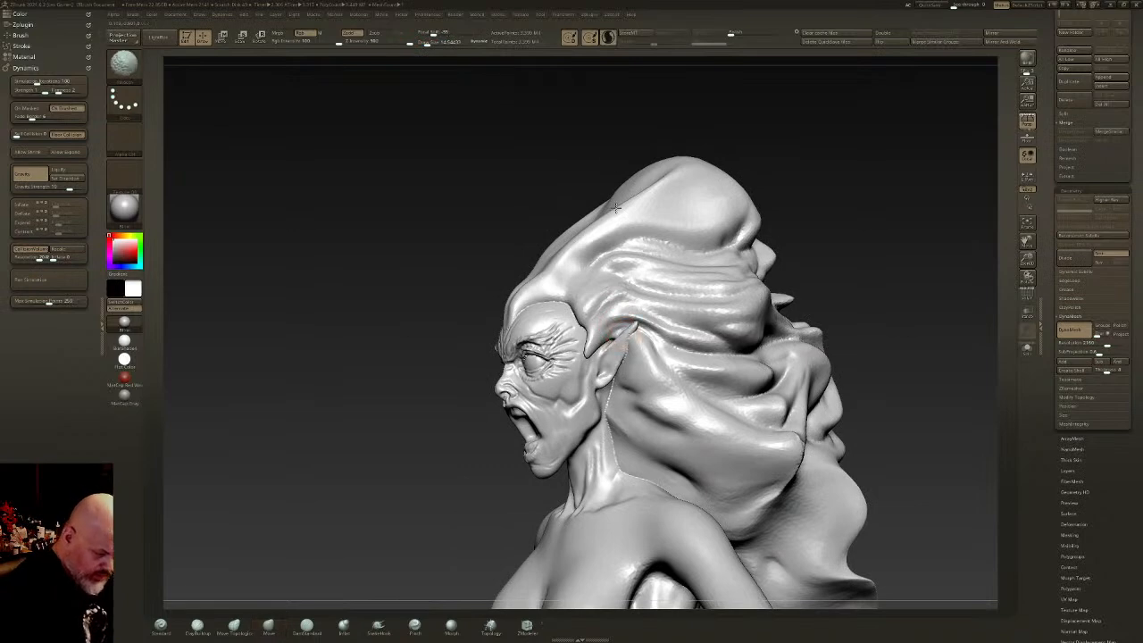
pyautogui.keyDown('shift'); pyautogui.moveTo(620, 327); pyautogui.dragTo(612, 342); pyautogui.keyUp('shift')
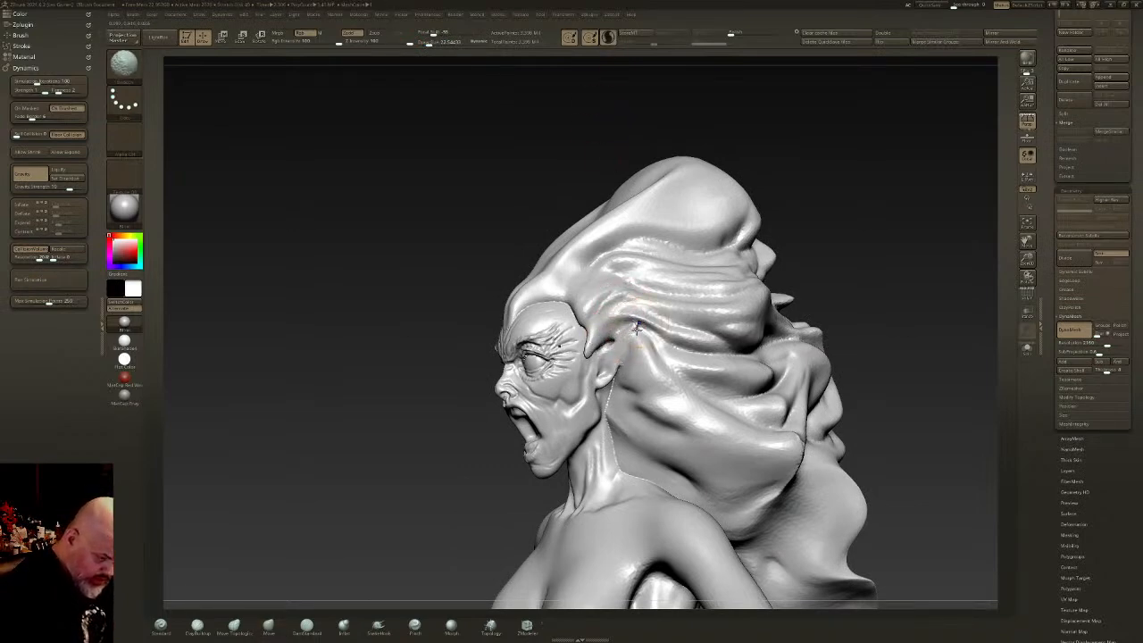
pyautogui.hotkey('ctrl', 'z')
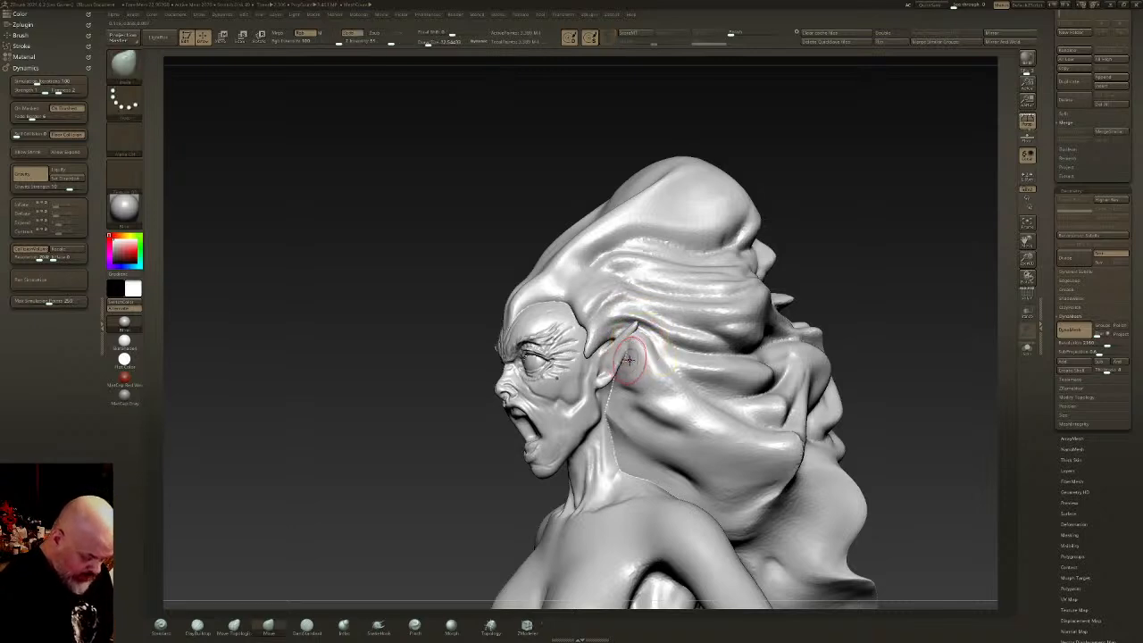
# - Turn off Sculptris Pro and inspect the seam between the hair, ear and temple
pyautogui.keyDown('ctrl'); pyautogui.moveTo(617, 346); pyautogui.dragTo(610, 389, button='right'); pyautogui.keyUp('ctrl')
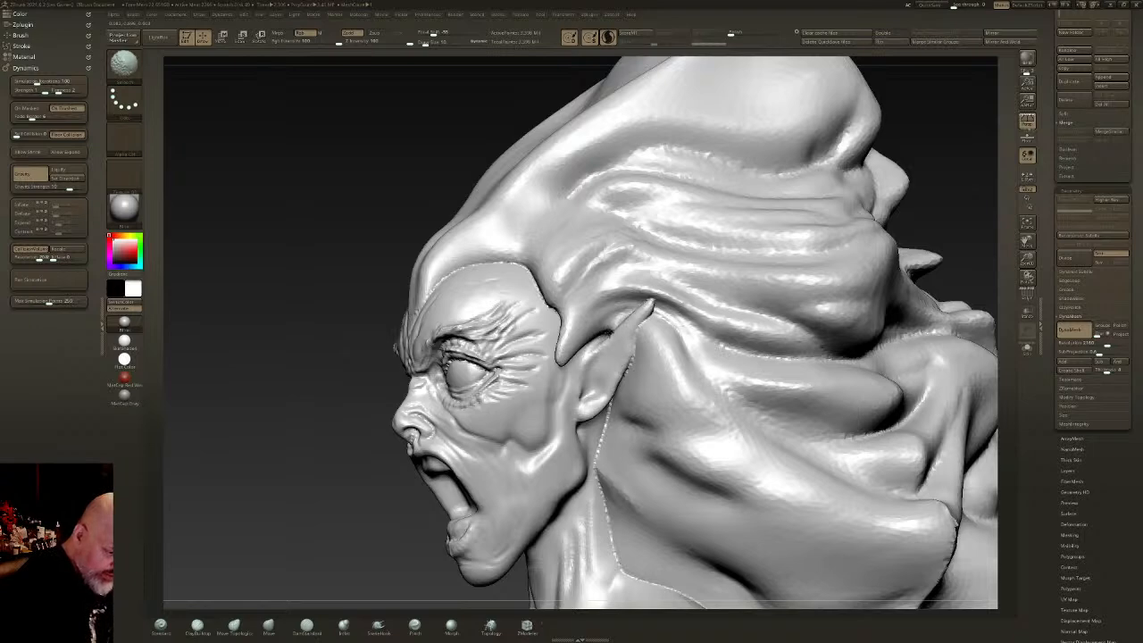
pyautogui.click(608, 39)
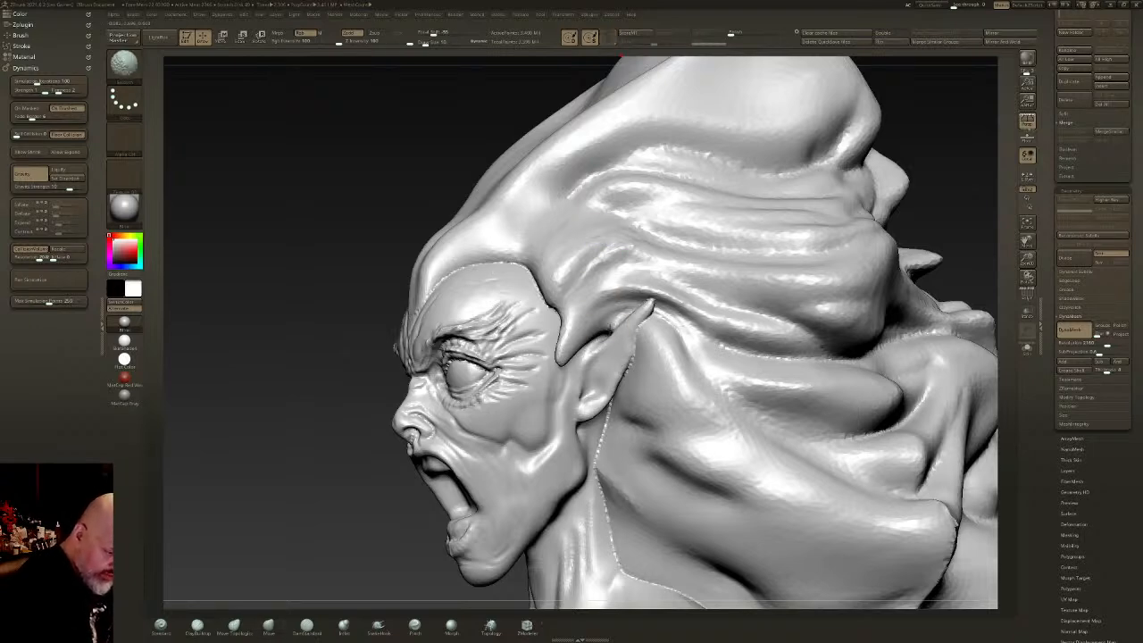
pyautogui.moveTo(576, 341); pyautogui.dragTo(612, 379, button='right')
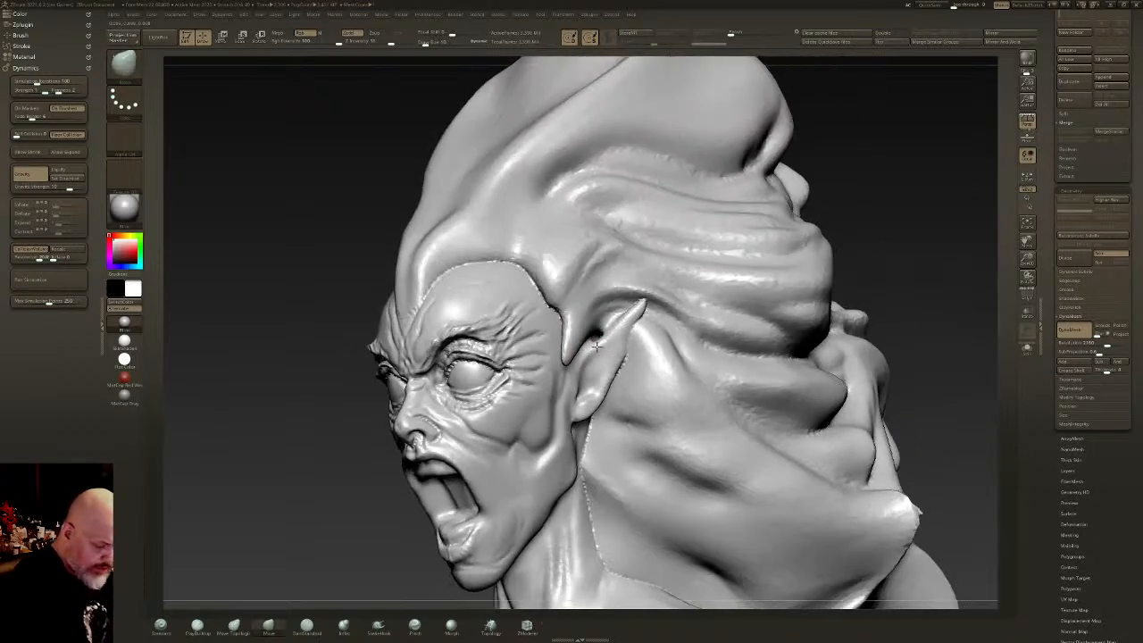
pyautogui.press('shift')
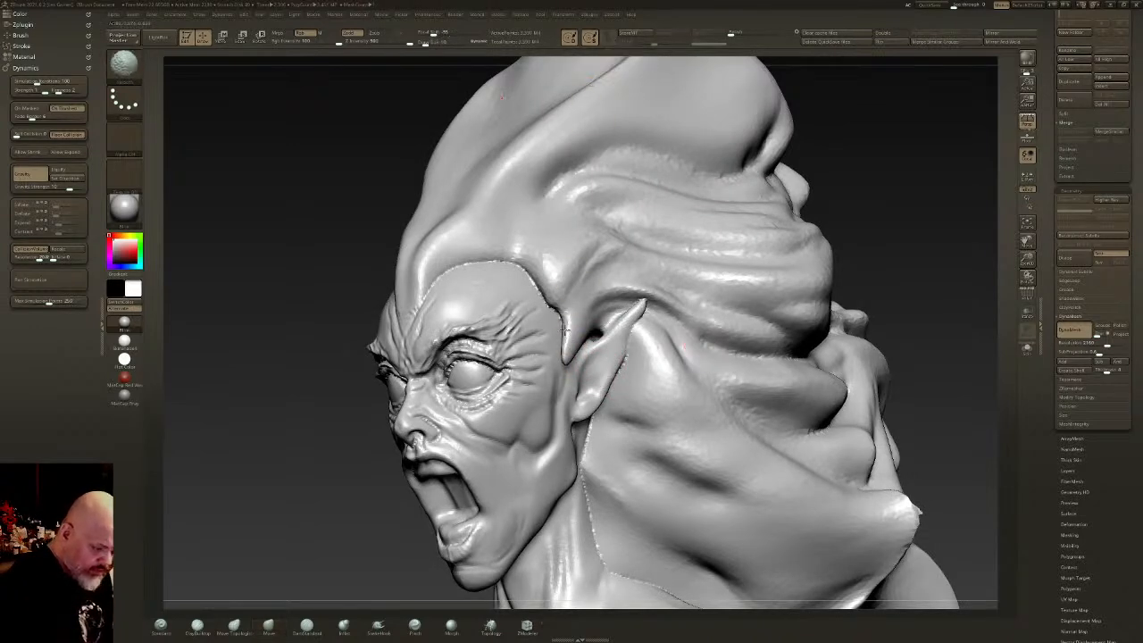
pyautogui.keyDown('ctrl'); pyautogui.moveTo(698, 403); pyautogui.dragTo(709, 347, button='right'); pyautogui.keyUp('ctrl')
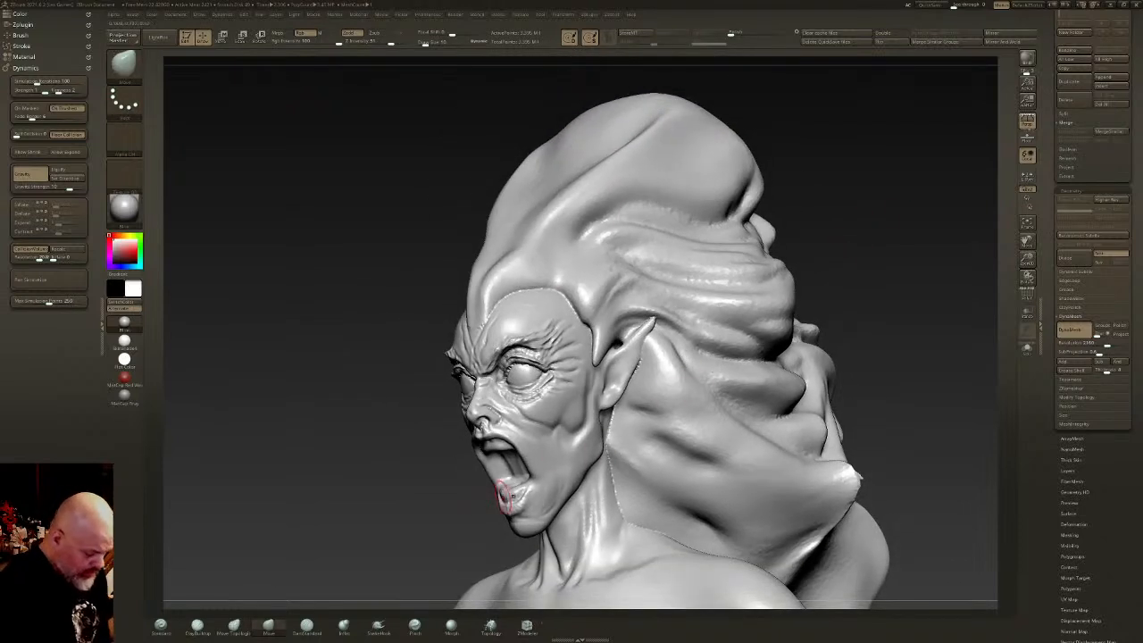
# - Switch to the ClayBuildup brush, turn on Sculptris Pro and reduce the draw size
pyautogui.click(198, 627)
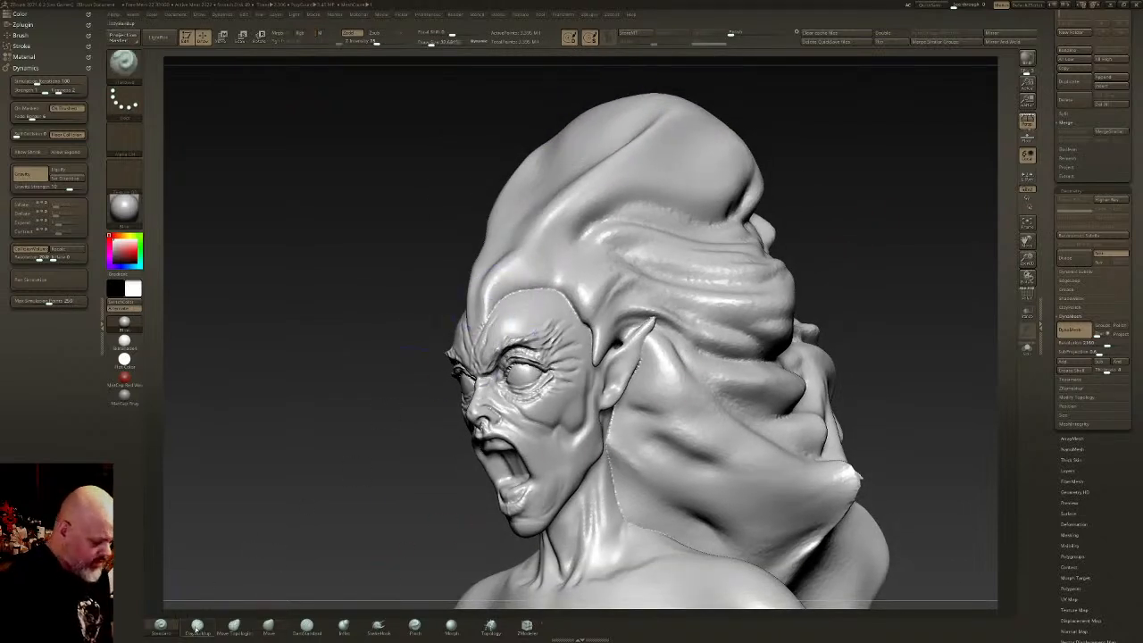
pyautogui.click(1052, 15)
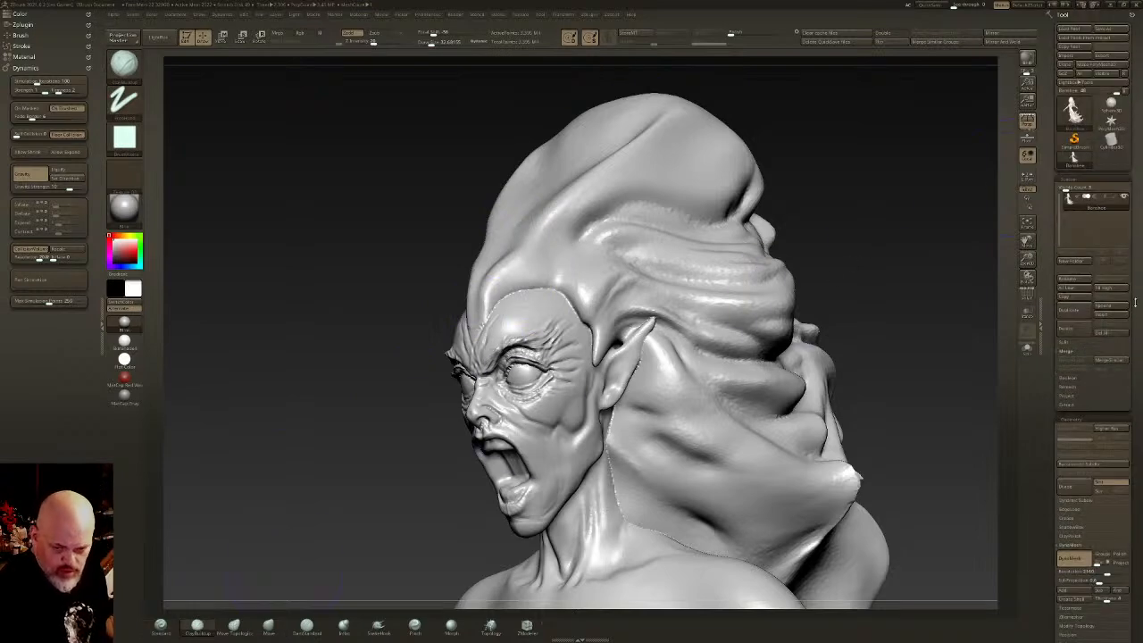
pyautogui.moveTo(895, 394); pyautogui.dragTo(924, 393)
pyautogui.click(608, 39)
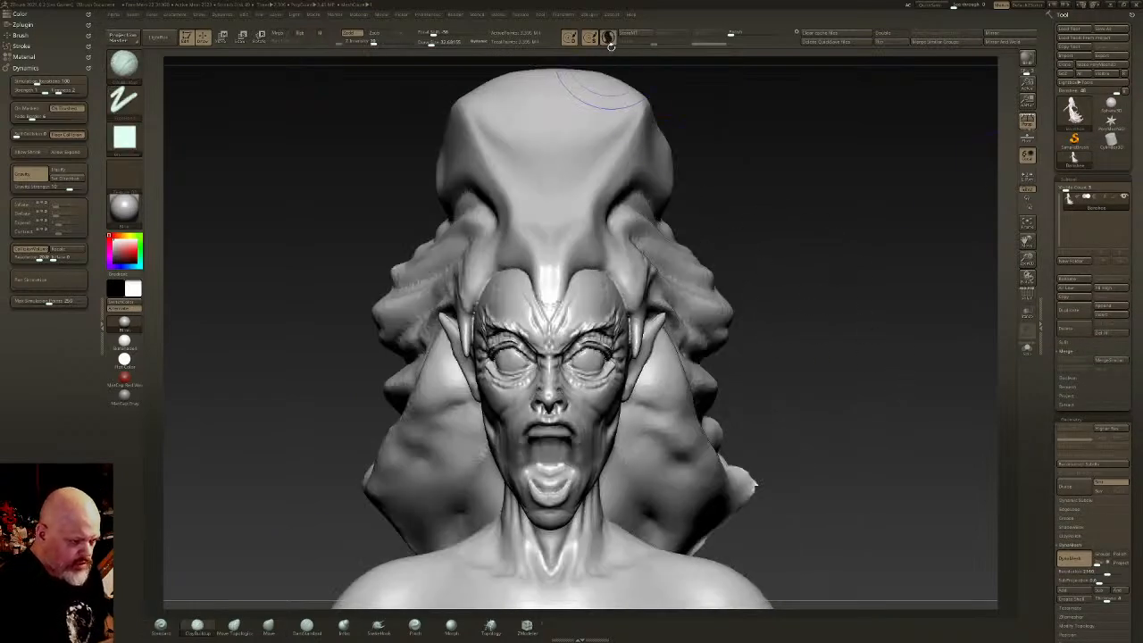
pyautogui.moveTo(432, 43); pyautogui.dragTo(427, 43)
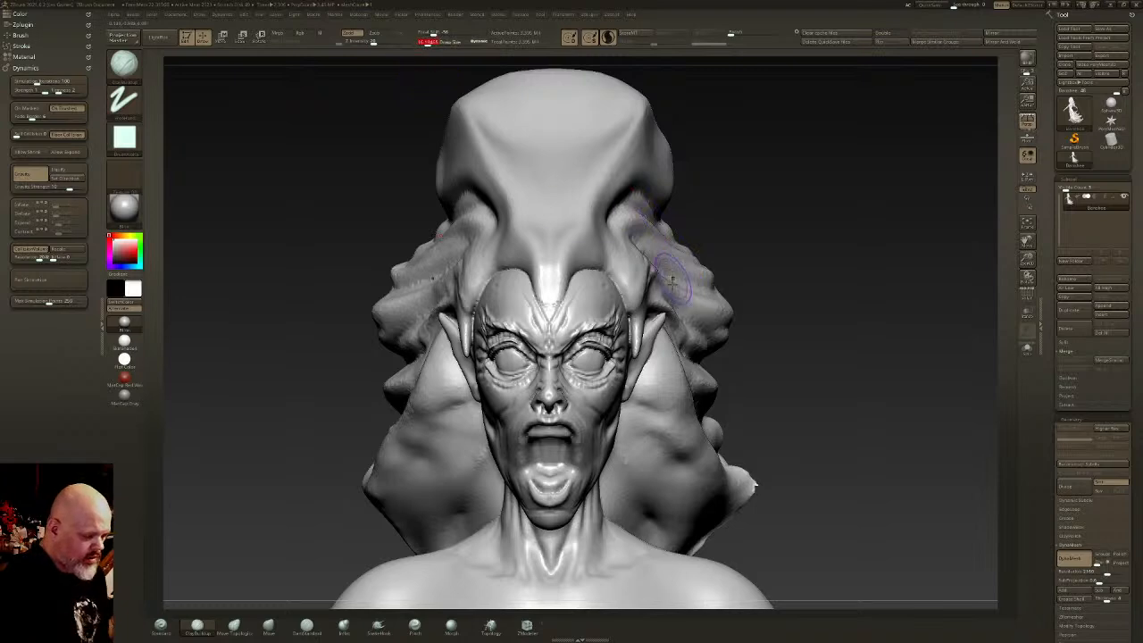
# - Shrink the brush further and build up the gap between the ear and hair, undoing a smoothing stroke
pyautogui.moveTo(840, 291); pyautogui.dragTo(715, 290)
pyautogui.keyDown('ctrl'); pyautogui.moveTo(656, 289); pyautogui.dragTo(656, 325, button='right'); pyautogui.keyUp('ctrl')
pyautogui.moveTo(428, 43); pyautogui.dragTo(425, 43)
pyautogui.click(424, 43)
pyautogui.moveTo(599, 340)
pyautogui.keyDown('shift'); pyautogui.mouseDown()
pyautogui.moveTo(614, 336)
pyautogui.moveTo(593, 340)
pyautogui.moveTo(606, 345)
pyautogui.mouseUp(); pyautogui.keyUp('shift')
pyautogui.hotkey('ctrl', 'z')
pyautogui.moveTo(599, 341)
pyautogui.mouseDown()
pyautogui.moveTo(582, 347)
pyautogui.moveTo(585, 329)
pyautogui.mouseUp()
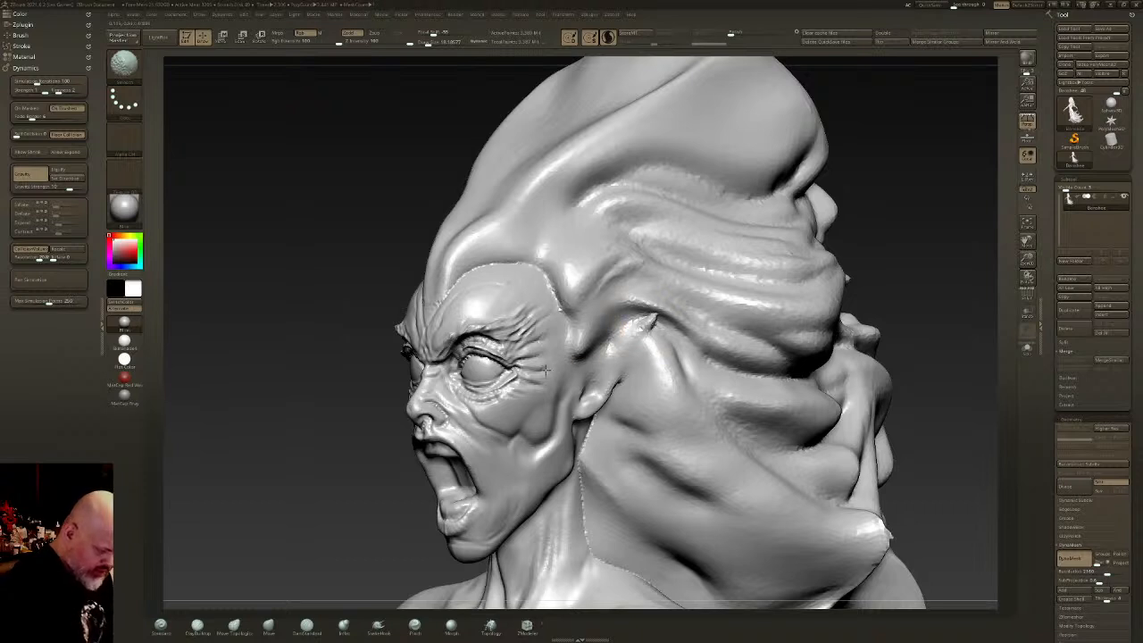
# - Switch to the DamStandard brush at a smaller draw size and carve ear folds and strand grooves above the ear and temple
pyautogui.click(306, 627)
pyautogui.moveTo(432, 43); pyautogui.dragTo(423, 42)
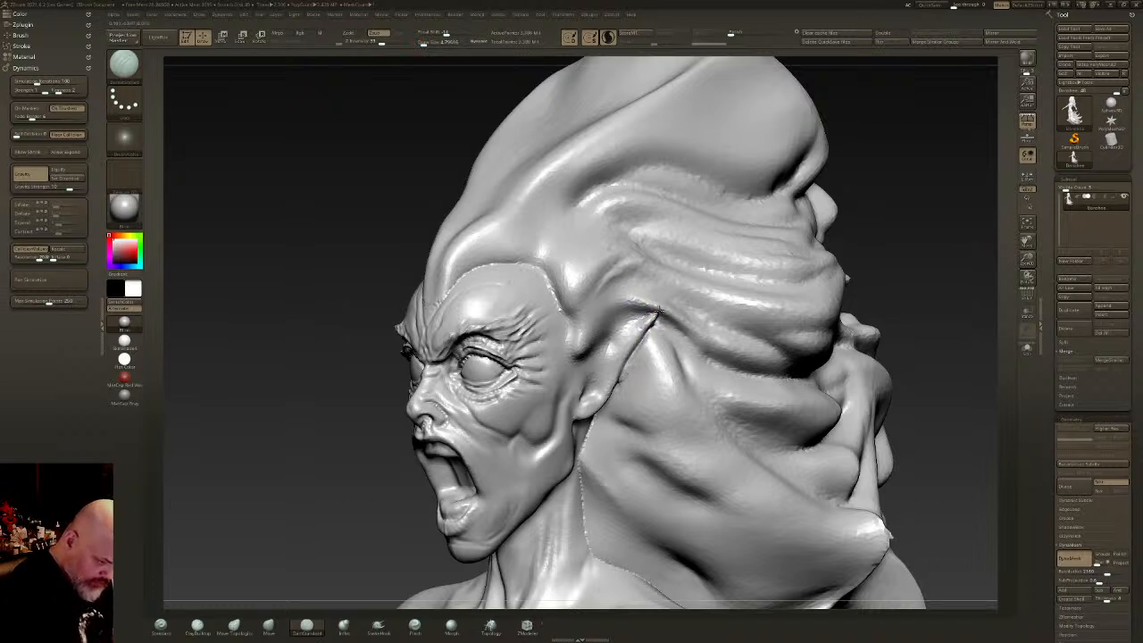
pyautogui.keyDown('shift'); pyautogui.moveTo(659, 313); pyautogui.dragTo(656, 316); pyautogui.keyUp('shift')
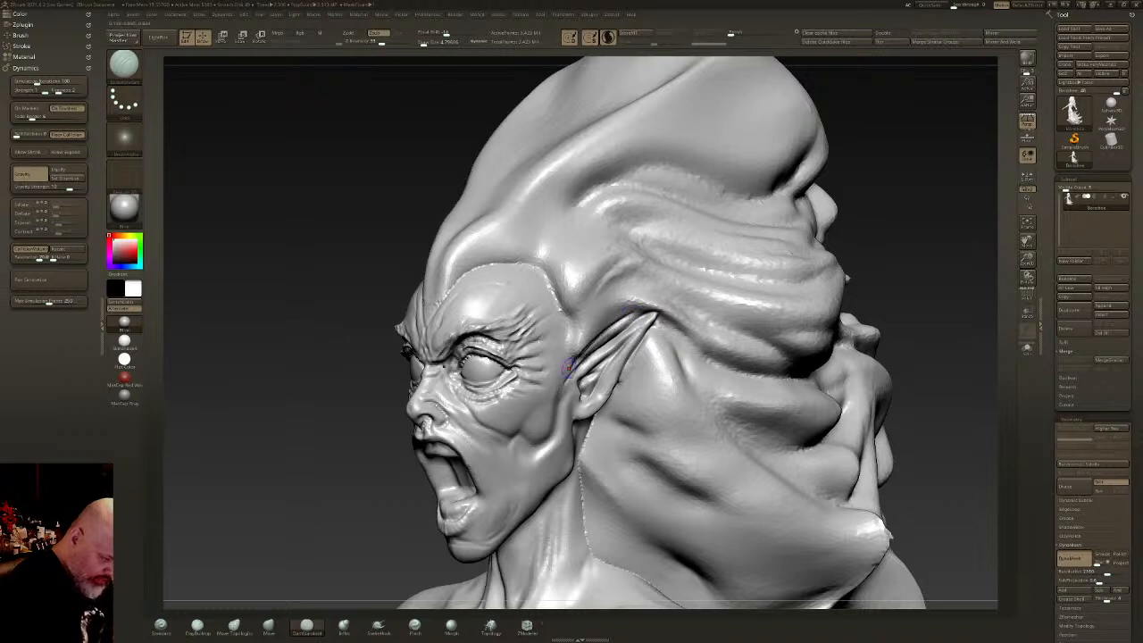
pyautogui.moveTo(622, 317)
pyautogui.mouseDown()
pyautogui.moveTo(566, 365)
pyautogui.moveTo(642, 300)
pyautogui.mouseUp()
pyautogui.moveTo(575, 337)
pyautogui.mouseDown()
pyautogui.moveTo(670, 301)
pyautogui.moveTo(650, 291)
pyautogui.moveTo(564, 343)
pyautogui.moveTo(645, 261)
pyautogui.moveTo(554, 307)
pyautogui.moveTo(517, 302)
pyautogui.moveTo(551, 300)
pyautogui.moveTo(659, 248)
pyautogui.moveTo(511, 298)
pyautogui.mouseUp()
pyautogui.moveTo(602, 246); pyautogui.dragTo(515, 280)
pyautogui.moveTo(587, 242)
pyautogui.mouseDown()
pyautogui.moveTo(472, 301)
pyautogui.moveTo(592, 258)
pyautogui.moveTo(671, 246)
pyautogui.moveTo(571, 294)
pyautogui.moveTo(598, 227)
pyautogui.mouseUp()
# - Carve long swept-back strand grooves from the side of the hairline up into the hair mass, smoothing the forehead edge
pyautogui.moveTo(604, 267)
pyautogui.mouseDown(button='right')
pyautogui.moveTo(631, 288)
pyautogui.moveTo(618, 292)
pyautogui.moveTo(627, 319)
pyautogui.moveTo(668, 347)
pyautogui.mouseUp(button='right')
pyautogui.moveTo(669, 278)
pyautogui.mouseDown()
pyautogui.moveTo(630, 319)
pyautogui.moveTo(565, 353)
pyautogui.moveTo(612, 314)
pyautogui.moveTo(557, 345)
pyautogui.moveTo(631, 272)
pyautogui.mouseUp()
pyautogui.moveTo(664, 198); pyautogui.dragTo(543, 341)
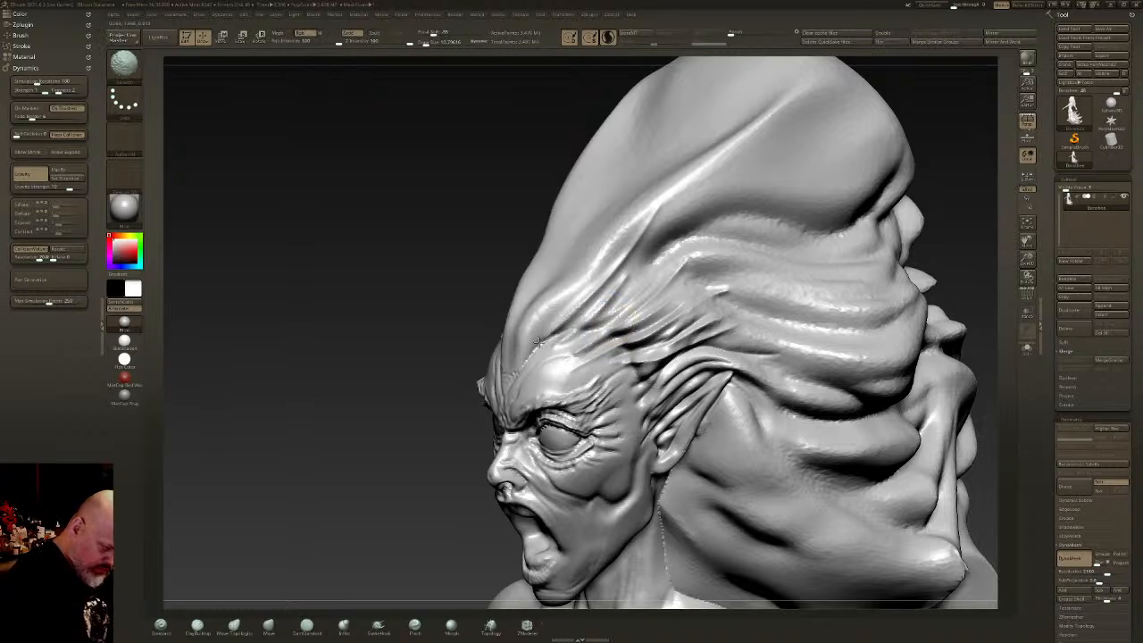
pyautogui.keyDown('shift'); pyautogui.moveTo(512, 378); pyautogui.dragTo(565, 328); pyautogui.keyUp('shift')
pyautogui.moveTo(644, 234)
pyautogui.mouseDown()
pyautogui.moveTo(542, 351)
pyautogui.moveTo(708, 204)
pyautogui.moveTo(570, 304)
pyautogui.mouseUp()
pyautogui.moveTo(676, 180)
pyautogui.mouseDown()
pyautogui.moveTo(535, 326)
pyautogui.moveTo(507, 394)
pyautogui.mouseUp()
# - Carve strand grooves rising from the centre of the hairline above the forehead
pyautogui.moveTo(529, 375); pyautogui.dragTo(630, 370, button='right')
pyautogui.moveTo(535, 320); pyautogui.dragTo(507, 383)
pyautogui.moveTo(530, 344); pyautogui.dragTo(499, 397)
pyautogui.moveTo(545, 299); pyautogui.dragTo(498, 390)
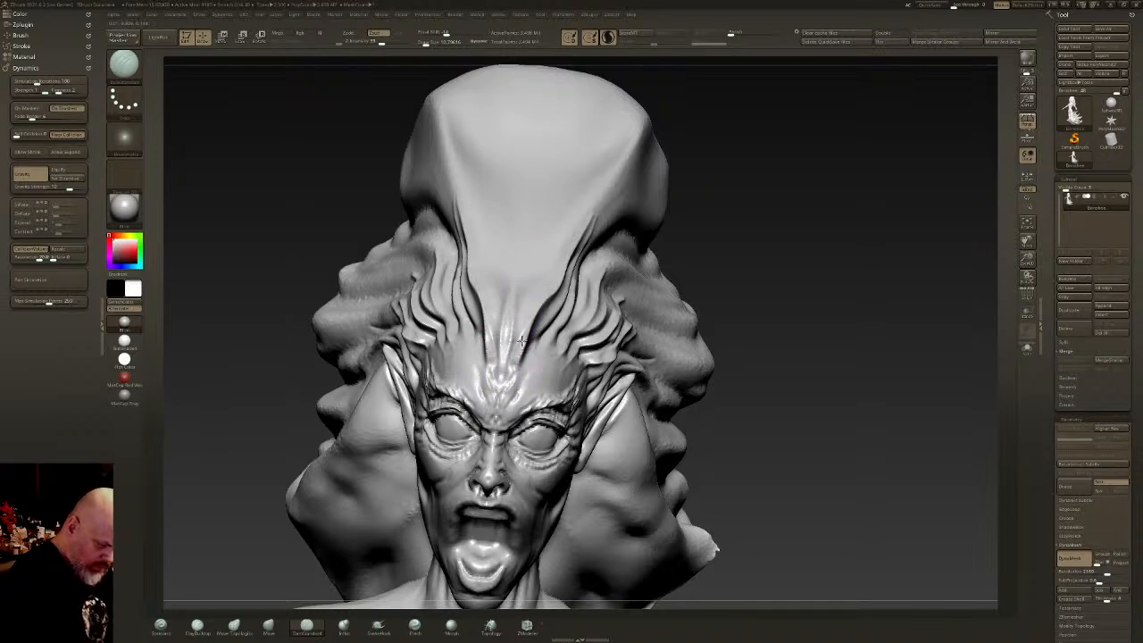
pyautogui.moveTo(554, 232); pyautogui.dragTo(536, 332, button='right')
pyautogui.moveTo(480, 382)
pyautogui.mouseDown()
pyautogui.moveTo(505, 330)
pyautogui.moveTo(570, 278)
pyautogui.moveTo(492, 361)
pyautogui.moveTo(589, 237)
pyautogui.moveTo(489, 367)
pyautogui.moveTo(576, 303)
pyautogui.moveTo(616, 222)
pyautogui.mouseUp()
pyautogui.moveTo(616, 222)
pyautogui.mouseDown(button='right')
pyautogui.moveTo(638, 331)
pyautogui.moveTo(613, 368)
pyautogui.moveTo(575, 330)
pyautogui.mouseUp(button='right')
# - Add shorter grooves along the widow's peak and front hairline where the strands meet the forehead
pyautogui.moveTo(559, 354)
pyautogui.mouseDown()
pyautogui.moveTo(556, 344)
pyautogui.moveTo(555, 386)
pyautogui.moveTo(560, 348)
pyautogui.mouseUp()
pyautogui.moveTo(535, 388)
pyautogui.mouseDown()
pyautogui.moveTo(512, 342)
pyautogui.moveTo(531, 396)
pyautogui.mouseUp()
pyautogui.moveTo(528, 343); pyautogui.dragTo(517, 309)
pyautogui.moveTo(517, 340); pyautogui.dragTo(594, 357, button='right')
pyautogui.moveTo(467, 369); pyautogui.dragTo(459, 334)
pyautogui.moveTo(535, 402)
pyautogui.mouseDown(button='right')
pyautogui.moveTo(611, 429)
pyautogui.moveTo(598, 379)
pyautogui.mouseUp(button='right')
pyautogui.moveTo(537, 357); pyautogui.dragTo(543, 376)
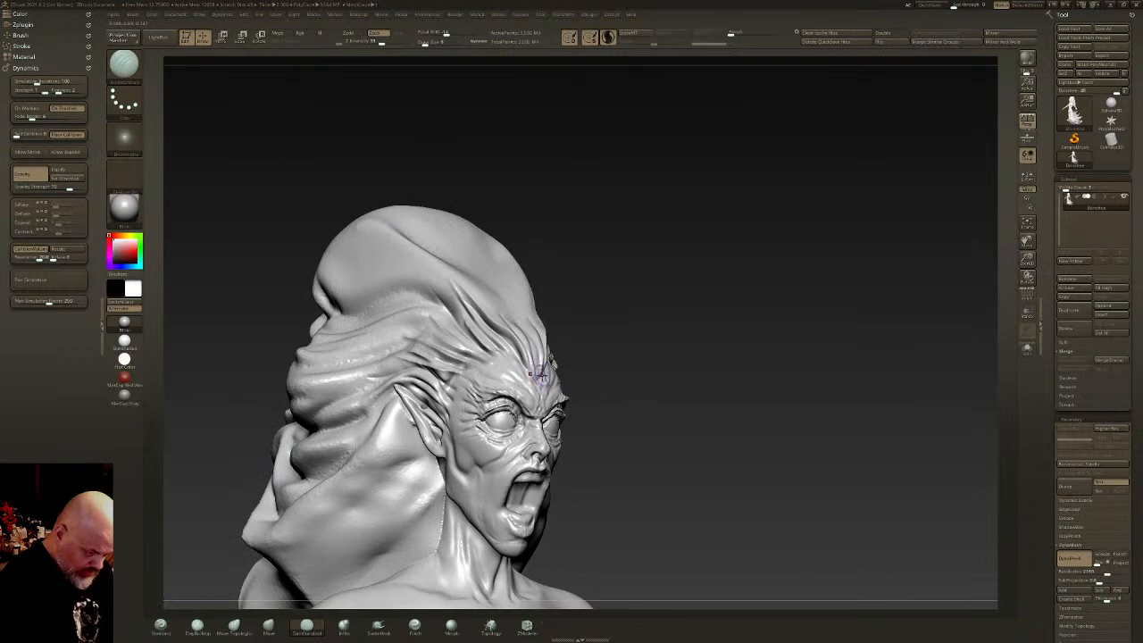
# - Sharpen and smooth the wrinkles around the outer corner of the eye
pyautogui.keyDown('ctrl'); pyautogui.moveTo(542, 420); pyautogui.dragTo(534, 473, button='right'); pyautogui.keyUp('ctrl')
pyautogui.moveTo(503, 433)
pyautogui.mouseDown()
pyautogui.moveTo(496, 413)
pyautogui.moveTo(473, 407)
pyautogui.moveTo(435, 427)
pyautogui.moveTo(475, 409)
pyautogui.moveTo(507, 432)
pyautogui.moveTo(436, 420)
pyautogui.mouseUp()
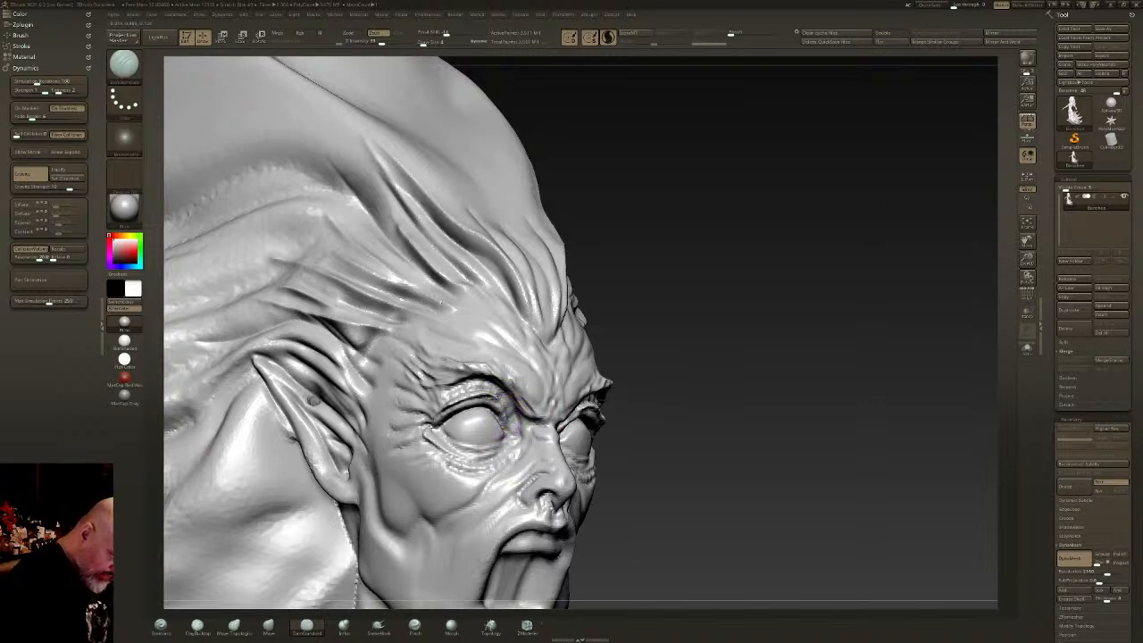
pyautogui.moveTo(428, 427); pyautogui.dragTo(502, 420, button='right')
pyautogui.keyDown('shift'); pyautogui.moveTo(469, 401); pyautogui.dragTo(443, 411); pyautogui.keyUp('shift')
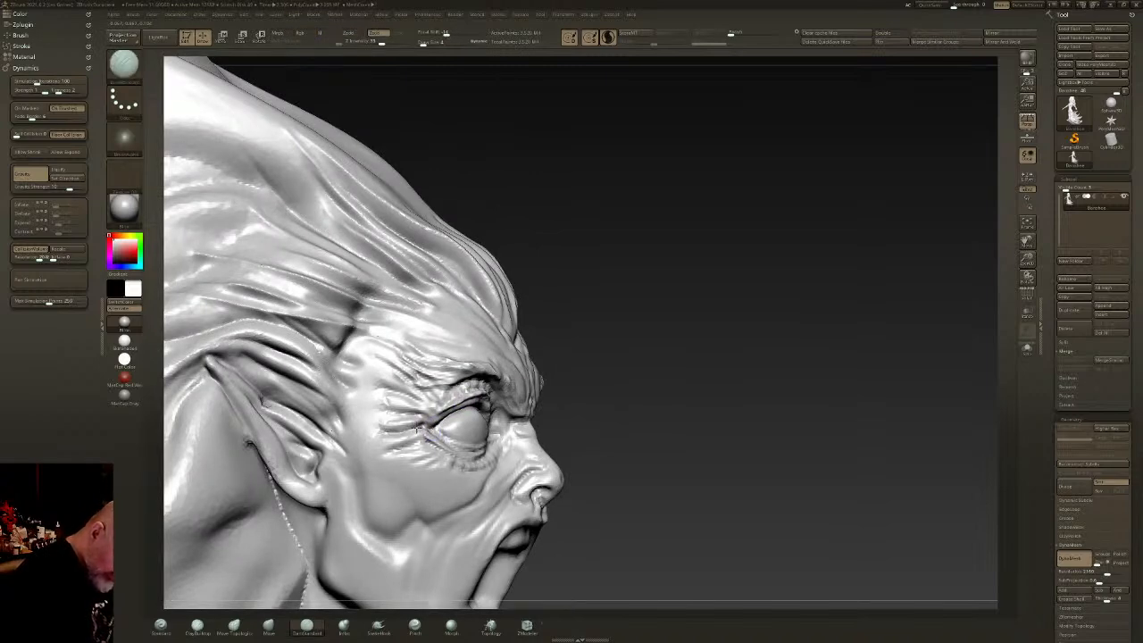
pyautogui.moveTo(387, 424); pyautogui.dragTo(428, 424)
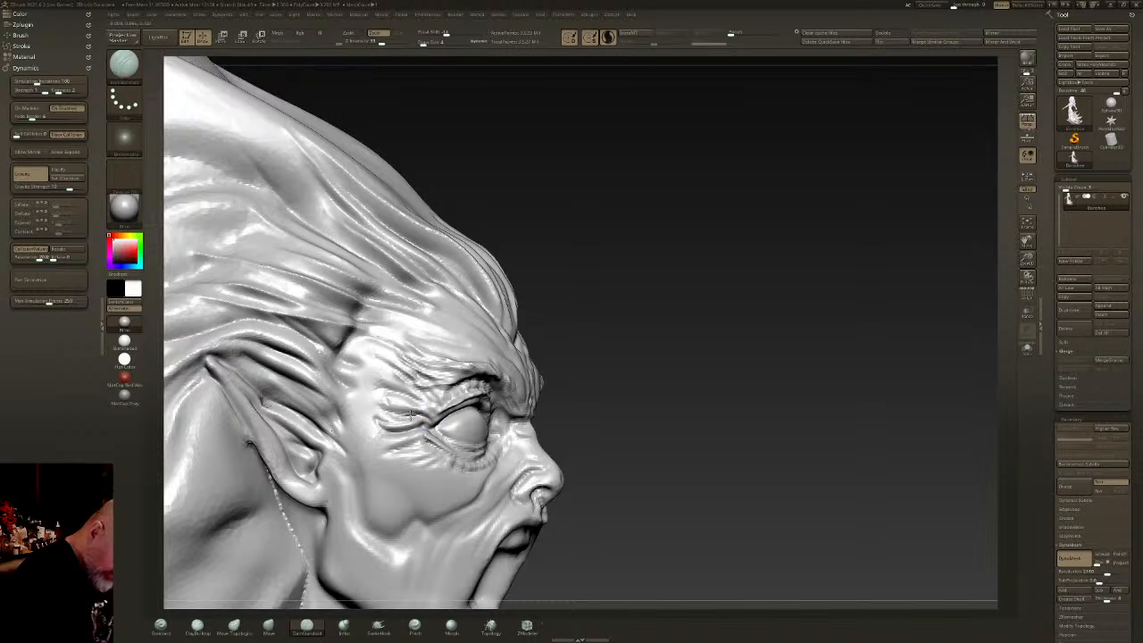
pyautogui.moveTo(421, 433)
pyautogui.mouseDown()
pyautogui.moveTo(452, 459)
pyautogui.moveTo(429, 436)
pyautogui.mouseUp()
# - Carve the separations between the upper teeth in the open mouth
pyautogui.moveTo(379, 446)
pyautogui.keyDown('alt'); pyautogui.mouseDown(button='right')
pyautogui.moveTo(613, 388)
pyautogui.moveTo(635, 441)
pyautogui.moveTo(504, 447)
pyautogui.moveTo(606, 491)
pyautogui.moveTo(564, 409)
pyautogui.moveTo(585, 425)
pyautogui.mouseUp(button='right'); pyautogui.keyUp('alt')
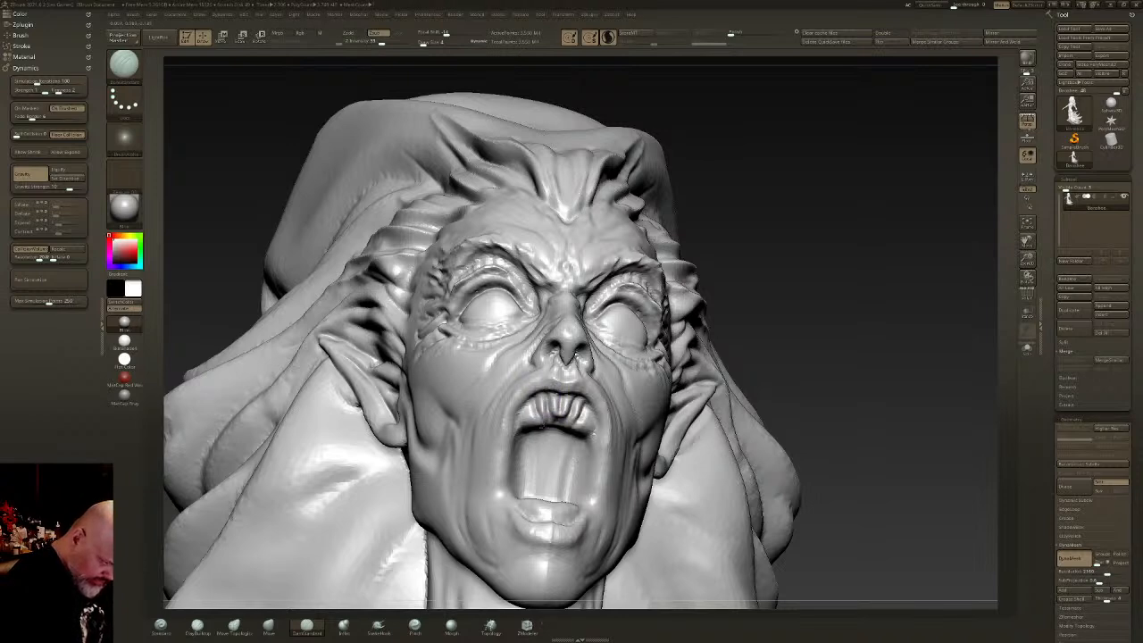
pyautogui.moveTo(553, 418); pyautogui.dragTo(629, 418, button='right')
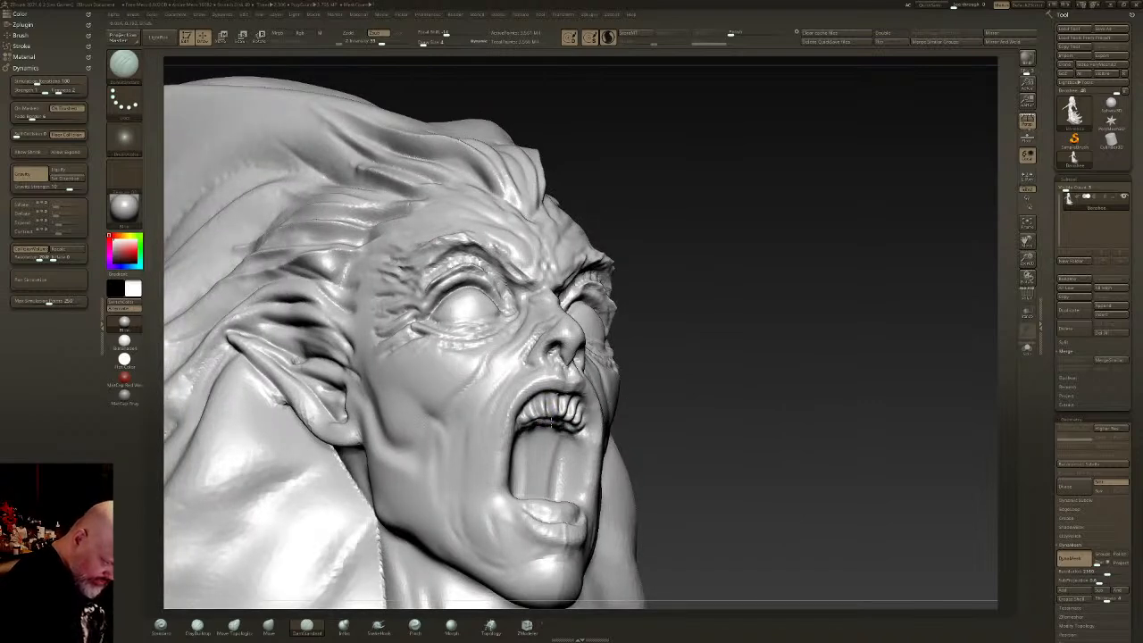
pyautogui.moveTo(558, 419); pyautogui.dragTo(546, 391, button='right')
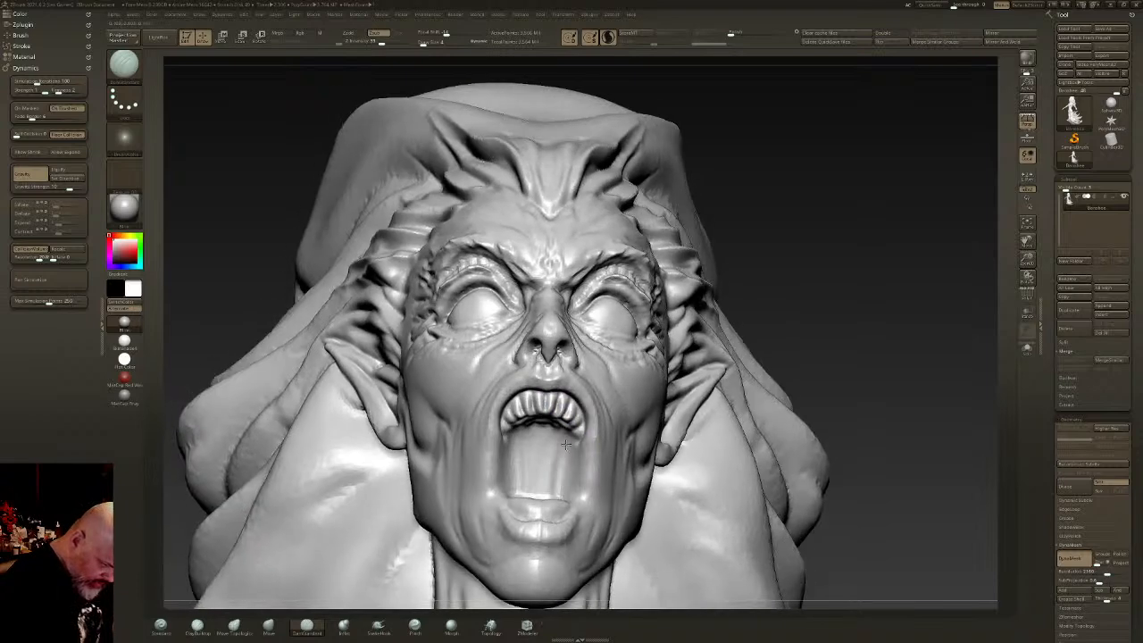
# - Carve vertical folds along the inner walls of the mouth and deepen the corners inside the lower lip
pyautogui.moveTo(582, 433); pyautogui.dragTo(578, 484)
pyautogui.moveTo(579, 484); pyautogui.dragTo(577, 493)
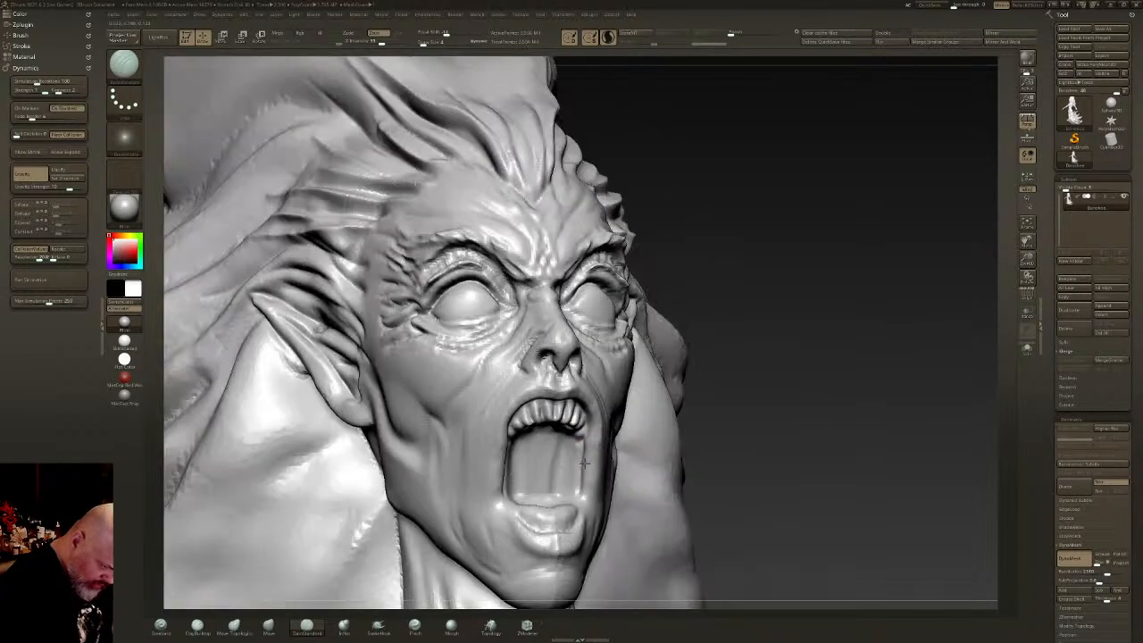
pyautogui.moveTo(585, 464); pyautogui.dragTo(591, 457, button='right')
pyautogui.moveTo(578, 444); pyautogui.dragTo(564, 500)
pyautogui.moveTo(558, 434)
pyautogui.mouseDown()
pyautogui.moveTo(552, 496)
pyautogui.moveTo(538, 483)
pyautogui.moveTo(539, 498)
pyautogui.moveTo(571, 479)
pyautogui.moveTo(580, 497)
pyautogui.moveTo(582, 473)
pyautogui.mouseUp()
pyautogui.moveTo(582, 473); pyautogui.dragTo(523, 489, button='right')
pyautogui.moveTo(495, 468); pyautogui.dragTo(513, 526)
pyautogui.moveTo(543, 498)
pyautogui.mouseDown(button='right')
pyautogui.moveTo(547, 512)
pyautogui.moveTo(534, 506)
pyautogui.moveTo(549, 514)
pyautogui.mouseUp(button='right')
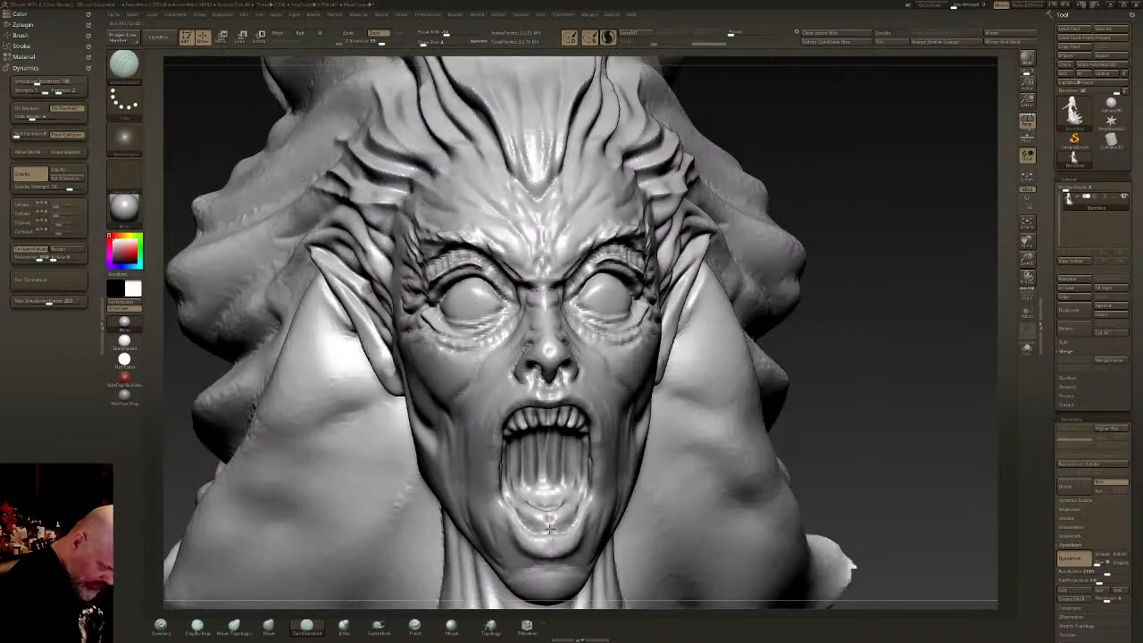
# - Carve the row of lower teeth along the inside of the lower lip
pyautogui.click(568, 506)
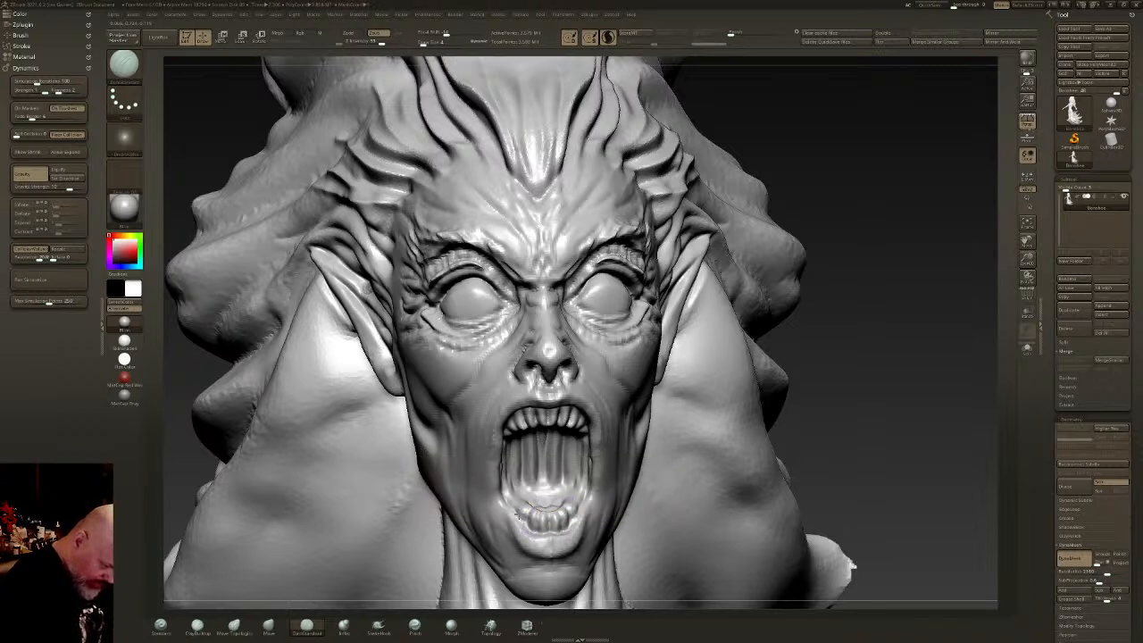
pyautogui.moveTo(513, 500); pyautogui.dragTo(519, 511, button='right')
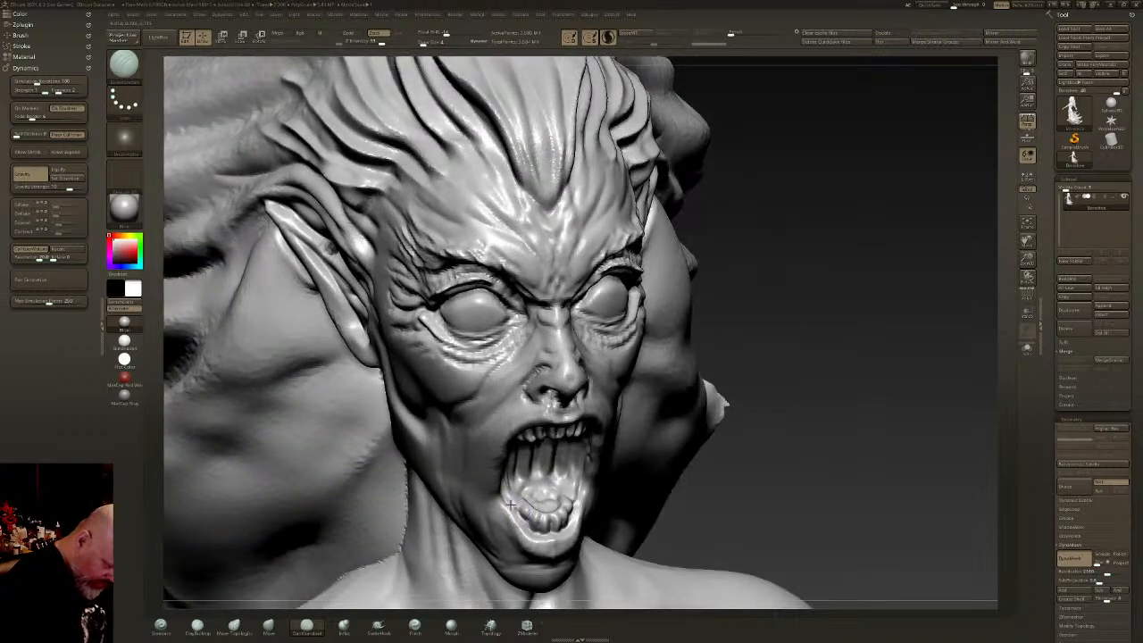
pyautogui.moveTo(509, 494); pyautogui.dragTo(548, 493, button='right')
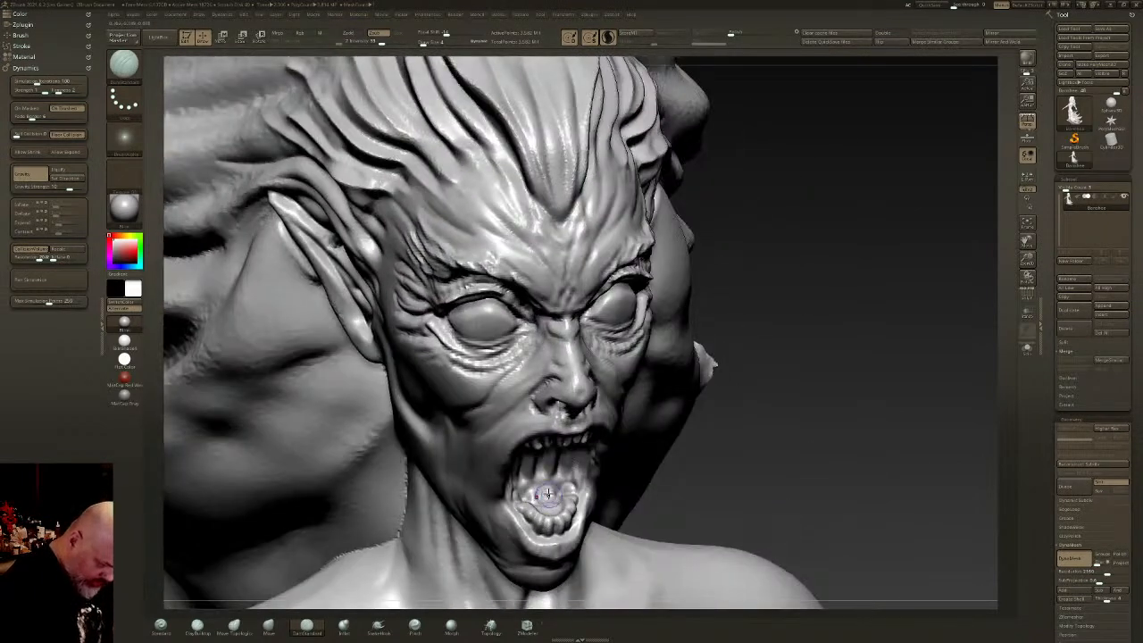
# - Build up the tongue behind the lower teeth with the ClayBuildup brush and smooth it
pyautogui.click(196, 625)
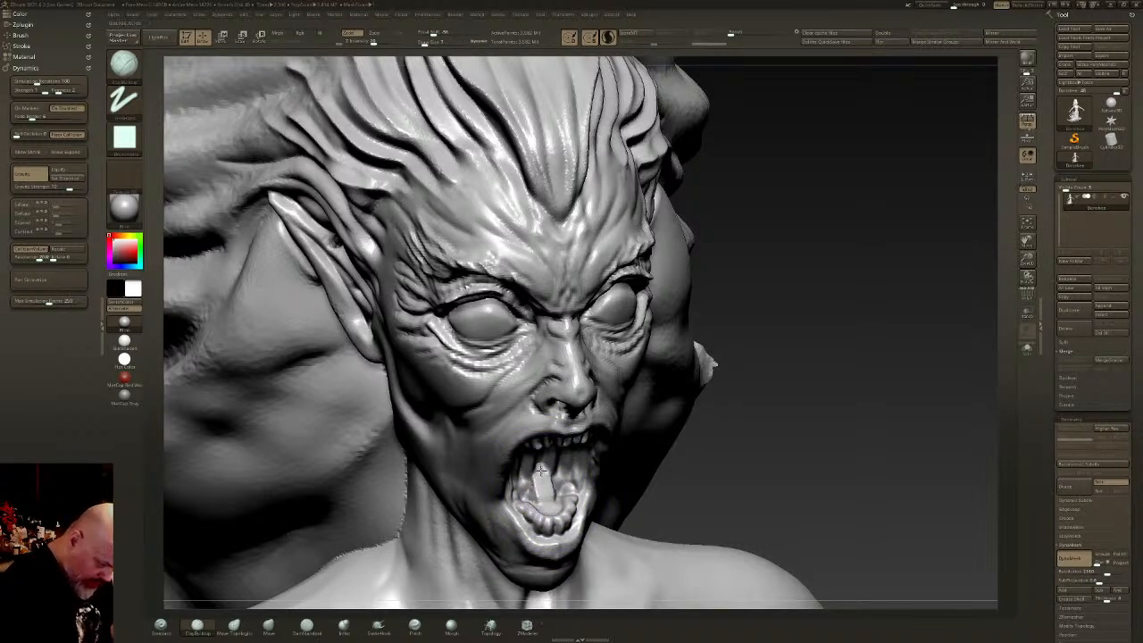
pyautogui.keyDown('shift'); pyautogui.moveTo(540, 470); pyautogui.dragTo(542, 482); pyautogui.keyUp('shift')
pyautogui.moveTo(543, 467); pyautogui.dragTo(532, 476, button='right')
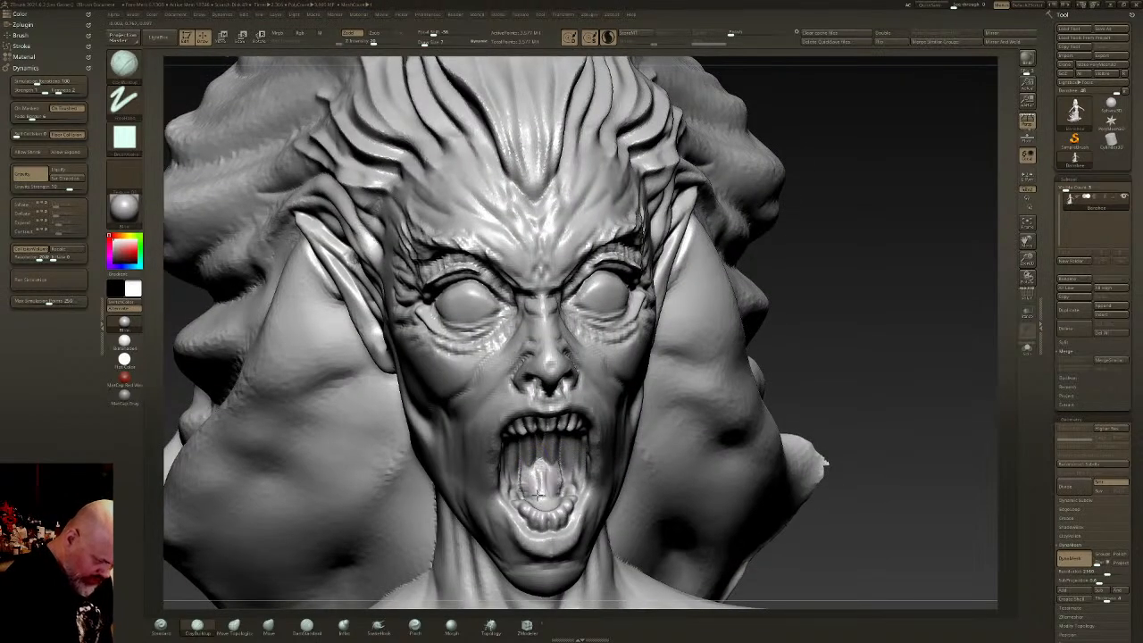
pyautogui.moveTo(543, 495); pyautogui.dragTo(541, 493)
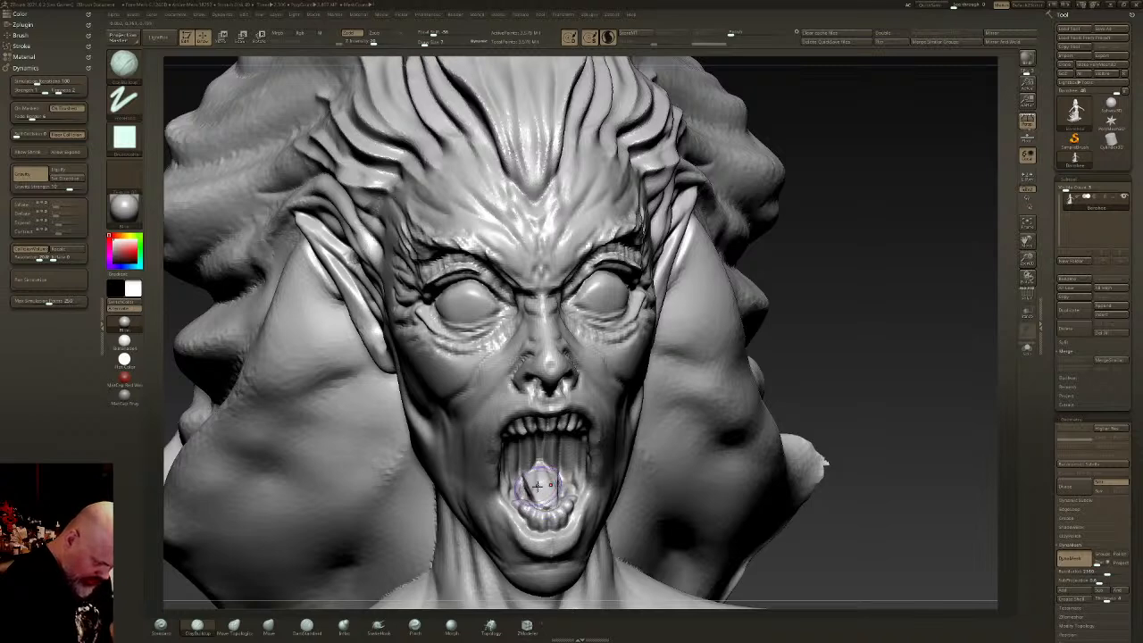
pyautogui.keyDown('shift'); pyautogui.moveTo(544, 492); pyautogui.dragTo(541, 484); pyautogui.keyUp('shift')
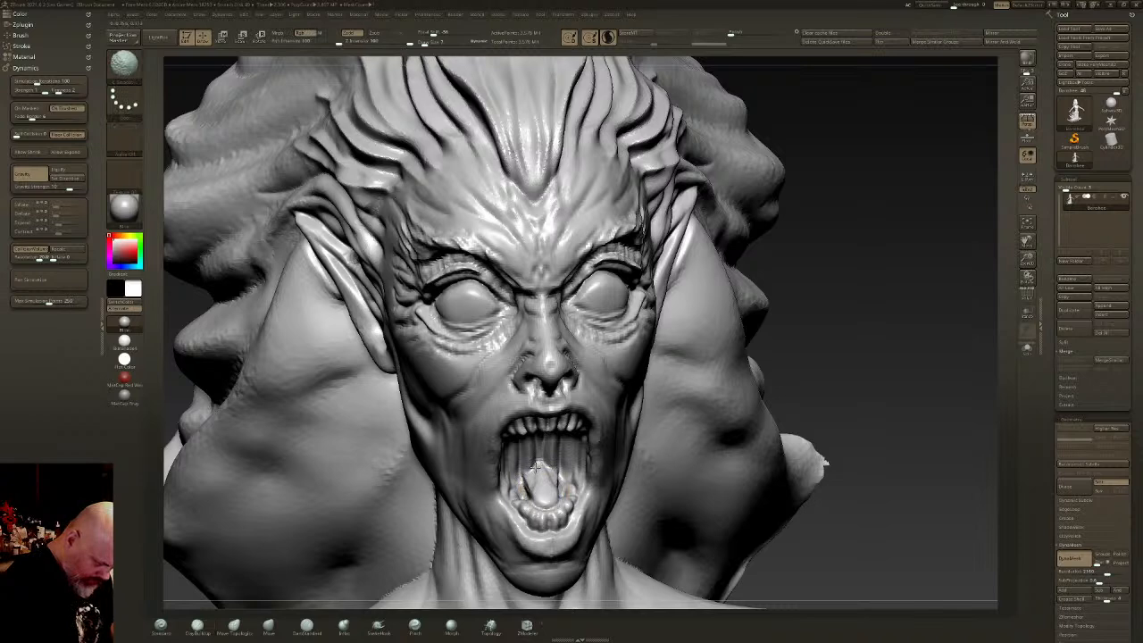
pyautogui.keyDown('shift'); pyautogui.moveTo(543, 487); pyautogui.dragTo(543, 456, button='right'); pyautogui.keyUp('shift')
# - Add volume at the back of the throat, turn off Sculptris Pro and smooth the added form
pyautogui.moveTo(541, 449); pyautogui.dragTo(545, 451)
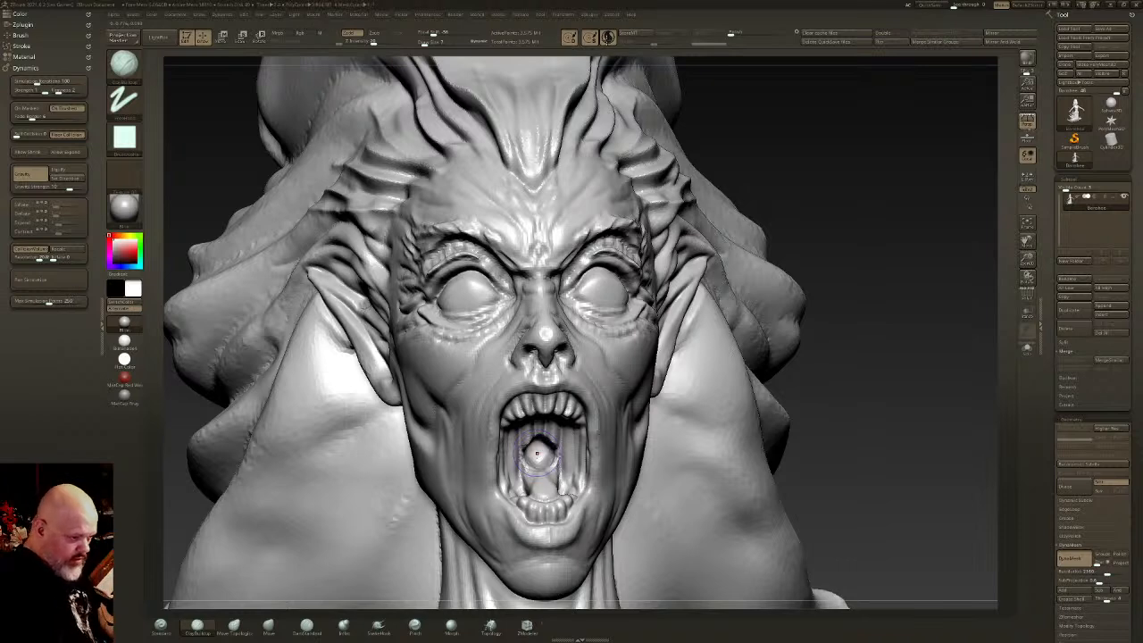
pyautogui.click(608, 36)
pyautogui.moveTo(546, 444)
pyautogui.keyDown('shift'); pyautogui.mouseDown()
pyautogui.moveTo(533, 450)
pyautogui.moveTo(539, 471)
pyautogui.moveTo(565, 463)
pyautogui.mouseUp(); pyautogui.keyUp('shift')
pyautogui.press('shift')
# - Adjust the draw size, switch to the DamStandard brush and carve a curved crease around the corner of the open mouth
pyautogui.moveTo(566, 462)
pyautogui.keyDown('ctrl'); pyautogui.mouseDown(button='right')
pyautogui.moveTo(616, 472)
pyautogui.moveTo(630, 390)
pyautogui.mouseUp(button='right'); pyautogui.keyUp('ctrl')
pyautogui.moveTo(659, 526)
pyautogui.keyDown('alt'); pyautogui.mouseDown(button='right')
pyautogui.moveTo(605, 316)
pyautogui.moveTo(615, 380)
pyautogui.mouseUp(button='right'); pyautogui.keyUp('alt')
pyautogui.keyDown('alt'); pyautogui.moveTo(599, 338); pyautogui.dragTo(623, 409, button='right'); pyautogui.keyUp('alt')
pyautogui.moveTo(537, 312); pyautogui.dragTo(584, 306, button='right')
pyautogui.keyDown('alt'); pyautogui.moveTo(512, 134); pyautogui.dragTo(621, 409, button='right'); pyautogui.keyUp('alt')
pyautogui.moveTo(680, 431)
pyautogui.mouseDown(button='right')
pyautogui.moveTo(666, 419)
pyautogui.moveTo(590, 497)
pyautogui.mouseUp(button='right')
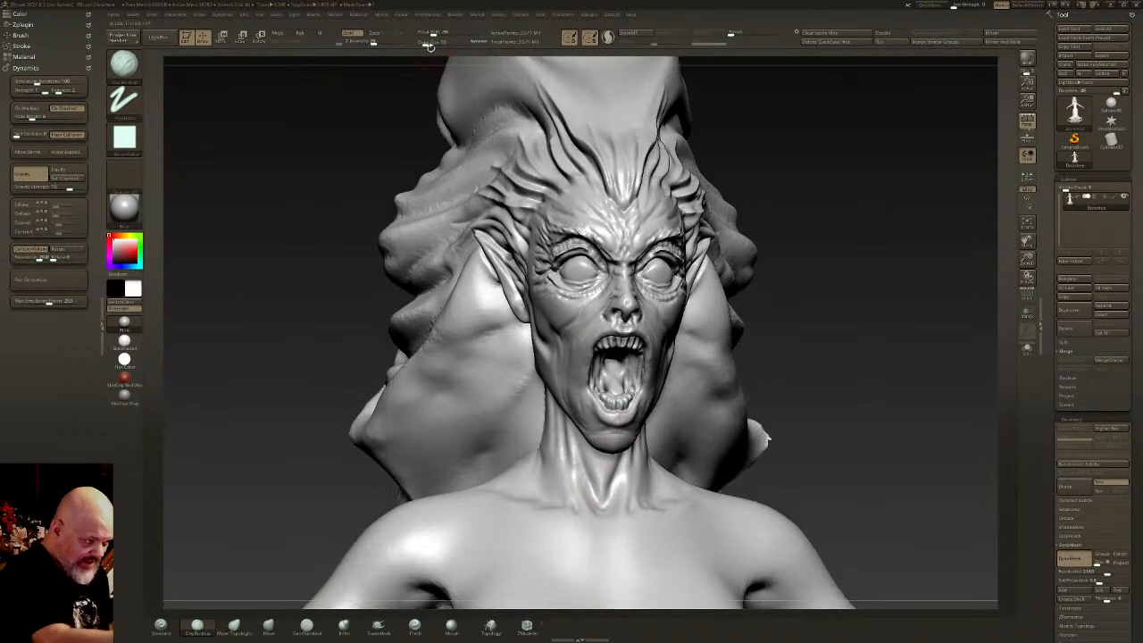
pyautogui.moveTo(424, 44); pyautogui.dragTo(428, 43)
pyautogui.press('shift')
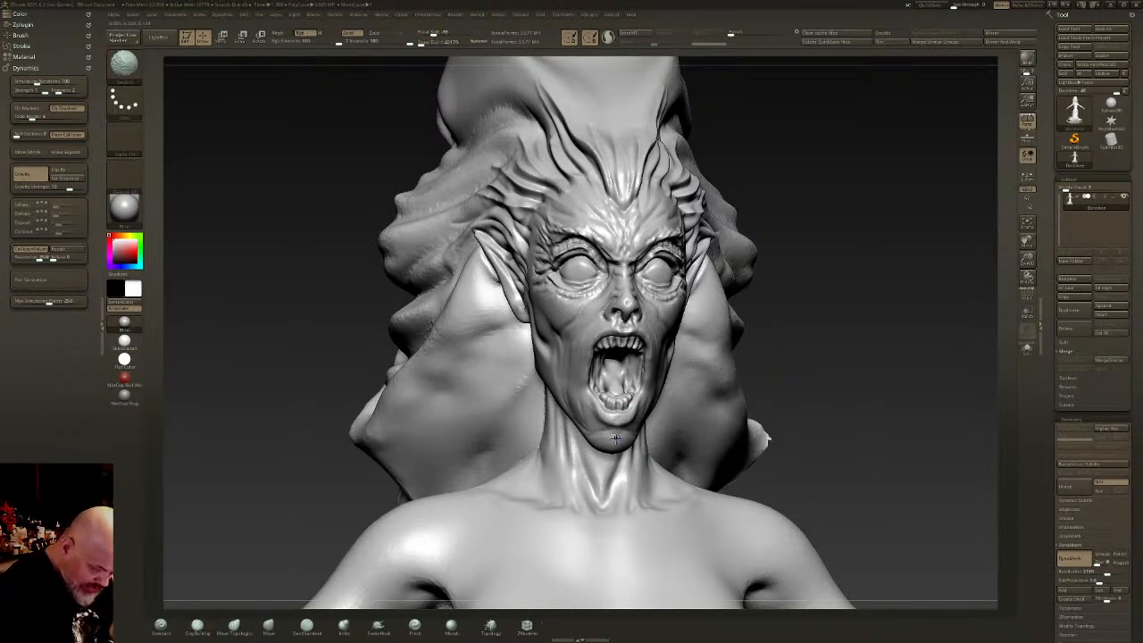
pyautogui.moveTo(618, 434); pyautogui.dragTo(643, 428, button='right')
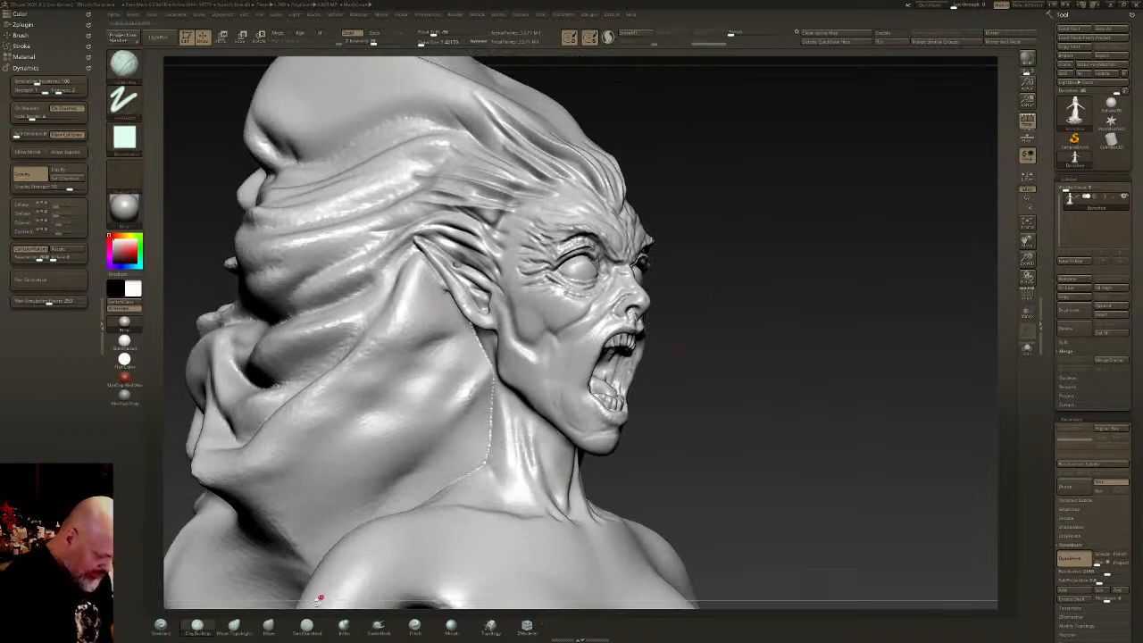
pyautogui.click(307, 625)
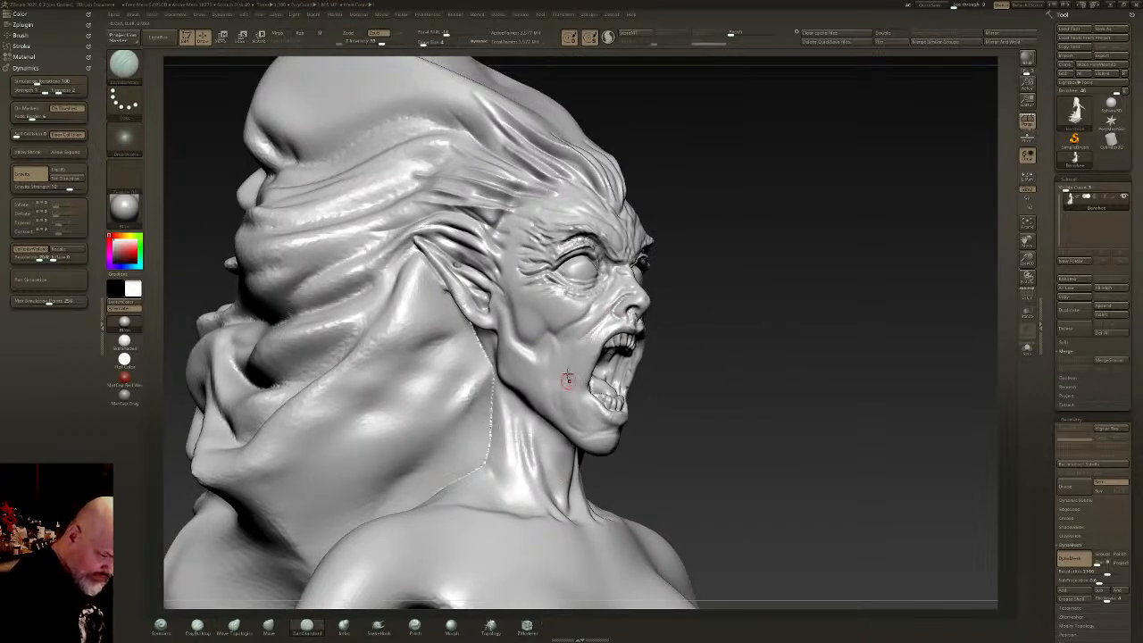
pyautogui.moveTo(566, 382); pyautogui.dragTo(589, 432)
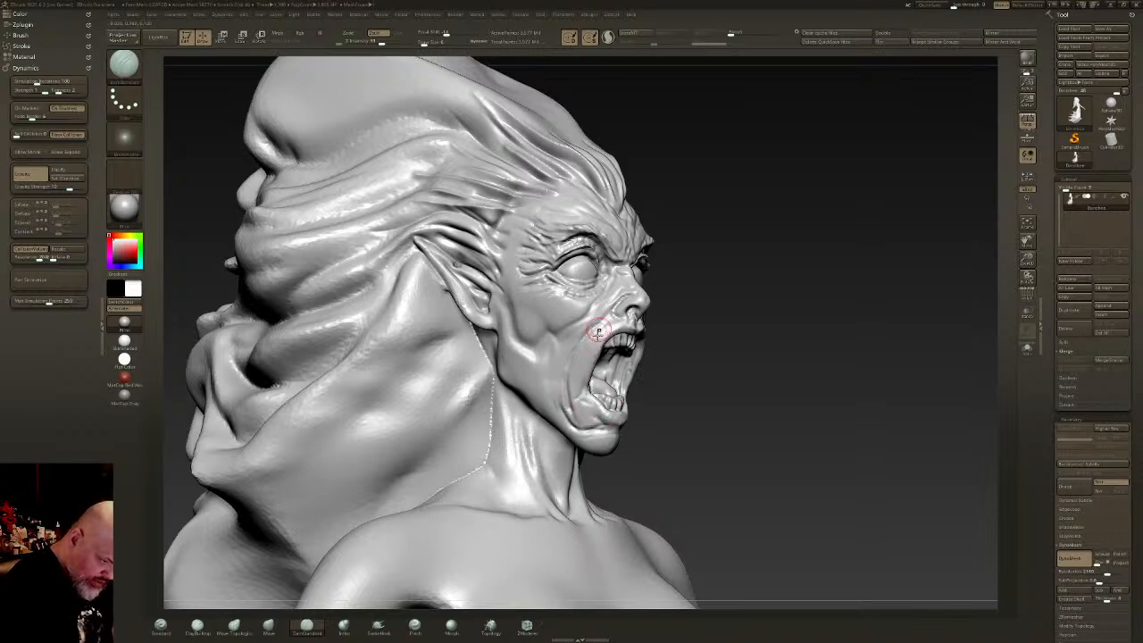
# - Refine and smooth the folds running from beside the nose across the cheek to the jaw
pyautogui.moveTo(602, 326); pyautogui.dragTo(598, 350, button='right')
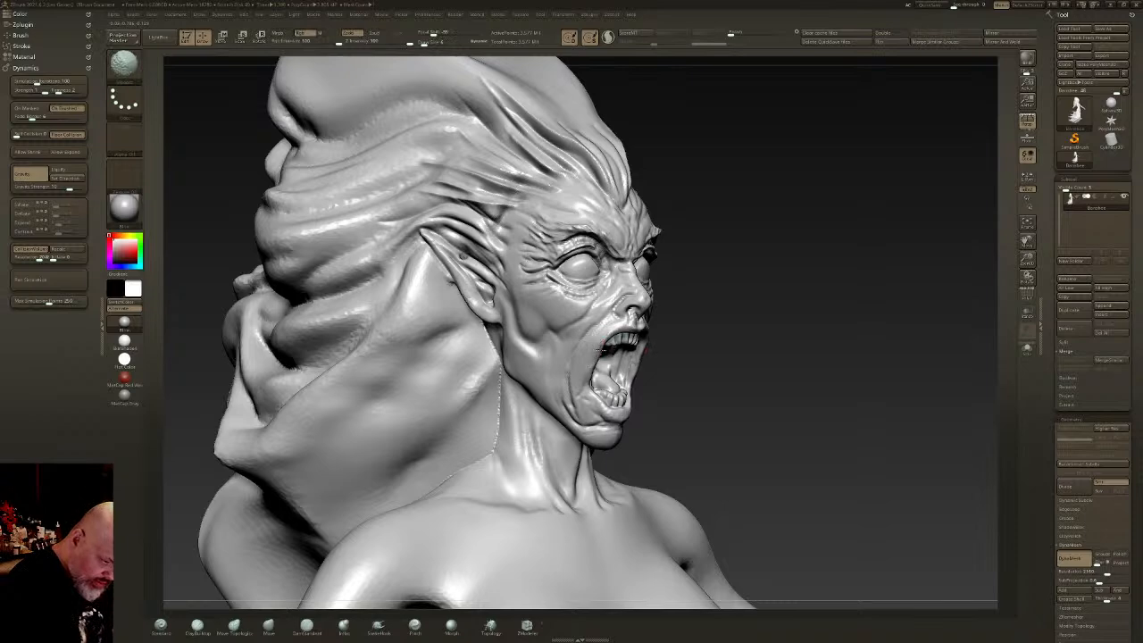
pyautogui.moveTo(607, 324)
pyautogui.mouseDown(button='right')
pyautogui.moveTo(625, 311)
pyautogui.moveTo(616, 287)
pyautogui.mouseUp(button='right')
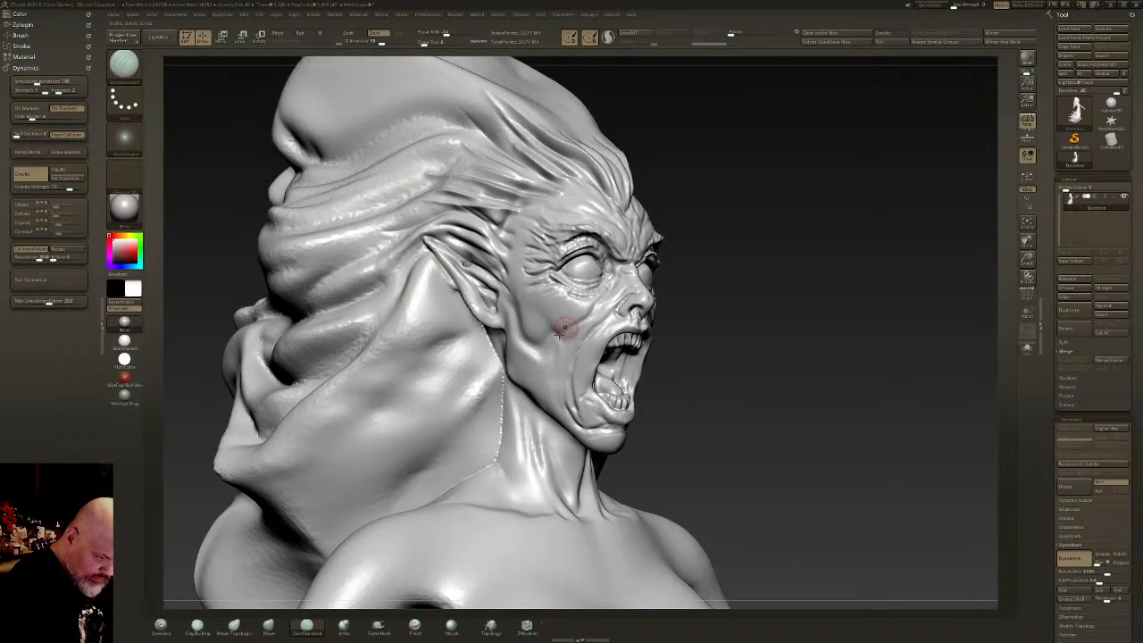
pyautogui.moveTo(573, 321); pyautogui.dragTo(516, 365, button='right')
pyautogui.moveTo(492, 378)
pyautogui.mouseDown()
pyautogui.moveTo(513, 438)
pyautogui.moveTo(490, 374)
pyautogui.mouseUp()
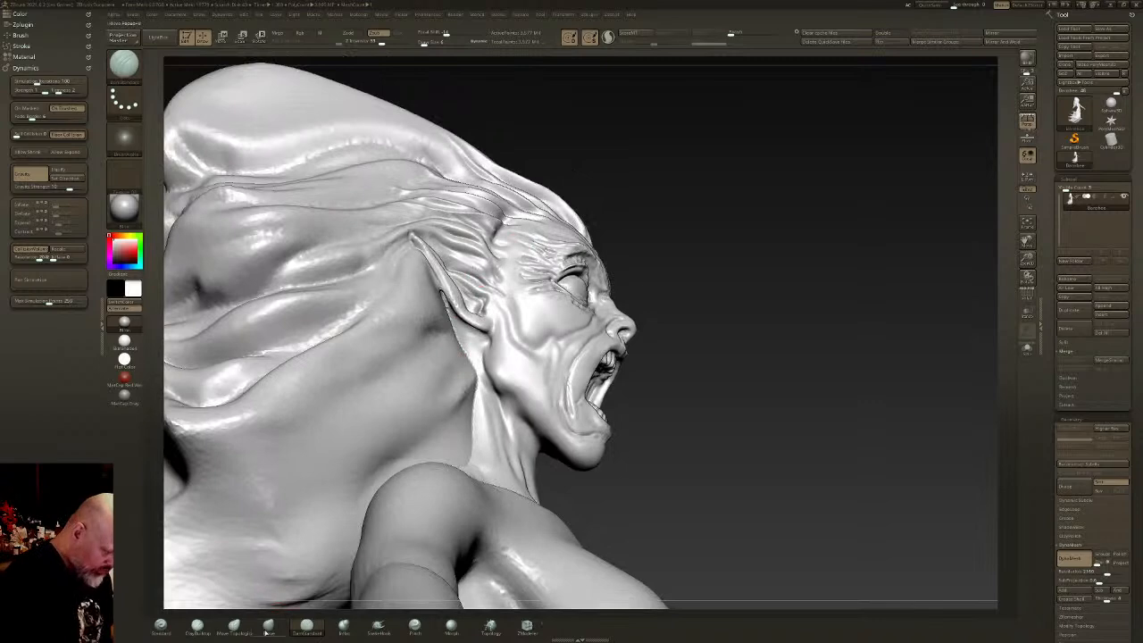
# - Smooth the gap between the back of the pointed ear and the hair, up to the ear tip
pyautogui.moveTo(581, 189)
pyautogui.mouseDown()
pyautogui.moveTo(554, 209)
pyautogui.moveTo(578, 87)
pyautogui.mouseUp()
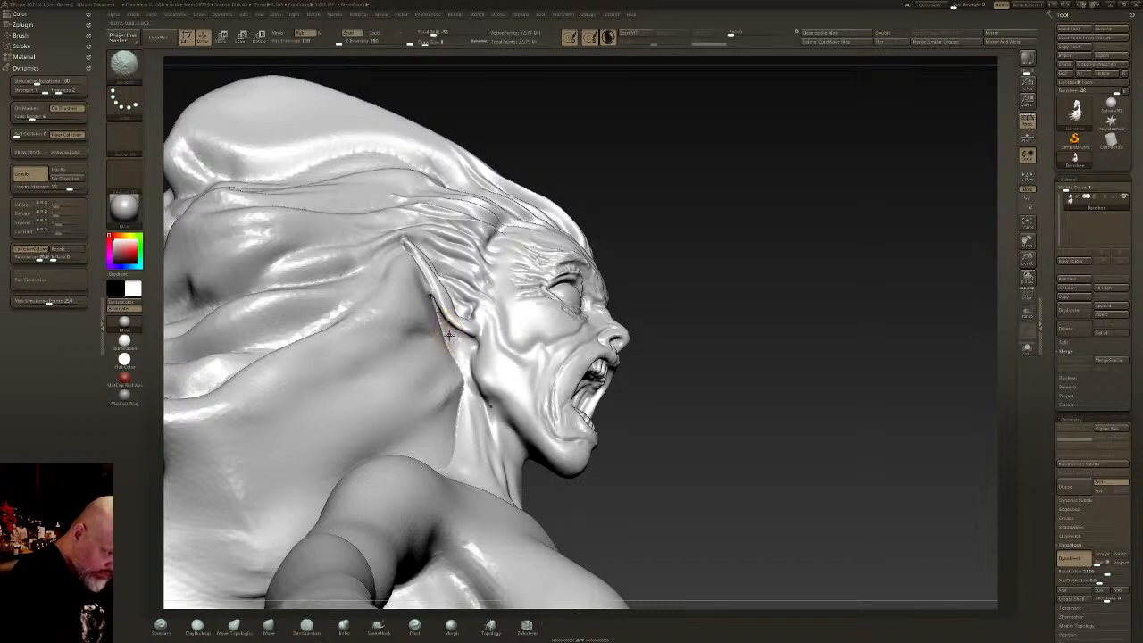
pyautogui.moveTo(434, 308)
pyautogui.keyDown('shift'); pyautogui.mouseDown()
pyautogui.moveTo(441, 324)
pyautogui.moveTo(434, 299)
pyautogui.mouseUp(); pyautogui.keyUp('shift')
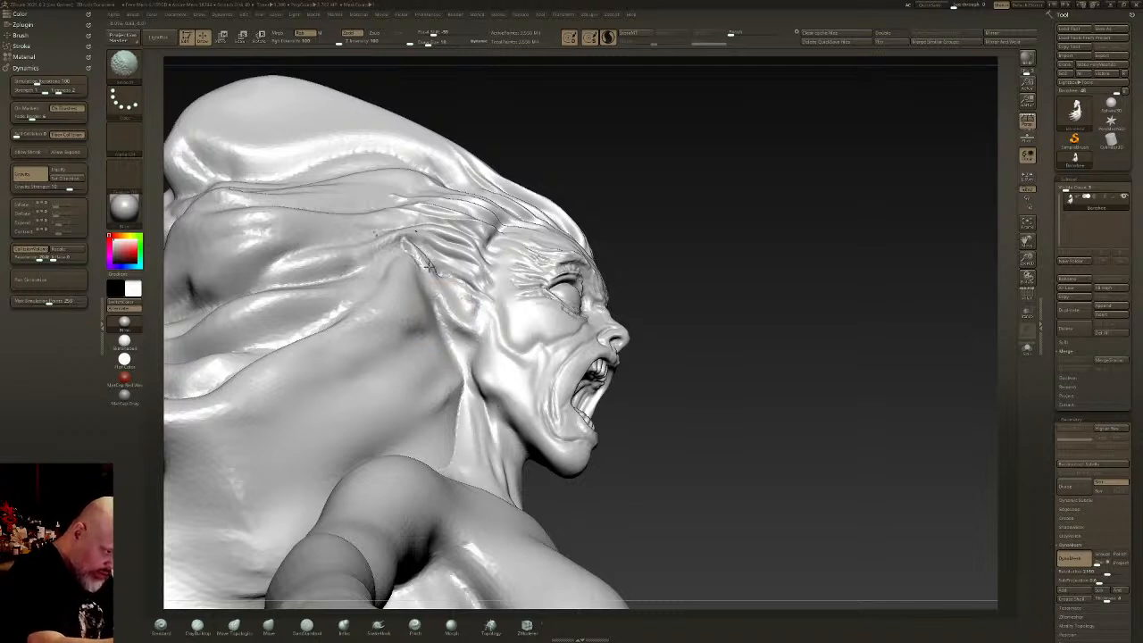
pyautogui.keyDown('shift'); pyautogui.moveTo(416, 251); pyautogui.dragTo(425, 258); pyautogui.keyUp('shift')
# - Carve long flowing strand grooves from below the ear down through the lower hair mass
pyautogui.moveTo(831, 384); pyautogui.dragTo(575, 389)
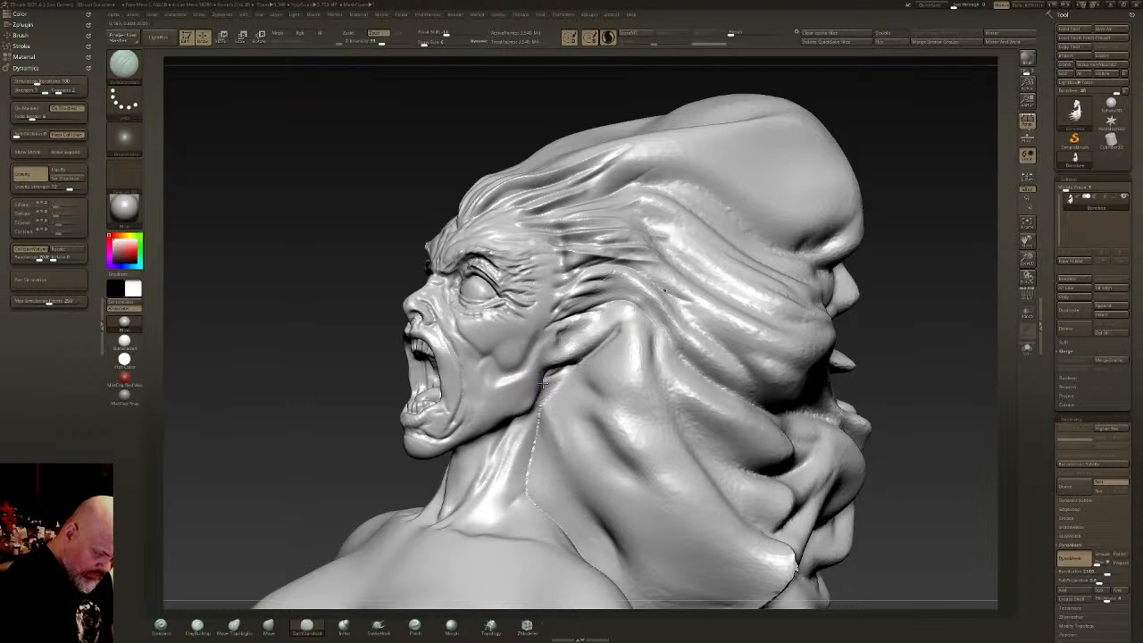
pyautogui.moveTo(602, 435); pyautogui.dragTo(680, 539)
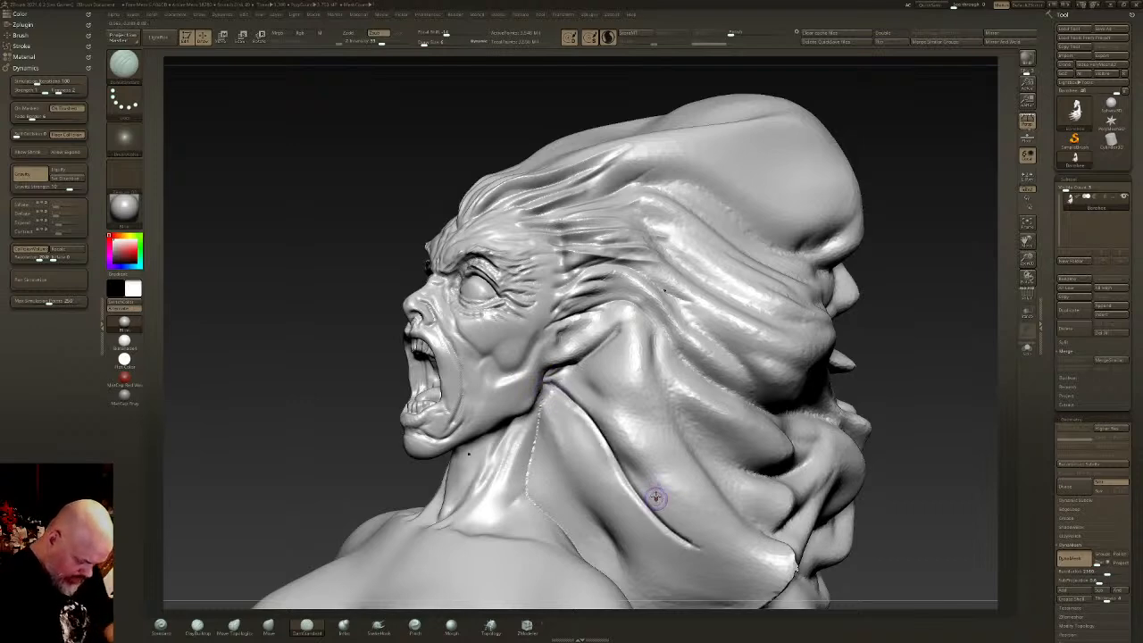
pyautogui.moveTo(576, 434); pyautogui.dragTo(649, 565)
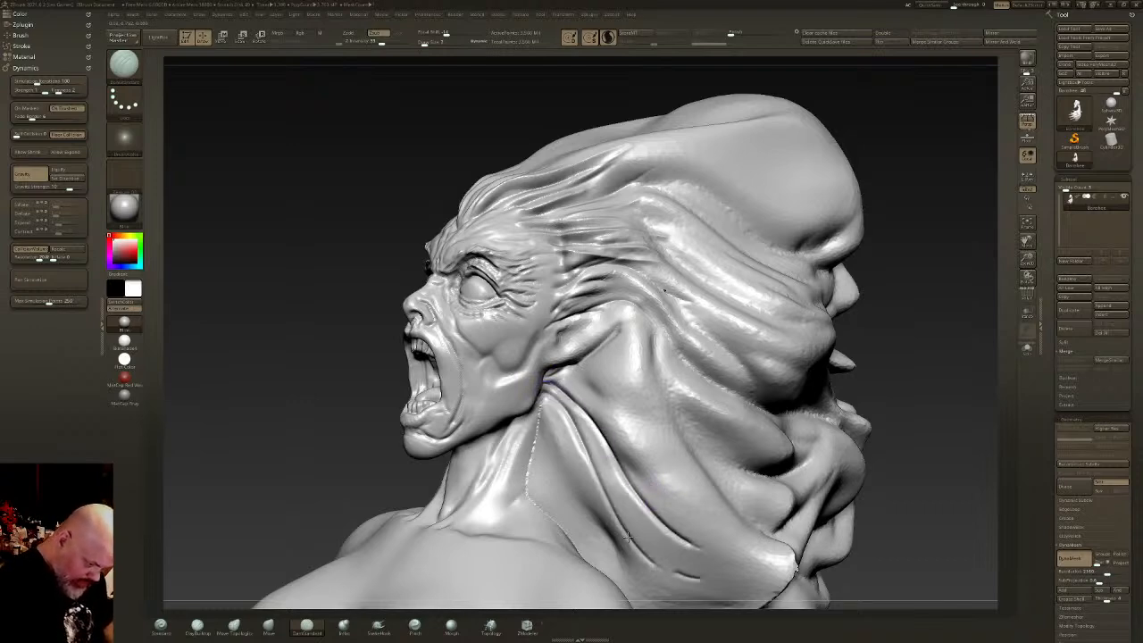
pyautogui.moveTo(570, 462)
pyautogui.mouseDown()
pyautogui.moveTo(655, 588)
pyautogui.moveTo(693, 591)
pyautogui.moveTo(547, 410)
pyautogui.mouseUp()
pyautogui.moveTo(548, 430)
pyautogui.mouseDown(button='right')
pyautogui.moveTo(556, 416)
pyautogui.moveTo(543, 422)
pyautogui.mouseUp(button='right')
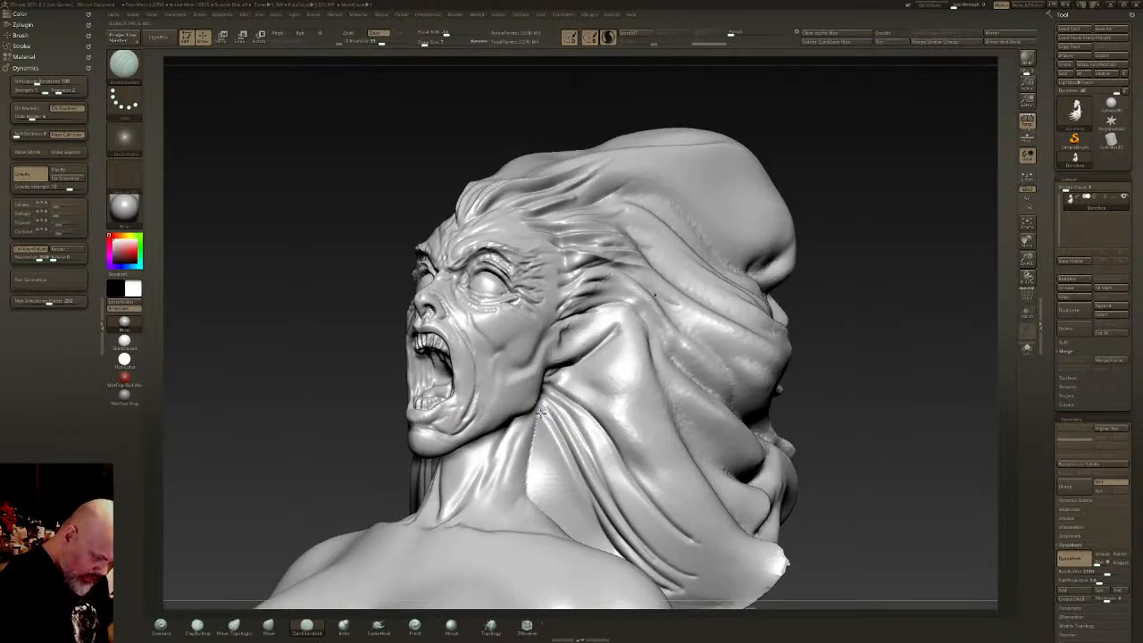
# - Carve strand grooves into the hair beside the neck, running from behind the jaw down to the shoulder
pyautogui.moveTo(539, 476); pyautogui.dragTo(539, 418, button='right')
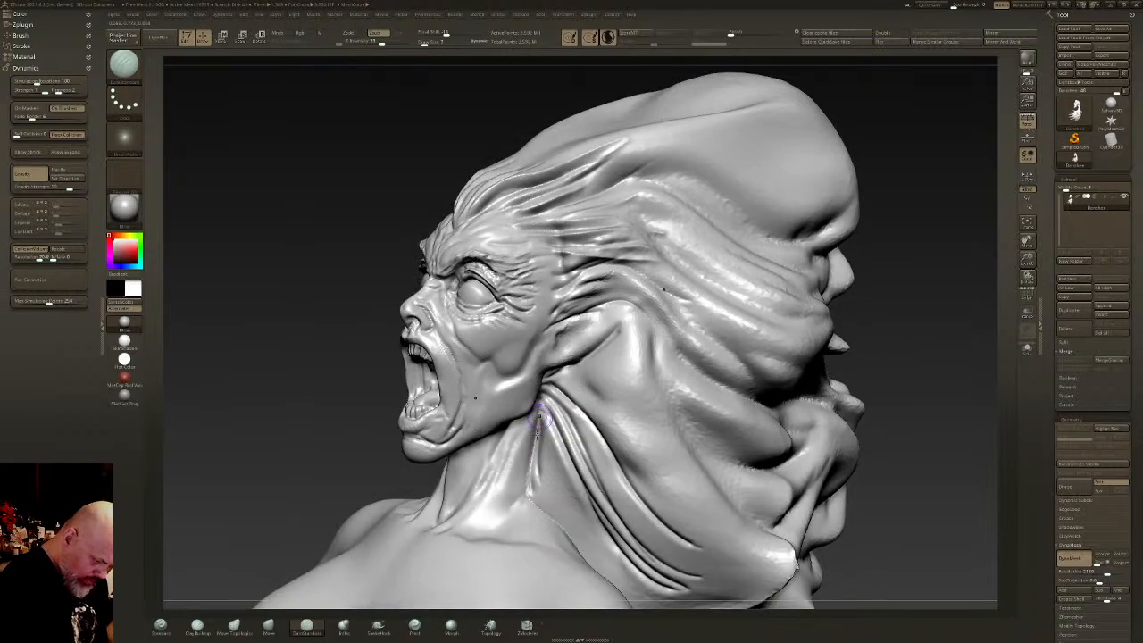
pyautogui.moveTo(544, 513); pyautogui.dragTo(600, 564)
pyautogui.moveTo(564, 496); pyautogui.dragTo(637, 599)
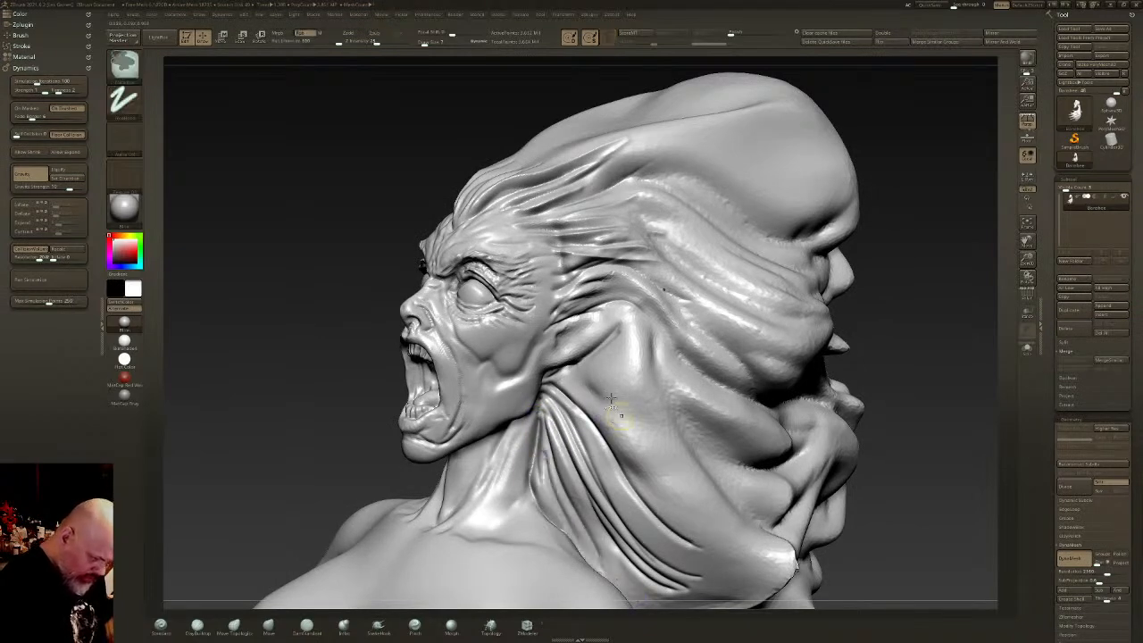
# - On the figure's other side, carve a deep groove from below the ear back through the hair and define the pointed ear's edge
pyautogui.keyDown('ctrl'); pyautogui.moveTo(620, 411); pyautogui.dragTo(620, 277, button='right'); pyautogui.keyUp('ctrl')
pyautogui.keyDown('shift'); pyautogui.moveTo(620, 277); pyautogui.dragTo(706, 295, button='right'); pyautogui.keyUp('shift')
pyautogui.keyDown('alt'); pyautogui.moveTo(694, 413); pyautogui.dragTo(709, 303, button='right'); pyautogui.keyUp('alt')
pyautogui.moveTo(708, 304)
pyautogui.keyDown('ctrl'); pyautogui.mouseDown(button='right')
pyautogui.moveTo(708, 421)
pyautogui.moveTo(496, 348)
pyautogui.moveTo(608, 268)
pyautogui.mouseUp(button='right'); pyautogui.keyUp('ctrl')
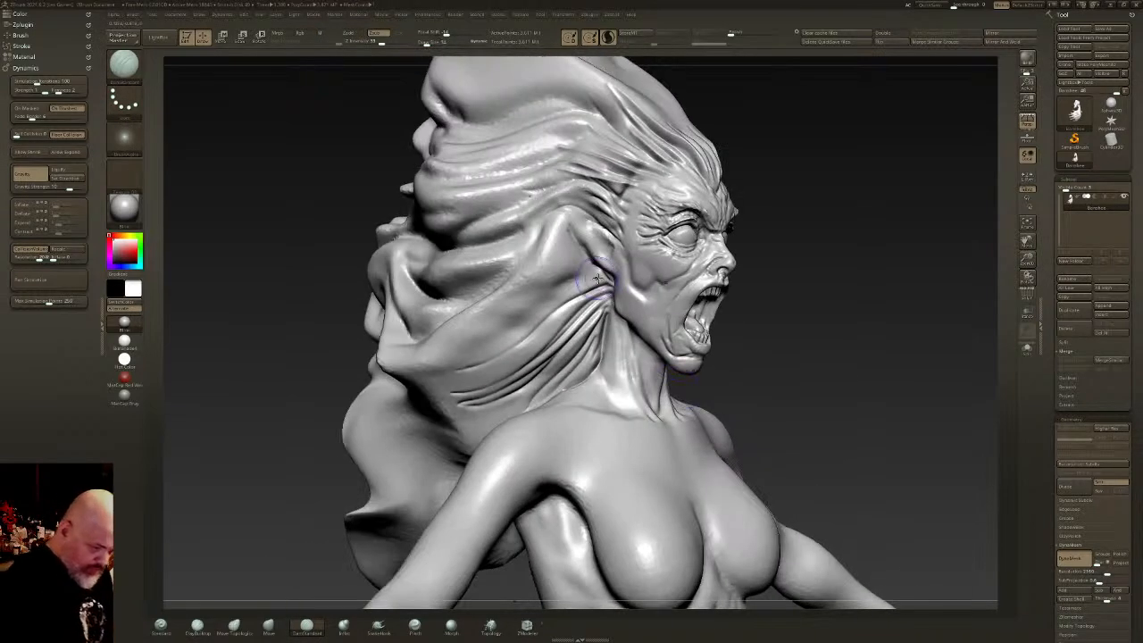
pyautogui.moveTo(428, 351)
pyautogui.mouseDown()
pyautogui.moveTo(513, 314)
pyautogui.moveTo(571, 268)
pyautogui.mouseUp()
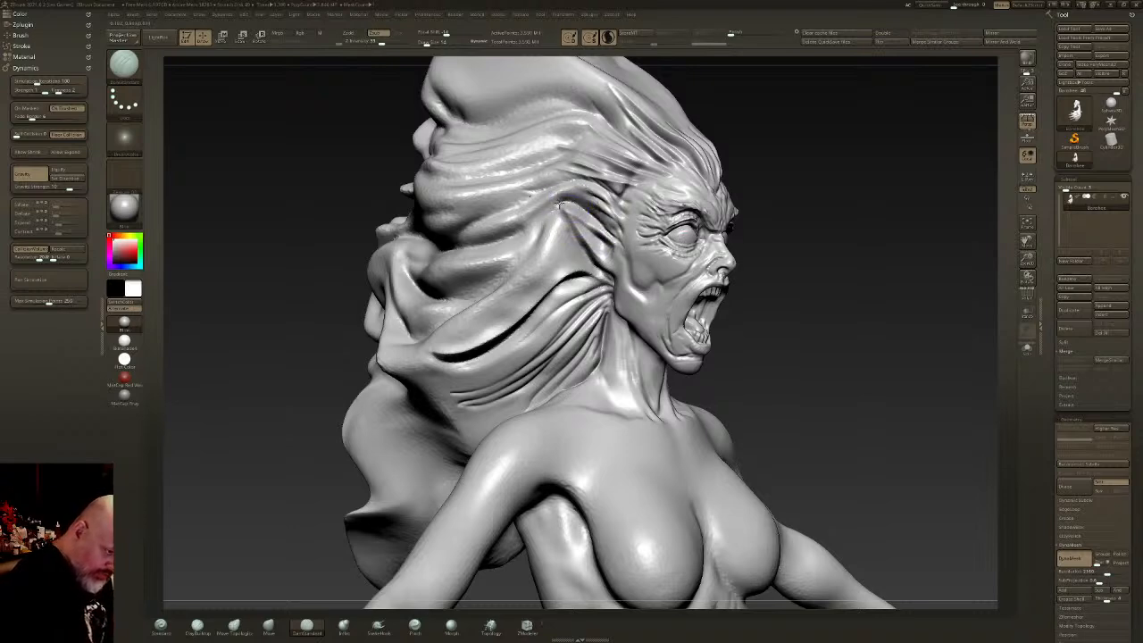
pyautogui.moveTo(565, 222); pyautogui.dragTo(612, 282)
pyautogui.moveTo(547, 207); pyautogui.dragTo(576, 199)
# - Carve long flowing grooves from behind the ear back through the side hair mass to its rear folds
pyautogui.moveTo(576, 199)
pyautogui.mouseDown(button='right')
pyautogui.moveTo(564, 204)
pyautogui.moveTo(579, 147)
pyautogui.mouseUp(button='right')
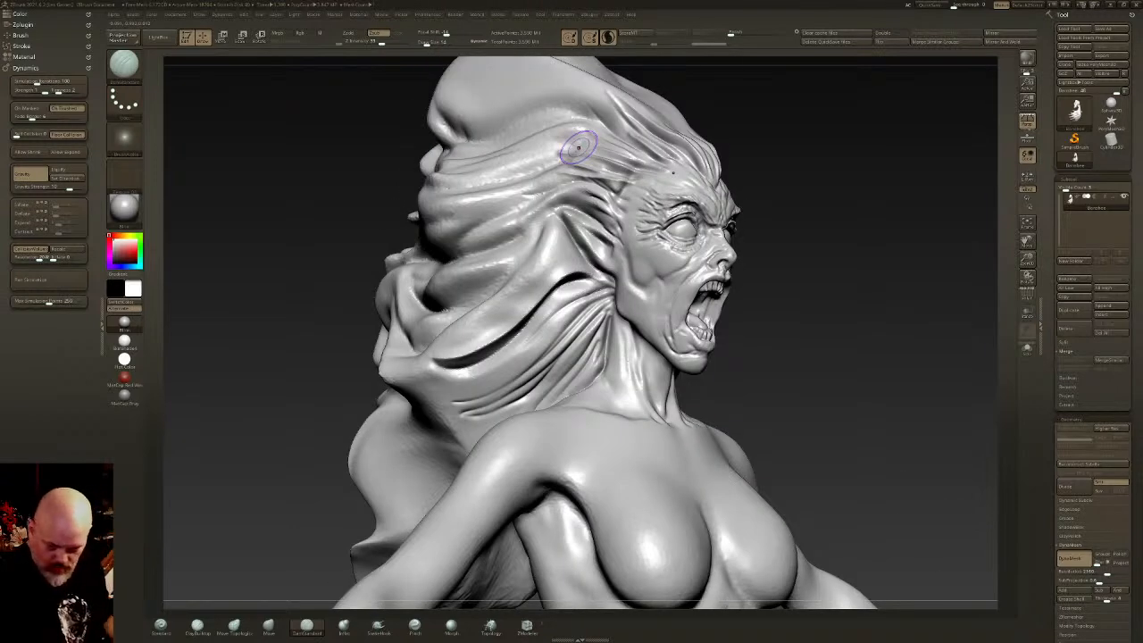
pyautogui.moveTo(625, 350); pyautogui.dragTo(591, 255, button='right')
pyautogui.moveTo(563, 259)
pyautogui.mouseDown()
pyautogui.moveTo(521, 325)
pyautogui.moveTo(454, 349)
pyautogui.moveTo(420, 384)
pyautogui.moveTo(558, 257)
pyautogui.moveTo(502, 314)
pyautogui.moveTo(425, 359)
pyautogui.moveTo(371, 368)
pyautogui.mouseUp()
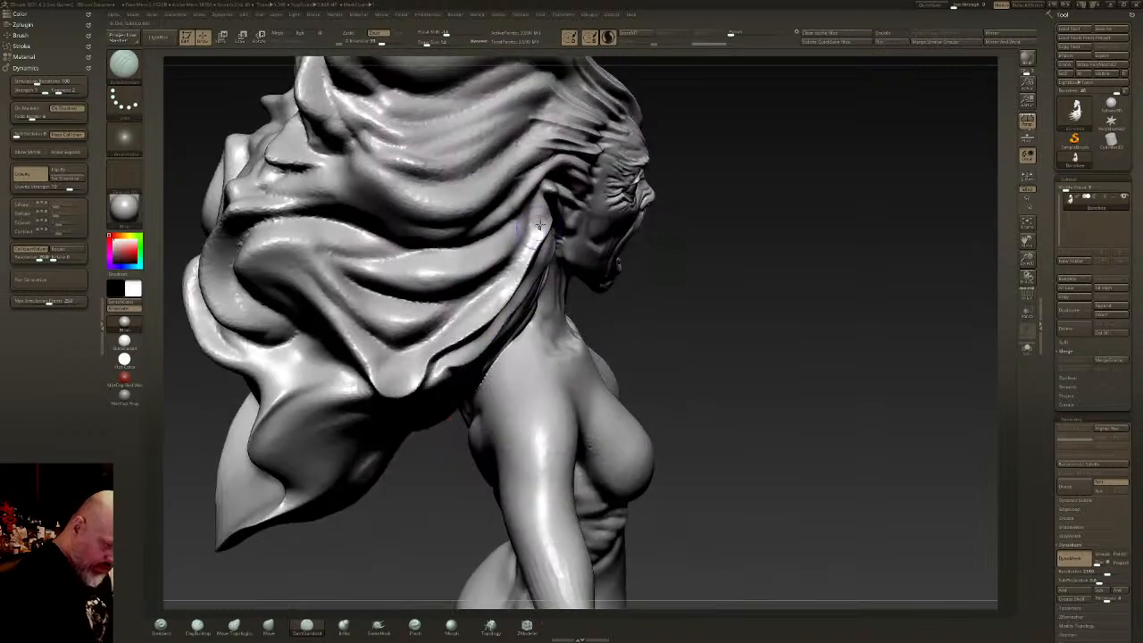
pyautogui.moveTo(540, 223)
pyautogui.mouseDown()
pyautogui.moveTo(456, 321)
pyautogui.moveTo(388, 370)
pyautogui.moveTo(297, 267)
pyautogui.moveTo(268, 259)
pyautogui.moveTo(469, 308)
pyautogui.moveTo(538, 205)
pyautogui.moveTo(456, 272)
pyautogui.moveTo(352, 263)
pyautogui.moveTo(334, 248)
pyautogui.moveTo(494, 246)
pyautogui.moveTo(407, 224)
pyautogui.moveTo(234, 267)
pyautogui.mouseUp()
pyautogui.moveTo(355, 234); pyautogui.dragTo(322, 228)
pyautogui.moveTo(322, 228); pyautogui.dragTo(541, 245, button='right')
pyautogui.keyDown('alt'); pyautogui.moveTo(545, 245); pyautogui.dragTo(501, 253); pyautogui.keyUp('alt')
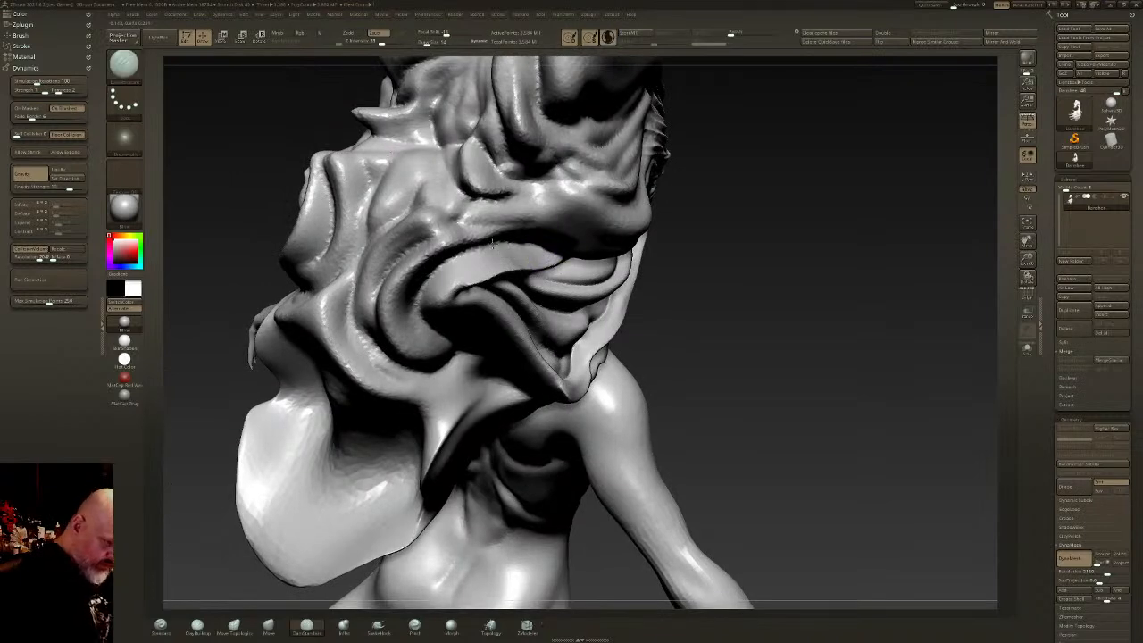
# - Deepen the grooves around the curled lock at the back of the hair
pyautogui.moveTo(444, 329); pyautogui.dragTo(448, 313, button='right')
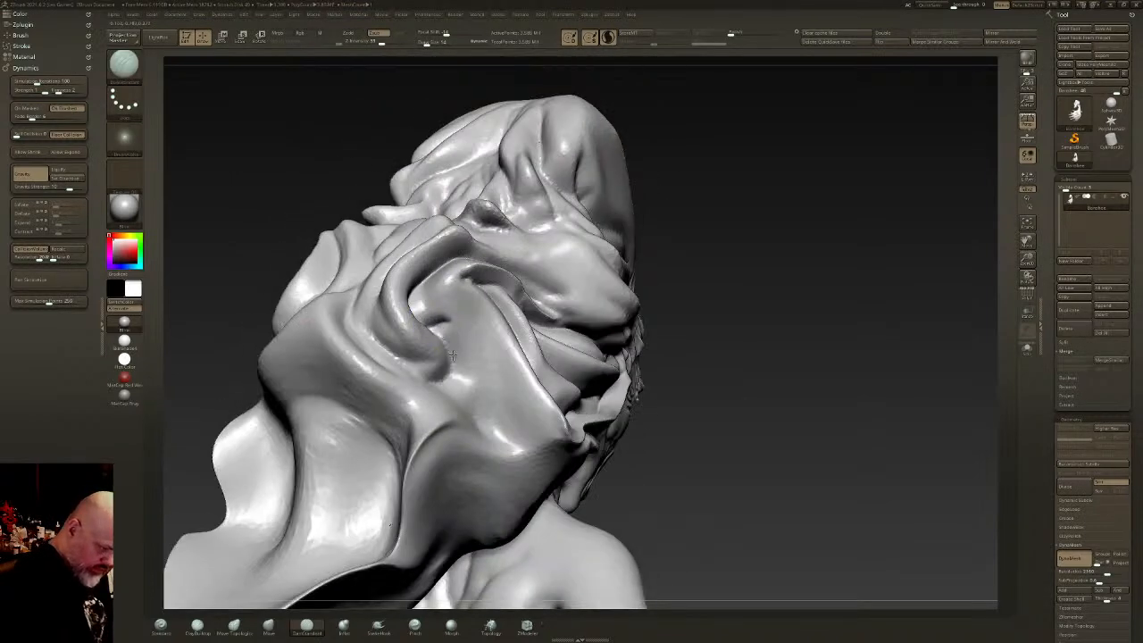
pyautogui.moveTo(451, 349); pyautogui.dragTo(425, 387)
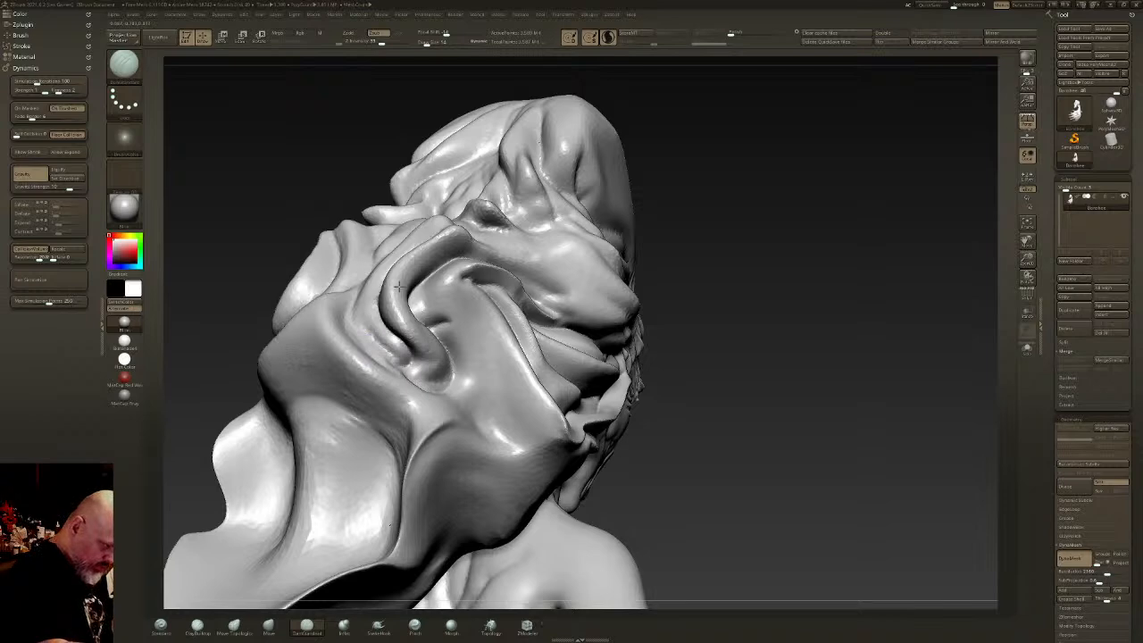
pyautogui.moveTo(409, 347); pyautogui.dragTo(369, 319, button='right')
pyautogui.moveTo(370, 226)
pyautogui.mouseDown()
pyautogui.moveTo(364, 328)
pyautogui.moveTo(325, 273)
pyautogui.moveTo(368, 189)
pyautogui.mouseUp()
pyautogui.moveTo(369, 188)
pyautogui.mouseDown(button='right')
pyautogui.moveTo(356, 231)
pyautogui.moveTo(352, 147)
pyautogui.mouseUp(button='right')
pyautogui.moveTo(336, 120); pyautogui.dragTo(325, 294)
pyautogui.moveTo(361, 336); pyautogui.dragTo(348, 294, button='right')
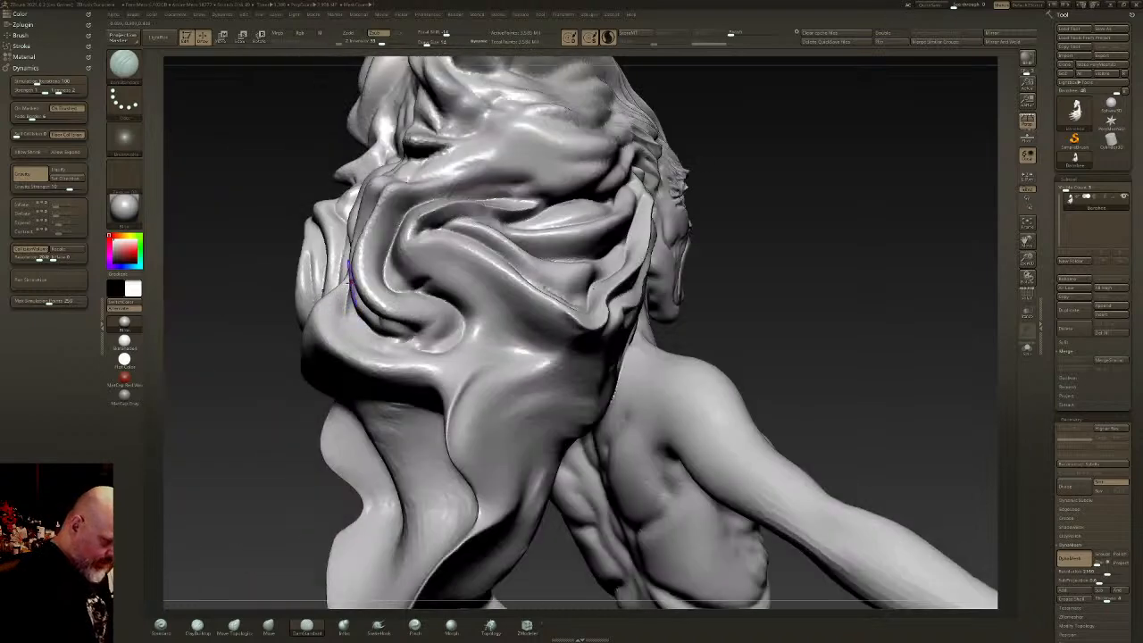
# - Carve strand grooves beneath the curled lock and into the upper part of the lower back hair
pyautogui.moveTo(339, 349); pyautogui.dragTo(352, 299, button='right')
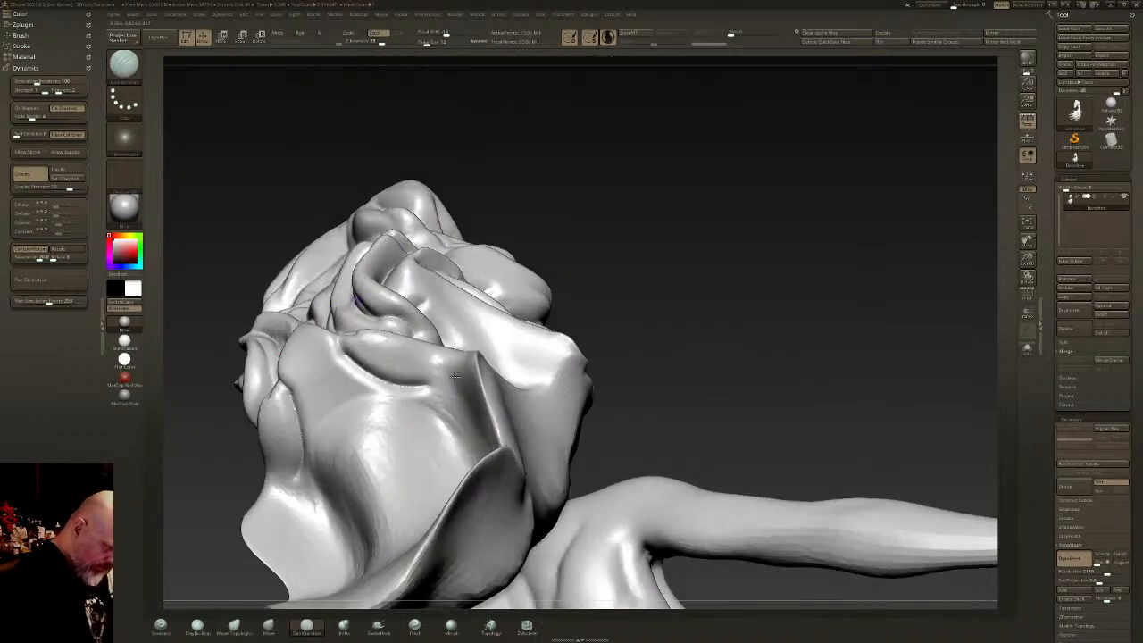
pyautogui.moveTo(355, 368); pyautogui.dragTo(329, 332, button='right')
pyautogui.moveTo(280, 288)
pyautogui.mouseDown()
pyautogui.moveTo(312, 345)
pyautogui.moveTo(416, 368)
pyautogui.moveTo(318, 344)
pyautogui.moveTo(285, 286)
pyautogui.moveTo(397, 376)
pyautogui.mouseUp()
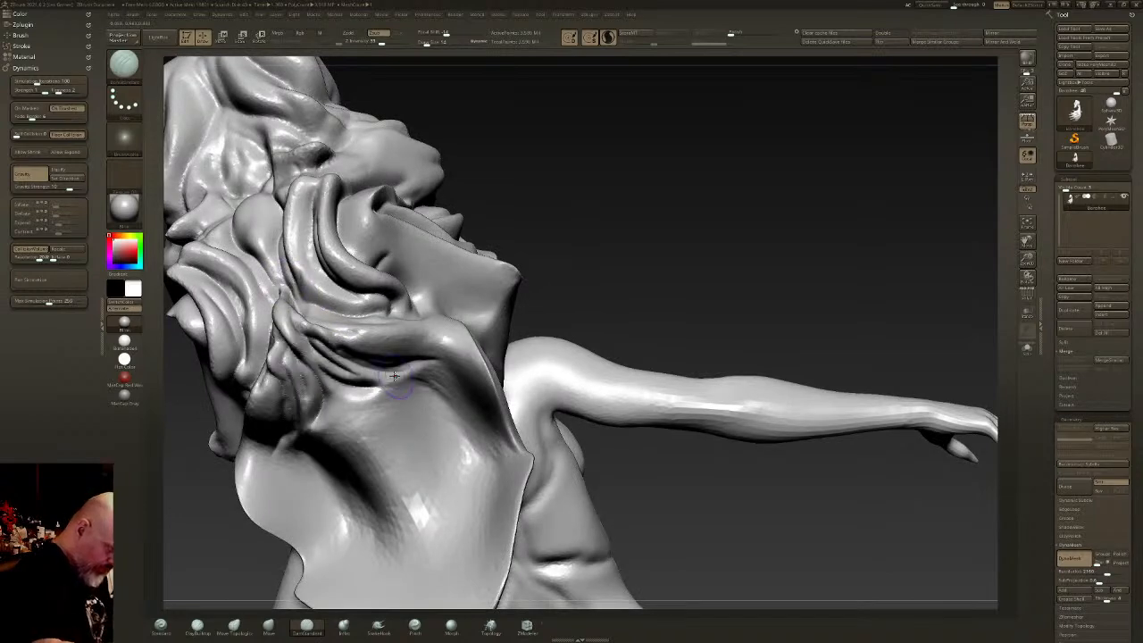
pyautogui.moveTo(327, 360)
pyautogui.mouseDown()
pyautogui.moveTo(431, 378)
pyautogui.moveTo(502, 450)
pyautogui.moveTo(404, 359)
pyautogui.mouseUp()
pyautogui.moveTo(325, 322)
pyautogui.mouseDown()
pyautogui.moveTo(444, 345)
pyautogui.moveTo(498, 442)
pyautogui.moveTo(334, 378)
pyautogui.mouseUp()
pyautogui.moveTo(431, 442)
pyautogui.mouseDown()
pyautogui.moveTo(491, 448)
pyautogui.moveTo(335, 391)
pyautogui.moveTo(480, 461)
pyautogui.moveTo(351, 431)
pyautogui.moveTo(463, 493)
pyautogui.mouseUp()
pyautogui.keyDown('alt'); pyautogui.moveTo(489, 496); pyautogui.dragTo(548, 314, button='right'); pyautogui.keyUp('alt')
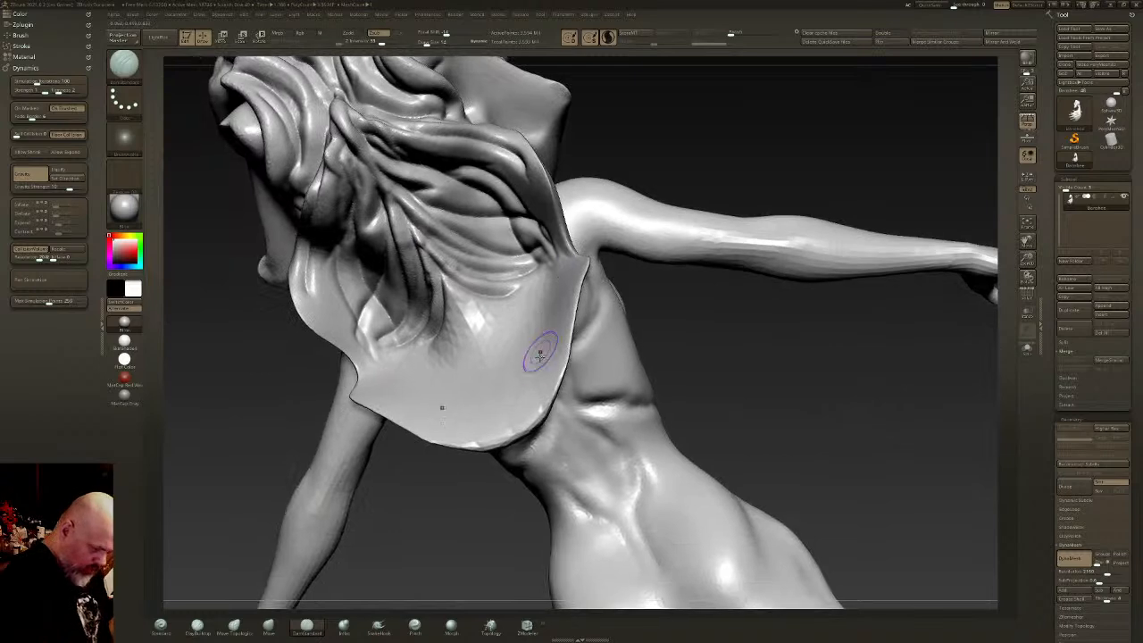
# - Extend the strand grooves down the smooth lower flap of hair hanging behind the back
pyautogui.moveTo(545, 270); pyautogui.dragTo(534, 432)
pyautogui.moveTo(526, 375); pyautogui.dragTo(604, 423, button='right')
pyautogui.moveTo(519, 256)
pyautogui.mouseDown()
pyautogui.moveTo(522, 425)
pyautogui.moveTo(503, 423)
pyautogui.moveTo(485, 313)
pyautogui.moveTo(523, 248)
pyautogui.moveTo(485, 327)
pyautogui.moveTo(486, 370)
pyautogui.mouseUp()
pyautogui.moveTo(444, 320)
pyautogui.mouseDown()
pyautogui.moveTo(489, 293)
pyautogui.moveTo(414, 281)
pyautogui.moveTo(486, 265)
pyautogui.moveTo(428, 289)
pyautogui.mouseUp()
pyautogui.moveTo(446, 285)
pyautogui.mouseDown(button='right')
pyautogui.moveTo(557, 342)
pyautogui.moveTo(625, 250)
pyautogui.moveTo(616, 333)
pyautogui.mouseUp(button='right')
pyautogui.moveTo(617, 332)
pyautogui.mouseDown(button='right')
pyautogui.moveTo(681, 327)
pyautogui.moveTo(706, 379)
pyautogui.mouseUp(button='right')
pyautogui.moveTo(705, 380)
pyautogui.mouseDown(button='right')
pyautogui.moveTo(691, 361)
pyautogui.moveTo(702, 339)
pyautogui.moveTo(632, 360)
pyautogui.moveTo(607, 308)
pyautogui.mouseUp(button='right')
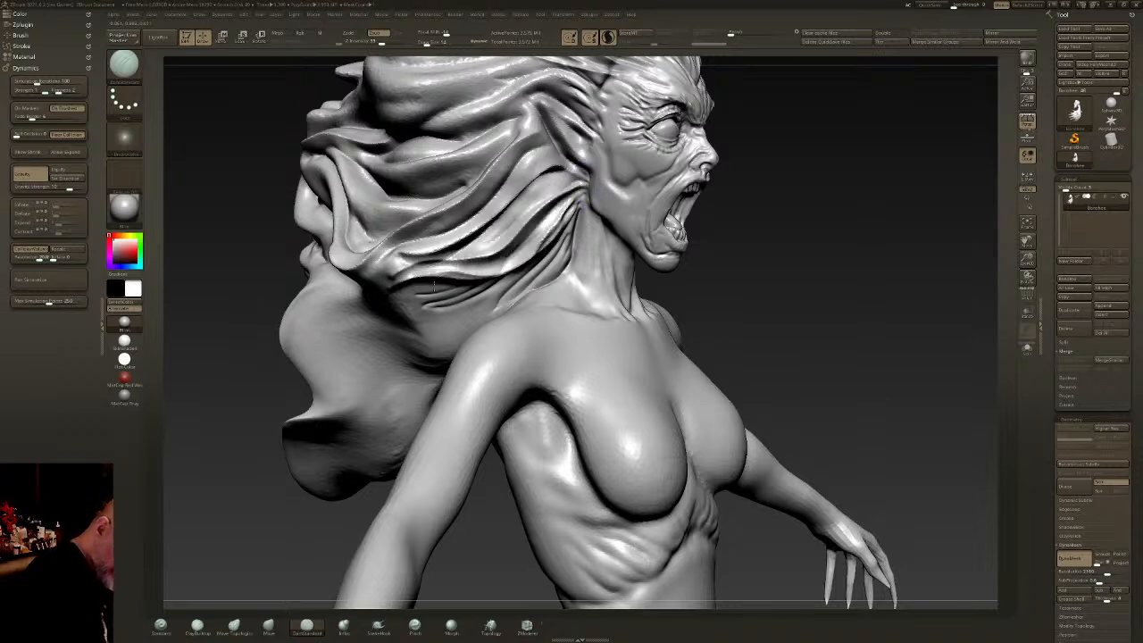
# - Carve a groove through the side locks below the ear, and smooth the hair edge at the neck and shoulder
pyautogui.moveTo(515, 211); pyautogui.dragTo(391, 268)
pyautogui.moveTo(391, 268); pyautogui.dragTo(469, 239, button='right')
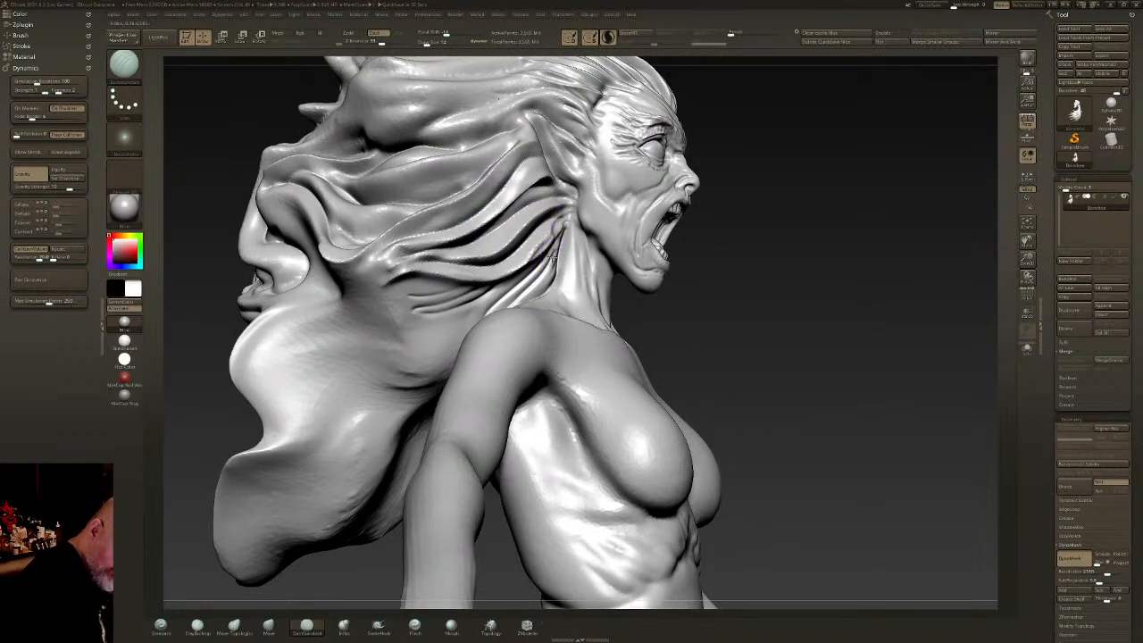
pyautogui.moveTo(487, 304); pyautogui.dragTo(562, 238, button='right')
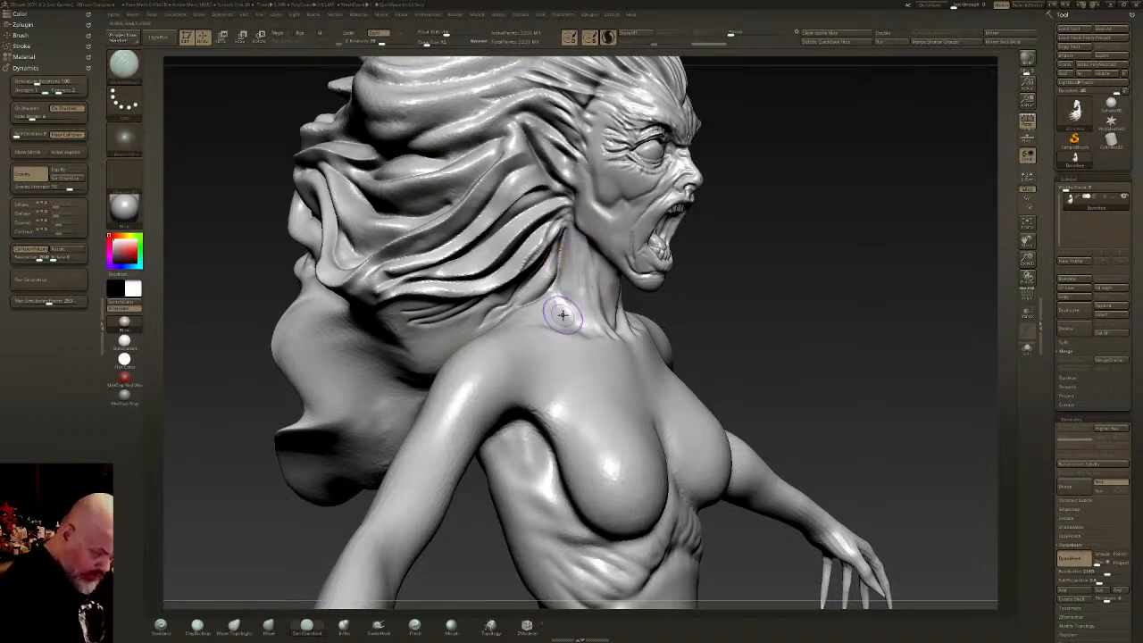
pyautogui.keyDown('shift'); pyautogui.moveTo(557, 283); pyautogui.dragTo(550, 266); pyautogui.keyUp('shift')
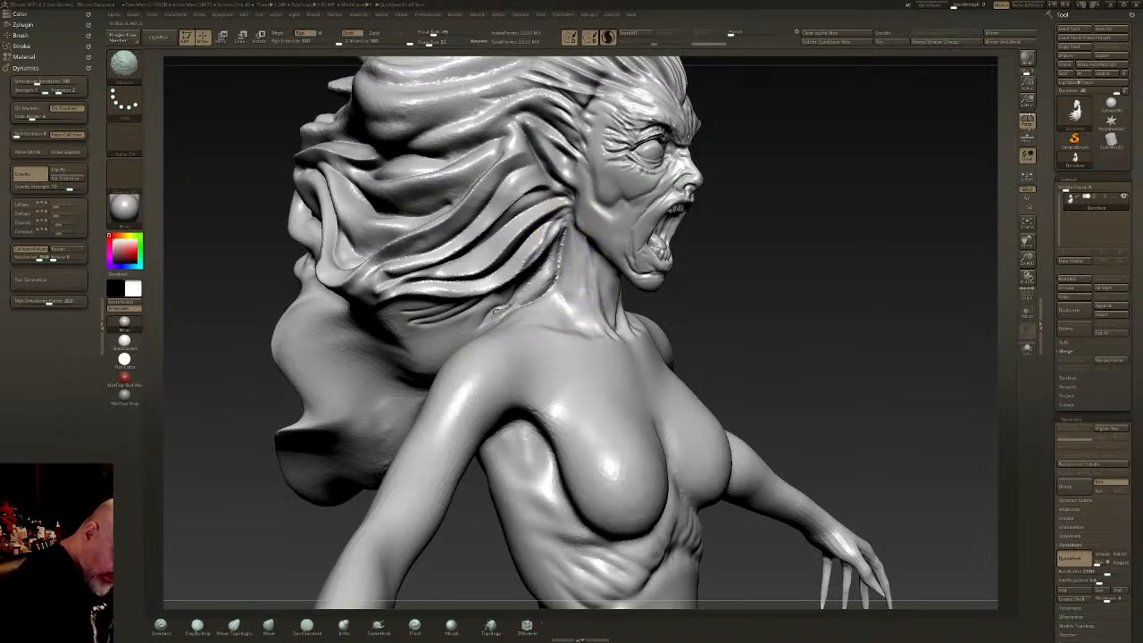
pyautogui.keyDown('shift'); pyautogui.moveTo(435, 315); pyautogui.dragTo(420, 317); pyautogui.keyUp('shift')
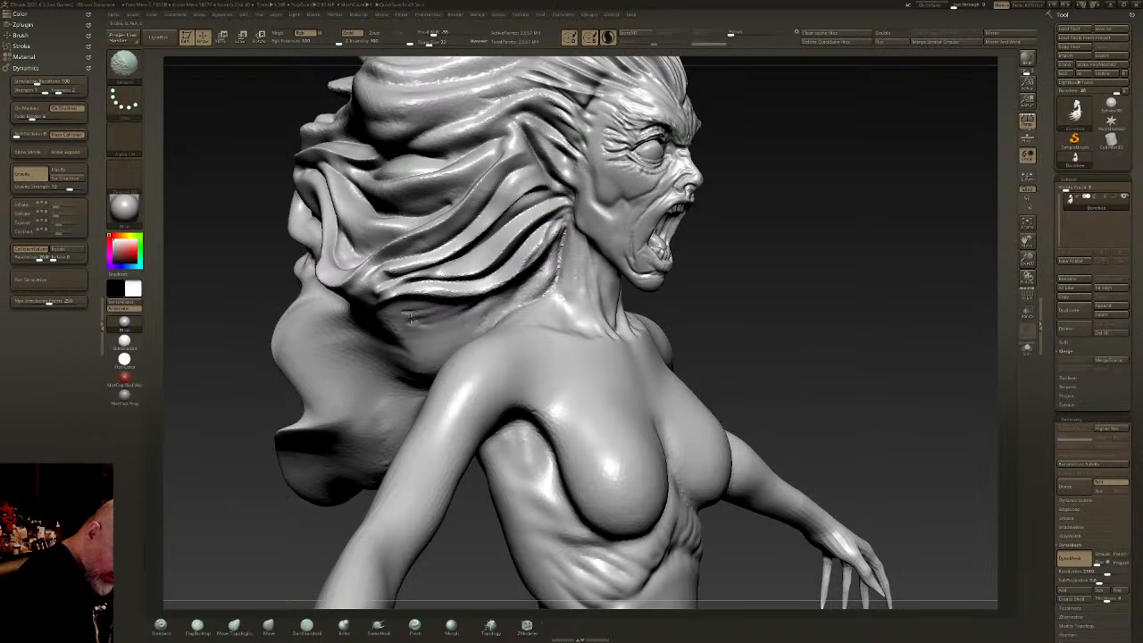
# - Smooth the shallow strands above the shoulder and recarve the grooves in the lowest side locks
pyautogui.moveTo(543, 282); pyautogui.dragTo(577, 260, button='right')
pyautogui.moveTo(541, 293)
pyautogui.mouseDown()
pyautogui.moveTo(559, 229)
pyautogui.moveTo(547, 266)
pyautogui.mouseUp()
pyautogui.keyDown('shift'); pyautogui.moveTo(465, 290); pyautogui.dragTo(400, 307); pyautogui.keyUp('shift')
pyautogui.moveTo(507, 292); pyautogui.dragTo(377, 318)
pyautogui.moveTo(452, 288); pyautogui.dragTo(536, 291, button='right')
pyautogui.moveTo(444, 297)
pyautogui.mouseDown()
pyautogui.moveTo(308, 353)
pyautogui.moveTo(333, 296)
pyautogui.moveTo(427, 296)
pyautogui.moveTo(314, 270)
pyautogui.moveTo(267, 330)
pyautogui.moveTo(268, 384)
pyautogui.moveTo(291, 375)
pyautogui.moveTo(276, 307)
pyautogui.moveTo(344, 265)
pyautogui.moveTo(398, 306)
pyautogui.moveTo(453, 284)
pyautogui.mouseUp()
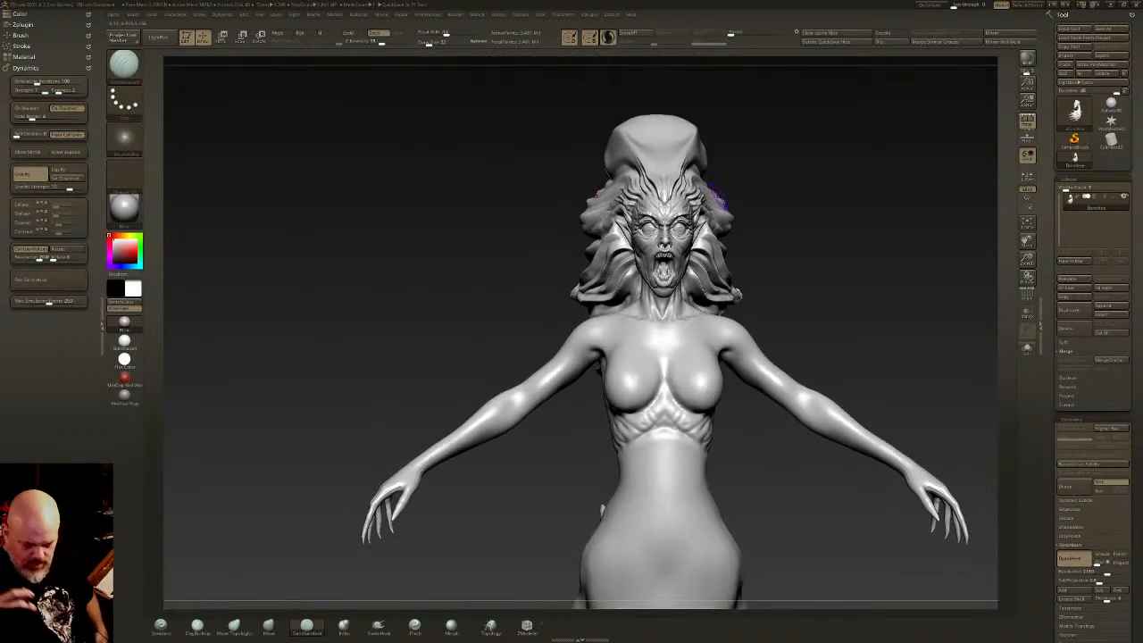
# - Carve long strand grooves sweeping back from the forehead hairline over the smooth crown of the hair
pyautogui.moveTo(717, 197)
pyautogui.mouseDown(button='right')
pyautogui.moveTo(634, 210)
pyautogui.moveTo(760, 235)
pyautogui.moveTo(642, 384)
pyautogui.moveTo(727, 350)
pyautogui.moveTo(731, 270)
pyautogui.mouseUp(button='right')
pyautogui.moveTo(701, 290)
pyautogui.mouseDown()
pyautogui.moveTo(624, 286)
pyautogui.moveTo(558, 323)
pyautogui.mouseUp()
pyautogui.moveTo(734, 243)
pyautogui.mouseDown(button='right')
pyautogui.moveTo(719, 286)
pyautogui.moveTo(721, 247)
pyautogui.moveTo(754, 234)
pyautogui.moveTo(744, 214)
pyautogui.mouseUp(button='right')
pyautogui.moveTo(729, 219)
pyautogui.mouseDown()
pyautogui.moveTo(595, 281)
pyautogui.moveTo(666, 231)
pyautogui.moveTo(621, 252)
pyautogui.mouseUp()
pyautogui.moveTo(618, 233)
pyautogui.mouseDown(button='right')
pyautogui.moveTo(705, 223)
pyautogui.moveTo(656, 237)
pyautogui.mouseUp(button='right')
pyautogui.moveTo(562, 292); pyautogui.dragTo(510, 312)
pyautogui.moveTo(620, 275); pyautogui.dragTo(541, 305)
pyautogui.moveTo(662, 240); pyautogui.dragTo(552, 287)
pyautogui.moveTo(609, 245); pyautogui.dragTo(557, 282)
pyautogui.moveTo(647, 235)
pyautogui.mouseDown()
pyautogui.moveTo(588, 257)
pyautogui.moveTo(573, 279)
pyautogui.moveTo(591, 252)
pyautogui.mouseUp()
pyautogui.moveTo(662, 215); pyautogui.dragTo(525, 301)
# - Carve additional swept-back strands across the top of the hair mass
pyautogui.moveTo(643, 268); pyautogui.dragTo(571, 261, button='right')
pyautogui.moveTo(728, 215); pyautogui.dragTo(687, 222, button='right')
pyautogui.moveTo(687, 221)
pyautogui.mouseDown()
pyautogui.moveTo(741, 250)
pyautogui.moveTo(661, 230)
pyautogui.mouseUp()
pyautogui.moveTo(730, 198); pyautogui.dragTo(685, 211)
pyautogui.moveTo(756, 213); pyautogui.dragTo(666, 211)
pyautogui.moveTo(688, 201); pyautogui.dragTo(727, 193, button='right')
pyautogui.moveTo(727, 189)
pyautogui.mouseDown()
pyautogui.moveTo(664, 198)
pyautogui.moveTo(634, 150)
pyautogui.mouseUp()
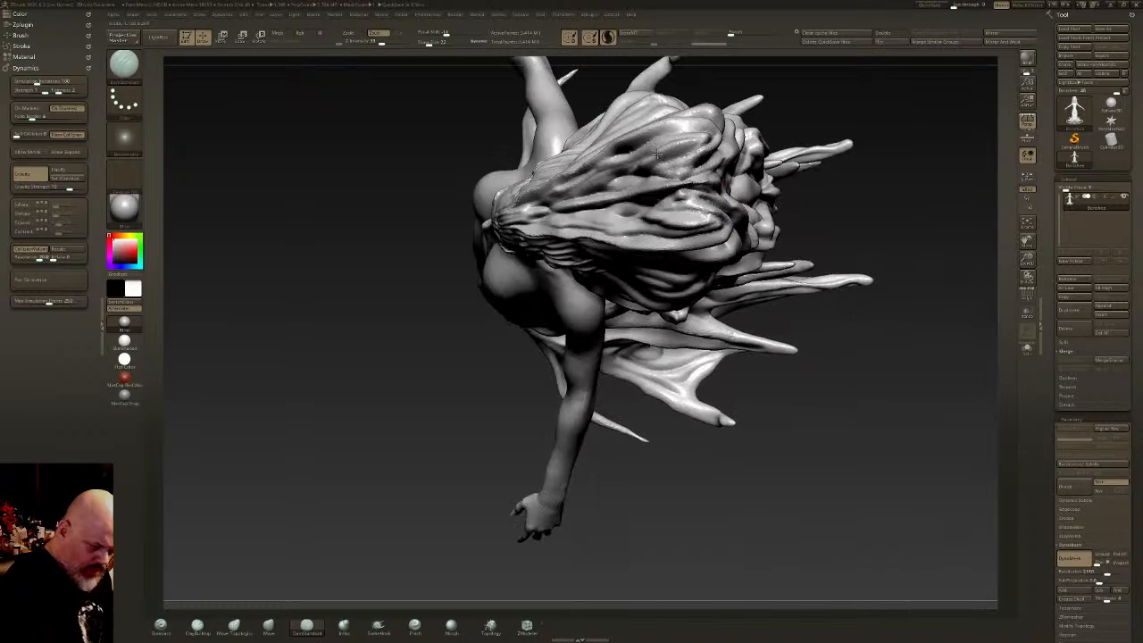
# - Continue the strand grooves from the crown over the rear of the upper hair mass
pyautogui.moveTo(663, 198); pyautogui.dragTo(580, 213)
pyautogui.moveTo(581, 212); pyautogui.dragTo(696, 214, button='right')
pyautogui.moveTo(696, 214)
pyautogui.mouseDown()
pyautogui.moveTo(759, 223)
pyautogui.moveTo(741, 191)
pyautogui.moveTo(794, 233)
pyautogui.mouseUp()
pyautogui.moveTo(732, 211)
pyautogui.mouseDown()
pyautogui.moveTo(775, 234)
pyautogui.moveTo(770, 263)
pyautogui.mouseUp()
pyautogui.moveTo(774, 267); pyautogui.dragTo(734, 296, button='right')
pyautogui.moveTo(723, 293); pyautogui.dragTo(753, 211)
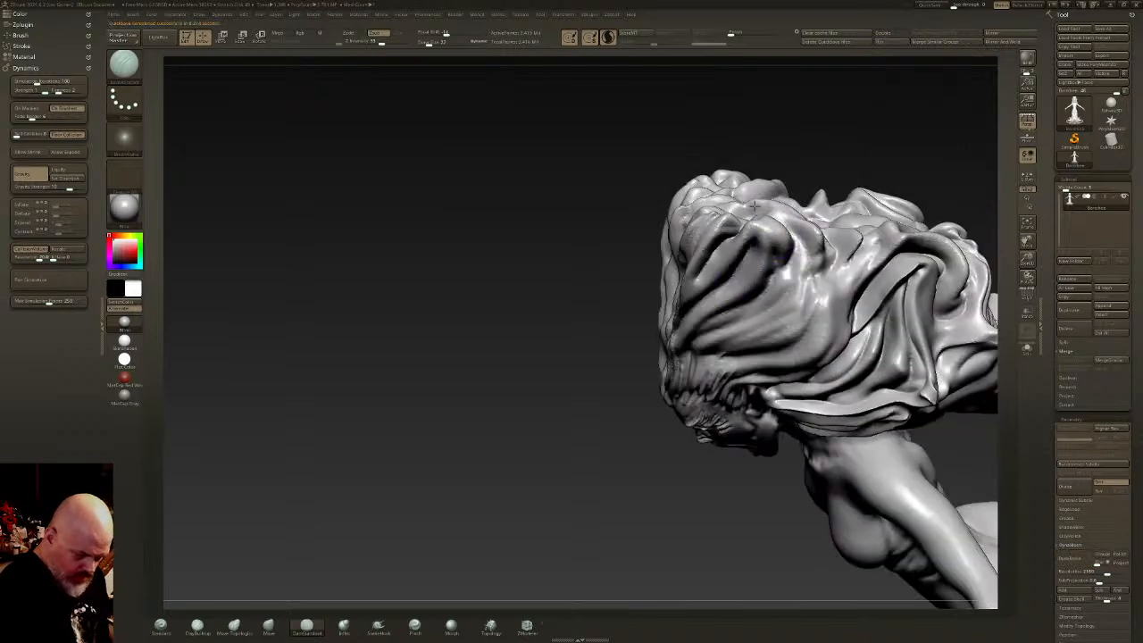
# - Carve curved strand grooves down the side of the raised crown toward the temple and ear
pyautogui.moveTo(752, 225); pyautogui.dragTo(766, 211, button='right')
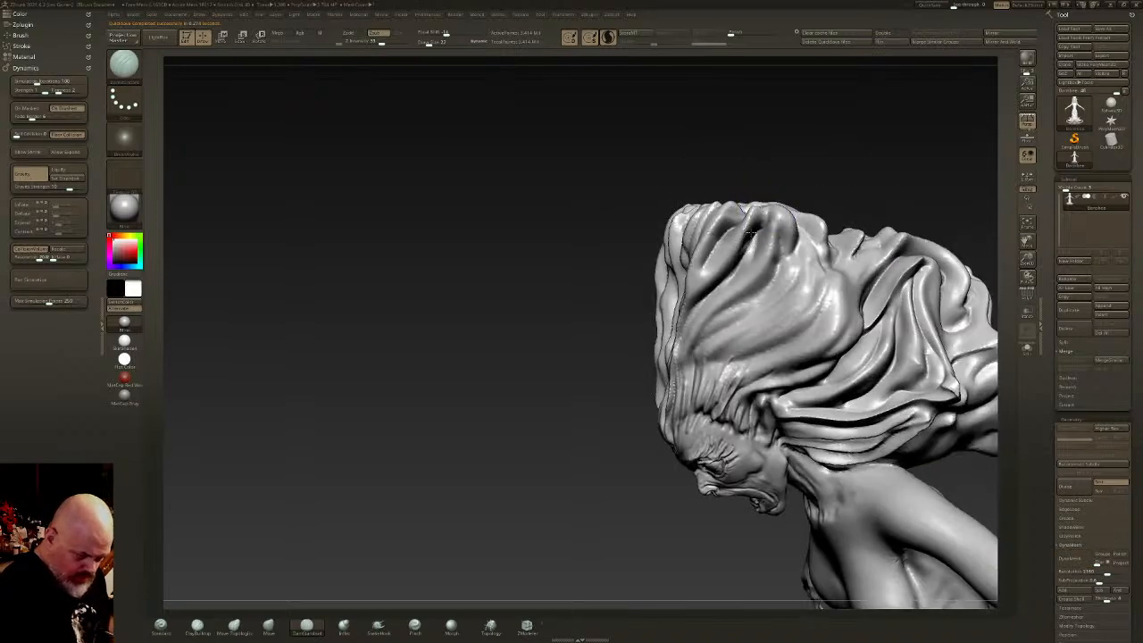
pyautogui.moveTo(740, 224); pyautogui.dragTo(692, 290)
pyautogui.moveTo(777, 234)
pyautogui.mouseDown()
pyautogui.moveTo(716, 309)
pyautogui.moveTo(693, 375)
pyautogui.mouseUp()
pyautogui.moveTo(760, 300)
pyautogui.mouseDown()
pyautogui.moveTo(816, 237)
pyautogui.moveTo(759, 339)
pyautogui.moveTo(707, 397)
pyautogui.mouseUp()
pyautogui.moveTo(716, 396); pyautogui.dragTo(848, 254)
pyautogui.moveTo(816, 321)
pyautogui.mouseDown()
pyautogui.moveTo(727, 388)
pyautogui.moveTo(858, 274)
pyautogui.moveTo(802, 355)
pyautogui.moveTo(750, 381)
pyautogui.mouseUp()
pyautogui.moveTo(743, 312); pyautogui.dragTo(803, 252)
# - Carve short grooves into the tangled locks at the back of the crown
pyautogui.moveTo(800, 254); pyautogui.dragTo(803, 297, button='right')
pyautogui.moveTo(763, 194)
pyautogui.mouseDown()
pyautogui.moveTo(789, 255)
pyautogui.moveTo(800, 221)
pyautogui.moveTo(813, 257)
pyautogui.moveTo(813, 241)
pyautogui.mouseUp()
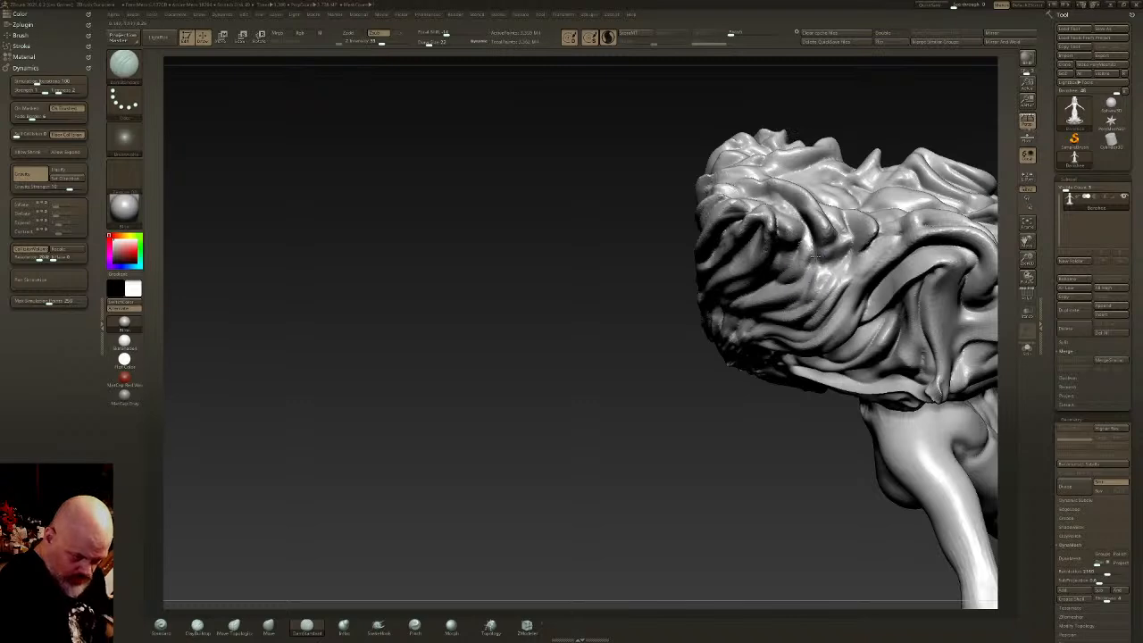
pyautogui.moveTo(808, 234); pyautogui.dragTo(785, 201, button='right')
pyautogui.moveTo(818, 212)
pyautogui.mouseDown()
pyautogui.moveTo(839, 136)
pyautogui.moveTo(808, 206)
pyautogui.moveTo(831, 143)
pyautogui.moveTo(814, 170)
pyautogui.mouseUp()
pyautogui.moveTo(815, 169); pyautogui.dragTo(762, 337, button='right')
# - Carve the abdomen's central groove and navel below the ribs, and smooth the surrounding surface
pyautogui.keyDown('ctrl'); pyautogui.moveTo(749, 392); pyautogui.dragTo(645, 409, button='right'); pyautogui.keyUp('ctrl')
pyautogui.keyDown('ctrl'); pyautogui.moveTo(645, 409); pyautogui.dragTo(649, 379, button='right'); pyautogui.keyUp('ctrl')
pyautogui.keyDown('ctrl'); pyautogui.moveTo(642, 469); pyautogui.dragTo(574, 205, button='right'); pyautogui.keyUp('ctrl')
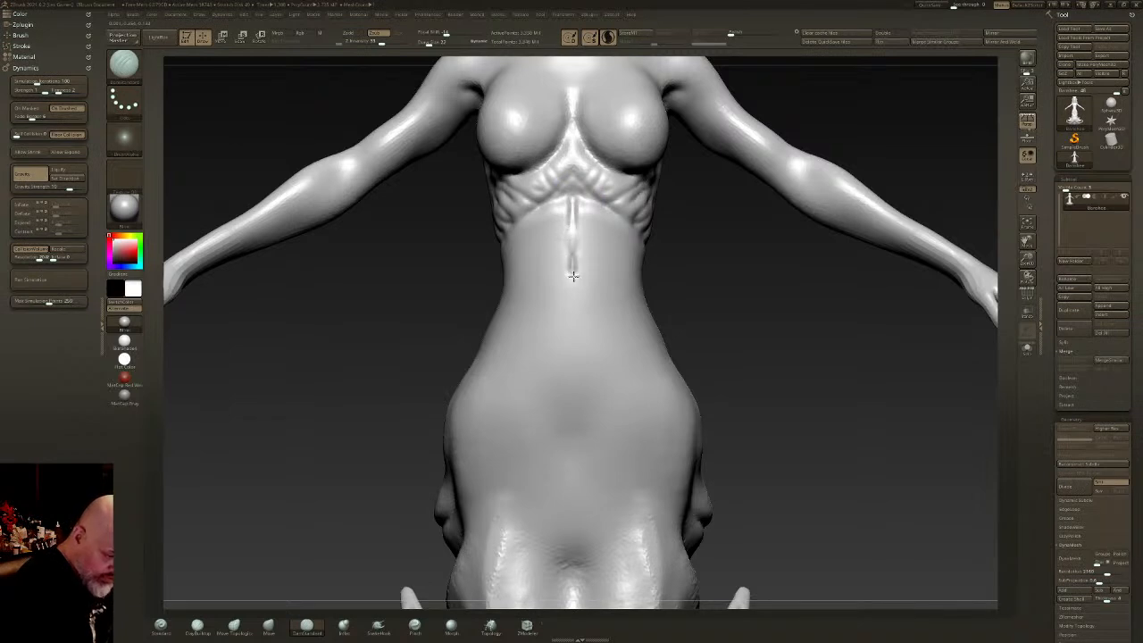
pyautogui.press('ctrl')
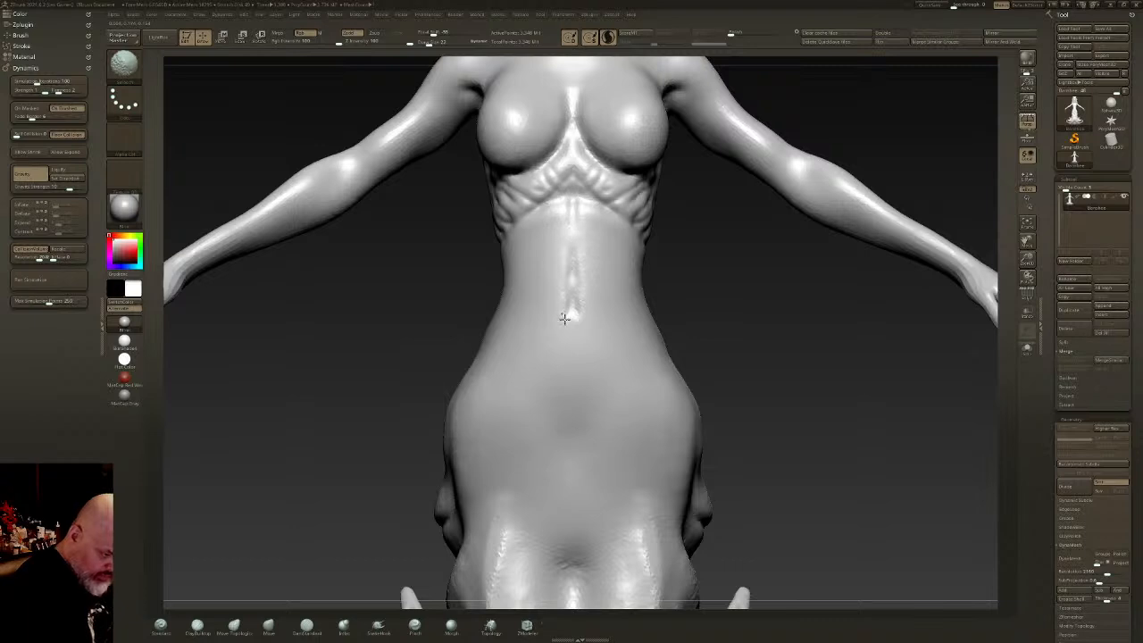
pyautogui.keyDown('shift'); pyautogui.moveTo(610, 150); pyautogui.dragTo(572, 245); pyautogui.keyUp('shift')
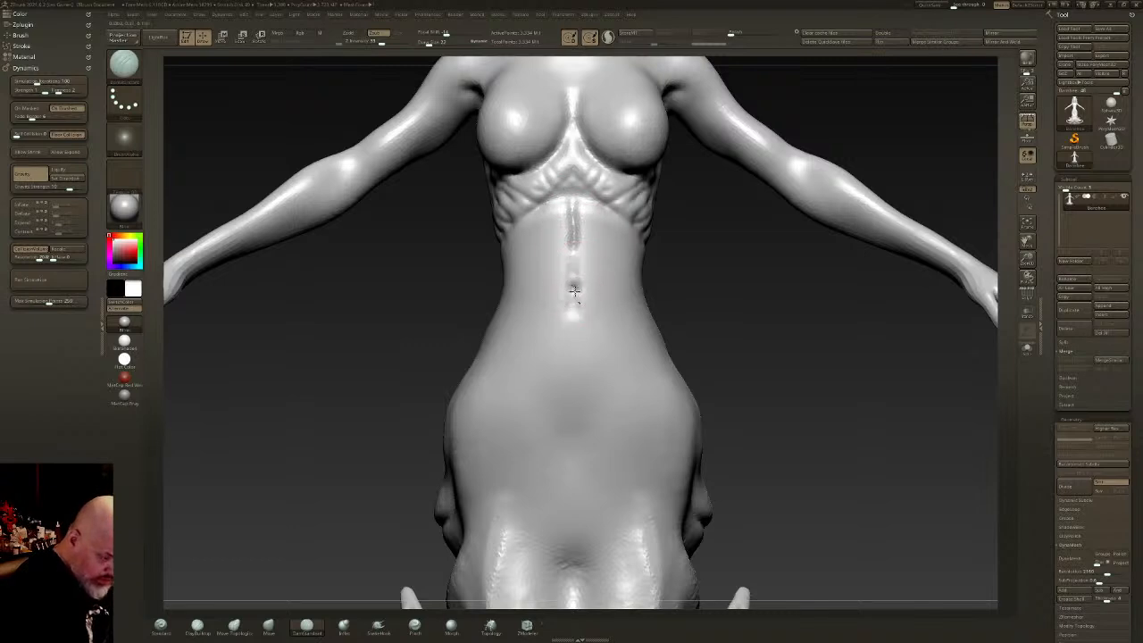
pyautogui.keyDown('shift'); pyautogui.moveTo(576, 342); pyautogui.dragTo(576, 245); pyautogui.keyUp('shift')
pyautogui.press('shift')
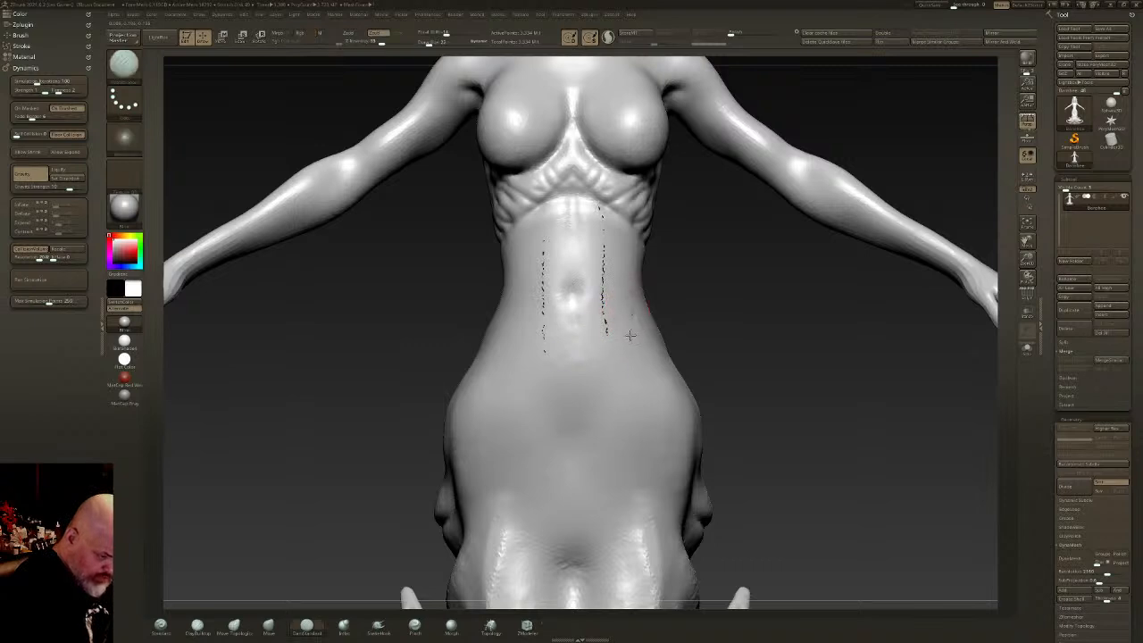
# - Carve symmetrical V-shaped creases from the hips toward the groin and smooth their lower ends
pyautogui.press('ctrl')
pyautogui.moveTo(632, 337)
pyautogui.mouseDown()
pyautogui.moveTo(635, 327)
pyautogui.moveTo(607, 359)
pyautogui.moveTo(617, 355)
pyautogui.moveTo(592, 408)
pyautogui.moveTo(627, 323)
pyautogui.mouseUp()
pyautogui.click(608, 38)
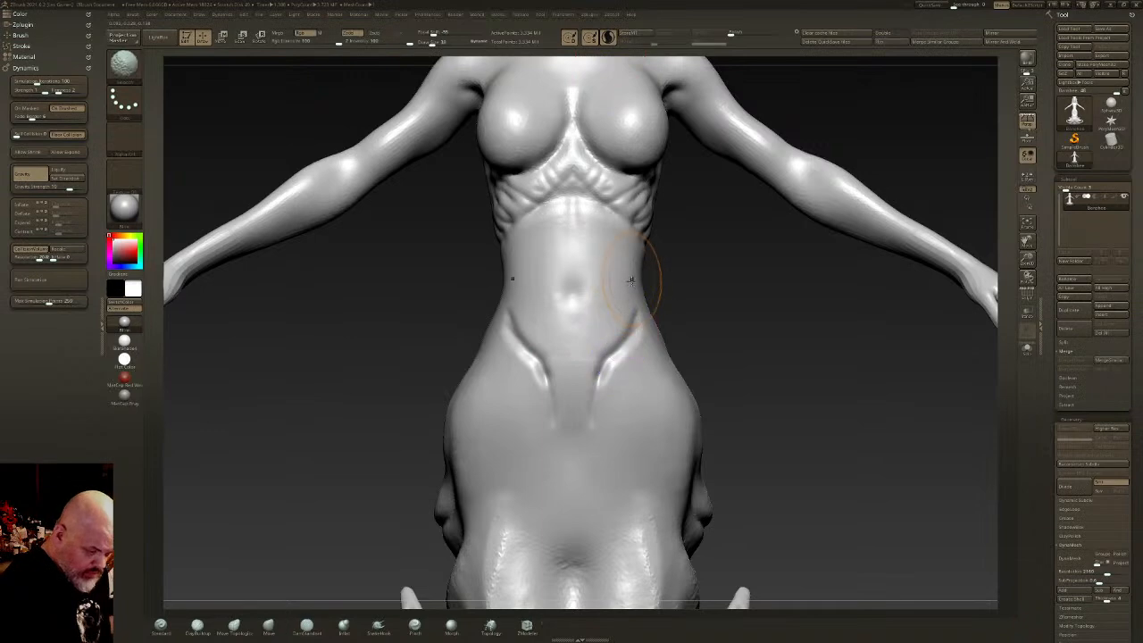
pyautogui.keyDown('shift'); pyautogui.moveTo(596, 394); pyautogui.dragTo(592, 432); pyautogui.keyUp('shift')
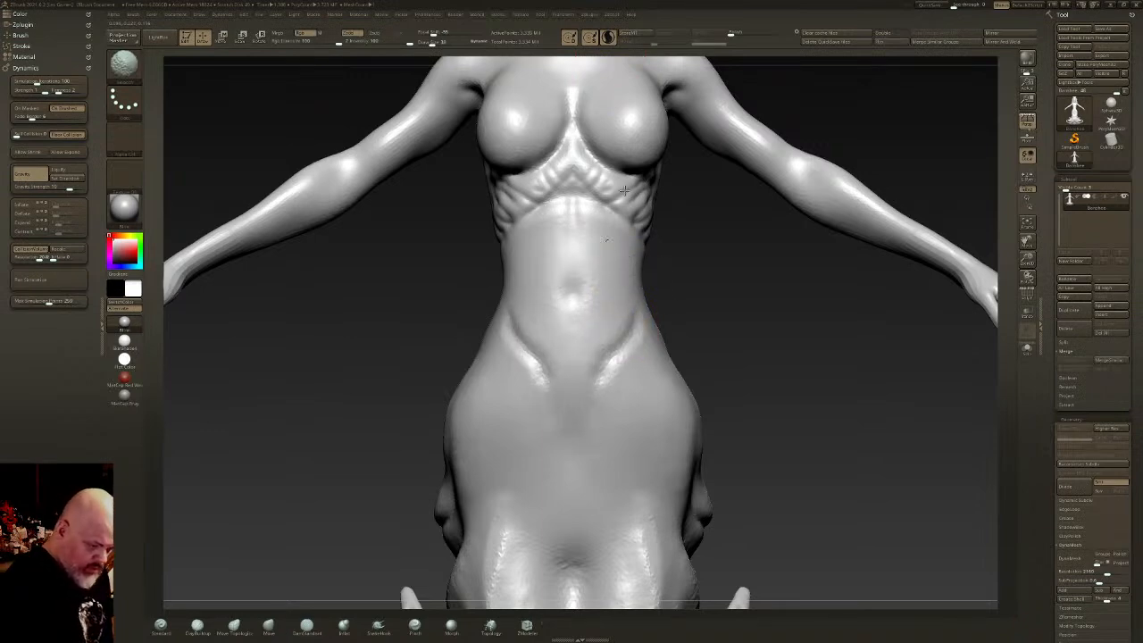
# - Sculpt the side abdominal muscle grooves between the ribs and hips, and blend them into the hip creases
pyautogui.moveTo(625, 345)
pyautogui.mouseDown()
pyautogui.moveTo(603, 373)
pyautogui.moveTo(605, 414)
pyautogui.moveTo(624, 343)
pyautogui.moveTo(624, 279)
pyautogui.mouseUp()
pyautogui.moveTo(637, 236)
pyautogui.mouseDown()
pyautogui.moveTo(618, 291)
pyautogui.moveTo(632, 331)
pyautogui.mouseUp()
pyautogui.moveTo(623, 287); pyautogui.dragTo(638, 228)
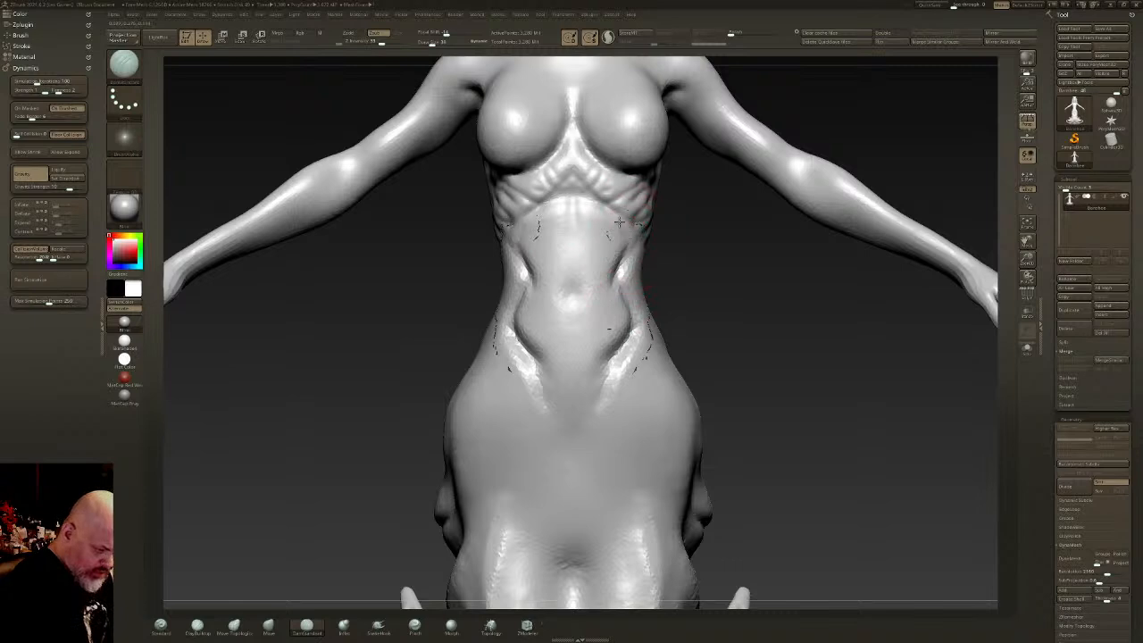
pyautogui.keyDown('shift'); pyautogui.moveTo(616, 243); pyautogui.dragTo(629, 420); pyautogui.keyUp('shift')
pyautogui.moveTo(530, 241)
pyautogui.mouseDown()
pyautogui.moveTo(538, 289)
pyautogui.moveTo(572, 305)
pyautogui.moveTo(555, 416)
pyautogui.mouseUp()
pyautogui.moveTo(532, 378)
pyautogui.mouseDown()
pyautogui.moveTo(558, 418)
pyautogui.moveTo(530, 365)
pyautogui.mouseUp()
# - Carve oblique muscle grooves along the side of the waist and continue them around onto the lower back
pyautogui.moveTo(536, 366)
pyautogui.mouseDown(button='right')
pyautogui.moveTo(615, 377)
pyautogui.moveTo(581, 375)
pyautogui.moveTo(485, 281)
pyautogui.mouseUp(button='right')
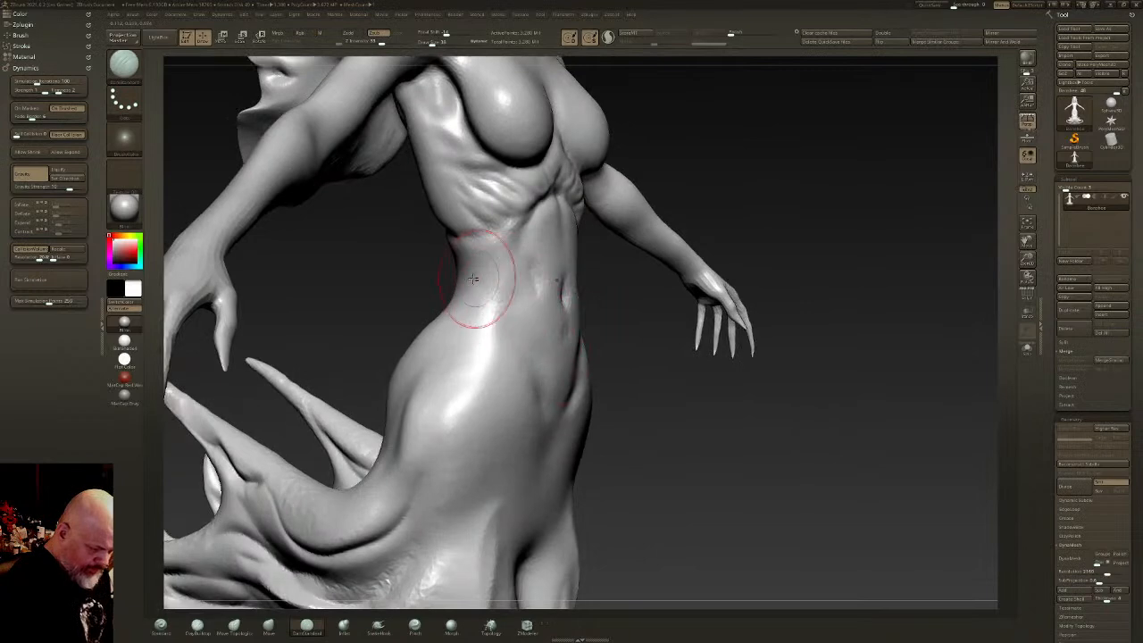
pyautogui.moveTo(475, 272); pyautogui.dragTo(518, 354)
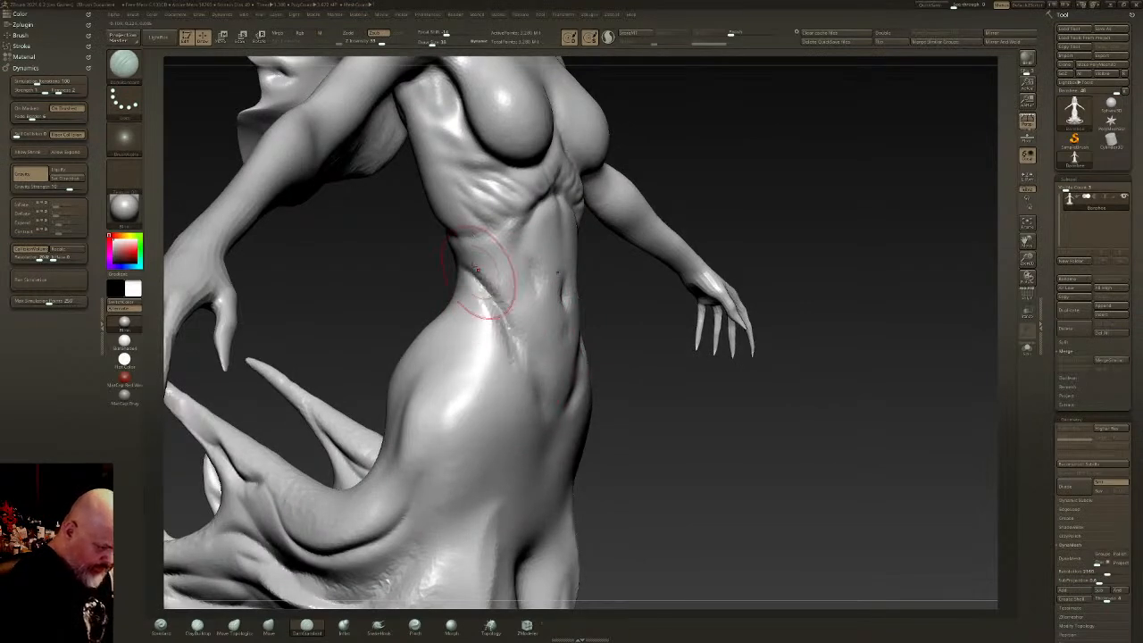
pyautogui.moveTo(454, 234)
pyautogui.mouseDown()
pyautogui.moveTo(520, 284)
pyautogui.moveTo(502, 290)
pyautogui.mouseUp()
pyautogui.moveTo(520, 295); pyautogui.dragTo(485, 242, button='right')
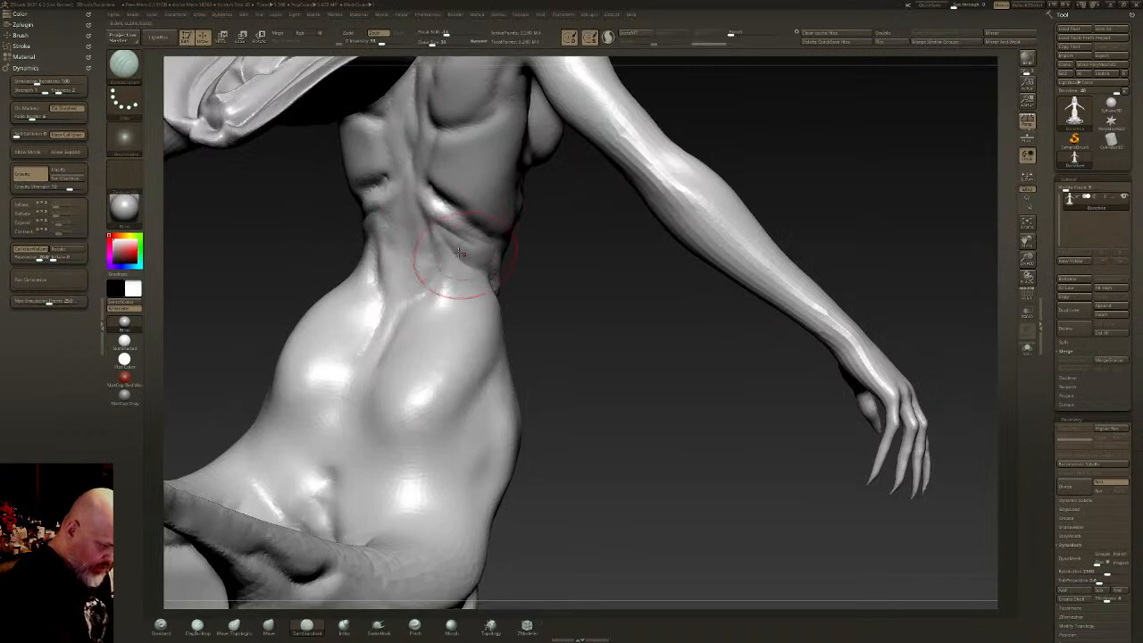
pyautogui.moveTo(456, 268)
pyautogui.mouseDown()
pyautogui.moveTo(431, 276)
pyautogui.moveTo(413, 248)
pyautogui.moveTo(397, 312)
pyautogui.moveTo(420, 155)
pyautogui.mouseUp()
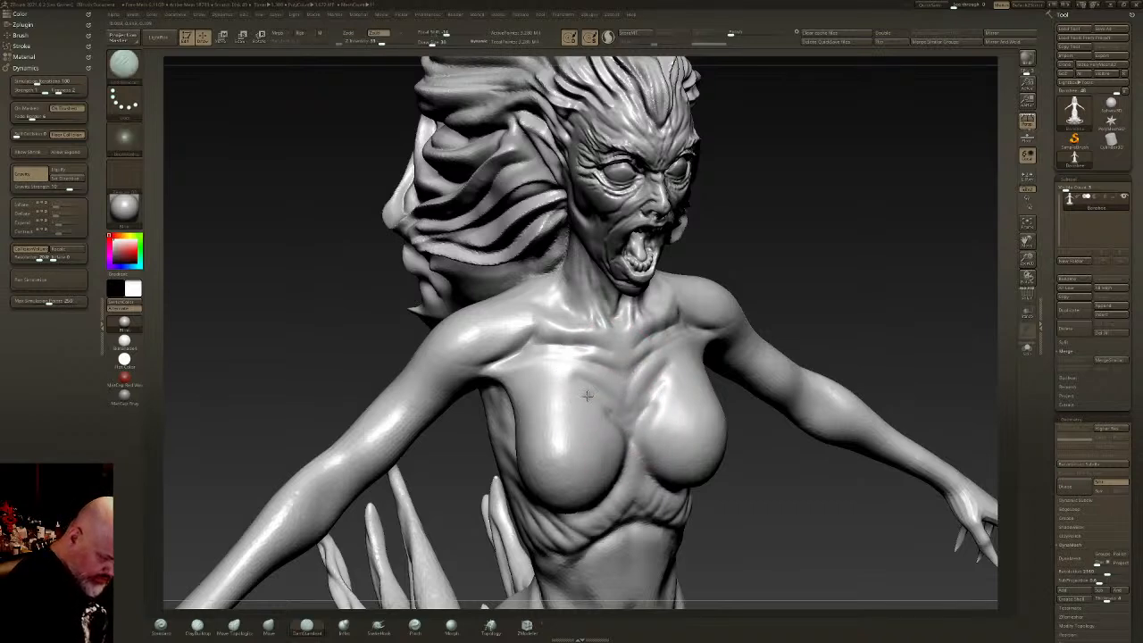
pyautogui.moveTo(512, 339); pyautogui.dragTo(429, 302, button='right')
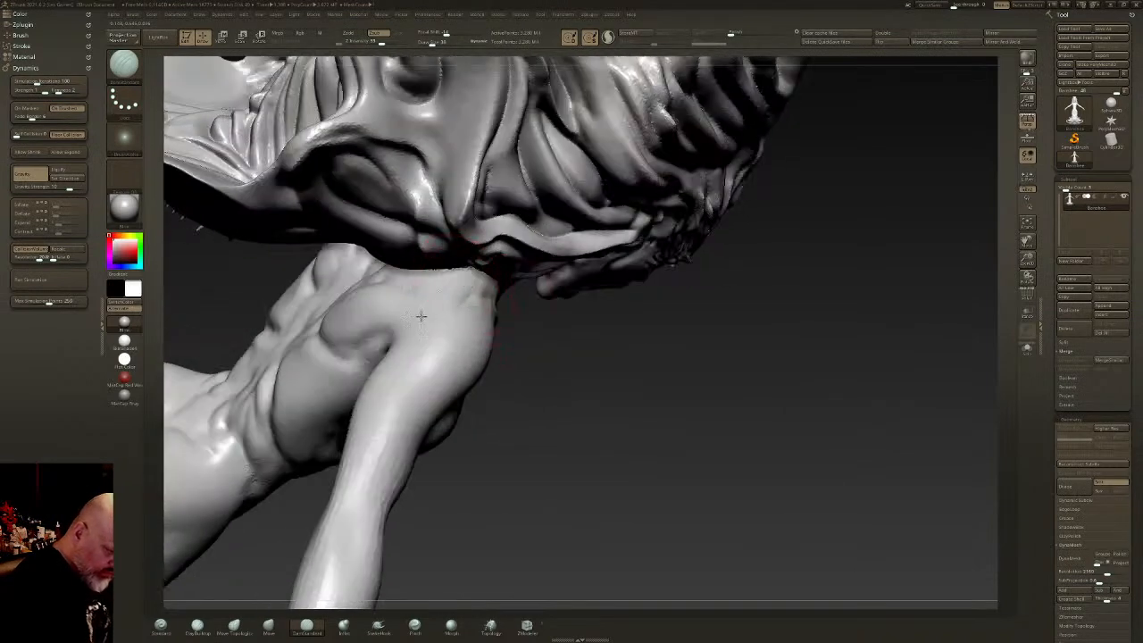
# - Carve muscle grooves along the back of the upper arm, over the elbow and into the forearm, and soften them
pyautogui.moveTo(394, 345); pyautogui.dragTo(451, 323, button='right')
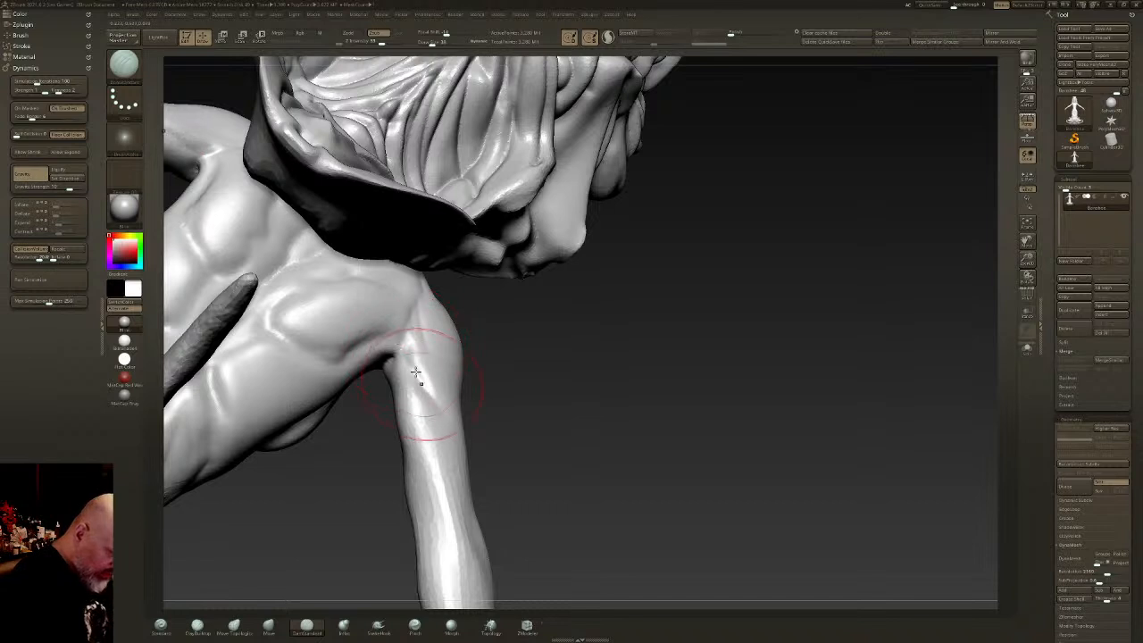
pyautogui.moveTo(455, 420); pyautogui.dragTo(485, 448, button='right')
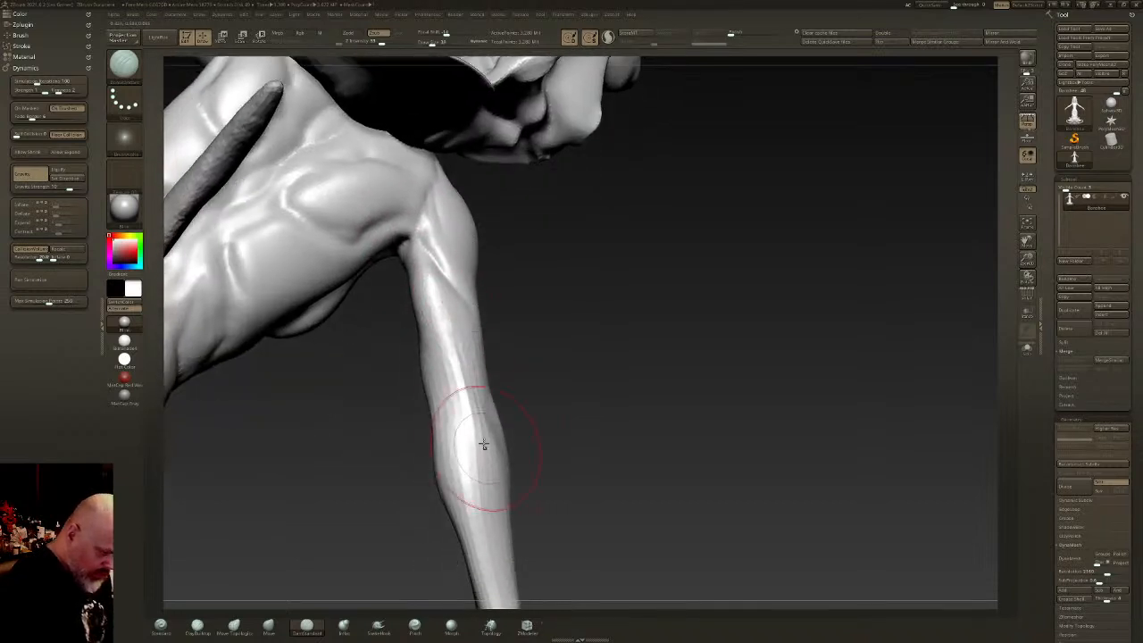
pyautogui.moveTo(483, 434); pyautogui.dragTo(490, 455)
pyautogui.moveTo(451, 414); pyautogui.dragTo(468, 473)
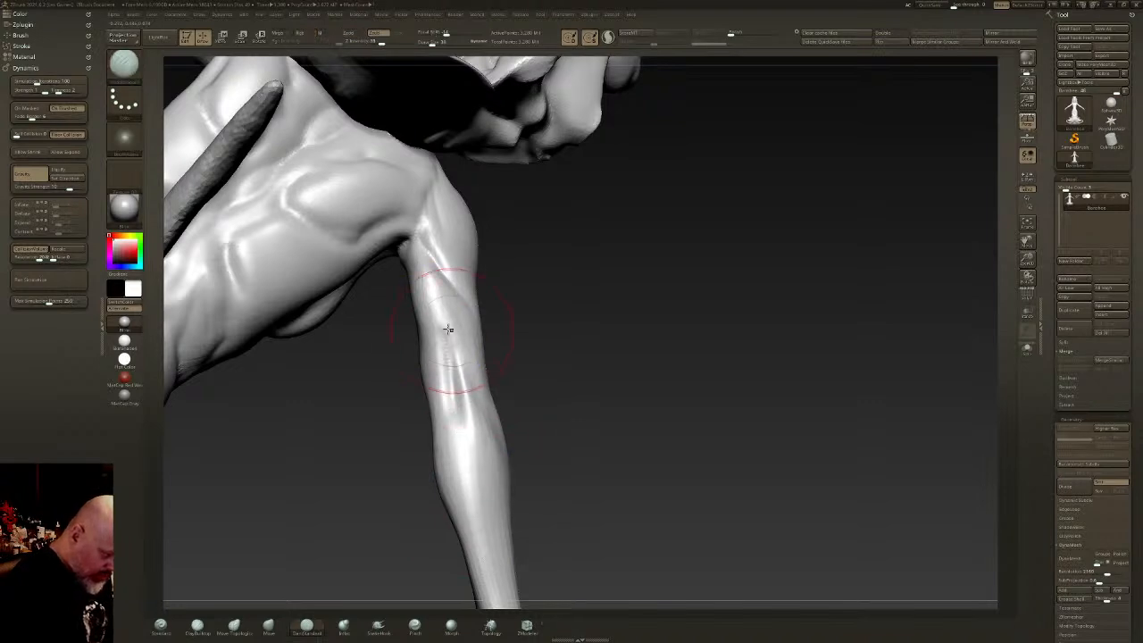
pyautogui.moveTo(447, 316); pyautogui.dragTo(479, 374)
pyautogui.moveTo(483, 489)
pyautogui.mouseDown()
pyautogui.moveTo(472, 498)
pyautogui.moveTo(457, 431)
pyautogui.mouseUp()
pyautogui.moveTo(469, 499); pyautogui.dragTo(492, 566)
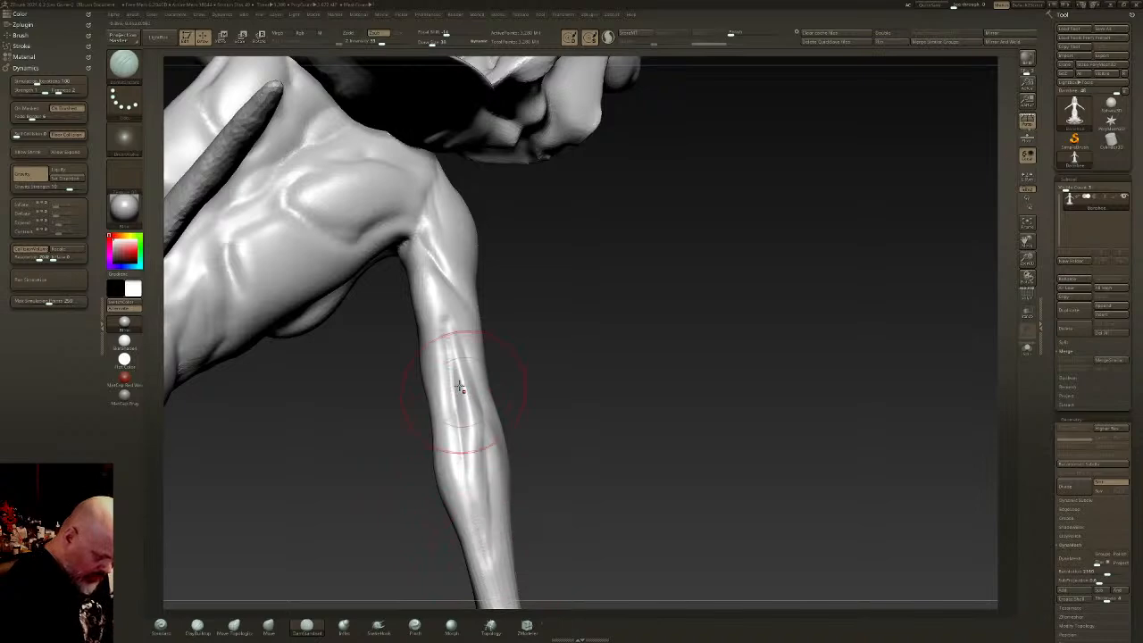
pyautogui.keyDown('shift'); pyautogui.moveTo(469, 399); pyautogui.dragTo(454, 392); pyautogui.keyUp('shift')
# - Carve the muscle separations on the front of the shoulder and along the biceps
pyautogui.moveTo(679, 420); pyautogui.dragTo(497, 350)
pyautogui.press('shift')
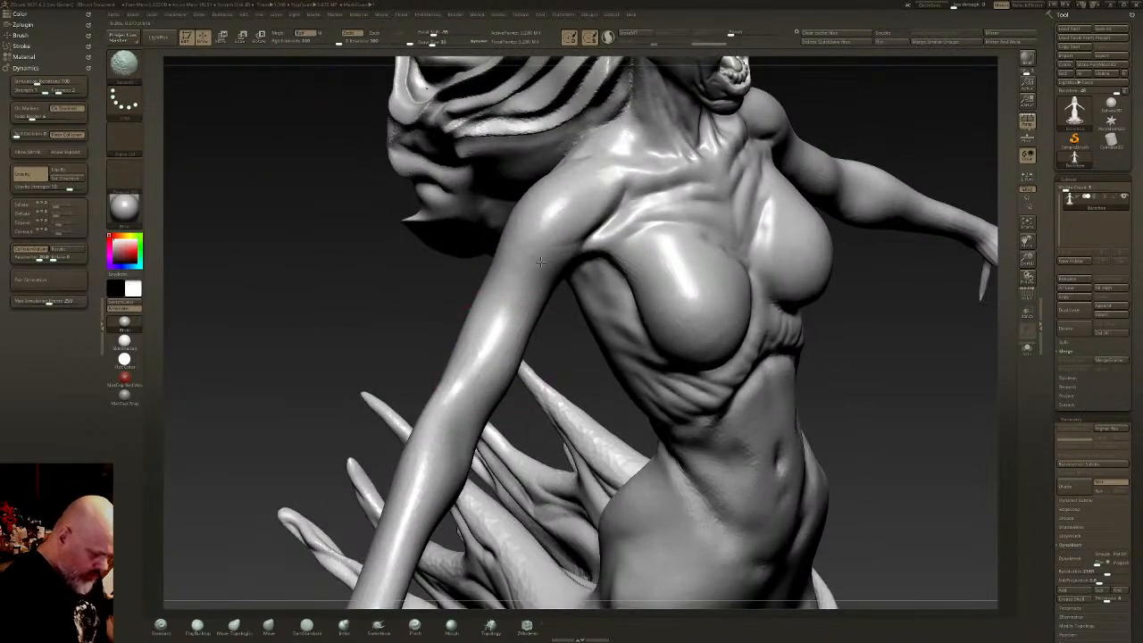
pyautogui.moveTo(542, 262); pyautogui.dragTo(567, 255, button='right')
pyautogui.moveTo(594, 248); pyautogui.dragTo(481, 318)
pyautogui.moveTo(480, 344)
pyautogui.mouseDown(button='right')
pyautogui.moveTo(456, 413)
pyautogui.moveTo(484, 379)
pyautogui.moveTo(581, 324)
pyautogui.mouseUp(button='right')
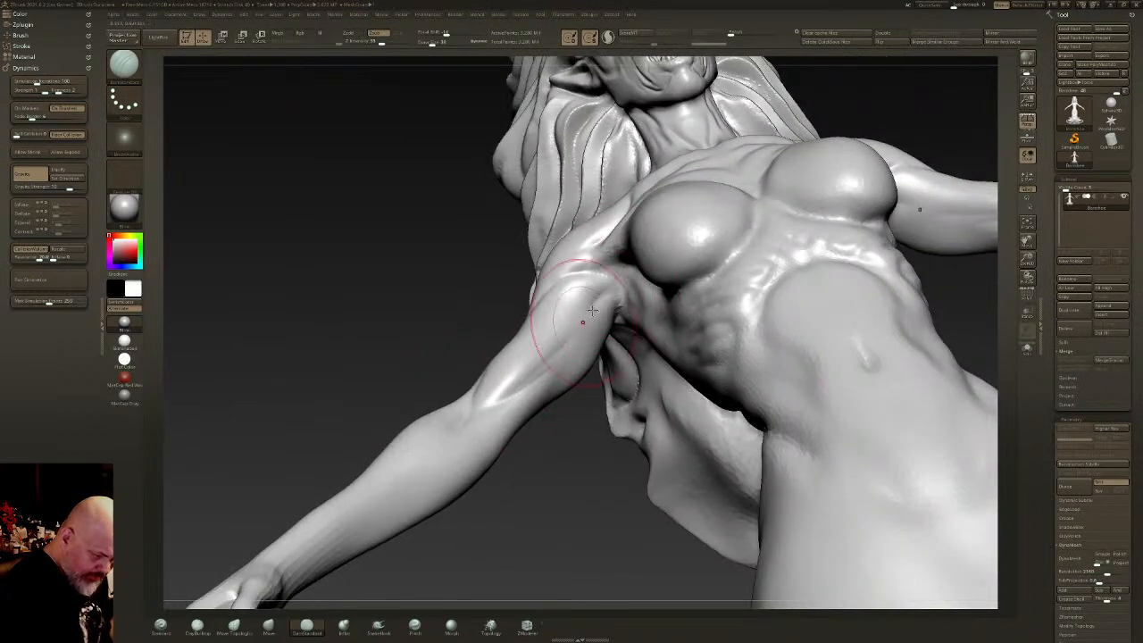
pyautogui.moveTo(567, 352); pyautogui.dragTo(516, 394)
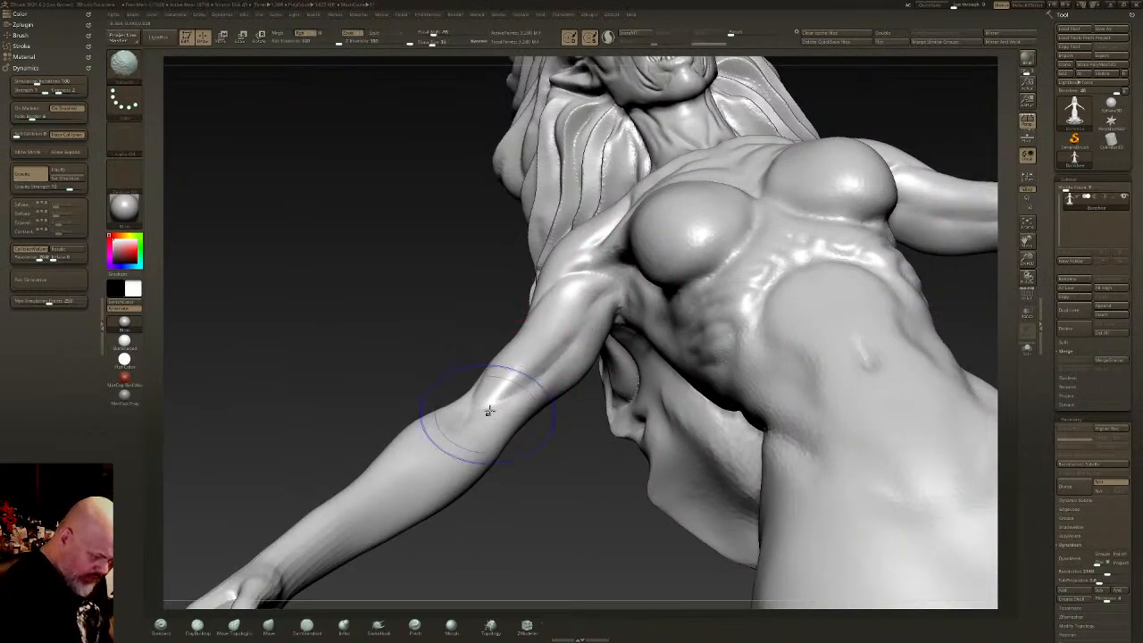
# - Define the inner elbow crease and carve muscle grooves from it into the forearm
pyautogui.moveTo(484, 416); pyautogui.dragTo(449, 424, button='right')
pyautogui.moveTo(507, 395); pyautogui.dragTo(462, 461)
pyautogui.keyDown('alt'); pyautogui.moveTo(495, 399); pyautogui.dragTo(541, 287, button='right'); pyautogui.keyUp('alt')
pyautogui.moveTo(536, 306); pyautogui.dragTo(461, 427)
pyautogui.moveTo(498, 384)
pyautogui.mouseDown()
pyautogui.moveTo(463, 435)
pyautogui.moveTo(497, 386)
pyautogui.mouseUp()
pyautogui.moveTo(514, 398)
pyautogui.keyDown('ctrl'); pyautogui.mouseDown(button='right')
pyautogui.moveTo(536, 298)
pyautogui.moveTo(606, 328)
pyautogui.mouseUp(button='right'); pyautogui.keyUp('ctrl')
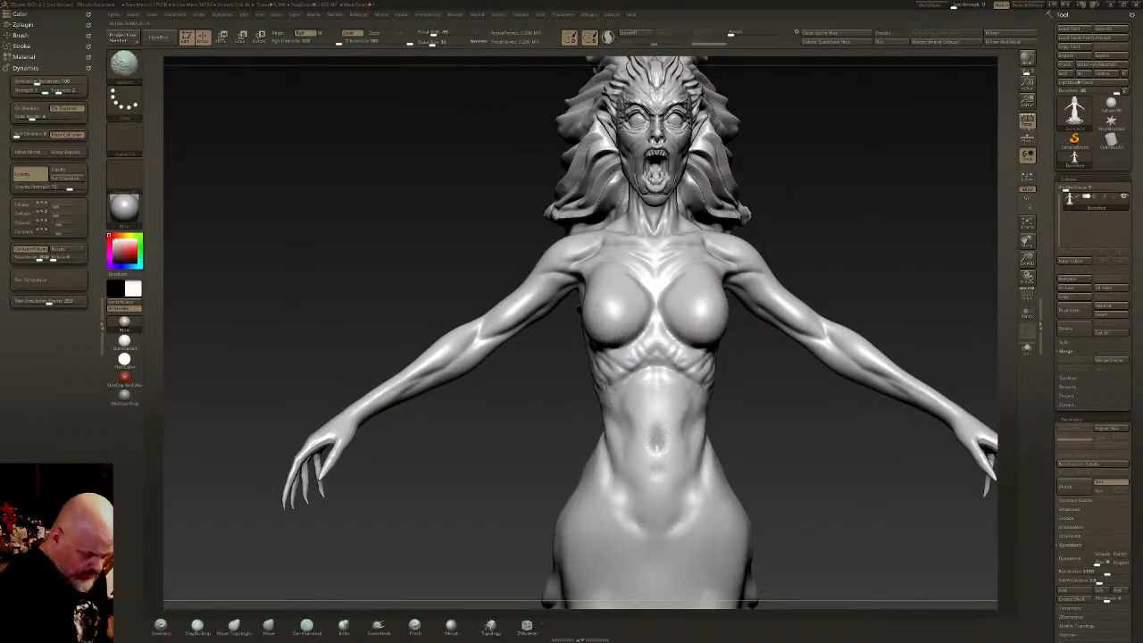
# - Deepen the navel and refine and smooth the abdomen's central groove above it
pyautogui.moveTo(658, 376); pyautogui.dragTo(668, 438, button='right')
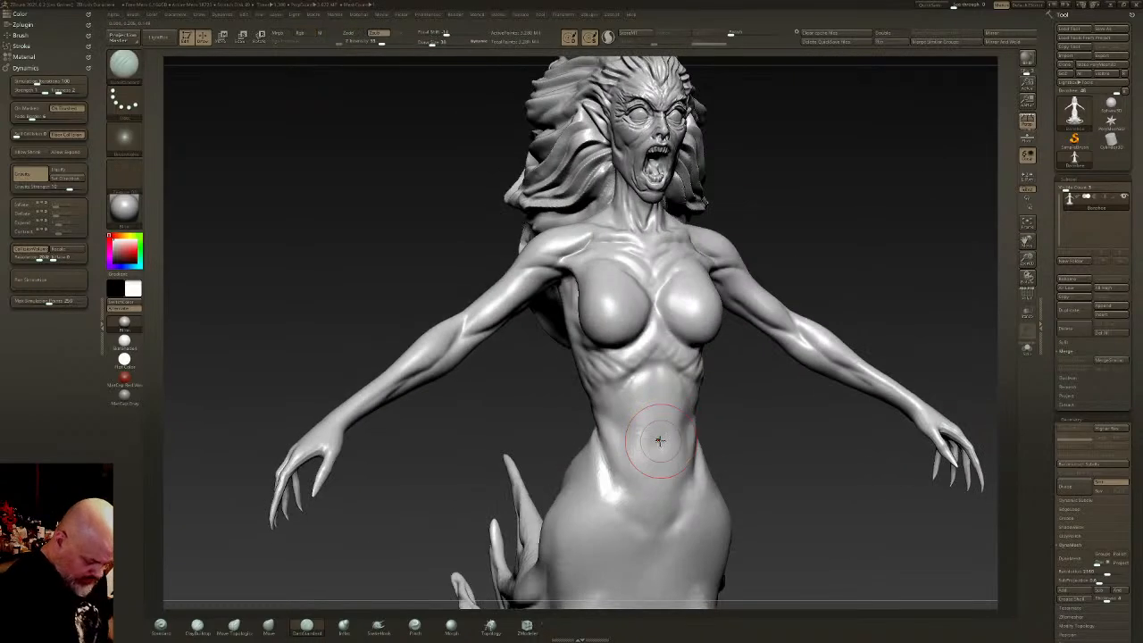
pyautogui.keyDown('shift'); pyautogui.moveTo(656, 431); pyautogui.dragTo(661, 449, button='right'); pyautogui.keyUp('shift')
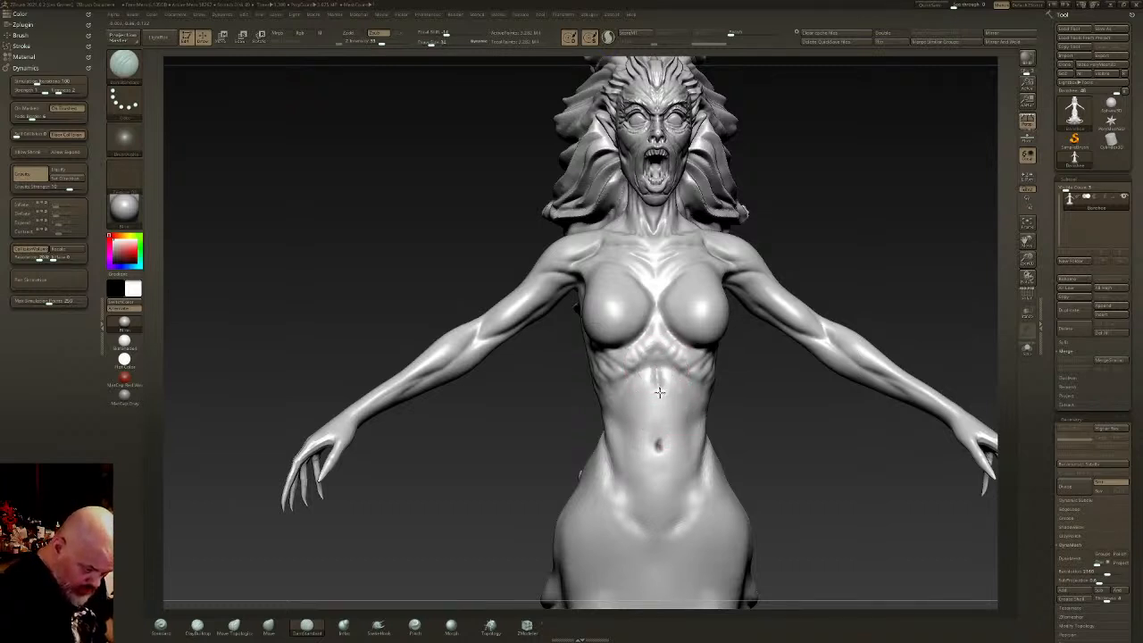
pyautogui.keyDown('shift'); pyautogui.moveTo(665, 400); pyautogui.dragTo(657, 371); pyautogui.keyUp('shift')
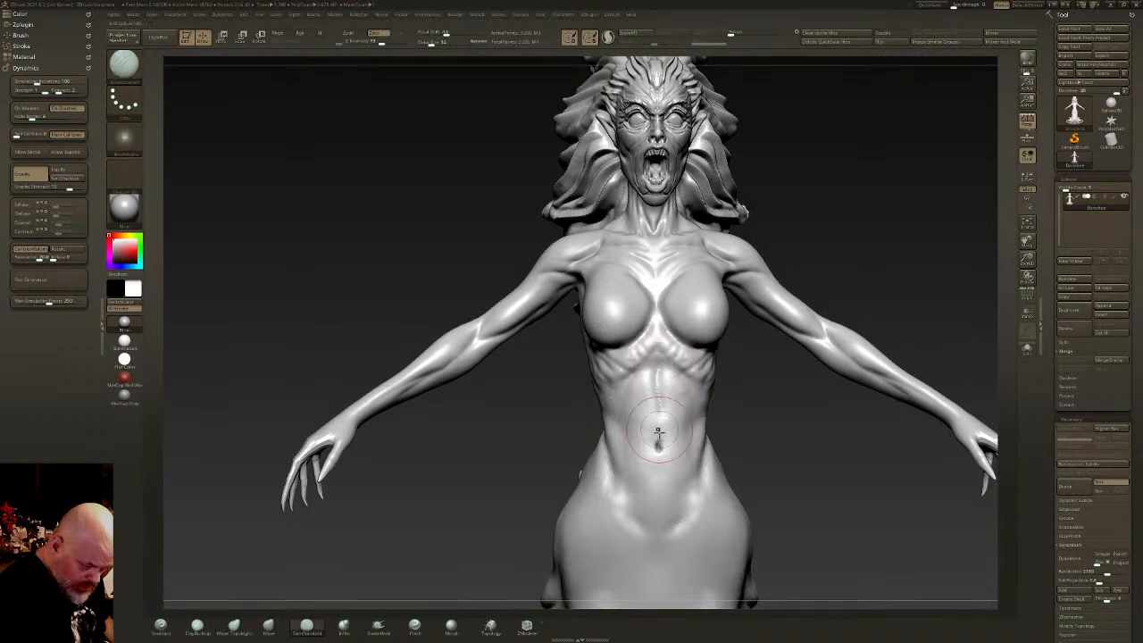
pyautogui.keyDown('shift'); pyautogui.moveTo(660, 417); pyautogui.dragTo(659, 369); pyautogui.keyUp('shift')
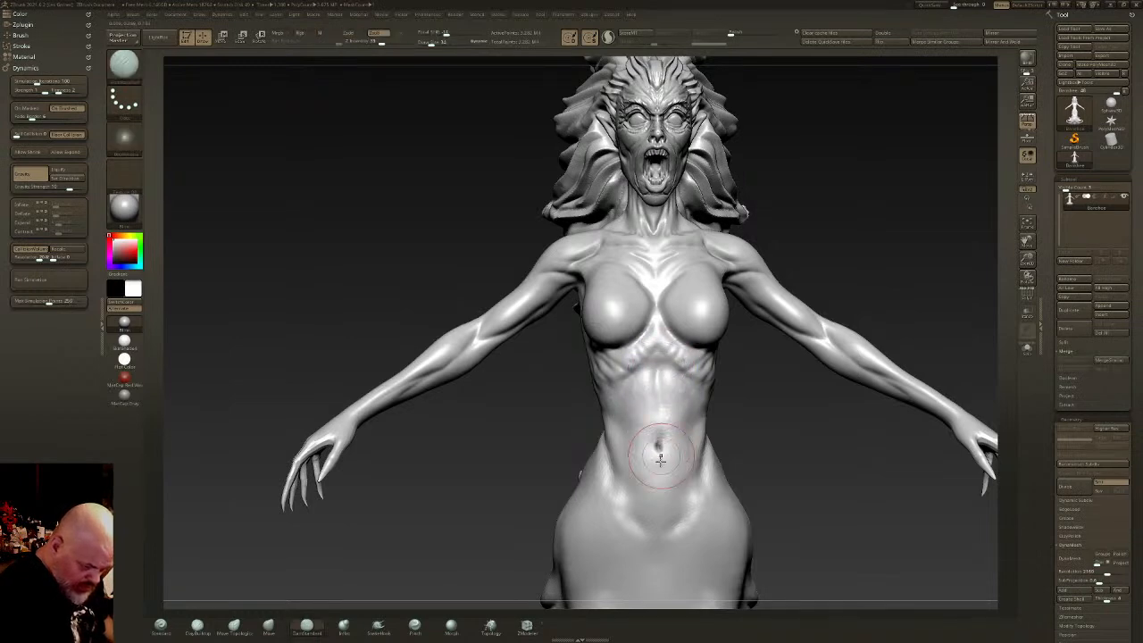
pyautogui.moveTo(659, 453)
pyautogui.mouseDown()
pyautogui.moveTo(660, 468)
pyautogui.moveTo(658, 449)
pyautogui.mouseUp()
# - Refine the forearm, wrist and back of the hand, and smooth the surface toward the knuckles
pyautogui.moveTo(658, 449)
pyautogui.mouseDown(button='right')
pyautogui.moveTo(670, 416)
pyautogui.moveTo(724, 401)
pyautogui.moveTo(710, 415)
pyautogui.moveTo(720, 420)
pyautogui.mouseUp(button='right')
pyautogui.keyDown('alt'); pyautogui.moveTo(451, 391); pyautogui.dragTo(538, 260, button='right'); pyautogui.keyUp('alt')
pyautogui.keyDown('shift'); pyautogui.moveTo(513, 319); pyautogui.dragTo(507, 335); pyautogui.keyUp('shift')
pyautogui.keyDown('shift'); pyautogui.moveTo(499, 375); pyautogui.dragTo(497, 357); pyautogui.keyUp('shift')
pyautogui.moveTo(497, 357); pyautogui.dragTo(617, 366, button='right')
pyautogui.moveTo(447, 357)
pyautogui.keyDown('shift'); pyautogui.mouseDown()
pyautogui.moveTo(466, 441)
pyautogui.moveTo(431, 416)
pyautogui.mouseUp(); pyautogui.keyUp('shift')
pyautogui.moveTo(431, 415); pyautogui.dragTo(493, 430, button='right')
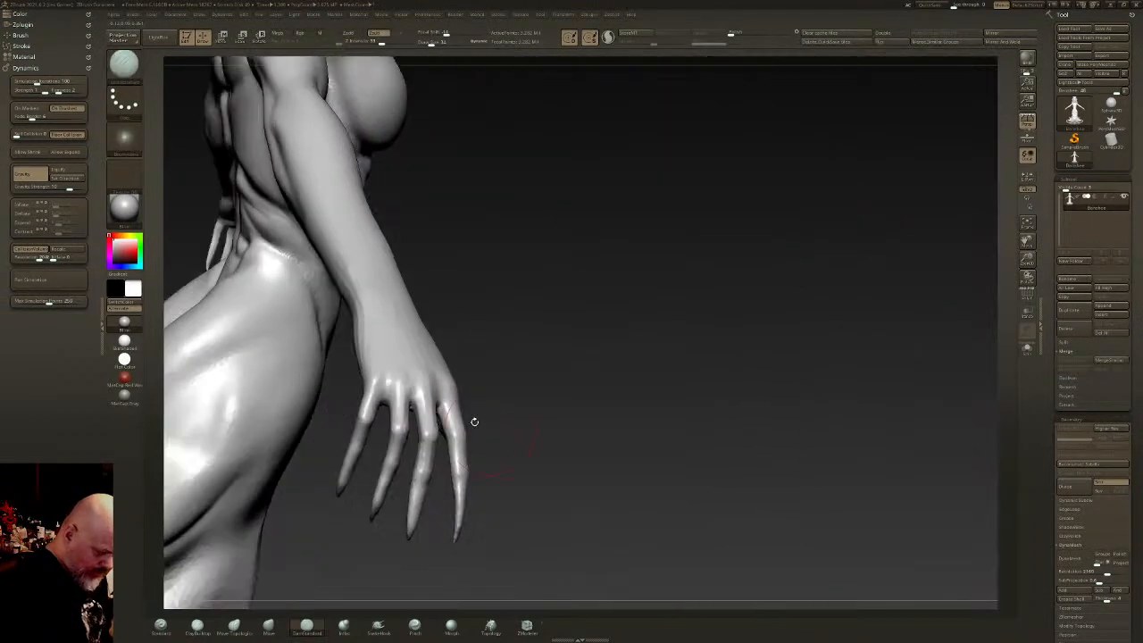
pyautogui.press('shift')
pyautogui.keyDown('shift'); pyautogui.moveTo(398, 353); pyautogui.dragTo(409, 386); pyautogui.keyUp('shift')
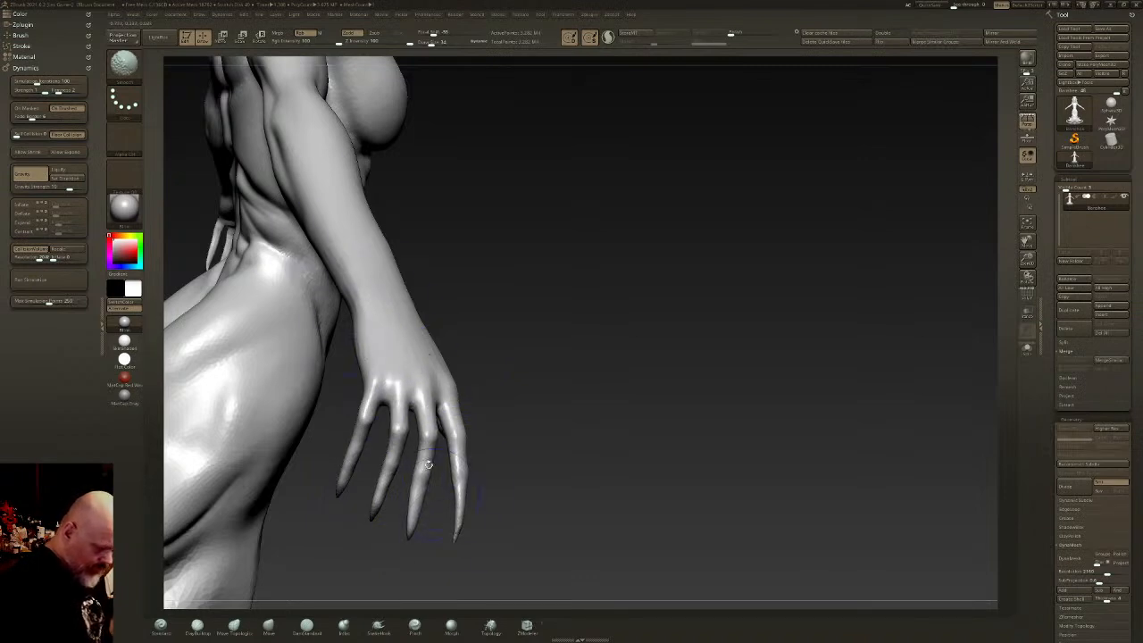
# - Carve long symmetrical drapery folds from the hips down the front and sides of the skirt
pyautogui.moveTo(509, 485); pyautogui.dragTo(646, 393)
pyautogui.press('f')
pyautogui.moveTo(755, 407); pyautogui.dragTo(705, 406)
pyautogui.moveTo(705, 406); pyautogui.dragTo(682, 403, button='right')
pyautogui.keyDown('alt'); pyautogui.moveTo(905, 434); pyautogui.dragTo(620, 452, button='right'); pyautogui.keyUp('alt')
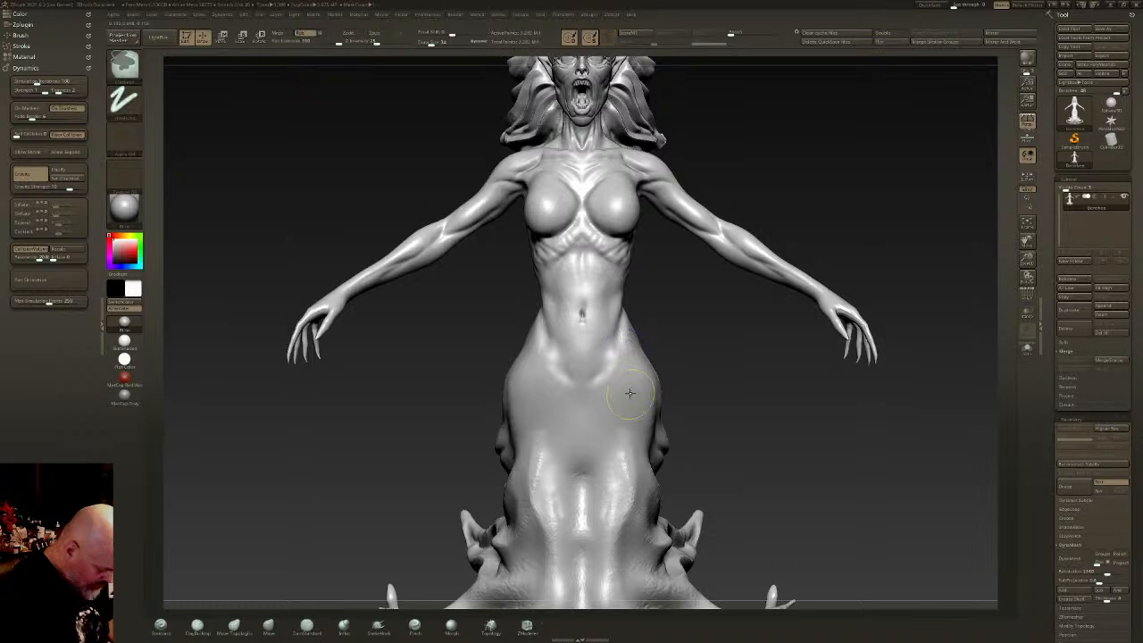
pyautogui.moveTo(626, 332)
pyautogui.mouseDown()
pyautogui.moveTo(632, 393)
pyautogui.moveTo(598, 482)
pyautogui.moveTo(622, 559)
pyautogui.moveTo(609, 415)
pyautogui.moveTo(624, 326)
pyautogui.mouseUp()
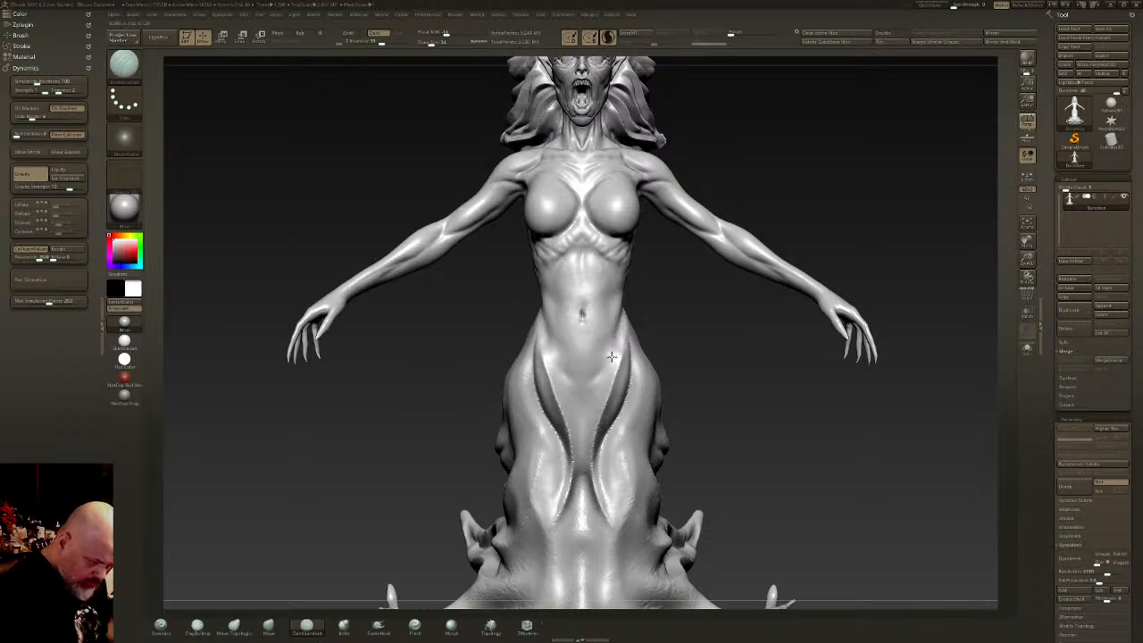
pyautogui.moveTo(581, 465)
pyautogui.mouseDown()
pyautogui.moveTo(596, 535)
pyautogui.moveTo(590, 455)
pyautogui.moveTo(623, 336)
pyautogui.mouseUp()
pyautogui.moveTo(622, 337); pyautogui.dragTo(571, 337, button='right')
pyautogui.moveTo(618, 323)
pyautogui.mouseDown()
pyautogui.moveTo(642, 369)
pyautogui.moveTo(605, 492)
pyautogui.moveTo(661, 565)
pyautogui.mouseUp()
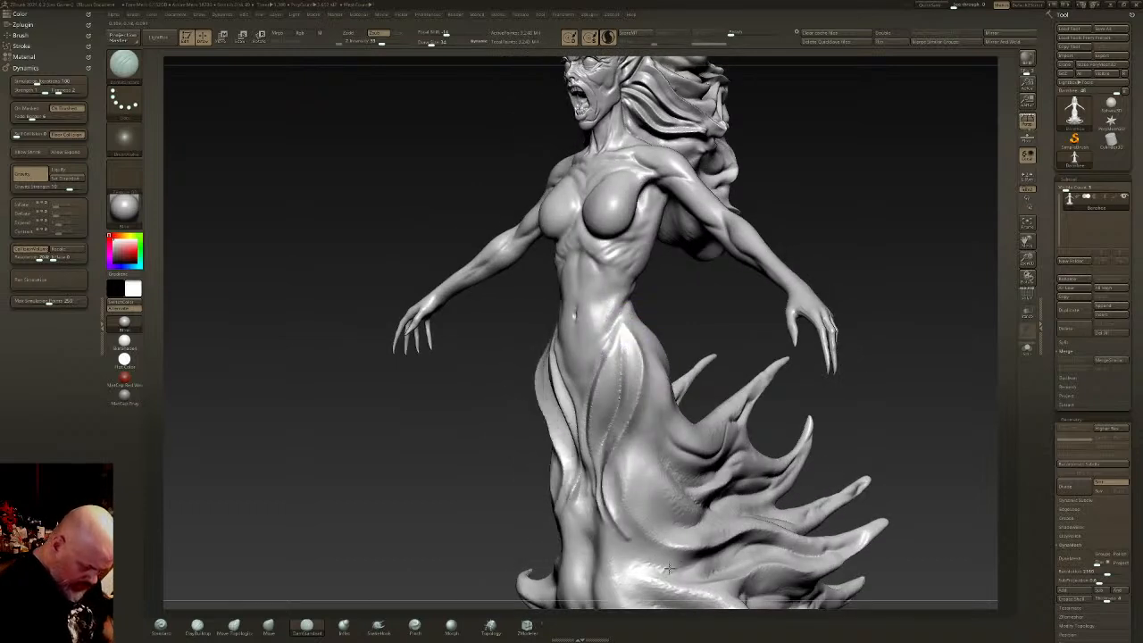
pyautogui.moveTo(617, 510)
pyautogui.mouseDown()
pyautogui.moveTo(649, 358)
pyautogui.moveTo(679, 503)
pyautogui.mouseUp()
# - Add flowing cloth folds that sweep from the side of the hip back into the trailing skirt
pyautogui.moveTo(694, 490); pyautogui.dragTo(715, 505, button='right')
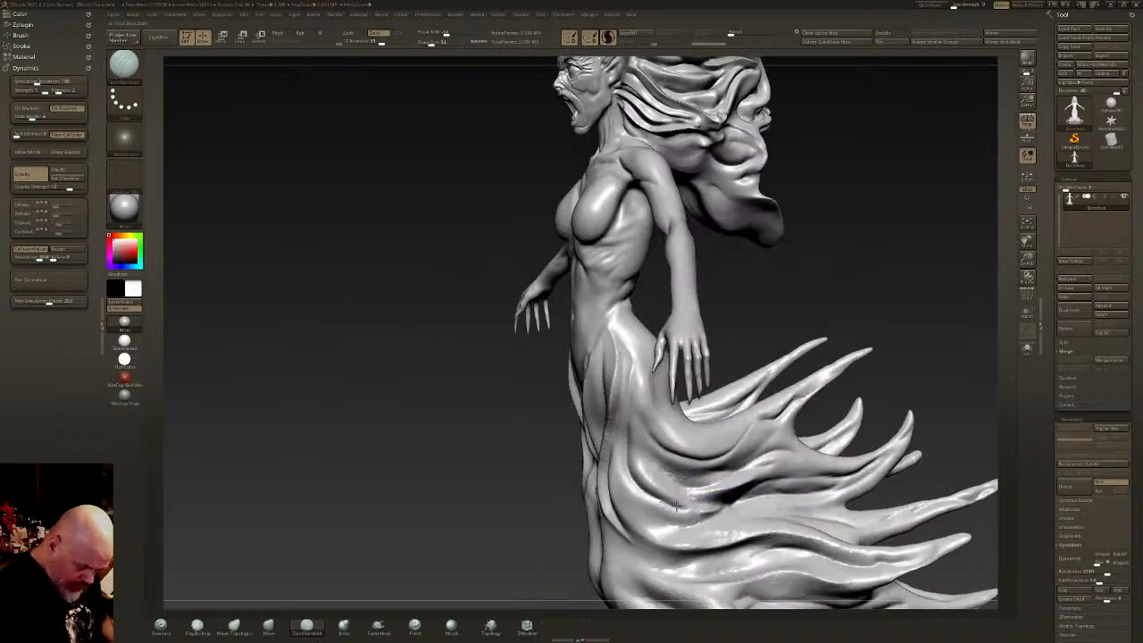
pyautogui.moveTo(680, 508); pyautogui.dragTo(641, 463)
pyautogui.moveTo(642, 393)
pyautogui.mouseDown()
pyautogui.moveTo(616, 330)
pyautogui.moveTo(647, 383)
pyautogui.mouseUp()
pyautogui.moveTo(646, 383); pyautogui.dragTo(679, 389, button='right')
pyautogui.moveTo(620, 391)
pyautogui.mouseDown()
pyautogui.moveTo(634, 504)
pyautogui.moveTo(709, 513)
pyautogui.mouseUp()
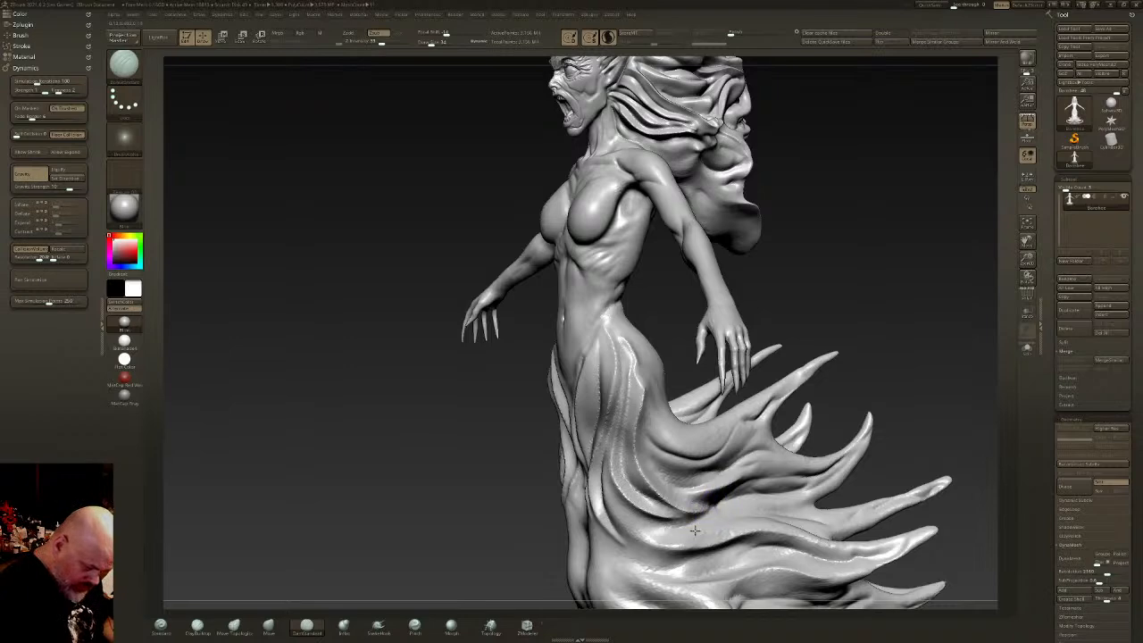
pyautogui.moveTo(615, 508)
pyautogui.keyDown('alt'); pyautogui.mouseDown(button='right')
pyautogui.moveTo(581, 396)
pyautogui.moveTo(609, 399)
pyautogui.mouseUp(button='right'); pyautogui.keyUp('alt')
pyautogui.moveTo(544, 356)
pyautogui.mouseDown()
pyautogui.moveTo(571, 396)
pyautogui.moveTo(616, 424)
pyautogui.moveTo(565, 408)
pyautogui.moveTo(579, 332)
pyautogui.mouseUp()
pyautogui.moveTo(580, 330)
pyautogui.keyDown('alt'); pyautogui.mouseDown(button='right')
pyautogui.moveTo(577, 434)
pyautogui.moveTo(756, 320)
pyautogui.moveTo(617, 353)
pyautogui.mouseUp(button='right'); pyautogui.keyUp('alt')
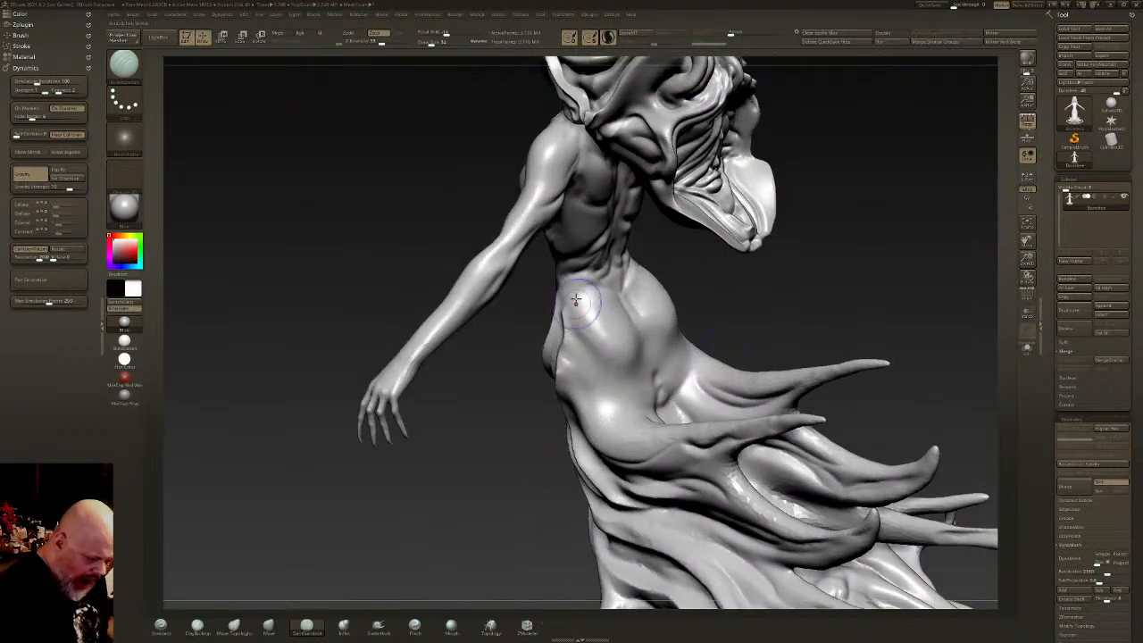
# - Continue the cloth folds around the back of the hips and across the buttocks, shaping the drape there
pyautogui.moveTo(638, 396)
pyautogui.mouseDown()
pyautogui.moveTo(593, 350)
pyautogui.moveTo(584, 298)
pyautogui.mouseUp()
pyautogui.moveTo(570, 338)
pyautogui.mouseDown()
pyautogui.moveTo(605, 390)
pyautogui.moveTo(660, 420)
pyautogui.moveTo(589, 416)
pyautogui.moveTo(570, 354)
pyautogui.moveTo(650, 411)
pyautogui.mouseUp()
pyautogui.moveTo(693, 343); pyautogui.dragTo(681, 393)
pyautogui.moveTo(804, 294); pyautogui.dragTo(937, 321)
pyautogui.moveTo(611, 368)
pyautogui.mouseDown()
pyautogui.moveTo(662, 386)
pyautogui.moveTo(700, 453)
pyautogui.moveTo(680, 421)
pyautogui.mouseUp()
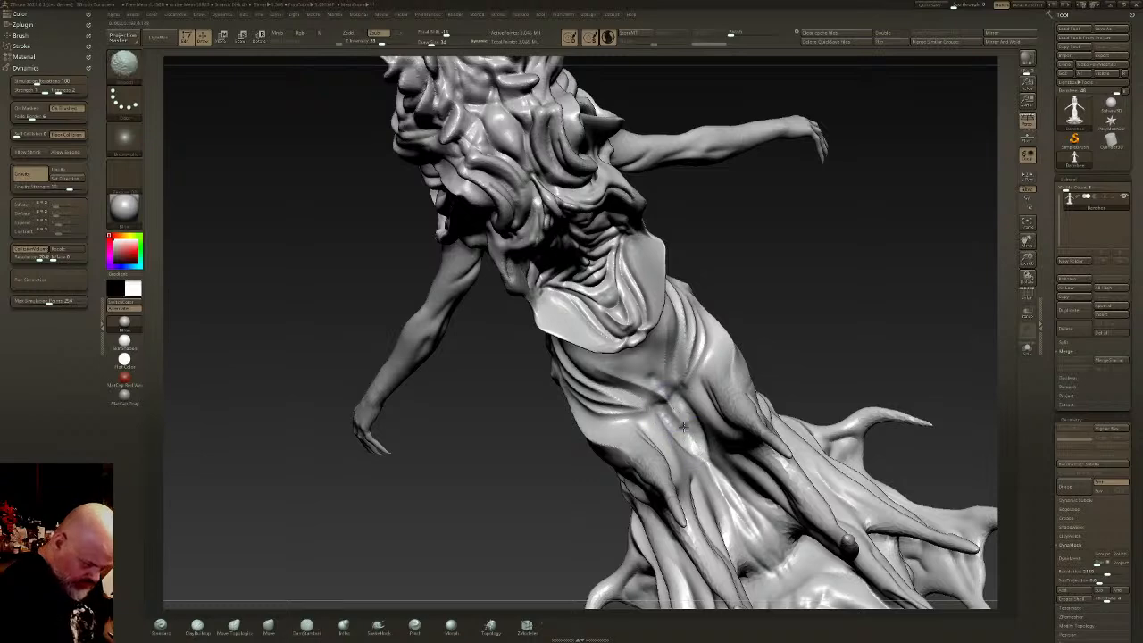
pyautogui.moveTo(664, 381); pyautogui.dragTo(658, 353, button='right')
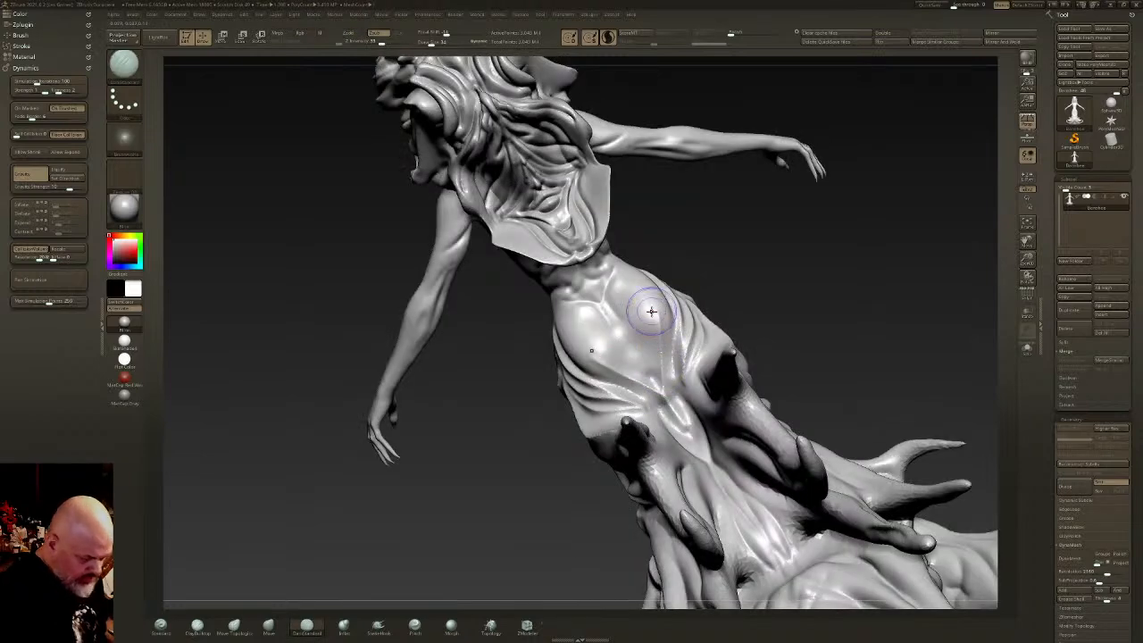
pyautogui.moveTo(641, 274)
pyautogui.mouseDown()
pyautogui.moveTo(659, 311)
pyautogui.moveTo(662, 386)
pyautogui.moveTo(643, 283)
pyautogui.moveTo(634, 300)
pyautogui.moveTo(657, 384)
pyautogui.moveTo(639, 361)
pyautogui.mouseUp()
# - Carve V-shaped folds from the front of the waist toward the groin and soften the skirt's upper edge
pyautogui.keyDown('shift'); pyautogui.moveTo(693, 434); pyautogui.dragTo(645, 430, button='right'); pyautogui.keyUp('shift')
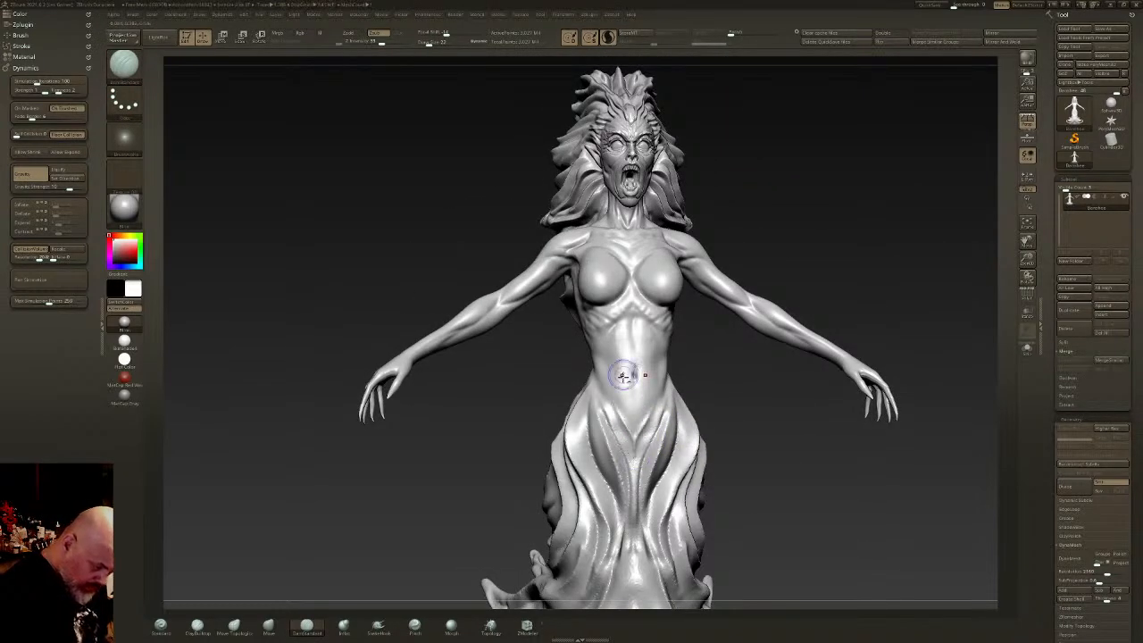
pyautogui.press('shift')
pyautogui.moveTo(634, 452); pyautogui.dragTo(632, 427)
pyautogui.press('shift')
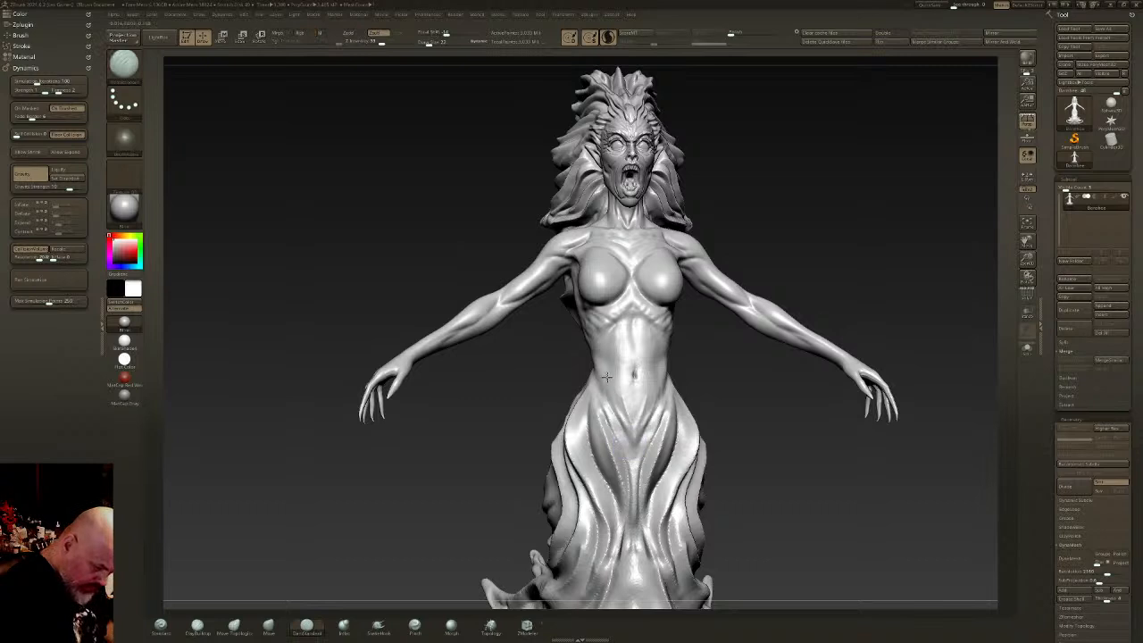
pyautogui.moveTo(600, 381); pyautogui.dragTo(634, 468)
pyautogui.moveTo(616, 379)
pyautogui.mouseDown()
pyautogui.moveTo(642, 417)
pyautogui.moveTo(615, 390)
pyautogui.mouseUp()
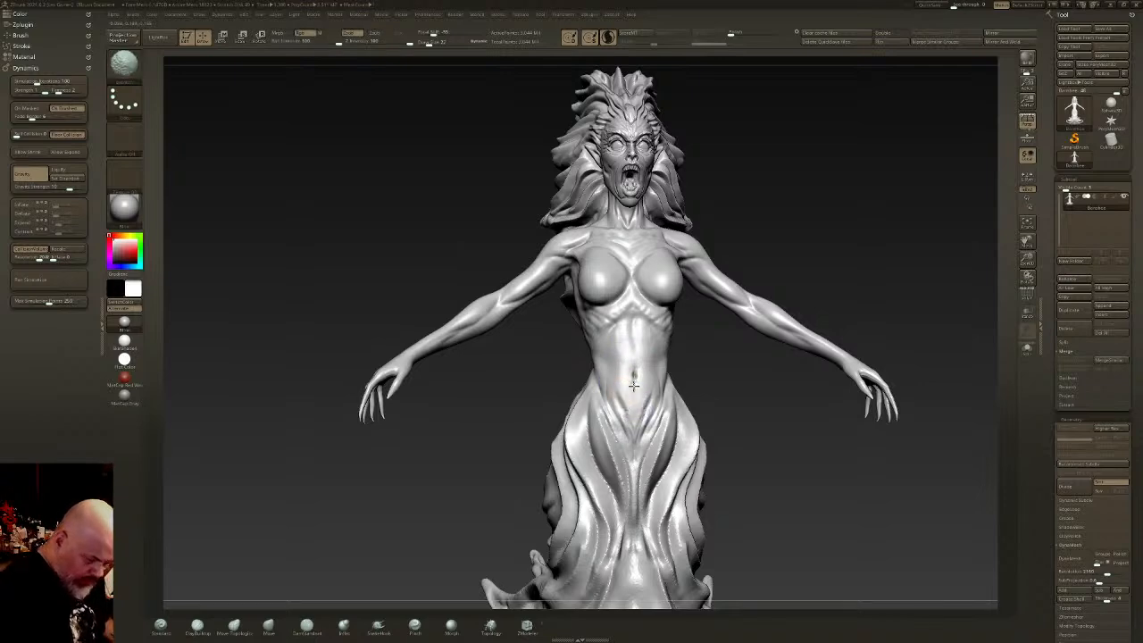
# - Carve strand grooves into the side and underside of the trailing hair mass
pyautogui.moveTo(627, 302)
pyautogui.keyDown('ctrl'); pyautogui.mouseDown(button='right')
pyautogui.moveTo(627, 322)
pyautogui.moveTo(699, 259)
pyautogui.moveTo(635, 273)
pyautogui.moveTo(632, 288)
pyautogui.moveTo(648, 264)
pyautogui.moveTo(551, 228)
pyautogui.mouseUp(button='right'); pyautogui.keyUp('ctrl')
pyautogui.moveTo(661, 391)
pyautogui.keyDown('ctrl'); pyautogui.mouseDown(button='right')
pyautogui.moveTo(663, 360)
pyautogui.moveTo(651, 357)
pyautogui.moveTo(655, 409)
pyautogui.mouseUp(button='right'); pyautogui.keyUp('ctrl')
pyautogui.keyDown('alt'); pyautogui.moveTo(656, 391); pyautogui.dragTo(674, 449, button='right'); pyautogui.keyUp('alt')
pyautogui.moveTo(675, 442); pyautogui.dragTo(561, 421, button='right')
pyautogui.keyDown('ctrl'); pyautogui.moveTo(663, 234); pyautogui.dragTo(665, 275, button='right'); pyautogui.keyUp('ctrl')
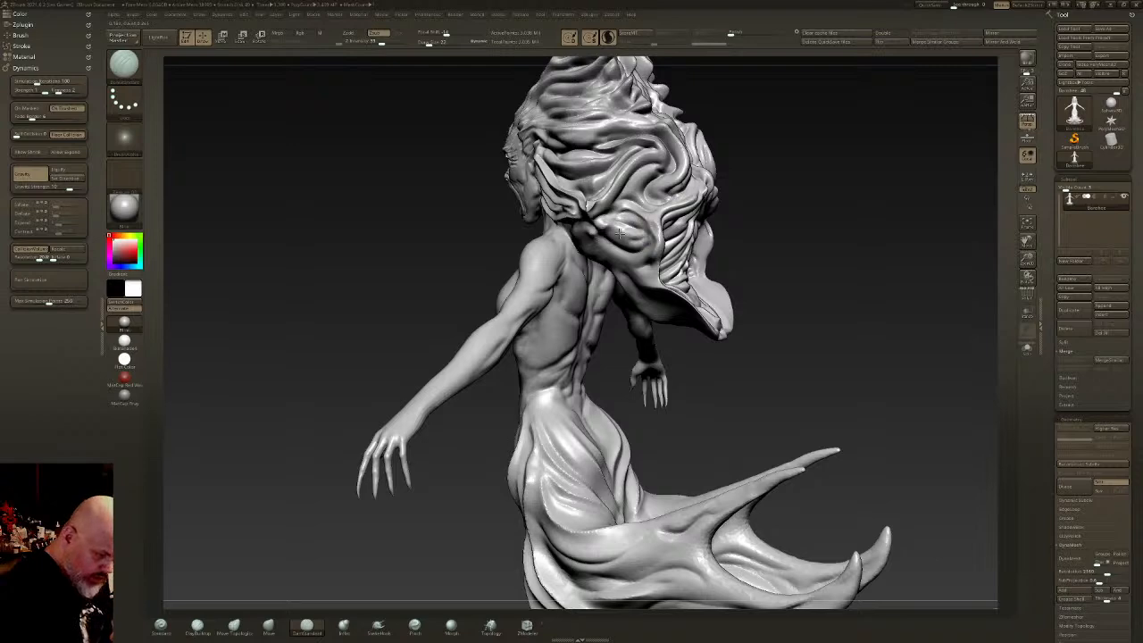
pyautogui.moveTo(612, 222); pyautogui.dragTo(631, 220, button='right')
pyautogui.moveTo(563, 234)
pyautogui.mouseDown(button='right')
pyautogui.moveTo(560, 250)
pyautogui.moveTo(596, 263)
pyautogui.mouseUp(button='right')
pyautogui.moveTo(689, 303); pyautogui.dragTo(702, 307, button='right')
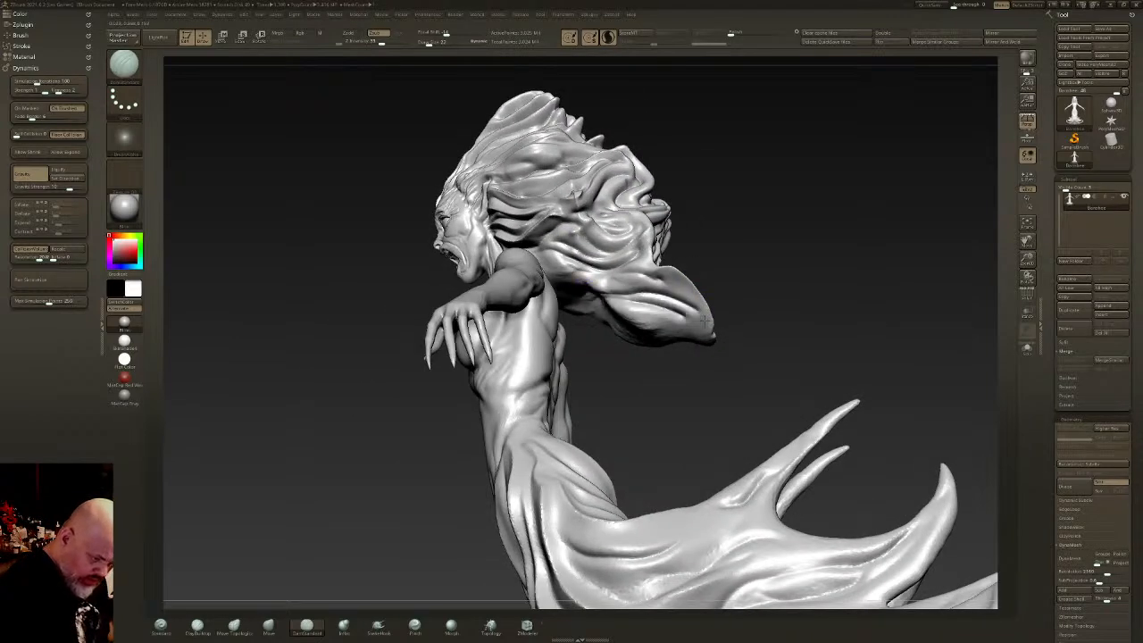
pyautogui.moveTo(597, 284); pyautogui.dragTo(622, 289, button='right')
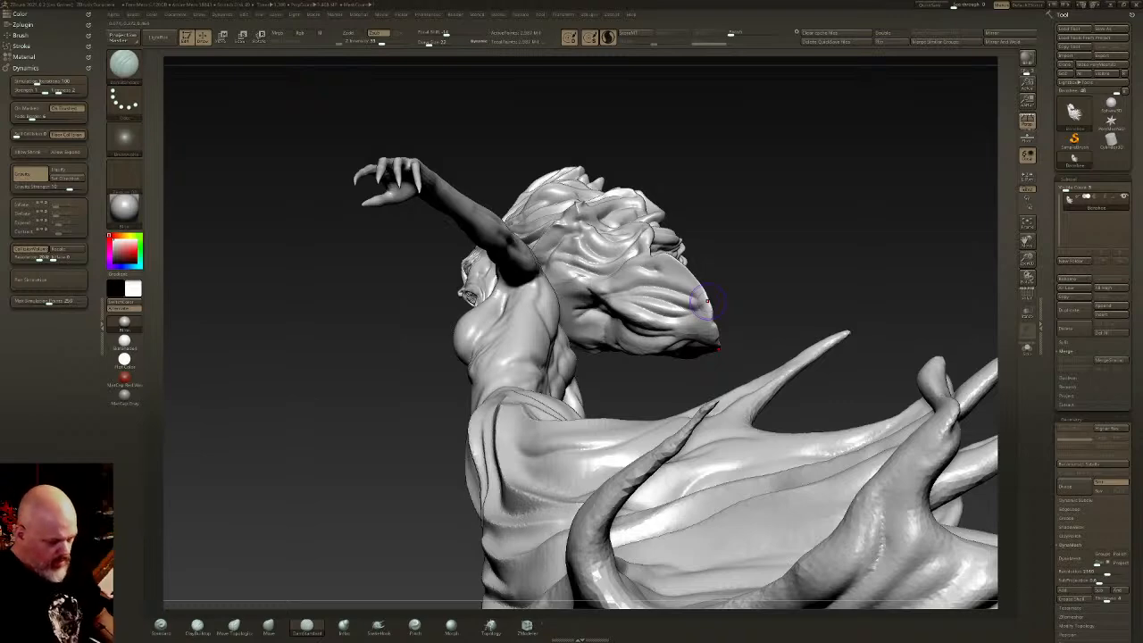
pyautogui.moveTo(808, 286)
pyautogui.mouseDown(button='right')
pyautogui.moveTo(770, 282)
pyautogui.moveTo(759, 229)
pyautogui.moveTo(734, 243)
pyautogui.mouseUp(button='right')
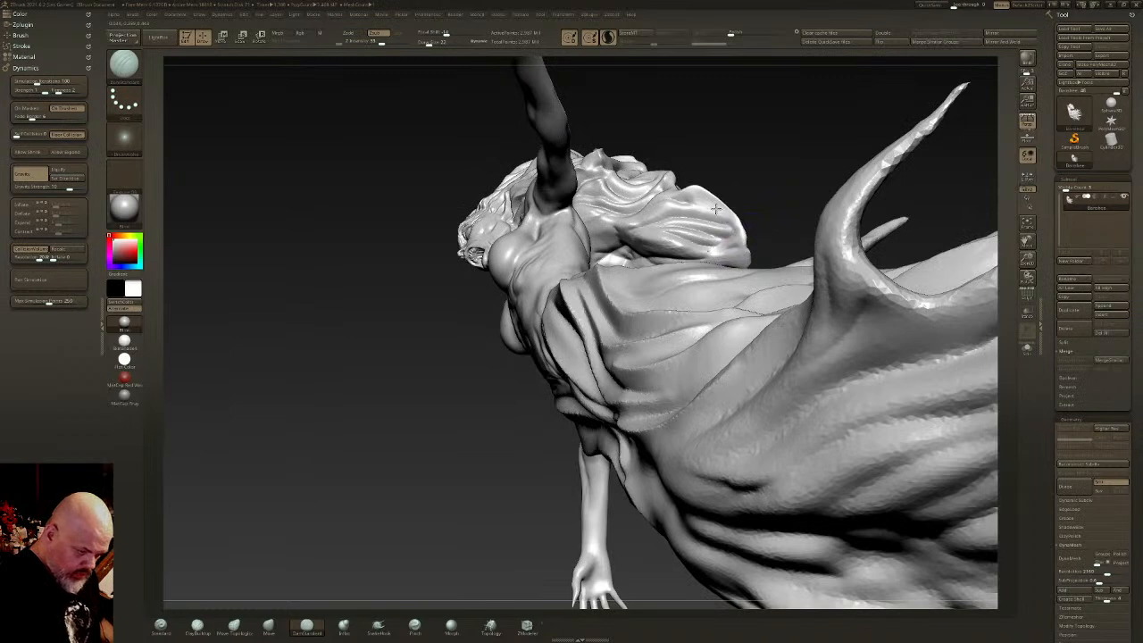
pyautogui.moveTo(672, 213); pyautogui.dragTo(591, 219, button='right')
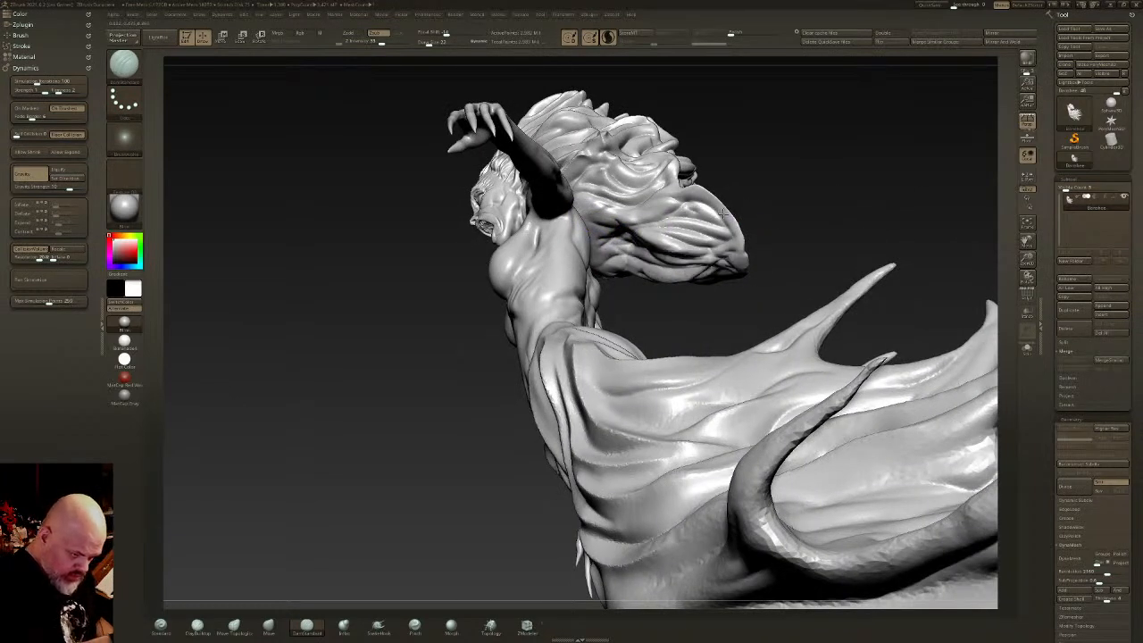
# - Smooth the trailing end of the hair down into a thinner, tapered shape and carve strands into its tip
pyautogui.moveTo(743, 224)
pyautogui.keyDown('shift'); pyautogui.mouseDown()
pyautogui.moveTo(733, 209)
pyautogui.moveTo(734, 234)
pyautogui.moveTo(720, 205)
pyautogui.mouseUp(); pyautogui.keyUp('shift')
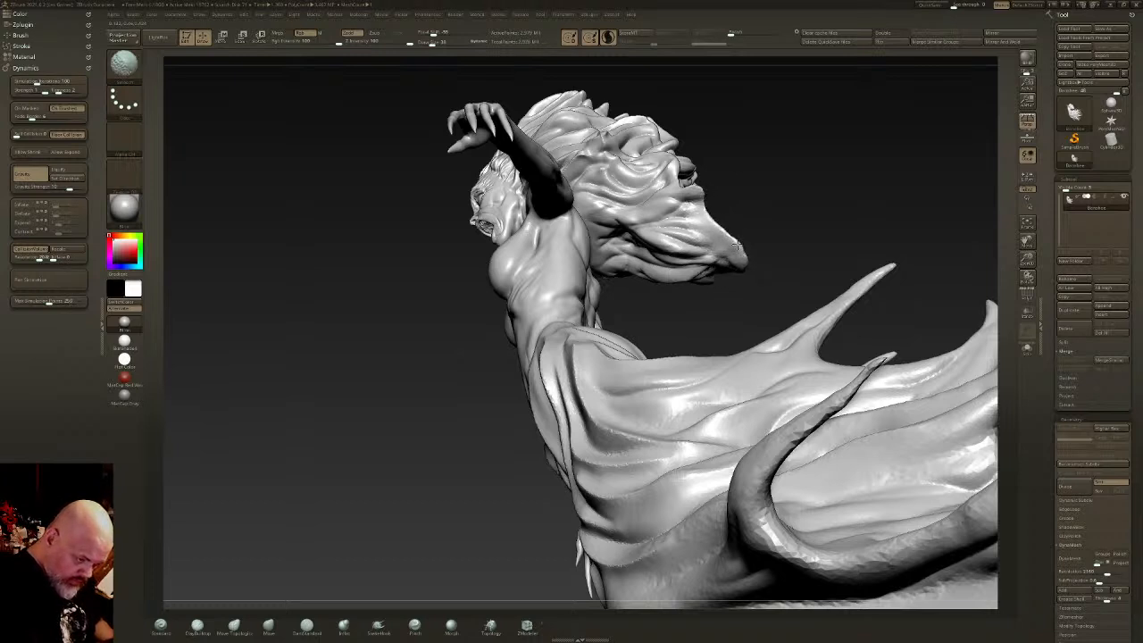
pyautogui.keyDown('shift'); pyautogui.moveTo(718, 248); pyautogui.dragTo(718, 237); pyautogui.keyUp('shift')
pyautogui.press(']')
pyautogui.press('s')
pyautogui.moveTo(717, 234)
pyautogui.mouseDown()
pyautogui.moveTo(705, 233)
pyautogui.moveTo(804, 212)
pyautogui.mouseUp()
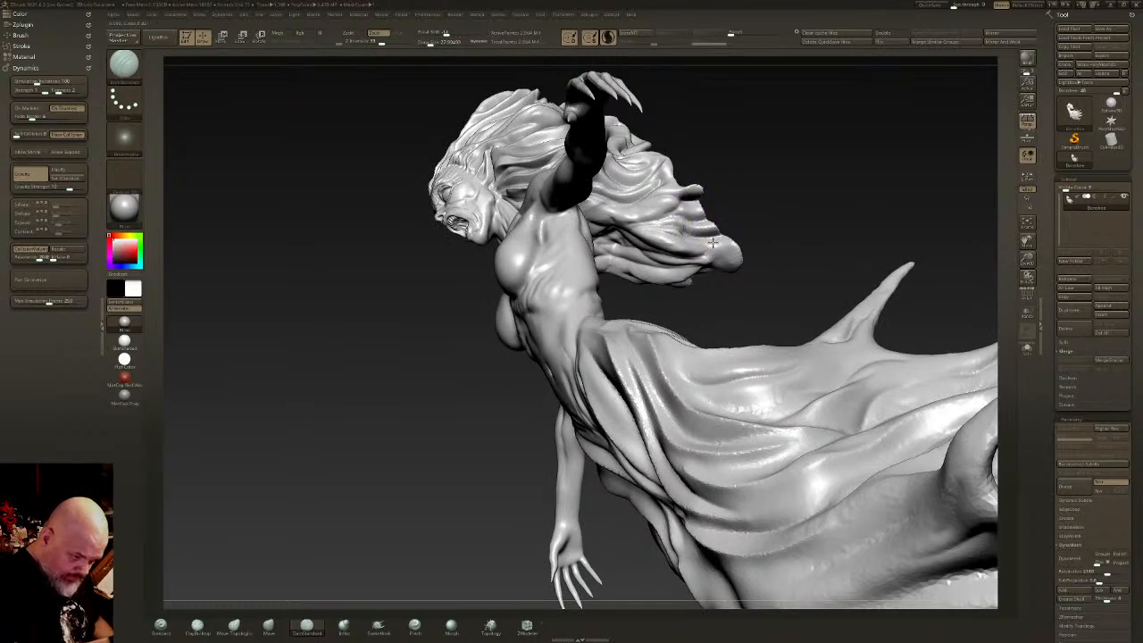
pyautogui.moveTo(753, 262)
pyautogui.mouseDown()
pyautogui.moveTo(735, 299)
pyautogui.moveTo(760, 245)
pyautogui.mouseUp()
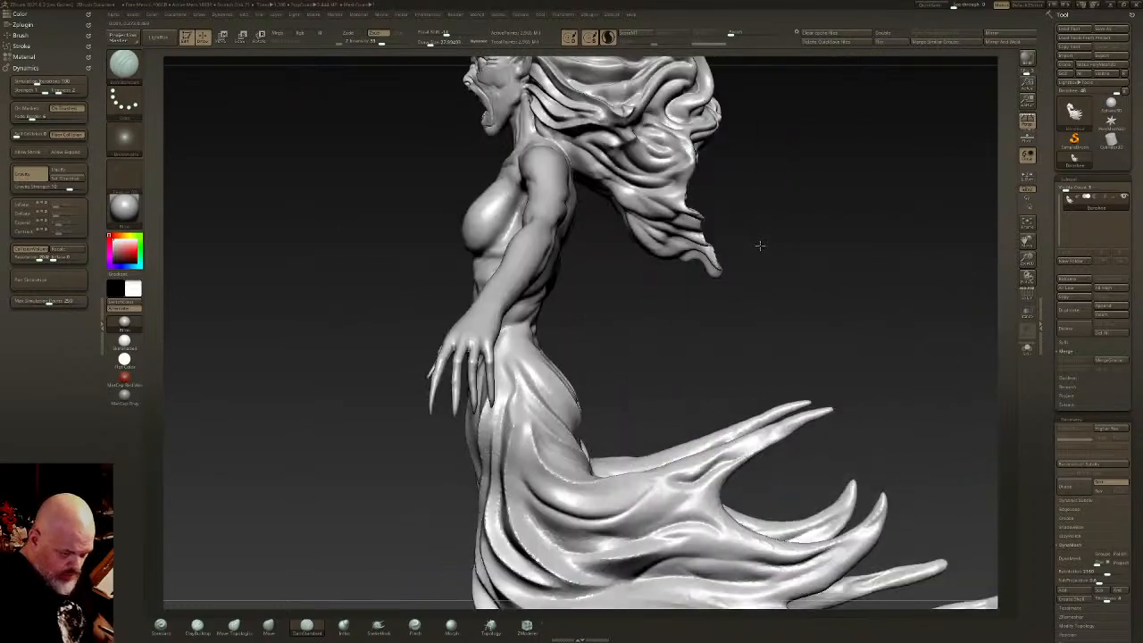
# - Pull long pointed strands out of the hair's trailing end with the SnakeHook brush and smooth them
pyautogui.click(378, 625)
pyautogui.moveTo(752, 183)
pyautogui.mouseDown()
pyautogui.moveTo(714, 190)
pyautogui.moveTo(788, 178)
pyautogui.mouseUp()
pyautogui.press('shift')
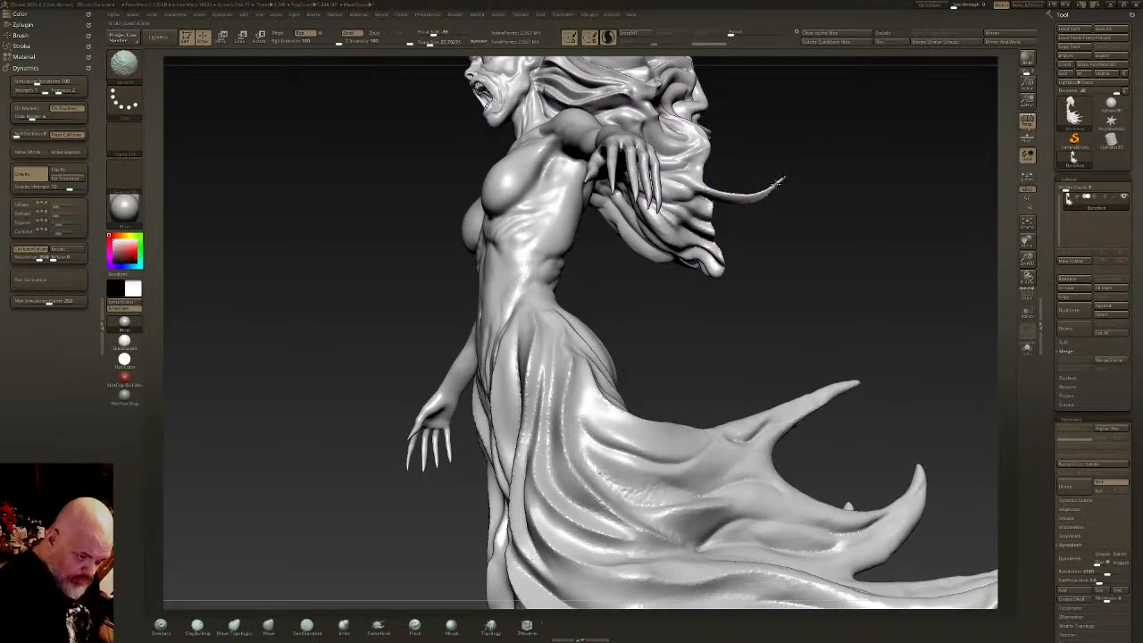
pyautogui.moveTo(707, 207)
pyautogui.mouseDown()
pyautogui.moveTo(759, 237)
pyautogui.moveTo(828, 248)
pyautogui.mouseUp()
pyautogui.moveTo(719, 263)
pyautogui.mouseDown()
pyautogui.moveTo(782, 330)
pyautogui.moveTo(773, 322)
pyautogui.mouseUp()
pyautogui.press('shift')
pyautogui.moveTo(829, 243)
pyautogui.keyDown('shift'); pyautogui.mouseDown()
pyautogui.moveTo(756, 236)
pyautogui.moveTo(730, 212)
pyautogui.mouseUp(); pyautogui.keyUp('shift')
pyautogui.keyDown('shift'); pyautogui.moveTo(794, 247); pyautogui.dragTo(773, 242); pyautogui.keyUp('shift')
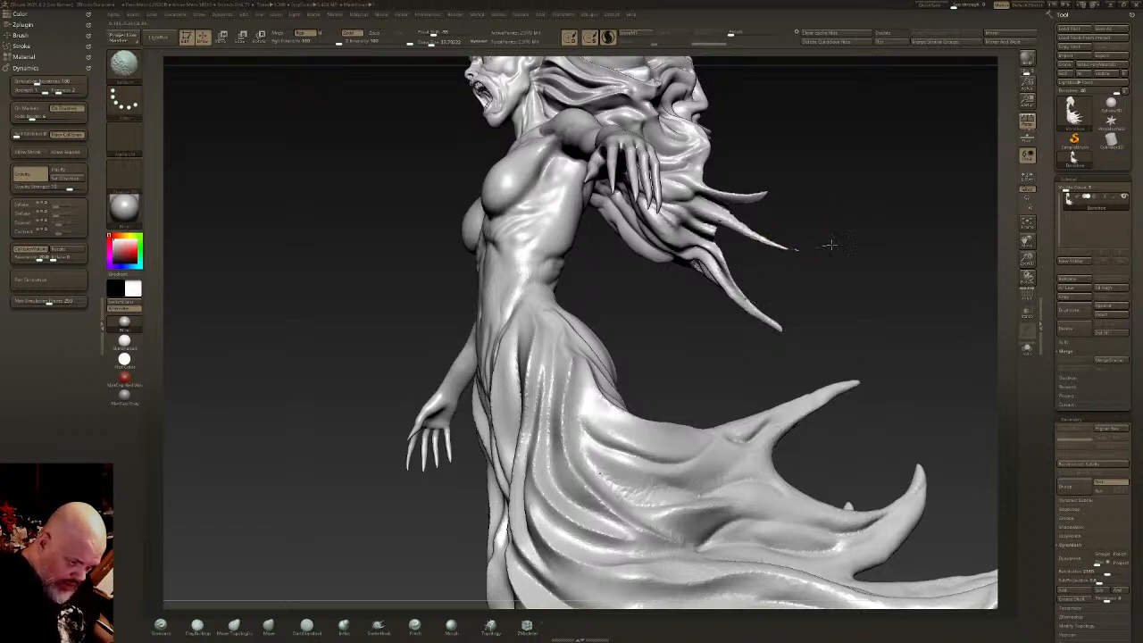
# - Thicken the lowest pointed hair strand with the Inflate brush and smooth it toward its tip
pyautogui.moveTo(814, 302)
pyautogui.mouseDown()
pyautogui.moveTo(795, 300)
pyautogui.moveTo(852, 268)
pyautogui.moveTo(893, 216)
pyautogui.moveTo(924, 219)
pyautogui.moveTo(643, 121)
pyautogui.mouseUp()
pyautogui.click(344, 627)
pyautogui.moveTo(655, 352)
pyautogui.mouseDown()
pyautogui.moveTo(715, 347)
pyautogui.moveTo(786, 299)
pyautogui.mouseUp()
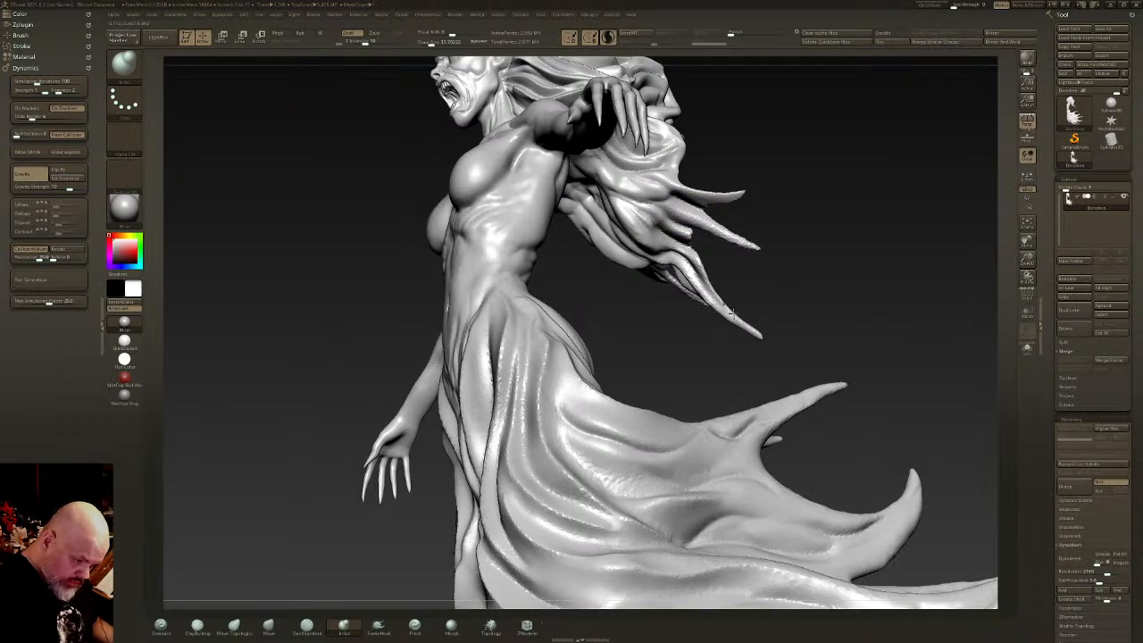
pyautogui.moveTo(749, 331); pyautogui.dragTo(720, 302)
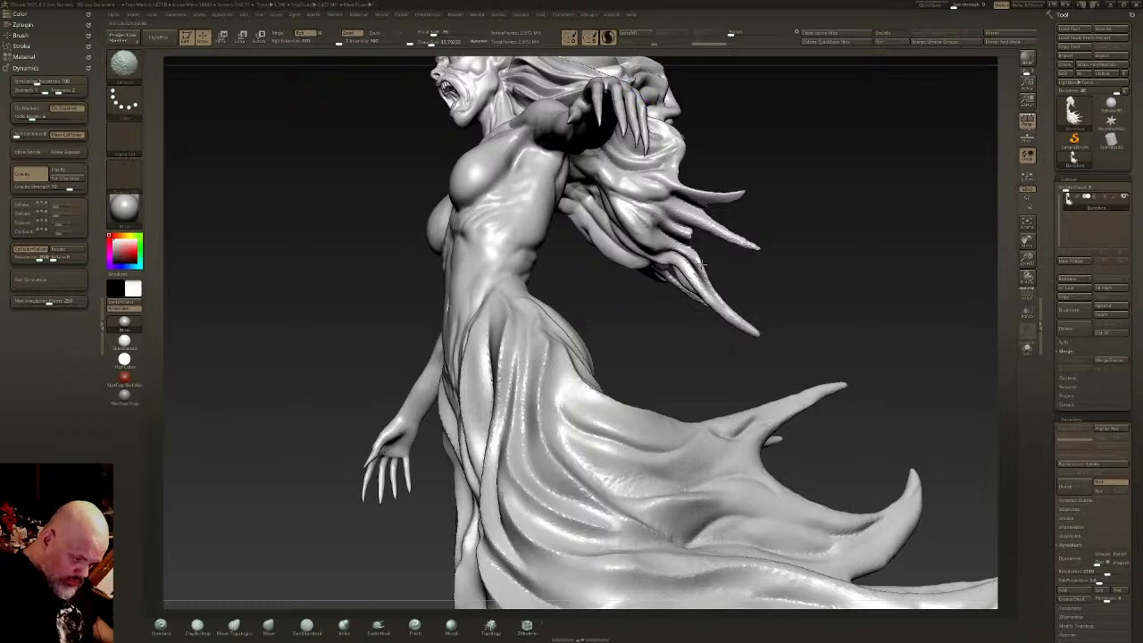
# - Pull long pointed strands outward from the back edge of the hair with the SnakeHook brush
pyautogui.moveTo(771, 240); pyautogui.dragTo(768, 386)
pyautogui.click(384, 625)
pyautogui.moveTo(719, 304); pyautogui.dragTo(775, 309)
pyautogui.moveTo(640, 339); pyautogui.dragTo(698, 344)
pyautogui.moveTo(647, 305); pyautogui.dragTo(715, 291)
pyautogui.moveTo(664, 234); pyautogui.dragTo(724, 180)
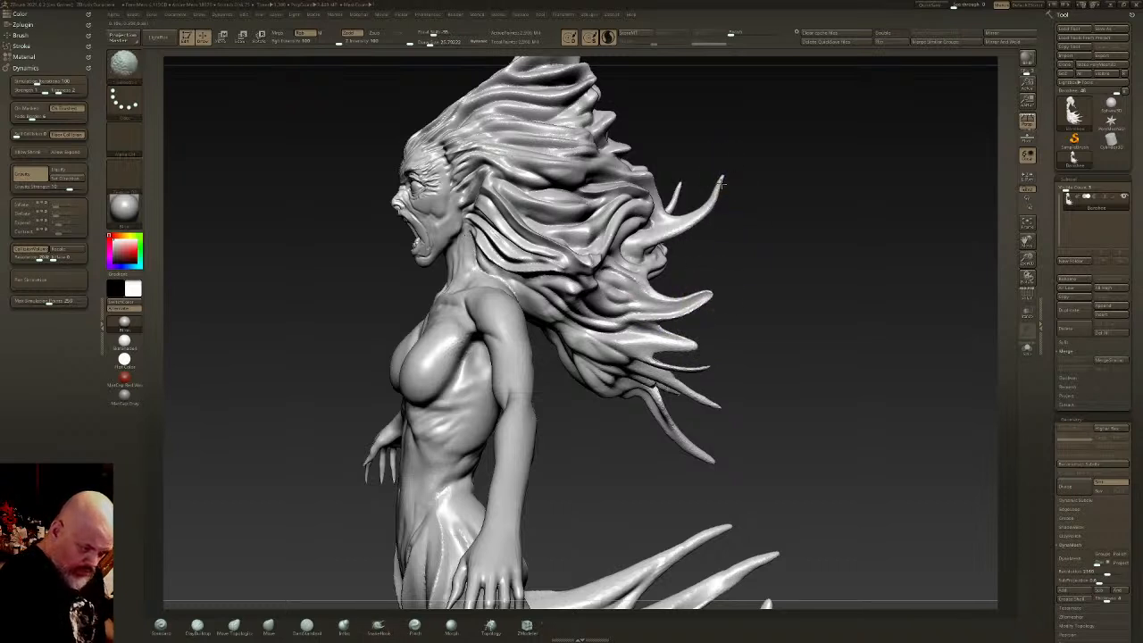
# - Branch and extend the rear strands, and draw thin wisps from the upper back and crown of the hair
pyautogui.moveTo(665, 228)
pyautogui.mouseDown()
pyautogui.moveTo(817, 229)
pyautogui.moveTo(757, 234)
pyautogui.moveTo(778, 225)
pyautogui.mouseUp()
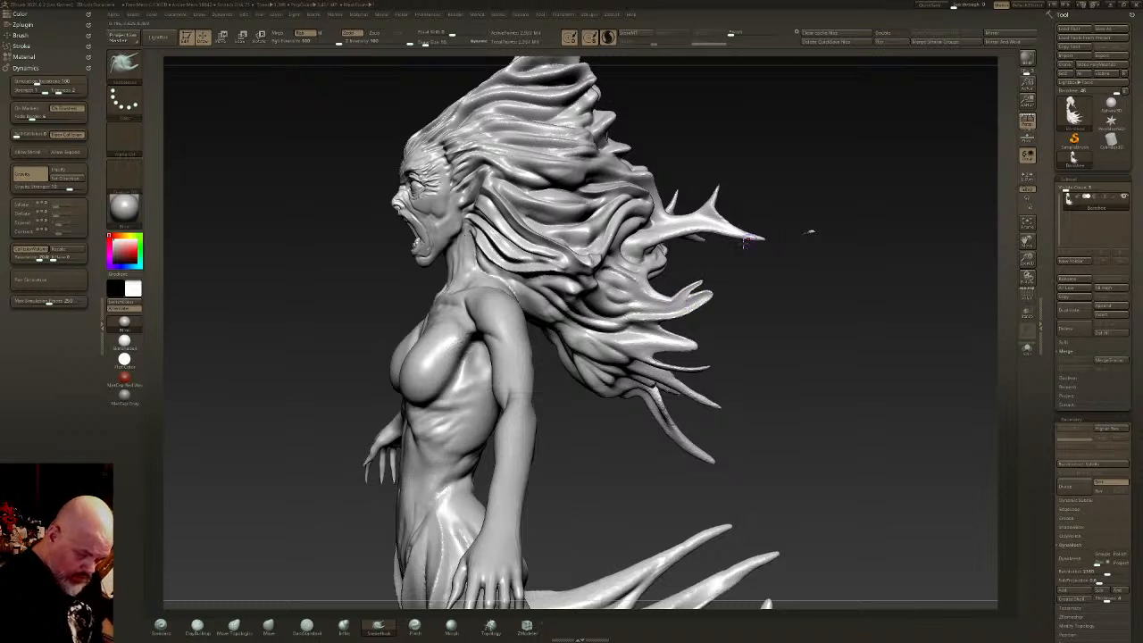
pyautogui.keyDown('shift'); pyautogui.moveTo(720, 258); pyautogui.dragTo(692, 279); pyautogui.keyUp('shift')
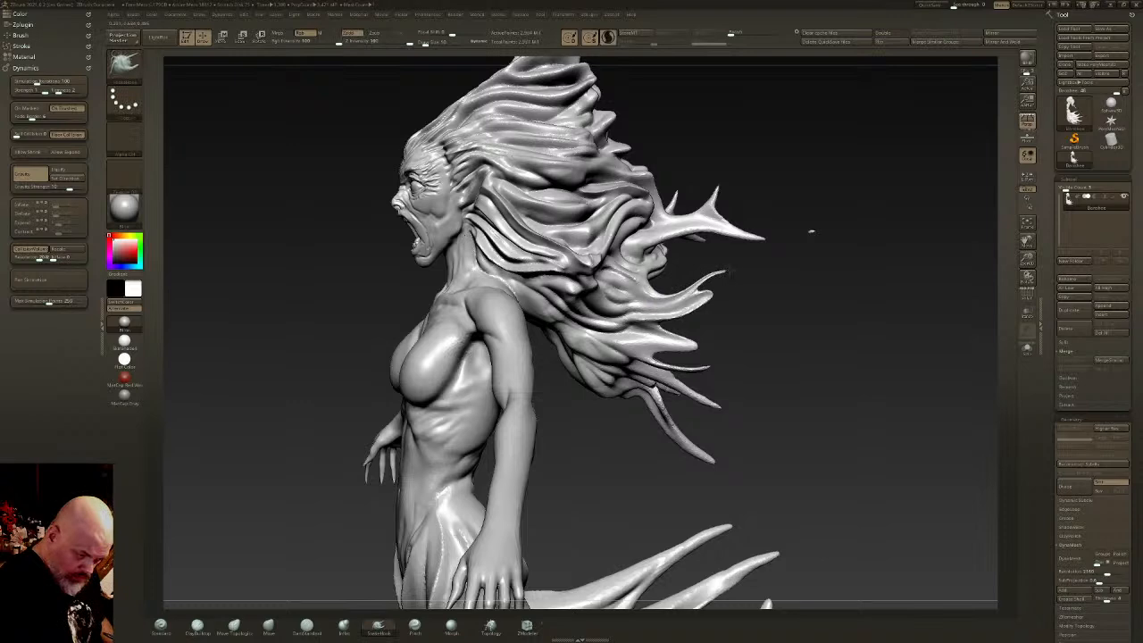
pyautogui.moveTo(758, 247); pyautogui.dragTo(740, 267)
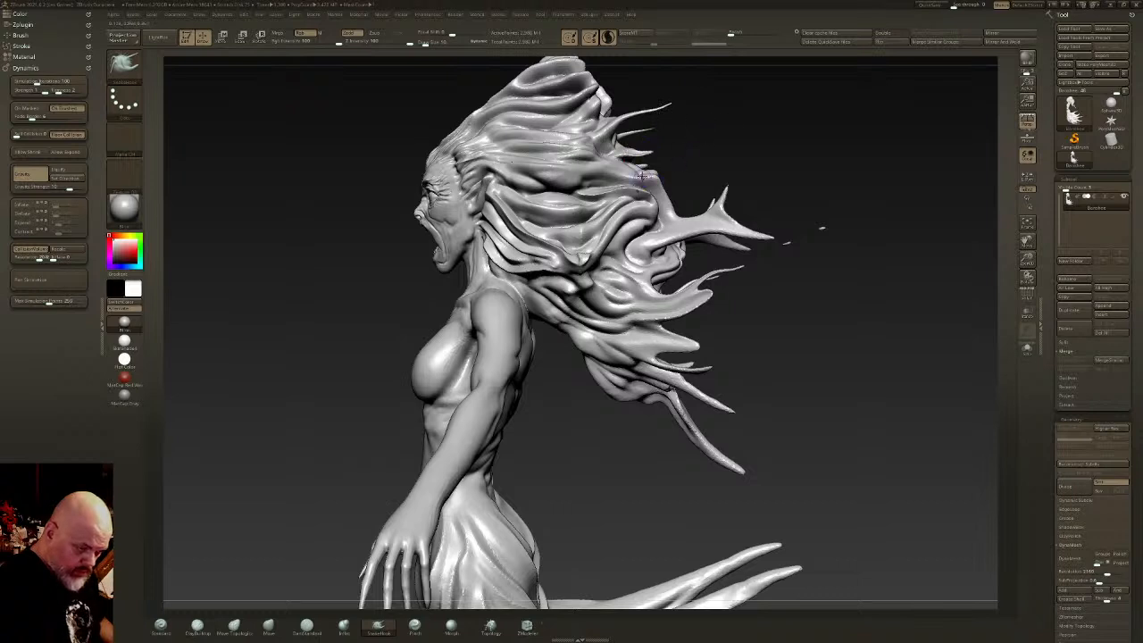
pyautogui.moveTo(750, 173)
pyautogui.keyDown('alt'); pyautogui.mouseDown()
pyautogui.moveTo(748, 269)
pyautogui.moveTo(724, 264)
pyautogui.mouseUp(); pyautogui.keyUp('alt')
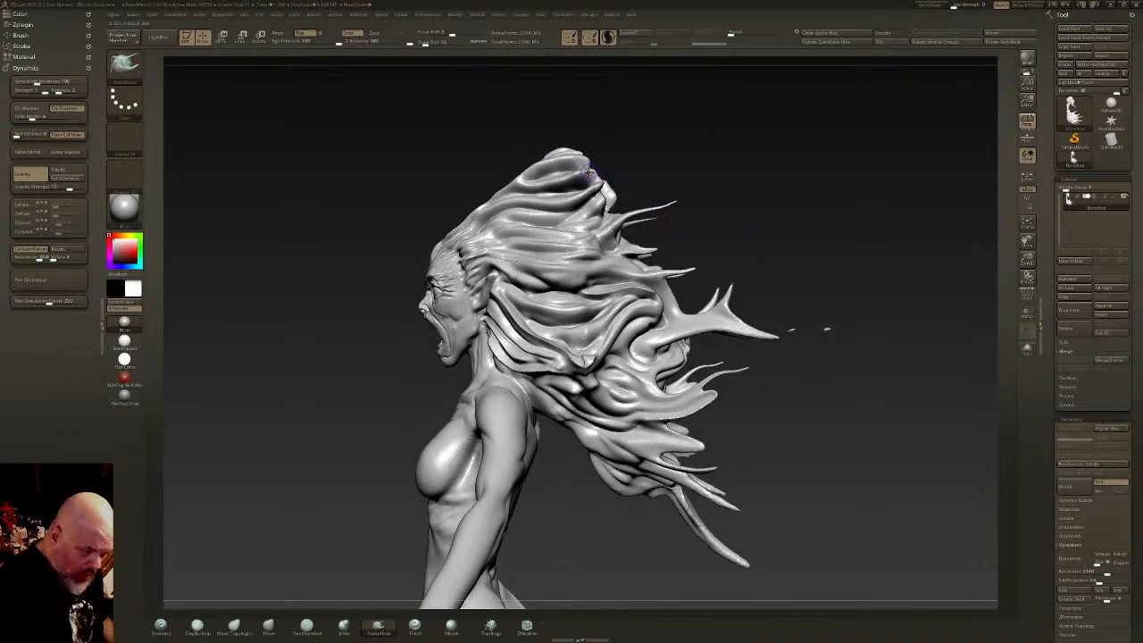
pyautogui.moveTo(604, 183)
pyautogui.mouseDown()
pyautogui.moveTo(630, 164)
pyautogui.moveTo(607, 134)
pyautogui.moveTo(647, 85)
pyautogui.mouseUp()
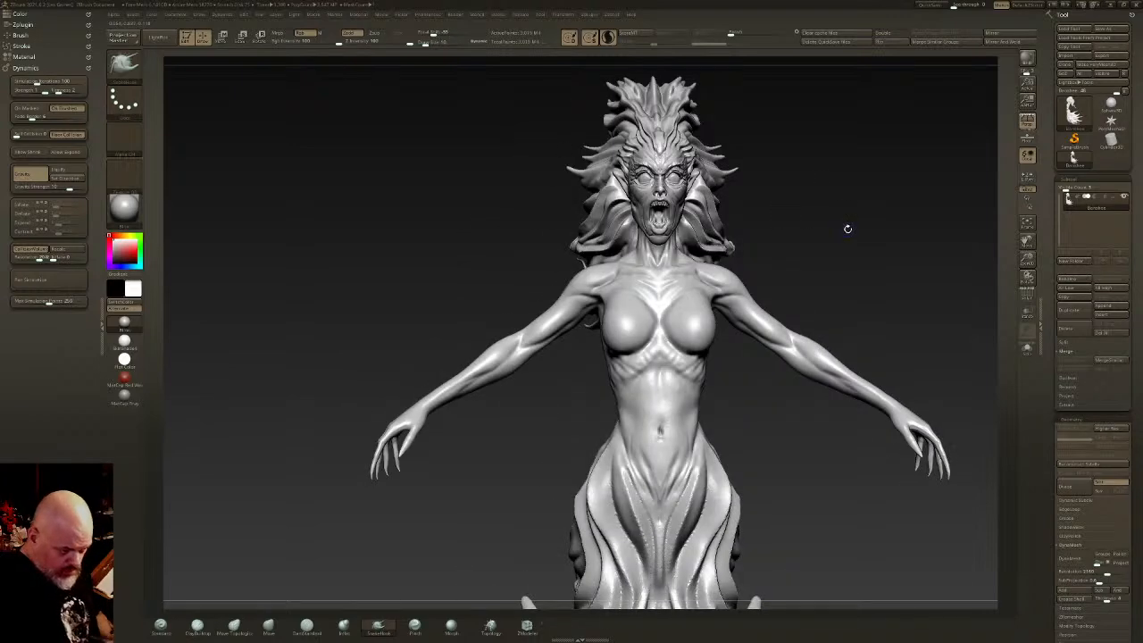
# - Smooth away the oversized forked strand sticking out of the back of the hair
pyautogui.keyDown('alt'); pyautogui.moveTo(848, 229); pyautogui.dragTo(769, 302); pyautogui.keyUp('alt')
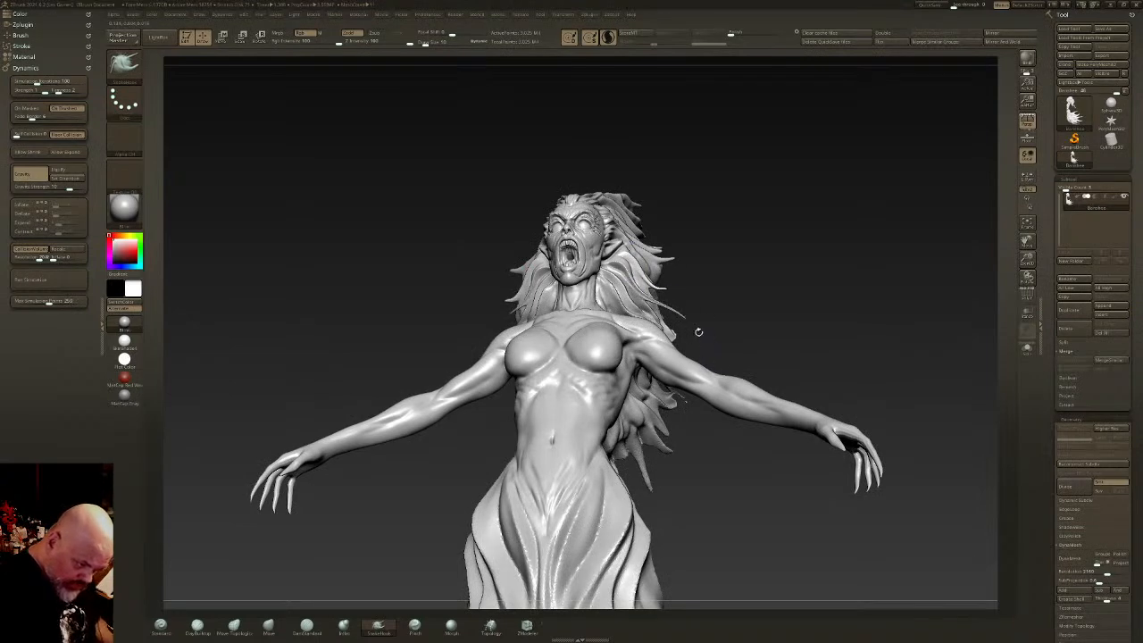
pyautogui.keyDown('shift'); pyautogui.moveTo(692, 230); pyautogui.dragTo(816, 324); pyautogui.keyUp('shift')
pyautogui.keyDown('ctrl'); pyautogui.moveTo(804, 358); pyautogui.dragTo(798, 348, button='right'); pyautogui.keyUp('ctrl')
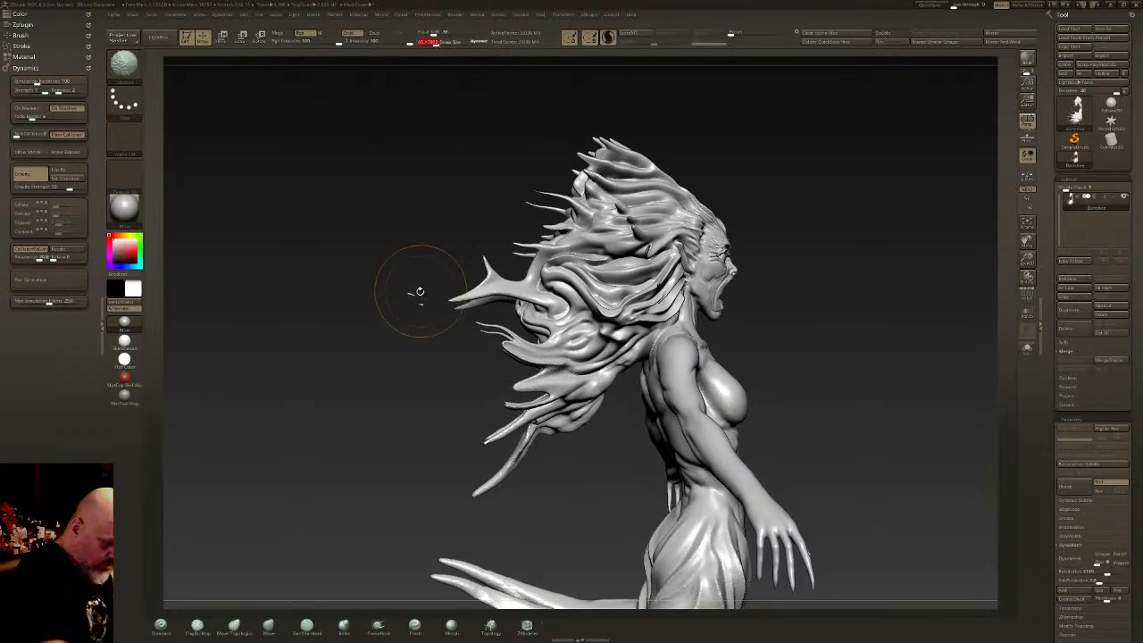
pyautogui.moveTo(417, 283); pyautogui.dragTo(402, 293)
pyautogui.keyDown('shift'); pyautogui.moveTo(482, 281); pyautogui.dragTo(475, 285); pyautogui.keyUp('shift')
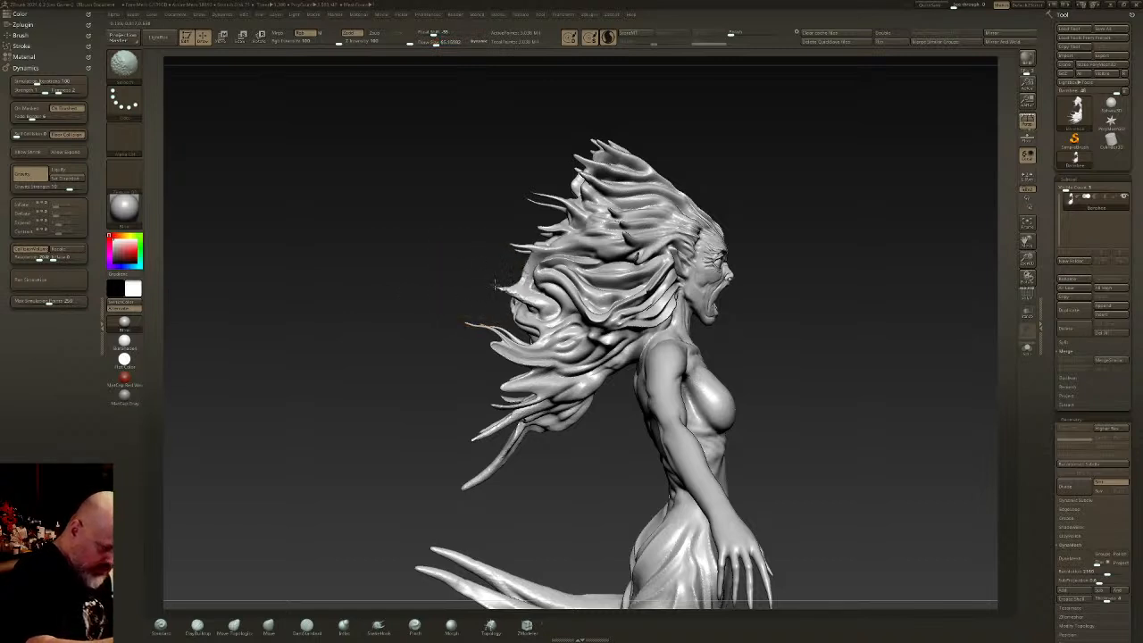
# - Undo the last hair stroke and pull a short pointed strand from the smoothed area with a smaller SnakeHook brush
pyautogui.press('b')
pyautogui.press('s')
pyautogui.press('h')
pyautogui.moveTo(366, 259); pyautogui.dragTo(500, 277)
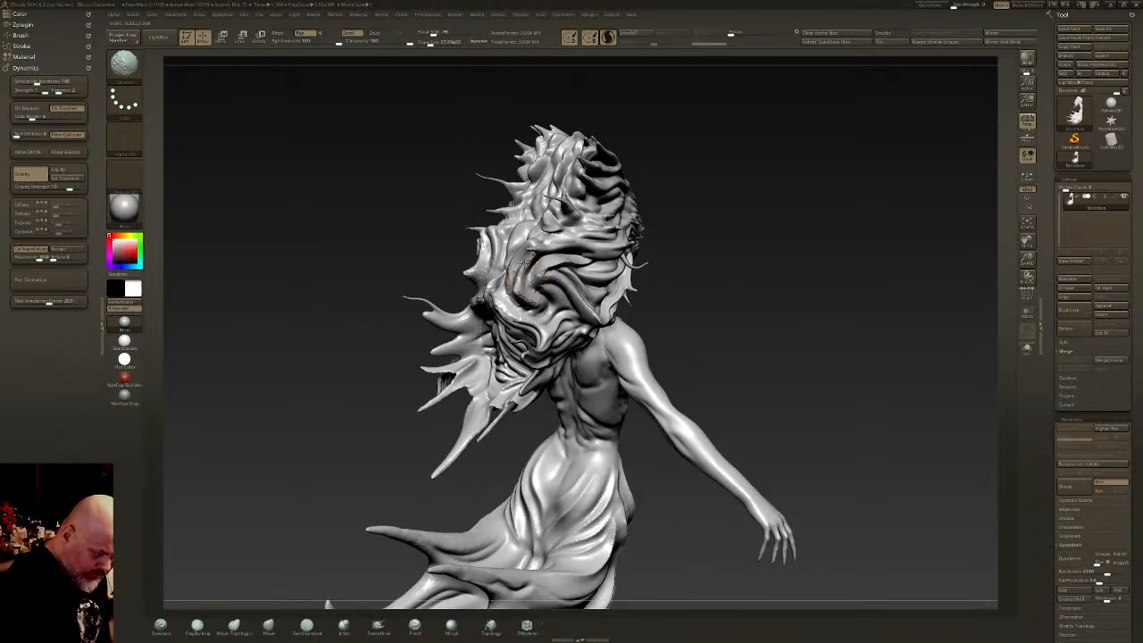
pyautogui.moveTo(535, 234); pyautogui.dragTo(543, 299, button='right')
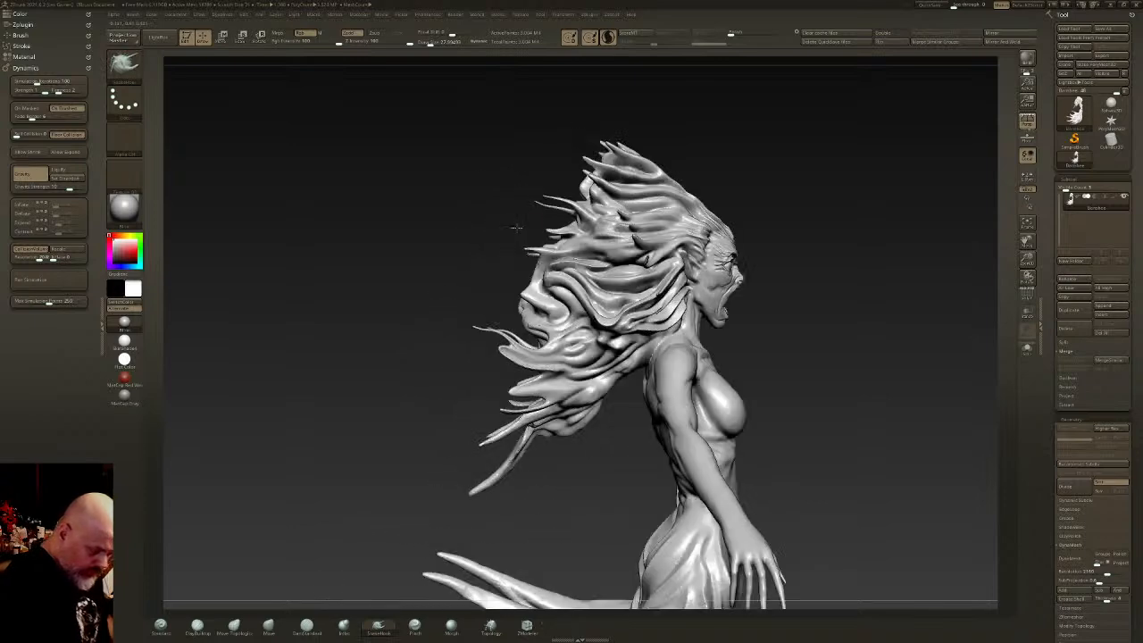
pyautogui.hotkey('ctrl', 'z')
pyautogui.moveTo(432, 43); pyautogui.dragTo(427, 43)
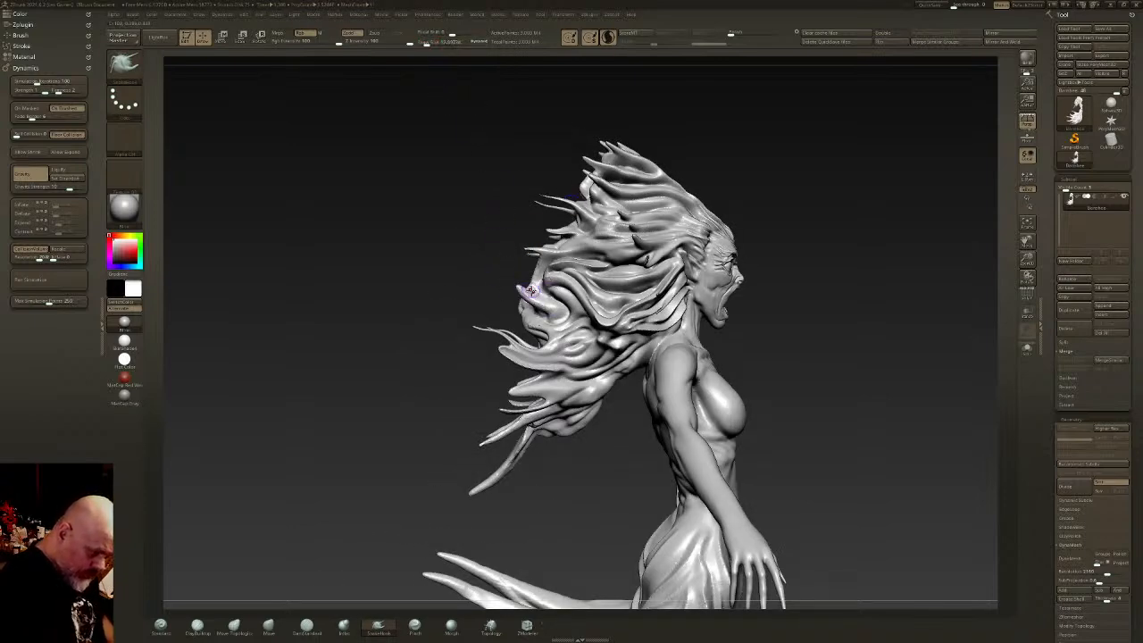
pyautogui.press('shift')
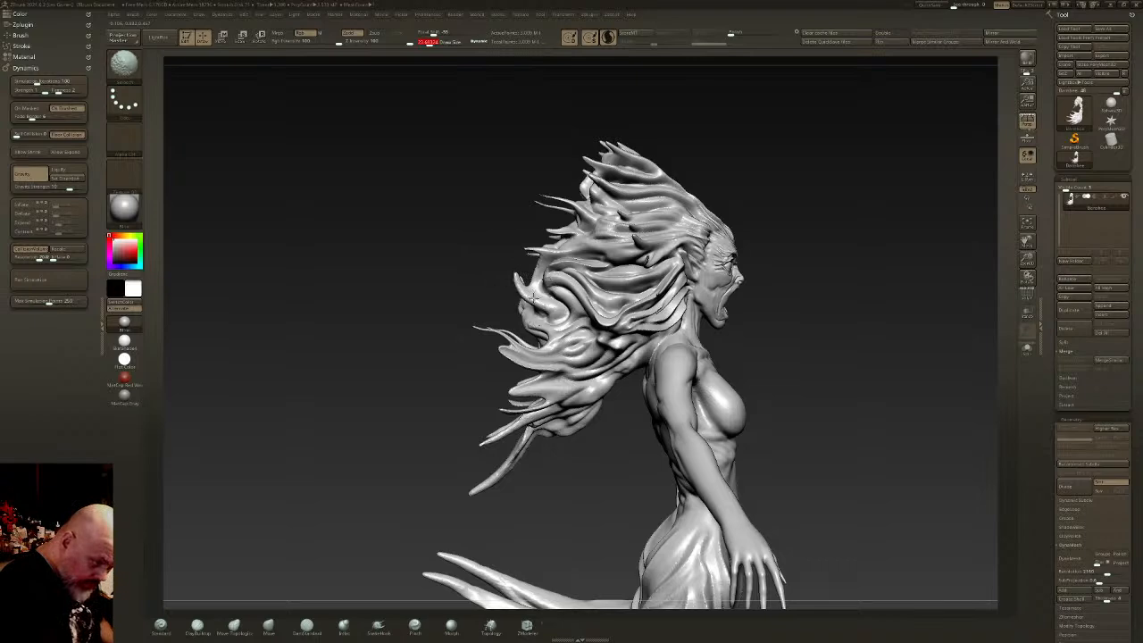
# - Mask the upper chest and the tops of the shoulders as the start of a bodice shape
pyautogui.moveTo(780, 355)
pyautogui.mouseDown()
pyautogui.moveTo(795, 350)
pyautogui.moveTo(702, 372)
pyautogui.moveTo(622, 340)
pyautogui.mouseUp()
pyautogui.keyDown('ctrl'); pyautogui.moveTo(623, 339); pyautogui.dragTo(625, 343, button='right'); pyautogui.keyUp('ctrl')
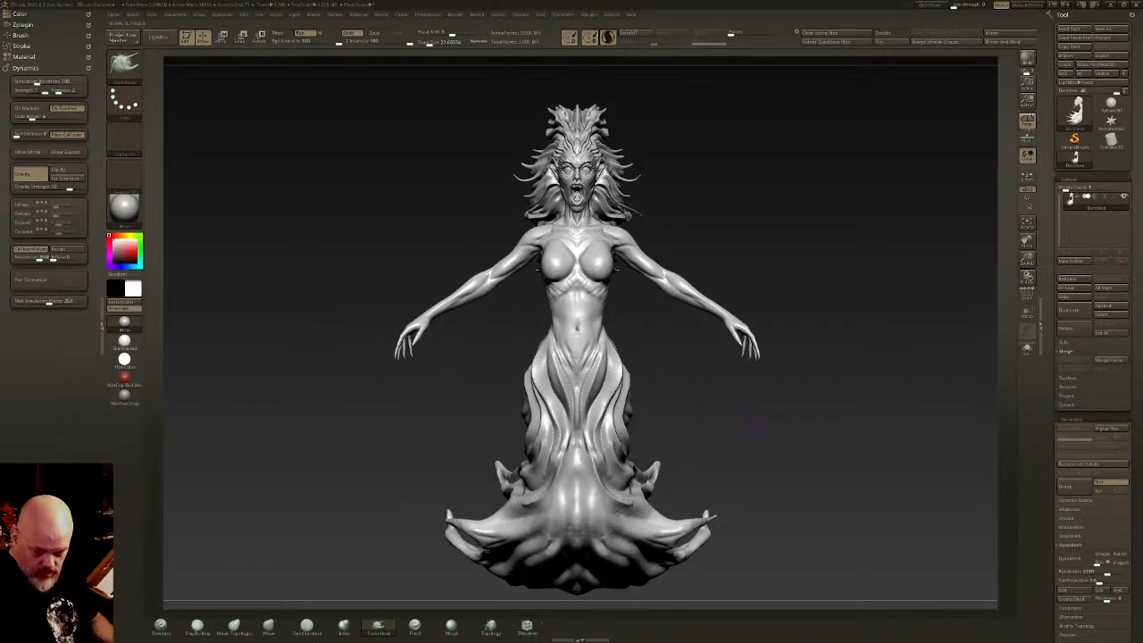
pyautogui.keyDown('alt'); pyautogui.moveTo(664, 367); pyautogui.dragTo(640, 327); pyautogui.keyUp('alt')
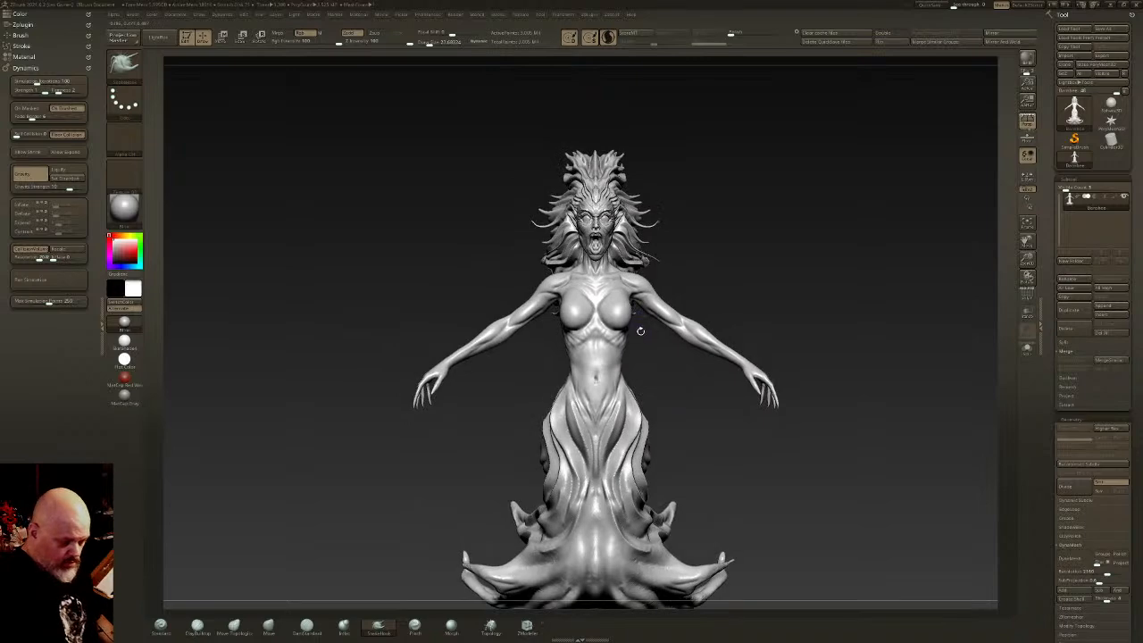
pyautogui.moveTo(647, 354); pyautogui.dragTo(663, 411, button='right')
pyautogui.click(427, 43)
pyautogui.keyDown('ctrl'); pyautogui.moveTo(629, 314); pyautogui.dragTo(637, 341, button='right'); pyautogui.keyUp('ctrl')
pyautogui.moveTo(522, 235)
pyautogui.keyDown('ctrl'); pyautogui.mouseDown()
pyautogui.moveTo(548, 284)
pyautogui.moveTo(529, 253)
pyautogui.mouseUp(); pyautogui.keyUp('ctrl')
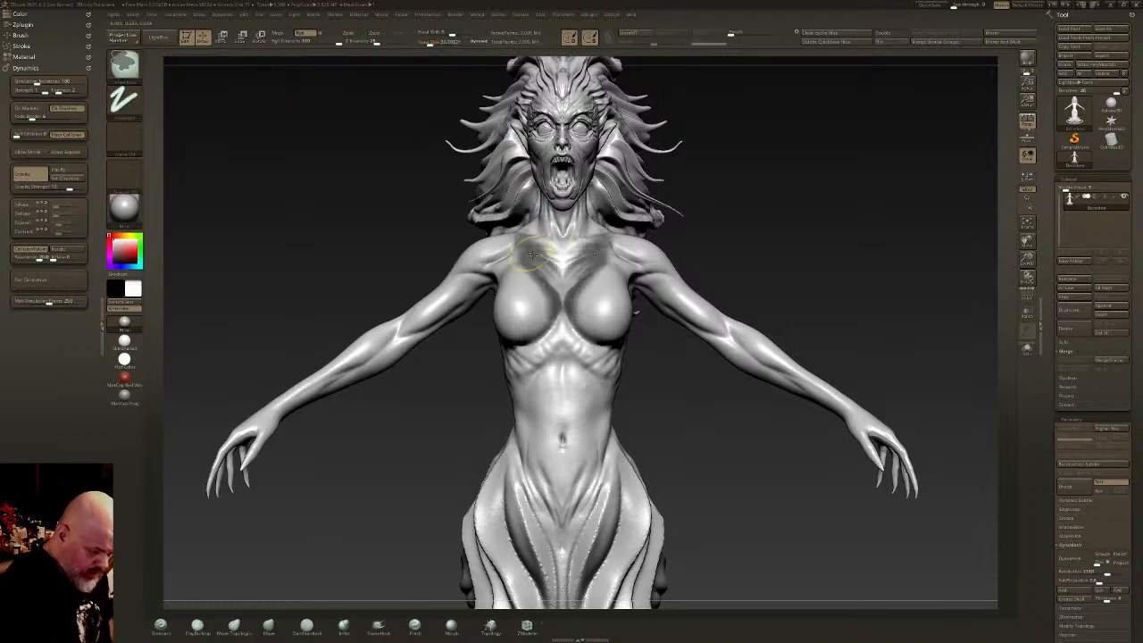
pyautogui.moveTo(500, 255); pyautogui.dragTo(545, 259, button='right')
pyautogui.keyDown('ctrl'); pyautogui.moveTo(532, 254); pyautogui.dragTo(488, 216); pyautogui.keyUp('ctrl')
# - Continue the bodice mask over the shoulders and down the back to the waist
pyautogui.moveTo(487, 218)
pyautogui.mouseDown(button='right')
pyautogui.moveTo(543, 238)
pyautogui.moveTo(514, 212)
pyautogui.mouseUp(button='right')
pyautogui.keyDown('ctrl'); pyautogui.moveTo(511, 211); pyautogui.dragTo(402, 313); pyautogui.keyUp('ctrl')
pyautogui.moveTo(430, 293); pyautogui.dragTo(465, 288, button='right')
pyautogui.keyDown('ctrl'); pyautogui.moveTo(441, 270); pyautogui.dragTo(361, 359); pyautogui.keyUp('ctrl')
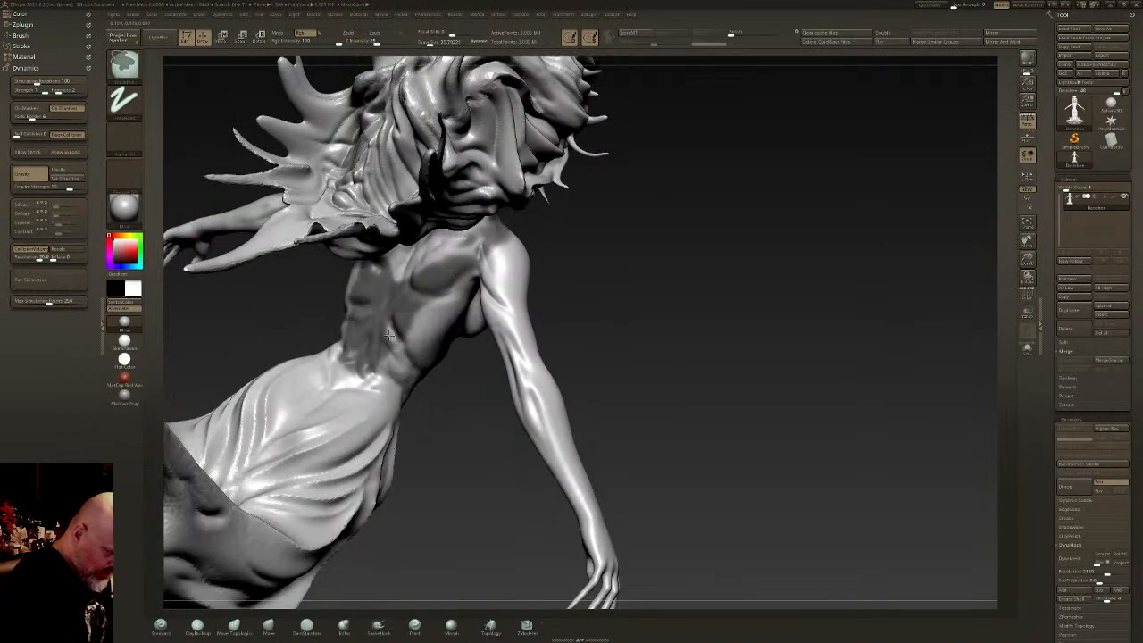
pyautogui.moveTo(464, 268); pyautogui.dragTo(382, 259, button='right')
pyautogui.moveTo(536, 279); pyautogui.dragTo(477, 264, button='right')
# - Extend the bodice mask over the breasts, ribs and sides of the waist, leaving the navel area open
pyautogui.moveTo(481, 268)
pyautogui.keyDown('ctrl'); pyautogui.mouseDown()
pyautogui.moveTo(459, 251)
pyautogui.moveTo(418, 375)
pyautogui.moveTo(486, 362)
pyautogui.moveTo(461, 319)
pyautogui.mouseUp(); pyautogui.keyUp('ctrl')
pyautogui.moveTo(462, 317); pyautogui.dragTo(449, 276, button='right')
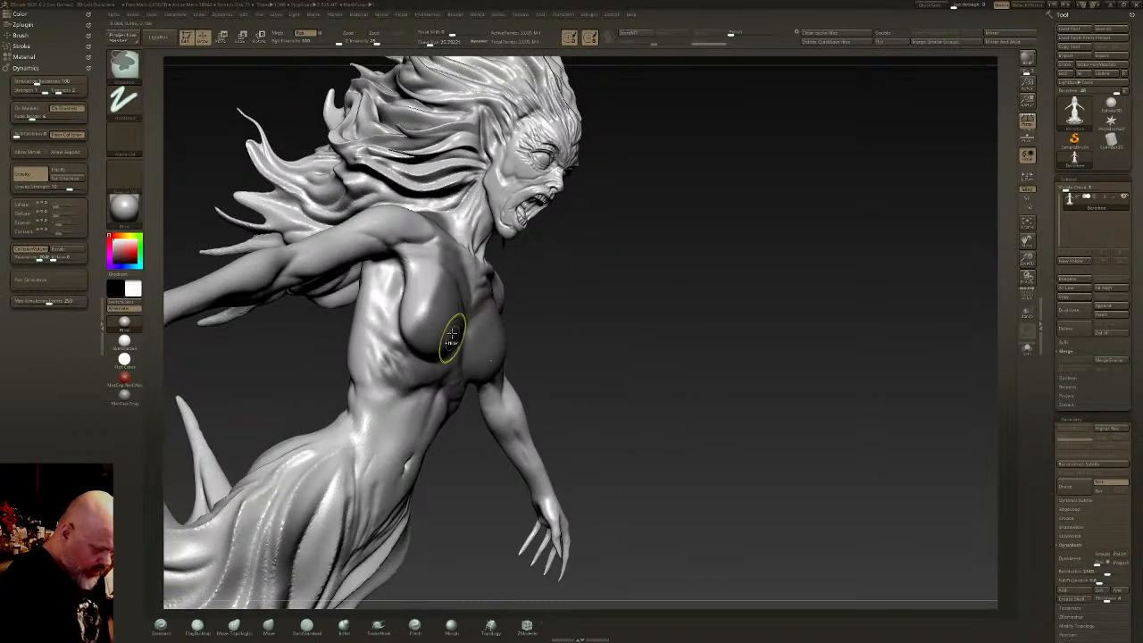
pyautogui.moveTo(384, 410); pyautogui.dragTo(409, 418, button='right')
pyautogui.moveTo(381, 389)
pyautogui.keyDown('ctrl'); pyautogui.mouseDown()
pyautogui.moveTo(344, 409)
pyautogui.moveTo(350, 434)
pyautogui.mouseUp(); pyautogui.keyUp('ctrl')
pyautogui.moveTo(371, 429); pyautogui.dragTo(444, 394, button='right')
pyautogui.moveTo(428, 362)
pyautogui.keyDown('ctrl'); pyautogui.mouseDown()
pyautogui.moveTo(396, 409)
pyautogui.moveTo(425, 399)
pyautogui.moveTo(379, 443)
pyautogui.moveTo(384, 468)
pyautogui.mouseUp(); pyautogui.keyUp('ctrl')
pyautogui.moveTo(404, 438); pyautogui.dragTo(691, 309, button='right')
pyautogui.moveTo(691, 308); pyautogui.dragTo(785, 344, button='right')
# - Extract the masked torso area as a separate bodice, adjusting the extraction settings before accepting it
pyautogui.click(1067, 403)
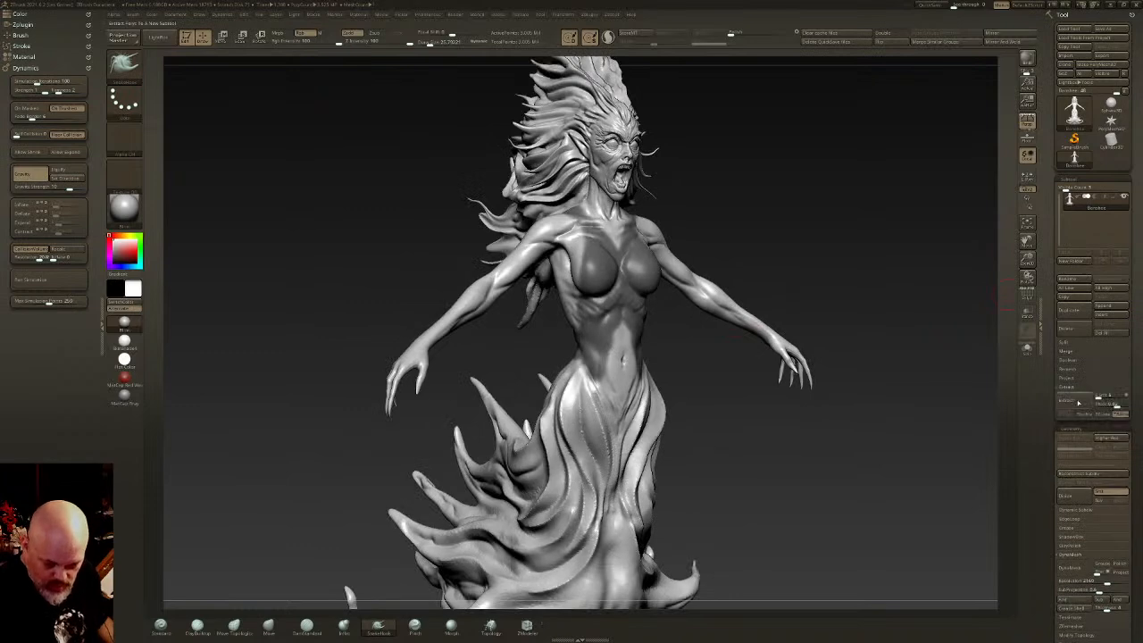
pyautogui.click(1066, 399)
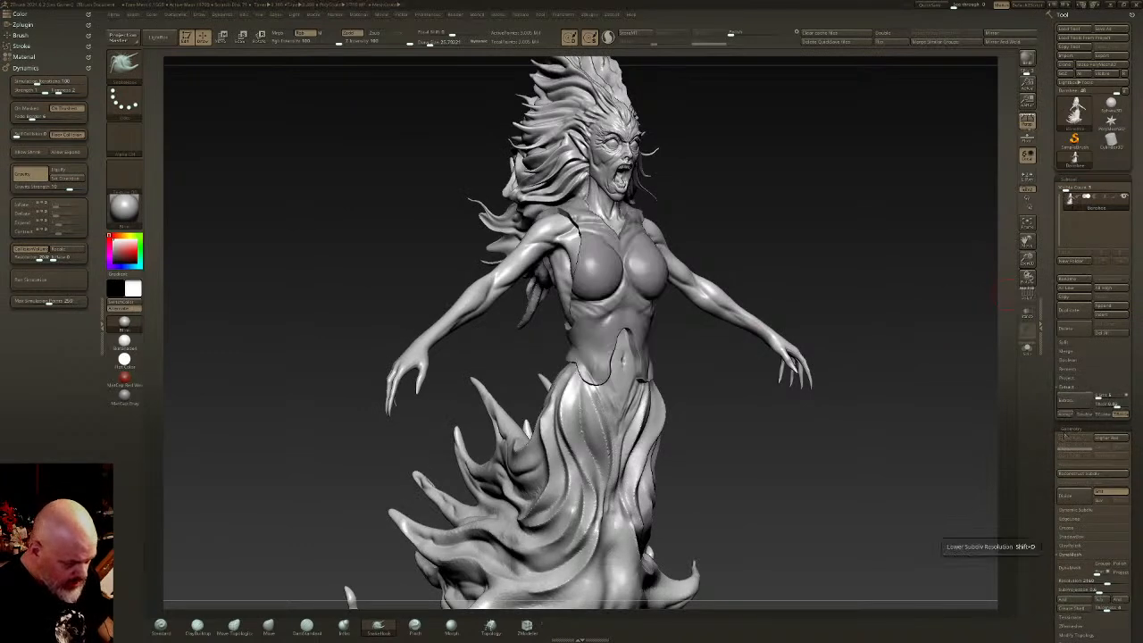
pyautogui.click(1116, 406)
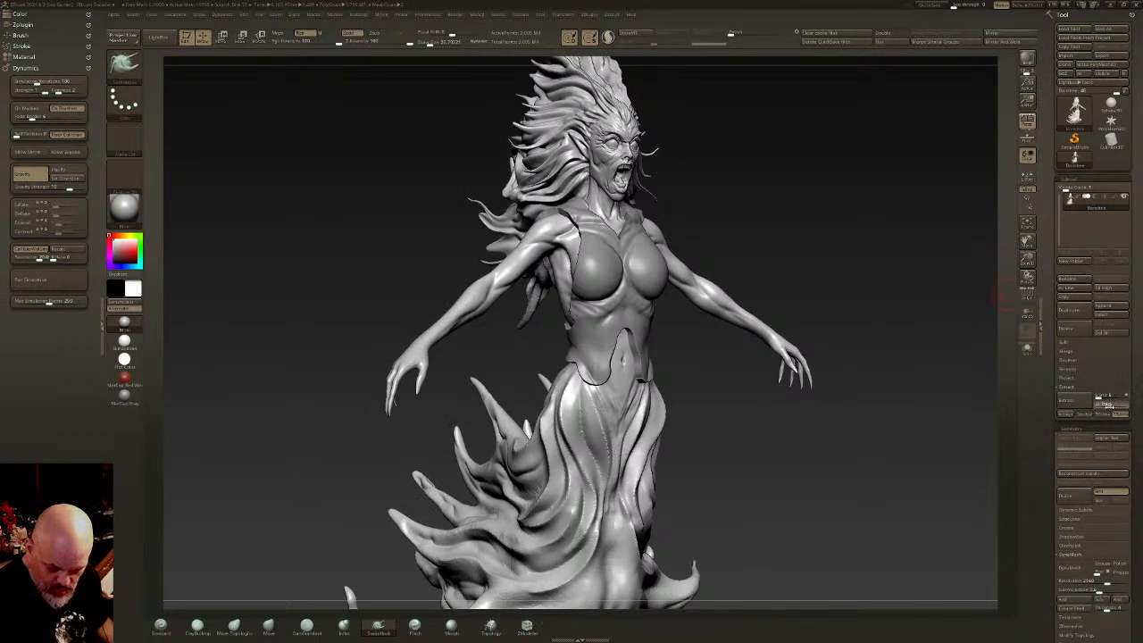
pyautogui.click(1114, 405)
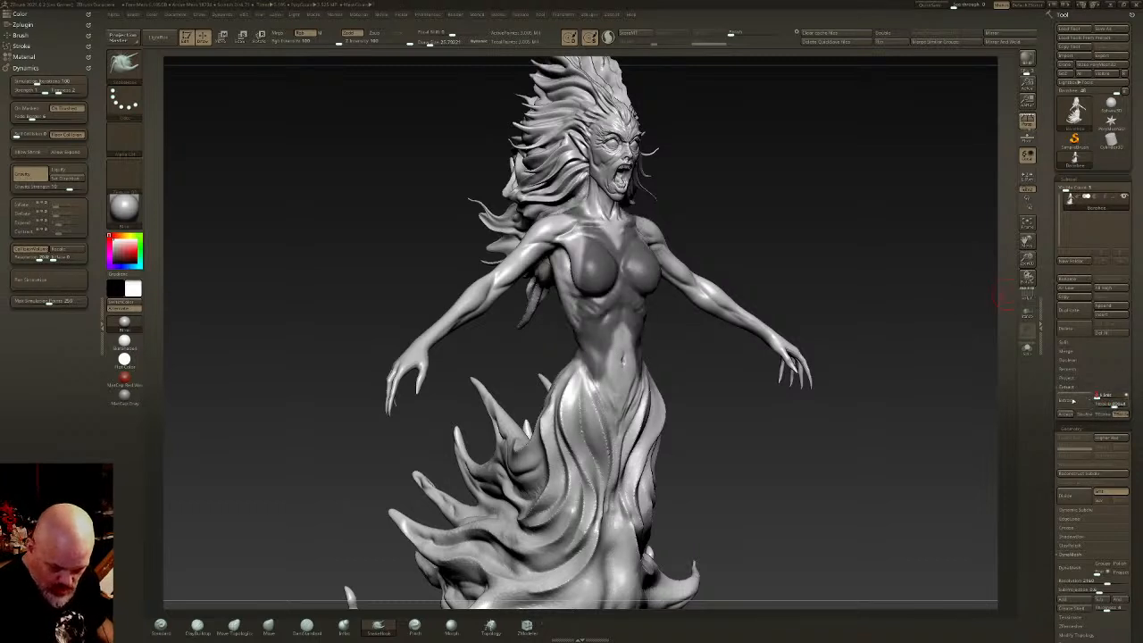
pyautogui.click(1066, 400)
pyautogui.click(1066, 415)
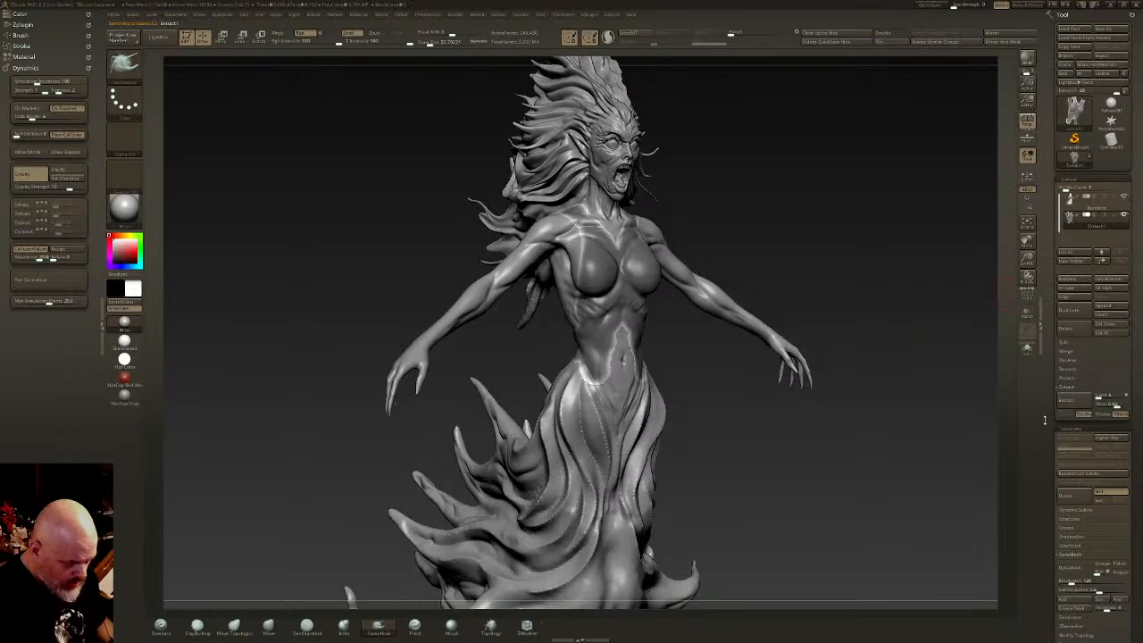
# - Clear the bodice's mask, show it alone with its polygroups, and hide all but one surface layer
pyautogui.click(748, 34)
pyautogui.moveTo(854, 353); pyautogui.dragTo(671, 375)
pyautogui.keyDown('ctrl'); pyautogui.moveTo(675, 311); pyautogui.dragTo(777, 335); pyautogui.keyUp('ctrl')
pyautogui.click(1027, 296)
pyautogui.click(1027, 348)
pyautogui.keyDown('ctrl'); pyautogui.moveTo(880, 331); pyautogui.dragTo(598, 224, button='right'); pyautogui.keyUp('ctrl')
pyautogui.keyDown('ctrl'); pyautogui.keyDown('shift'); pyautogui.click(552, 437); pyautogui.keyUp('shift'); pyautogui.keyUp('ctrl')
pyautogui.keyDown('ctrl'); pyautogui.keyDown('shift'); pyautogui.moveTo(780, 324); pyautogui.dragTo(893, 469); pyautogui.keyUp('shift'); pyautogui.keyUp('ctrl')
pyautogui.keyDown('ctrl'); pyautogui.keyDown('shift'); pyautogui.click(561, 492); pyautogui.keyUp('shift'); pyautogui.keyUp('ctrl')
pyautogui.moveTo(835, 424); pyautogui.dragTo(812, 395)
pyautogui.moveTo(743, 341); pyautogui.dragTo(748, 229)
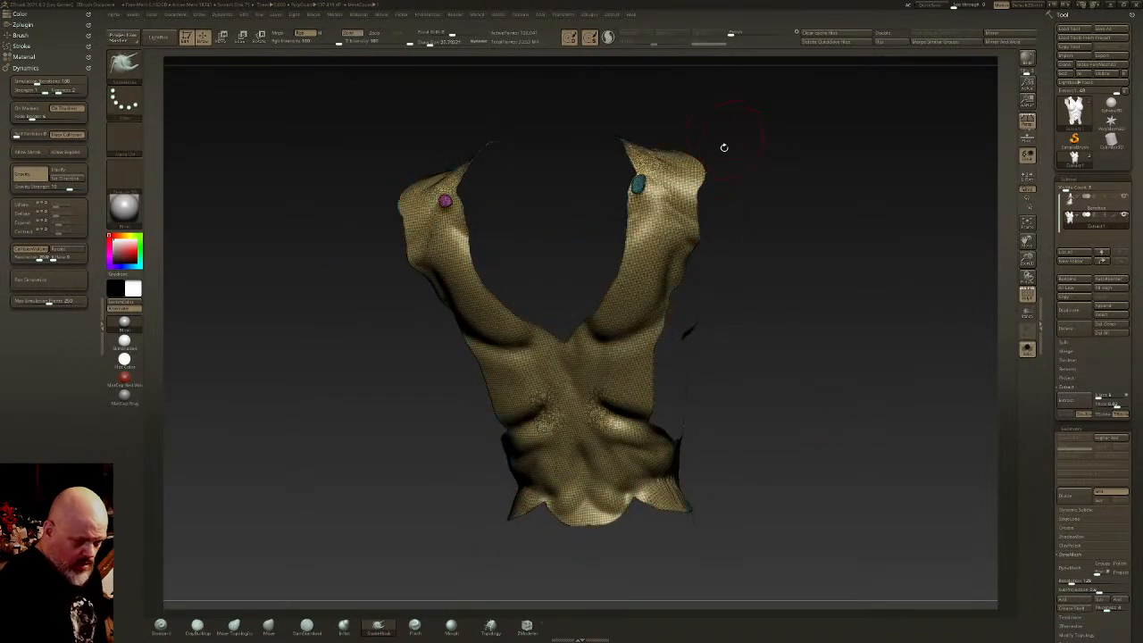
pyautogui.keyDown('ctrl'); pyautogui.keyDown('shift'); pyautogui.click(732, 141); pyautogui.keyUp('shift'); pyautogui.keyUp('ctrl')
pyautogui.keyDown('ctrl'); pyautogui.keyDown('shift'); pyautogui.click(679, 208); pyautogui.keyUp('shift'); pyautogui.keyUp('ctrl')
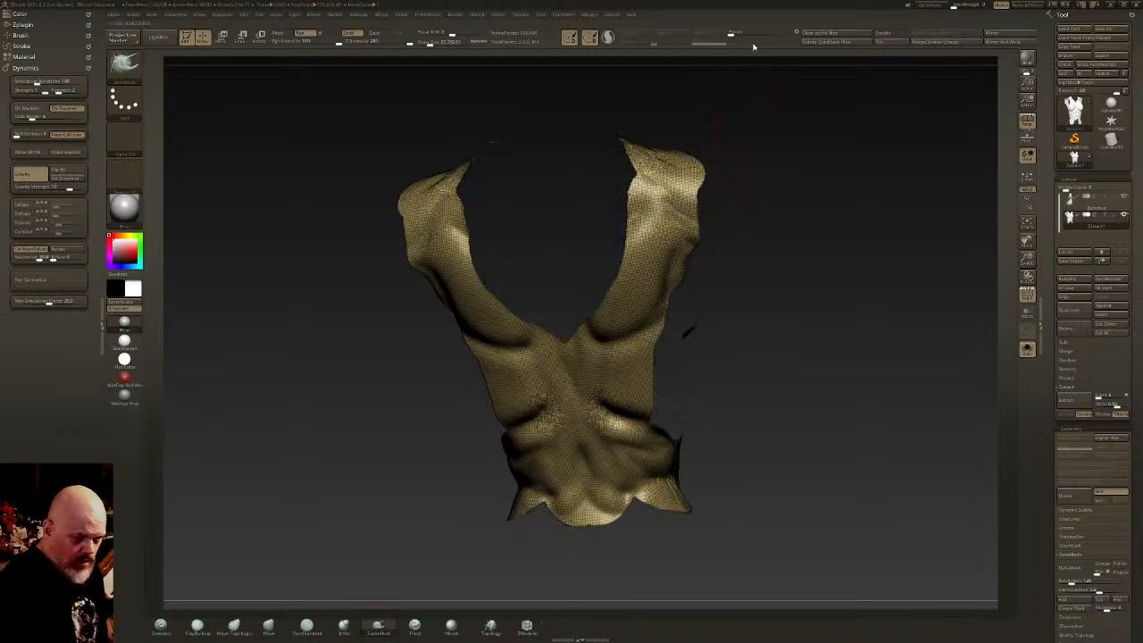
# - Regroup the isolated bodice surface as a single polygroup and remove its hidden geometry
pyautogui.hotkey('ctrl', 'w')
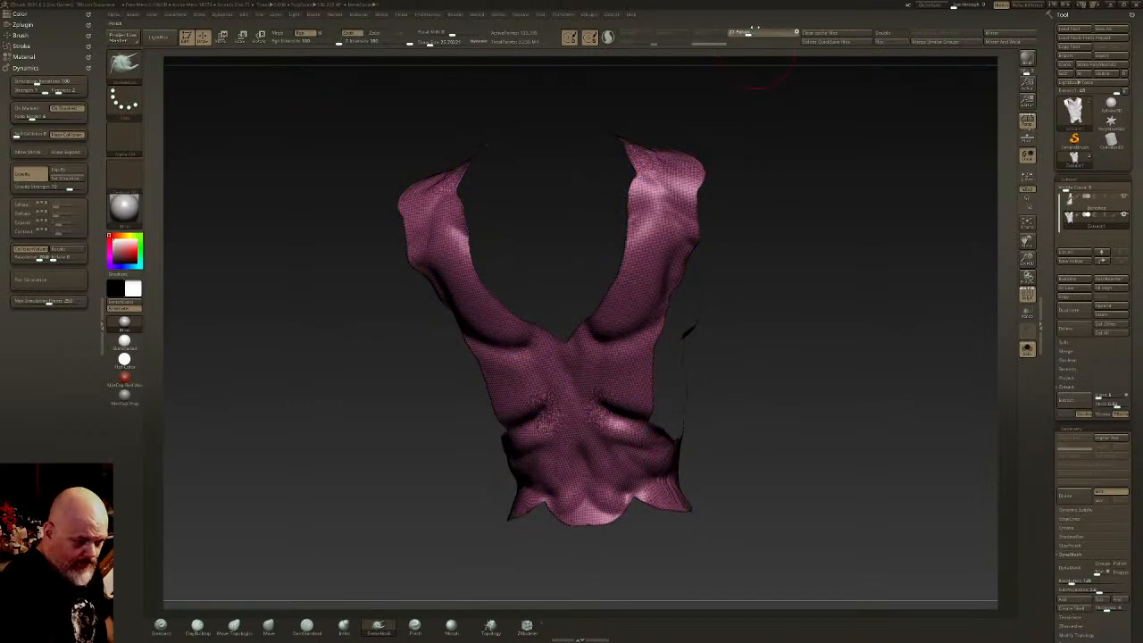
pyautogui.moveTo(1056, 532); pyautogui.dragTo(1056, 410)
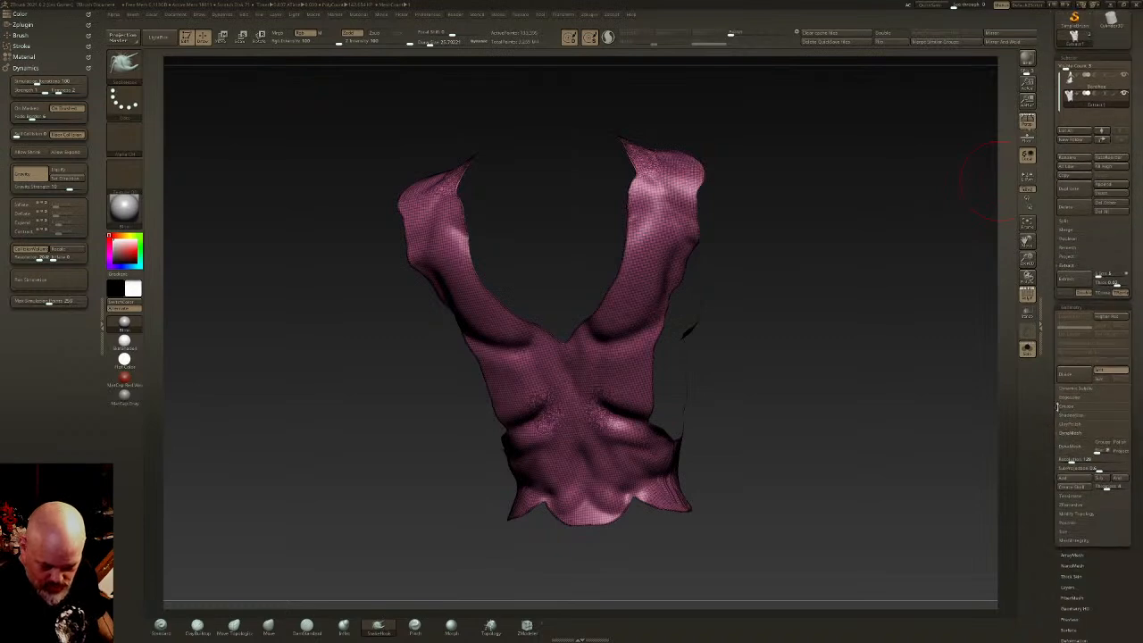
pyautogui.click(1079, 515)
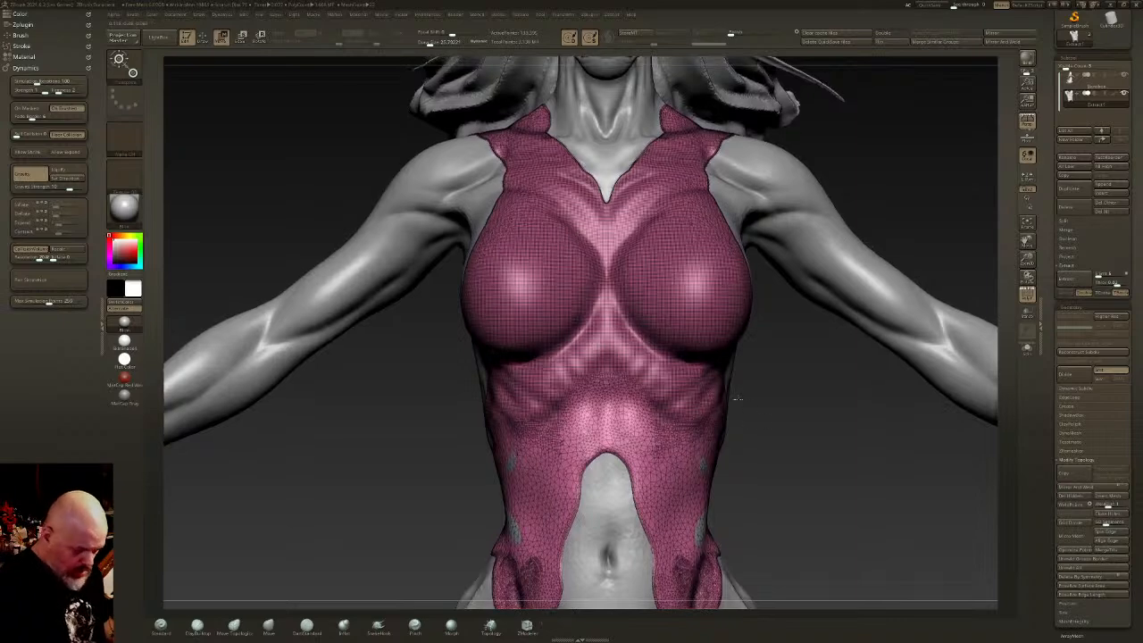
# - Compare the single-layer bodice on its own and over the full figure, and return to sculpting mode
pyautogui.keyDown('alt'); pyautogui.moveTo(737, 397); pyautogui.dragTo(750, 425); pyautogui.keyUp('alt')
pyautogui.click(1027, 348)
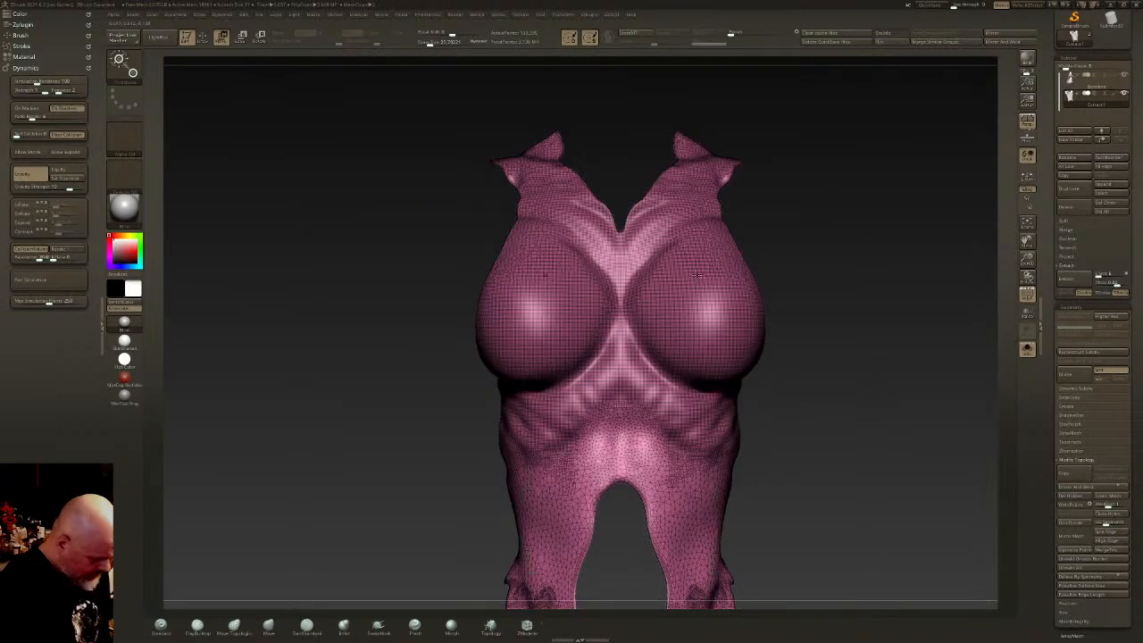
pyautogui.press('w')
pyautogui.click(1027, 348)
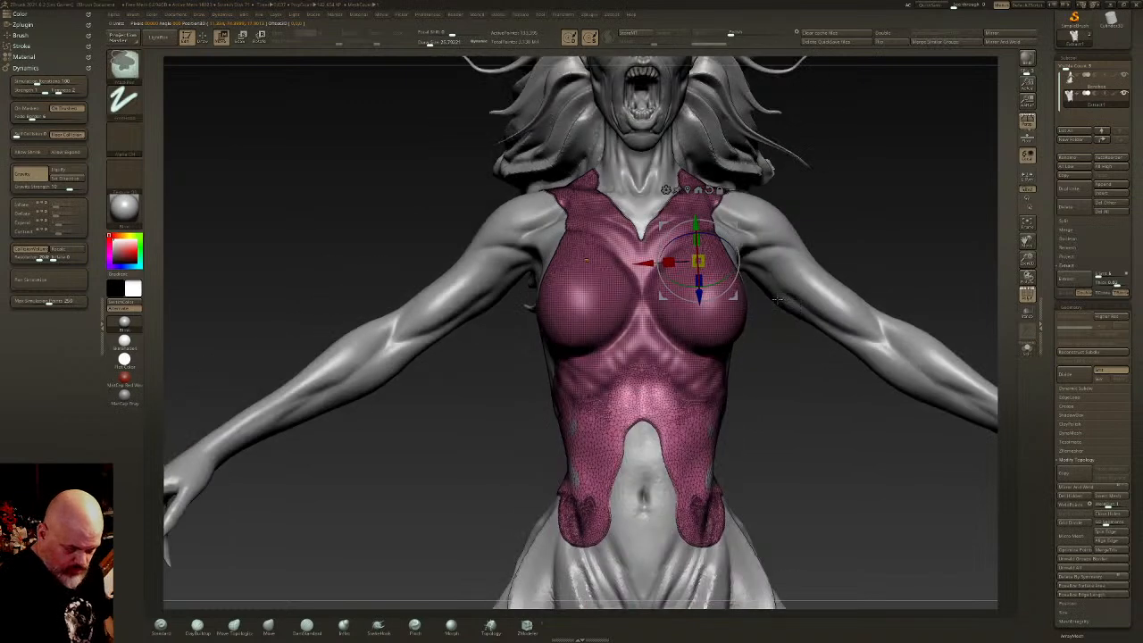
pyautogui.keyDown('ctrl'); pyautogui.moveTo(700, 261); pyautogui.dragTo(706, 261); pyautogui.keyUp('ctrl')
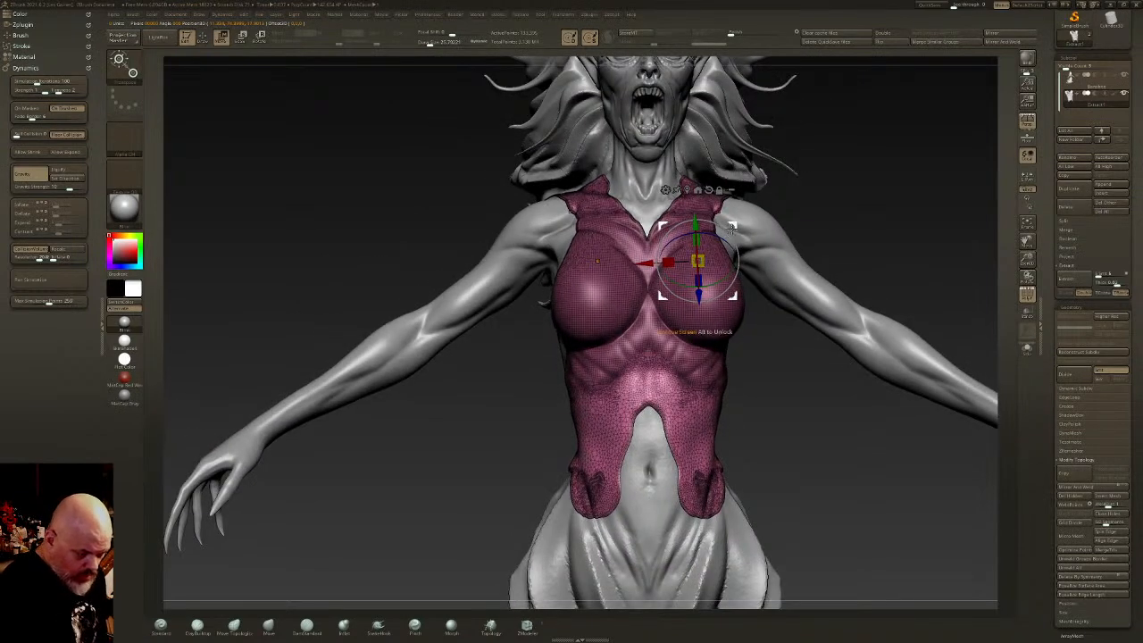
pyautogui.press('q')
pyautogui.moveTo(750, 33); pyautogui.dragTo(751, 33)
# - Smooth the bodice over the shoulder, ribs, waist and lower back with Sculptris Pro active
pyautogui.moveTo(680, 254); pyautogui.dragTo(724, 269, button='right')
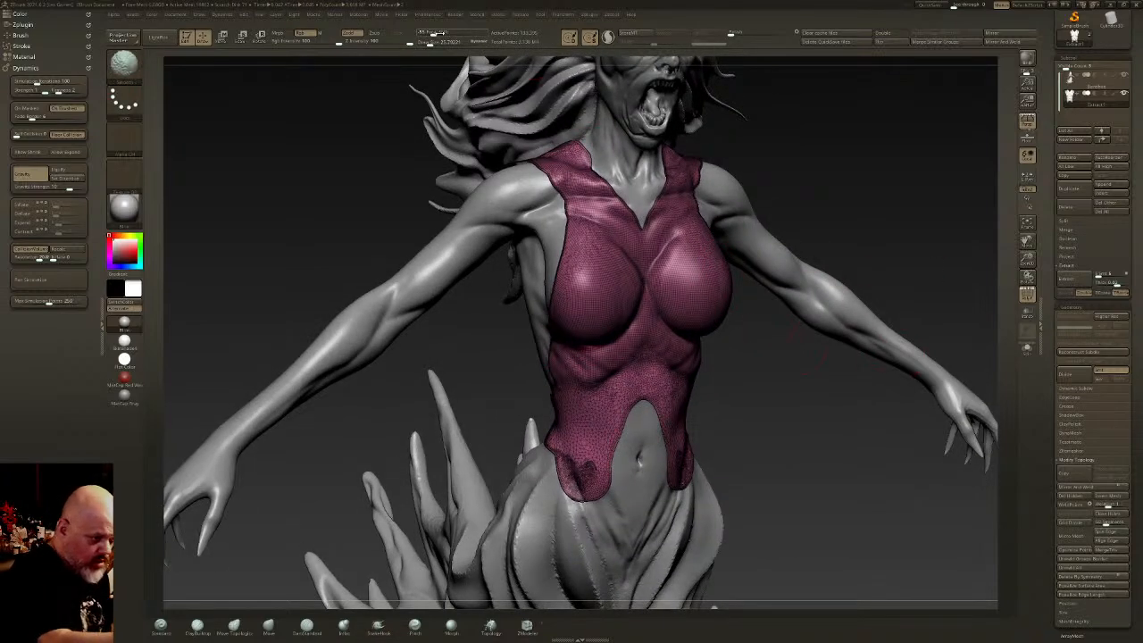
pyautogui.moveTo(575, 168)
pyautogui.keyDown('shift'); pyautogui.mouseDown()
pyautogui.moveTo(629, 220)
pyautogui.moveTo(622, 278)
pyautogui.moveTo(571, 225)
pyautogui.moveTo(568, 186)
pyautogui.mouseUp(); pyautogui.keyUp('shift')
pyautogui.moveTo(556, 278)
pyautogui.mouseDown(button='right')
pyautogui.moveTo(580, 283)
pyautogui.moveTo(534, 357)
pyautogui.mouseUp(button='right')
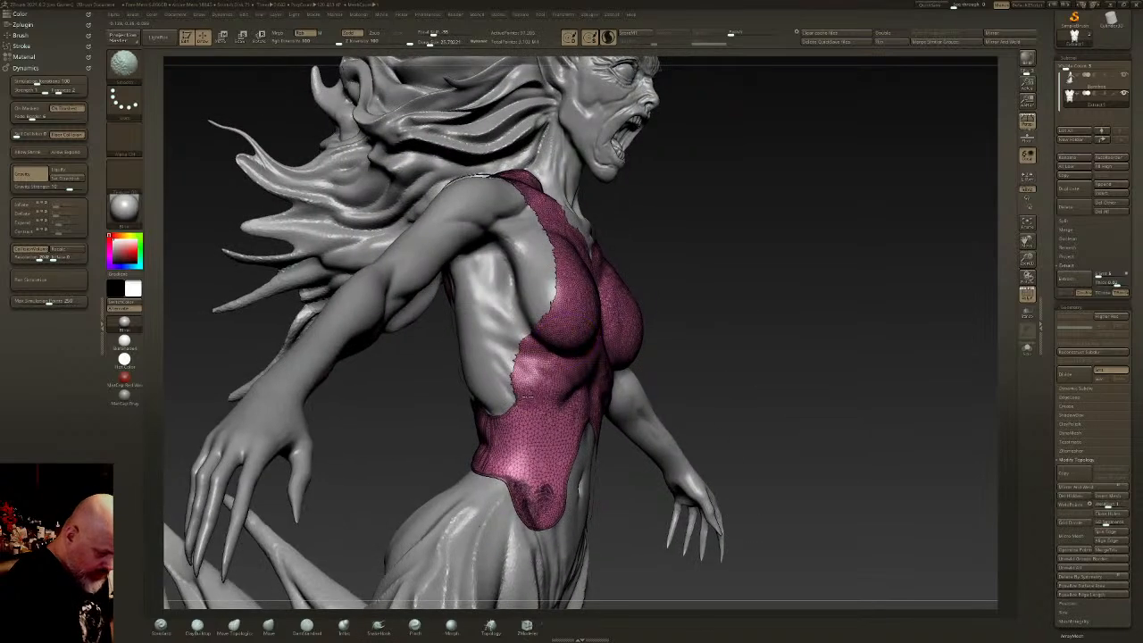
pyautogui.moveTo(534, 505); pyautogui.dragTo(562, 495, button='right')
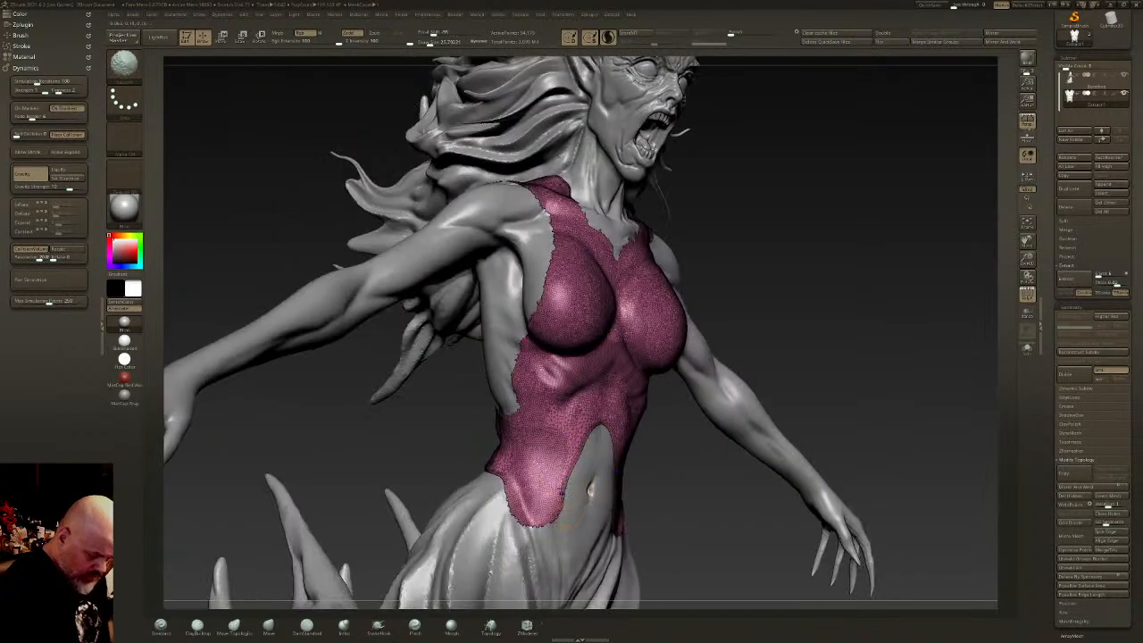
pyautogui.moveTo(576, 420); pyautogui.dragTo(592, 462, button='right')
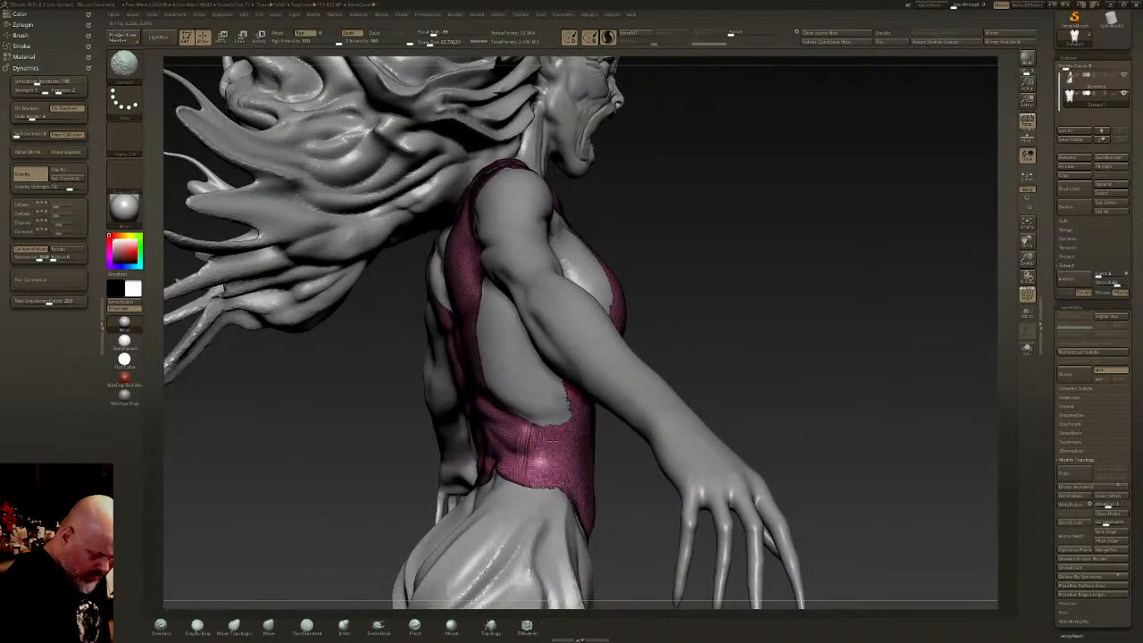
pyautogui.moveTo(521, 451)
pyautogui.mouseDown(button='right')
pyautogui.moveTo(508, 464)
pyautogui.moveTo(504, 431)
pyautogui.mouseUp(button='right')
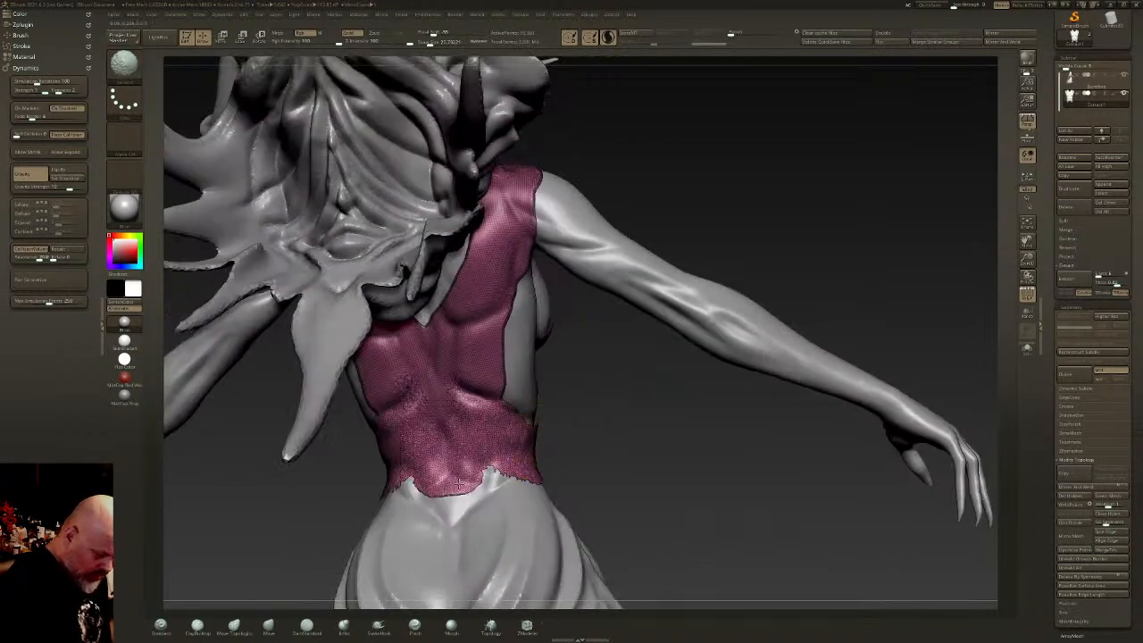
# - Isolate the bodice and smooth its back, shoulder straps, sides and front surface
pyautogui.click(1027, 348)
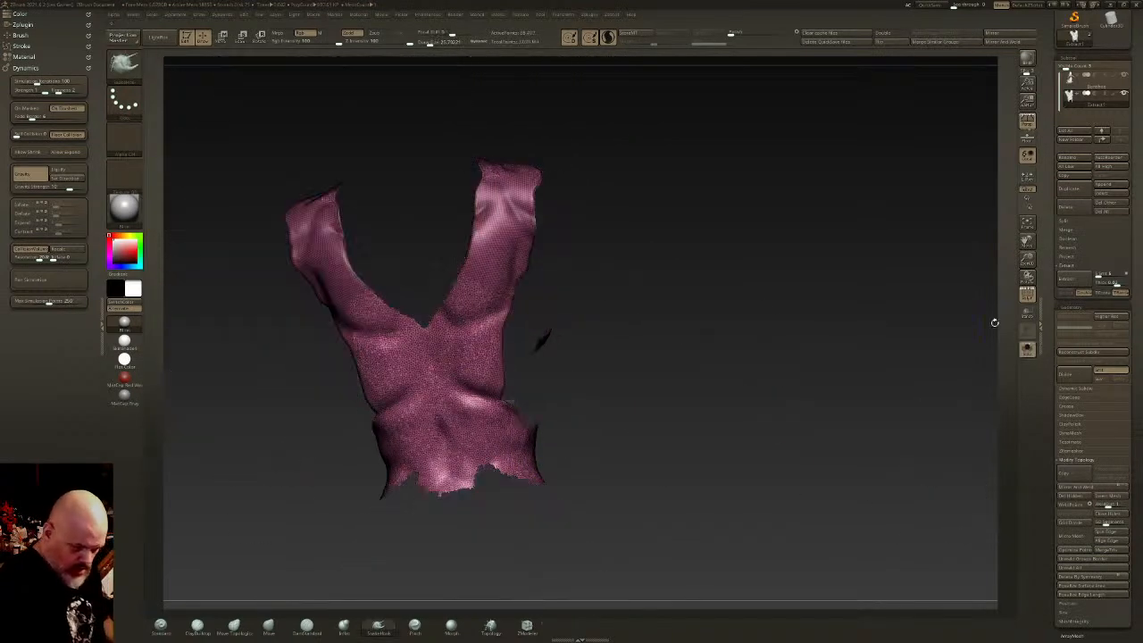
pyautogui.moveTo(518, 277); pyautogui.dragTo(510, 311, button='right')
pyautogui.moveTo(487, 296)
pyautogui.keyDown('shift'); pyautogui.mouseDown()
pyautogui.moveTo(487, 229)
pyautogui.moveTo(507, 182)
pyautogui.moveTo(525, 186)
pyautogui.moveTo(527, 259)
pyautogui.mouseUp(); pyautogui.keyUp('shift')
pyautogui.moveTo(536, 260); pyautogui.dragTo(533, 303, button='right')
pyautogui.keyDown('shift'); pyautogui.moveTo(530, 223); pyautogui.dragTo(516, 288); pyautogui.keyUp('shift')
pyautogui.keyDown('shift'); pyautogui.moveTo(488, 350); pyautogui.dragTo(491, 411); pyautogui.keyUp('shift')
pyautogui.moveTo(520, 457); pyautogui.dragTo(652, 426, button='right')
pyautogui.keyDown('shift'); pyautogui.moveTo(493, 220); pyautogui.dragTo(470, 193); pyautogui.keyUp('shift')
pyautogui.moveTo(470, 286); pyautogui.dragTo(490, 207, button='right')
pyautogui.moveTo(485, 143); pyautogui.dragTo(641, 323, button='right')
pyautogui.moveTo(652, 259); pyautogui.dragTo(675, 268, button='right')
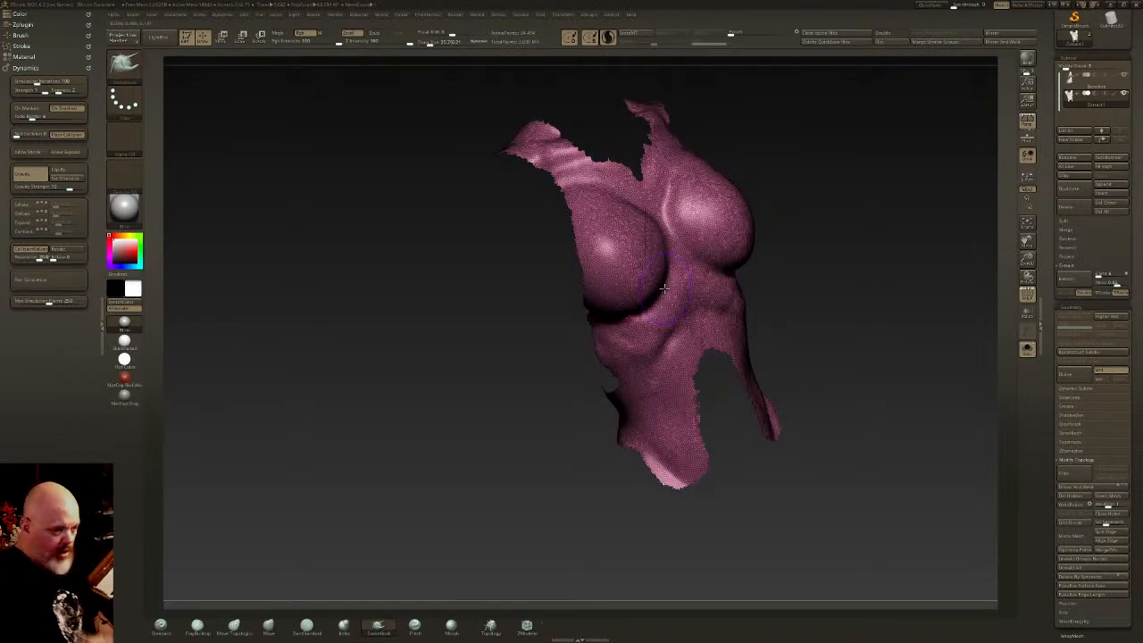
pyautogui.moveTo(670, 283); pyautogui.dragTo(675, 309, button='right')
# - Regroup the smoothed bodice as one polygroup and recalculate the collision volume with the full figure shown
pyautogui.hotkey('ctrl', 'w')
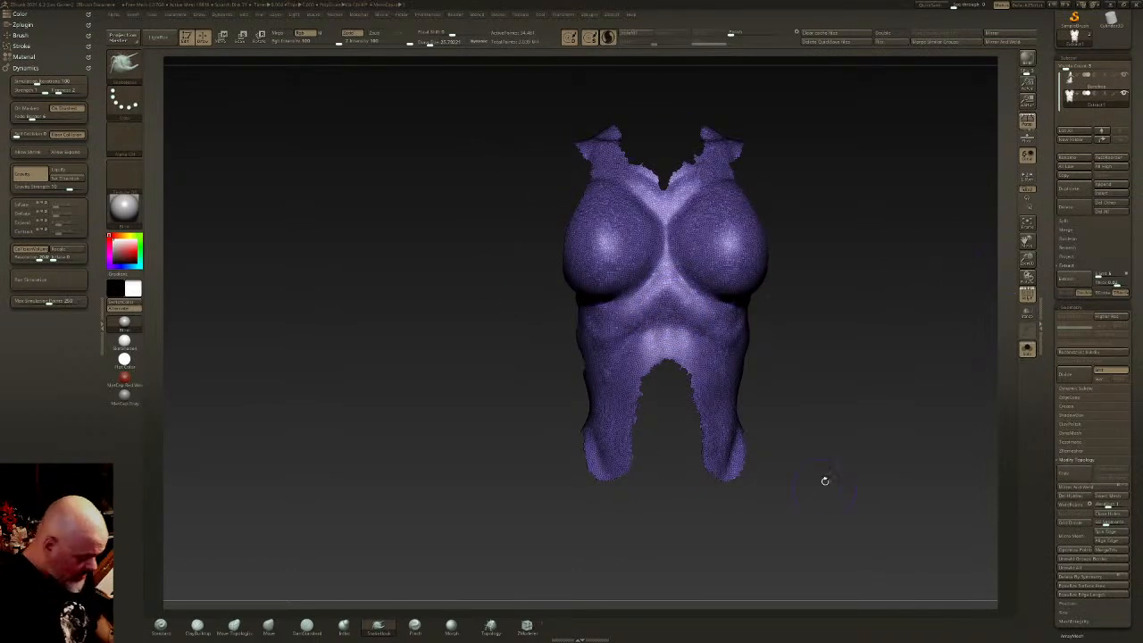
pyautogui.click(1032, 355)
pyautogui.keyDown('alt'); pyautogui.moveTo(823, 356); pyautogui.dragTo(757, 358, button='right'); pyautogui.keyUp('alt')
pyautogui.moveTo(884, 330)
pyautogui.keyDown('ctrl'); pyautogui.mouseDown(button='right')
pyautogui.moveTo(793, 367)
pyautogui.moveTo(681, 340)
pyautogui.mouseUp(button='right'); pyautogui.keyUp('ctrl')
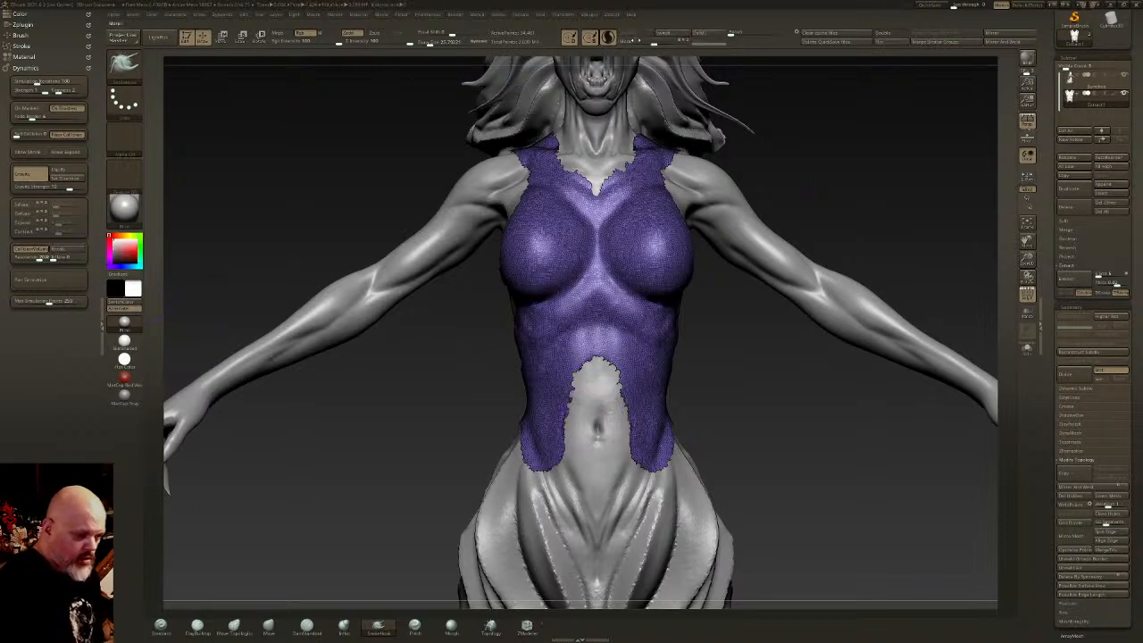
pyautogui.click(65, 250)
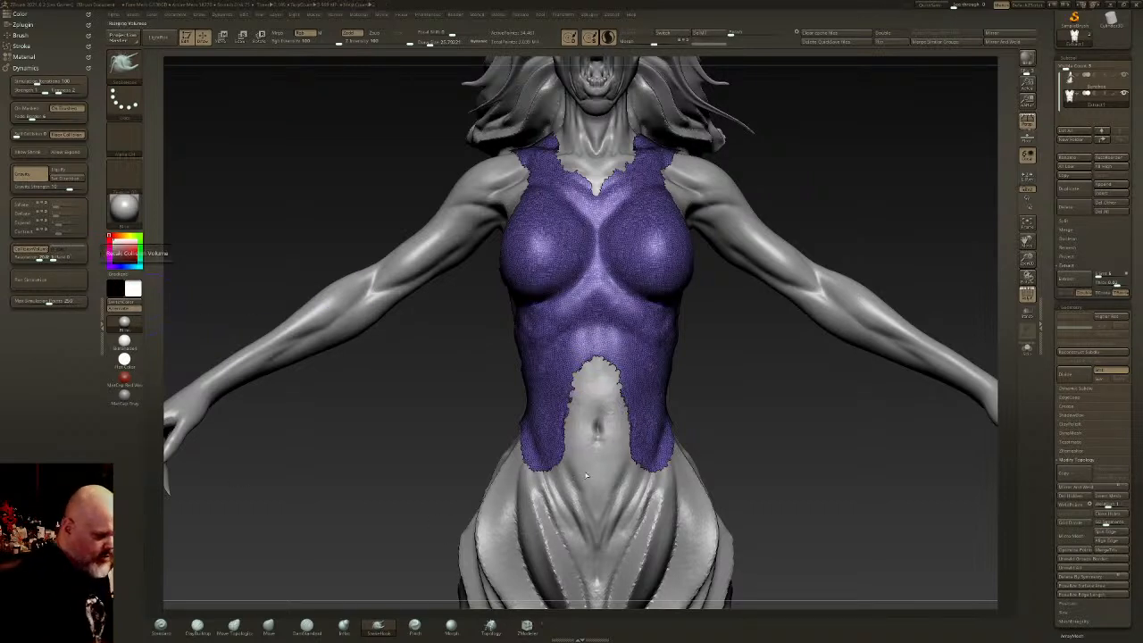
# - Try running the cloth simulation on the bodice, and undo the simulated drape
pyautogui.click(57, 280)
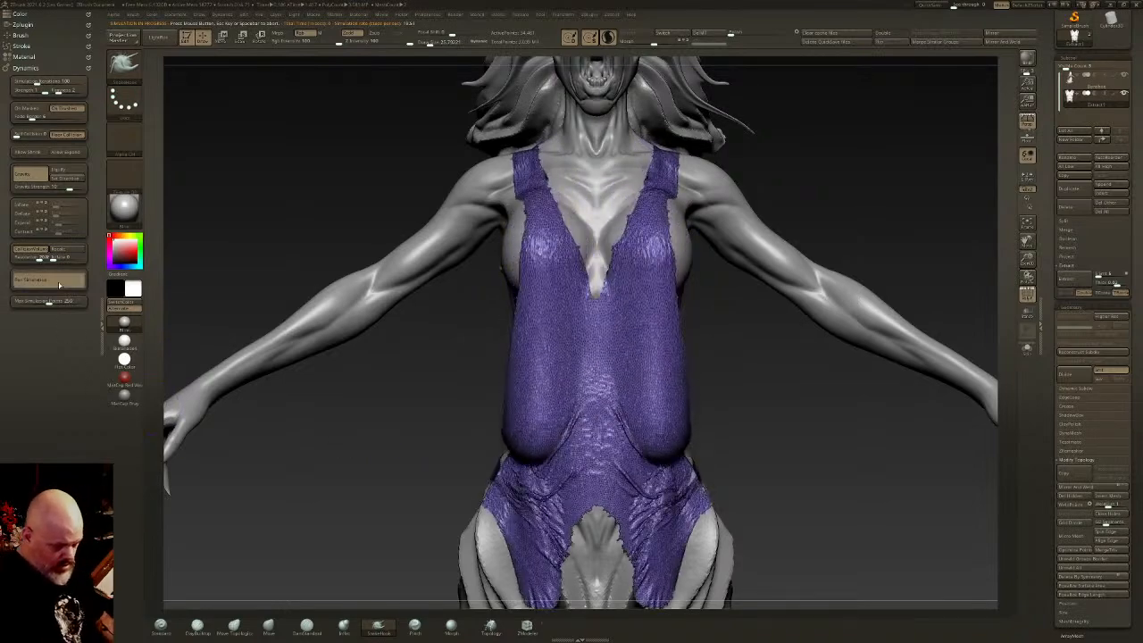
pyautogui.click(60, 285)
pyautogui.keyDown('alt'); pyautogui.moveTo(717, 437); pyautogui.dragTo(750, 404); pyautogui.keyUp('alt')
pyautogui.moveTo(750, 404); pyautogui.dragTo(648, 393, button='right')
pyautogui.hotkey('ctrl', 'z')
# - Pull the bodice's lower edge down over the belly and hips with the ClothPull brush, undoing stray pulls
pyautogui.press('b')
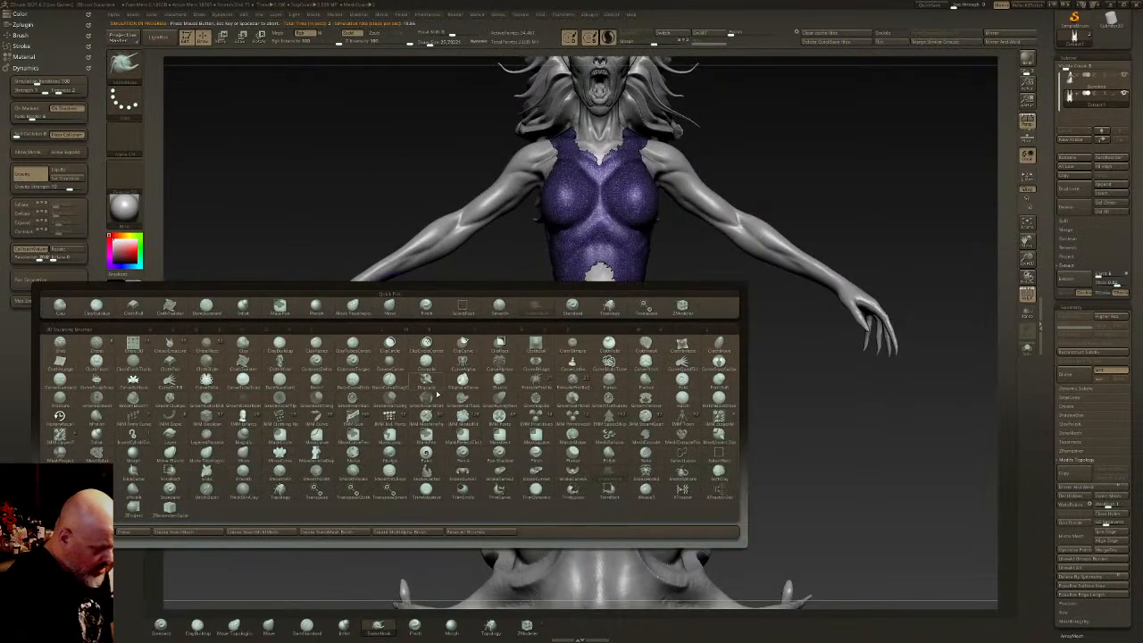
pyautogui.click(148, 304)
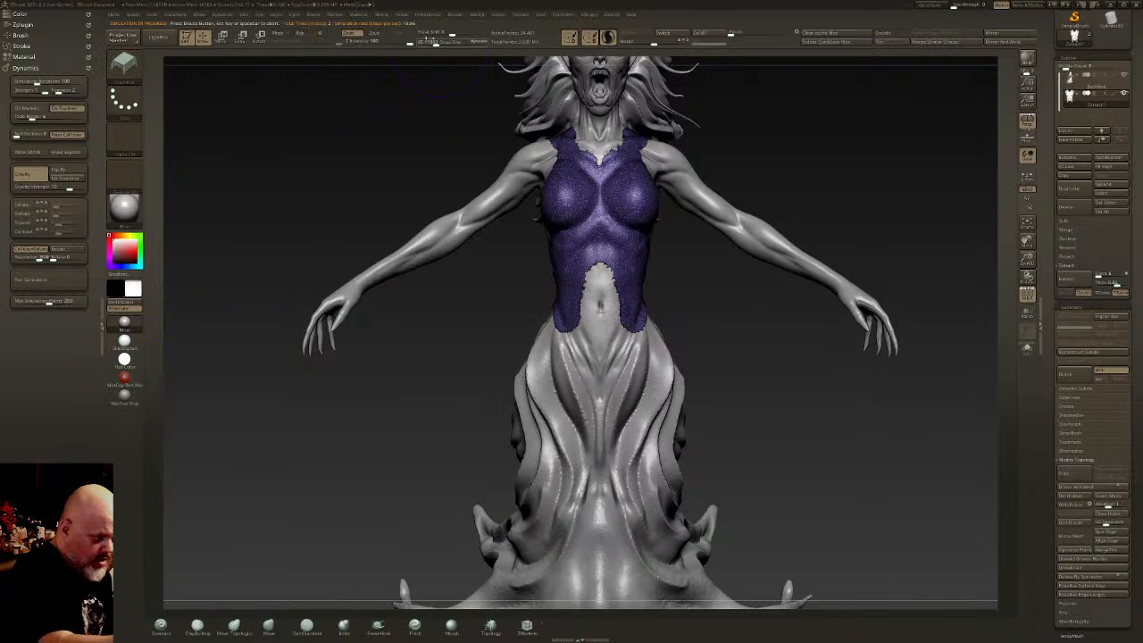
pyautogui.moveTo(631, 313); pyautogui.dragTo(631, 332)
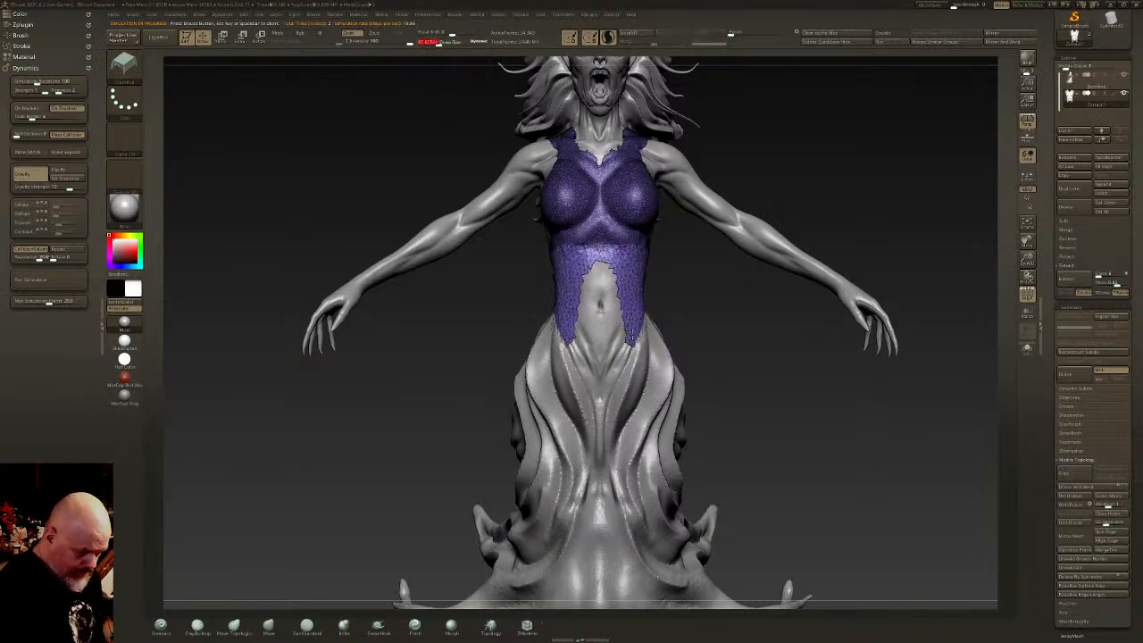
pyautogui.hotkey('ctrl', 'z')
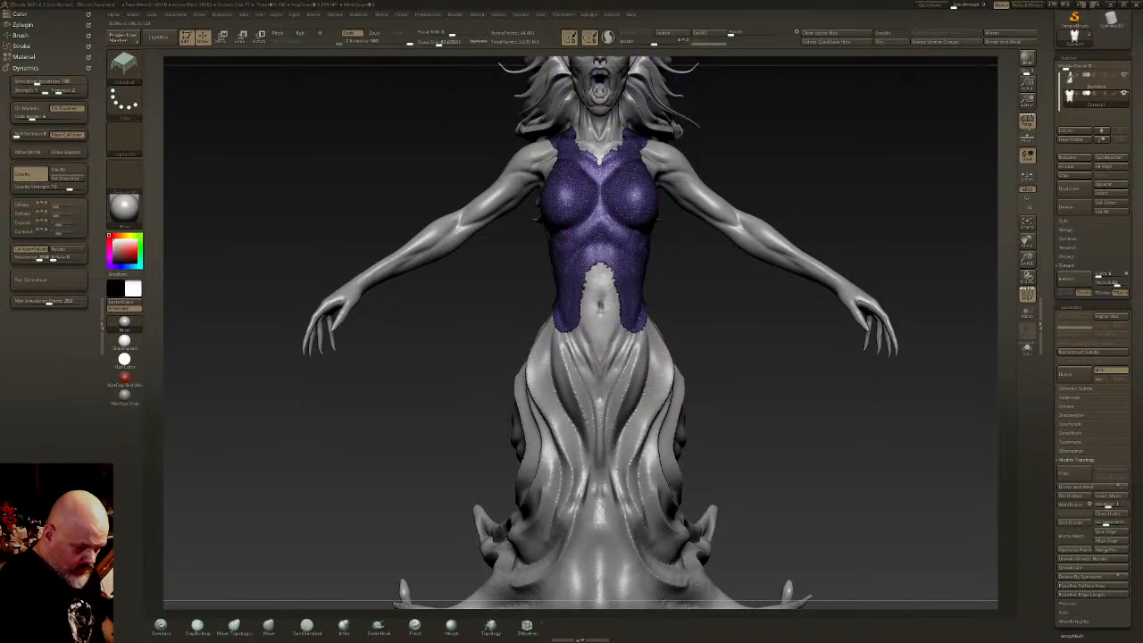
pyautogui.moveTo(647, 341); pyautogui.dragTo(670, 362)
pyautogui.moveTo(786, 352)
pyautogui.mouseDown()
pyautogui.moveTo(706, 338)
pyautogui.moveTo(739, 334)
pyautogui.mouseUp()
pyautogui.moveTo(667, 359); pyautogui.dragTo(671, 383)
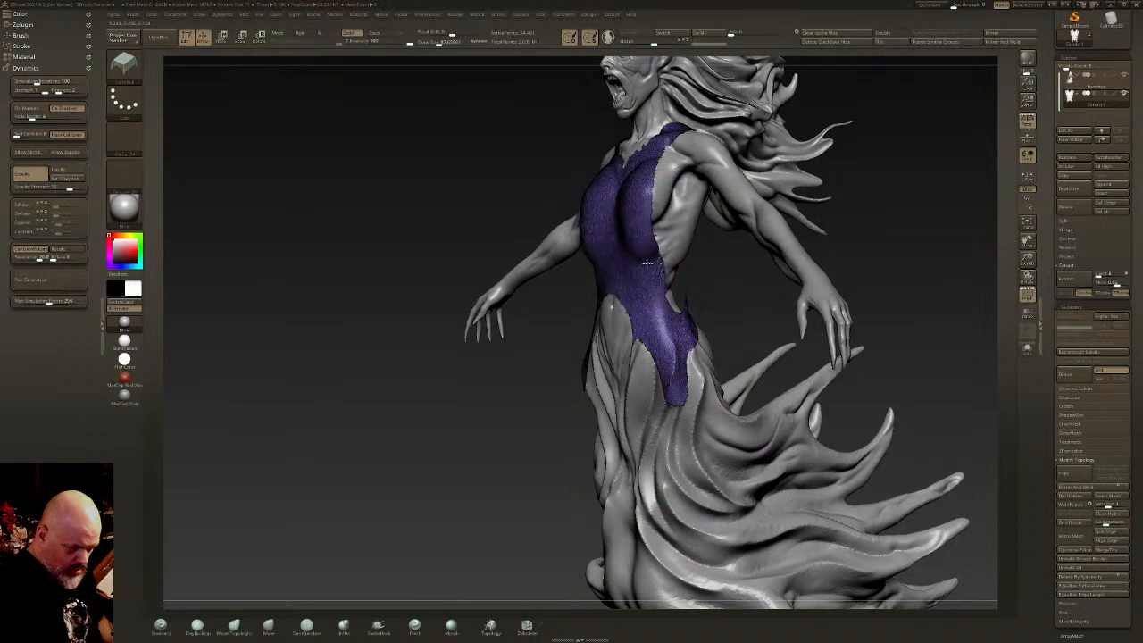
pyautogui.moveTo(616, 323); pyautogui.dragTo(670, 330, button='right')
pyautogui.hotkey('ctrl', 'z')
pyautogui.hotkey('ctrl', 'z')
# - Pull the neckline down between the breasts with a smaller brush, forming tension folds across the chest
pyautogui.moveTo(629, 290); pyautogui.dragTo(608, 259, button='right')
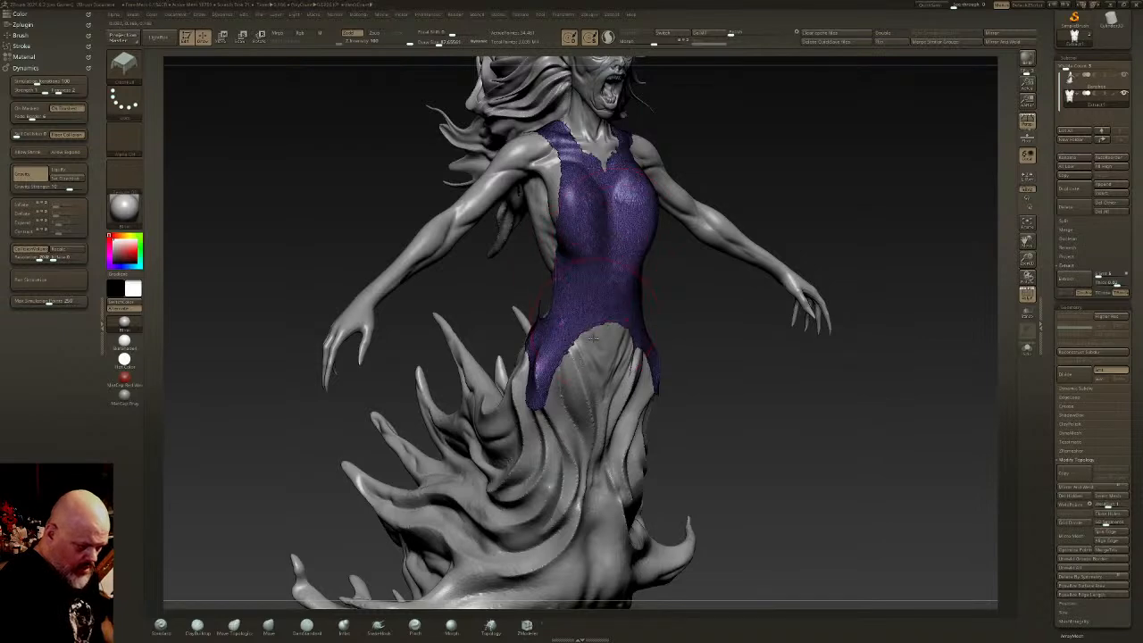
pyautogui.moveTo(606, 189); pyautogui.dragTo(602, 212)
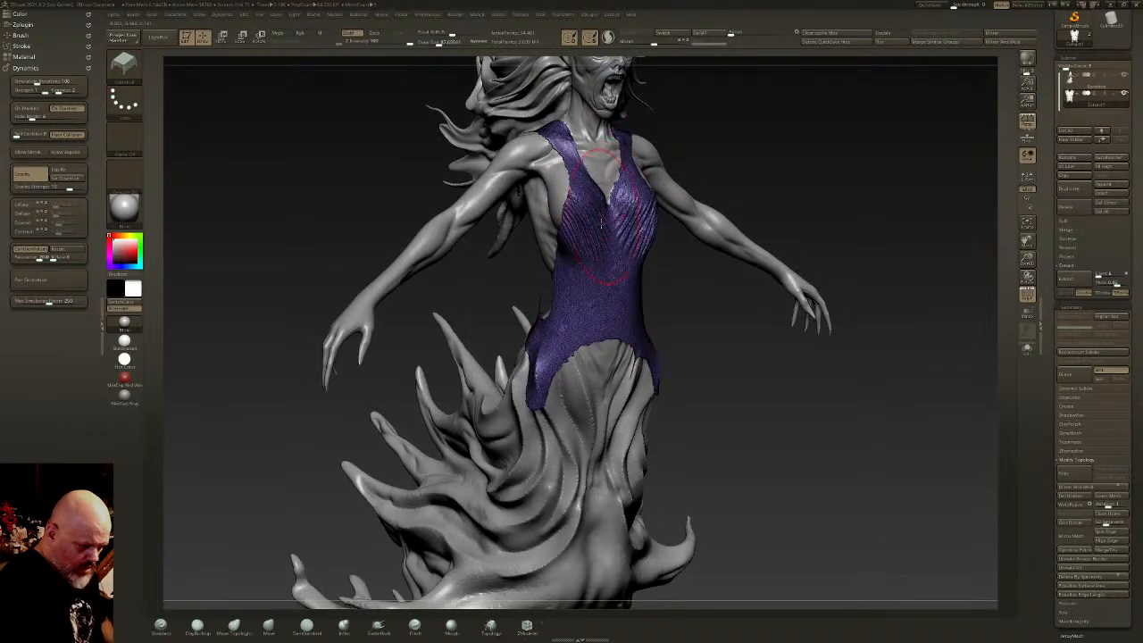
pyautogui.moveTo(436, 42); pyautogui.dragTo(431, 42)
pyautogui.moveTo(573, 184); pyautogui.dragTo(617, 183, button='right')
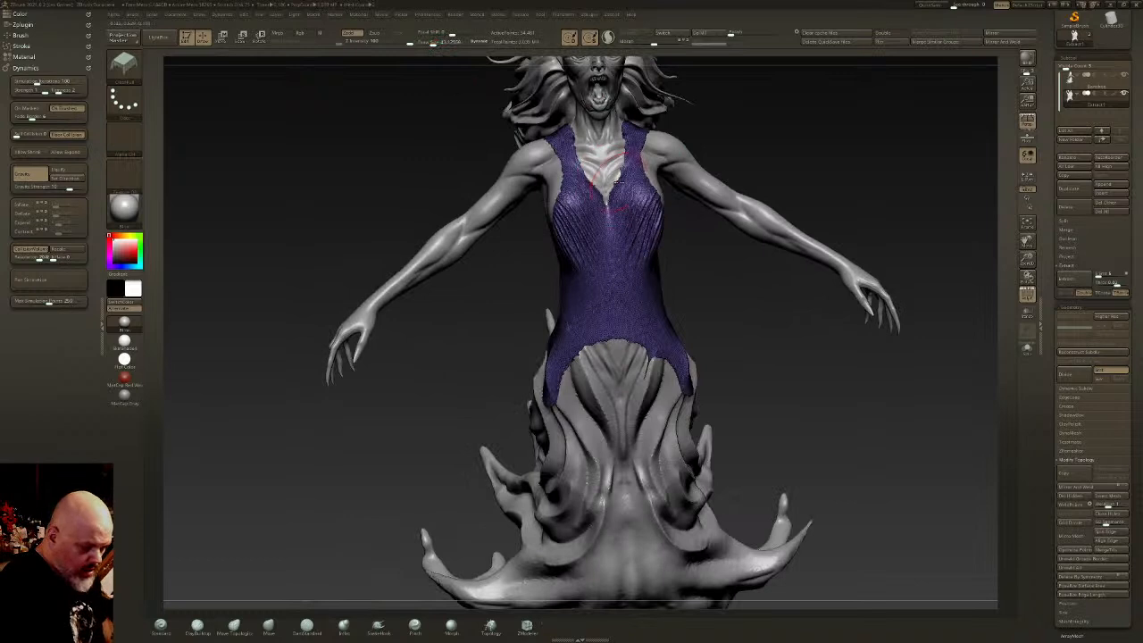
pyautogui.moveTo(584, 188)
pyautogui.mouseDown()
pyautogui.moveTo(647, 234)
pyautogui.moveTo(604, 273)
pyautogui.mouseUp()
pyautogui.moveTo(616, 243); pyautogui.dragTo(623, 266, button='right')
# - Pull the cloth at the hip around the side so the hem drapes over the skirt
pyautogui.moveTo(641, 373); pyautogui.dragTo(655, 337, button='right')
pyautogui.moveTo(639, 328); pyautogui.dragTo(596, 338)
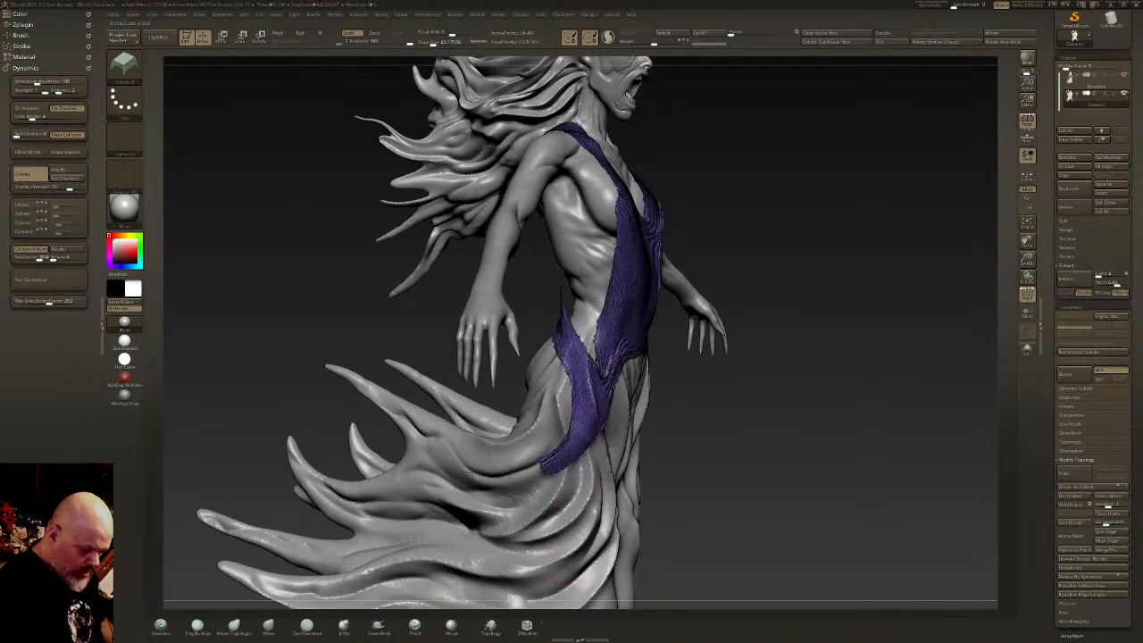
pyautogui.moveTo(579, 429)
pyautogui.mouseDown()
pyautogui.moveTo(564, 389)
pyautogui.moveTo(587, 379)
pyautogui.mouseUp()
pyautogui.moveTo(706, 314); pyautogui.dragTo(667, 314)
pyautogui.moveTo(587, 377); pyautogui.dragTo(587, 370)
pyautogui.moveTo(688, 342)
pyautogui.mouseDown()
pyautogui.moveTo(690, 384)
pyautogui.moveTo(732, 414)
pyautogui.mouseUp()
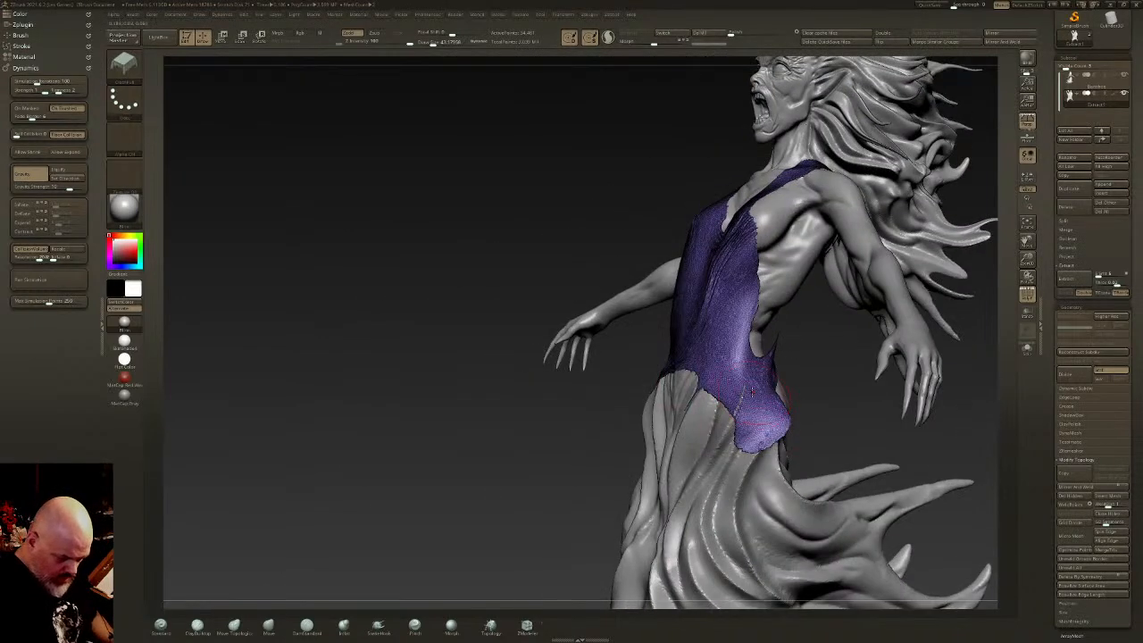
# - Pull the bodice's side, back straps and lower back panel into uneven, hanging folds
pyautogui.moveTo(857, 393); pyautogui.dragTo(795, 365)
pyautogui.moveTo(887, 324)
pyautogui.mouseDown()
pyautogui.moveTo(684, 349)
pyautogui.moveTo(665, 375)
pyautogui.moveTo(655, 266)
pyautogui.moveTo(668, 265)
pyautogui.mouseUp()
pyautogui.moveTo(652, 331); pyautogui.dragTo(601, 314, button='right')
pyautogui.moveTo(652, 290)
pyautogui.mouseDown()
pyautogui.moveTo(656, 355)
pyautogui.moveTo(681, 358)
pyautogui.moveTo(683, 382)
pyautogui.mouseUp()
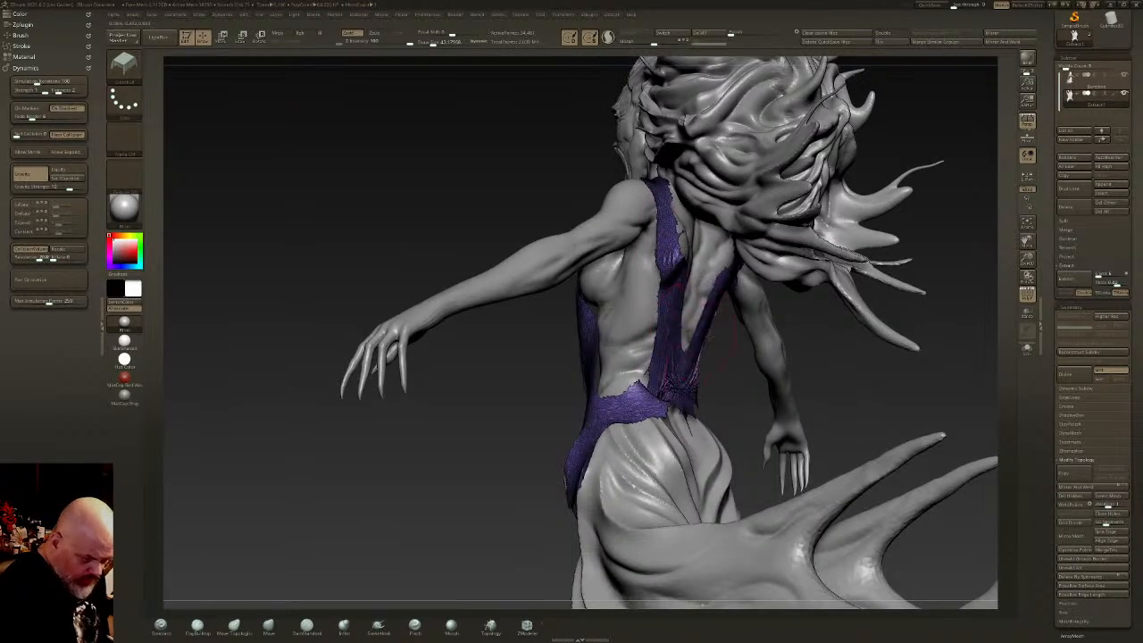
pyautogui.moveTo(714, 343); pyautogui.dragTo(616, 335, button='right')
pyautogui.moveTo(728, 268)
pyautogui.mouseDown()
pyautogui.moveTo(702, 338)
pyautogui.moveTo(725, 293)
pyautogui.mouseUp()
pyautogui.moveTo(701, 359)
pyautogui.mouseDown()
pyautogui.moveTo(695, 401)
pyautogui.moveTo(709, 438)
pyautogui.mouseUp()
pyautogui.moveTo(686, 399)
pyautogui.mouseDown()
pyautogui.moveTo(637, 432)
pyautogui.moveTo(676, 458)
pyautogui.mouseUp()
pyautogui.moveTo(682, 417)
pyautogui.mouseDown()
pyautogui.moveTo(673, 436)
pyautogui.moveTo(710, 464)
pyautogui.moveTo(713, 487)
pyautogui.mouseUp()
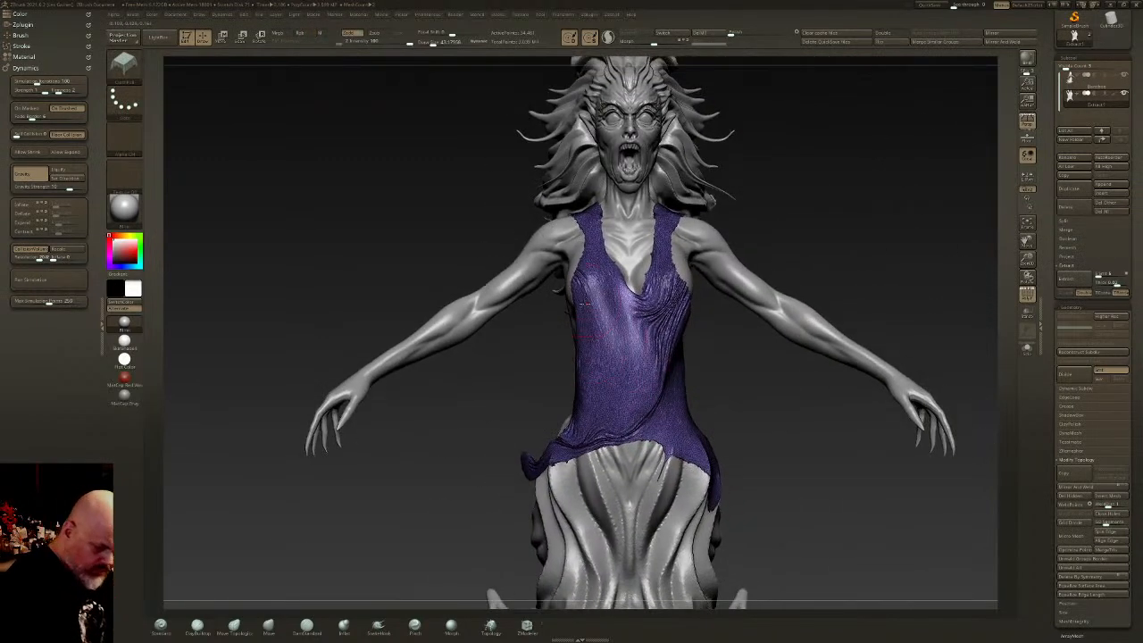
# - Drag the front cloth down and across the torso to deepen the neckline and its long folds
pyautogui.moveTo(588, 355); pyautogui.dragTo(606, 424)
pyautogui.moveTo(641, 348); pyautogui.dragTo(644, 363)
pyautogui.moveTo(626, 295); pyautogui.dragTo(636, 361)
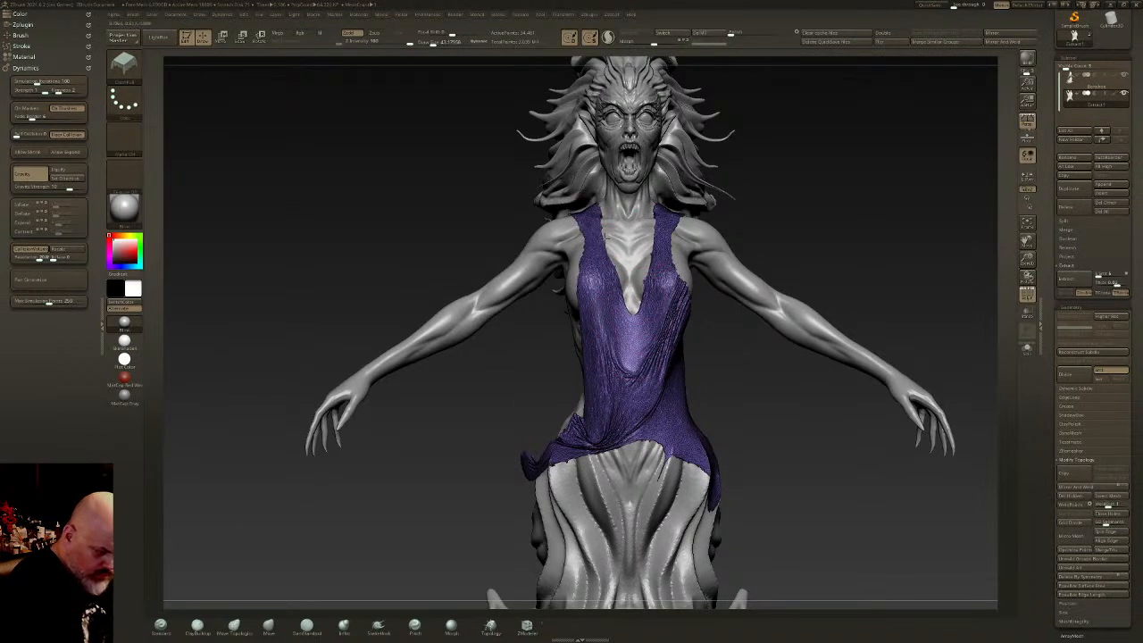
pyautogui.moveTo(674, 217)
pyautogui.mouseDown()
pyautogui.moveTo(641, 361)
pyautogui.moveTo(639, 343)
pyautogui.mouseUp()
pyautogui.moveTo(609, 268)
pyautogui.mouseDown()
pyautogui.moveTo(597, 284)
pyautogui.moveTo(593, 275)
pyautogui.moveTo(599, 342)
pyautogui.moveTo(616, 350)
pyautogui.moveTo(644, 334)
pyautogui.moveTo(635, 330)
pyautogui.moveTo(662, 299)
pyautogui.mouseUp()
# - Resize the cloth brush and reshape the hem hanging over the hip and side of the skirt
pyautogui.moveTo(585, 384); pyautogui.dragTo(664, 396, button='right')
pyautogui.moveTo(603, 424)
pyautogui.mouseDown()
pyautogui.moveTo(520, 527)
pyautogui.moveTo(543, 549)
pyautogui.moveTo(542, 570)
pyautogui.moveTo(540, 555)
pyautogui.mouseUp()
pyautogui.moveTo(616, 500)
pyautogui.keyDown('alt'); pyautogui.mouseDown(button='right')
pyautogui.moveTo(641, 412)
pyautogui.moveTo(722, 411)
pyautogui.mouseUp(button='right'); pyautogui.keyUp('alt')
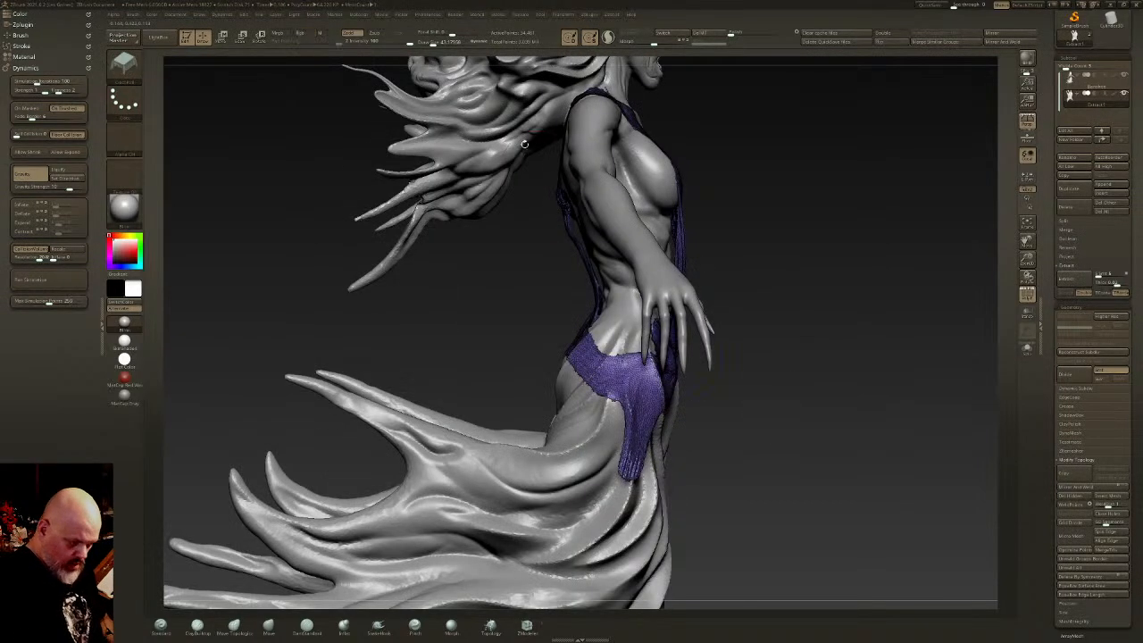
pyautogui.click(442, 43)
pyautogui.moveTo(636, 451)
pyautogui.mouseDown()
pyautogui.moveTo(627, 474)
pyautogui.moveTo(616, 468)
pyautogui.moveTo(679, 440)
pyautogui.moveTo(679, 491)
pyautogui.mouseUp()
pyautogui.moveTo(725, 477); pyautogui.dragTo(662, 472, button='right')
pyautogui.moveTo(659, 471)
pyautogui.mouseDown()
pyautogui.moveTo(645, 466)
pyautogui.moveTo(648, 451)
pyautogui.mouseUp()
# - Pull the loose hem corner outward behind the hip into a wind-blown tail
pyautogui.moveTo(752, 382); pyautogui.dragTo(683, 384, button='right')
pyautogui.moveTo(820, 375); pyautogui.dragTo(854, 398)
pyautogui.moveTo(853, 398); pyautogui.dragTo(778, 395, button='right')
pyautogui.moveTo(850, 380)
pyautogui.mouseDown()
pyautogui.moveTo(902, 374)
pyautogui.moveTo(932, 411)
pyautogui.moveTo(973, 373)
pyautogui.moveTo(964, 366)
pyautogui.moveTo(975, 323)
pyautogui.moveTo(962, 329)
pyautogui.mouseUp()
pyautogui.moveTo(893, 338); pyautogui.dragTo(1000, 338, button='right')
pyautogui.keyDown('alt'); pyautogui.moveTo(904, 382); pyautogui.dragTo(763, 488, button='right'); pyautogui.keyUp('alt')
pyautogui.moveTo(764, 488)
pyautogui.keyDown('ctrl'); pyautogui.mouseDown(button='right')
pyautogui.moveTo(759, 387)
pyautogui.moveTo(771, 459)
pyautogui.mouseUp(button='right'); pyautogui.keyUp('ctrl')
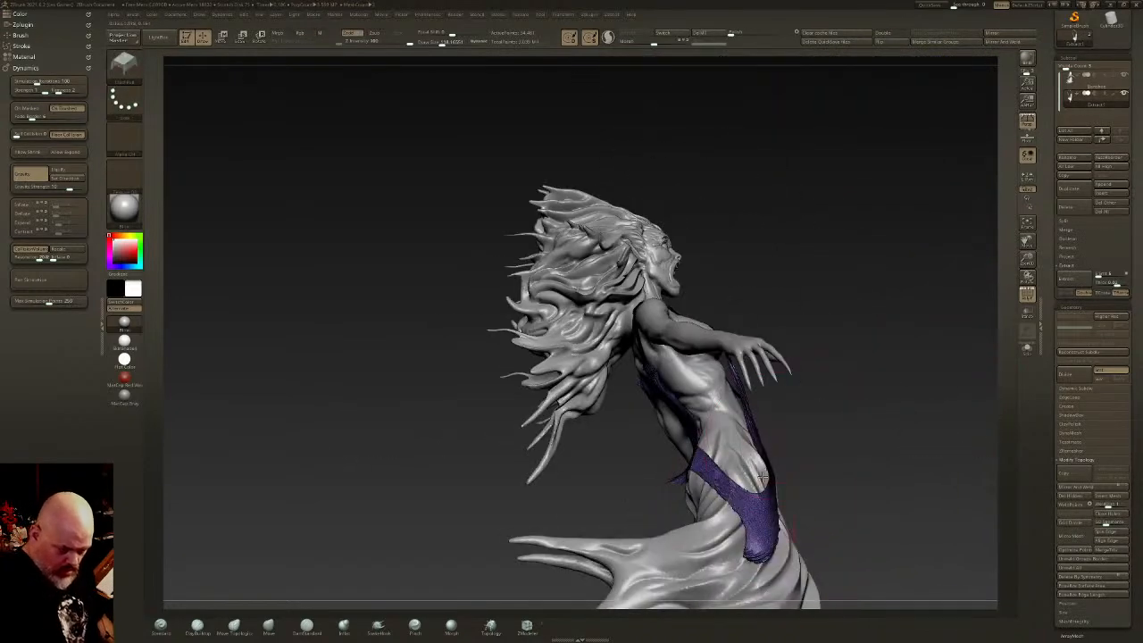
# - Lift and tighten the hip drape by pulling its lower folds backward and up
pyautogui.moveTo(767, 527)
pyautogui.mouseDown()
pyautogui.moveTo(745, 555)
pyautogui.moveTo(719, 552)
pyautogui.moveTo(736, 502)
pyautogui.mouseUp()
pyautogui.moveTo(731, 502); pyautogui.dragTo(692, 509, button='right')
pyautogui.moveTo(769, 518)
pyautogui.mouseDown()
pyautogui.moveTo(780, 502)
pyautogui.moveTo(761, 482)
pyautogui.mouseUp()
pyautogui.moveTo(694, 434)
pyautogui.mouseDown(button='right')
pyautogui.moveTo(773, 457)
pyautogui.moveTo(719, 502)
pyautogui.mouseUp(button='right')
pyautogui.moveTo(707, 496); pyautogui.dragTo(715, 479)
# - Examine the draped bodice from the front and sides, and open the DynaMesh settings for it
pyautogui.moveTo(716, 447); pyautogui.dragTo(868, 407, button='right')
pyautogui.keyDown('ctrl'); pyautogui.moveTo(753, 453); pyautogui.dragTo(712, 413, button='right'); pyautogui.keyUp('ctrl')
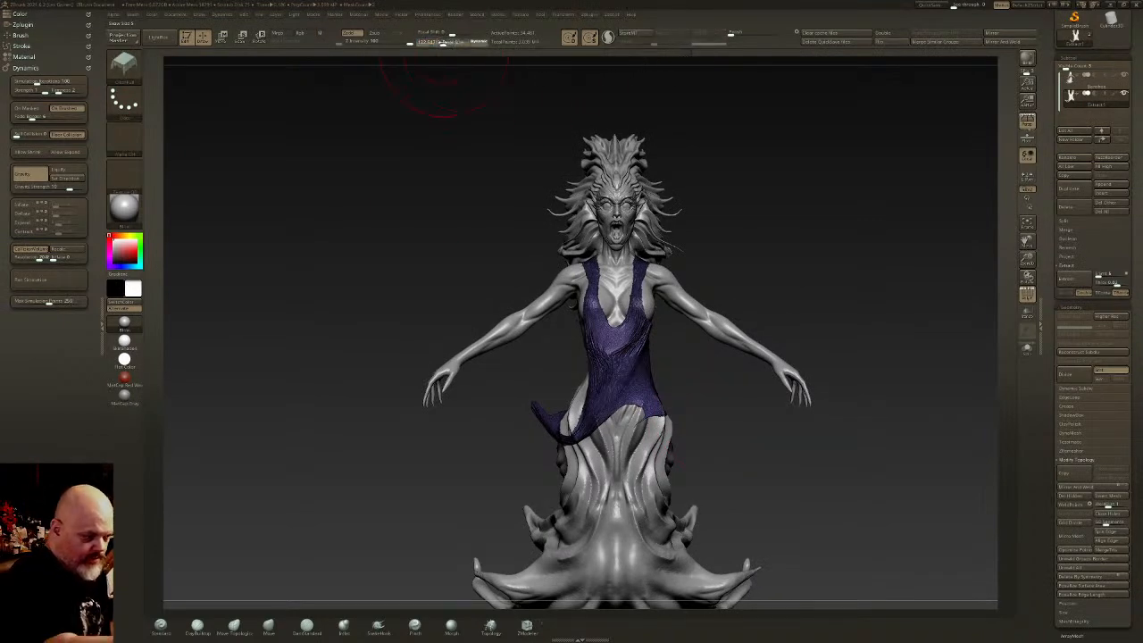
pyautogui.press('f')
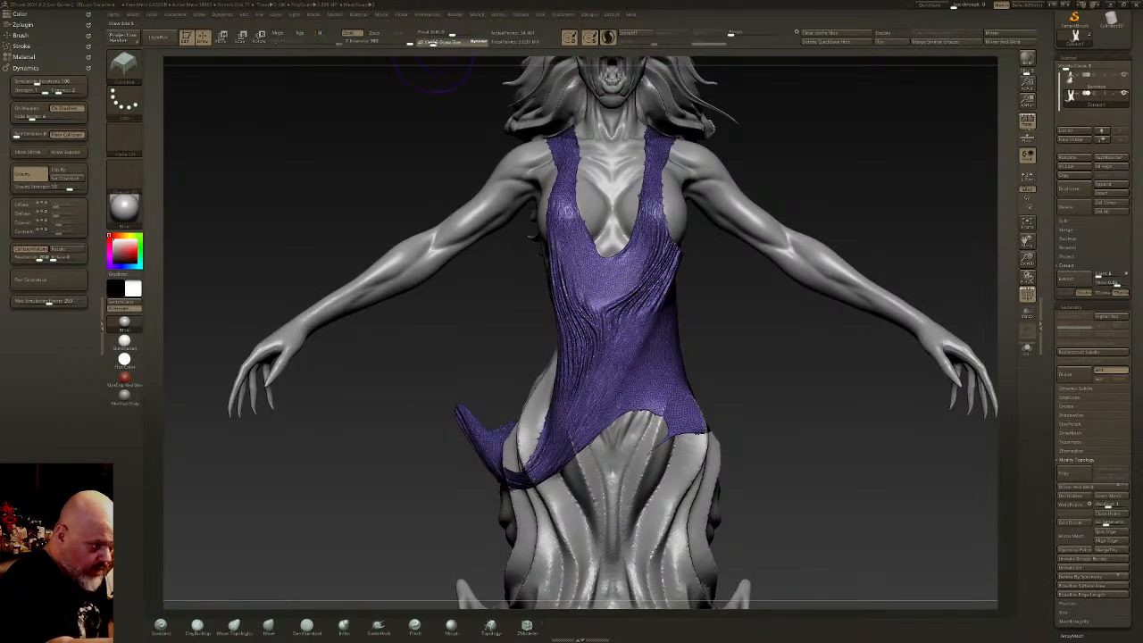
pyautogui.moveTo(948, 342); pyautogui.dragTo(789, 425)
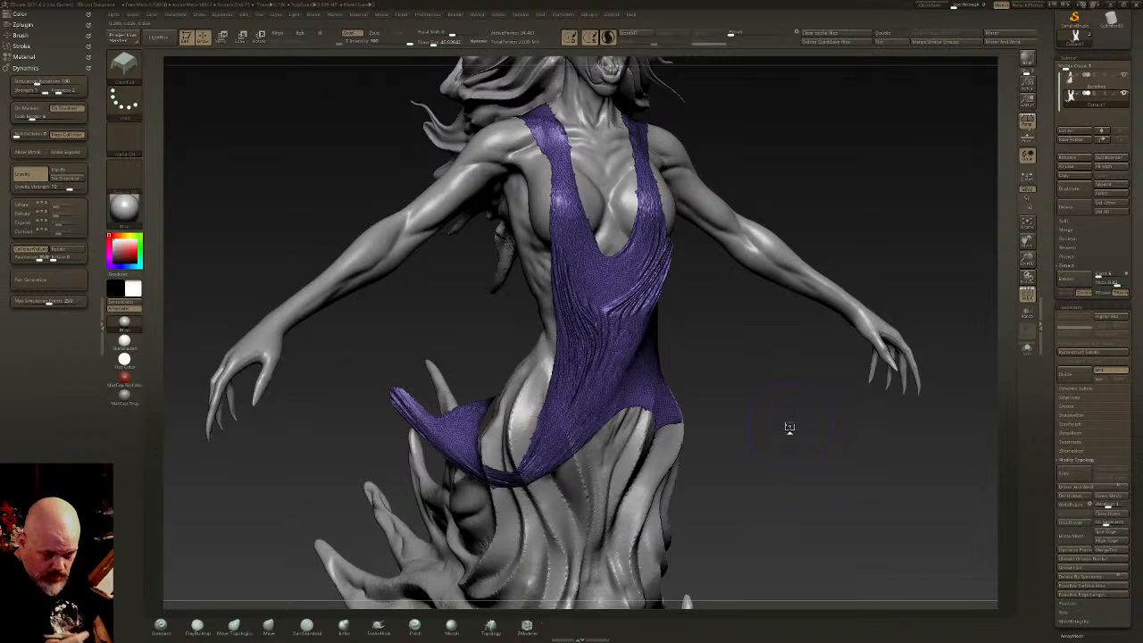
pyautogui.scroll(-3, 1124, 445)
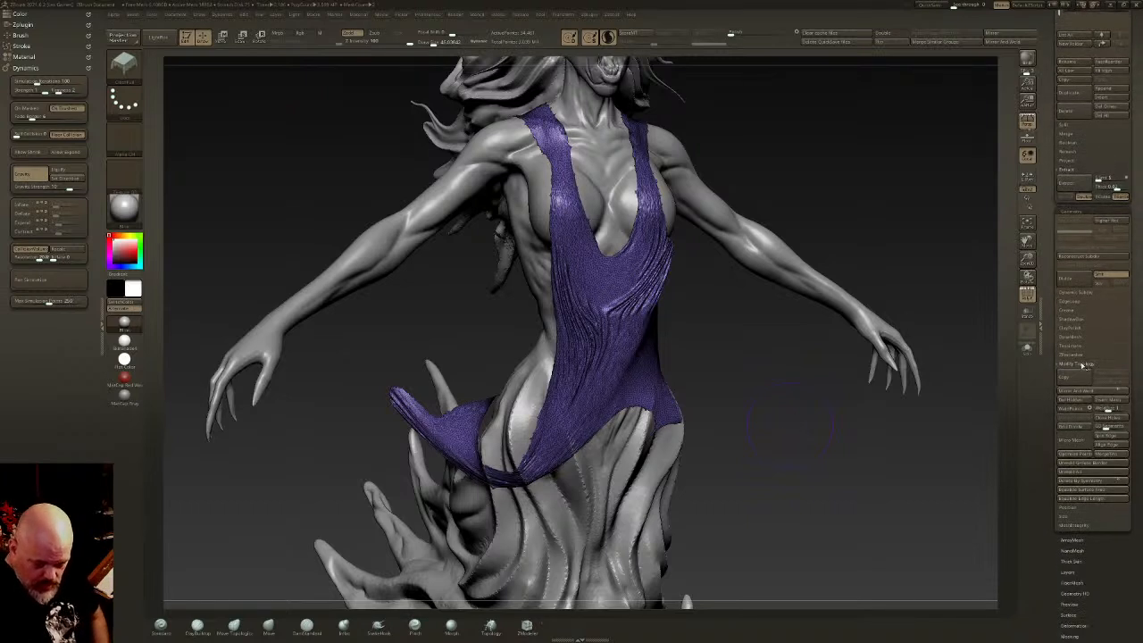
pyautogui.click(1077, 338)
pyautogui.scroll(-1, 1137, 352)
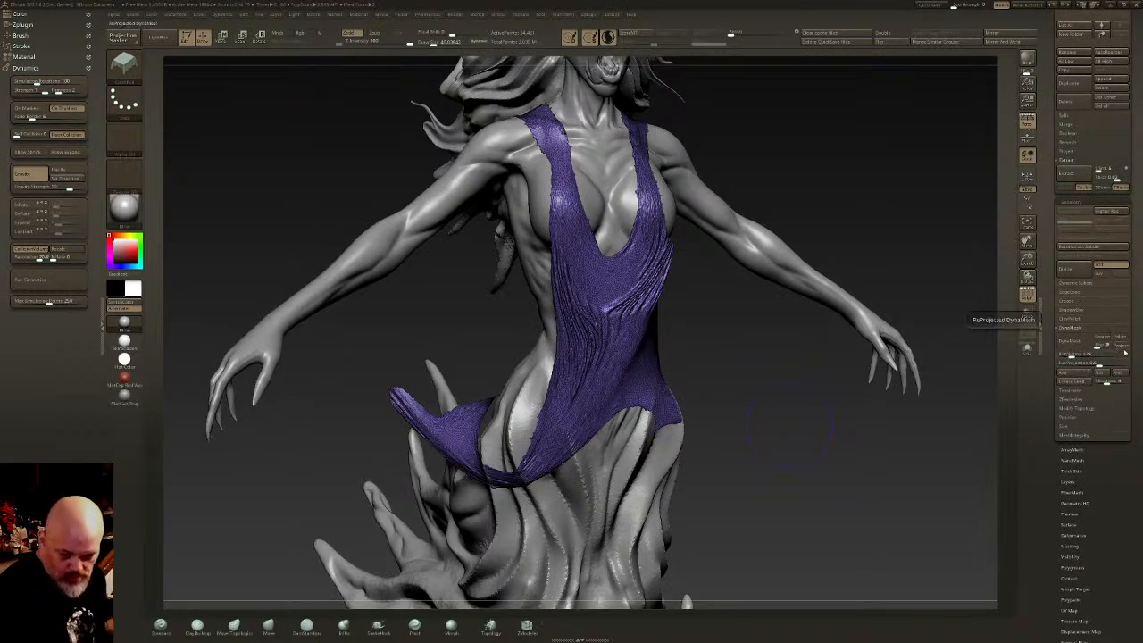
pyautogui.moveTo(785, 437); pyautogui.dragTo(844, 439)
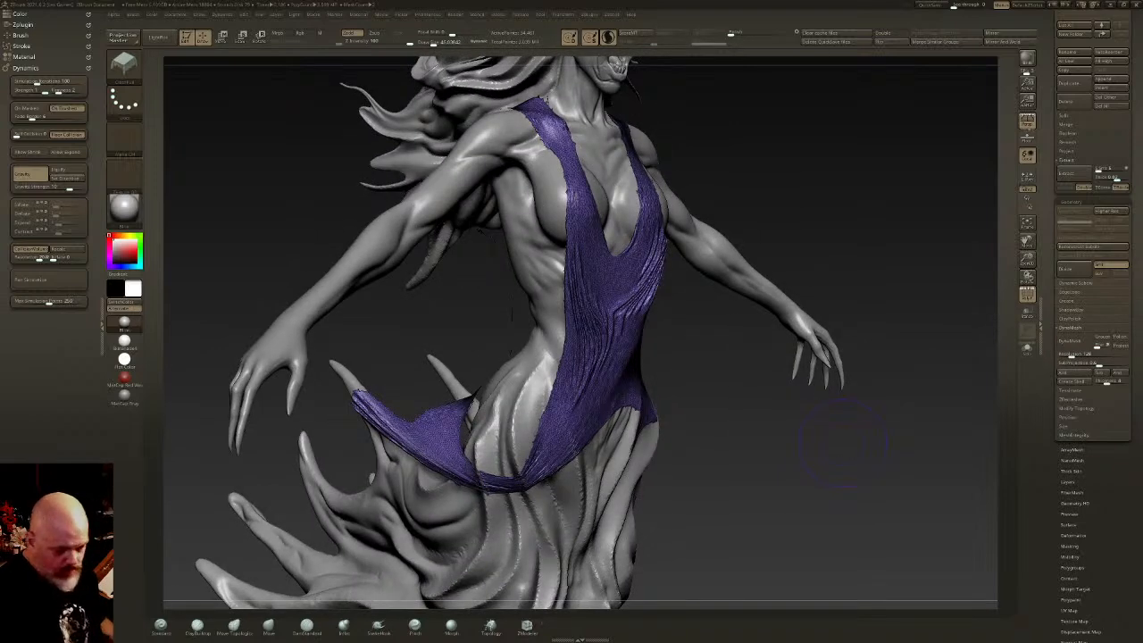
# - Try to close the holes in the bodice mesh with the Modify Topology options, and undo the attempt
pyautogui.moveTo(1140, 264); pyautogui.dragTo(1140, 240)
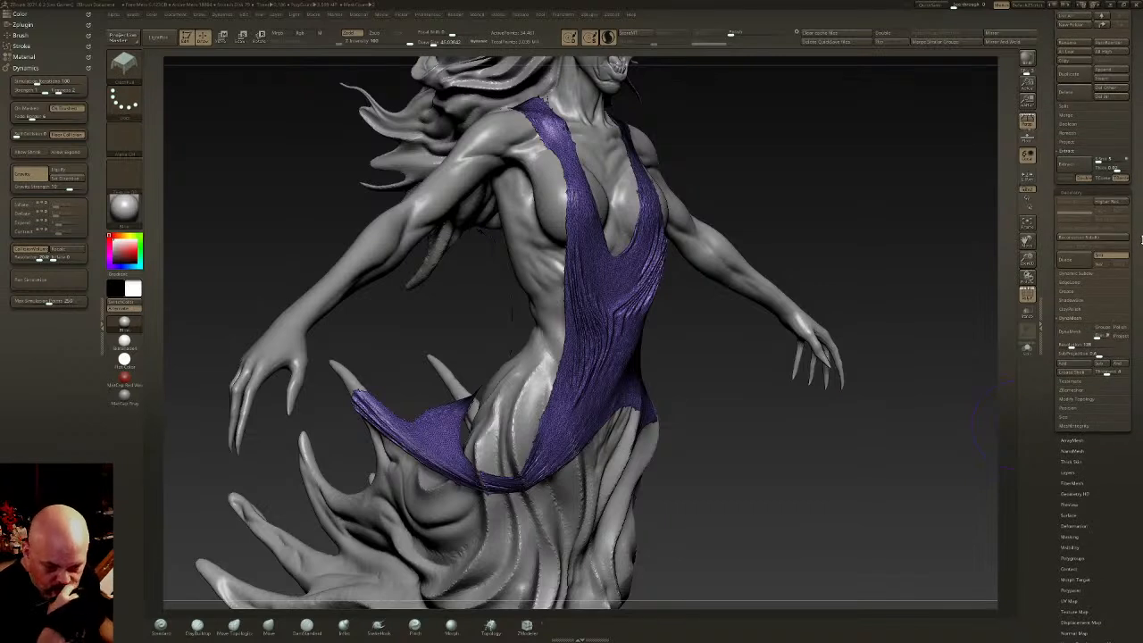
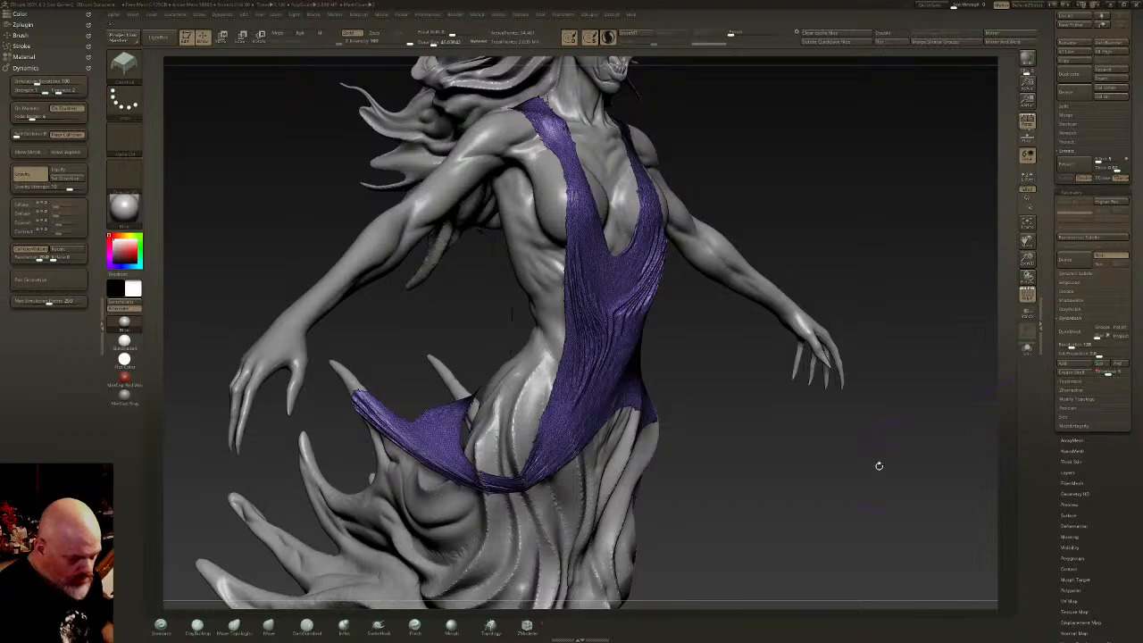
pyautogui.click(1078, 332)
pyautogui.moveTo(951, 418); pyautogui.dragTo(920, 464)
pyautogui.hotkey('ctrl', 'z')
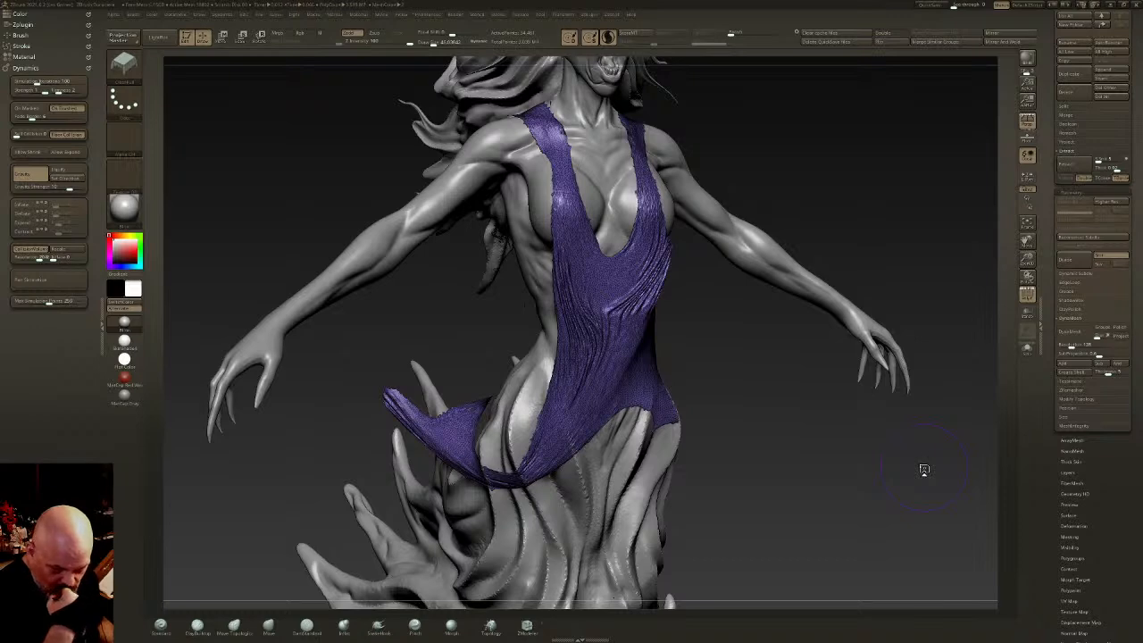
pyautogui.click(1075, 401)
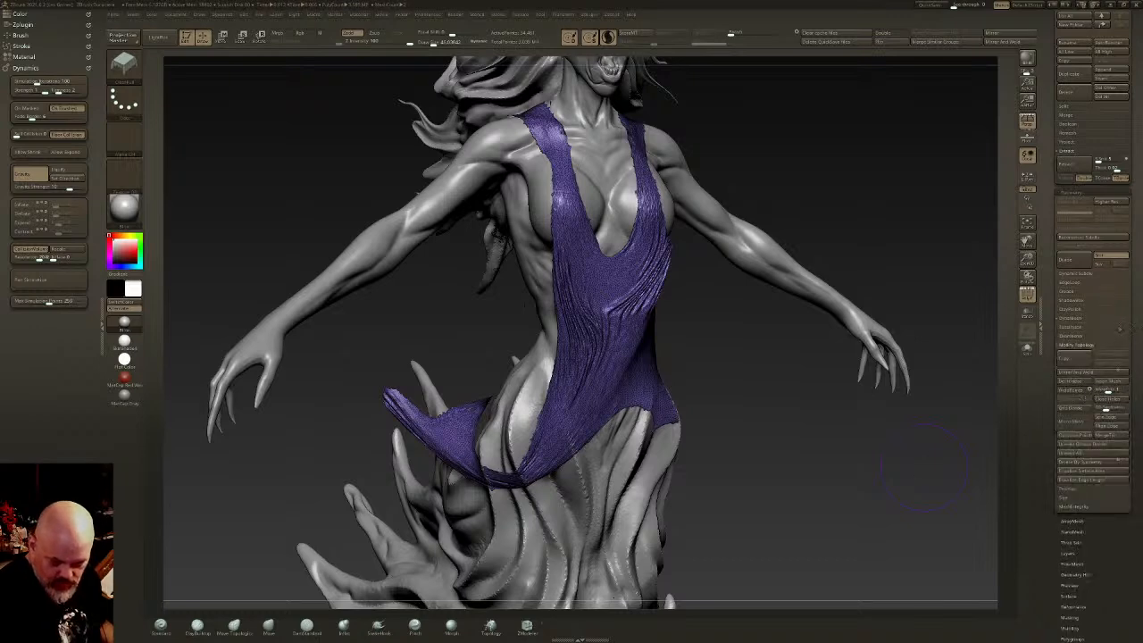
pyautogui.click(1108, 399)
pyautogui.moveTo(701, 412); pyautogui.dragTo(750, 429)
pyautogui.hotkey('ctrl', 'z')
# - Switch to the ZModeler brush with a smaller draw size and extrude all polygons of the bodice to give the cloth thickness
pyautogui.keyDown('ctrl'); pyautogui.moveTo(636, 291); pyautogui.dragTo(636, 326, button='right'); pyautogui.keyUp('ctrl')
pyautogui.moveTo(636, 326); pyautogui.dragTo(541, 326, button='right')
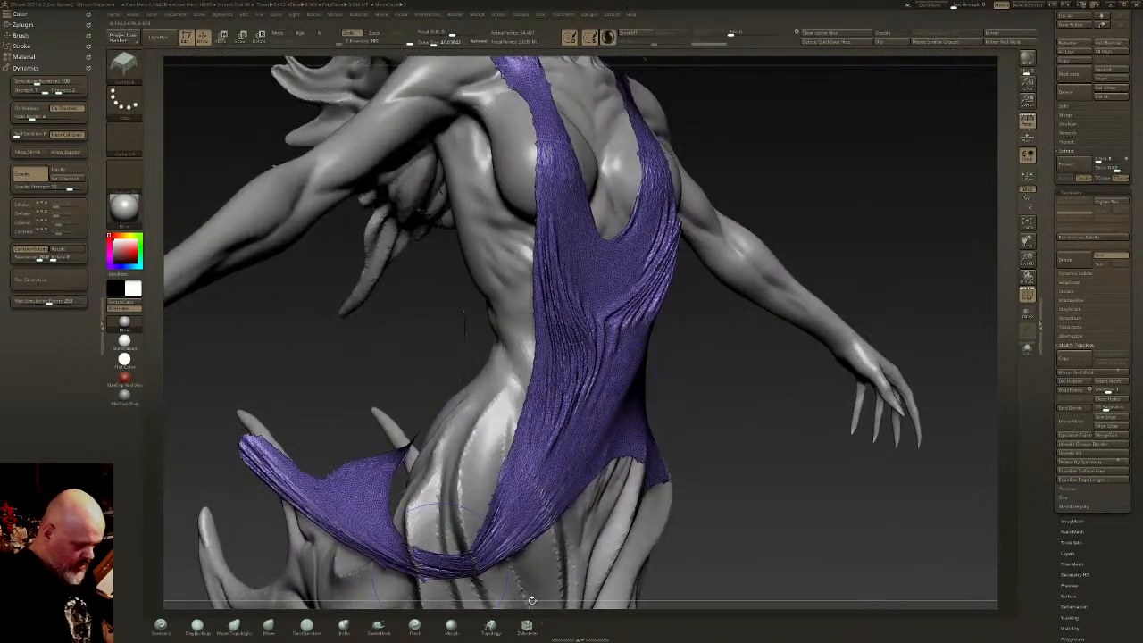
pyautogui.click(527, 627)
pyautogui.keyDown('ctrl'); pyautogui.moveTo(585, 286); pyautogui.dragTo(588, 358, button='right'); pyautogui.keyUp('ctrl')
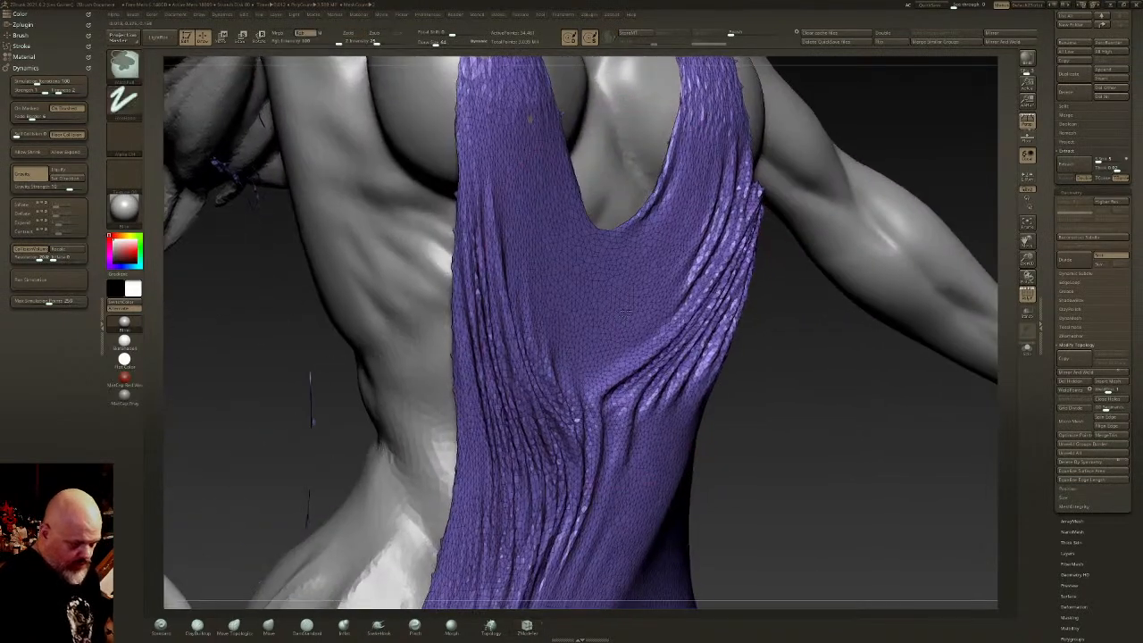
pyautogui.keyDown('alt'); pyautogui.moveTo(581, 241); pyautogui.dragTo(564, 318, button='right'); pyautogui.keyUp('alt')
pyautogui.click(429, 45)
pyautogui.moveTo(429, 43); pyautogui.dragTo(424, 44)
pyautogui.moveTo(650, 302)
pyautogui.keyDown('alt'); pyautogui.mouseDown(button='right')
pyautogui.moveTo(684, 382)
pyautogui.moveTo(670, 404)
pyautogui.mouseUp(button='right'); pyautogui.keyUp('alt')
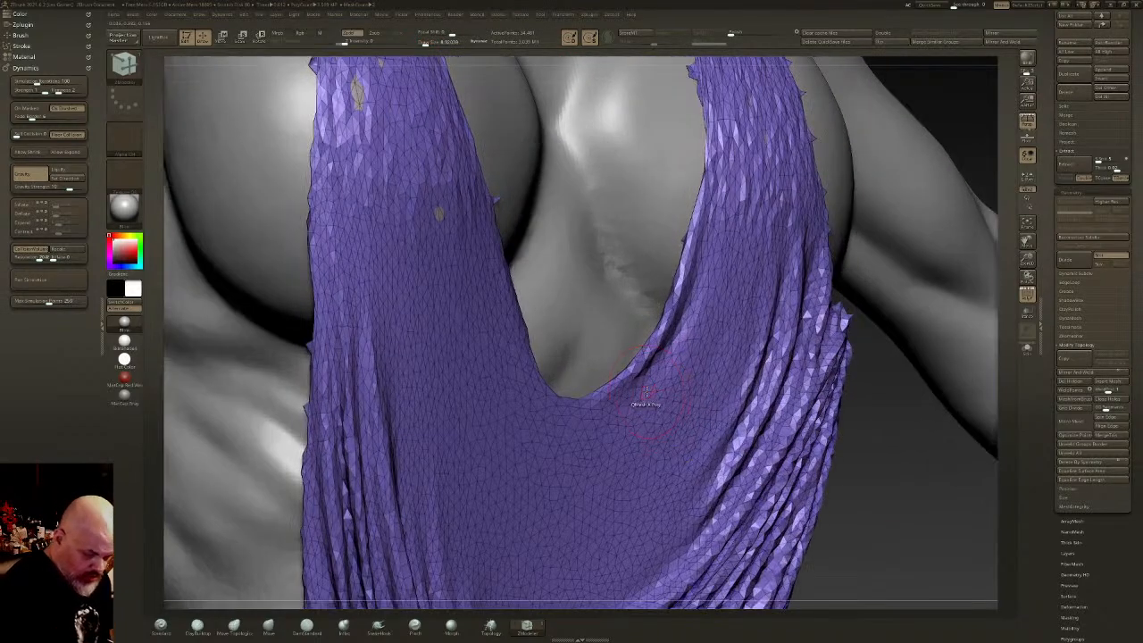
pyautogui.press('space')
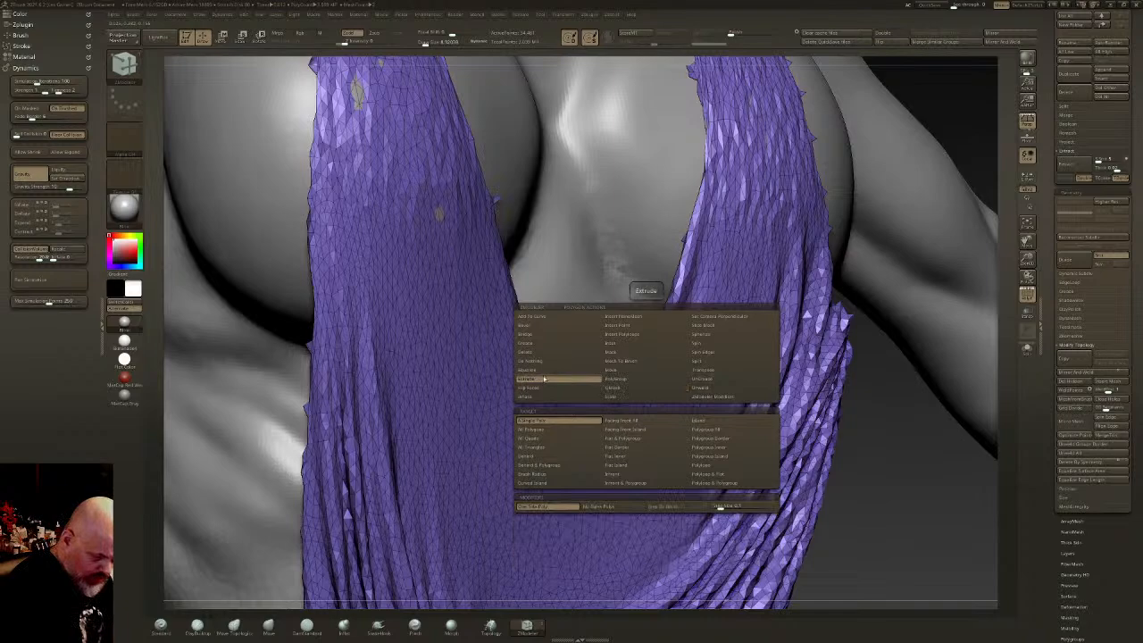
pyautogui.click(530, 430)
pyautogui.moveTo(663, 374); pyautogui.dragTo(645, 302)
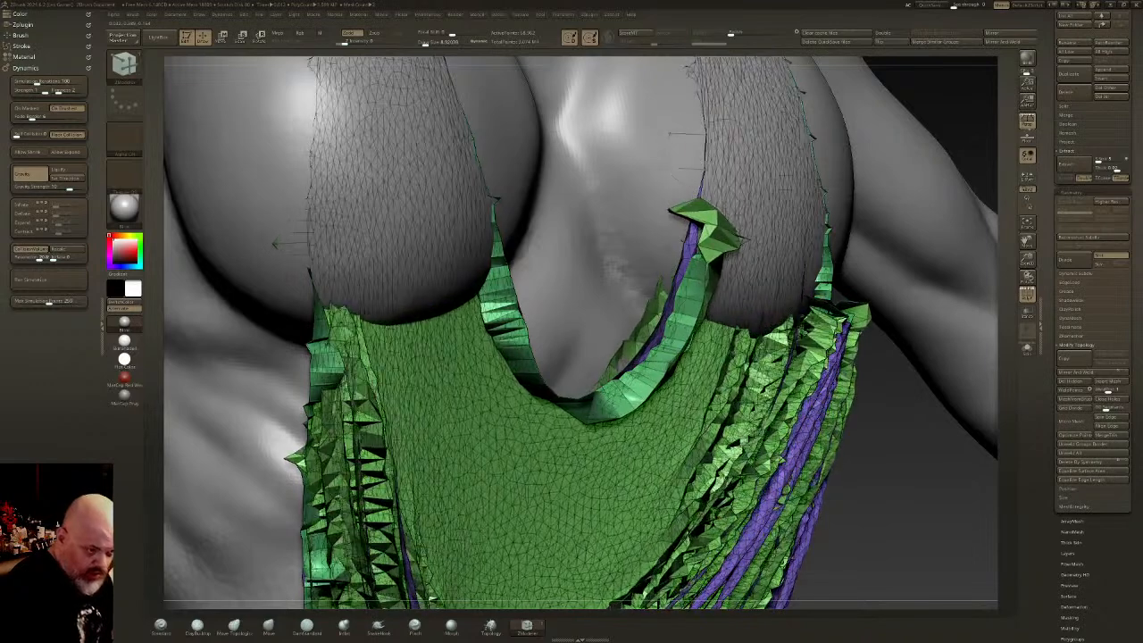
# - Flip the normals of the extruded bodice and check the whole garment from the front
pyautogui.click(882, 42)
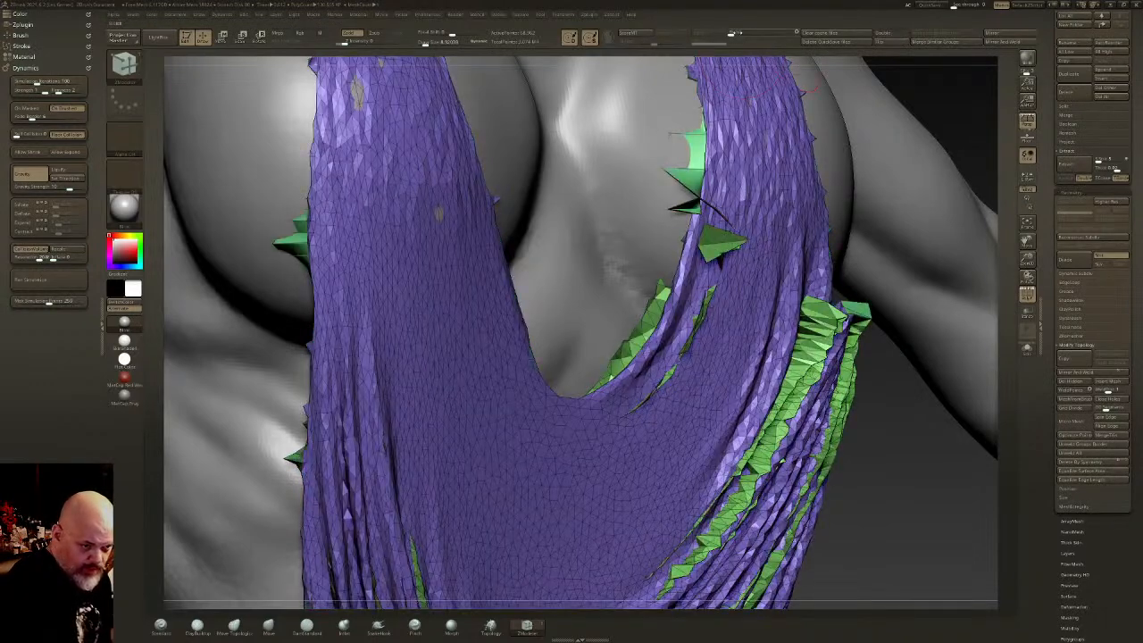
pyautogui.hotkey('ctrl', 'z')
pyautogui.hotkey('ctrl', 'z')
pyautogui.press('f')
pyautogui.keyDown('shift'); pyautogui.moveTo(802, 413); pyautogui.dragTo(724, 405); pyautogui.keyUp('shift')
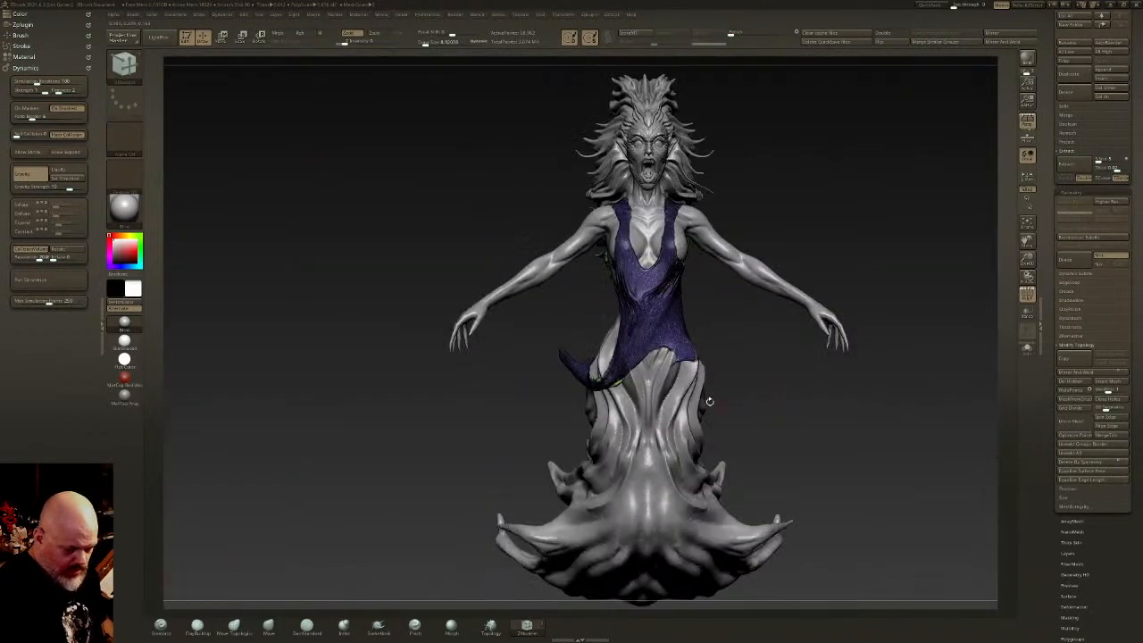
pyautogui.keyDown('ctrl'); pyautogui.moveTo(723, 405); pyautogui.dragTo(692, 417, button='right'); pyautogui.keyUp('ctrl')
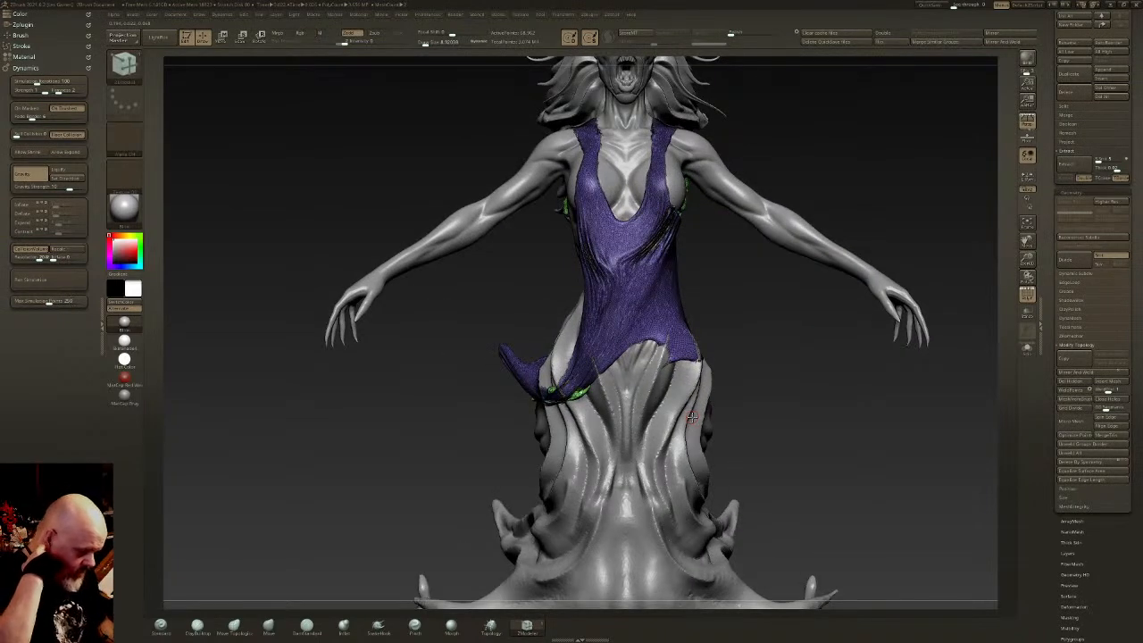
# - Hide the polygon wireframe and smooth the dress folds beneath the chest and along the front of the torso
pyautogui.click(347, 622)
pyautogui.moveTo(427, 42); pyautogui.dragTo(434, 42)
pyautogui.moveTo(692, 246)
pyautogui.keyDown('ctrl'); pyautogui.mouseDown(button='right')
pyautogui.moveTo(681, 270)
pyautogui.moveTo(664, 218)
pyautogui.mouseUp(button='right'); pyautogui.keyUp('ctrl')
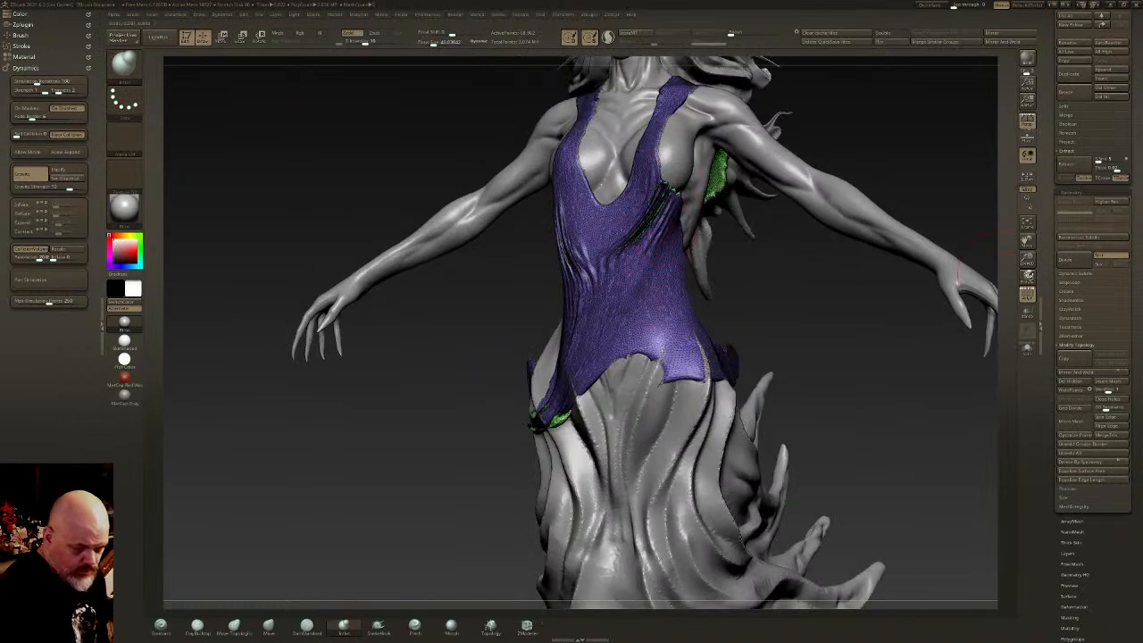
pyautogui.click(1027, 293)
pyautogui.moveTo(672, 375); pyautogui.dragTo(696, 375, button='right')
pyautogui.moveTo(656, 202)
pyautogui.keyDown('shift'); pyautogui.mouseDown()
pyautogui.moveTo(646, 211)
pyautogui.moveTo(634, 190)
pyautogui.moveTo(641, 259)
pyautogui.moveTo(572, 214)
pyautogui.mouseUp(); pyautogui.keyUp('shift')
pyautogui.moveTo(571, 215)
pyautogui.mouseDown(button='right')
pyautogui.moveTo(665, 234)
pyautogui.moveTo(672, 246)
pyautogui.mouseUp(button='right')
pyautogui.keyDown('shift'); pyautogui.moveTo(559, 214); pyautogui.dragTo(567, 278); pyautogui.keyUp('shift')
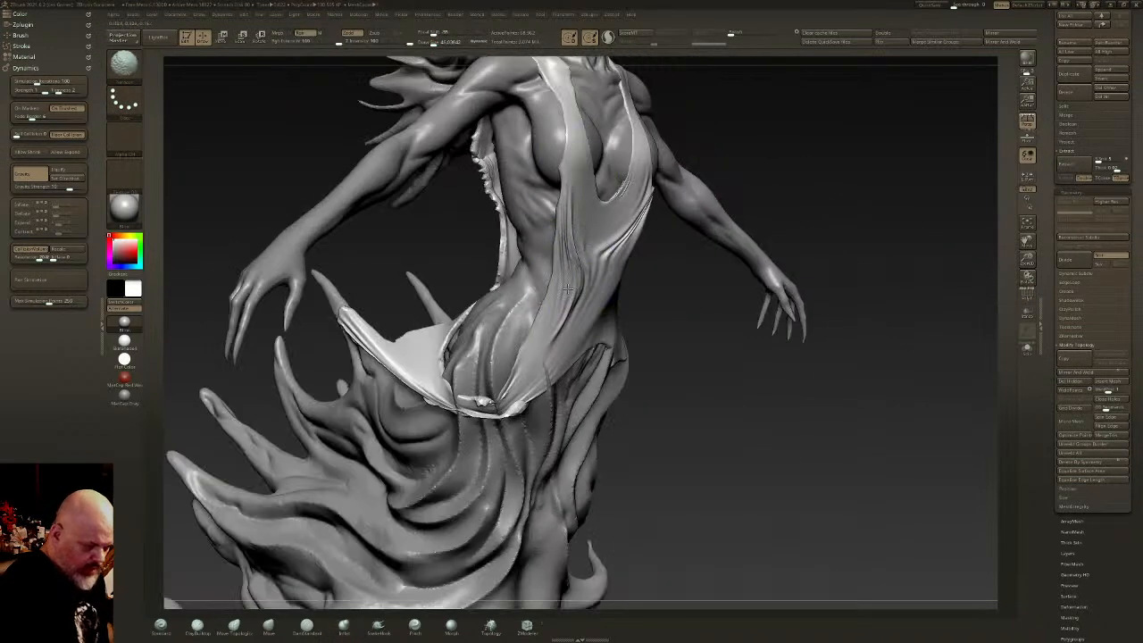
# - Smooth the dress cloth and its hem strip around the figure's right hip
pyautogui.moveTo(500, 238); pyautogui.dragTo(600, 341, button='right')
pyautogui.moveTo(561, 427)
pyautogui.keyDown('shift'); pyautogui.mouseDown()
pyautogui.moveTo(516, 474)
pyautogui.moveTo(482, 478)
pyautogui.moveTo(359, 393)
pyautogui.moveTo(405, 425)
pyautogui.mouseUp(); pyautogui.keyUp('shift')
pyautogui.moveTo(455, 404); pyautogui.dragTo(555, 423, button='right')
pyautogui.moveTo(468, 379)
pyautogui.keyDown('shift'); pyautogui.mouseDown()
pyautogui.moveTo(488, 354)
pyautogui.moveTo(438, 332)
pyautogui.moveTo(478, 320)
pyautogui.mouseUp(); pyautogui.keyUp('shift')
pyautogui.moveTo(486, 305); pyautogui.dragTo(595, 264, button='right')
pyautogui.keyDown('shift'); pyautogui.moveTo(497, 389); pyautogui.dragTo(531, 427); pyautogui.keyUp('shift')
pyautogui.moveTo(531, 429)
pyautogui.mouseDown(button='right')
pyautogui.moveTo(571, 455)
pyautogui.moveTo(647, 453)
pyautogui.moveTo(627, 411)
pyautogui.mouseUp(button='right')
# - Carve long folds with the DamStandard brush from under the left breast down the dress to the front hem
pyautogui.click(314, 630)
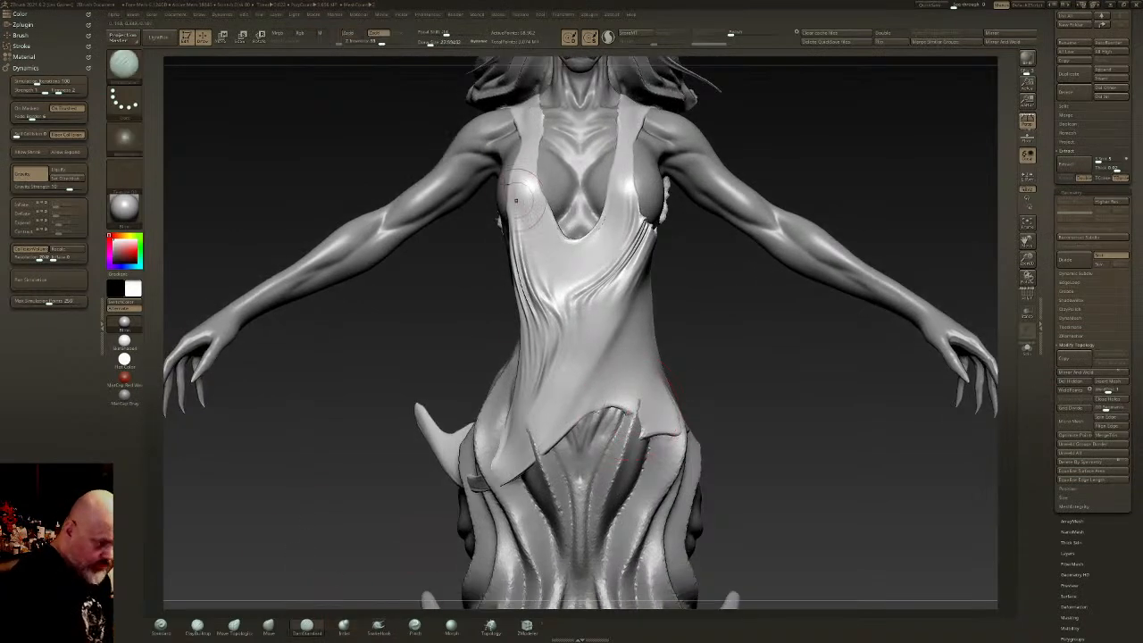
pyautogui.moveTo(656, 296); pyautogui.dragTo(580, 299, button='right')
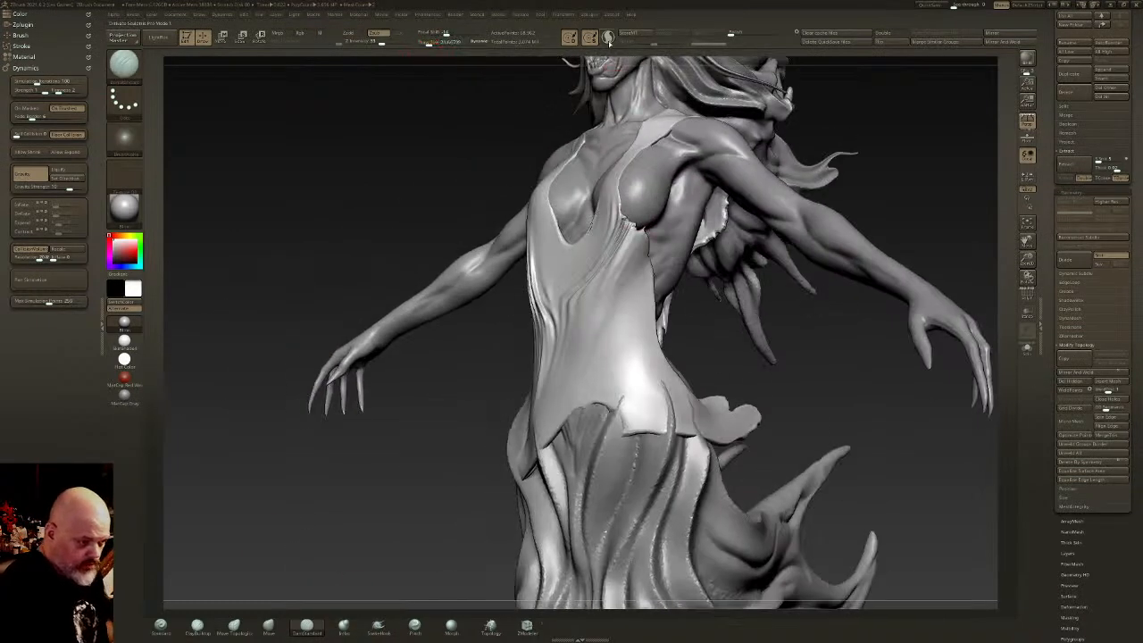
pyautogui.moveTo(634, 254); pyautogui.dragTo(602, 387)
pyautogui.moveTo(632, 279)
pyautogui.mouseDown()
pyautogui.moveTo(648, 414)
pyautogui.moveTo(638, 265)
pyautogui.moveTo(604, 368)
pyautogui.mouseUp()
pyautogui.moveTo(631, 324); pyautogui.dragTo(612, 406)
pyautogui.moveTo(643, 357)
pyautogui.mouseDown()
pyautogui.moveTo(613, 417)
pyautogui.moveTo(656, 436)
pyautogui.moveTo(692, 473)
pyautogui.moveTo(670, 478)
pyautogui.mouseUp()
# - Carve fanning folds with the DamStandard brush around the left hip toward the hem flap
pyautogui.moveTo(670, 477); pyautogui.dragTo(585, 474, button='right')
pyautogui.moveTo(663, 349); pyautogui.dragTo(707, 445)
pyautogui.moveTo(673, 371)
pyautogui.mouseDown()
pyautogui.moveTo(704, 434)
pyautogui.moveTo(728, 437)
pyautogui.mouseUp()
pyautogui.moveTo(681, 365); pyautogui.dragTo(759, 426)
pyautogui.moveTo(700, 382)
pyautogui.mouseDown()
pyautogui.moveTo(783, 429)
pyautogui.moveTo(793, 411)
pyautogui.mouseUp()
# - Carve creases into the rear hem flap behind the left hip and smooth its pointed tips
pyautogui.moveTo(830, 456); pyautogui.dragTo(750, 464, button='right')
pyautogui.moveTo(774, 398); pyautogui.dragTo(838, 381)
pyautogui.moveTo(777, 399)
pyautogui.mouseDown()
pyautogui.moveTo(836, 384)
pyautogui.moveTo(808, 394)
pyautogui.mouseUp()
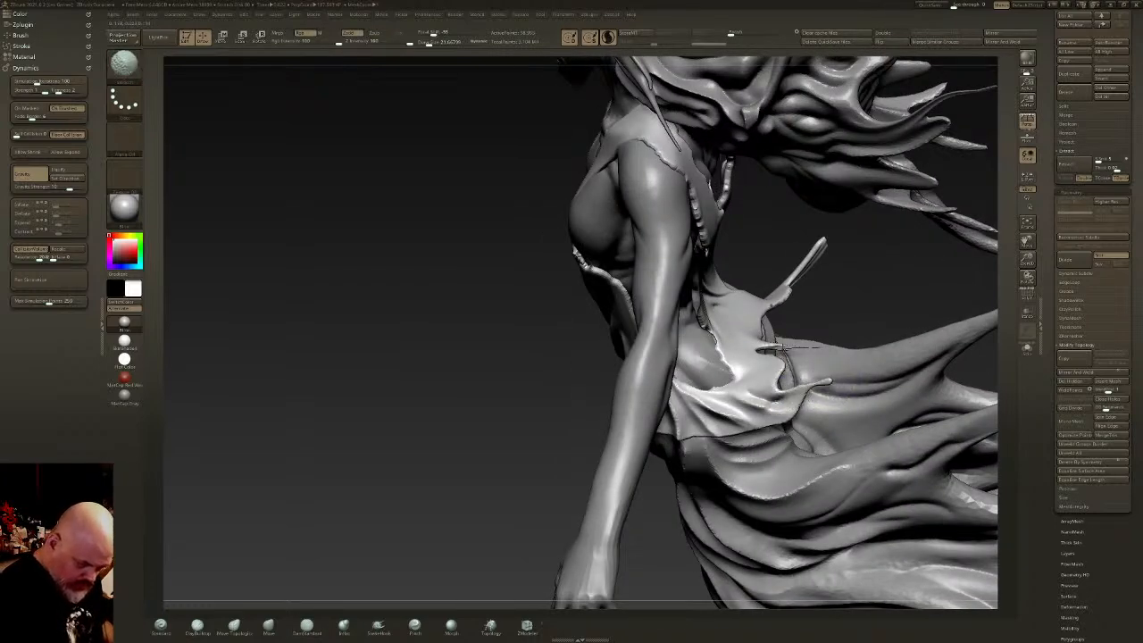
pyautogui.moveTo(840, 339)
pyautogui.mouseDown(button='right')
pyautogui.moveTo(848, 301)
pyautogui.moveTo(797, 337)
pyautogui.mouseUp(button='right')
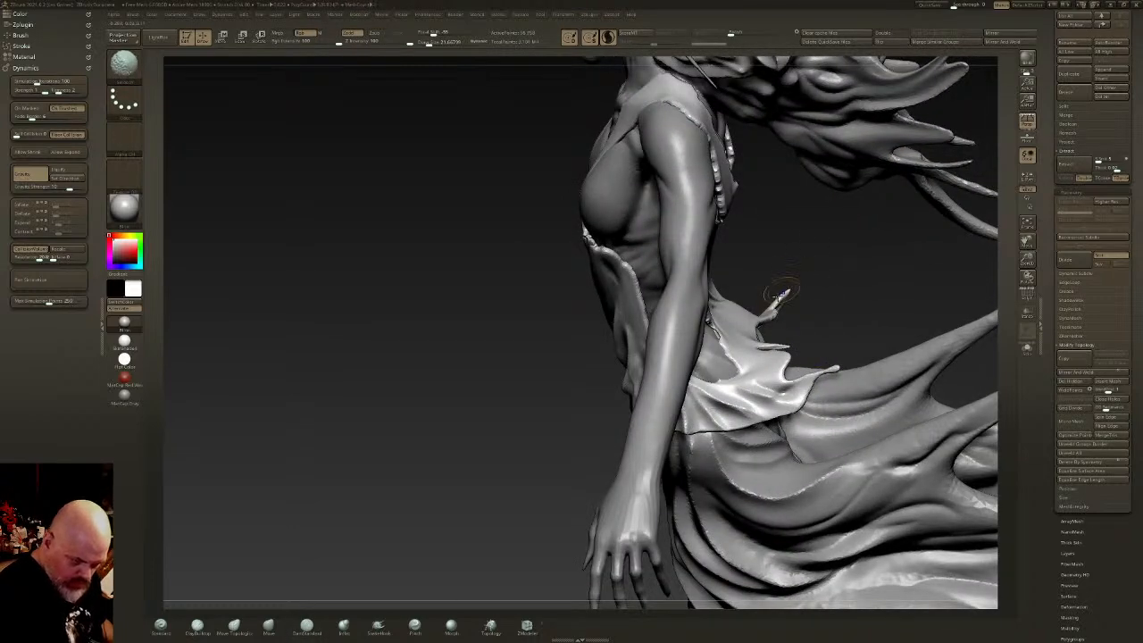
pyautogui.moveTo(782, 300)
pyautogui.mouseDown(button='right')
pyautogui.moveTo(728, 328)
pyautogui.moveTo(785, 323)
pyautogui.moveTo(813, 336)
pyautogui.mouseUp(button='right')
pyautogui.moveTo(839, 320); pyautogui.dragTo(835, 317, button='right')
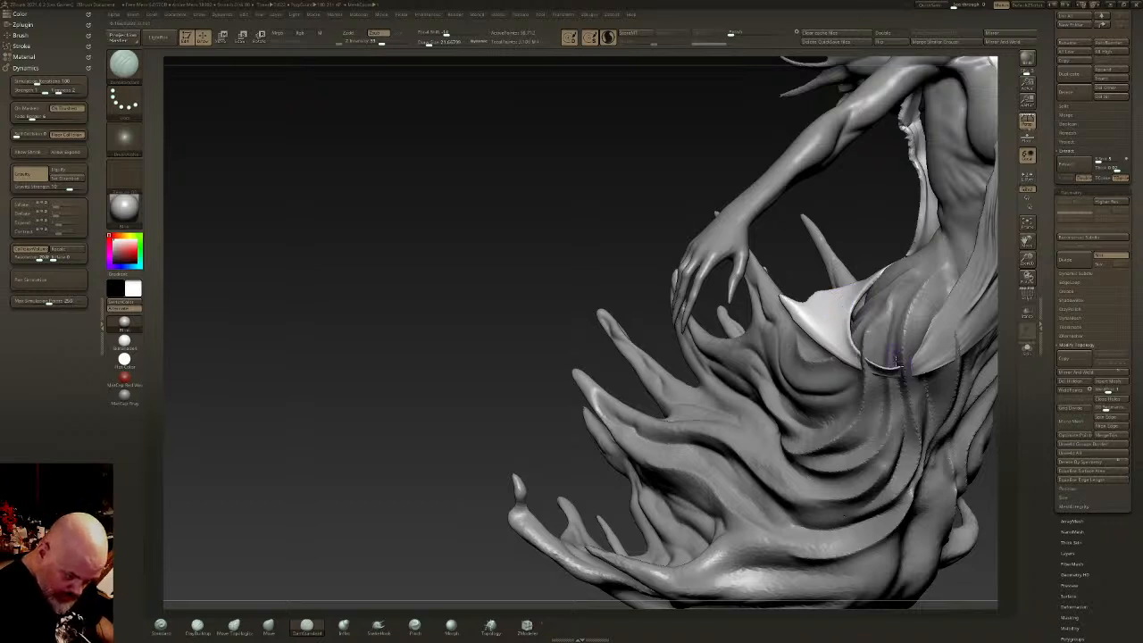
# - Thicken the thin hem strip at the right hip with the Inflat brush
pyautogui.click(344, 627)
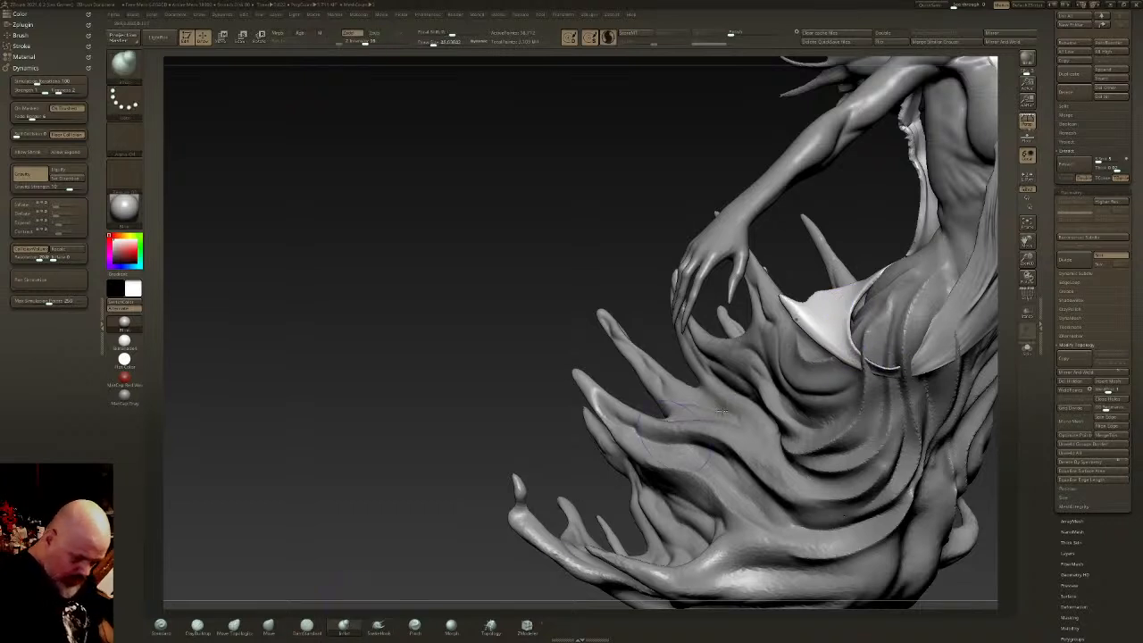
pyautogui.moveTo(849, 360)
pyautogui.mouseDown()
pyautogui.moveTo(912, 367)
pyautogui.moveTo(938, 352)
pyautogui.moveTo(901, 366)
pyautogui.moveTo(850, 334)
pyautogui.mouseUp()
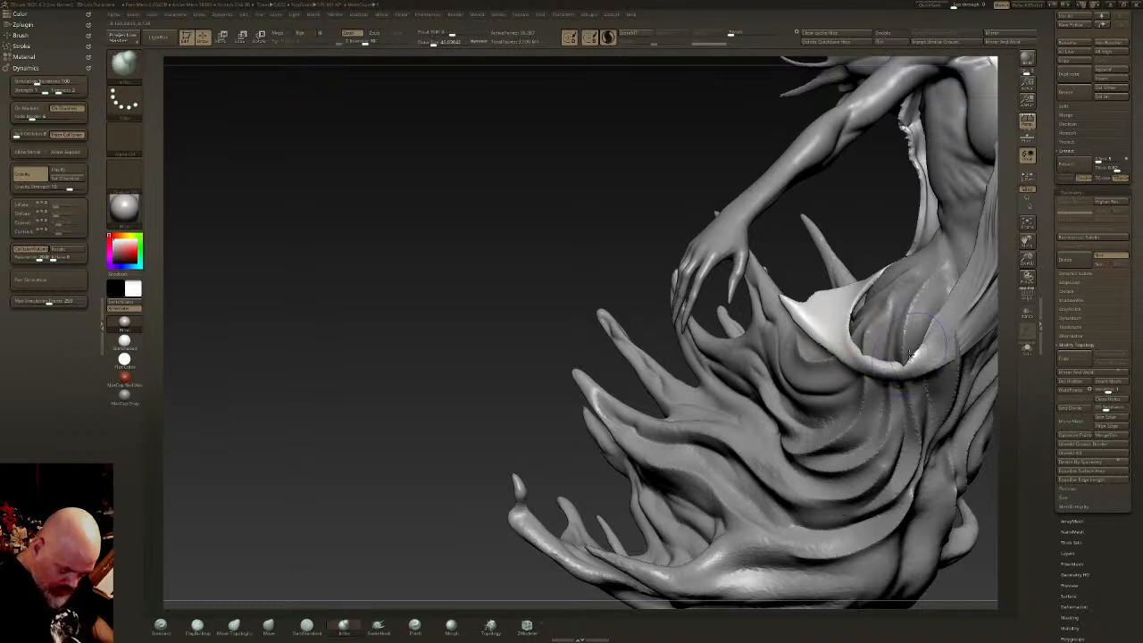
pyautogui.moveTo(632, 469)
pyautogui.mouseDown()
pyautogui.moveTo(905, 361)
pyautogui.moveTo(817, 399)
pyautogui.moveTo(780, 430)
pyautogui.mouseUp()
pyautogui.moveTo(705, 408); pyautogui.dragTo(715, 423)
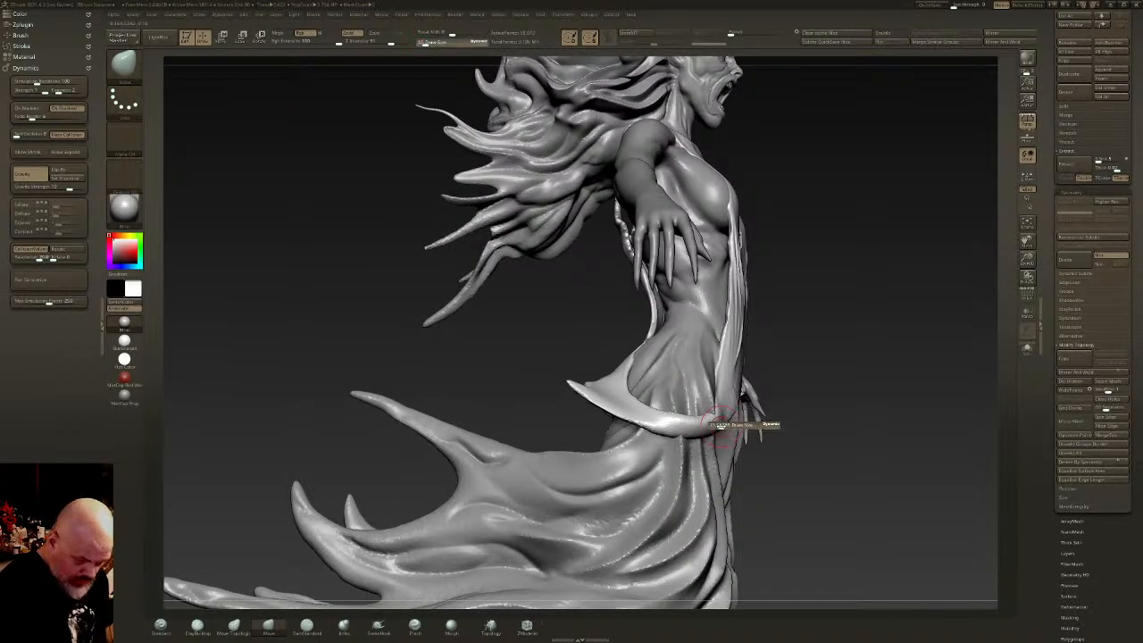
# - Reshape the hem strip with the Move brush so it wraps around the right hip
pyautogui.moveTo(785, 429); pyautogui.dragTo(902, 433)
pyautogui.moveTo(768, 428); pyautogui.dragTo(857, 434)
pyautogui.moveTo(665, 420); pyautogui.dragTo(659, 432)
pyautogui.moveTo(768, 419); pyautogui.dragTo(790, 465)
pyautogui.moveTo(723, 429); pyautogui.dragTo(554, 420)
pyautogui.moveTo(840, 384)
pyautogui.mouseDown()
pyautogui.moveTo(712, 373)
pyautogui.moveTo(703, 325)
pyautogui.mouseUp()
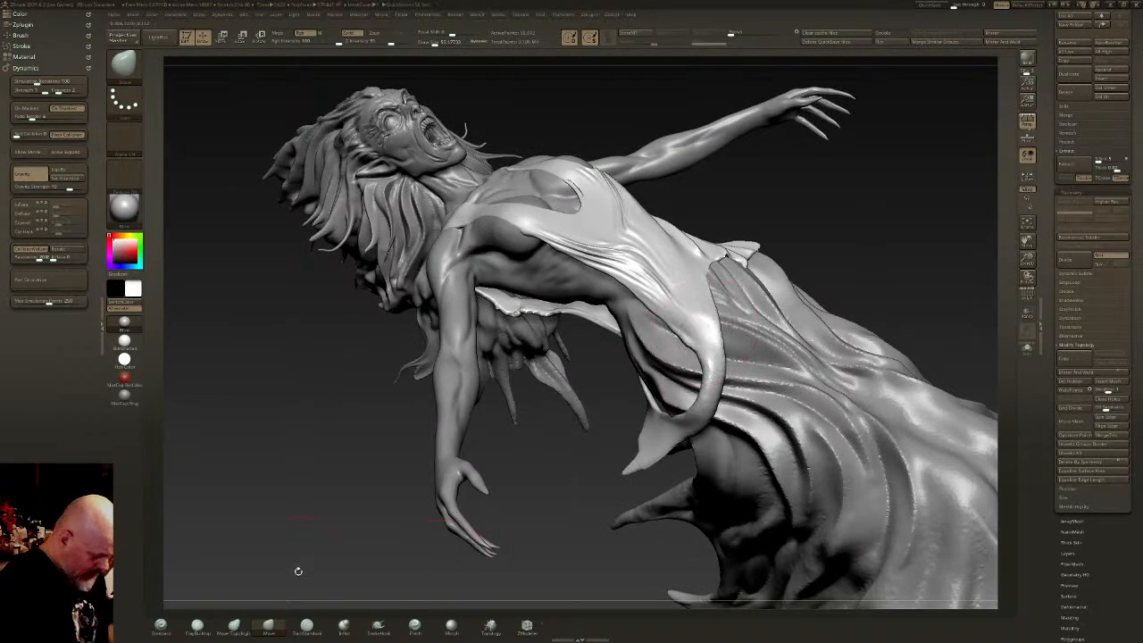
# - Carve folds with a resized DamStandard brush where the dress gathers at the right hip, smoothing between strokes
pyautogui.click(307, 626)
pyautogui.click(428, 44)
pyautogui.moveTo(725, 284); pyautogui.dragTo(681, 283, button='right')
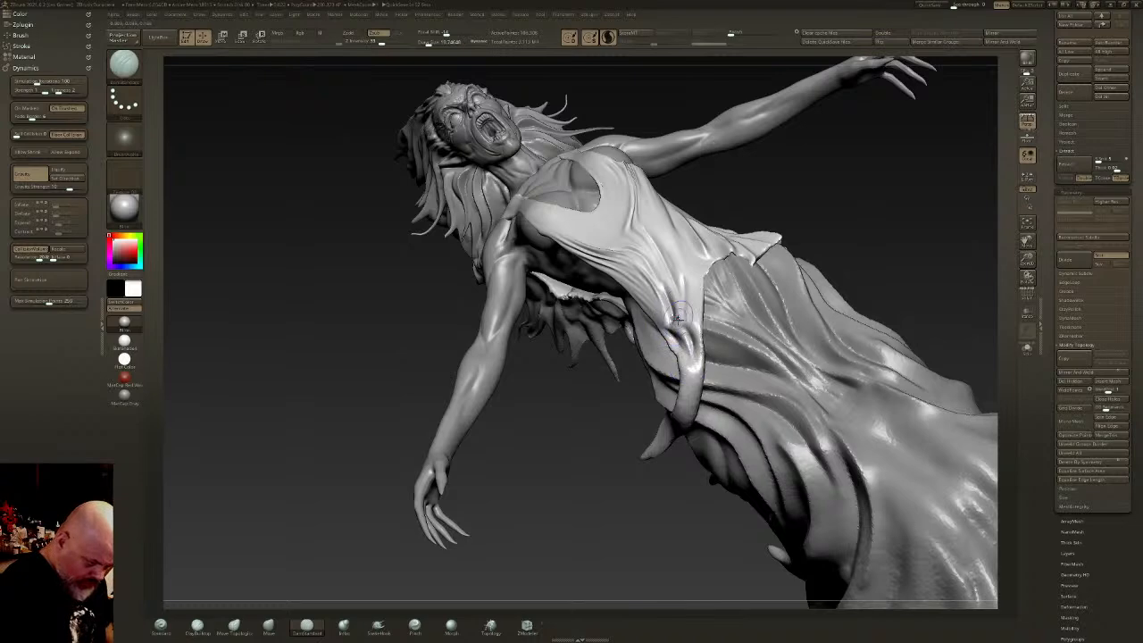
pyautogui.press('shift')
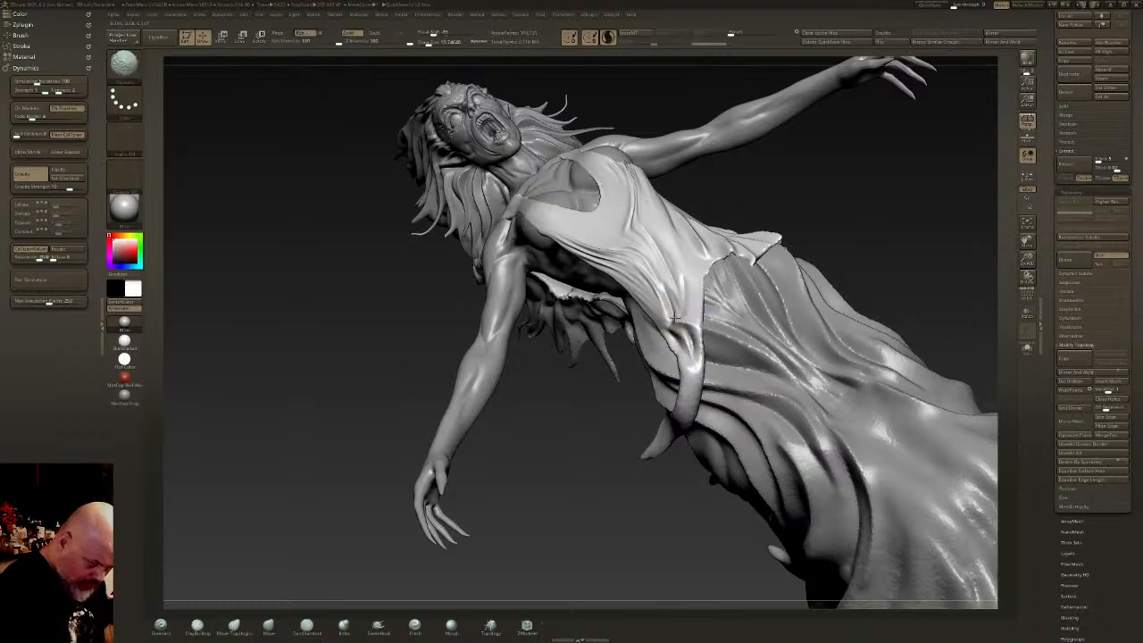
pyautogui.keyDown('shift'); pyautogui.moveTo(685, 313); pyautogui.dragTo(676, 298); pyautogui.keyUp('shift')
pyautogui.moveTo(676, 298); pyautogui.dragTo(677, 329, button='right')
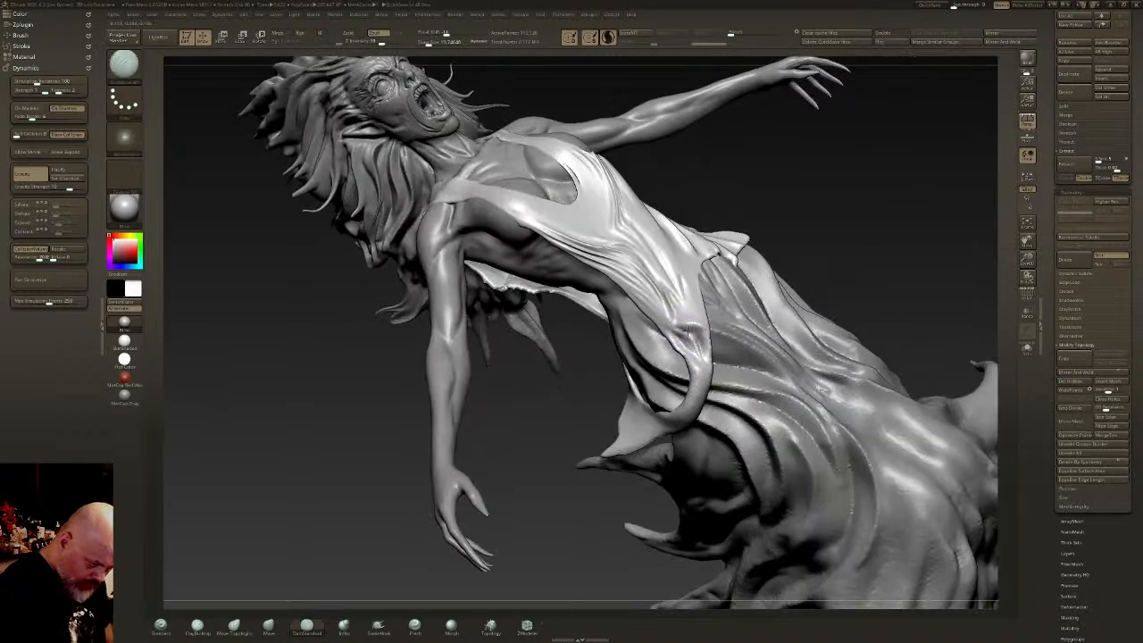
pyautogui.press('shift')
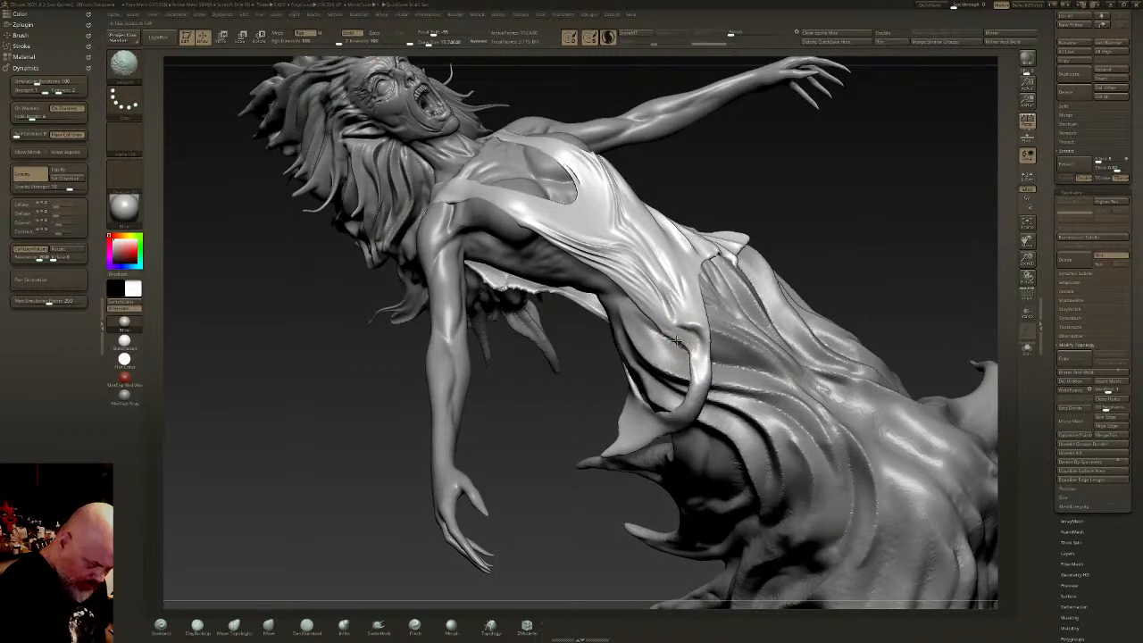
pyautogui.moveTo(680, 341); pyautogui.dragTo(700, 375, button='right')
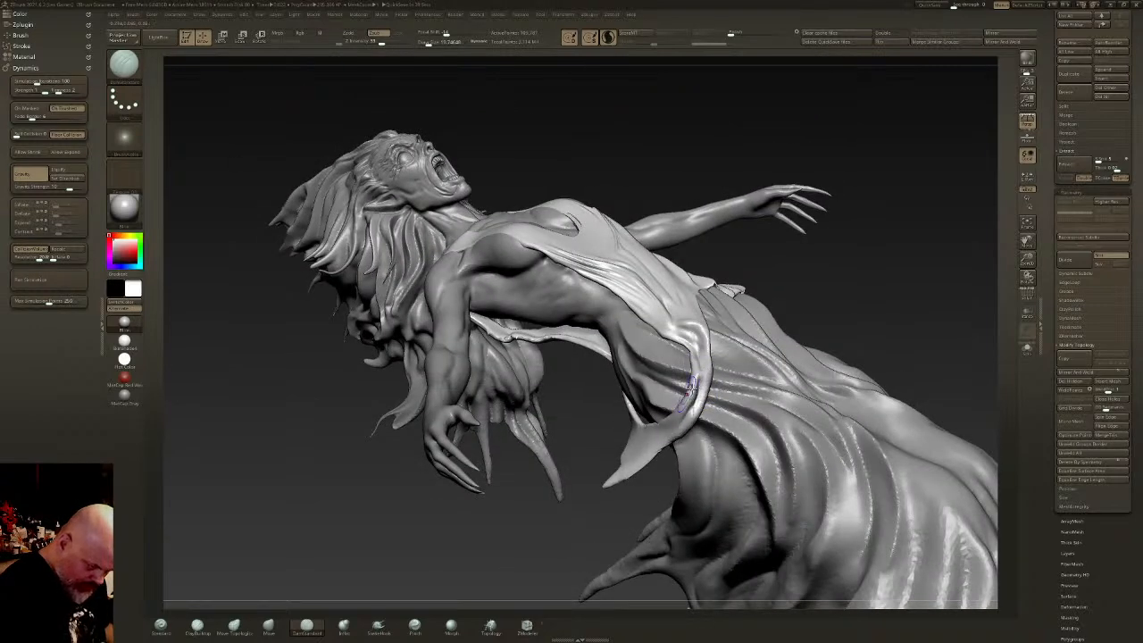
# - Carve creases along the hem band from the right hip around to the back of the waist
pyautogui.moveTo(694, 416); pyautogui.dragTo(704, 390)
pyautogui.moveTo(704, 390); pyautogui.dragTo(698, 384, button='right')
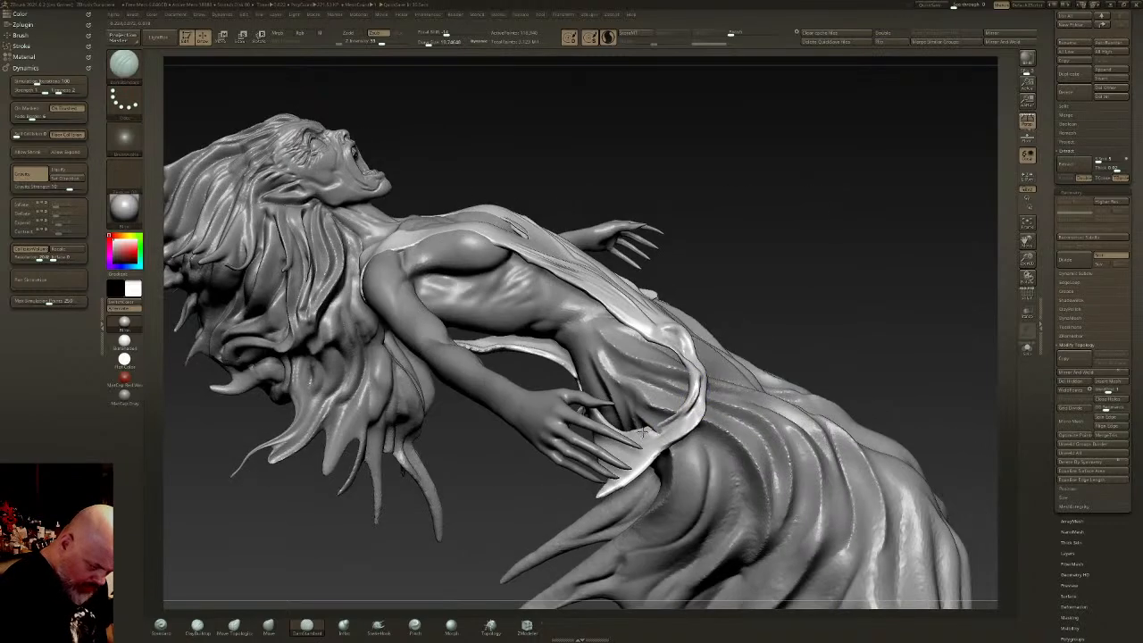
pyautogui.moveTo(663, 425)
pyautogui.mouseDown()
pyautogui.moveTo(696, 403)
pyautogui.moveTo(656, 431)
pyautogui.mouseUp()
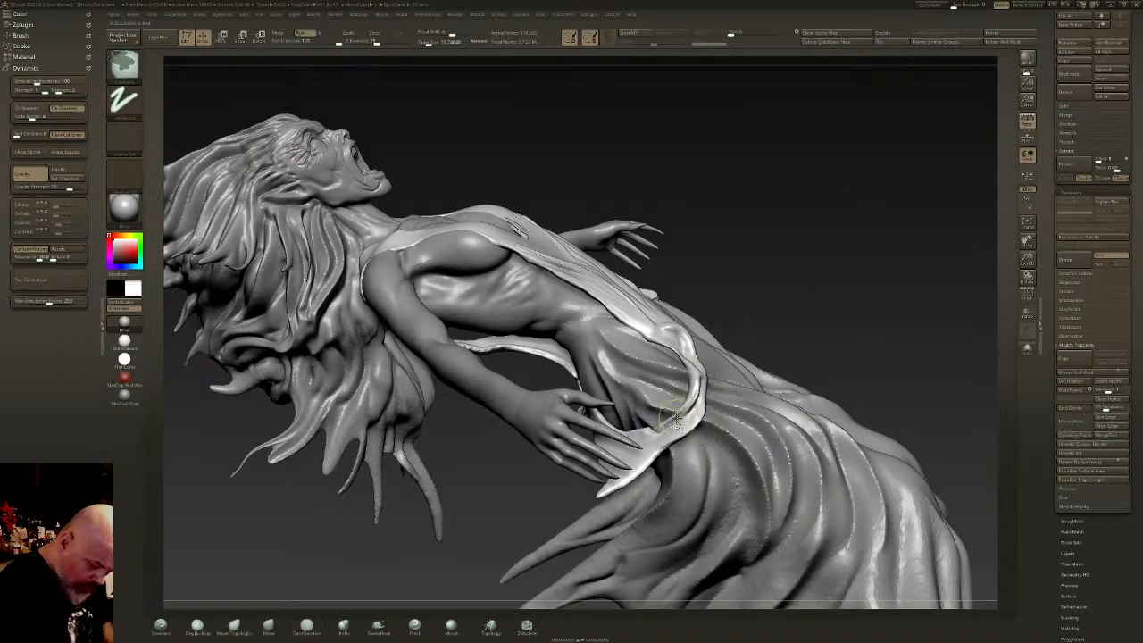
pyautogui.moveTo(681, 406)
pyautogui.mouseDown(button='right')
pyautogui.moveTo(676, 436)
pyautogui.moveTo(629, 447)
pyautogui.moveTo(585, 428)
pyautogui.mouseUp(button='right')
pyautogui.moveTo(568, 411); pyautogui.dragTo(623, 440)
pyautogui.moveTo(546, 391)
pyautogui.mouseDown()
pyautogui.moveTo(654, 462)
pyautogui.moveTo(666, 455)
pyautogui.mouseUp()
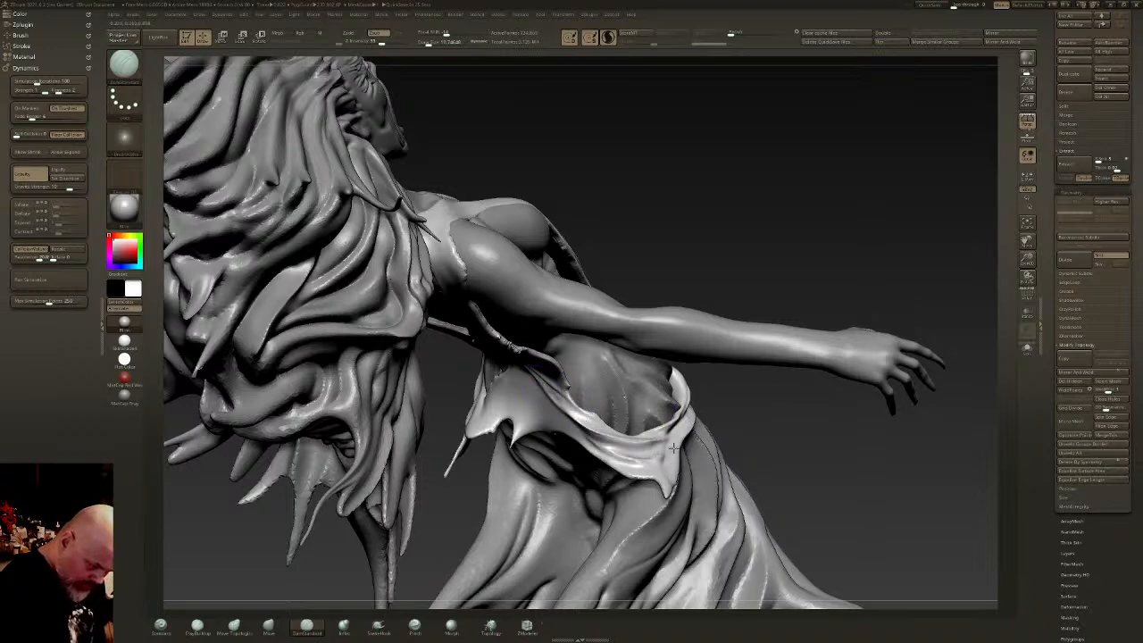
# - Carve folds down the right rear shoulder strap and into the cloth over the lower back
pyautogui.moveTo(677, 423)
pyautogui.mouseDown(button='right')
pyautogui.moveTo(672, 463)
pyautogui.moveTo(590, 446)
pyautogui.moveTo(561, 419)
pyautogui.mouseUp(button='right')
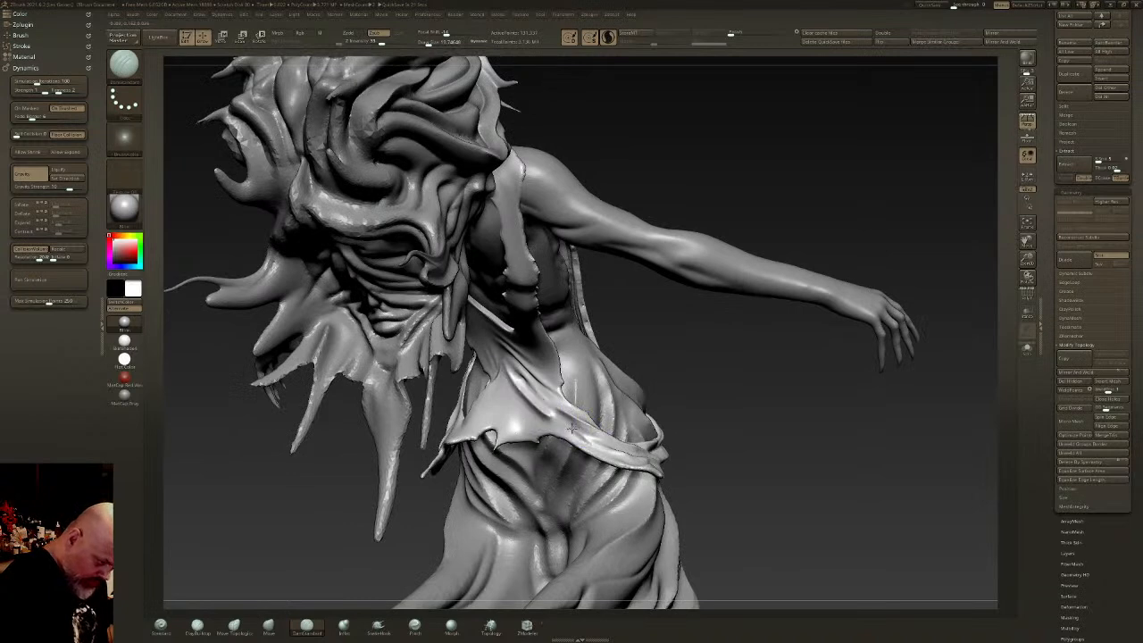
pyautogui.moveTo(511, 346)
pyautogui.mouseDown(button='right')
pyautogui.moveTo(516, 323)
pyautogui.moveTo(511, 333)
pyautogui.mouseUp(button='right')
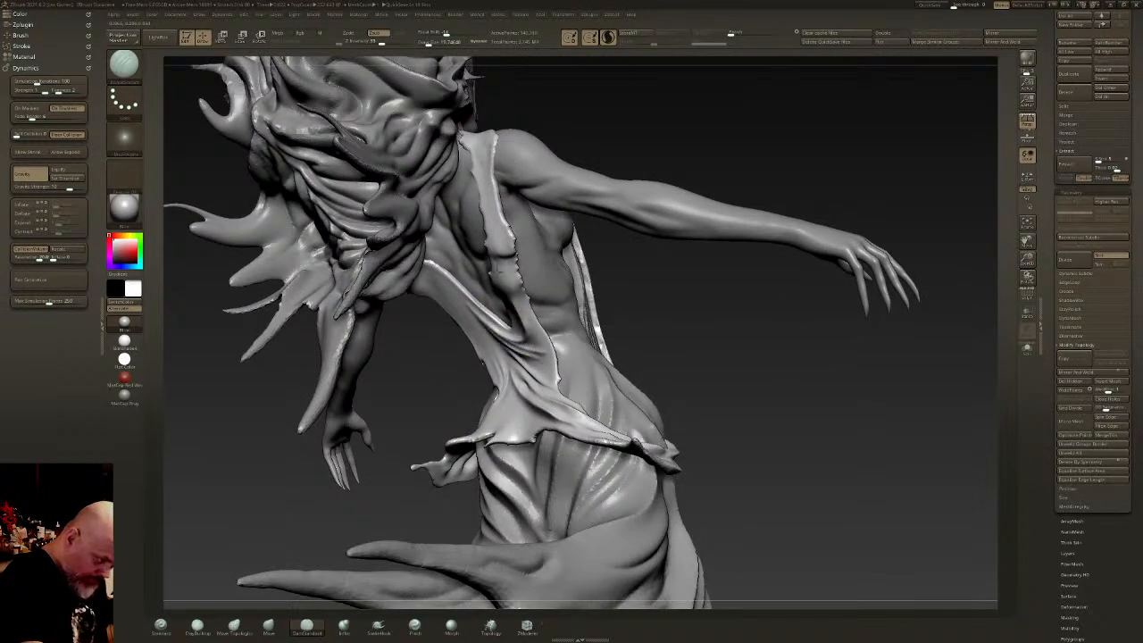
pyautogui.moveTo(503, 230); pyautogui.dragTo(548, 367)
pyautogui.moveTo(498, 246)
pyautogui.mouseDown()
pyautogui.moveTo(482, 143)
pyautogui.moveTo(494, 243)
pyautogui.mouseUp()
pyautogui.moveTo(494, 243)
pyautogui.mouseDown(button='right')
pyautogui.moveTo(513, 254)
pyautogui.moveTo(419, 300)
pyautogui.moveTo(366, 273)
pyautogui.mouseUp(button='right')
pyautogui.moveTo(479, 377)
pyautogui.mouseDown()
pyautogui.moveTo(419, 304)
pyautogui.moveTo(500, 367)
pyautogui.moveTo(406, 285)
pyautogui.moveTo(451, 359)
pyautogui.mouseUp()
pyautogui.moveTo(470, 386)
pyautogui.mouseDown(button='right')
pyautogui.moveTo(516, 405)
pyautogui.moveTo(500, 394)
pyautogui.mouseUp(button='right')
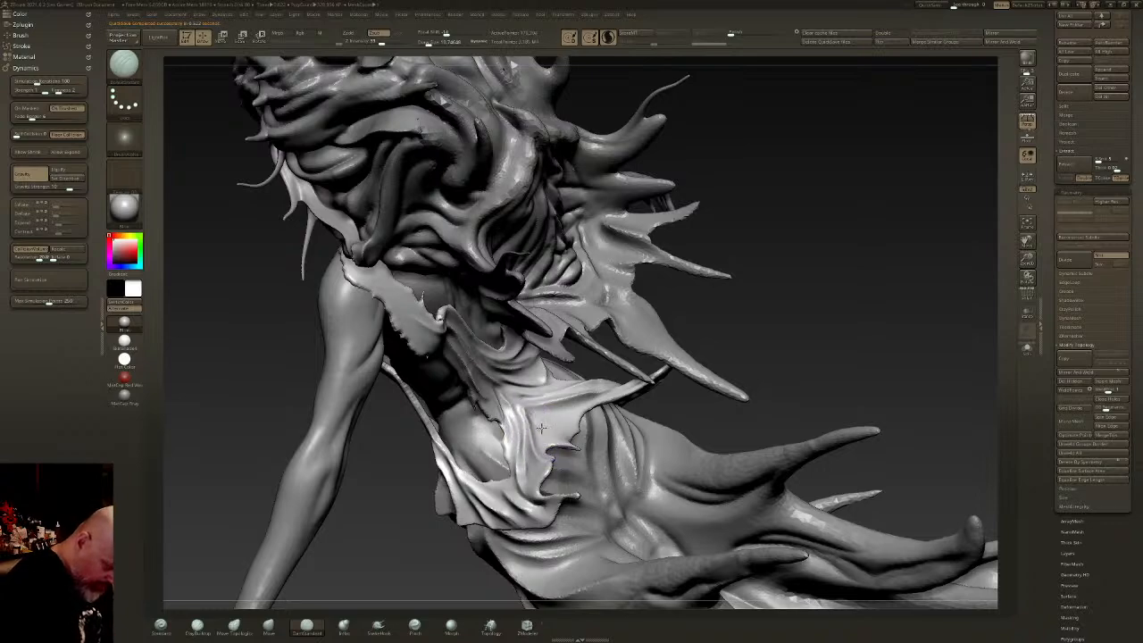
# - Carve creases across the torn cloth strap behind the left shoulder
pyautogui.moveTo(542, 417)
pyautogui.mouseDown(button='right')
pyautogui.moveTo(533, 427)
pyautogui.moveTo(539, 414)
pyautogui.moveTo(477, 346)
pyautogui.mouseUp(button='right')
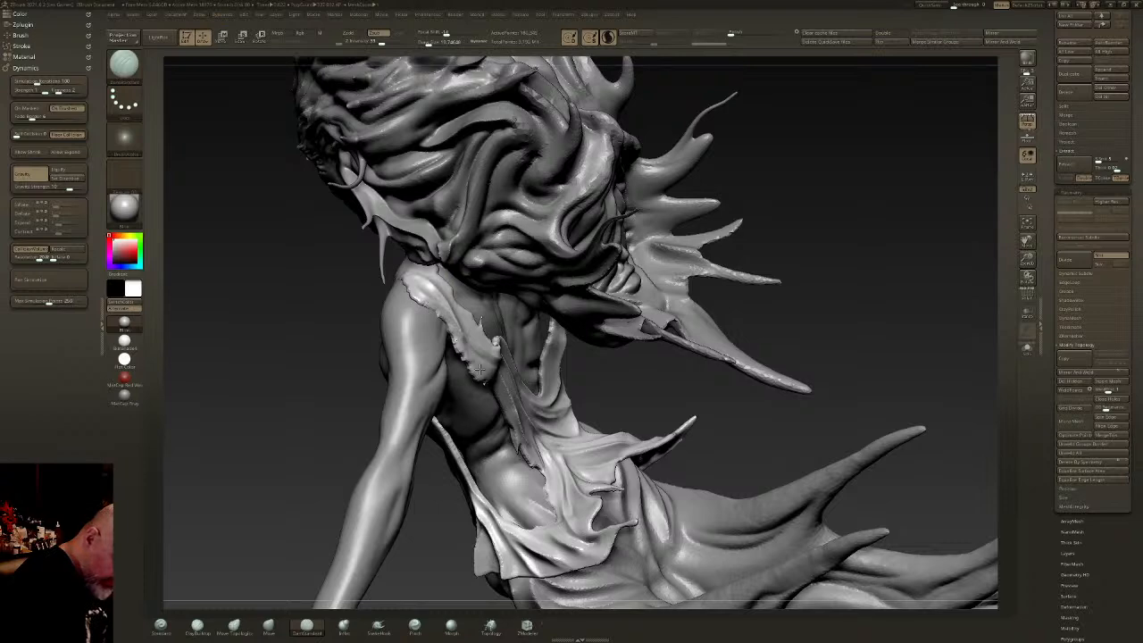
pyautogui.moveTo(476, 337)
pyautogui.mouseDown(button='right')
pyautogui.moveTo(522, 294)
pyautogui.moveTo(500, 320)
pyautogui.moveTo(454, 295)
pyautogui.mouseUp(button='right')
pyautogui.moveTo(443, 294); pyautogui.dragTo(353, 339)
pyautogui.moveTo(433, 269); pyautogui.dragTo(331, 353)
pyautogui.moveTo(416, 302); pyautogui.dragTo(346, 353)
pyautogui.moveTo(339, 191)
pyautogui.mouseDown()
pyautogui.moveTo(281, 271)
pyautogui.moveTo(288, 247)
pyautogui.mouseUp()
pyautogui.moveTo(308, 198)
pyautogui.mouseDown()
pyautogui.moveTo(289, 253)
pyautogui.moveTo(267, 268)
pyautogui.mouseUp()
# - Carve folds along the front shoulder strap and smooth the edge of the neckline
pyautogui.moveTo(328, 207); pyautogui.dragTo(329, 308, button='right')
pyautogui.moveTo(317, 181); pyautogui.dragTo(511, 231, button='right')
pyautogui.moveTo(534, 207); pyautogui.dragTo(507, 238)
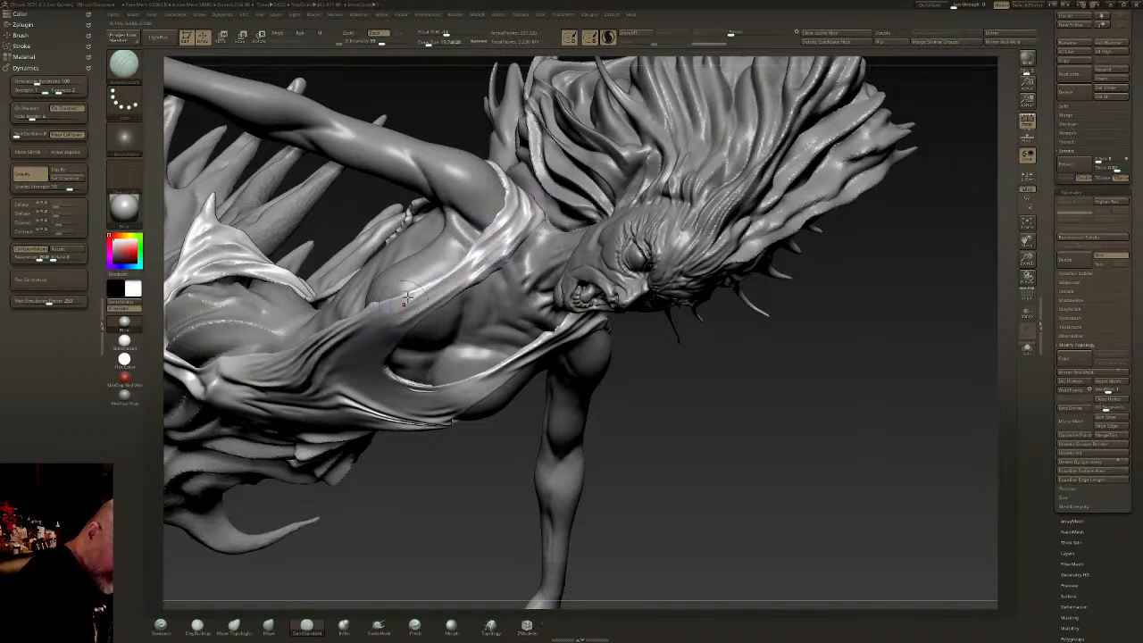
pyautogui.moveTo(433, 299); pyautogui.dragTo(404, 312, button='right')
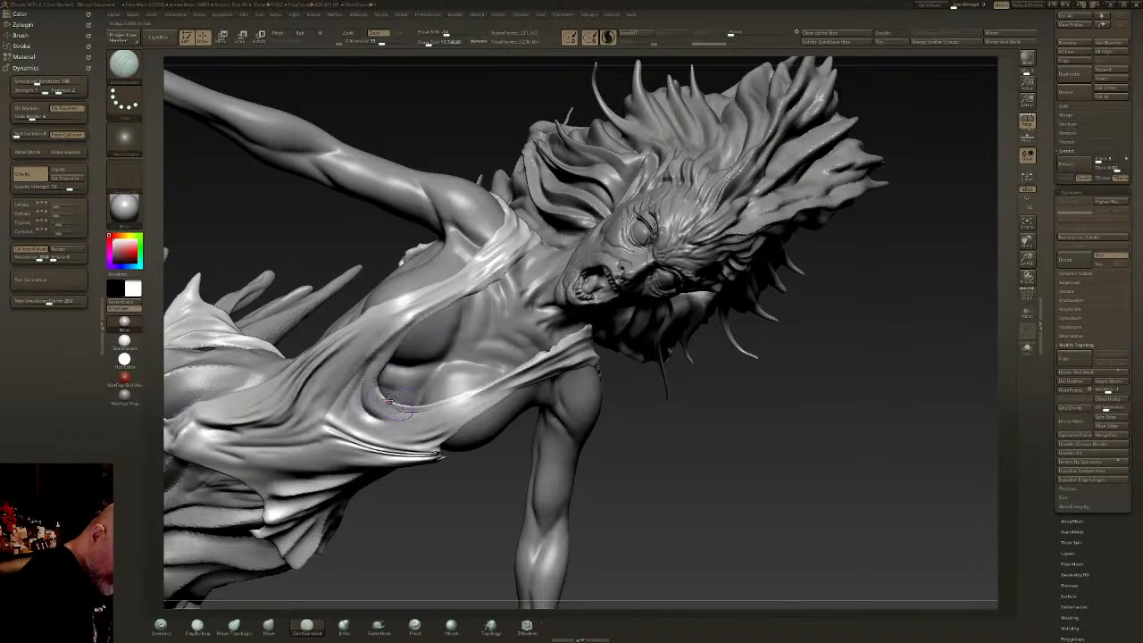
pyautogui.keyDown('shift'); pyautogui.moveTo(391, 403); pyautogui.dragTo(429, 411); pyautogui.keyUp('shift')
# - Carve draped, U-shaped folds hanging below the neckline between the two straps and smooth them
pyautogui.moveTo(471, 402)
pyautogui.mouseDown(button='right')
pyautogui.moveTo(802, 443)
pyautogui.moveTo(831, 152)
pyautogui.mouseUp(button='right')
pyautogui.keyDown('ctrl'); pyautogui.moveTo(756, 393); pyautogui.dragTo(746, 299, button='right'); pyautogui.keyUp('ctrl')
pyautogui.keyDown('alt'); pyautogui.moveTo(746, 300); pyautogui.dragTo(791, 411, button='right'); pyautogui.keyUp('alt')
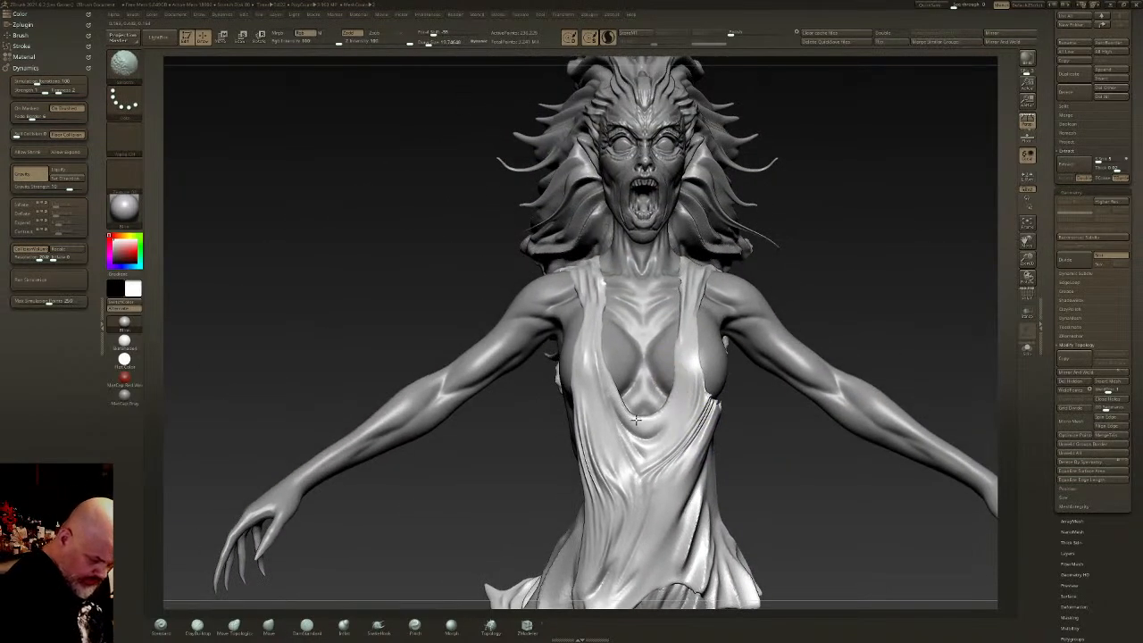
pyautogui.moveTo(685, 335)
pyautogui.mouseDown()
pyautogui.moveTo(675, 394)
pyautogui.moveTo(623, 417)
pyautogui.moveTo(594, 318)
pyautogui.mouseUp()
pyautogui.moveTo(683, 350)
pyautogui.mouseDown()
pyautogui.moveTo(655, 446)
pyautogui.moveTo(589, 371)
pyautogui.mouseUp()
pyautogui.moveTo(602, 420); pyautogui.dragTo(586, 346)
pyautogui.moveTo(616, 447)
pyautogui.mouseDown()
pyautogui.moveTo(594, 387)
pyautogui.moveTo(612, 433)
pyautogui.moveTo(704, 412)
pyautogui.moveTo(619, 471)
pyautogui.mouseUp()
pyautogui.keyDown('shift'); pyautogui.moveTo(670, 428); pyautogui.dragTo(689, 448); pyautogui.keyUp('shift')
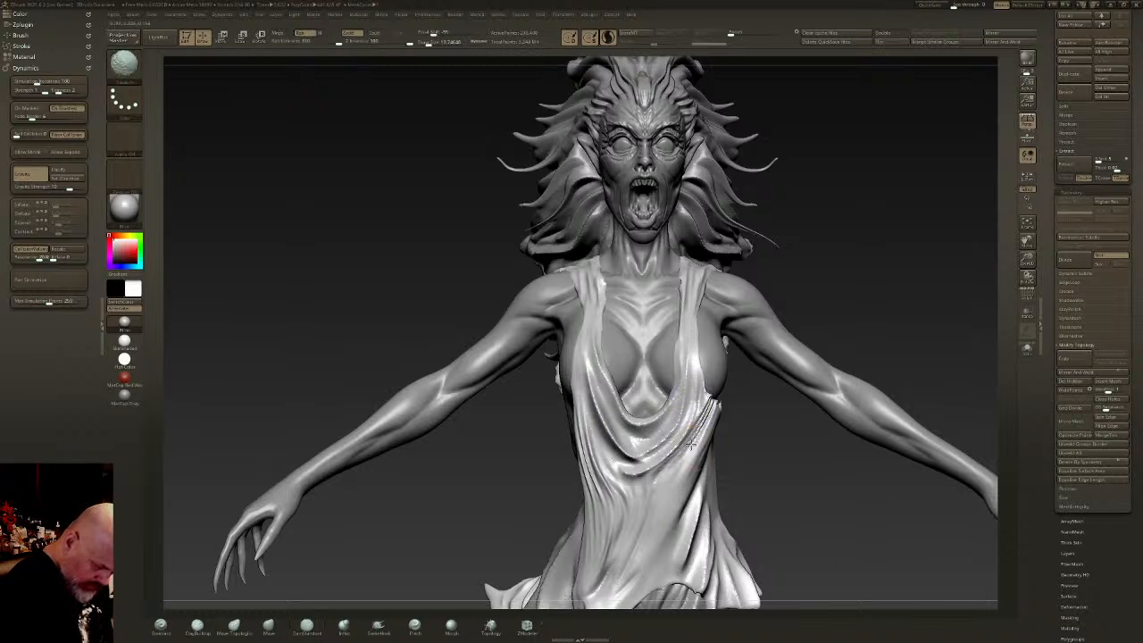
# - Smooth and carve diagonal folds from under the left breast across the abdomen
pyautogui.moveTo(709, 407)
pyautogui.keyDown('shift'); pyautogui.mouseDown()
pyautogui.moveTo(707, 394)
pyautogui.moveTo(659, 478)
pyautogui.moveTo(665, 469)
pyautogui.moveTo(643, 482)
pyautogui.moveTo(698, 421)
pyautogui.moveTo(613, 569)
pyautogui.mouseUp(); pyautogui.keyUp('shift')
pyautogui.moveTo(688, 438)
pyautogui.mouseDown()
pyautogui.moveTo(607, 560)
pyautogui.moveTo(640, 532)
pyautogui.moveTo(616, 582)
pyautogui.mouseUp()
pyautogui.keyDown('alt'); pyautogui.moveTo(686, 454); pyautogui.dragTo(659, 366, button='right'); pyautogui.keyUp('alt')
pyautogui.moveTo(656, 364); pyautogui.dragTo(576, 525)
pyautogui.moveTo(576, 525); pyautogui.dragTo(657, 398)
# - Deepen the diagonal folds toward the right hip and add near-vertical creases over the lower abdomen
pyautogui.moveTo(671, 398); pyautogui.dragTo(652, 405, button='right')
pyautogui.moveTo(664, 408); pyautogui.dragTo(591, 511)
pyautogui.moveTo(665, 402); pyautogui.dragTo(585, 516)
pyautogui.moveTo(659, 420)
pyautogui.mouseDown()
pyautogui.moveTo(579, 525)
pyautogui.moveTo(633, 456)
pyautogui.mouseUp()
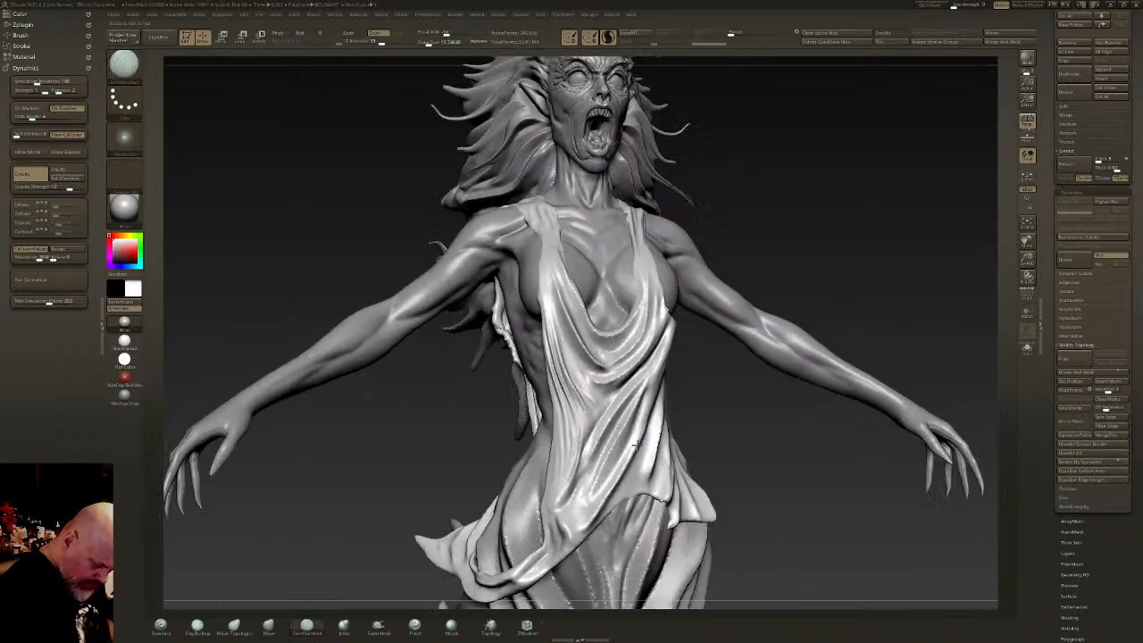
pyautogui.moveTo(655, 407)
pyautogui.mouseDown()
pyautogui.moveTo(595, 512)
pyautogui.moveTo(565, 515)
pyautogui.moveTo(577, 502)
pyautogui.moveTo(570, 511)
pyautogui.mouseUp()
pyautogui.moveTo(572, 462)
pyautogui.mouseDown()
pyautogui.moveTo(576, 521)
pyautogui.moveTo(553, 525)
pyautogui.mouseUp()
pyautogui.moveTo(564, 429); pyautogui.dragTo(554, 507)
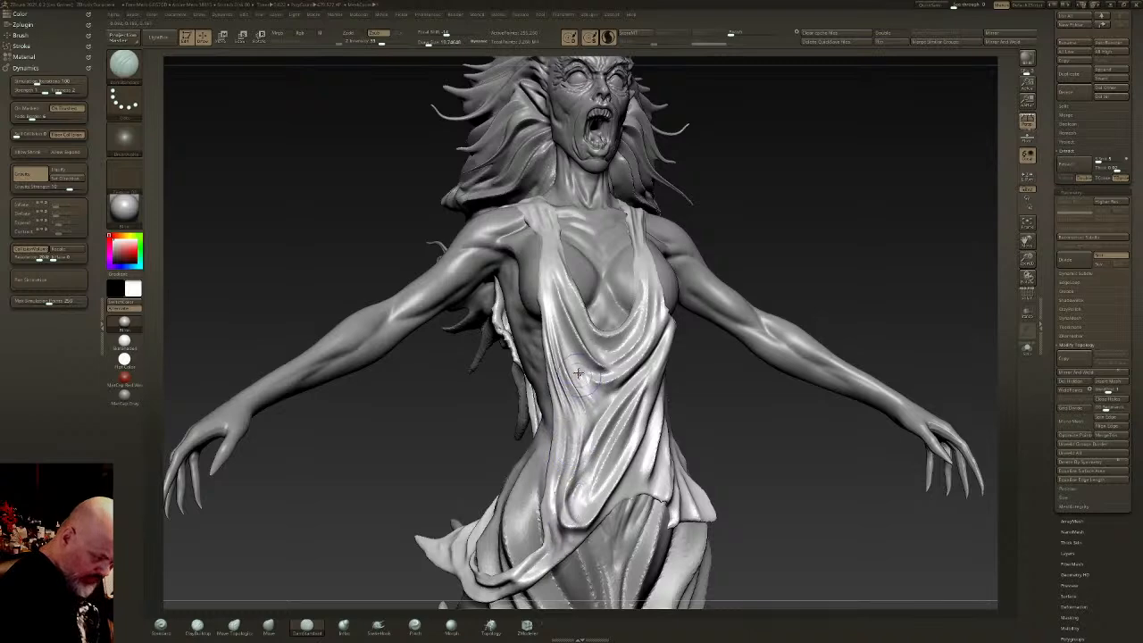
# - Carve lengthwise creases into the right front shoulder strap down over the breast
pyautogui.moveTo(568, 295)
pyautogui.keyDown('alt'); pyautogui.mouseDown(button='right')
pyautogui.moveTo(575, 384)
pyautogui.moveTo(625, 398)
pyautogui.mouseUp(button='right'); pyautogui.keyUp('alt')
pyautogui.moveTo(540, 295); pyautogui.dragTo(564, 353)
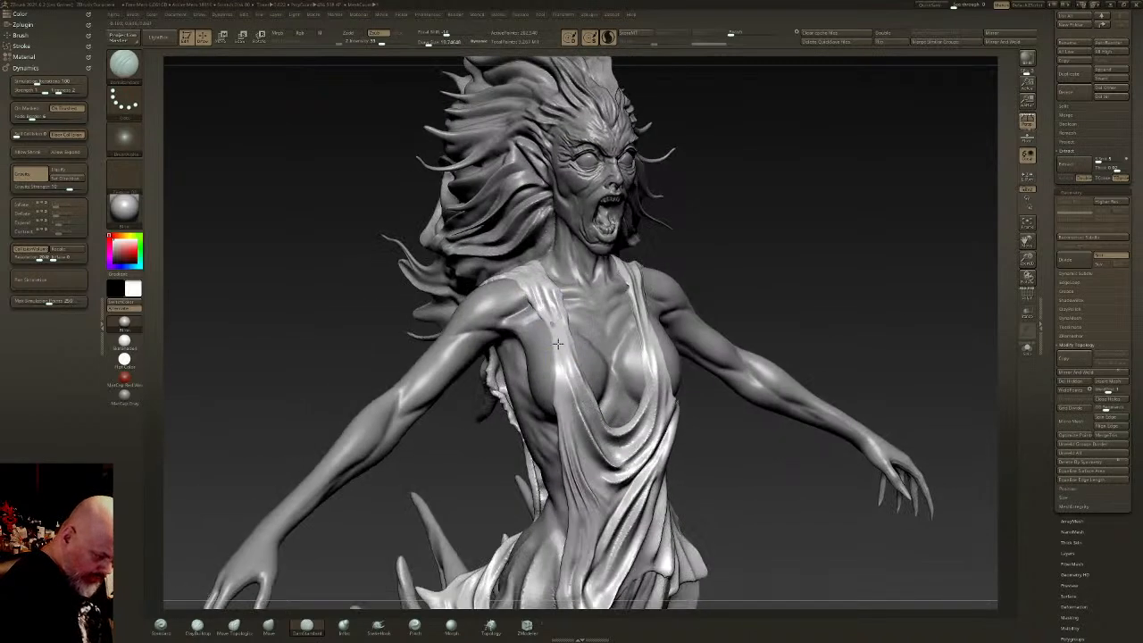
pyautogui.moveTo(546, 295)
pyautogui.mouseDown()
pyautogui.moveTo(568, 384)
pyautogui.moveTo(559, 366)
pyautogui.mouseUp()
pyautogui.moveTo(549, 326); pyautogui.dragTo(562, 390)
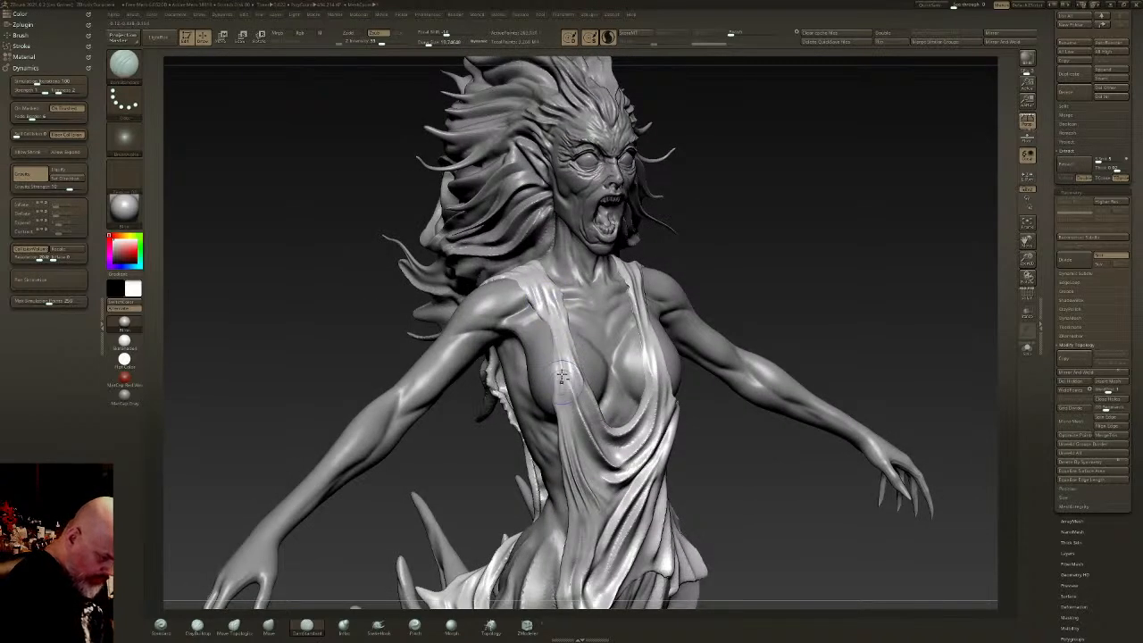
# - Smooth the jagged front hem edge of the dress from its raised centre toward the right hip
pyautogui.moveTo(648, 405)
pyautogui.keyDown('shift'); pyautogui.mouseDown(button='right')
pyautogui.moveTo(739, 401)
pyautogui.moveTo(589, 428)
pyautogui.moveTo(709, 434)
pyautogui.mouseUp(button='right'); pyautogui.keyUp('shift')
pyautogui.press('f')
pyautogui.moveTo(710, 434)
pyautogui.keyDown('ctrl'); pyautogui.mouseDown(button='right')
pyautogui.moveTo(719, 471)
pyautogui.moveTo(652, 463)
pyautogui.mouseUp(button='right'); pyautogui.keyUp('ctrl')
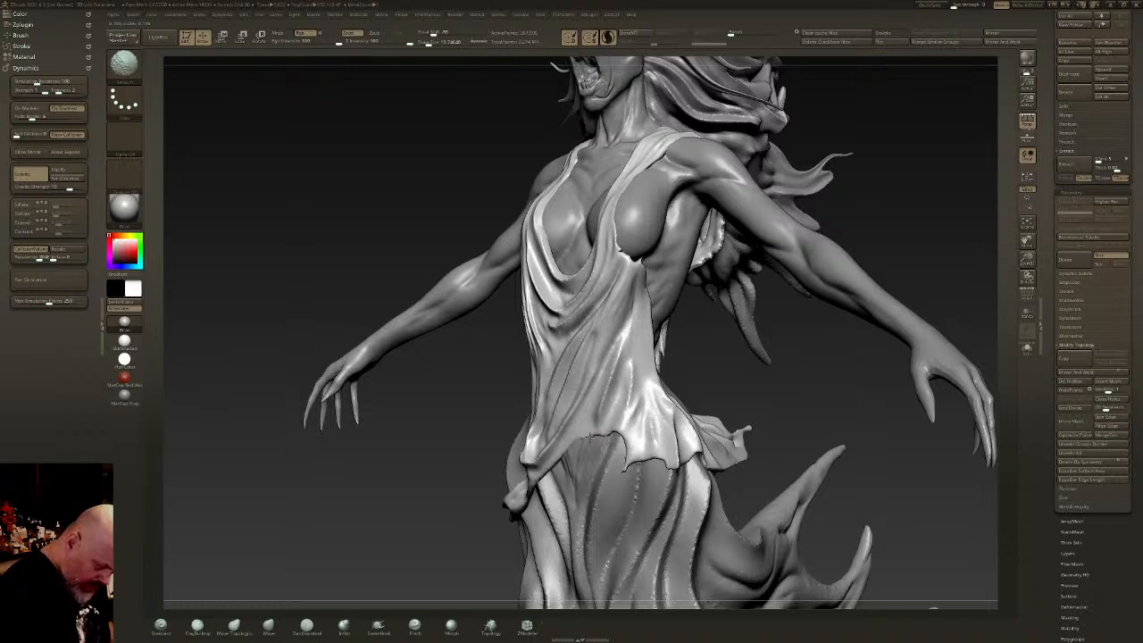
pyautogui.keyDown('shift'); pyautogui.moveTo(592, 426); pyautogui.dragTo(607, 424); pyautogui.keyUp('shift')
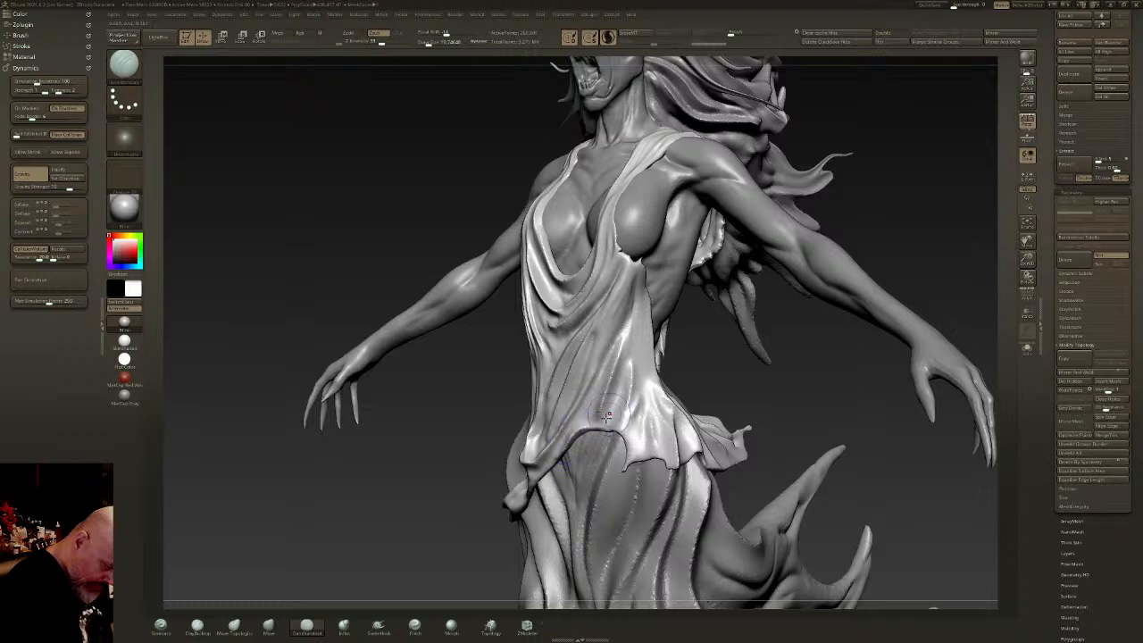
pyautogui.moveTo(610, 413)
pyautogui.mouseDown(button='right')
pyautogui.moveTo(548, 466)
pyautogui.moveTo(679, 351)
pyautogui.mouseUp(button='right')
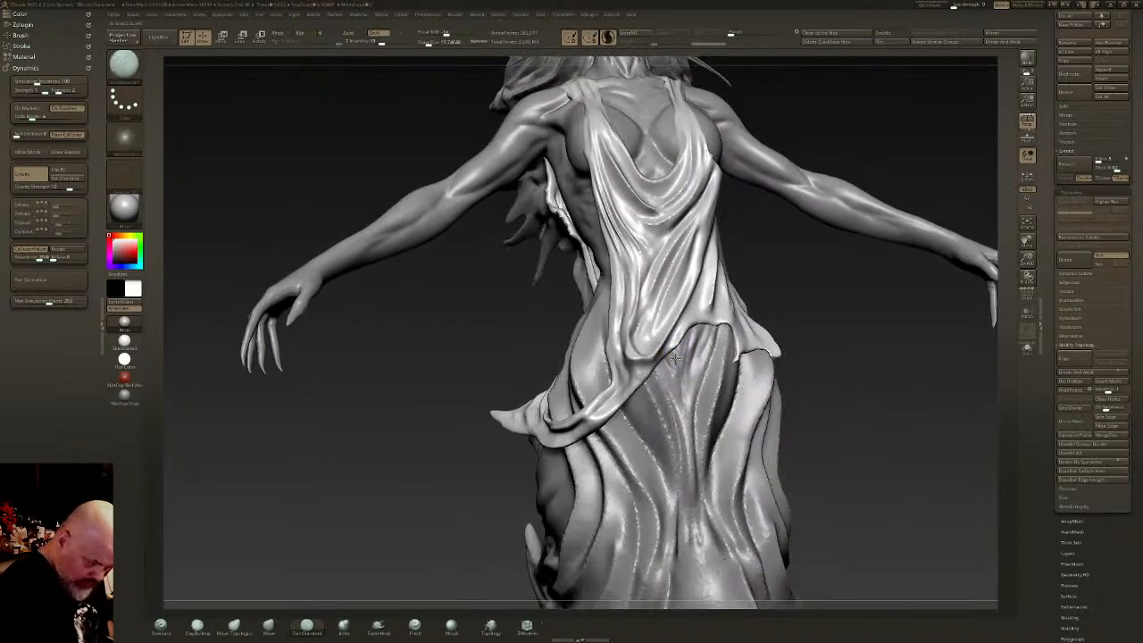
pyautogui.keyDown('shift'); pyautogui.moveTo(636, 389); pyautogui.dragTo(624, 396); pyautogui.keyUp('shift')
# - Pull tapered, ragged strands down from the dress's front hem, from its raised centre toward the figure's left hip, with the SnakeHook brush
pyautogui.click(450, 626)
pyautogui.click(378, 627)
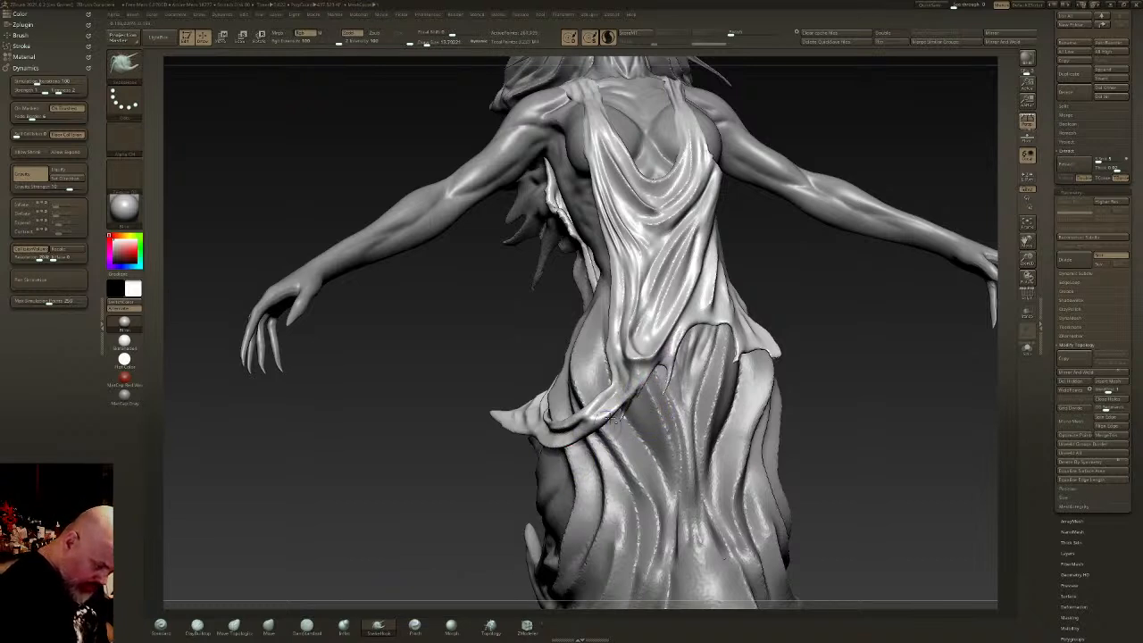
pyautogui.moveTo(663, 411)
pyautogui.mouseDown(button='right')
pyautogui.moveTo(702, 356)
pyautogui.moveTo(728, 346)
pyautogui.mouseUp(button='right')
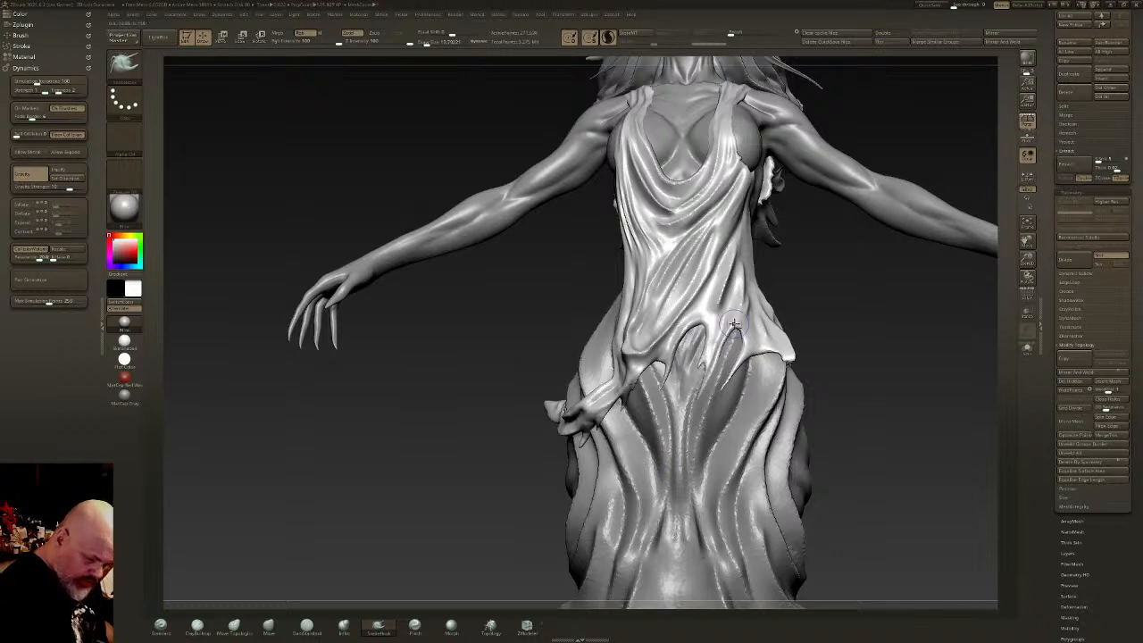
pyautogui.moveTo(706, 458); pyautogui.dragTo(746, 368, button='right')
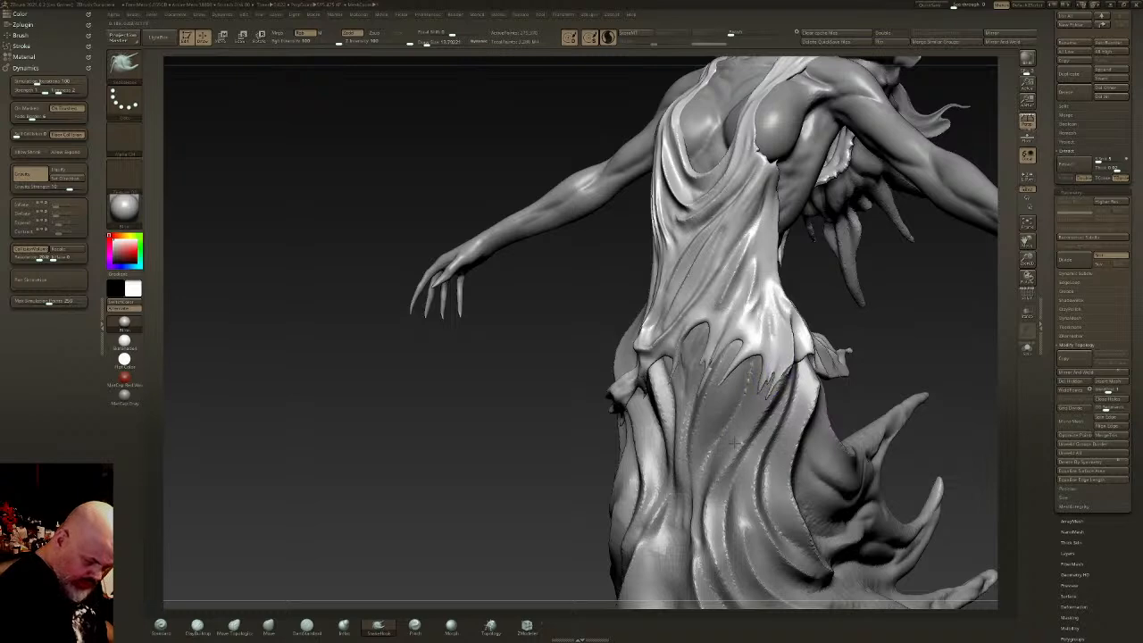
pyautogui.moveTo(756, 390); pyautogui.dragTo(795, 333, button='right')
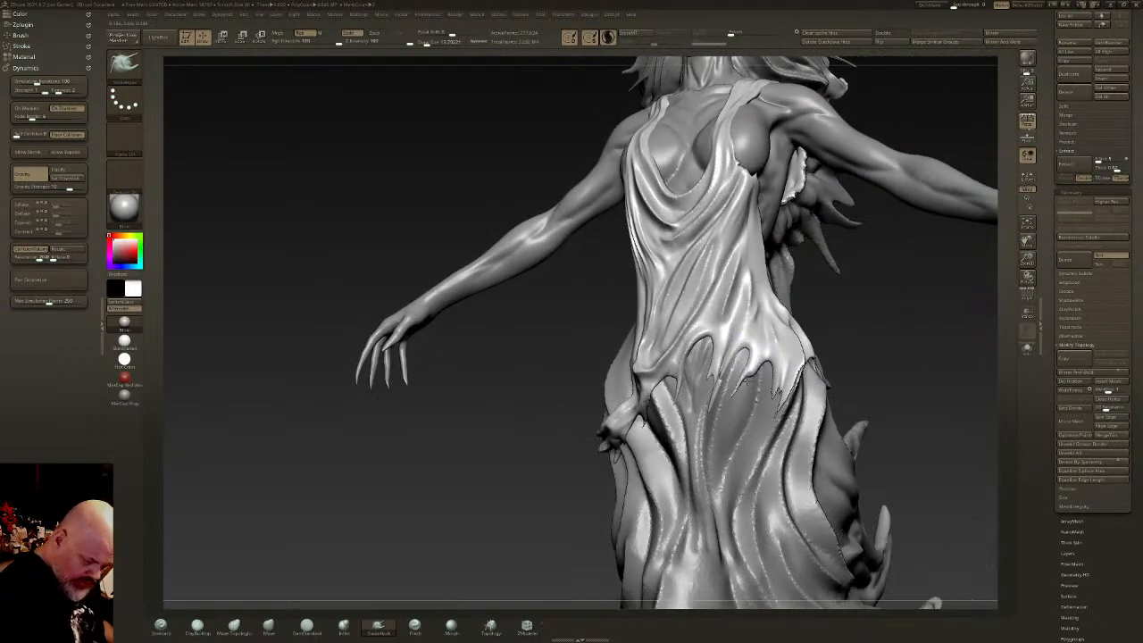
pyautogui.moveTo(702, 381)
pyautogui.mouseDown(button='right')
pyautogui.moveTo(710, 373)
pyautogui.moveTo(688, 358)
pyautogui.mouseUp(button='right')
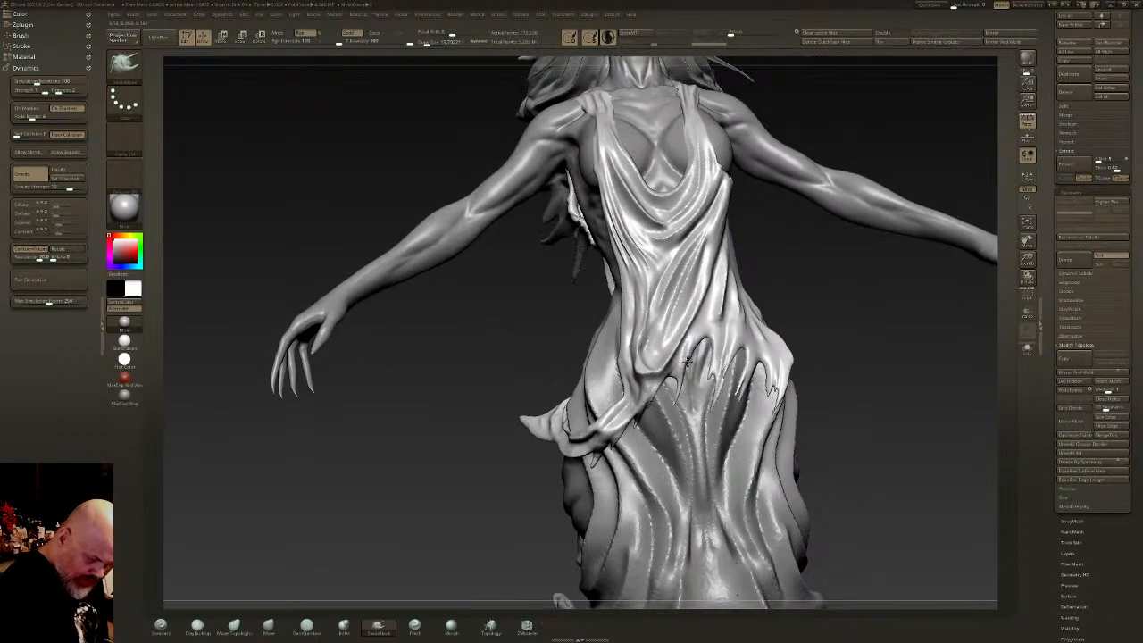
pyautogui.moveTo(674, 497)
pyautogui.mouseDown(button='right')
pyautogui.moveTo(675, 392)
pyautogui.moveTo(604, 452)
pyautogui.moveTo(665, 462)
pyautogui.mouseUp(button='right')
pyautogui.moveTo(548, 473)
pyautogui.mouseDown(button='right')
pyautogui.moveTo(639, 374)
pyautogui.moveTo(546, 383)
pyautogui.mouseUp(button='right')
pyautogui.moveTo(624, 415); pyautogui.dragTo(562, 386, button='right')
pyautogui.moveTo(665, 399); pyautogui.dragTo(706, 360, button='right')
pyautogui.moveTo(705, 410)
pyautogui.mouseDown(button='right')
pyautogui.moveTo(638, 404)
pyautogui.moveTo(644, 413)
pyautogui.moveTo(626, 431)
pyautogui.moveTo(625, 413)
pyautogui.moveTo(643, 411)
pyautogui.moveTo(569, 332)
pyautogui.moveTo(582, 325)
pyautogui.moveTo(638, 384)
pyautogui.moveTo(686, 400)
pyautogui.mouseUp(button='right')
pyautogui.press('f')
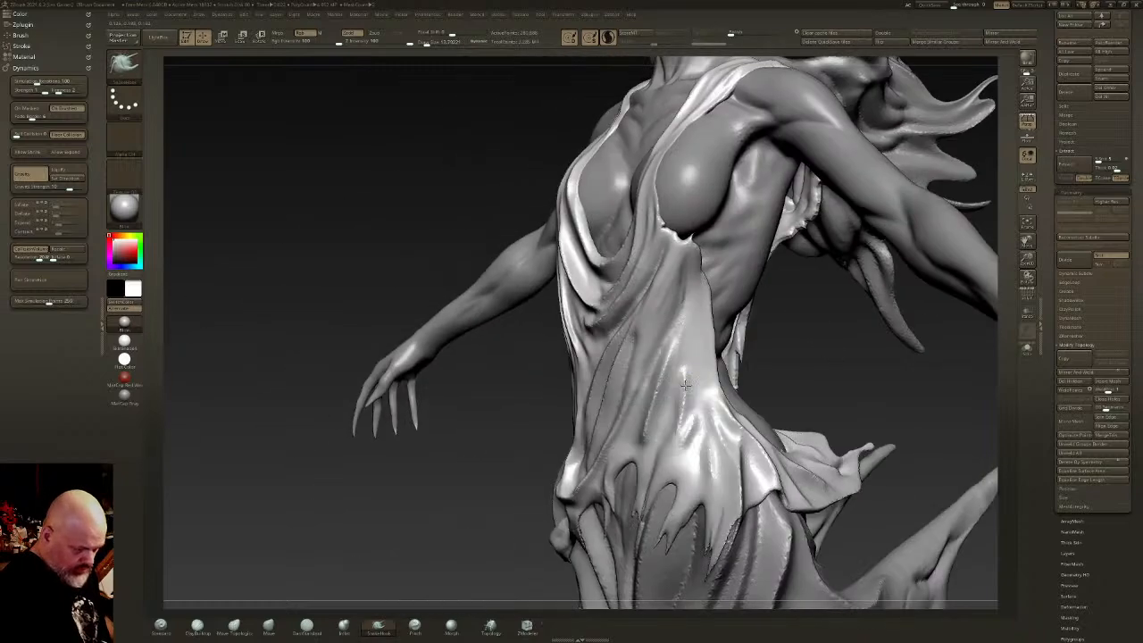
# - Try to pull and smooth a torn point from the edge of the figure's left strap over the breast
pyautogui.moveTo(696, 348); pyautogui.dragTo(710, 216, button='right')
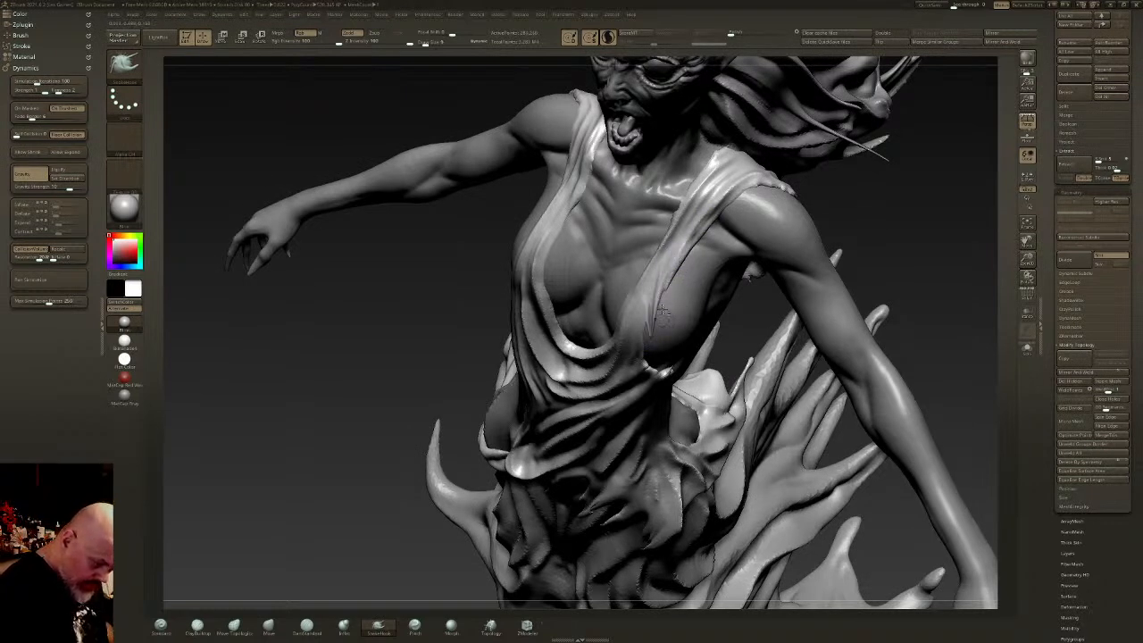
pyautogui.moveTo(657, 325); pyautogui.dragTo(652, 341, button='right')
pyautogui.press('b')
pyautogui.press('s')
pyautogui.press('h')
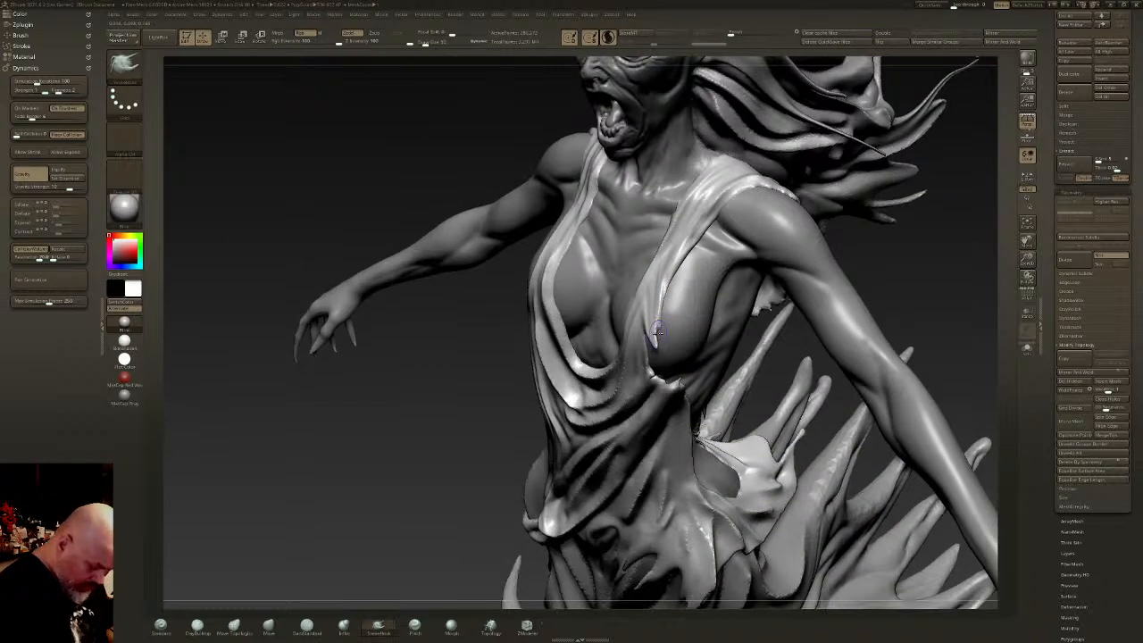
pyautogui.moveTo(655, 334)
pyautogui.keyDown('shift'); pyautogui.mouseDown()
pyautogui.moveTo(655, 344)
pyautogui.moveTo(657, 307)
pyautogui.mouseUp(); pyautogui.keyUp('shift')
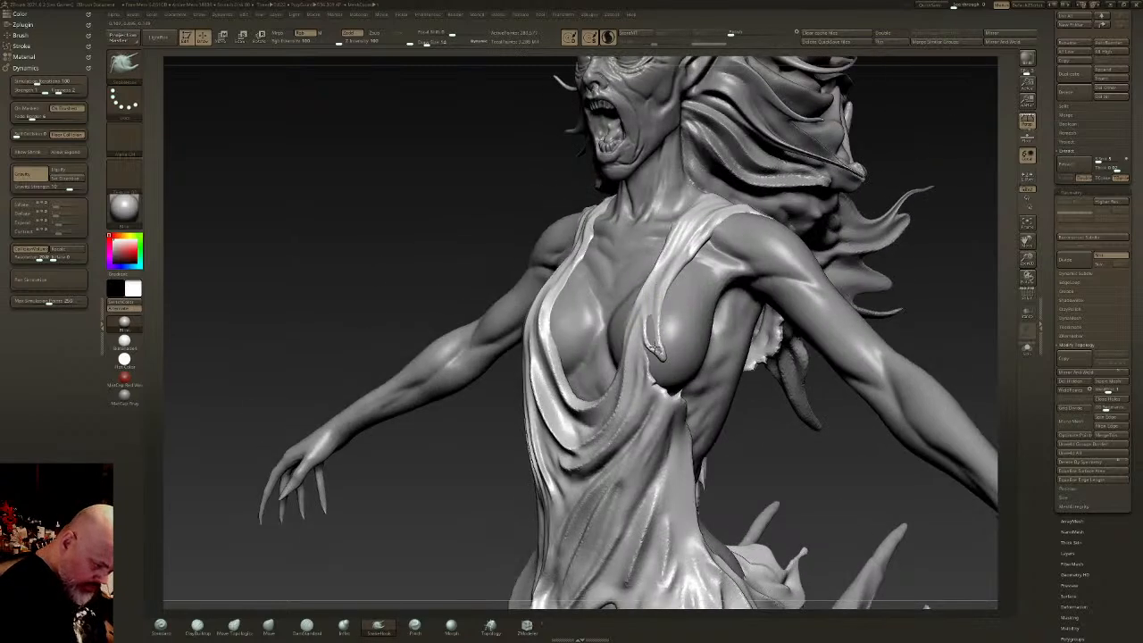
pyautogui.keyDown('shift'); pyautogui.moveTo(655, 332); pyautogui.dragTo(653, 326); pyautogui.keyUp('shift')
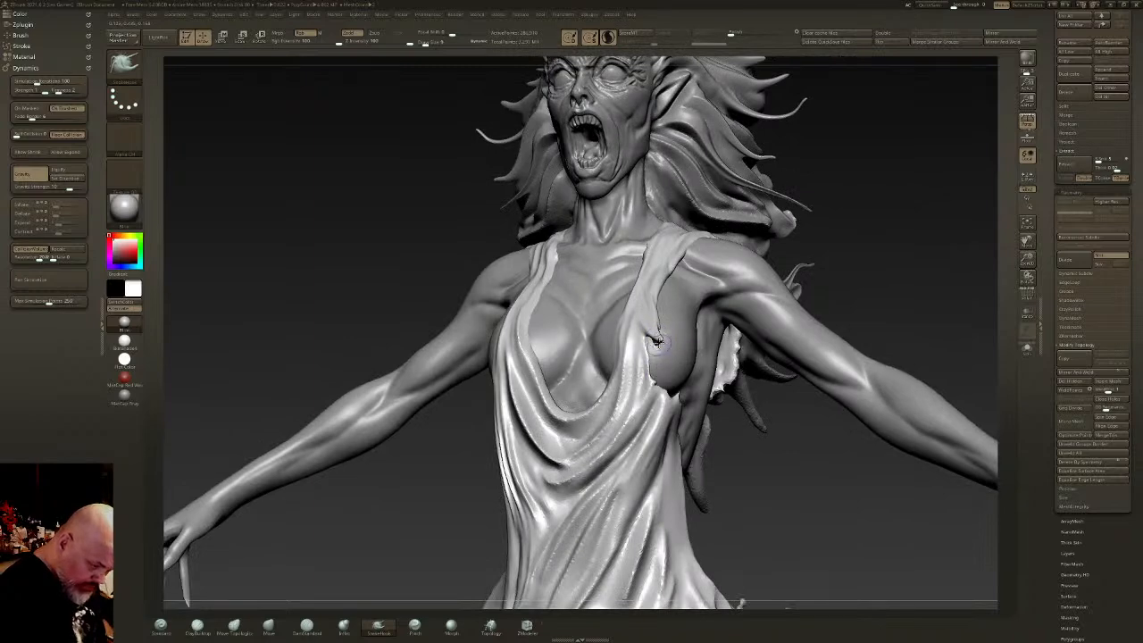
pyautogui.press('shift')
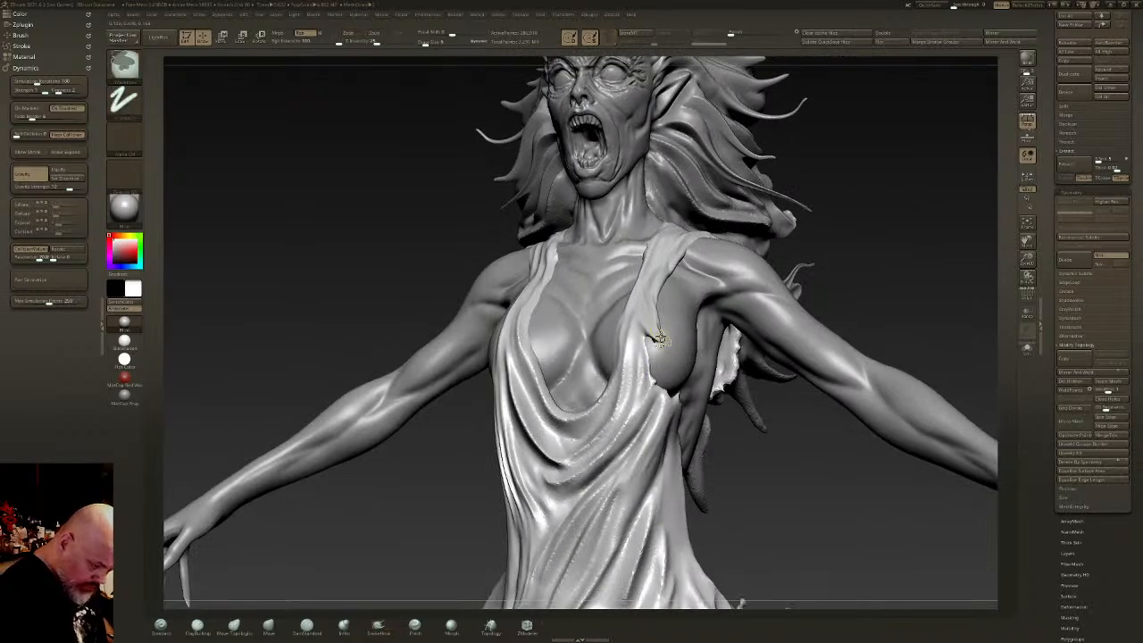
pyautogui.hotkey('ctrl', 'z')
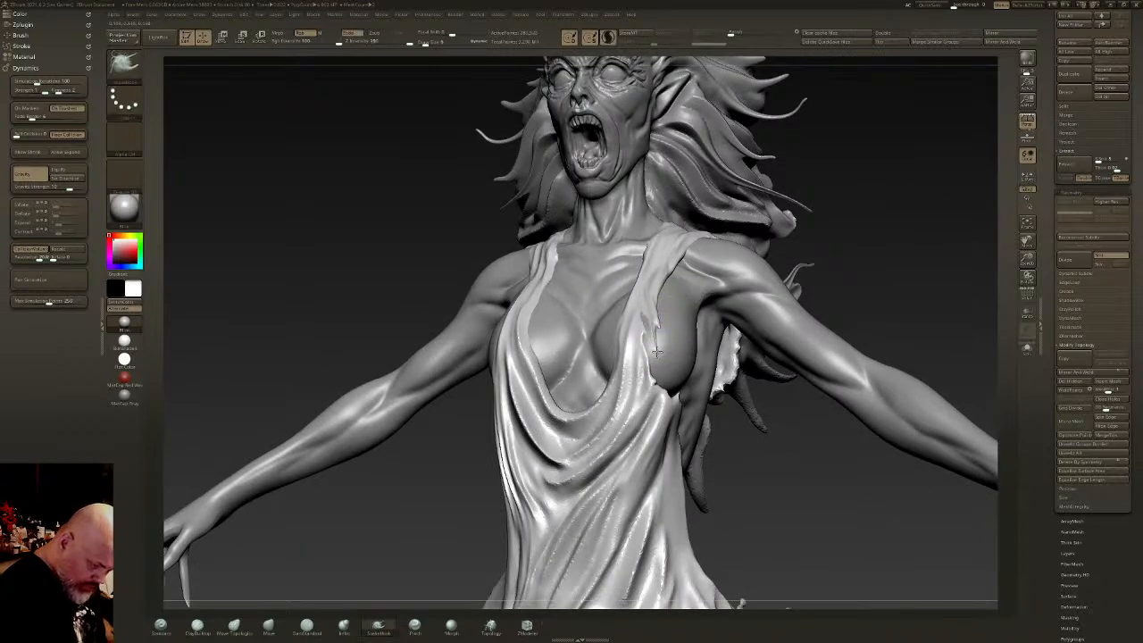
pyautogui.hotkey('ctrl', 'z')
# - Thicken and smooth the torn edge of the figure's left strap, and pull a small pointed tatter over the breast with SnakeHook
pyautogui.click(344, 627)
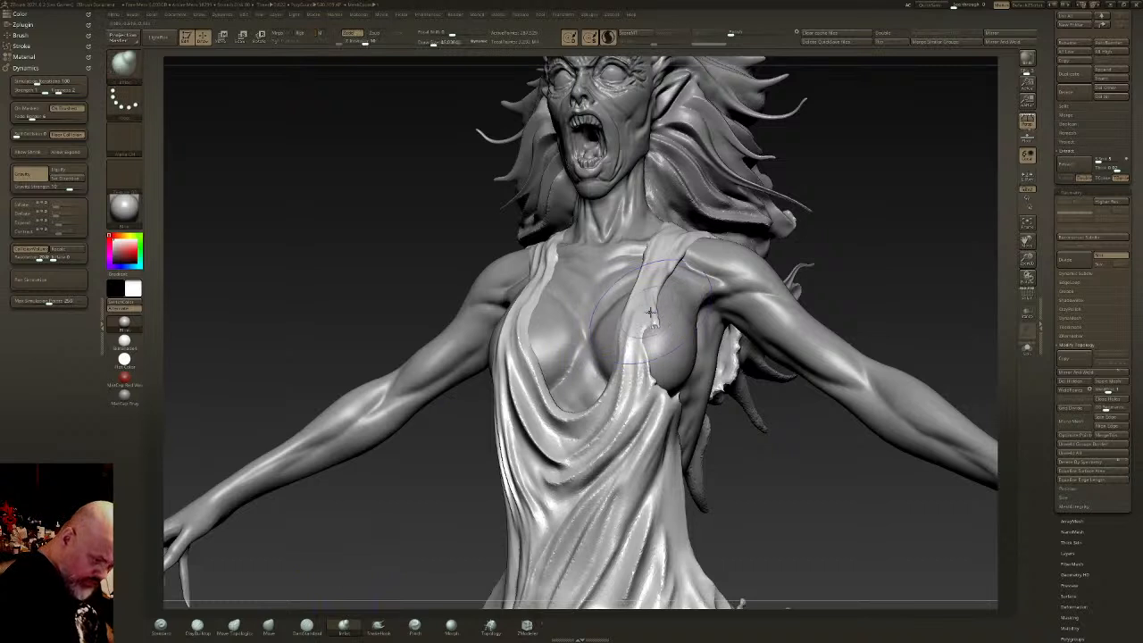
pyautogui.keyDown('shift'); pyautogui.moveTo(654, 313); pyautogui.dragTo(655, 334); pyautogui.keyUp('shift')
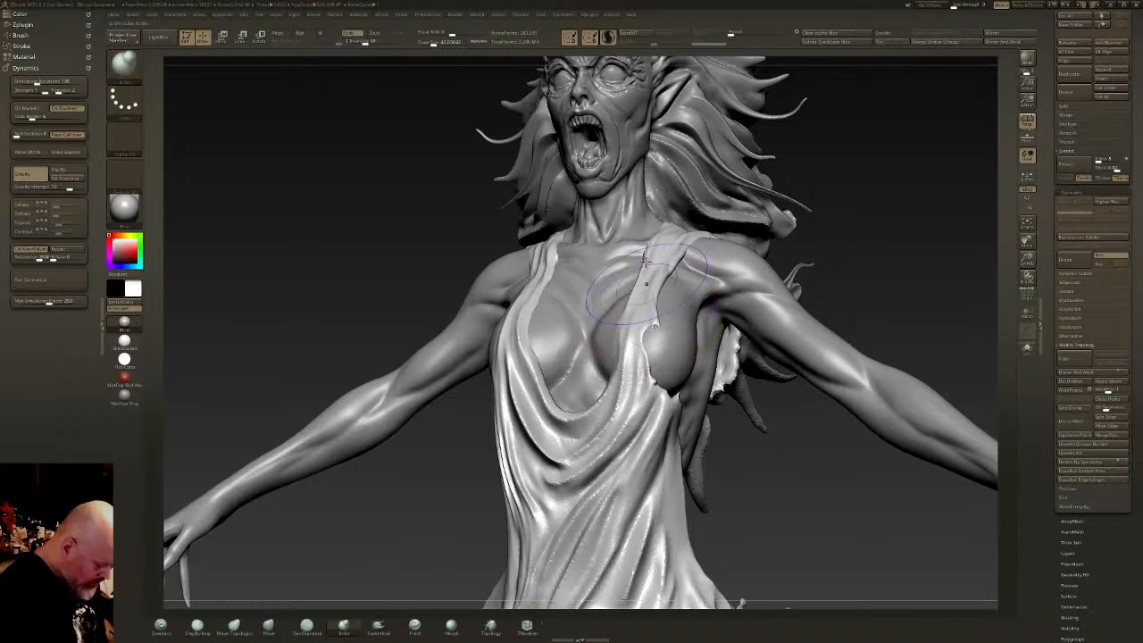
pyautogui.click(608, 38)
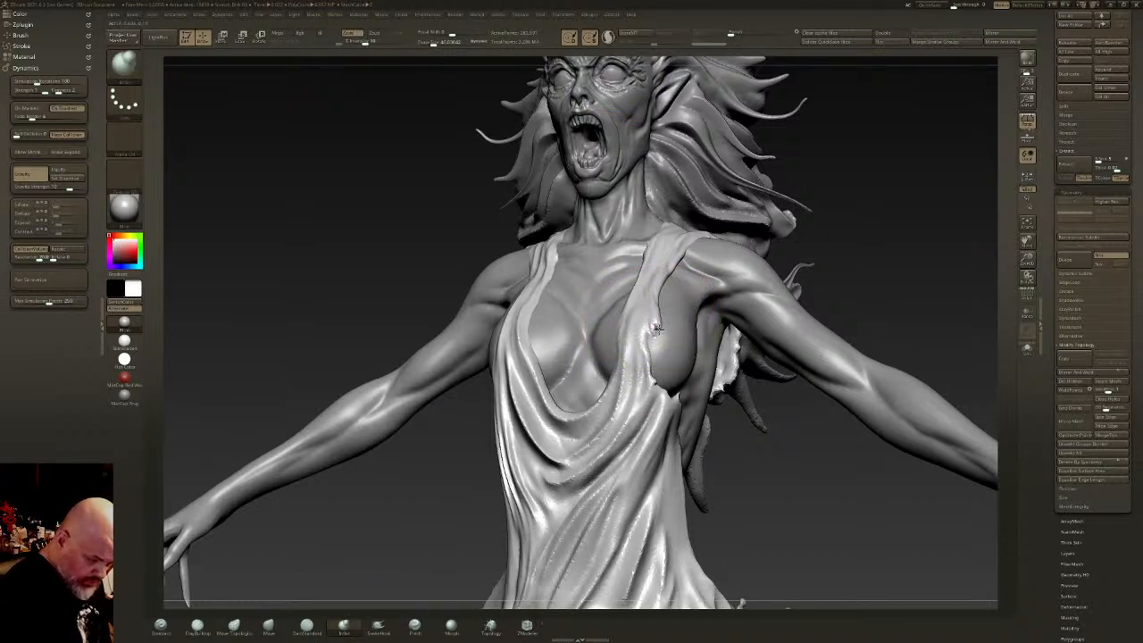
pyautogui.click(378, 627)
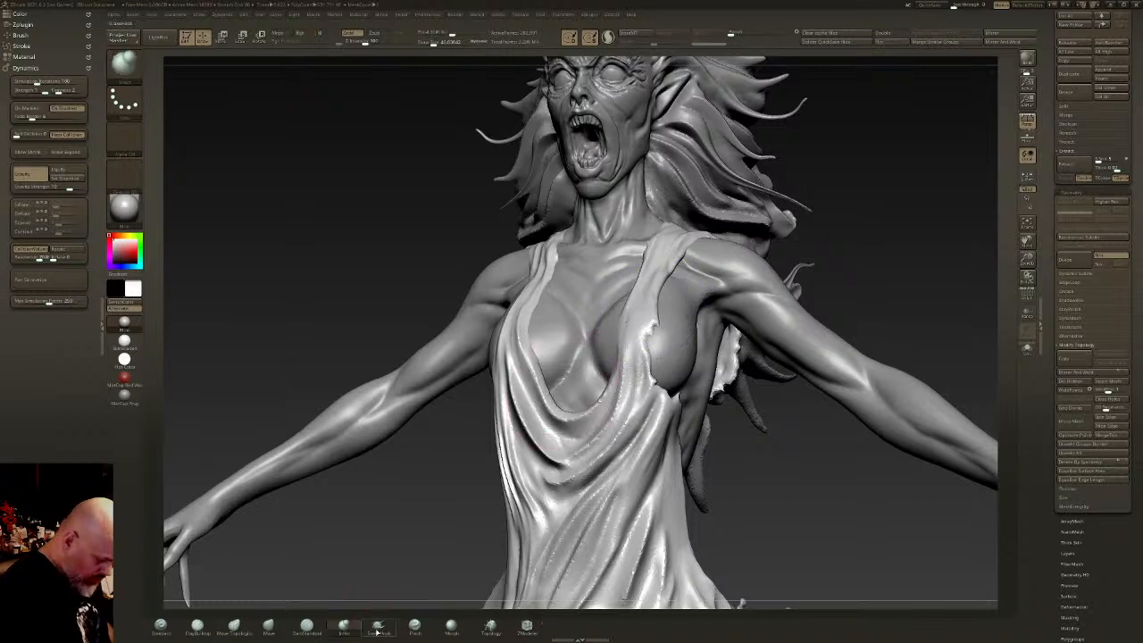
pyautogui.click(379, 626)
pyautogui.click(426, 45)
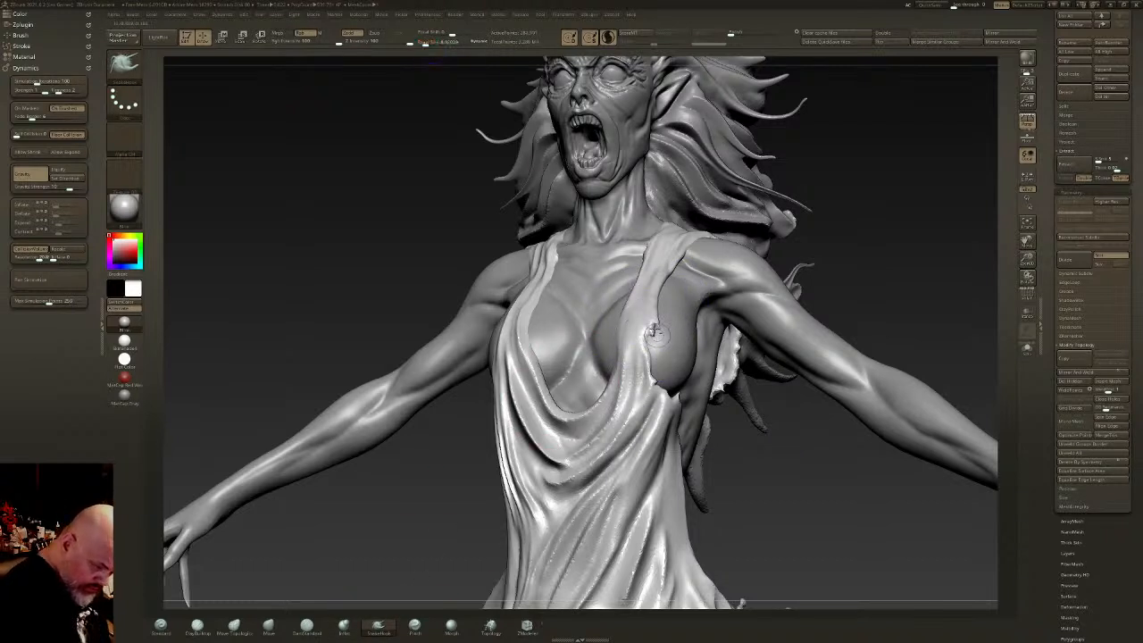
pyautogui.moveTo(653, 314)
pyautogui.mouseDown()
pyautogui.moveTo(666, 338)
pyautogui.moveTo(660, 327)
pyautogui.mouseUp()
pyautogui.moveTo(661, 308); pyautogui.dragTo(666, 344, button='right')
# - Pull pointed strands from the outer edge of the figure's left strap toward the armpit and shift them against the body
pyautogui.moveTo(668, 253); pyautogui.dragTo(677, 266)
pyautogui.hotkey('ctrl', 'z')
pyautogui.moveTo(677, 259); pyautogui.dragTo(671, 279, button='right')
pyautogui.moveTo(670, 257); pyautogui.dragTo(686, 276)
pyautogui.moveTo(687, 268)
pyautogui.mouseDown(button='right')
pyautogui.moveTo(668, 222)
pyautogui.moveTo(673, 243)
pyautogui.mouseUp(button='right')
pyautogui.moveTo(676, 254); pyautogui.dragTo(685, 272)
pyautogui.moveTo(687, 268); pyautogui.dragTo(715, 261, button='right')
pyautogui.moveTo(680, 248); pyautogui.dragTo(694, 277)
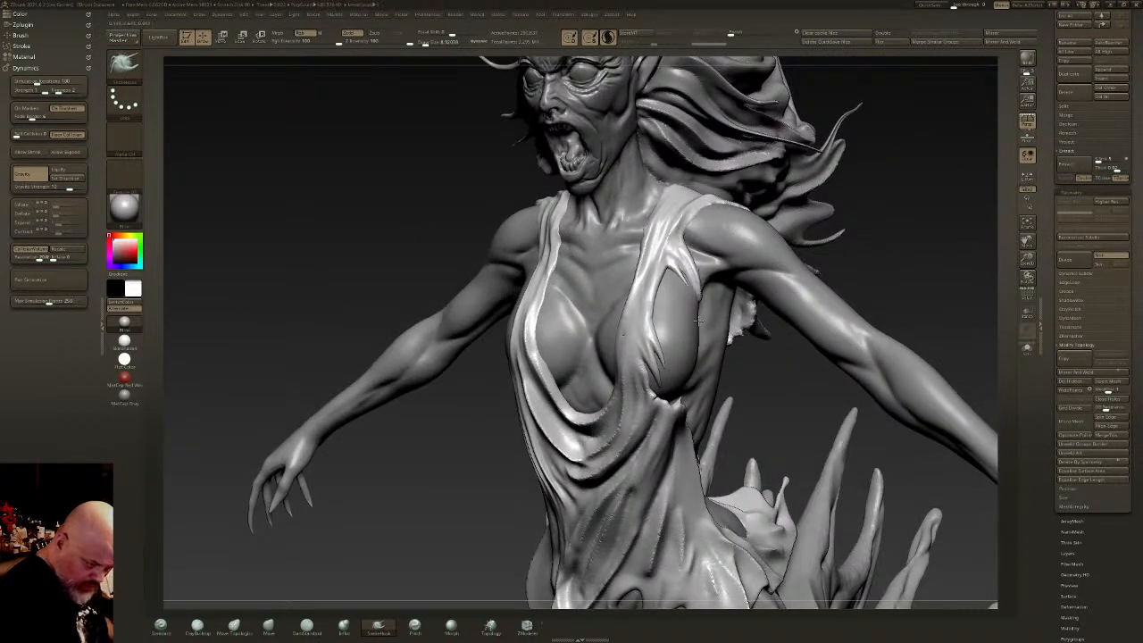
pyautogui.moveTo(710, 273); pyautogui.dragTo(697, 282, button='right')
pyautogui.moveTo(705, 304)
pyautogui.mouseDown()
pyautogui.moveTo(713, 332)
pyautogui.moveTo(704, 306)
pyautogui.mouseUp()
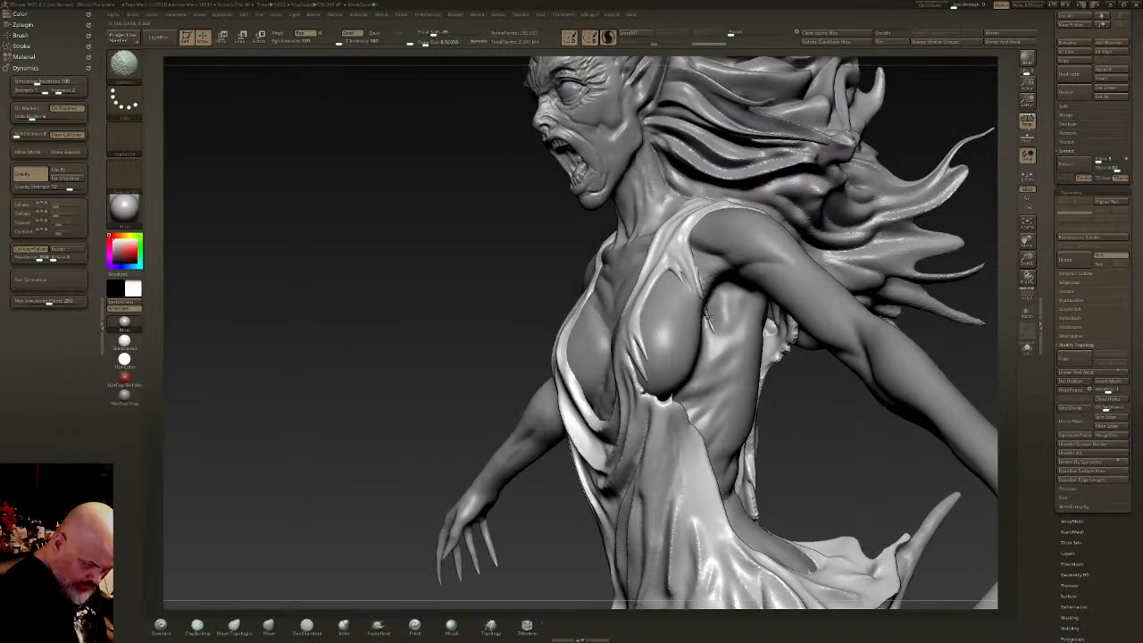
pyautogui.moveTo(703, 310); pyautogui.dragTo(697, 284, button='right')
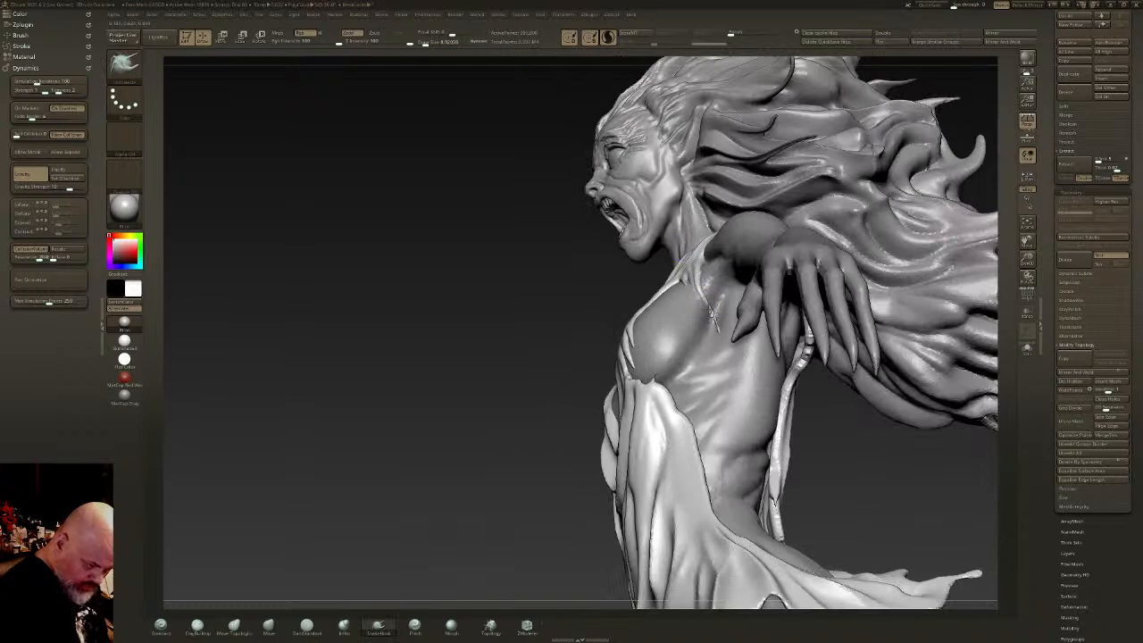
pyautogui.click(268, 625)
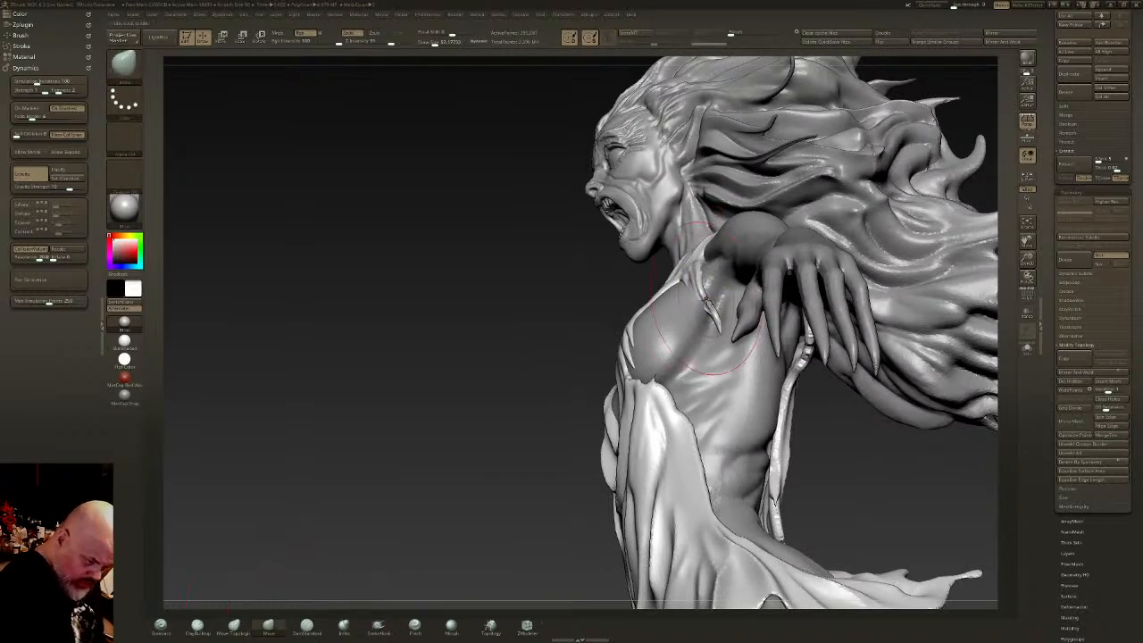
pyautogui.moveTo(706, 303)
pyautogui.mouseDown(button='right')
pyautogui.moveTo(727, 298)
pyautogui.moveTo(650, 302)
pyautogui.mouseUp(button='right')
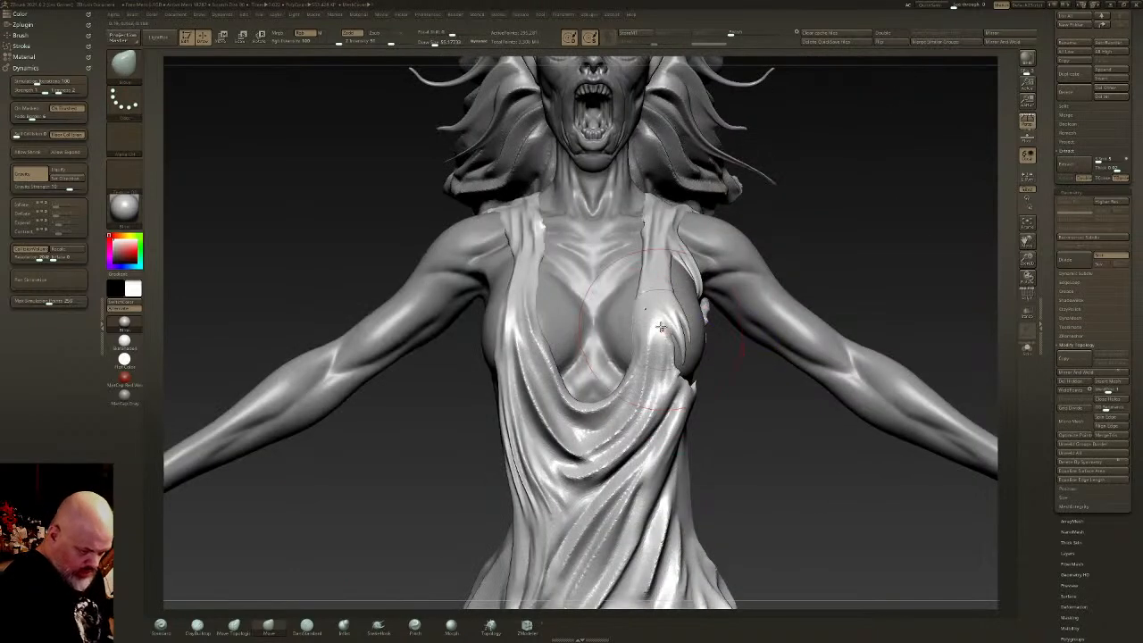
# - Pull torn points out of the inner edges of both front straps over the breasts with SnakeHook
pyautogui.click(378, 625)
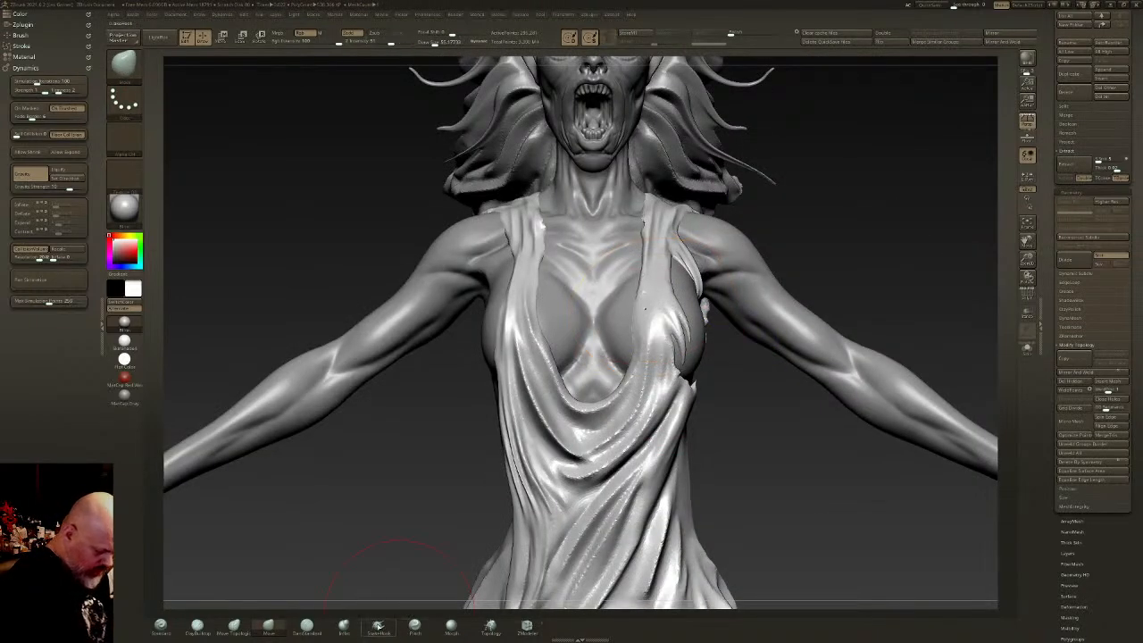
pyautogui.moveTo(424, 43); pyautogui.dragTo(425, 42)
pyautogui.moveTo(658, 309); pyautogui.dragTo(645, 287)
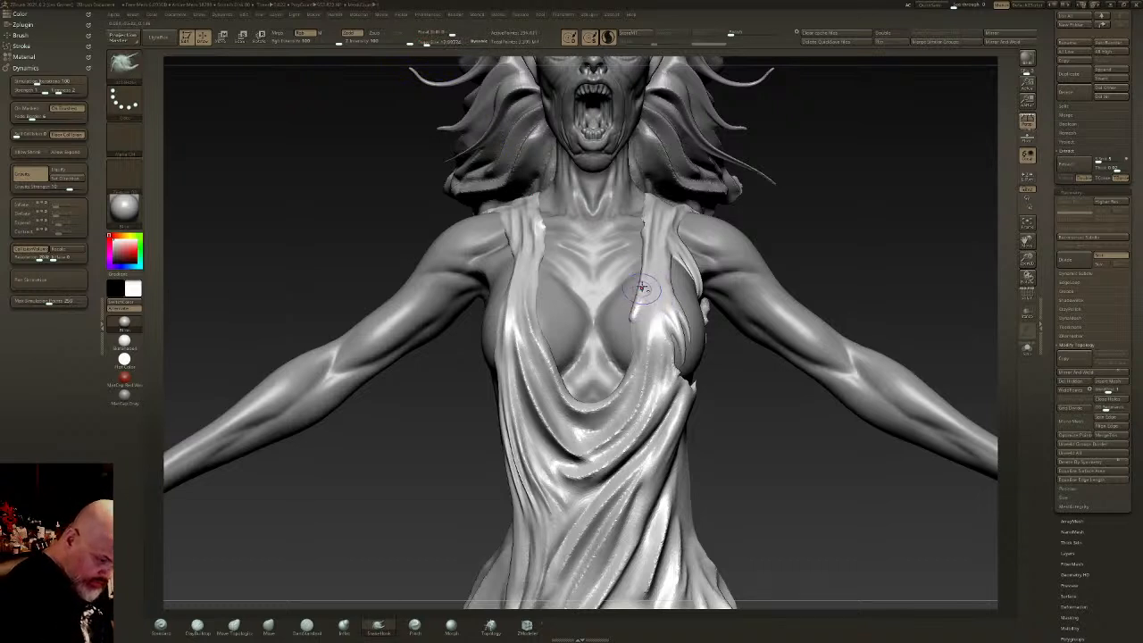
pyautogui.moveTo(534, 276)
pyautogui.mouseDown()
pyautogui.moveTo(566, 370)
pyautogui.moveTo(559, 331)
pyautogui.mouseUp()
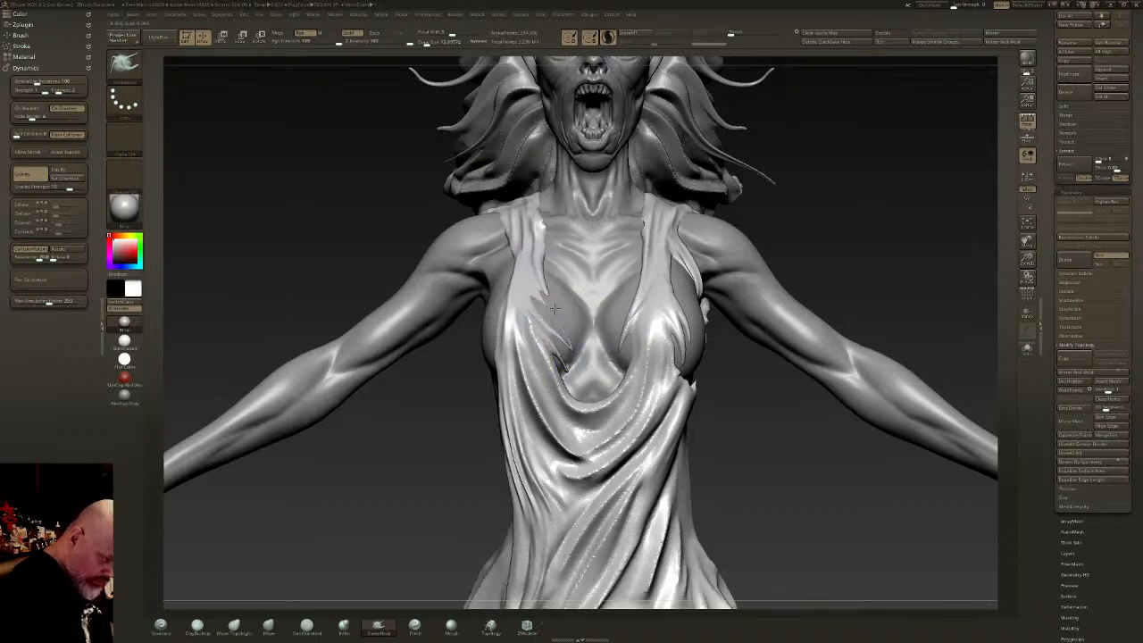
# - Carve creases into the torn inner edge of the figure's right strap with the DamStandard brush
pyautogui.click(308, 624)
pyautogui.moveTo(539, 275); pyautogui.dragTo(566, 368)
pyautogui.moveTo(536, 299); pyautogui.dragTo(546, 325)
# - Pull long pointed tatters from the outer edge of the figure's right strap across the side of the breast and adjust their shape
pyautogui.moveTo(393, 178)
pyautogui.mouseDown()
pyautogui.moveTo(500, 190)
pyautogui.moveTo(481, 182)
pyautogui.mouseUp()
pyautogui.click(379, 627)
pyautogui.moveTo(526, 323); pyautogui.dragTo(513, 295, button='right')
pyautogui.moveTo(487, 239)
pyautogui.mouseDown()
pyautogui.moveTo(485, 299)
pyautogui.moveTo(505, 306)
pyautogui.mouseUp()
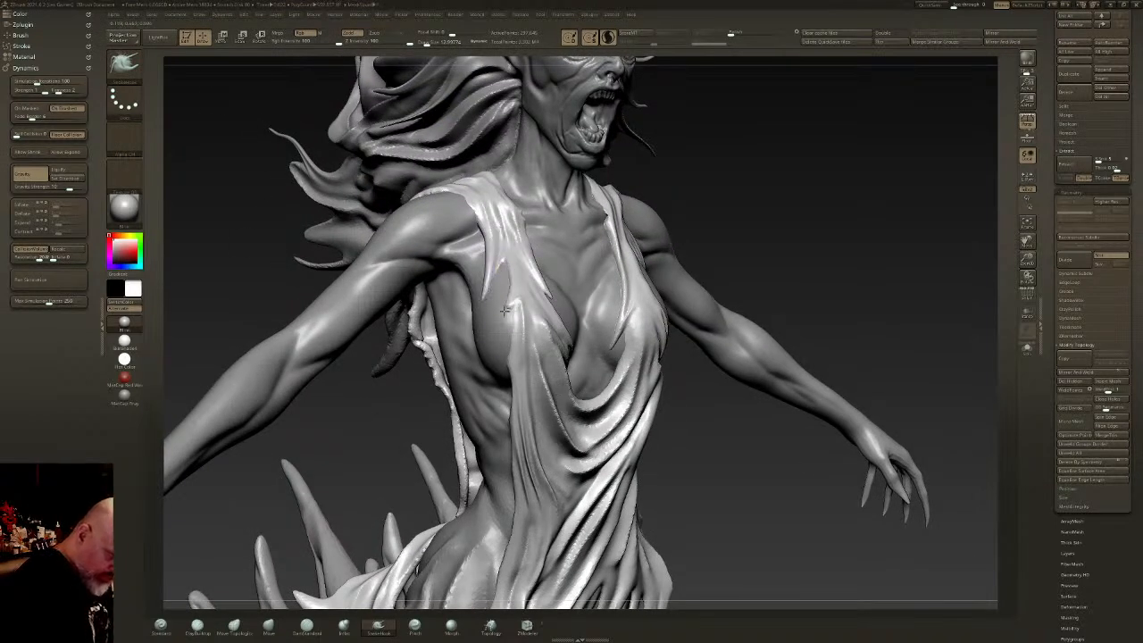
pyautogui.moveTo(518, 302); pyautogui.dragTo(518, 289, button='right')
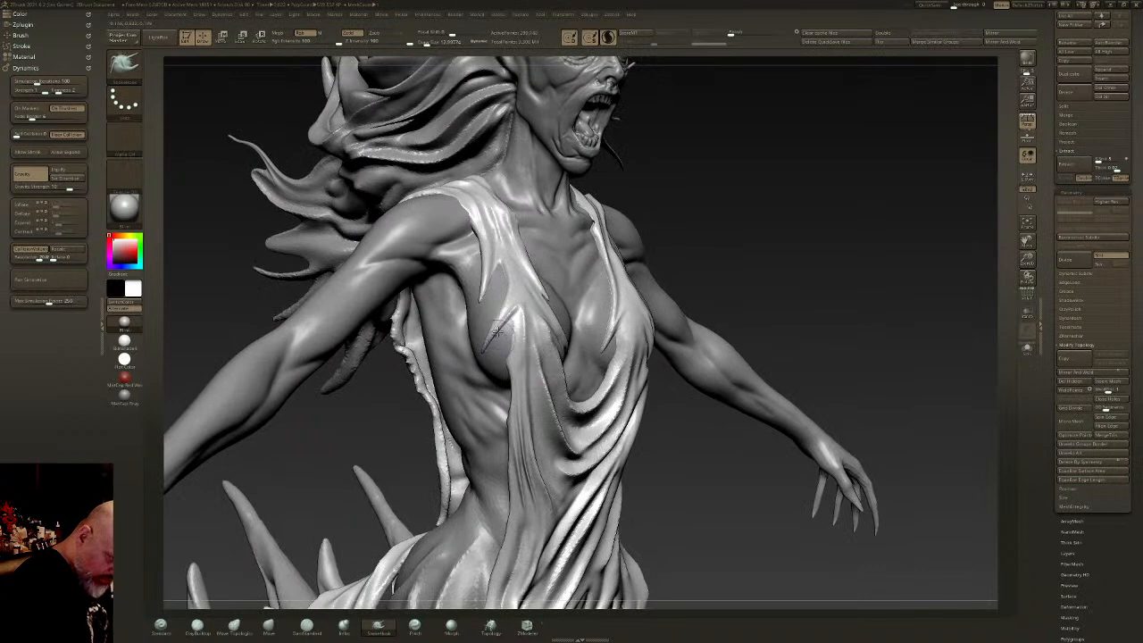
pyautogui.moveTo(494, 342); pyautogui.dragTo(453, 413, button='right')
pyautogui.moveTo(481, 350); pyautogui.dragTo(474, 362)
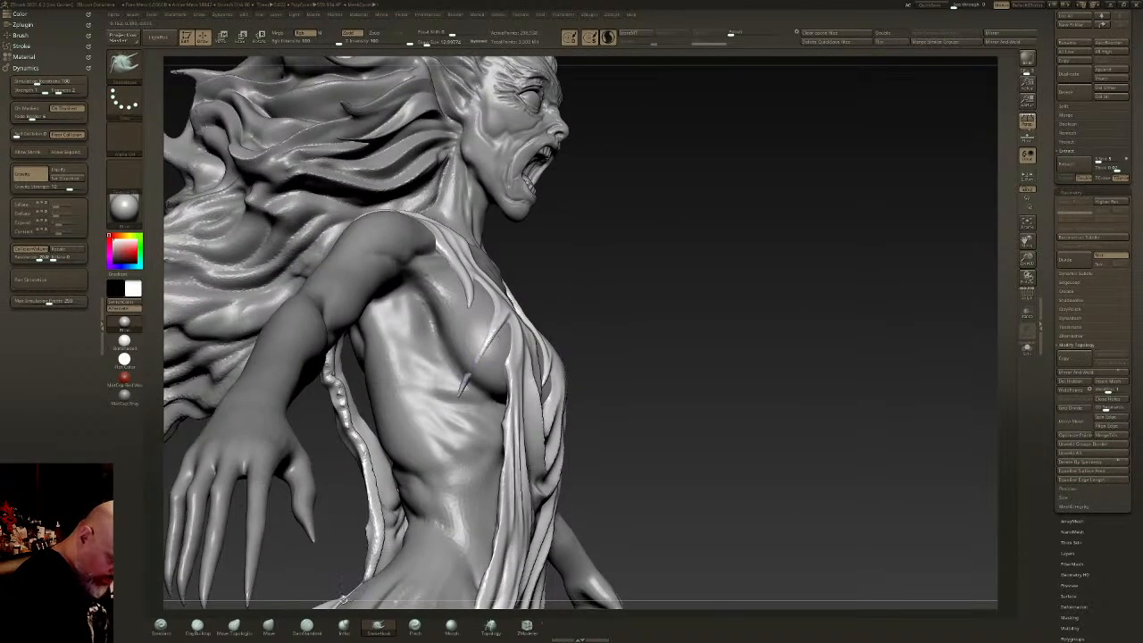
pyautogui.click(344, 626)
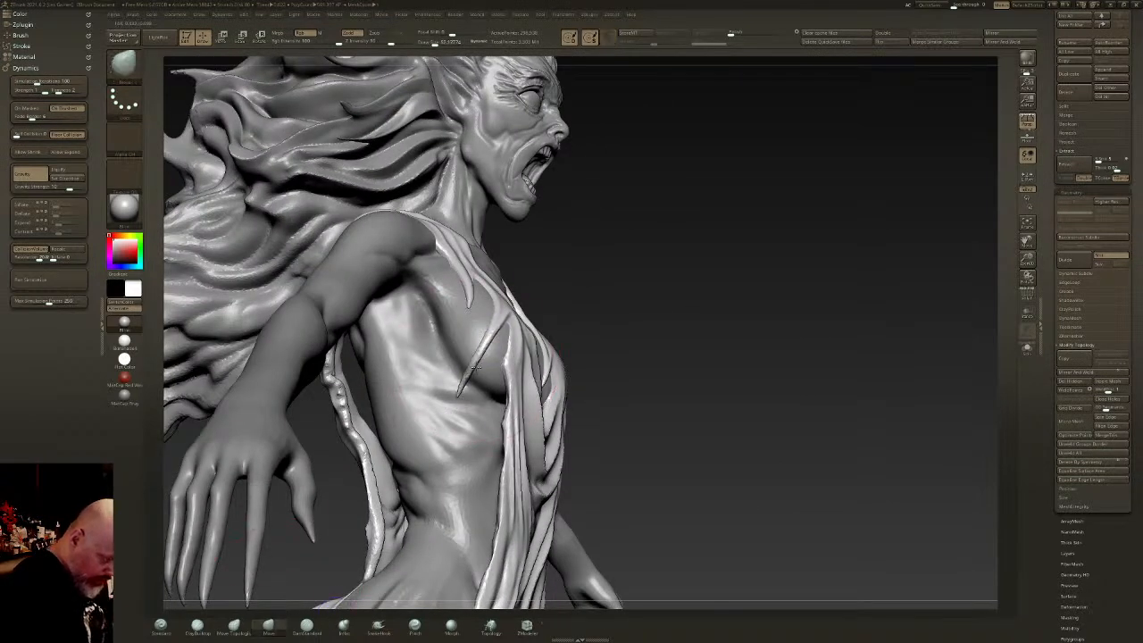
pyautogui.click(379, 626)
# - Pull short ragged strands from the dress edge below the figure's right breast over the ribs and carve creases between them
pyautogui.moveTo(572, 332); pyautogui.dragTo(502, 323, button='right')
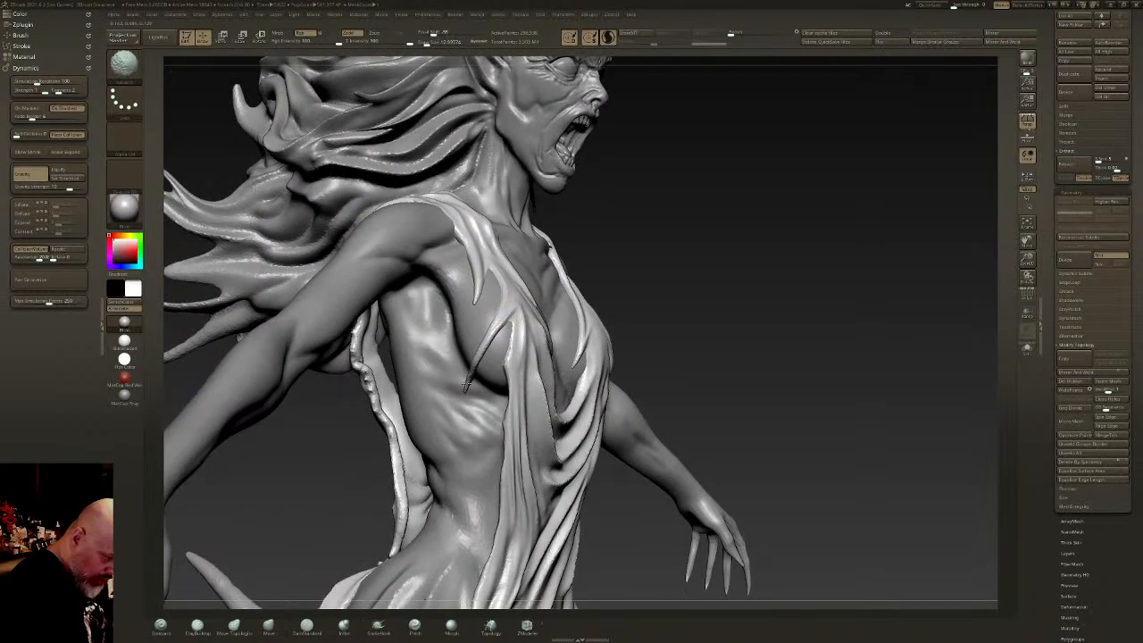
pyautogui.moveTo(513, 322); pyautogui.dragTo(510, 347)
pyautogui.hotkey('ctrl', 'z')
pyautogui.moveTo(506, 366)
pyautogui.mouseDown()
pyautogui.moveTo(479, 413)
pyautogui.moveTo(491, 424)
pyautogui.mouseUp()
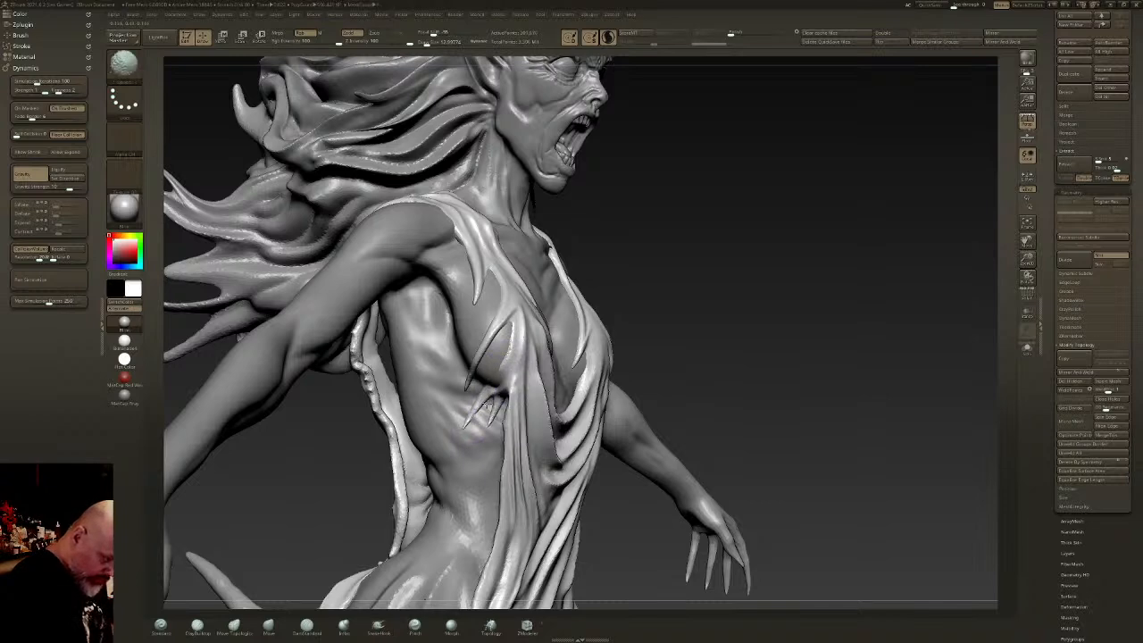
pyautogui.click(307, 627)
pyautogui.moveTo(487, 390)
pyautogui.mouseDown()
pyautogui.moveTo(512, 365)
pyautogui.moveTo(490, 416)
pyautogui.mouseUp()
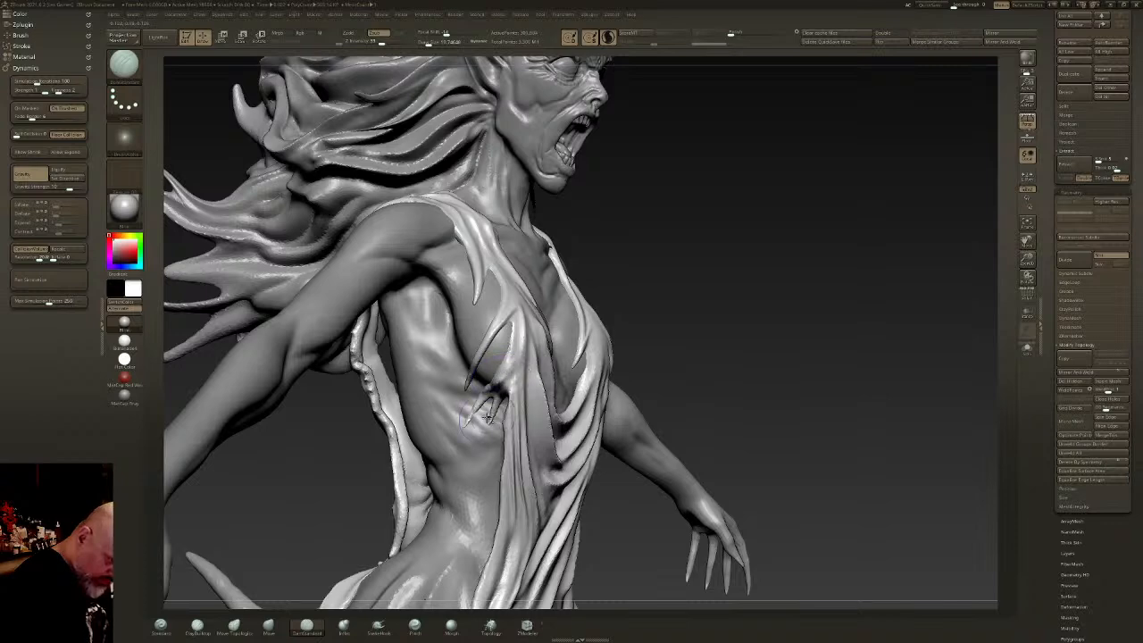
# - Pull a long tapered tatter from the dress's side edge at the figure's right waist toward the hip and smooth it
pyautogui.moveTo(520, 311); pyautogui.dragTo(473, 314, button='right')
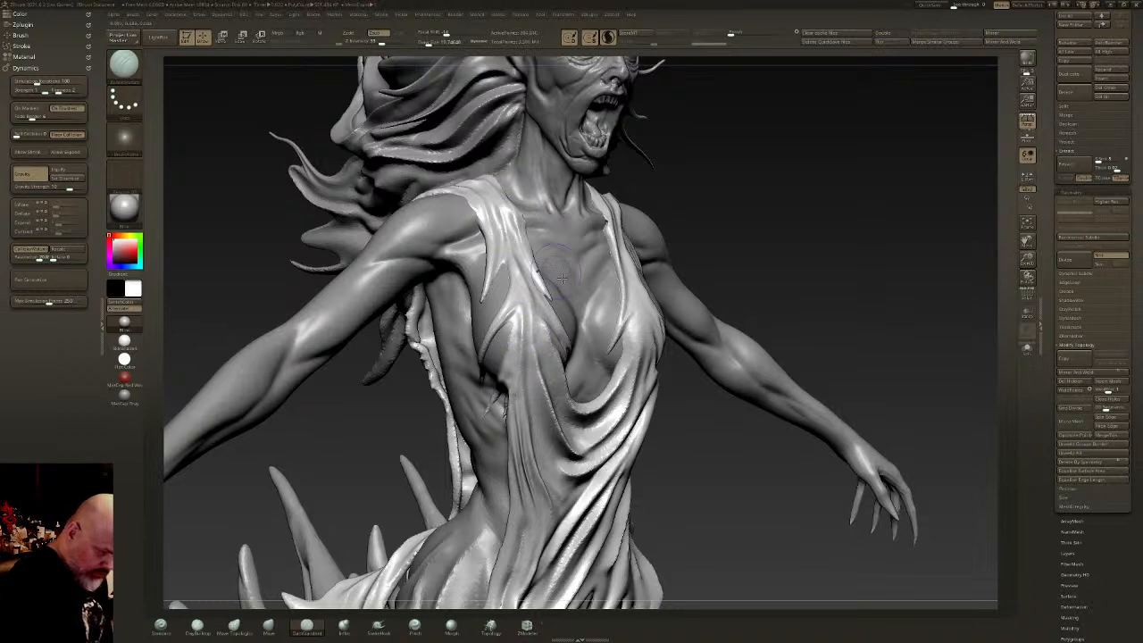
pyautogui.keyDown('shift'); pyautogui.moveTo(548, 264); pyautogui.dragTo(500, 272, button='right'); pyautogui.keyUp('shift')
pyautogui.keyDown('ctrl'); pyautogui.moveTo(580, 294); pyautogui.dragTo(641, 388, button='right'); pyautogui.keyUp('ctrl')
pyautogui.moveTo(681, 464)
pyautogui.keyDown('alt'); pyautogui.mouseDown(button='right')
pyautogui.moveTo(674, 408)
pyautogui.moveTo(725, 379)
pyautogui.moveTo(669, 432)
pyautogui.mouseUp(button='right'); pyautogui.keyUp('alt')
pyautogui.click(379, 626)
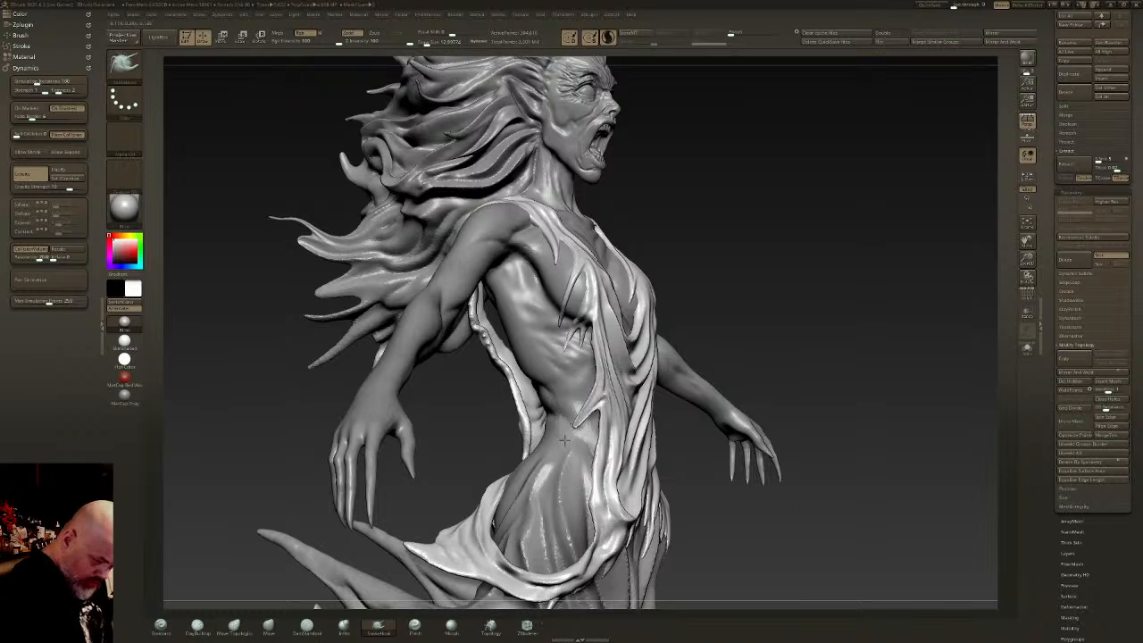
pyautogui.keyDown('shift'); pyautogui.moveTo(597, 404); pyautogui.dragTo(599, 401); pyautogui.keyUp('shift')
pyautogui.moveTo(598, 359)
pyautogui.mouseDown()
pyautogui.moveTo(579, 425)
pyautogui.moveTo(584, 497)
pyautogui.mouseUp()
pyautogui.moveTo(633, 390); pyautogui.dragTo(581, 398, button='right')
pyautogui.keyDown('shift'); pyautogui.moveTo(591, 464); pyautogui.dragTo(593, 429); pyautogui.keyUp('shift')
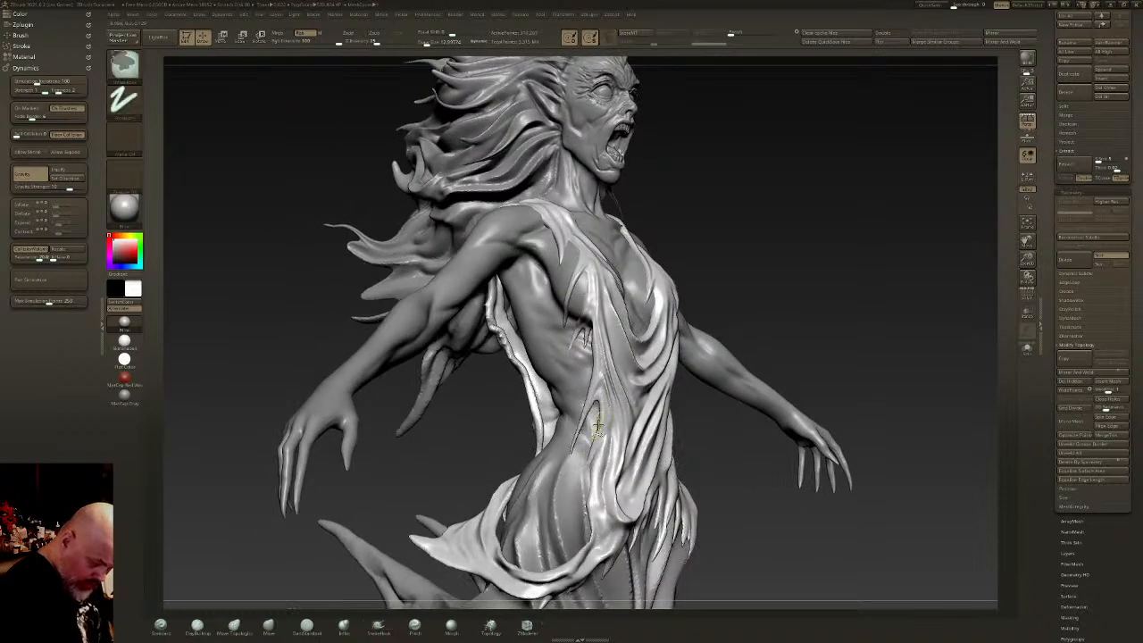
# - Pull the tatter at the figure's right waist into split, pointed strands with the SnakeHook brush and smooth them
pyautogui.press('b')
pyautogui.press('t')
pyautogui.press('d')
pyautogui.press('b')
pyautogui.press('s')
pyautogui.press('h')
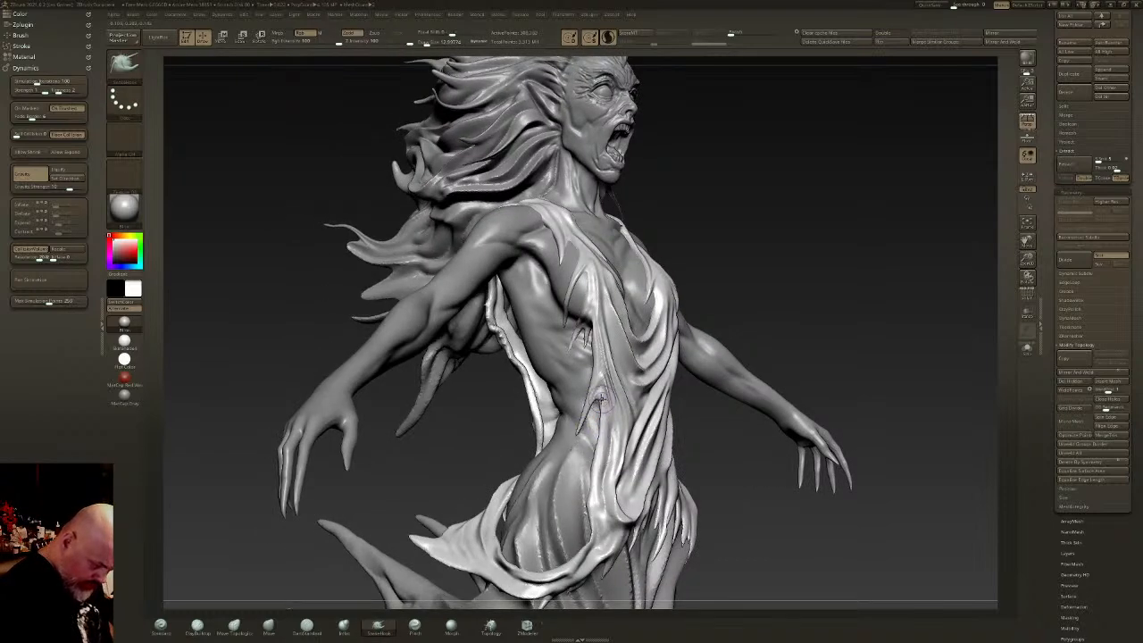
pyautogui.press('b')
pyautogui.press('t')
pyautogui.press('d')
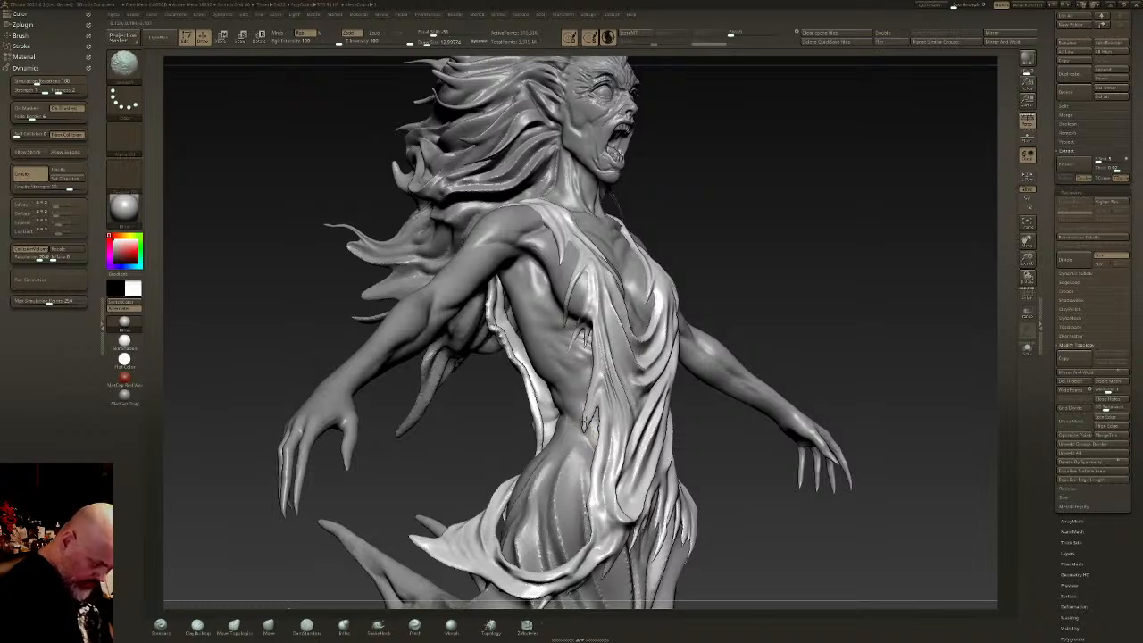
pyautogui.moveTo(759, 401); pyautogui.dragTo(608, 409)
# - Examine the whole figure from the front, then the dress and body up close from the side and back
pyautogui.press('b')
pyautogui.press('s')
pyautogui.press('h')
pyautogui.moveTo(768, 393)
pyautogui.keyDown('shift'); pyautogui.mouseDown()
pyautogui.moveTo(759, 447)
pyautogui.moveTo(753, 405)
pyautogui.moveTo(853, 411)
pyautogui.mouseUp(); pyautogui.keyUp('shift')
pyautogui.press('f')
pyautogui.moveTo(830, 423)
pyautogui.keyDown('ctrl'); pyautogui.mouseDown(button='right')
pyautogui.moveTo(763, 431)
pyautogui.moveTo(755, 411)
pyautogui.mouseUp(button='right'); pyautogui.keyUp('ctrl')
pyautogui.keyDown('alt'); pyautogui.moveTo(753, 370); pyautogui.dragTo(752, 425, button='right'); pyautogui.keyUp('alt')
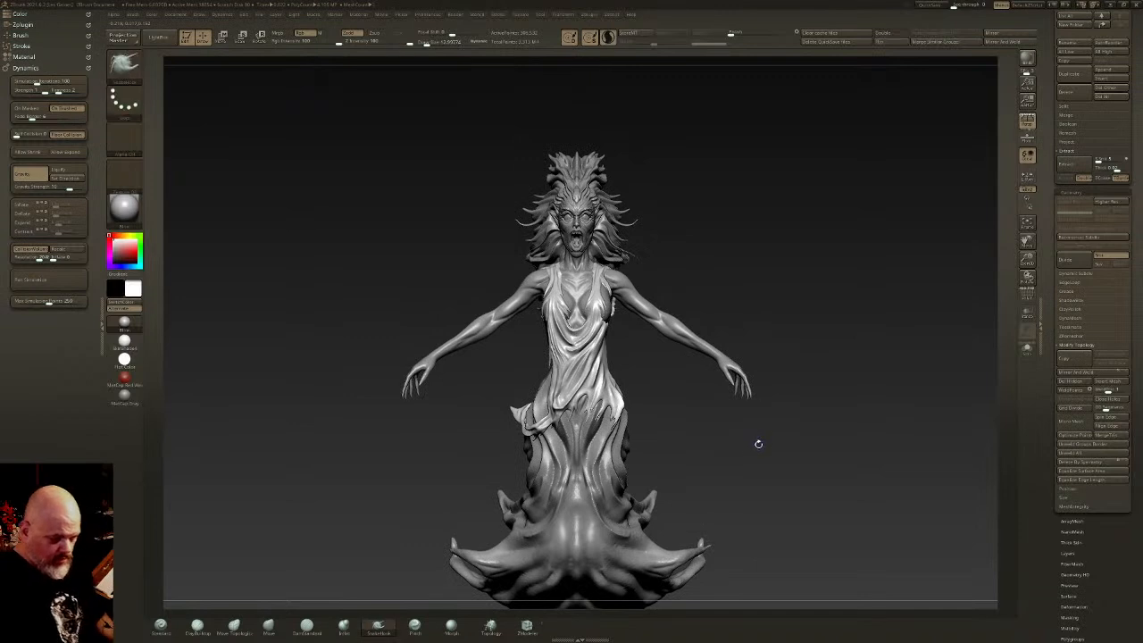
pyautogui.keyDown('alt'); pyautogui.click(656, 308); pyautogui.keyUp('alt')
pyautogui.moveTo(658, 306)
pyautogui.mouseDown(button='right')
pyautogui.moveTo(733, 241)
pyautogui.moveTo(714, 220)
pyautogui.mouseUp(button='right')
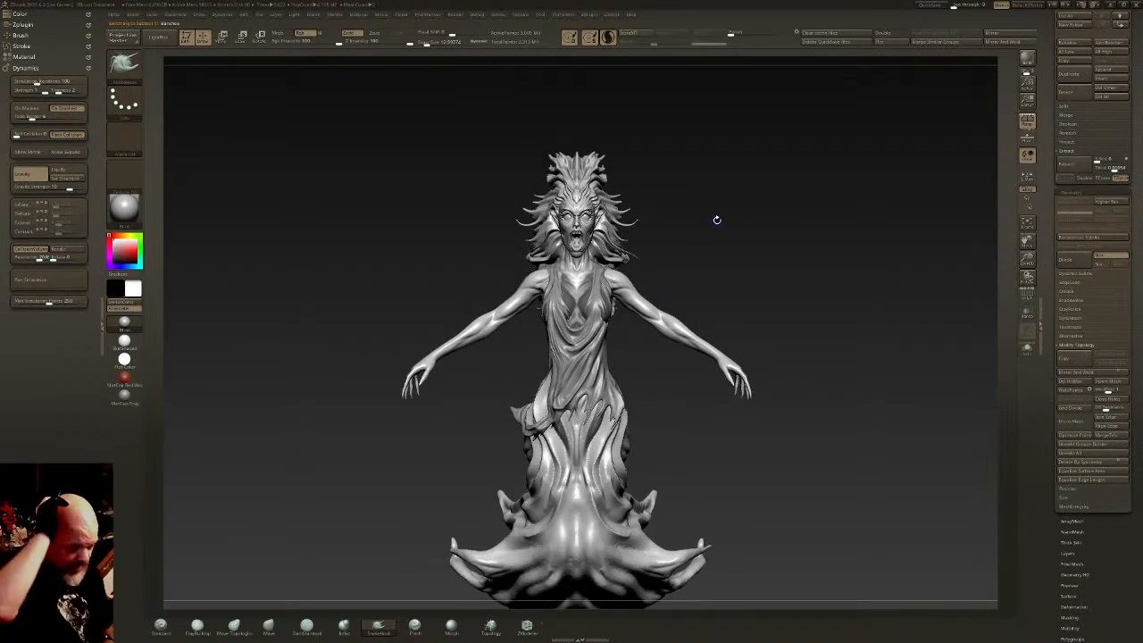
pyautogui.moveTo(732, 236)
pyautogui.mouseDown(button='right')
pyautogui.moveTo(705, 211)
pyautogui.moveTo(694, 271)
pyautogui.mouseUp(button='right')
pyautogui.hotkey('ctrl', 'shift')
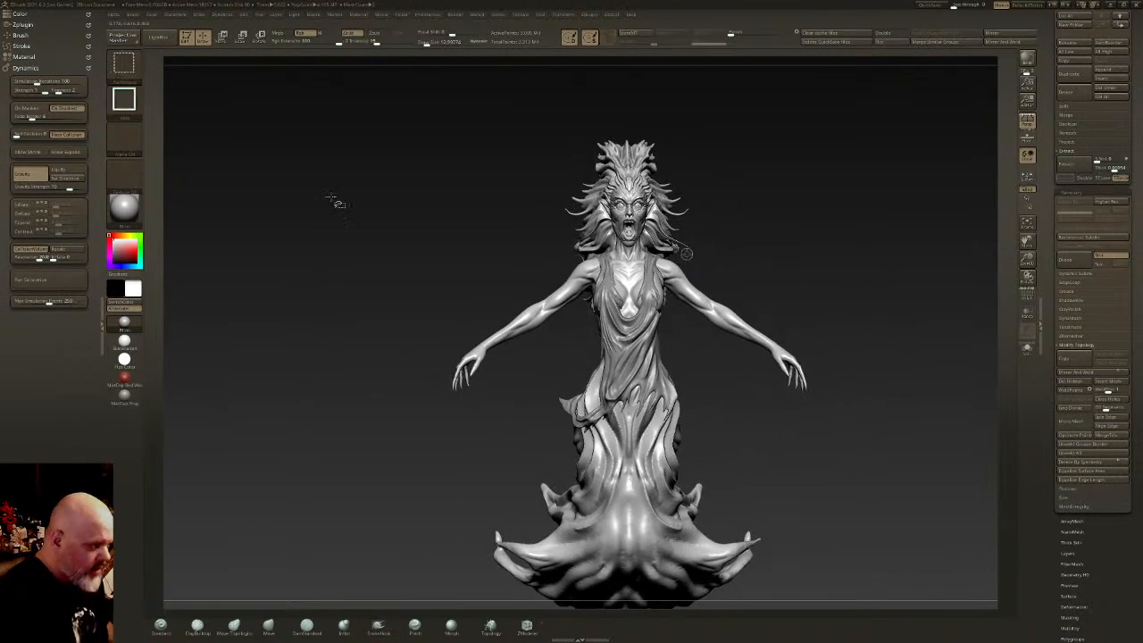
pyautogui.keyDown('ctrl'); pyautogui.keyDown('shift'); pyautogui.click(124, 61); pyautogui.keyUp('shift'); pyautogui.keyUp('ctrl')
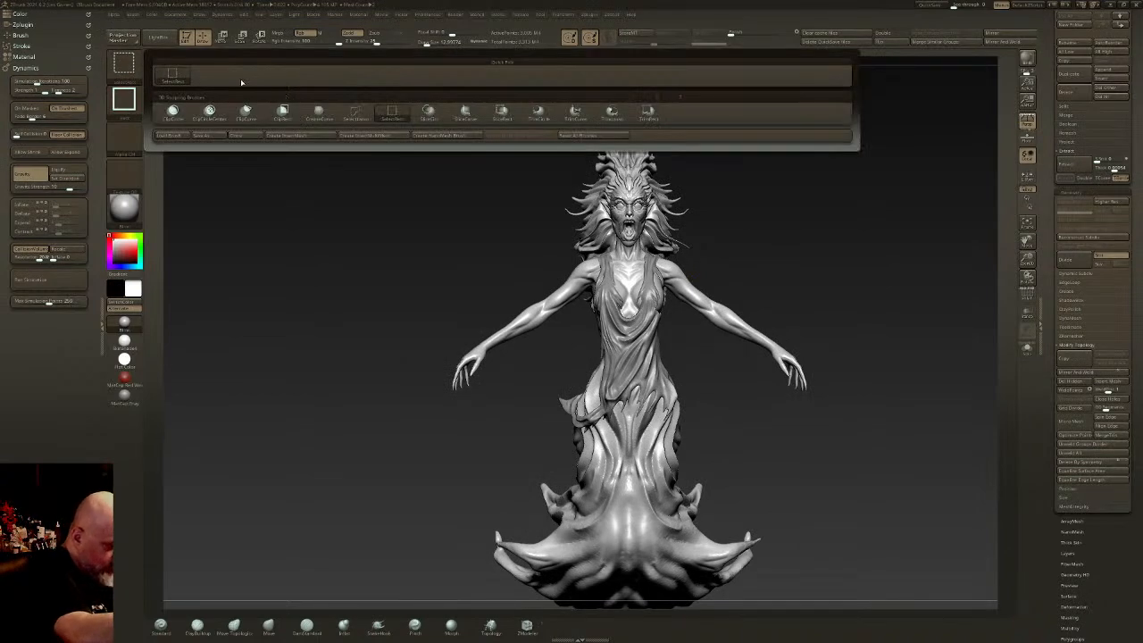
pyautogui.moveTo(1051, 181); pyautogui.dragTo(1051, 417)
pyautogui.moveTo(827, 379)
pyautogui.keyDown('alt'); pyautogui.mouseDown(button='right')
pyautogui.moveTo(822, 351)
pyautogui.moveTo(822, 398)
pyautogui.moveTo(799, 390)
pyautogui.moveTo(788, 415)
pyautogui.moveTo(791, 405)
pyautogui.moveTo(758, 418)
pyautogui.moveTo(782, 380)
pyautogui.moveTo(760, 426)
pyautogui.moveTo(809, 474)
pyautogui.mouseUp(button='right'); pyautogui.keyUp('alt')
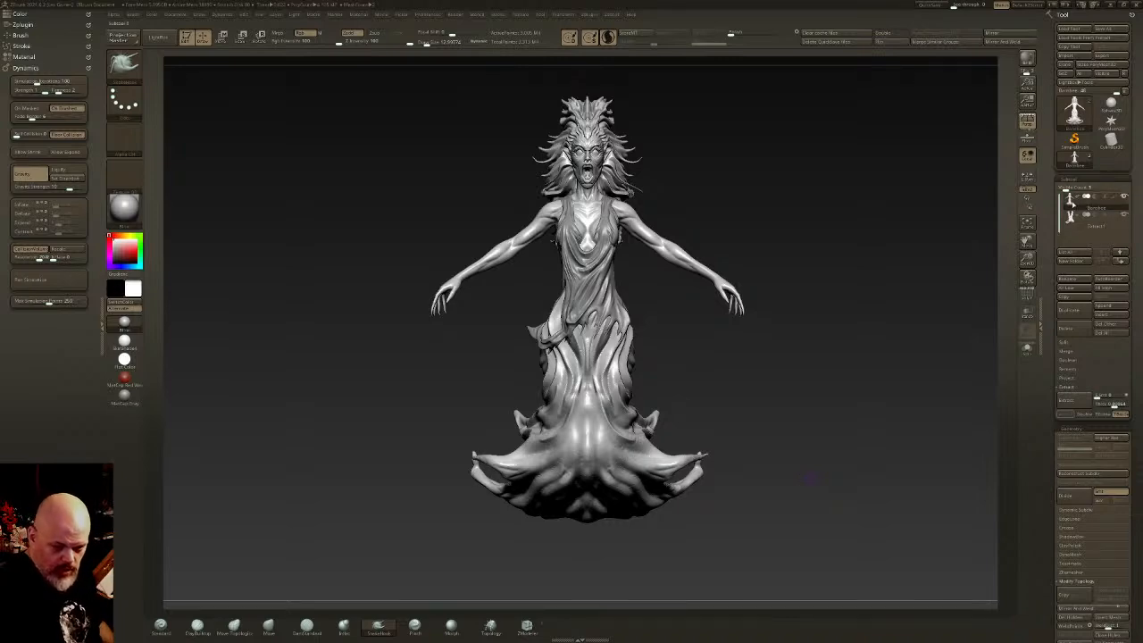
pyautogui.moveTo(857, 315)
pyautogui.mouseDown()
pyautogui.moveTo(589, 332)
pyautogui.moveTo(695, 323)
pyautogui.moveTo(679, 278)
pyautogui.mouseUp()
pyautogui.keyDown('ctrl'); pyautogui.moveTo(679, 278); pyautogui.dragTo(578, 339, button='right'); pyautogui.keyUp('ctrl')
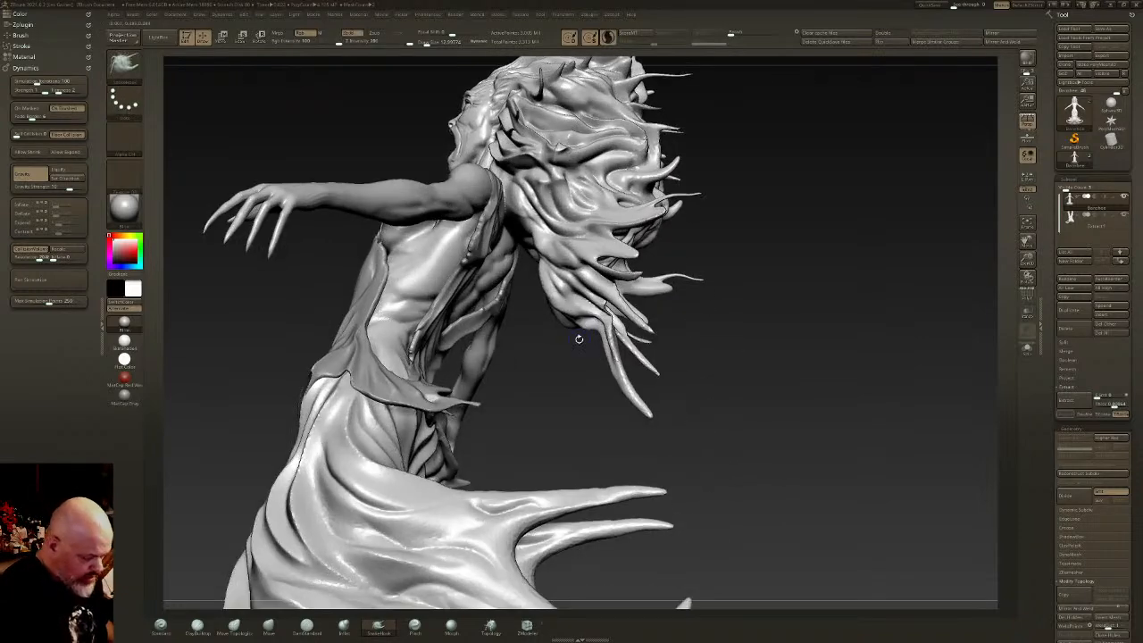
# - Isolate the dress with its polyframe shown, inspect its front and thickness polygroups, and bring the body back into view
pyautogui.click(1087, 227)
pyautogui.click(1028, 351)
pyautogui.moveTo(788, 334); pyautogui.dragTo(576, 300)
pyautogui.click(1028, 294)
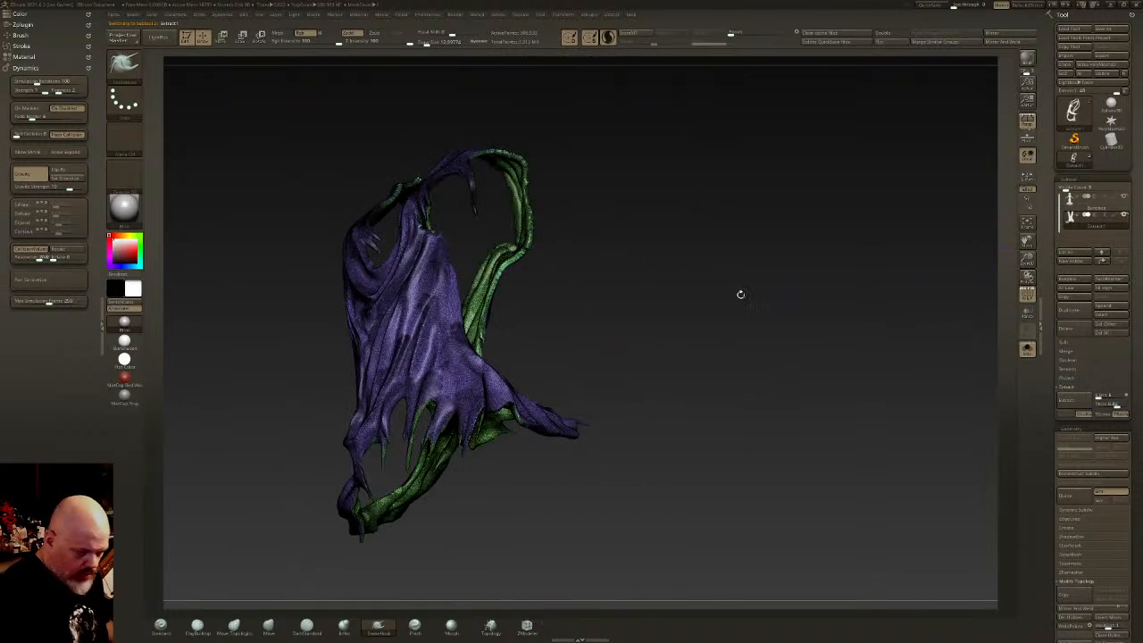
pyautogui.moveTo(795, 288); pyautogui.dragTo(536, 228)
pyautogui.keyDown('ctrl'); pyautogui.keyDown('shift'); pyautogui.click(535, 230); pyautogui.keyUp('shift'); pyautogui.keyUp('ctrl')
pyautogui.keyDown('ctrl'); pyautogui.keyDown('shift'); pyautogui.click(674, 308); pyautogui.keyUp('shift'); pyautogui.keyUp('ctrl')
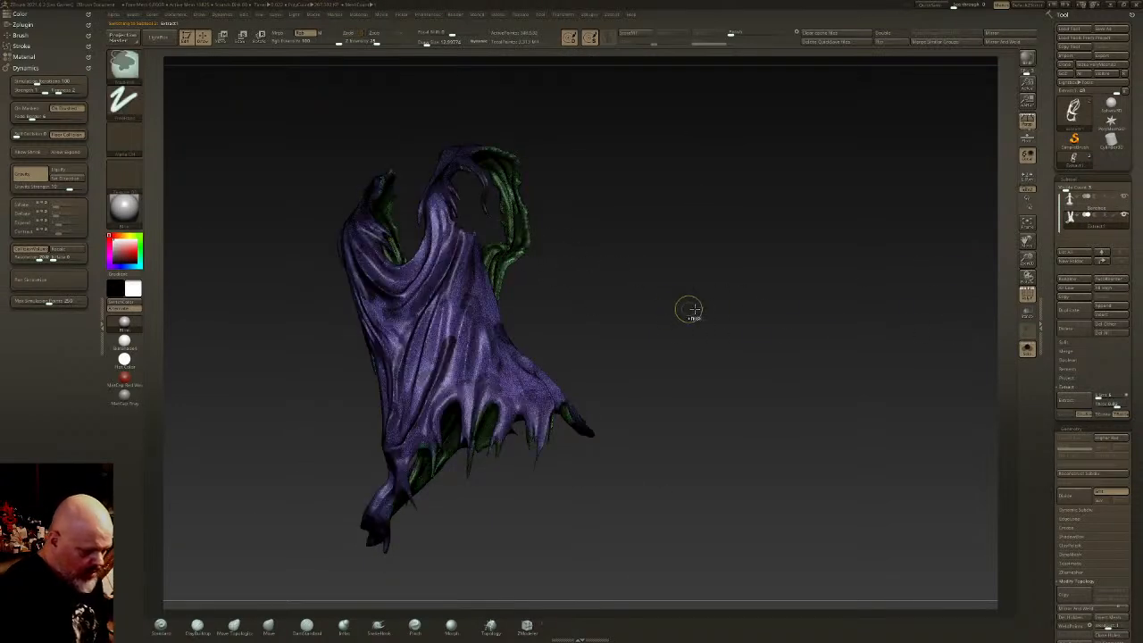
pyautogui.keyDown('ctrl'); pyautogui.click(794, 304); pyautogui.keyUp('ctrl')
pyautogui.click(1028, 351)
pyautogui.moveTo(951, 352); pyautogui.dragTo(767, 334)
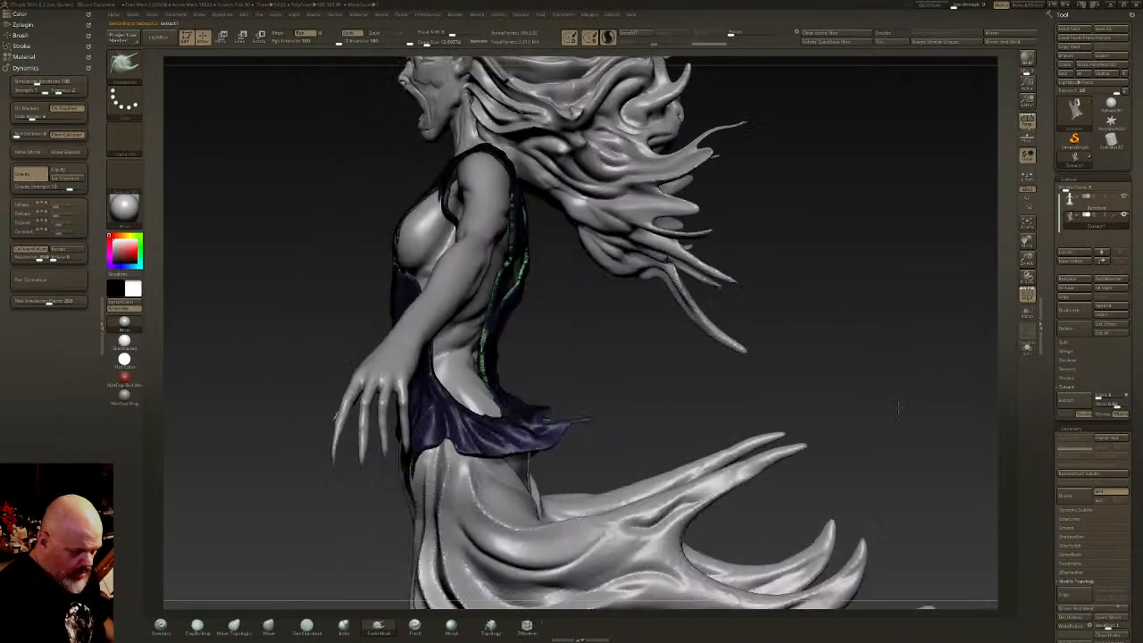
pyautogui.press('w')
pyautogui.moveTo(410, 212); pyautogui.dragTo(419, 209)
pyautogui.hotkey('ctrl', 'z')
pyautogui.click(491, 331)
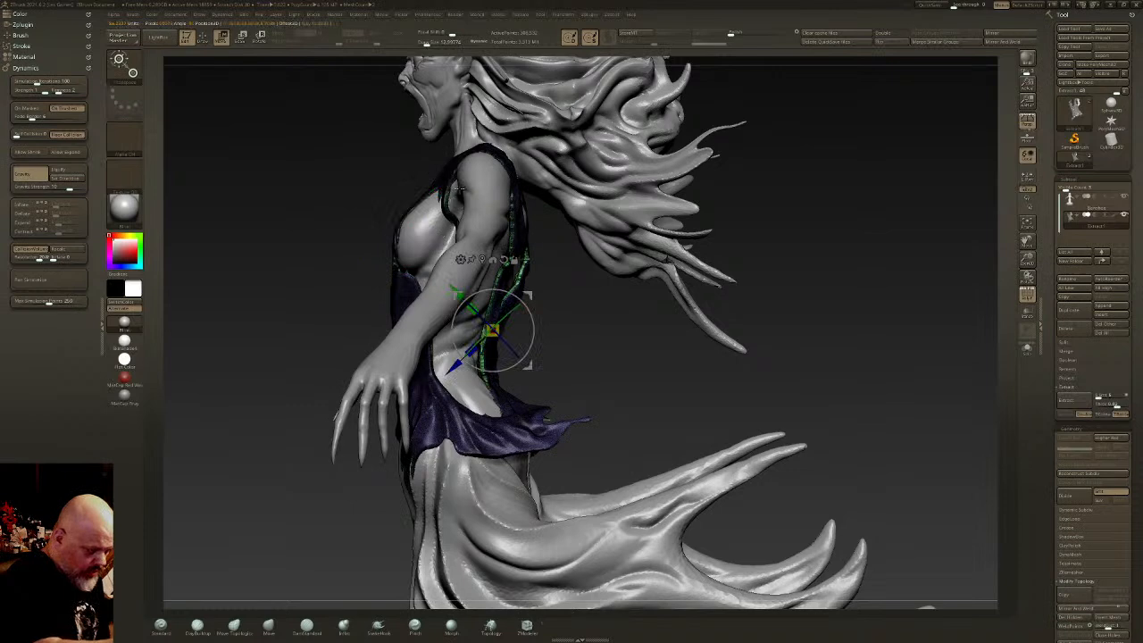
pyautogui.click(503, 259)
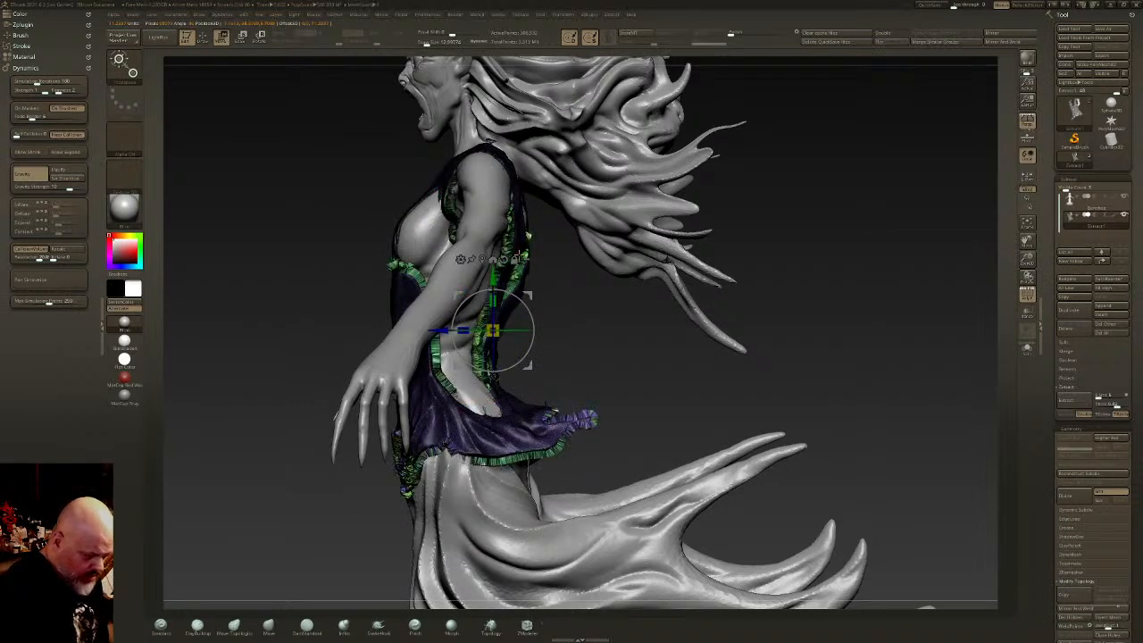
pyautogui.hotkey('ctrl', 'z')
# - Reshape the dress around the sides of the torso with an enlarged Move brush
pyautogui.press('q')
pyautogui.click(269, 624)
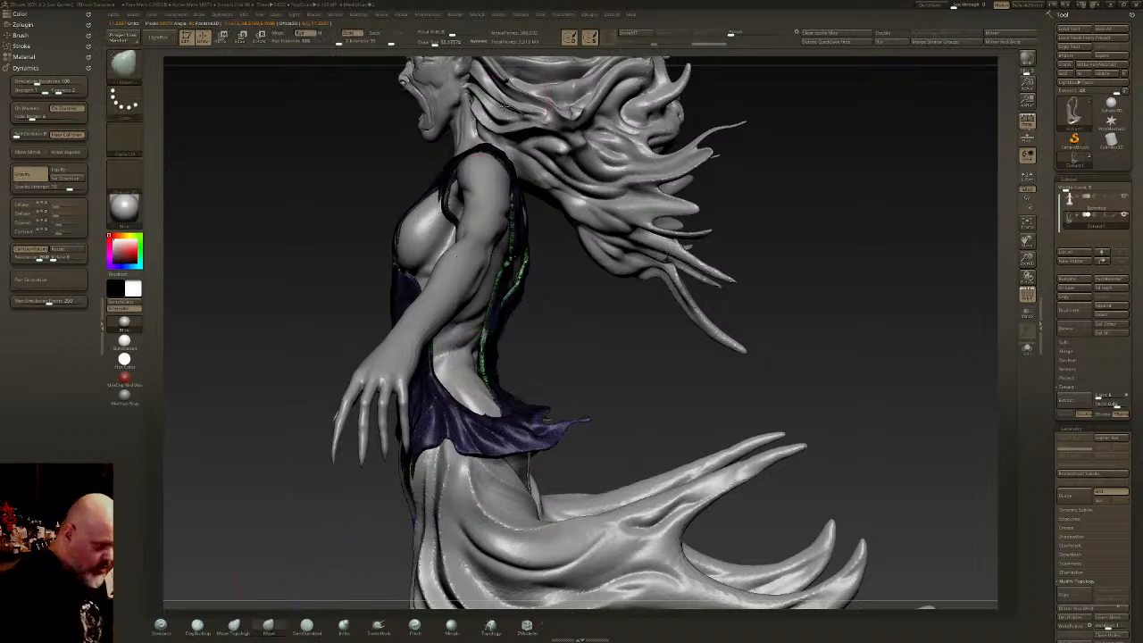
pyautogui.moveTo(491, 350); pyautogui.dragTo(476, 362)
pyautogui.keyDown('shift'); pyautogui.click(609, 37); pyautogui.keyUp('shift')
pyautogui.moveTo(477, 361)
pyautogui.mouseDown(button='right')
pyautogui.moveTo(505, 308)
pyautogui.moveTo(493, 139)
pyautogui.moveTo(490, 433)
pyautogui.moveTo(536, 322)
pyautogui.moveTo(550, 241)
pyautogui.mouseUp(button='right')
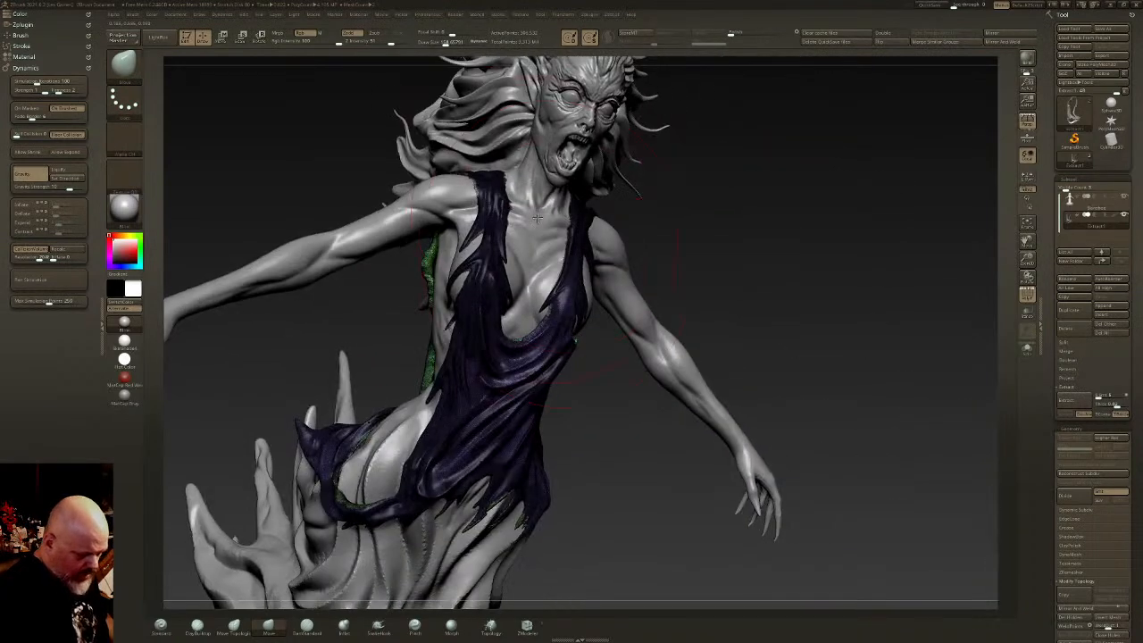
pyautogui.click(438, 42)
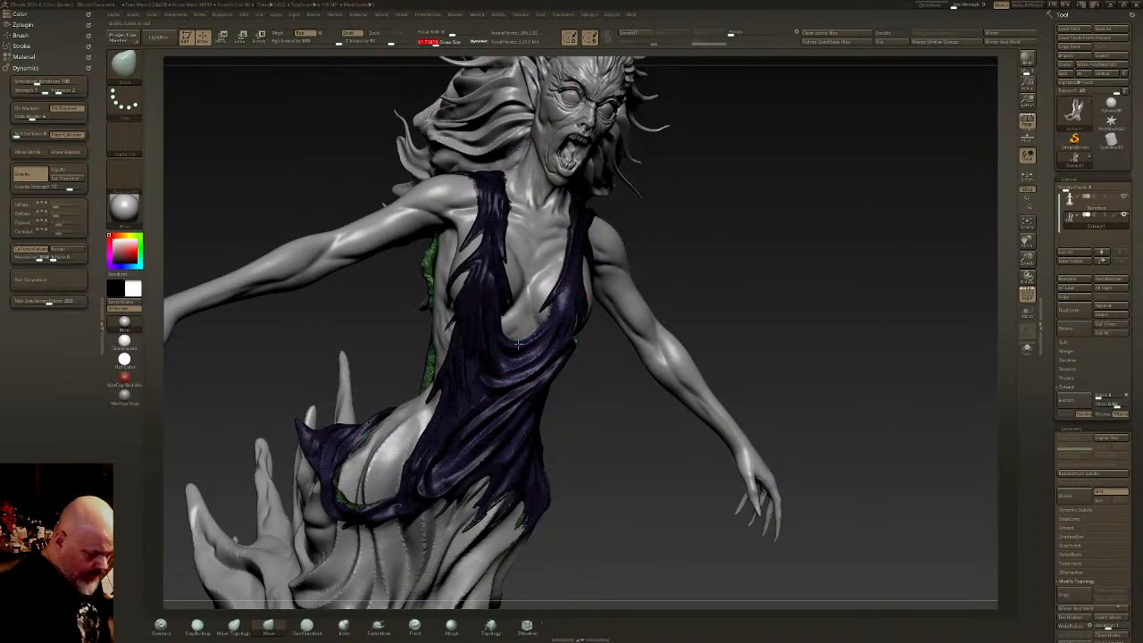
pyautogui.moveTo(536, 369)
pyautogui.mouseDown(button='right')
pyautogui.moveTo(572, 360)
pyautogui.moveTo(566, 339)
pyautogui.moveTo(528, 339)
pyautogui.mouseUp(button='right')
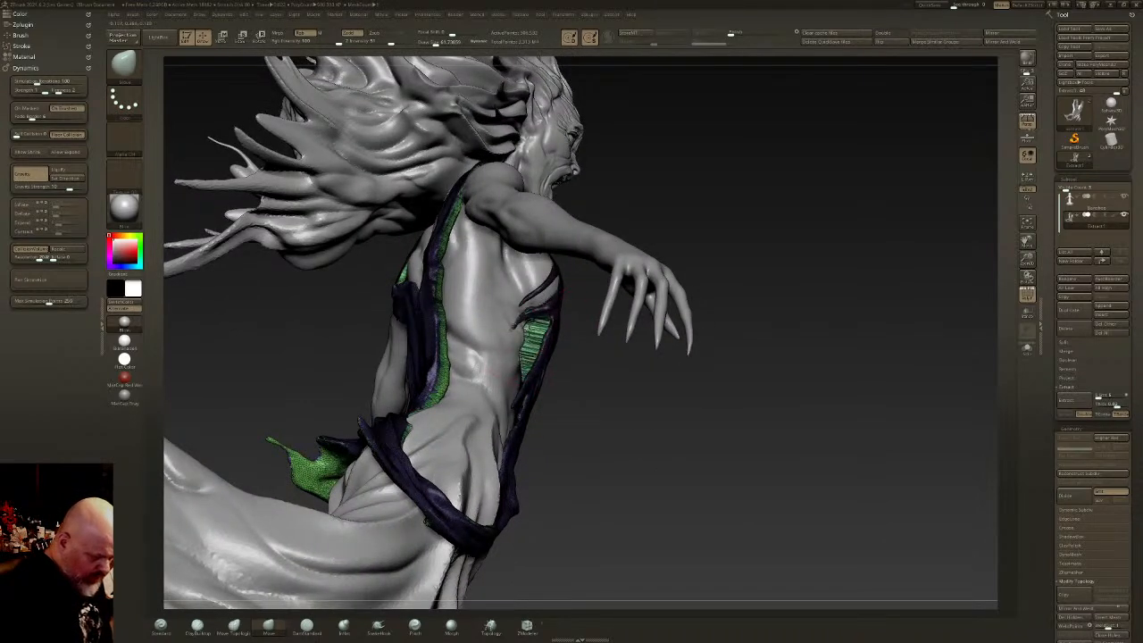
# - Hide the polyframe and smooth the stretched dress edge beside the figure's right ribs
pyautogui.moveTo(528, 330)
pyautogui.mouseDown(button='right')
pyautogui.moveTo(722, 347)
pyautogui.moveTo(718, 374)
pyautogui.moveTo(766, 439)
pyautogui.moveTo(782, 412)
pyautogui.moveTo(817, 456)
pyautogui.moveTo(750, 474)
pyautogui.mouseUp(button='right')
pyautogui.click(1027, 294)
pyautogui.moveTo(816, 402)
pyautogui.mouseDown(button='right')
pyautogui.moveTo(759, 393)
pyautogui.moveTo(799, 406)
pyautogui.moveTo(806, 396)
pyautogui.moveTo(781, 383)
pyautogui.mouseUp(button='right')
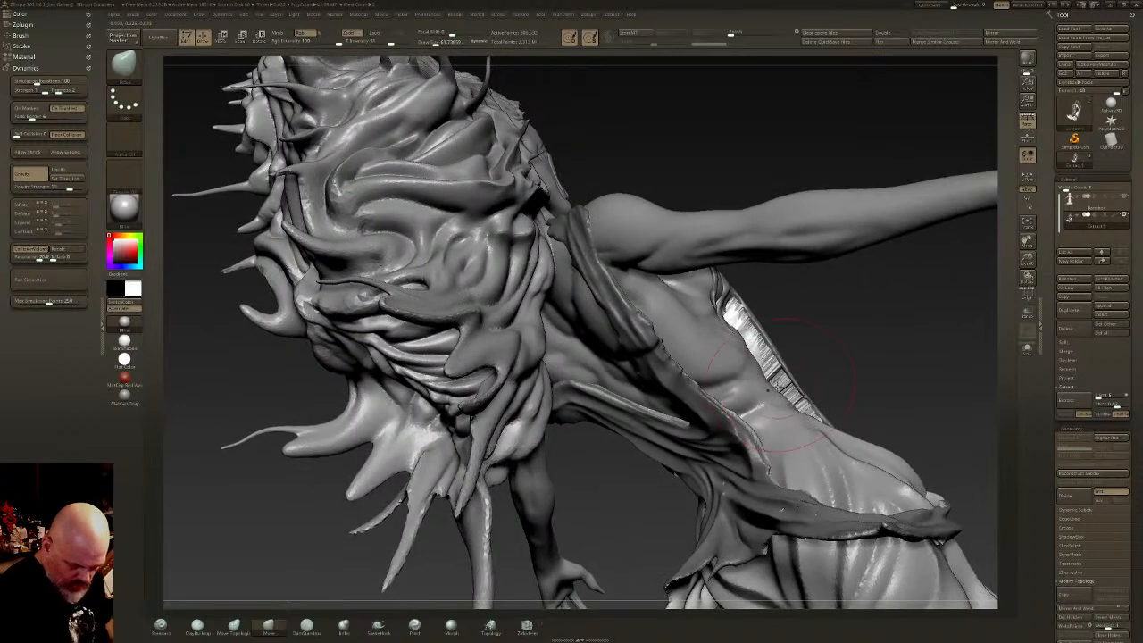
pyautogui.moveTo(784, 382)
pyautogui.keyDown('shift'); pyautogui.mouseDown()
pyautogui.moveTo(802, 406)
pyautogui.moveTo(768, 339)
pyautogui.mouseUp(); pyautogui.keyUp('shift')
pyautogui.moveTo(770, 357)
pyautogui.mouseDown(button='right')
pyautogui.moveTo(719, 388)
pyautogui.moveTo(754, 457)
pyautogui.mouseUp(button='right')
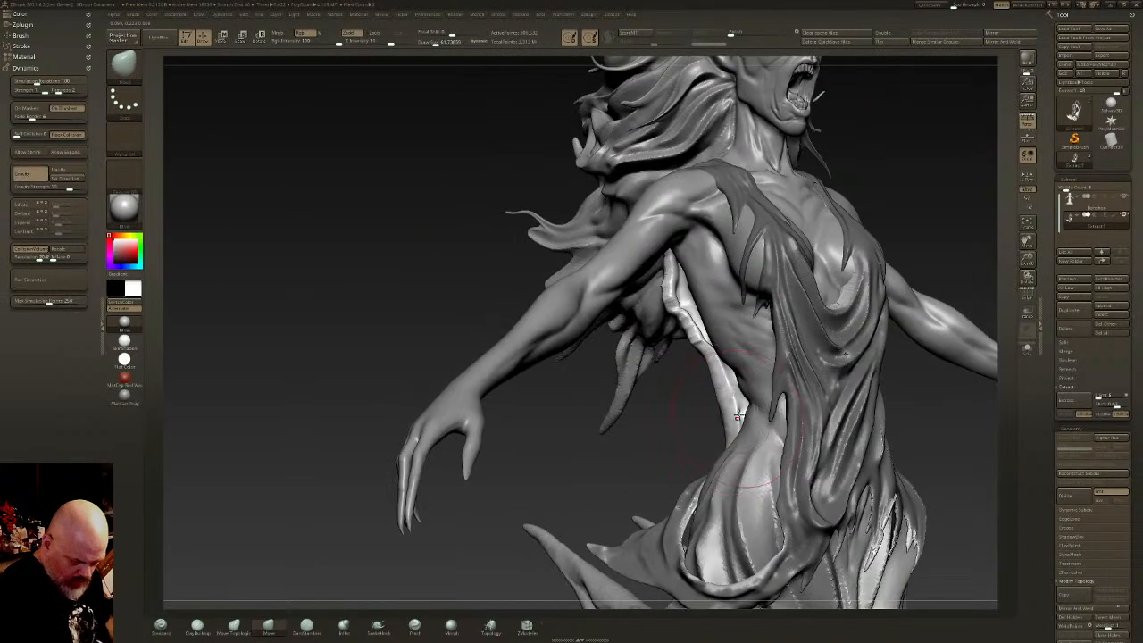
pyautogui.moveTo(699, 502)
pyautogui.mouseDown(button='right')
pyautogui.moveTo(730, 468)
pyautogui.moveTo(605, 487)
pyautogui.mouseUp(button='right')
# - Thicken the thin edges of the dress around the figure's left hip with the Inflate brush and review the whole figure
pyautogui.click(344, 625)
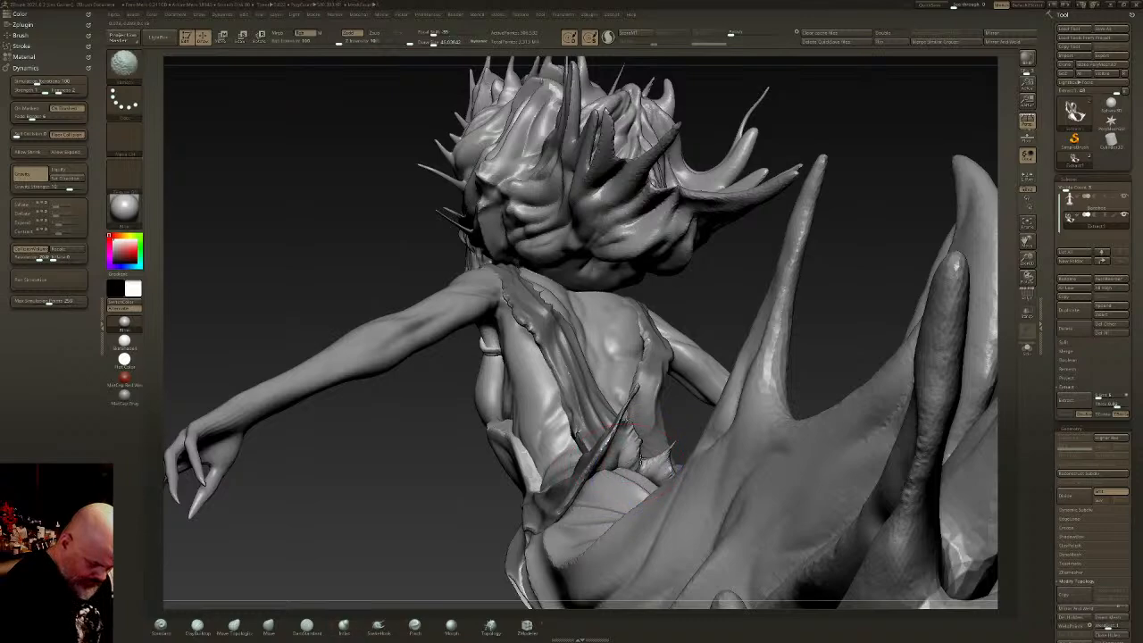
pyautogui.moveTo(624, 466)
pyautogui.mouseDown(button='right')
pyautogui.moveTo(699, 491)
pyautogui.moveTo(655, 466)
pyautogui.moveTo(777, 497)
pyautogui.moveTo(690, 523)
pyautogui.moveTo(677, 412)
pyautogui.mouseUp(button='right')
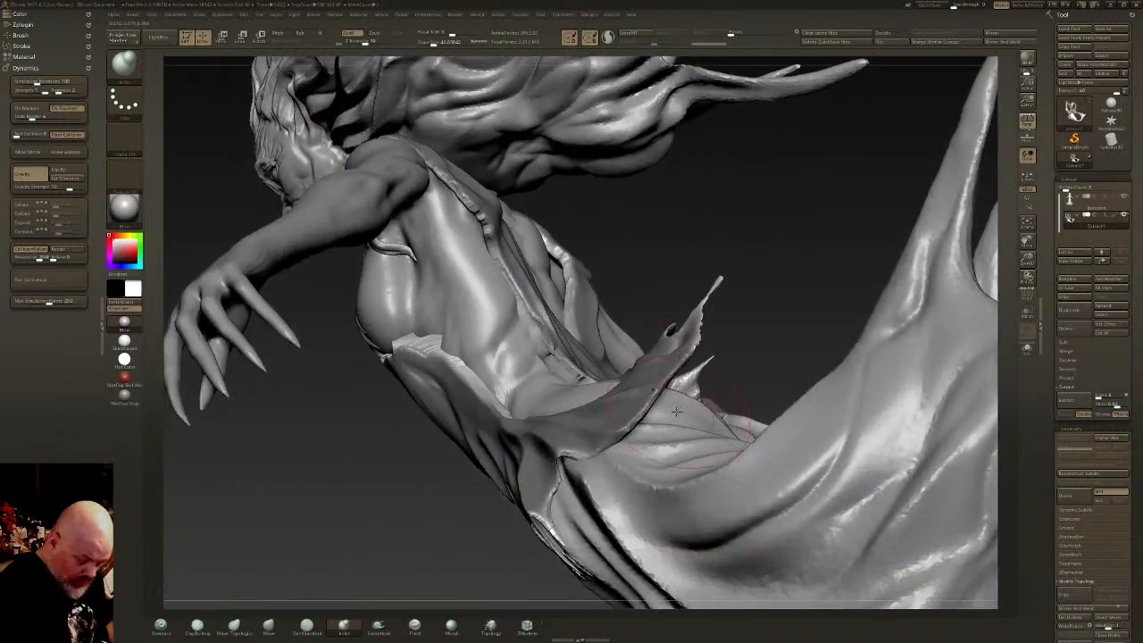
pyautogui.moveTo(587, 455); pyautogui.dragTo(620, 351, button='right')
pyautogui.moveTo(552, 469); pyautogui.dragTo(555, 470)
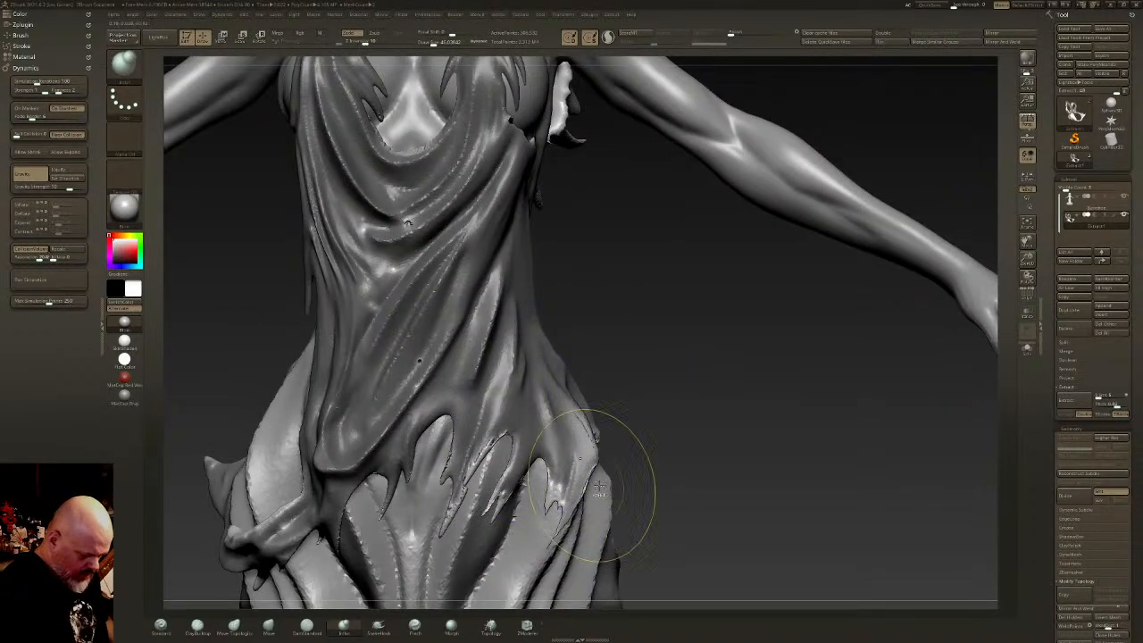
pyautogui.hotkey('ctrl', 'z')
pyautogui.keyDown('ctrl'); pyautogui.moveTo(624, 495); pyautogui.dragTo(648, 416, button='right'); pyautogui.keyUp('ctrl')
pyautogui.moveTo(750, 477); pyautogui.dragTo(704, 500, button='right')
pyautogui.press('f')
pyautogui.press('f')
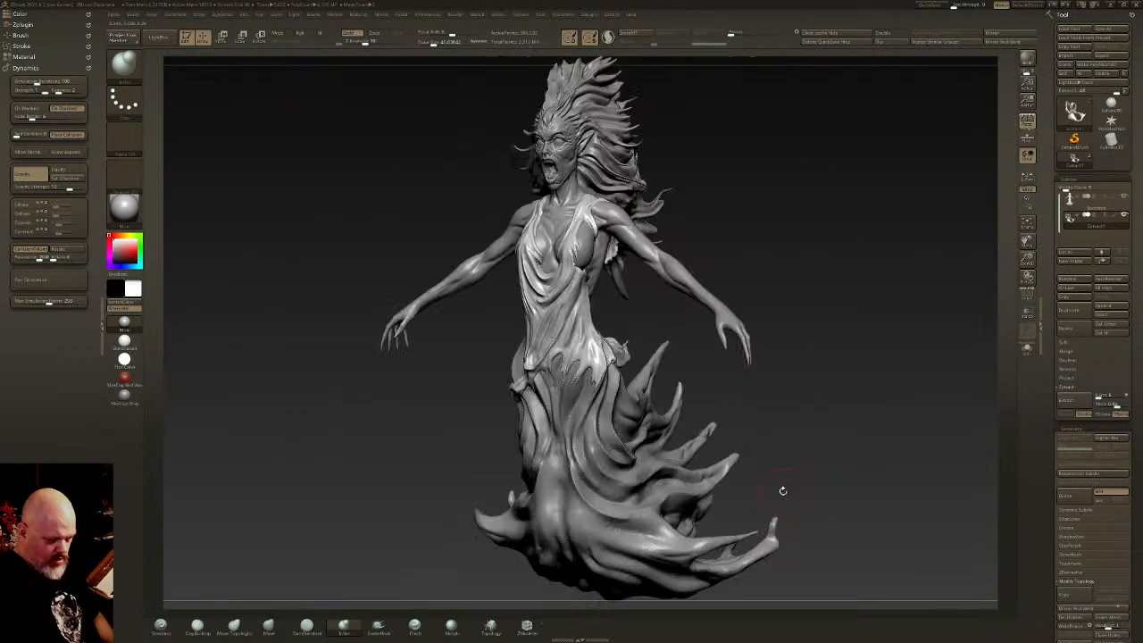
pyautogui.keyDown('shift'); pyautogui.moveTo(555, 322); pyautogui.dragTo(570, 300, button='right'); pyautogui.keyUp('shift')
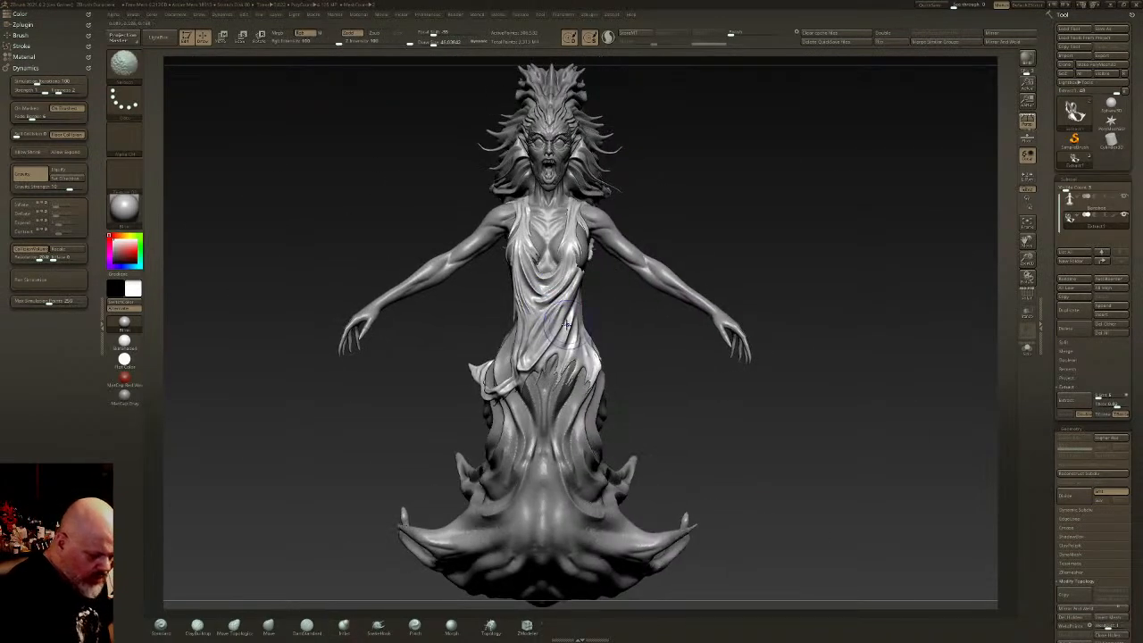
pyautogui.moveTo(595, 351); pyautogui.dragTo(591, 340, button='right')
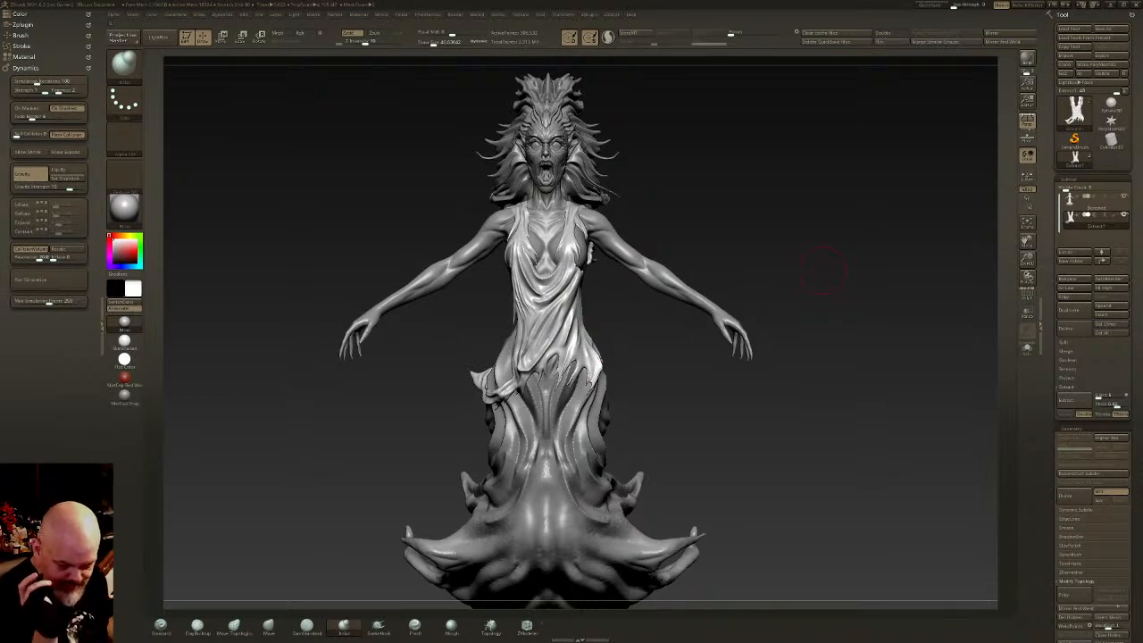
pyautogui.moveTo(823, 270)
pyautogui.keyDown('ctrl'); pyautogui.mouseDown(button='right')
pyautogui.moveTo(730, 316)
pyautogui.moveTo(540, 311)
pyautogui.moveTo(725, 308)
pyautogui.moveTo(793, 345)
pyautogui.mouseUp(button='right'); pyautogui.keyUp('ctrl')
# - Show the subtool Boolean options and enable Render Booleans for the figure and dress
pyautogui.moveTo(1131, 181); pyautogui.dragTo(1079, 173)
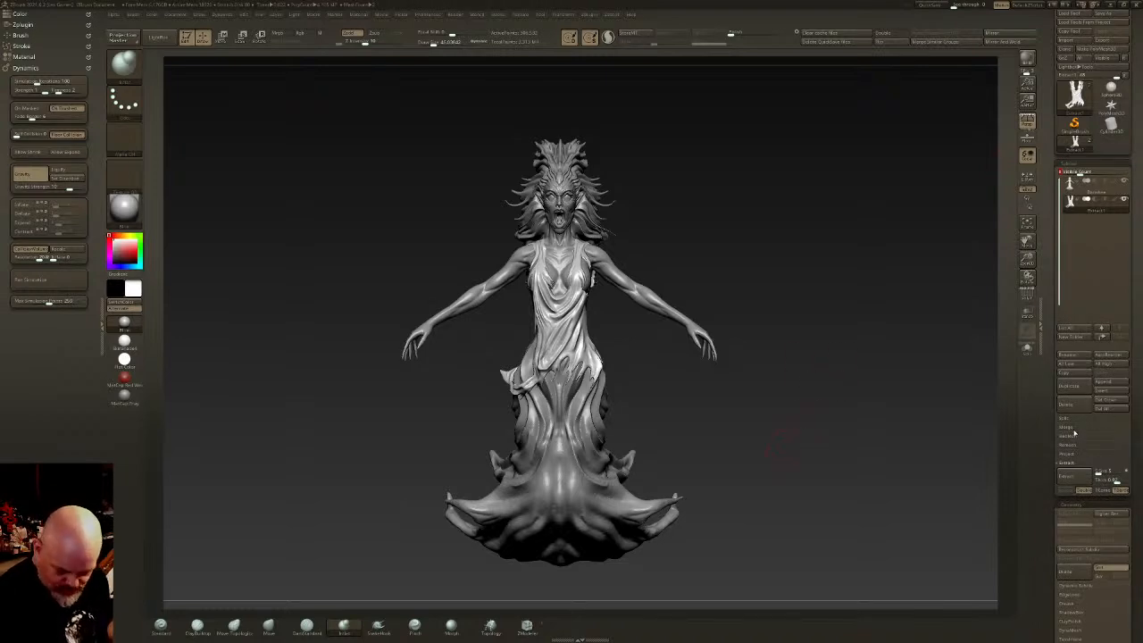
pyautogui.moveTo(922, 418); pyautogui.dragTo(891, 420)
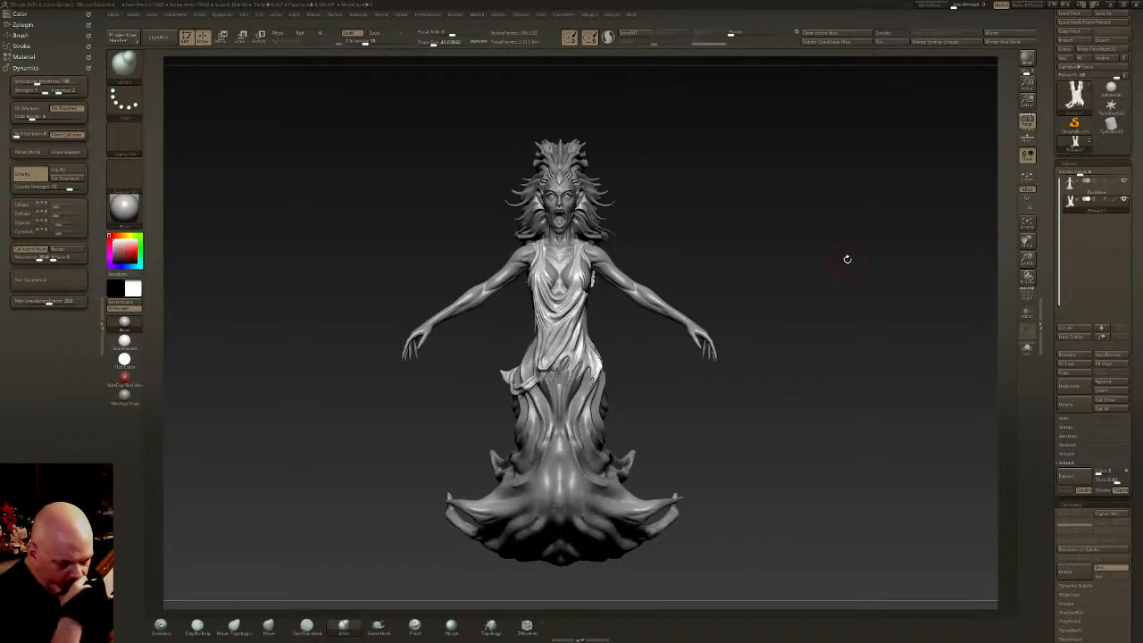
pyautogui.scroll(-3, 1140, 373)
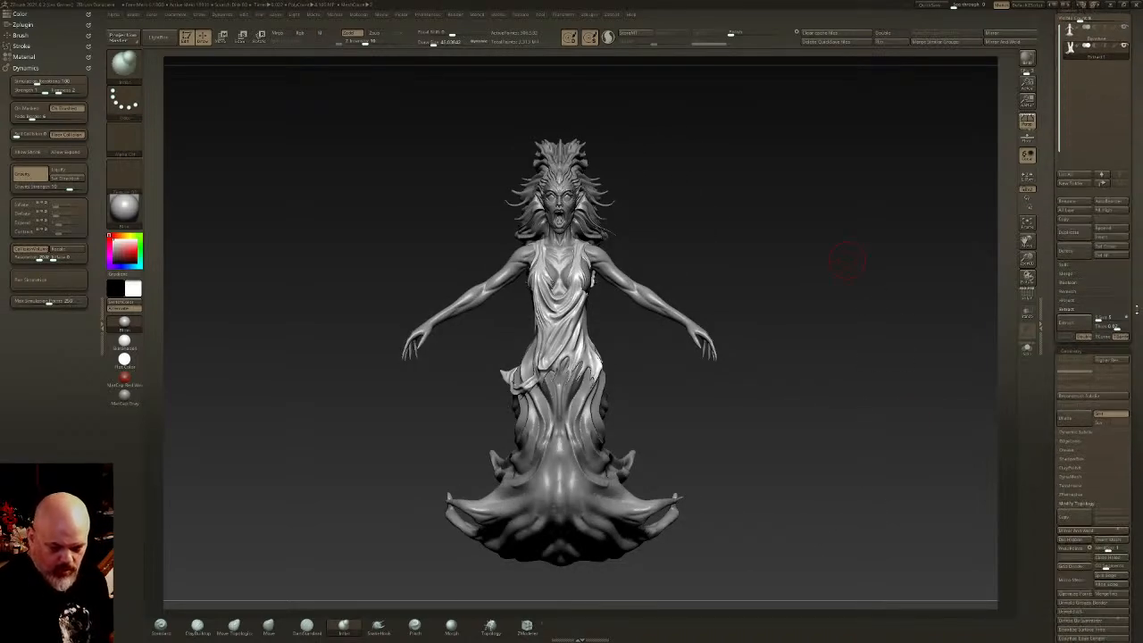
pyautogui.moveTo(1135, 315); pyautogui.dragTo(1133, 313)
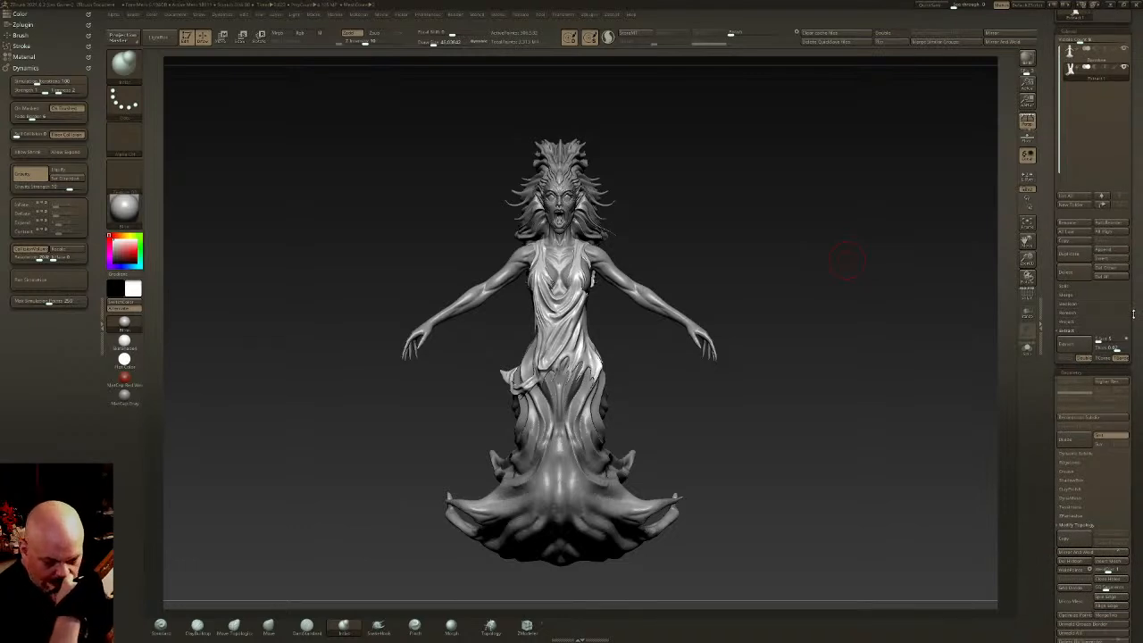
pyautogui.moveTo(1135, 229); pyautogui.dragTo(1135, 251)
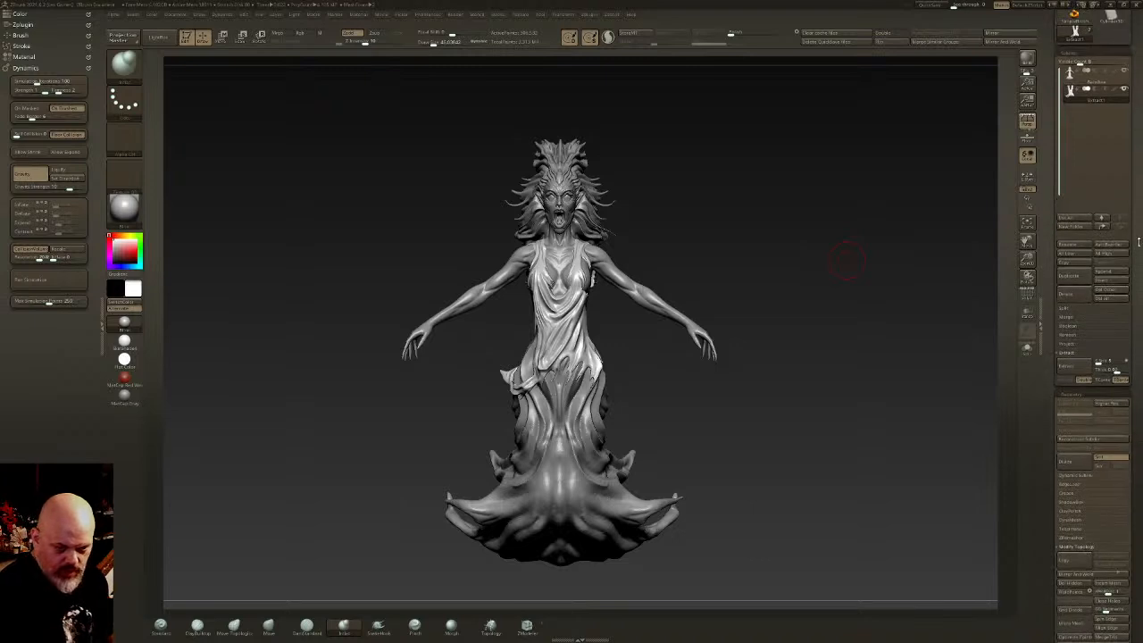
pyautogui.click(1074, 326)
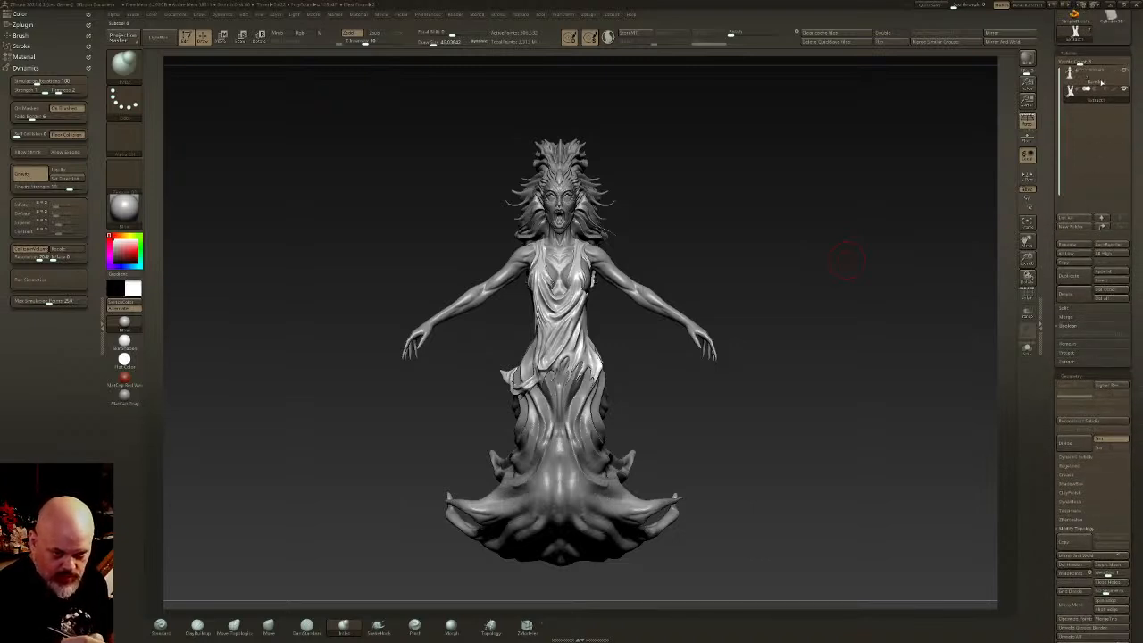
pyautogui.click(490, 18)
pyautogui.click(455, 15)
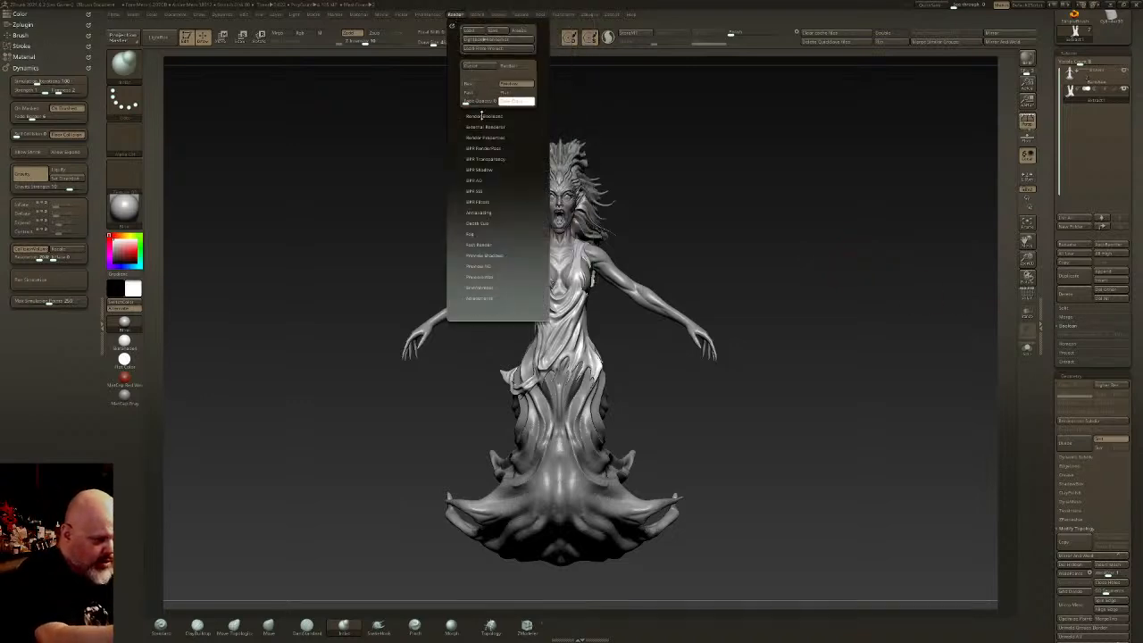
pyautogui.click(491, 117)
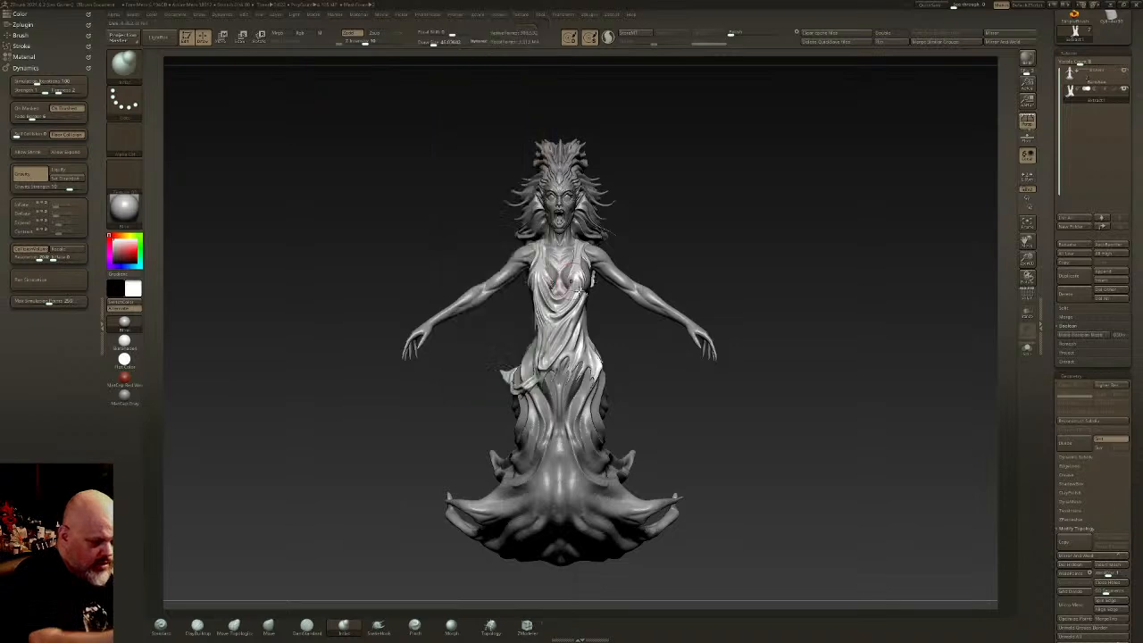
# - Make a Boolean mesh from the figure and dress and append it as a new subtool
pyautogui.moveTo(592, 336); pyautogui.dragTo(619, 349, button='right')
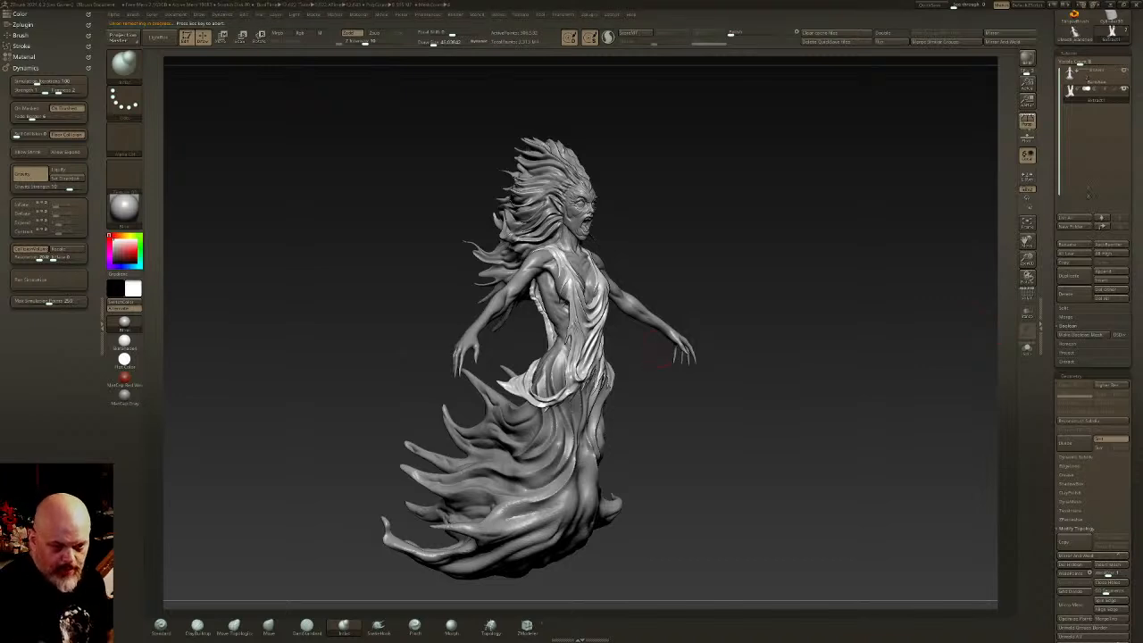
pyautogui.click(1118, 272)
pyautogui.click(956, 288)
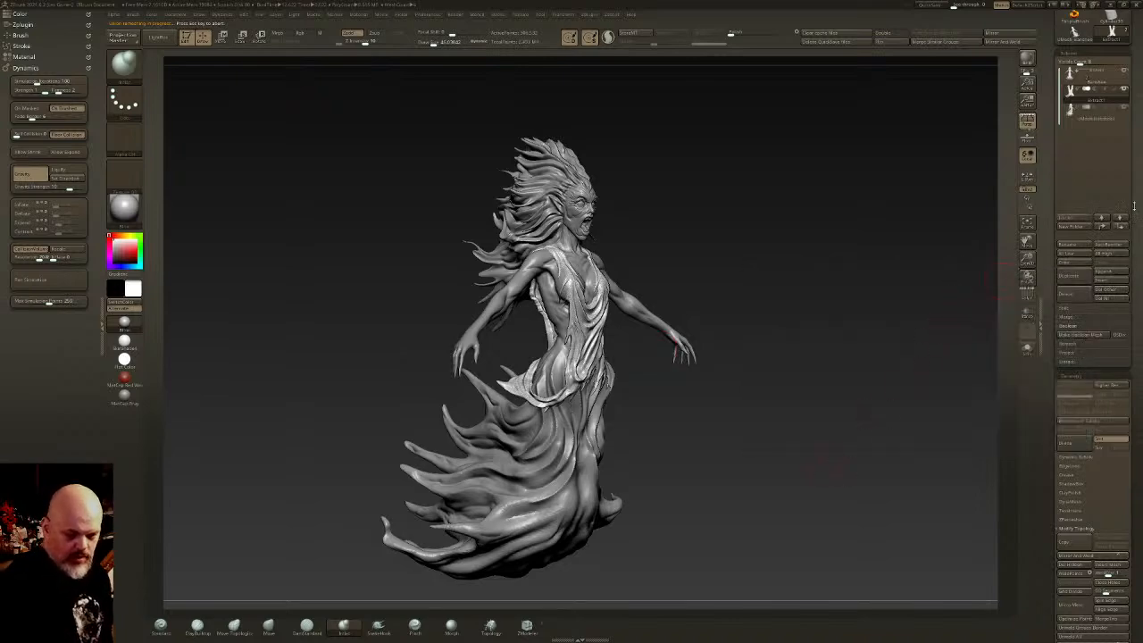
# - Select the merged Boolean mesh subtool and frame the screaming face from the front
pyautogui.click(1097, 118)
pyautogui.moveTo(593, 364)
pyautogui.mouseDown(button='right')
pyautogui.moveTo(611, 367)
pyautogui.moveTo(601, 380)
pyautogui.mouseUp(button='right')
pyautogui.moveTo(600, 330)
pyautogui.mouseDown(button='right')
pyautogui.moveTo(616, 319)
pyautogui.moveTo(631, 371)
pyautogui.moveTo(646, 336)
pyautogui.moveTo(589, 306)
pyautogui.moveTo(576, 314)
pyautogui.mouseUp(button='right')
pyautogui.moveTo(693, 405); pyautogui.dragTo(666, 428, button='right')
pyautogui.moveTo(693, 372)
pyautogui.keyDown('ctrl'); pyautogui.mouseDown(button='right')
pyautogui.moveTo(701, 203)
pyautogui.moveTo(636, 401)
pyautogui.moveTo(679, 400)
pyautogui.mouseUp(button='right'); pyautogui.keyUp('ctrl')
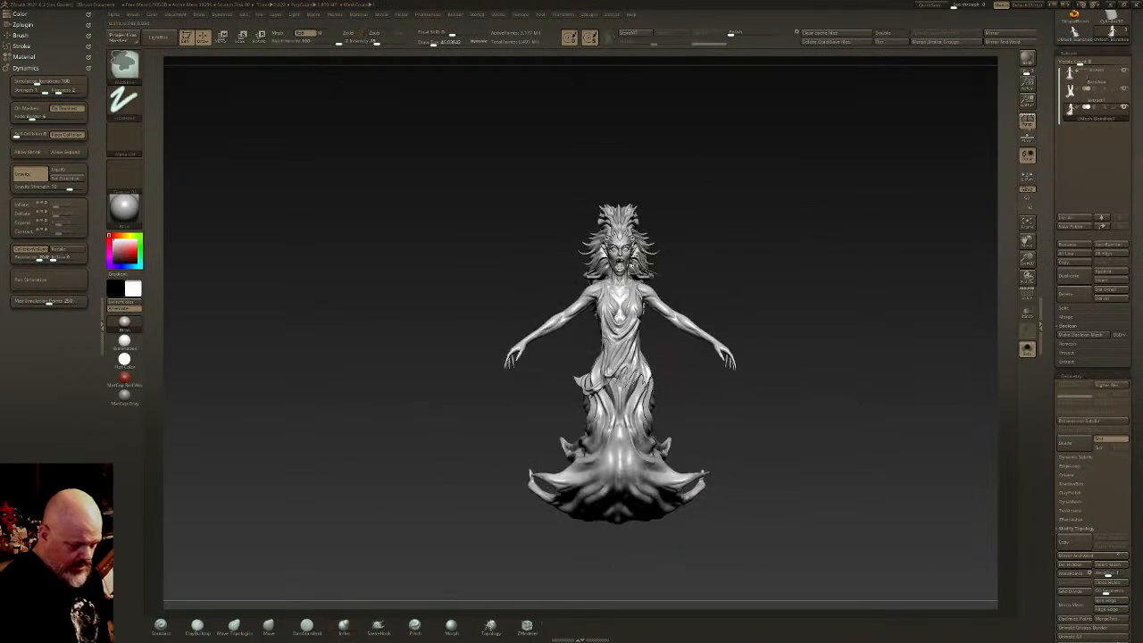
pyautogui.keyDown('ctrl'); pyautogui.moveTo(636, 270); pyautogui.dragTo(638, 393, button='right'); pyautogui.keyUp('ctrl')
pyautogui.moveTo(627, 339)
pyautogui.keyDown('alt'); pyautogui.mouseDown(button='right')
pyautogui.moveTo(639, 442)
pyautogui.moveTo(620, 367)
pyautogui.moveTo(620, 411)
pyautogui.mouseUp(button='right'); pyautogui.keyUp('alt')
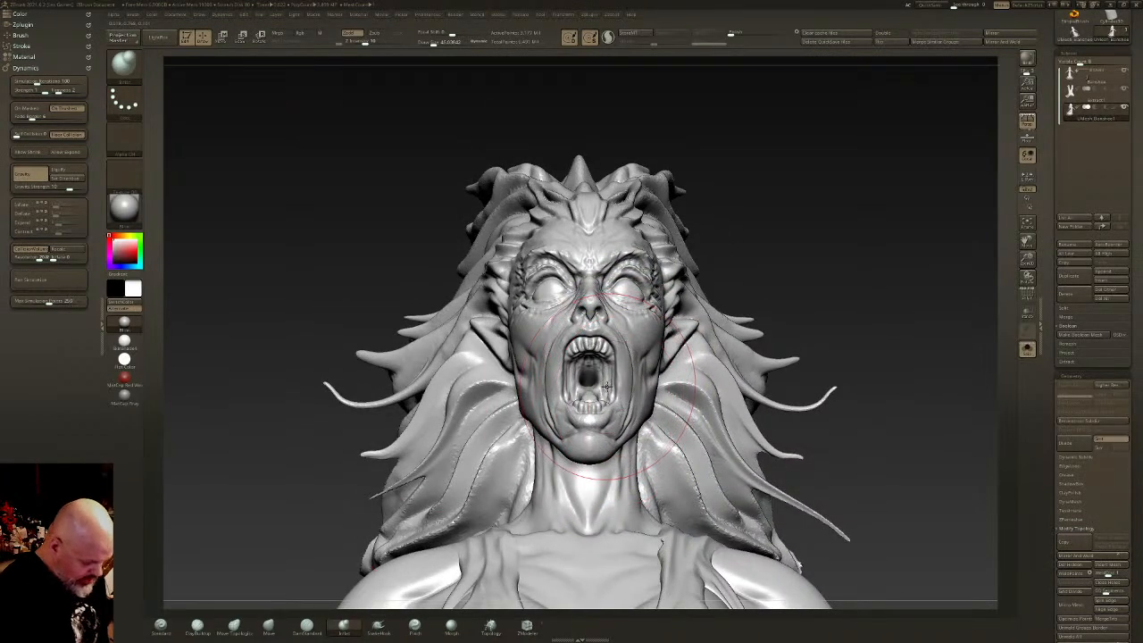
# - Accentuate the wrinkles around the figure's left eye with a resized Contrast brush
pyautogui.press('b')
pyautogui.press('c')
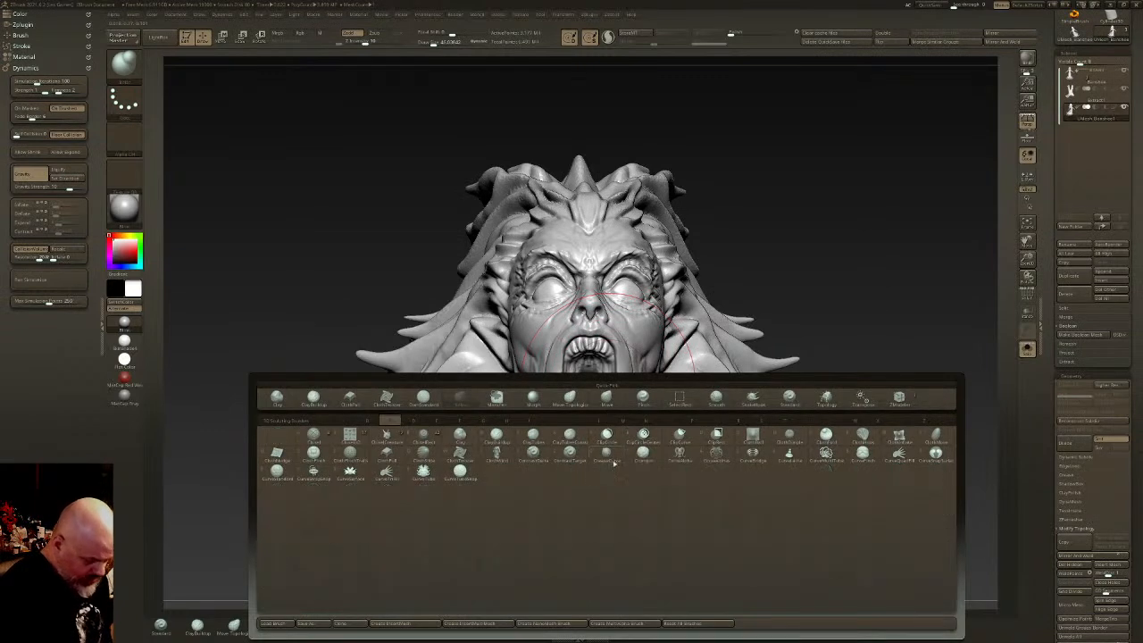
pyautogui.click(538, 460)
pyautogui.keyDown('ctrl'); pyautogui.moveTo(597, 523); pyautogui.dragTo(600, 563, button='right'); pyautogui.keyUp('ctrl')
pyautogui.moveTo(433, 42); pyautogui.dragTo(425, 42)
pyautogui.moveTo(739, 198); pyautogui.dragTo(657, 258, button='right')
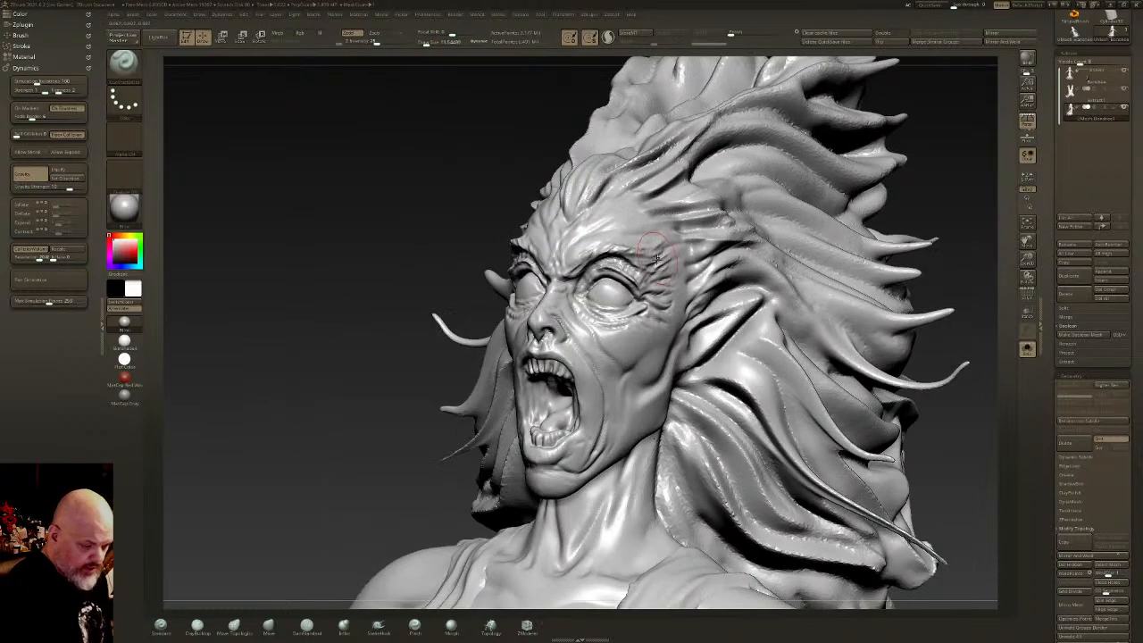
pyautogui.moveTo(427, 43); pyautogui.dragTo(433, 43)
pyautogui.moveTo(602, 277)
pyautogui.mouseDown()
pyautogui.moveTo(632, 272)
pyautogui.moveTo(599, 279)
pyautogui.moveTo(617, 309)
pyautogui.mouseUp()
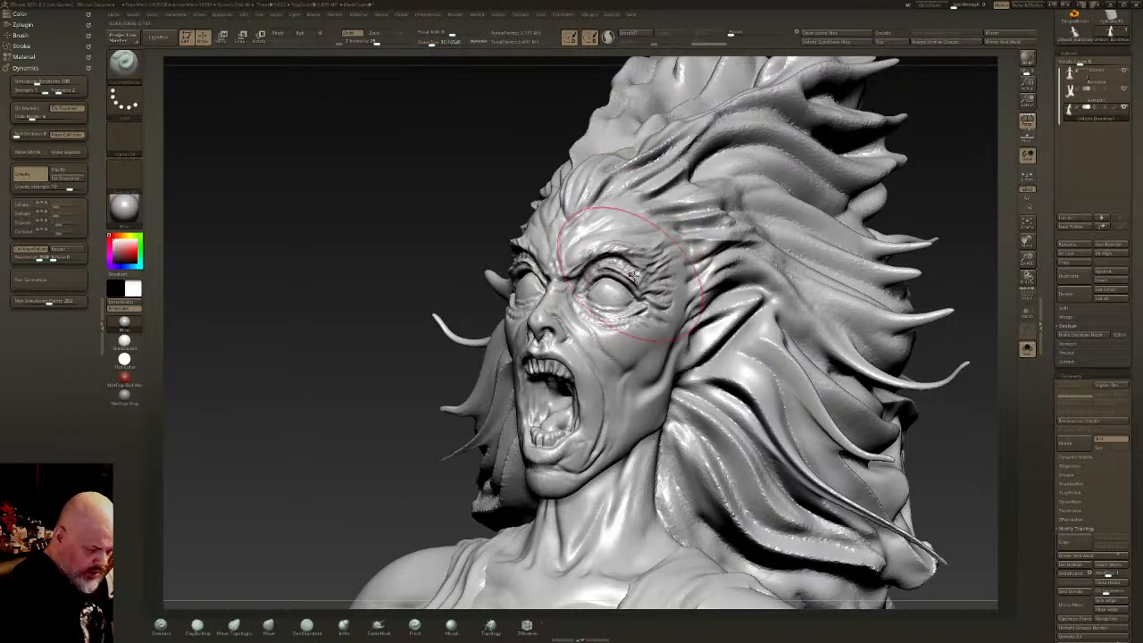
# - Deepen the brow and forehead wrinkles with the Contrast brush and soften the upper forehead
pyautogui.moveTo(627, 281); pyautogui.dragTo(692, 269, button='right')
pyautogui.moveTo(604, 254); pyautogui.dragTo(616, 230)
pyautogui.moveTo(626, 243); pyautogui.dragTo(580, 234, button='right')
pyautogui.moveTo(596, 183)
pyautogui.keyDown('shift'); pyautogui.mouseDown()
pyautogui.moveTo(587, 217)
pyautogui.moveTo(581, 189)
pyautogui.mouseUp(); pyautogui.keyUp('shift')
pyautogui.moveTo(604, 212); pyautogui.dragTo(540, 107, button='right')
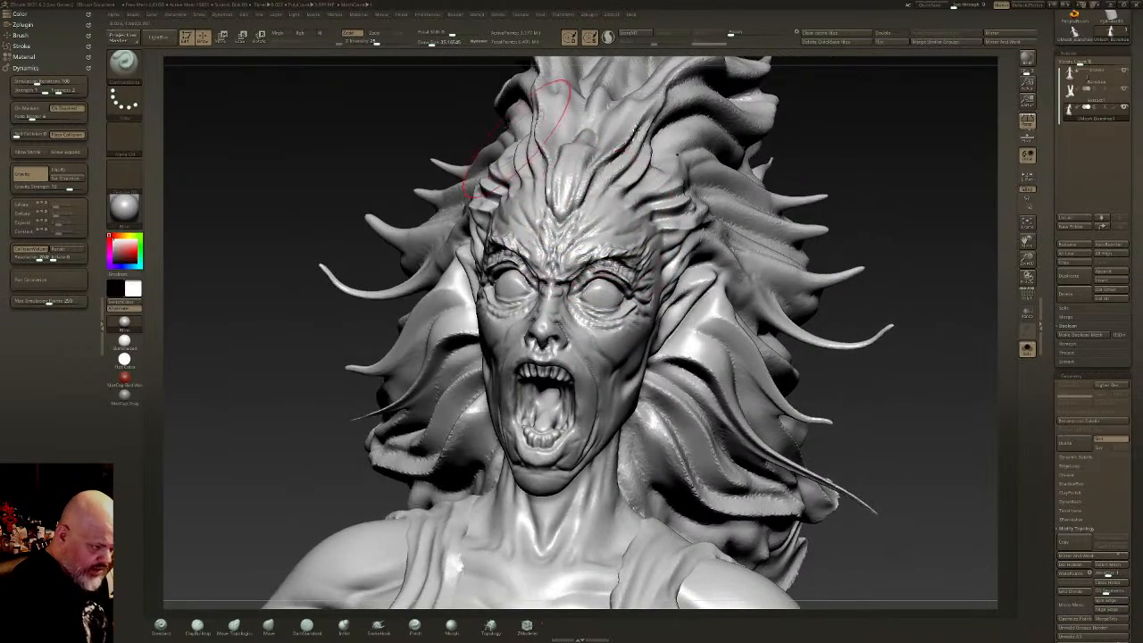
# - Emphasize the creases on the brow and around the figure's right eye and cheek
pyautogui.moveTo(428, 169); pyautogui.dragTo(536, 209, button='right')
pyautogui.moveTo(533, 215); pyautogui.dragTo(518, 203)
pyautogui.moveTo(465, 259)
pyautogui.mouseDown()
pyautogui.moveTo(467, 280)
pyautogui.moveTo(510, 307)
pyautogui.mouseUp()
# - Try Contrast strokes at a changed intensity over the cheek, nose and upper lip, and undo them
pyautogui.click(372, 42)
pyautogui.moveTo(533, 318); pyautogui.dragTo(528, 341)
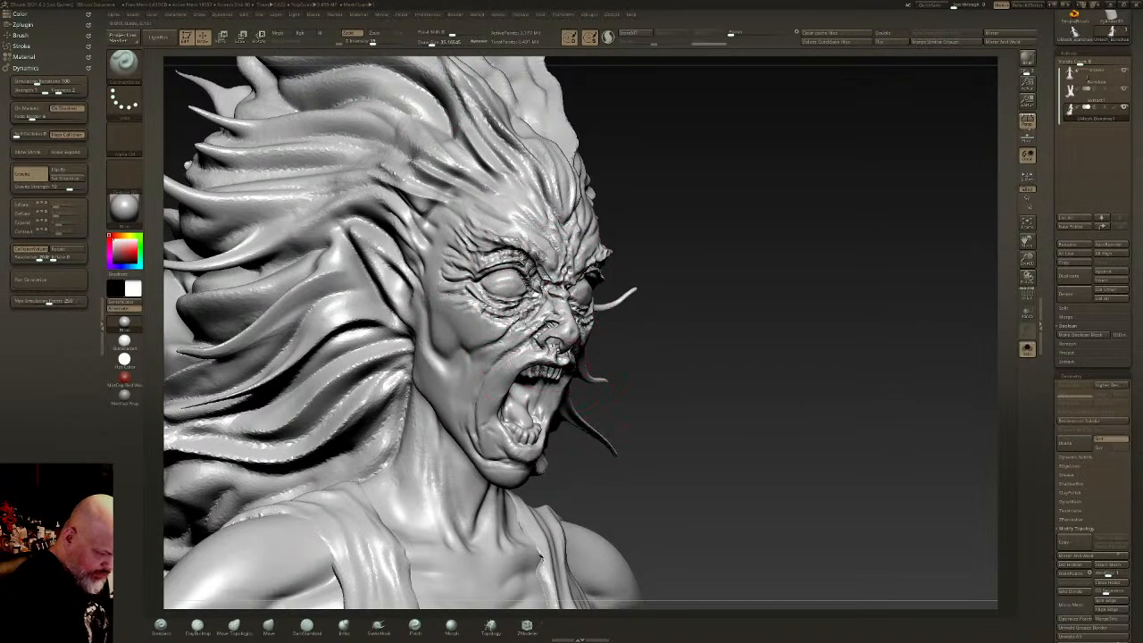
pyautogui.press('ctrl')
pyautogui.moveTo(366, 277); pyautogui.dragTo(201, 291, button='right')
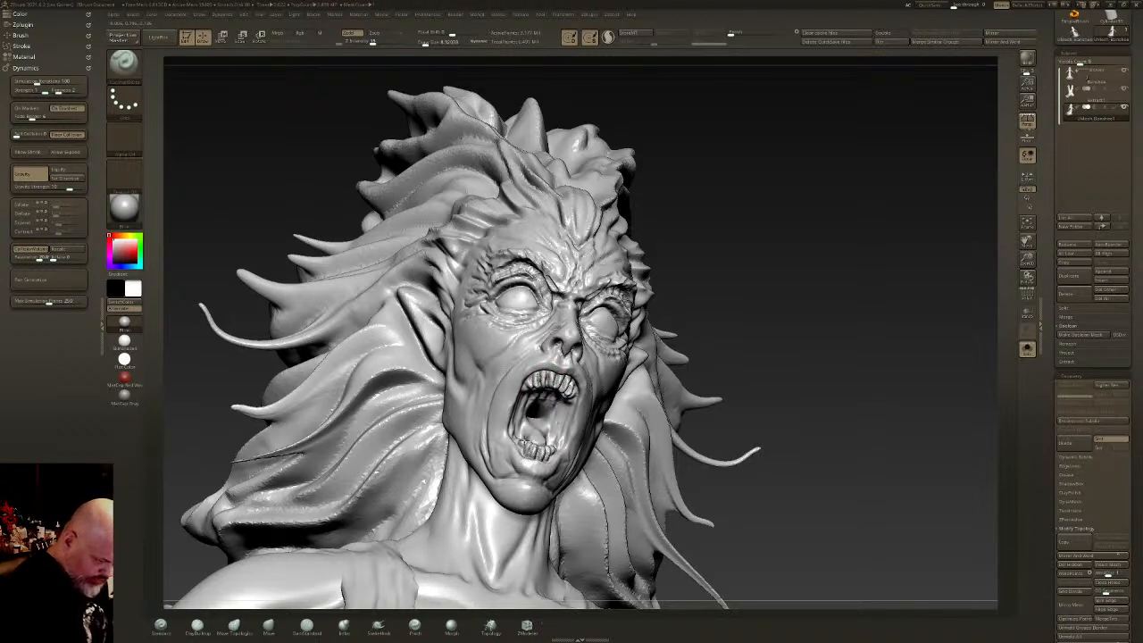
pyautogui.moveTo(536, 451); pyautogui.dragTo(527, 460, button='right')
pyautogui.moveTo(555, 353)
pyautogui.mouseDown()
pyautogui.moveTo(552, 366)
pyautogui.moveTo(575, 346)
pyautogui.mouseUp()
pyautogui.hotkey('ctrl', 'z')
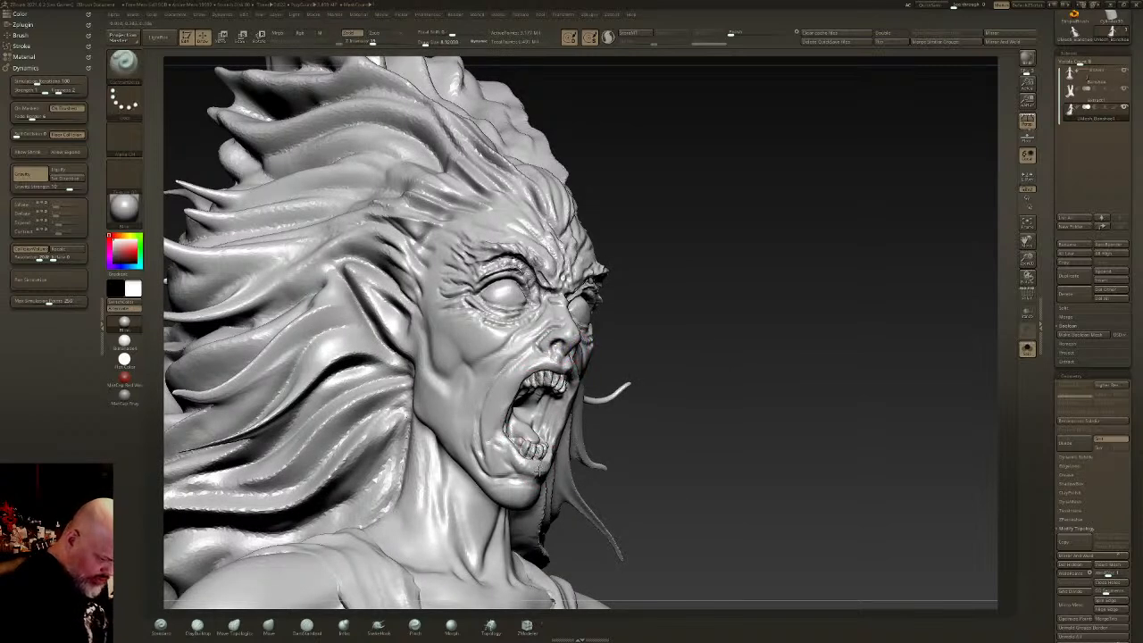
# - Smooth the figure's right ear and the hairline above it, and switch to the DamStandard brush
pyautogui.keyDown('ctrl'); pyautogui.moveTo(421, 317); pyautogui.dragTo(423, 201, button='right'); pyautogui.keyUp('ctrl')
pyautogui.moveTo(425, 44); pyautogui.dragTo(428, 50)
pyautogui.moveTo(426, 279); pyautogui.dragTo(466, 275, button='right')
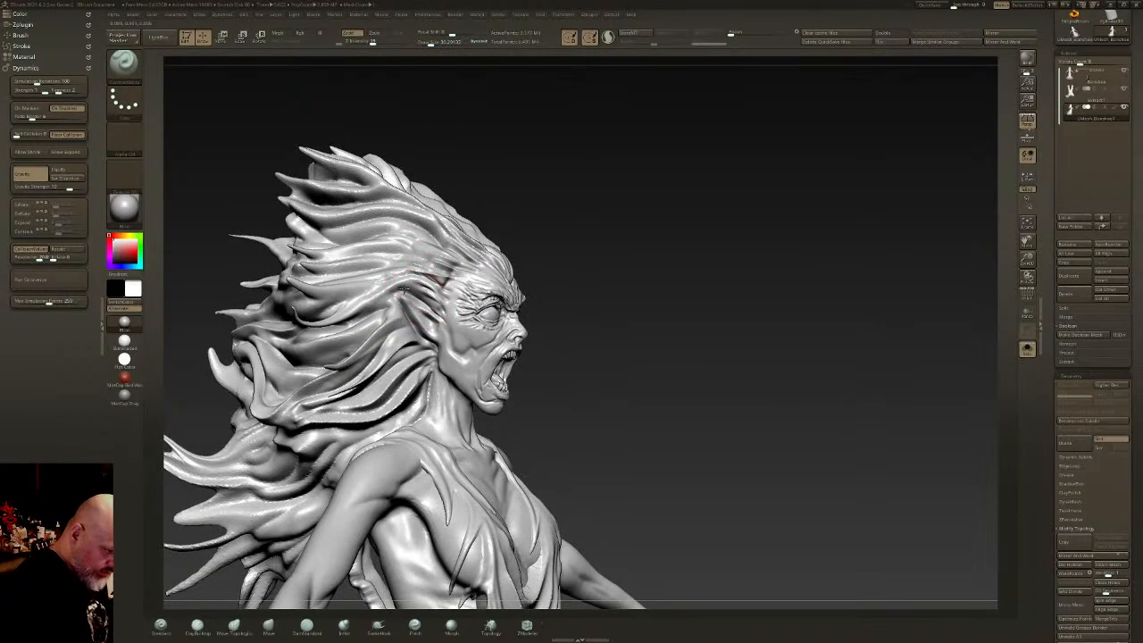
pyautogui.moveTo(410, 307)
pyautogui.keyDown('shift'); pyautogui.mouseDown()
pyautogui.moveTo(408, 293)
pyautogui.moveTo(422, 310)
pyautogui.mouseUp(); pyautogui.keyUp('shift')
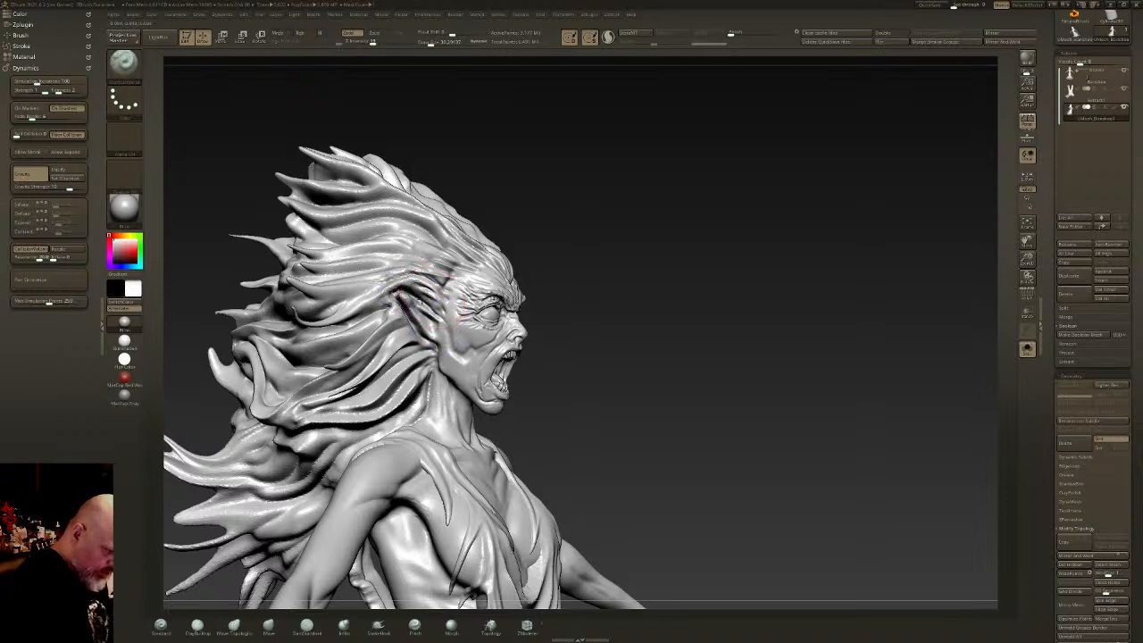
pyautogui.click(306, 625)
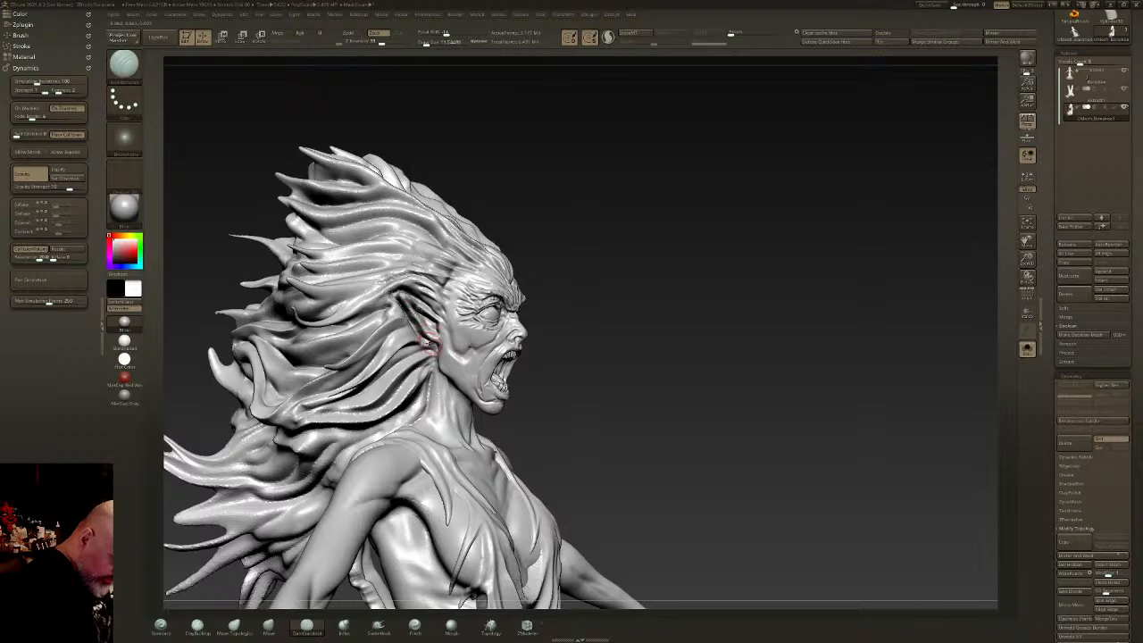
pyautogui.moveTo(403, 277)
pyautogui.keyDown('shift'); pyautogui.mouseDown()
pyautogui.moveTo(389, 289)
pyautogui.moveTo(434, 265)
pyautogui.mouseUp(); pyautogui.keyUp('shift')
# - Smooth the jagged dress edge below the figure's left breast where it meets the ribs
pyautogui.moveTo(638, 304)
pyautogui.keyDown('shift'); pyautogui.mouseDown(button='right')
pyautogui.moveTo(568, 306)
pyautogui.moveTo(598, 304)
pyautogui.moveTo(604, 286)
pyautogui.mouseUp(button='right'); pyautogui.keyUp('shift')
pyautogui.moveTo(634, 357)
pyautogui.keyDown('alt'); pyautogui.mouseDown(button='right')
pyautogui.moveTo(626, 295)
pyautogui.moveTo(596, 279)
pyautogui.moveTo(615, 375)
pyautogui.moveTo(525, 368)
pyautogui.mouseUp(button='right'); pyautogui.keyUp('alt')
pyautogui.moveTo(533, 327)
pyautogui.keyDown('ctrl'); pyautogui.mouseDown(button='right')
pyautogui.moveTo(543, 370)
pyautogui.moveTo(577, 379)
pyautogui.mouseUp(button='right'); pyautogui.keyUp('ctrl')
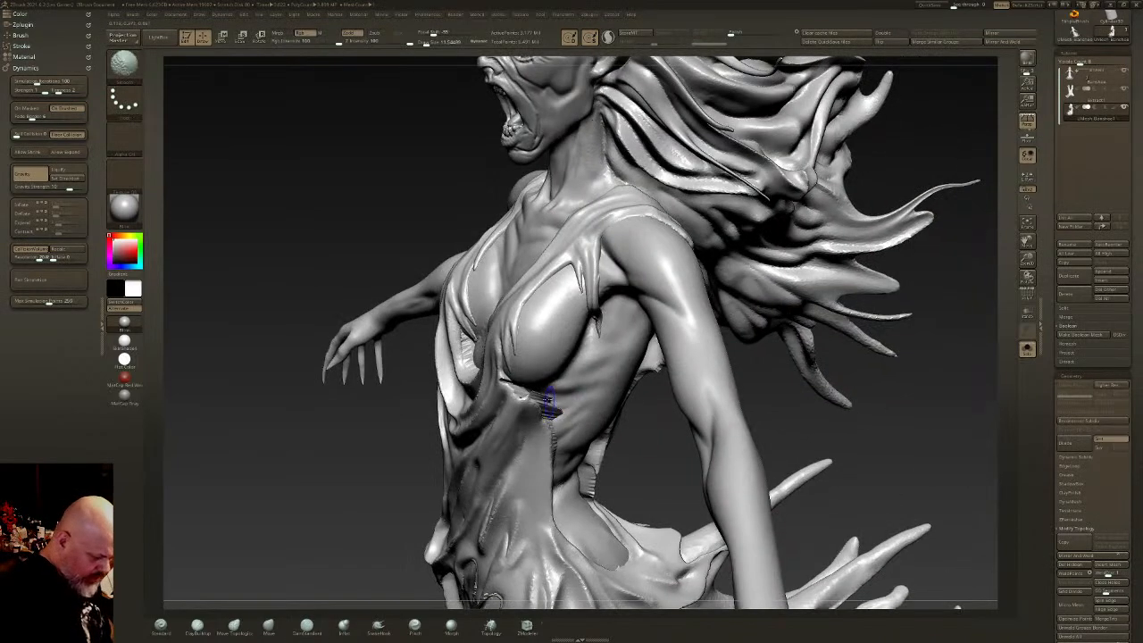
pyautogui.keyDown('shift'); pyautogui.moveTo(539, 395); pyautogui.dragTo(535, 396); pyautogui.keyUp('shift')
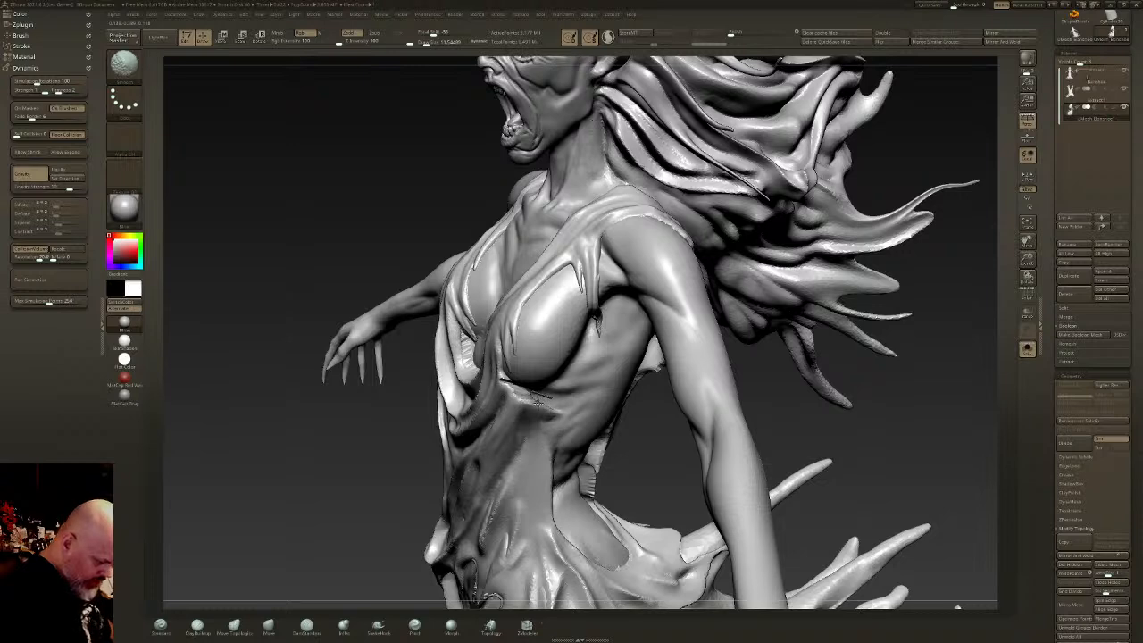
pyautogui.moveTo(533, 393); pyautogui.dragTo(542, 386, button='right')
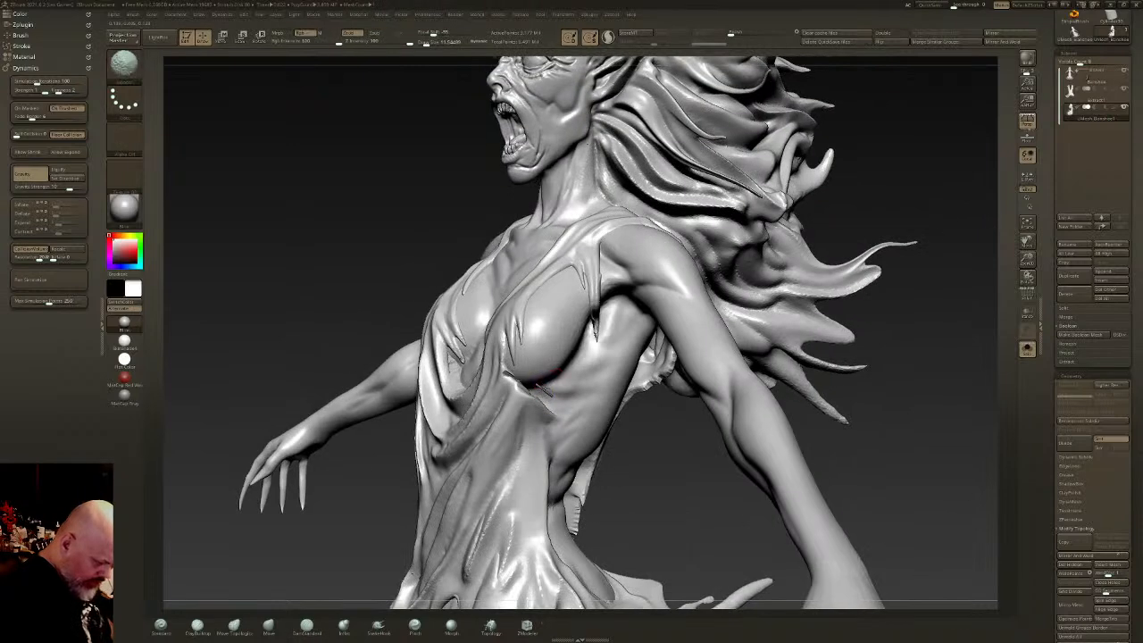
pyautogui.moveTo(556, 392)
pyautogui.mouseDown()
pyautogui.moveTo(542, 390)
pyautogui.moveTo(661, 391)
pyautogui.mouseUp()
# - Isolate the main part of the merged figure and delete the hidden geometry
pyautogui.keyDown('ctrl'); pyautogui.keyDown('shift'); pyautogui.click(662, 419); pyautogui.keyUp('shift'); pyautogui.keyUp('ctrl')
pyautogui.moveTo(661, 419); pyautogui.dragTo(604, 397, button='right')
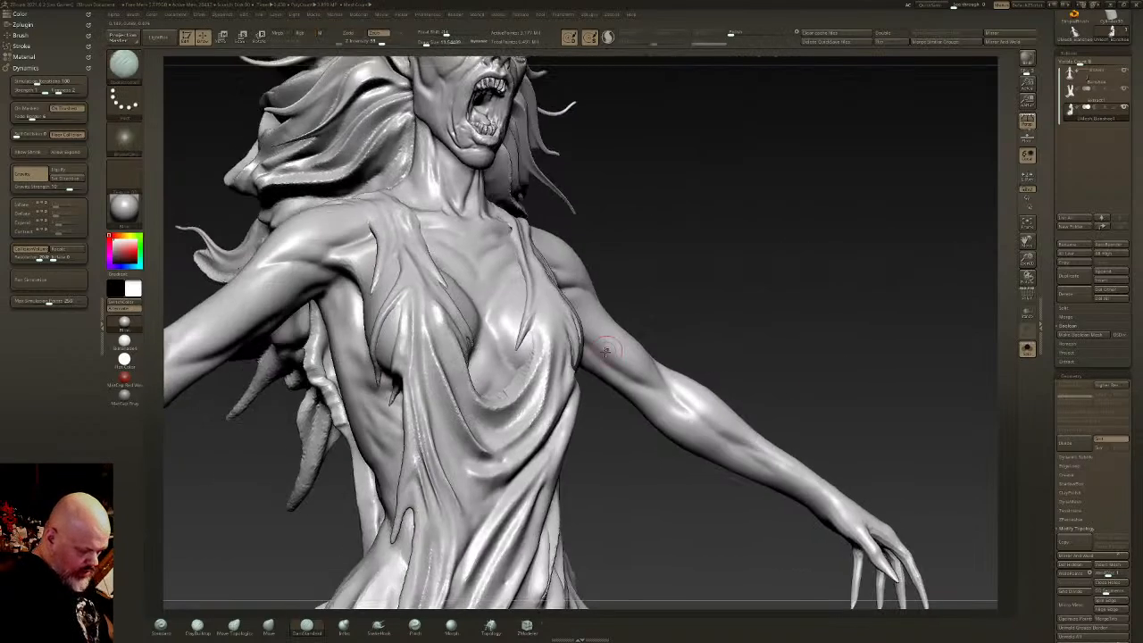
pyautogui.keyDown('ctrl'); pyautogui.keyDown('shift'); pyautogui.click(620, 376); pyautogui.keyUp('shift'); pyautogui.keyUp('ctrl')
pyautogui.press('f')
pyautogui.press('f')
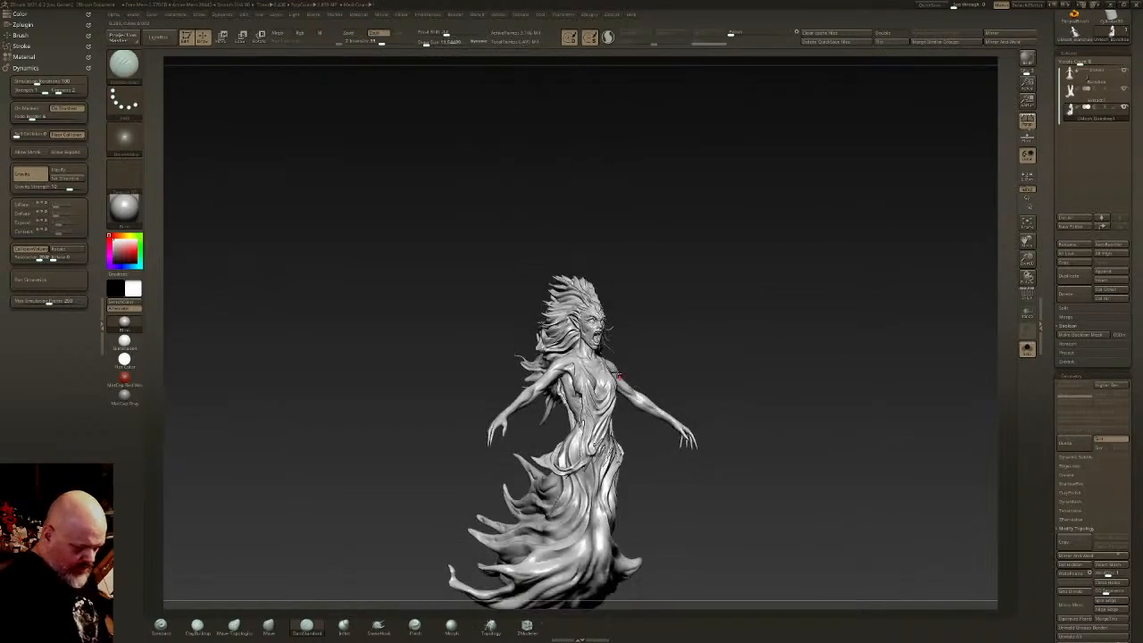
pyautogui.keyDown('ctrl'); pyautogui.keyDown('shift'); pyautogui.click(807, 435); pyautogui.keyUp('shift'); pyautogui.keyUp('ctrl')
pyautogui.keyDown('ctrl'); pyautogui.keyDown('shift'); pyautogui.moveTo(889, 378); pyautogui.dragTo(819, 432); pyautogui.keyUp('shift'); pyautogui.keyUp('ctrl')
pyautogui.moveTo(784, 367)
pyautogui.mouseDown()
pyautogui.moveTo(758, 357)
pyautogui.moveTo(770, 295)
pyautogui.moveTo(776, 350)
pyautogui.moveTo(758, 350)
pyautogui.mouseUp()
pyautogui.moveTo(757, 350)
pyautogui.keyDown('ctrl'); pyautogui.mouseDown(button='right')
pyautogui.moveTo(670, 377)
pyautogui.moveTo(679, 357)
pyautogui.mouseUp(button='right'); pyautogui.keyUp('ctrl')
pyautogui.moveTo(1105, 576); pyautogui.dragTo(1092, 482)
pyautogui.click(1075, 474)
# - Check the torn dress front at the hips with the polyframe and thicken it with the Inflate brush
pyautogui.moveTo(635, 340)
pyautogui.mouseDown(button='right')
pyautogui.moveTo(502, 402)
pyautogui.moveTo(509, 437)
pyautogui.mouseUp(button='right')
pyautogui.click(343, 625)
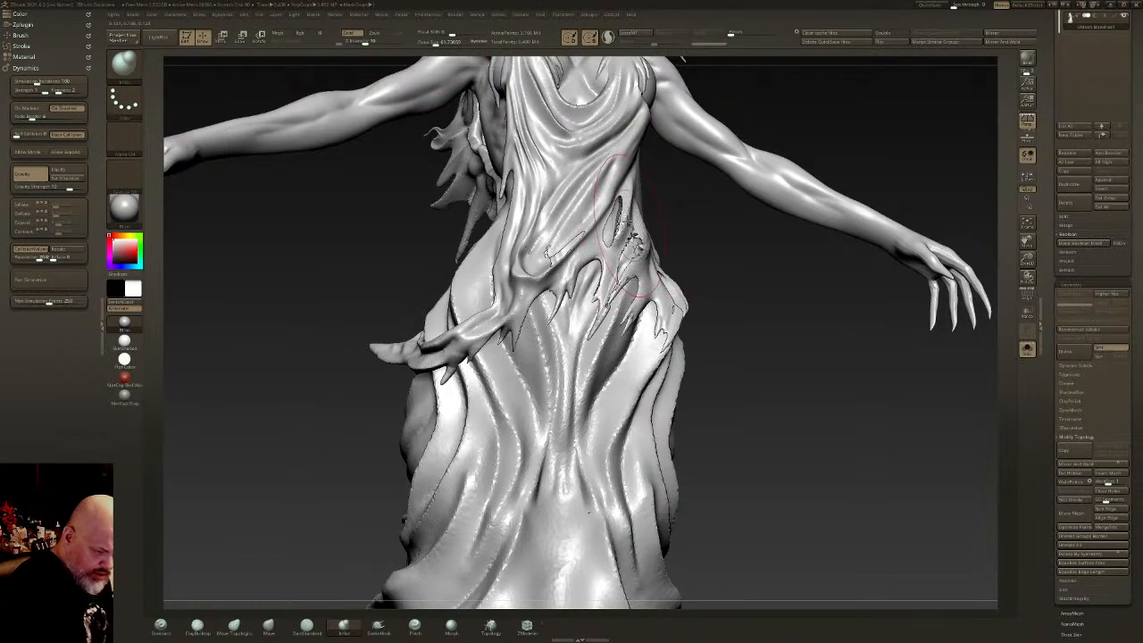
pyautogui.moveTo(550, 263); pyautogui.dragTo(945, 217, button='right')
pyautogui.click(1027, 296)
pyautogui.click(1027, 297)
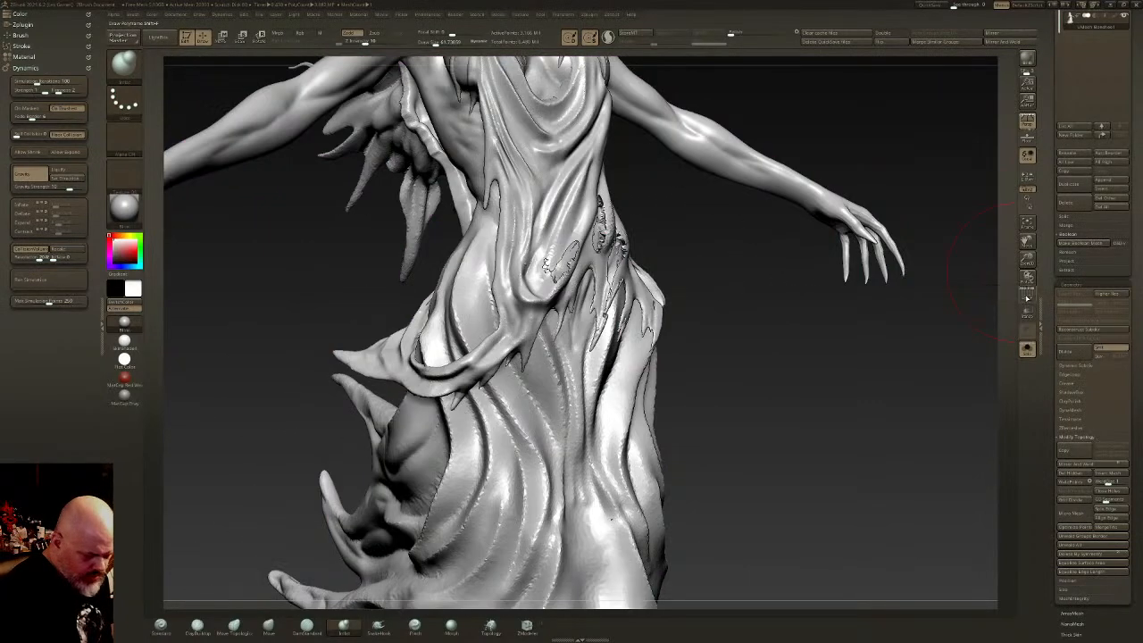
pyautogui.click(1027, 296)
pyautogui.click(1026, 297)
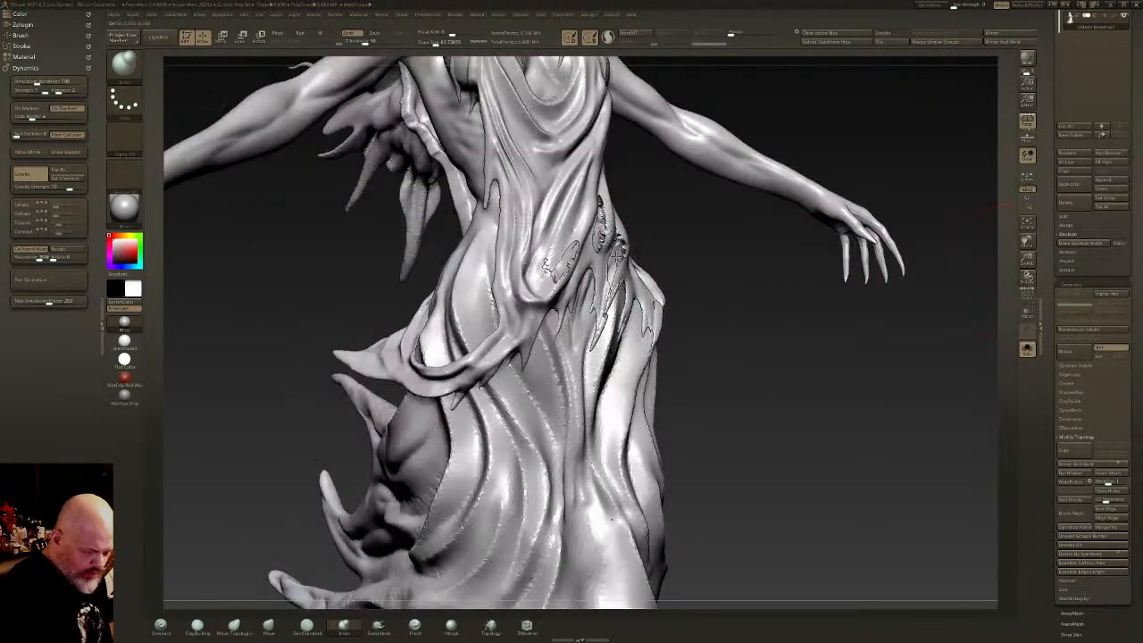
pyautogui.moveTo(620, 251)
pyautogui.mouseDown()
pyautogui.moveTo(618, 284)
pyautogui.moveTo(604, 231)
pyautogui.moveTo(559, 273)
pyautogui.mouseUp()
pyautogui.moveTo(905, 356)
pyautogui.keyDown('alt'); pyautogui.mouseDown()
pyautogui.moveTo(927, 495)
pyautogui.moveTo(923, 352)
pyautogui.mouseUp(); pyautogui.keyUp('alt')
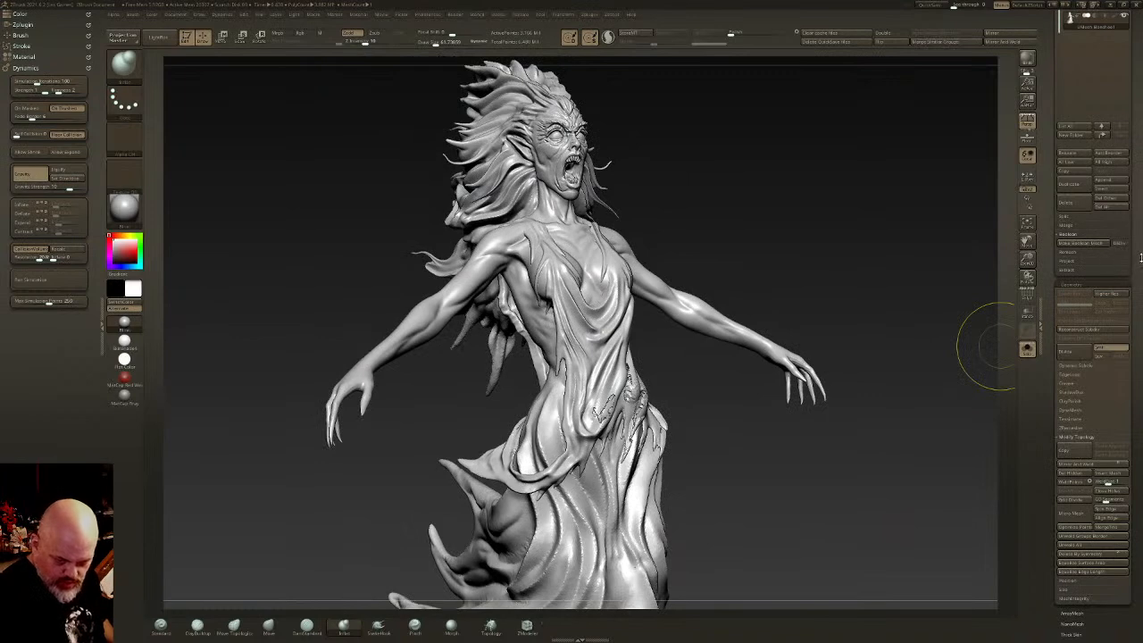
# - Remesh the merged figure with DynaMesh at a higher resolution
pyautogui.scroll(-3, 1124, 295)
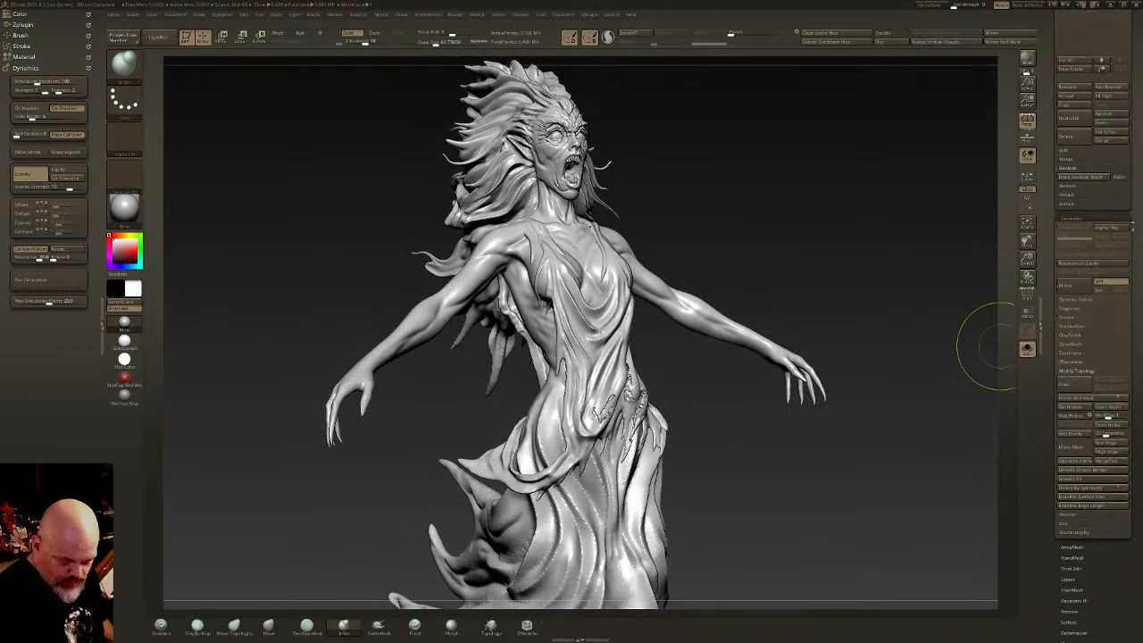
pyautogui.click(1081, 347)
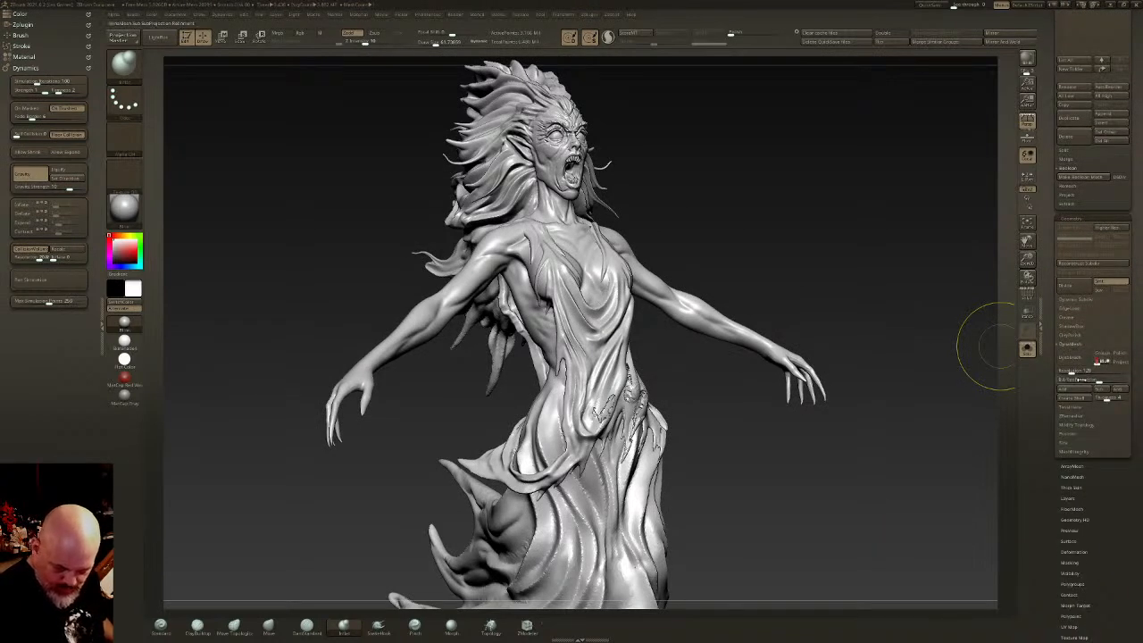
pyautogui.click(1087, 372)
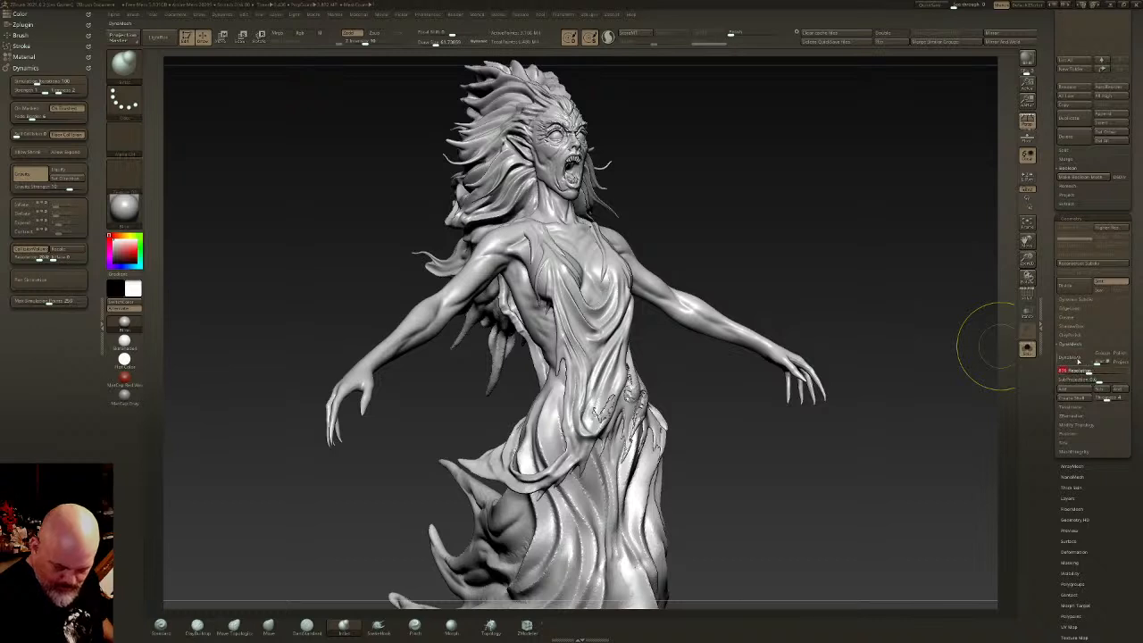
pyautogui.click(1076, 362)
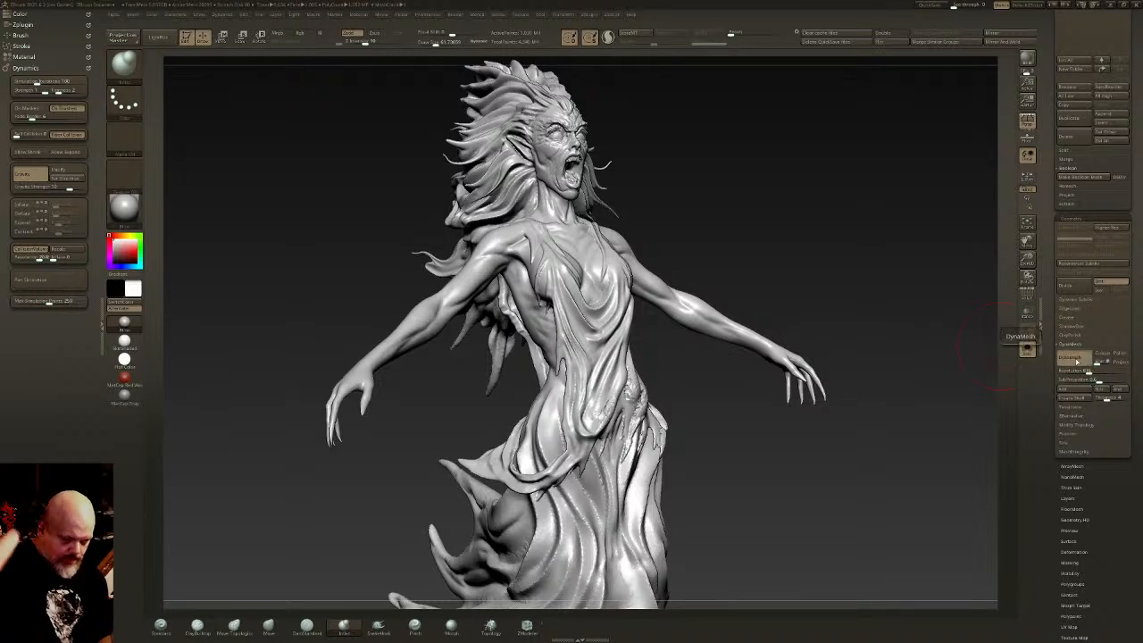
# - Smooth the lower front folds of the dress and inflate the thin torn edge at the figure's left hip
pyautogui.click(430, 42)
pyautogui.moveTo(625, 361)
pyautogui.keyDown('ctrl'); pyautogui.mouseDown(button='right')
pyautogui.moveTo(658, 408)
pyautogui.moveTo(643, 384)
pyautogui.mouseUp(button='right'); pyautogui.keyUp('ctrl')
pyautogui.moveTo(643, 384)
pyautogui.keyDown('shift'); pyautogui.mouseDown()
pyautogui.moveTo(655, 416)
pyautogui.moveTo(565, 453)
pyautogui.mouseUp(); pyautogui.keyUp('shift')
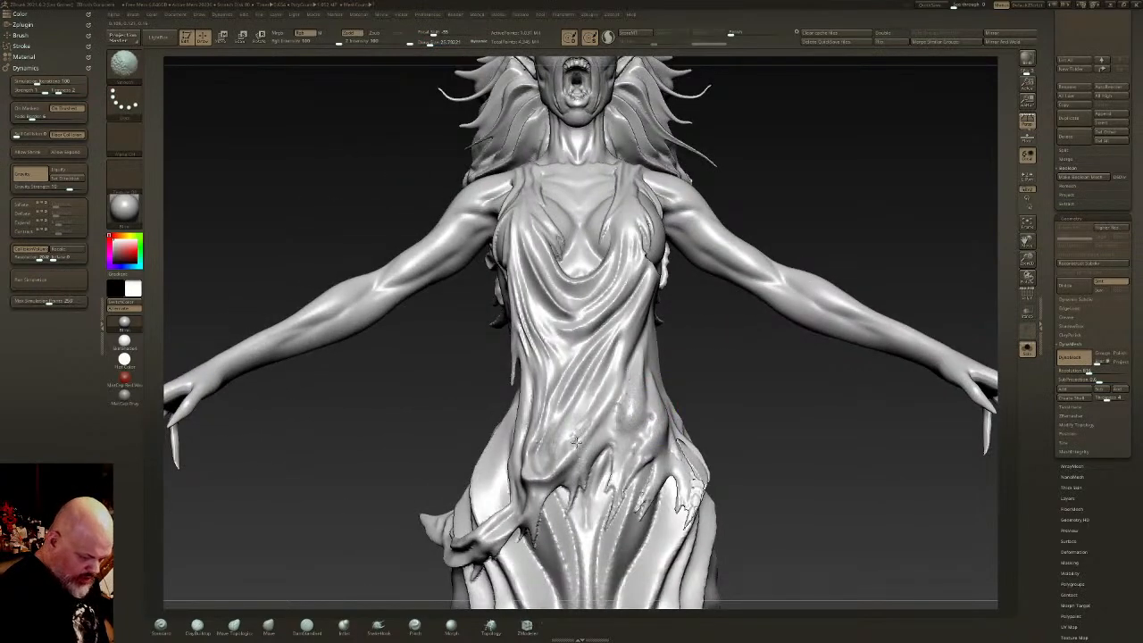
pyautogui.moveTo(669, 466)
pyautogui.mouseDown(button='right')
pyautogui.moveTo(656, 371)
pyautogui.moveTo(617, 380)
pyautogui.moveTo(496, 489)
pyautogui.mouseUp(button='right')
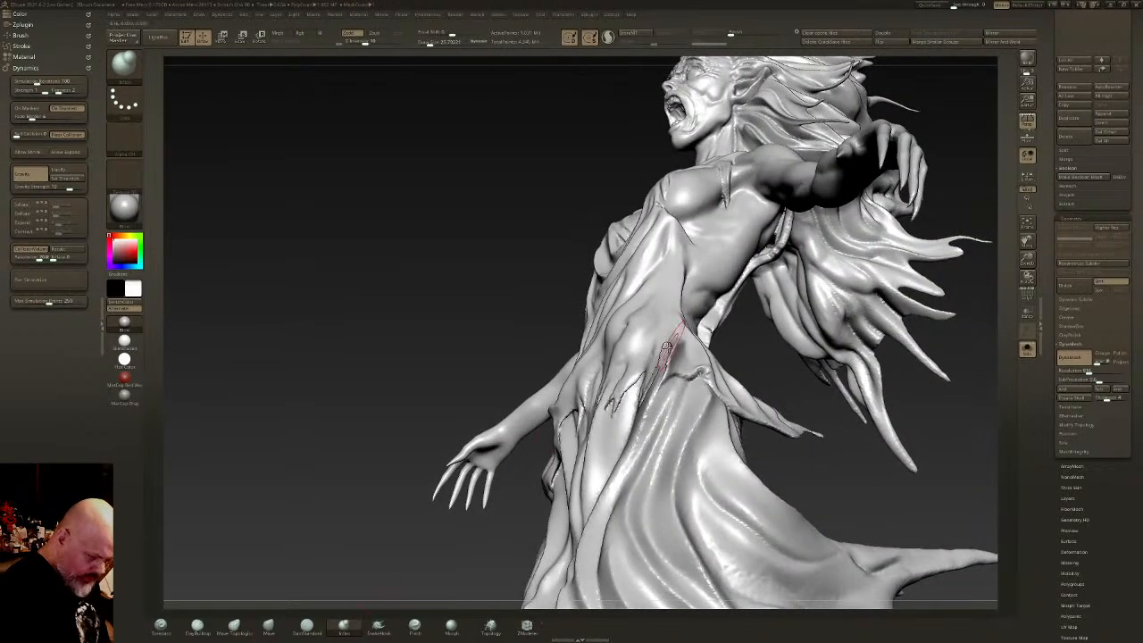
pyautogui.moveTo(659, 354); pyautogui.dragTo(643, 401)
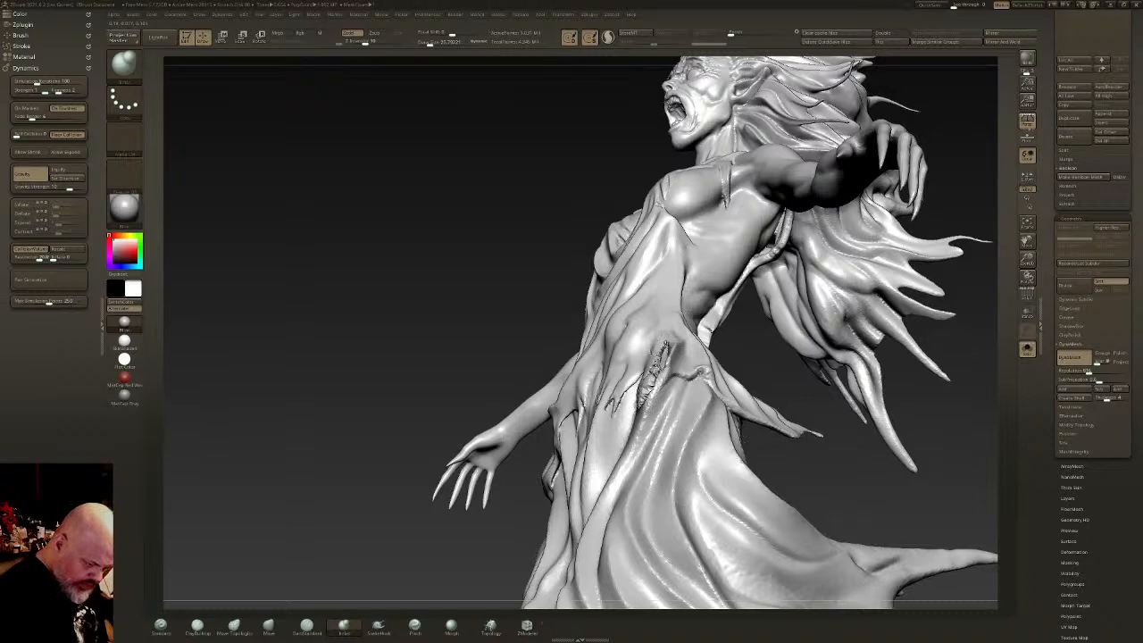
# - Examine the remeshed dress around the back, hips and front for holes and damaged edges
pyautogui.moveTo(668, 335)
pyautogui.mouseDown(button='right')
pyautogui.moveTo(663, 343)
pyautogui.moveTo(774, 352)
pyautogui.moveTo(696, 342)
pyautogui.moveTo(724, 336)
pyautogui.moveTo(712, 393)
pyautogui.moveTo(727, 373)
pyautogui.mouseUp(button='right')
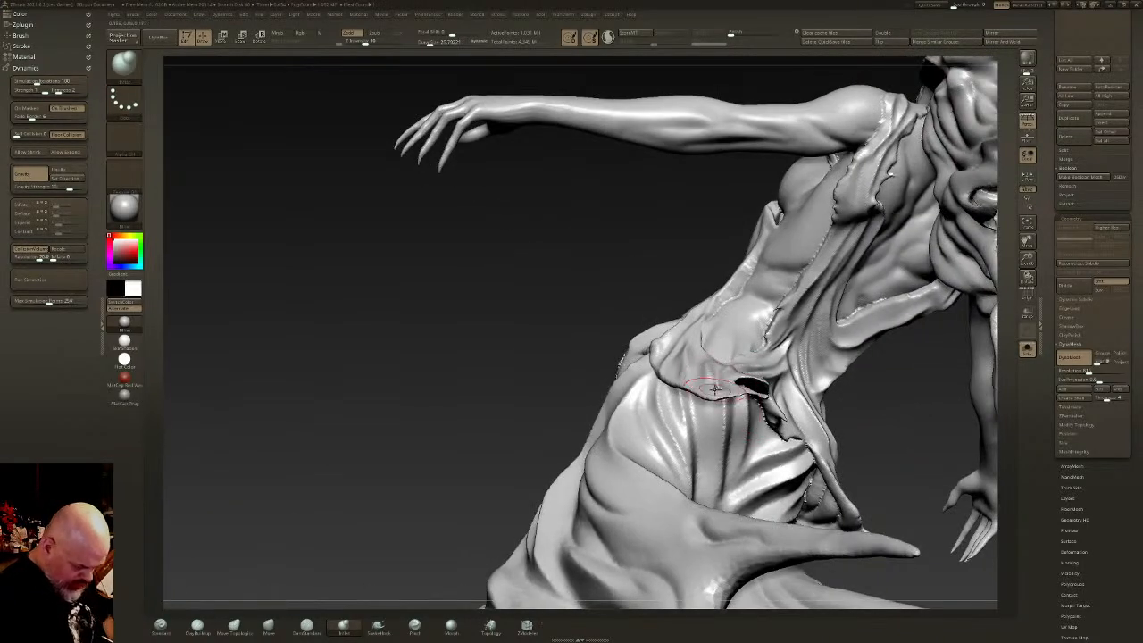
pyautogui.moveTo(773, 399); pyautogui.dragTo(775, 403, button='right')
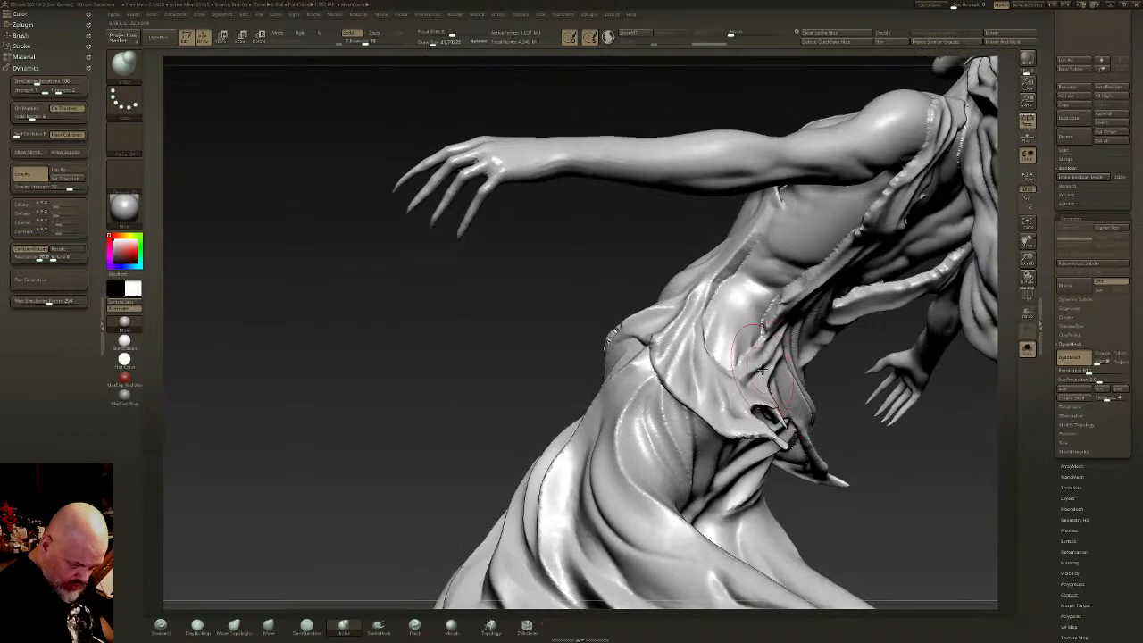
pyautogui.moveTo(750, 361); pyautogui.dragTo(727, 291, button='right')
pyautogui.moveTo(725, 248)
pyautogui.mouseDown(button='right')
pyautogui.moveTo(741, 228)
pyautogui.moveTo(716, 211)
pyautogui.moveTo(689, 330)
pyautogui.moveTo(441, 313)
pyautogui.moveTo(518, 290)
pyautogui.moveTo(562, 261)
pyautogui.moveTo(636, 431)
pyautogui.mouseUp(button='right')
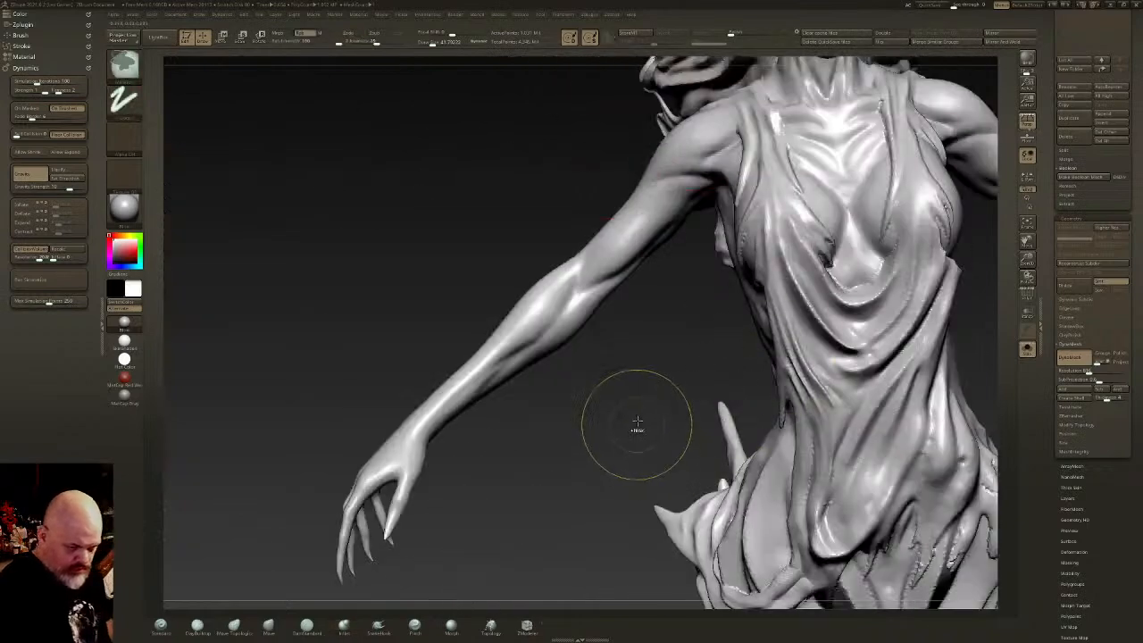
pyautogui.moveTo(718, 447); pyautogui.dragTo(766, 330, button='right')
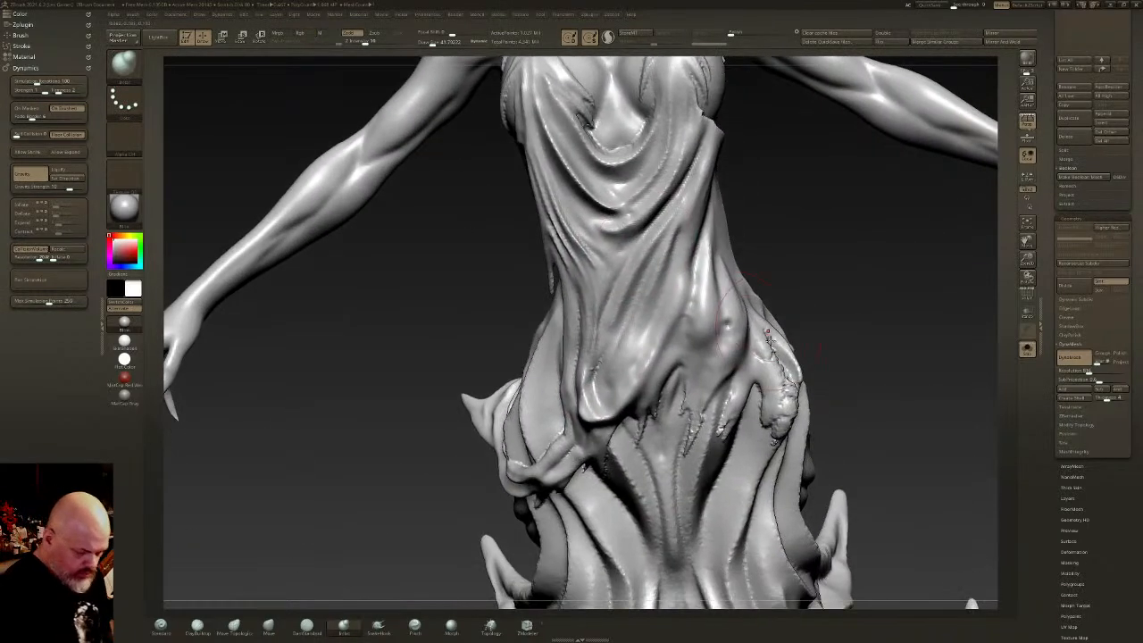
pyautogui.moveTo(734, 397); pyautogui.dragTo(603, 250, button='right')
pyautogui.keyDown('ctrl'); pyautogui.moveTo(618, 316); pyautogui.dragTo(604, 224, button='right'); pyautogui.keyUp('ctrl')
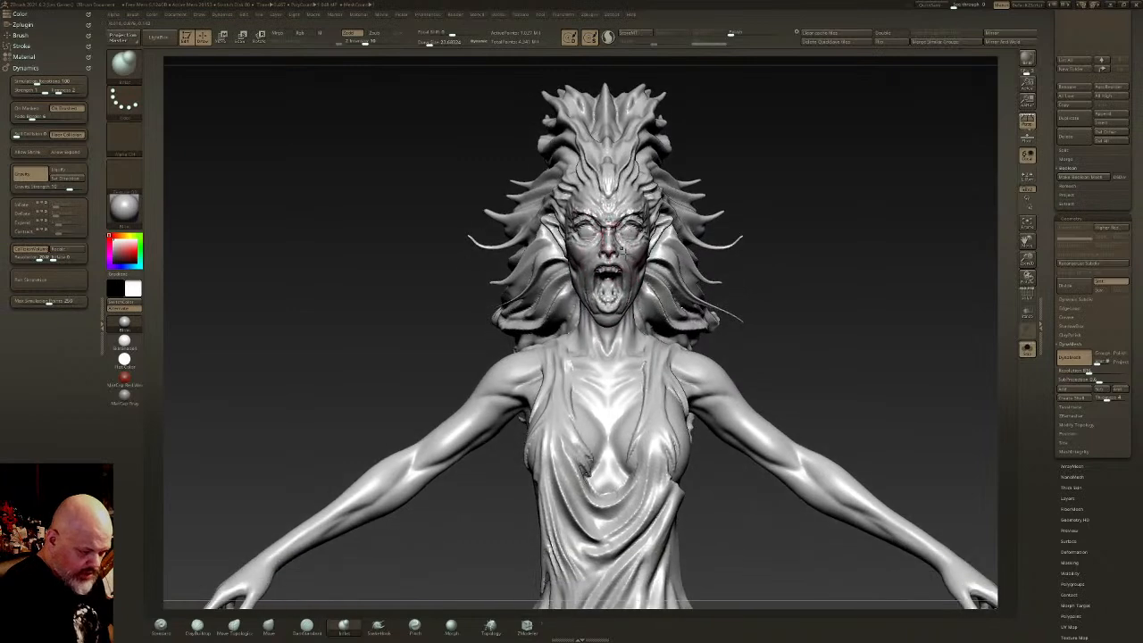
pyautogui.keyDown('alt'); pyautogui.moveTo(623, 295); pyautogui.dragTo(609, 162, button='right'); pyautogui.keyUp('alt')
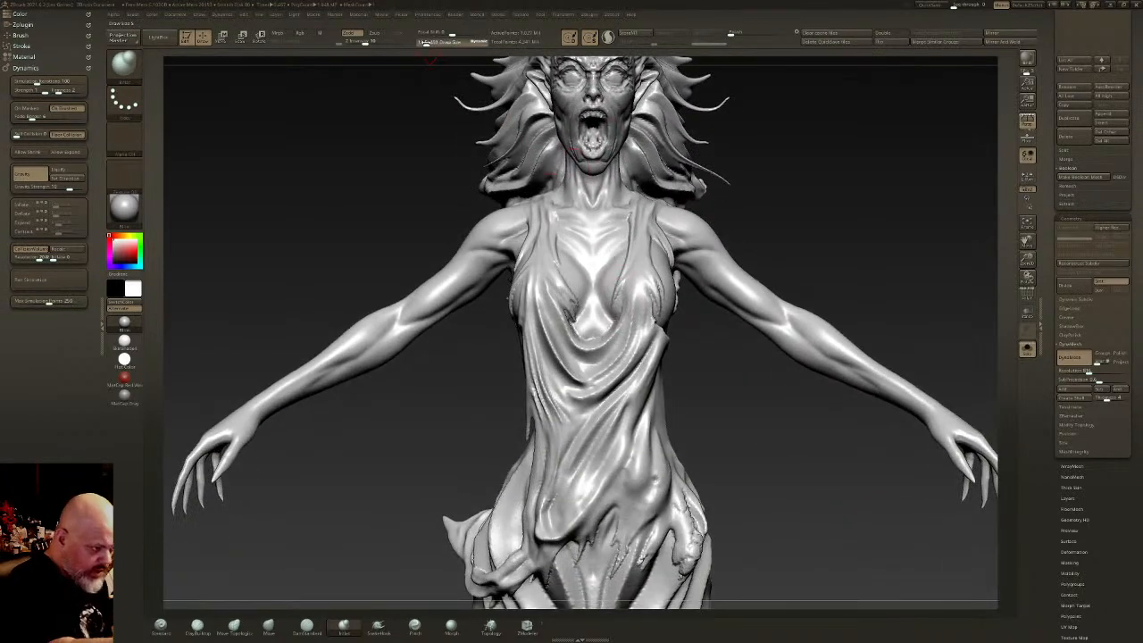
pyautogui.keyDown('alt'); pyautogui.moveTo(654, 432); pyautogui.dragTo(669, 379, button='right'); pyautogui.keyUp('alt')
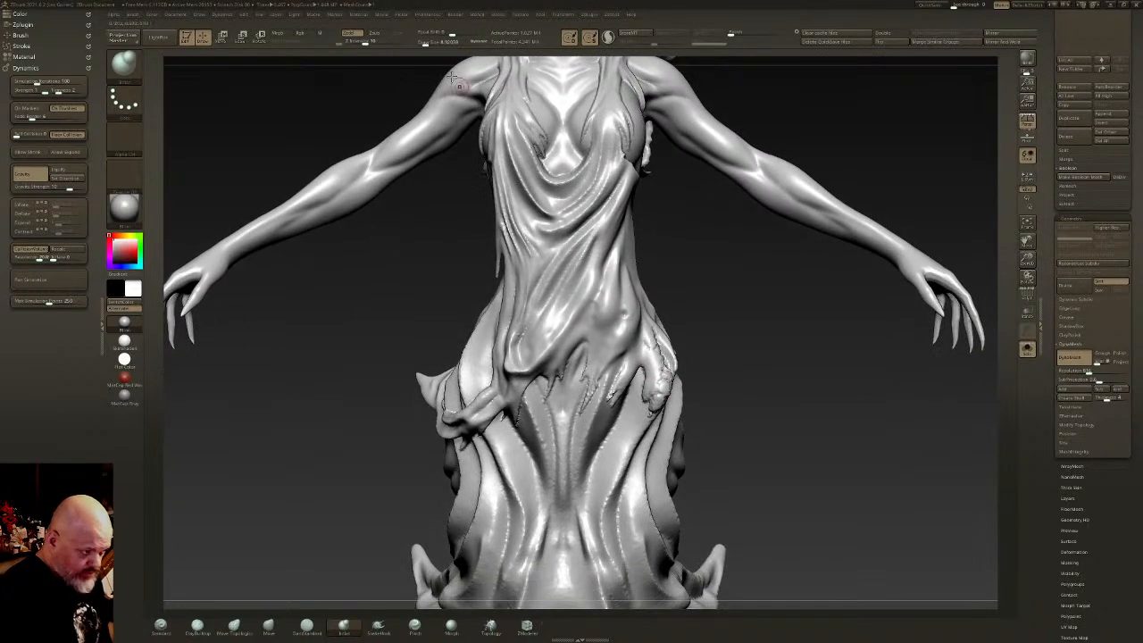
# - Deepen the torn cloth folds at the dress's hips with the DamStandard brush and smooth the lower edge
pyautogui.moveTo(541, 109); pyautogui.dragTo(670, 346, button='right')
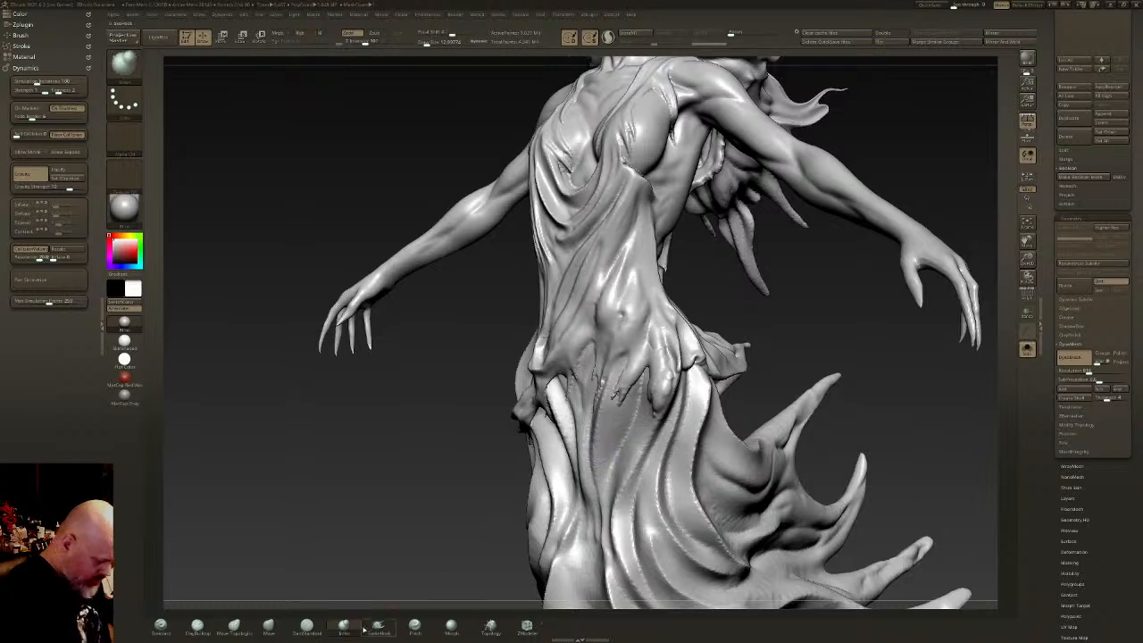
pyautogui.click(315, 633)
pyautogui.keyDown('ctrl'); pyautogui.moveTo(548, 358); pyautogui.dragTo(655, 341, button='right'); pyautogui.keyUp('ctrl')
pyautogui.moveTo(659, 342); pyautogui.dragTo(665, 381)
pyautogui.moveTo(665, 424); pyautogui.dragTo(647, 484)
pyautogui.keyDown('shift'); pyautogui.moveTo(600, 431); pyautogui.dragTo(587, 448); pyautogui.keyUp('shift')
pyautogui.moveTo(541, 420)
pyautogui.mouseDown(button='right')
pyautogui.moveTo(595, 408)
pyautogui.moveTo(544, 402)
pyautogui.mouseUp(button='right')
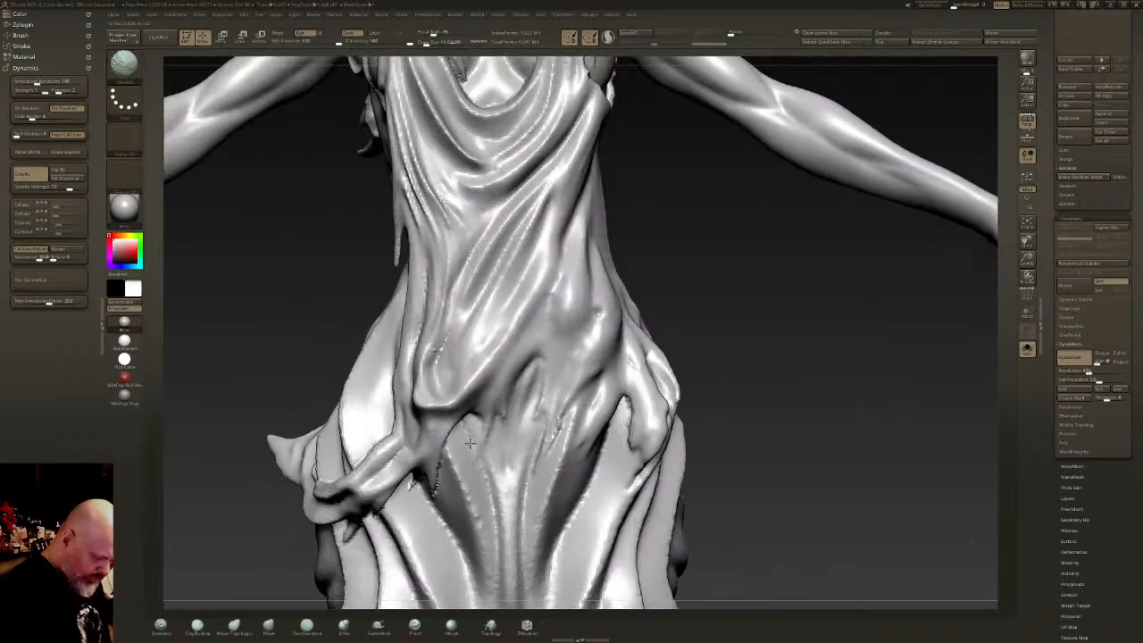
# - Examine the dress front from below and review the full figure's silhouette from the front
pyautogui.moveTo(465, 415)
pyautogui.keyDown('alt'); pyautogui.mouseDown(button='right')
pyautogui.moveTo(559, 324)
pyautogui.moveTo(500, 295)
pyautogui.moveTo(541, 329)
pyautogui.mouseUp(button='right'); pyautogui.keyUp('alt')
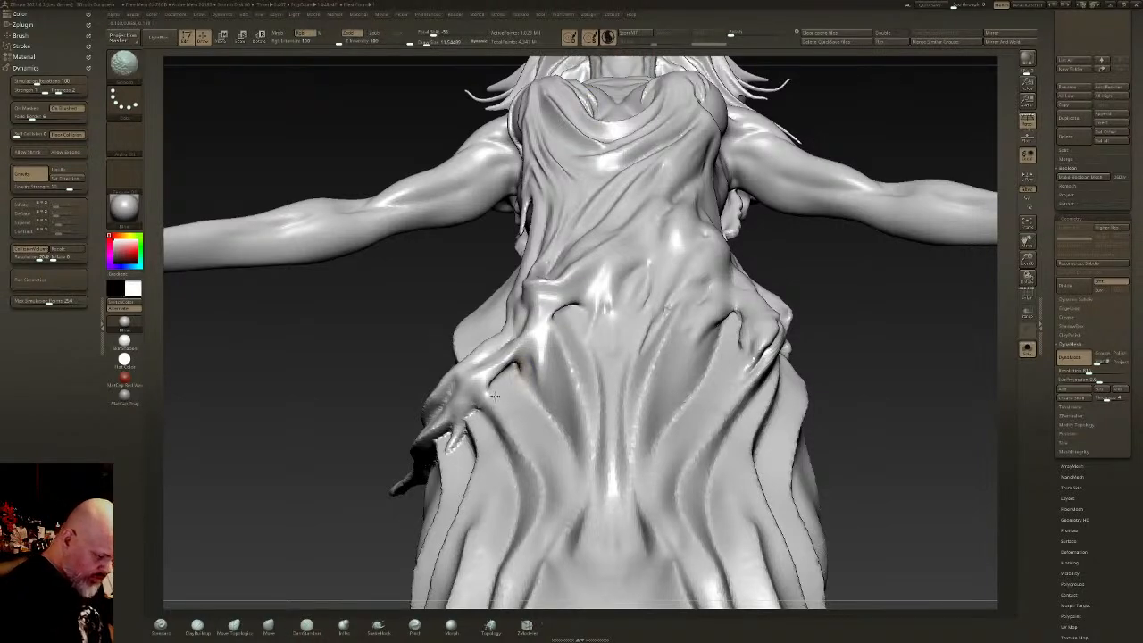
pyautogui.moveTo(490, 404)
pyautogui.mouseDown(button='right')
pyautogui.moveTo(720, 434)
pyautogui.moveTo(684, 435)
pyautogui.moveTo(734, 319)
pyautogui.moveTo(660, 409)
pyautogui.moveTo(792, 220)
pyautogui.moveTo(783, 212)
pyautogui.moveTo(706, 226)
pyautogui.moveTo(743, 253)
pyautogui.moveTo(717, 312)
pyautogui.mouseUp(button='right')
pyautogui.click(1026, 294)
pyautogui.click(1027, 296)
pyautogui.keyDown('alt'); pyautogui.moveTo(750, 255); pyautogui.dragTo(744, 341, button='right'); pyautogui.keyUp('alt')
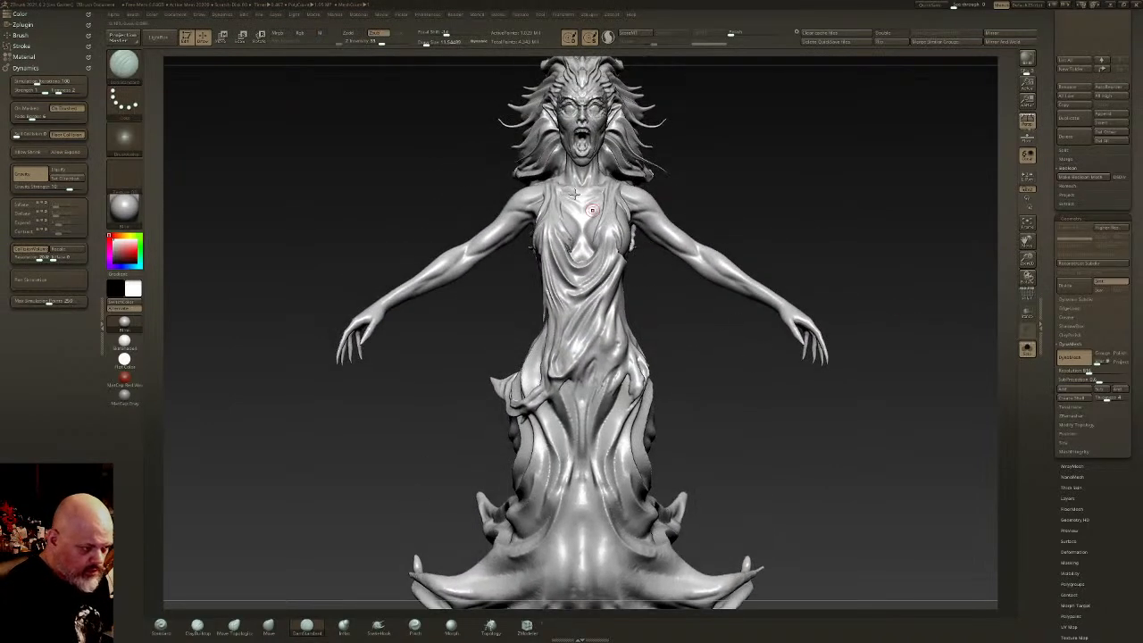
pyautogui.keyDown('alt'); pyautogui.moveTo(758, 217); pyautogui.dragTo(751, 287, button='right'); pyautogui.keyUp('alt')
pyautogui.moveTo(754, 239)
pyautogui.mouseDown(button='right')
pyautogui.moveTo(668, 239)
pyautogui.moveTo(755, 234)
pyautogui.mouseUp(button='right')
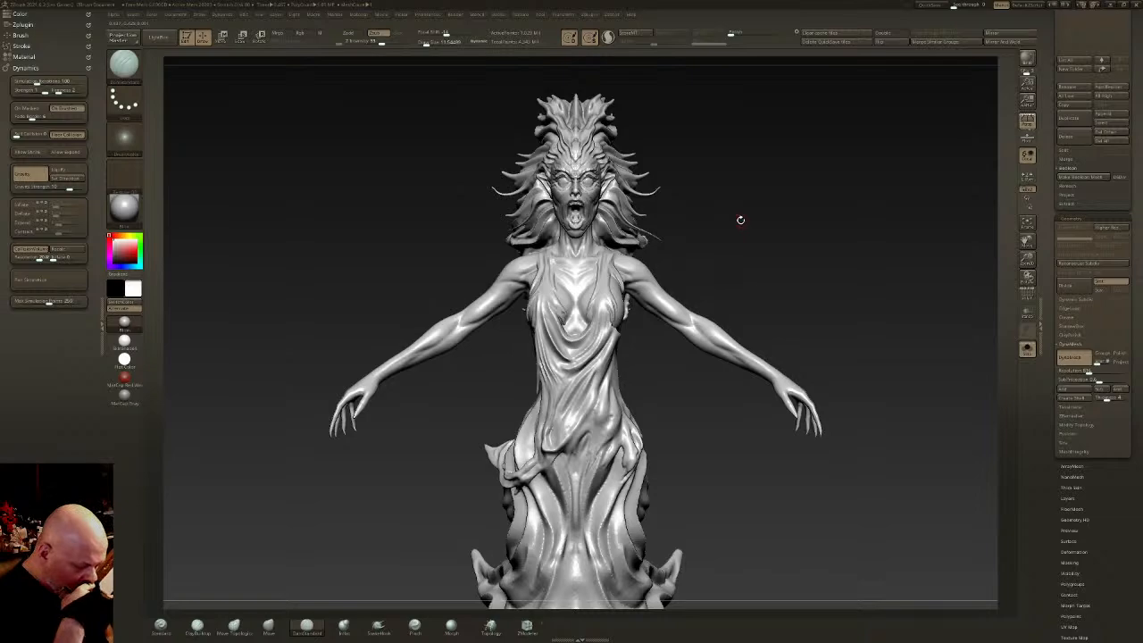
pyautogui.moveTo(740, 220)
pyautogui.mouseDown(button='right')
pyautogui.moveTo(650, 293)
pyautogui.moveTo(658, 301)
pyautogui.moveTo(738, 230)
pyautogui.moveTo(804, 255)
pyautogui.moveTo(661, 289)
pyautogui.moveTo(692, 282)
pyautogui.moveTo(635, 251)
pyautogui.mouseUp(button='right')
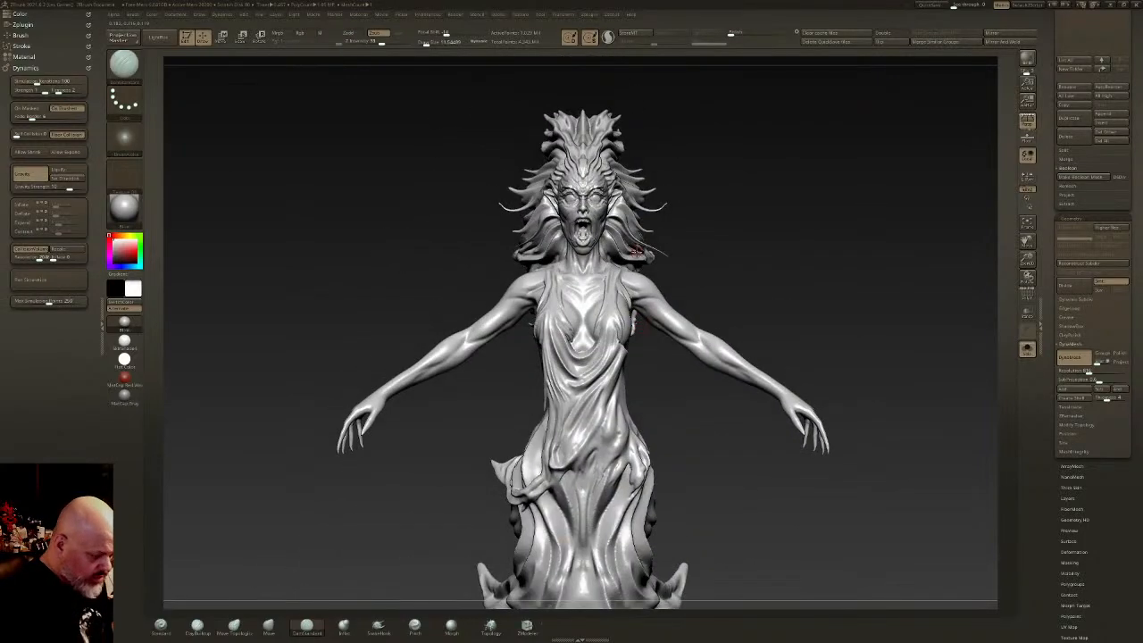
# - Mask the whole figure except her right arm and refine the mask border around the shoulder
pyautogui.press('w')
pyautogui.keyDown('ctrl'); pyautogui.moveTo(526, 300); pyautogui.dragTo(511, 308); pyautogui.keyUp('ctrl')
pyautogui.press('q')
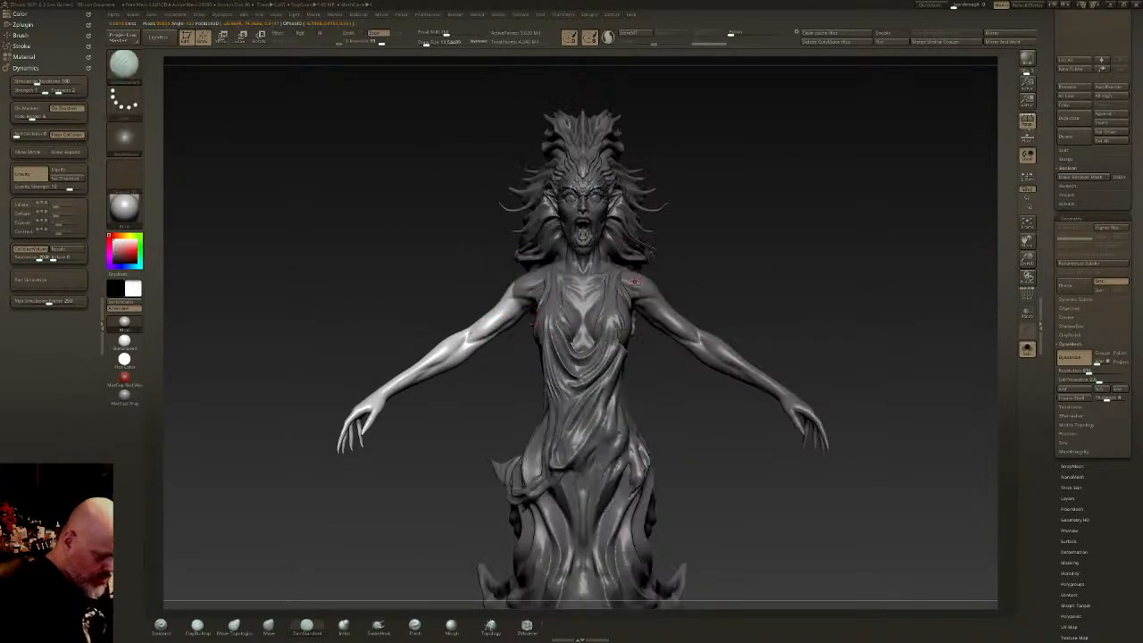
pyautogui.moveTo(547, 307); pyautogui.dragTo(656, 288, button='right')
pyautogui.moveTo(427, 43); pyautogui.dragTo(435, 43)
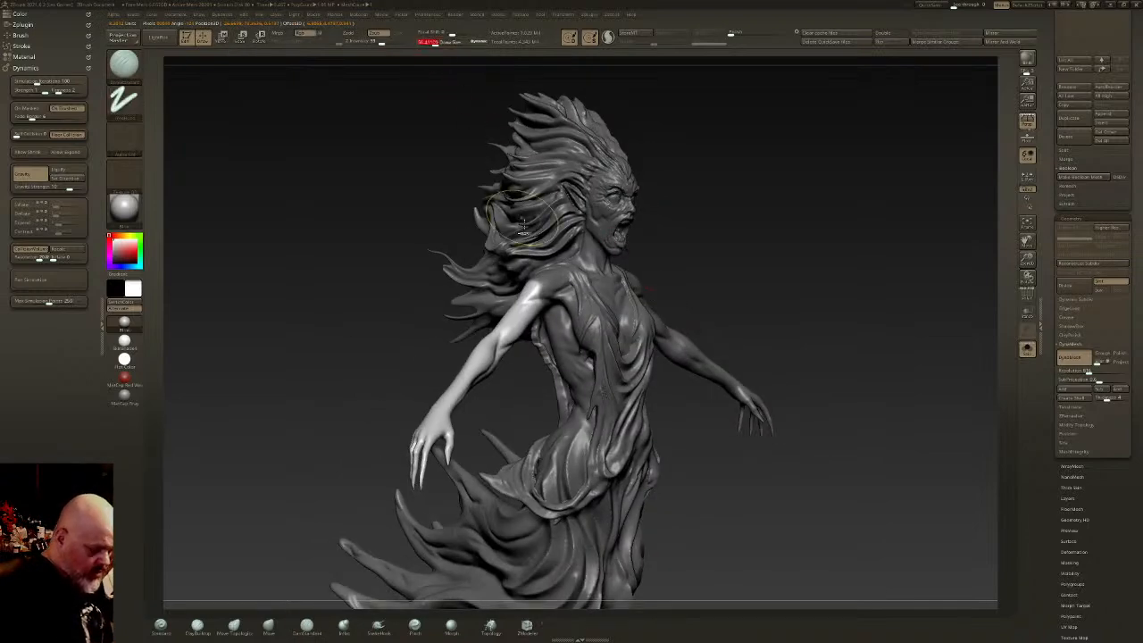
pyautogui.moveTo(543, 292); pyautogui.dragTo(616, 285, button='right')
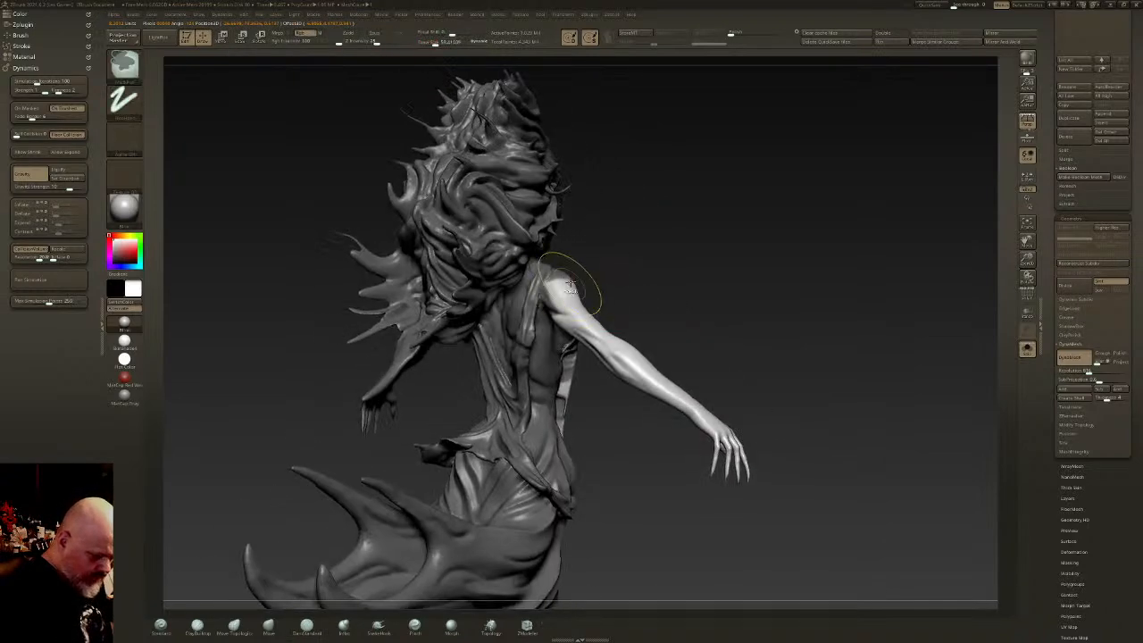
pyautogui.hotkey('ctrl', 'shift', 'a')
pyautogui.keyDown('ctrl'); pyautogui.click(572, 293); pyautogui.keyUp('ctrl')
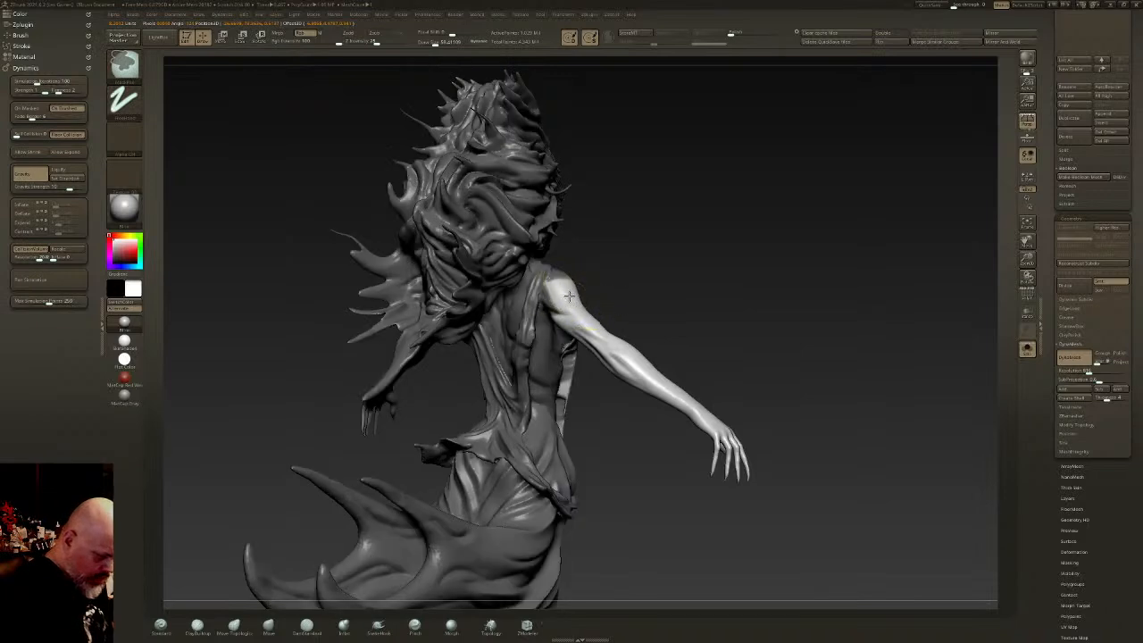
pyautogui.moveTo(555, 288); pyautogui.dragTo(592, 287, button='right')
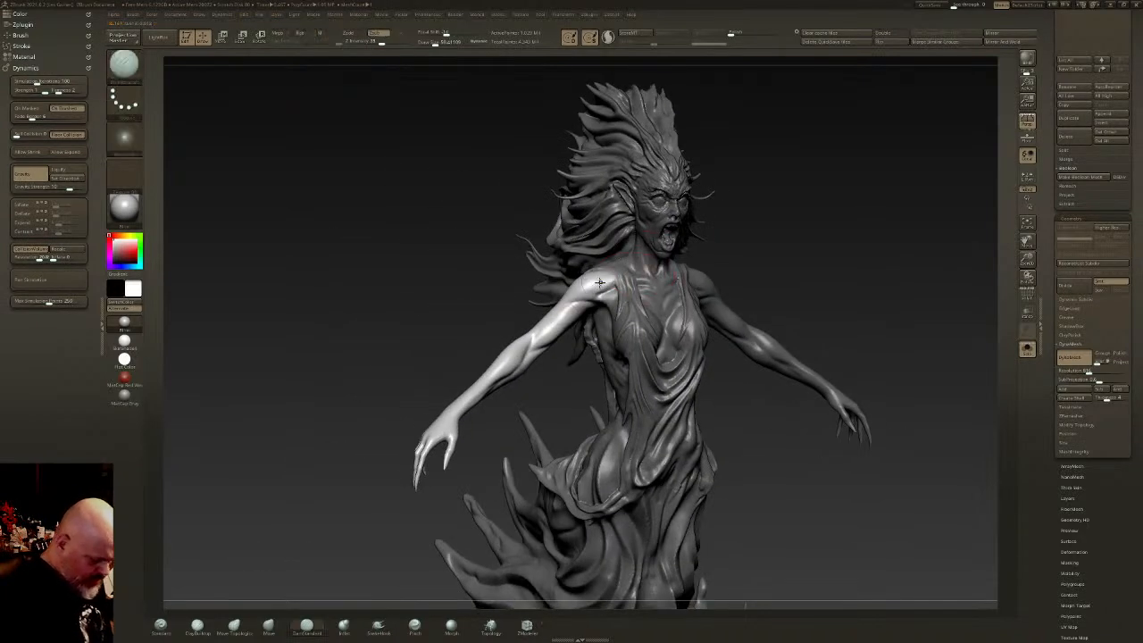
# - Place the transform gizmo's pivot at the right shoulder joint of the unmasked arm
pyautogui.press('w')
pyautogui.press('q')
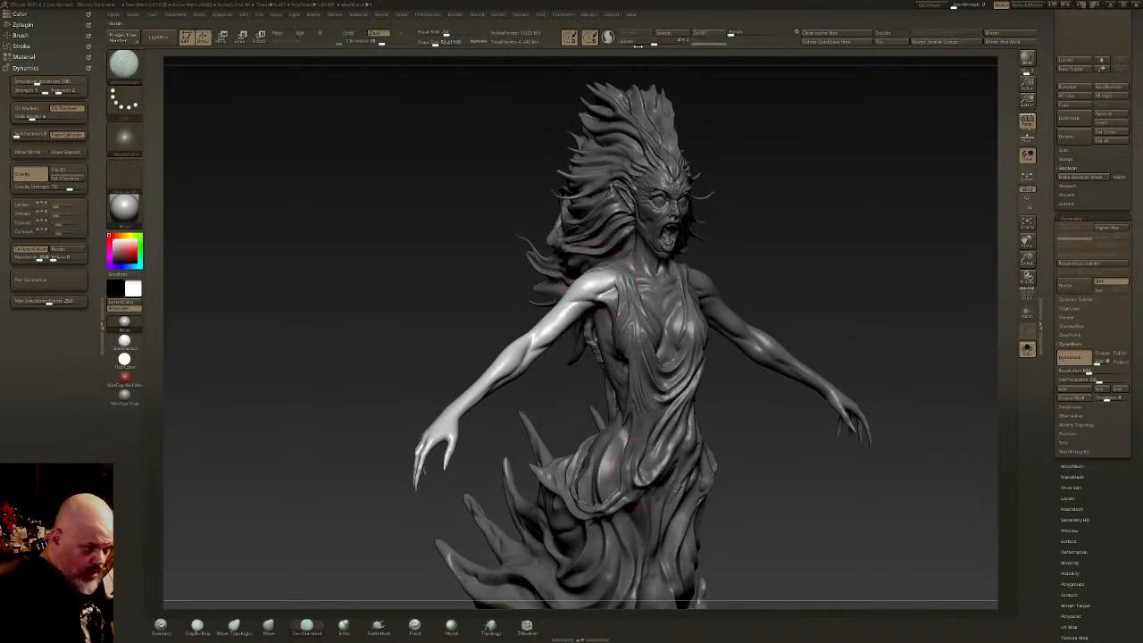
pyautogui.press('w')
pyautogui.click(603, 275)
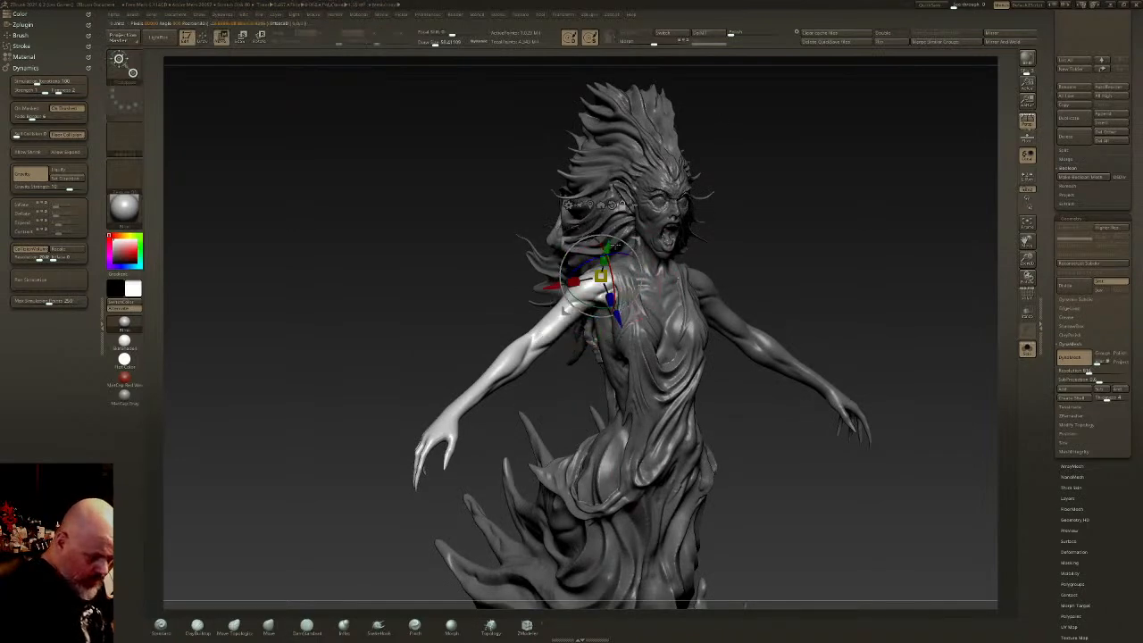
pyautogui.click(613, 206)
pyautogui.keyDown('shift'); pyautogui.moveTo(491, 283); pyautogui.dragTo(663, 282); pyautogui.keyUp('shift')
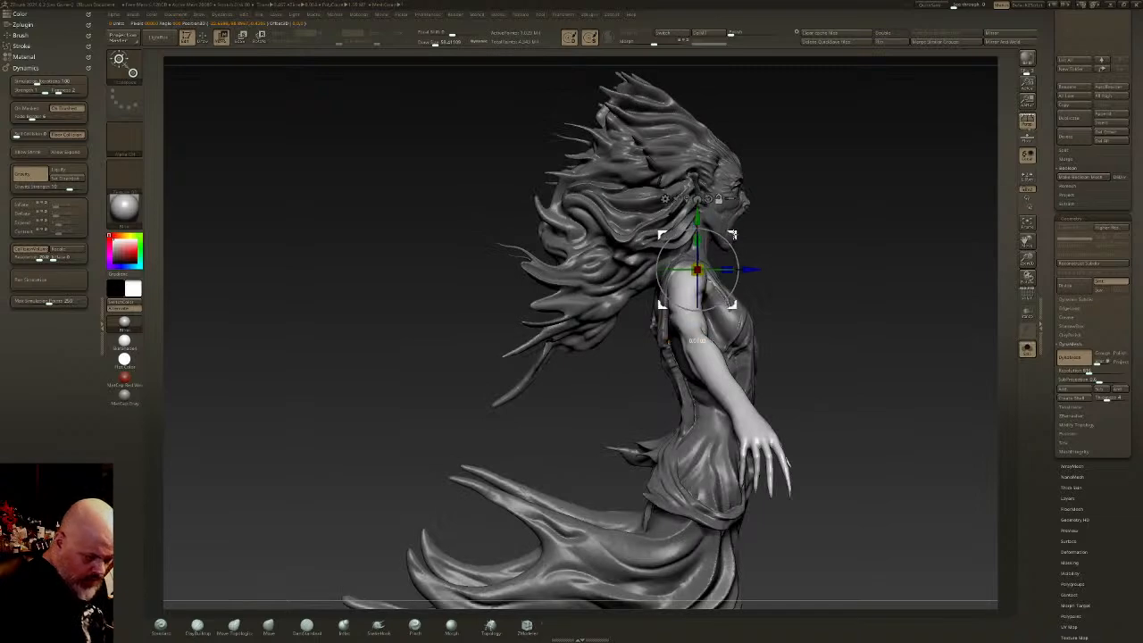
# - Rotate the right arm forward around the shoulder and clear the mask
pyautogui.keyDown('shift'); pyautogui.moveTo(879, 268); pyautogui.dragTo(727, 293); pyautogui.keyUp('shift')
pyautogui.moveTo(893, 313); pyautogui.dragTo(974, 399)
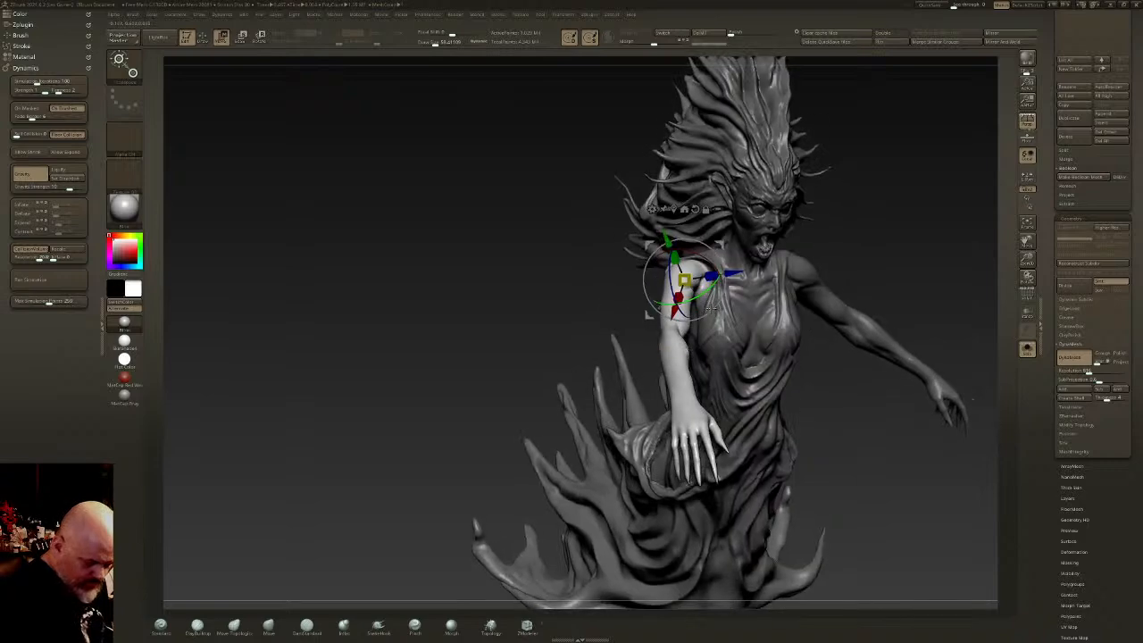
pyautogui.moveTo(701, 298); pyautogui.dragTo(709, 294)
pyautogui.moveTo(893, 375)
pyautogui.mouseDown()
pyautogui.moveTo(902, 505)
pyautogui.moveTo(893, 416)
pyautogui.moveTo(1000, 384)
pyautogui.moveTo(938, 357)
pyautogui.mouseUp()
pyautogui.press('q')
pyautogui.keyDown('alt'); pyautogui.moveTo(893, 268); pyautogui.dragTo(750, 281); pyautogui.keyUp('alt')
pyautogui.moveTo(804, 447)
pyautogui.mouseDown()
pyautogui.moveTo(813, 286)
pyautogui.moveTo(781, 263)
pyautogui.moveTo(795, 331)
pyautogui.mouseUp()
pyautogui.hotkey('ctrl', 'shift', 'a')
# - Rework the reposed right shoulder and armpit with the Smooth and Inflate brushes
pyautogui.moveTo(435, 42); pyautogui.dragTo(433, 42)
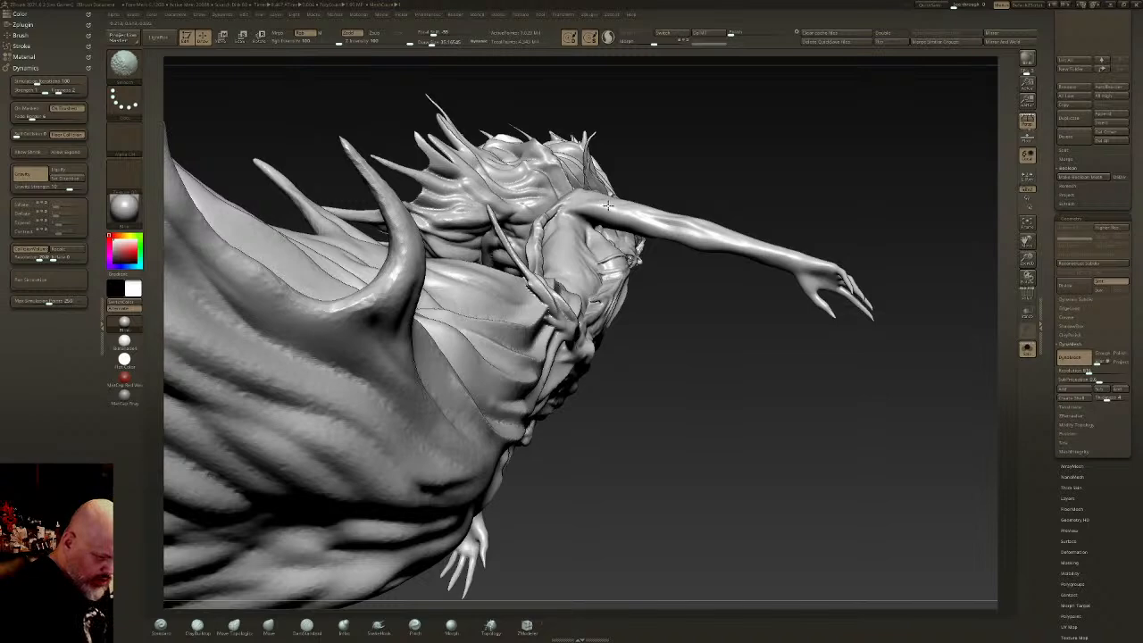
pyautogui.moveTo(598, 209); pyautogui.dragTo(615, 298, button='right')
pyautogui.moveTo(615, 207); pyautogui.dragTo(593, 307, button='right')
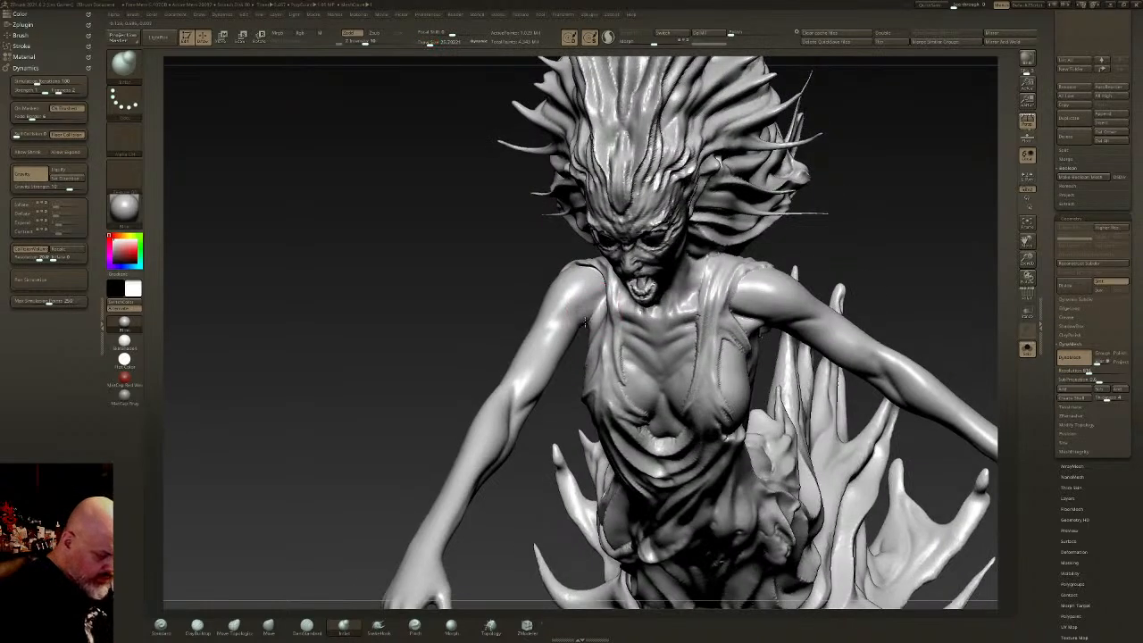
pyautogui.press('shift')
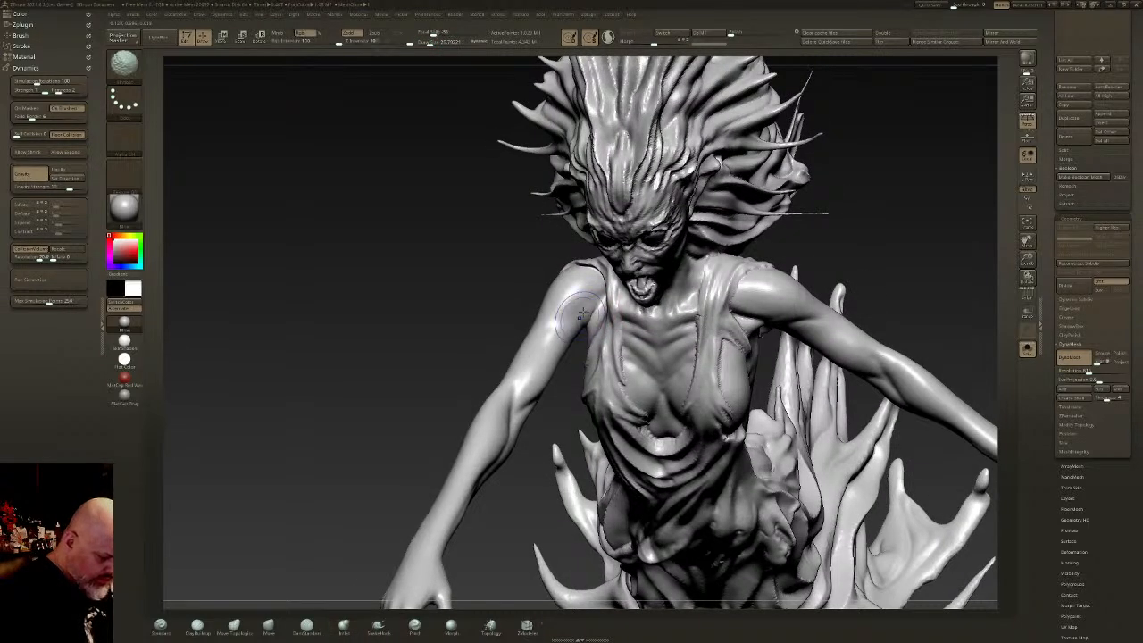
pyautogui.moveTo(579, 320); pyautogui.dragTo(513, 378, button='right')
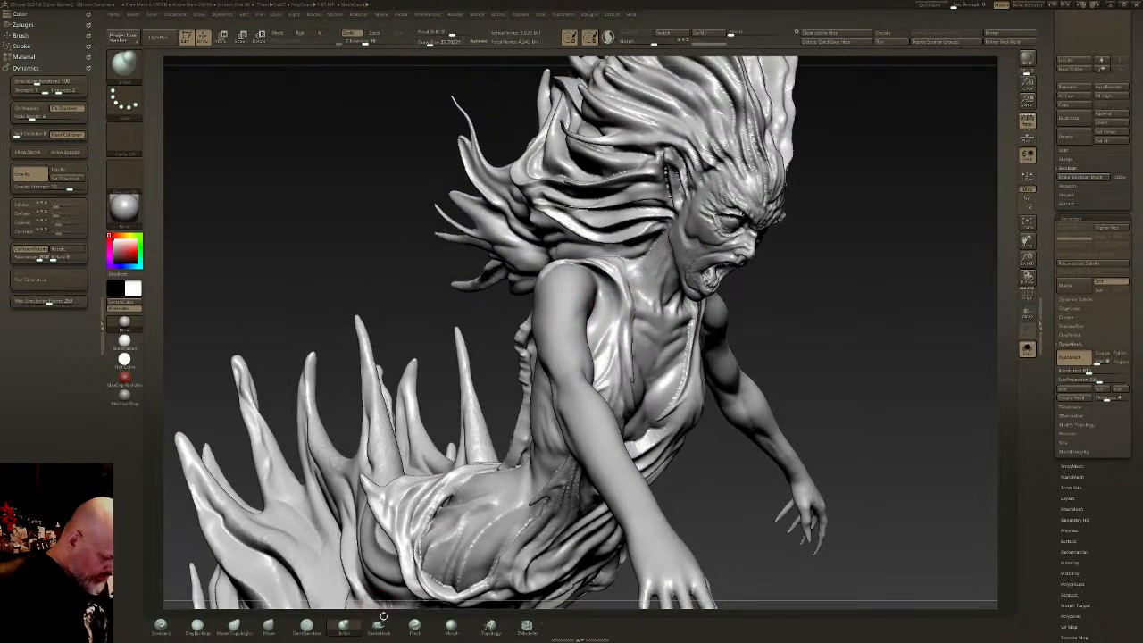
# - Mask everything except the dress strap and chest cloth on her right side and open the subtool projection settings
pyautogui.click(307, 624)
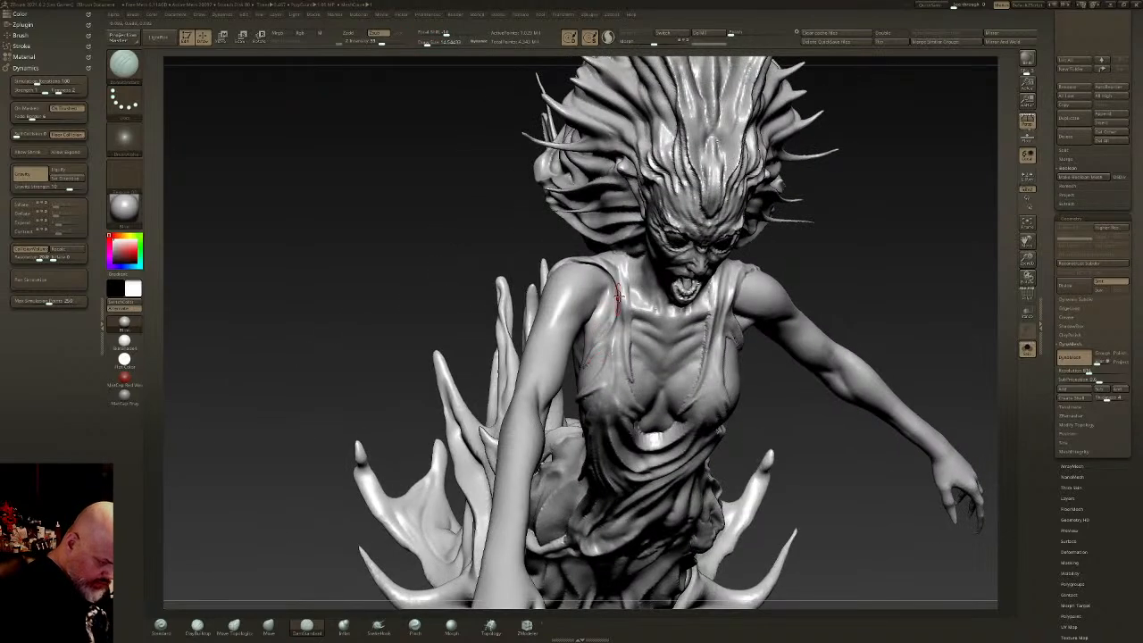
pyautogui.moveTo(618, 300)
pyautogui.keyDown('ctrl'); pyautogui.mouseDown()
pyautogui.moveTo(614, 350)
pyautogui.moveTo(593, 374)
pyautogui.moveTo(613, 354)
pyautogui.moveTo(650, 435)
pyautogui.mouseUp(); pyautogui.keyUp('ctrl')
pyautogui.keyDown('ctrl'); pyautogui.click(874, 196); pyautogui.keyUp('ctrl')
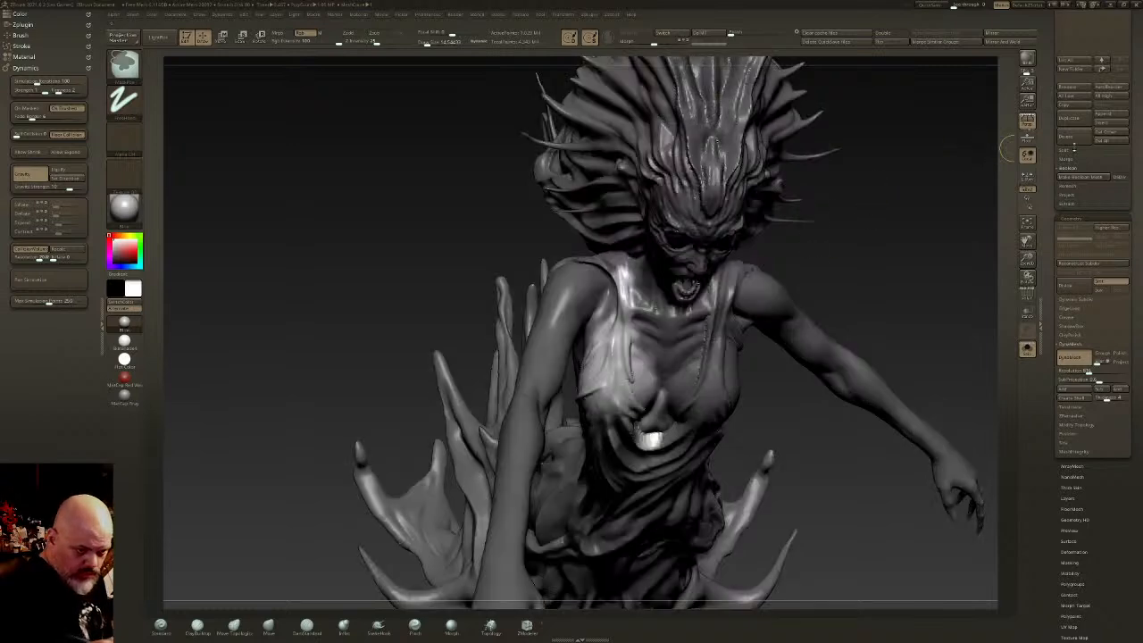
pyautogui.click(1070, 198)
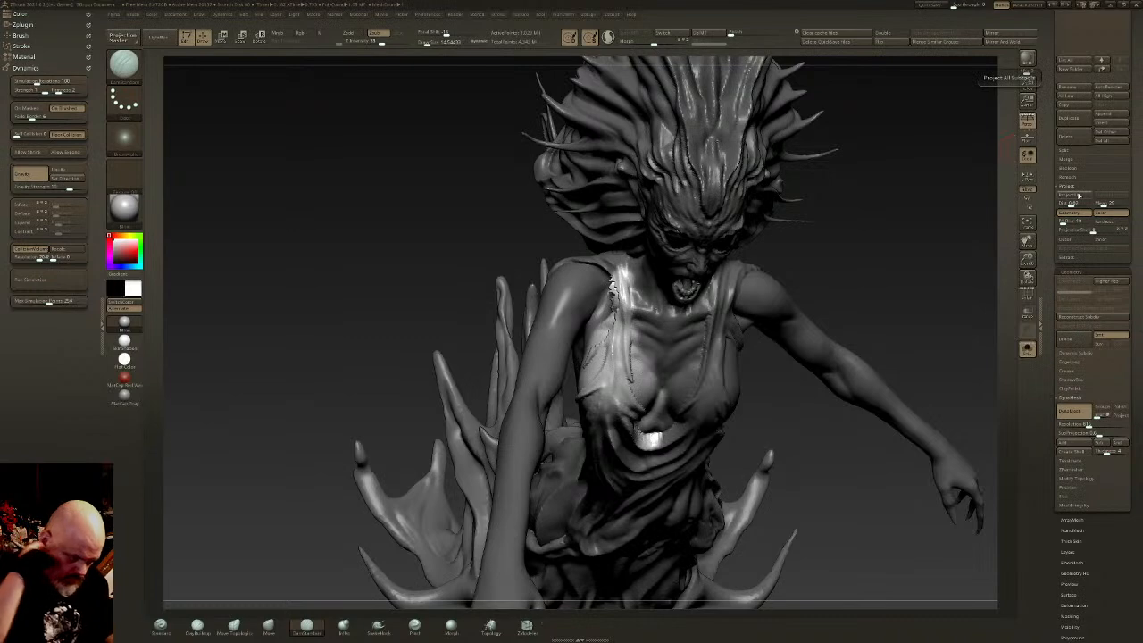
# - Smooth the dress strap edge and chest cloth beside the reposed right shoulder
pyautogui.moveTo(599, 349); pyautogui.dragTo(613, 308, button='right')
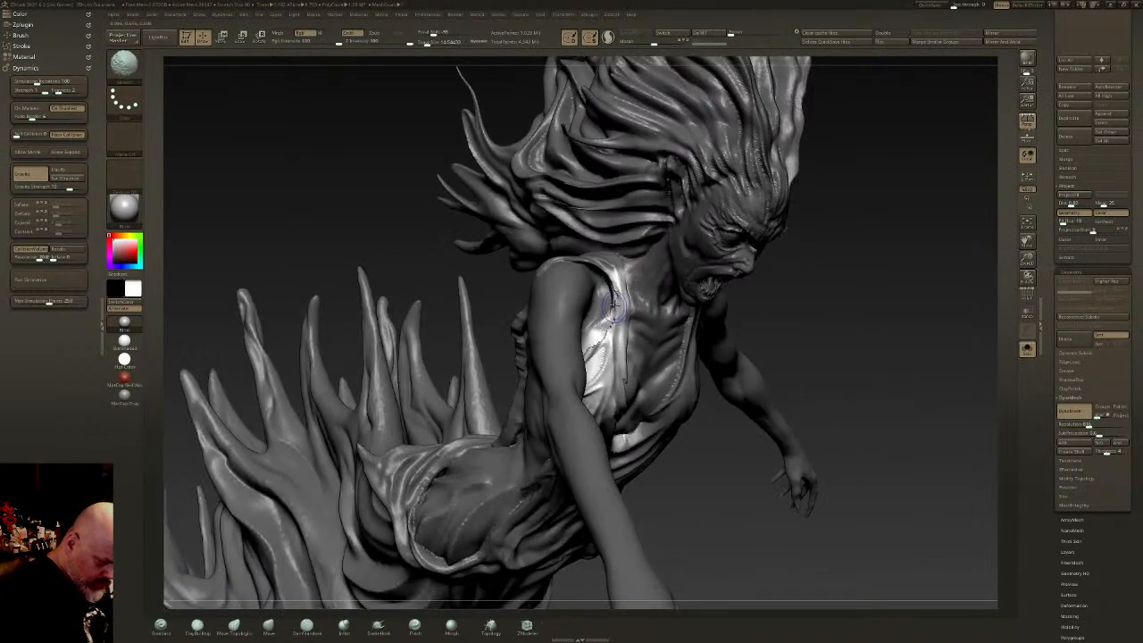
pyautogui.moveTo(611, 280); pyautogui.dragTo(609, 292)
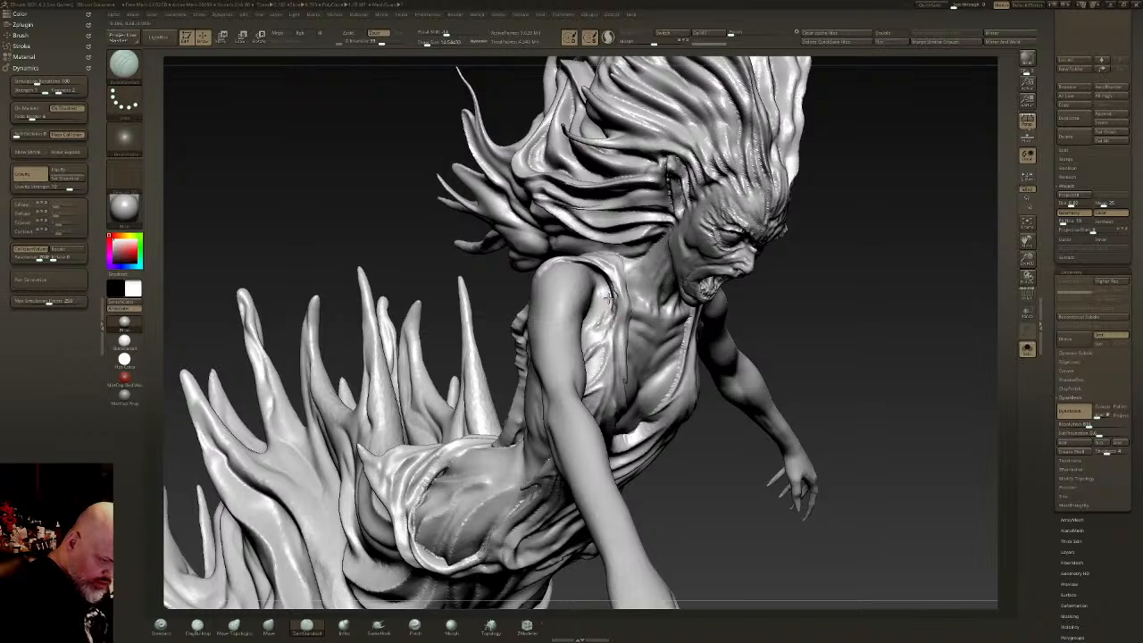
pyautogui.moveTo(593, 282)
pyautogui.mouseDown(button='right')
pyautogui.moveTo(628, 286)
pyautogui.moveTo(614, 261)
pyautogui.mouseUp(button='right')
pyautogui.keyDown('shift'); pyautogui.moveTo(620, 370); pyautogui.dragTo(622, 388); pyautogui.keyUp('shift')
pyautogui.moveTo(618, 379); pyautogui.dragTo(601, 329, button='right')
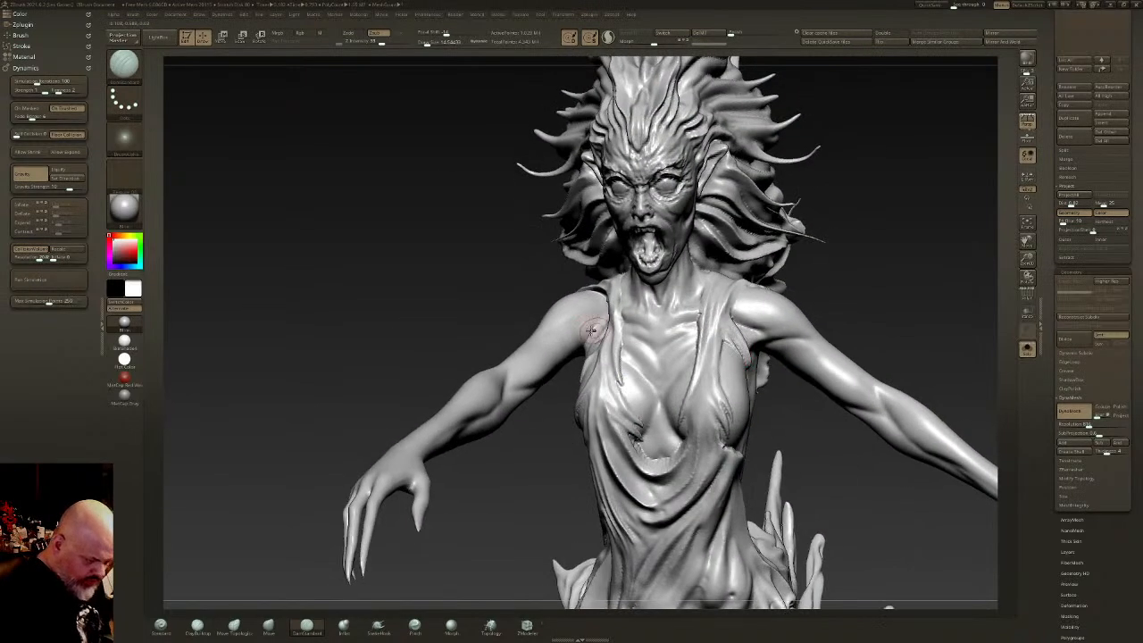
pyautogui.keyDown('shift'); pyautogui.moveTo(600, 330); pyautogui.dragTo(593, 334); pyautogui.keyUp('shift')
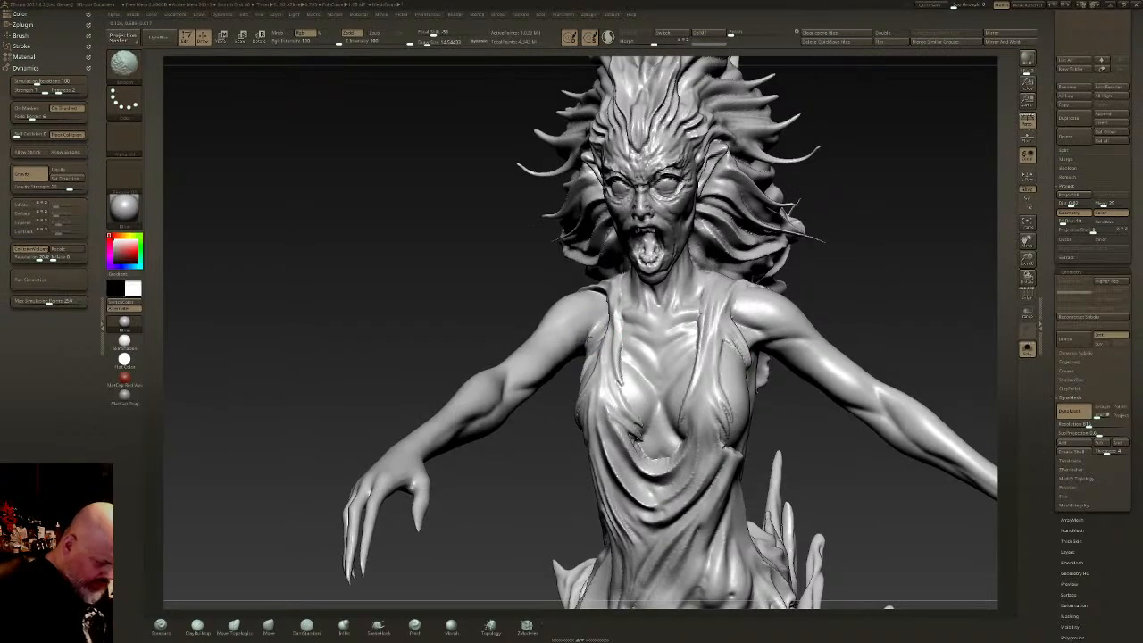
# - Smooth the stretched surface under the right arm where the armpit meets the dress
pyautogui.moveTo(591, 334); pyautogui.dragTo(600, 298, button='right')
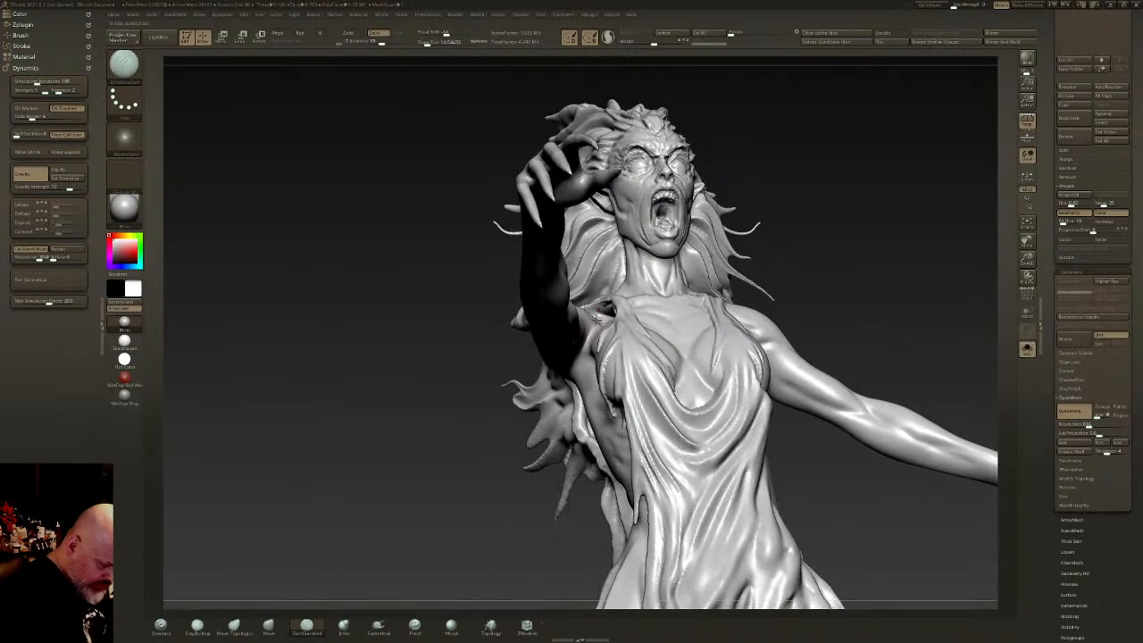
pyautogui.keyDown('shift'); pyautogui.moveTo(579, 345); pyautogui.dragTo(584, 337); pyautogui.keyUp('shift')
pyautogui.moveTo(584, 338); pyautogui.dragTo(591, 308, button='right')
pyautogui.keyDown('shift'); pyautogui.moveTo(591, 312); pyautogui.dragTo(593, 327); pyautogui.keyUp('shift')
pyautogui.moveTo(593, 332)
pyautogui.mouseDown(button='right')
pyautogui.moveTo(545, 464)
pyautogui.moveTo(550, 393)
pyautogui.moveTo(585, 344)
pyautogui.moveTo(588, 407)
pyautogui.mouseUp(button='right')
# - Smooth the right hand's fingers and carve creases across the wrist with the DamStandard brush
pyautogui.moveTo(533, 370)
pyautogui.mouseDown(button='right')
pyautogui.moveTo(577, 412)
pyautogui.moveTo(571, 278)
pyautogui.moveTo(554, 282)
pyautogui.mouseUp(button='right')
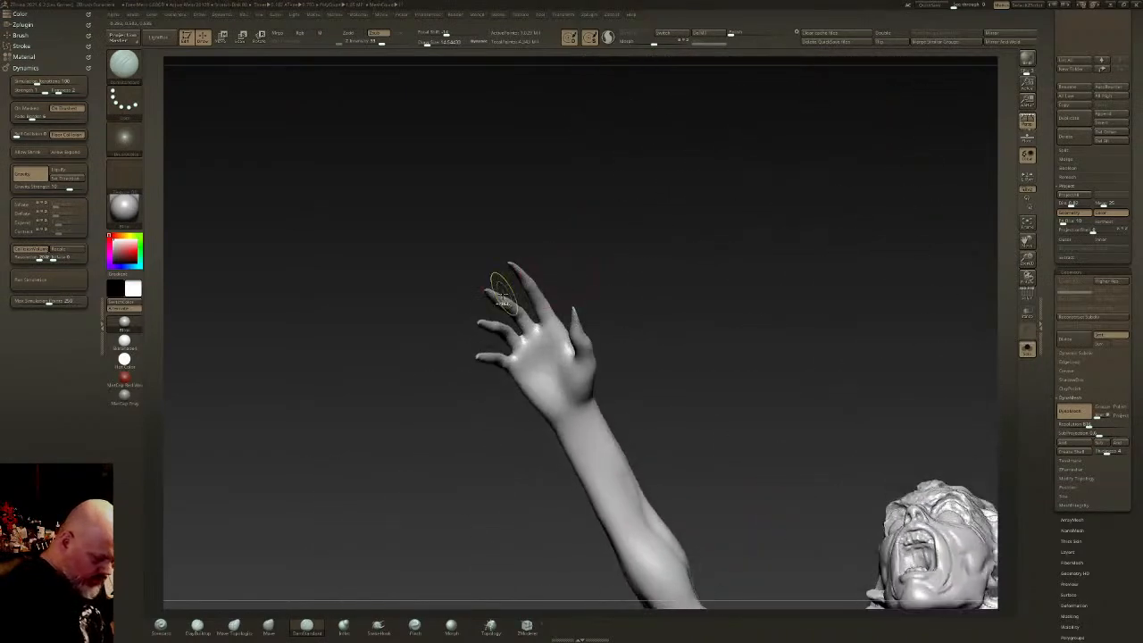
pyautogui.keyDown('shift'); pyautogui.moveTo(477, 298); pyautogui.dragTo(483, 301); pyautogui.keyUp('shift')
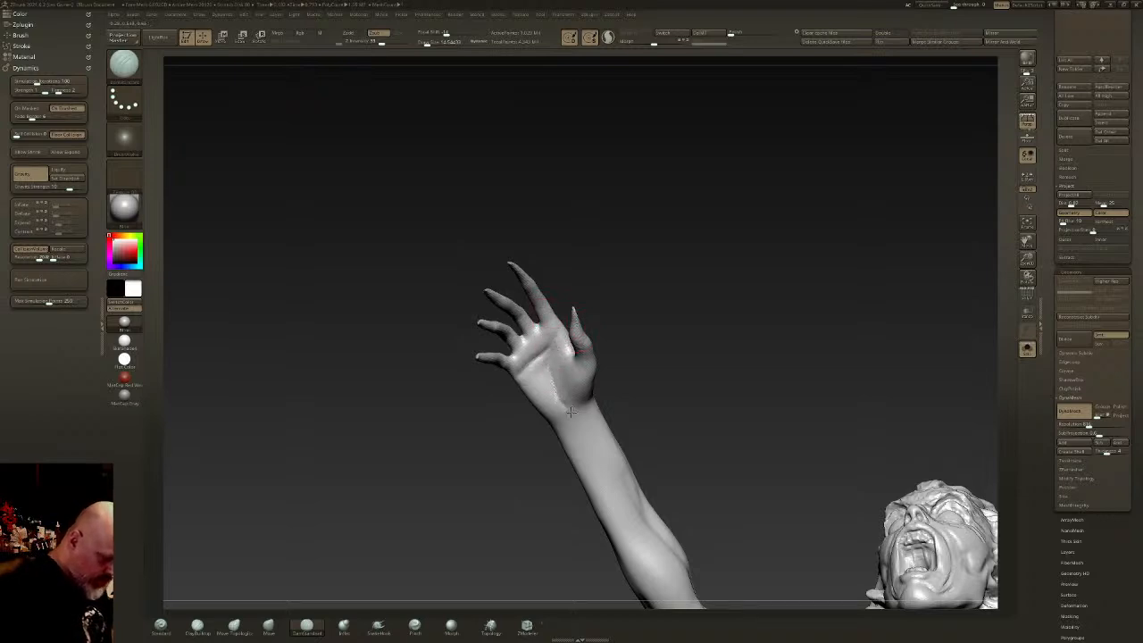
pyautogui.moveTo(560, 422); pyautogui.dragTo(586, 420)
pyautogui.moveTo(587, 420); pyautogui.dragTo(534, 398, button='right')
pyautogui.moveTo(537, 420); pyautogui.dragTo(566, 433)
pyautogui.moveTo(566, 432)
pyautogui.mouseDown(button='right')
pyautogui.moveTo(576, 420)
pyautogui.moveTo(643, 411)
pyautogui.mouseUp(button='right')
pyautogui.moveTo(531, 436); pyautogui.dragTo(552, 427)
# - Carve tendon grooves along the inner right forearm below the wrist
pyautogui.moveTo(556, 393); pyautogui.dragTo(480, 406, button='right')
pyautogui.moveTo(481, 504)
pyautogui.mouseDown(button='right')
pyautogui.moveTo(508, 438)
pyautogui.moveTo(526, 453)
pyautogui.moveTo(525, 384)
pyautogui.moveTo(501, 383)
pyautogui.mouseUp(button='right')
pyautogui.moveTo(508, 354); pyautogui.dragTo(500, 446)
pyautogui.moveTo(500, 446); pyautogui.dragTo(474, 437, button='right')
pyautogui.moveTo(524, 346)
pyautogui.mouseDown()
pyautogui.moveTo(507, 465)
pyautogui.moveTo(518, 393)
pyautogui.mouseUp()
pyautogui.moveTo(607, 384)
pyautogui.mouseDown(button='right')
pyautogui.moveTo(531, 379)
pyautogui.moveTo(602, 207)
pyautogui.mouseUp(button='right')
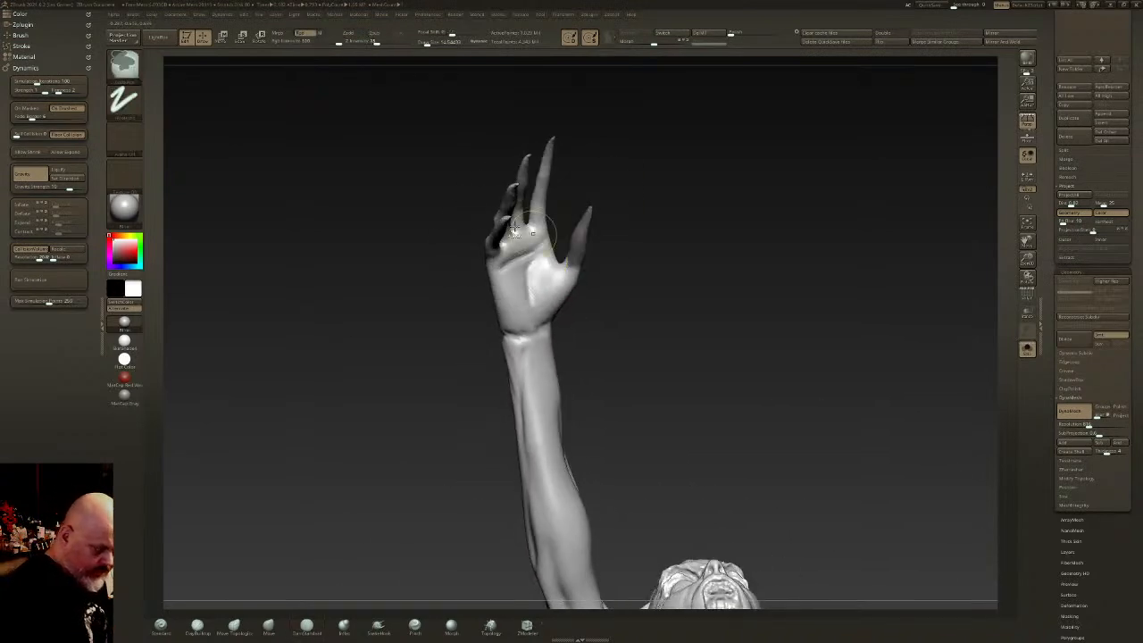
# - Switch the masking brush to a lasso and mask everything except the right thumb
pyautogui.click(136, 66)
pyautogui.click(245, 114)
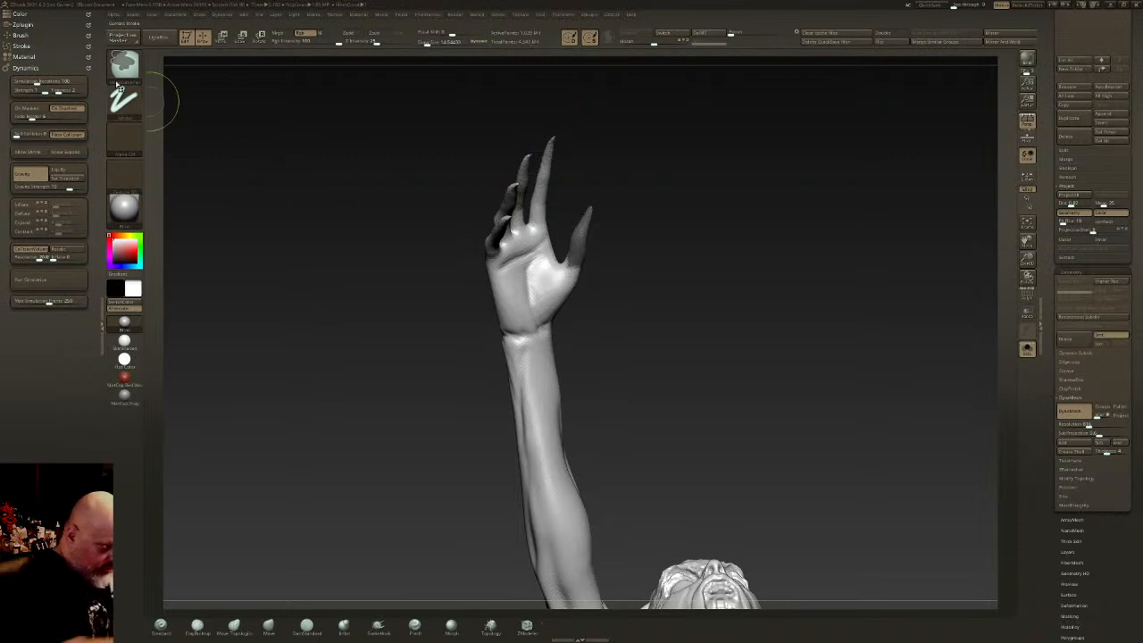
pyautogui.press('b')
pyautogui.click(282, 111)
pyautogui.keyDown('ctrl'); pyautogui.moveTo(543, 263); pyautogui.dragTo(611, 205); pyautogui.keyUp('ctrl')
pyautogui.keyDown('ctrl'); pyautogui.click(661, 268); pyautogui.keyUp('ctrl')
# - Undo the first thumb transform, adjust the mask, repose the right thumb with the gizmo and clear the mask
pyautogui.press('w')
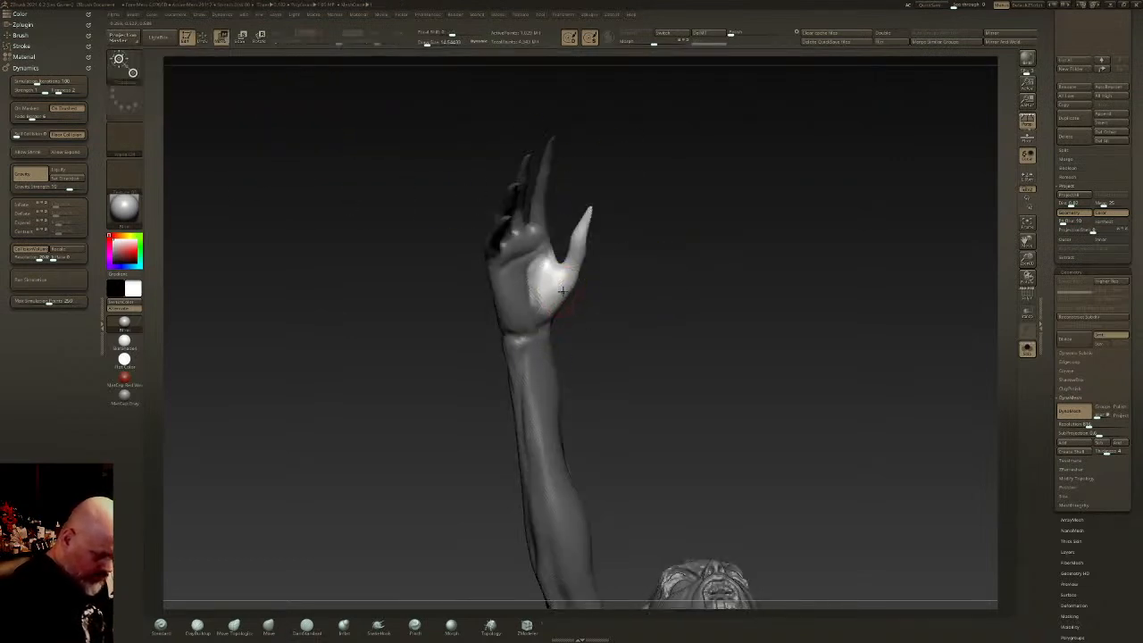
pyautogui.moveTo(586, 269); pyautogui.dragTo(590, 277)
pyautogui.hotkey('ctrl', 'z')
pyautogui.moveTo(568, 190)
pyautogui.keyDown('ctrl'); pyautogui.mouseDown()
pyautogui.moveTo(569, 257)
pyautogui.moveTo(505, 191)
pyautogui.mouseUp(); pyautogui.keyUp('ctrl')
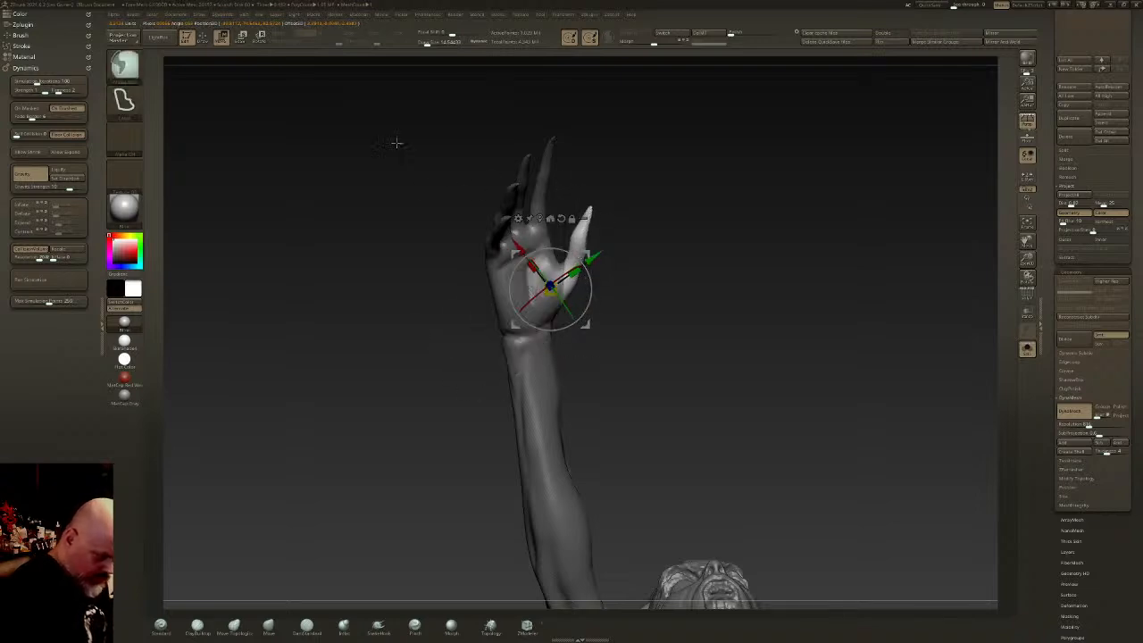
pyautogui.moveTo(585, 291)
pyautogui.mouseDown()
pyautogui.moveTo(601, 313)
pyautogui.moveTo(646, 261)
pyautogui.moveTo(541, 225)
pyautogui.moveTo(611, 266)
pyautogui.moveTo(564, 312)
pyautogui.moveTo(583, 286)
pyautogui.moveTo(623, 372)
pyautogui.moveTo(600, 350)
pyautogui.moveTo(645, 305)
pyautogui.moveTo(630, 286)
pyautogui.mouseUp()
pyautogui.press('q')
pyautogui.hotkey('ctrl', 'shift', 'a')
# - Mask everything except the outer half of the right little finger, bend that tip inward with the gizmo and clear the mask
pyautogui.moveTo(726, 255); pyautogui.dragTo(743, 248)
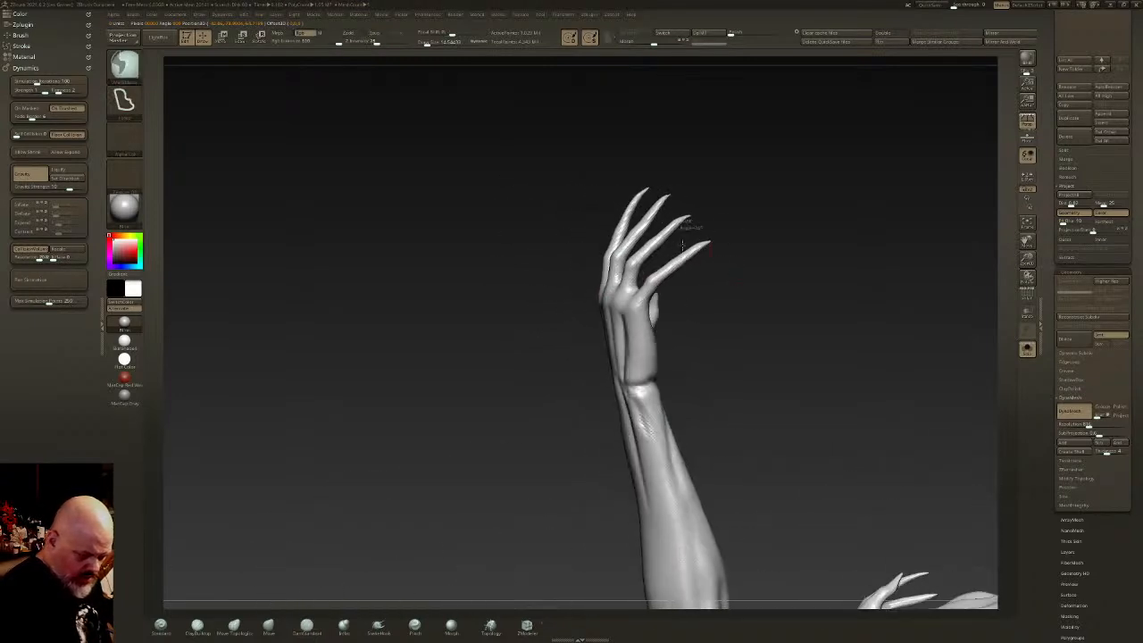
pyautogui.keyDown('ctrl'); pyautogui.moveTo(671, 280); pyautogui.dragTo(719, 270); pyautogui.keyUp('ctrl')
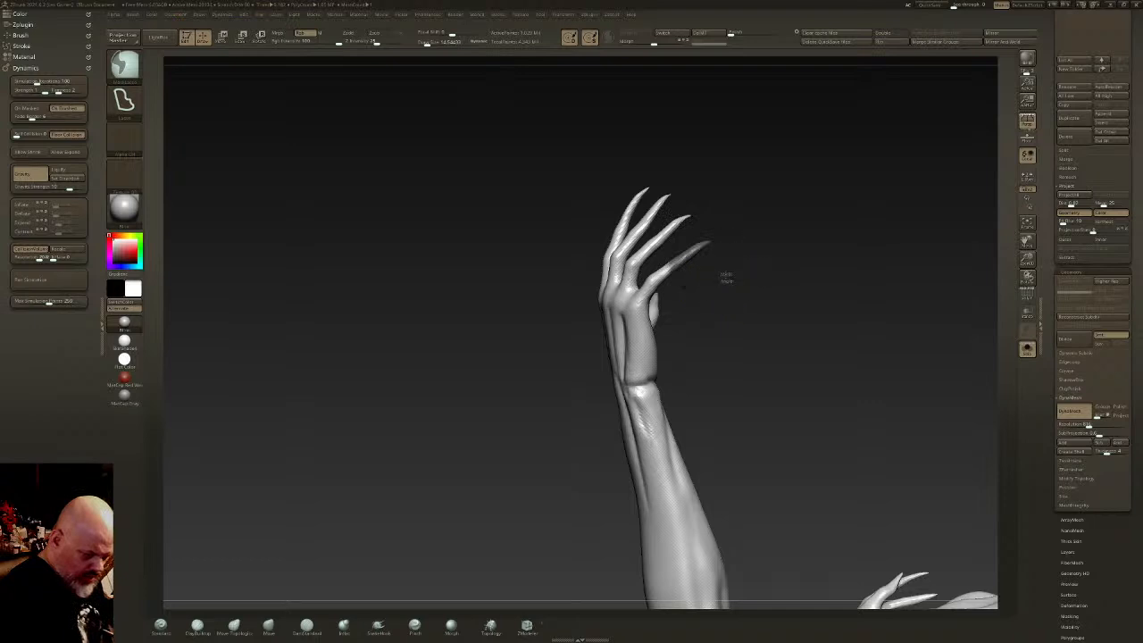
pyautogui.keyDown('ctrl'); pyautogui.click(727, 276); pyautogui.keyUp('ctrl')
pyautogui.press('w')
pyautogui.press('q')
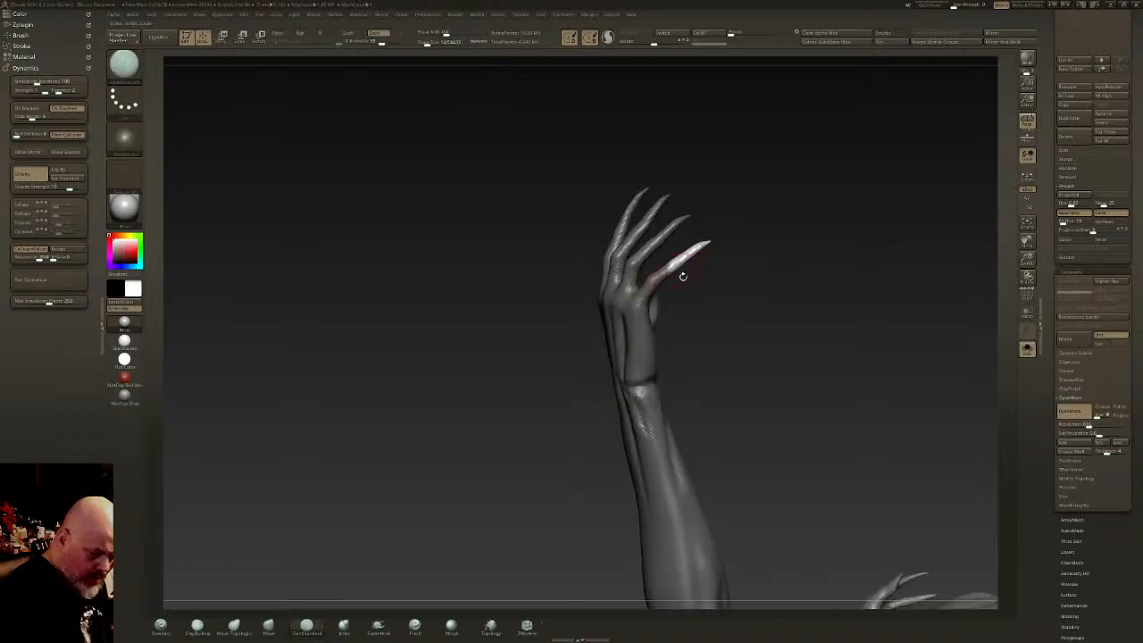
pyautogui.keyDown('ctrl'); pyautogui.click(693, 278); pyautogui.keyUp('ctrl')
pyautogui.keyDown('ctrl'); pyautogui.click(703, 244); pyautogui.keyUp('ctrl')
pyautogui.press('w')
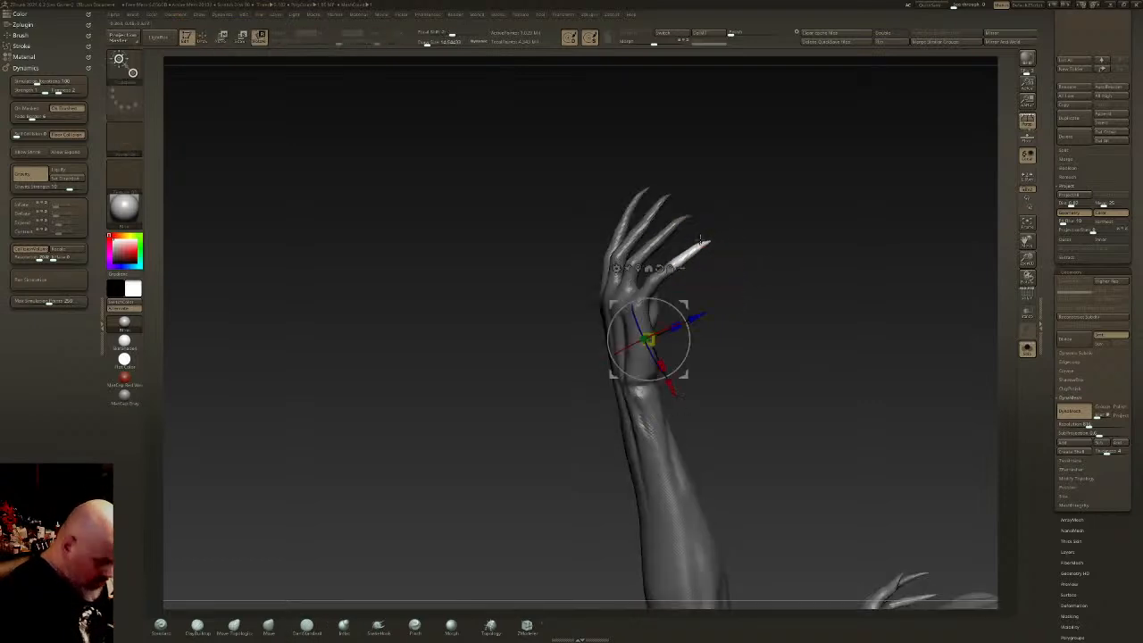
pyautogui.keyDown('alt'); pyautogui.click(680, 256); pyautogui.keyUp('alt')
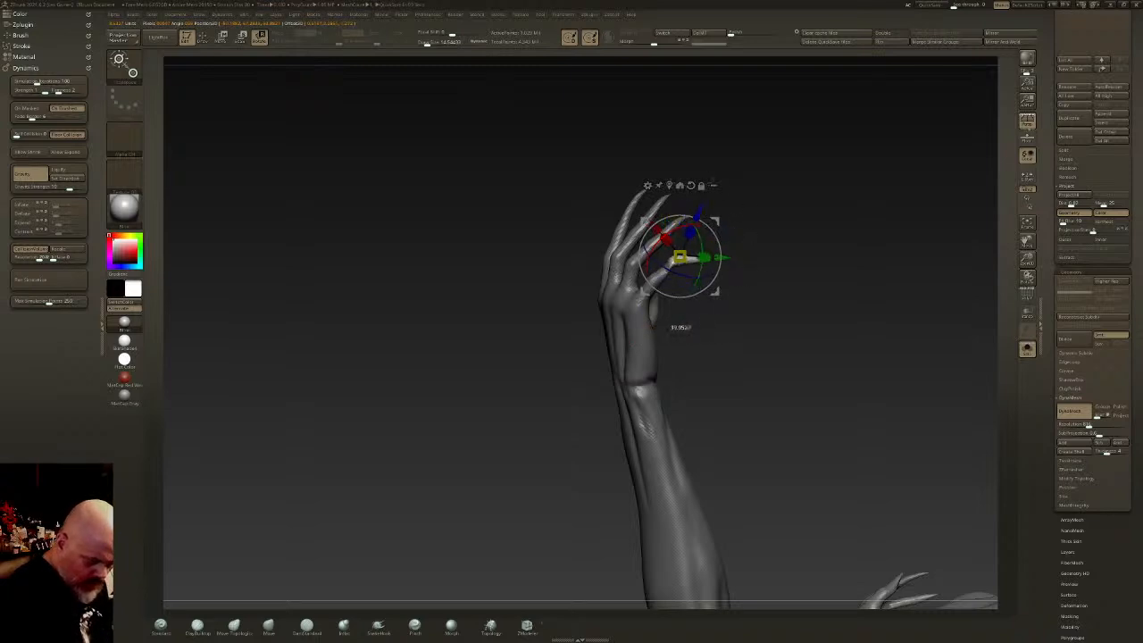
pyautogui.moveTo(748, 242); pyautogui.dragTo(716, 212)
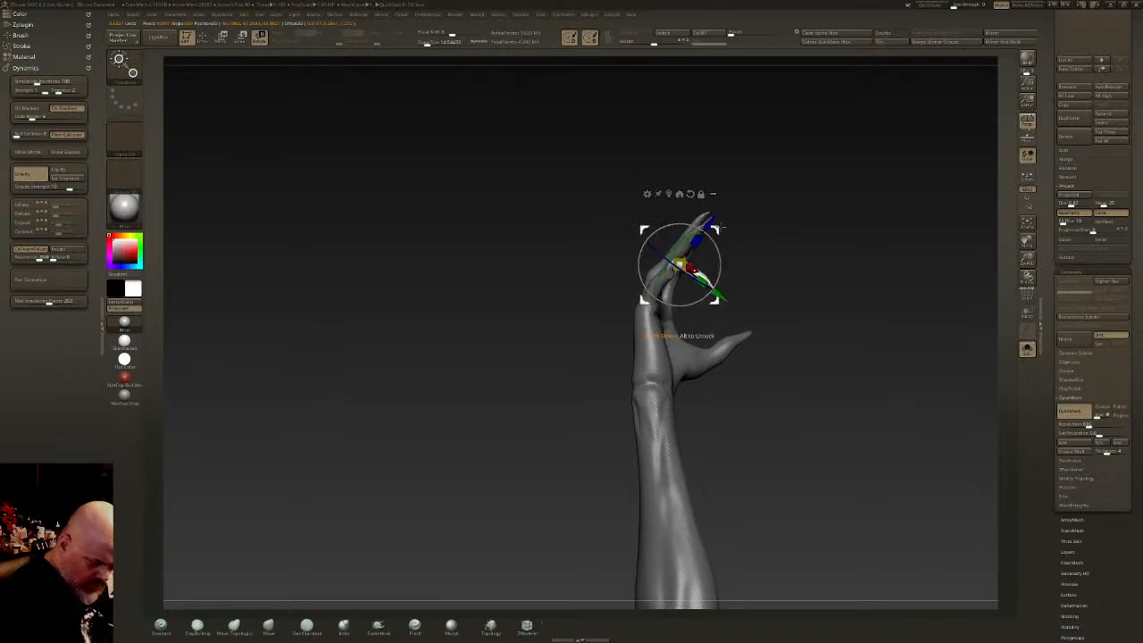
pyautogui.press('q')
pyautogui.moveTo(722, 239)
pyautogui.mouseDown()
pyautogui.moveTo(730, 245)
pyautogui.moveTo(700, 302)
pyautogui.mouseUp()
# - Inflate the bent little finger's joint and the hand knuckles with the Inflate brush
pyautogui.click(344, 626)
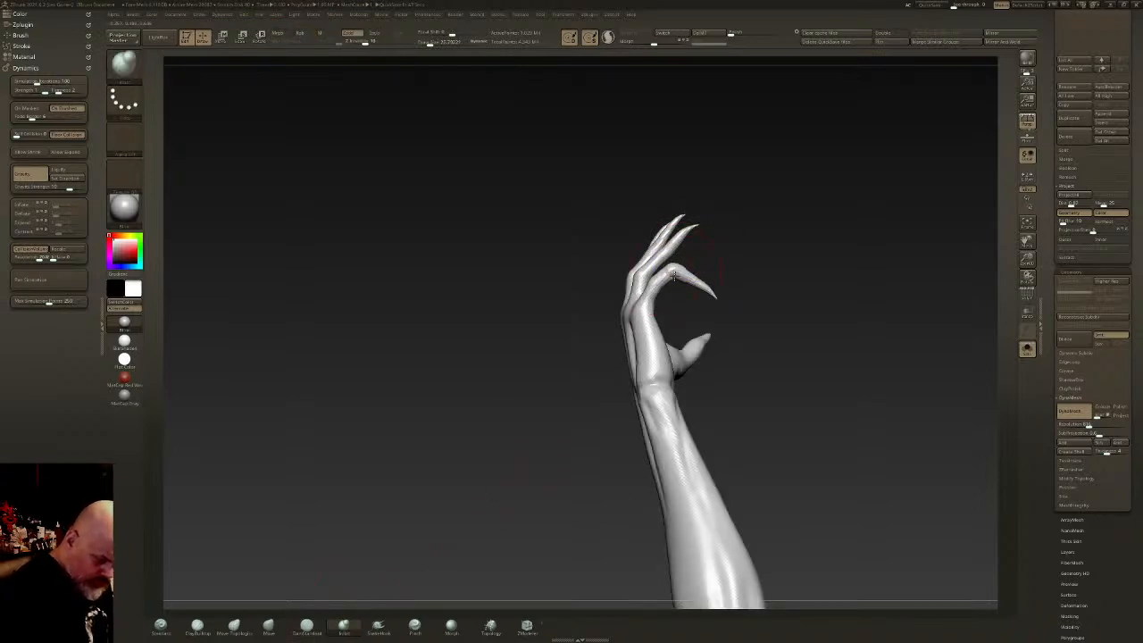
pyautogui.moveTo(675, 270)
pyautogui.mouseDown(button='right')
pyautogui.moveTo(663, 279)
pyautogui.moveTo(681, 316)
pyautogui.moveTo(666, 243)
pyautogui.mouseUp(button='right')
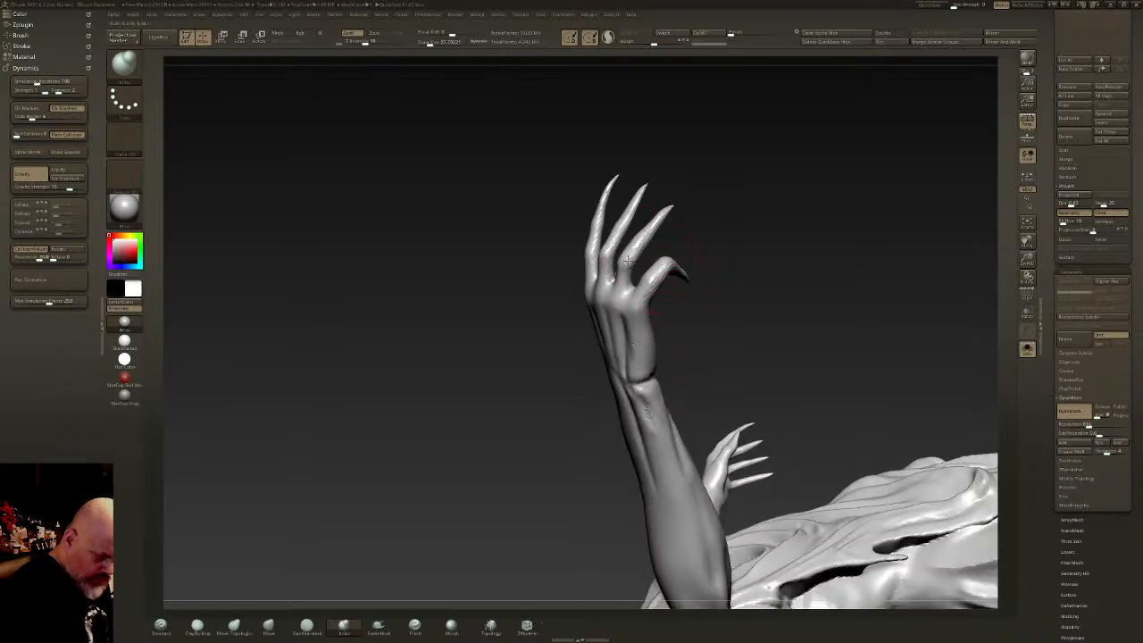
pyautogui.moveTo(625, 284); pyautogui.dragTo(628, 265, button='right')
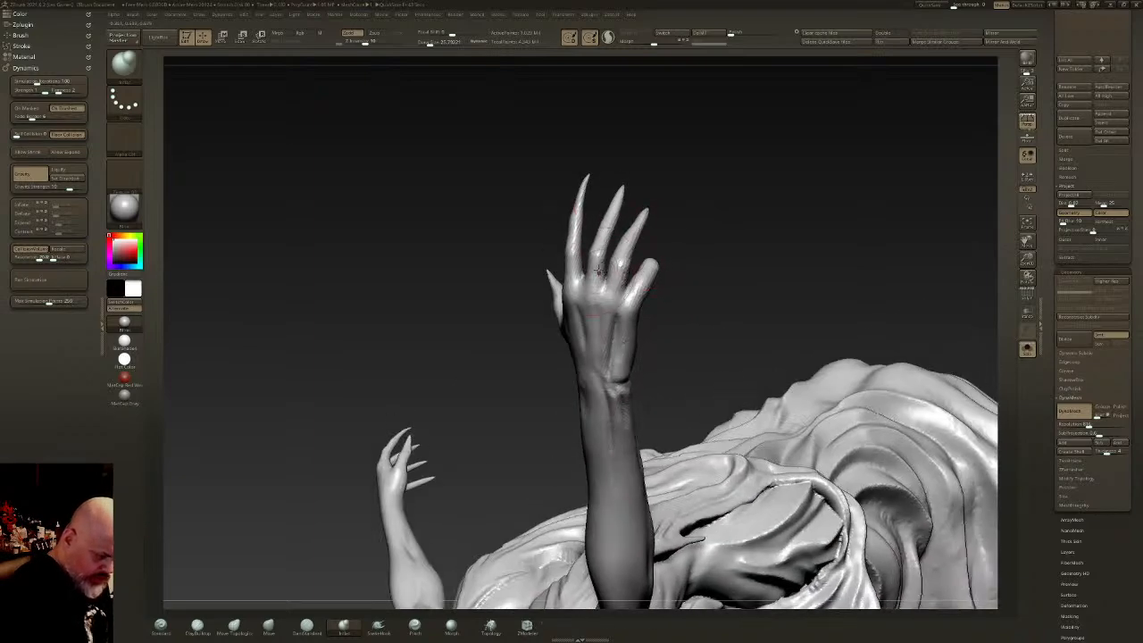
pyautogui.moveTo(612, 198); pyautogui.dragTo(669, 387, button='right')
pyautogui.keyDown('alt'); pyautogui.moveTo(669, 388); pyautogui.dragTo(663, 277, button='right'); pyautogui.keyUp('alt')
pyautogui.keyDown('ctrl'); pyautogui.moveTo(663, 277); pyautogui.dragTo(769, 324, button='right'); pyautogui.keyUp('ctrl')
pyautogui.moveTo(775, 333)
pyautogui.mouseDown()
pyautogui.moveTo(771, 402)
pyautogui.moveTo(750, 380)
pyautogui.moveTo(747, 328)
pyautogui.moveTo(757, 327)
pyautogui.moveTo(731, 401)
pyautogui.mouseUp()
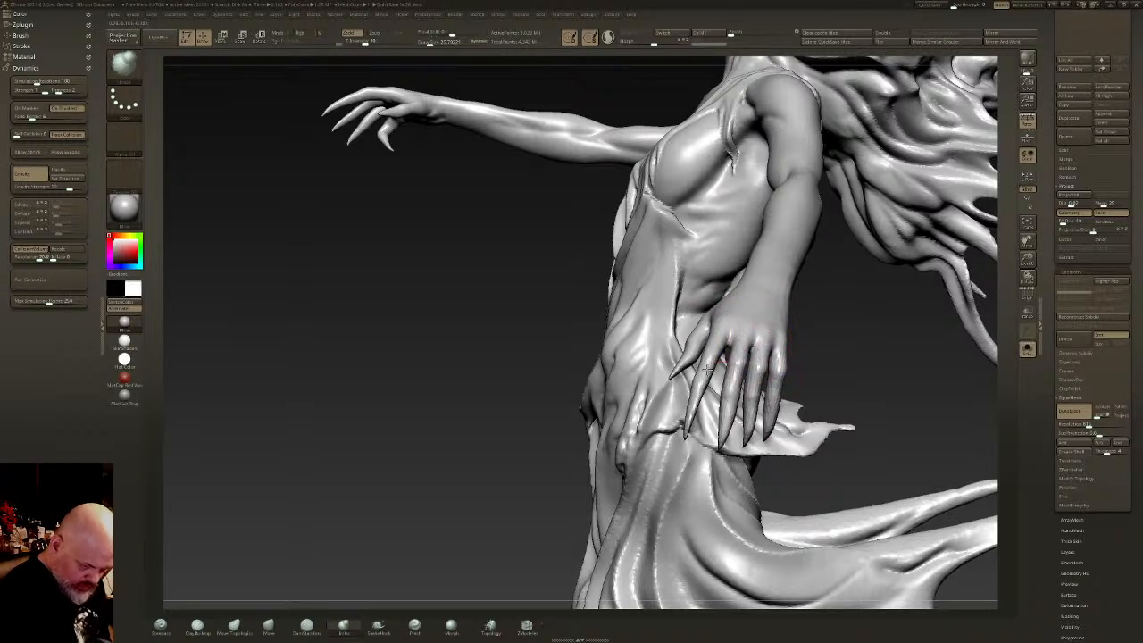
pyautogui.moveTo(712, 353)
pyautogui.mouseDown(button='right')
pyautogui.moveTo(687, 318)
pyautogui.moveTo(711, 281)
pyautogui.moveTo(728, 351)
pyautogui.moveTo(742, 337)
pyautogui.moveTo(748, 418)
pyautogui.moveTo(731, 393)
pyautogui.mouseUp(button='right')
# - Lasso-mask everything except the left forearm and hand, and place the transform gizmo at the left elbow
pyautogui.moveTo(639, 276)
pyautogui.keyDown('ctrl'); pyautogui.mouseDown()
pyautogui.moveTo(597, 287)
pyautogui.moveTo(802, 519)
pyautogui.moveTo(636, 227)
pyautogui.mouseUp(); pyautogui.keyUp('ctrl')
pyautogui.keyDown('ctrl'); pyautogui.click(737, 273); pyautogui.keyUp('ctrl')
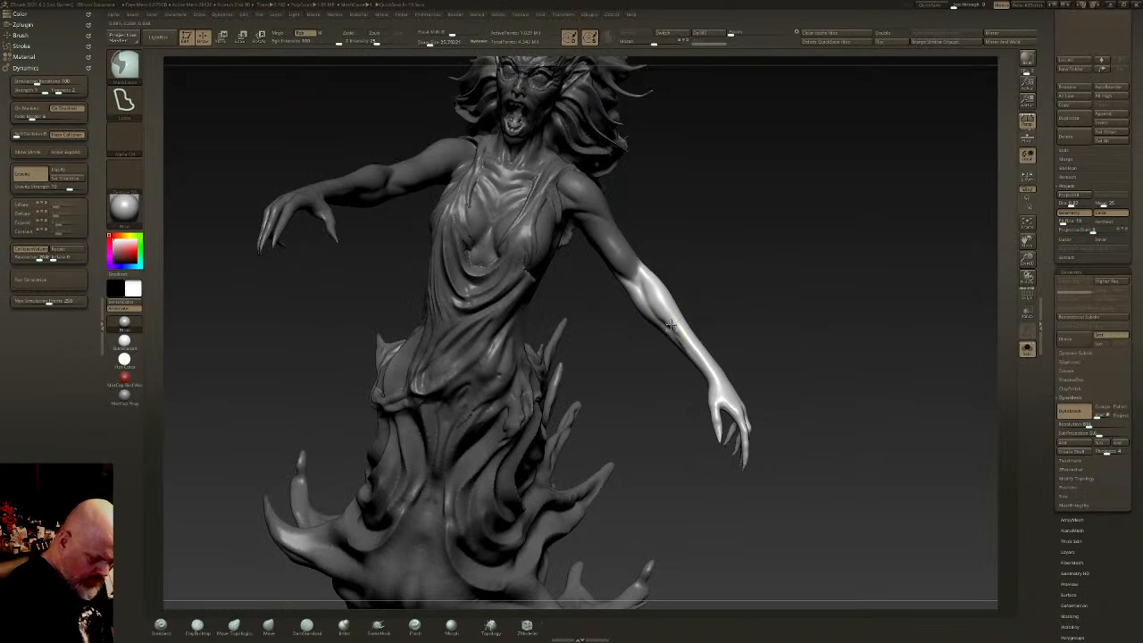
pyautogui.press('w')
pyautogui.click(641, 279)
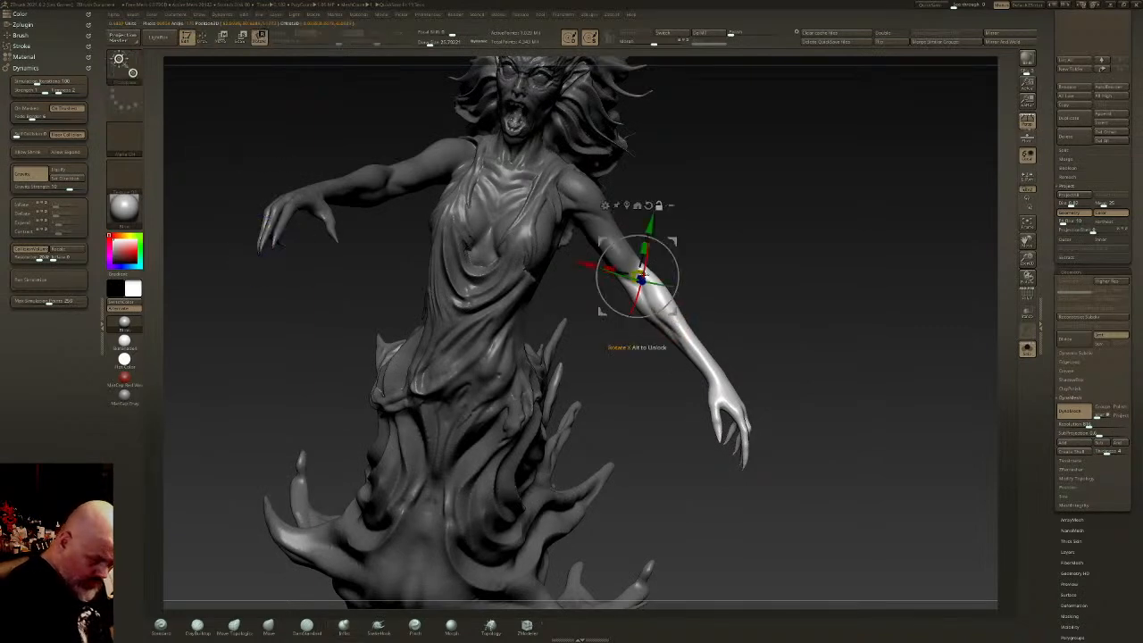
pyautogui.keyDown('alt'); pyautogui.click(648, 205); pyautogui.keyUp('alt')
# - Try rotating the left forearm up toward the face from the elbow, and undo the rotations
pyautogui.moveTo(714, 234); pyautogui.dragTo(650, 302, button='right')
pyautogui.keyDown('alt'); pyautogui.moveTo(673, 238); pyautogui.dragTo(681, 234); pyautogui.keyUp('alt')
pyautogui.moveTo(683, 239); pyautogui.dragTo(518, 245, button='right')
pyautogui.keyDown('alt'); pyautogui.moveTo(879, 209); pyautogui.dragTo(643, 344, button='right'); pyautogui.keyUp('alt')
pyautogui.keyDown('alt'); pyautogui.moveTo(530, 312); pyautogui.dragTo(530, 338); pyautogui.keyUp('alt')
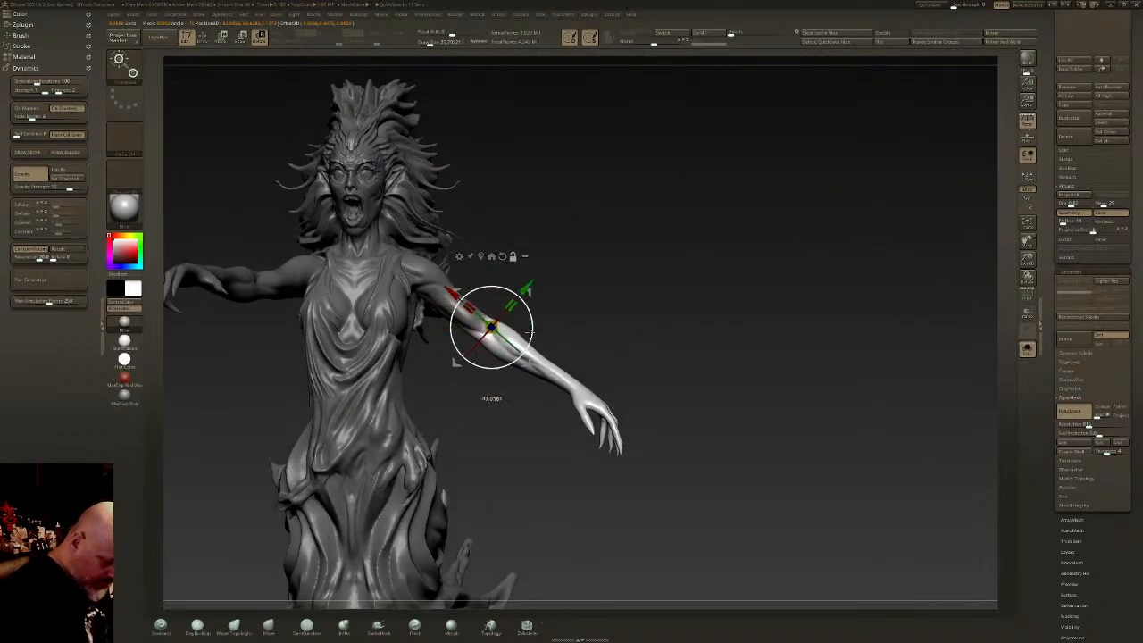
pyautogui.keyDown('alt'); pyautogui.moveTo(528, 291); pyautogui.dragTo(523, 296); pyautogui.keyUp('alt')
pyautogui.moveTo(507, 349); pyautogui.dragTo(459, 312)
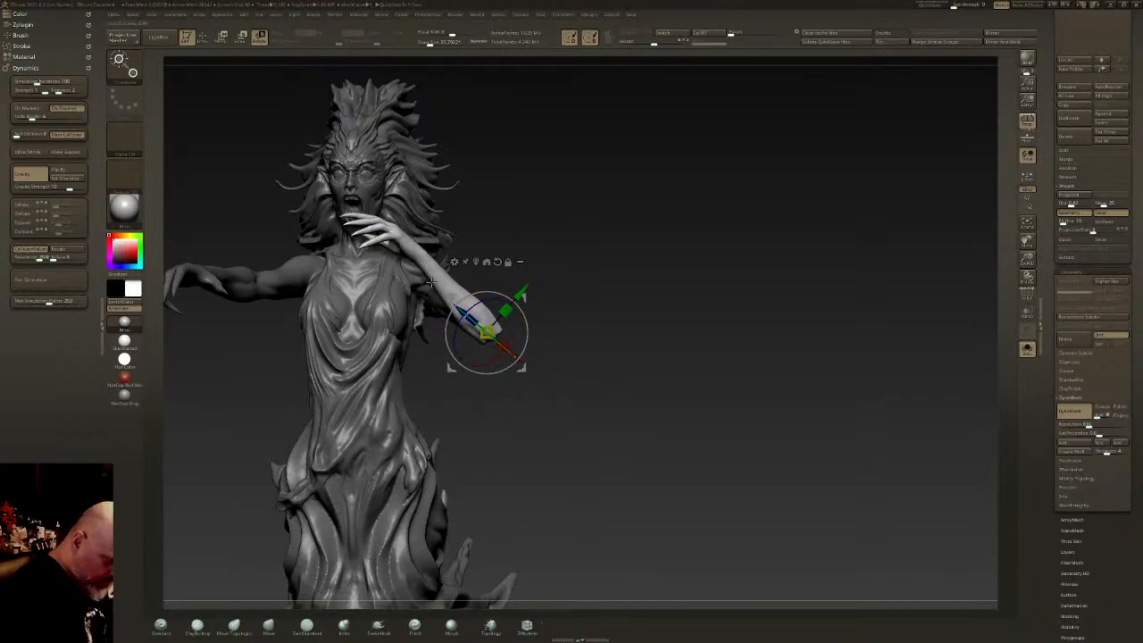
pyautogui.moveTo(567, 329); pyautogui.dragTo(474, 363)
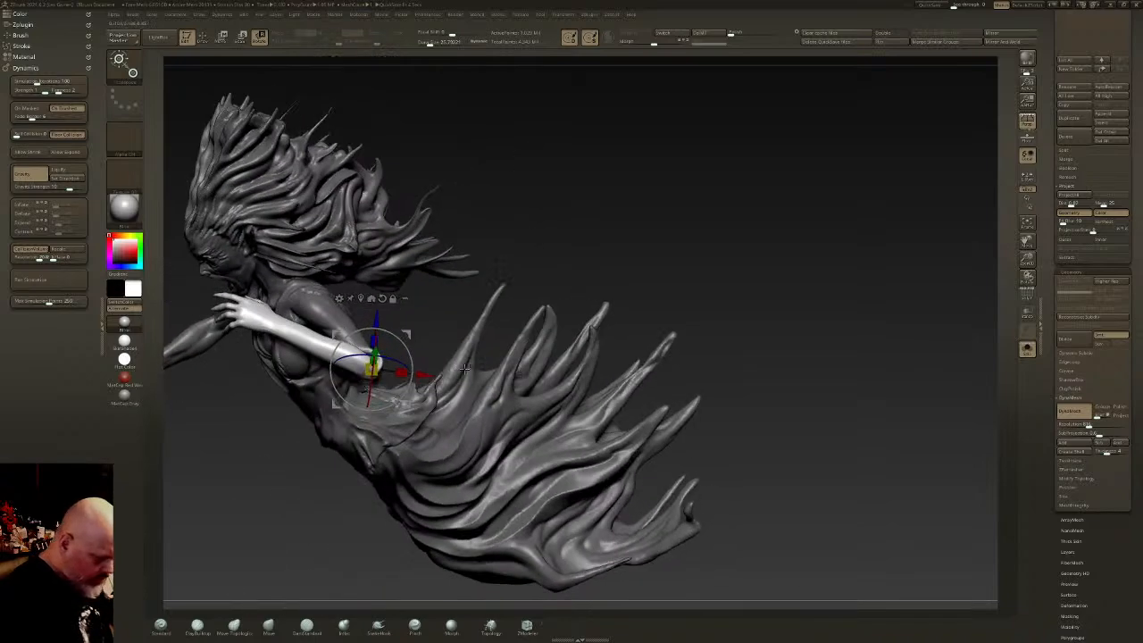
pyautogui.moveTo(390, 404); pyautogui.dragTo(401, 389)
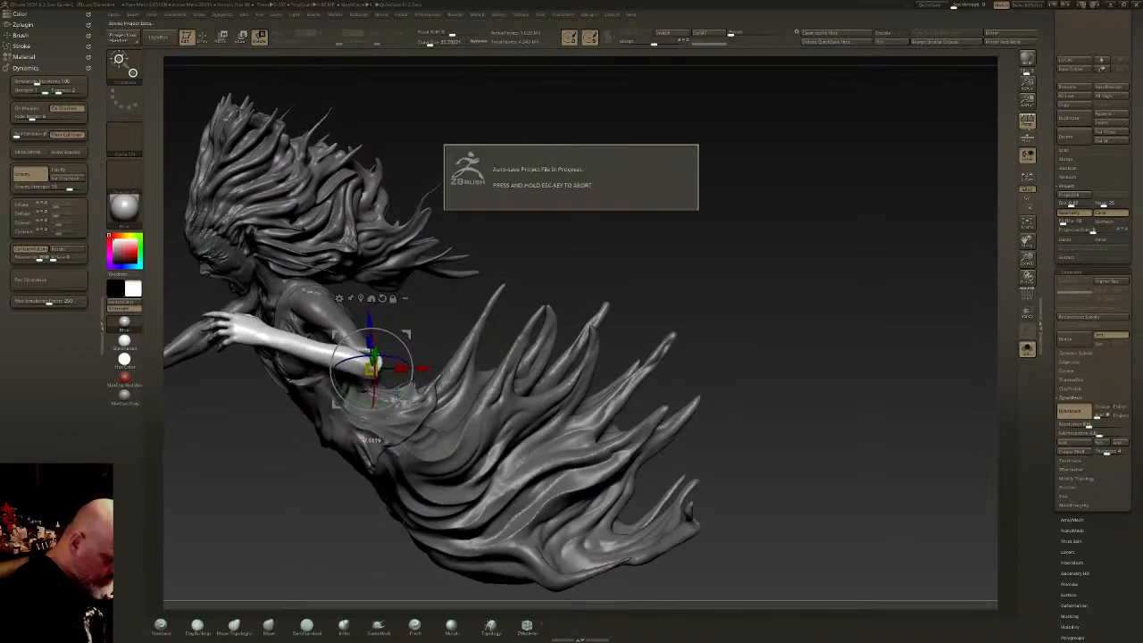
pyautogui.keyDown('alt'); pyautogui.moveTo(676, 233); pyautogui.dragTo(913, 151); pyautogui.keyUp('alt')
pyautogui.hotkey('ctrl', 'z')
pyautogui.hotkey('ctrl', 'z')
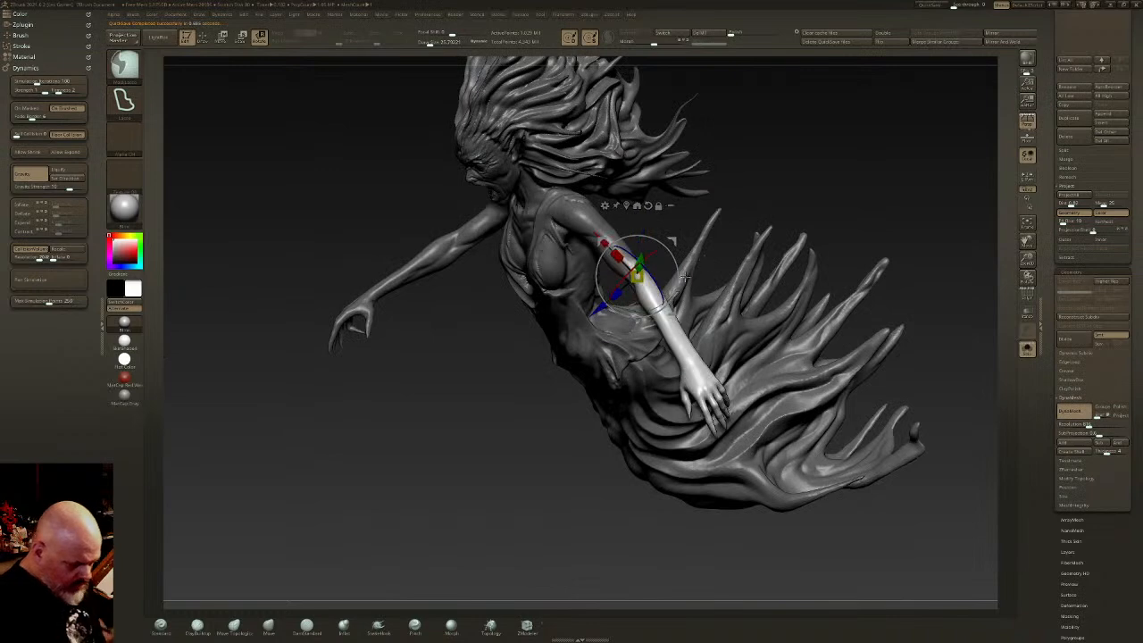
pyautogui.moveTo(653, 309); pyautogui.dragTo(598, 282)
pyautogui.hotkey('ctrl', 'z')
# - Rotate the left forearm forward at the elbow with the gizmo so it reaches in front of her, and clear the mask
pyautogui.moveTo(665, 246); pyautogui.dragTo(664, 256, button='right')
pyautogui.moveTo(673, 241)
pyautogui.keyDown('alt'); pyautogui.mouseDown()
pyautogui.moveTo(614, 233)
pyautogui.moveTo(630, 275)
pyautogui.moveTo(718, 255)
pyautogui.moveTo(705, 228)
pyautogui.mouseUp(); pyautogui.keyUp('alt')
pyautogui.press('q')
pyautogui.keyDown('ctrl'); pyautogui.click(823, 104); pyautogui.keyUp('ctrl')
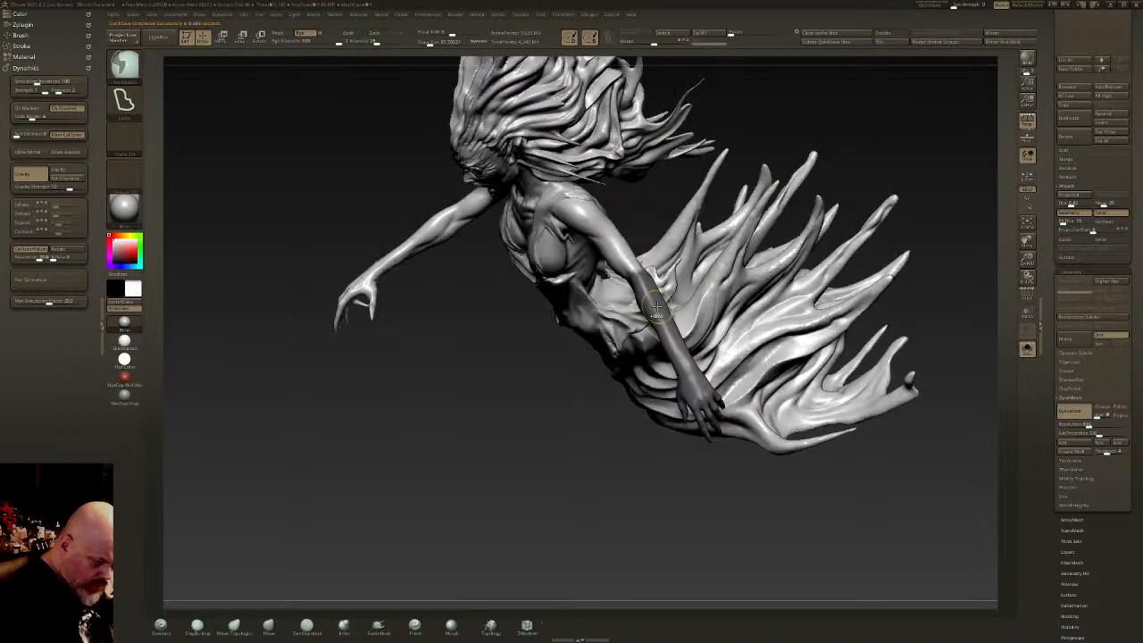
pyautogui.keyDown('ctrl'); pyautogui.click(867, 110); pyautogui.keyUp('ctrl')
pyautogui.press('w')
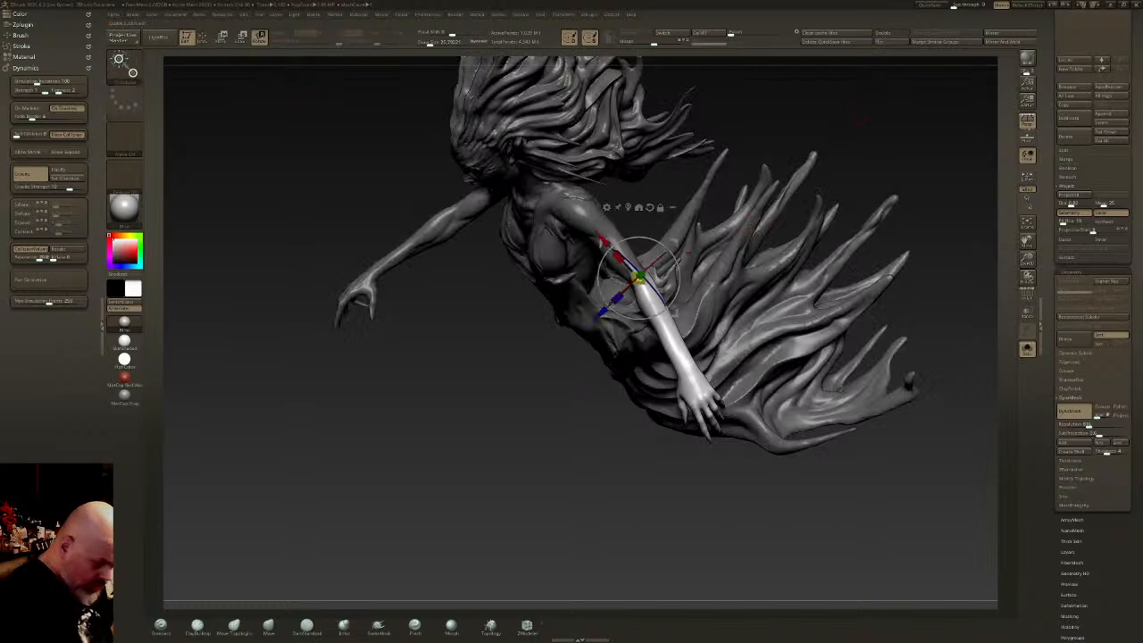
pyautogui.moveTo(654, 312); pyautogui.dragTo(602, 284)
pyautogui.keyDown('shift'); pyautogui.moveTo(733, 134); pyautogui.dragTo(725, 174); pyautogui.keyUp('shift')
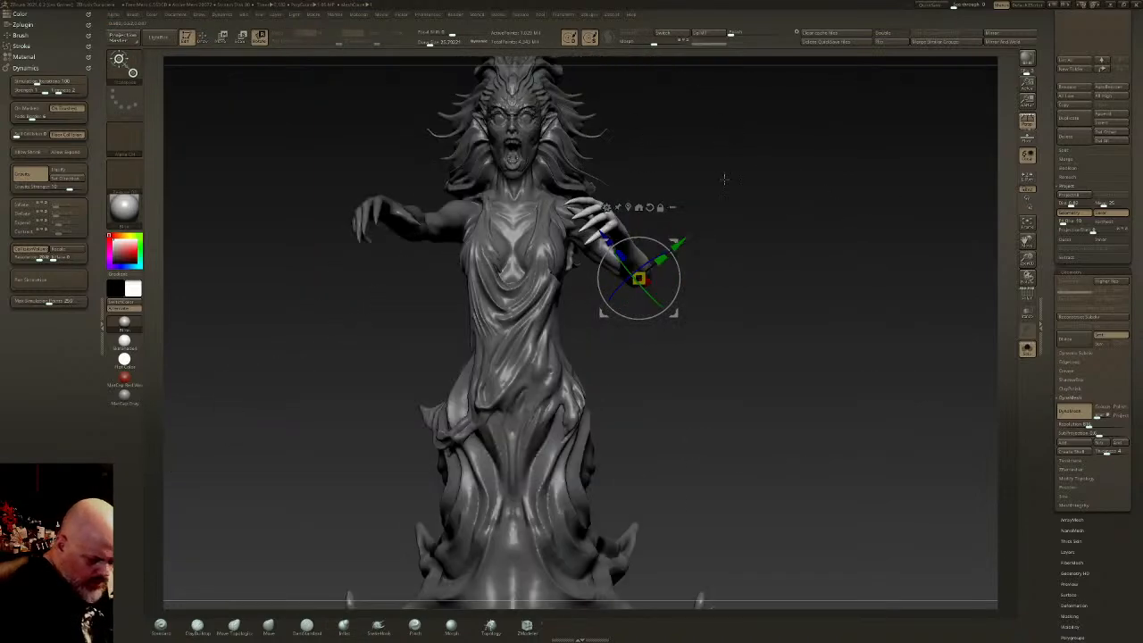
pyautogui.moveTo(645, 287)
pyautogui.mouseDown()
pyautogui.moveTo(632, 269)
pyautogui.moveTo(658, 284)
pyautogui.mouseUp()
pyautogui.press('q')
pyautogui.moveTo(684, 218); pyautogui.dragTo(677, 246)
pyautogui.keyDown('ctrl'); pyautogui.moveTo(692, 197); pyautogui.dragTo(710, 210); pyautogui.keyUp('ctrl')
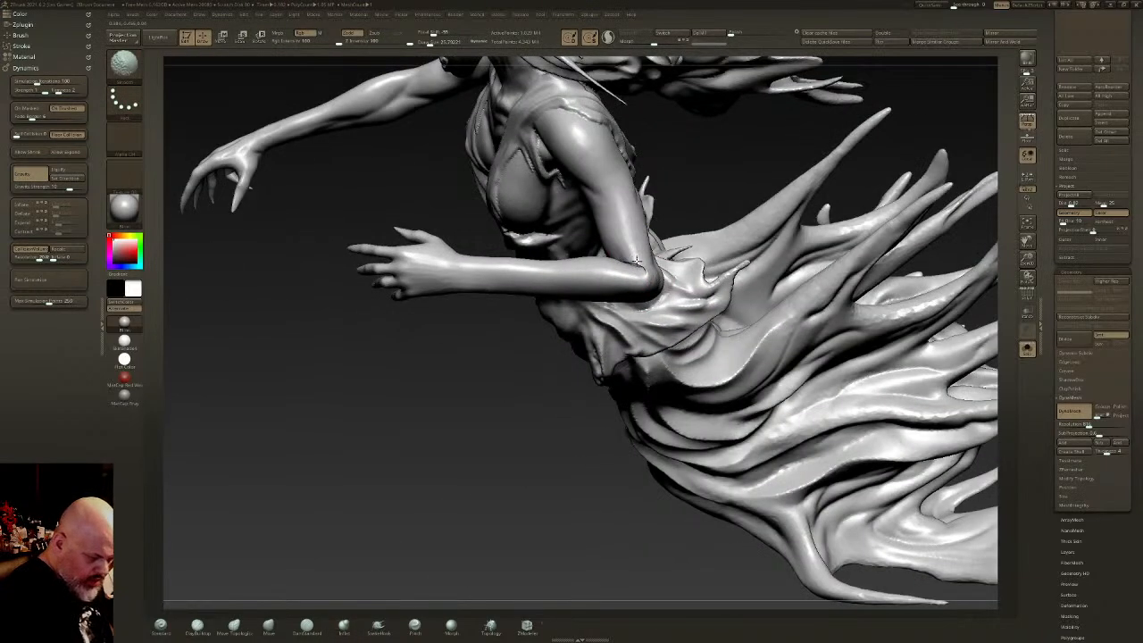
# - Rebuild volume around the bent left elbow with the Inflate brush and smooth the joint
pyautogui.press('b')
pyautogui.press('i')
pyautogui.press('n')
pyautogui.press('shift')
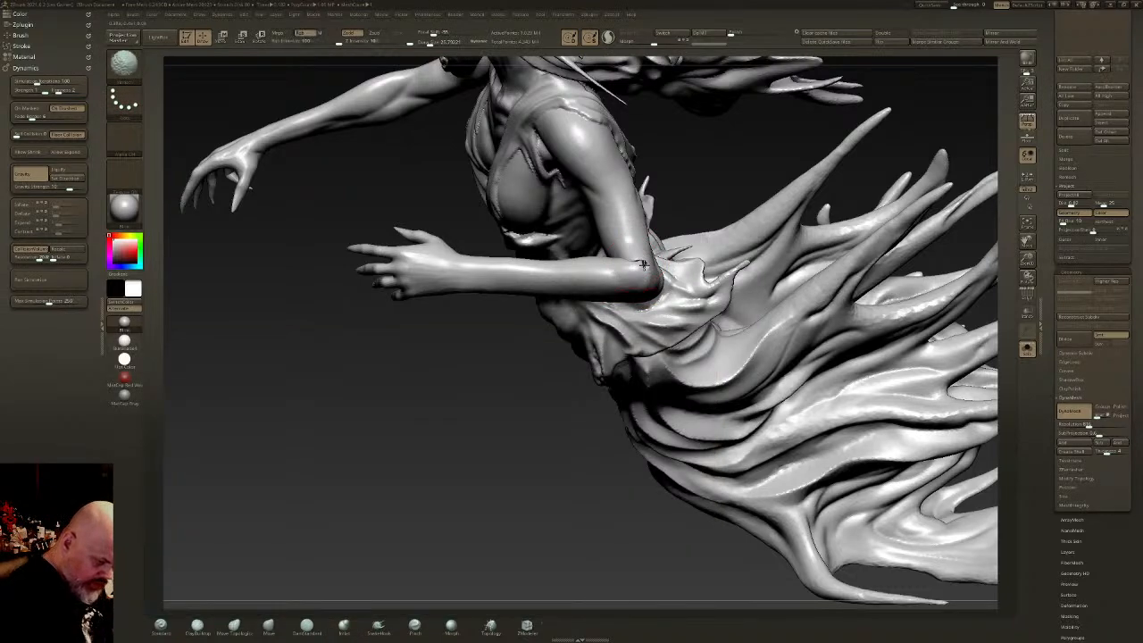
pyautogui.moveTo(500, 348); pyautogui.dragTo(705, 204)
pyautogui.moveTo(598, 299)
pyautogui.keyDown('shift'); pyautogui.mouseDown()
pyautogui.moveTo(574, 309)
pyautogui.moveTo(607, 325)
pyautogui.mouseUp(); pyautogui.keyUp('shift')
pyautogui.moveTo(777, 187)
pyautogui.mouseDown()
pyautogui.moveTo(750, 281)
pyautogui.moveTo(639, 295)
pyautogui.moveTo(566, 264)
pyautogui.moveTo(827, 209)
pyautogui.moveTo(786, 263)
pyautogui.moveTo(829, 349)
pyautogui.mouseUp()
pyautogui.press('ctrl')
pyautogui.moveTo(786, 227); pyautogui.dragTo(638, 320)
pyautogui.moveTo(599, 539)
pyautogui.keyDown('alt'); pyautogui.mouseDown(button='right')
pyautogui.moveTo(589, 364)
pyautogui.moveTo(614, 329)
pyautogui.moveTo(582, 346)
pyautogui.moveTo(633, 285)
pyautogui.mouseUp(button='right'); pyautogui.keyUp('alt')
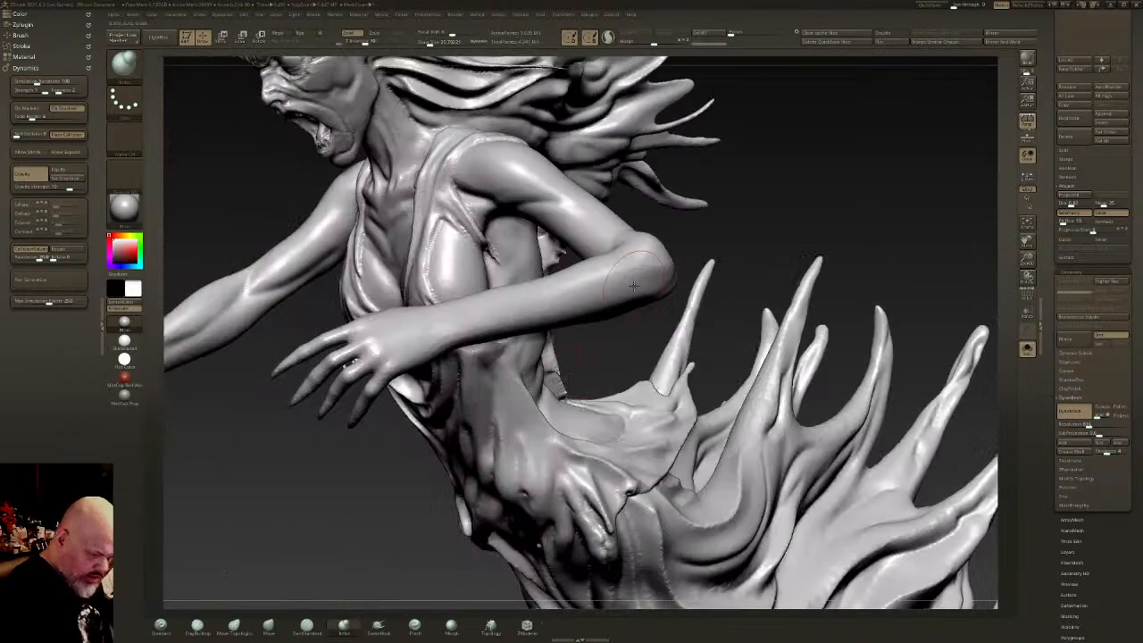
# - Smooth the inside of the left wrist and inflate the knuckles of the left hand
pyautogui.moveTo(573, 164)
pyautogui.mouseDown(button='right')
pyautogui.moveTo(654, 257)
pyautogui.moveTo(636, 224)
pyautogui.moveTo(658, 218)
pyautogui.mouseUp(button='right')
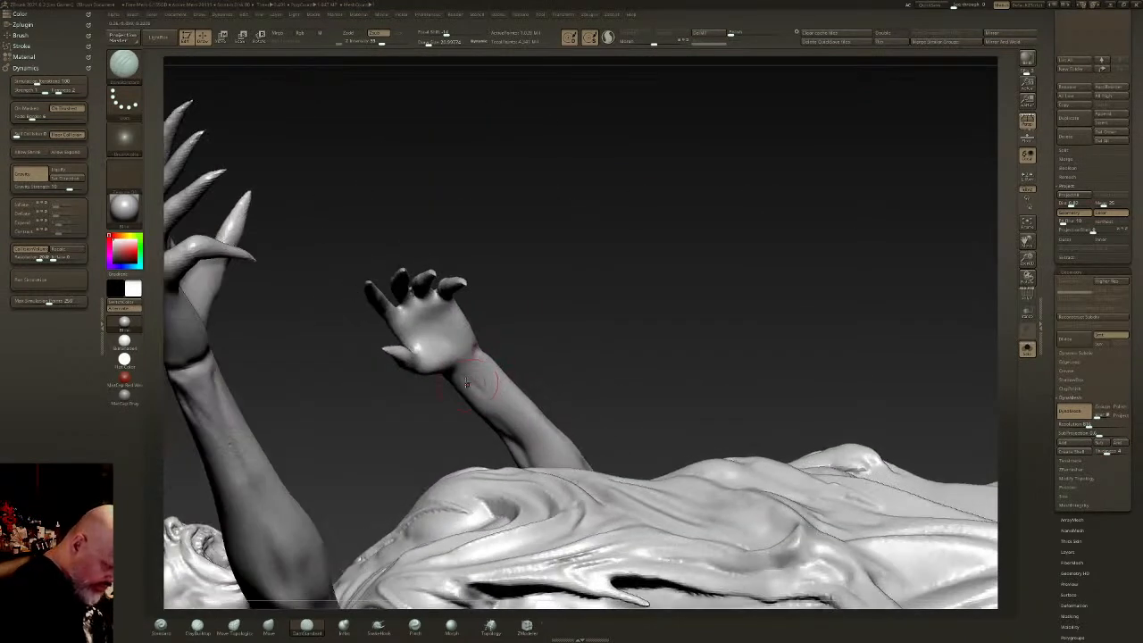
pyautogui.keyDown('shift'); pyautogui.moveTo(487, 414); pyautogui.dragTo(468, 396); pyautogui.keyUp('shift')
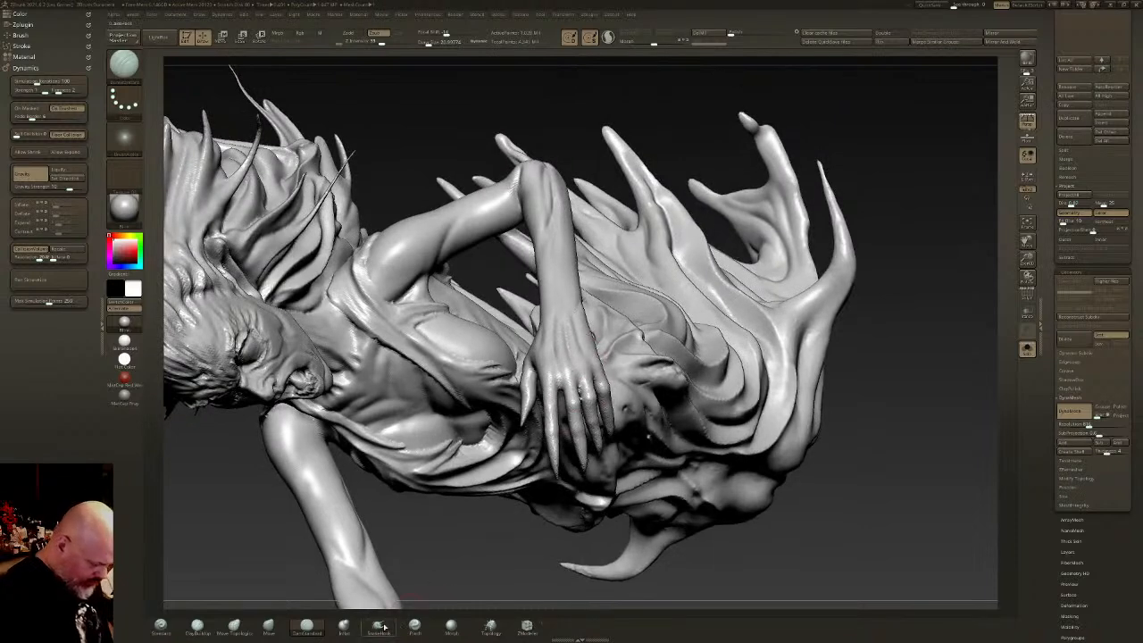
pyautogui.click(343, 626)
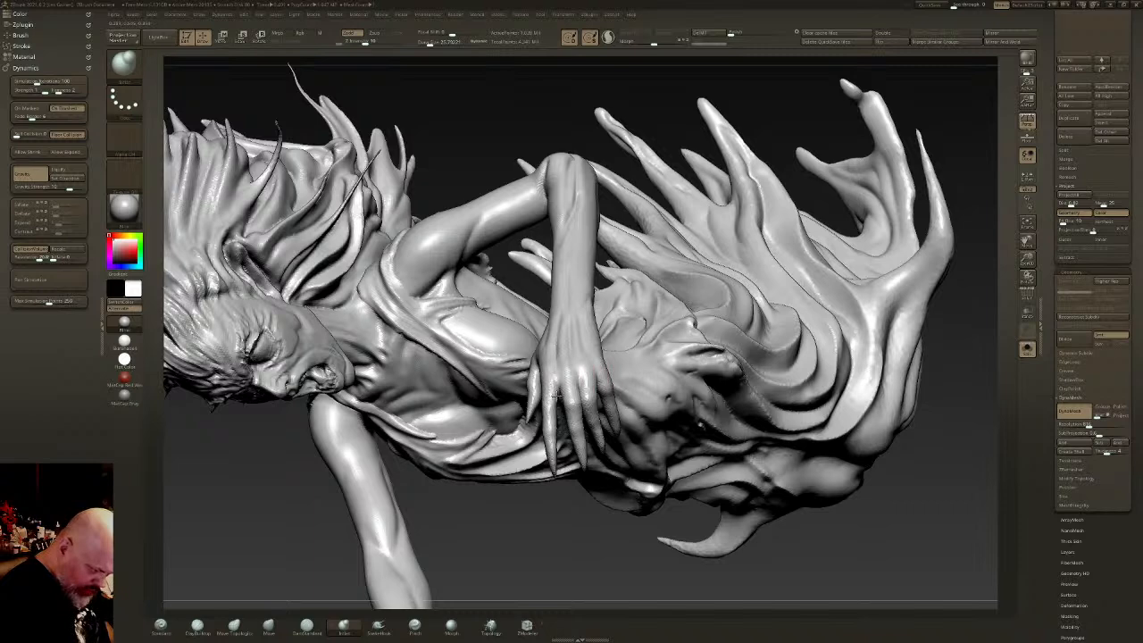
pyautogui.keyDown('ctrl'); pyautogui.moveTo(600, 568); pyautogui.dragTo(551, 523); pyautogui.keyUp('ctrl')
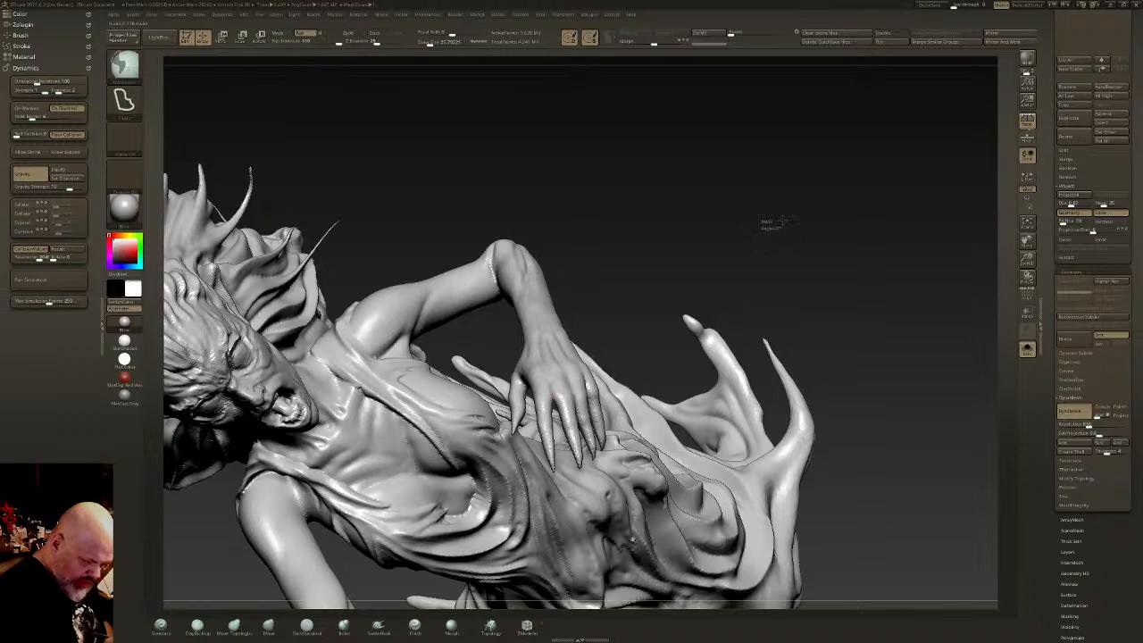
# - Carve finger creases and knuckle grooves into the back of the left hand with DamStandard and smooth them
pyautogui.click(306, 625)
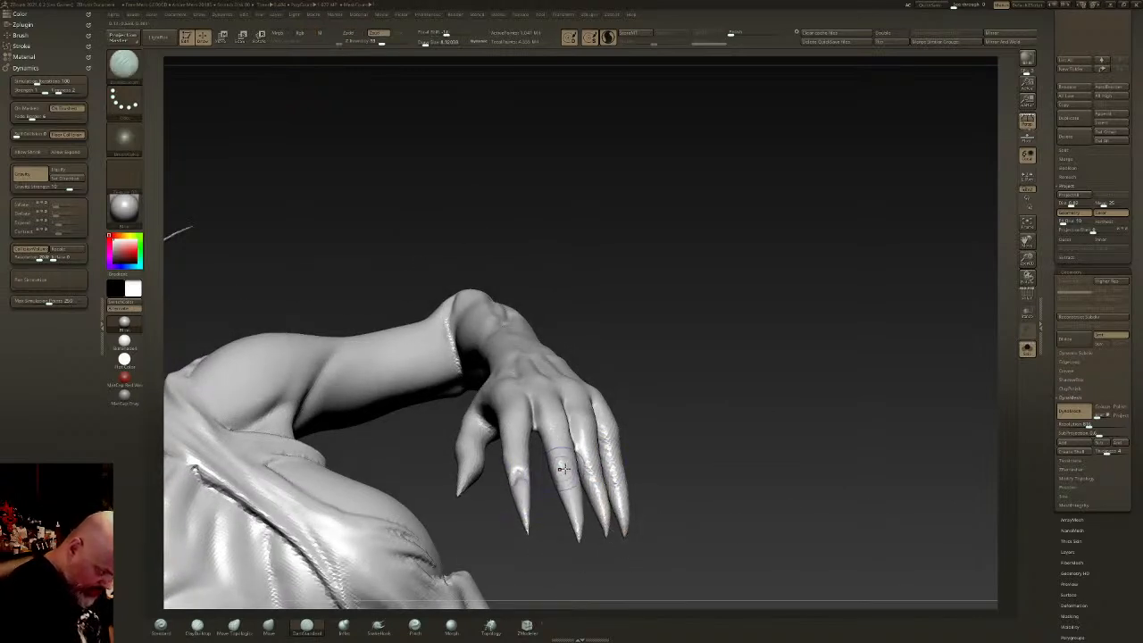
pyautogui.moveTo(565, 468); pyautogui.dragTo(561, 477)
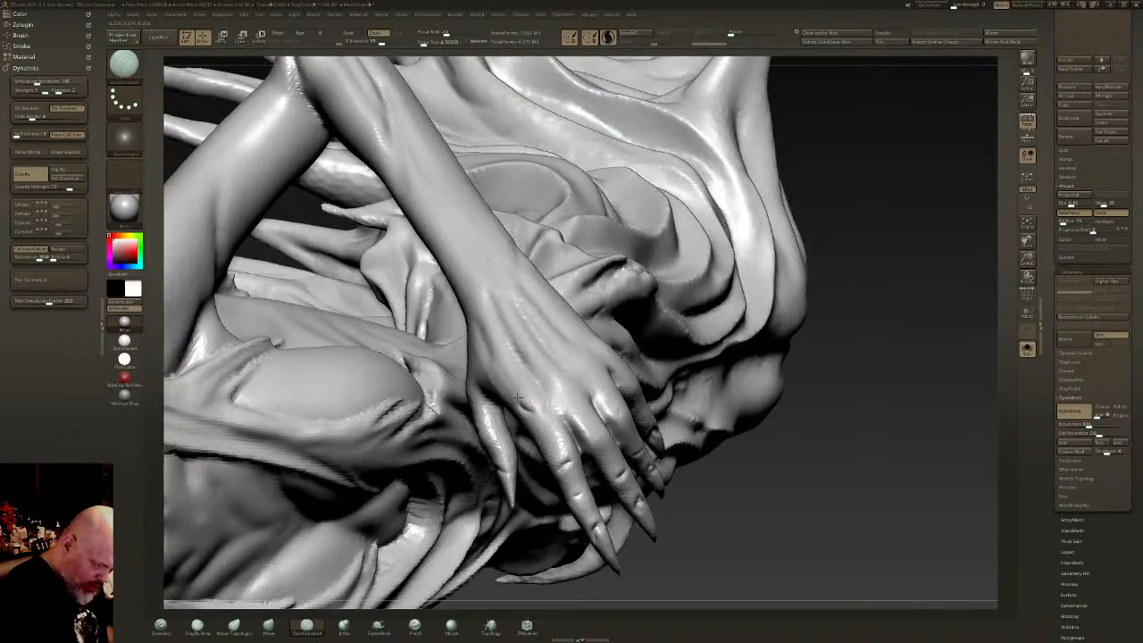
pyautogui.moveTo(517, 398)
pyautogui.mouseDown()
pyautogui.moveTo(547, 368)
pyautogui.moveTo(572, 397)
pyautogui.moveTo(565, 362)
pyautogui.mouseUp()
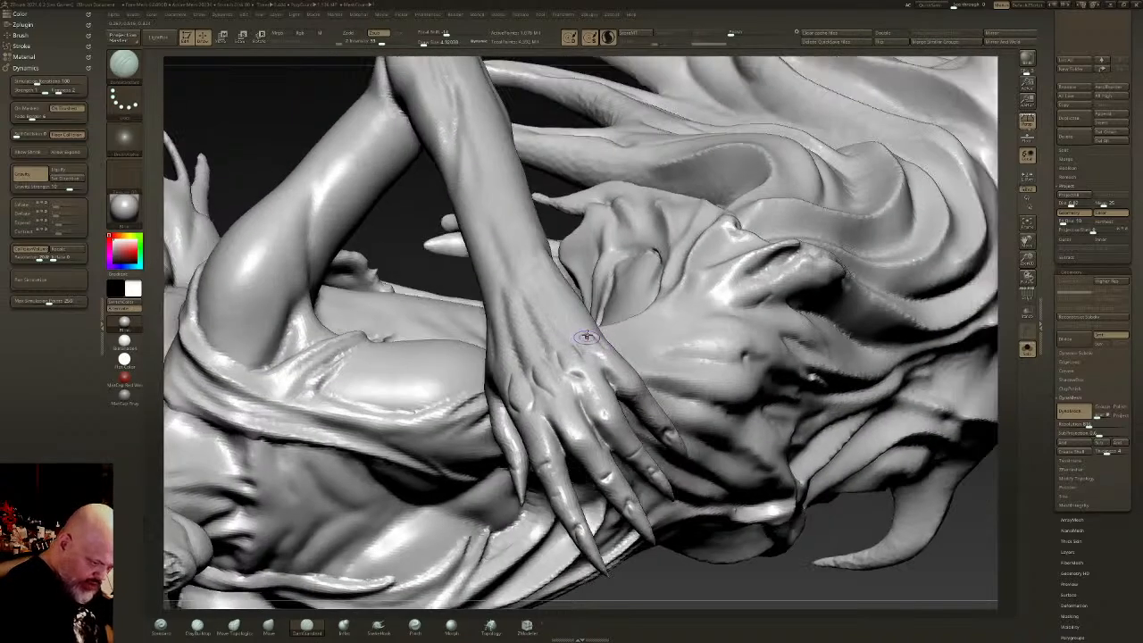
pyautogui.keyDown('shift'); pyautogui.moveTo(587, 336); pyautogui.dragTo(582, 369); pyautogui.keyUp('shift')
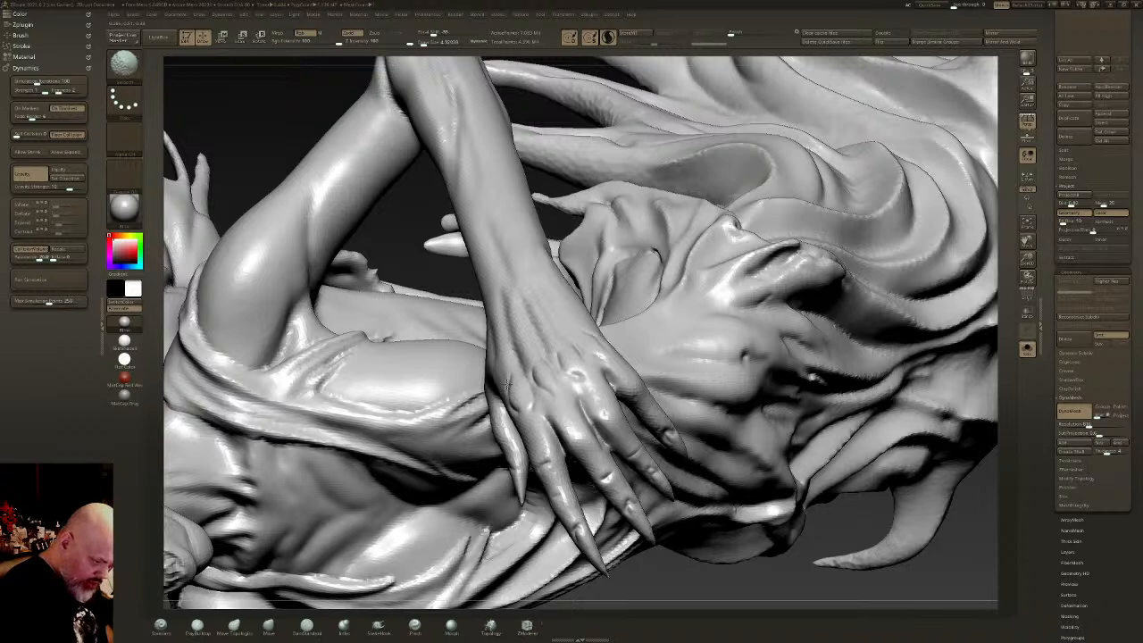
# - Smooth the right index finger and carve the nail and joint creases near its tip
pyautogui.moveTo(498, 221); pyautogui.dragTo(661, 384, button='right')
pyautogui.moveTo(551, 233)
pyautogui.keyDown('shift'); pyautogui.mouseDown()
pyautogui.moveTo(553, 309)
pyautogui.moveTo(561, 300)
pyautogui.mouseUp(); pyautogui.keyUp('shift')
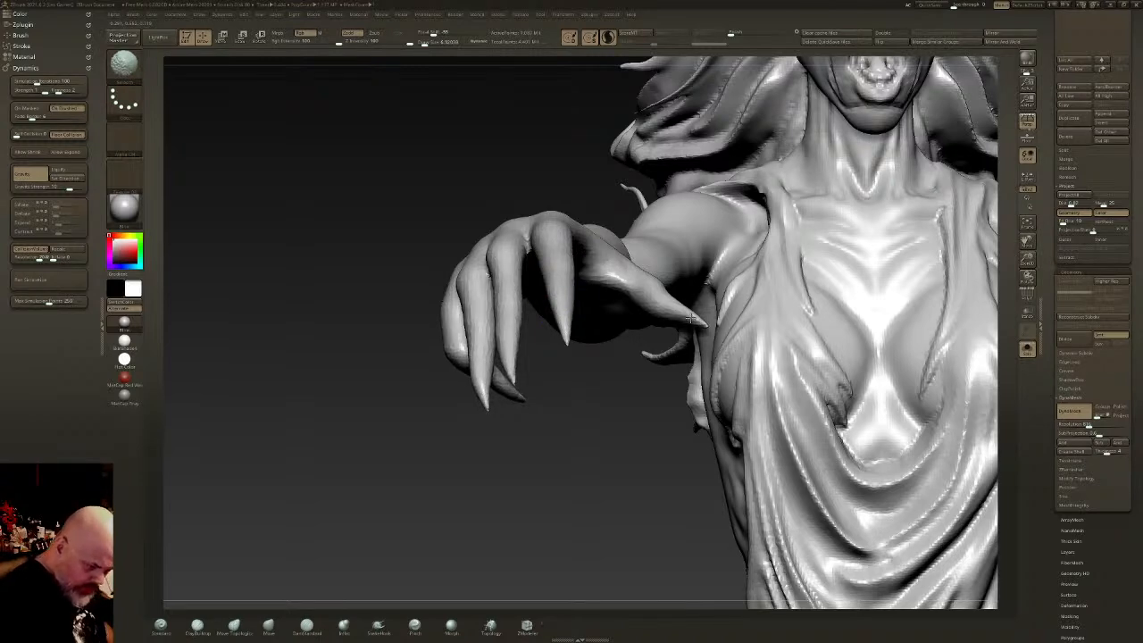
pyautogui.moveTo(559, 285); pyautogui.dragTo(564, 298)
pyautogui.moveTo(564, 297)
pyautogui.mouseDown(button='right')
pyautogui.moveTo(546, 306)
pyautogui.moveTo(554, 375)
pyautogui.mouseUp(button='right')
pyautogui.moveTo(556, 291); pyautogui.dragTo(562, 300)
pyautogui.moveTo(562, 300); pyautogui.dragTo(590, 277, button='right')
pyautogui.moveTo(549, 287)
pyautogui.mouseDown()
pyautogui.moveTo(558, 308)
pyautogui.moveTo(568, 300)
pyautogui.mouseUp()
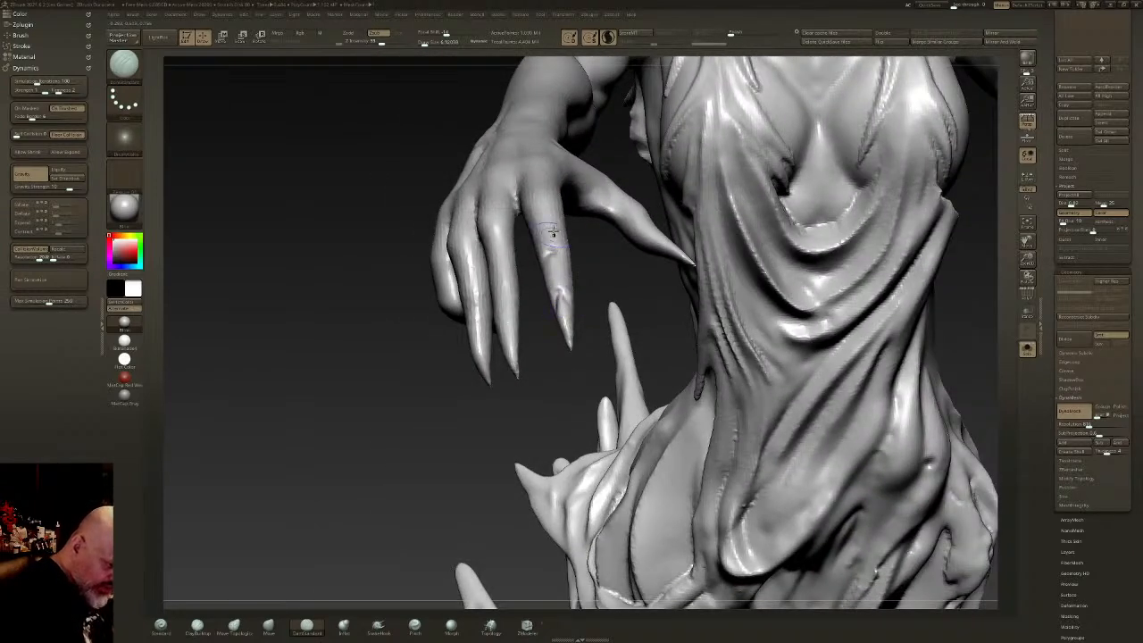
# - Carve wrinkles over the right hand's knuckles and finger joints with DamStandard and smooth them
pyautogui.moveTo(554, 239); pyautogui.dragTo(539, 212, button='right')
pyautogui.moveTo(527, 198)
pyautogui.mouseDown()
pyautogui.moveTo(540, 197)
pyautogui.moveTo(539, 211)
pyautogui.mouseUp()
pyautogui.moveTo(516, 134); pyautogui.dragTo(509, 147, button='right')
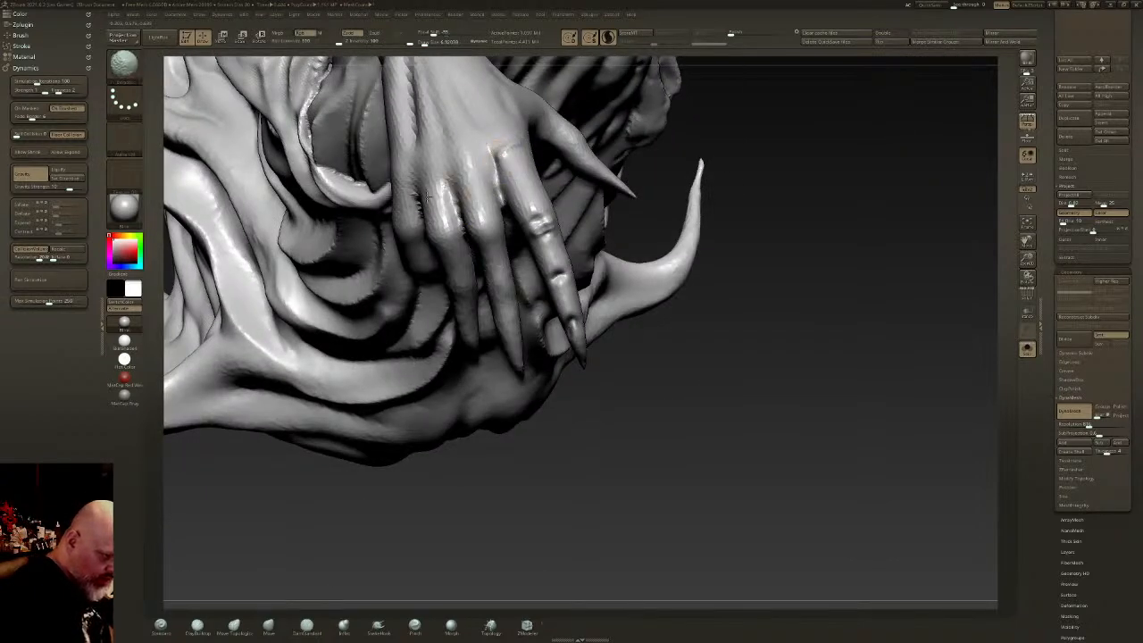
pyautogui.moveTo(440, 211); pyautogui.dragTo(482, 220, button='right')
pyautogui.moveTo(435, 239)
pyautogui.mouseDown()
pyautogui.moveTo(459, 237)
pyautogui.moveTo(419, 249)
pyautogui.mouseUp()
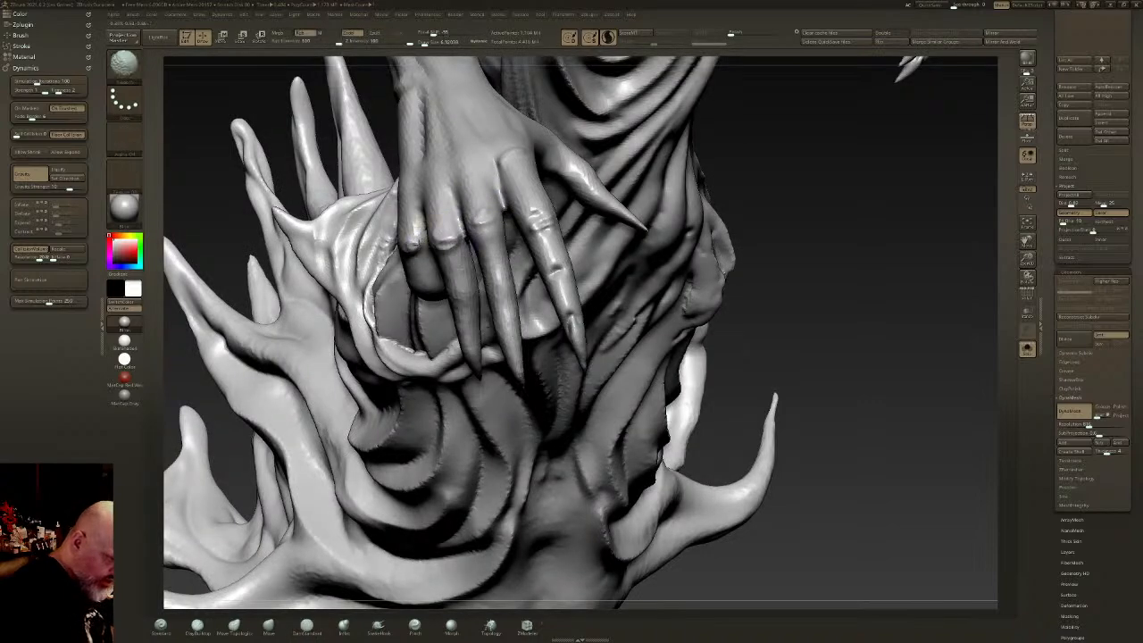
# - Carve creases along the right hand's fingers with DamStandard and smooth the claw on the palm side
pyautogui.moveTo(444, 229)
pyautogui.mouseDown(button='right')
pyautogui.moveTo(460, 299)
pyautogui.moveTo(426, 304)
pyautogui.mouseUp(button='right')
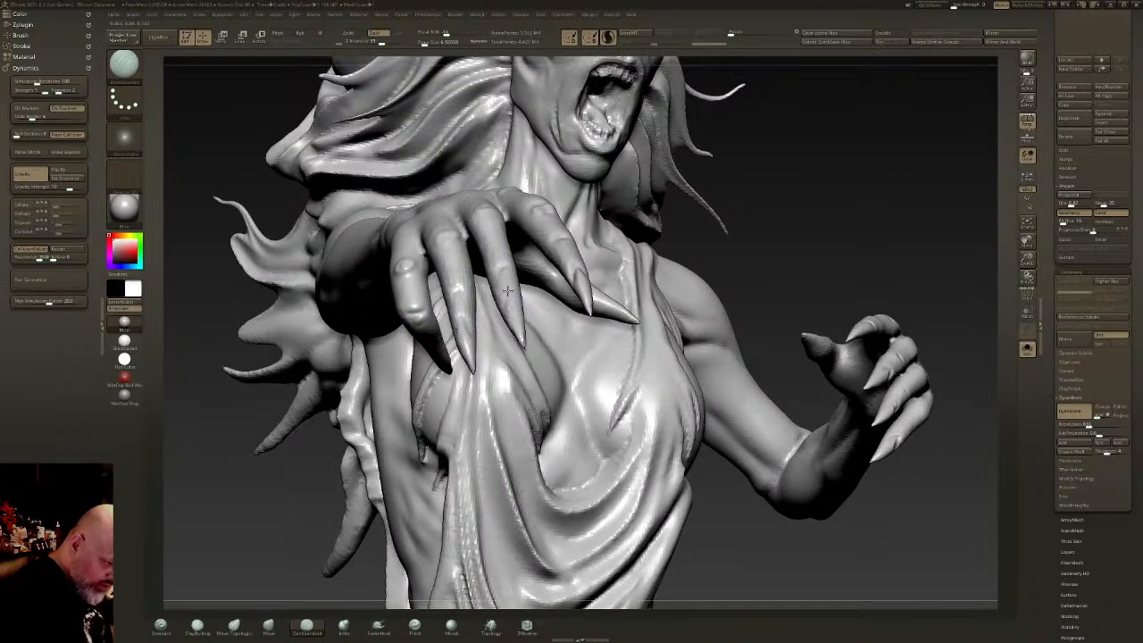
pyautogui.moveTo(505, 296); pyautogui.dragTo(518, 330)
pyautogui.press('shift')
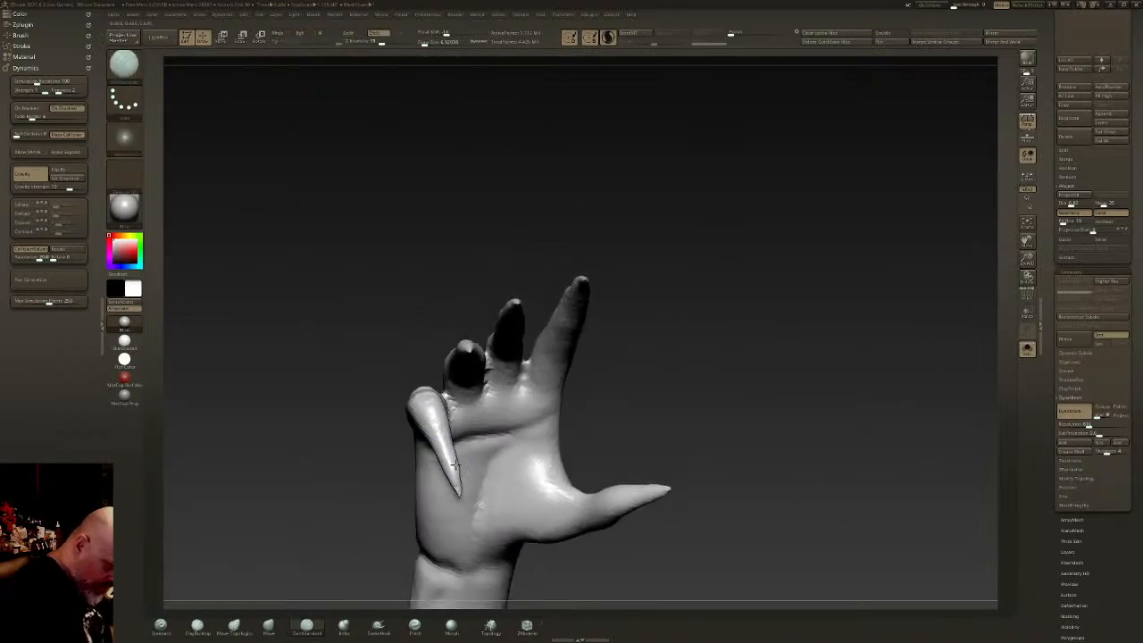
pyautogui.moveTo(450, 463)
pyautogui.mouseDown(button='right')
pyautogui.moveTo(489, 441)
pyautogui.moveTo(487, 428)
pyautogui.mouseUp(button='right')
pyautogui.keyDown('shift'); pyautogui.moveTo(453, 466); pyautogui.dragTo(459, 478); pyautogui.keyUp('shift')
pyautogui.moveTo(490, 447)
pyautogui.mouseDown(button='right')
pyautogui.moveTo(460, 432)
pyautogui.moveTo(505, 345)
pyautogui.moveTo(482, 347)
pyautogui.mouseUp(button='right')
pyautogui.moveTo(502, 350); pyautogui.dragTo(422, 485)
pyautogui.moveTo(421, 485); pyautogui.dragTo(435, 327, button='right')
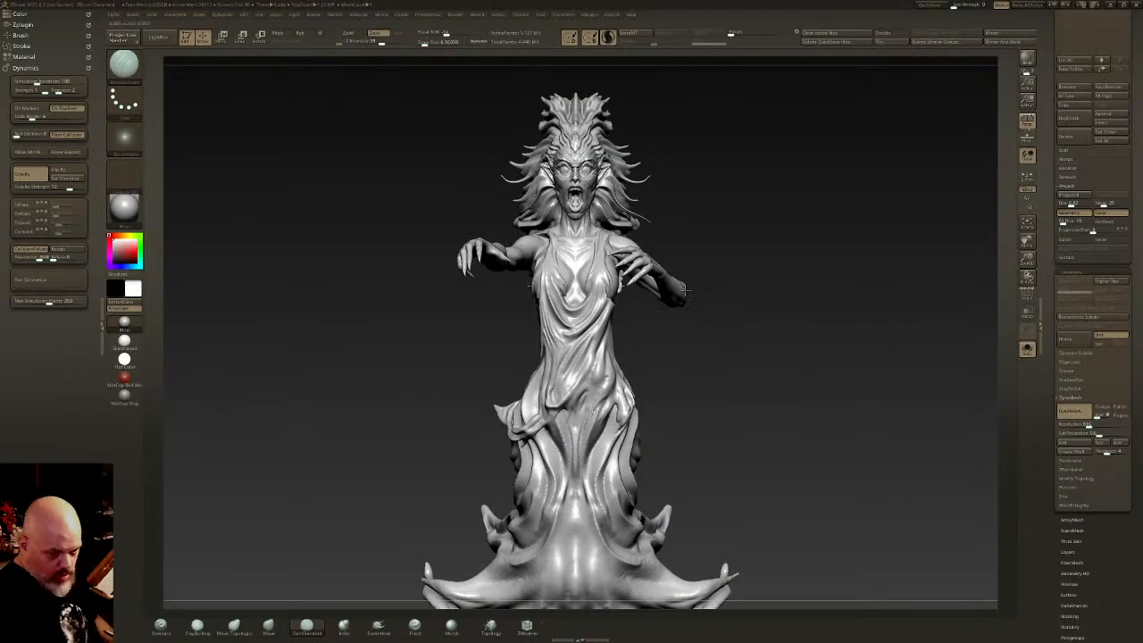
pyautogui.moveTo(683, 289)
pyautogui.mouseDown(button='right')
pyautogui.moveTo(697, 332)
pyautogui.moveTo(664, 334)
pyautogui.moveTo(703, 345)
pyautogui.moveTo(655, 329)
pyautogui.moveTo(665, 329)
pyautogui.mouseUp(button='right')
pyautogui.click(1026, 296)
pyautogui.click(1026, 297)
pyautogui.moveTo(759, 314); pyautogui.dragTo(741, 318, button='right')
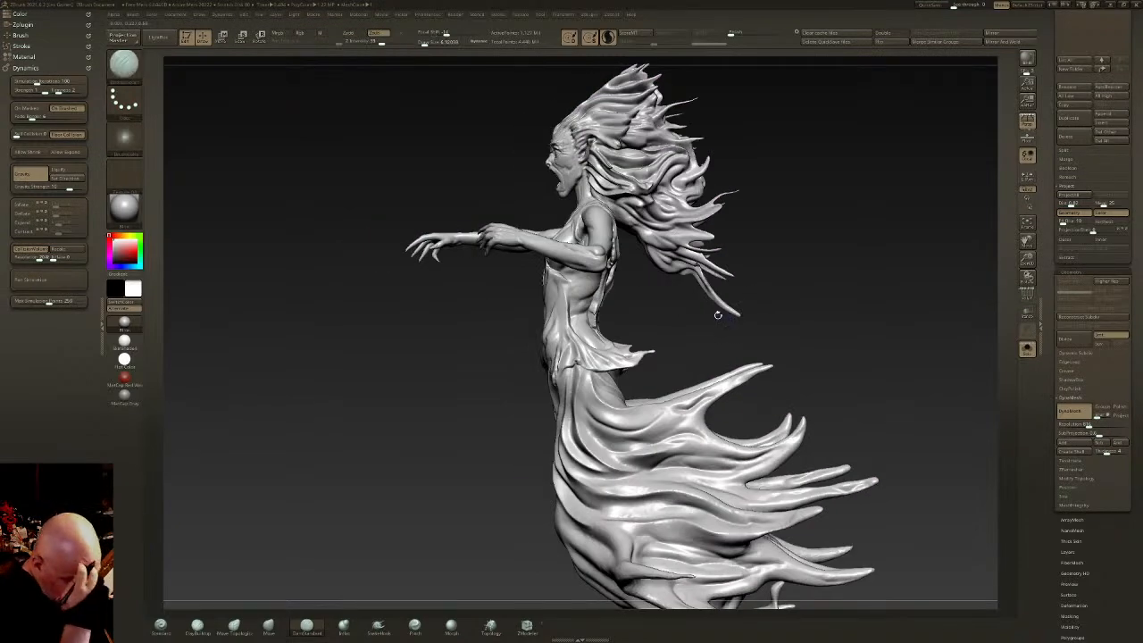
pyautogui.moveTo(606, 328)
pyautogui.mouseDown(button='right')
pyautogui.moveTo(663, 310)
pyautogui.moveTo(671, 337)
pyautogui.moveTo(661, 309)
pyautogui.moveTo(648, 342)
pyautogui.moveTo(684, 365)
pyautogui.moveTo(656, 370)
pyautogui.moveTo(674, 322)
pyautogui.mouseUp(button='right')
pyautogui.moveTo(580, 134)
pyautogui.keyDown('ctrl'); pyautogui.mouseDown()
pyautogui.moveTo(357, 330)
pyautogui.moveTo(482, 352)
pyautogui.moveTo(565, 335)
pyautogui.moveTo(670, 232)
pyautogui.moveTo(589, 148)
pyautogui.mouseUp(); pyautogui.keyUp('ctrl')
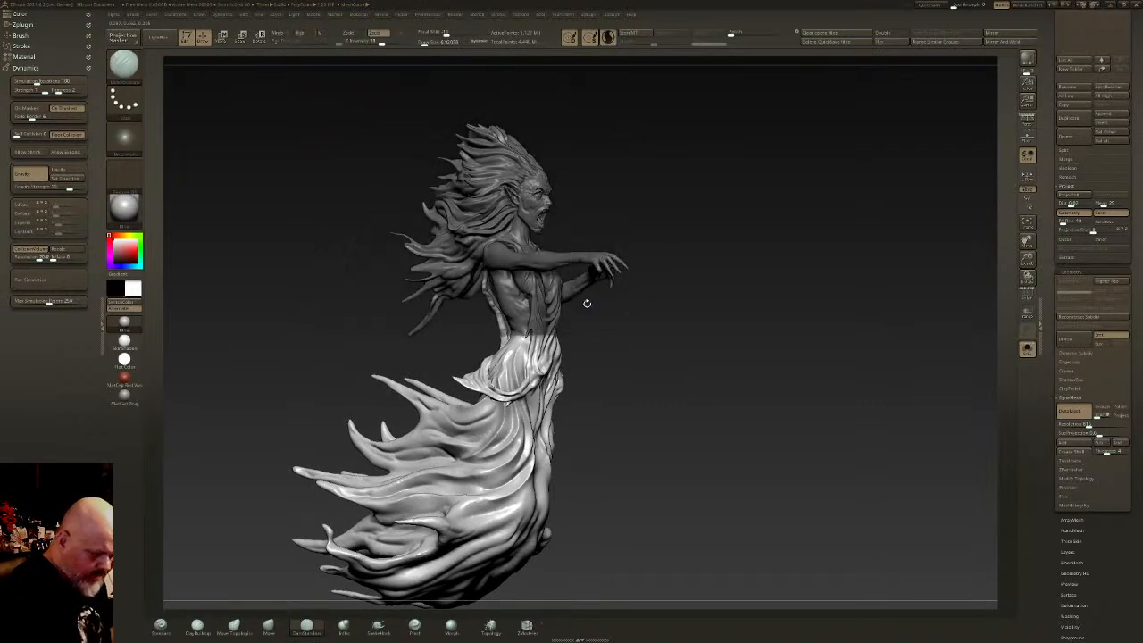
pyautogui.keyDown('ctrl'); pyautogui.click(574, 341); pyautogui.keyUp('ctrl')
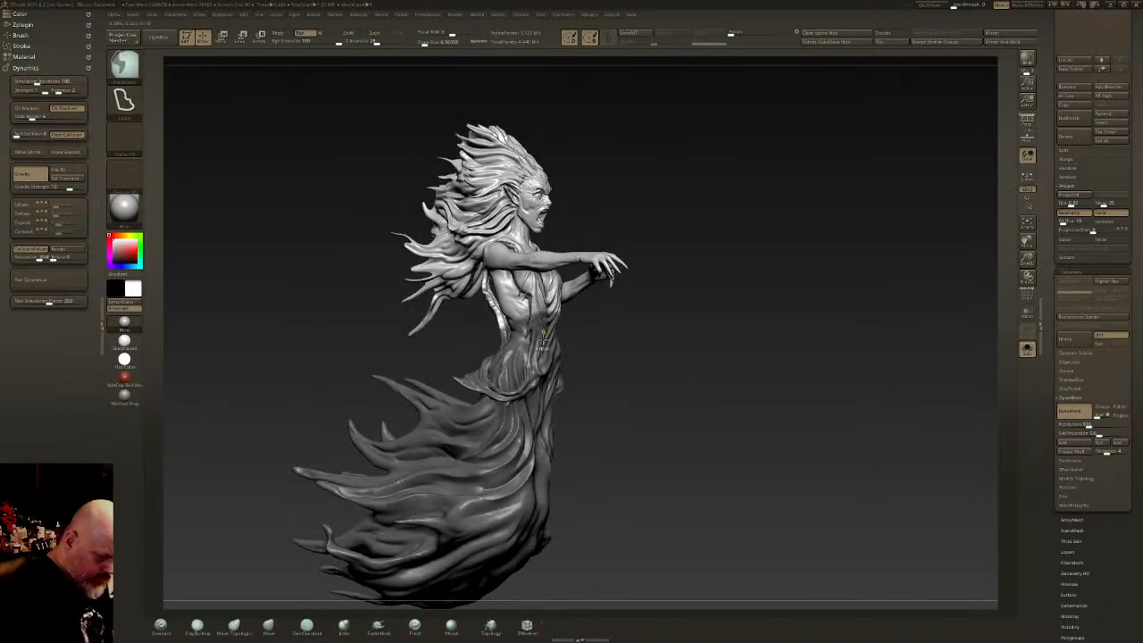
pyautogui.keyDown('ctrl'); pyautogui.click(550, 356); pyautogui.keyUp('ctrl')
pyautogui.moveTo(548, 357)
pyautogui.mouseDown()
pyautogui.moveTo(602, 321)
pyautogui.moveTo(655, 347)
pyautogui.mouseUp()
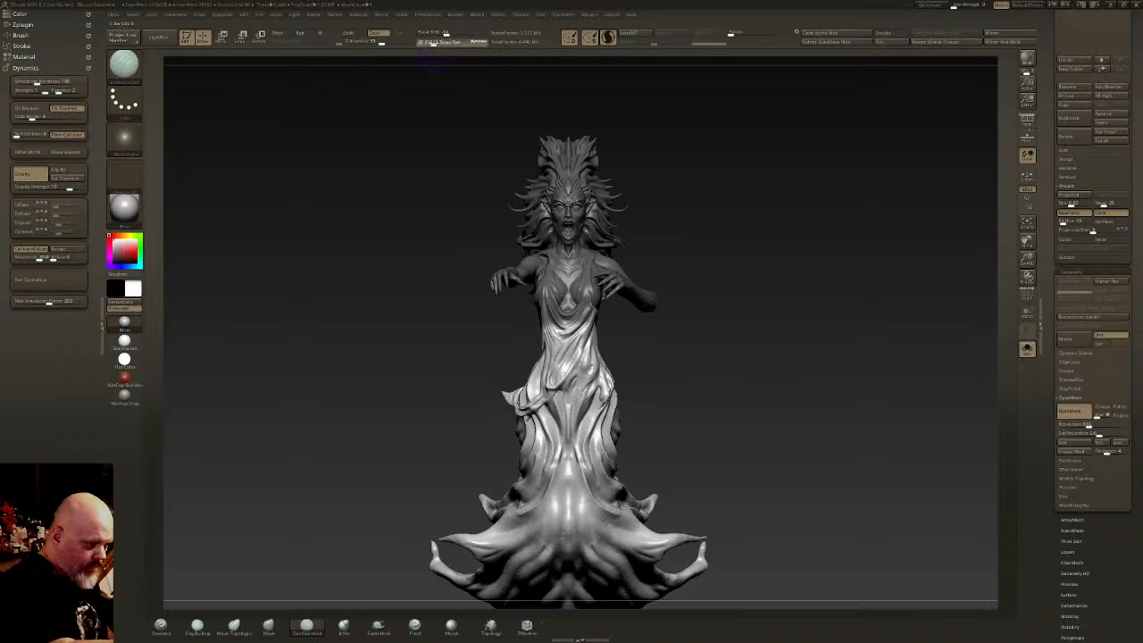
pyautogui.moveTo(585, 365); pyautogui.dragTo(647, 297)
pyautogui.moveTo(572, 326)
pyautogui.mouseDown()
pyautogui.moveTo(715, 286)
pyautogui.moveTo(630, 287)
pyautogui.moveTo(606, 320)
pyautogui.moveTo(675, 404)
pyautogui.moveTo(665, 314)
pyautogui.mouseUp()
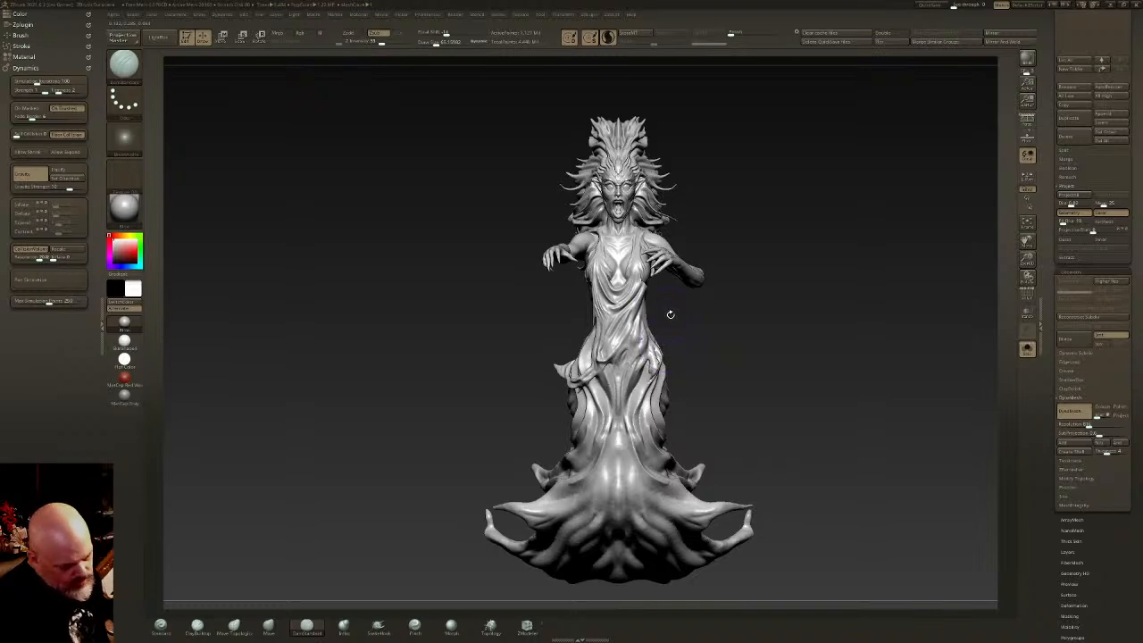
# - Lasso-mask the banshee's upper body down to the waist and invert the mask so the dress is protected
pyautogui.moveTo(644, 295)
pyautogui.mouseDown()
pyautogui.moveTo(672, 307)
pyautogui.moveTo(663, 317)
pyautogui.moveTo(687, 320)
pyautogui.moveTo(621, 310)
pyautogui.moveTo(801, 143)
pyautogui.moveTo(384, 275)
pyautogui.moveTo(571, 342)
pyautogui.mouseUp()
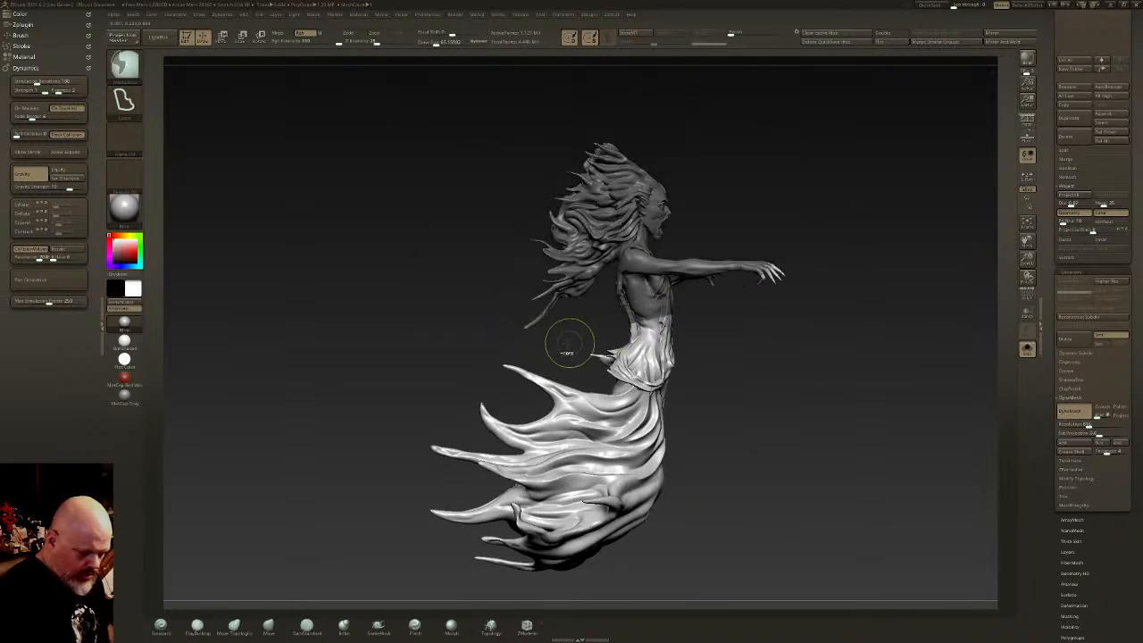
pyautogui.keyDown('ctrl'); pyautogui.moveTo(725, 318); pyautogui.dragTo(711, 227); pyautogui.keyUp('ctrl')
pyautogui.moveTo(785, 314)
pyautogui.keyDown('ctrl'); pyautogui.mouseDown()
pyautogui.moveTo(746, 330)
pyautogui.moveTo(776, 332)
pyautogui.mouseUp(); pyautogui.keyUp('ctrl')
pyautogui.hotkey('ctrl', 'i')
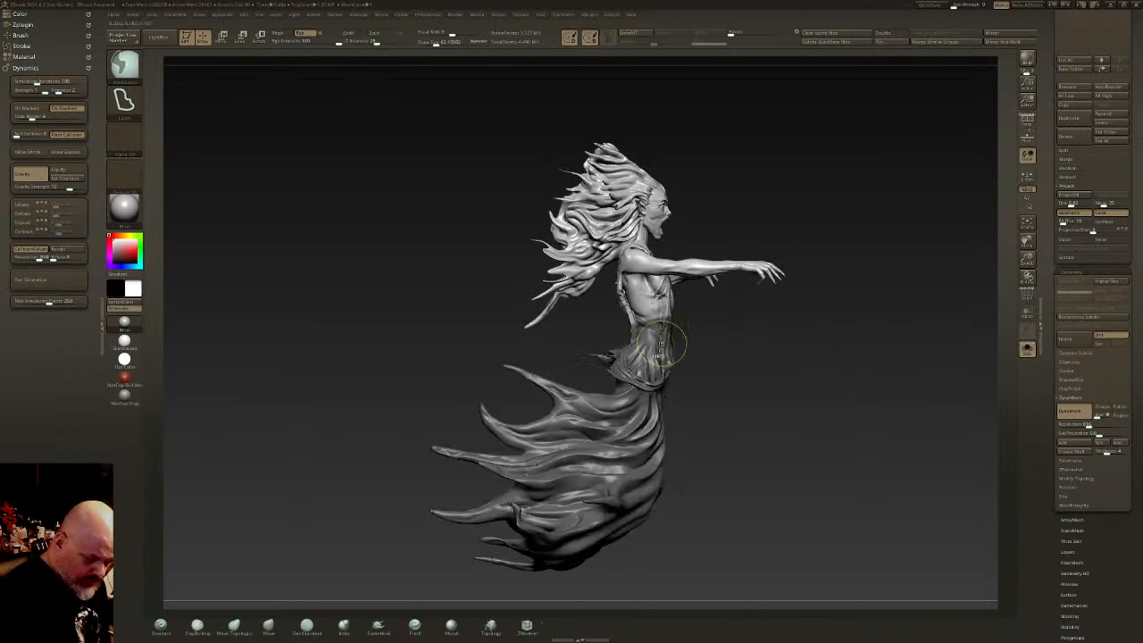
# - Place the transform gizmo on the torso and rotate the unmasked upper body to twist it above the waist
pyautogui.press('w')
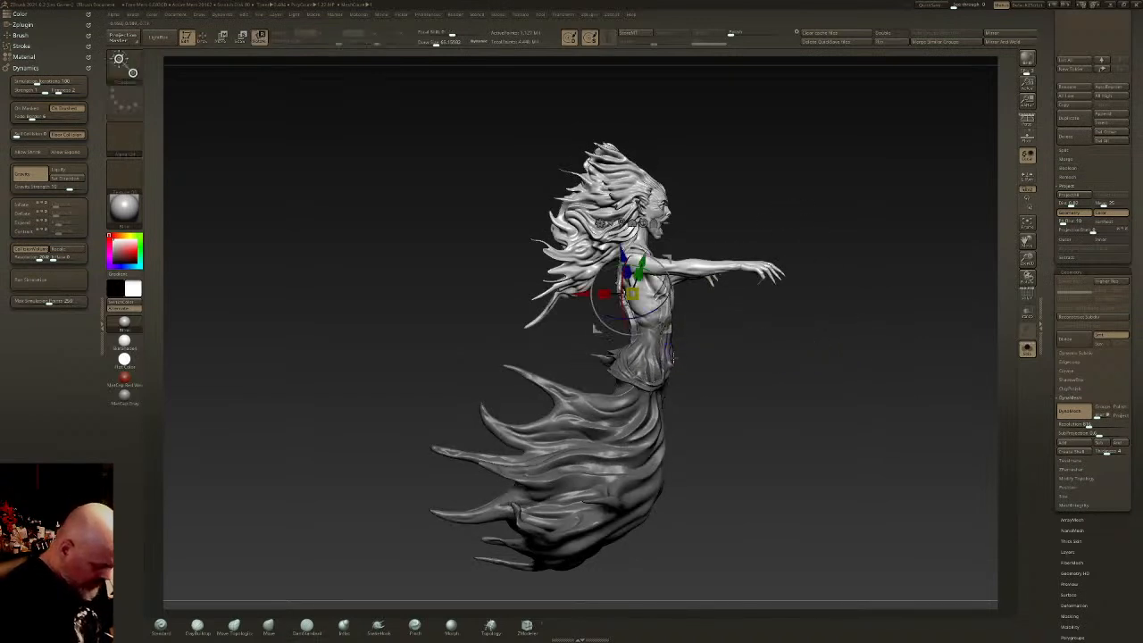
pyautogui.keyDown('alt'); pyautogui.moveTo(640, 277); pyautogui.dragTo(702, 190); pyautogui.keyUp('alt')
pyautogui.keyDown('alt'); pyautogui.moveTo(655, 276); pyautogui.dragTo(655, 304); pyautogui.keyUp('alt')
pyautogui.moveTo(690, 268); pyautogui.dragTo(677, 297)
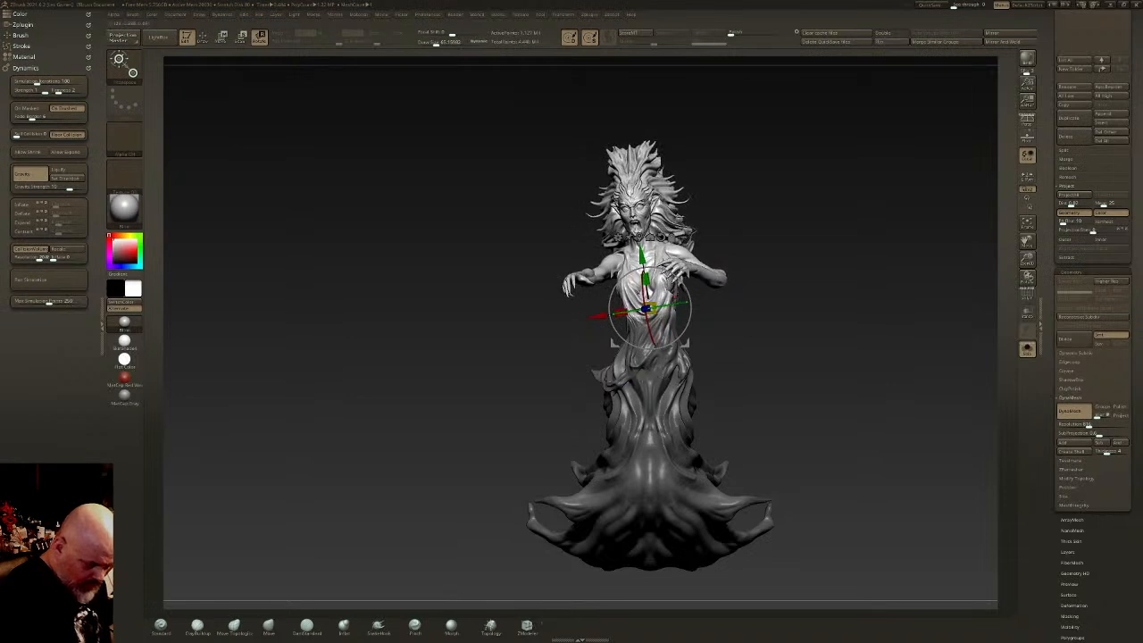
pyautogui.press('q')
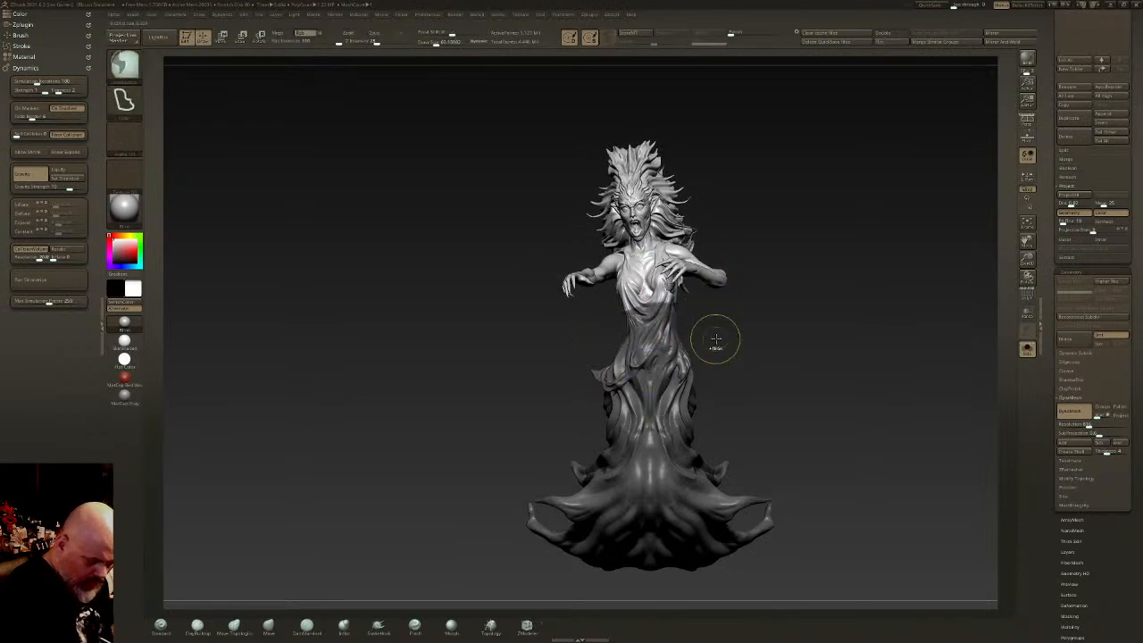
pyautogui.keyDown('ctrl'); pyautogui.click(712, 343); pyautogui.keyUp('ctrl')
pyautogui.keyDown('ctrl'); pyautogui.click(692, 302); pyautogui.keyUp('ctrl')
pyautogui.press('w')
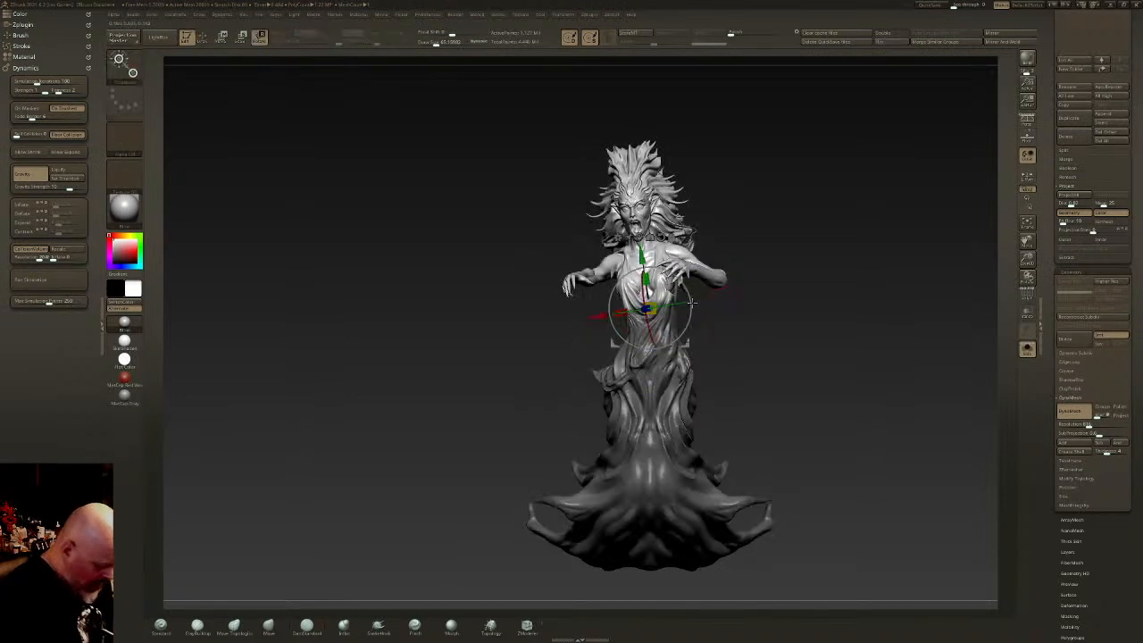
pyautogui.moveTo(671, 305)
pyautogui.mouseDown()
pyautogui.moveTo(651, 308)
pyautogui.moveTo(625, 391)
pyautogui.moveTo(703, 381)
pyautogui.mouseUp()
# - Invert the mask back onto the dress, adjust the upper body's twist with the gizmo and clear the mask
pyautogui.press('q')
pyautogui.keyDown('ctrl'); pyautogui.click(728, 338); pyautogui.keyUp('ctrl')
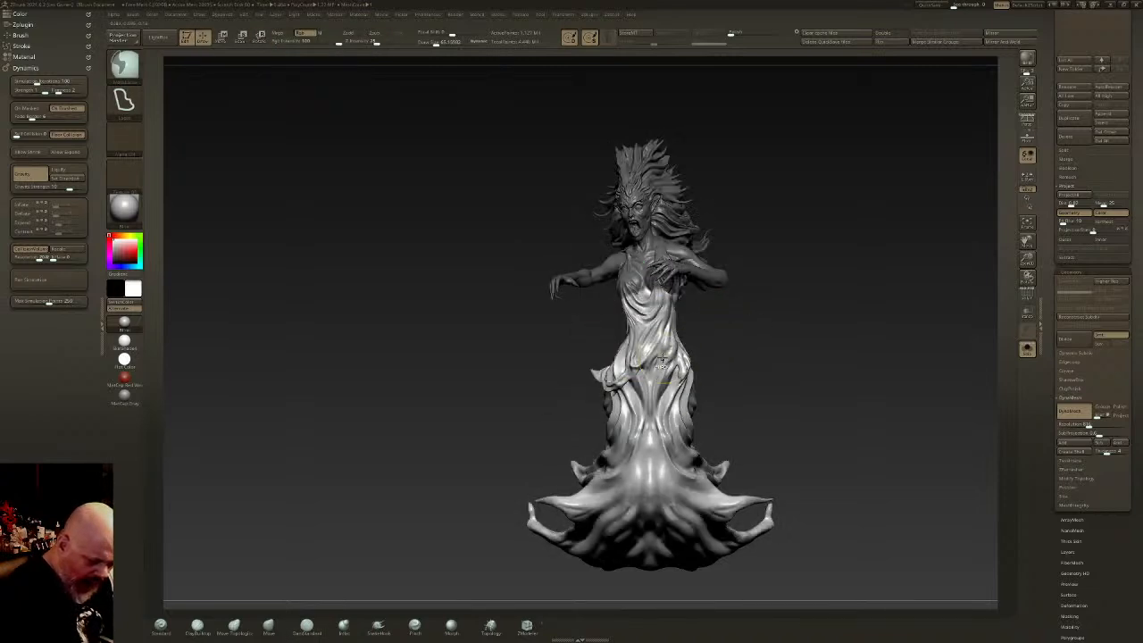
pyautogui.keyDown('ctrl'); pyautogui.click(712, 322); pyautogui.keyUp('ctrl')
pyautogui.press('w')
pyautogui.moveTo(683, 300); pyautogui.dragTo(671, 296)
pyautogui.press('q')
pyautogui.moveTo(741, 314)
pyautogui.mouseDown()
pyautogui.moveTo(652, 317)
pyautogui.moveTo(790, 316)
pyautogui.moveTo(738, 317)
pyautogui.mouseUp()
pyautogui.moveTo(747, 384)
pyautogui.keyDown('ctrl'); pyautogui.mouseDown()
pyautogui.moveTo(707, 403)
pyautogui.moveTo(759, 407)
pyautogui.moveTo(720, 412)
pyautogui.moveTo(717, 387)
pyautogui.mouseUp(); pyautogui.keyUp('ctrl')
# - Turn off Sculptris Pro and pull the skirt's trailing tails upward and outward with a large Move brush
pyautogui.click(442, 42)
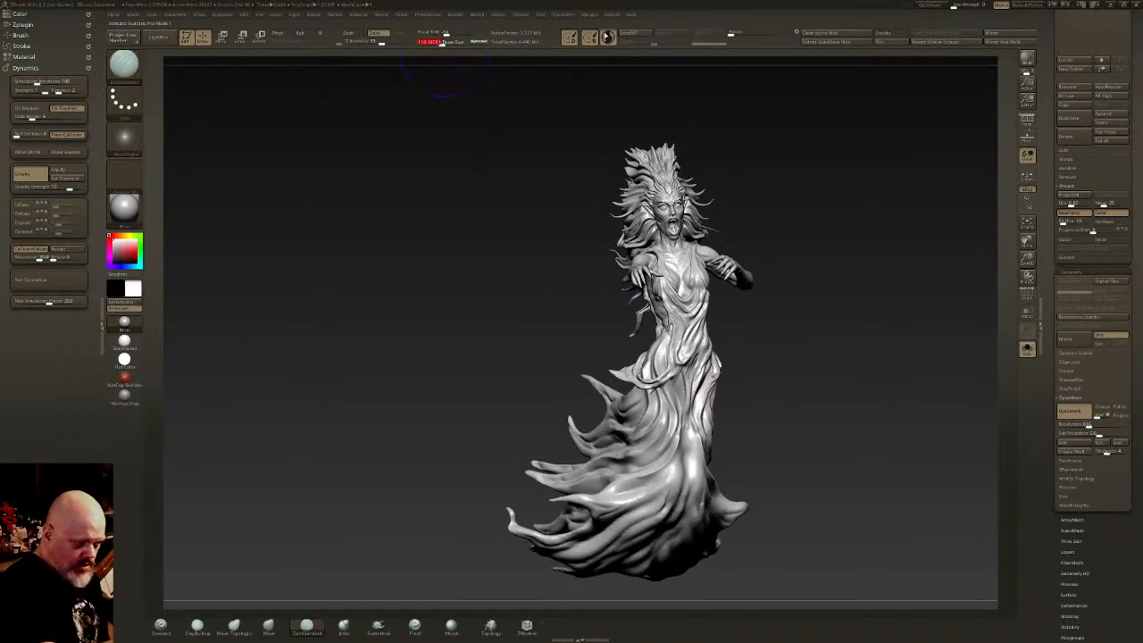
pyautogui.click(268, 625)
pyautogui.moveTo(543, 468); pyautogui.dragTo(541, 432)
pyautogui.moveTo(534, 511); pyautogui.dragTo(531, 401)
pyautogui.moveTo(515, 482)
pyautogui.mouseDown()
pyautogui.moveTo(516, 411)
pyautogui.moveTo(633, 423)
pyautogui.moveTo(544, 421)
pyautogui.moveTo(516, 501)
pyautogui.mouseUp()
pyautogui.moveTo(472, 536)
pyautogui.mouseDown()
pyautogui.moveTo(493, 532)
pyautogui.moveTo(474, 518)
pyautogui.mouseUp()
pyautogui.moveTo(402, 553)
pyautogui.mouseDown()
pyautogui.moveTo(411, 568)
pyautogui.moveTo(391, 561)
pyautogui.mouseUp()
pyautogui.moveTo(572, 465)
pyautogui.mouseDown()
pyautogui.moveTo(714, 460)
pyautogui.moveTo(572, 464)
pyautogui.mouseUp()
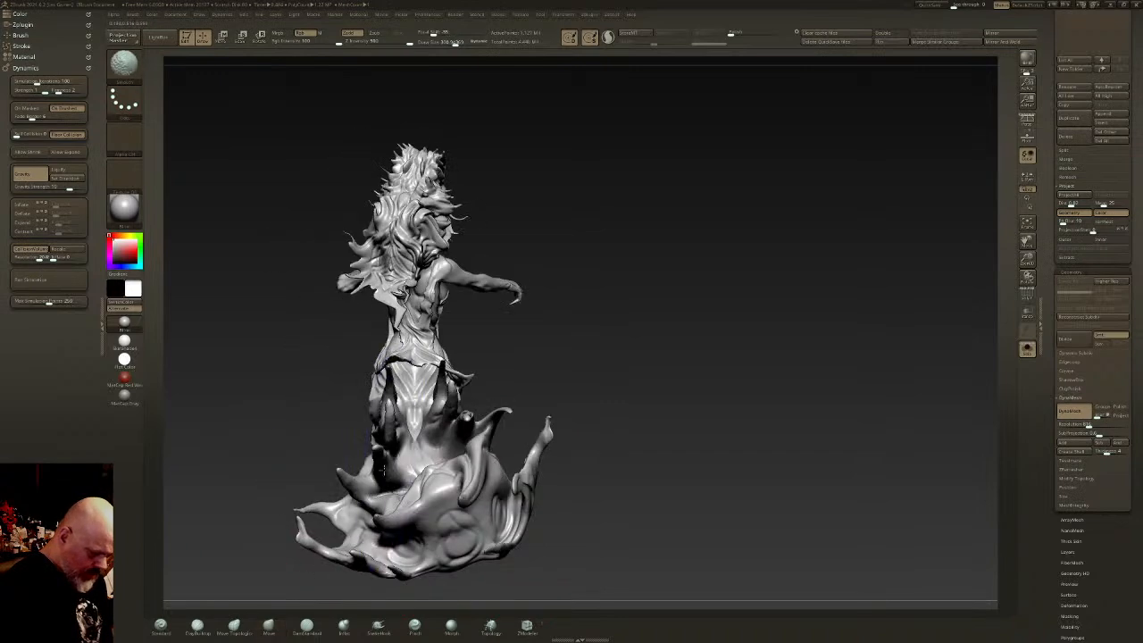
# - Reshape and smooth the back of the skirt, spreading its tails into an asymmetrical sweep with the Move brush
pyautogui.moveTo(412, 446); pyautogui.dragTo(355, 451)
pyautogui.moveTo(446, 419); pyautogui.dragTo(474, 397)
pyautogui.moveTo(412, 532)
pyautogui.mouseDown()
pyautogui.moveTo(368, 516)
pyautogui.moveTo(427, 522)
pyautogui.mouseUp()
pyautogui.moveTo(434, 518)
pyautogui.mouseDown(button='right')
pyautogui.moveTo(498, 490)
pyautogui.moveTo(630, 489)
pyautogui.mouseUp(button='right')
pyautogui.moveTo(614, 500); pyautogui.dragTo(607, 490)
pyautogui.moveTo(755, 536)
pyautogui.mouseDown()
pyautogui.moveTo(764, 542)
pyautogui.moveTo(751, 535)
pyautogui.mouseUp()
pyautogui.moveTo(700, 470); pyautogui.dragTo(692, 484)
pyautogui.moveTo(611, 496); pyautogui.dragTo(600, 498)
pyautogui.moveTo(564, 496); pyautogui.dragTo(598, 500, button='right')
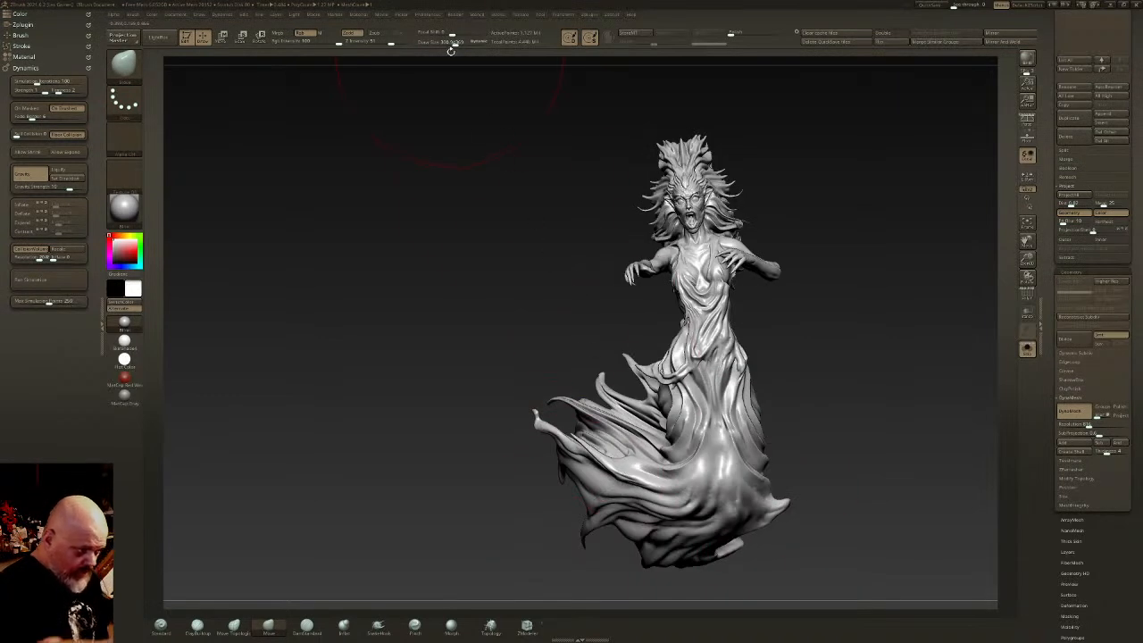
# - Raise the two long upper tails on the skirt's right side and thin and curl the lower tail
pyautogui.moveTo(549, 506); pyautogui.dragTo(514, 471)
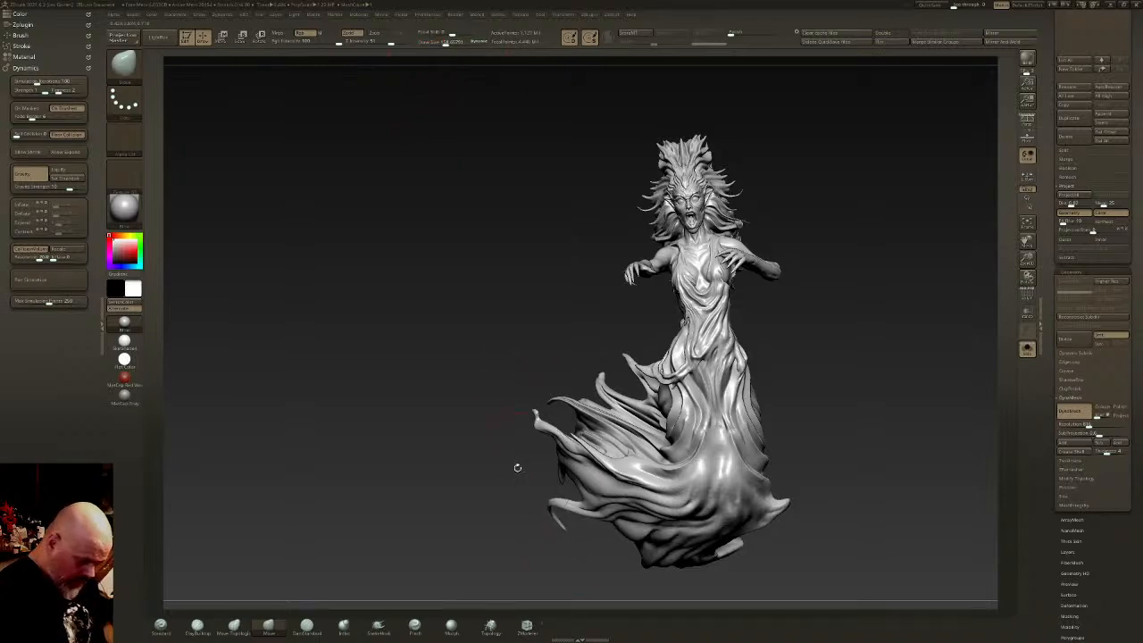
pyautogui.moveTo(536, 423)
pyautogui.mouseDown()
pyautogui.moveTo(527, 395)
pyautogui.moveTo(563, 364)
pyautogui.mouseUp()
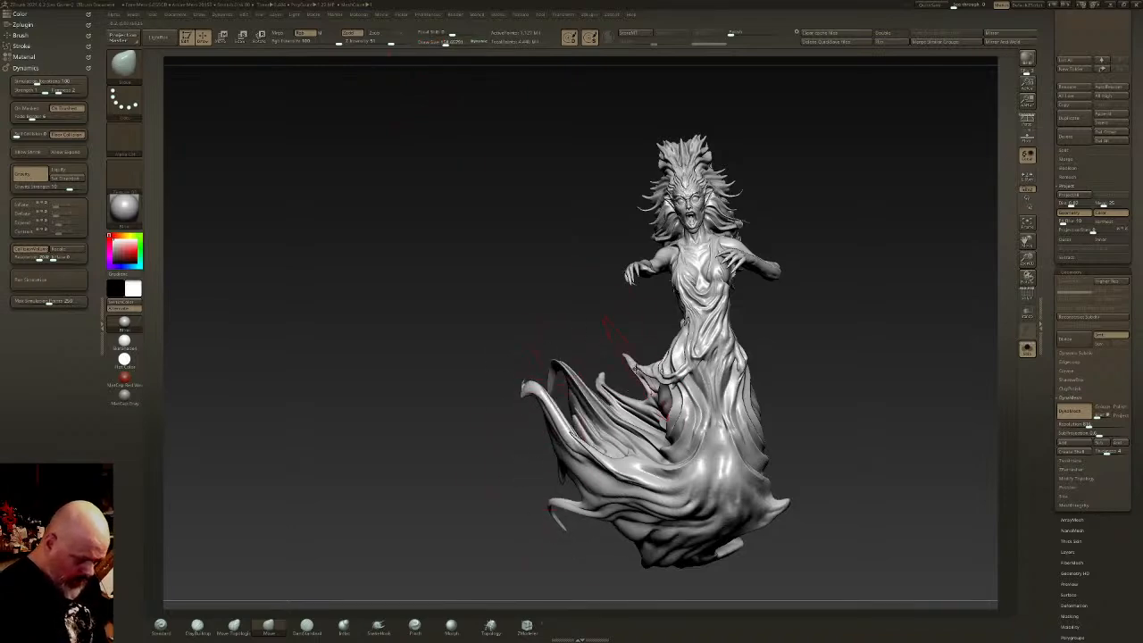
pyautogui.moveTo(635, 324)
pyautogui.mouseDown()
pyautogui.moveTo(726, 390)
pyautogui.moveTo(696, 363)
pyautogui.mouseUp()
pyautogui.moveTo(692, 415); pyautogui.dragTo(709, 419)
# - Move the skirt's hem and lower tails from several angles to sweep the cloth behind the body
pyautogui.moveTo(683, 510); pyautogui.dragTo(696, 511)
pyautogui.moveTo(555, 547)
pyautogui.mouseDown()
pyautogui.moveTo(564, 502)
pyautogui.moveTo(616, 509)
pyautogui.mouseUp()
pyautogui.moveTo(668, 531); pyautogui.dragTo(671, 523)
pyautogui.moveTo(803, 546); pyautogui.dragTo(725, 545)
pyautogui.moveTo(746, 475); pyautogui.dragTo(759, 471)
pyautogui.moveTo(880, 487); pyautogui.dragTo(766, 477)
pyautogui.moveTo(728, 436)
pyautogui.mouseDown()
pyautogui.moveTo(769, 414)
pyautogui.moveTo(820, 471)
pyautogui.mouseUp()
# - Adjust the rear tails and round the skirt's underside with small Move brush pulls
pyautogui.moveTo(799, 520); pyautogui.dragTo(795, 511)
pyautogui.moveTo(775, 542)
pyautogui.mouseDown()
pyautogui.moveTo(829, 505)
pyautogui.moveTo(859, 510)
pyautogui.moveTo(836, 514)
pyautogui.mouseUp()
pyautogui.moveTo(800, 518); pyautogui.dragTo(779, 513)
pyautogui.moveTo(775, 525); pyautogui.dragTo(765, 516)
pyautogui.moveTo(808, 535); pyautogui.dragTo(826, 532)
pyautogui.moveTo(603, 556)
pyautogui.mouseDown()
pyautogui.moveTo(768, 561)
pyautogui.moveTo(820, 516)
pyautogui.mouseUp()
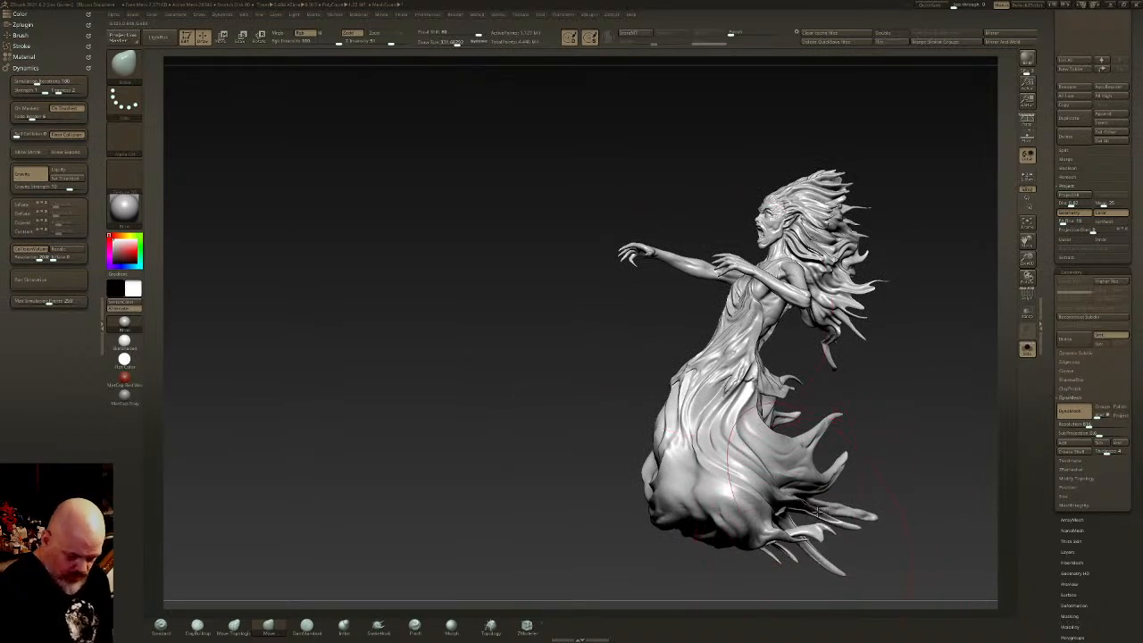
# - Turn on Sculptris Pro and smooth the stretched, ragged tail beneath the left side of the skirt
pyautogui.keyDown('alt'); pyautogui.moveTo(672, 223); pyautogui.dragTo(502, 110); pyautogui.keyUp('alt')
pyautogui.moveTo(638, 290); pyautogui.dragTo(576, 287)
pyautogui.keyDown('ctrl'); pyautogui.moveTo(576, 288); pyautogui.dragTo(616, 205, button='right'); pyautogui.keyUp('ctrl')
pyautogui.click(607, 37)
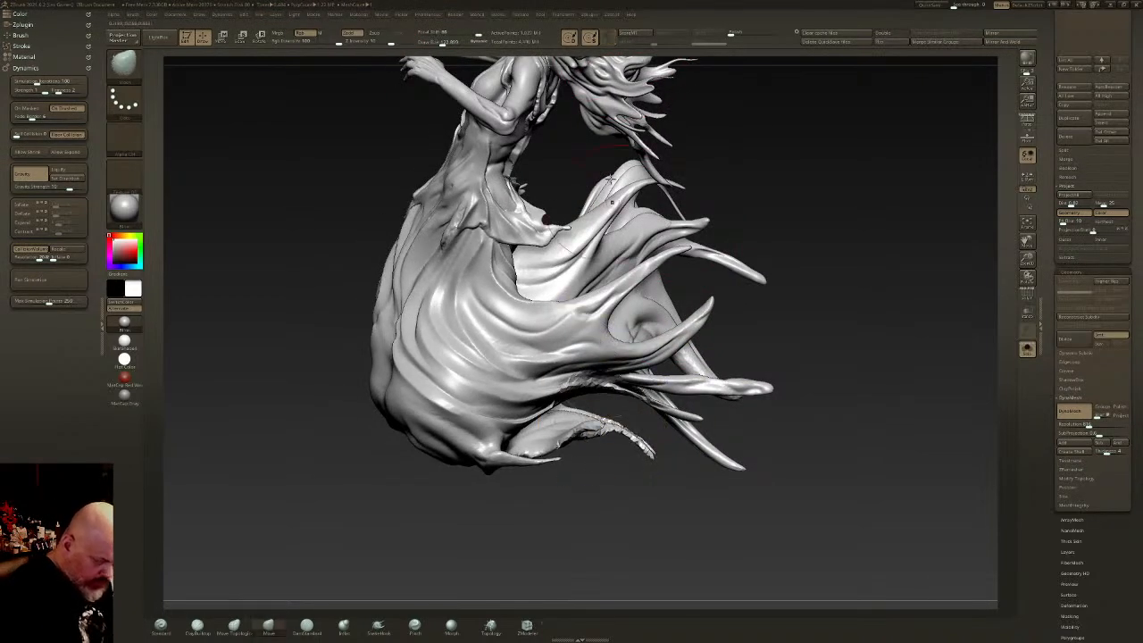
pyautogui.moveTo(461, 83); pyautogui.dragTo(580, 413)
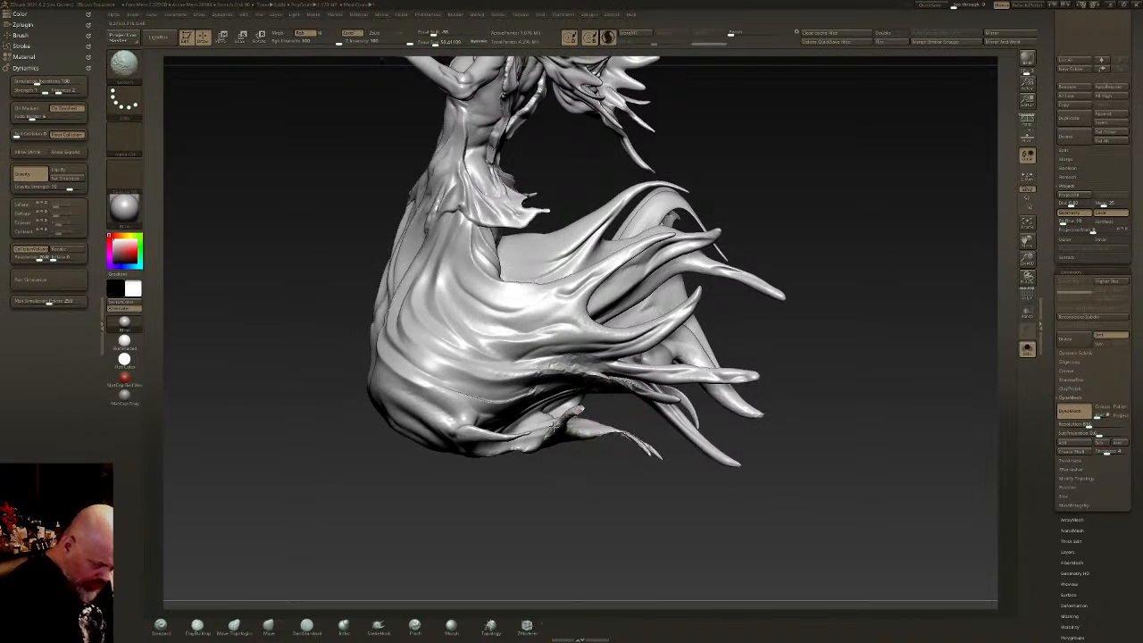
pyautogui.moveTo(401, 523)
pyautogui.mouseDown()
pyautogui.moveTo(688, 384)
pyautogui.moveTo(721, 344)
pyautogui.mouseUp()
pyautogui.press('s')
pyautogui.moveTo(720, 344); pyautogui.dragTo(734, 326, button='right')
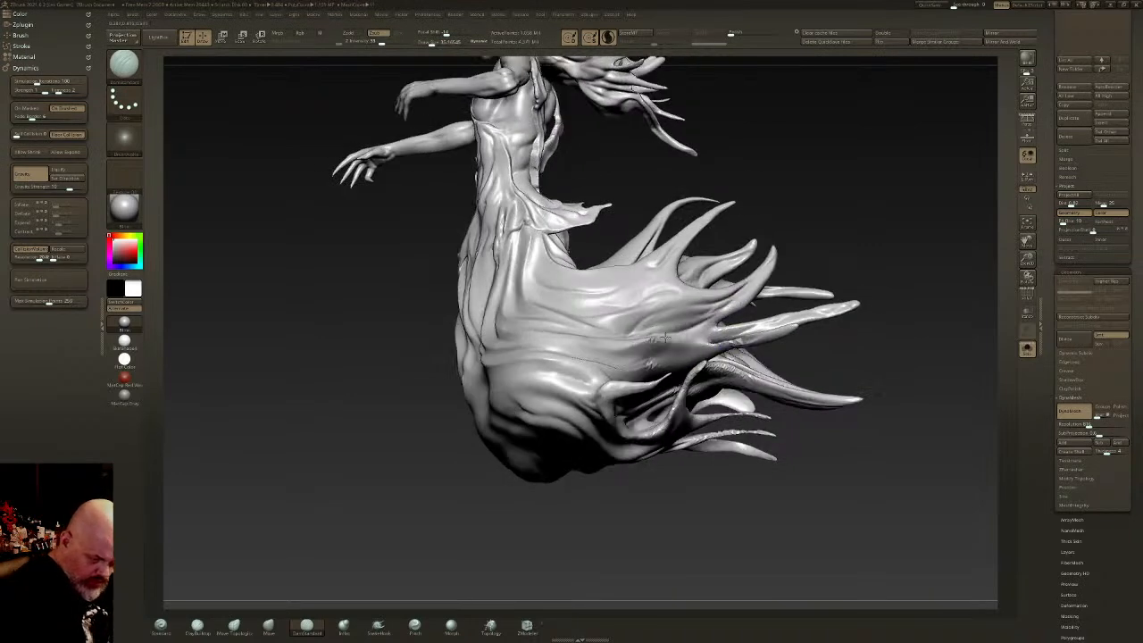
# - Carve flowing fold lines across the skirt's left side and into its tails with DamStandard
pyautogui.moveTo(666, 344); pyautogui.dragTo(743, 337, button='right')
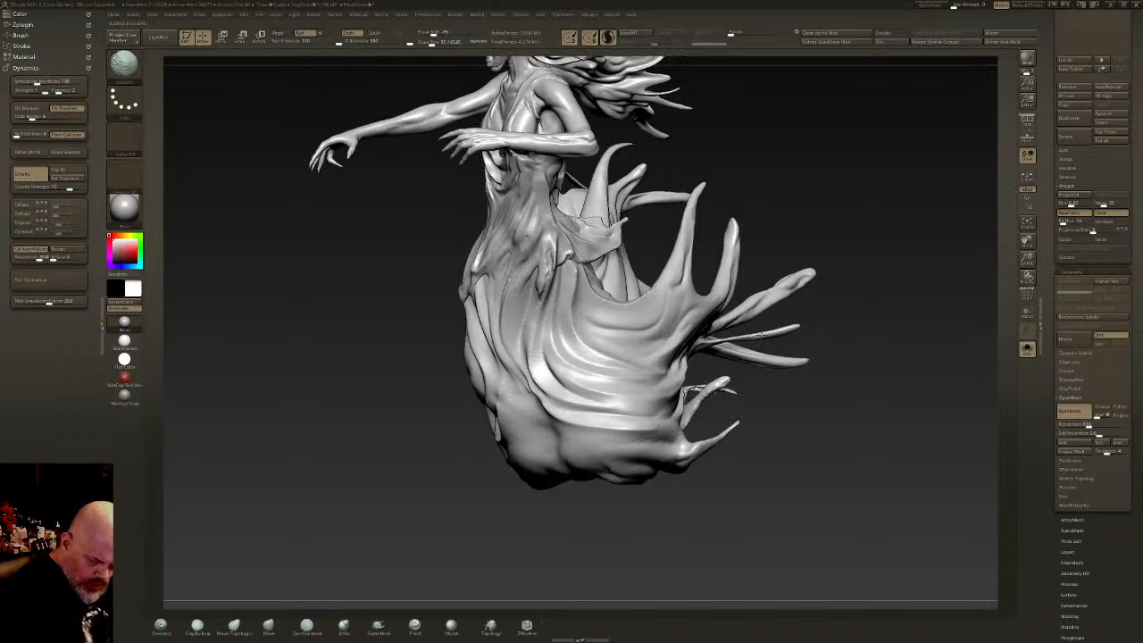
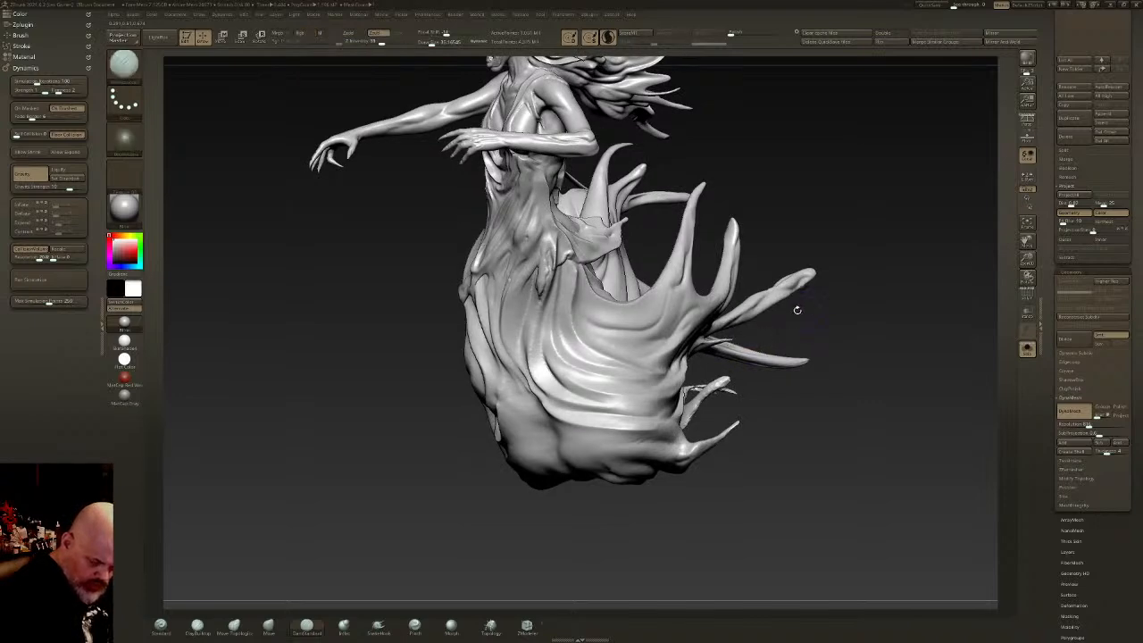
pyautogui.moveTo(807, 312); pyautogui.dragTo(725, 335, button='right')
pyautogui.moveTo(673, 361)
pyautogui.mouseDown()
pyautogui.moveTo(597, 394)
pyautogui.moveTo(633, 390)
pyautogui.moveTo(537, 398)
pyautogui.mouseUp()
pyautogui.moveTo(582, 364); pyautogui.dragTo(645, 349)
pyautogui.moveTo(530, 327); pyautogui.dragTo(634, 326)
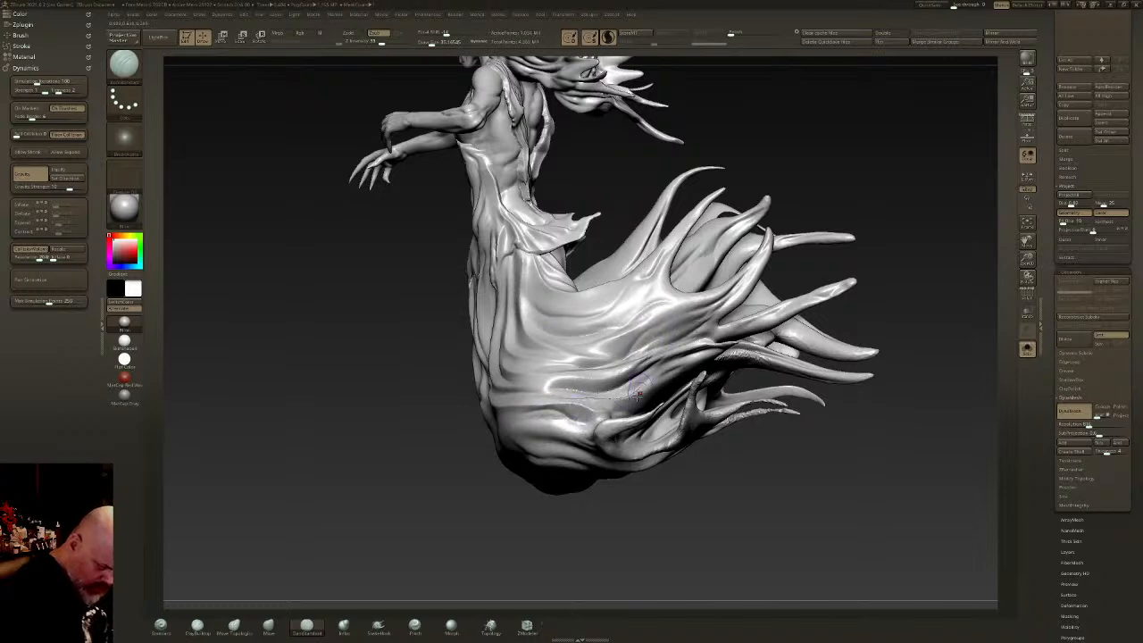
pyautogui.moveTo(711, 436); pyautogui.dragTo(752, 412)
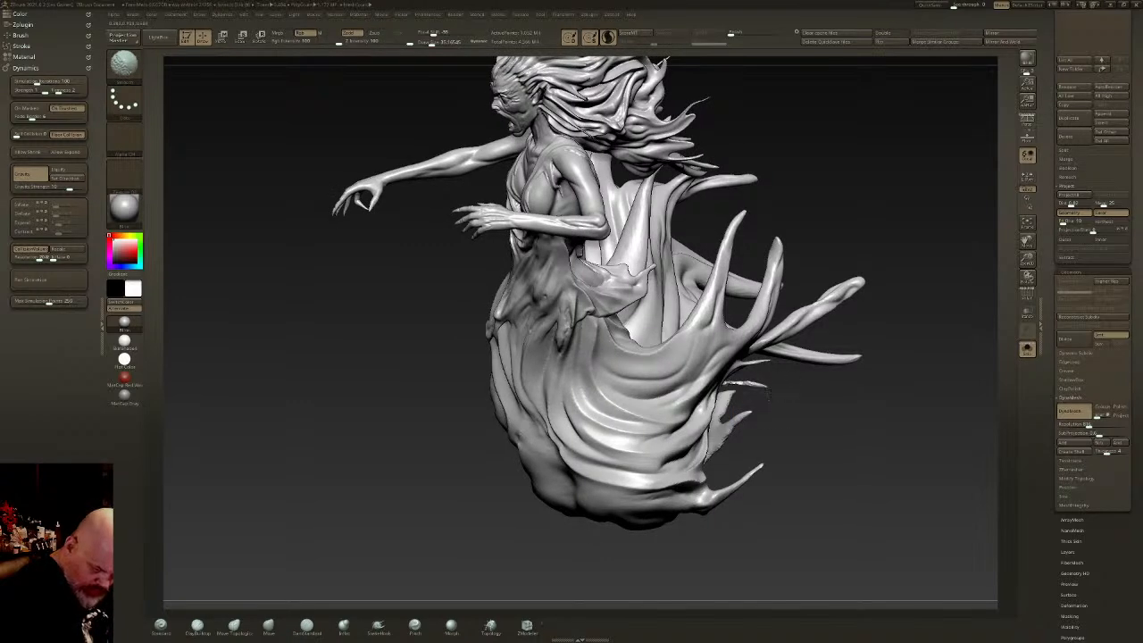
# - Carve grooves into the skirt's rear tails and smooth the stretched tails and their tips
pyautogui.moveTo(748, 382); pyautogui.dragTo(742, 379)
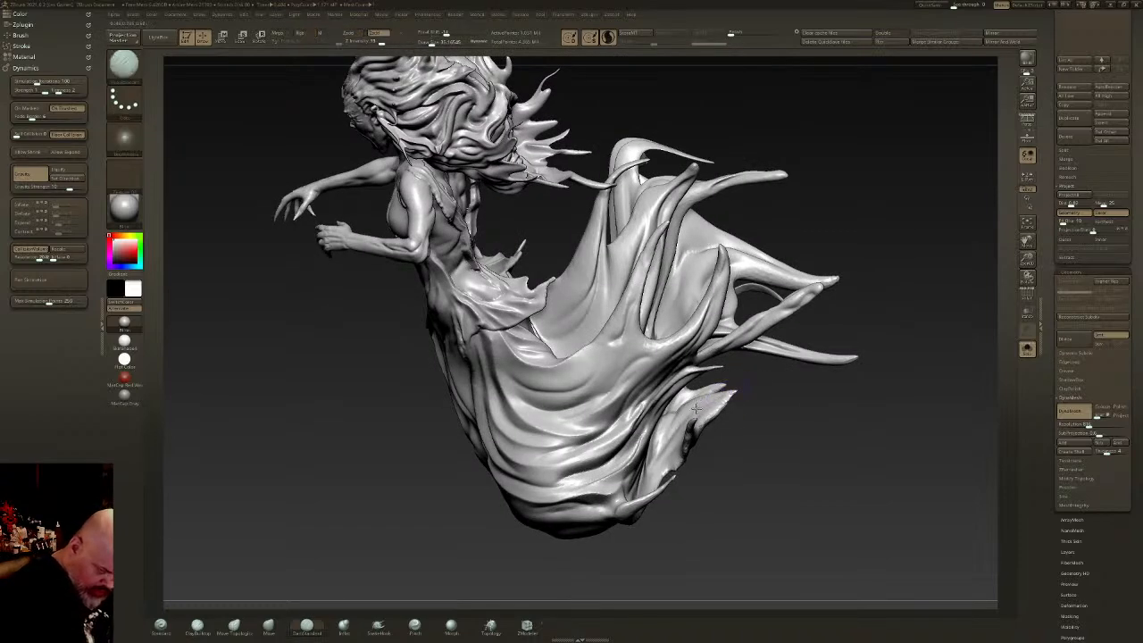
pyautogui.moveTo(719, 370)
pyautogui.mouseDown()
pyautogui.moveTo(804, 304)
pyautogui.moveTo(782, 284)
pyautogui.mouseUp()
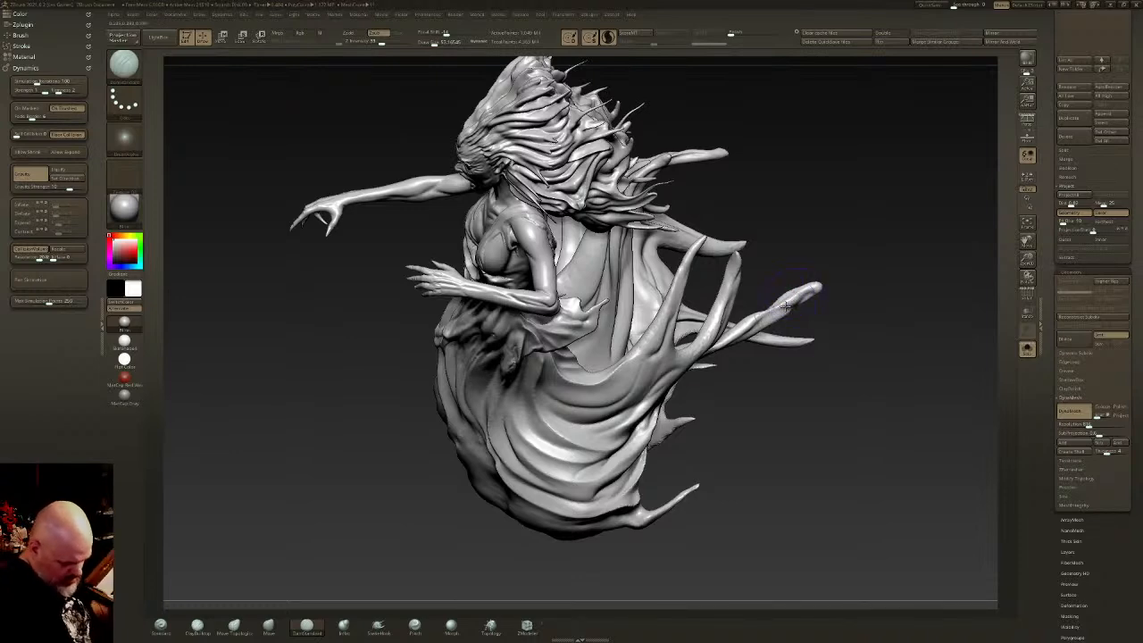
pyautogui.moveTo(780, 304); pyautogui.dragTo(769, 312)
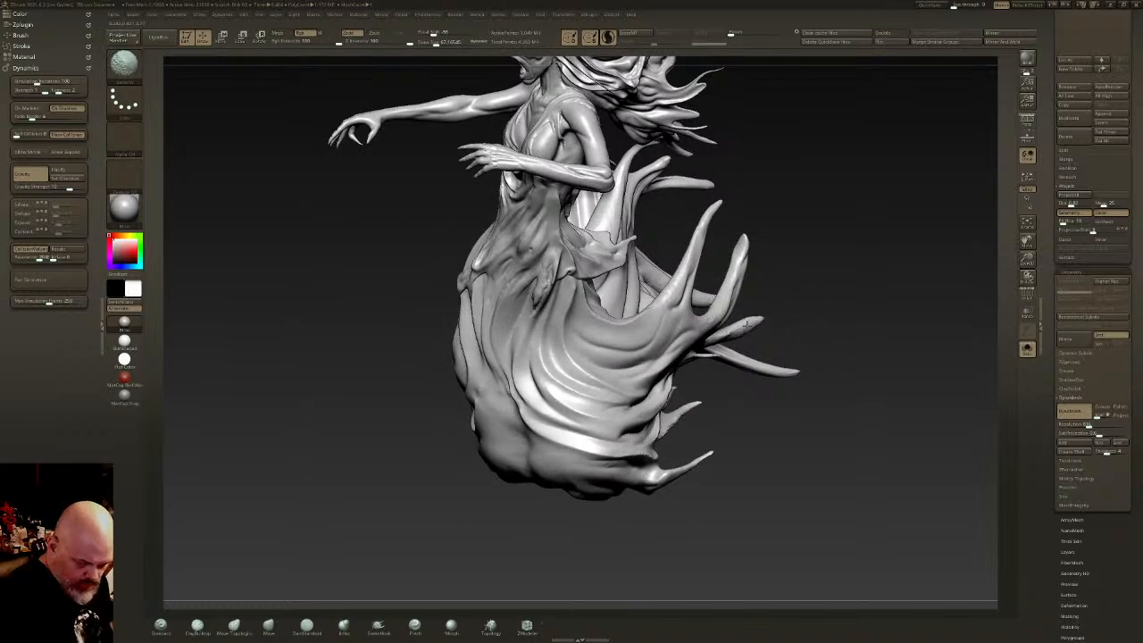
pyautogui.keyDown('shift'); pyautogui.moveTo(739, 331); pyautogui.dragTo(760, 305); pyautogui.keyUp('shift')
pyautogui.moveTo(763, 347)
pyautogui.mouseDown()
pyautogui.moveTo(762, 329)
pyautogui.moveTo(737, 359)
pyautogui.moveTo(765, 344)
pyautogui.mouseUp()
pyautogui.keyDown('shift'); pyautogui.moveTo(747, 194); pyautogui.dragTo(735, 188); pyautogui.keyUp('shift')
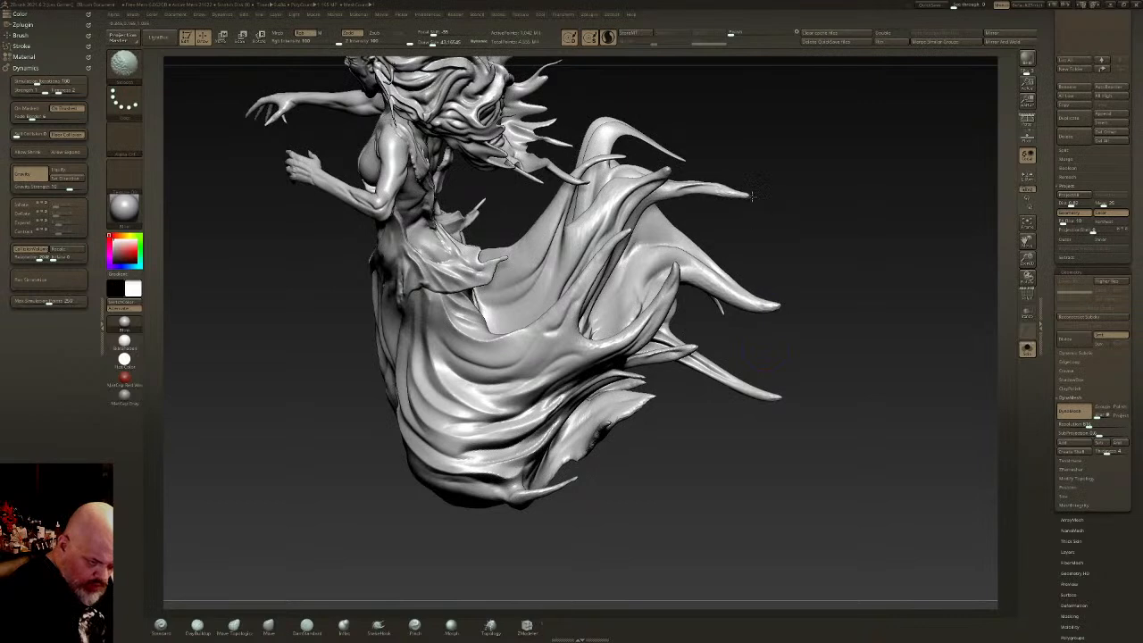
pyautogui.keyDown('shift'); pyautogui.moveTo(663, 173); pyautogui.dragTo(698, 185); pyautogui.keyUp('shift')
pyautogui.keyDown('shift'); pyautogui.moveTo(759, 201); pyautogui.dragTo(757, 178); pyautogui.keyUp('shift')
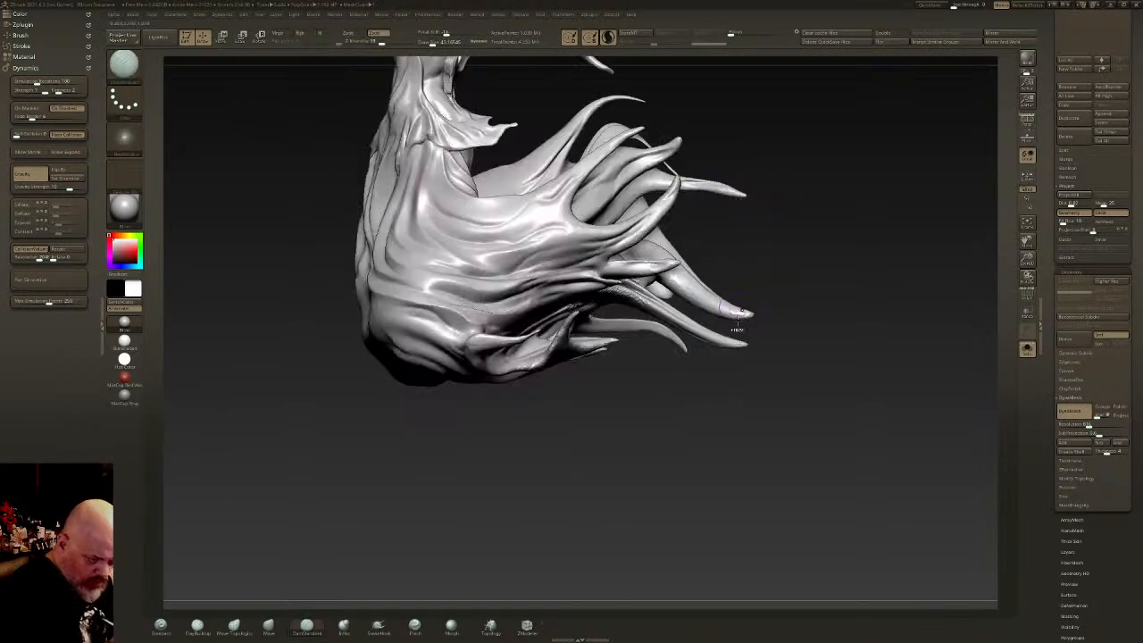
# - Examine the whole figure's twisted pose and swept skirt from the side and front
pyautogui.keyDown('ctrl'); pyautogui.moveTo(743, 307); pyautogui.dragTo(734, 219, button='right'); pyautogui.keyUp('ctrl')
pyautogui.moveTo(692, 300); pyautogui.dragTo(769, 306, button='right')
pyautogui.keyDown('alt'); pyautogui.moveTo(785, 344); pyautogui.dragTo(691, 478, button='right'); pyautogui.keyUp('alt')
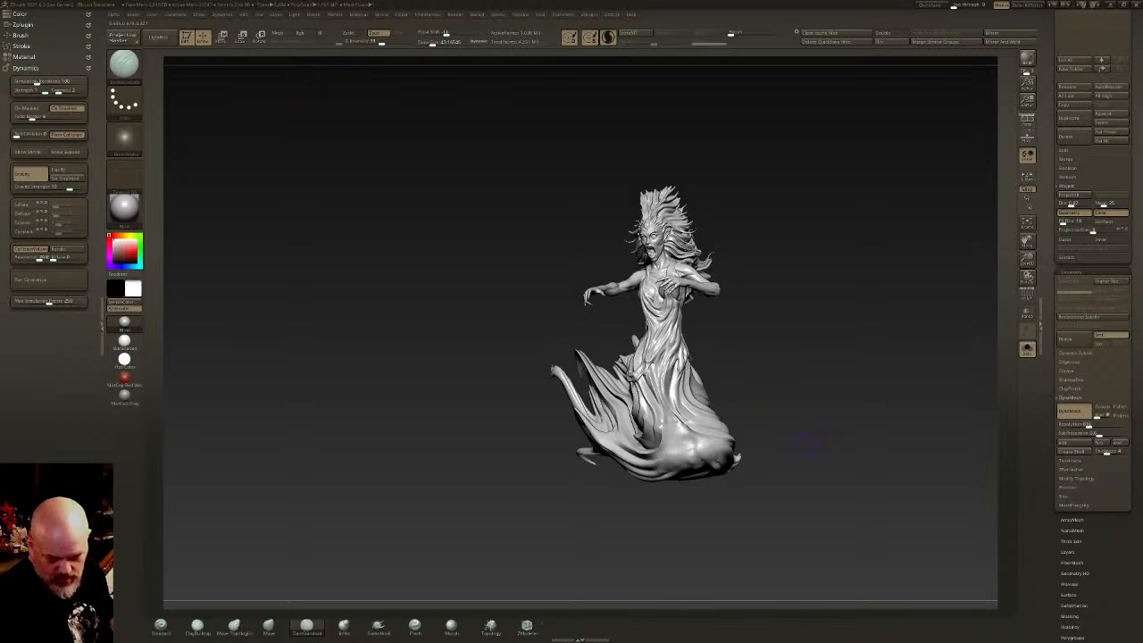
pyautogui.moveTo(694, 375); pyautogui.dragTo(536, 376, button='right')
pyautogui.keyDown('alt'); pyautogui.moveTo(535, 376); pyautogui.dragTo(437, 353, button='right'); pyautogui.keyUp('alt')
pyautogui.keyDown('ctrl'); pyautogui.moveTo(438, 352); pyautogui.dragTo(451, 437, button='right'); pyautogui.keyUp('ctrl')
pyautogui.keyDown('alt'); pyautogui.moveTo(647, 275); pyautogui.dragTo(657, 332, button='right'); pyautogui.keyUp('alt')
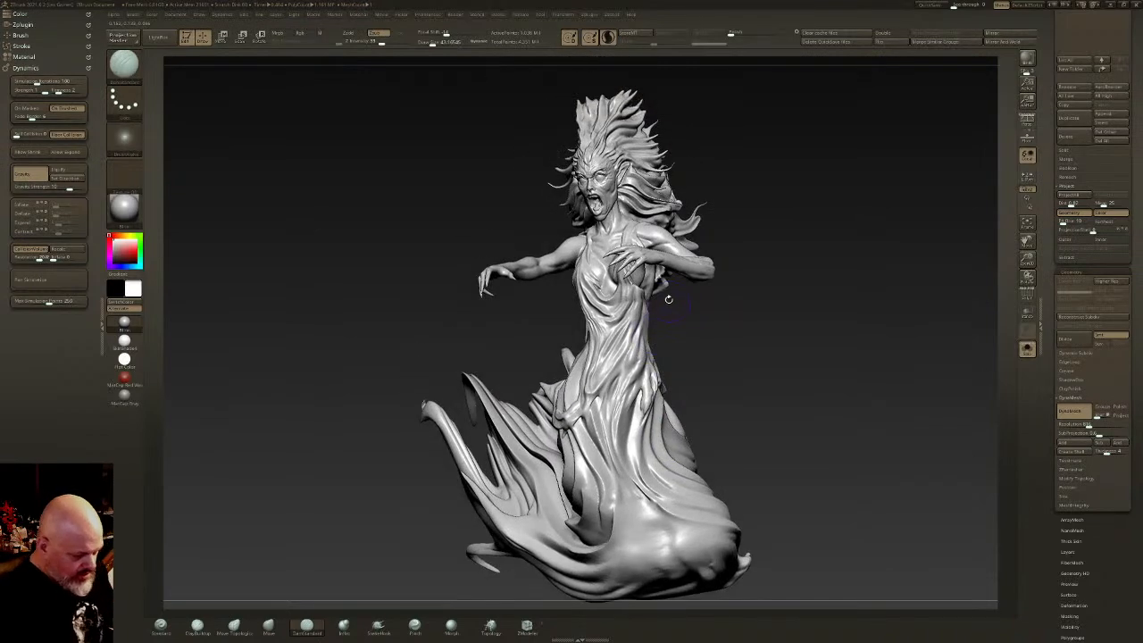
# - Examine the posed figure's head and hair against the original symmetrical banshee from the front and side
pyautogui.keyDown('ctrl'); pyautogui.moveTo(623, 228); pyautogui.dragTo(620, 235, button='right'); pyautogui.keyUp('ctrl')
pyautogui.click(428, 44)
pyautogui.moveTo(626, 285)
pyautogui.keyDown('ctrl'); pyautogui.mouseDown(button='right')
pyautogui.moveTo(641, 326)
pyautogui.moveTo(633, 308)
pyautogui.mouseUp(button='right'); pyautogui.keyUp('ctrl')
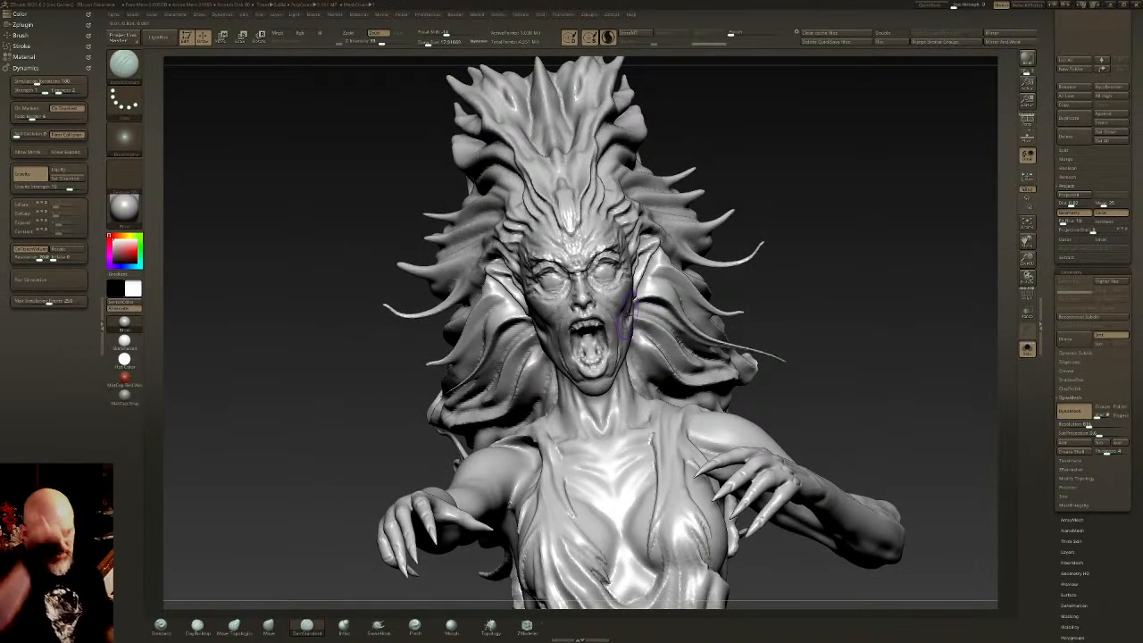
pyautogui.moveTo(634, 310)
pyautogui.mouseDown(button='right')
pyautogui.moveTo(669, 317)
pyautogui.moveTo(666, 297)
pyautogui.mouseUp(button='right')
pyautogui.moveTo(1122, 27); pyautogui.dragTo(1124, 310)
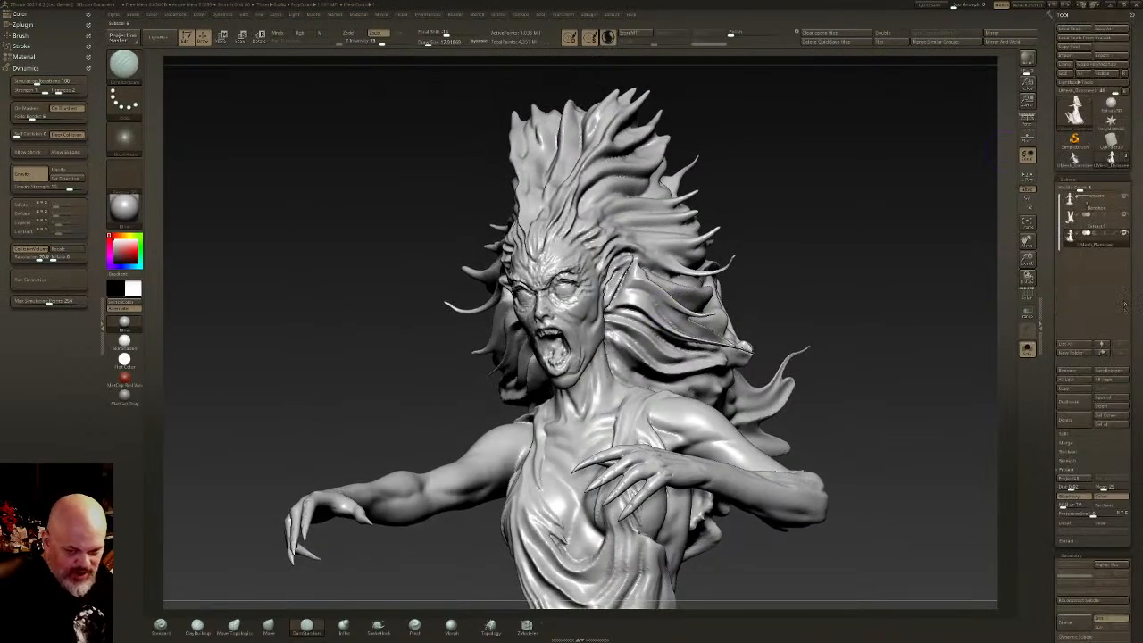
pyautogui.click(1105, 204)
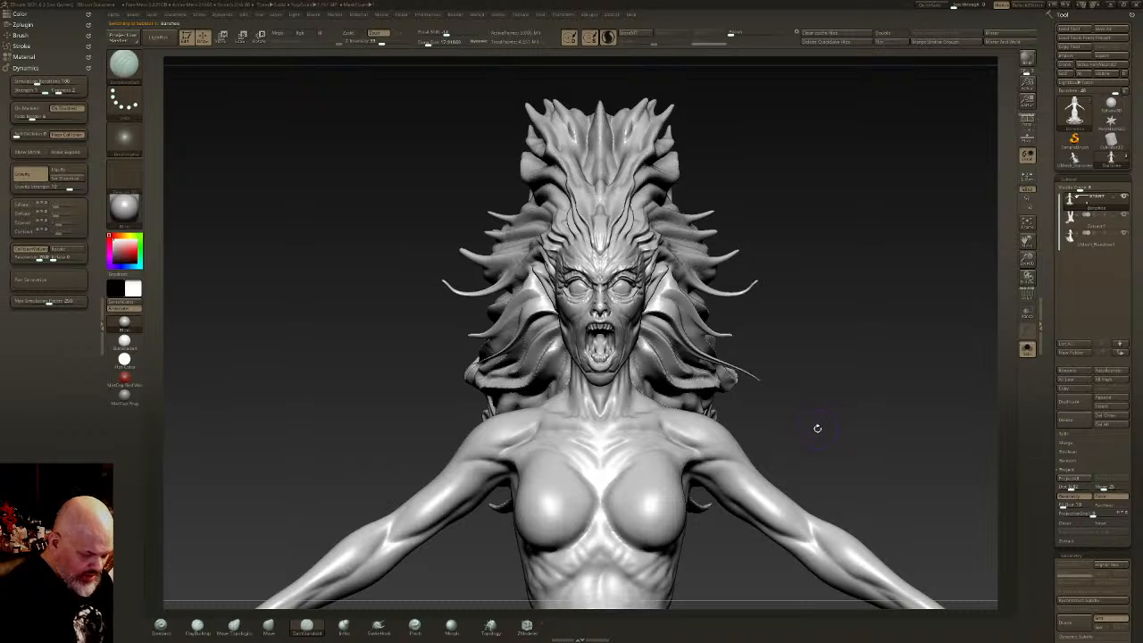
pyautogui.moveTo(817, 428)
pyautogui.mouseDown(button='right')
pyautogui.moveTo(793, 366)
pyautogui.moveTo(840, 326)
pyautogui.mouseUp(button='right')
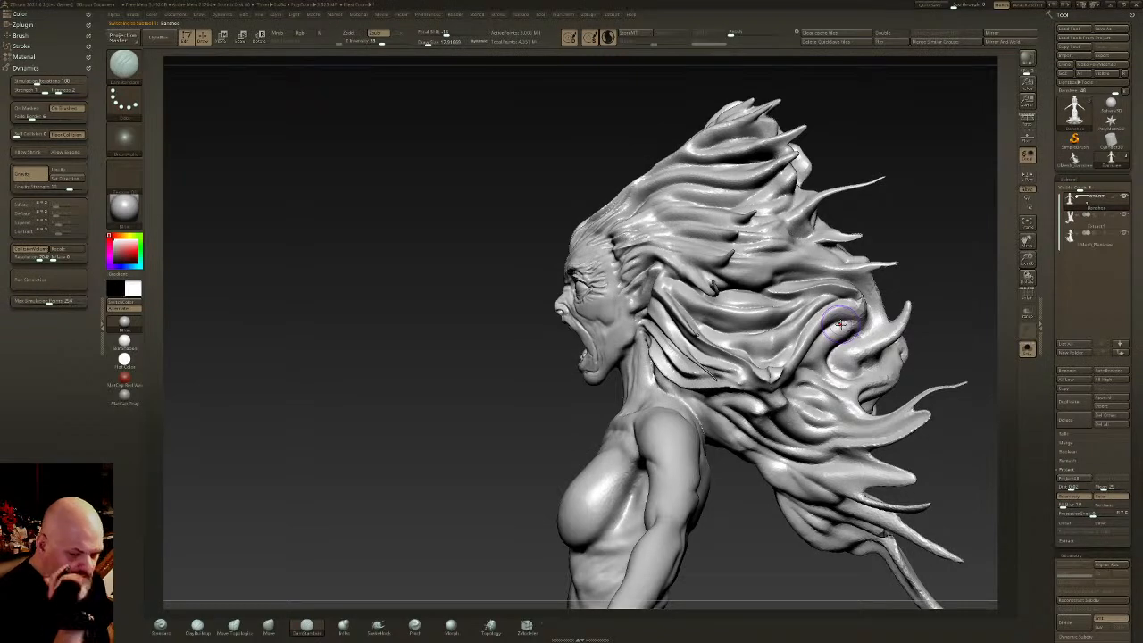
pyautogui.moveTo(840, 326)
pyautogui.mouseDown(button='right')
pyautogui.moveTo(902, 339)
pyautogui.moveTo(723, 321)
pyautogui.moveTo(740, 341)
pyautogui.moveTo(641, 451)
pyautogui.mouseUp(button='right')
pyautogui.press('f')
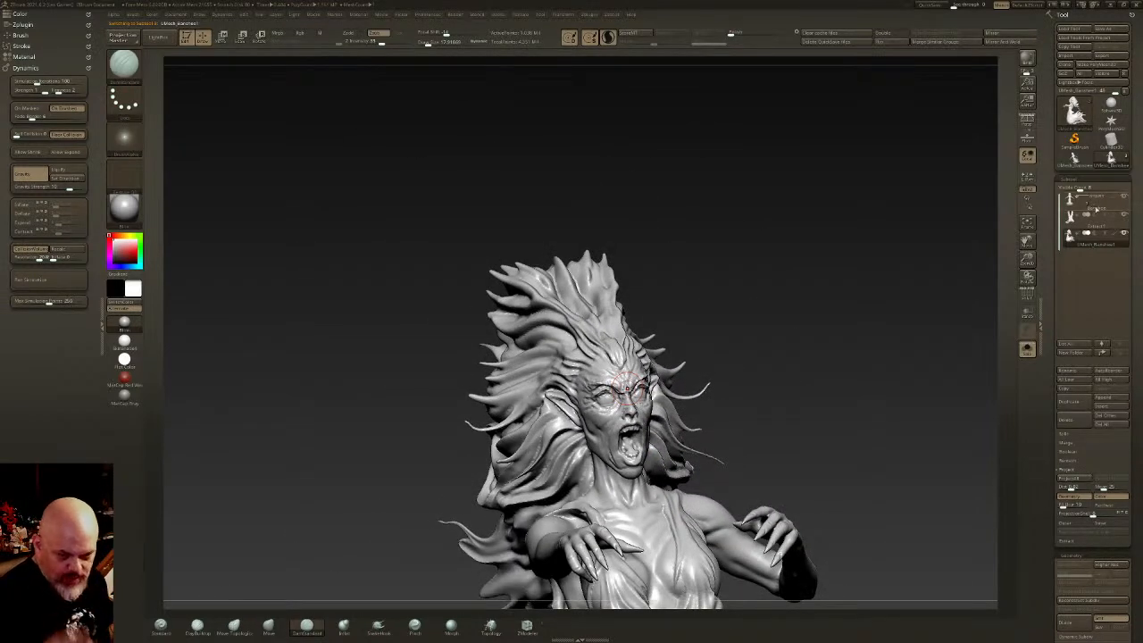
# - Isolate the head and hair of the original banshee subtool with a SelectLasso selection around them in side view
pyautogui.click(1112, 208)
pyautogui.keyDown('shift'); pyautogui.moveTo(724, 427); pyautogui.dragTo(690, 355, button='right'); pyautogui.keyUp('shift')
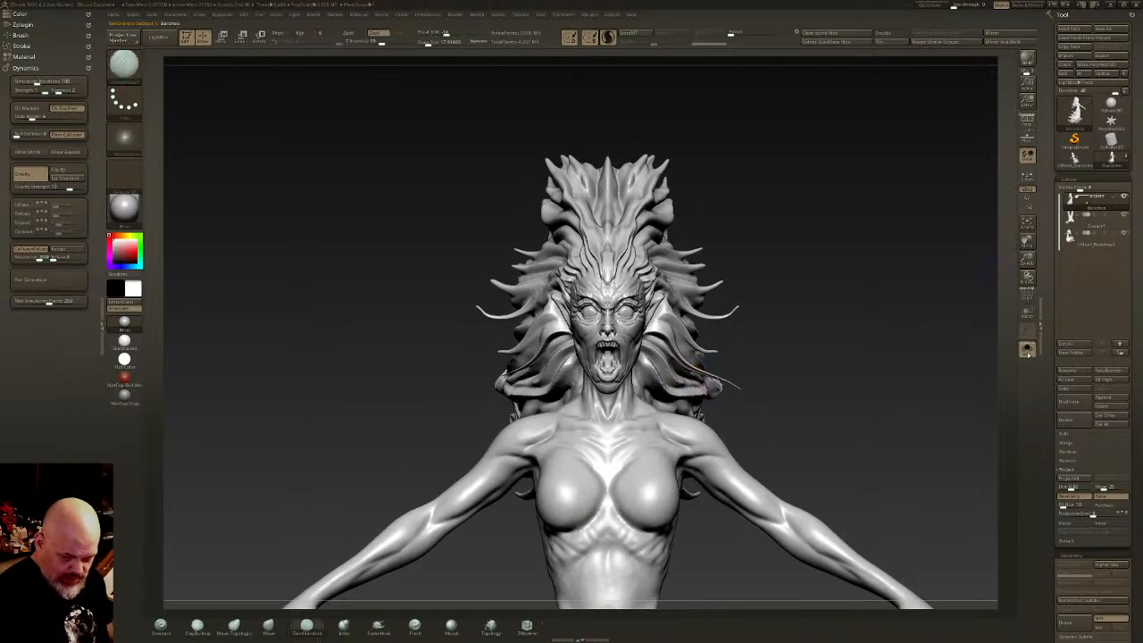
pyautogui.click(1027, 351)
pyautogui.click(1027, 351)
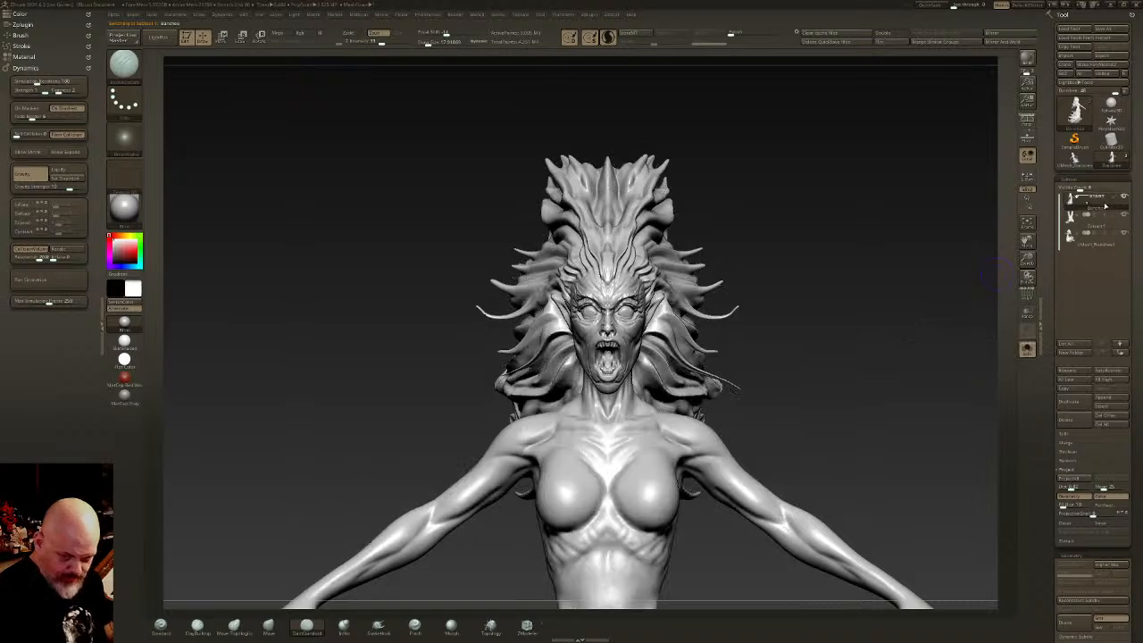
pyautogui.keyDown('alt'); pyautogui.moveTo(798, 360); pyautogui.dragTo(789, 324, button='right'); pyautogui.keyUp('alt')
pyautogui.click(128, 64)
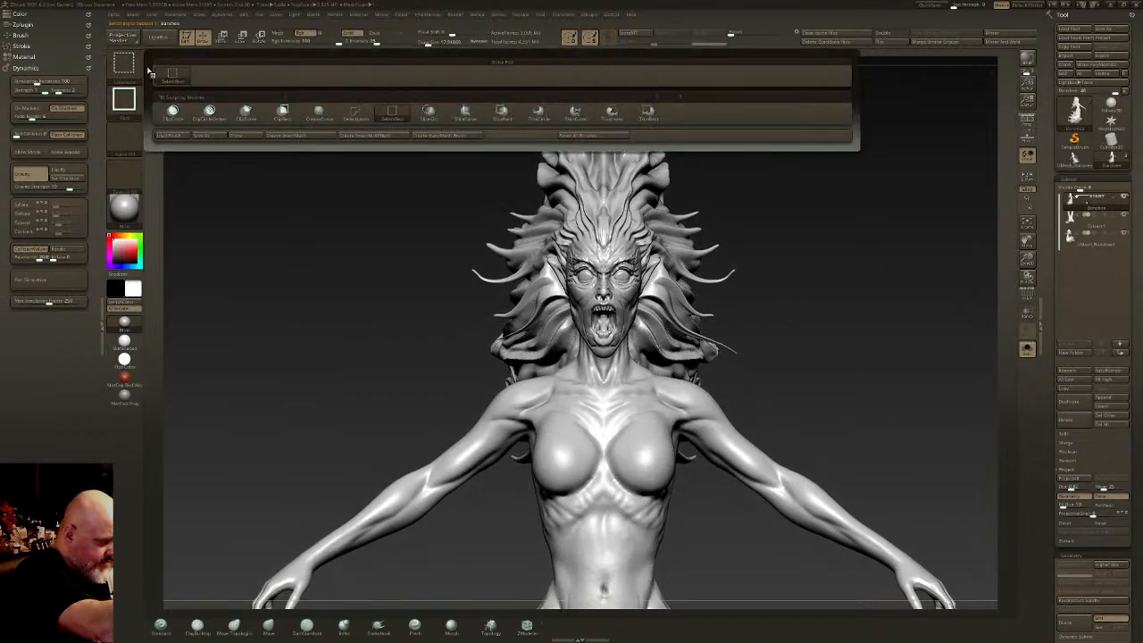
pyautogui.click(354, 114)
pyautogui.moveTo(464, 509); pyautogui.dragTo(579, 511, button='right')
pyautogui.moveTo(642, 409)
pyautogui.keyDown('ctrl'); pyautogui.keyDown('shift'); pyautogui.mouseDown()
pyautogui.moveTo(590, 491)
pyautogui.moveTo(275, 376)
pyautogui.moveTo(840, 176)
pyautogui.moveTo(714, 384)
pyautogui.moveTo(698, 361)
pyautogui.mouseUp(); pyautogui.keyUp('shift'); pyautogui.keyUp('ctrl')
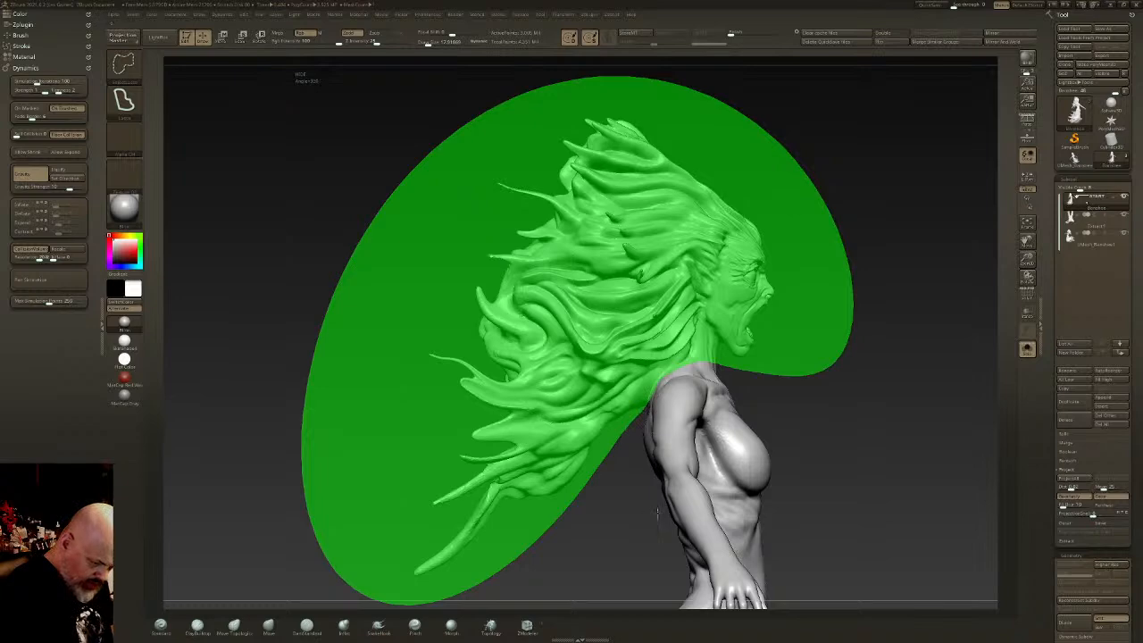
pyautogui.moveTo(770, 411)
pyautogui.mouseDown()
pyautogui.moveTo(792, 393)
pyautogui.moveTo(695, 393)
pyautogui.moveTo(770, 395)
pyautogui.moveTo(744, 388)
pyautogui.mouseUp()
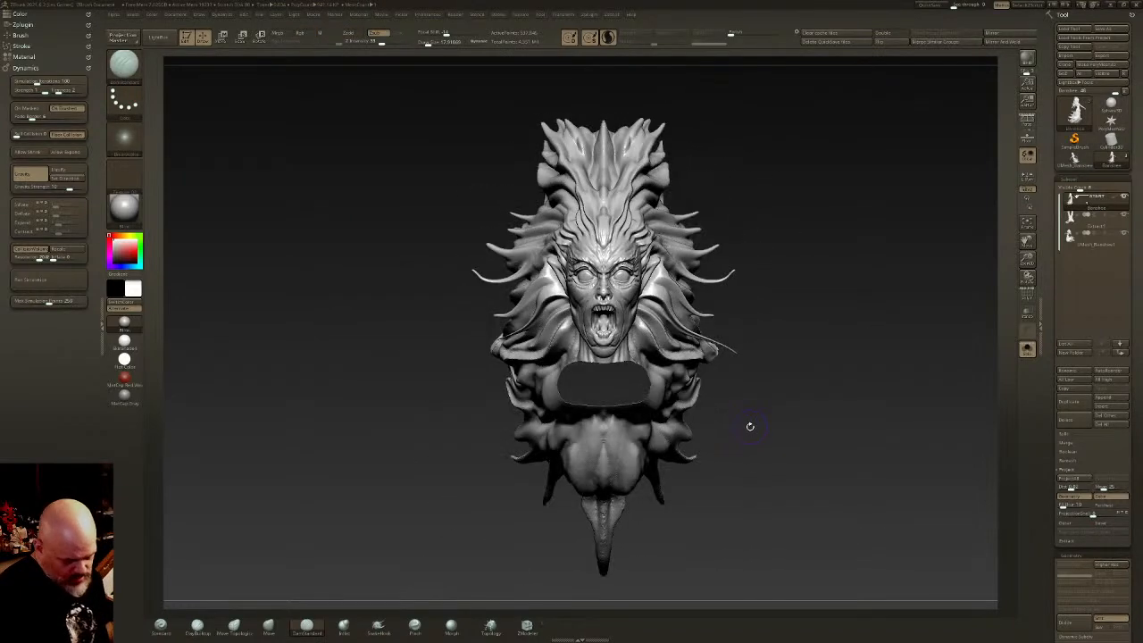
# - Duplicate the isolated head subtool and delete the copy's hidden body geometry
pyautogui.keyDown('alt'); pyautogui.moveTo(754, 458); pyautogui.dragTo(752, 425); pyautogui.keyUp('alt')
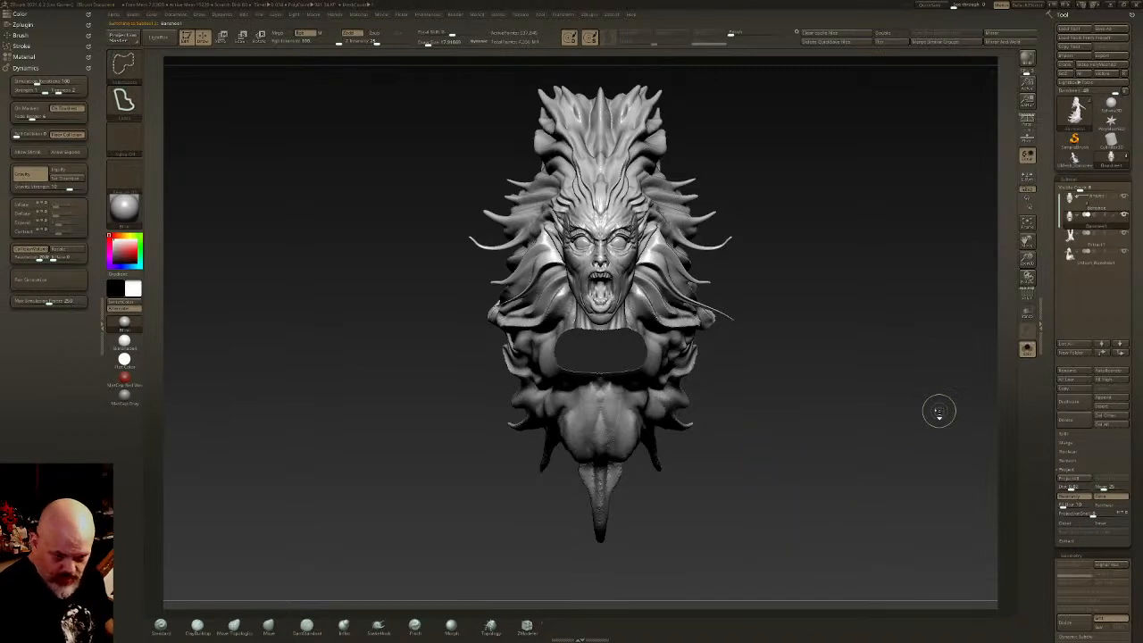
pyautogui.scroll(-4, 1141, 309)
pyautogui.scroll(-1, 1140, 308)
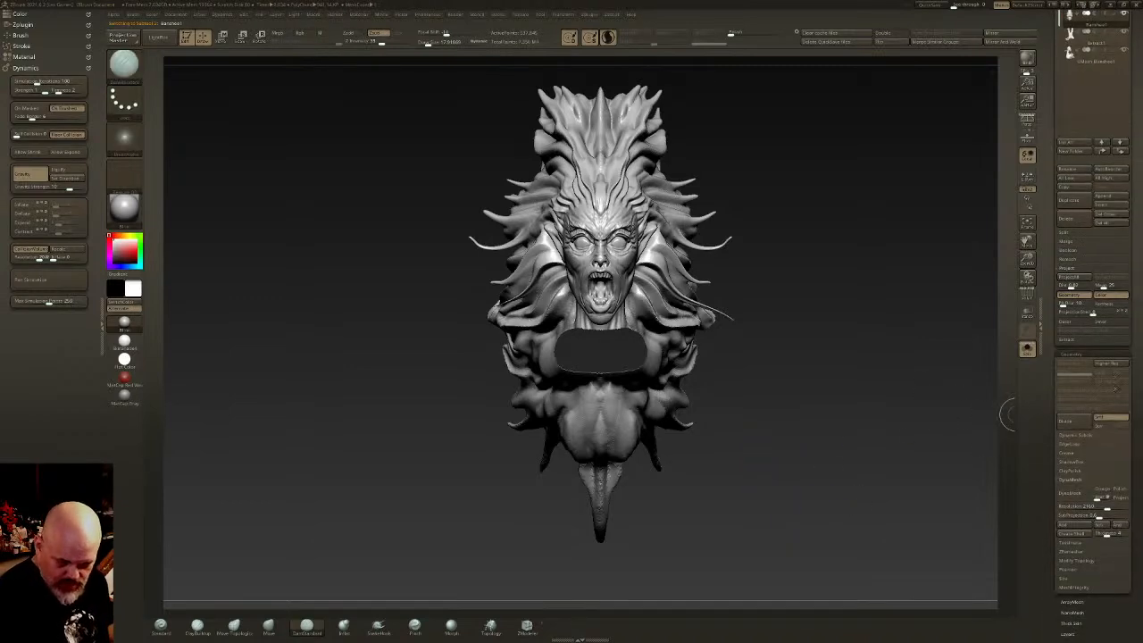
pyautogui.click(1077, 560)
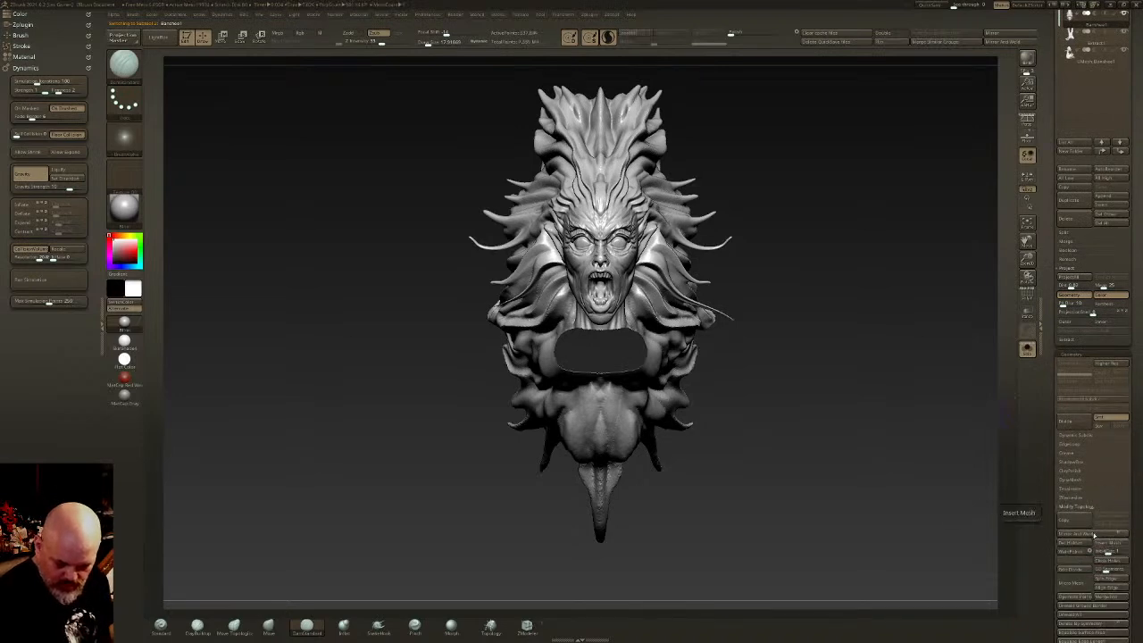
# - Display the duplicated head together with the posed figure and turn on transparency to position it with the gizmo
pyautogui.click(1027, 351)
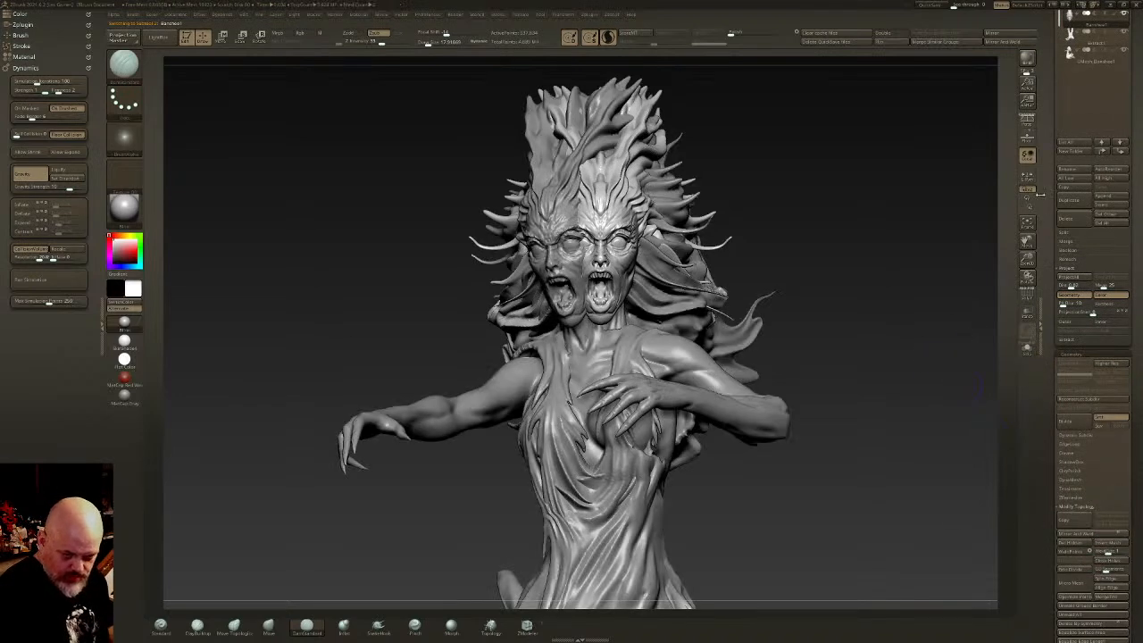
pyautogui.moveTo(1039, 200); pyautogui.dragTo(1040, 317)
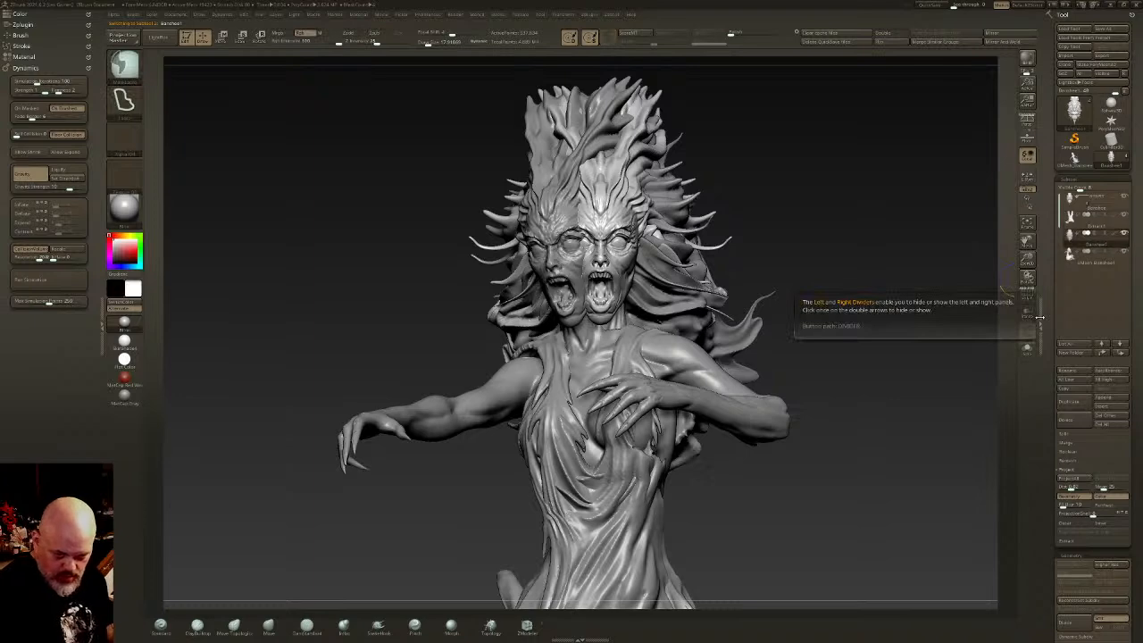
pyautogui.click(1124, 233)
pyautogui.click(1124, 252)
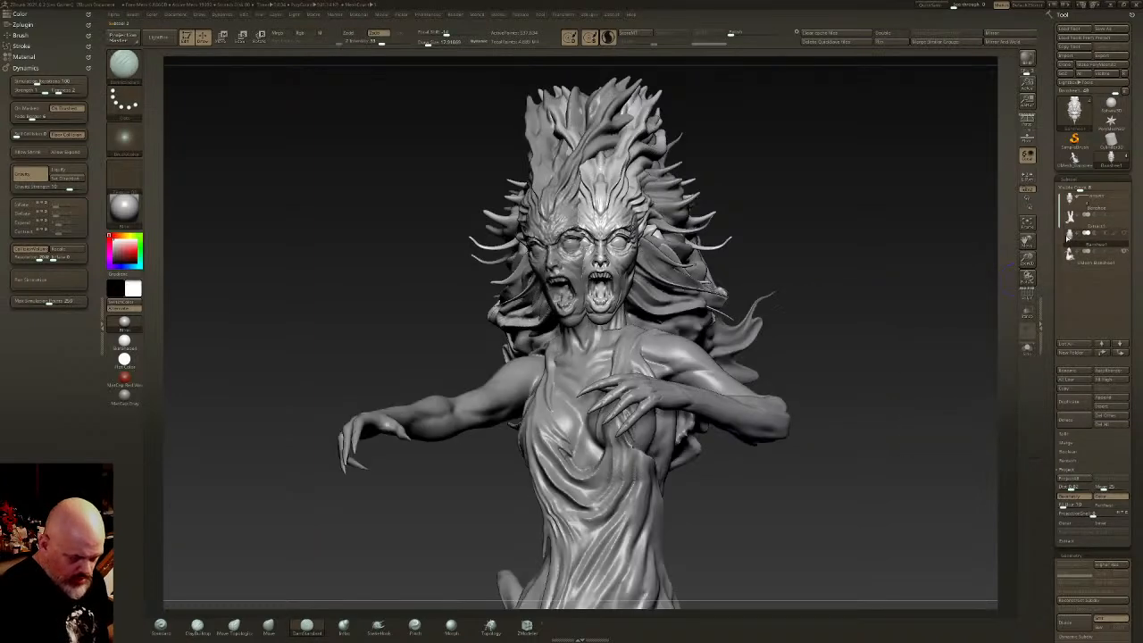
pyautogui.click(1027, 316)
pyautogui.press('w')
# - Move and rotate the duplicated head and hair to line up with the posed figure's existing head
pyautogui.moveTo(849, 329)
pyautogui.mouseDown()
pyautogui.moveTo(924, 334)
pyautogui.moveTo(868, 334)
pyautogui.mouseUp()
pyautogui.click(566, 173)
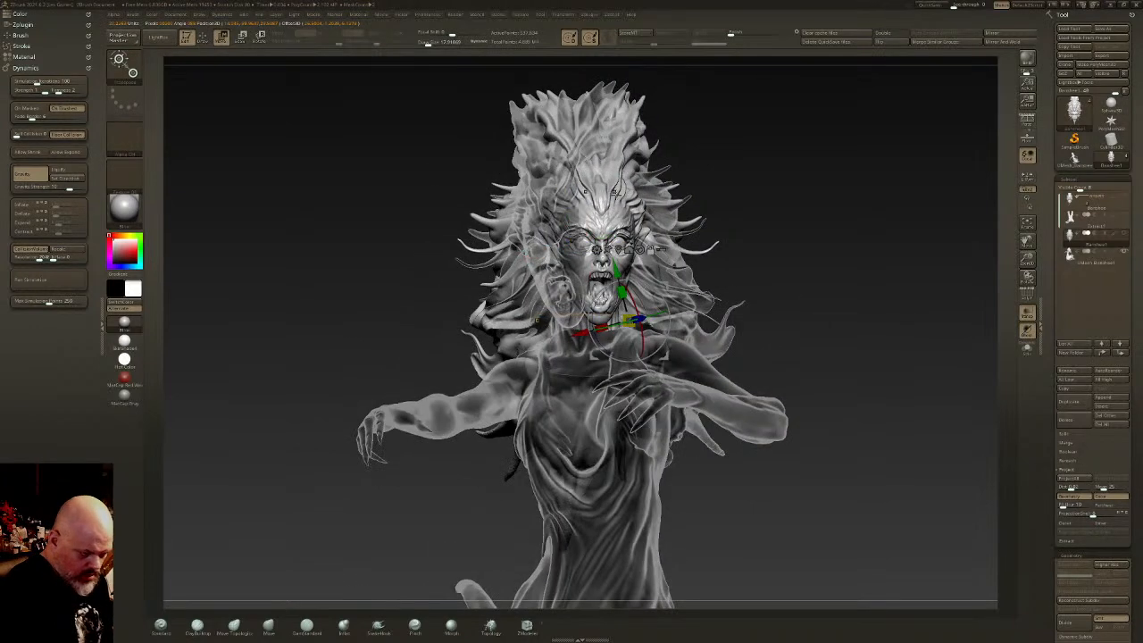
pyautogui.click(645, 248)
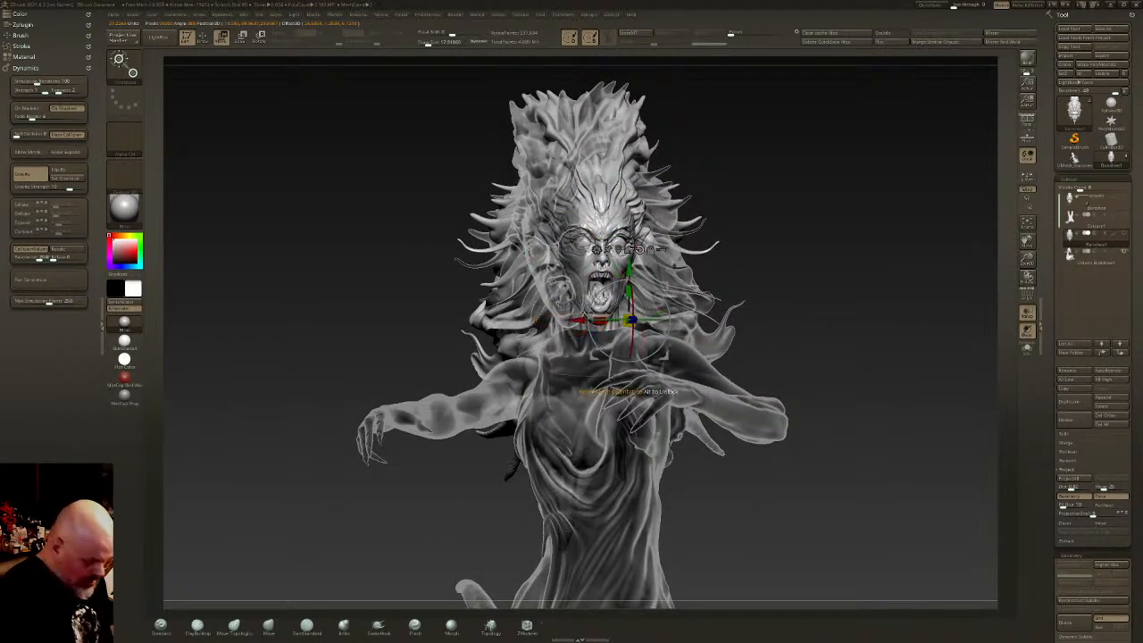
pyautogui.keyDown('alt'); pyautogui.click(630, 249); pyautogui.keyUp('alt')
pyautogui.moveTo(607, 318); pyautogui.dragTo(617, 280)
pyautogui.moveTo(551, 286); pyautogui.dragTo(591, 284, button='right')
pyautogui.moveTo(593, 293)
pyautogui.mouseDown()
pyautogui.moveTo(583, 287)
pyautogui.moveTo(611, 298)
pyautogui.mouseUp()
pyautogui.moveTo(617, 301); pyautogui.dragTo(631, 288, button='right')
# - Hide the posed figure's old head and hair with a lasso selection
pyautogui.click(1107, 261)
pyautogui.moveTo(826, 315); pyautogui.dragTo(898, 316, button='right')
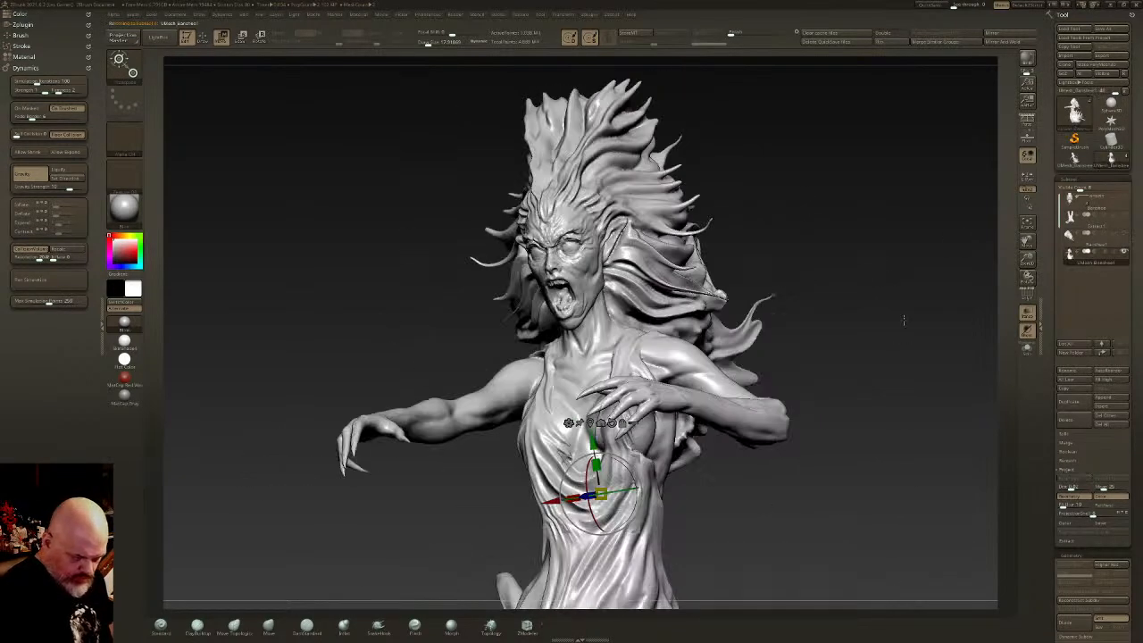
pyautogui.keyDown('ctrl'); pyautogui.moveTo(821, 345); pyautogui.dragTo(795, 321, button='right'); pyautogui.keyUp('ctrl')
pyautogui.moveTo(794, 322); pyautogui.dragTo(831, 332, button='right')
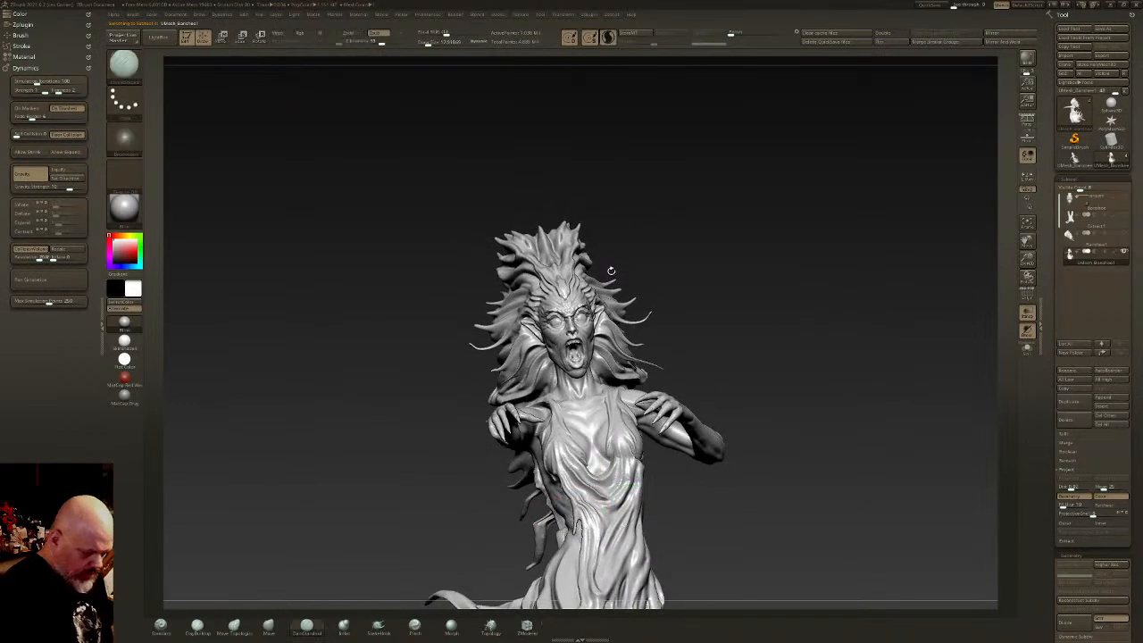
pyautogui.moveTo(550, 158)
pyautogui.keyDown('ctrl'); pyautogui.keyDown('shift'); pyautogui.mouseDown()
pyautogui.moveTo(469, 397)
pyautogui.moveTo(553, 398)
pyautogui.moveTo(658, 239)
pyautogui.moveTo(653, 220)
pyautogui.mouseUp(); pyautogui.keyUp('shift'); pyautogui.keyUp('ctrl')
pyautogui.moveTo(655, 281); pyautogui.dragTo(690, 273, button='right')
pyautogui.keyDown('ctrl'); pyautogui.keyDown('shift'); pyautogui.click(694, 257); pyautogui.keyUp('shift'); pyautogui.keyUp('ctrl')
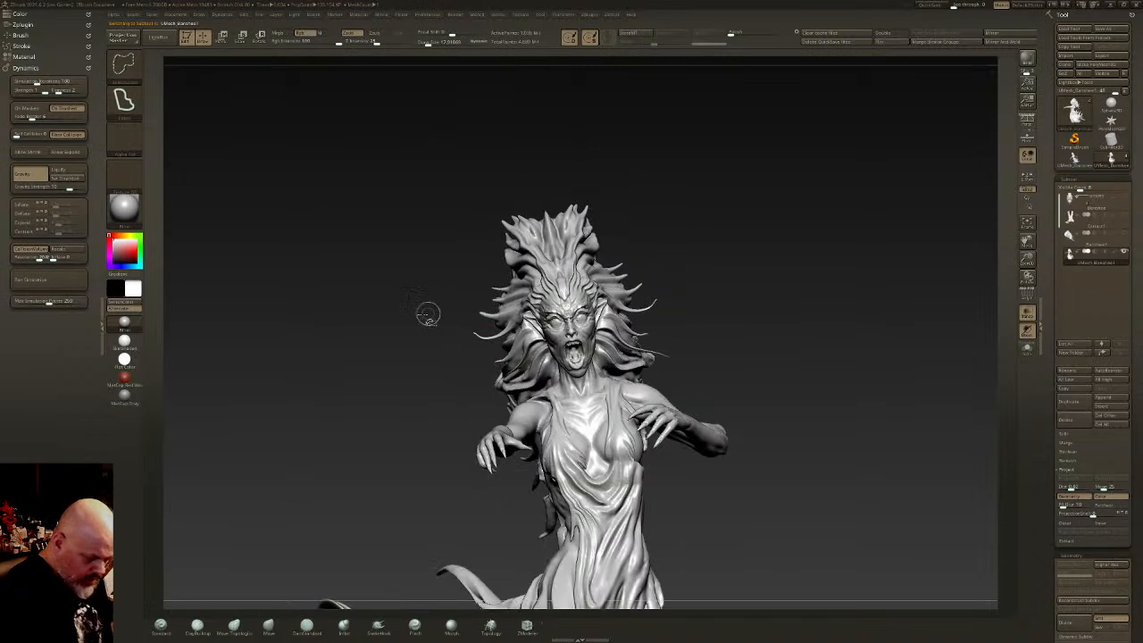
pyautogui.moveTo(573, 390)
pyautogui.keyDown('ctrl'); pyautogui.keyDown('shift'); pyautogui.mouseDown()
pyautogui.moveTo(598, 381)
pyautogui.moveTo(586, 127)
pyautogui.moveTo(433, 139)
pyautogui.moveTo(364, 281)
pyautogui.mouseUp(); pyautogui.keyUp('shift'); pyautogui.keyUp('ctrl')
pyautogui.keyDown('ctrl'); pyautogui.keyDown('alt'); pyautogui.keyDown('shift'); pyautogui.moveTo(586, 294); pyautogui.dragTo(827, 209); pyautogui.keyUp('shift'); pyautogui.keyUp('alt'); pyautogui.keyUp('ctrl')
# - Select the duplicated head and lasso-mask its rear and lower hair, leaving the face and upper hair free
pyautogui.click(1109, 243)
pyautogui.moveTo(774, 381); pyautogui.dragTo(816, 350, button='right')
pyautogui.press('w')
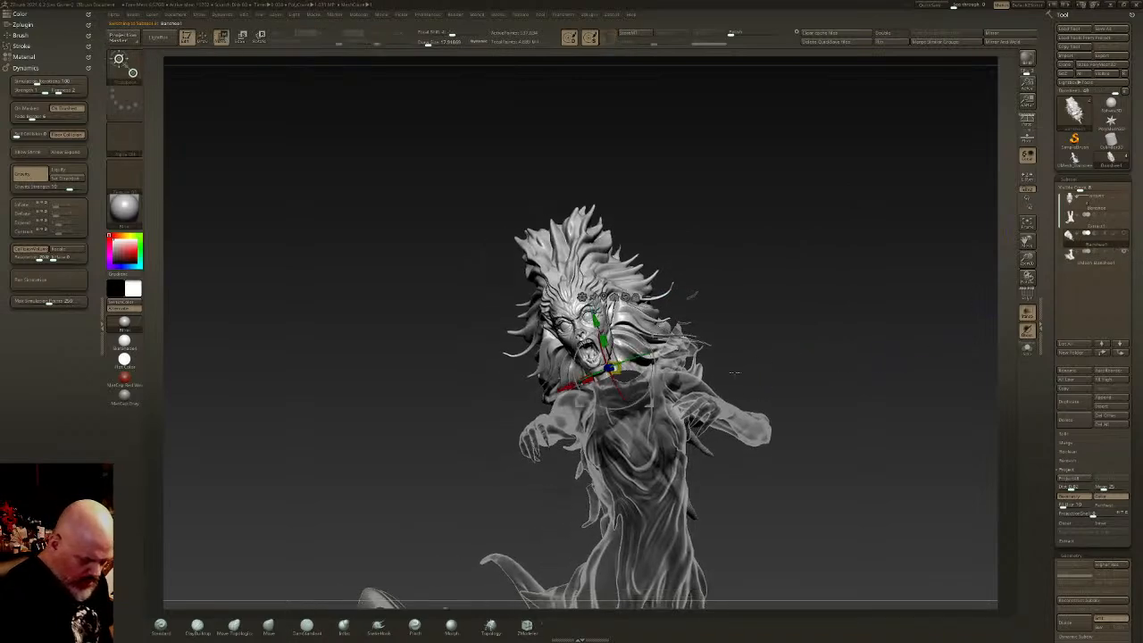
pyautogui.moveTo(683, 364); pyautogui.dragTo(703, 358, button='right')
pyautogui.moveTo(693, 295); pyautogui.dragTo(766, 339, button='right')
pyautogui.press('q')
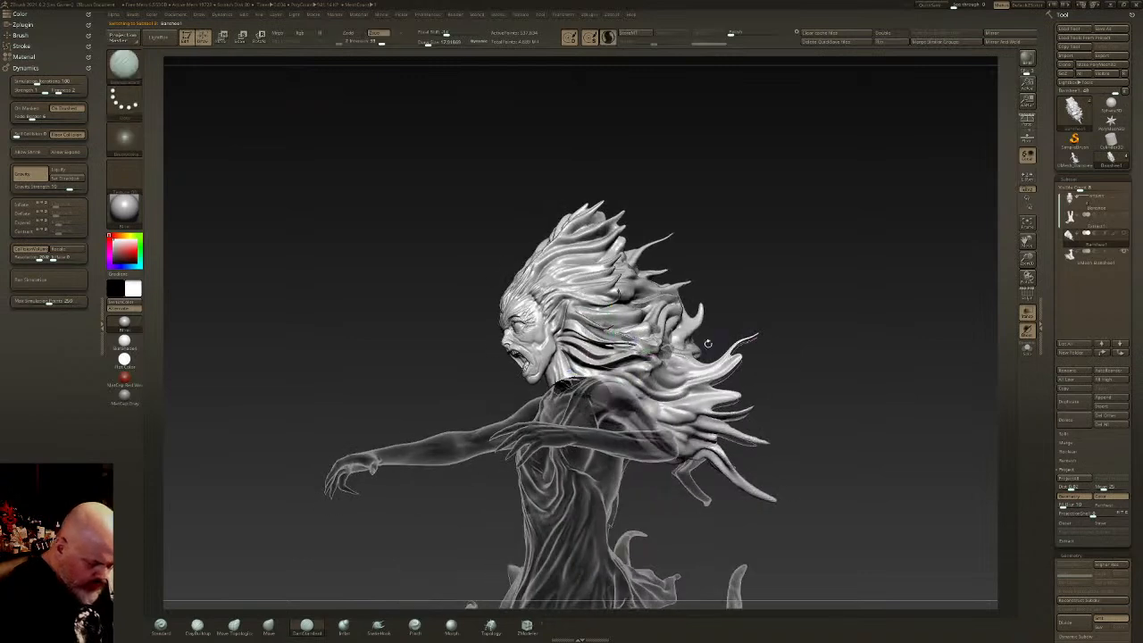
pyautogui.moveTo(534, 388)
pyautogui.keyDown('ctrl'); pyautogui.mouseDown()
pyautogui.moveTo(589, 518)
pyautogui.moveTo(821, 581)
pyautogui.moveTo(613, 294)
pyautogui.mouseUp(); pyautogui.keyUp('ctrl')
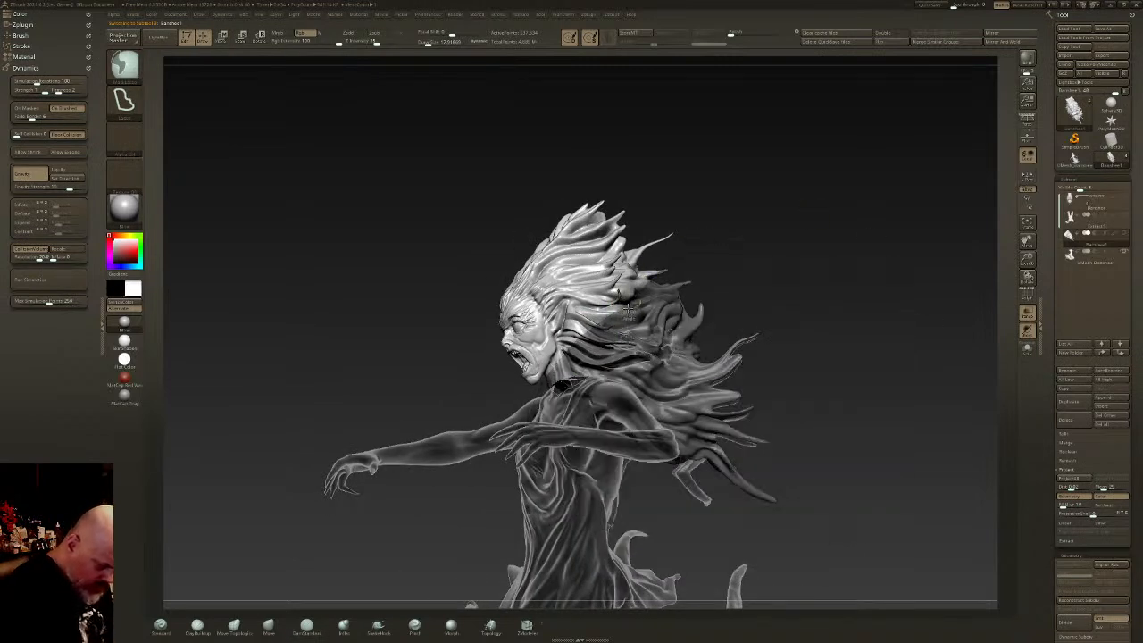
# - Place the gizmo's pivot at the neck and rotate the unmasked face and upper hair relative to the masked hair
pyautogui.press('w')
pyautogui.moveTo(580, 350)
pyautogui.mouseDown(button='right')
pyautogui.moveTo(527, 354)
pyautogui.moveTo(595, 359)
pyautogui.mouseUp(button='right')
pyautogui.keyDown('alt'); pyautogui.moveTo(596, 360); pyautogui.dragTo(559, 407); pyautogui.keyUp('alt')
pyautogui.moveTo(576, 363); pyautogui.dragTo(609, 324)
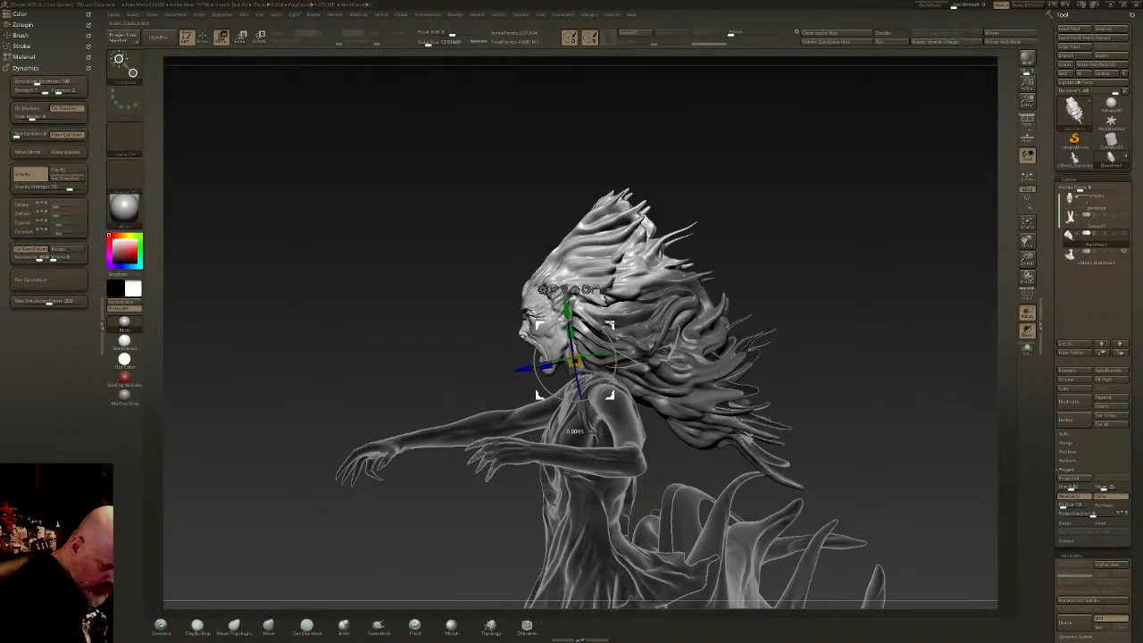
pyautogui.moveTo(622, 317); pyautogui.dragTo(647, 308, button='right')
pyautogui.moveTo(580, 334); pyautogui.dragTo(622, 337, button='right')
pyautogui.moveTo(582, 348); pyautogui.dragTo(551, 353)
# - Isolate the duplicated head and extend the mask over the side hair behind the ear
pyautogui.press('q')
pyautogui.moveTo(989, 274); pyautogui.dragTo(955, 277, button='right')
pyautogui.click(1027, 348)
pyautogui.moveTo(963, 343)
pyautogui.keyDown('ctrl'); pyautogui.mouseDown(button='right')
pyautogui.moveTo(957, 373)
pyautogui.moveTo(832, 354)
pyautogui.mouseUp(button='right'); pyautogui.keyUp('ctrl')
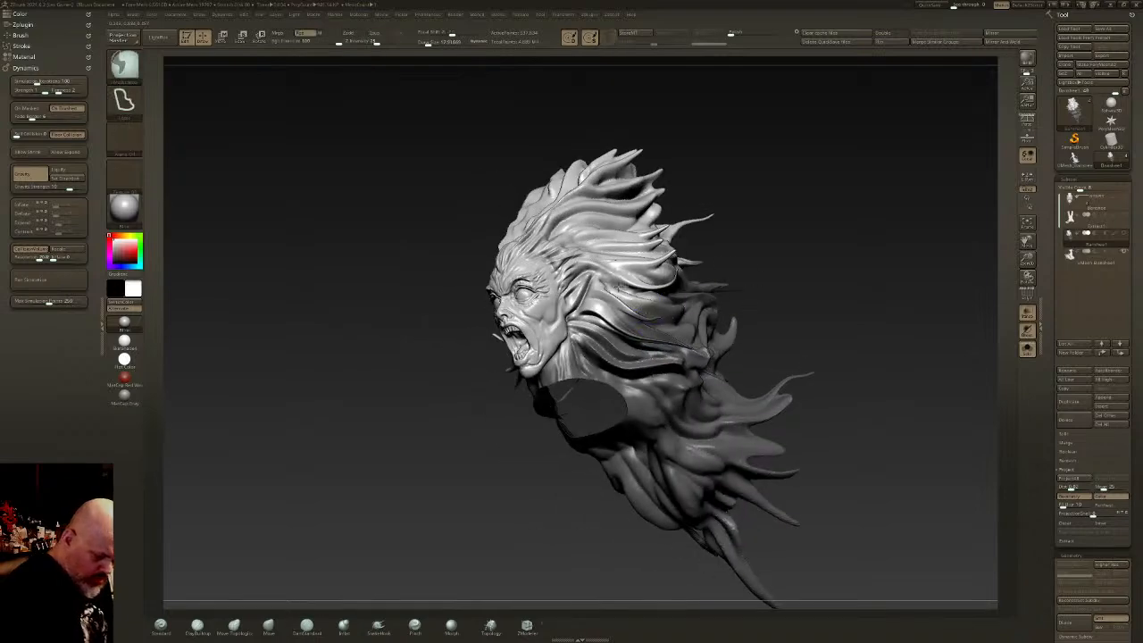
pyautogui.keyDown('ctrl'); pyautogui.moveTo(585, 362); pyautogui.dragTo(748, 362); pyautogui.keyUp('ctrl')
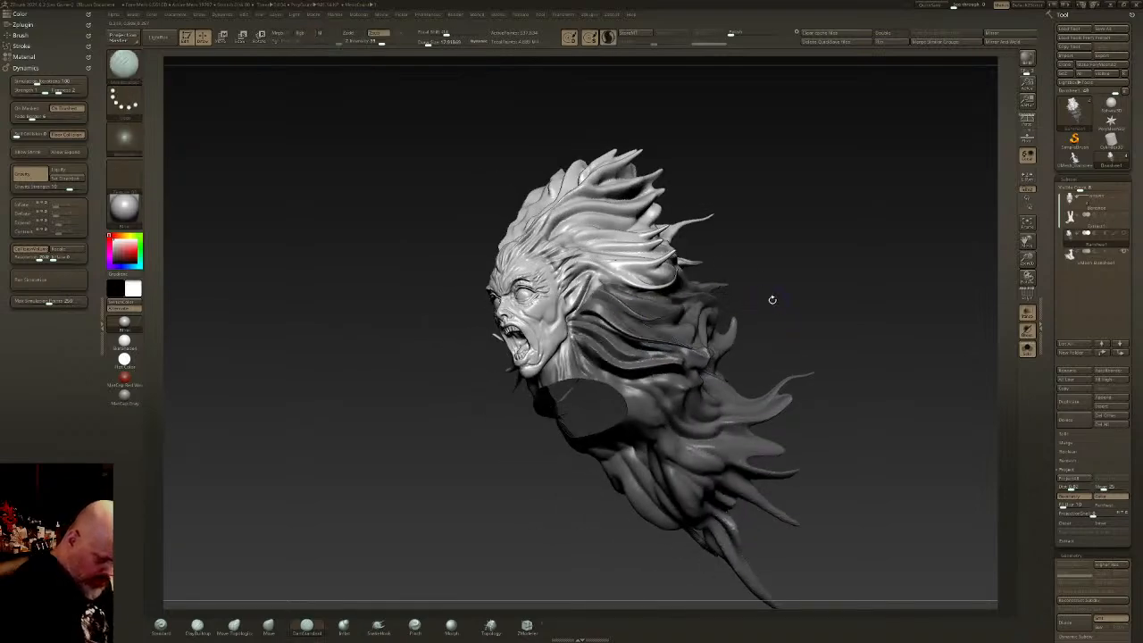
pyautogui.moveTo(625, 308); pyautogui.dragTo(760, 301, button='right')
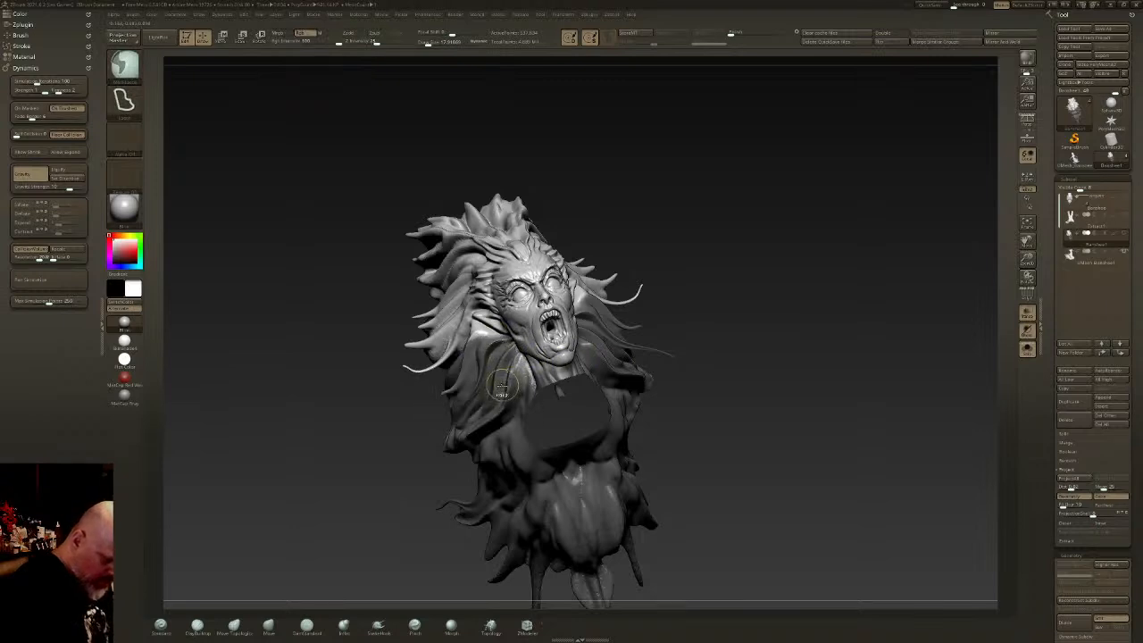
# - Turn and tilt the unmasked face and upper hair around the neck, then clear the mask
pyautogui.press('w')
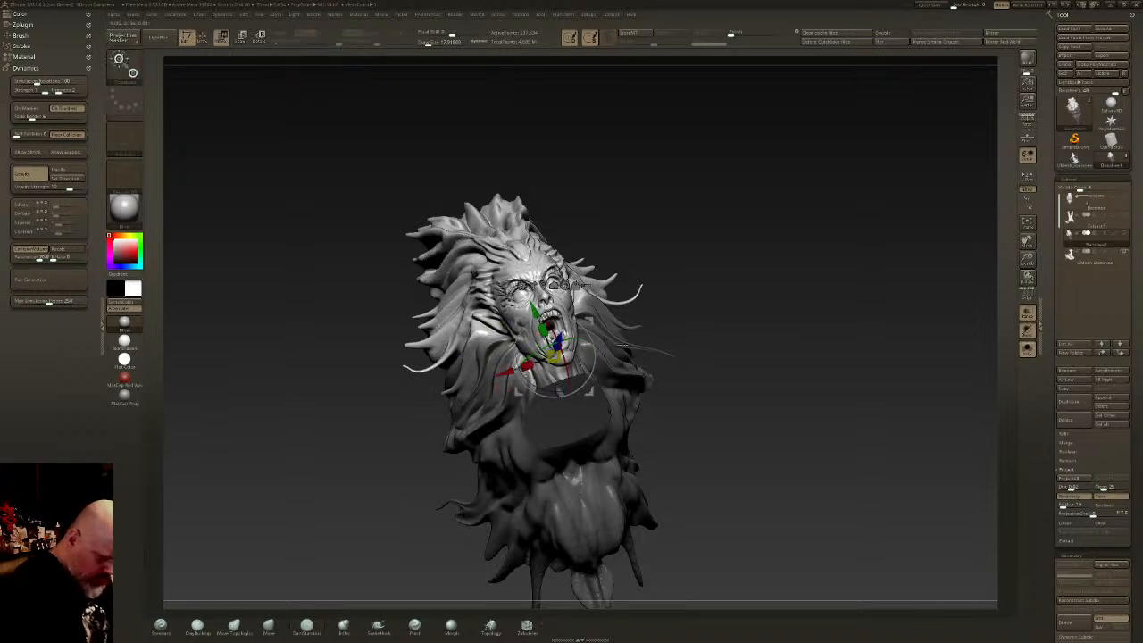
pyautogui.moveTo(577, 344); pyautogui.dragTo(566, 345)
pyautogui.moveTo(566, 348); pyautogui.dragTo(521, 364, button='right')
pyautogui.moveTo(527, 391); pyautogui.dragTo(542, 393)
pyautogui.moveTo(576, 316); pyautogui.dragTo(540, 323, button='right')
pyautogui.moveTo(596, 324); pyautogui.dragTo(604, 336)
pyautogui.moveTo(616, 330); pyautogui.dragTo(686, 287, button='right')
pyautogui.press('q')
pyautogui.keyDown('ctrl'); pyautogui.moveTo(688, 273); pyautogui.dragTo(702, 247); pyautogui.keyUp('ctrl')
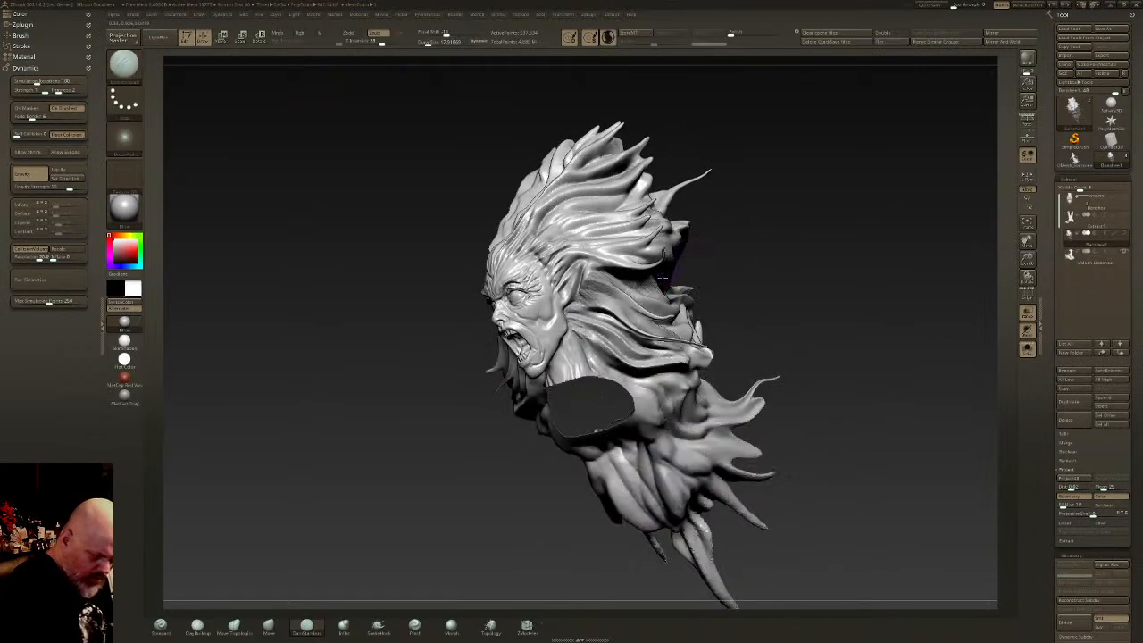
# - Smooth the stretched surfaces and ragged strands where the rotated upper hair meets the rear hair
pyautogui.moveTo(665, 280); pyautogui.dragTo(644, 283, button='right')
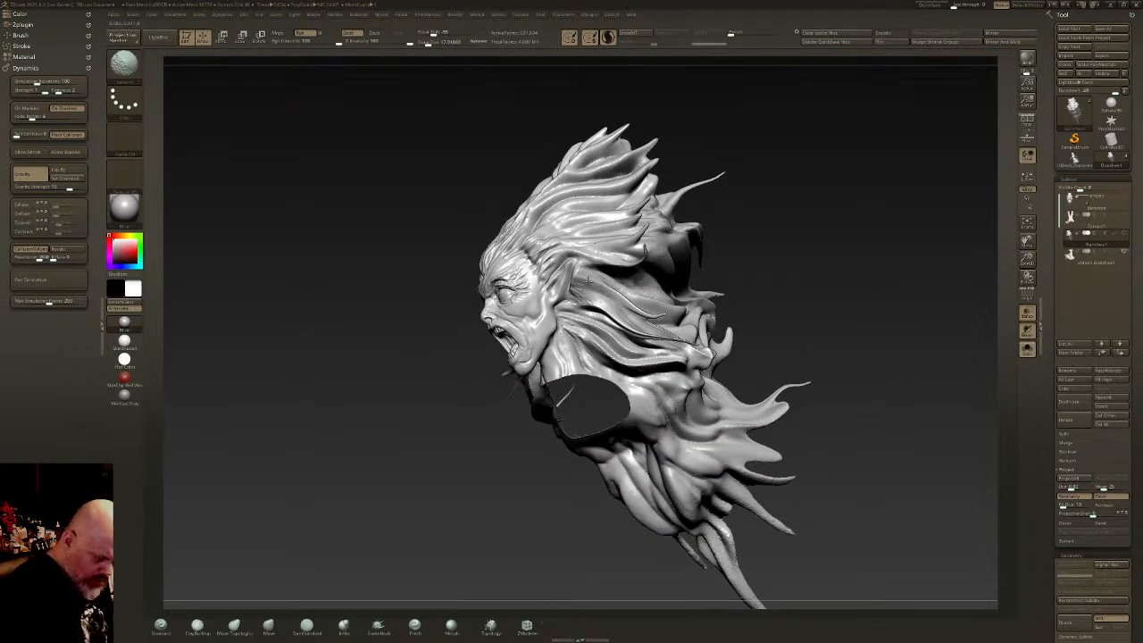
pyautogui.moveTo(586, 317); pyautogui.dragTo(453, 349, button='right')
pyautogui.moveTo(381, 328); pyautogui.dragTo(542, 345, button='right')
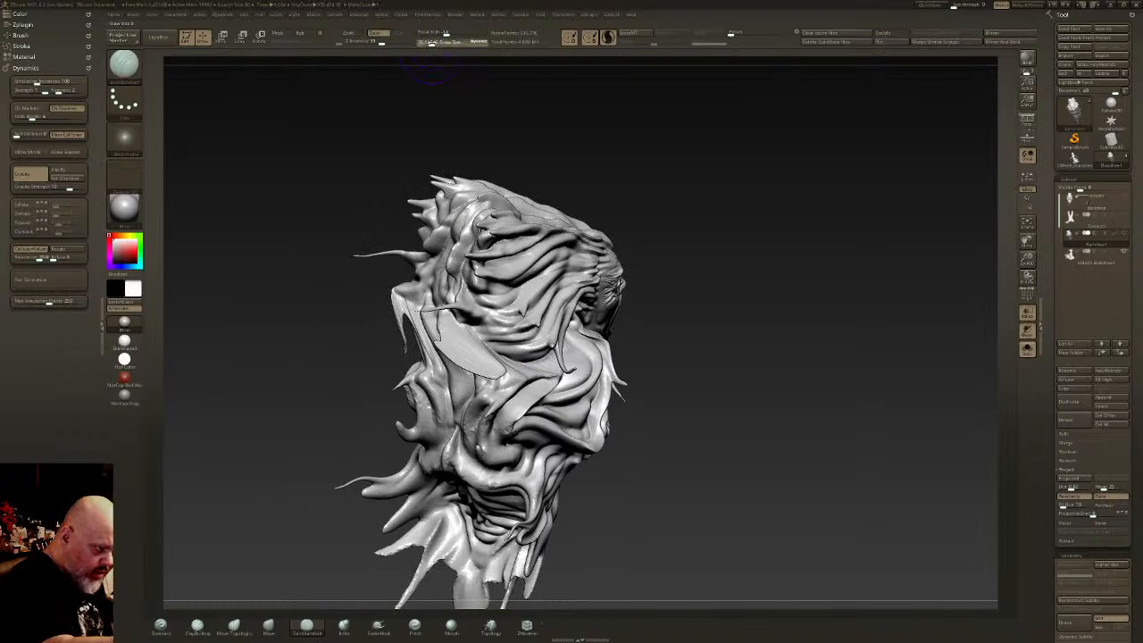
pyautogui.keyDown('shift'); pyautogui.moveTo(397, 291); pyautogui.dragTo(406, 348); pyautogui.keyUp('shift')
pyautogui.keyDown('shift'); pyautogui.moveTo(485, 367); pyautogui.dragTo(433, 309); pyautogui.keyUp('shift')
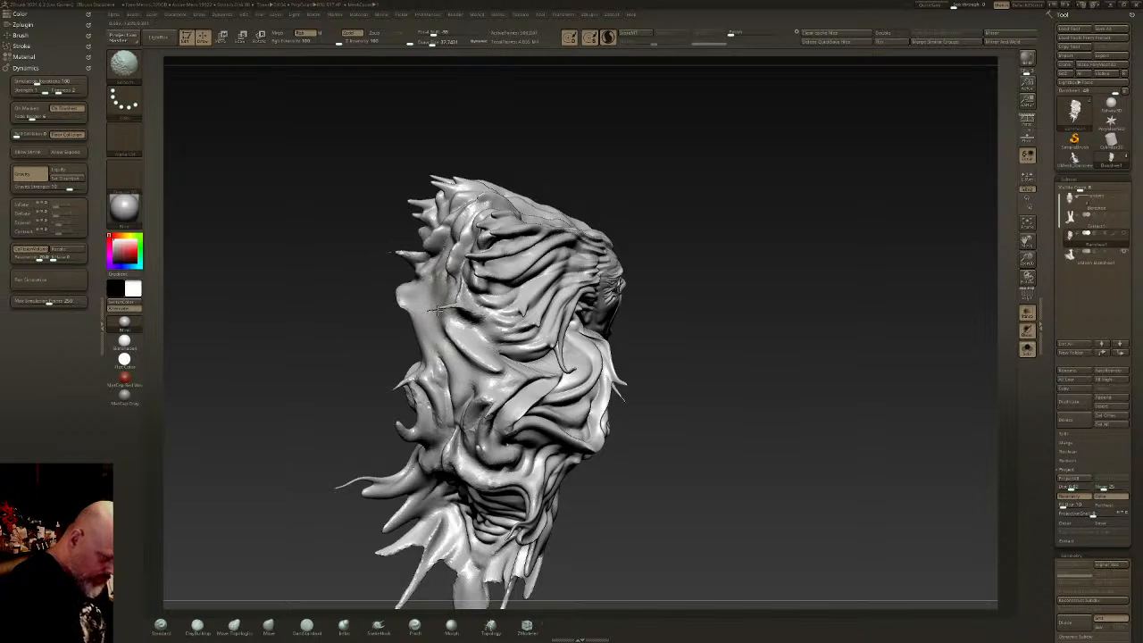
pyautogui.moveTo(442, 288); pyautogui.dragTo(386, 286, button='right')
pyautogui.keyDown('shift'); pyautogui.moveTo(446, 275); pyautogui.dragTo(438, 301); pyautogui.keyUp('shift')
pyautogui.moveTo(435, 301); pyautogui.dragTo(423, 255, button='right')
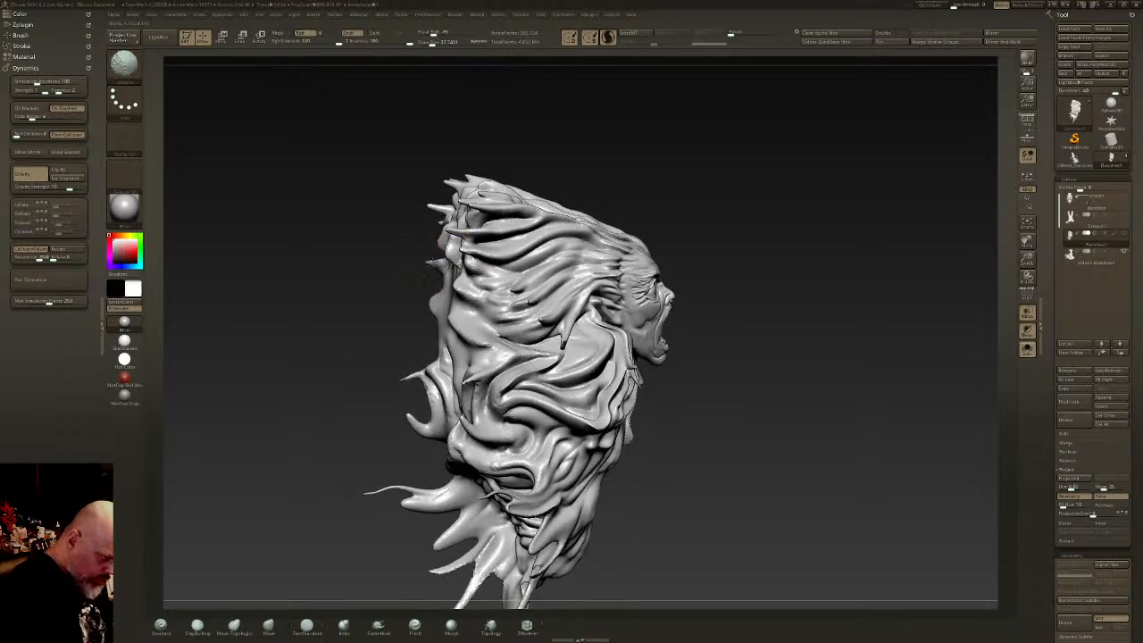
# - Resize the brush and smooth the rough strands down the back and rear side of the isolated head's hair
pyautogui.moveTo(464, 381); pyautogui.dragTo(541, 368, button='right')
pyautogui.click(430, 43)
pyautogui.moveTo(383, 266)
pyautogui.mouseDown()
pyautogui.moveTo(377, 291)
pyautogui.moveTo(442, 341)
pyautogui.moveTo(403, 264)
pyautogui.moveTo(430, 312)
pyautogui.moveTo(457, 327)
pyautogui.mouseUp()
pyautogui.moveTo(405, 249)
pyautogui.mouseDown()
pyautogui.moveTo(396, 216)
pyautogui.moveTo(387, 223)
pyautogui.moveTo(406, 200)
pyautogui.moveTo(388, 295)
pyautogui.moveTo(433, 330)
pyautogui.moveTo(384, 225)
pyautogui.mouseUp()
pyautogui.moveTo(391, 270)
pyautogui.mouseDown()
pyautogui.moveTo(415, 207)
pyautogui.moveTo(389, 228)
pyautogui.moveTo(379, 314)
pyautogui.moveTo(417, 339)
pyautogui.mouseUp()
pyautogui.moveTo(347, 304)
pyautogui.mouseDown()
pyautogui.moveTo(423, 384)
pyautogui.moveTo(411, 396)
pyautogui.mouseUp()
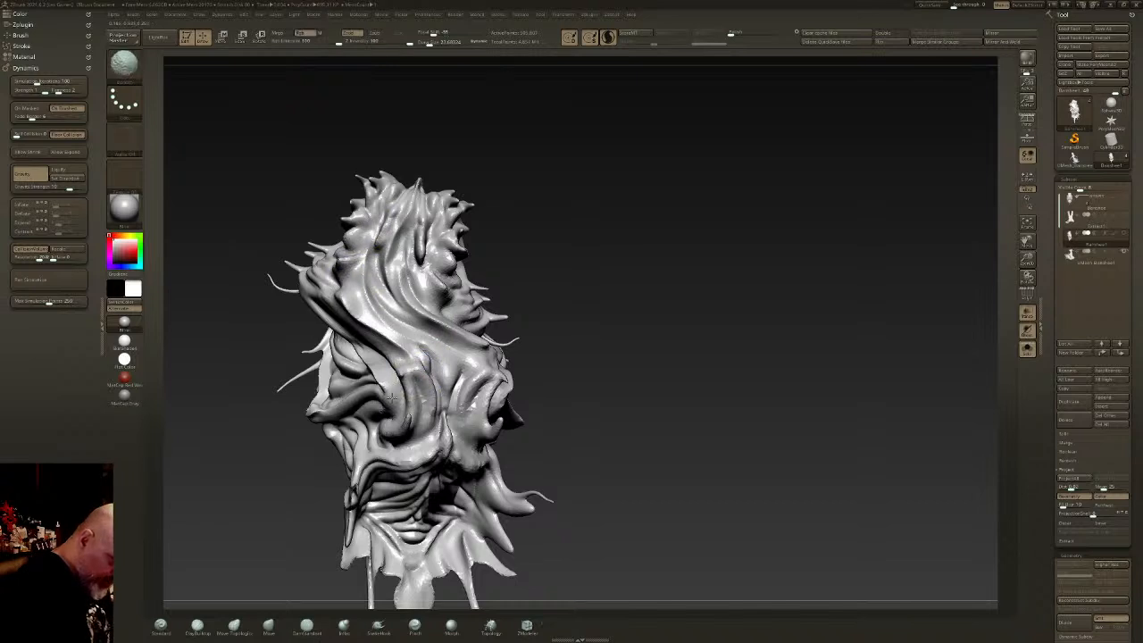
pyautogui.moveTo(361, 340); pyautogui.dragTo(400, 406)
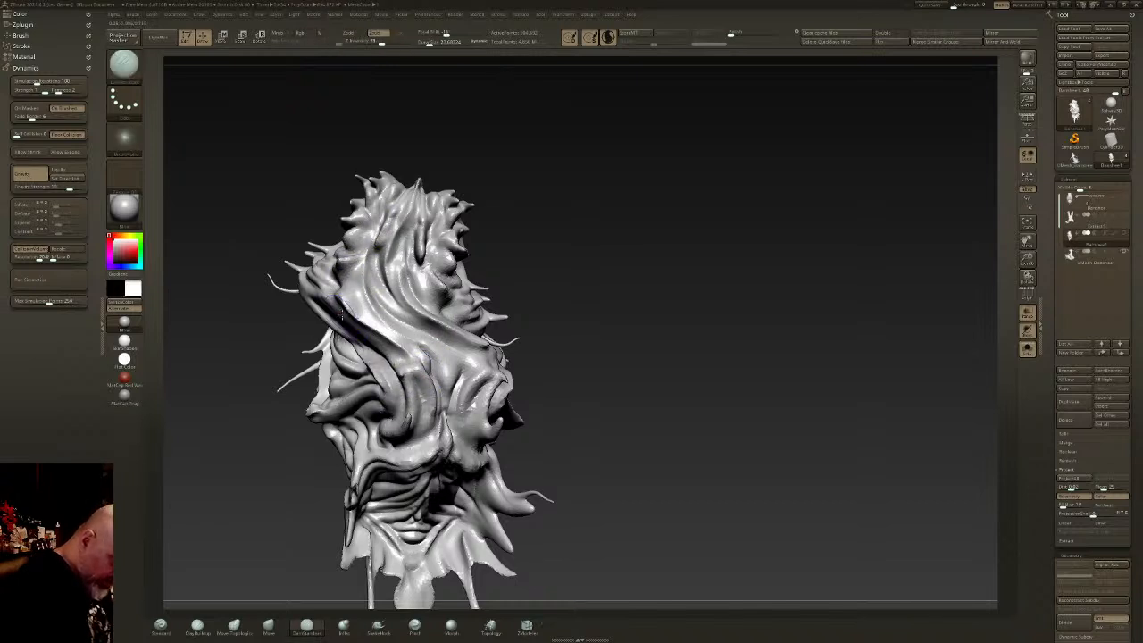
# - Carve flowing grooves with the Dam Standard brush through the central rear hair and soften the lower curl
pyautogui.moveTo(339, 313); pyautogui.dragTo(413, 409)
pyautogui.keyDown('shift'); pyautogui.moveTo(404, 369); pyautogui.dragTo(417, 418); pyautogui.keyUp('shift')
pyautogui.moveTo(397, 355)
pyautogui.mouseDown(button='right')
pyautogui.moveTo(422, 379)
pyautogui.moveTo(427, 368)
pyautogui.mouseUp(button='right')
pyautogui.moveTo(346, 259)
pyautogui.mouseDown()
pyautogui.moveTo(362, 293)
pyautogui.moveTo(442, 371)
pyautogui.mouseUp()
pyautogui.moveTo(443, 372); pyautogui.dragTo(393, 335, button='right')
pyautogui.moveTo(422, 308)
pyautogui.mouseDown()
pyautogui.moveTo(493, 330)
pyautogui.moveTo(467, 367)
pyautogui.mouseUp()
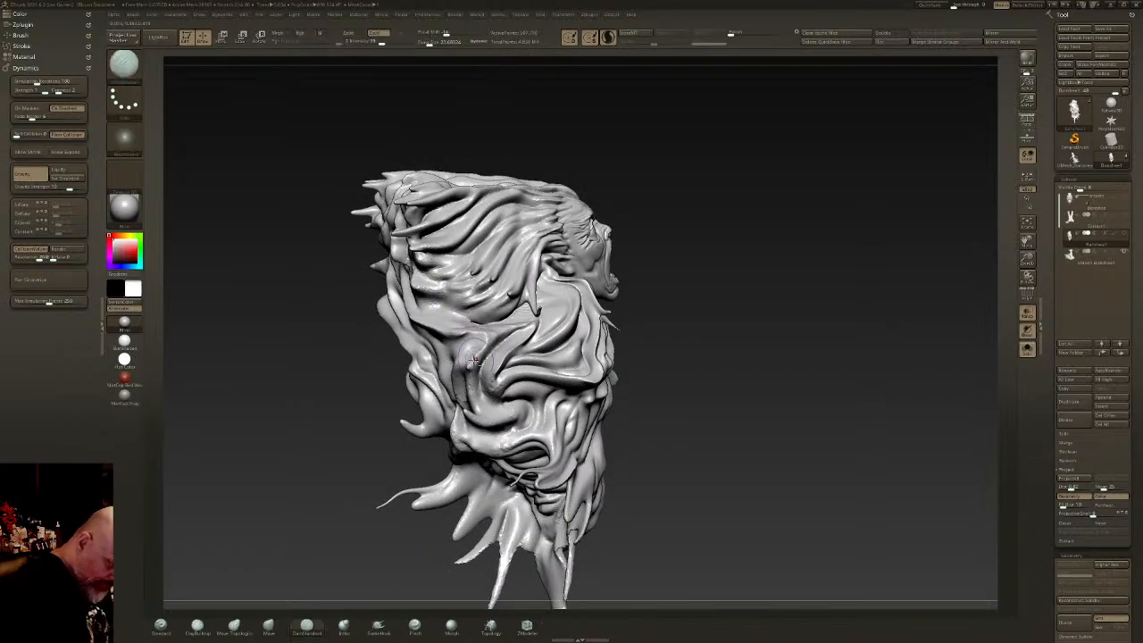
# - Carve deeper strand separations down the curling locks in the lower rear hair
pyautogui.moveTo(448, 320); pyautogui.dragTo(491, 332, button='right')
pyautogui.moveTo(429, 341)
pyautogui.mouseDown()
pyautogui.moveTo(473, 345)
pyautogui.moveTo(456, 412)
pyautogui.mouseUp()
pyautogui.moveTo(466, 362)
pyautogui.mouseDown()
pyautogui.moveTo(463, 432)
pyautogui.moveTo(477, 444)
pyautogui.moveTo(444, 421)
pyautogui.mouseUp()
pyautogui.moveTo(448, 422)
pyautogui.mouseDown(button='right')
pyautogui.moveTo(463, 380)
pyautogui.moveTo(457, 420)
pyautogui.mouseUp(button='right')
pyautogui.moveTo(466, 439)
pyautogui.mouseDown()
pyautogui.moveTo(450, 421)
pyautogui.moveTo(457, 443)
pyautogui.mouseUp()
pyautogui.moveTo(457, 444)
pyautogui.mouseDown(button='right')
pyautogui.moveTo(446, 433)
pyautogui.moveTo(693, 339)
pyautogui.moveTo(538, 337)
pyautogui.mouseUp(button='right')
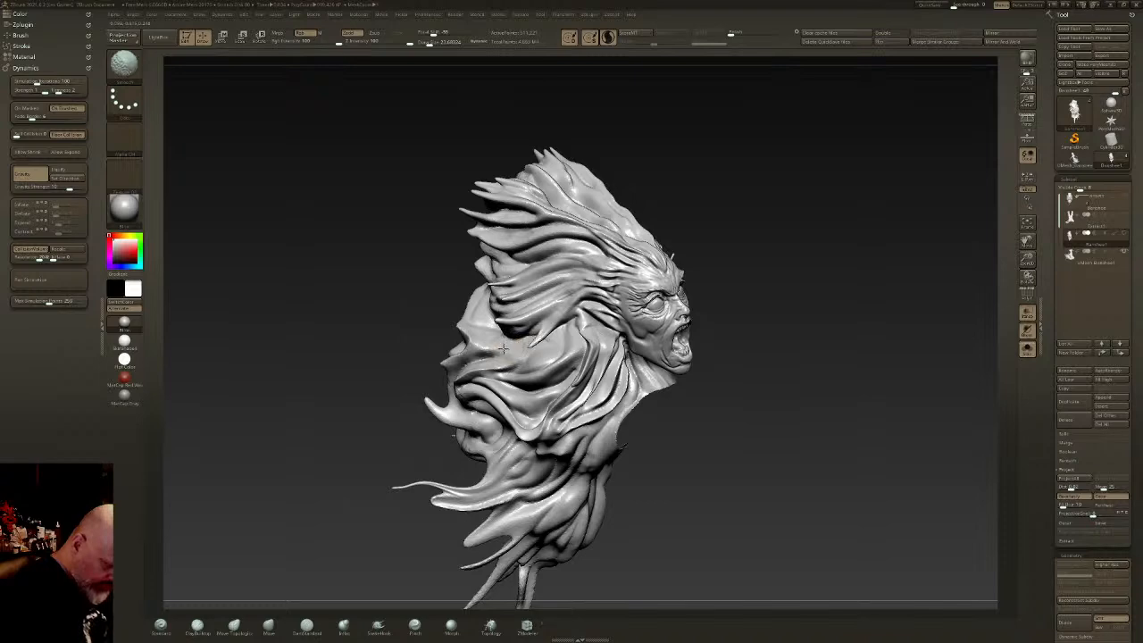
# - Extend the strand grooves into the hair behind the ear on both sides of the head
pyautogui.moveTo(560, 343)
pyautogui.mouseDown(button='right')
pyautogui.moveTo(574, 345)
pyautogui.moveTo(540, 340)
pyautogui.mouseUp(button='right')
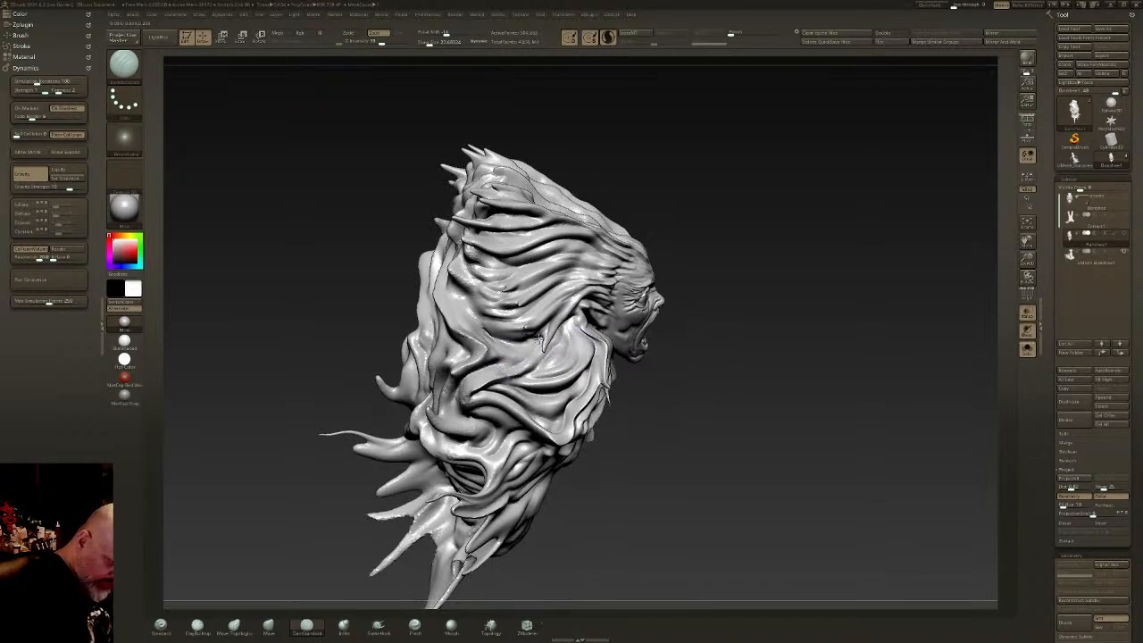
pyautogui.moveTo(523, 311)
pyautogui.mouseDown()
pyautogui.moveTo(466, 296)
pyautogui.moveTo(471, 272)
pyautogui.moveTo(451, 268)
pyautogui.moveTo(482, 268)
pyautogui.mouseUp()
pyautogui.moveTo(571, 250); pyautogui.dragTo(747, 261)
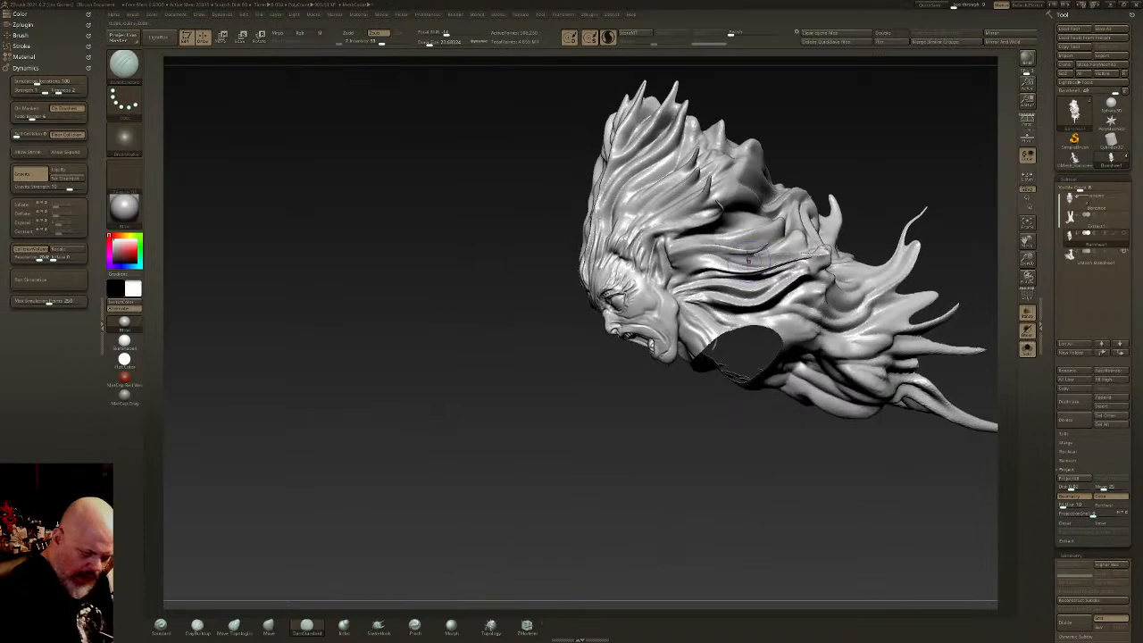
pyautogui.moveTo(705, 201); pyautogui.dragTo(662, 251)
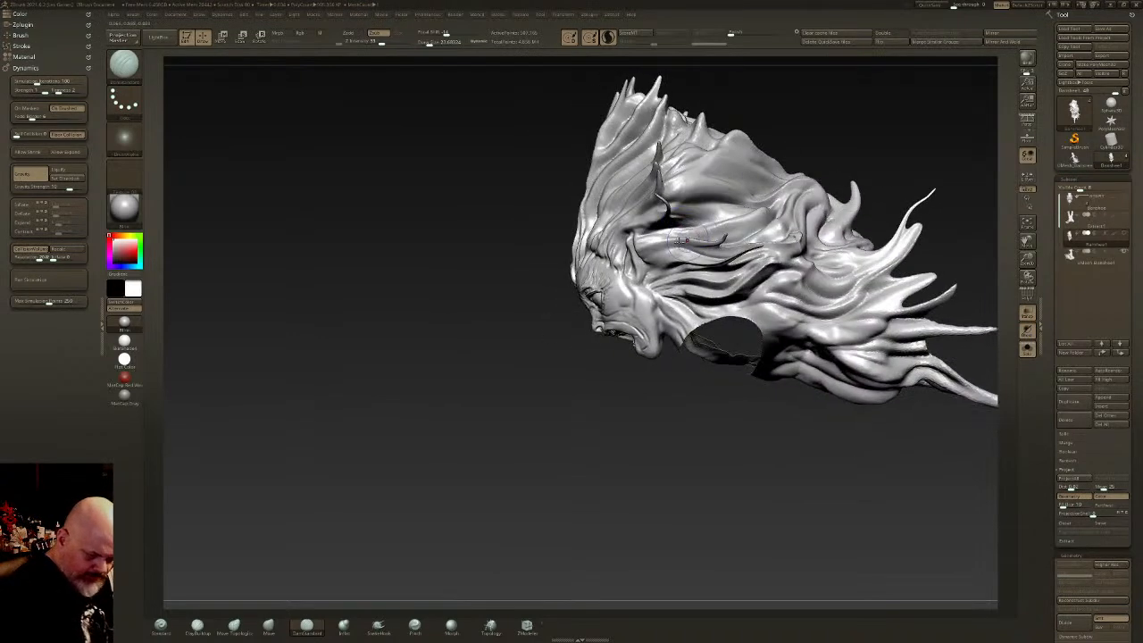
pyautogui.moveTo(721, 221); pyautogui.dragTo(750, 212)
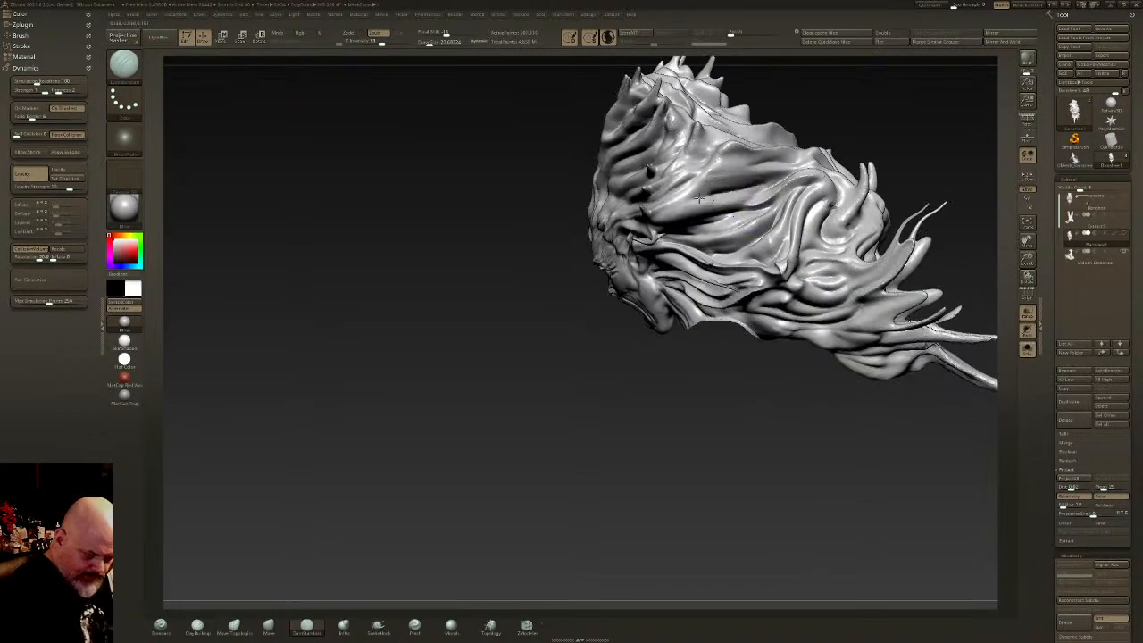
pyautogui.moveTo(669, 208)
pyautogui.mouseDown()
pyautogui.moveTo(783, 170)
pyautogui.moveTo(750, 167)
pyautogui.moveTo(801, 164)
pyautogui.mouseUp()
pyautogui.moveTo(750, 201); pyautogui.dragTo(799, 147, button='right')
pyautogui.moveTo(714, 148)
pyautogui.mouseDown(button='right')
pyautogui.moveTo(755, 140)
pyautogui.moveTo(740, 239)
pyautogui.moveTo(816, 316)
pyautogui.moveTo(925, 294)
pyautogui.mouseUp(button='right')
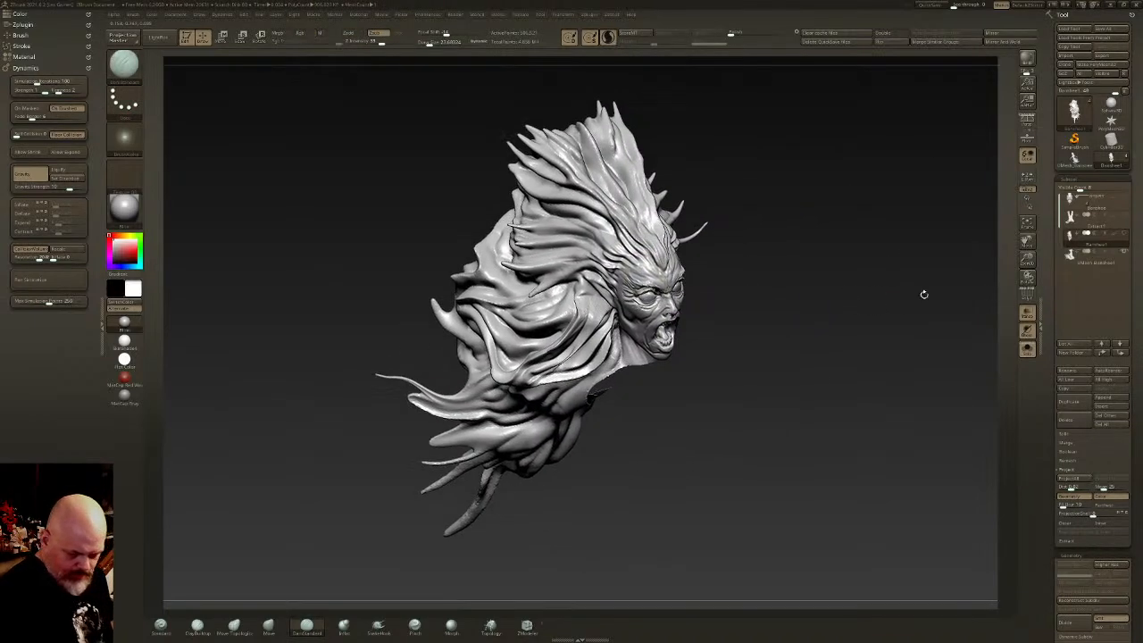
# - Bring back the body with transparency turned off and move the head with the gizmo to seat it on the neck
pyautogui.click(1027, 350)
pyautogui.moveTo(812, 352); pyautogui.dragTo(996, 251, button='right')
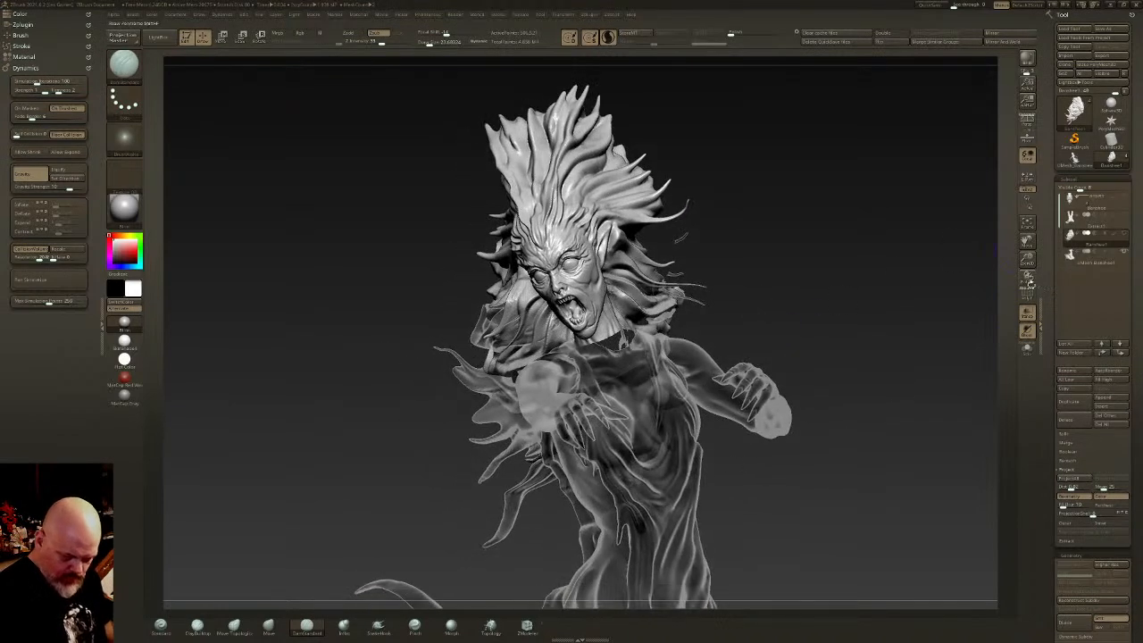
pyautogui.click(1028, 330)
pyautogui.moveTo(714, 340); pyautogui.dragTo(702, 319, button='right')
pyautogui.press('w')
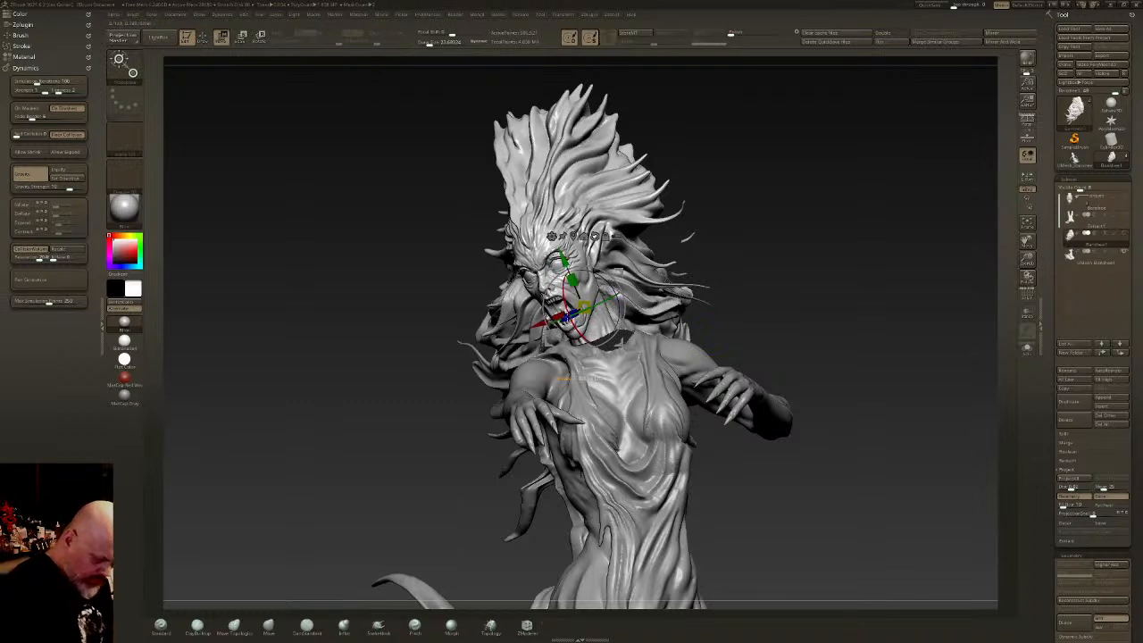
pyautogui.moveTo(552, 319); pyautogui.dragTo(558, 316)
pyautogui.moveTo(716, 248)
pyautogui.mouseDown()
pyautogui.moveTo(734, 237)
pyautogui.moveTo(709, 286)
pyautogui.moveTo(727, 265)
pyautogui.mouseUp()
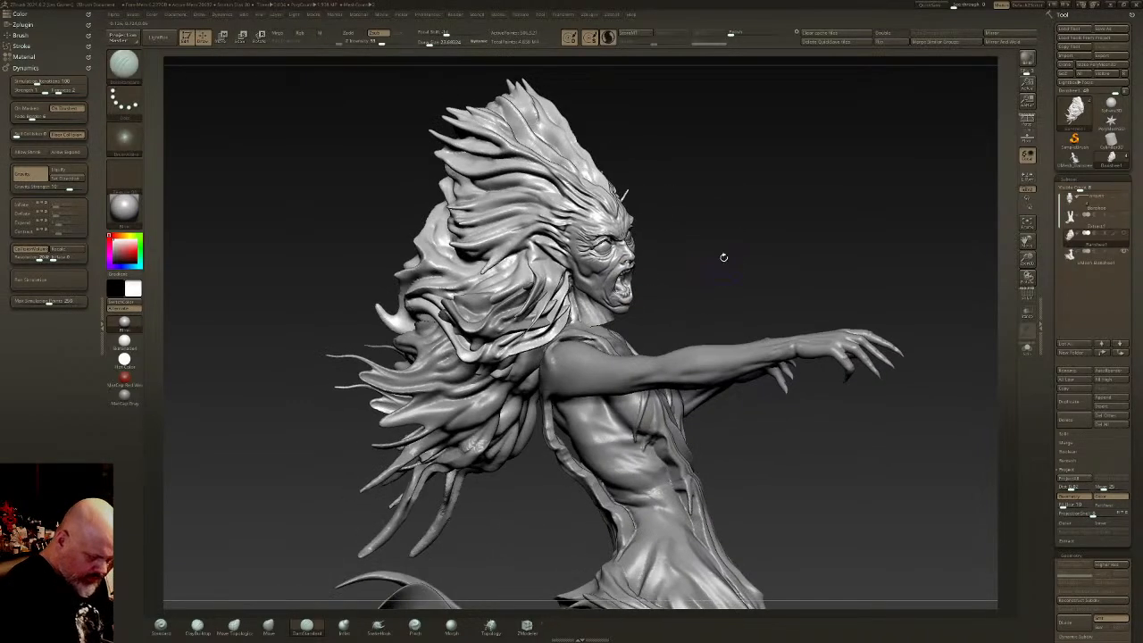
pyautogui.moveTo(572, 302); pyautogui.dragTo(631, 254)
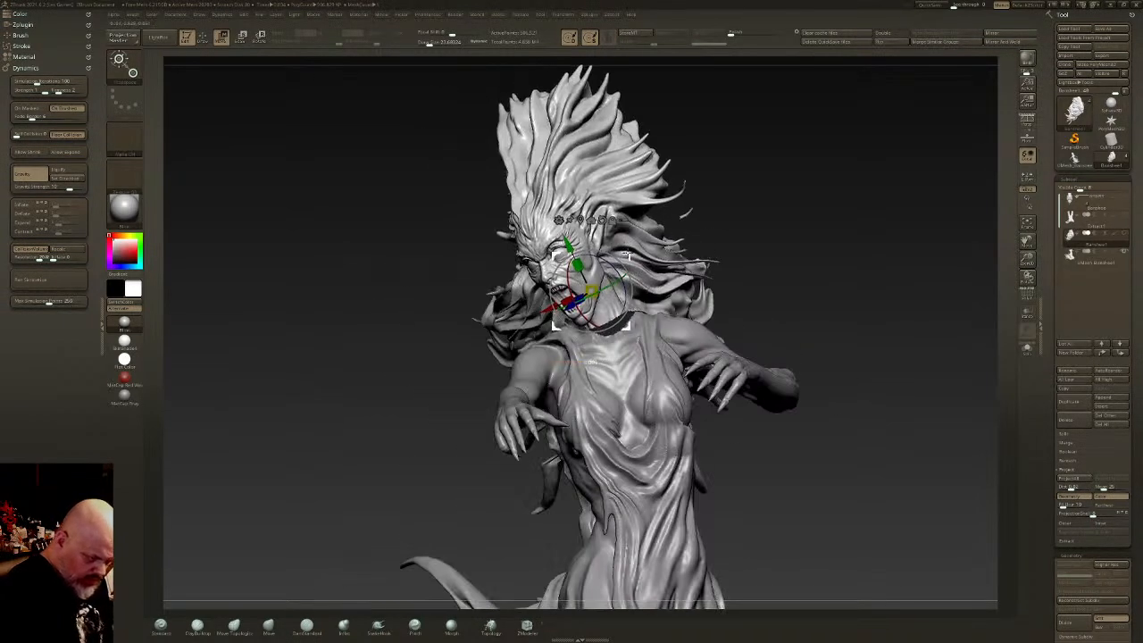
pyautogui.press('q')
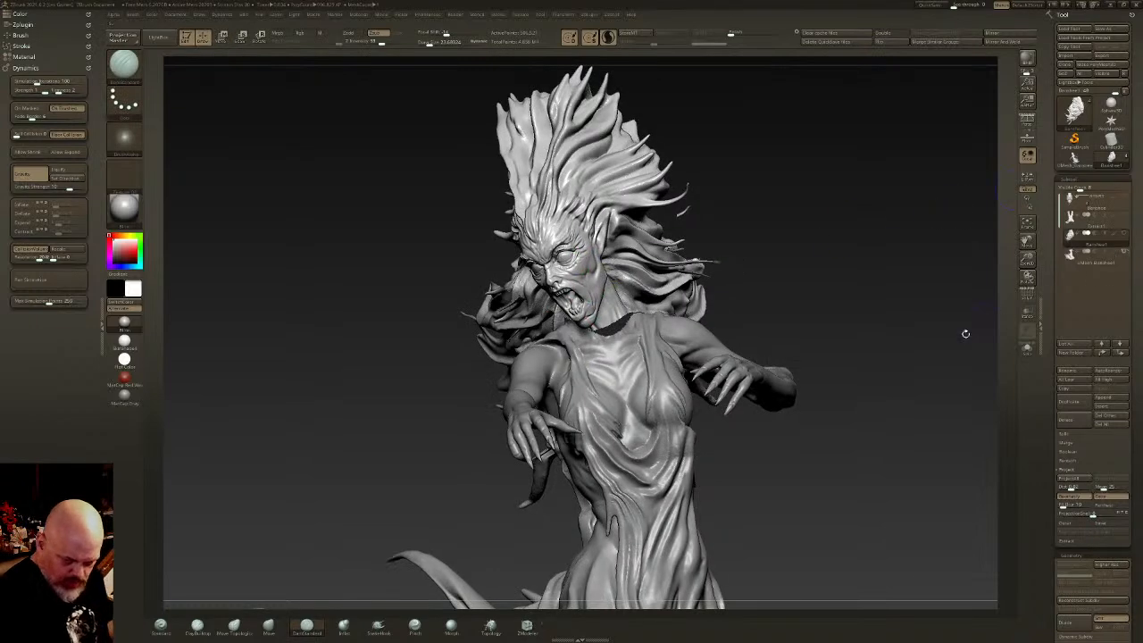
# - Invert the body's visibility to inspect its hidden old head, restore the body portion, and show the new head again
pyautogui.click(1096, 263)
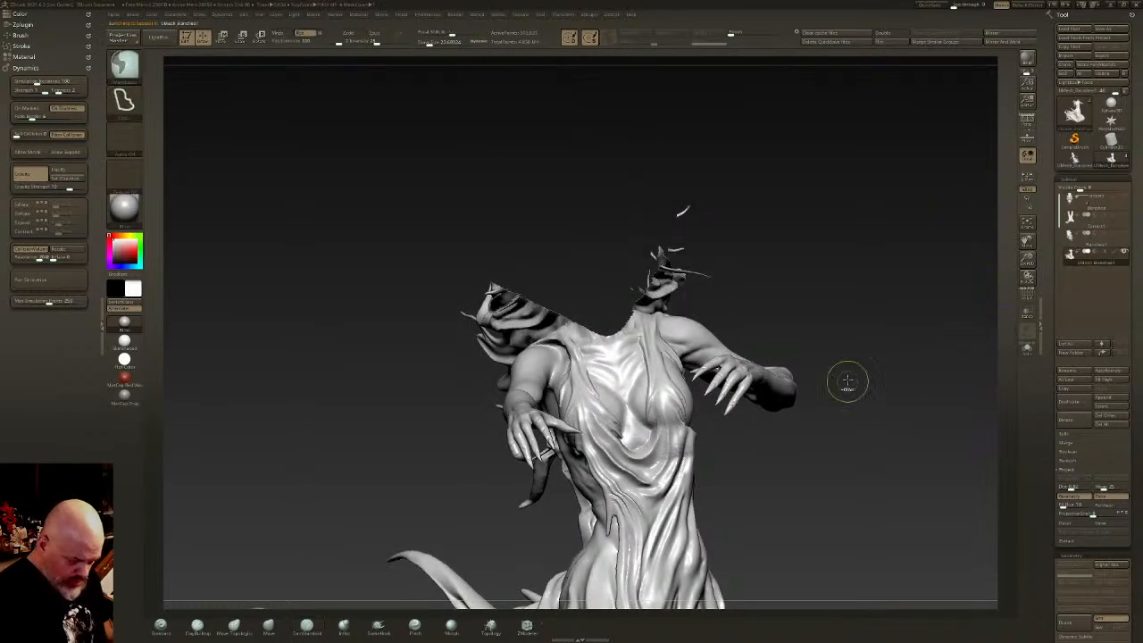
pyautogui.moveTo(761, 296); pyautogui.dragTo(786, 292)
pyautogui.keyDown('ctrl'); pyautogui.keyDown('shift'); pyautogui.moveTo(834, 258); pyautogui.dragTo(759, 275); pyautogui.keyUp('shift'); pyautogui.keyUp('ctrl')
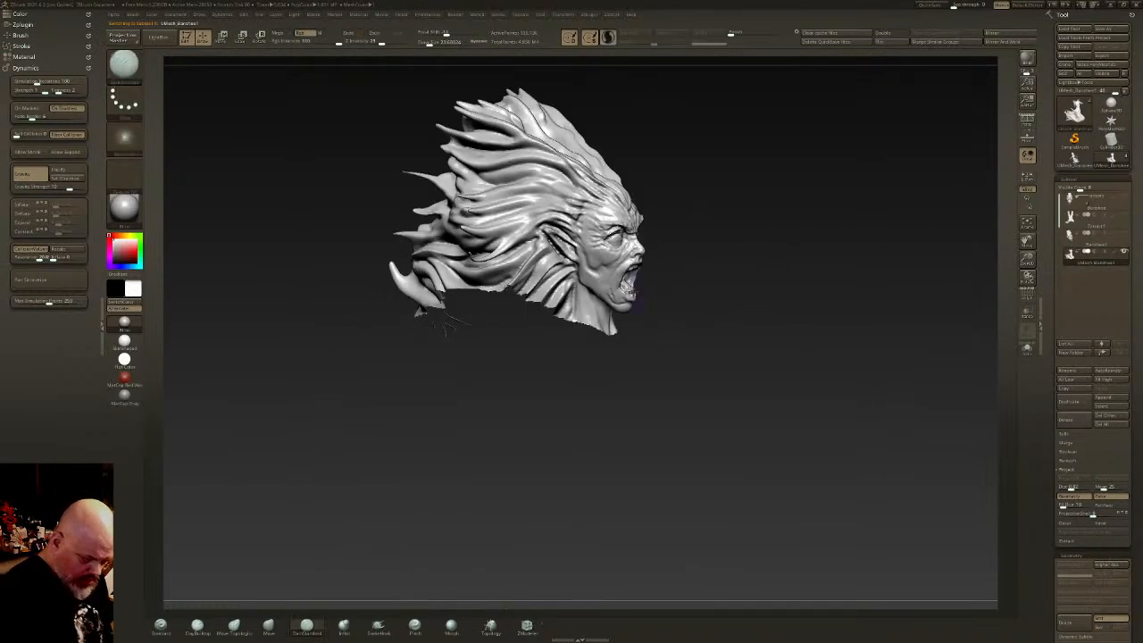
pyautogui.moveTo(637, 301); pyautogui.dragTo(624, 317)
pyautogui.keyDown('ctrl'); pyautogui.keyDown('shift'); pyautogui.moveTo(566, 384); pyautogui.dragTo(675, 420); pyautogui.keyUp('shift'); pyautogui.keyUp('ctrl')
pyautogui.moveTo(860, 286)
pyautogui.keyDown('ctrl'); pyautogui.keyDown('shift'); pyautogui.mouseDown()
pyautogui.moveTo(852, 314)
pyautogui.moveTo(1057, 295)
pyautogui.mouseUp(); pyautogui.keyUp('shift'); pyautogui.keyUp('ctrl')
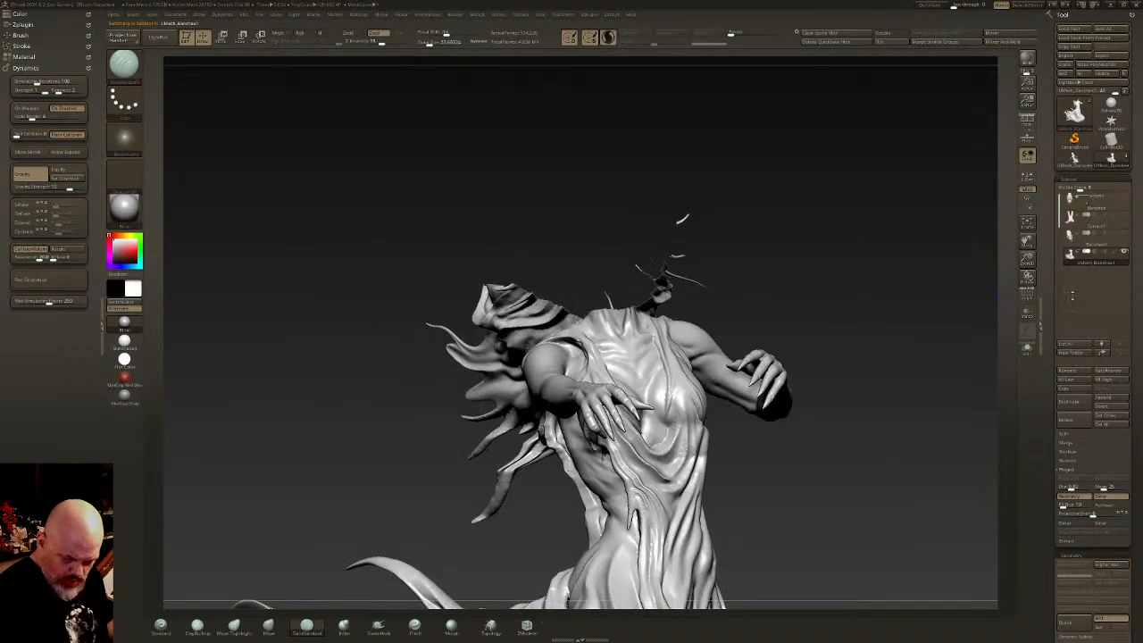
pyautogui.click(1125, 234)
pyautogui.moveTo(827, 307); pyautogui.dragTo(870, 272)
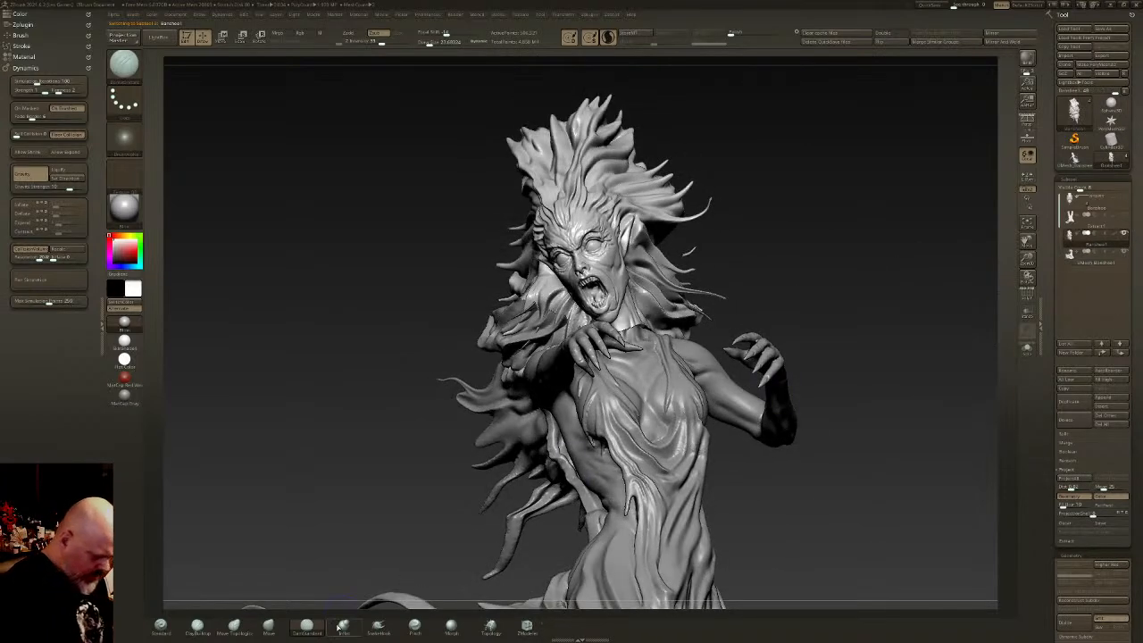
# - Isolate the body subtool and lasso-hide the leftover old hair behind its shoulders, then show the whole figure
pyautogui.click(268, 631)
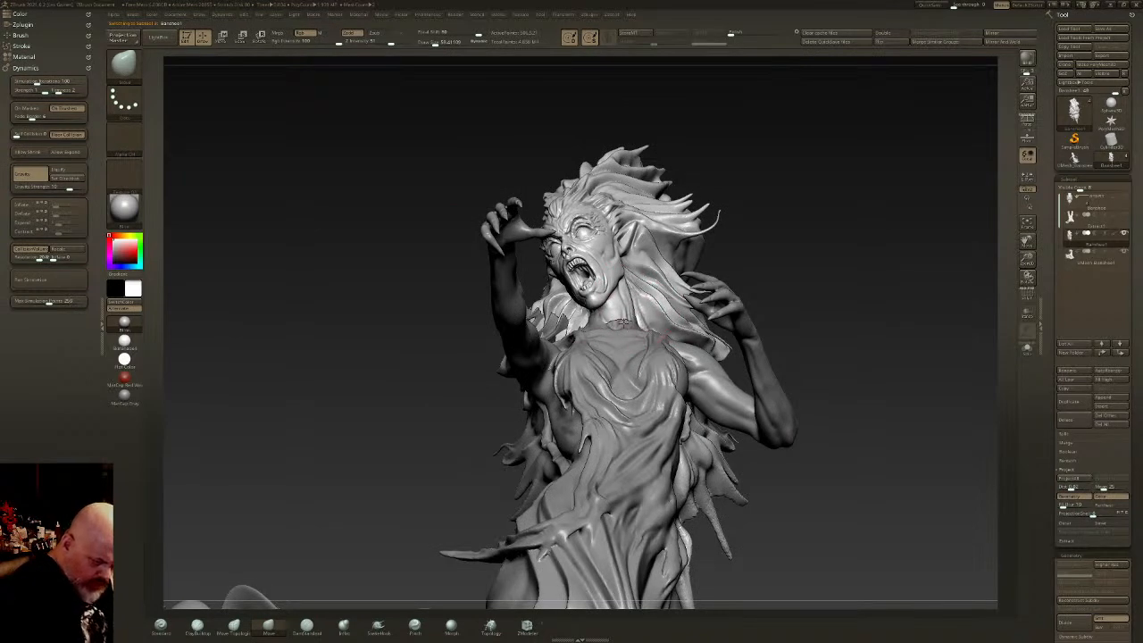
pyautogui.moveTo(614, 326)
pyautogui.mouseDown(button='right')
pyautogui.moveTo(554, 384)
pyautogui.moveTo(592, 510)
pyautogui.moveTo(644, 306)
pyautogui.moveTo(603, 305)
pyautogui.moveTo(587, 286)
pyautogui.moveTo(586, 308)
pyautogui.mouseUp(button='right')
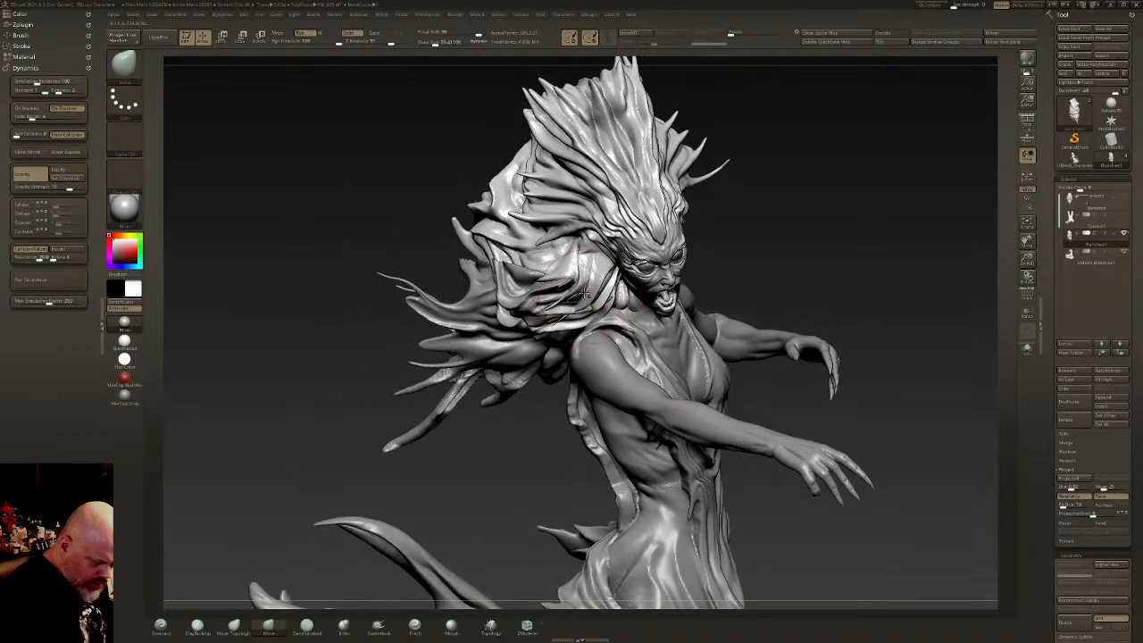
pyautogui.keyDown('alt'); pyautogui.click(541, 344); pyautogui.keyUp('alt')
pyautogui.moveTo(554, 344); pyautogui.dragTo(638, 300, button='right')
pyautogui.click(1028, 350)
pyautogui.moveTo(686, 234); pyautogui.dragTo(625, 326, button='right')
pyautogui.moveTo(668, 155)
pyautogui.keyDown('ctrl'); pyautogui.keyDown('shift'); pyautogui.mouseDown()
pyautogui.moveTo(630, 79)
pyautogui.moveTo(284, 377)
pyautogui.moveTo(594, 379)
pyautogui.moveTo(635, 345)
pyautogui.mouseUp(); pyautogui.keyUp('shift'); pyautogui.keyUp('ctrl')
pyautogui.moveTo(413, 399)
pyautogui.keyDown('ctrl'); pyautogui.keyDown('shift'); pyautogui.mouseDown()
pyautogui.moveTo(482, 334)
pyautogui.moveTo(534, 407)
pyautogui.mouseUp(); pyautogui.keyUp('shift'); pyautogui.keyUp('ctrl')
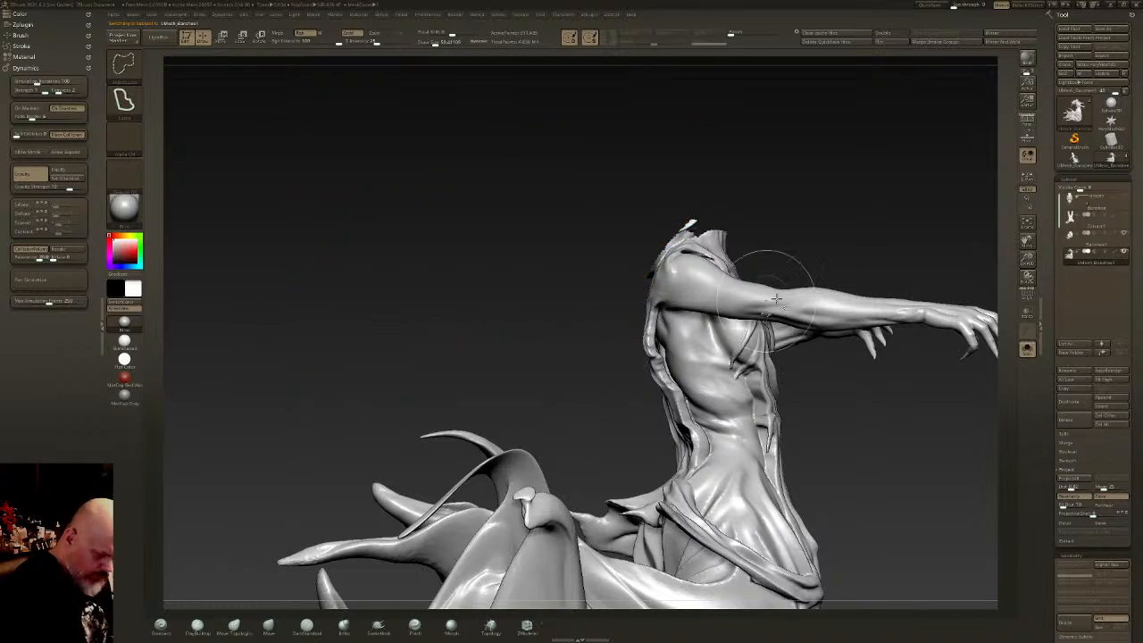
pyautogui.click(1027, 348)
pyautogui.moveTo(897, 390); pyautogui.dragTo(745, 402)
pyautogui.moveTo(746, 402); pyautogui.dragTo(667, 253, button='right')
pyautogui.moveTo(699, 344); pyautogui.dragTo(725, 355)
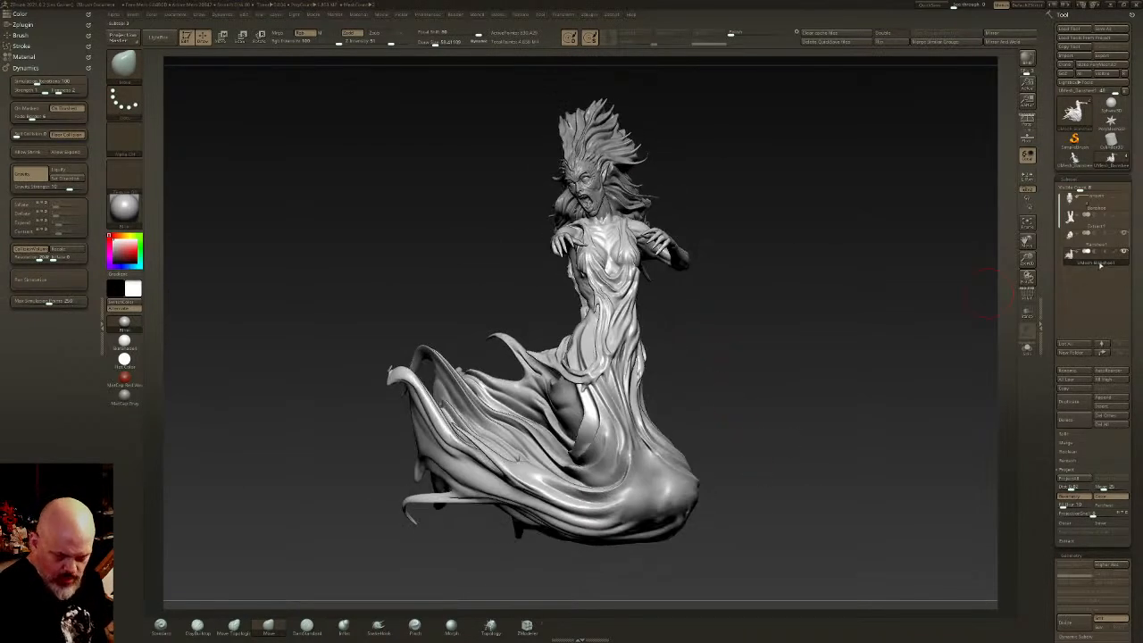
# - Delete the hidden geometry of the body subtool
pyautogui.moveTo(1140, 438); pyautogui.dragTo(1139, 323)
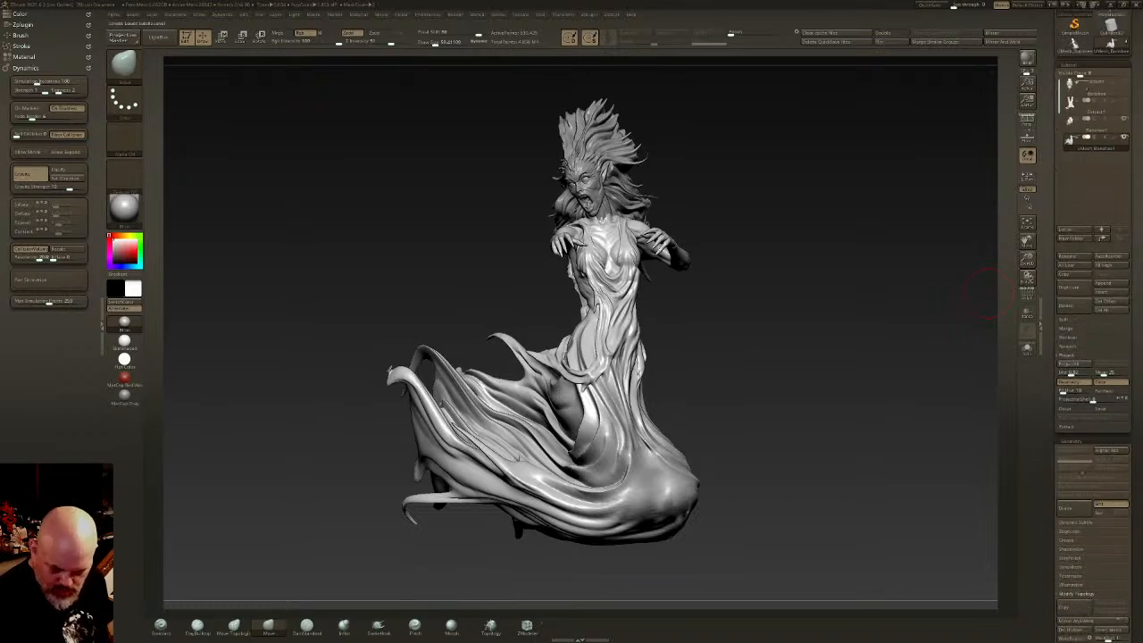
pyautogui.moveTo(1049, 546); pyautogui.dragTo(1048, 480)
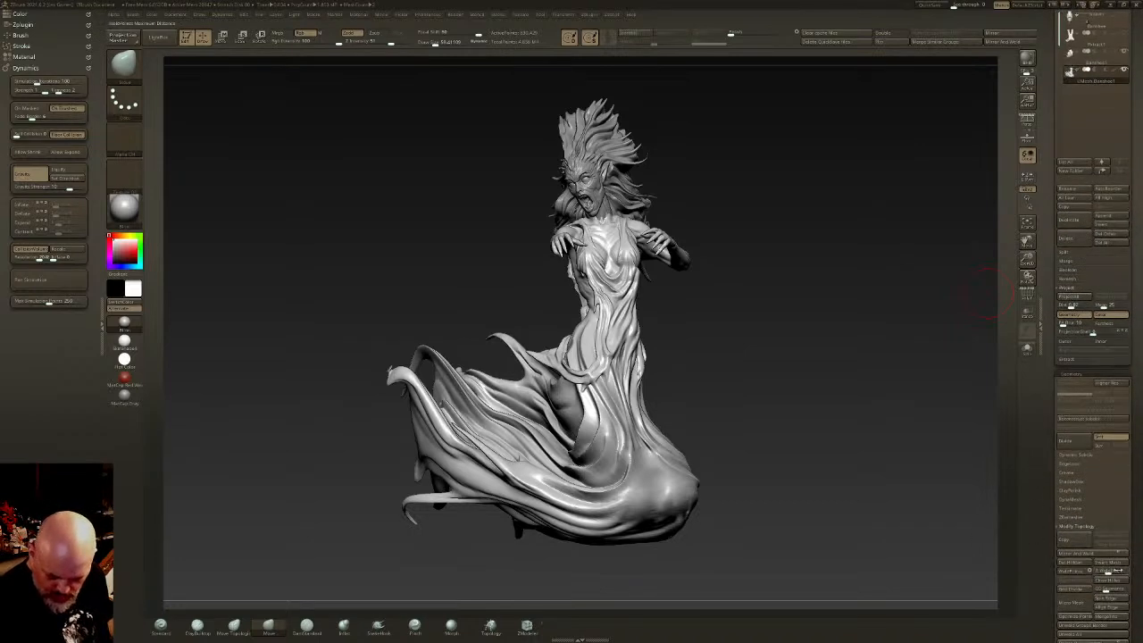
pyautogui.moveTo(1140, 312); pyautogui.dragTo(1138, 494)
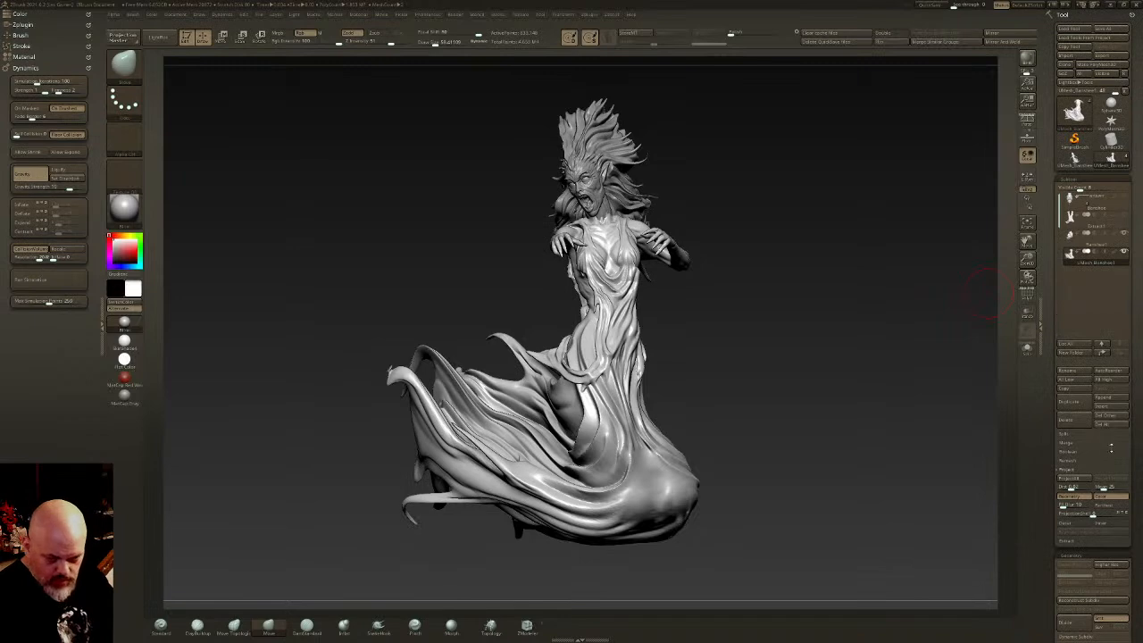
# - Select the new head subtool and merge it down into the body
pyautogui.press('Up')
pyautogui.moveTo(1132, 443); pyautogui.dragTo(1131, 324)
pyautogui.moveTo(1106, 59); pyautogui.dragTo(1105, 177)
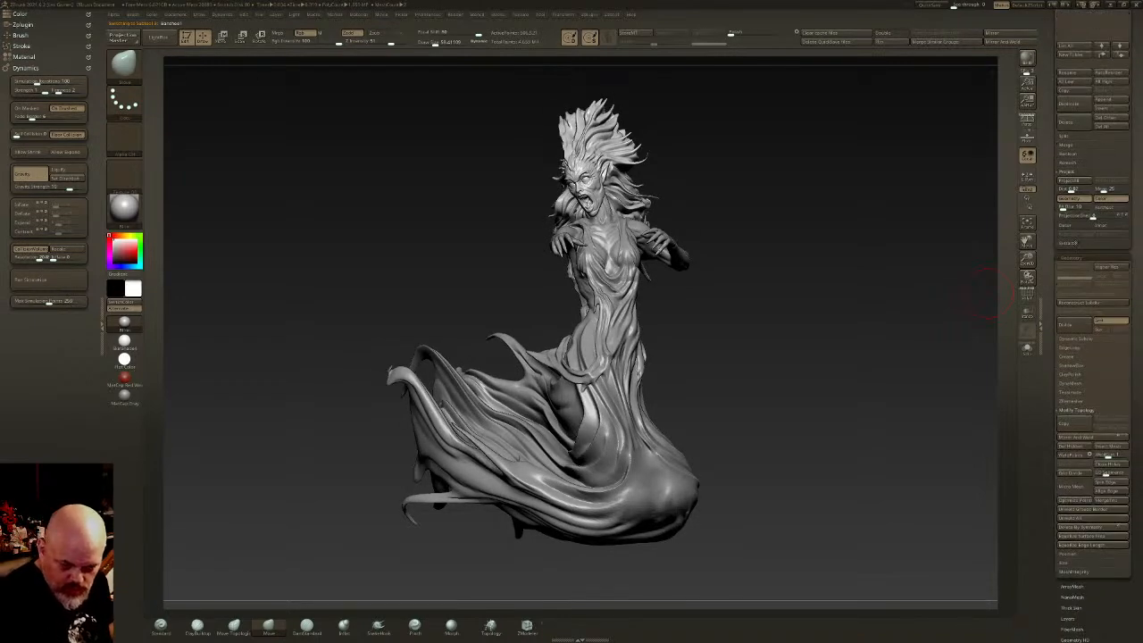
pyautogui.click(1067, 146)
pyautogui.click(1075, 154)
pyautogui.moveTo(827, 304); pyautogui.dragTo(799, 331)
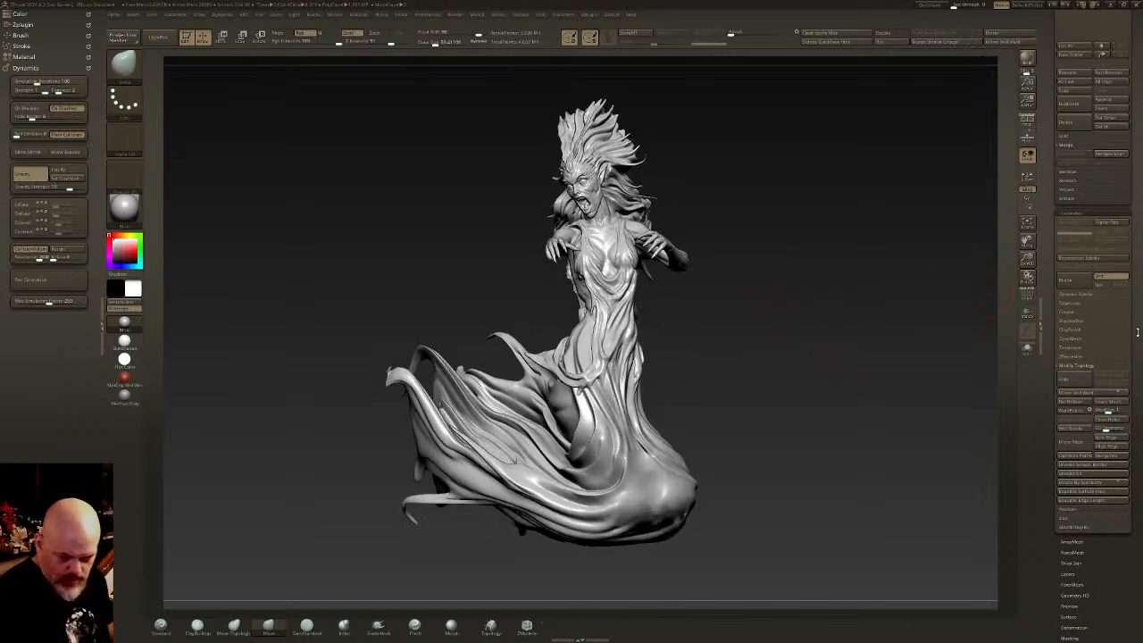
# - DynaMesh the merged figure, undo it, and DynaMesh again at a higher resolution
pyautogui.click(1076, 339)
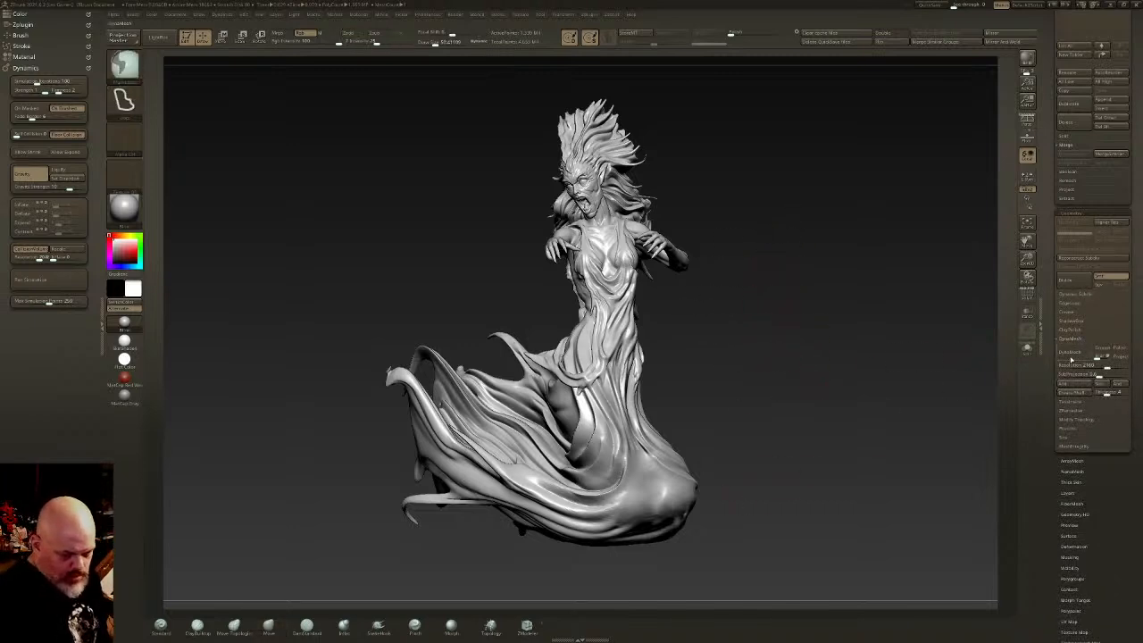
pyautogui.click(1074, 351)
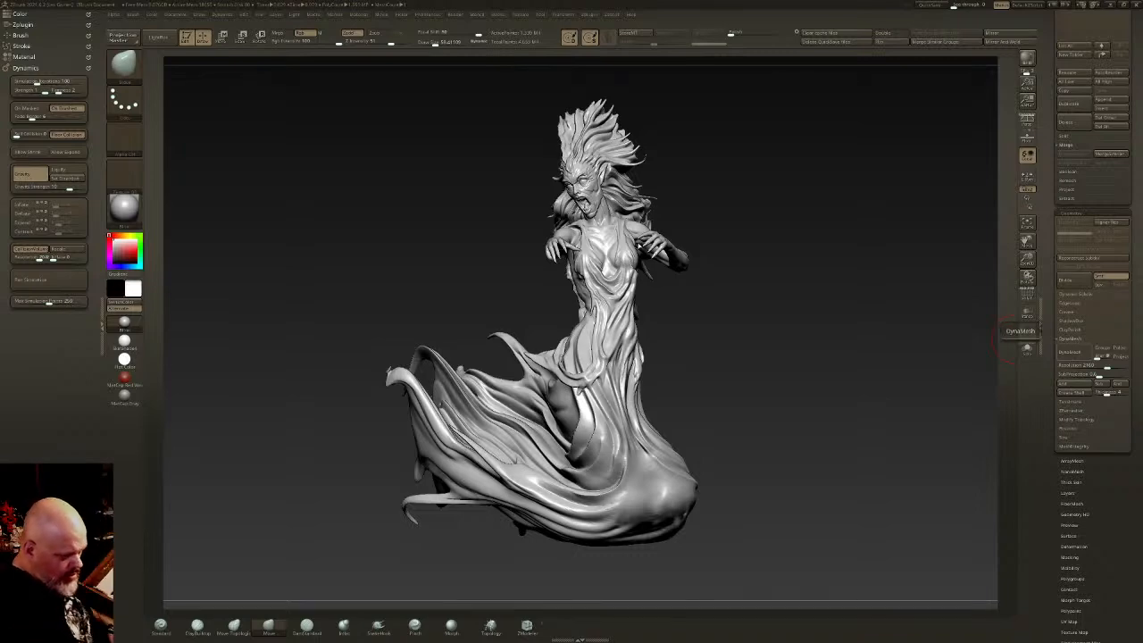
pyautogui.keyDown('ctrl'); pyautogui.moveTo(605, 204); pyautogui.dragTo(610, 245, button='right'); pyautogui.keyUp('ctrl')
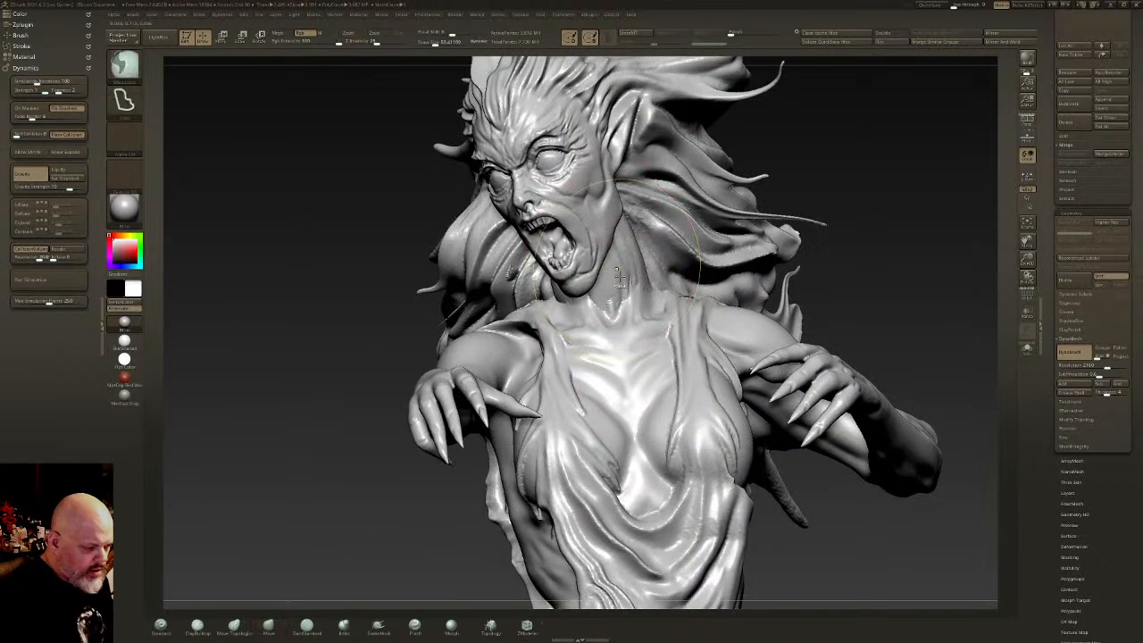
pyautogui.hotkey('ctrl', 'z')
pyautogui.moveTo(1107, 367); pyautogui.dragTo(1117, 367)
pyautogui.click(1074, 353)
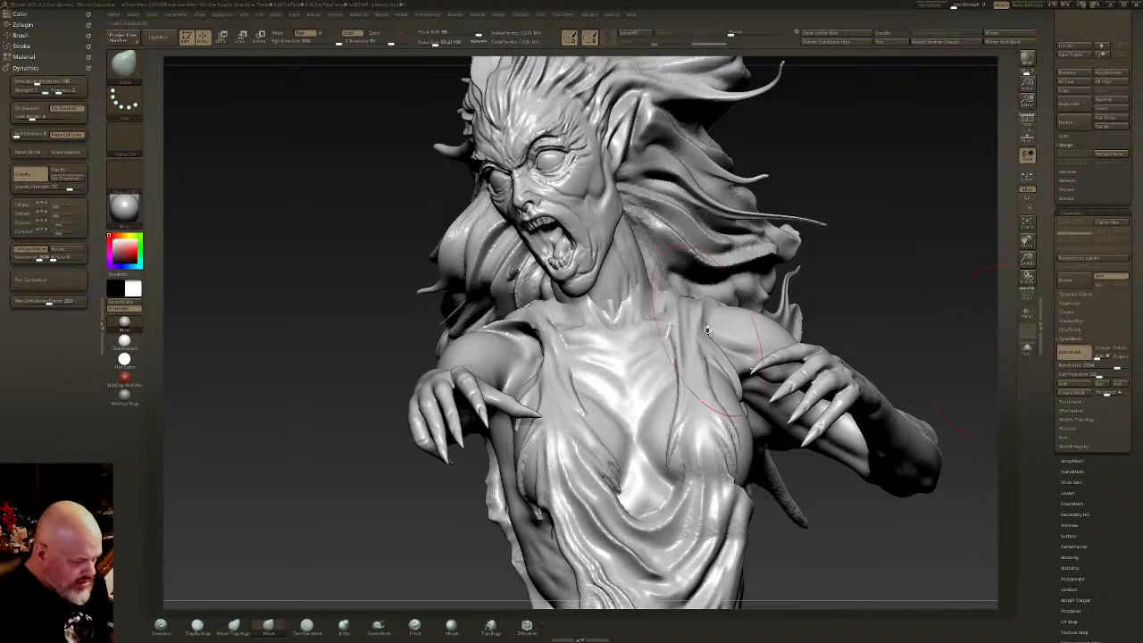
# - Reduce the brush size and smooth the hair where it meets the neck and shoulder
pyautogui.moveTo(436, 43); pyautogui.dragTo(425, 44)
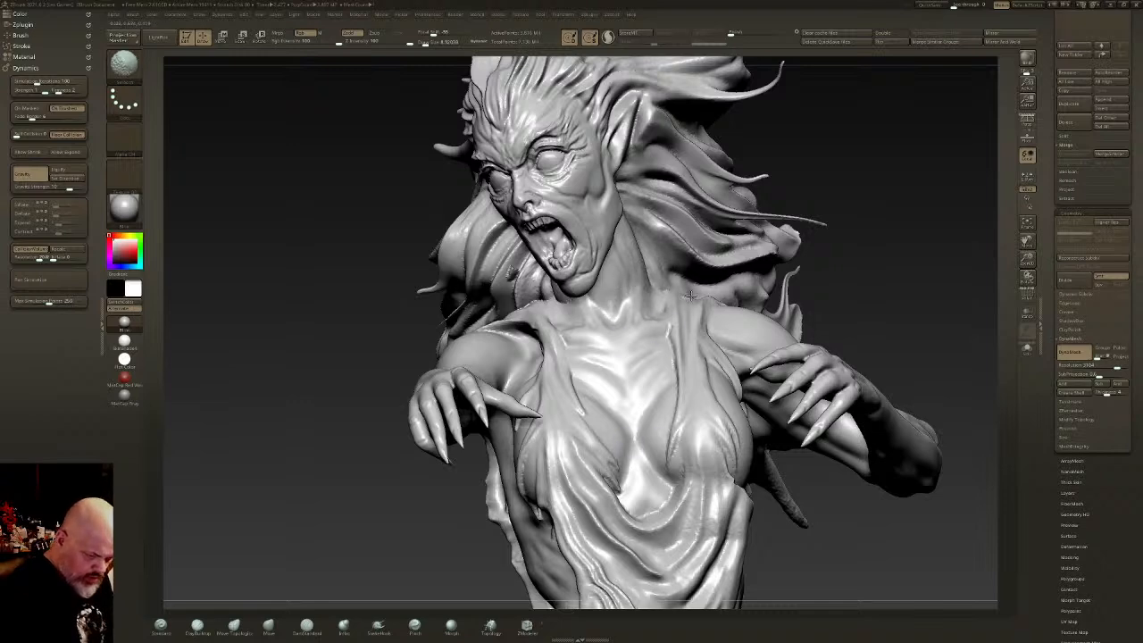
pyautogui.moveTo(631, 284); pyautogui.dragTo(579, 301, button='right')
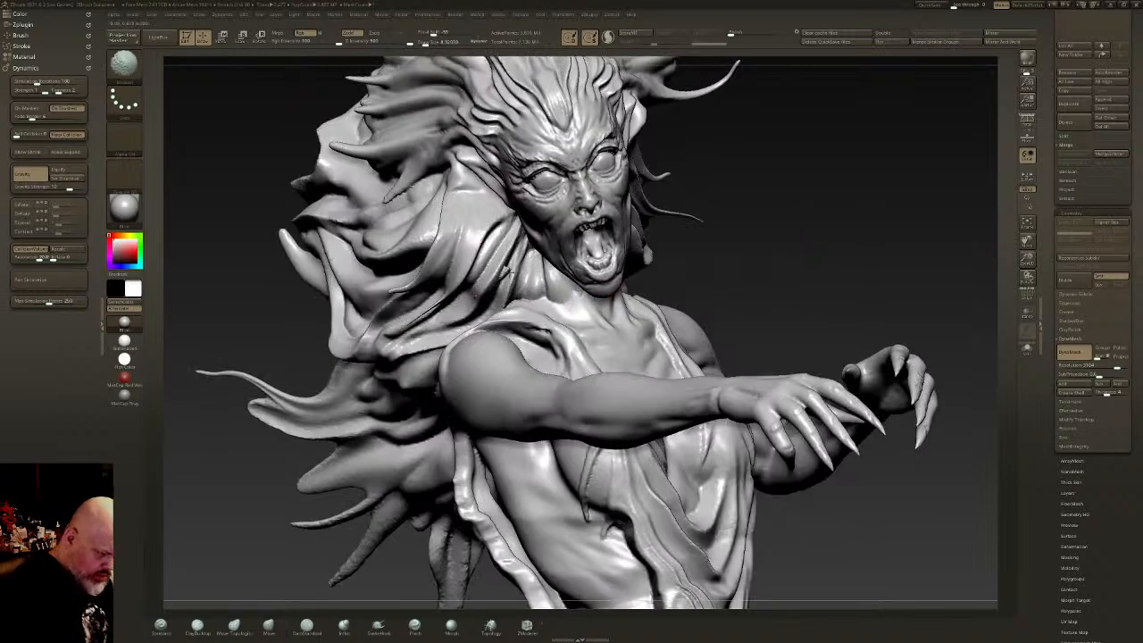
pyautogui.keyDown('shift'); pyautogui.moveTo(483, 289); pyautogui.dragTo(490, 264); pyautogui.keyUp('shift')
pyautogui.moveTo(503, 270)
pyautogui.mouseDown(button='right')
pyautogui.moveTo(523, 251)
pyautogui.moveTo(503, 259)
pyautogui.mouseUp(button='right')
# - Carve sharper creases between the hair strands beside the neck with the DamStandard brush
pyautogui.click(312, 627)
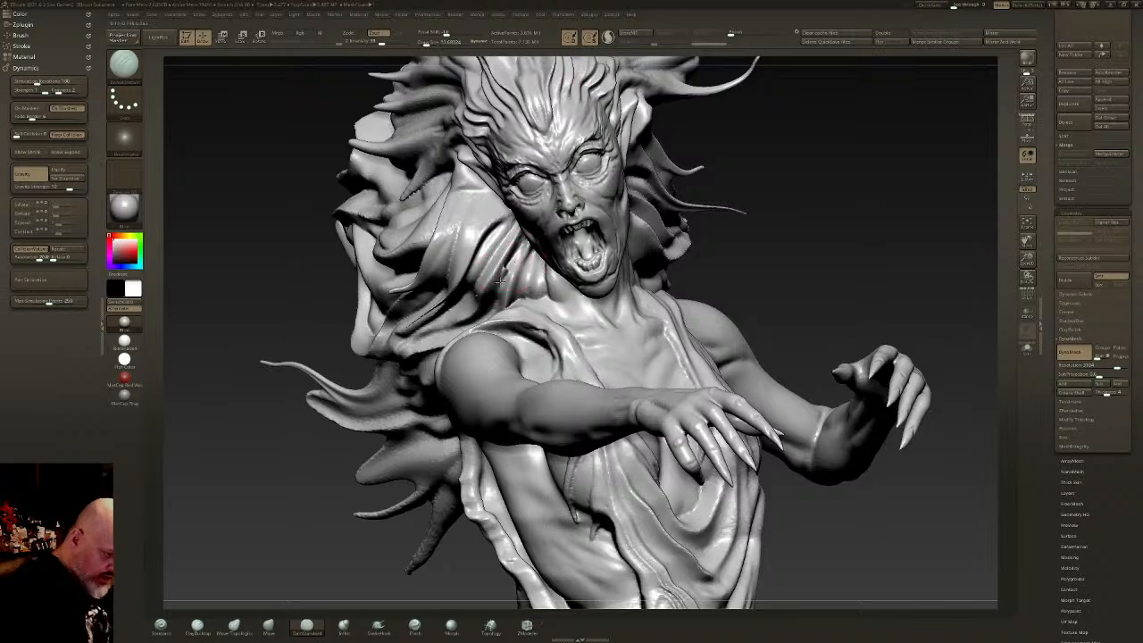
pyautogui.press('shift')
pyautogui.moveTo(498, 281)
pyautogui.mouseDown()
pyautogui.moveTo(507, 250)
pyautogui.moveTo(515, 258)
pyautogui.mouseUp()
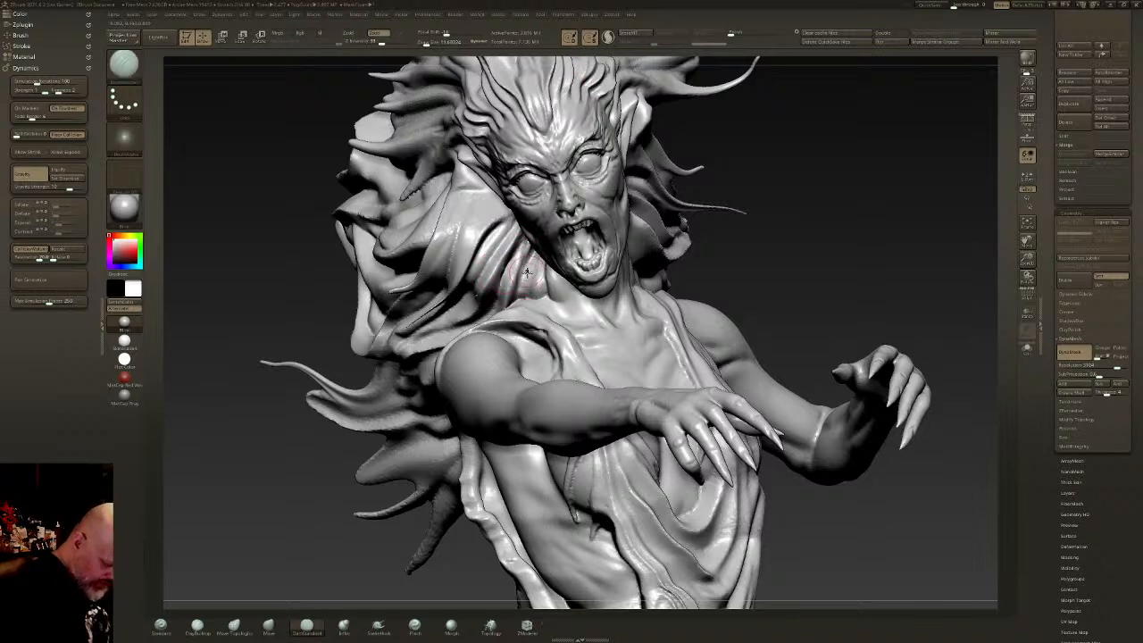
pyautogui.moveTo(543, 257); pyautogui.dragTo(552, 249, button='right')
pyautogui.moveTo(563, 203); pyautogui.dragTo(567, 200, button='right')
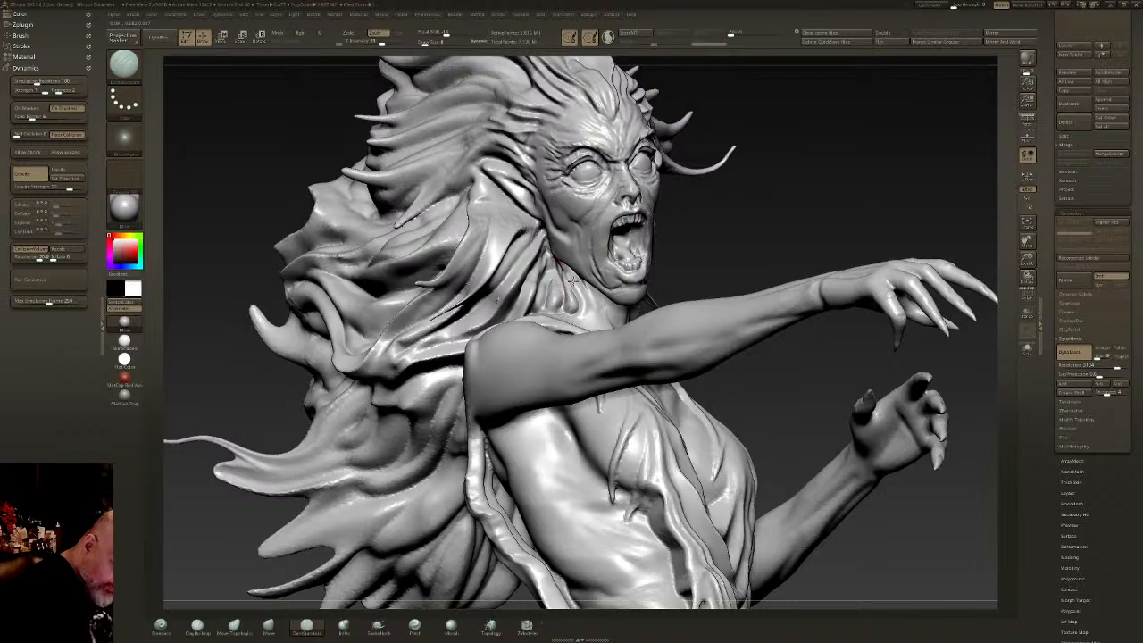
# - Define and soften the neck seam and the dress edge around the collar and shoulder with DamStandard
pyautogui.moveTo(551, 263)
pyautogui.mouseDown(button='right')
pyautogui.moveTo(565, 276)
pyautogui.moveTo(565, 315)
pyautogui.moveTo(615, 315)
pyautogui.mouseUp(button='right')
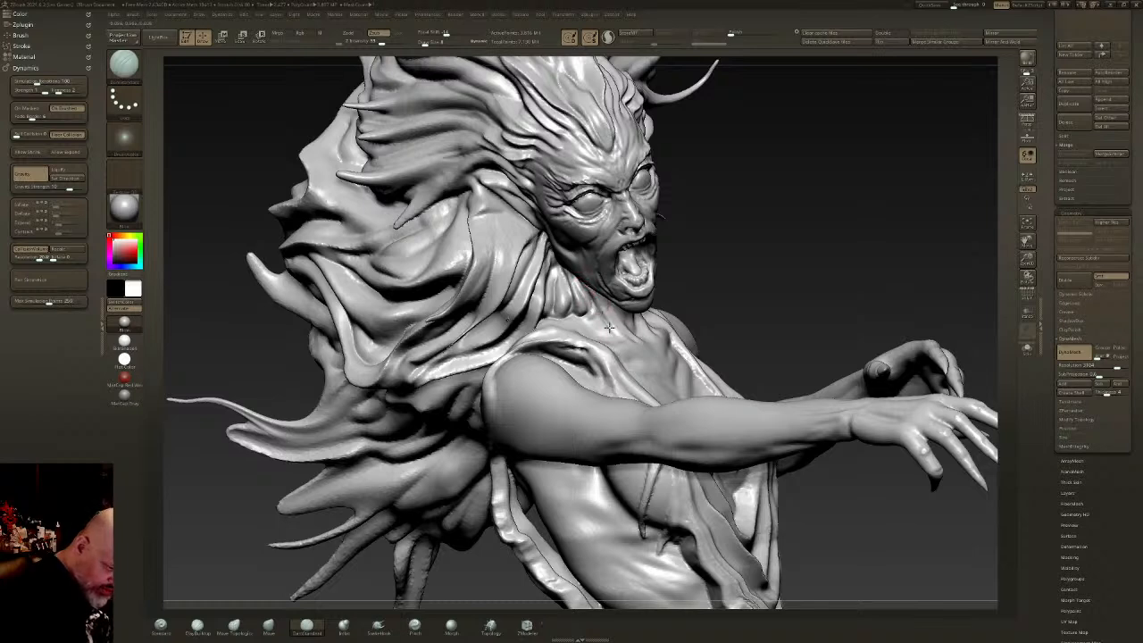
pyautogui.press('shift')
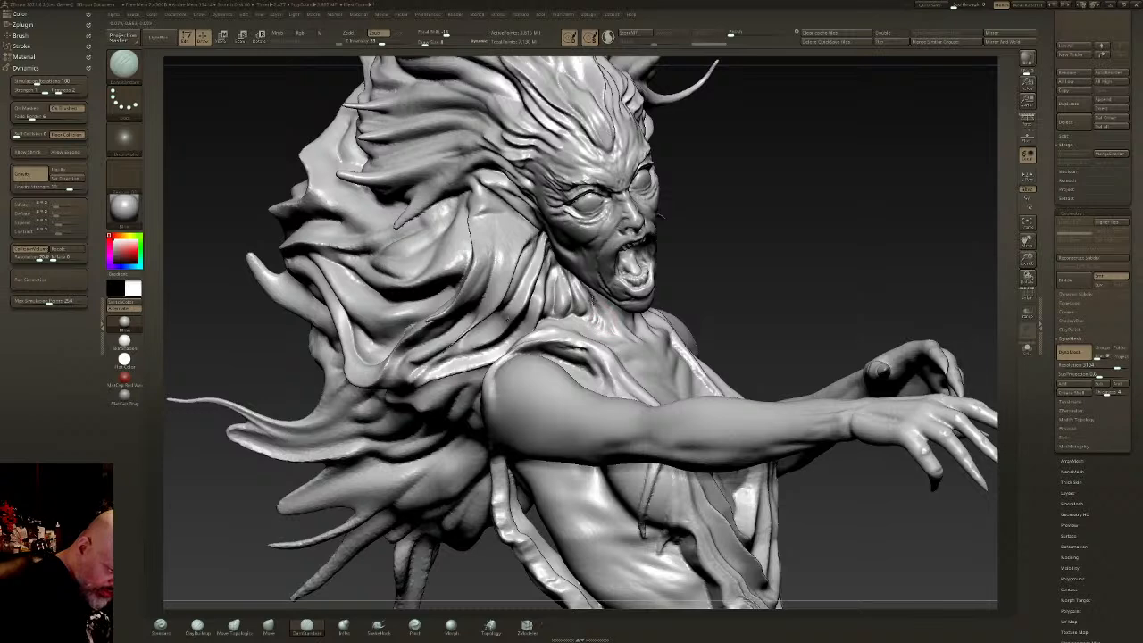
pyautogui.moveTo(601, 328); pyautogui.dragTo(592, 312, button='right')
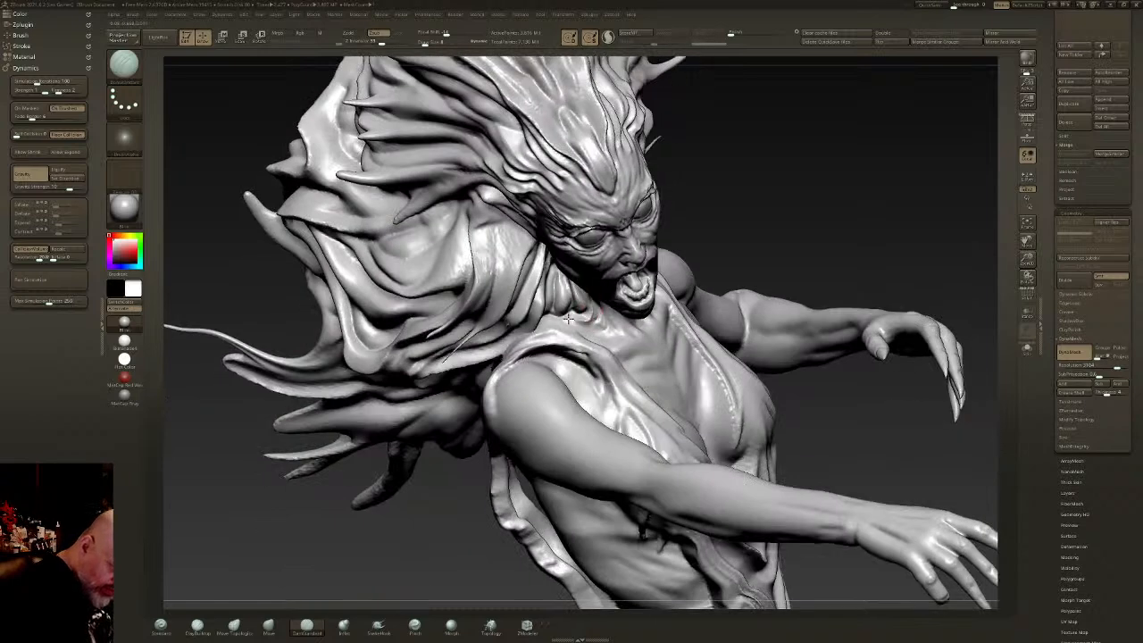
pyautogui.press('shift')
pyautogui.moveTo(566, 318); pyautogui.dragTo(500, 406, button='right')
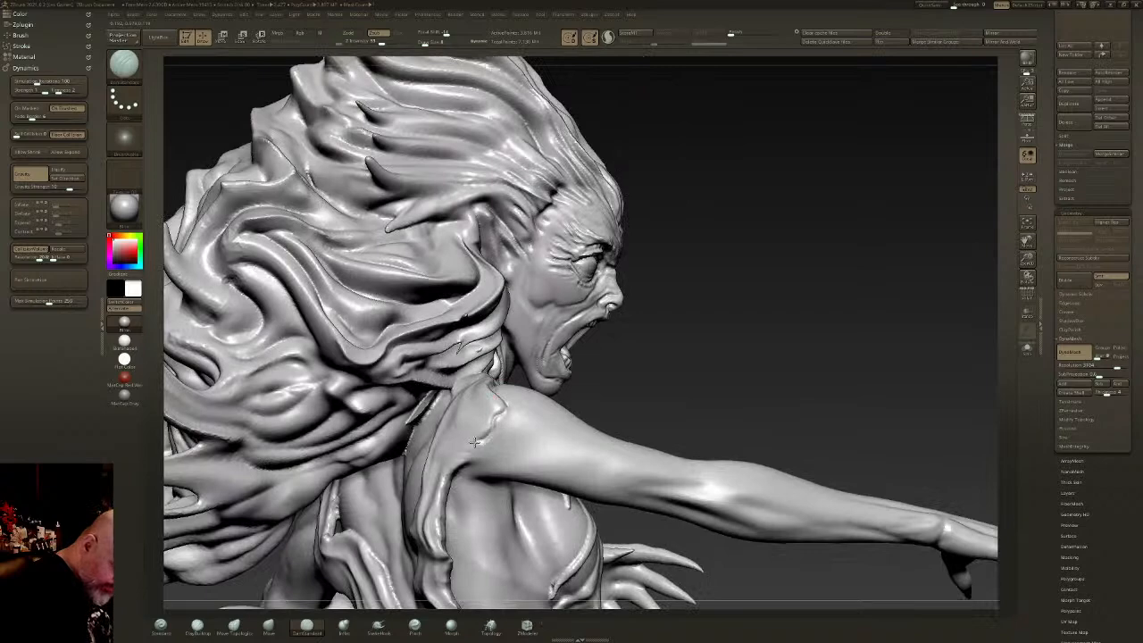
# - Sharpen the torn dress edges across the armhole, chest, side and hip with DamStandard
pyautogui.moveTo(506, 413)
pyautogui.mouseDown(button='right')
pyautogui.moveTo(507, 366)
pyautogui.moveTo(487, 395)
pyautogui.moveTo(578, 323)
pyautogui.moveTo(607, 350)
pyautogui.moveTo(613, 291)
pyautogui.mouseUp(button='right')
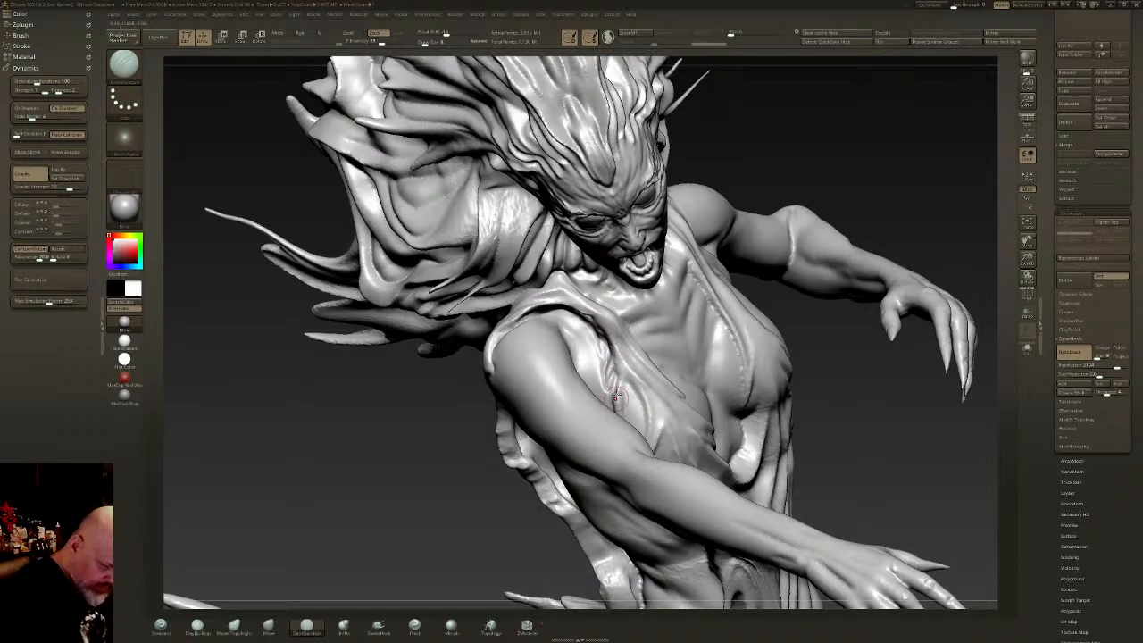
pyautogui.moveTo(616, 399); pyautogui.dragTo(621, 369, button='right')
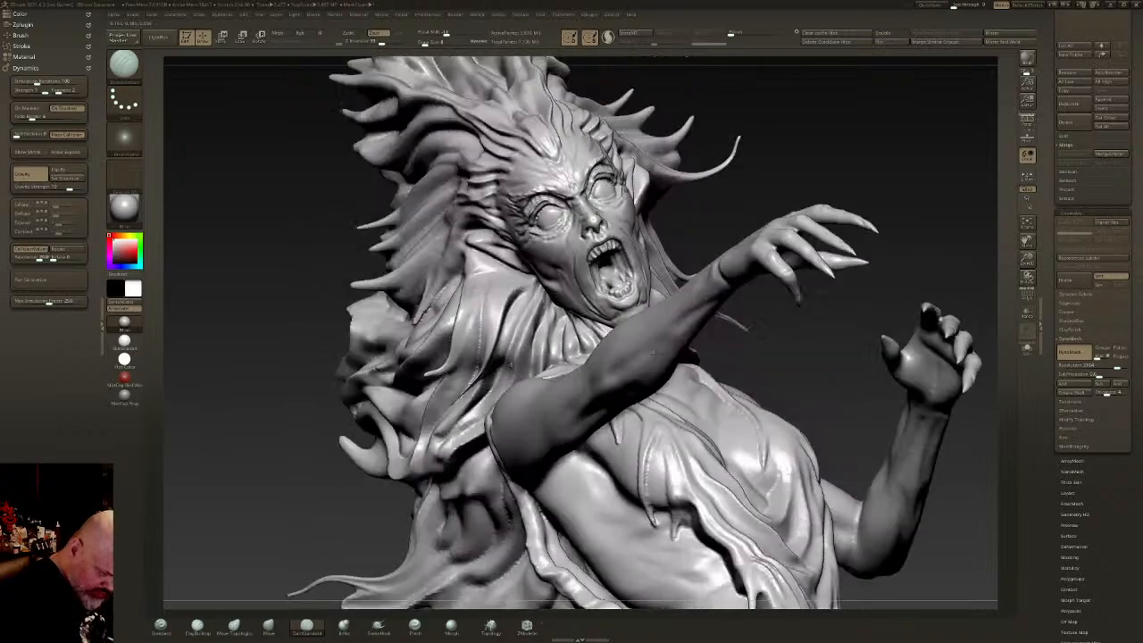
pyautogui.moveTo(657, 353); pyautogui.dragTo(655, 433, button='right')
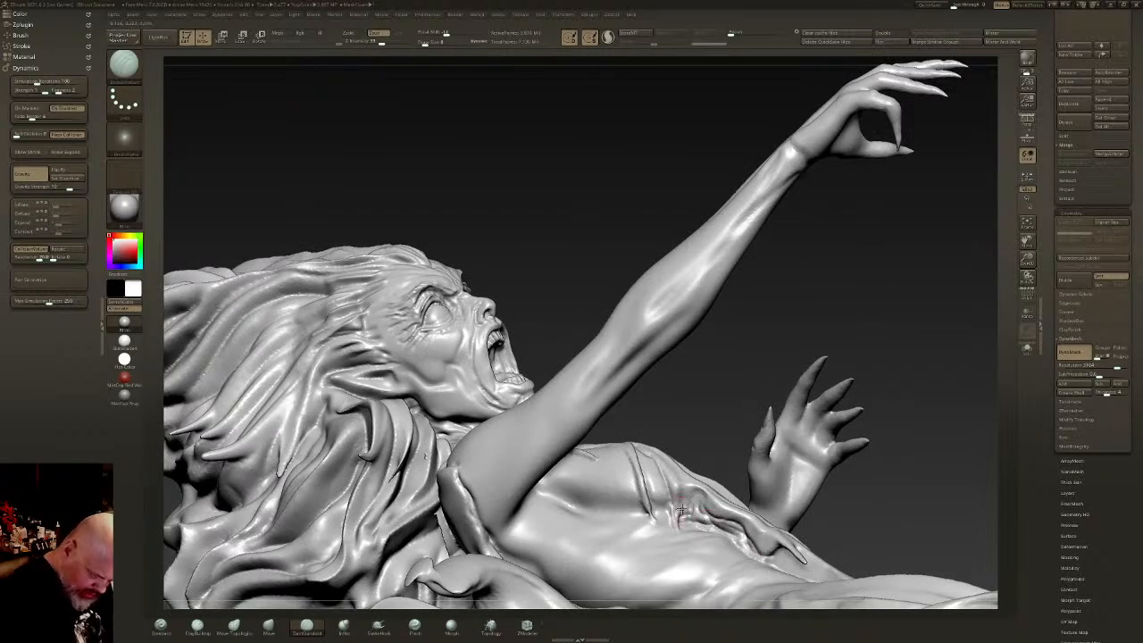
pyautogui.moveTo(657, 500)
pyautogui.mouseDown(button='right')
pyautogui.moveTo(657, 521)
pyautogui.moveTo(672, 518)
pyautogui.moveTo(700, 417)
pyautogui.moveTo(658, 364)
pyautogui.moveTo(747, 456)
pyautogui.moveTo(740, 418)
pyautogui.mouseUp(button='right')
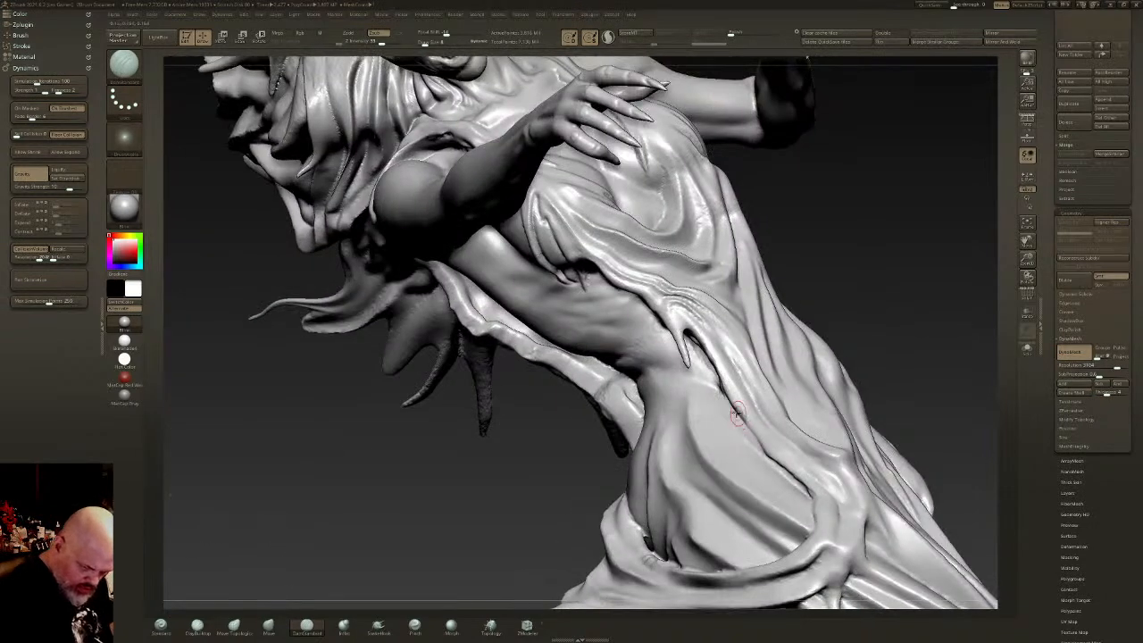
pyautogui.moveTo(794, 511)
pyautogui.keyDown('alt'); pyautogui.mouseDown(button='right')
pyautogui.moveTo(751, 410)
pyautogui.moveTo(739, 312)
pyautogui.moveTo(839, 384)
pyautogui.moveTo(911, 375)
pyautogui.moveTo(831, 335)
pyautogui.moveTo(785, 335)
pyautogui.moveTo(791, 384)
pyautogui.moveTo(862, 402)
pyautogui.moveTo(643, 380)
pyautogui.moveTo(473, 608)
pyautogui.mouseUp(button='right'); pyautogui.keyUp('alt')
# - Thicken the torn drapery edge at the hip with the Inflate brush and re-DynaMesh the figure
pyautogui.click(348, 629)
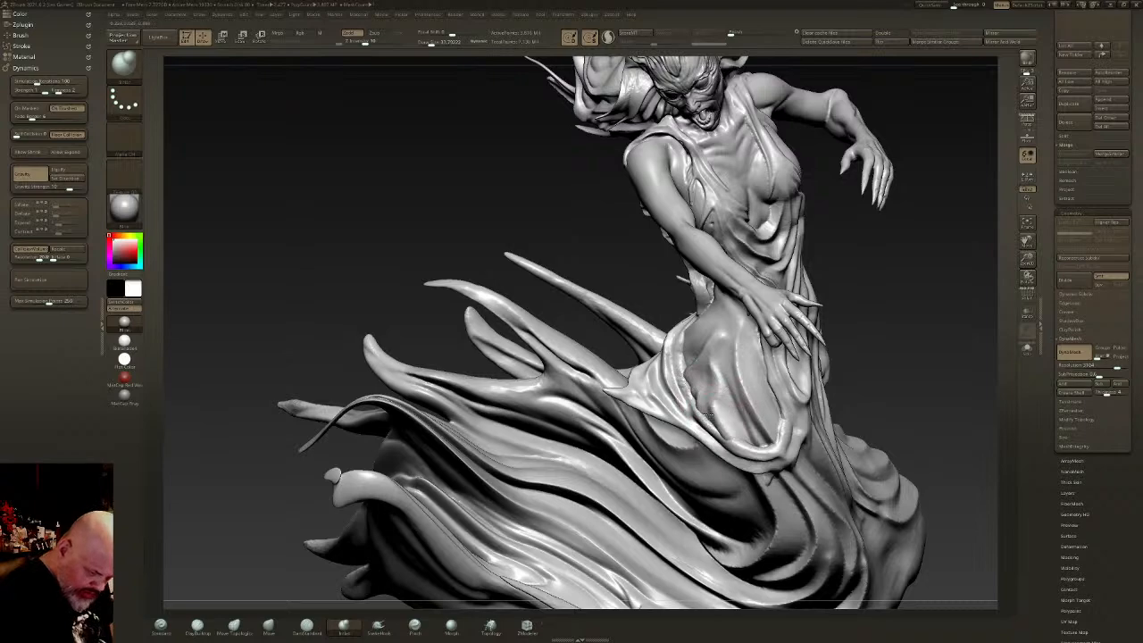
pyautogui.moveTo(734, 441); pyautogui.dragTo(776, 347, button='right')
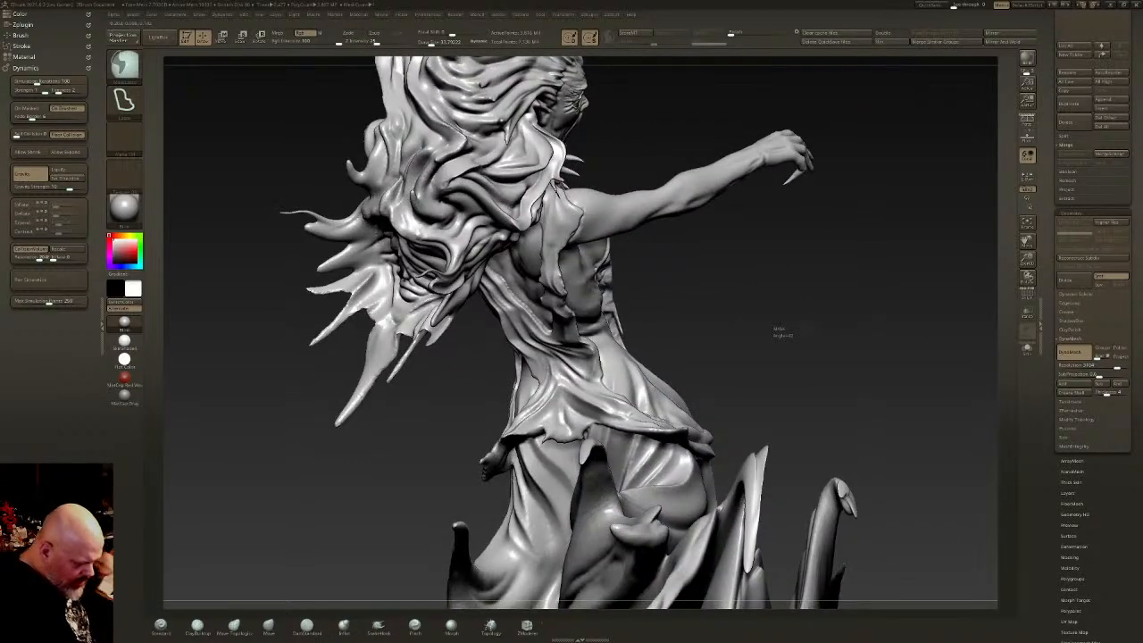
pyautogui.keyDown('ctrl'); pyautogui.moveTo(776, 328); pyautogui.dragTo(807, 327); pyautogui.keyUp('ctrl')
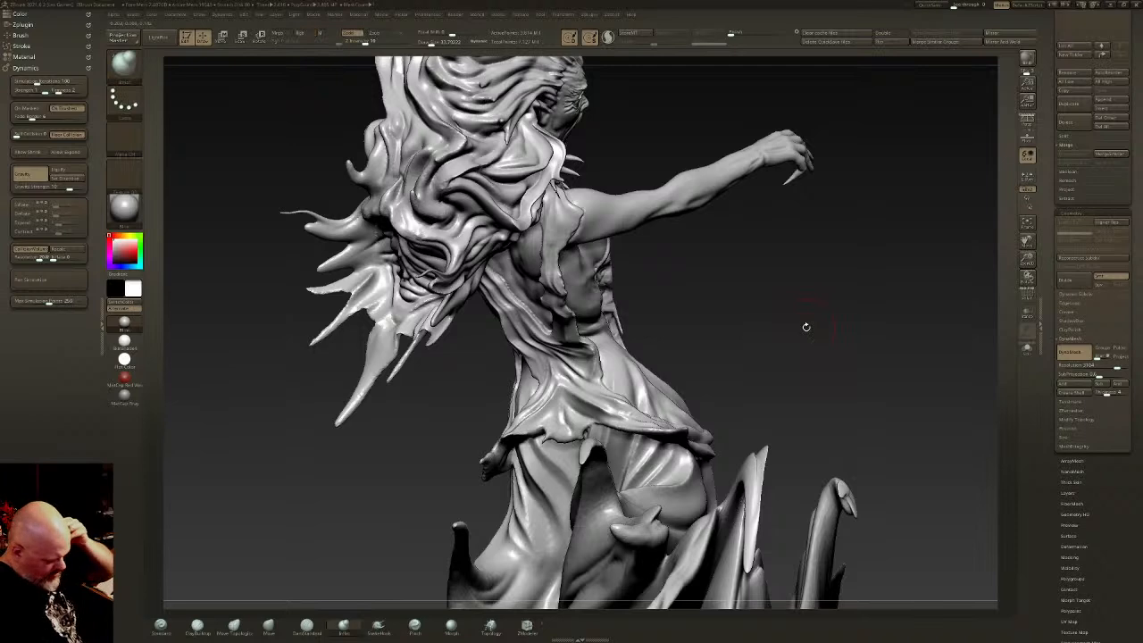
pyautogui.moveTo(806, 327)
pyautogui.mouseDown(button='right')
pyautogui.moveTo(625, 375)
pyautogui.moveTo(671, 415)
pyautogui.moveTo(684, 476)
pyautogui.mouseUp(button='right')
# - Resize the DamStandard brush and carve a crisp crease beneath the hem of the upper skirt layer at the back and side
pyautogui.click(308, 628)
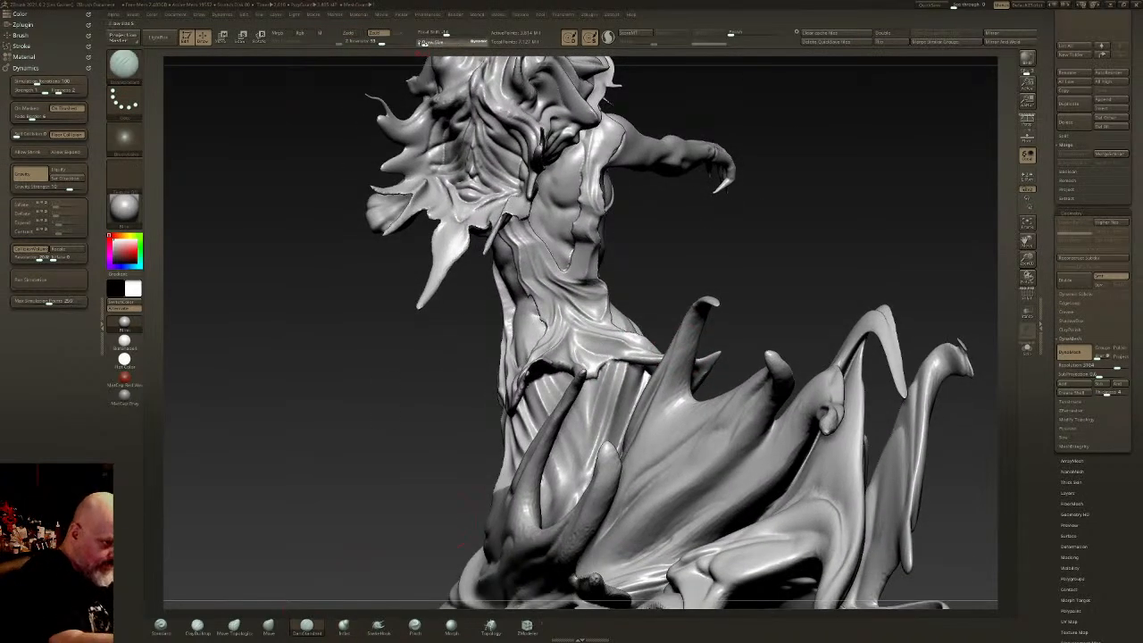
pyautogui.moveTo(424, 43); pyautogui.dragTo(426, 43)
pyautogui.keyDown('ctrl'); pyautogui.moveTo(609, 308); pyautogui.dragTo(617, 362, button='right'); pyautogui.keyUp('ctrl')
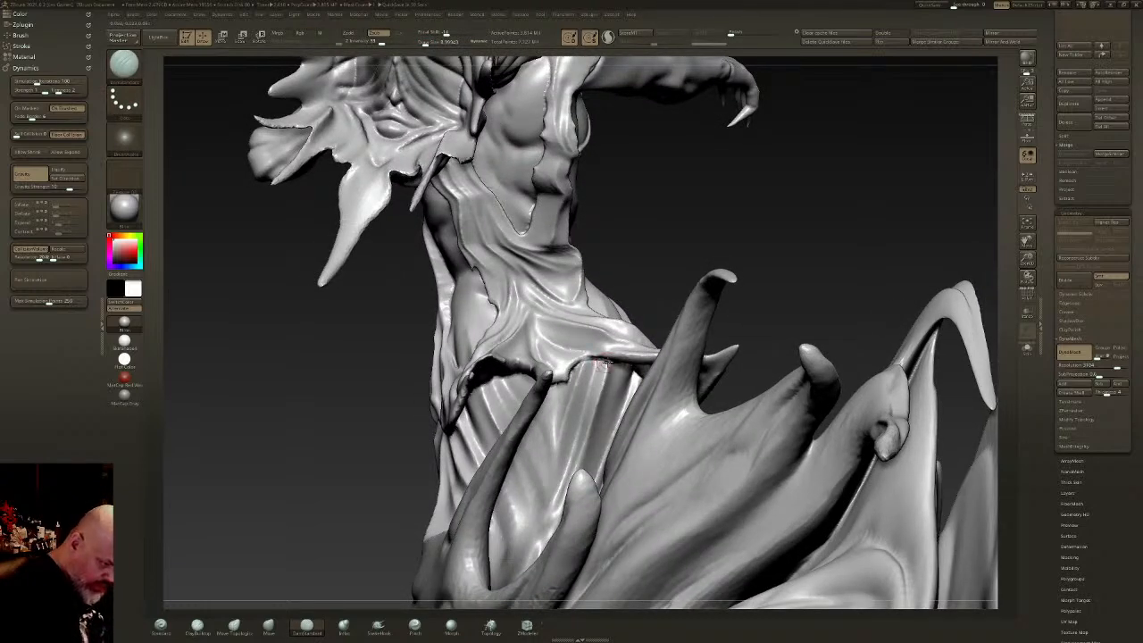
pyautogui.moveTo(560, 386); pyautogui.dragTo(647, 377, button='right')
pyautogui.moveTo(546, 382); pyautogui.dragTo(456, 424, button='right')
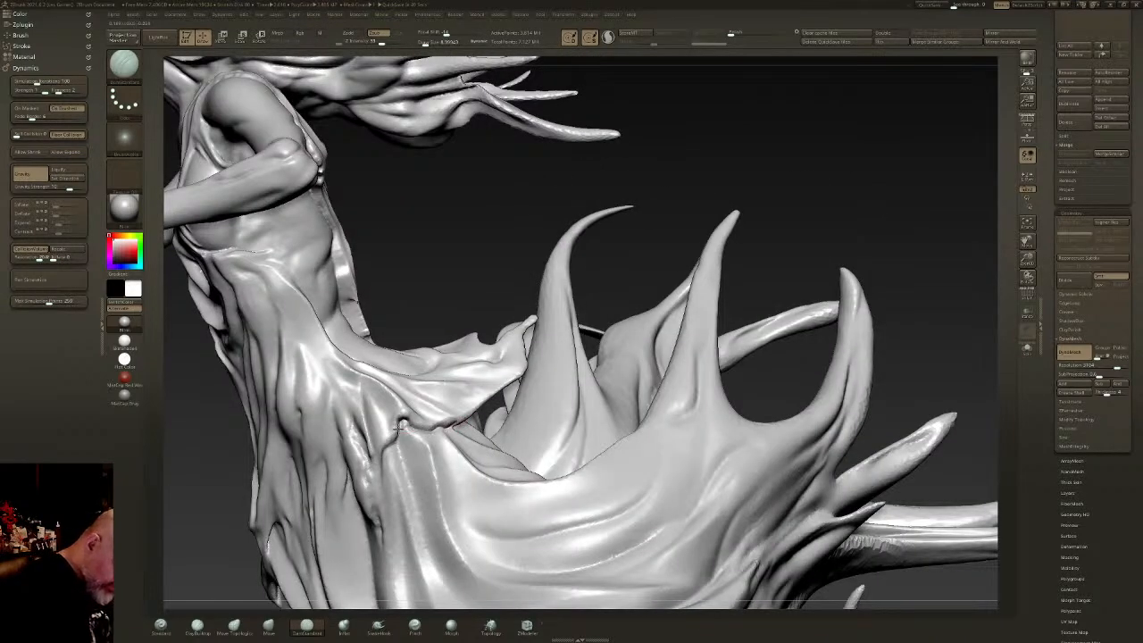
# - Carve long folds below the tattered skirt edge at the hip and smooth them into the lower skirt
pyautogui.moveTo(384, 475); pyautogui.dragTo(385, 498)
pyautogui.moveTo(377, 525); pyautogui.dragTo(474, 375, button='right')
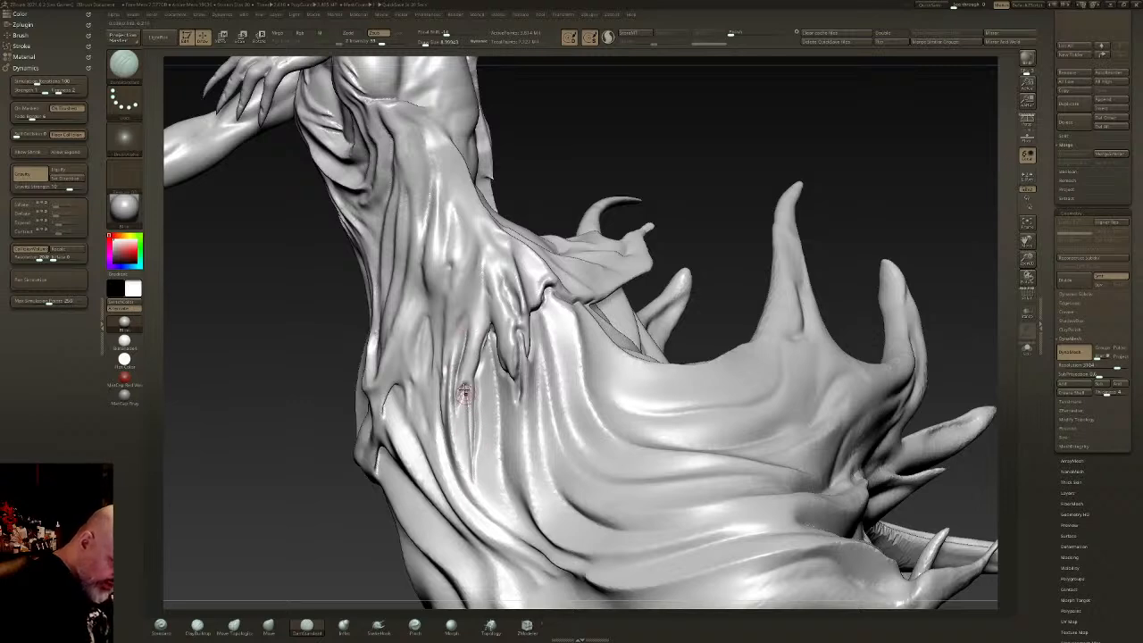
pyautogui.moveTo(483, 498); pyautogui.dragTo(464, 393)
pyautogui.keyDown('shift'); pyautogui.moveTo(478, 493); pyautogui.dragTo(454, 402); pyautogui.keyUp('shift')
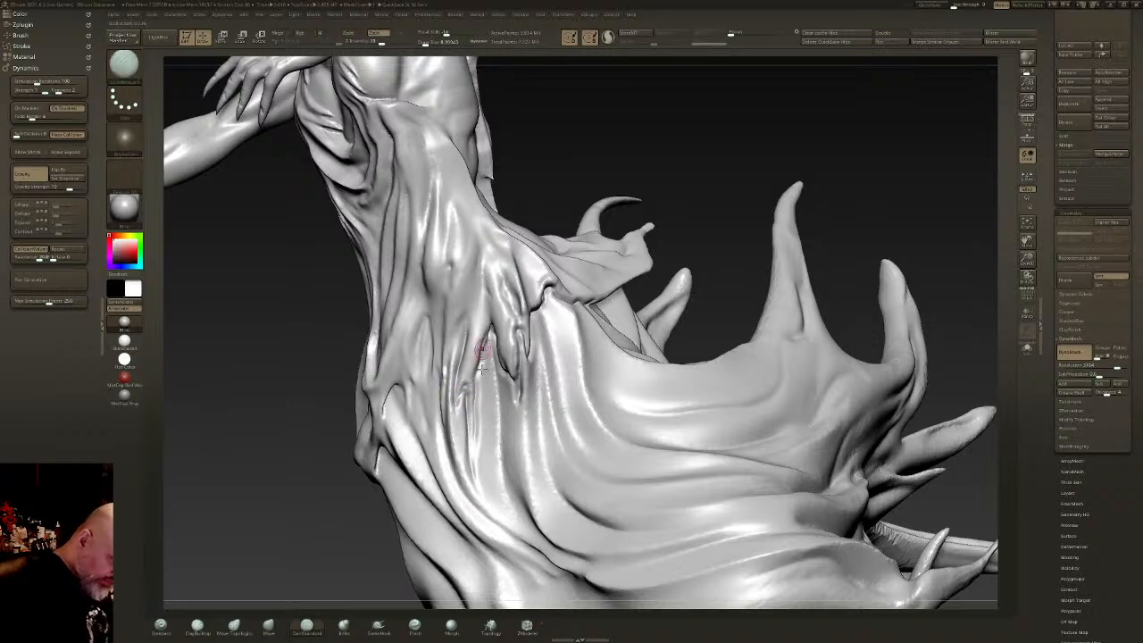
pyautogui.moveTo(466, 350); pyautogui.dragTo(478, 366, button='right')
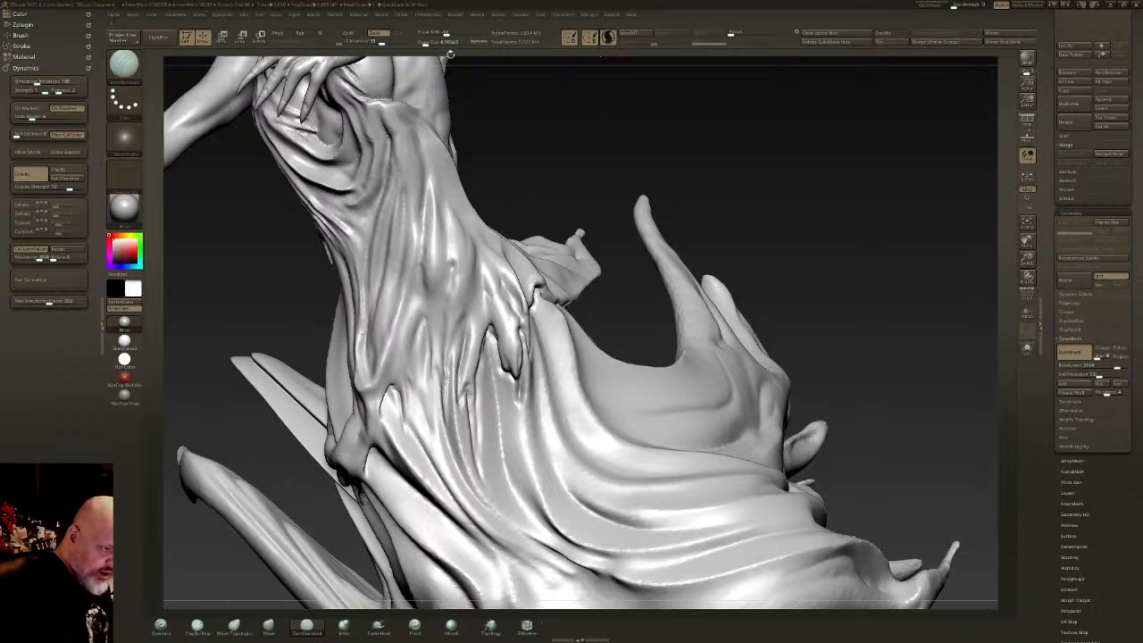
# - Set DamStandard to add material, raise torn strips along the front of the hip drapery, and smooth the hole at their front end
pyautogui.click(354, 34)
pyautogui.moveTo(428, 313); pyautogui.dragTo(410, 354)
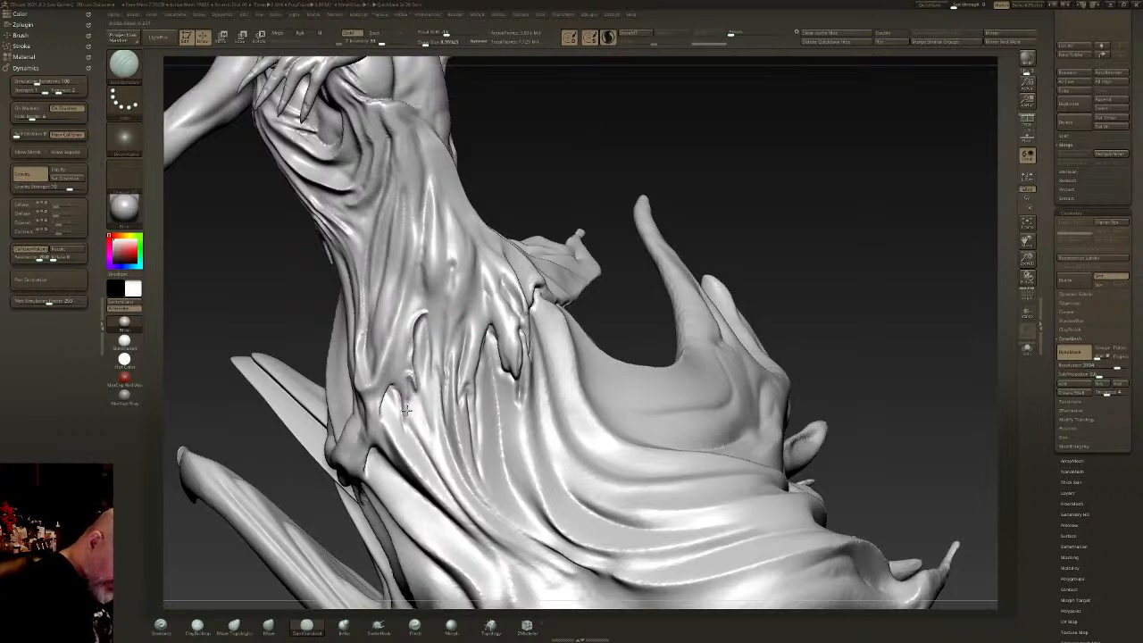
pyautogui.moveTo(385, 384)
pyautogui.mouseDown(button='right')
pyautogui.moveTo(361, 331)
pyautogui.moveTo(364, 344)
pyautogui.mouseUp(button='right')
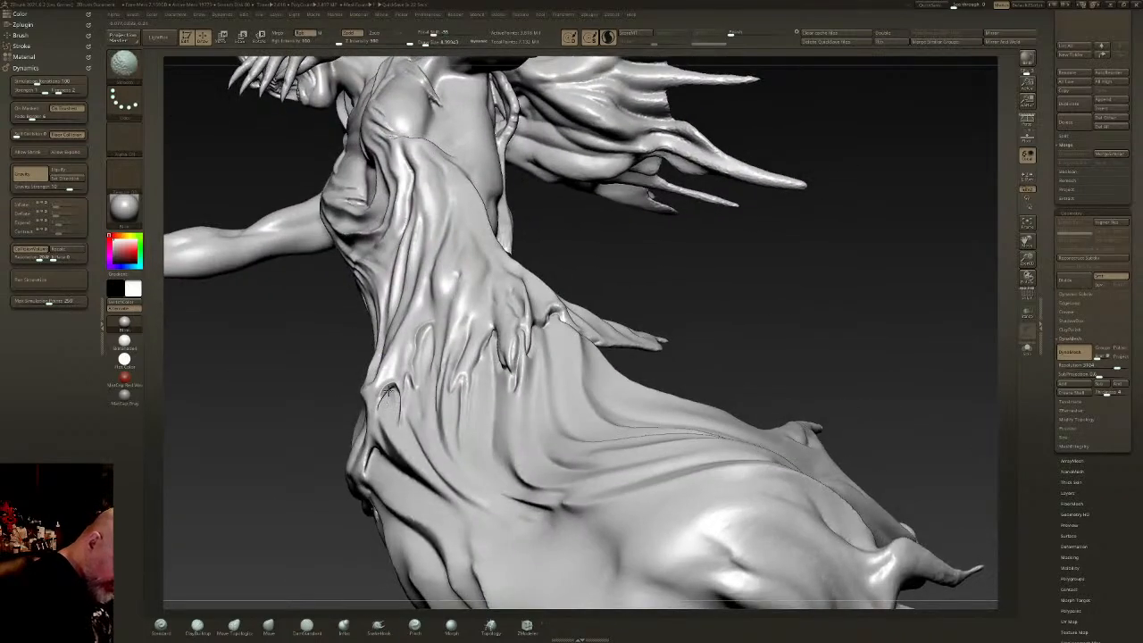
pyautogui.keyDown('shift'); pyautogui.moveTo(390, 397); pyautogui.dragTo(388, 391); pyautogui.keyUp('shift')
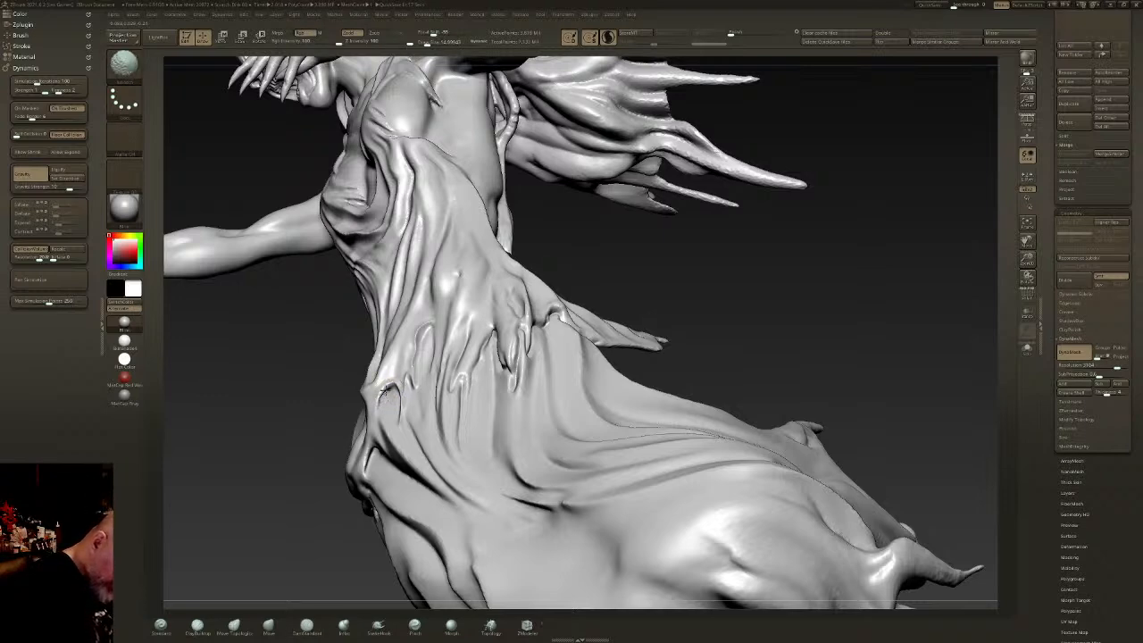
pyautogui.keyDown('shift'); pyautogui.moveTo(389, 392); pyautogui.dragTo(386, 399); pyautogui.keyUp('shift')
pyautogui.moveTo(387, 394); pyautogui.dragTo(387, 394, button='right')
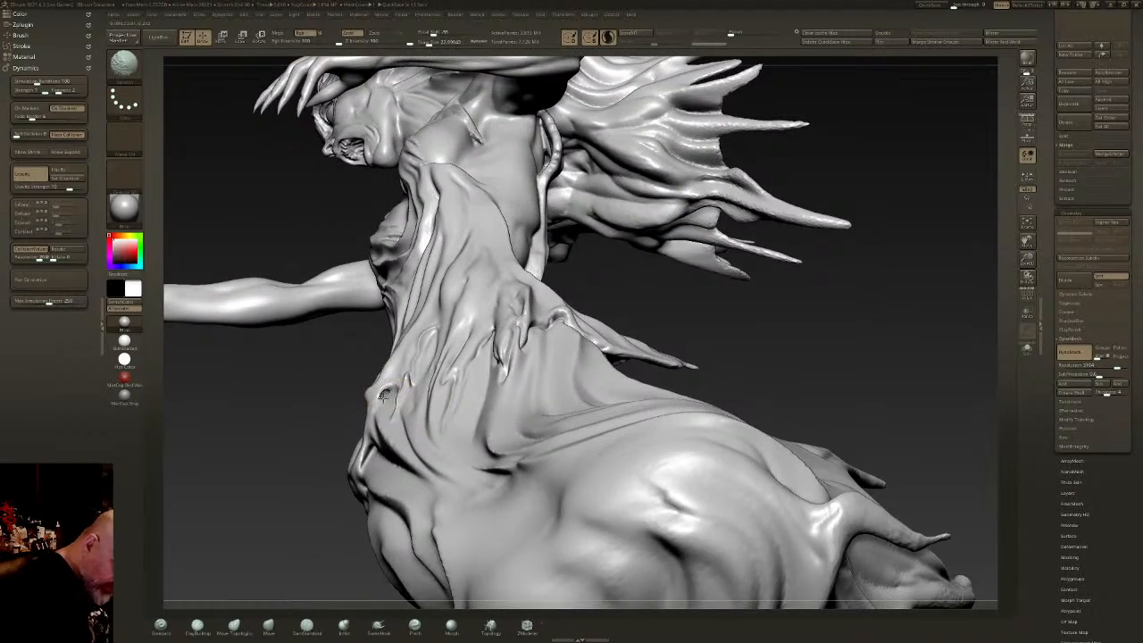
pyautogui.moveTo(395, 394)
pyautogui.mouseDown(button='right')
pyautogui.moveTo(438, 378)
pyautogui.moveTo(397, 391)
pyautogui.mouseUp(button='right')
pyautogui.press('shift')
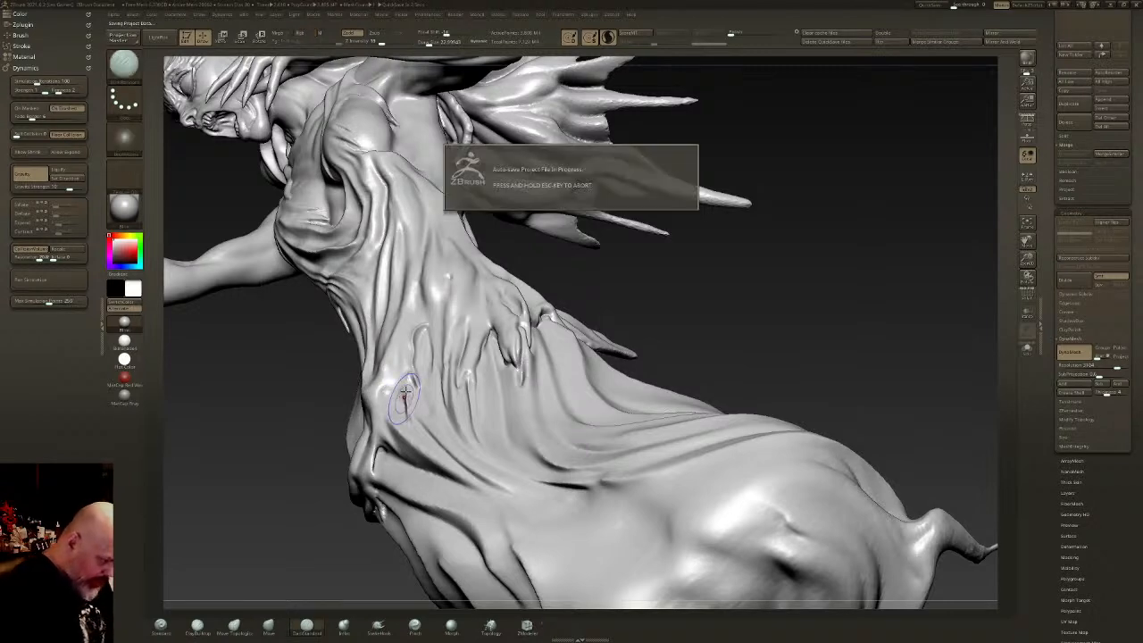
# - Raise more dripping, tattered cloth strips across the middle of the hip drapery with DamStandard
pyautogui.moveTo(580, 362)
pyautogui.mouseDown(button='right')
pyautogui.moveTo(559, 381)
pyautogui.moveTo(614, 361)
pyautogui.moveTo(593, 354)
pyautogui.mouseUp(button='right')
pyautogui.moveTo(557, 304); pyautogui.dragTo(545, 345)
pyautogui.moveTo(546, 346); pyautogui.dragTo(581, 339, button='right')
pyautogui.moveTo(549, 338)
pyautogui.mouseDown()
pyautogui.moveTo(550, 321)
pyautogui.moveTo(545, 382)
pyautogui.moveTo(524, 326)
pyautogui.moveTo(529, 297)
pyautogui.moveTo(533, 329)
pyautogui.moveTo(514, 337)
pyautogui.moveTo(515, 364)
pyautogui.mouseUp()
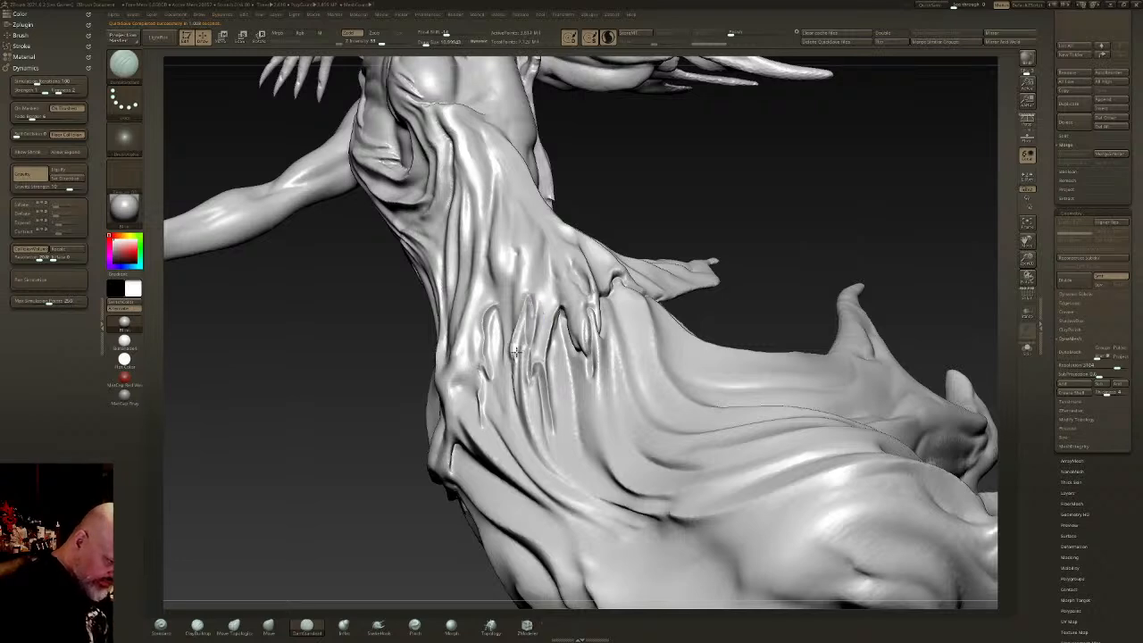
pyautogui.moveTo(516, 364); pyautogui.dragTo(546, 339, button='right')
pyautogui.moveTo(528, 308); pyautogui.dragTo(516, 345)
pyautogui.moveTo(516, 346); pyautogui.dragTo(529, 337, button='right')
pyautogui.moveTo(522, 316)
pyautogui.mouseDown()
pyautogui.moveTo(512, 336)
pyautogui.moveTo(527, 312)
pyautogui.moveTo(527, 328)
pyautogui.mouseUp()
pyautogui.moveTo(527, 328); pyautogui.dragTo(511, 344, button='right')
pyautogui.moveTo(501, 343); pyautogui.dragTo(502, 390)
pyautogui.moveTo(499, 337); pyautogui.dragTo(501, 297)
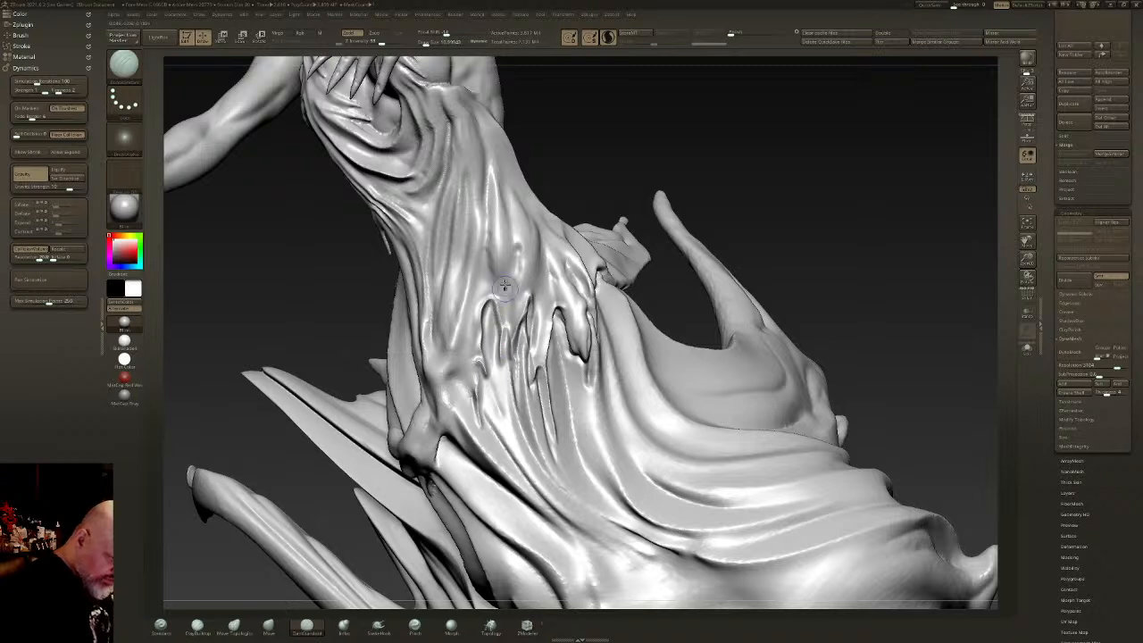
# - Extend the tattered strips to the front end of the hip drapery with long downward strokes
pyautogui.moveTo(483, 358); pyautogui.dragTo(481, 425)
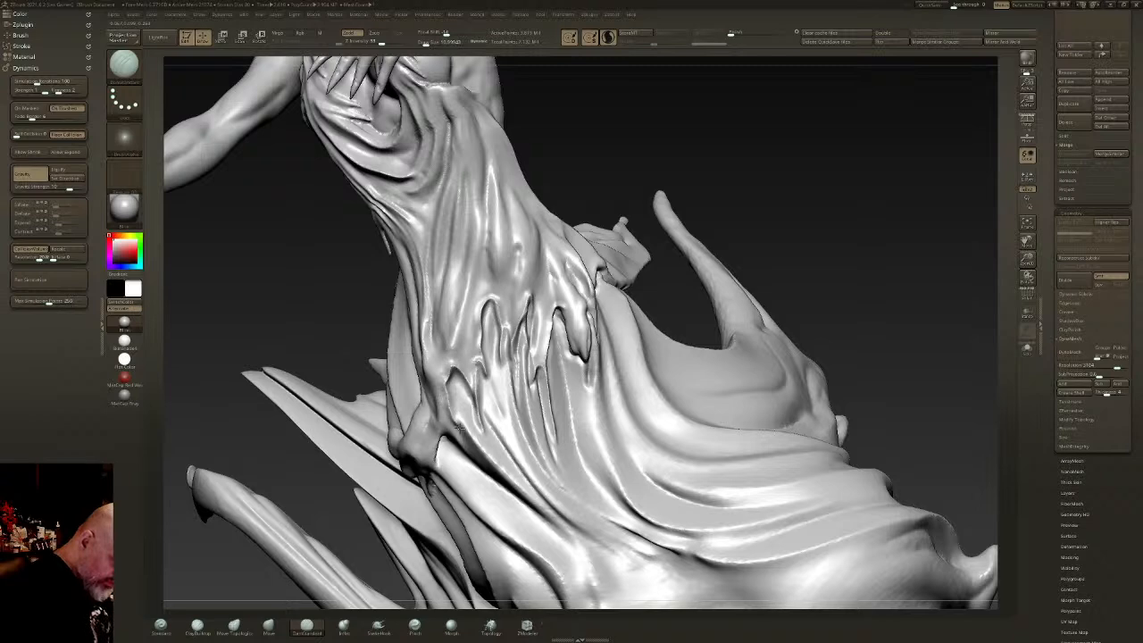
pyautogui.moveTo(454, 377); pyautogui.dragTo(466, 436)
pyautogui.moveTo(473, 446); pyautogui.dragTo(541, 437, button='right')
pyautogui.moveTo(461, 411); pyautogui.dragTo(470, 441)
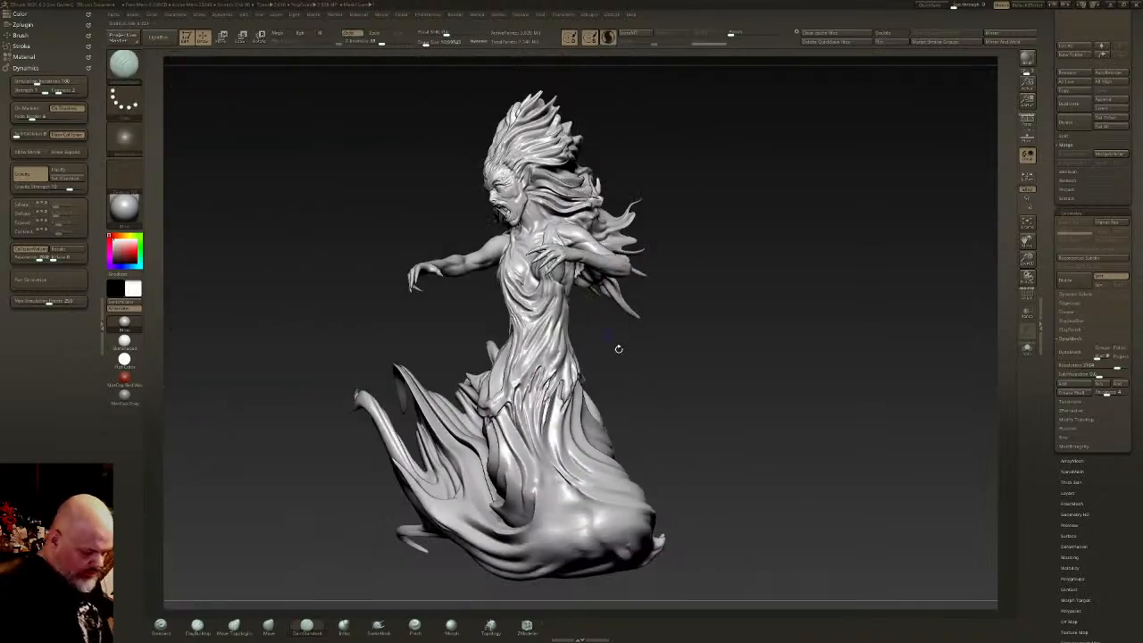
# - Sculpt sagging cloth folds across the centre of the dress neckline on the chest with DamStandard
pyautogui.moveTo(618, 349)
pyautogui.mouseDown()
pyautogui.moveTo(666, 408)
pyautogui.moveTo(658, 400)
pyautogui.mouseUp()
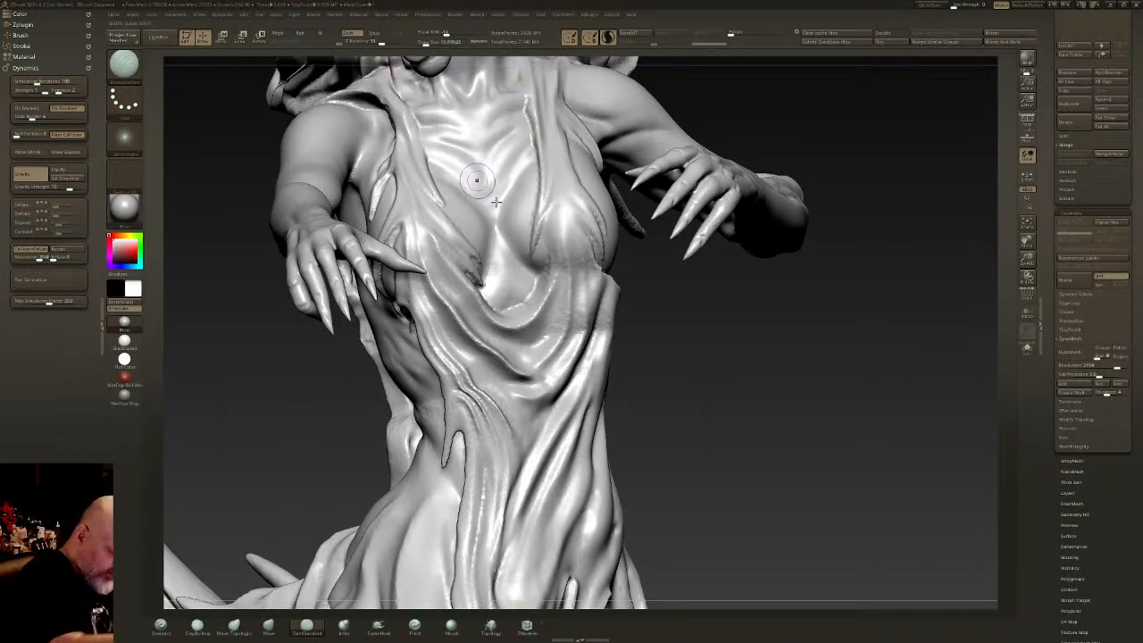
pyautogui.keyDown('alt'); pyautogui.moveTo(582, 297); pyautogui.dragTo(595, 402, button='right'); pyautogui.keyUp('alt')
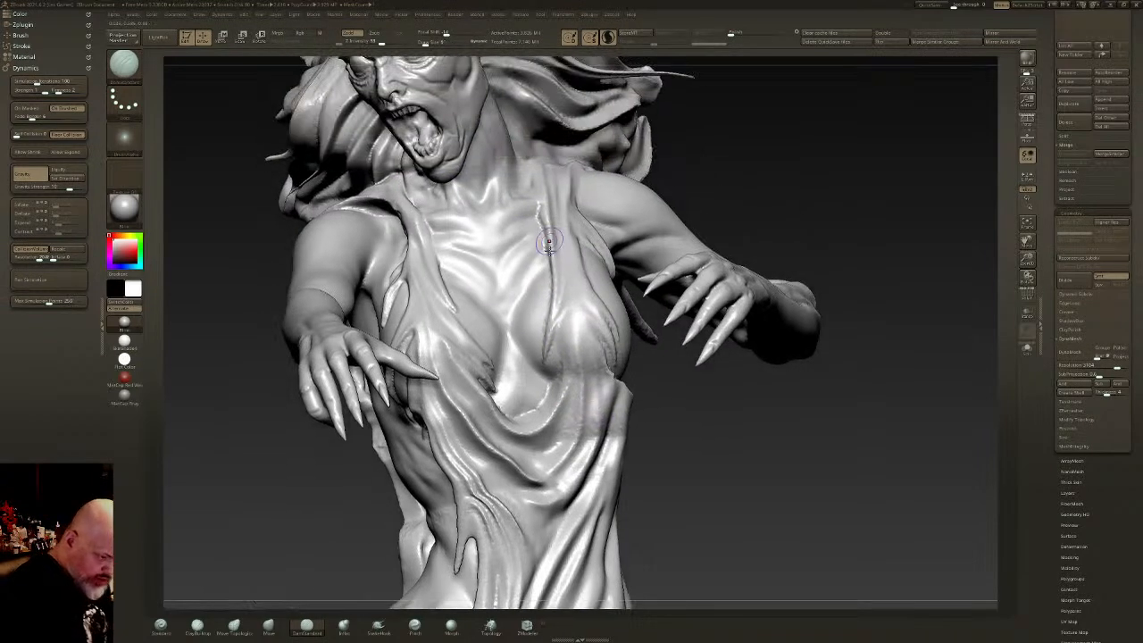
pyautogui.moveTo(544, 365)
pyautogui.mouseDown()
pyautogui.moveTo(566, 295)
pyautogui.moveTo(560, 367)
pyautogui.moveTo(518, 403)
pyautogui.moveTo(494, 395)
pyautogui.mouseUp()
pyautogui.moveTo(560, 375)
pyautogui.mouseDown()
pyautogui.moveTo(537, 404)
pyautogui.moveTo(496, 409)
pyautogui.moveTo(552, 393)
pyautogui.moveTo(508, 415)
pyautogui.moveTo(541, 405)
pyautogui.moveTo(567, 367)
pyautogui.moveTo(572, 327)
pyautogui.moveTo(525, 435)
pyautogui.moveTo(510, 430)
pyautogui.mouseUp()
pyautogui.moveTo(490, 361); pyautogui.dragTo(535, 361)
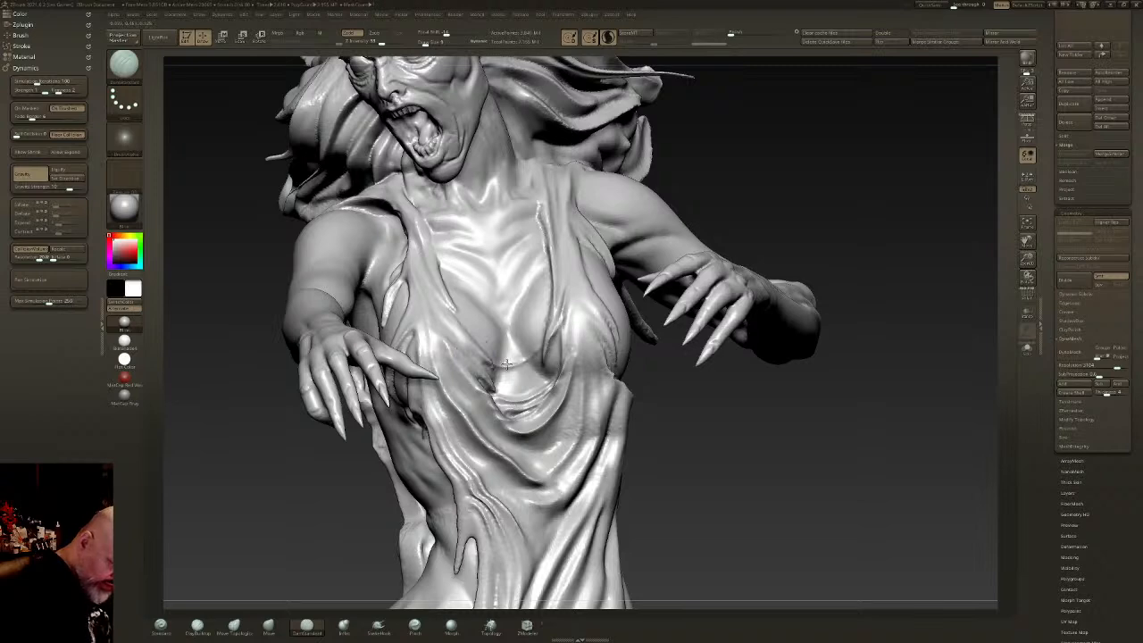
pyautogui.moveTo(470, 331)
pyautogui.mouseDown()
pyautogui.moveTo(507, 361)
pyautogui.moveTo(503, 377)
pyautogui.mouseUp()
pyautogui.moveTo(502, 377); pyautogui.dragTo(482, 376, button='right')
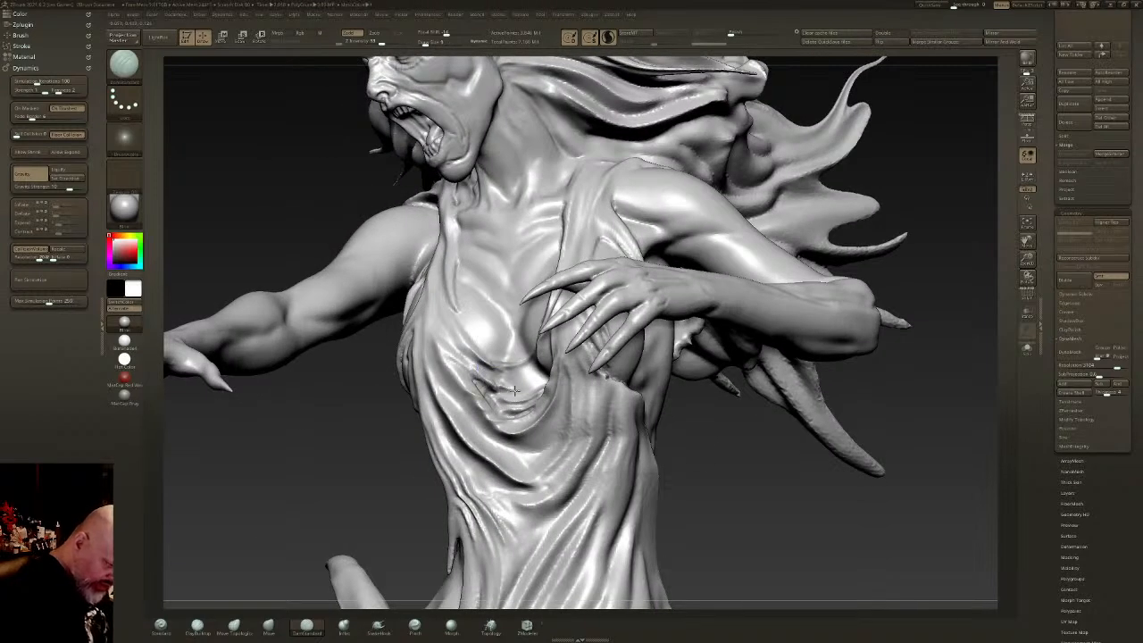
# - Add diagonal torn folds along the side of the neckline, running from the strap down to the centre of the chest
pyautogui.press('shift')
pyautogui.moveTo(480, 381); pyautogui.dragTo(505, 392)
pyautogui.moveTo(439, 326); pyautogui.dragTo(479, 370)
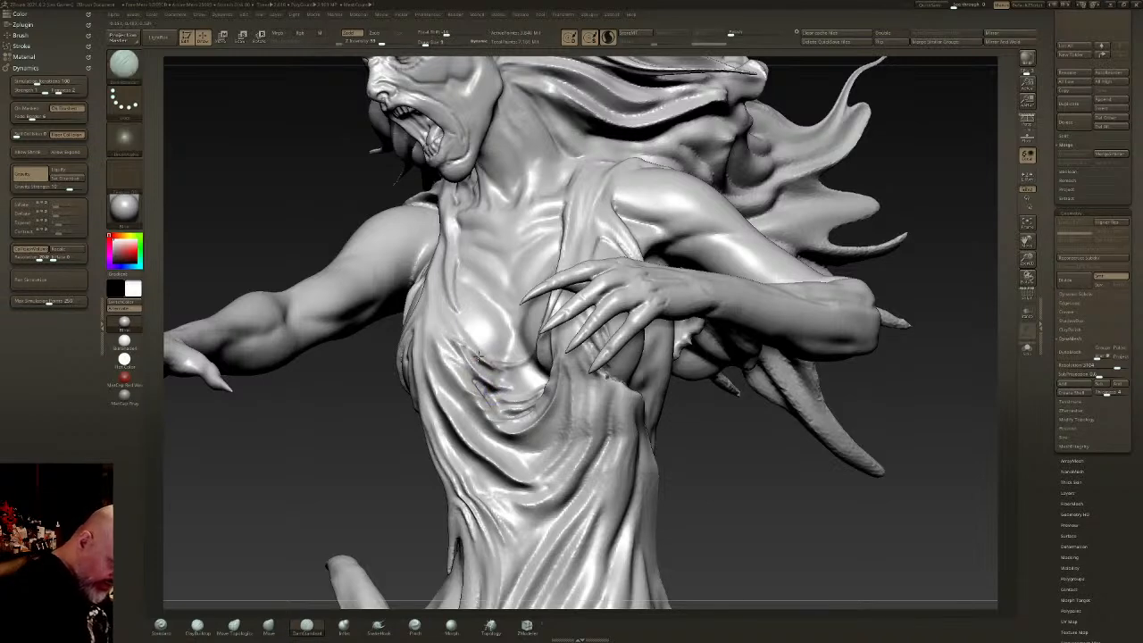
pyautogui.moveTo(431, 340)
pyautogui.mouseDown()
pyautogui.moveTo(464, 377)
pyautogui.moveTo(505, 392)
pyautogui.mouseUp()
pyautogui.moveTo(435, 281); pyautogui.dragTo(495, 370)
pyautogui.moveTo(443, 301); pyautogui.dragTo(464, 339)
pyautogui.moveTo(442, 265)
pyautogui.mouseDown()
pyautogui.moveTo(458, 308)
pyautogui.moveTo(514, 338)
pyautogui.mouseUp()
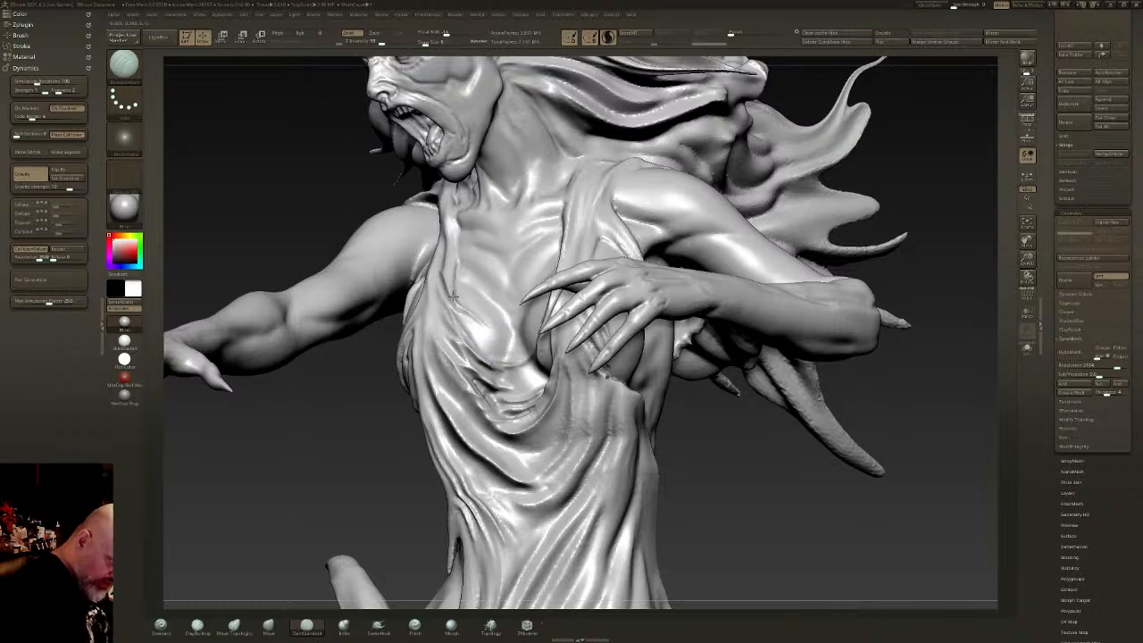
# - Define the inner edges of both shoulder straps with long strokes down toward the bust
pyautogui.moveTo(558, 269); pyautogui.dragTo(719, 266, button='right')
pyautogui.moveTo(535, 207); pyautogui.dragTo(550, 318)
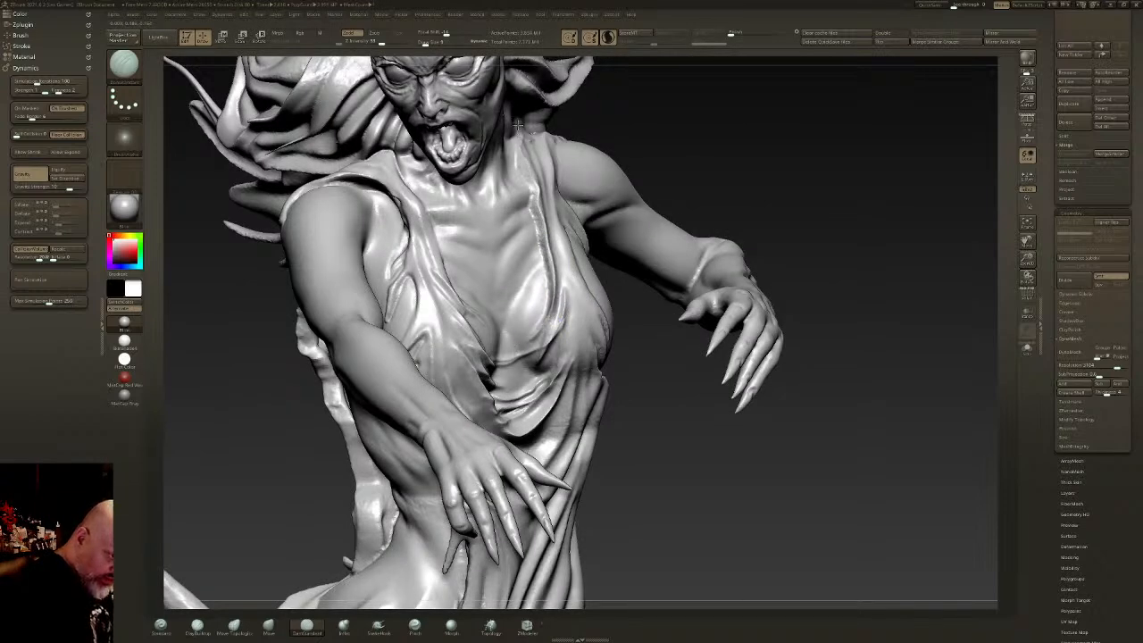
pyautogui.moveTo(399, 169); pyautogui.dragTo(447, 314)
pyautogui.moveTo(446, 260); pyautogui.dragTo(431, 245, button='right')
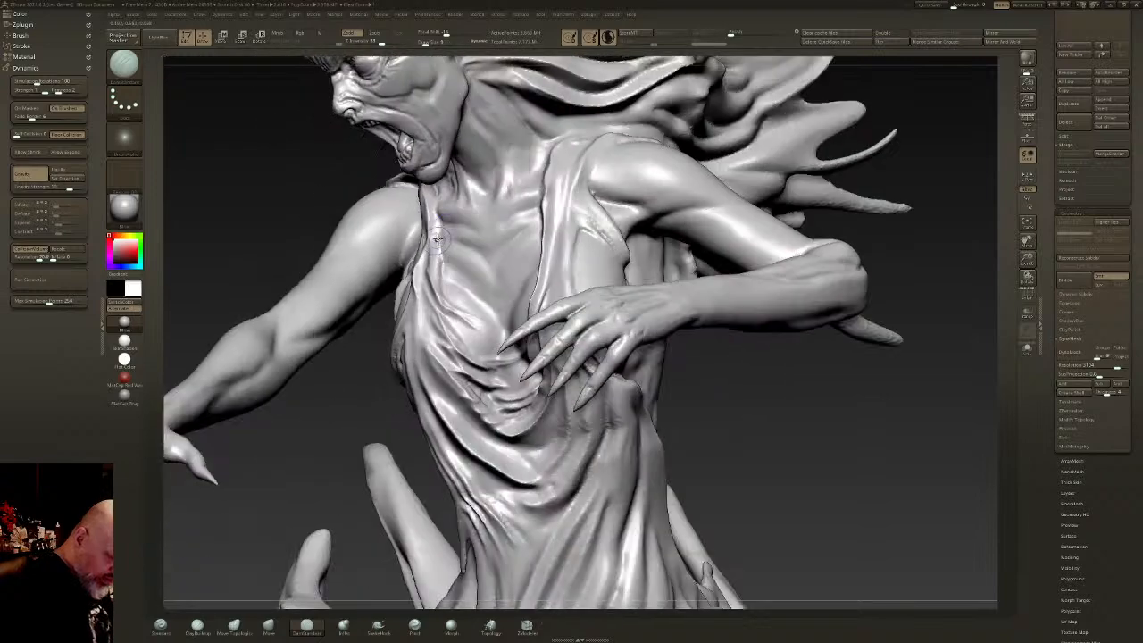
# - Build up and carve the ragged edge of the dress strap over the shoulder and upper back with DamStandard
pyautogui.moveTo(461, 302)
pyautogui.mouseDown(button='right')
pyautogui.moveTo(477, 274)
pyautogui.moveTo(459, 234)
pyautogui.moveTo(473, 339)
pyautogui.moveTo(597, 434)
pyautogui.moveTo(634, 354)
pyautogui.mouseUp(button='right')
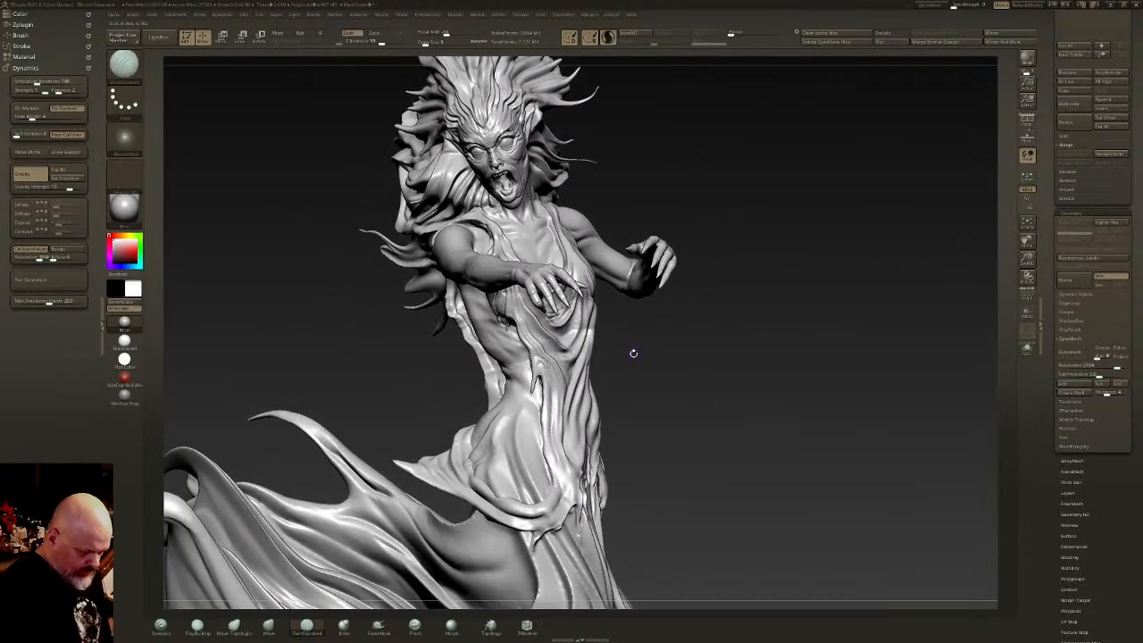
pyautogui.moveTo(753, 366)
pyautogui.mouseDown(button='right')
pyautogui.moveTo(706, 378)
pyautogui.moveTo(616, 282)
pyautogui.mouseUp(button='right')
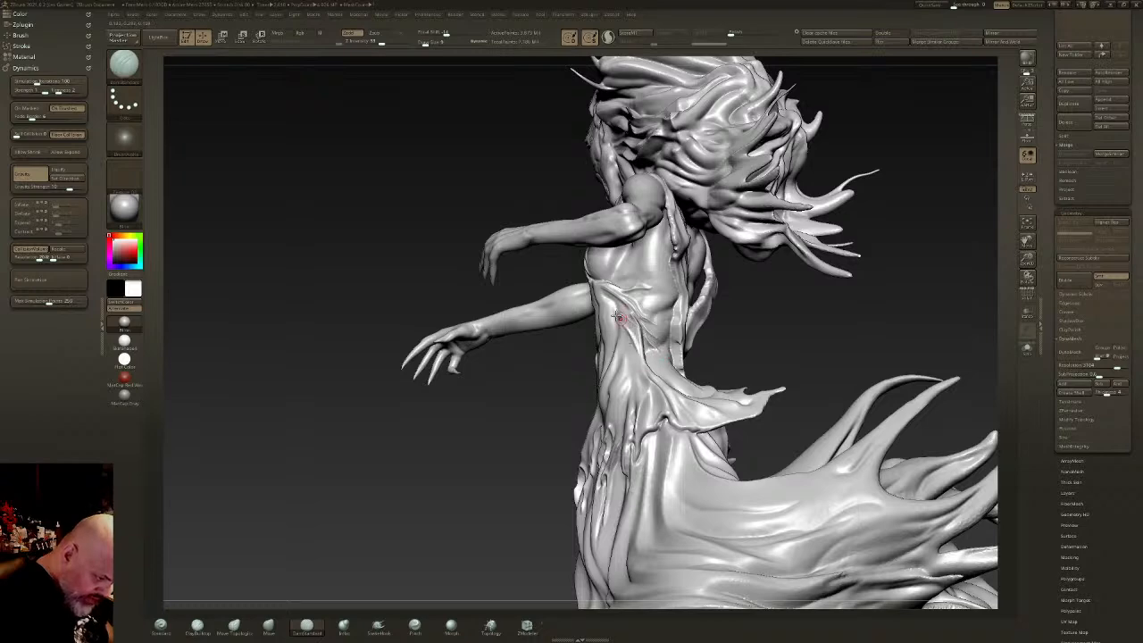
pyautogui.moveTo(620, 321)
pyautogui.mouseDown(button='right')
pyautogui.moveTo(628, 333)
pyautogui.moveTo(592, 318)
pyautogui.mouseUp(button='right')
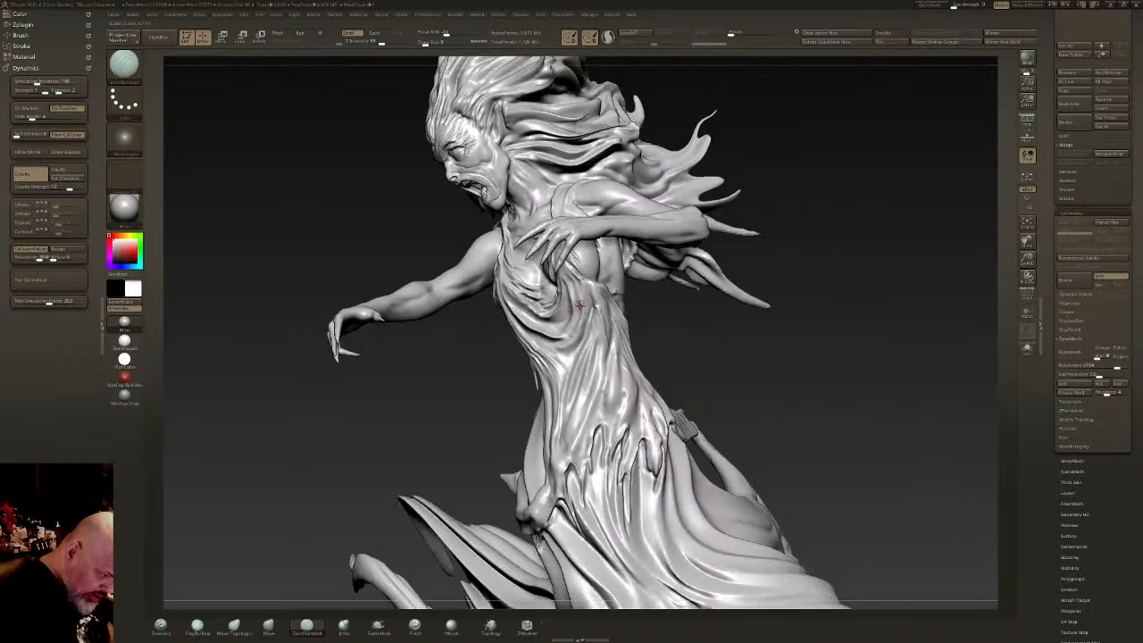
pyautogui.moveTo(595, 400); pyautogui.dragTo(588, 347, button='right')
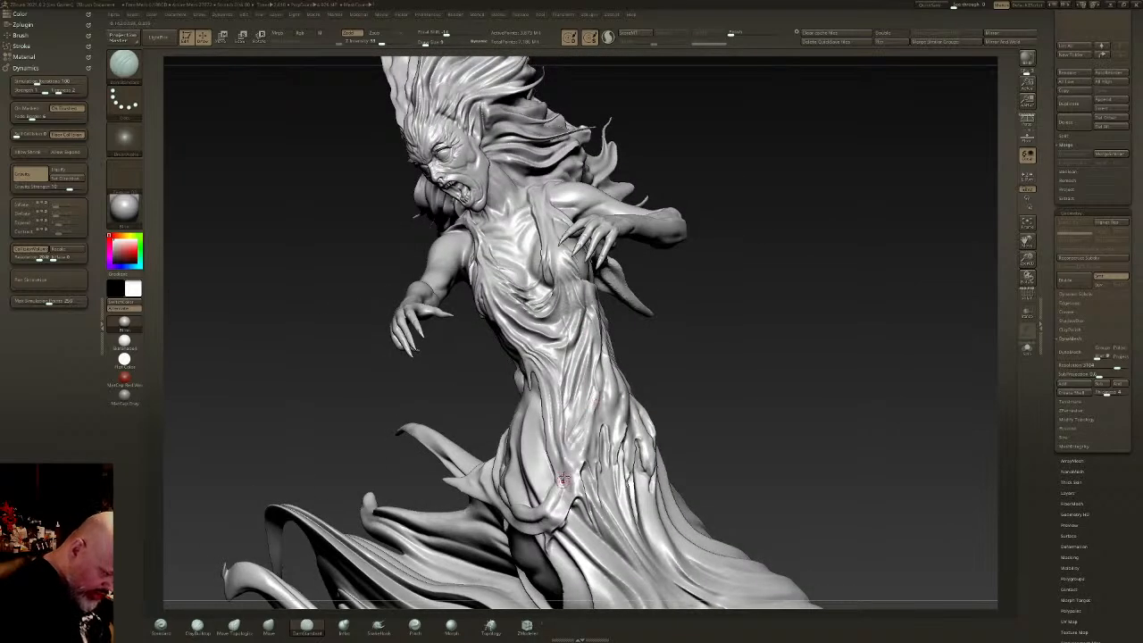
pyautogui.moveTo(565, 477)
pyautogui.mouseDown(button='right')
pyautogui.moveTo(571, 446)
pyautogui.moveTo(505, 323)
pyautogui.moveTo(520, 335)
pyautogui.moveTo(464, 330)
pyautogui.mouseUp(button='right')
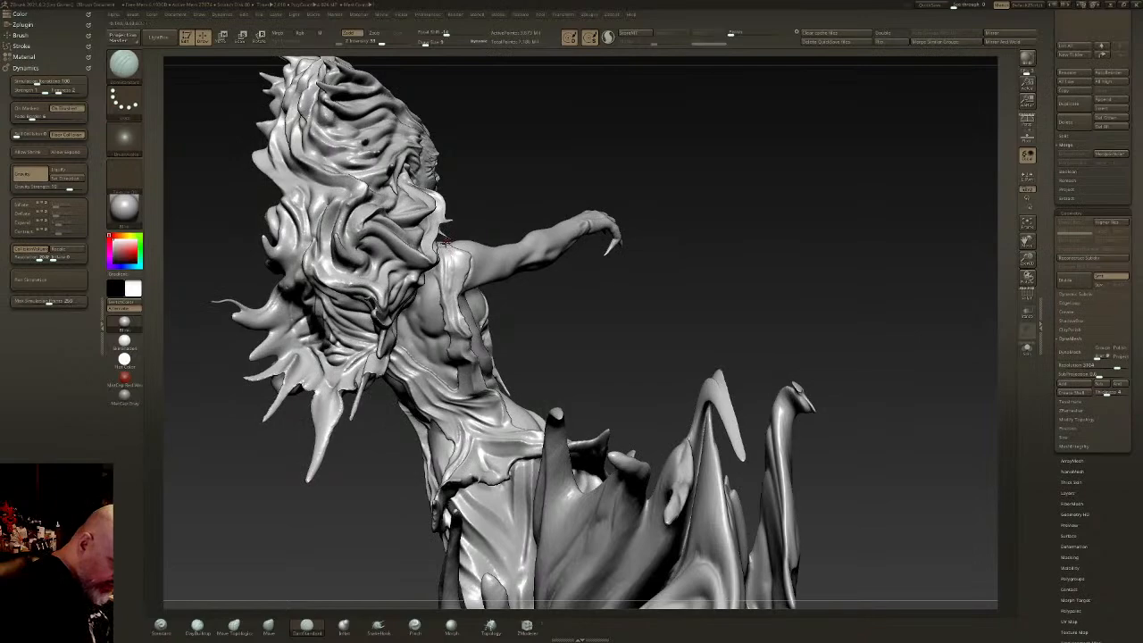
pyautogui.moveTo(461, 274); pyautogui.dragTo(482, 257, button='right')
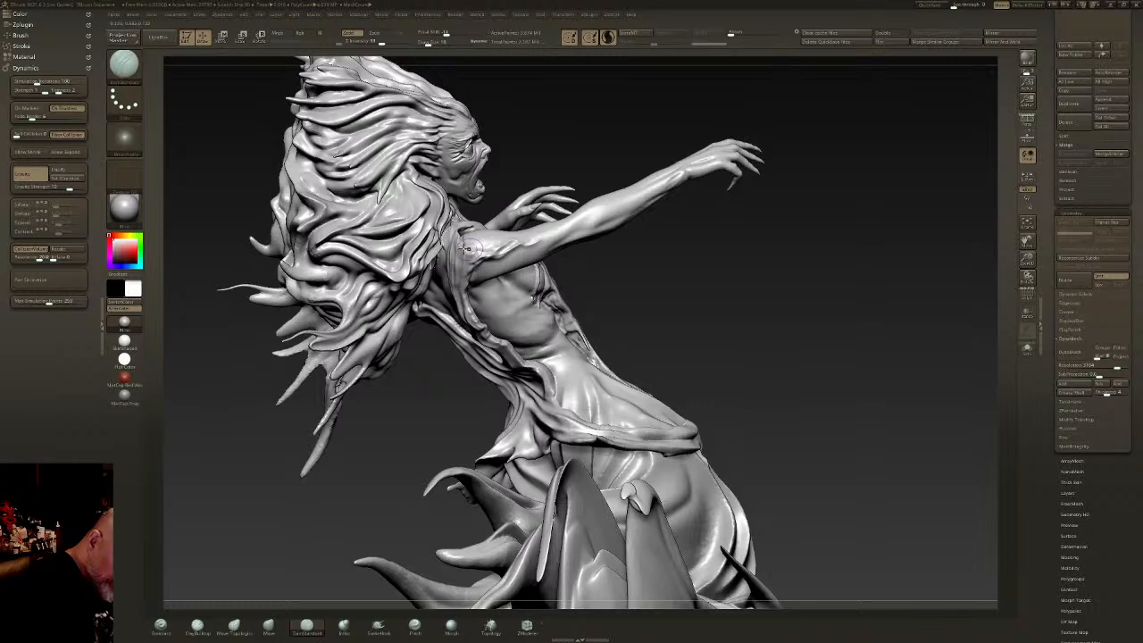
pyautogui.moveTo(575, 248); pyautogui.dragTo(645, 275)
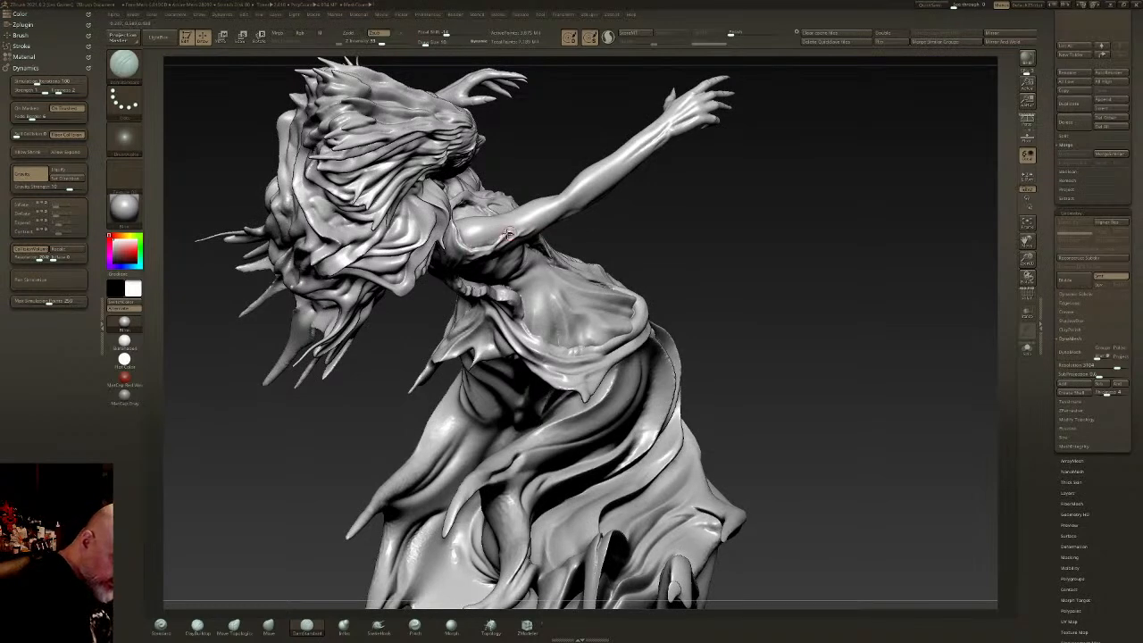
pyautogui.moveTo(464, 234); pyautogui.dragTo(506, 234)
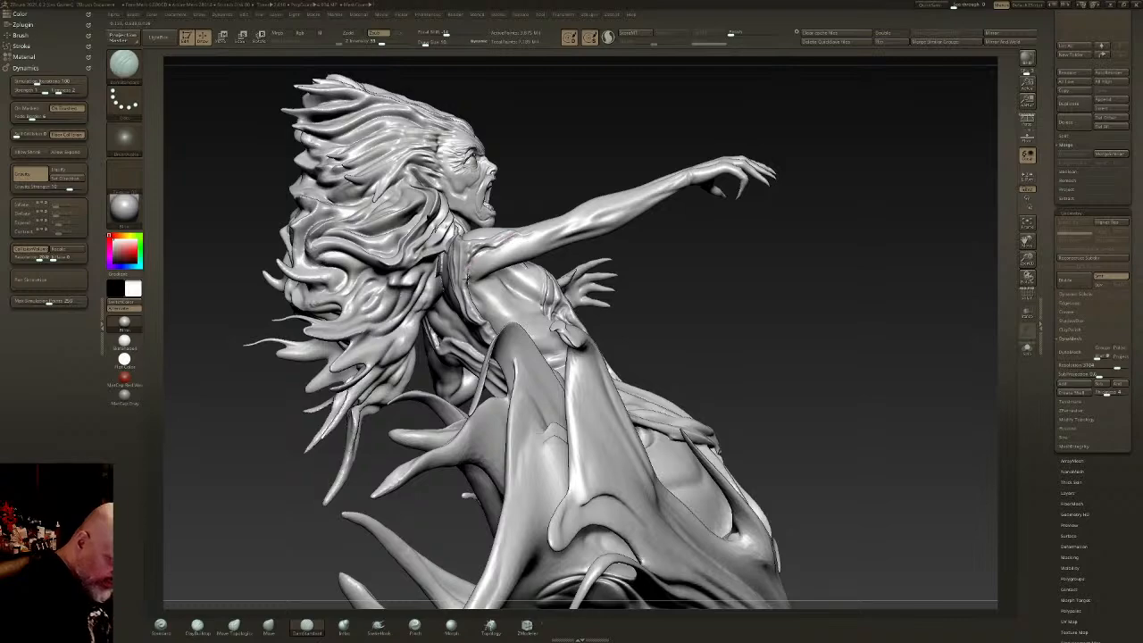
# - Enable Sculptris Pro, then thicken and smooth the thin tips of the trailing skirt with a large Inflate brush
pyautogui.moveTo(471, 272); pyautogui.dragTo(522, 341, button='right')
pyautogui.moveTo(764, 334)
pyautogui.mouseDown(button='right')
pyautogui.moveTo(737, 353)
pyautogui.moveTo(777, 342)
pyautogui.moveTo(563, 349)
pyautogui.moveTo(589, 333)
pyautogui.moveTo(559, 384)
pyautogui.moveTo(518, 319)
pyautogui.mouseUp(button='right')
pyautogui.click(435, 44)
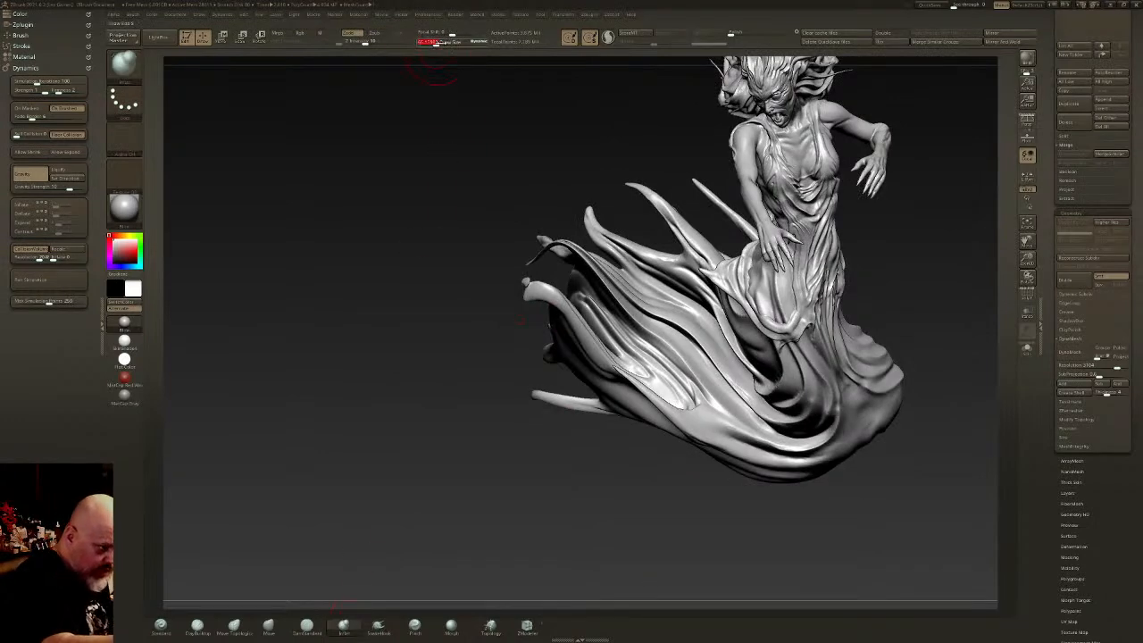
pyautogui.click(610, 39)
pyautogui.keyDown('shift'); pyautogui.moveTo(527, 278); pyautogui.dragTo(526, 280); pyautogui.keyUp('shift')
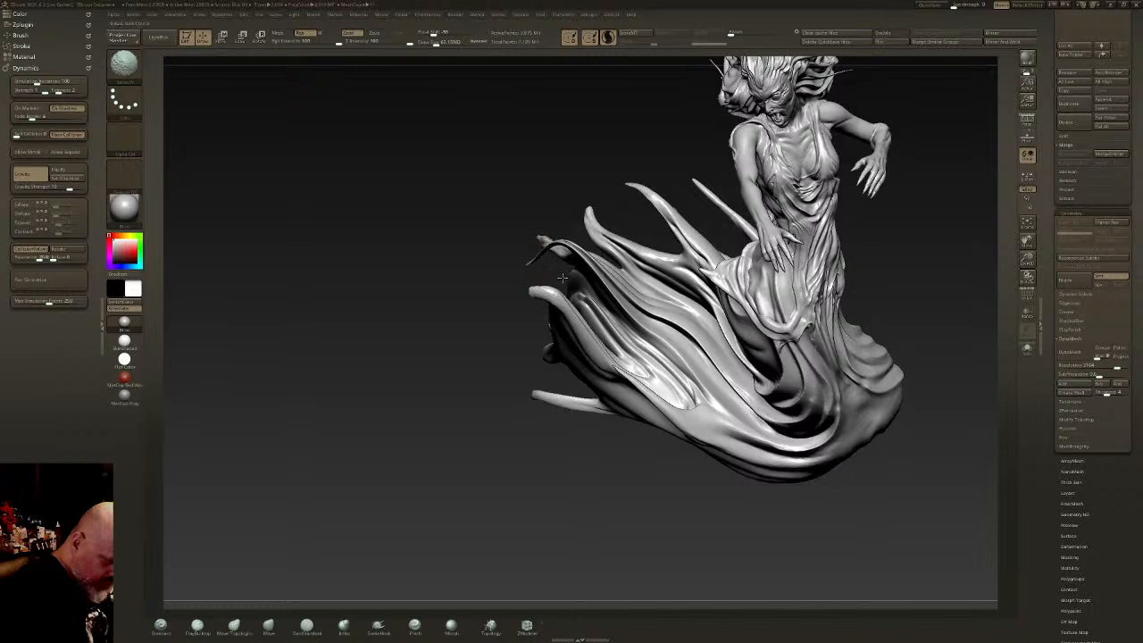
pyautogui.moveTo(549, 241); pyautogui.dragTo(562, 229, button='right')
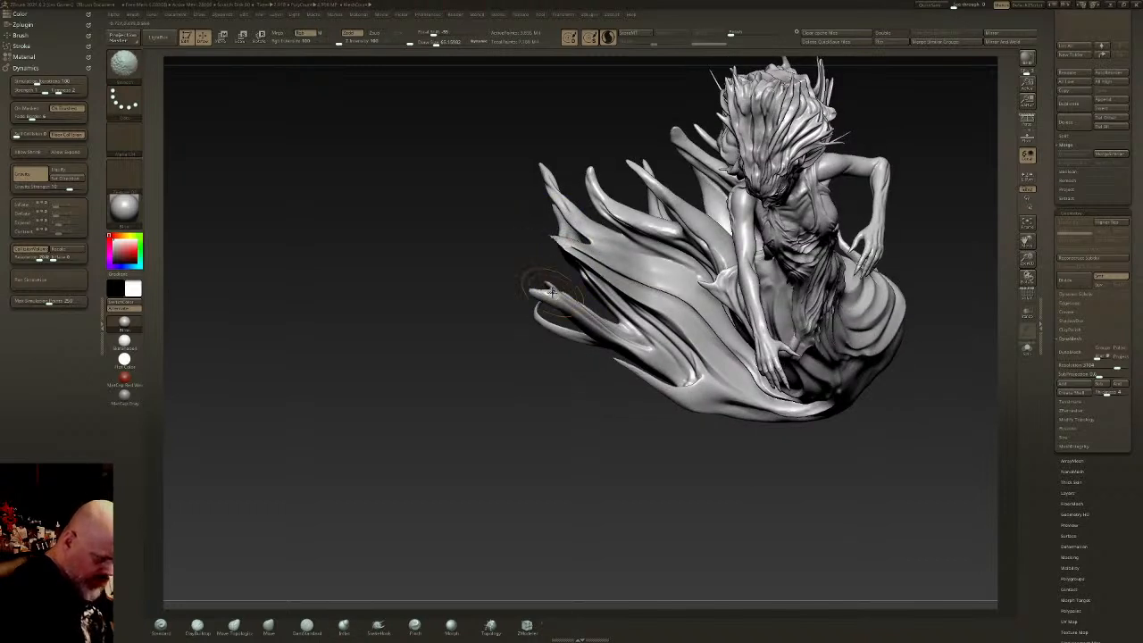
pyautogui.moveTo(561, 305)
pyautogui.mouseDown(button='right')
pyautogui.moveTo(568, 384)
pyautogui.moveTo(578, 242)
pyautogui.mouseUp(button='right')
pyautogui.keyDown('shift'); pyautogui.moveTo(579, 242); pyautogui.dragTo(561, 235); pyautogui.keyUp('shift')
# - Inflate and smooth the curled tips at the back and underside of the skirt with Sculptris Pro on
pyautogui.moveTo(575, 246)
pyautogui.mouseDown(button='right')
pyautogui.moveTo(609, 193)
pyautogui.moveTo(622, 207)
pyautogui.mouseUp(button='right')
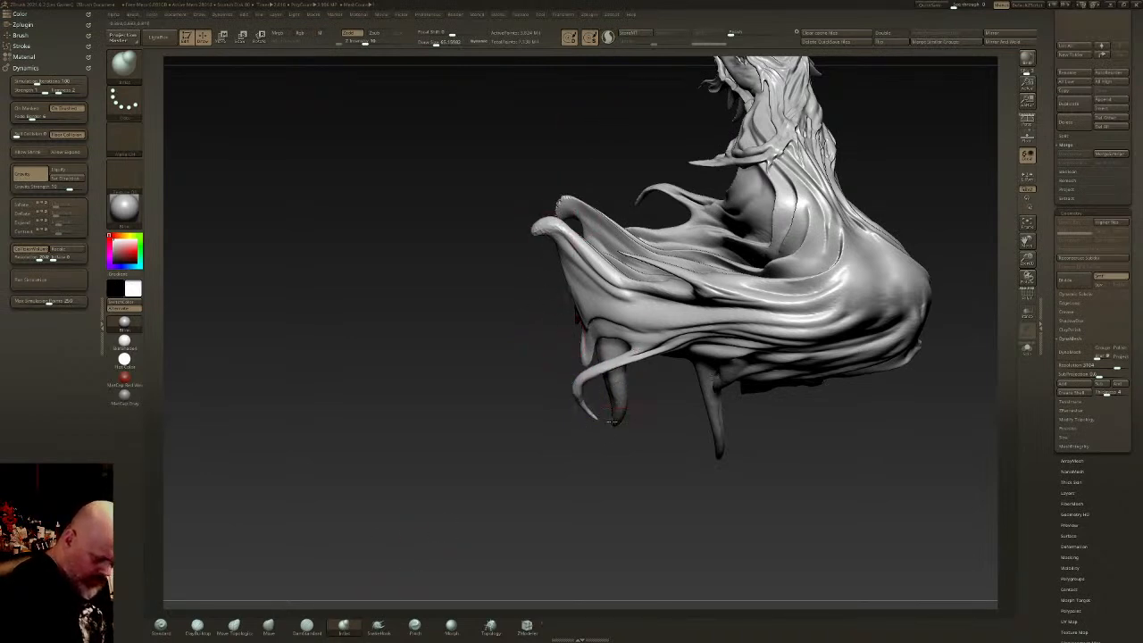
pyautogui.moveTo(593, 350)
pyautogui.mouseDown(button='right')
pyautogui.moveTo(596, 366)
pyautogui.moveTo(591, 315)
pyautogui.moveTo(622, 287)
pyautogui.moveTo(582, 268)
pyautogui.mouseUp(button='right')
pyautogui.click(608, 38)
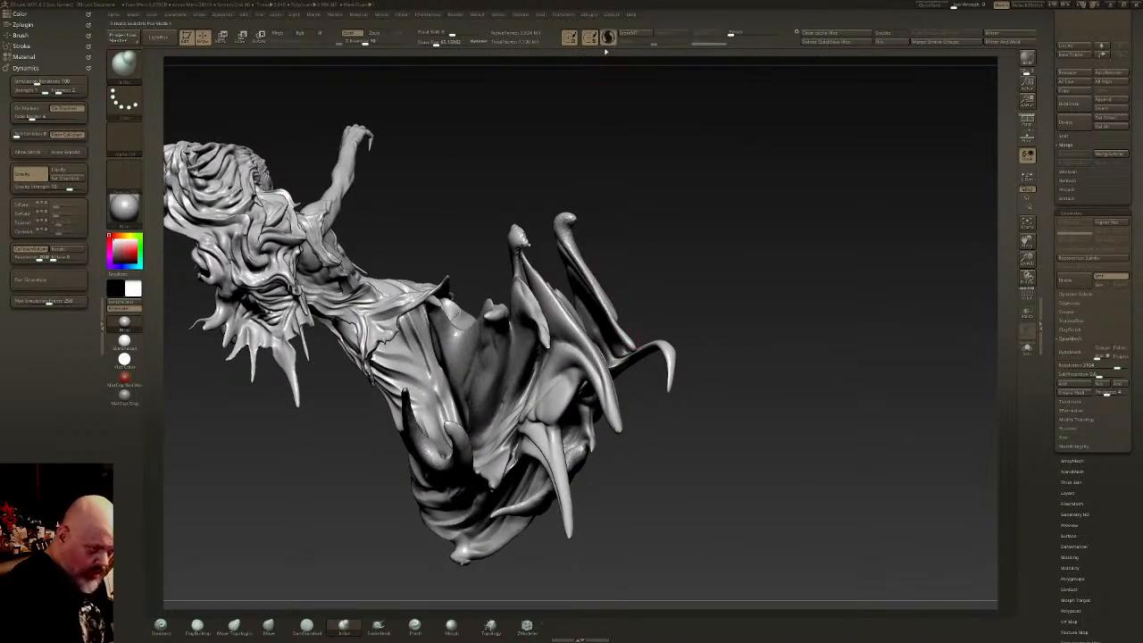
pyautogui.click(436, 43)
pyautogui.press('shift')
pyautogui.moveTo(569, 217)
pyautogui.keyDown('shift'); pyautogui.mouseDown()
pyautogui.moveTo(520, 232)
pyautogui.moveTo(525, 266)
pyautogui.mouseUp(); pyautogui.keyUp('shift')
pyautogui.keyDown('shift'); pyautogui.moveTo(659, 347); pyautogui.dragTo(670, 354); pyautogui.keyUp('shift')
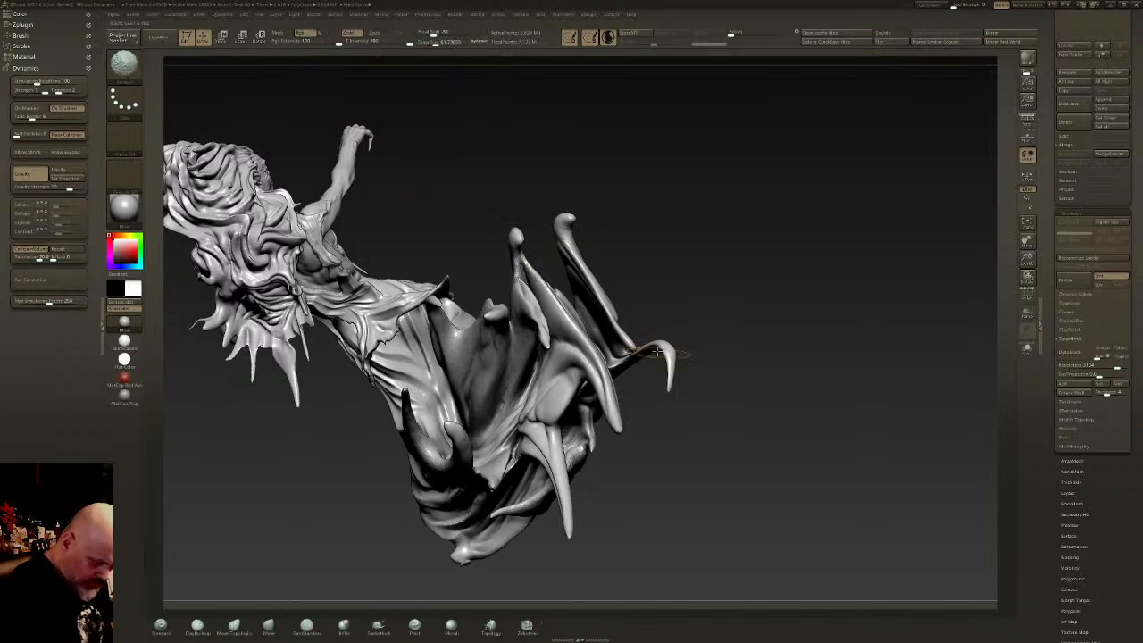
# - Reduce the brush size and carve flowing folds into the end panels of the trailing skirt with DamStandard
pyautogui.moveTo(520, 360)
pyautogui.mouseDown(button='right')
pyautogui.moveTo(540, 361)
pyautogui.moveTo(634, 276)
pyautogui.moveTo(500, 428)
pyautogui.mouseUp(button='right')
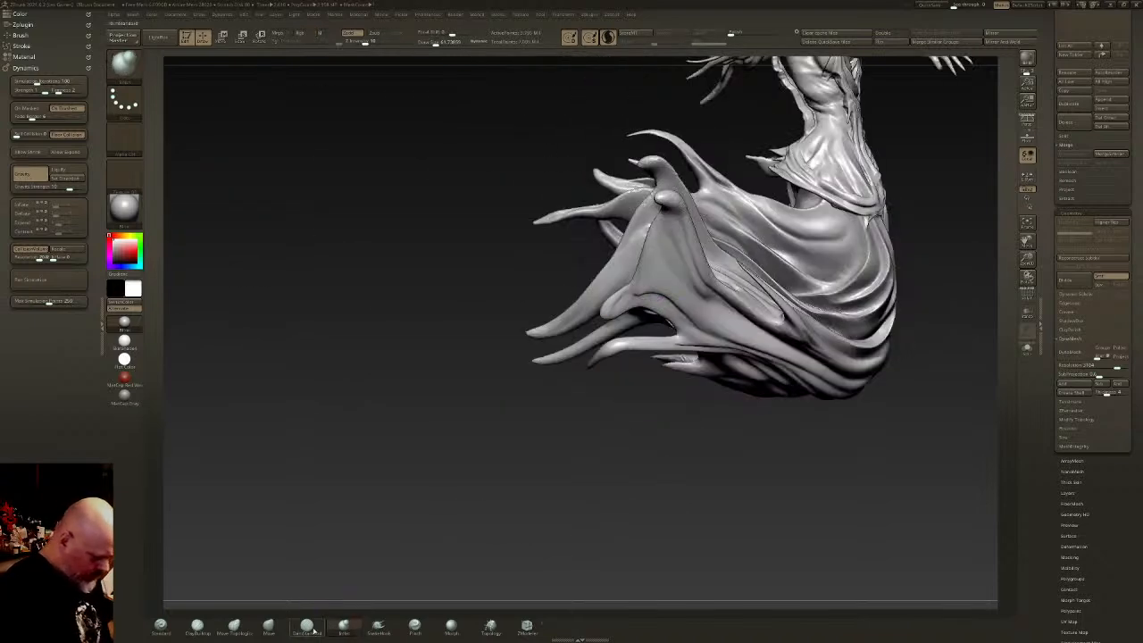
pyautogui.moveTo(426, 42); pyautogui.dragTo(424, 42)
pyautogui.moveTo(672, 204); pyautogui.dragTo(705, 269, button='right')
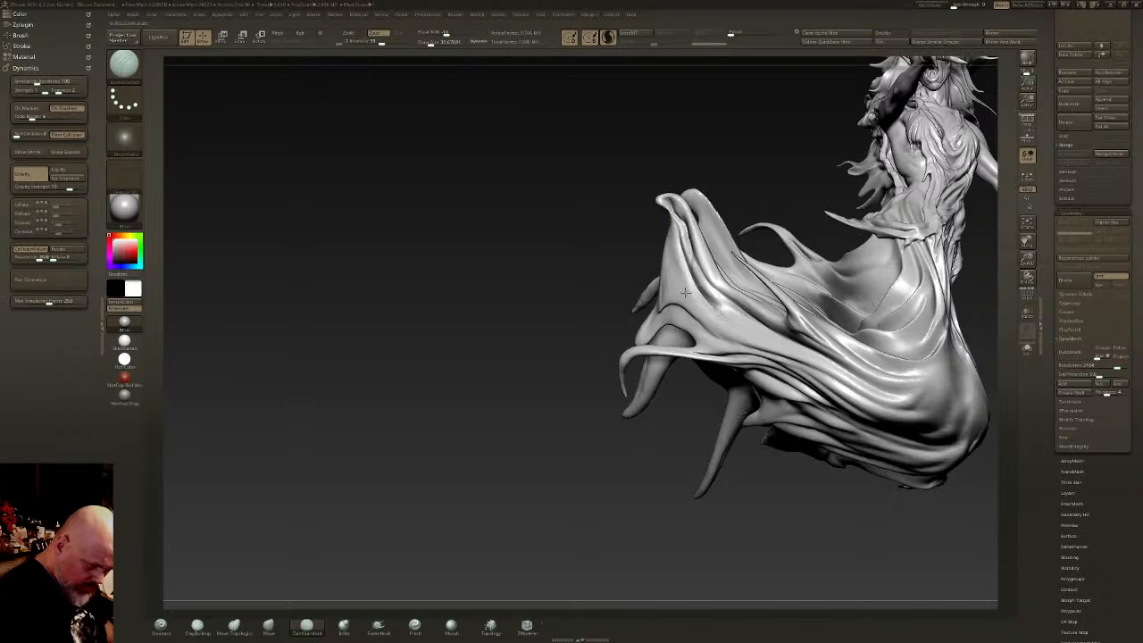
pyautogui.moveTo(708, 223)
pyautogui.mouseDown(button='right')
pyautogui.moveTo(734, 266)
pyautogui.moveTo(722, 255)
pyautogui.mouseUp(button='right')
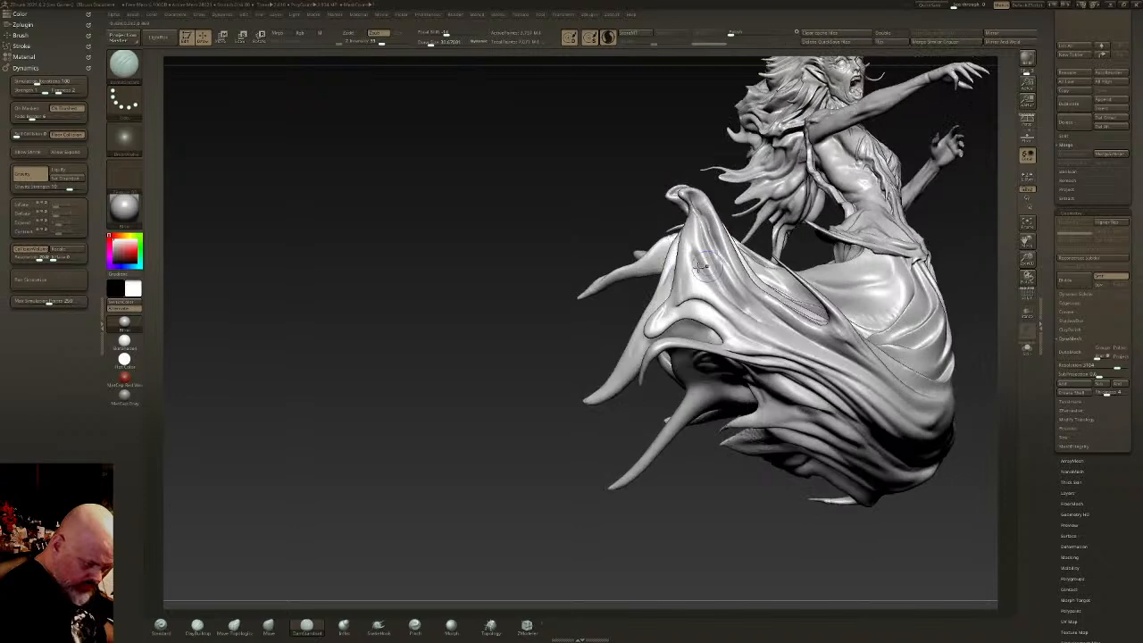
pyautogui.moveTo(675, 308)
pyautogui.mouseDown(button='right')
pyautogui.moveTo(699, 357)
pyautogui.moveTo(698, 323)
pyautogui.mouseUp(button='right')
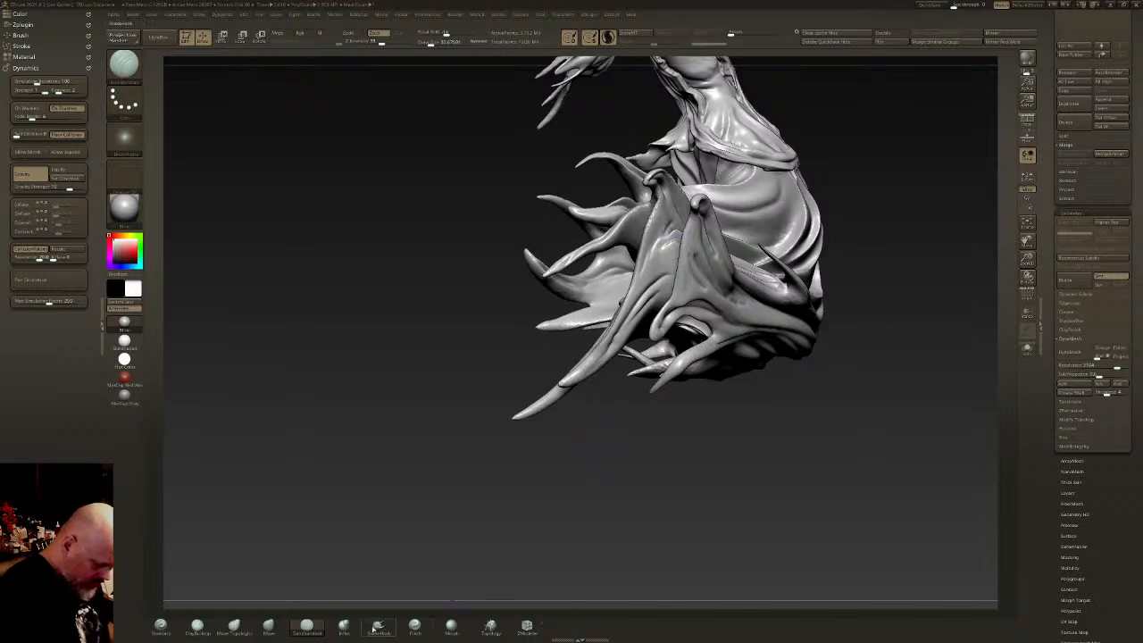
# - Pull the ends of the trailing skirt into longer, pointed wisps with SnakeHook and smooth them
pyautogui.moveTo(643, 382); pyautogui.dragTo(644, 370, button='right')
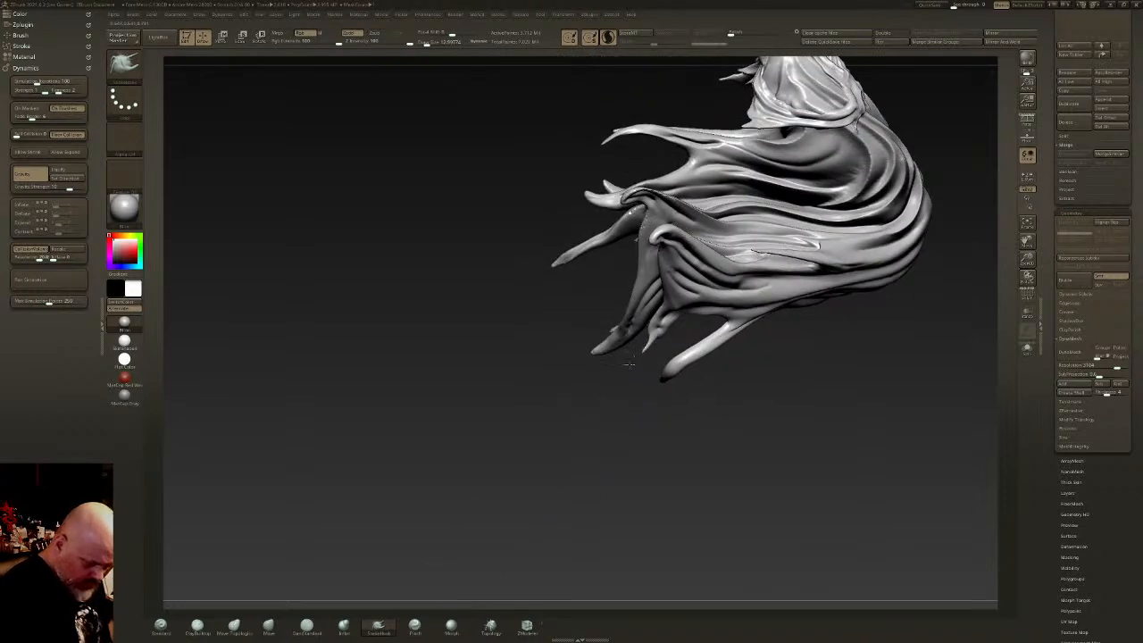
pyautogui.moveTo(657, 341); pyautogui.dragTo(649, 339, button='right')
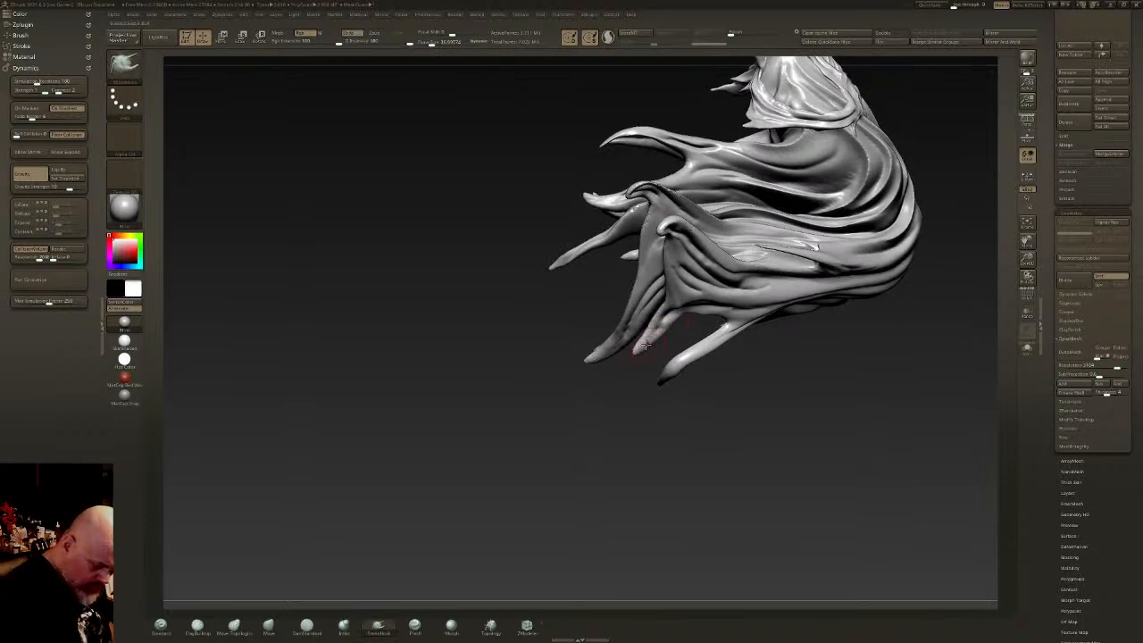
pyautogui.moveTo(600, 355); pyautogui.dragTo(566, 367)
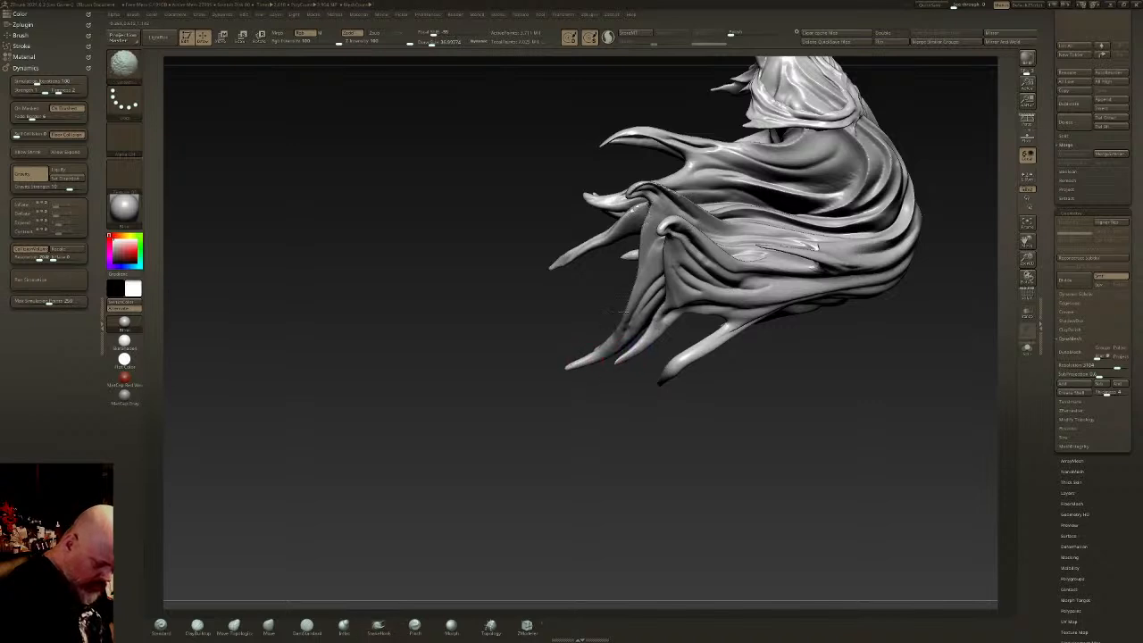
pyautogui.moveTo(513, 295); pyautogui.dragTo(594, 284)
pyautogui.moveTo(627, 212)
pyautogui.mouseDown()
pyautogui.moveTo(591, 220)
pyautogui.moveTo(580, 209)
pyautogui.moveTo(606, 215)
pyautogui.moveTo(590, 212)
pyautogui.moveTo(655, 194)
pyautogui.mouseUp()
pyautogui.moveTo(625, 154)
pyautogui.mouseDown()
pyautogui.moveTo(612, 158)
pyautogui.moveTo(574, 77)
pyautogui.mouseUp()
pyautogui.moveTo(605, 150)
pyautogui.keyDown('shift'); pyautogui.mouseDown()
pyautogui.moveTo(591, 132)
pyautogui.moveTo(647, 179)
pyautogui.mouseUp(); pyautogui.keyUp('shift')
# - Reposition the transform gizmo on the skirt below the hip and return to drawing mode
pyautogui.moveTo(748, 214)
pyautogui.mouseDown(button='right')
pyautogui.moveTo(859, 297)
pyautogui.moveTo(676, 366)
pyautogui.moveTo(759, 359)
pyautogui.moveTo(674, 364)
pyautogui.mouseUp(button='right')
pyautogui.moveTo(773, 330)
pyautogui.keyDown('alt'); pyautogui.mouseDown(button='right')
pyautogui.moveTo(582, 369)
pyautogui.moveTo(743, 382)
pyautogui.moveTo(652, 391)
pyautogui.mouseUp(button='right'); pyautogui.keyUp('alt')
pyautogui.press('w')
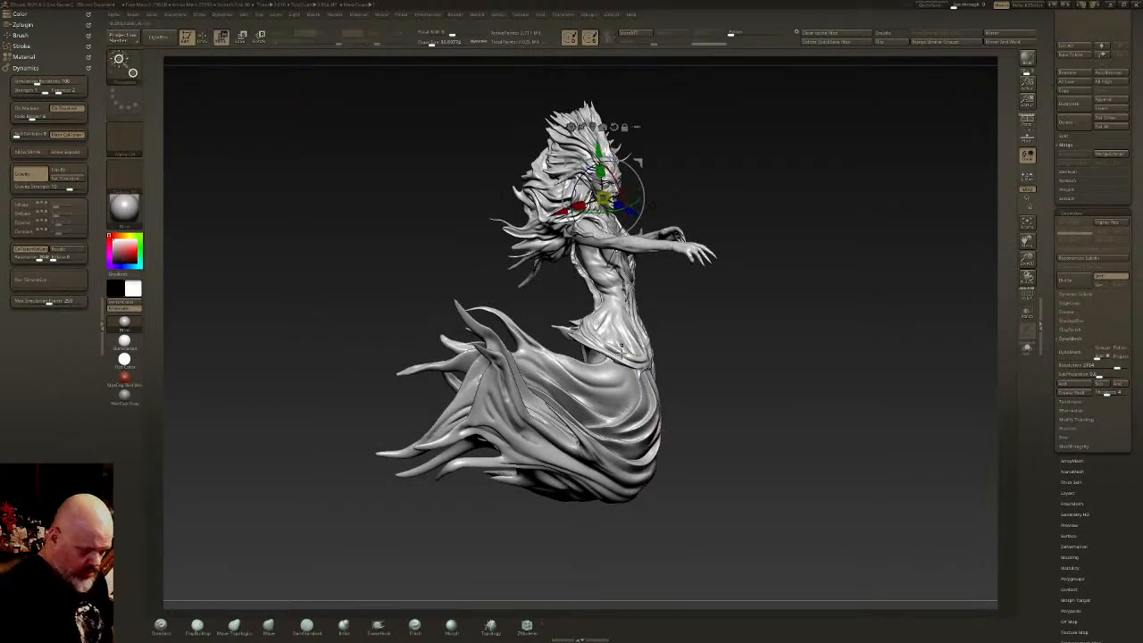
pyautogui.click(630, 384)
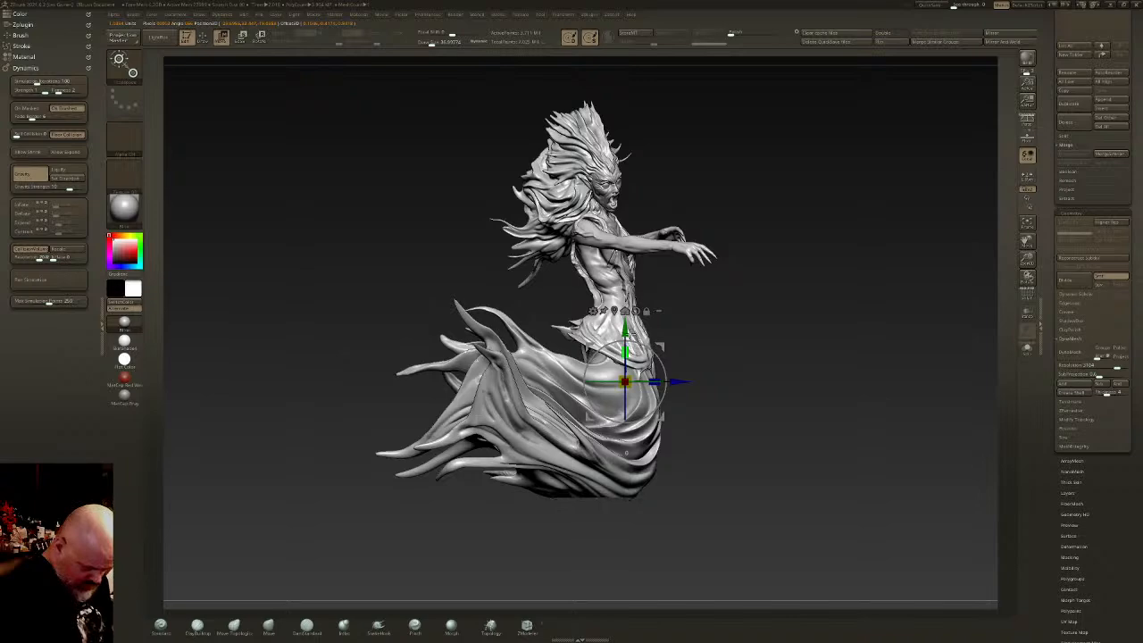
pyautogui.press('q')
pyautogui.moveTo(639, 327)
pyautogui.mouseDown(button='right')
pyautogui.moveTo(711, 326)
pyautogui.moveTo(710, 293)
pyautogui.moveTo(707, 368)
pyautogui.moveTo(725, 387)
pyautogui.mouseUp(button='right')
pyautogui.moveTo(725, 387)
pyautogui.mouseDown()
pyautogui.moveTo(625, 383)
pyautogui.moveTo(722, 352)
pyautogui.mouseUp()
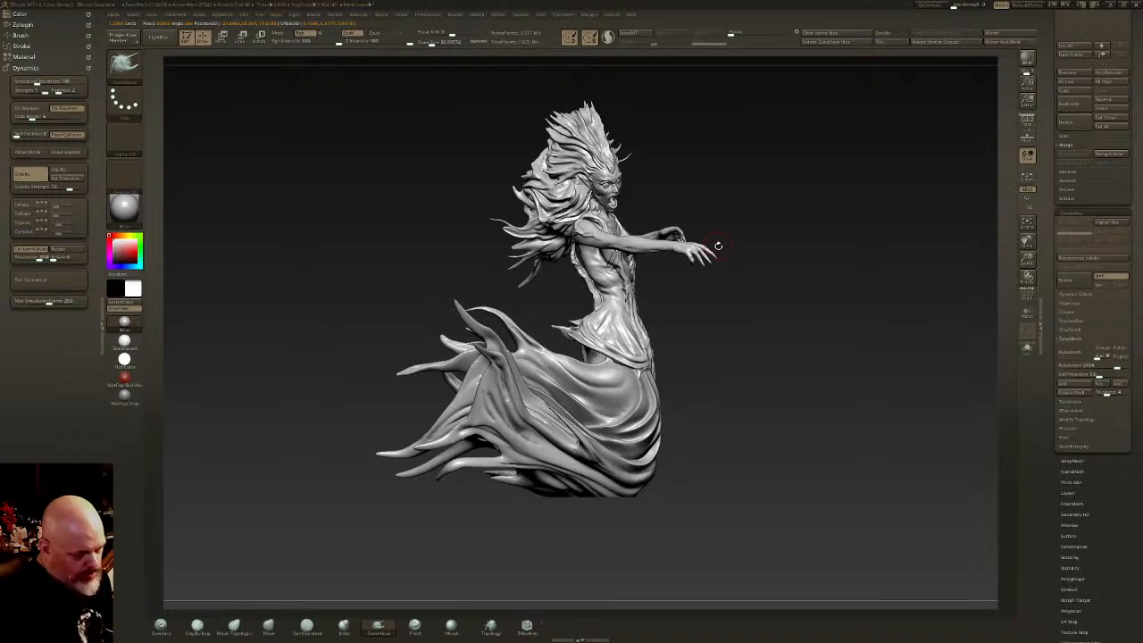
# - Adjust the skirt slightly along its vertical axis with the transform gizmo and return to drawing mode
pyautogui.moveTo(680, 250)
pyautogui.mouseDown(button='right')
pyautogui.moveTo(650, 241)
pyautogui.moveTo(604, 325)
pyautogui.mouseUp(button='right')
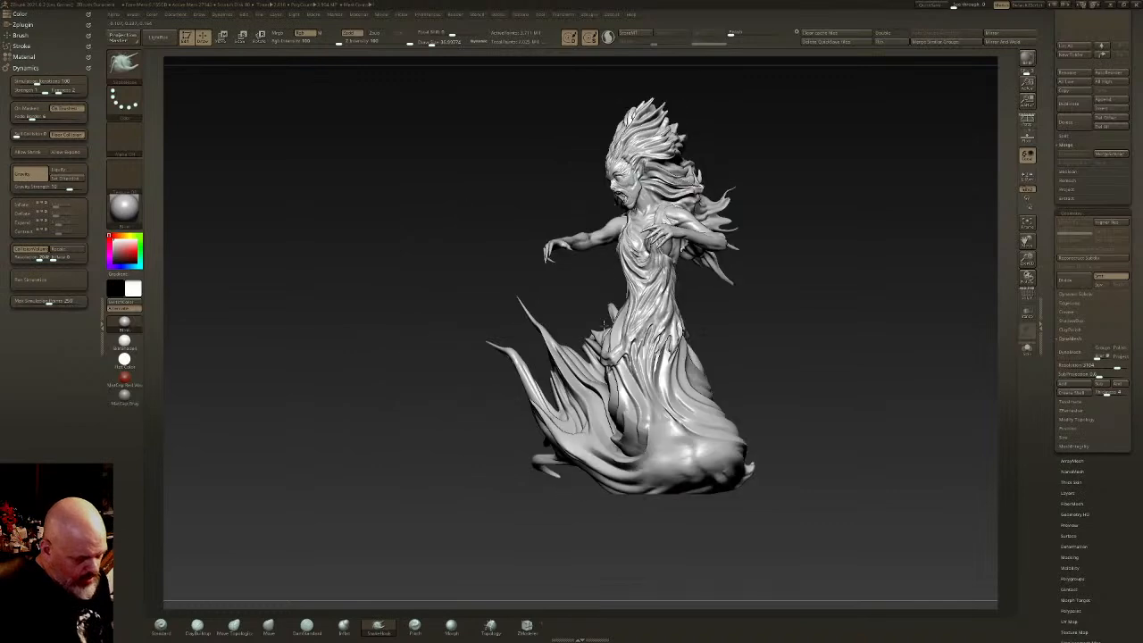
pyautogui.moveTo(705, 271); pyautogui.dragTo(666, 290, button='right')
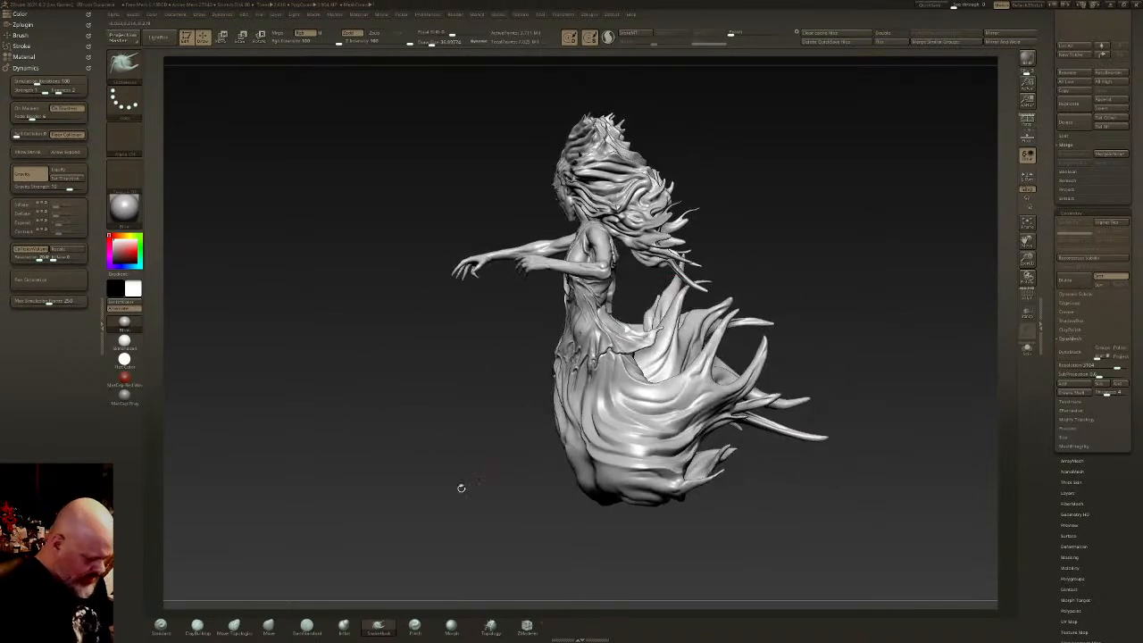
pyautogui.click(306, 625)
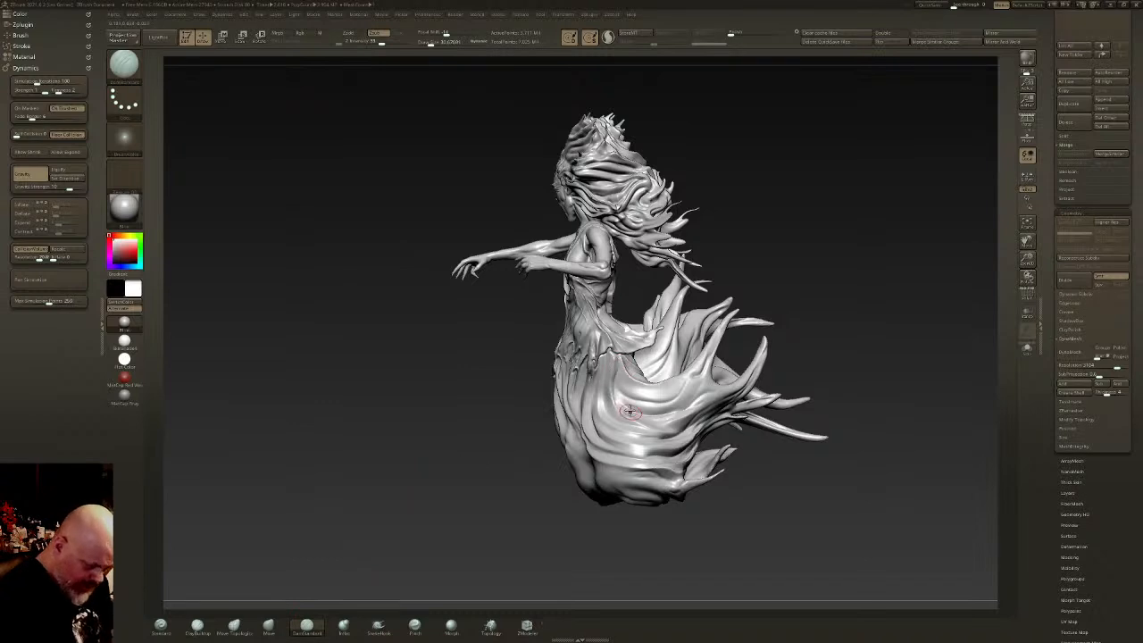
pyautogui.moveTo(641, 422)
pyautogui.mouseDown(button='right')
pyautogui.moveTo(591, 353)
pyautogui.moveTo(662, 343)
pyautogui.mouseUp(button='right')
pyautogui.moveTo(582, 353)
pyautogui.keyDown('ctrl'); pyautogui.mouseDown(button='right')
pyautogui.moveTo(575, 360)
pyautogui.moveTo(616, 306)
pyautogui.moveTo(605, 305)
pyautogui.mouseUp(button='right'); pyautogui.keyUp('ctrl')
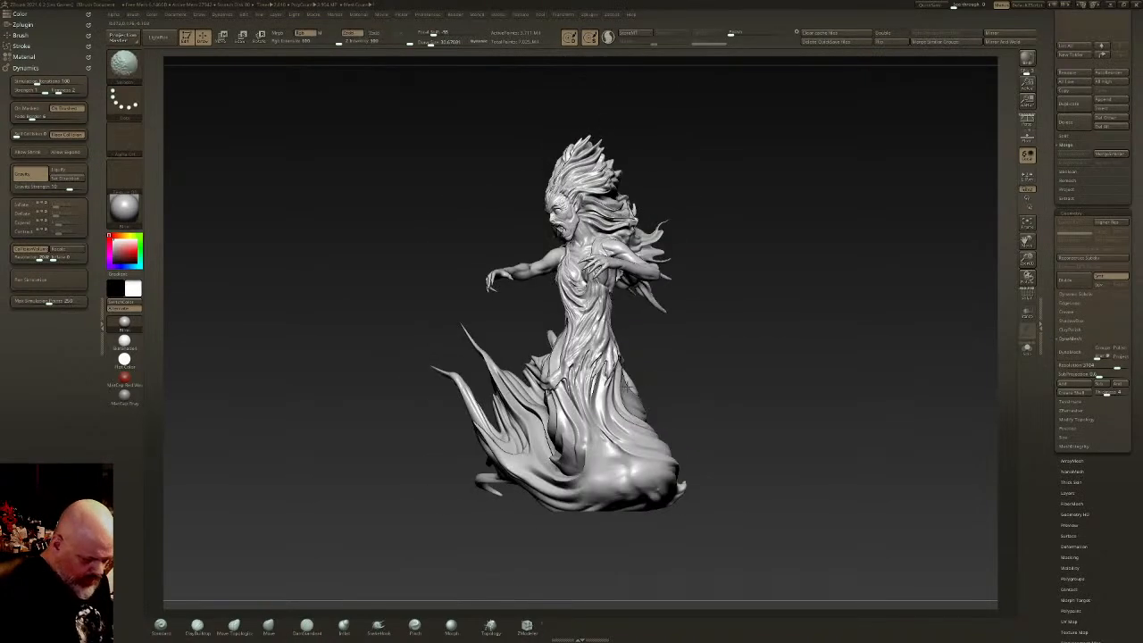
pyautogui.press('w')
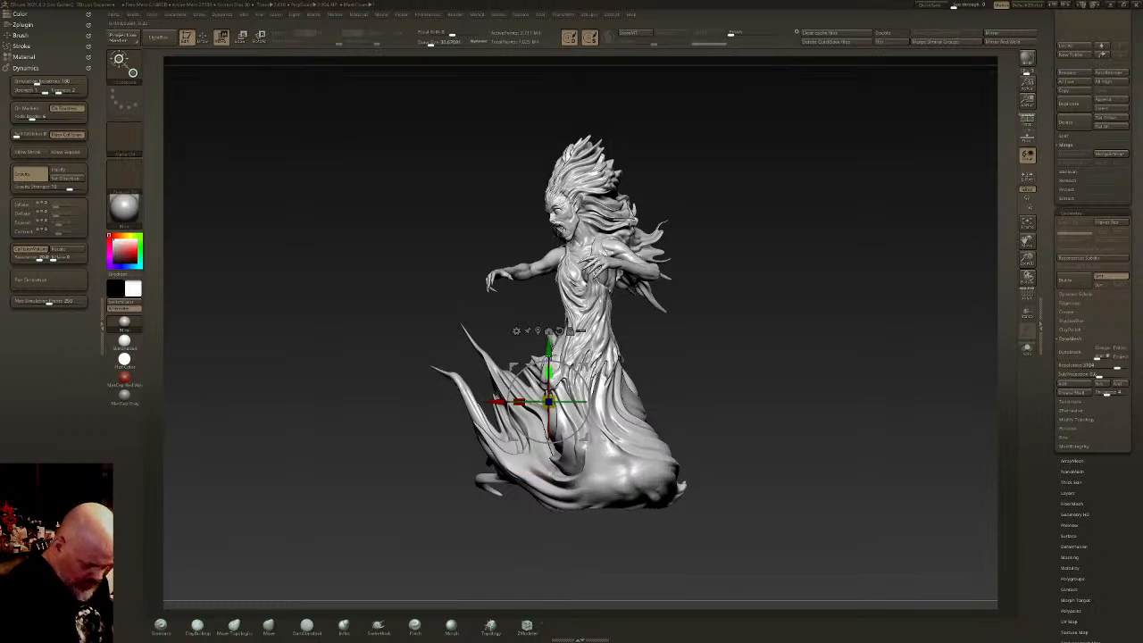
pyautogui.moveTo(550, 368)
pyautogui.mouseDown(button='right')
pyautogui.moveTo(551, 298)
pyautogui.moveTo(555, 375)
pyautogui.mouseUp(button='right')
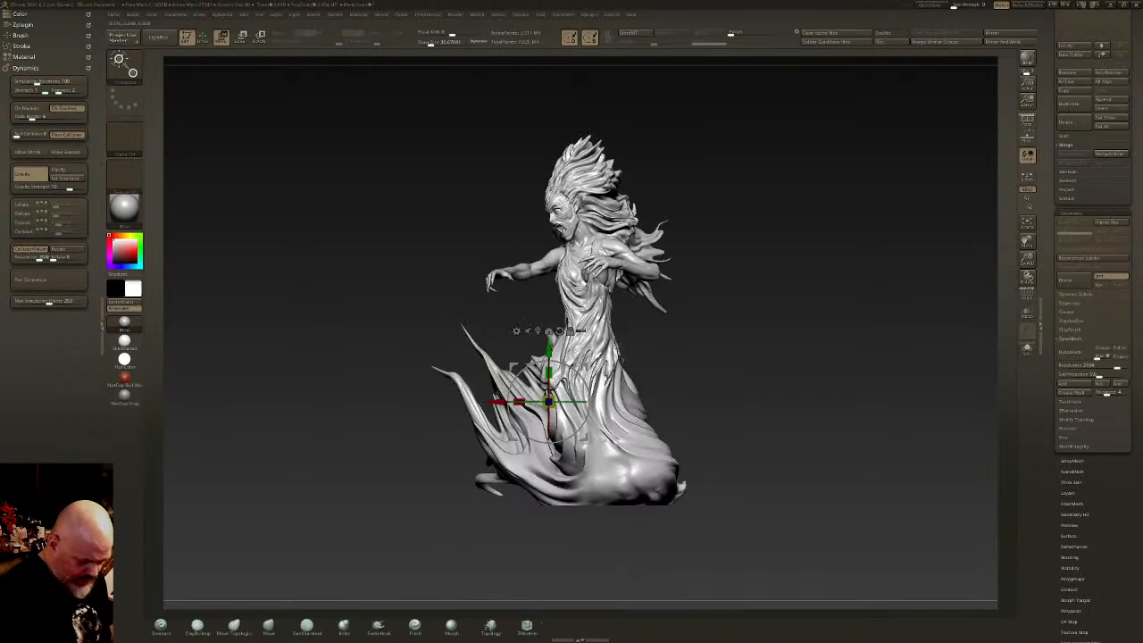
pyautogui.press('q')
# - Expand the movie modifiers and record a turntable of the full banshee sculpt
pyautogui.moveTo(678, 416)
pyautogui.mouseDown(button='right')
pyautogui.moveTo(717, 422)
pyautogui.moveTo(737, 410)
pyautogui.moveTo(752, 433)
pyautogui.moveTo(731, 411)
pyautogui.moveTo(723, 437)
pyautogui.moveTo(733, 416)
pyautogui.moveTo(692, 399)
pyautogui.moveTo(694, 375)
pyautogui.moveTo(669, 356)
pyautogui.mouseUp(button='right')
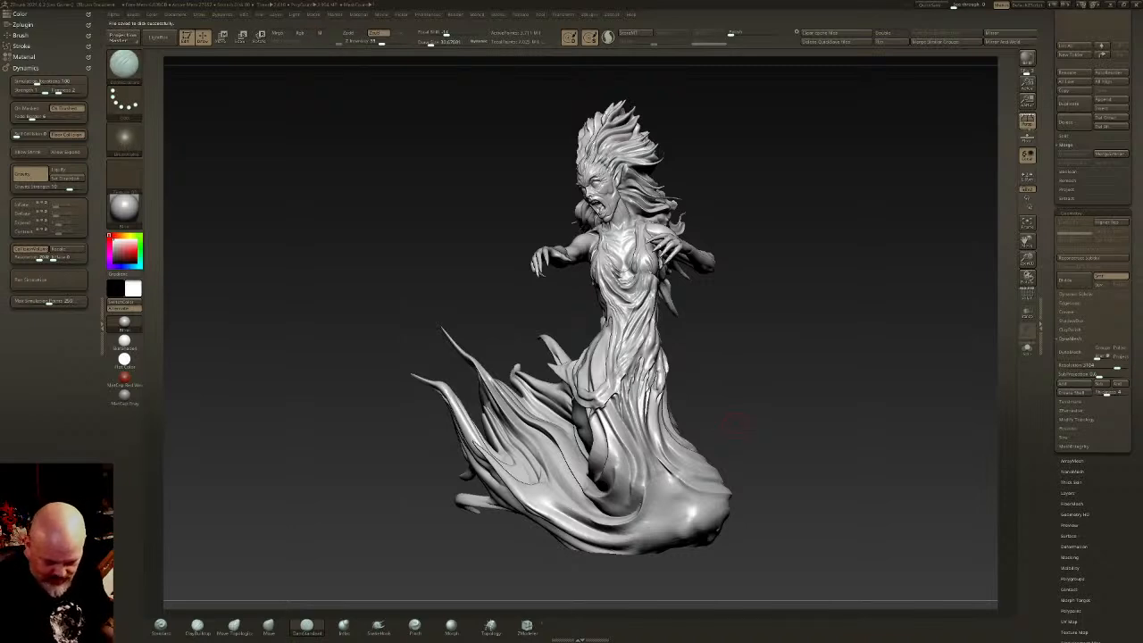
pyautogui.moveTo(737, 426); pyautogui.dragTo(774, 414, button='right')
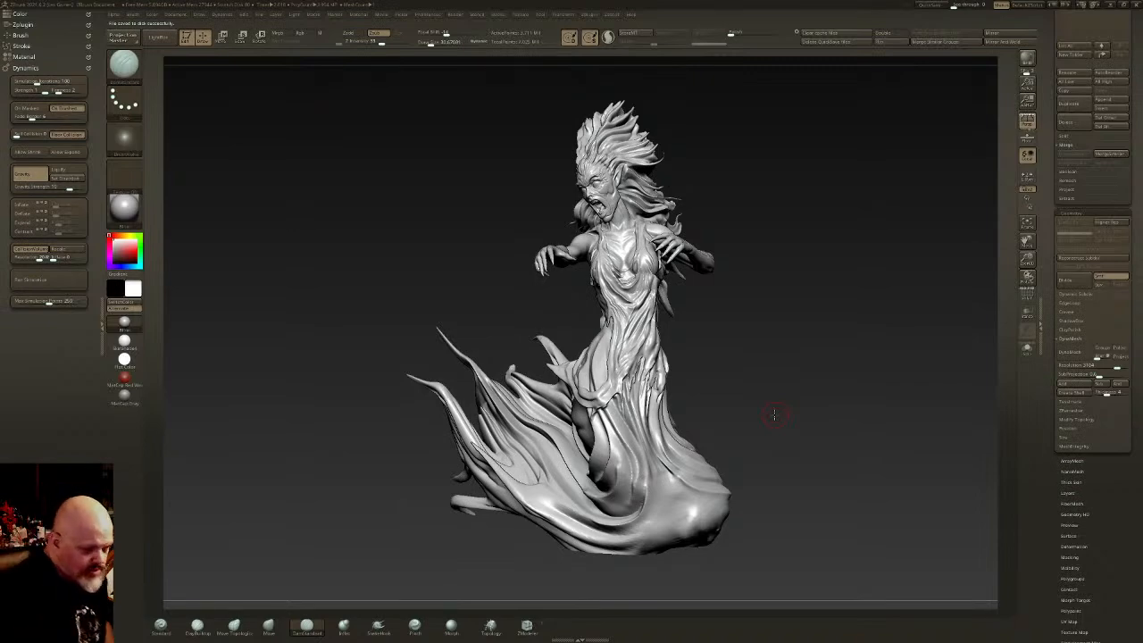
pyautogui.moveTo(786, 355)
pyautogui.mouseDown(button='right')
pyautogui.moveTo(730, 339)
pyautogui.moveTo(632, 355)
pyautogui.moveTo(760, 329)
pyautogui.moveTo(744, 345)
pyautogui.moveTo(757, 346)
pyautogui.moveTo(782, 295)
pyautogui.moveTo(776, 312)
pyautogui.moveTo(799, 375)
pyautogui.moveTo(738, 363)
pyautogui.moveTo(750, 373)
pyautogui.mouseUp(button='right')
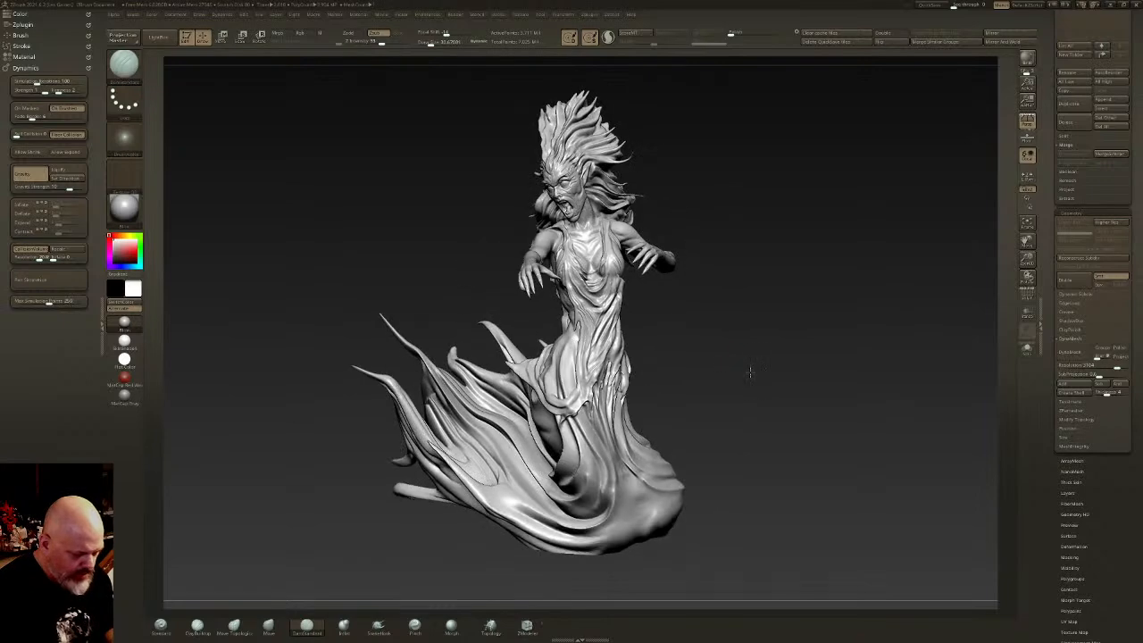
pyautogui.moveTo(650, 373)
pyautogui.mouseDown(button='right')
pyautogui.moveTo(707, 360)
pyautogui.moveTo(633, 351)
pyautogui.moveTo(696, 369)
pyautogui.moveTo(694, 359)
pyautogui.mouseUp(button='right')
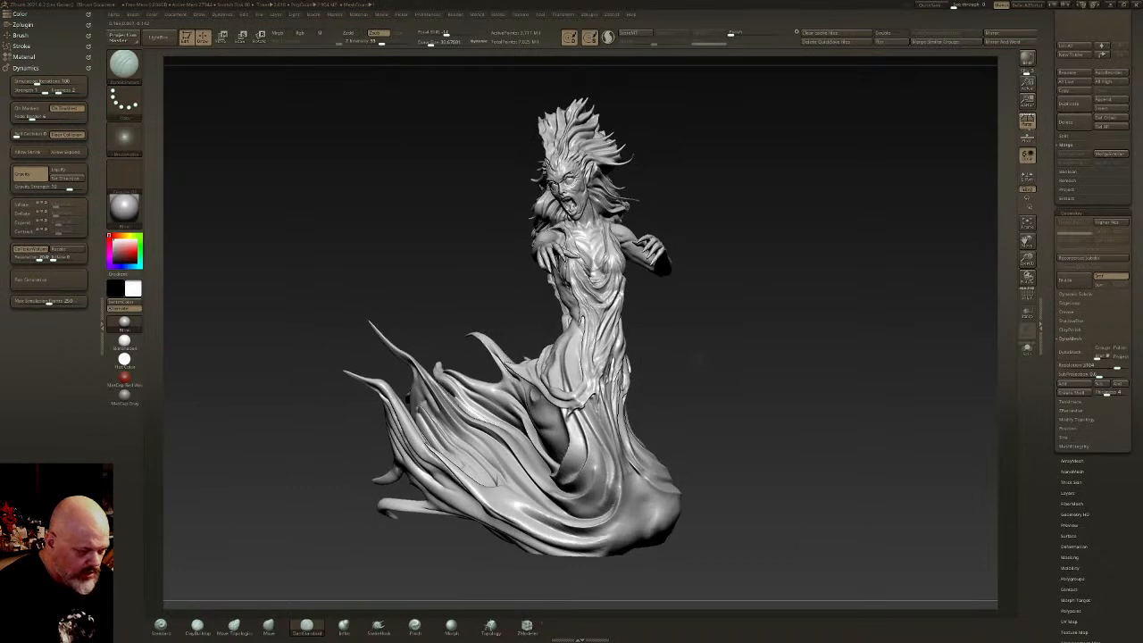
pyautogui.click(382, 15)
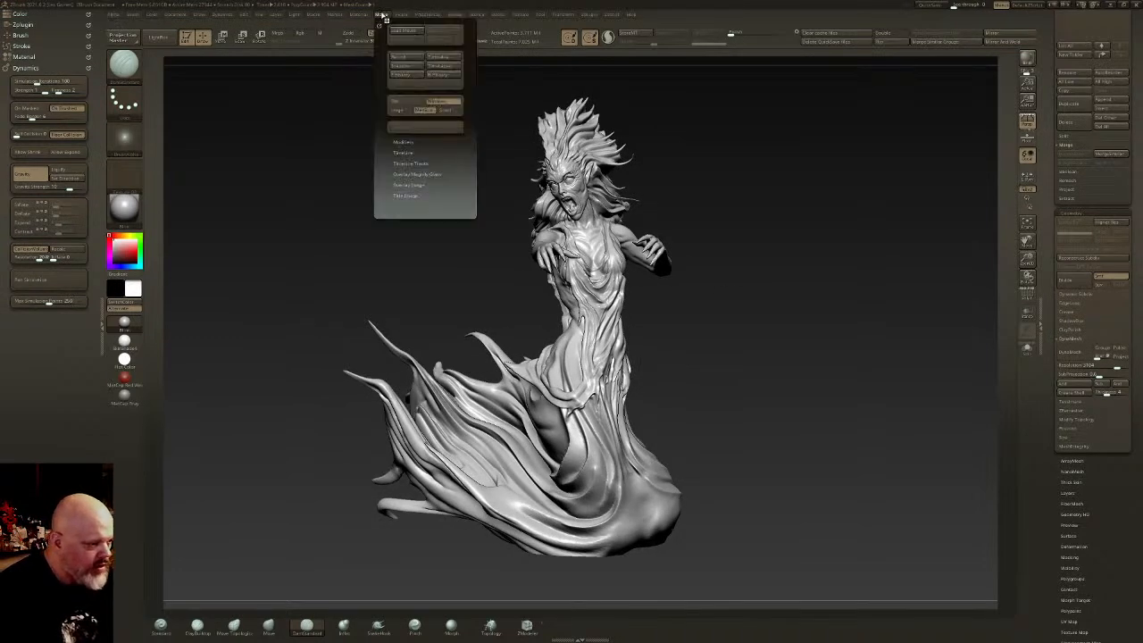
pyautogui.click(404, 142)
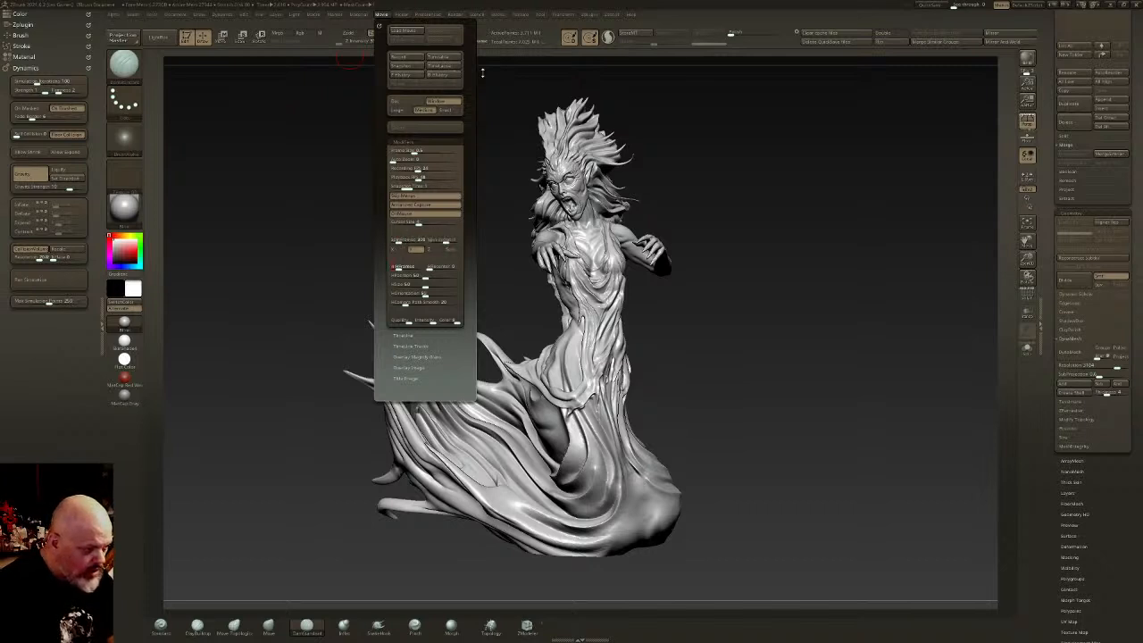
pyautogui.moveTo(504, 93); pyautogui.dragTo(501, 89)
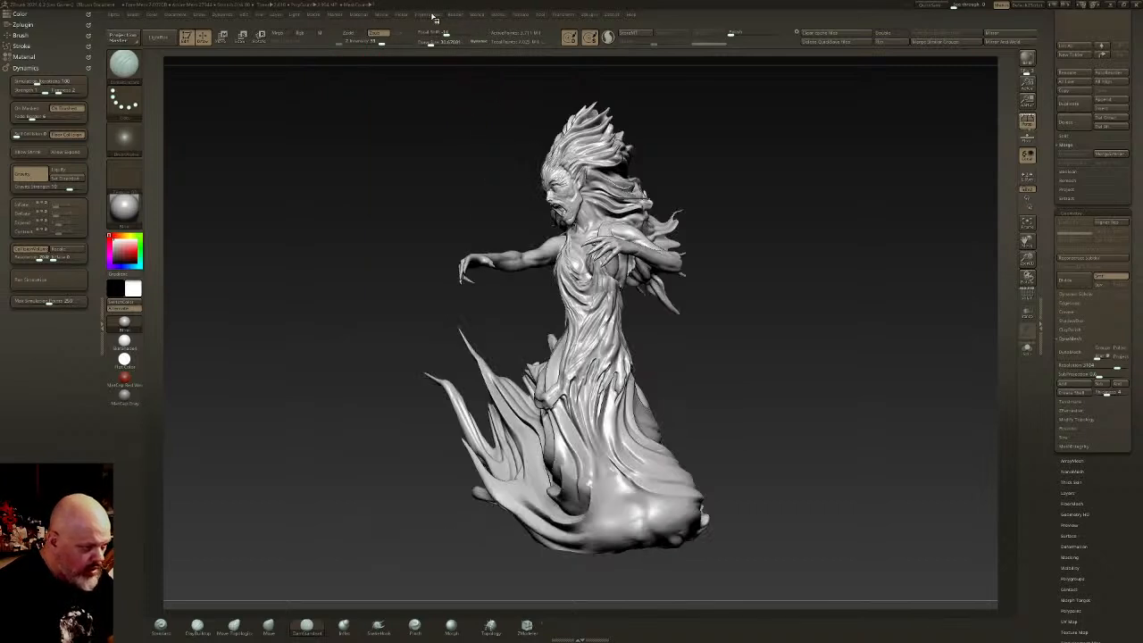
pyautogui.click(384, 16)
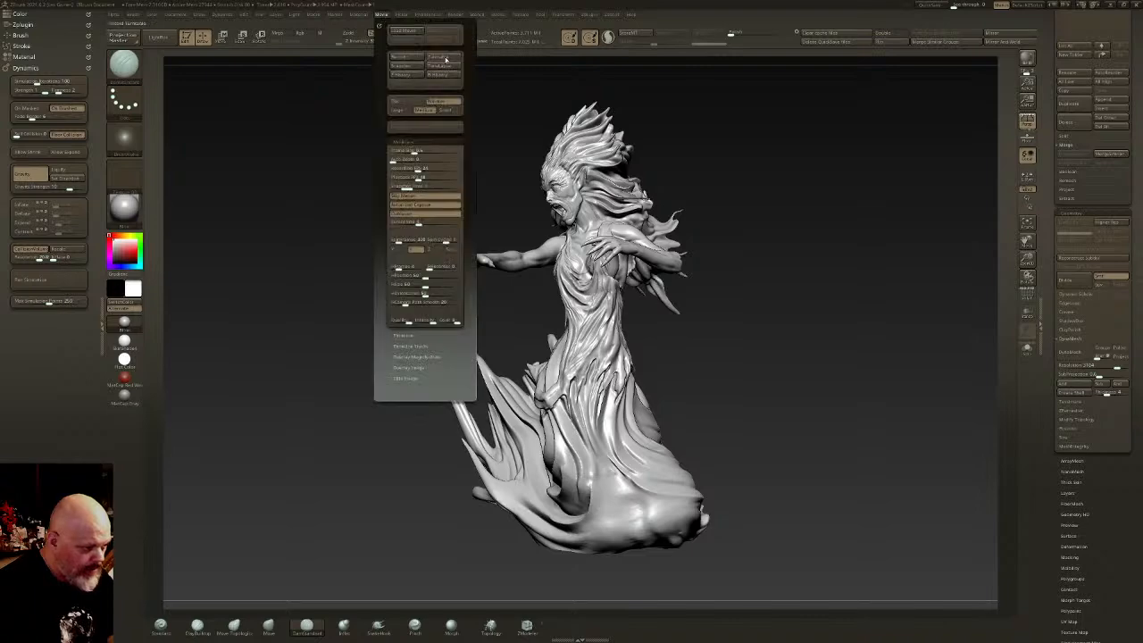
pyautogui.click(445, 59)
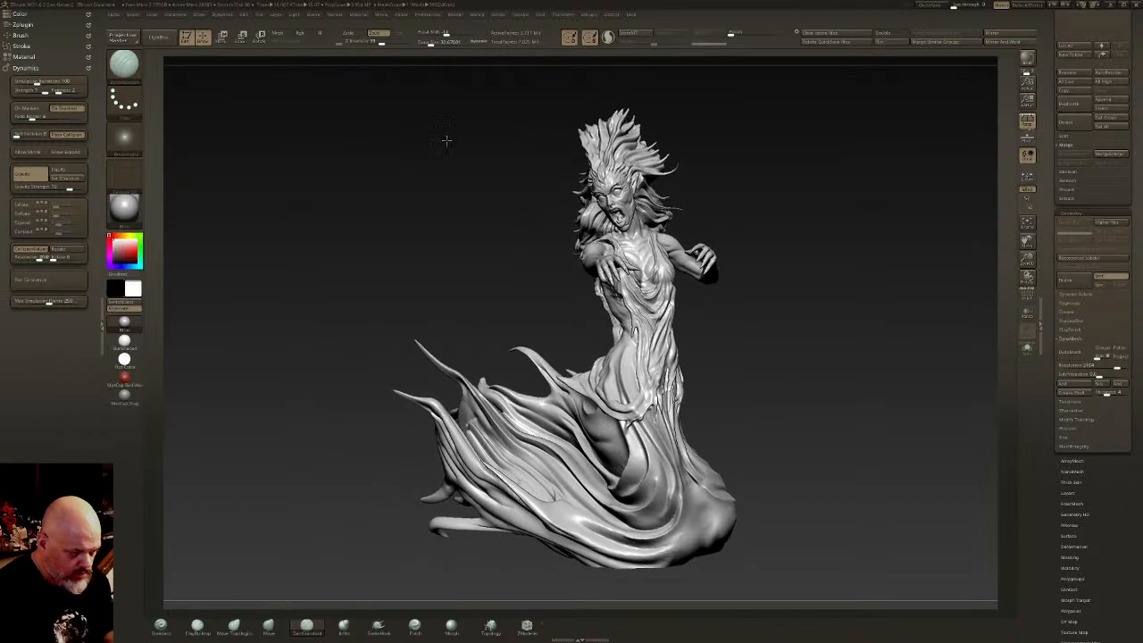
# - Start a BPR render of the banshee in a three-quarter front view with perspective on
pyautogui.click(1027, 59)
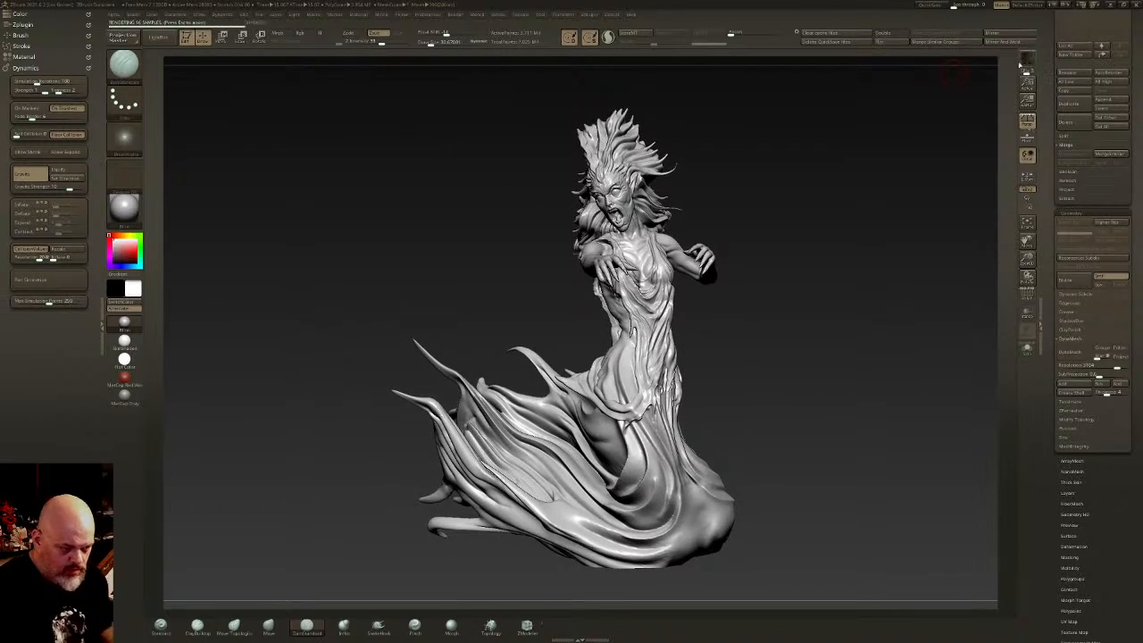